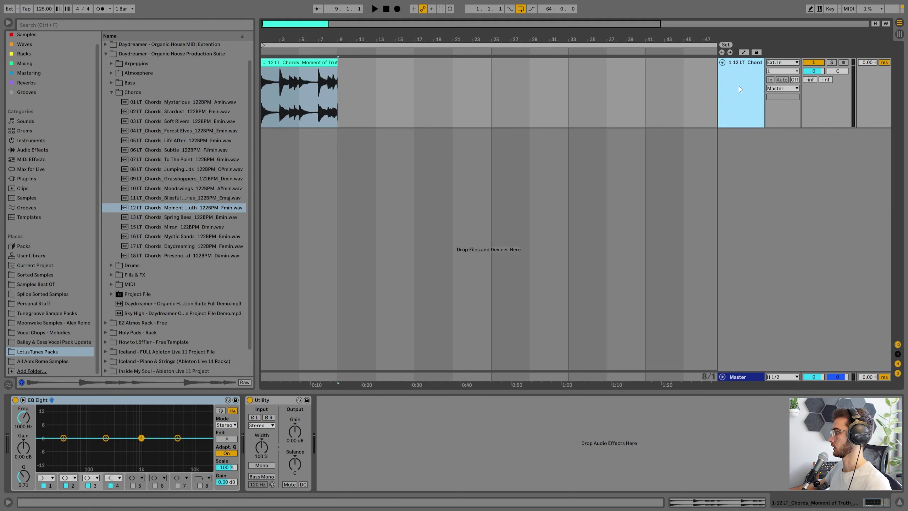
Add an audio track above the chords track and load a Compressor from the Mixing collection onto it
{"action": "key", "text": "ctrl+t"}
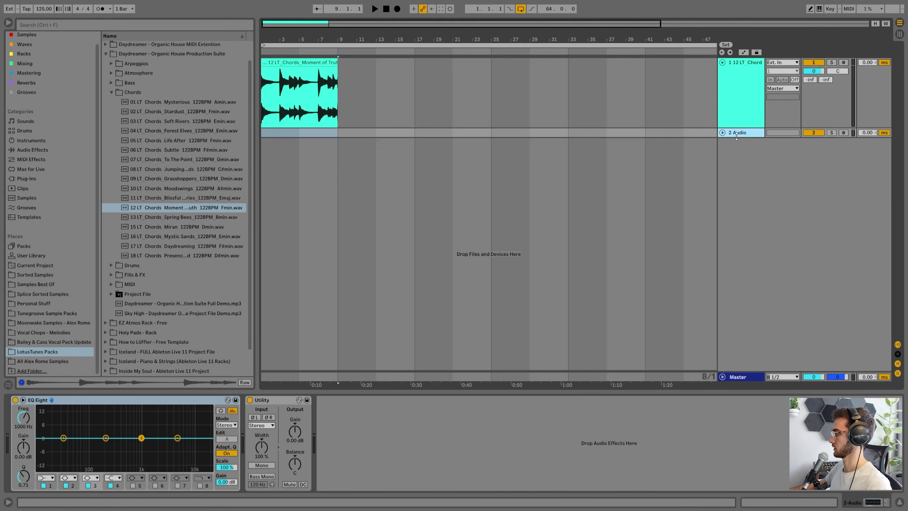
{"action": "left_click_drag", "start_coordinate": [742, 144], "coordinate": [733, 81]}
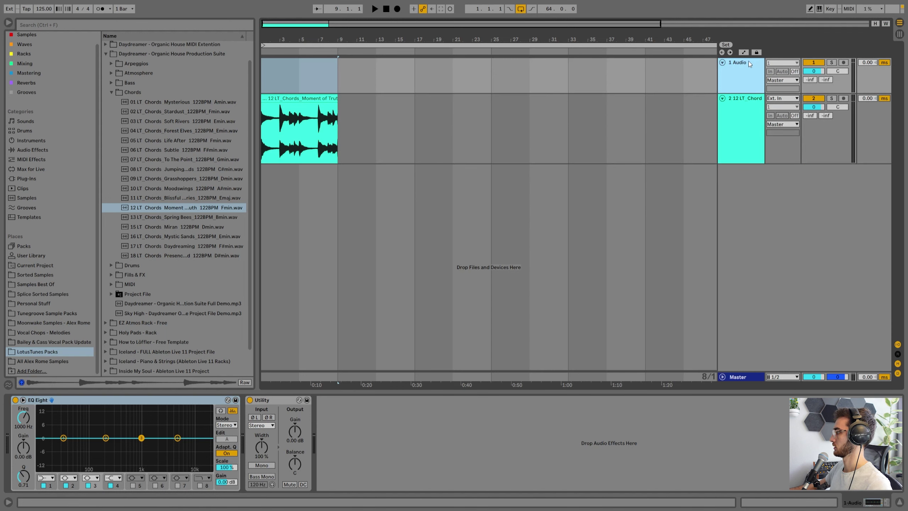
{"action": "left_click", "coordinate": [36, 83]}
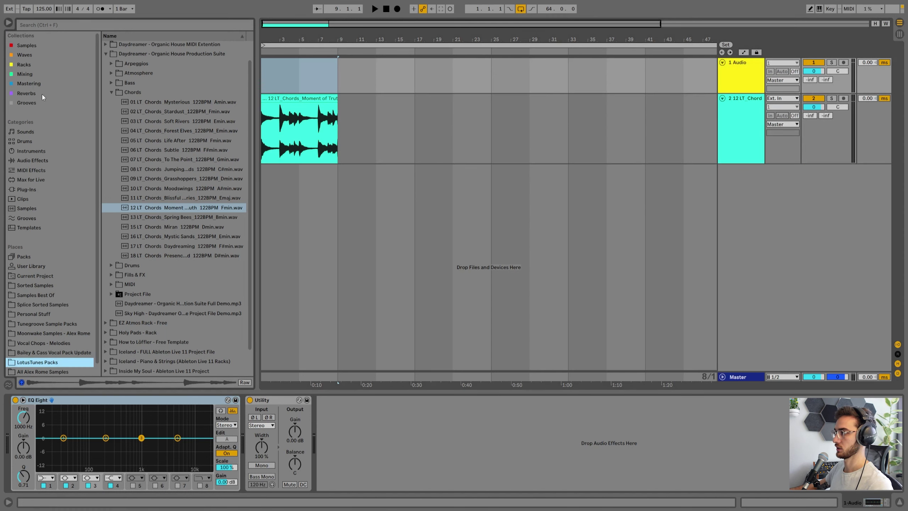
{"action": "left_click", "coordinate": [34, 26]}
{"action": "type", "text": "comp"}
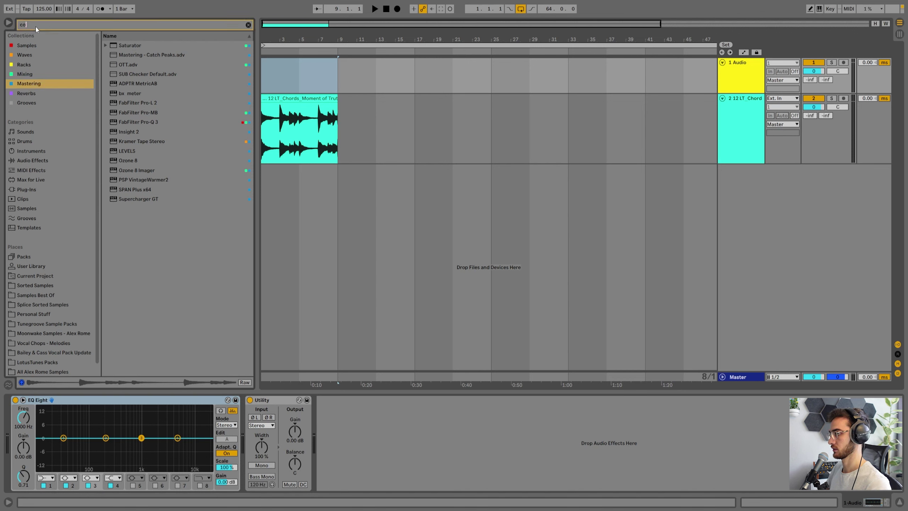
{"action": "left_click", "coordinate": [31, 73]}
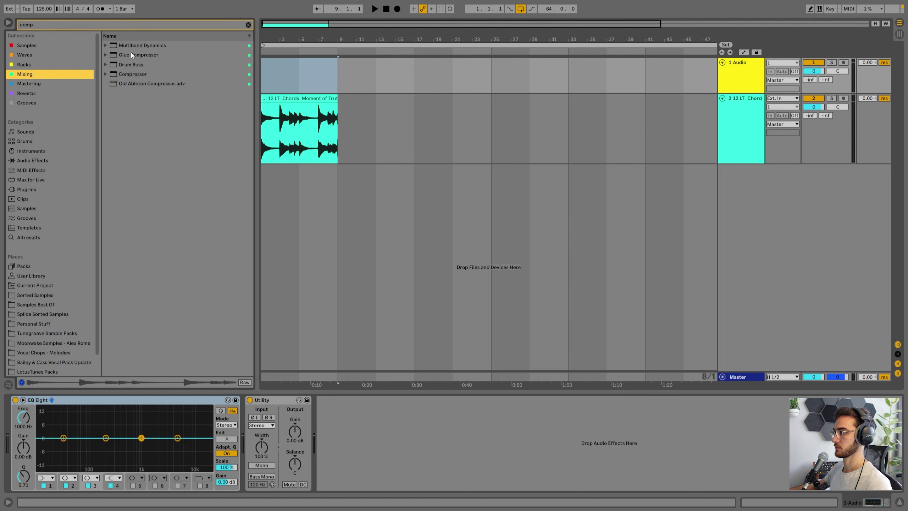
{"action": "double_click", "coordinate": [131, 74]}
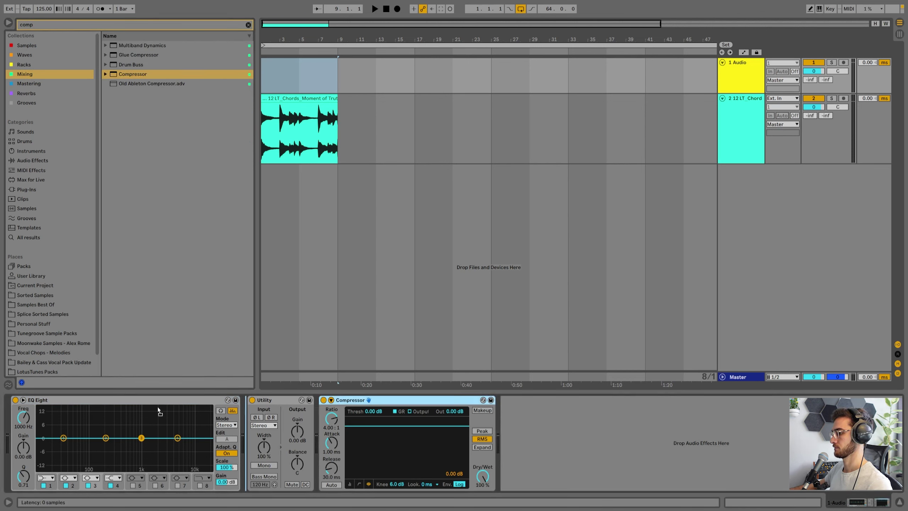
Move the Compressor to the start of the new track's device chain and enable its sidechain
{"action": "left_click_drag", "start_coordinate": [384, 409], "coordinate": [13, 448]}
{"action": "left_click", "coordinate": [23, 399]}
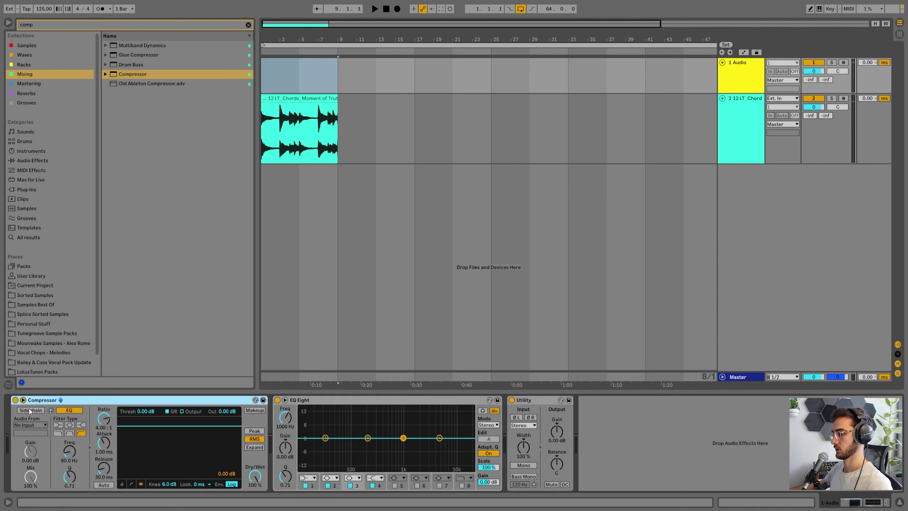
{"action": "left_click", "coordinate": [30, 410]}
{"action": "left_click", "coordinate": [384, 304]}
Rename the new audio track above the chords to Sidechain
{"action": "left_click", "coordinate": [725, 87]}
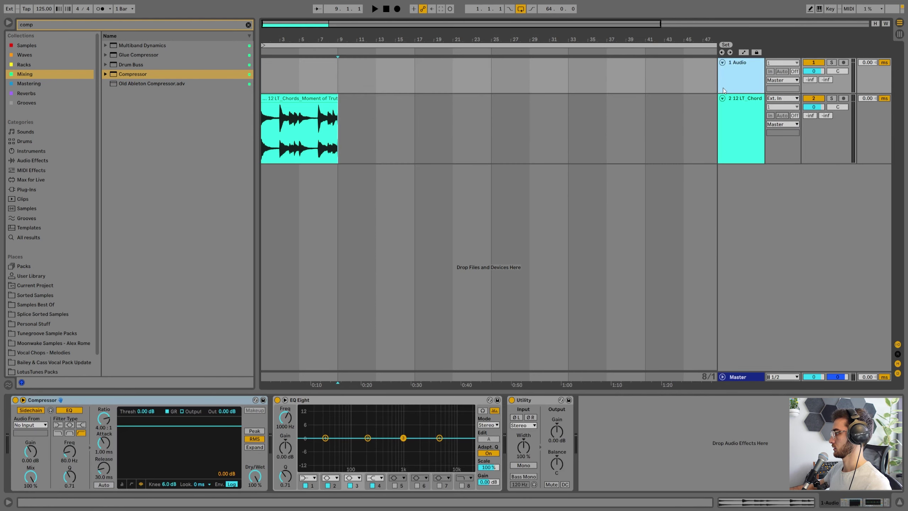
{"action": "left_click", "coordinate": [695, 139]}
{"action": "left_click", "coordinate": [321, 122]}
{"action": "key", "text": "h"}
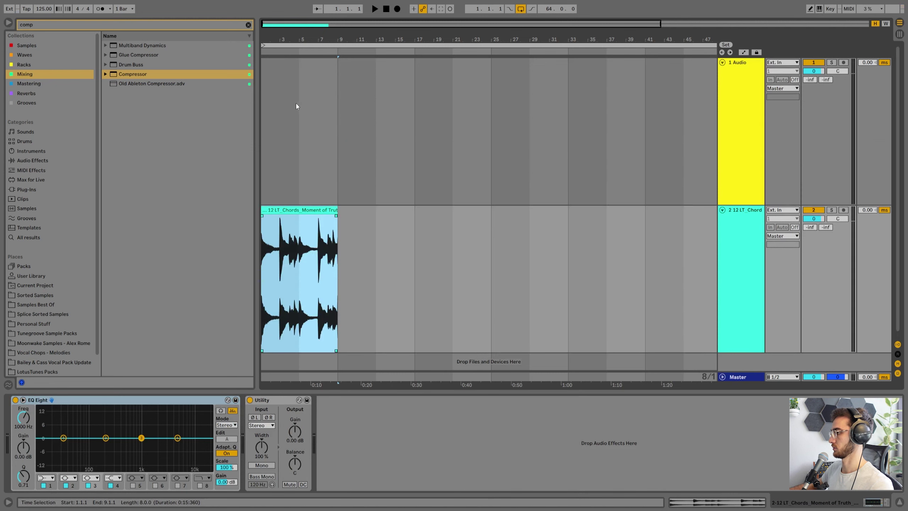
{"action": "left_click", "coordinate": [734, 114]}
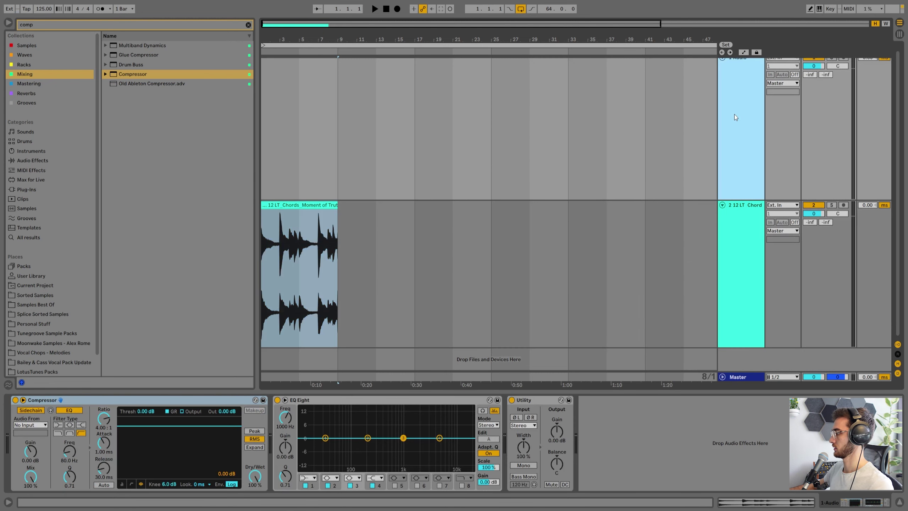
{"action": "key", "text": "ctrl+r"}
{"action": "type", "text": "Sidechain"}
{"action": "key", "text": "Return"}
Loop the chords clip and set the project tempo to 119 BPM
{"action": "left_click", "coordinate": [308, 204]}
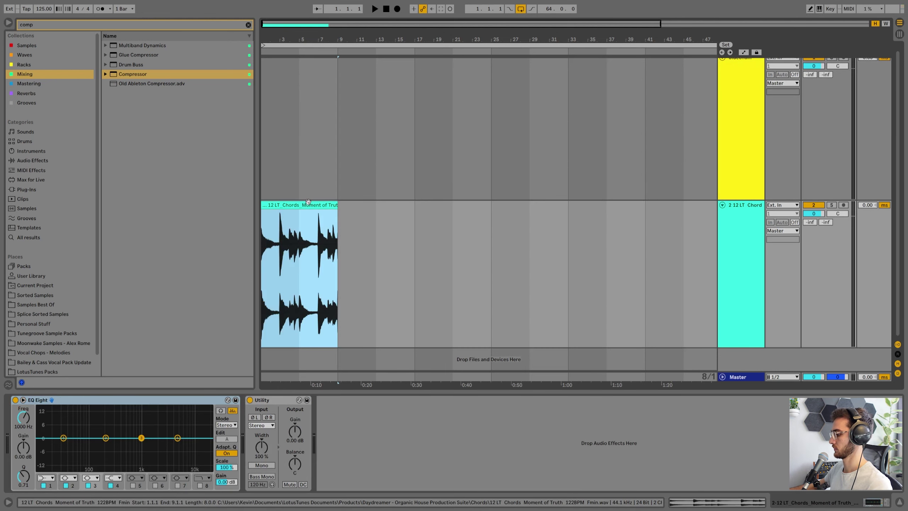
{"action": "key", "text": "ctrl+l"}
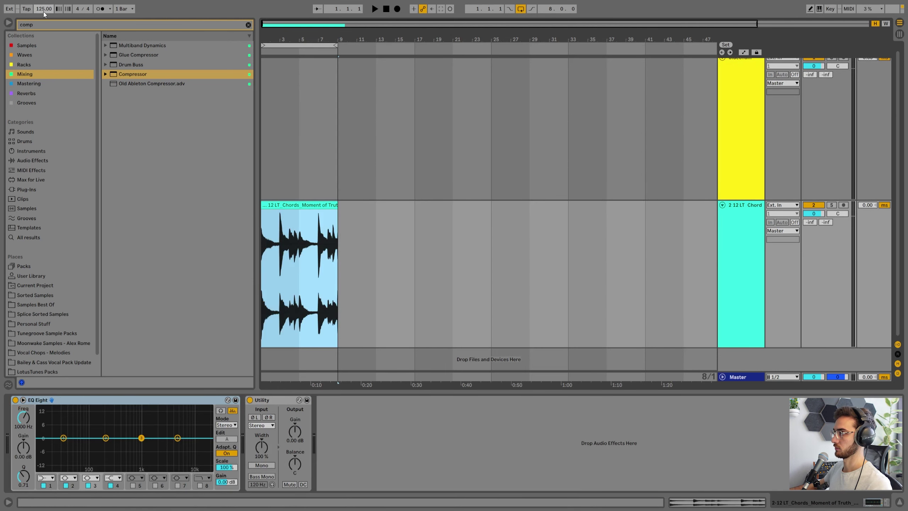
{"action": "left_click", "coordinate": [41, 11]}
{"action": "type", "text": "119"}
{"action": "key", "text": "Return"}
Extend the loop region to 16 bars and duplicate the chords clip to fill it
{"action": "left_click", "coordinate": [303, 206]}
{"action": "key", "text": "h"}
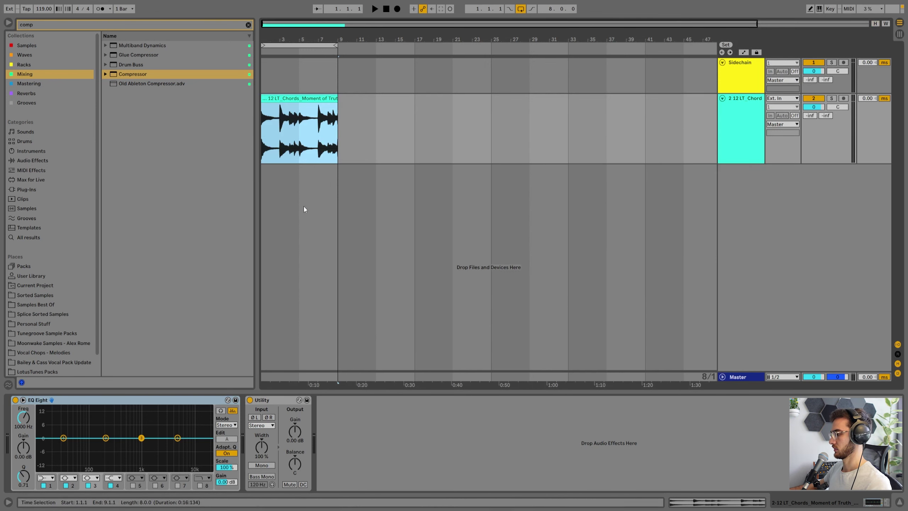
{"action": "left_click_drag", "start_coordinate": [297, 41], "coordinate": [385, 46]}
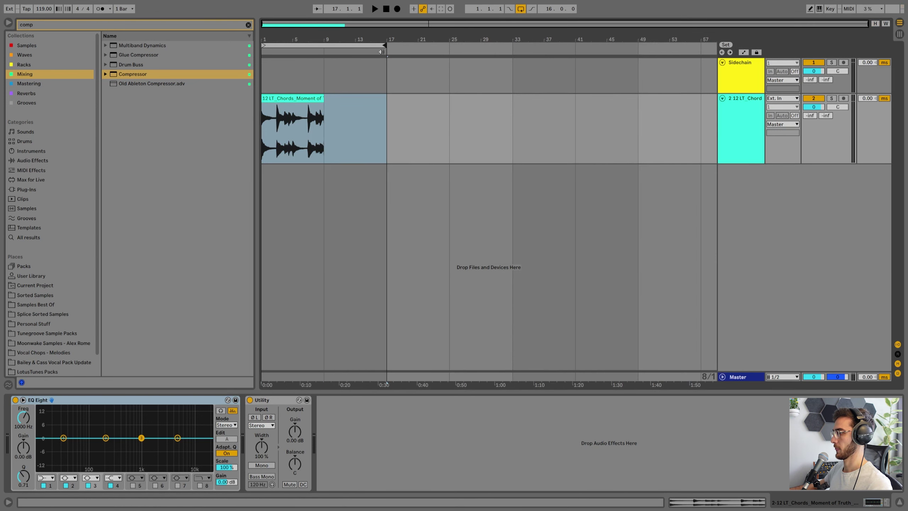
{"action": "left_click", "coordinate": [297, 101]}
{"action": "key", "text": "ctrl+d"}
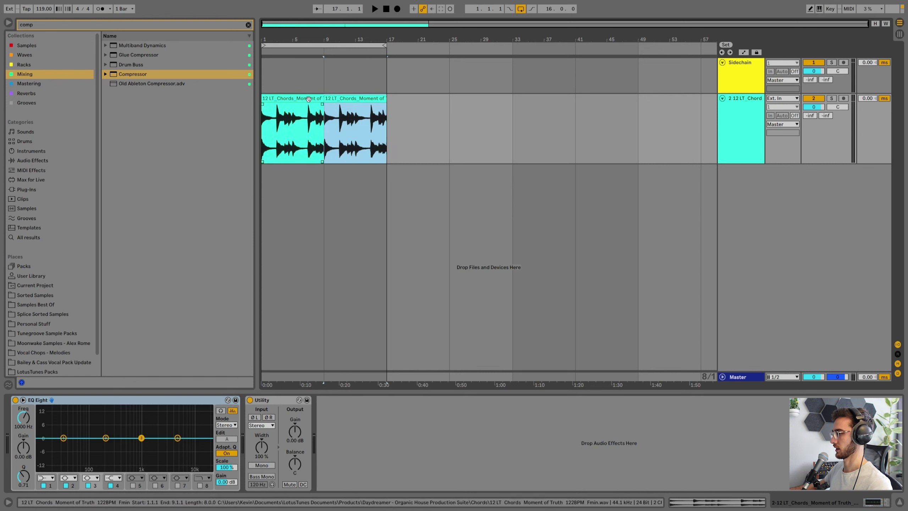
Lower the chords track's volume to -8.7 dB and listen to the loop
{"action": "left_click", "coordinate": [812, 108]}
{"action": "left_click_drag", "start_coordinate": [812, 108], "coordinate": [813, 123]}
{"action": "key", "text": "space"}
{"action": "left_click", "coordinate": [345, 99]}
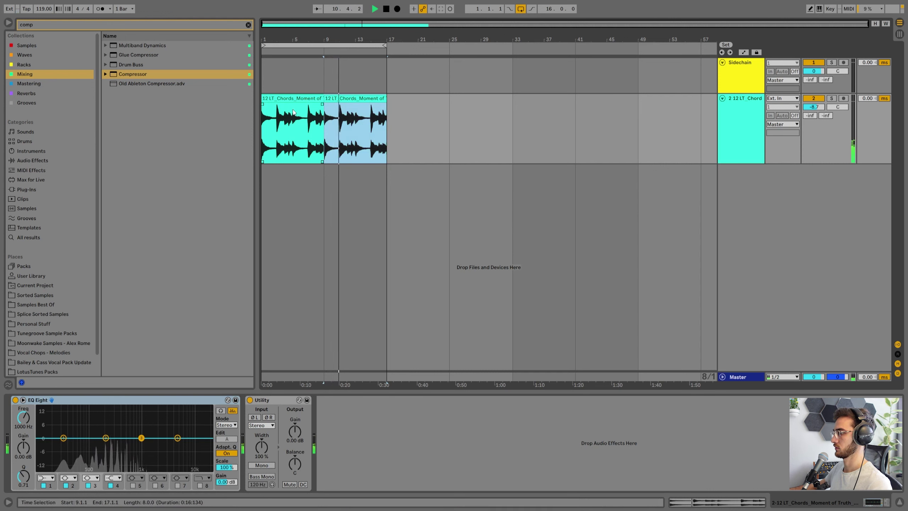
{"action": "left_click", "coordinate": [294, 97]}
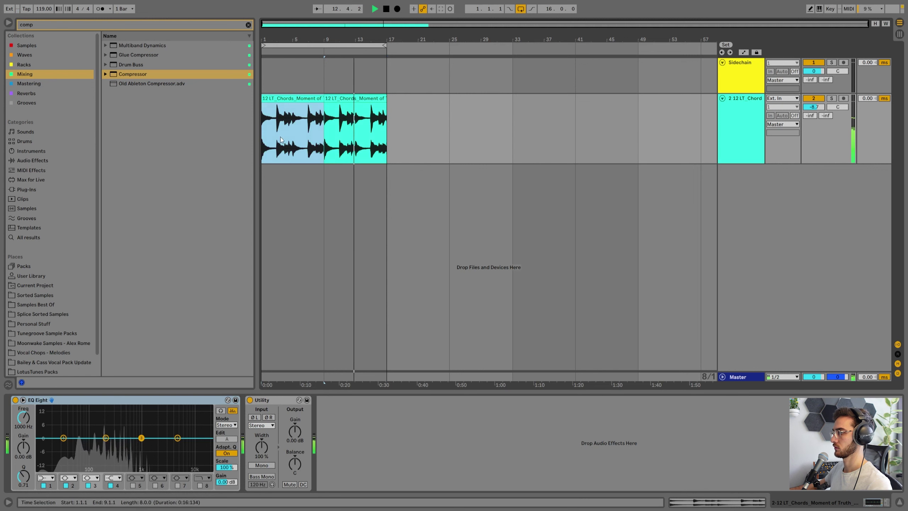
{"action": "key", "text": "space"}
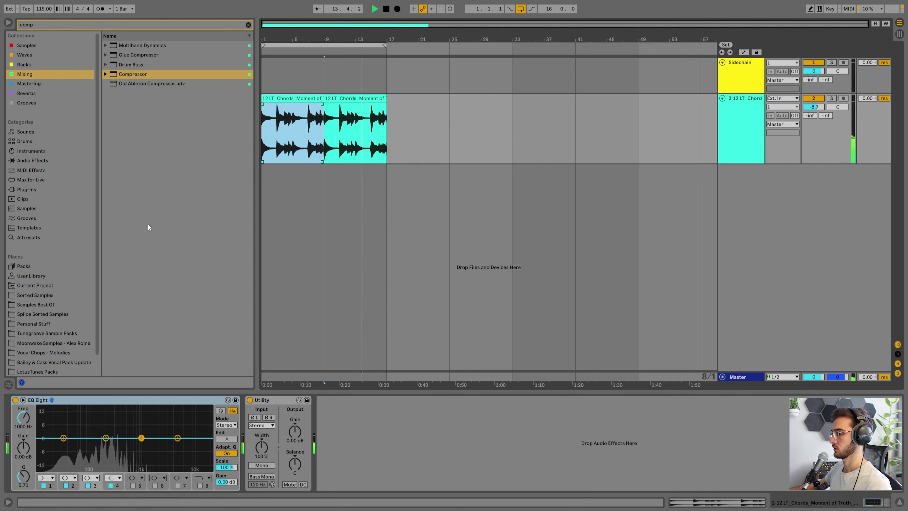
Insert a MIDI track between the Sidechain and chords tracks and increase its height
{"action": "scroll", "coordinate": [30, 358], "scroll_direction": "down", "scroll_amount": 2}
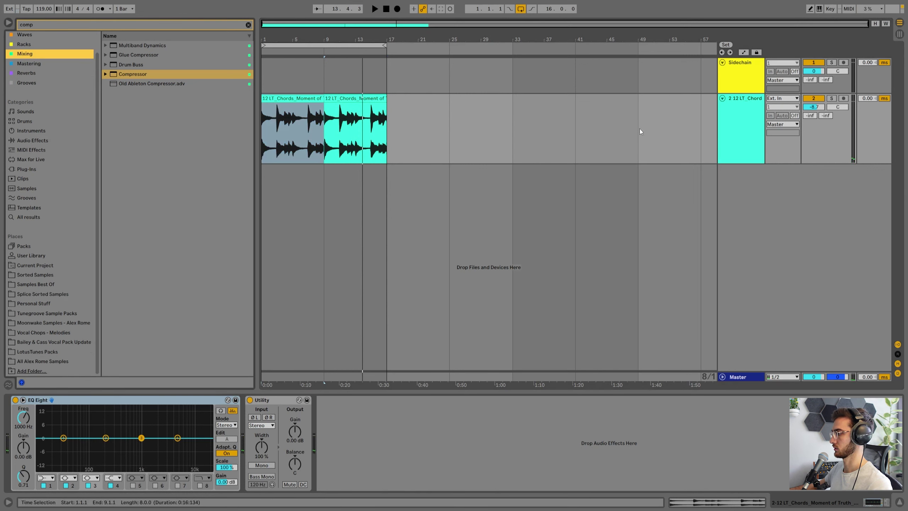
{"action": "left_click", "coordinate": [740, 122]}
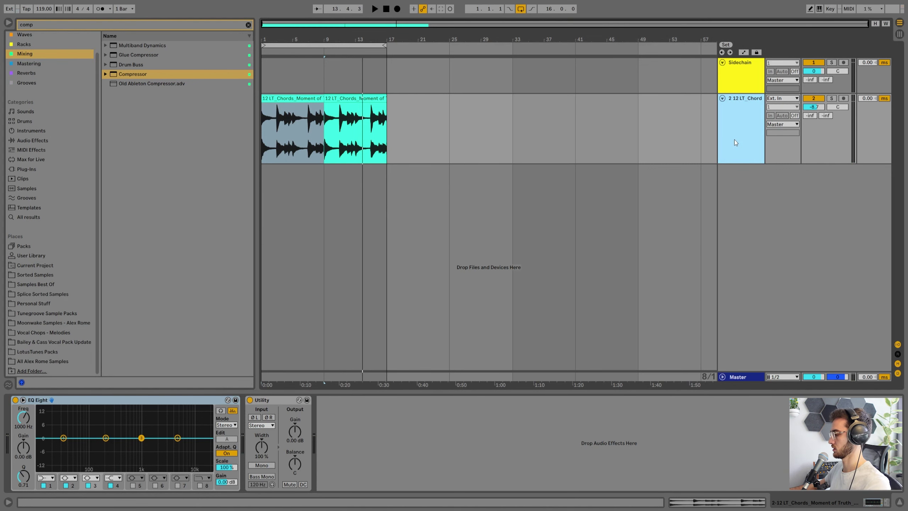
{"action": "key", "text": "ctrl+shift+t"}
{"action": "left_click_drag", "start_coordinate": [724, 170], "coordinate": [752, 102]}
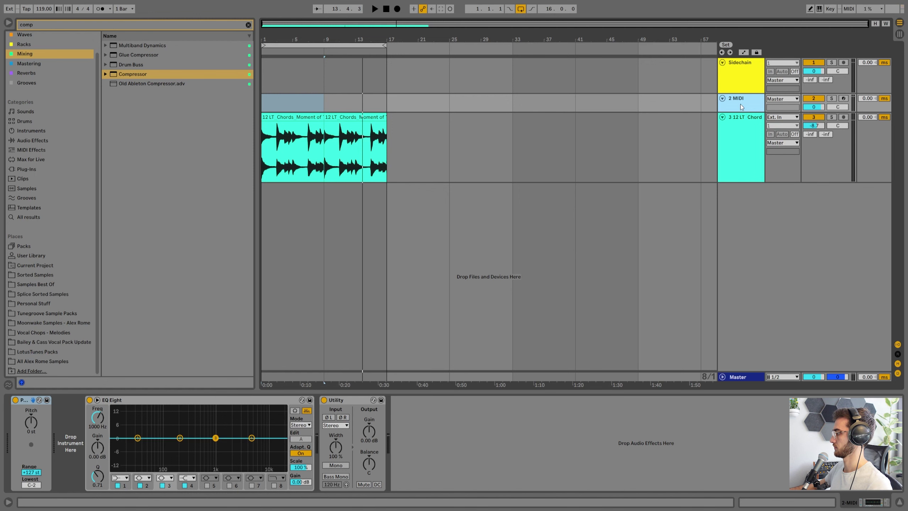
{"action": "left_click_drag", "start_coordinate": [740, 111], "coordinate": [739, 136]}
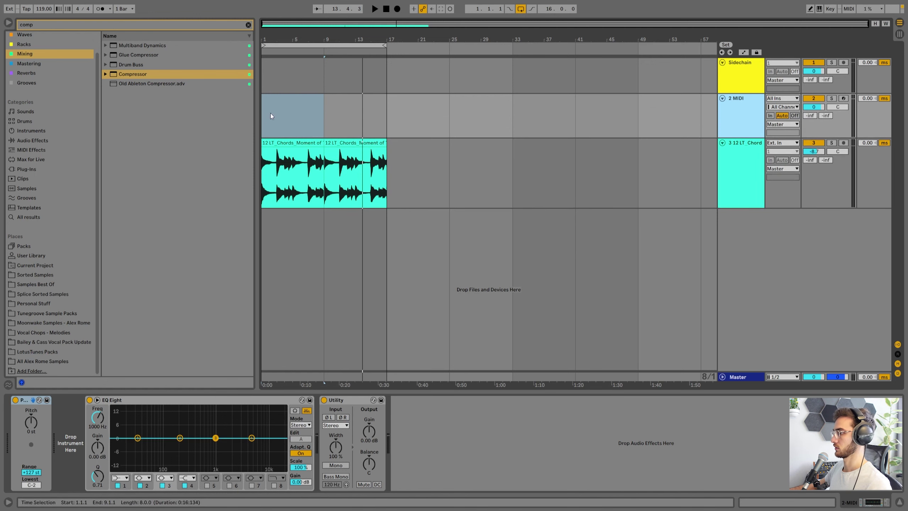
Search the instruments for "drum rack" and load a Drum Rack onto the new MIDI track
{"action": "left_click", "coordinate": [43, 24]}
{"action": "type", "text": "drum rakc"}
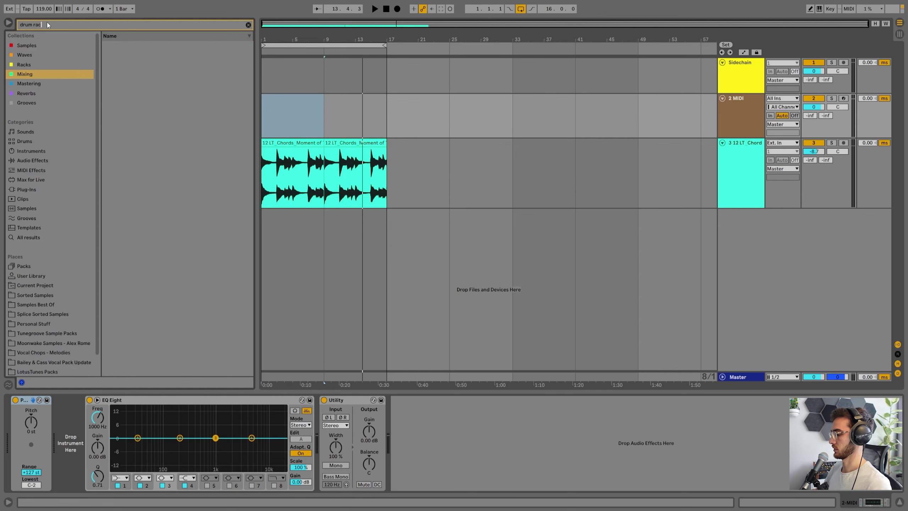
{"action": "left_click", "coordinate": [34, 151]}
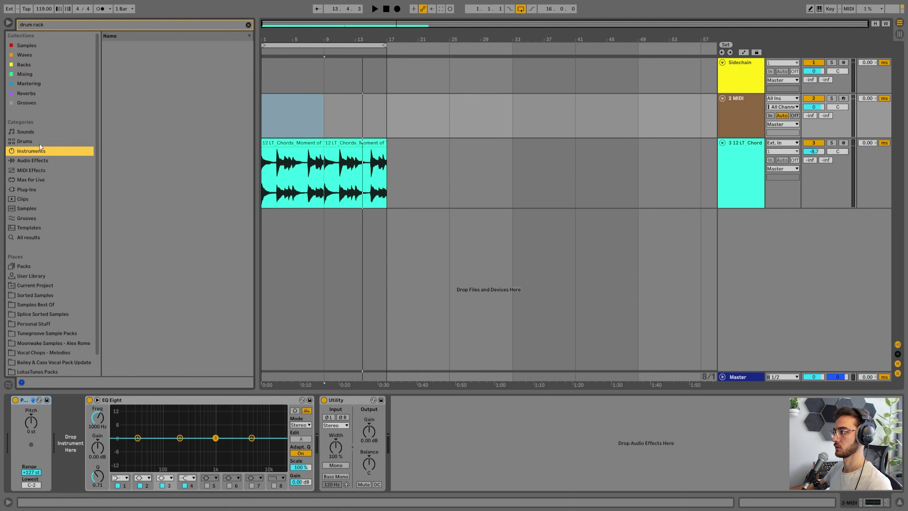
{"action": "double_click", "coordinate": [128, 45]}
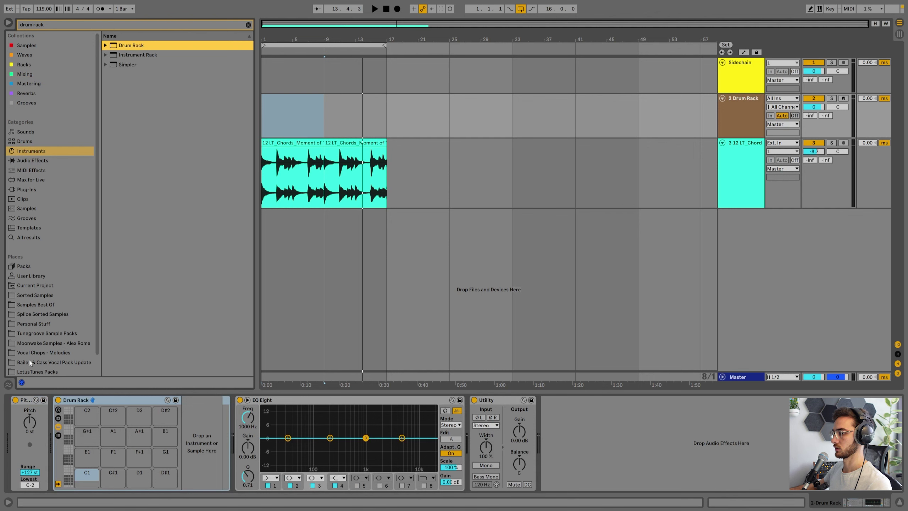
Open the Kick one-shots folder of the Daydreamer - Organic House Production Suite in LotusTunes Packs, clearing the previous search
{"action": "scroll", "coordinate": [30, 361], "scroll_direction": "down", "scroll_amount": 2}
{"action": "left_click", "coordinate": [39, 351]}
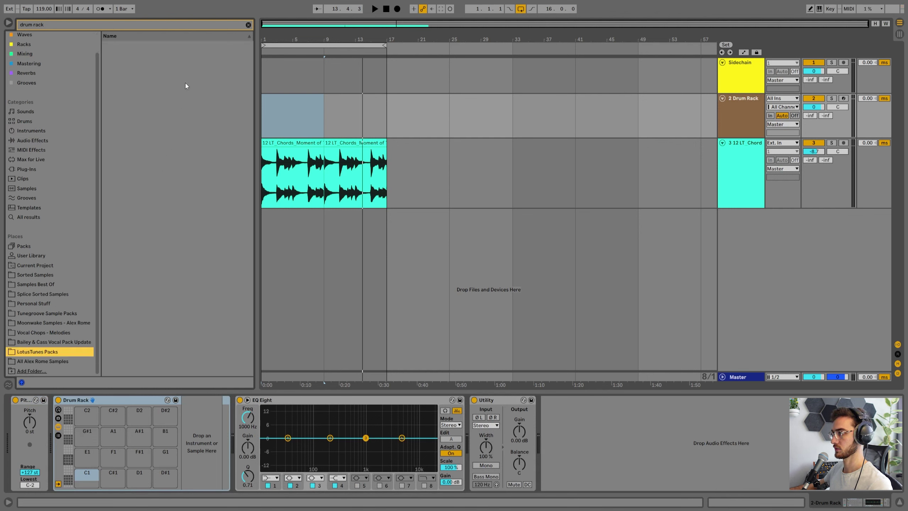
{"action": "left_click", "coordinate": [247, 26]}
{"action": "key", "text": "Left"}
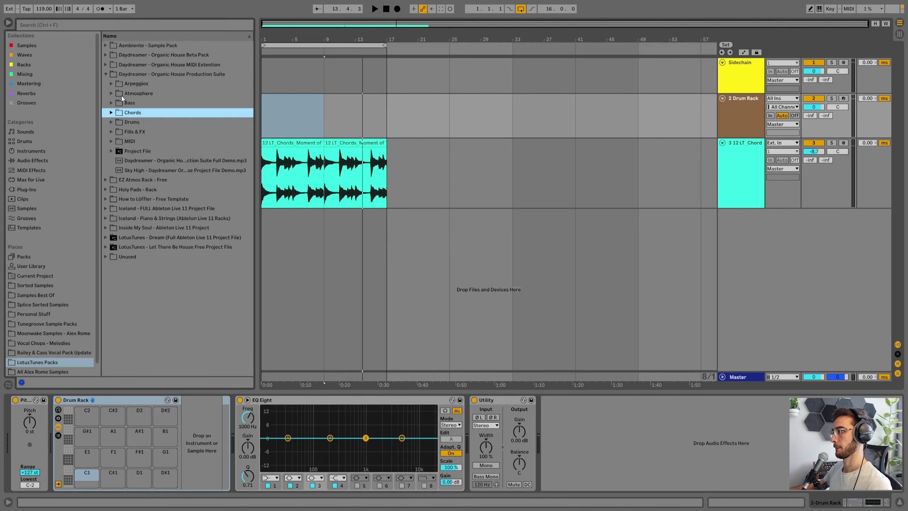
{"action": "left_click", "coordinate": [106, 74]}
{"action": "left_click", "coordinate": [105, 75]}
{"action": "left_click", "coordinate": [111, 122]}
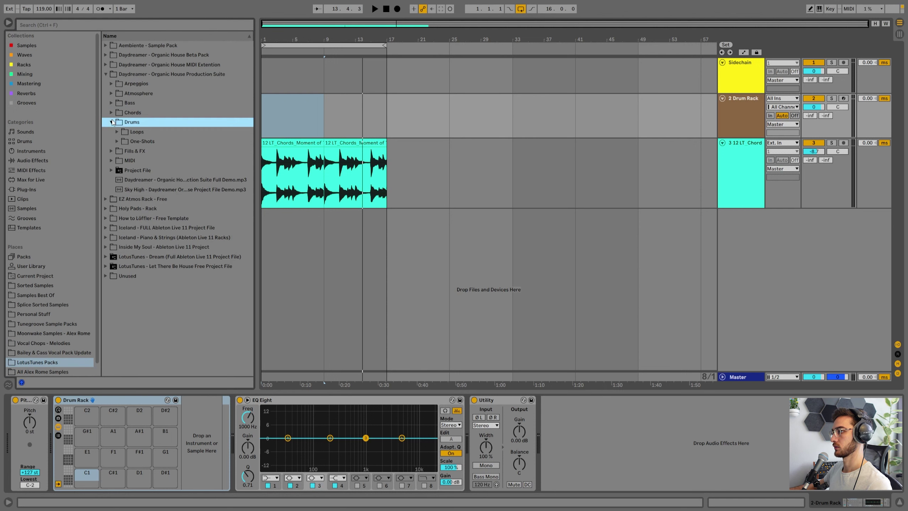
{"action": "left_click", "coordinate": [117, 142]}
{"action": "left_click", "coordinate": [123, 161]}
{"action": "left_click", "coordinate": [123, 161]}
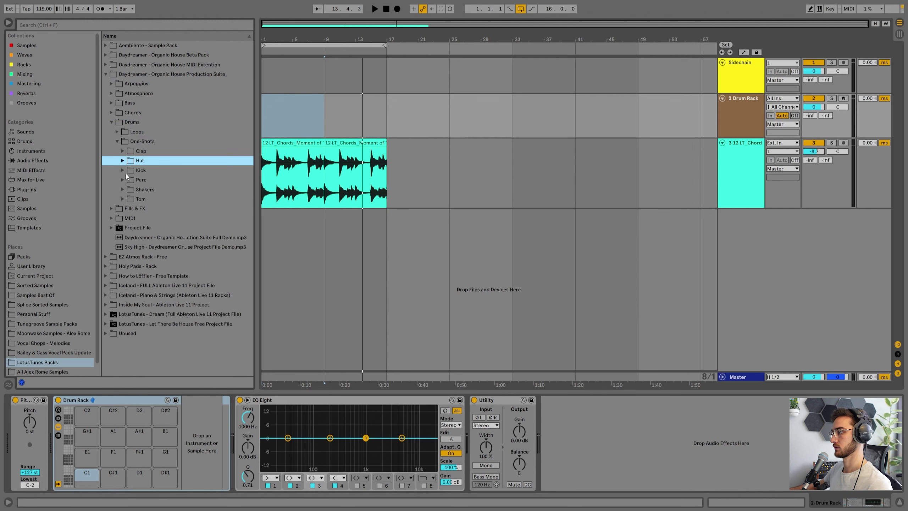
{"action": "left_click", "coordinate": [124, 170]}
Audition the kick samples and load 04 Kick_LT_Belly Kick_Daydreamer.wav onto the Drum Rack's C1 pad
{"action": "key", "text": "Down"}
{"action": "scroll", "coordinate": [156, 194], "scroll_direction": "down", "scroll_amount": 2}
{"action": "left_click", "coordinate": [163, 183]}
{"action": "left_click", "coordinate": [176, 189]}
{"action": "scroll", "coordinate": [178, 188], "scroll_direction": "down", "scroll_amount": 1}
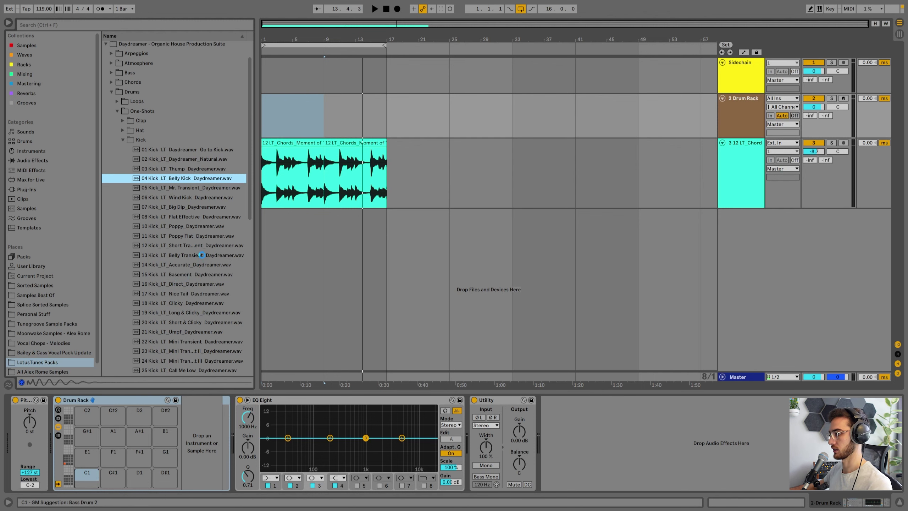
{"action": "scroll", "coordinate": [258, 239], "scroll_direction": "down", "scroll_amount": 1}
Widen the browser, audition more kicks and load 14 Kick_LT_Accurate_Daydreamer.wav onto the C#1 pad
{"action": "left_click_drag", "start_coordinate": [257, 239], "coordinate": [281, 241]}
{"action": "scroll", "coordinate": [187, 263], "scroll_direction": "down", "scroll_amount": 1}
{"action": "left_click", "coordinate": [199, 246]}
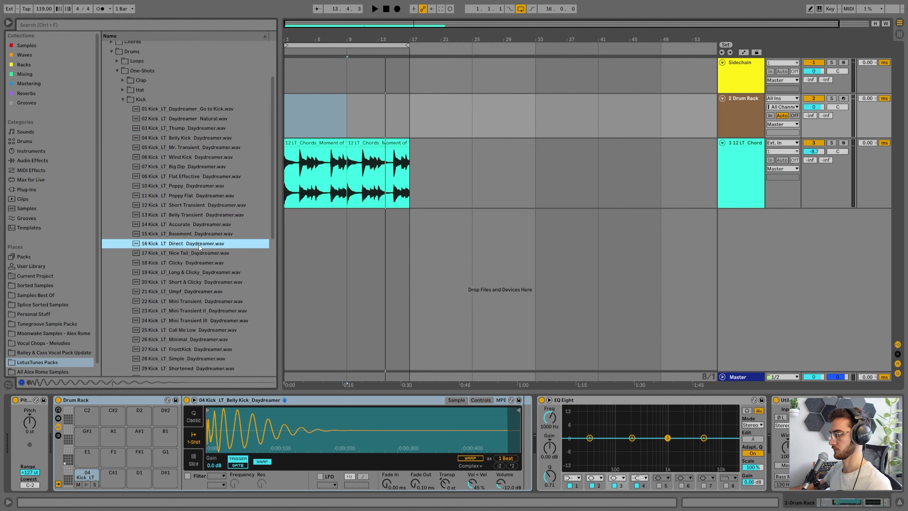
{"action": "left_click", "coordinate": [181, 235]}
{"action": "left_click", "coordinate": [186, 226]}
{"action": "left_click_drag", "start_coordinate": [180, 228], "coordinate": [119, 471]}
Load 15 Kick_LT_Basement_Daydreamer.wav onto the D1 pad and 21 Kick_LT_Umpf_Daydreamer.wav onto the D#1 pad
{"action": "left_click", "coordinate": [184, 233]}
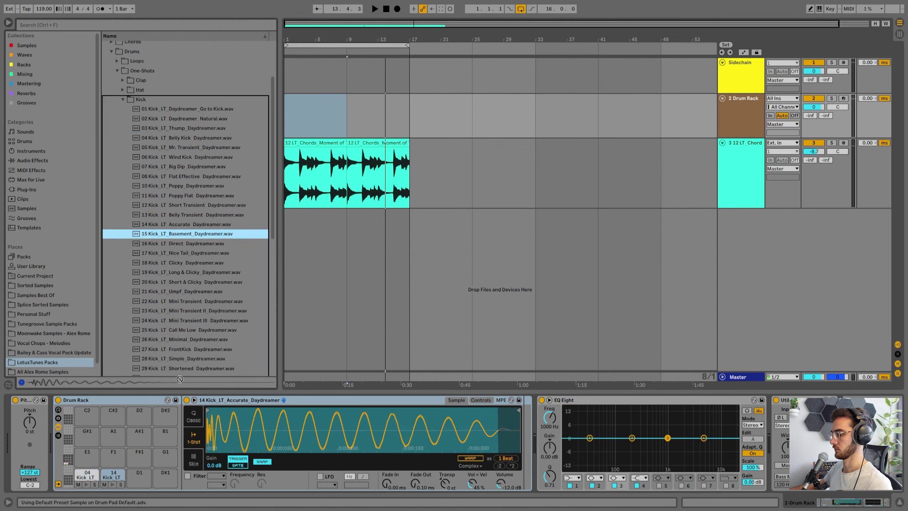
{"action": "left_click", "coordinate": [181, 282]}
{"action": "scroll", "coordinate": [182, 283], "scroll_direction": "down", "scroll_amount": 2}
{"action": "left_click", "coordinate": [189, 276]}
{"action": "scroll", "coordinate": [193, 279], "scroll_direction": "down", "scroll_amount": 1}
{"action": "left_click_drag", "start_coordinate": [169, 262], "coordinate": [171, 477]}
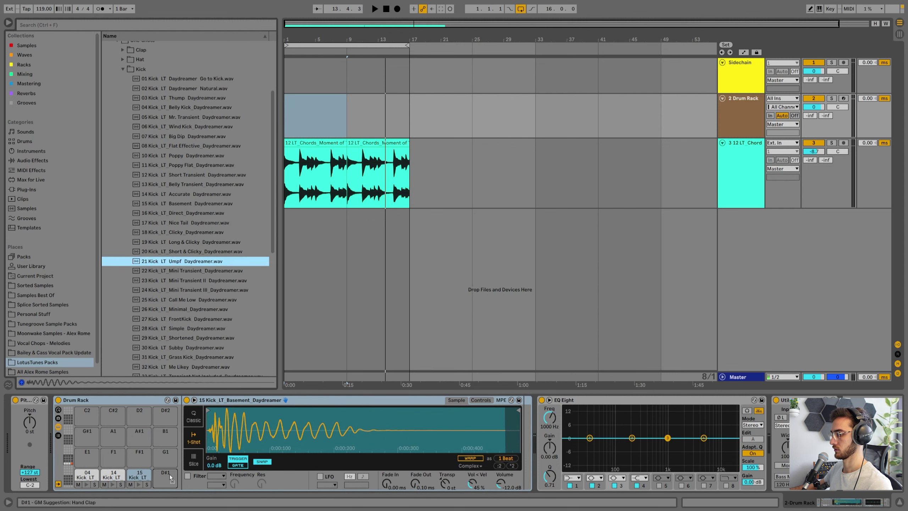
Audition further kicks and load 24 Kick_LT_Mini Transient III_Daydreamer.wav onto the E1 pad
{"action": "left_click", "coordinate": [198, 299]}
{"action": "left_click", "coordinate": [193, 290]}
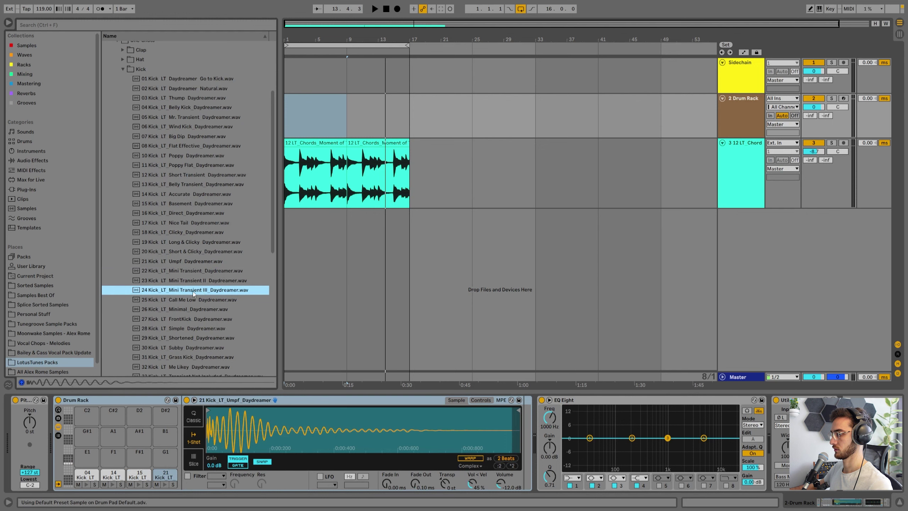
{"action": "left_click_drag", "start_coordinate": [199, 289], "coordinate": [88, 461]}
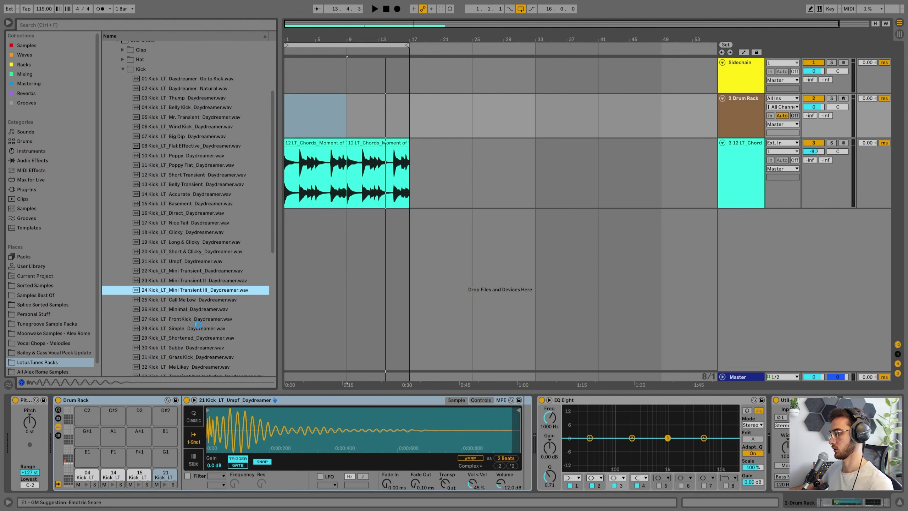
Create an empty 16-bar MIDI clip from bar 1 on the Drum Rack track and open its note editor
{"action": "left_click", "coordinate": [325, 143]}
{"action": "left_click", "coordinate": [303, 113]}
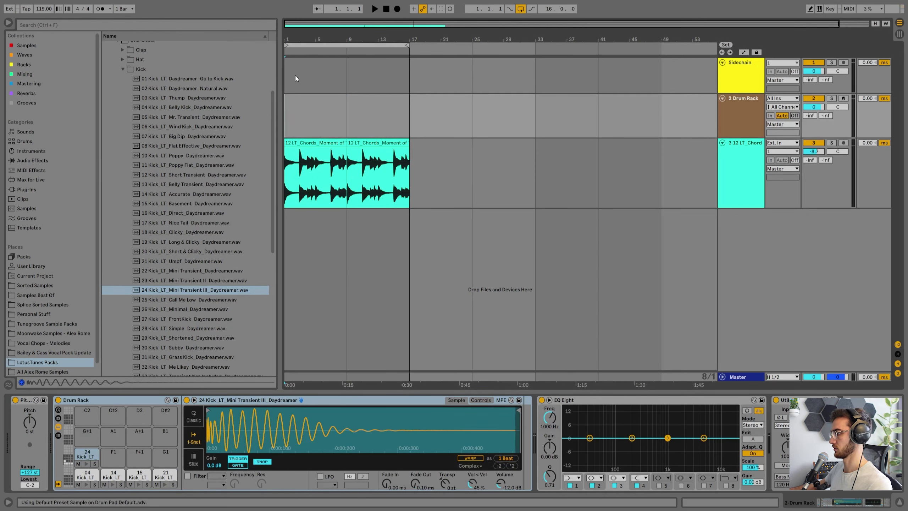
{"action": "left_click_drag", "start_coordinate": [337, 74], "coordinate": [329, 115]}
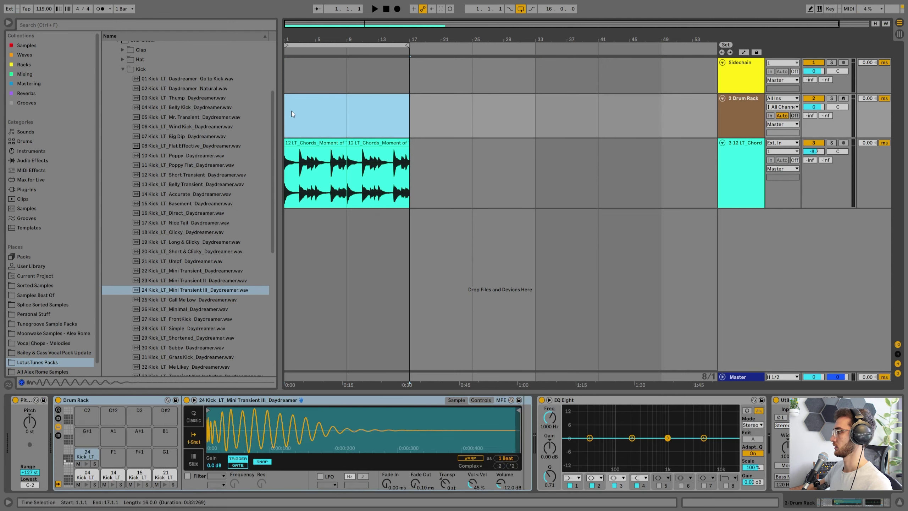
{"action": "double_click", "coordinate": [291, 113]}
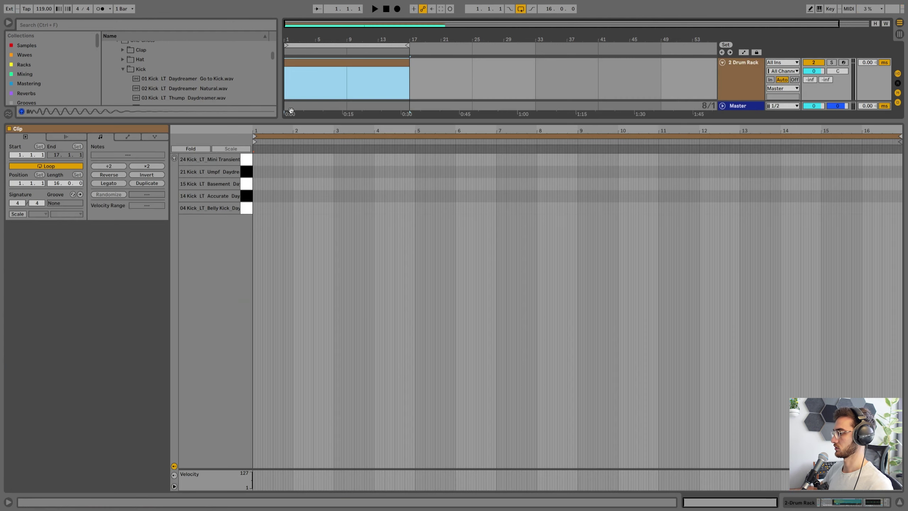
Set the clip's grid to one-beat spacing, place a Belly Kick note on C1 at 1.1.1 and enable note preview
{"action": "right_click", "coordinate": [269, 212]}
{"action": "left_click", "coordinate": [283, 350]}
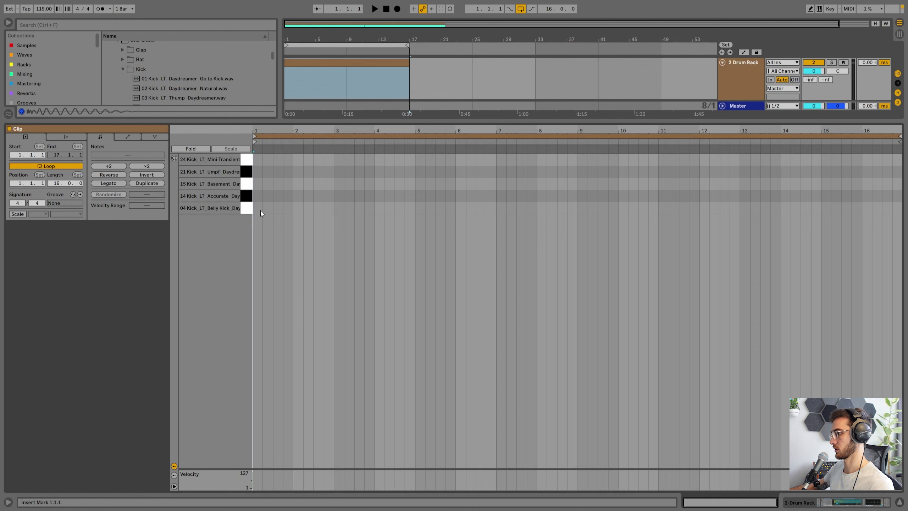
{"action": "double_click", "coordinate": [259, 209]}
{"action": "left_click", "coordinate": [174, 158]}
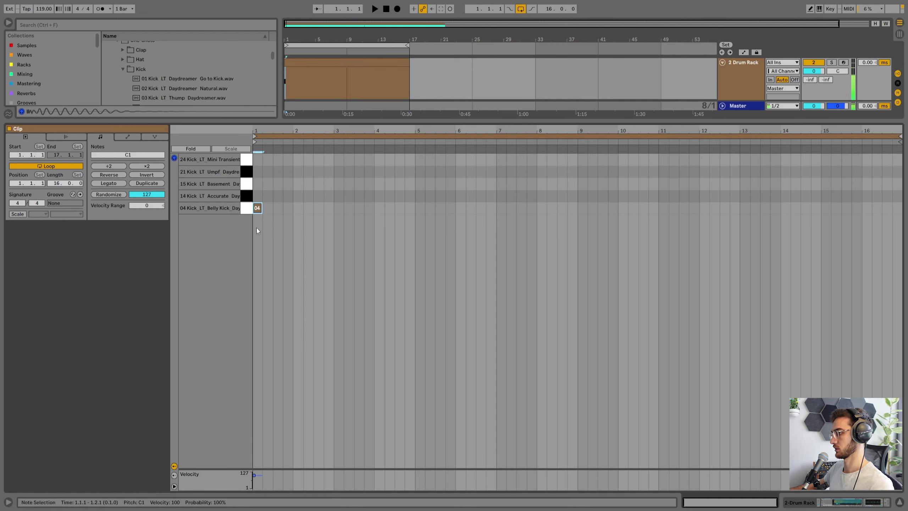
Duplicate the Belly Kick note onto the remaining three beats of the first bar
{"action": "key", "text": "space"}
{"action": "key", "text": "ctrl+d"}
{"action": "key", "text": "ctrl+d"}
{"action": "key", "text": "ctrl+d"}
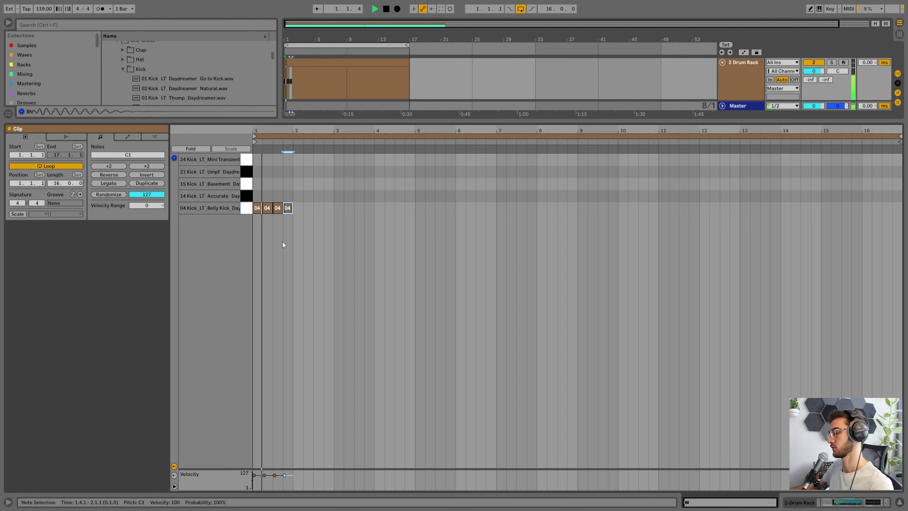
Duplicate the bar of four kick notes until the pattern fills all 16 bars of the clip
{"action": "key", "text": "space"}
{"action": "key", "text": "ctrl+a"}
{"action": "key", "text": "ctrl+d"}
{"action": "key", "text": "ctrl+d"}
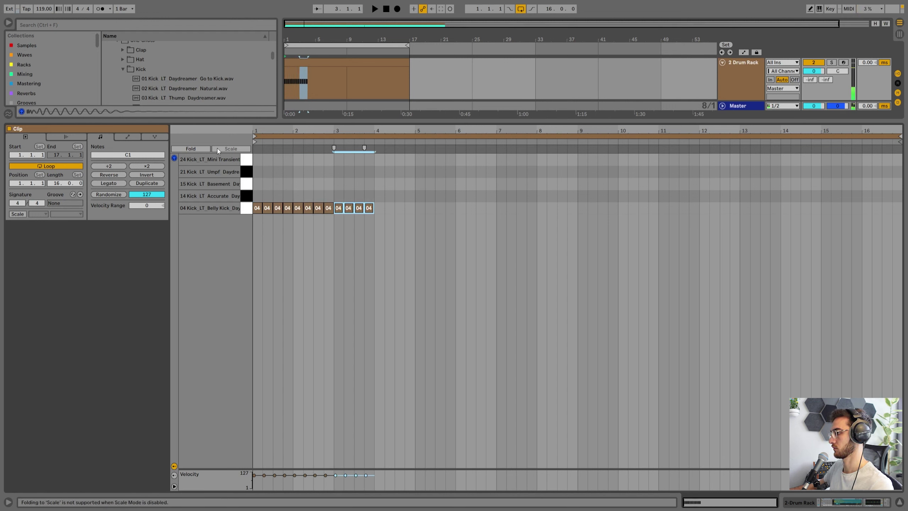
{"action": "key", "text": "ctrl+d"}
{"action": "key", "text": "ctrl+d"}
{"action": "key", "text": "ctrl+d"}
{"action": "key", "text": "ctrl+d"}
{"action": "key", "text": "ctrl+d"}
{"action": "key", "text": "ctrl+d"}
{"action": "key", "text": "ctrl+d"}
{"action": "key", "text": "ctrl+d"}
{"action": "key", "text": "ctrl+d"}
{"action": "key", "text": "ctrl+d"}
{"action": "key", "text": "ctrl+d"}
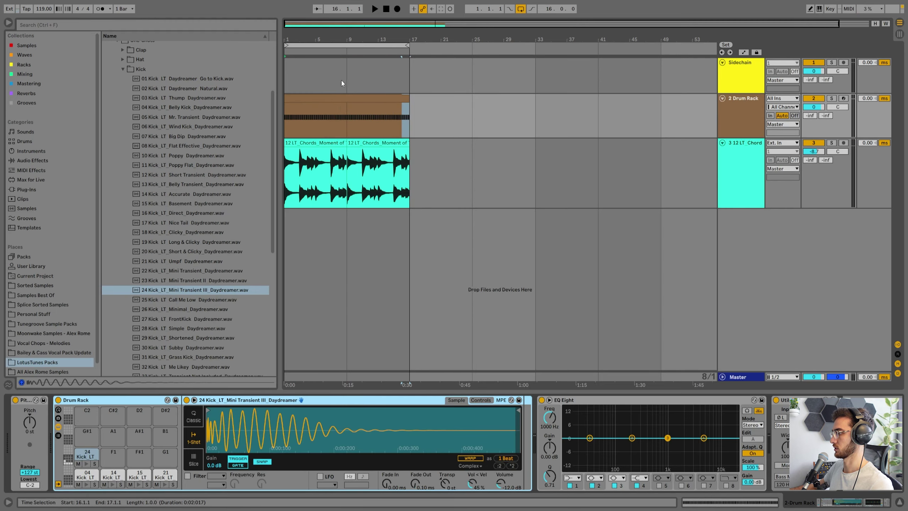
Fit the tracks to the arrangement height and play the kick pattern together with the chords
{"action": "left_click", "coordinate": [334, 101]}
{"action": "key", "text": "h"}
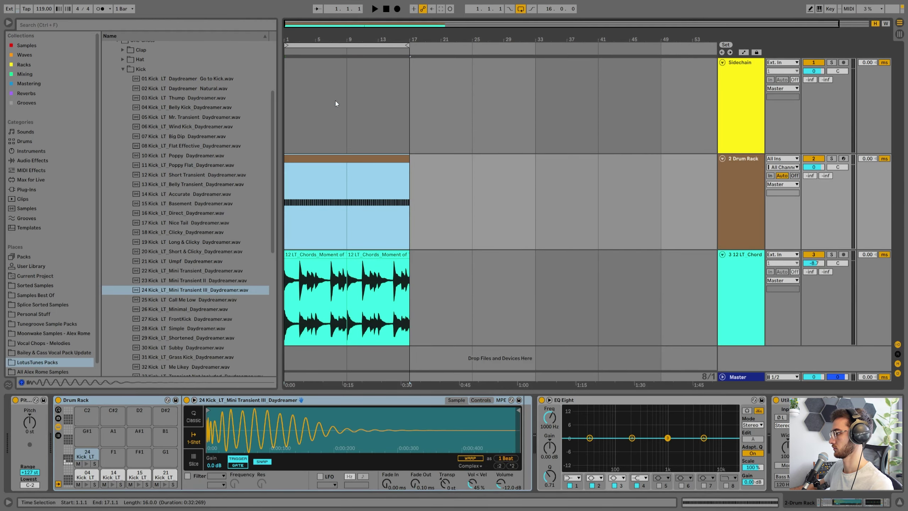
{"action": "key", "text": "space"}
{"action": "left_click", "coordinate": [740, 207]}
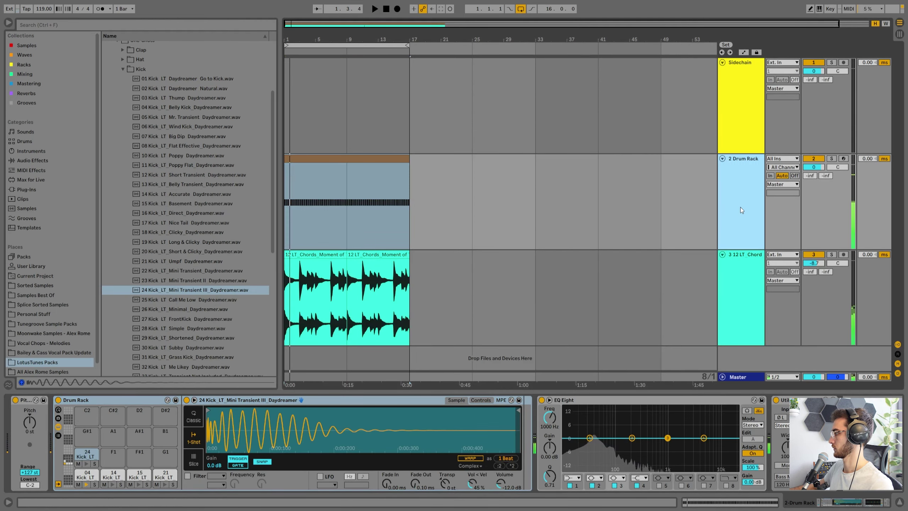
Rename the Drum Rack track as Kick
{"action": "left_click", "coordinate": [711, 136]}
{"action": "left_click", "coordinate": [31, 425]}
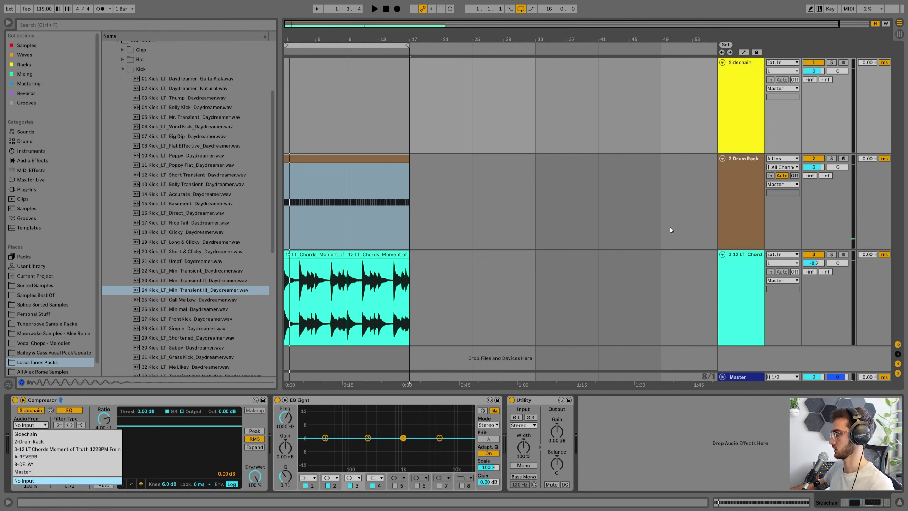
{"action": "left_click", "coordinate": [726, 202]}
{"action": "left_click", "coordinate": [730, 201]}
{"action": "key", "text": "ctrl+r"}
{"action": "type", "text": "Kick"}
{"action": "key", "text": "Return"}
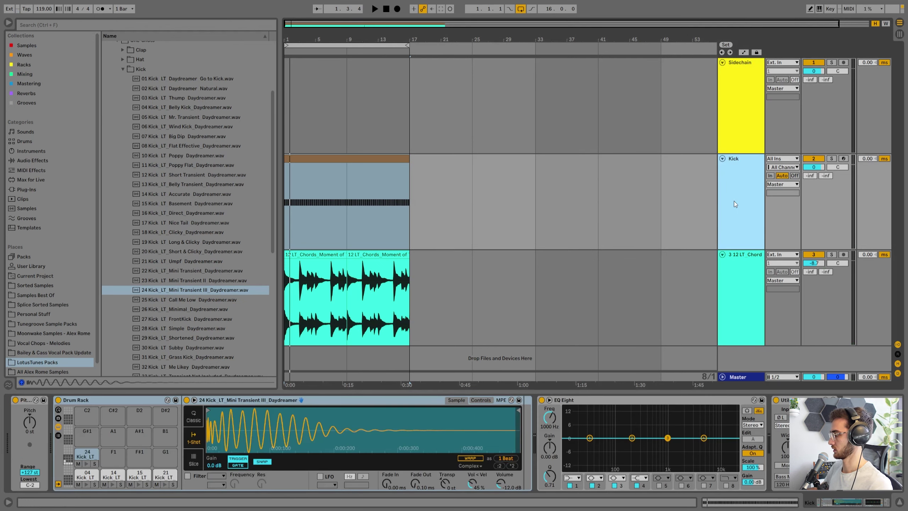
Set the sidechain input of the Sidechain track's Compressor to the Kick track
{"action": "left_click", "coordinate": [693, 143]}
{"action": "left_click", "coordinate": [31, 424]}
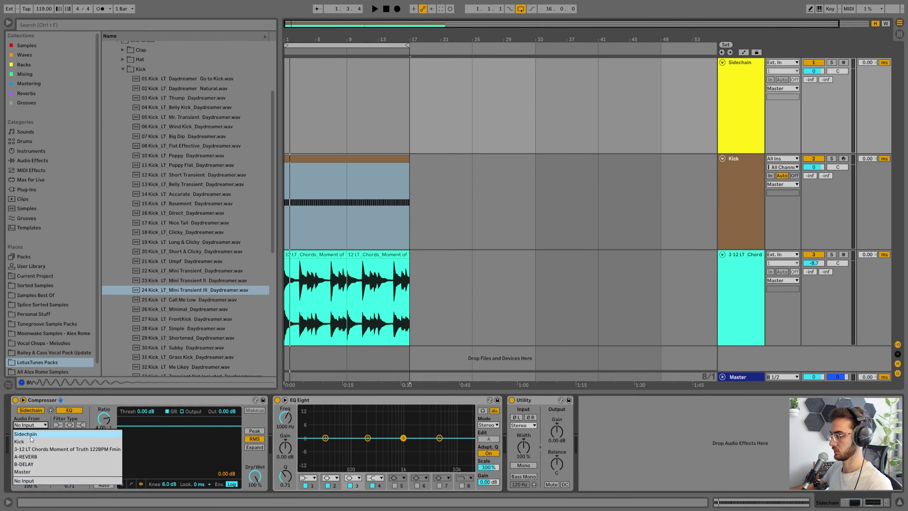
{"action": "left_click", "coordinate": [28, 443]}
Group the chords track and name the group Melodics
{"action": "left_click", "coordinate": [713, 292]}
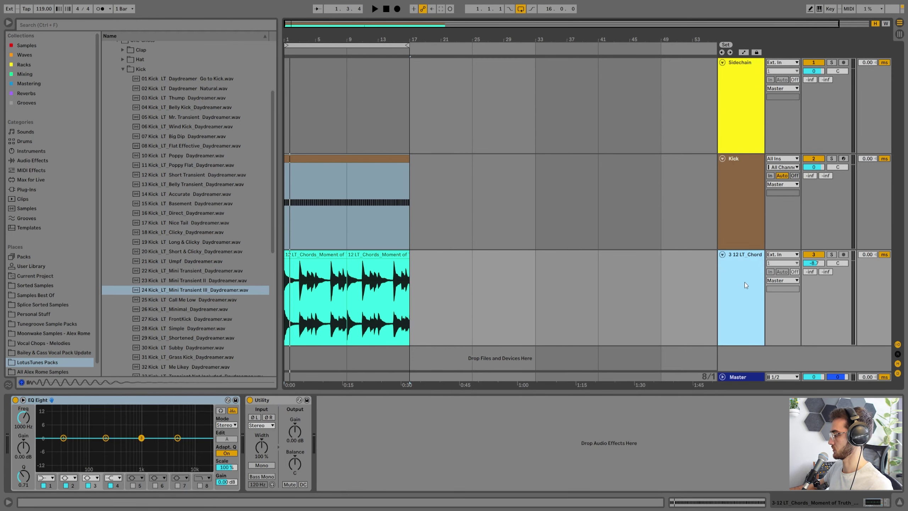
{"action": "key", "text": "ctrl+g"}
{"action": "type", "text": "Melo"}
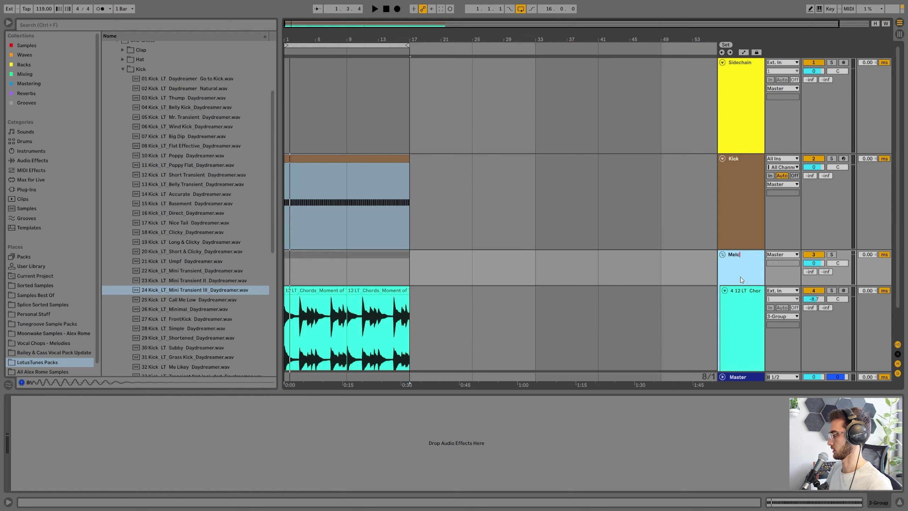
{"action": "type", "text": "dics"}
{"action": "key", "text": "Return"}
Route the Melodics group's audio output to the Sidechain track
{"action": "scroll", "coordinate": [746, 268], "scroll_direction": "down", "scroll_amount": 1}
{"action": "left_click", "coordinate": [775, 222]}
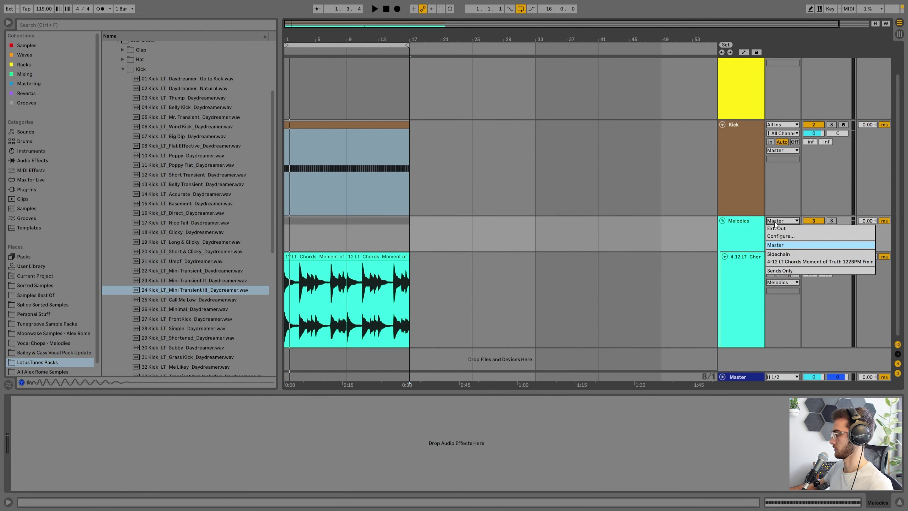
{"action": "left_click", "coordinate": [779, 256]}
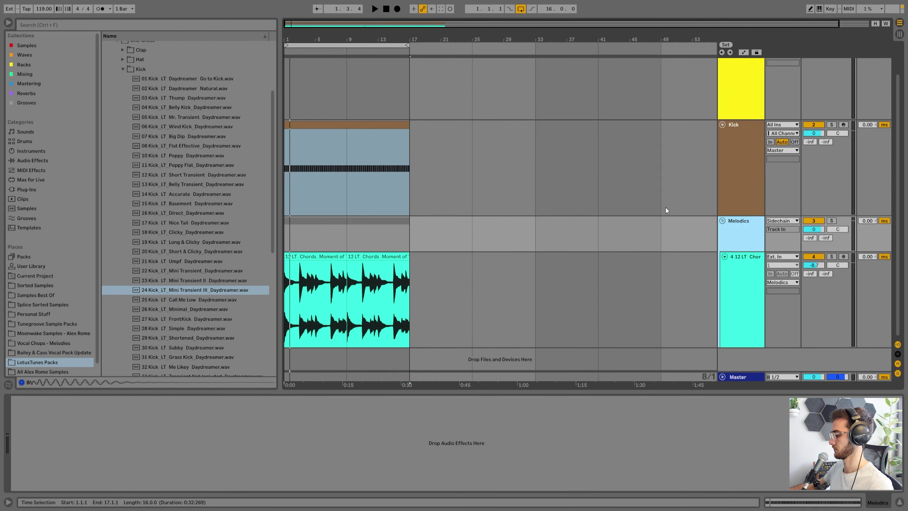
Play the arrangement from bar 1 with the Sidechain track selected to check whether the chords pass through it
{"action": "left_click", "coordinate": [298, 239]}
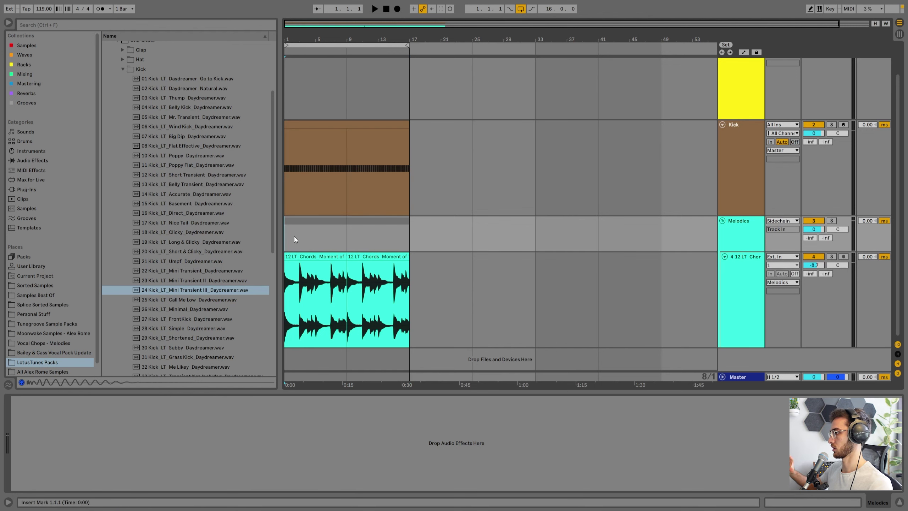
{"action": "key", "text": "h"}
{"action": "left_click", "coordinate": [742, 112]}
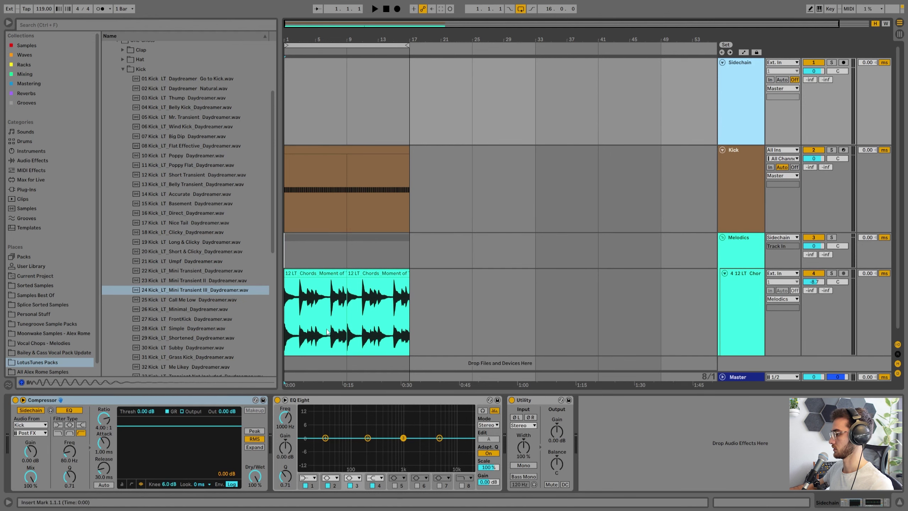
{"action": "scroll", "coordinate": [358, 255], "scroll_direction": "down", "scroll_amount": 1}
{"action": "key", "text": "space"}
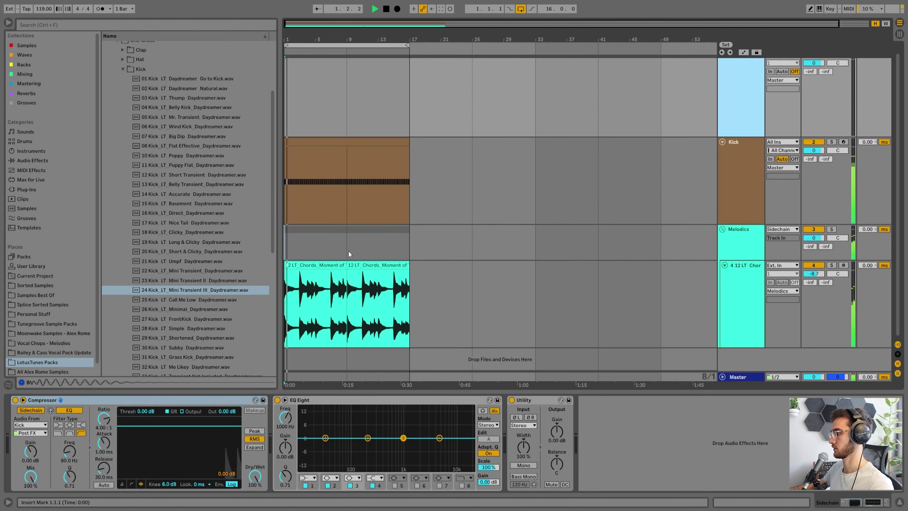
{"action": "key", "text": "space"}
{"action": "scroll", "coordinate": [731, 195], "scroll_direction": "up", "scroll_amount": 1}
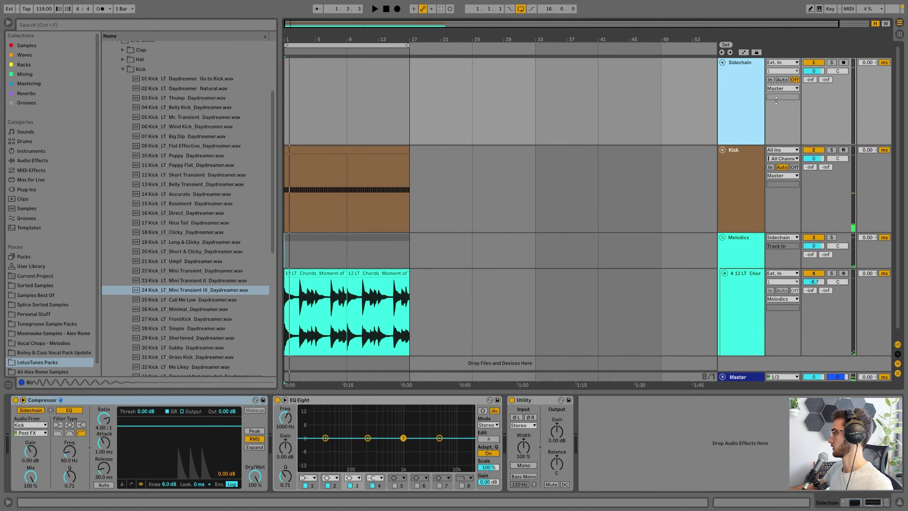
Set the Sidechain track's monitoring to In and lower its Compressor threshold to -33.1 dB during playback
{"action": "left_click", "coordinate": [770, 80]}
{"action": "key", "text": "space"}
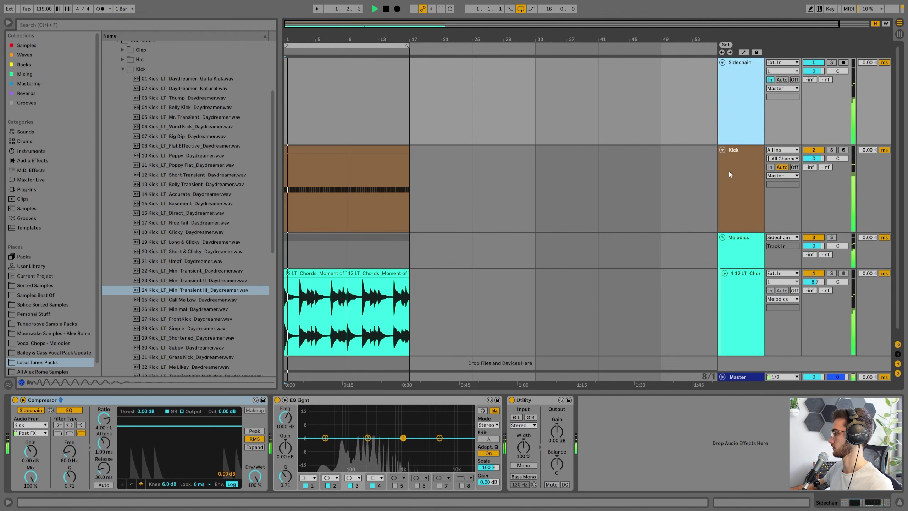
{"action": "scroll", "coordinate": [719, 302], "scroll_direction": "down", "scroll_amount": 1}
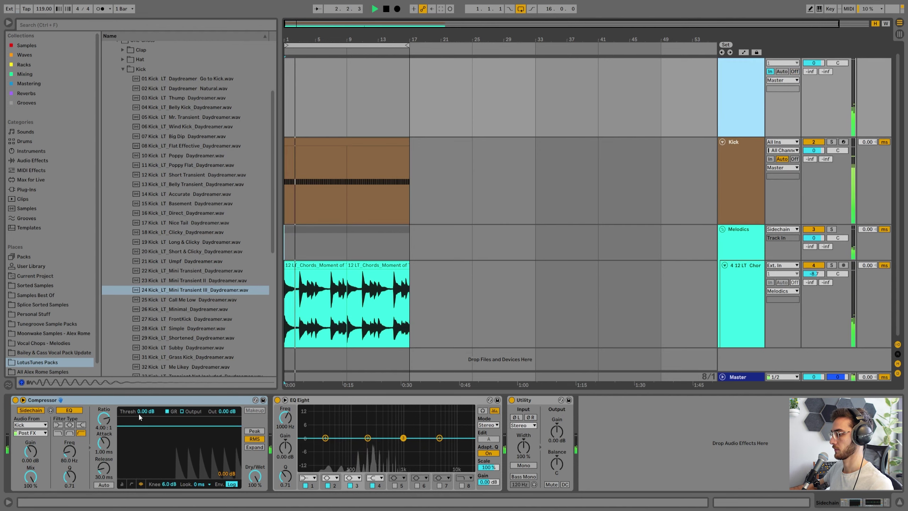
{"action": "left_click_drag", "start_coordinate": [139, 412], "coordinate": [140, 451]}
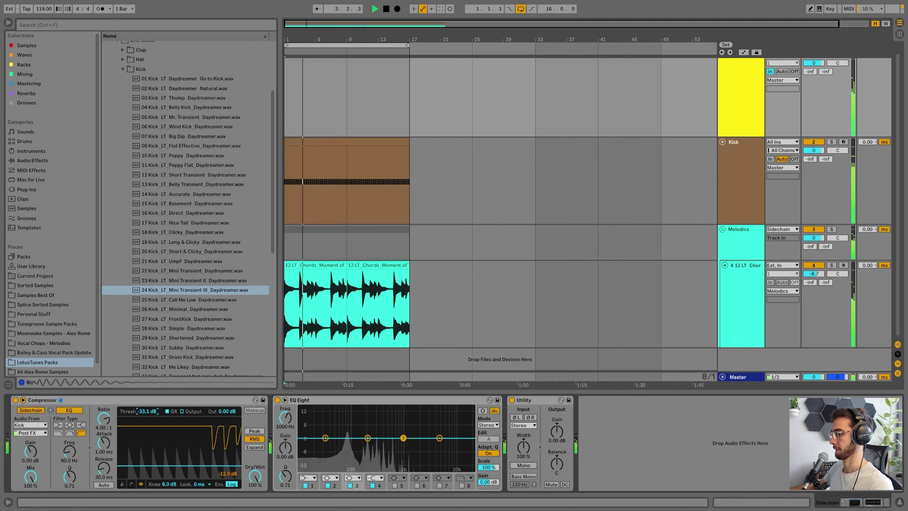
Move all notes of the Kick clip up to the 21 Kick_LT_Umpf pad on D#1 while auditioning the kicks
{"action": "left_click", "coordinate": [329, 161]}
{"action": "key", "text": "space"}
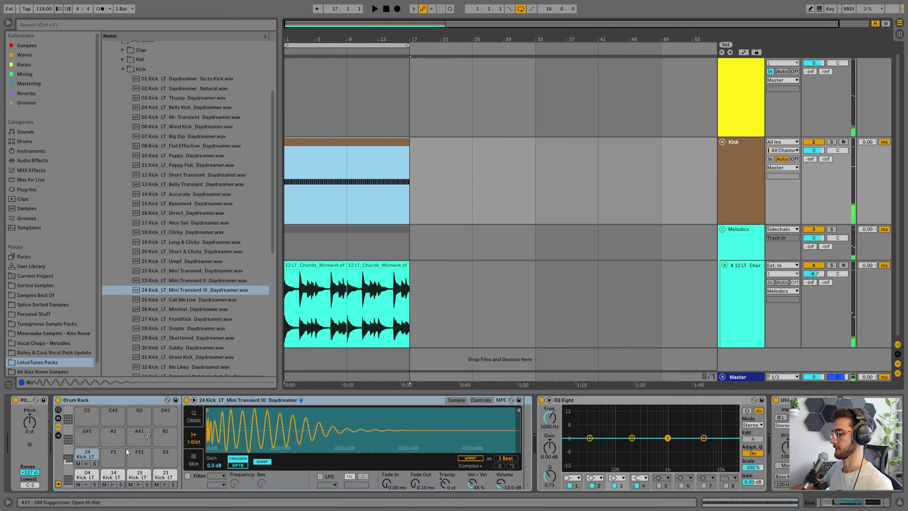
{"action": "double_click", "coordinate": [330, 137]}
{"action": "key", "text": "space"}
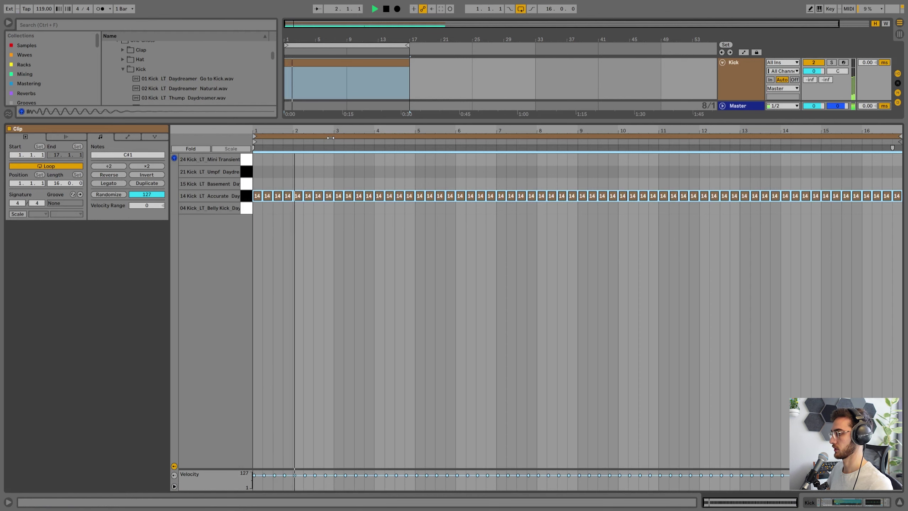
{"action": "key", "text": "Up"}
{"action": "key", "text": "Up"}
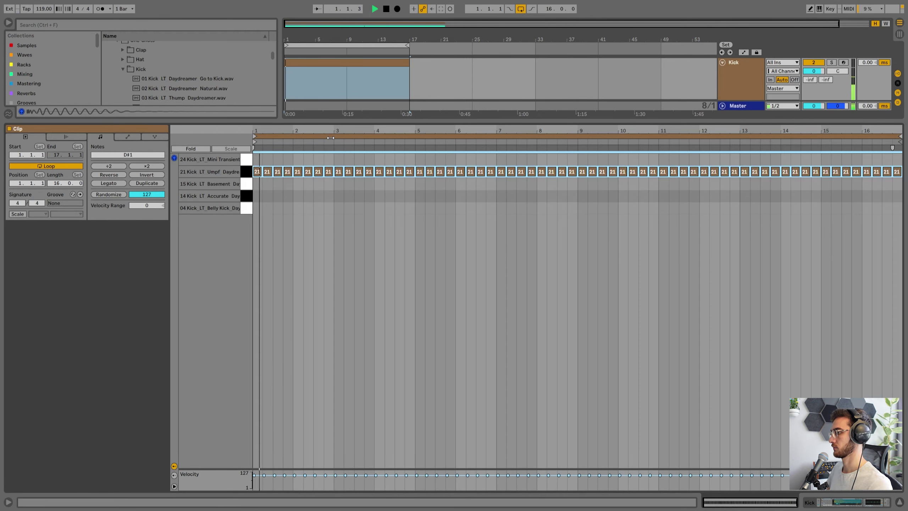
{"action": "key", "text": "space"}
Set the Umpf kick's fade-out to 118 ms and shorten the sample's end to about 1 beat
{"action": "key", "text": "shift+Tab"}
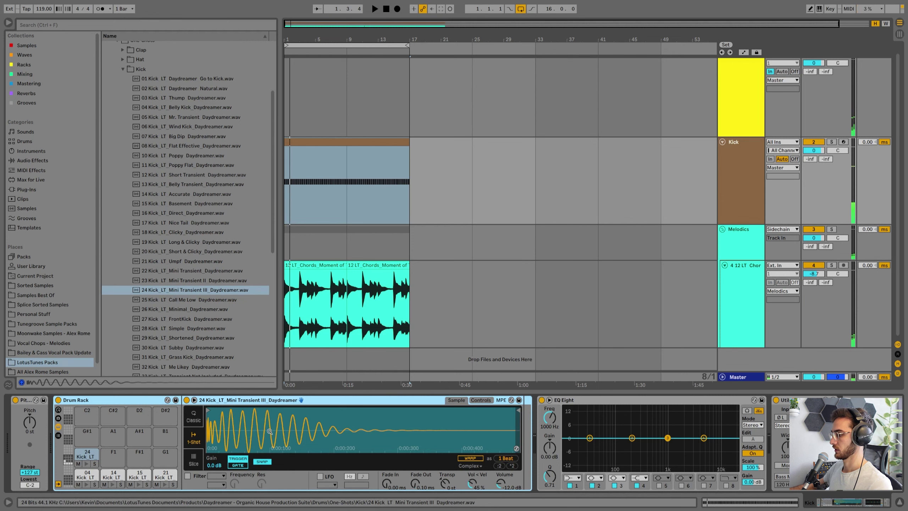
{"action": "key", "text": "space"}
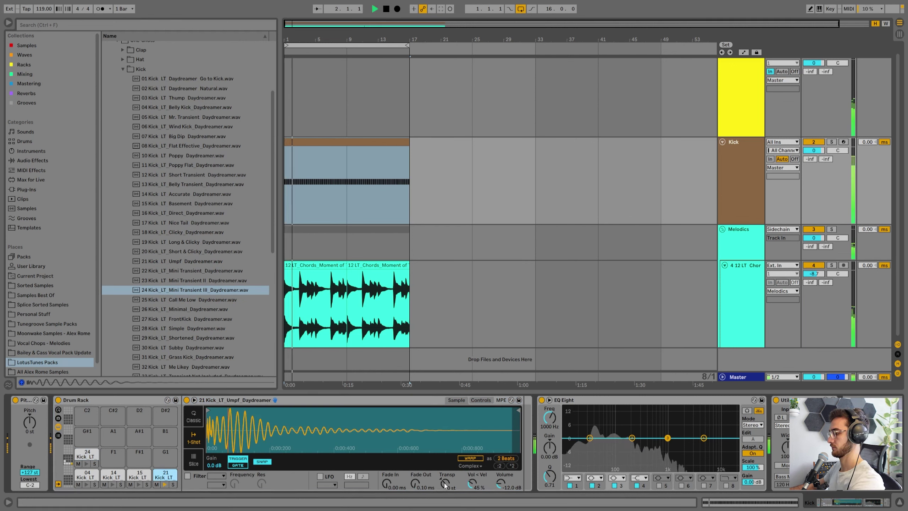
{"action": "key", "text": "space"}
{"action": "left_click_drag", "start_coordinate": [415, 485], "coordinate": [416, 483]}
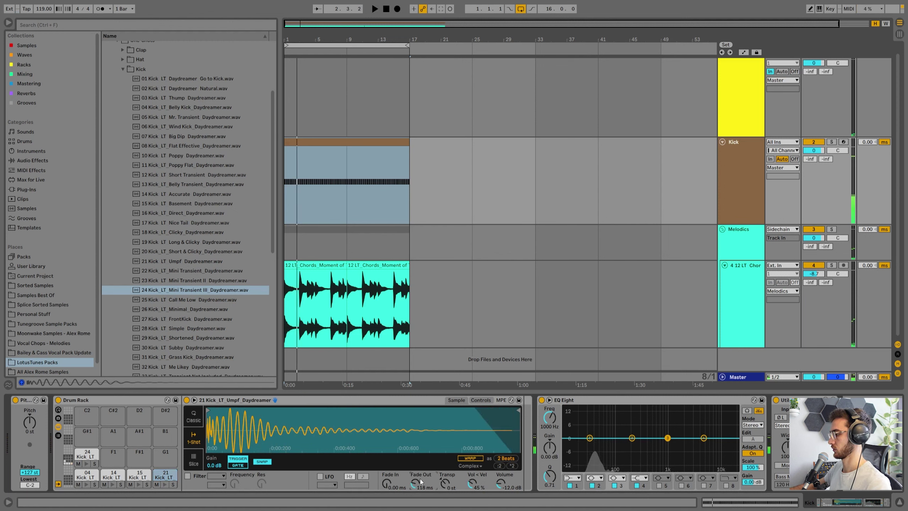
{"action": "left_click_drag", "start_coordinate": [508, 412], "coordinate": [293, 411]}
{"action": "key", "text": "space"}
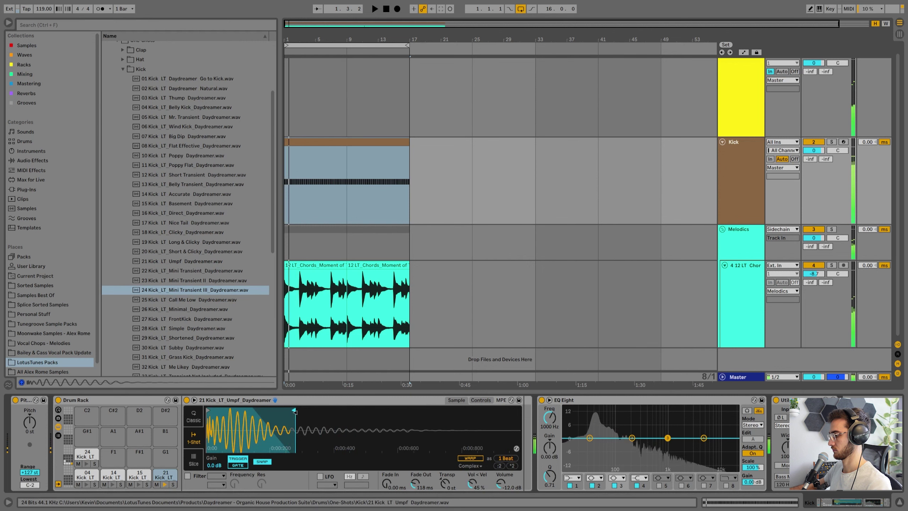
Shape the Kick track's EQ Eight with a low-mid dip and a 1.61 dB boost at 107 Hz
{"action": "mouse_move", "coordinate": [632, 437]}
{"action": "left_mouse_down"}
{"action": "mouse_move", "coordinate": [619, 443]}
{"action": "mouse_move", "coordinate": [629, 454]}
{"action": "mouse_move", "coordinate": [618, 435]}
{"action": "left_mouse_up"}
{"action": "key", "text": "space"}
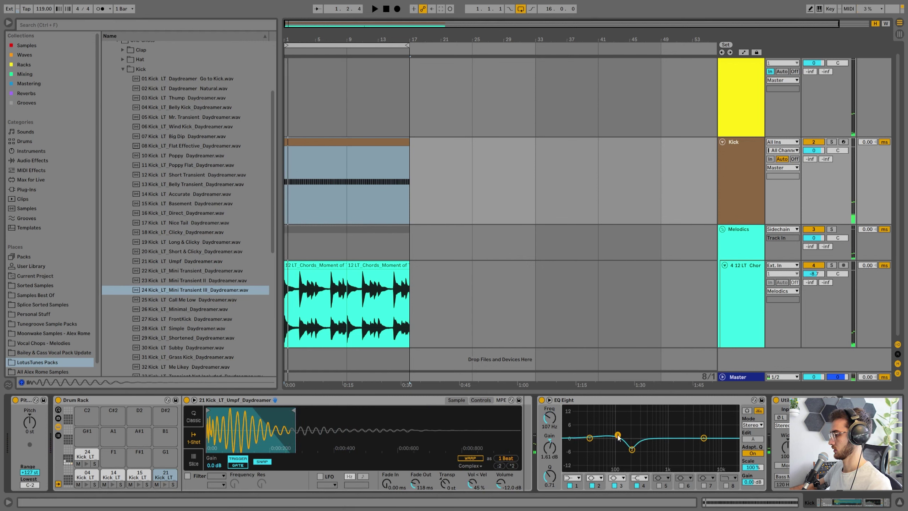
Change the Sidechain track's colour to white
{"action": "left_click", "coordinate": [719, 170]}
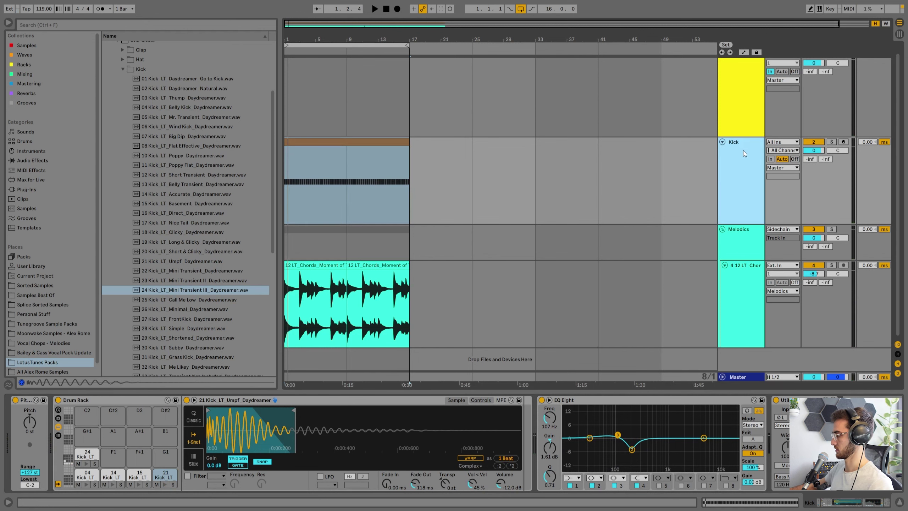
{"action": "left_click", "coordinate": [743, 105]}
{"action": "right_click", "coordinate": [743, 107]}
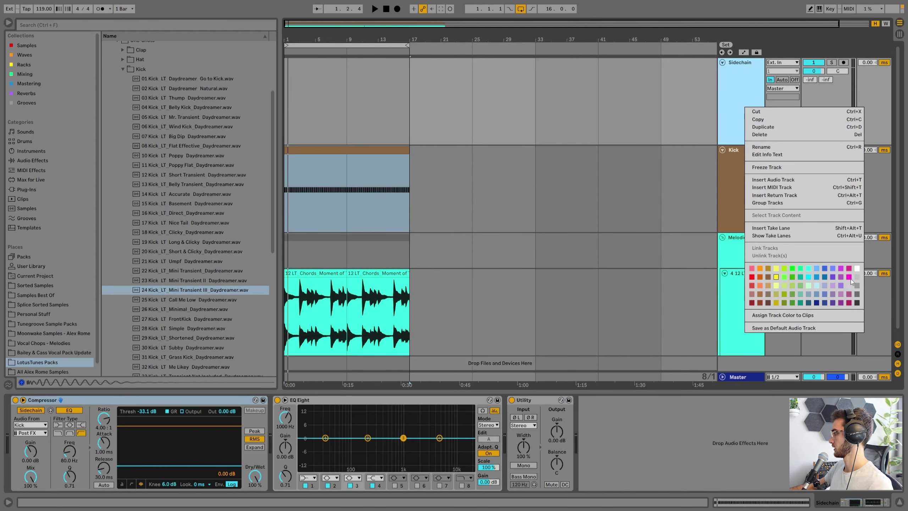
{"action": "left_click", "coordinate": [857, 268]}
Change the Kick track's colour to yellow and assign that track colour to its clips
{"action": "left_click", "coordinate": [740, 181]}
{"action": "right_click", "coordinate": [741, 180]}
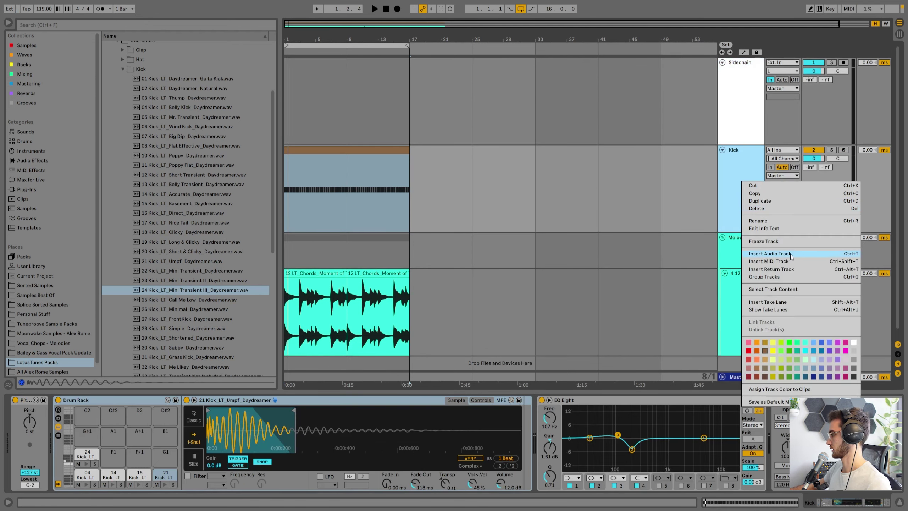
{"action": "left_click", "coordinate": [766, 349]}
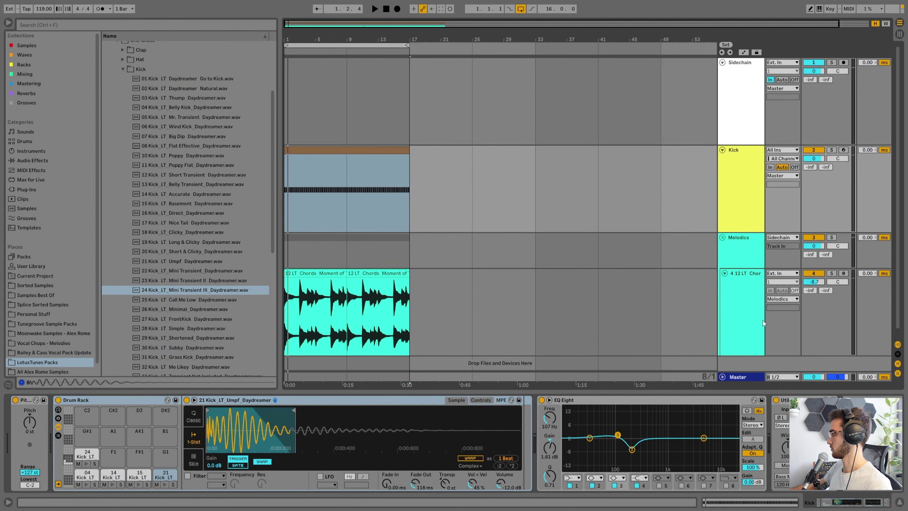
{"action": "right_click", "coordinate": [740, 189]}
{"action": "left_click", "coordinate": [760, 395]}
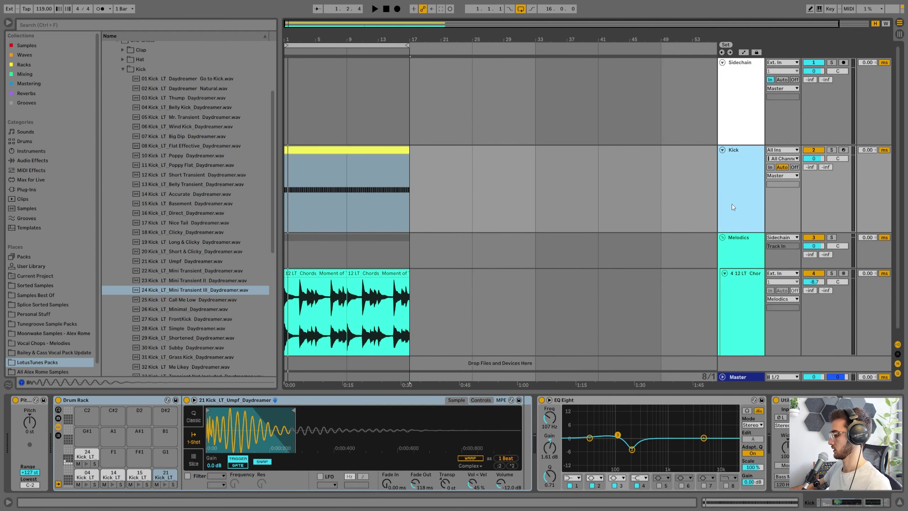
Group the Kick track and name the group Core Drums
{"action": "key", "text": "ctrl+g"}
{"action": "type", "text": "Core Drums"}
{"action": "key", "text": "Return"}
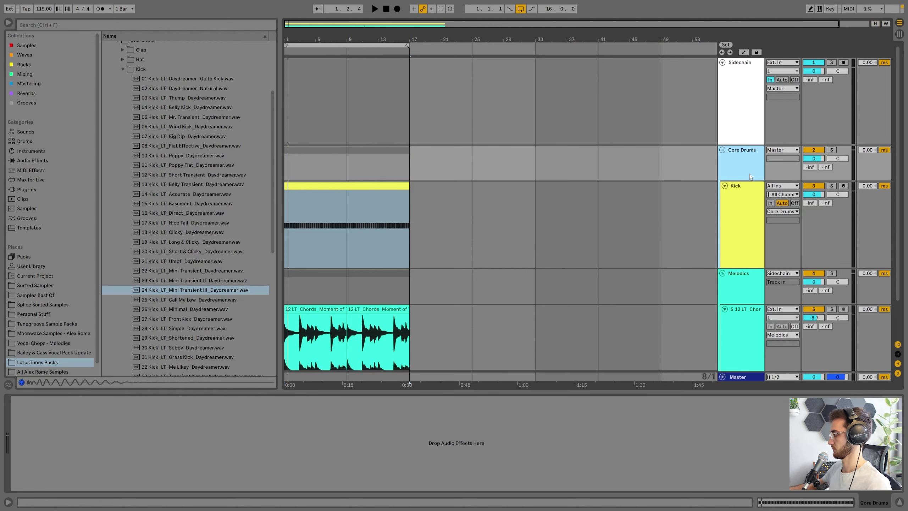
Insert a MIDI track below Kick inside the Core Drums group and expand its height
{"action": "left_click", "coordinate": [753, 217]}
{"action": "key", "text": "ctrl+shift+t"}
{"action": "scroll", "coordinate": [743, 221], "scroll_direction": "down", "scroll_amount": 2}
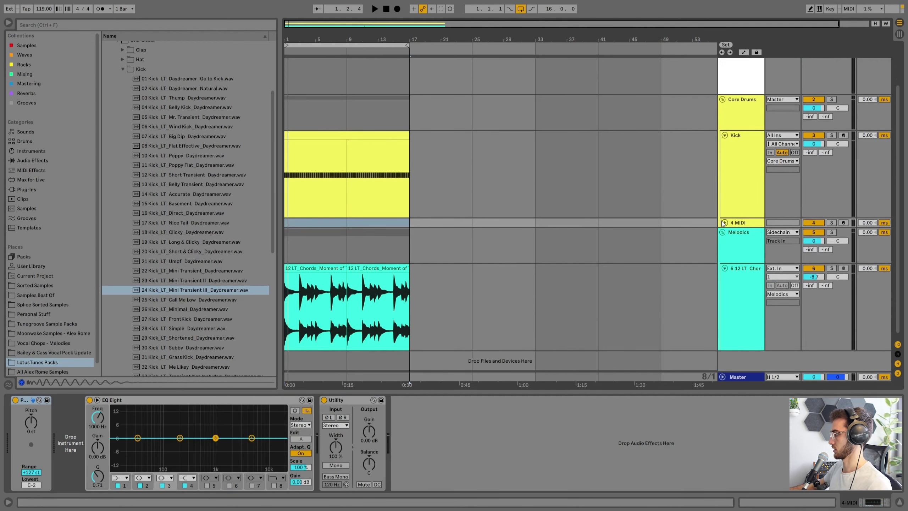
{"action": "left_click_drag", "start_coordinate": [732, 236], "coordinate": [733, 261]}
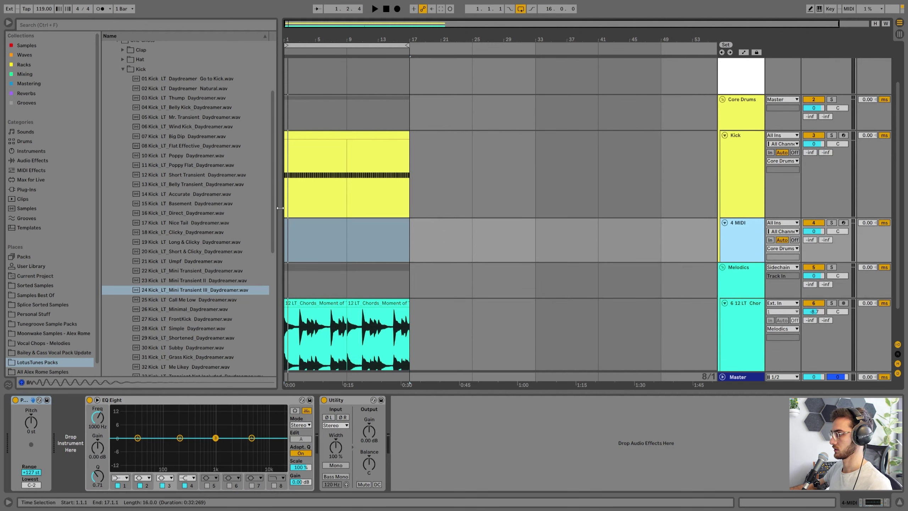
Audition the pack's Clap one-shots and load 04 Clap_LT_Daydreamer_-7ms.wav onto the new MIDI track
{"action": "left_click", "coordinate": [123, 70]}
{"action": "left_click", "coordinate": [123, 151]}
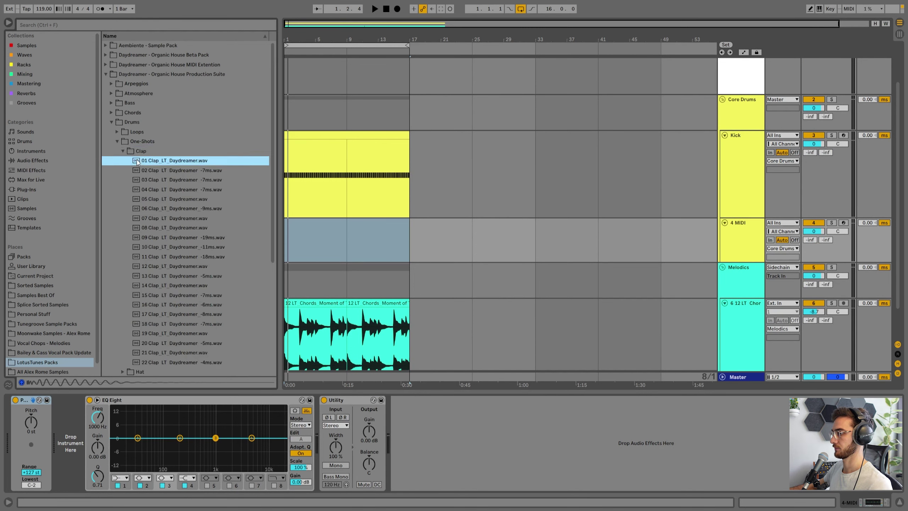
{"action": "left_click", "coordinate": [187, 169]}
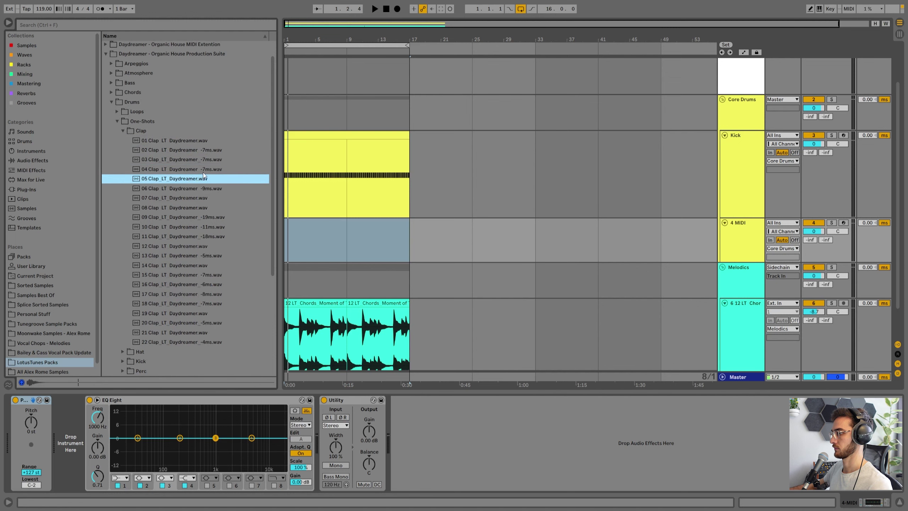
{"action": "left_click_drag", "start_coordinate": [197, 170], "coordinate": [170, 255]}
Create an empty 16-bar MIDI clip from bar 1 on the clap track and set its note grid to 1/8
{"action": "left_click_drag", "start_coordinate": [355, 232], "coordinate": [304, 232]}
{"action": "left_click_drag", "start_coordinate": [409, 232], "coordinate": [285, 228]}
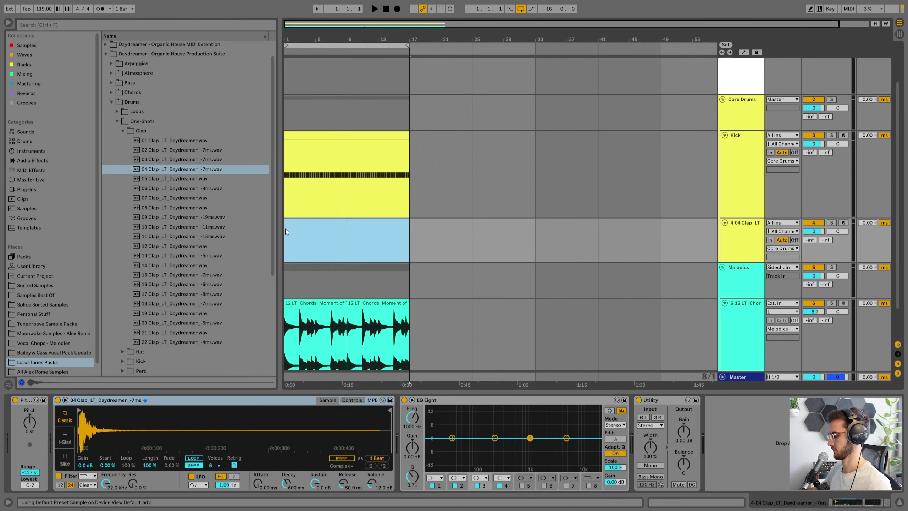
{"action": "key", "text": "ctrl+shift+m"}
{"action": "right_click", "coordinate": [229, 234]}
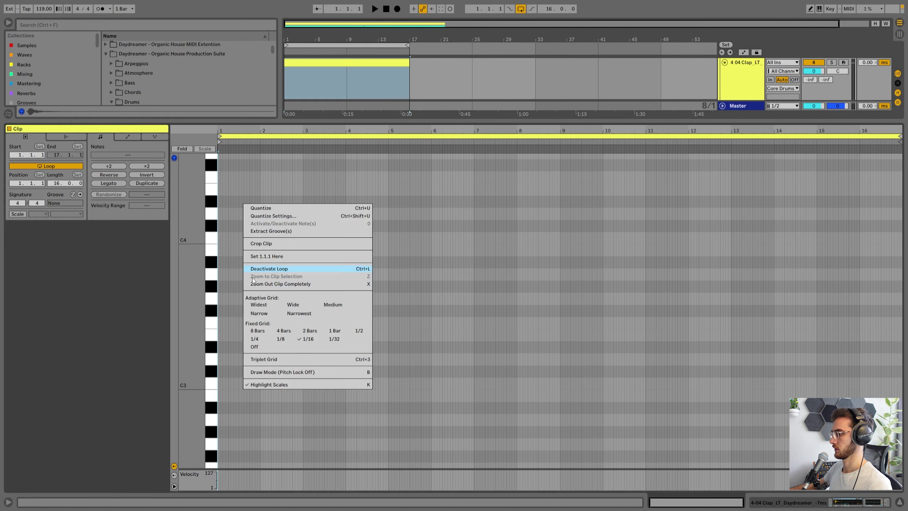
{"action": "left_click", "coordinate": [283, 338]}
Program C3 clap notes on beats 2 and 4 of the clip's first bar
{"action": "double_click", "coordinate": [236, 239]}
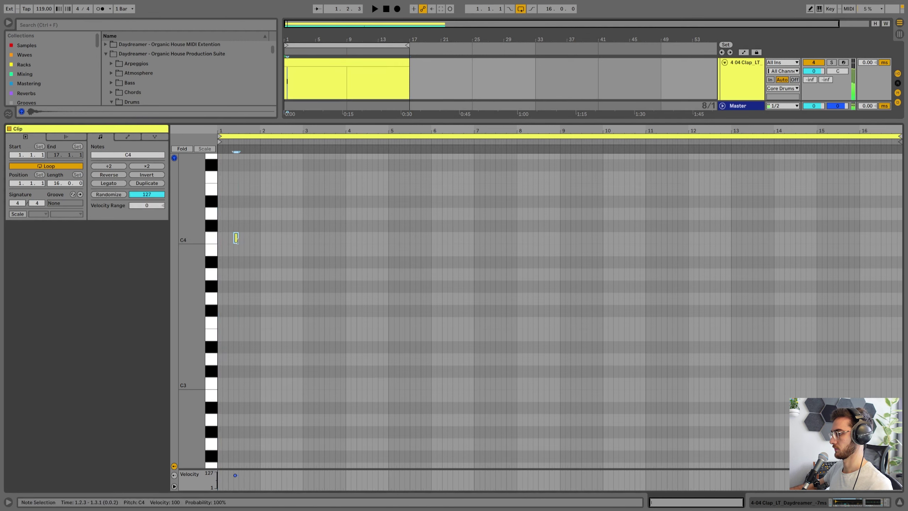
{"action": "key", "text": "shift+Down"}
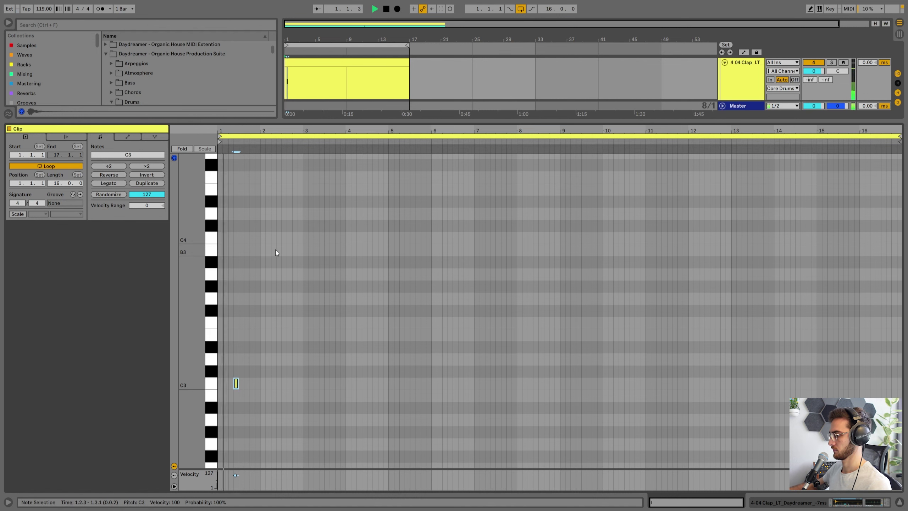
{"action": "scroll", "coordinate": [261, 293], "scroll_direction": "down", "scroll_amount": 3}
{"action": "key", "text": "Left"}
{"action": "key", "text": "space"}
{"action": "key", "text": "space"}
{"action": "key", "text": "ctrl+d"}
{"action": "key", "text": "space"}
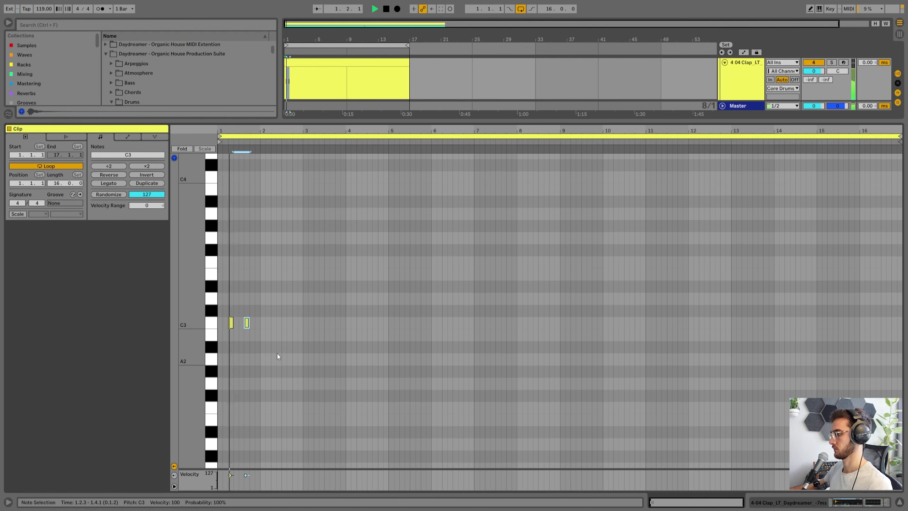
{"action": "scroll", "coordinate": [278, 354], "scroll_direction": "down", "scroll_amount": 2}
{"action": "key", "text": "Right"}
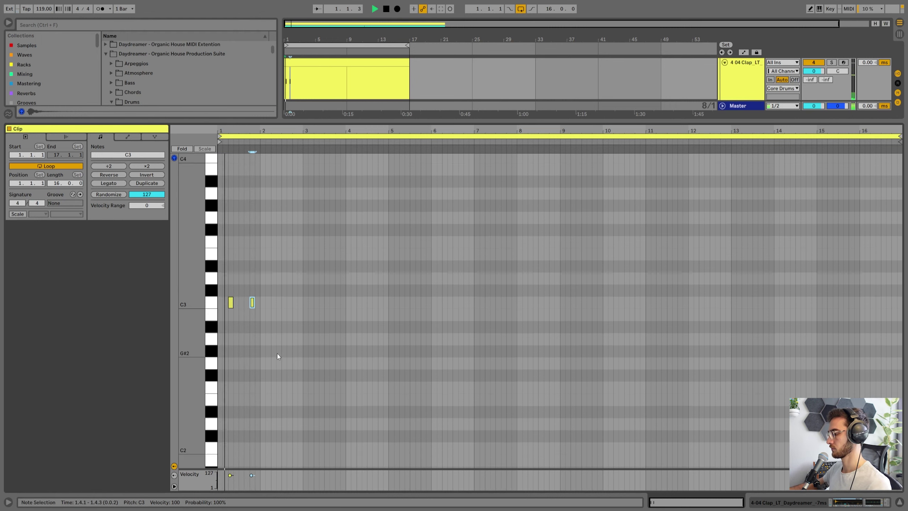
Duplicate the one-bar clap pattern repeatedly until it fills the clip's first eight bars
{"action": "left_click_drag", "start_coordinate": [260, 316], "coordinate": [219, 275]}
{"action": "key", "text": "space"}
{"action": "key", "text": "ctrl+d"}
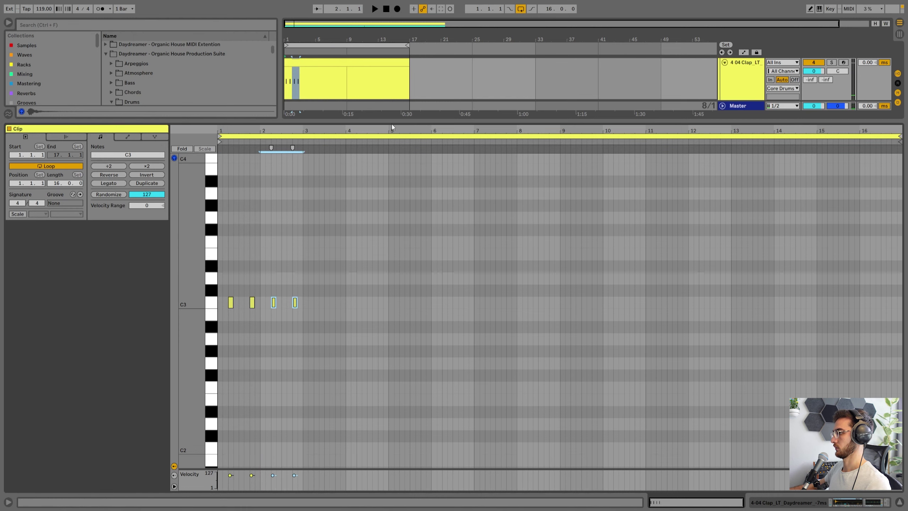
{"action": "key", "text": "ctrl+d"}
{"action": "key", "text": "ctrl+d"}
{"action": "key", "text": "ctrl+d"}
{"action": "key", "text": "ctrl+d"}
{"action": "key", "text": "ctrl+d"}
{"action": "key", "text": "ctrl+d"}
Split the clap clip at bar 9 and duplicate its first eight bars over the empty second half
{"action": "key", "text": "shift+Tab"}
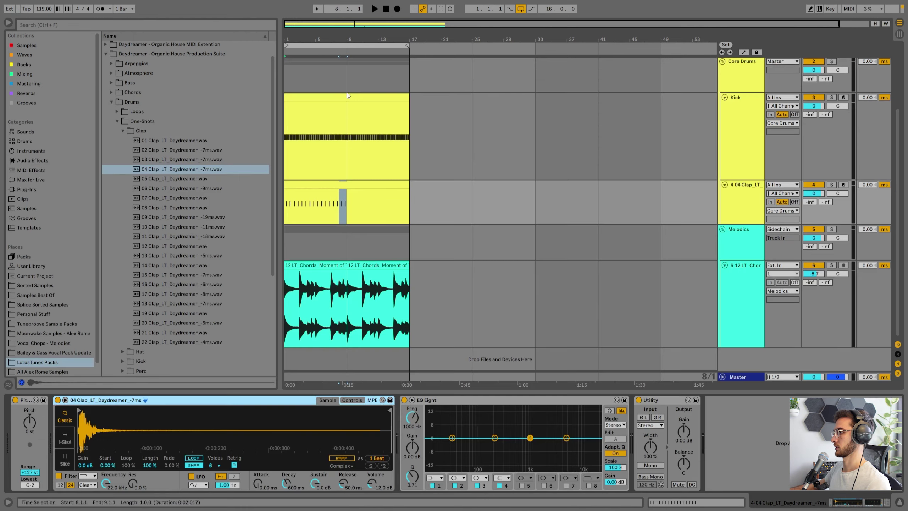
{"action": "left_click", "coordinate": [348, 208]}
{"action": "left_click", "coordinate": [338, 190]}
{"action": "key", "text": "ctrl+d"}
{"action": "left_click", "coordinate": [344, 188]}
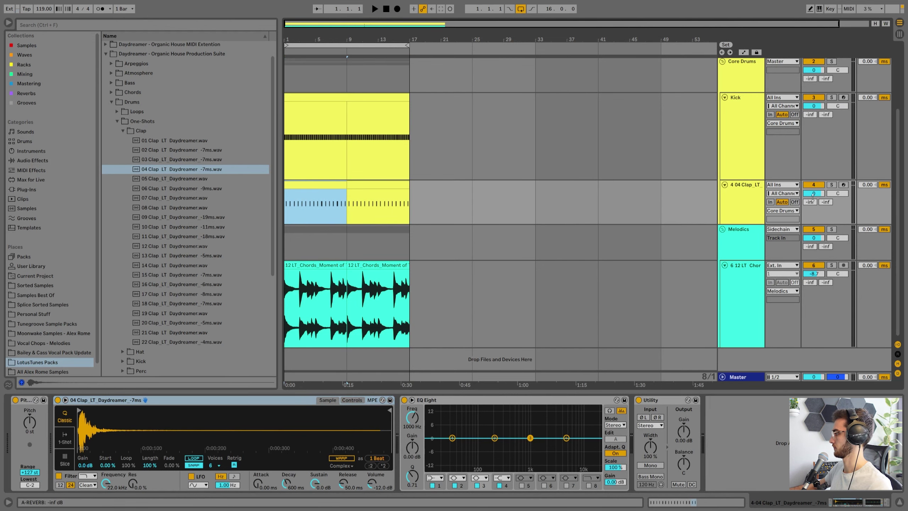
Set the clap track's delay to -7 ms and lower its volume to -9.5 dB while checking it in playback
{"action": "left_click_drag", "start_coordinate": [813, 193], "coordinate": [813, 200]}
{"action": "scroll", "coordinate": [819, 203], "scroll_direction": "up", "scroll_amount": 2}
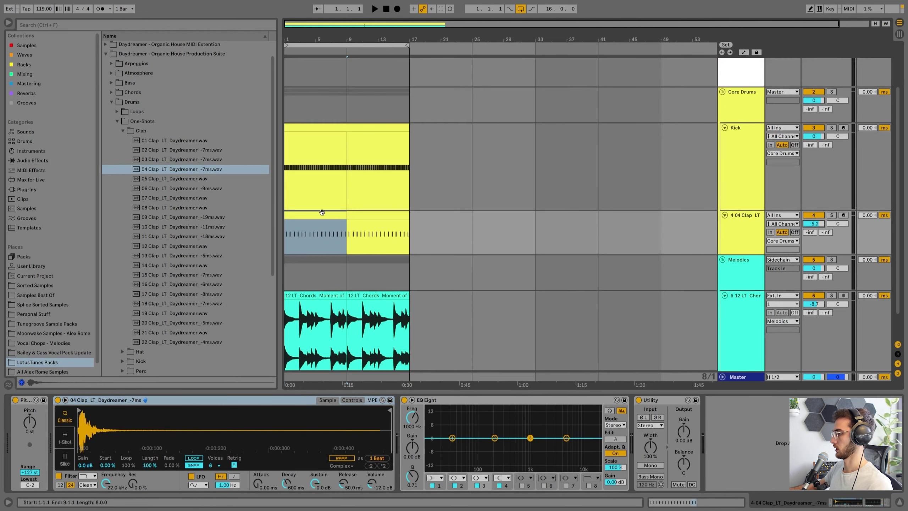
{"action": "key", "text": "space"}
{"action": "key", "text": "space"}
{"action": "left_click_drag", "start_coordinate": [867, 215], "coordinate": [870, 225]}
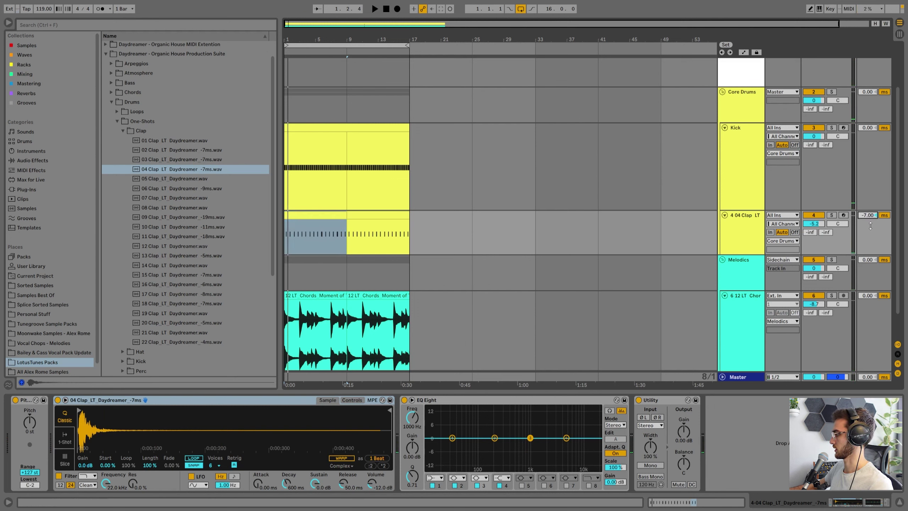
{"action": "left_click", "coordinate": [898, 374]}
{"action": "left_click", "coordinate": [898, 374]}
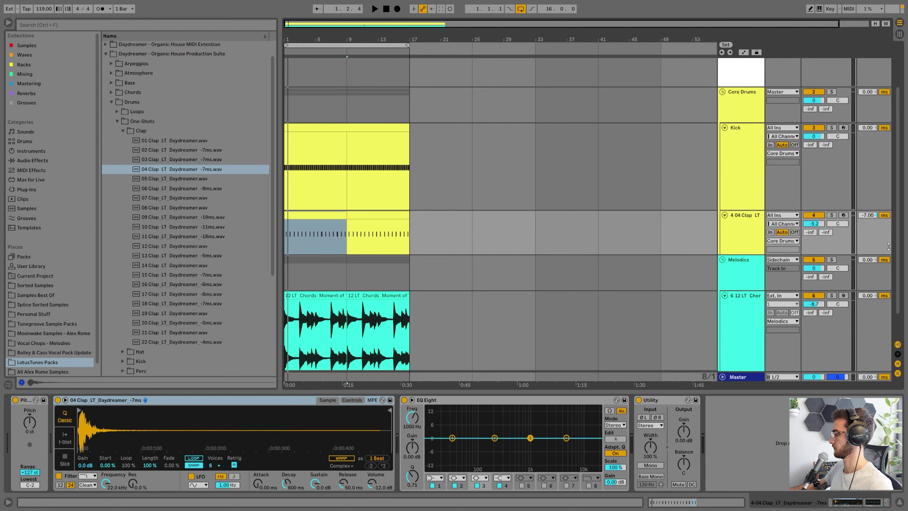
{"action": "key", "text": "space"}
{"action": "left_click_drag", "start_coordinate": [812, 225], "coordinate": [813, 238]}
{"action": "key", "text": "space"}
Swap the clap sample for 03 Clap_LT_Daydreamer_-7ms.wav and balance the clap at -6.9 dB against the kick at -6.6 dB
{"action": "left_click", "coordinate": [178, 162]}
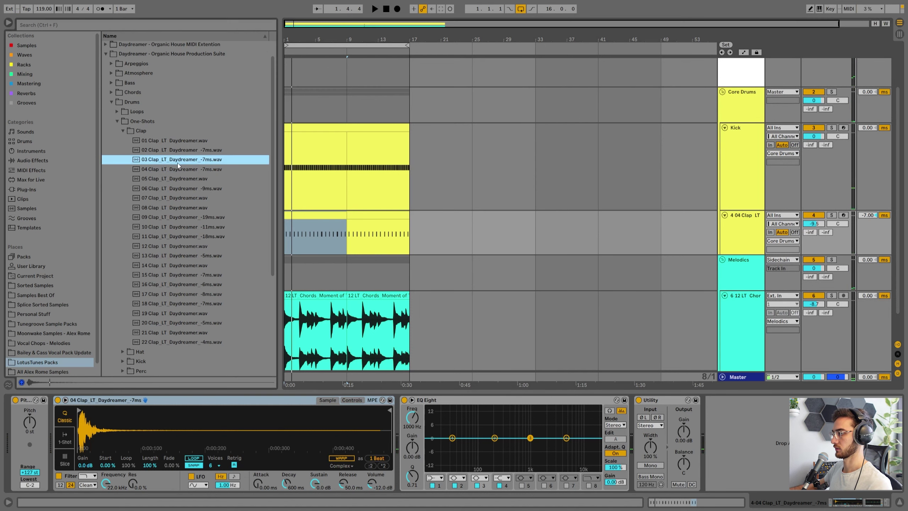
{"action": "left_click_drag", "start_coordinate": [187, 160], "coordinate": [206, 419]}
{"action": "key", "text": "space"}
{"action": "mouse_move", "coordinate": [813, 225]}
{"action": "left_mouse_down"}
{"action": "mouse_move", "coordinate": [814, 216]}
{"action": "mouse_move", "coordinate": [814, 227]}
{"action": "left_mouse_up"}
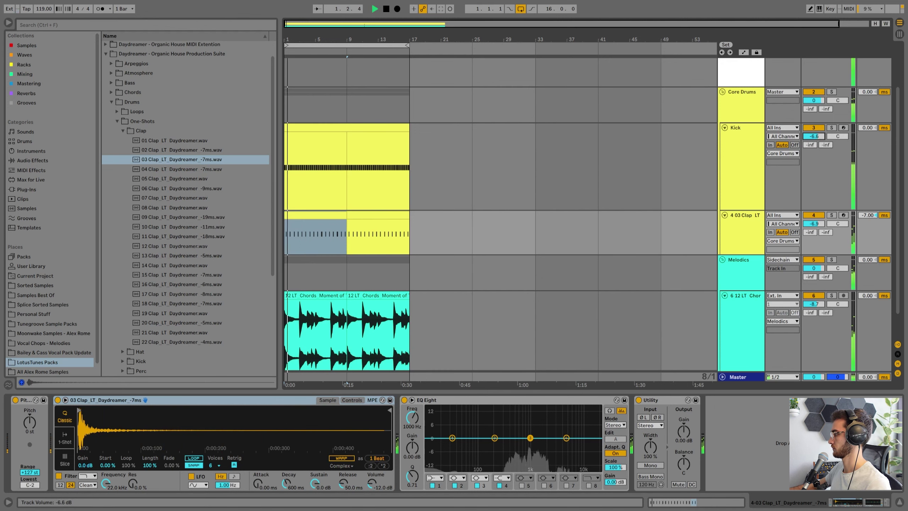
{"action": "scroll", "coordinate": [761, 173], "scroll_direction": "up", "scroll_amount": 2}
{"action": "key", "text": "space"}
Fit the height of all tracks to the arrangement view
{"action": "left_click", "coordinate": [741, 184]}
{"action": "key", "text": "h"}
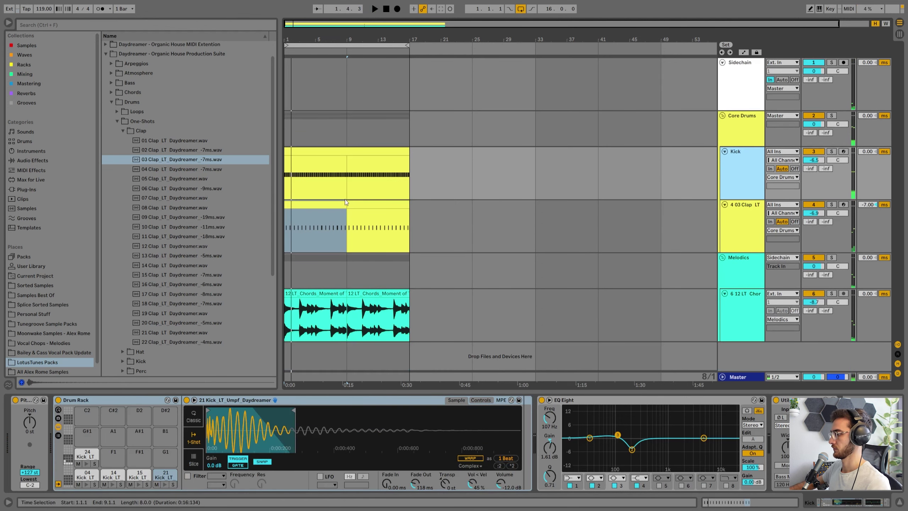
{"action": "left_click", "coordinate": [342, 195]}
{"action": "left_click", "coordinate": [376, 209]}
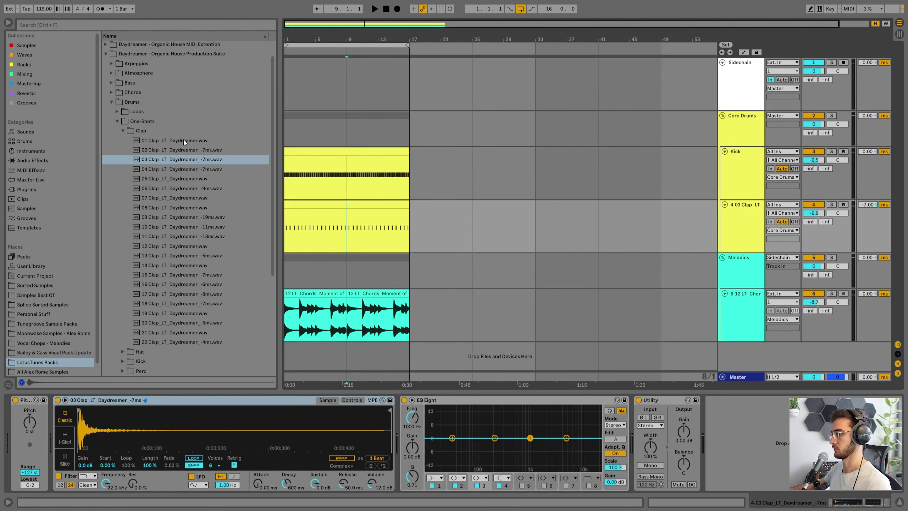
Browse the Hat one-shots to the OH folder and audition 02 O-Hat_LT_Daydreamer.wav
{"action": "left_click", "coordinate": [124, 131]}
{"action": "left_click", "coordinate": [123, 161]}
{"action": "left_click", "coordinate": [128, 177]}
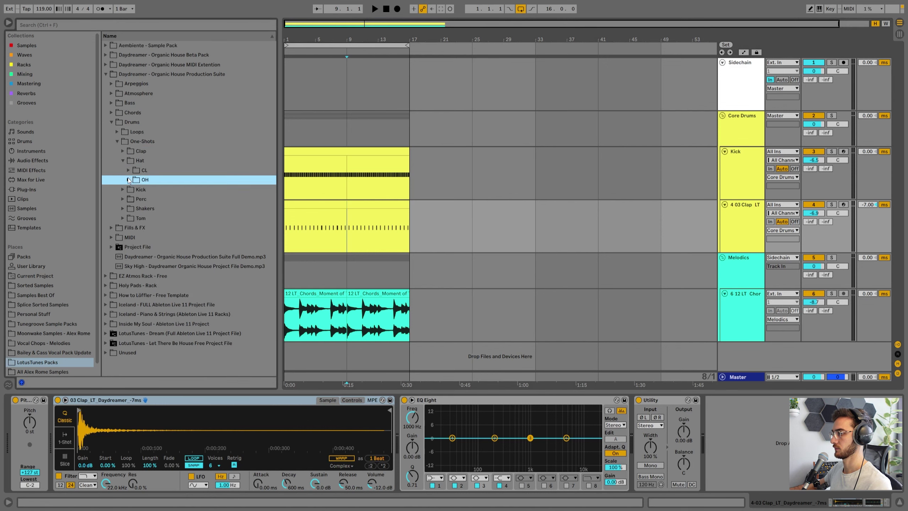
{"action": "left_click", "coordinate": [128, 171]}
{"action": "left_click", "coordinate": [127, 170]}
{"action": "left_click", "coordinate": [129, 179]}
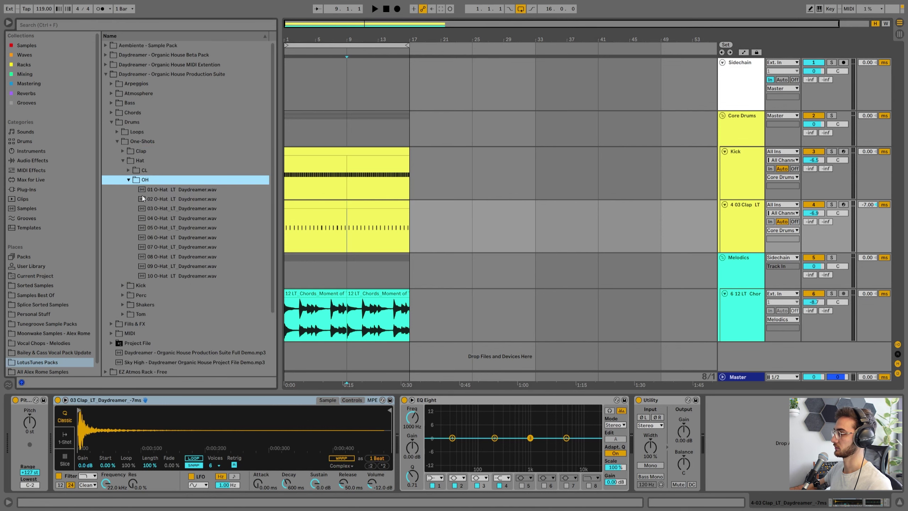
{"action": "left_click", "coordinate": [158, 200]}
Insert a MIDI track below the clap track and load 02 O-Hat_LT_Daydreamer.wav onto it
{"action": "left_click", "coordinate": [749, 218]}
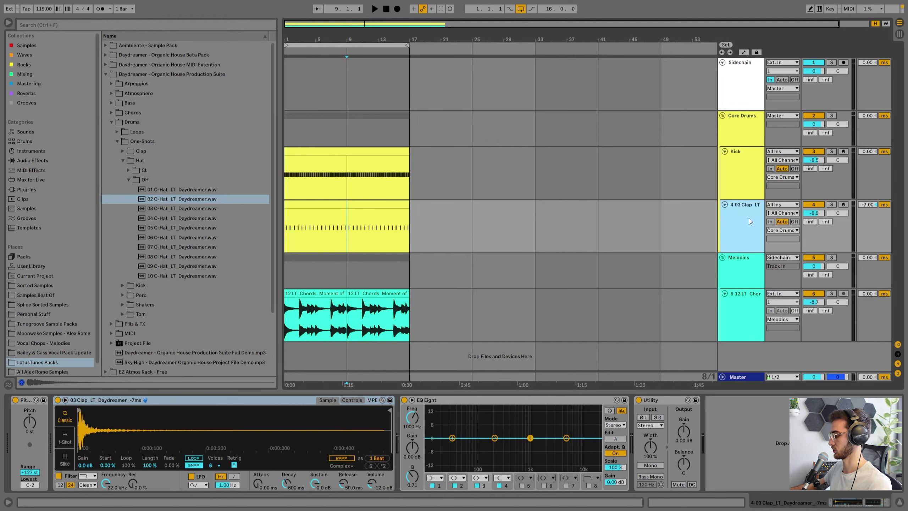
{"action": "key", "text": "ctrl+shift+t"}
{"action": "left_click", "coordinate": [724, 257]}
{"action": "left_click_drag", "start_coordinate": [149, 200], "coordinate": [313, 341]}
Create an eight-bar MIDI clip with a 1/8 grid on the open-hat track and lower the track's volume to -8.8 dB
{"action": "left_click_drag", "start_coordinate": [336, 265], "coordinate": [249, 263]}
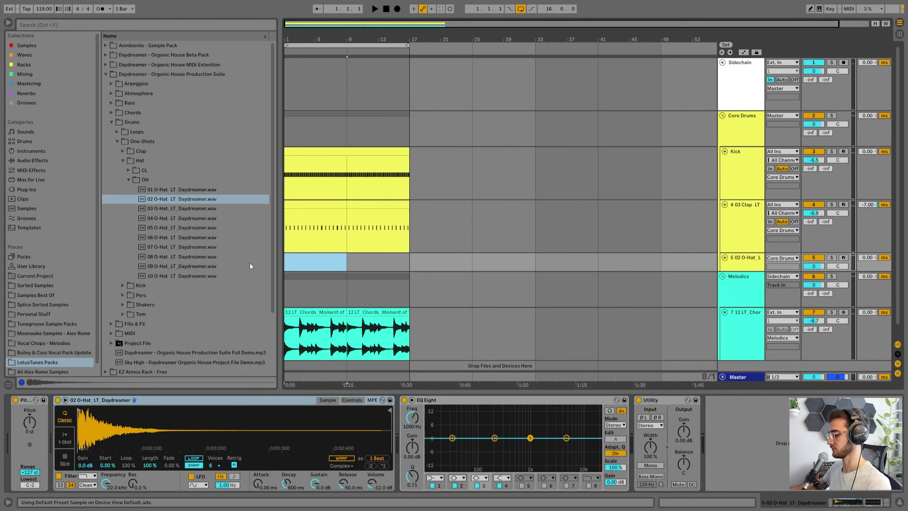
{"action": "key", "text": "ctrl+shift+m"}
{"action": "right_click", "coordinate": [250, 263]}
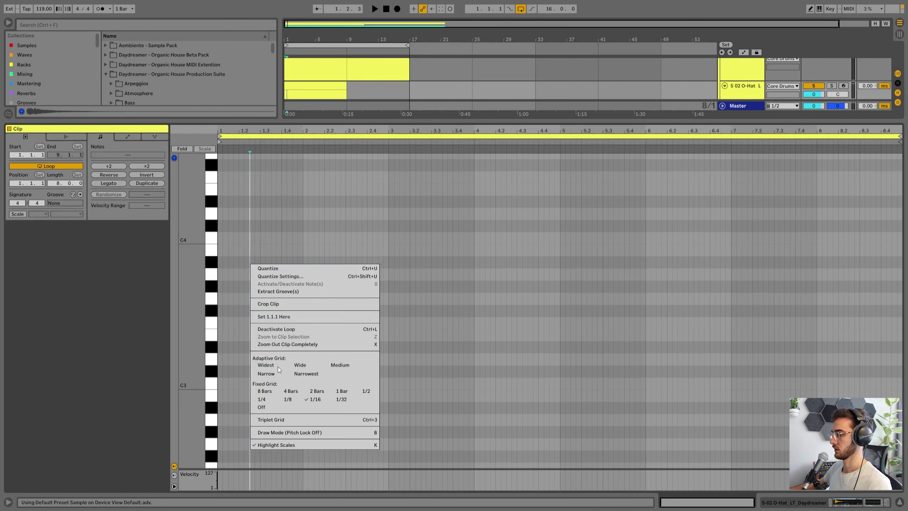
{"action": "left_click", "coordinate": [288, 400]}
{"action": "key", "text": "shift+Tab"}
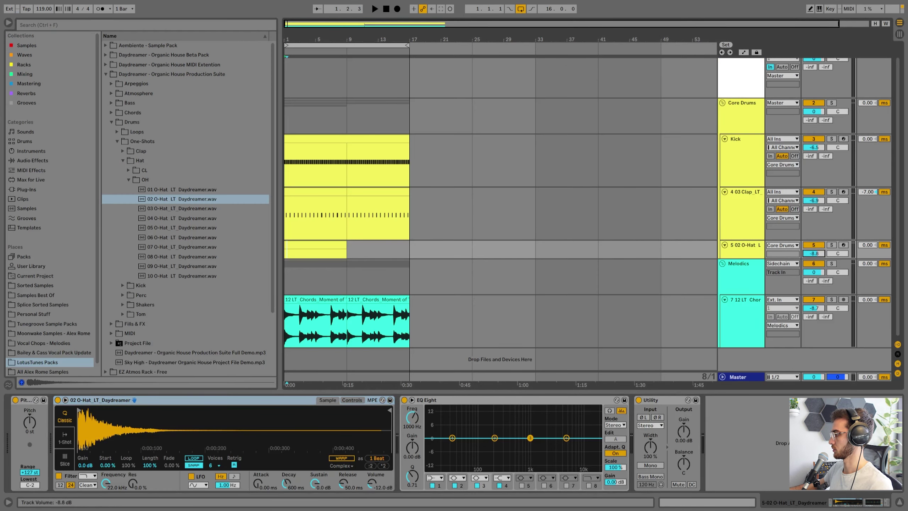
Add an eighth-length C3 note to the open-hat clip on the first offbeat of bar 1
{"action": "double_click", "coordinate": [299, 247]}
{"action": "double_click", "coordinate": [241, 307]}
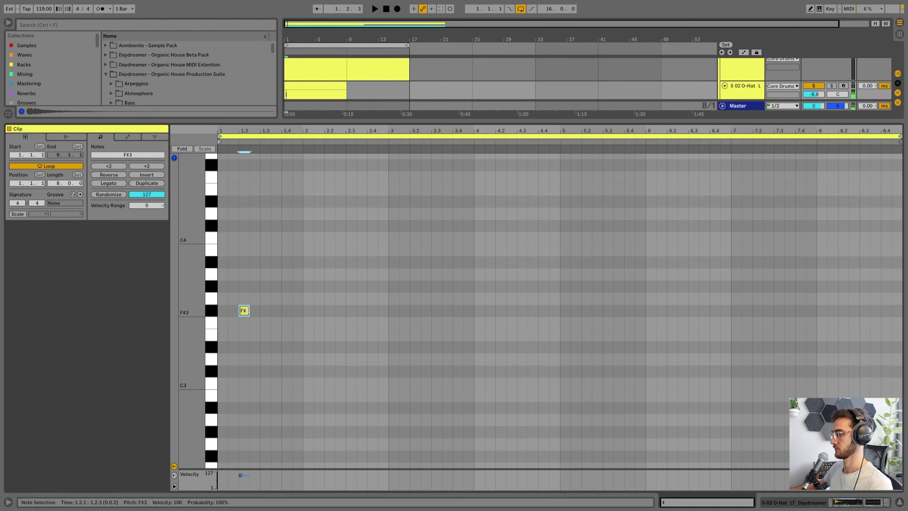
{"action": "key", "text": "shift+Down"}
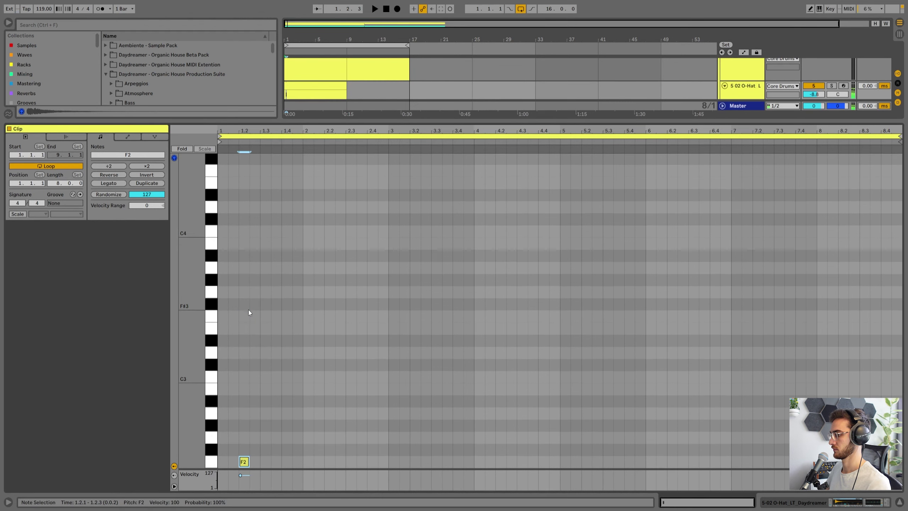
{"action": "key", "text": "Up"}
{"action": "key", "text": "Up"}
{"action": "key", "text": "Up"}
{"action": "key", "text": "Up"}
{"action": "key", "text": "Up"}
{"action": "key", "text": "Up"}
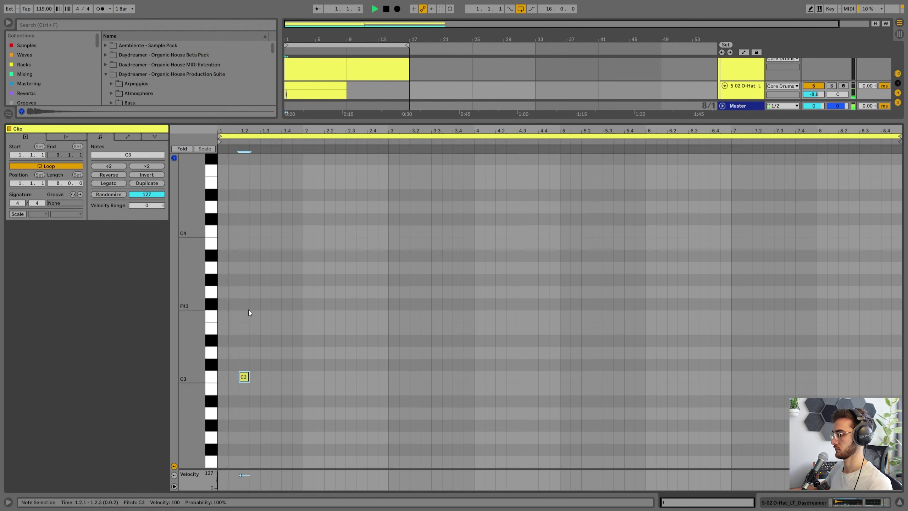
{"action": "key", "text": "Left"}
Repeat the open-hat note on every offbeat through eight bars and duplicate the clip across bars 9 to 16
{"action": "key", "text": "ctrl+d"}
{"action": "key", "text": "ctrl+d"}
{"action": "key", "text": "ctrl+d"}
{"action": "left_click_drag", "start_coordinate": [309, 397], "coordinate": [229, 318]}
{"action": "key", "text": "ctrl+d"}
{"action": "key", "text": "ctrl+d"}
{"action": "key", "text": "ctrl+d"}
{"action": "key", "text": "ctrl+d"}
{"action": "key", "text": "ctrl+d"}
{"action": "key", "text": "ctrl+d"}
{"action": "key", "text": "ctrl+d"}
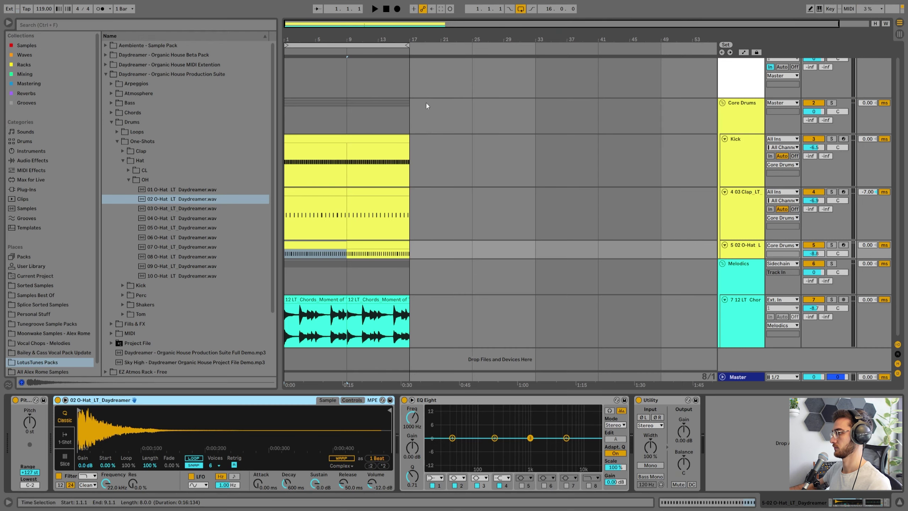
Lower the open-hat track's volume to -16.1 dB while playing the loop
{"action": "key", "text": "space"}
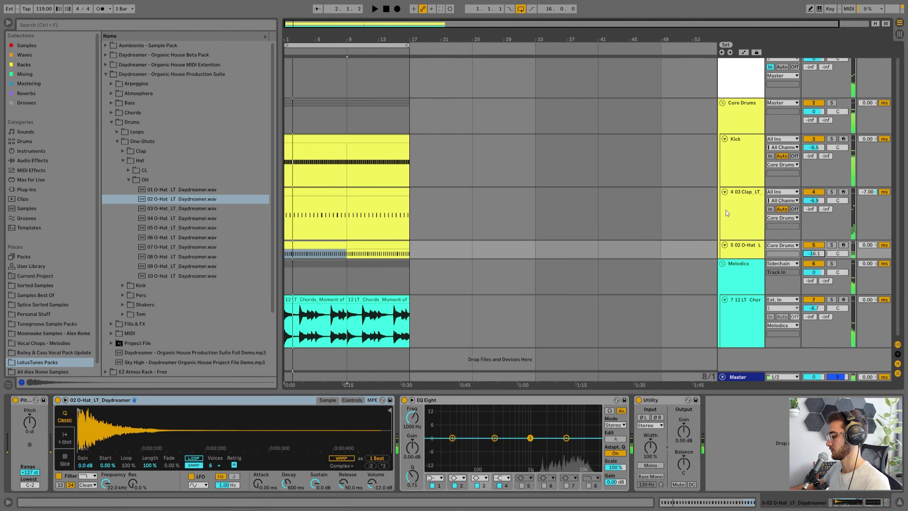
Fit all tracks to the arrangement height, select the kick clip and play the loop from bar 1
{"action": "key", "text": "space"}
{"action": "key", "text": "h"}
{"action": "left_click", "coordinate": [307, 141]}
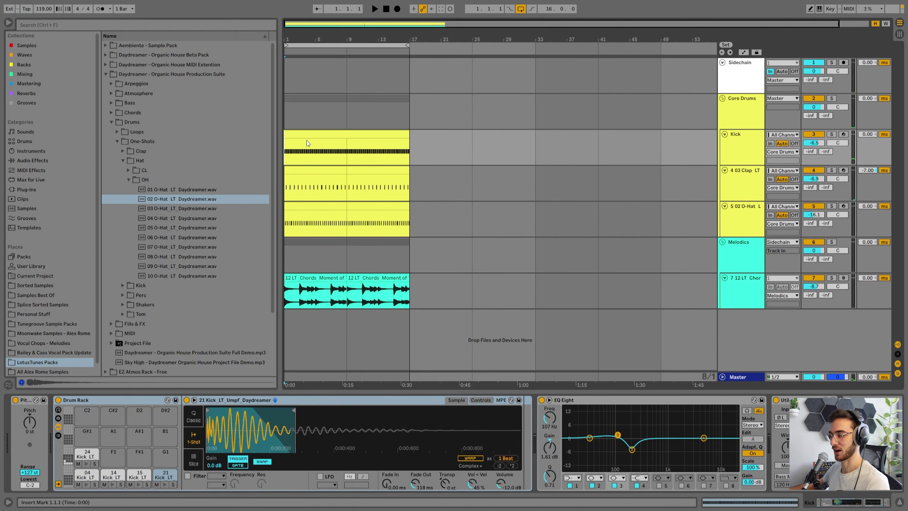
{"action": "left_click", "coordinate": [306, 140]}
{"action": "key", "text": "space"}
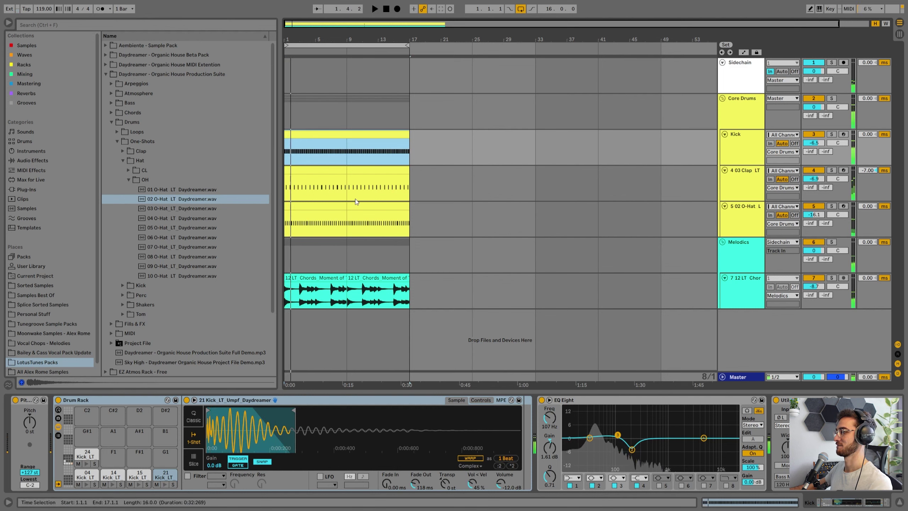
Save the Live Set in the Tutorial Video Projects folder as "Tech House Dream Thingi - 28.10.22"
{"action": "key", "text": "ctrl+s"}
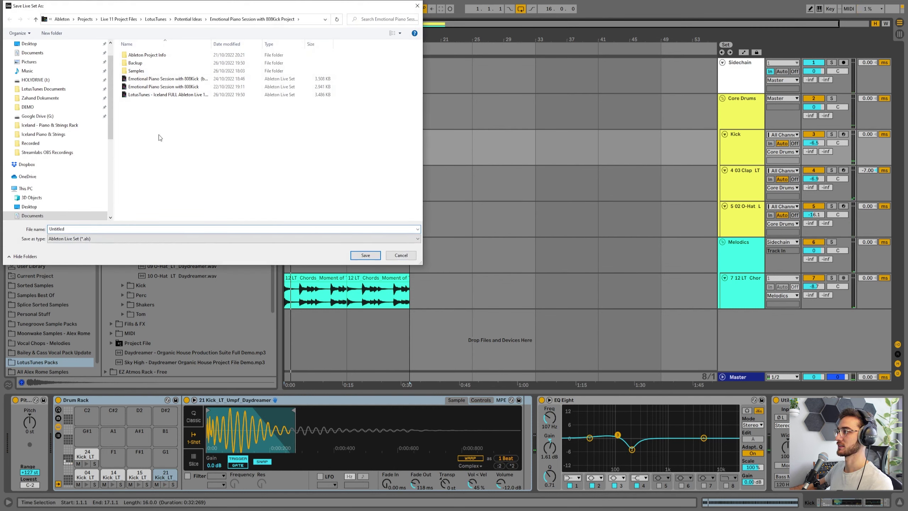
{"action": "left_click", "coordinate": [156, 19]}
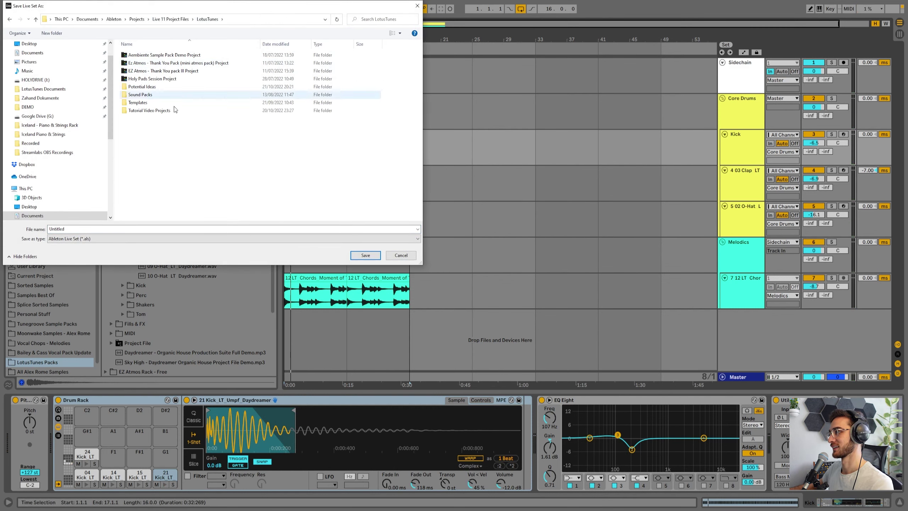
{"action": "left_click", "coordinate": [151, 110]}
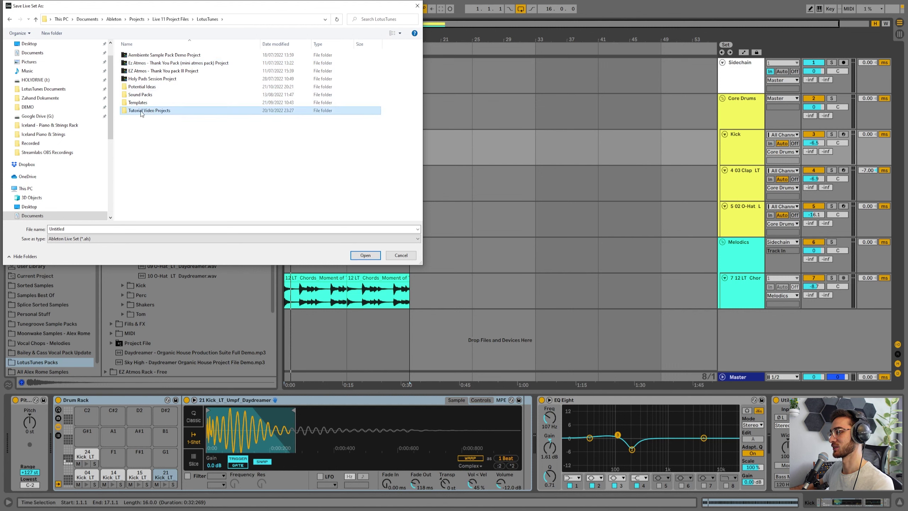
{"action": "double_click", "coordinate": [140, 111]}
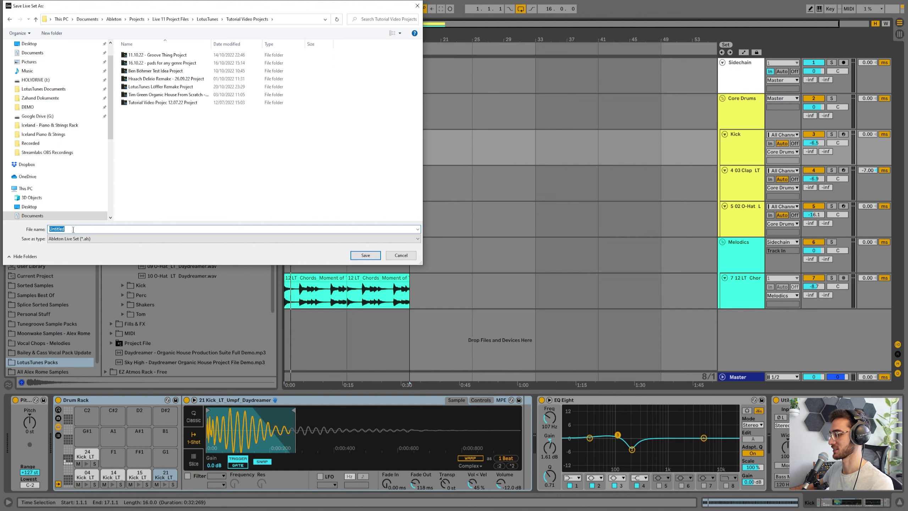
{"action": "type", "text": "Tech House Dream Thingi - 28.10.22"}
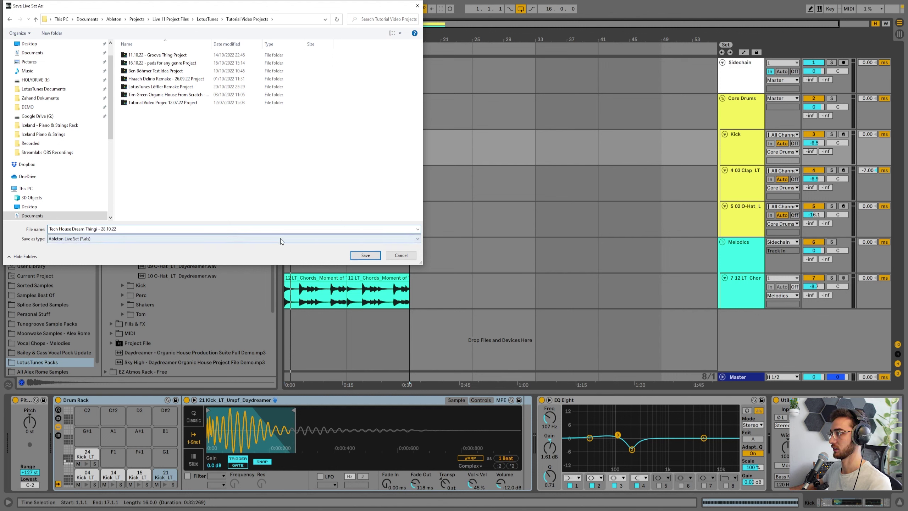
{"action": "left_click", "coordinate": [366, 255]}
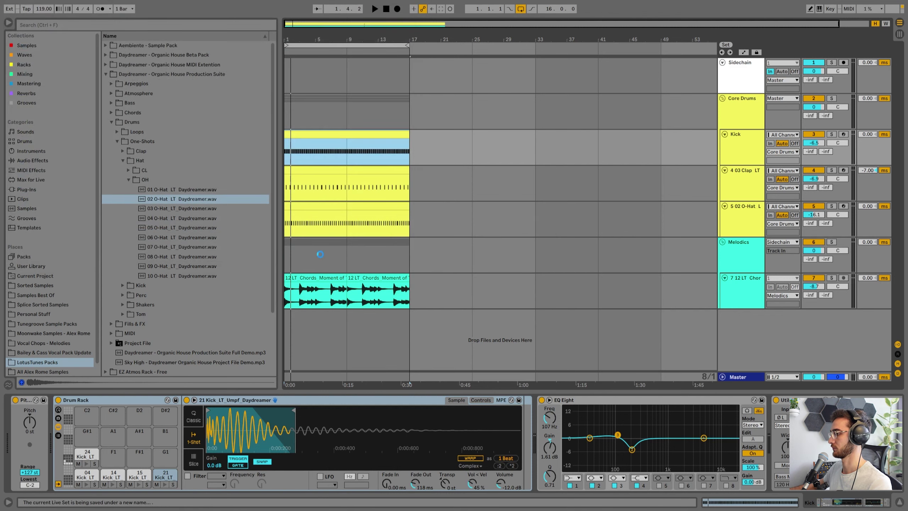
Play the arrangement from bar 1 and again from bar 9, checking the open-hat and kick tracks
{"action": "left_click", "coordinate": [289, 253]}
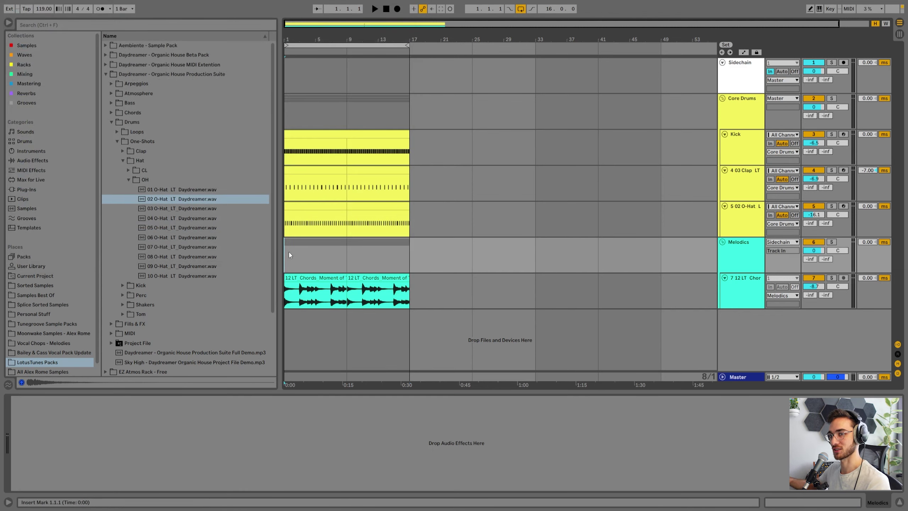
{"action": "key", "text": "space"}
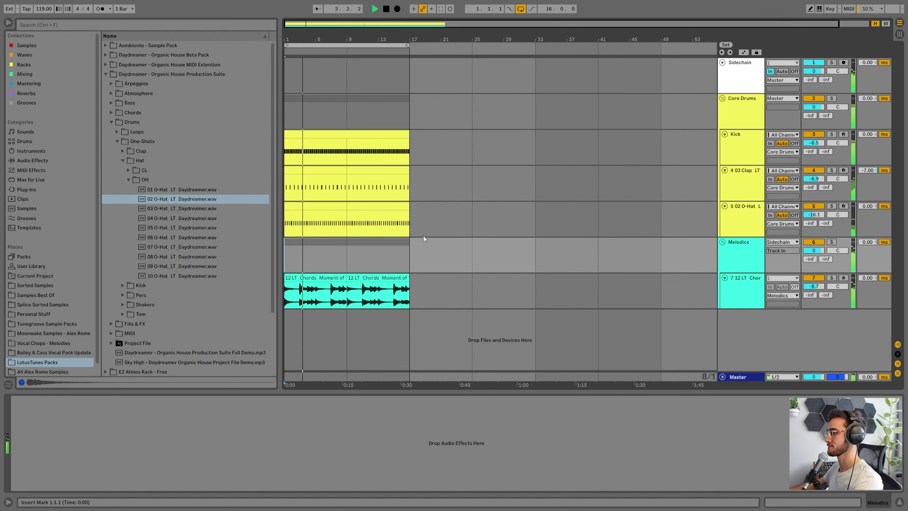
{"action": "left_click_drag", "start_coordinate": [411, 220], "coordinate": [347, 220]}
{"action": "key", "text": "space"}
{"action": "left_click_drag", "start_coordinate": [314, 484], "coordinate": [317, 494]}
{"action": "key", "text": "space"}
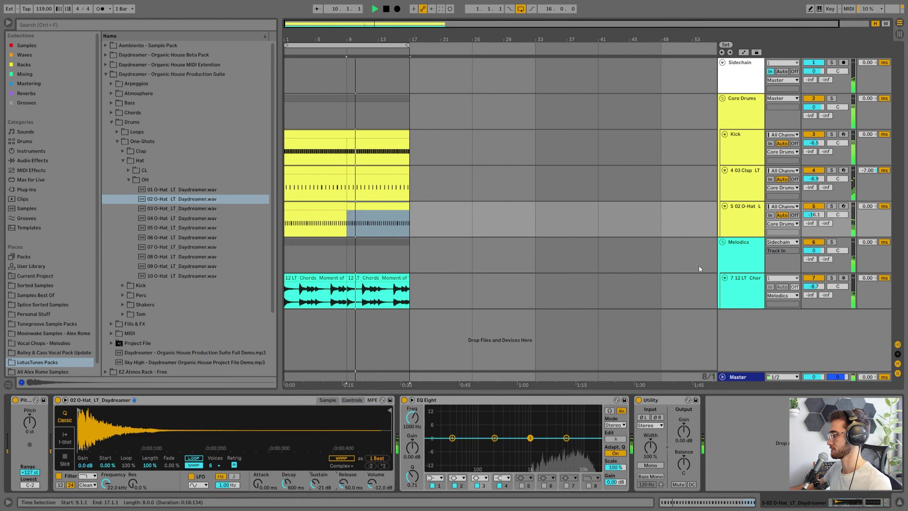
{"action": "left_click", "coordinate": [741, 147]}
{"action": "key", "text": "space"}
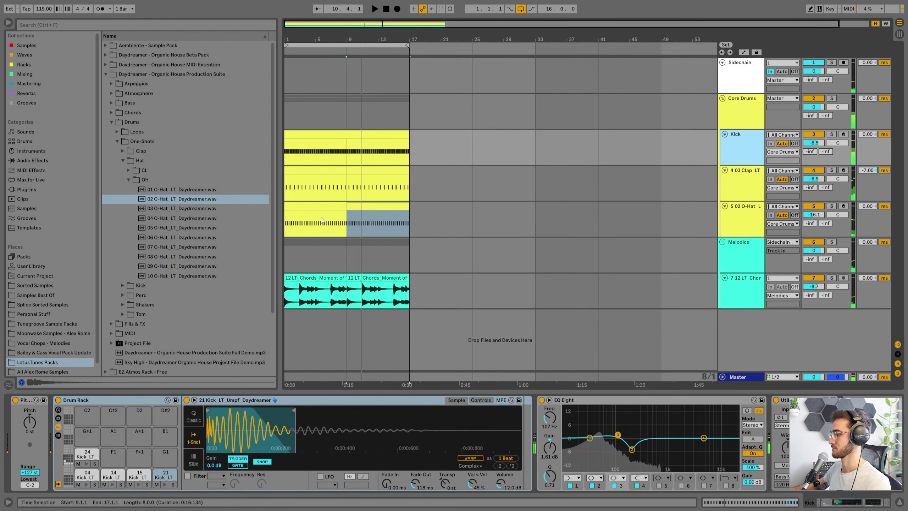
Browse to the Low folder of the Perc one-shots and preview samples down to 05 Pitchy Perc LO
{"action": "left_click", "coordinate": [127, 179]}
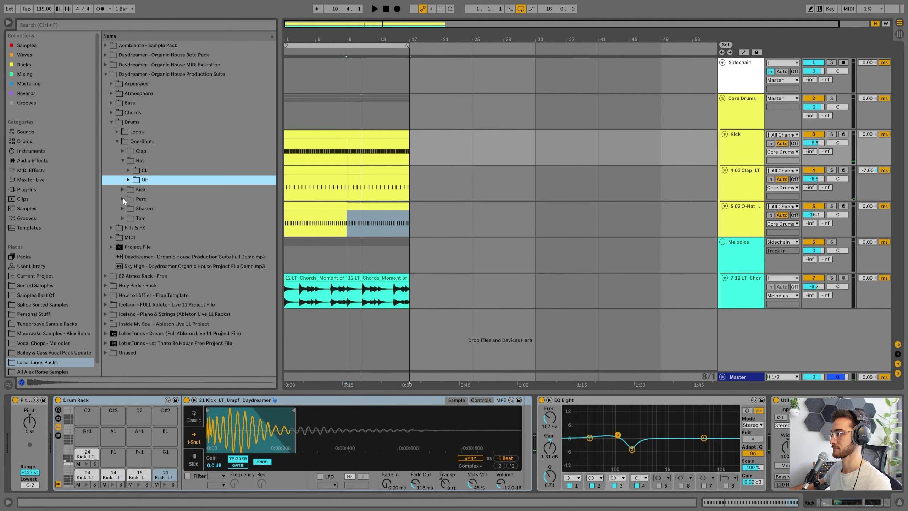
{"action": "left_click", "coordinate": [124, 199]}
{"action": "left_click", "coordinate": [128, 199]}
{"action": "scroll", "coordinate": [158, 217], "scroll_direction": "down", "scroll_amount": 1}
{"action": "left_click", "coordinate": [173, 198]}
{"action": "left_click", "coordinate": [182, 208]}
{"action": "left_click", "coordinate": [189, 216]}
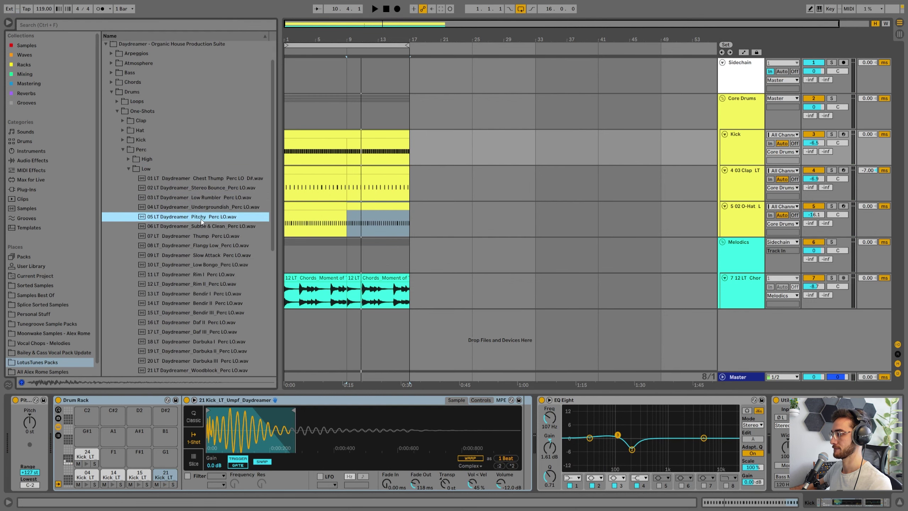
Insert a MIDI track below the open hat and place it outside the Core Drums group
{"action": "left_click", "coordinate": [749, 223]}
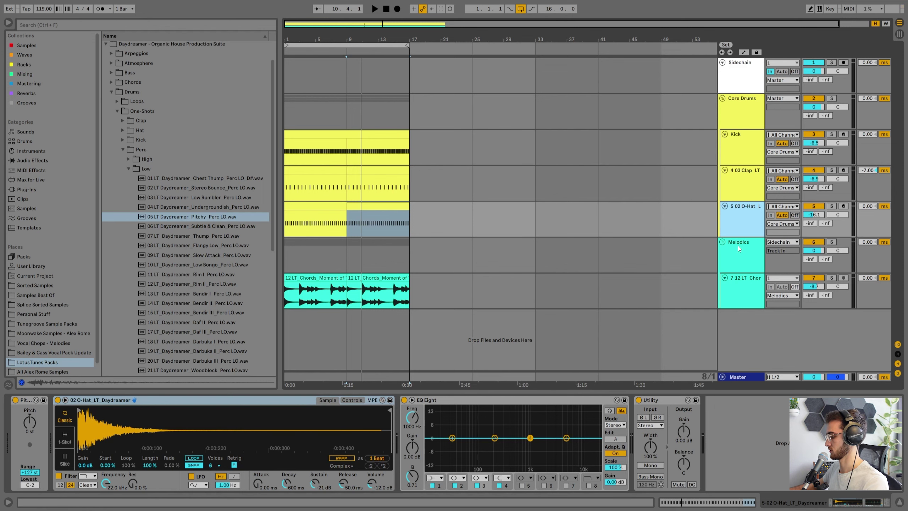
{"action": "key", "text": "ctrl+shift+t"}
{"action": "mouse_move", "coordinate": [740, 244]}
{"action": "left_mouse_down"}
{"action": "mouse_move", "coordinate": [736, 262]}
{"action": "mouse_move", "coordinate": [735, 254]}
{"action": "left_mouse_up"}
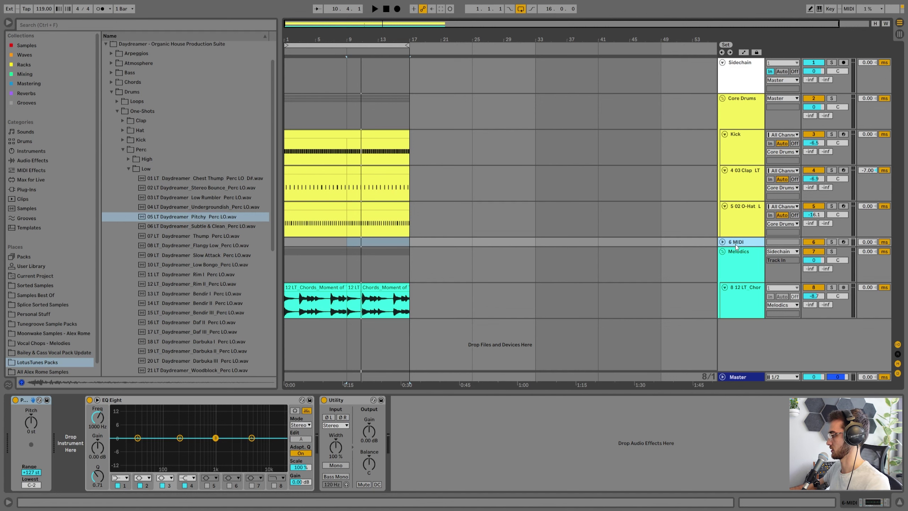
Group the new MIDI track, name the group Percs & Other, and route its output to Sidechain
{"action": "key", "text": "ctrl+g"}
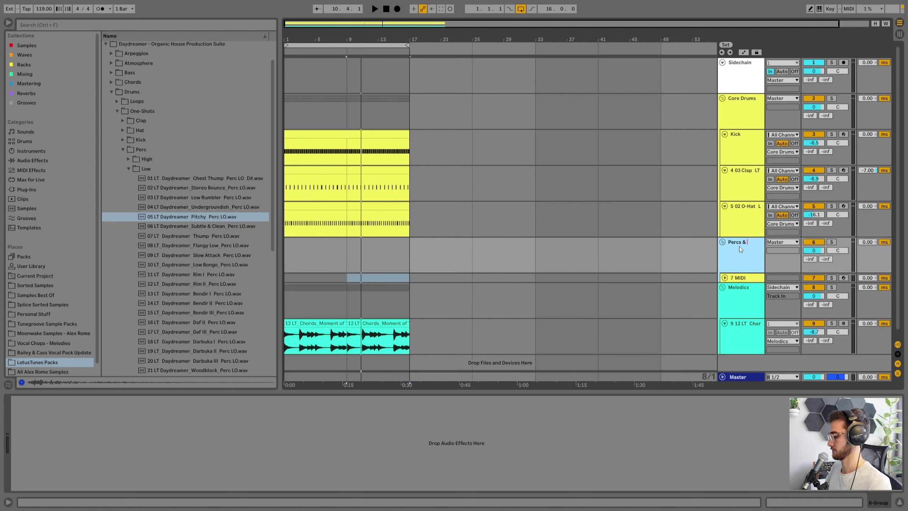
{"action": "type", "text": "er"}
{"action": "key", "text": "Return"}
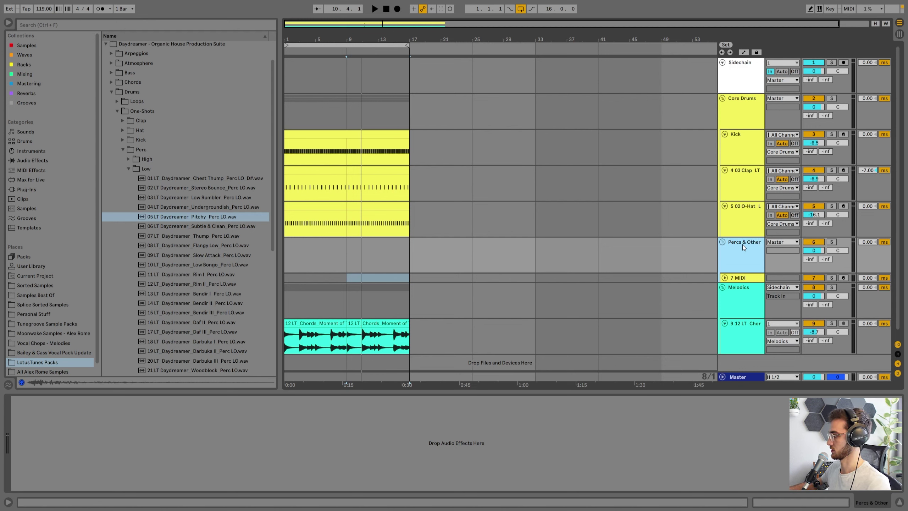
{"action": "left_click", "coordinate": [782, 242]}
{"action": "left_click", "coordinate": [822, 266]}
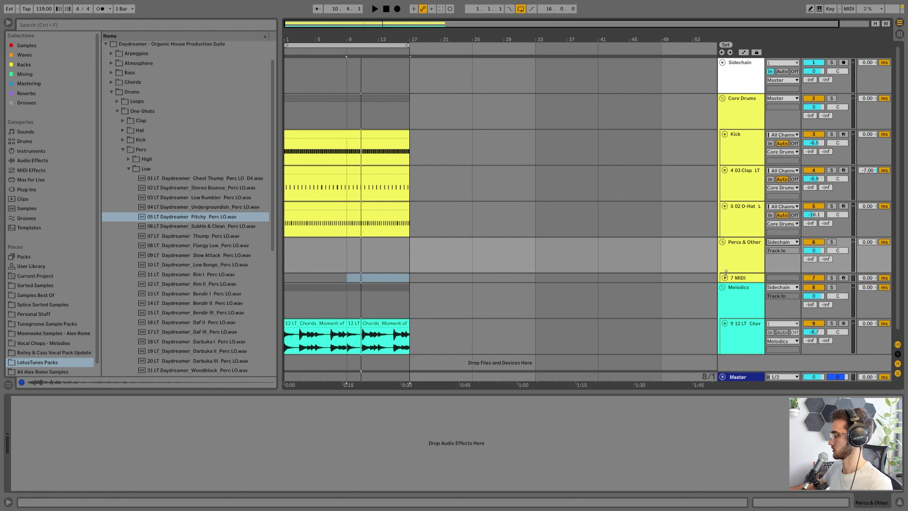
Unfold the new MIDI track and load an empty Drum Rack onto it
{"action": "left_click", "coordinate": [724, 278]}
{"action": "left_click", "coordinate": [728, 279]}
{"action": "left_click", "coordinate": [348, 279]}
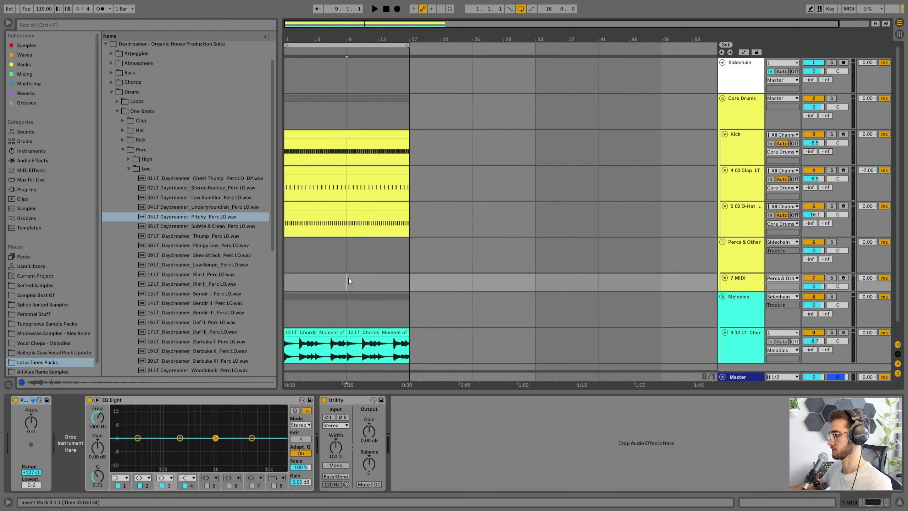
{"action": "left_click", "coordinate": [28, 144]}
{"action": "left_click", "coordinate": [125, 55]}
{"action": "double_click", "coordinate": [125, 55]}
Create an eight-bar MIDI clip from bar 1 on the Drum Rack track and enlarge the track's height
{"action": "left_click_drag", "start_coordinate": [342, 283], "coordinate": [349, 282]}
{"action": "scroll", "coordinate": [349, 282], "scroll_direction": "down", "scroll_amount": 1}
{"action": "left_click_drag", "start_coordinate": [745, 274], "coordinate": [746, 302]}
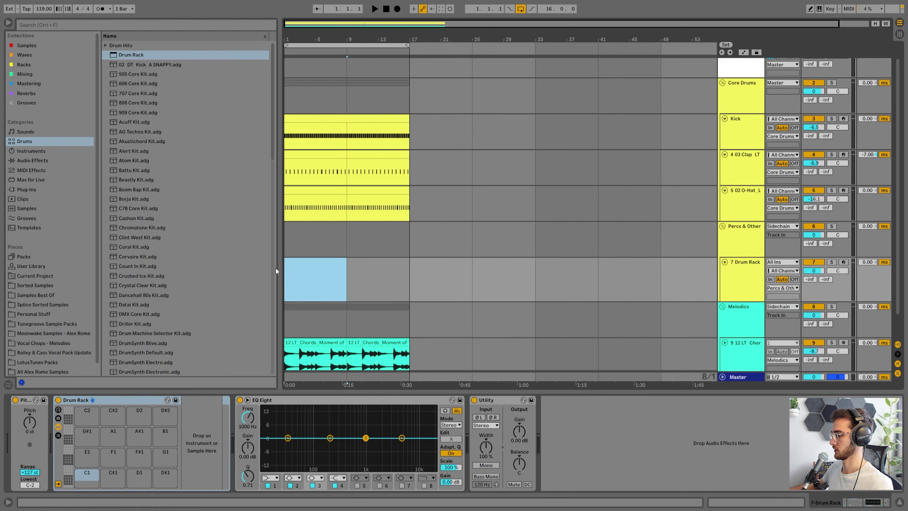
{"action": "key", "text": "ctrl+shift+m"}
{"action": "key", "text": "shift+Tab"}
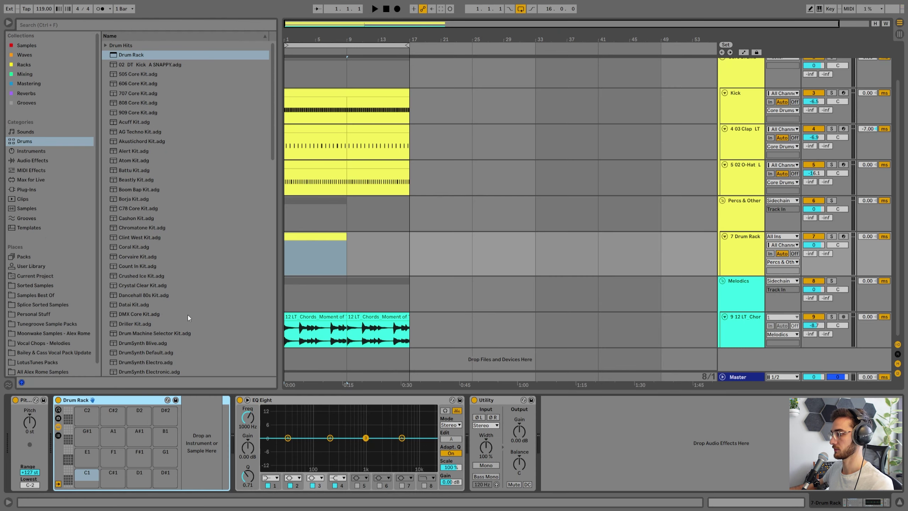
Preview low percussion one-shots from the LotusTunes Packs, including Bendir III, Bendir I, Flangy Low and Undergroundish
{"action": "left_click", "coordinate": [40, 361]}
{"action": "scroll", "coordinate": [198, 203], "scroll_direction": "down", "scroll_amount": 1}
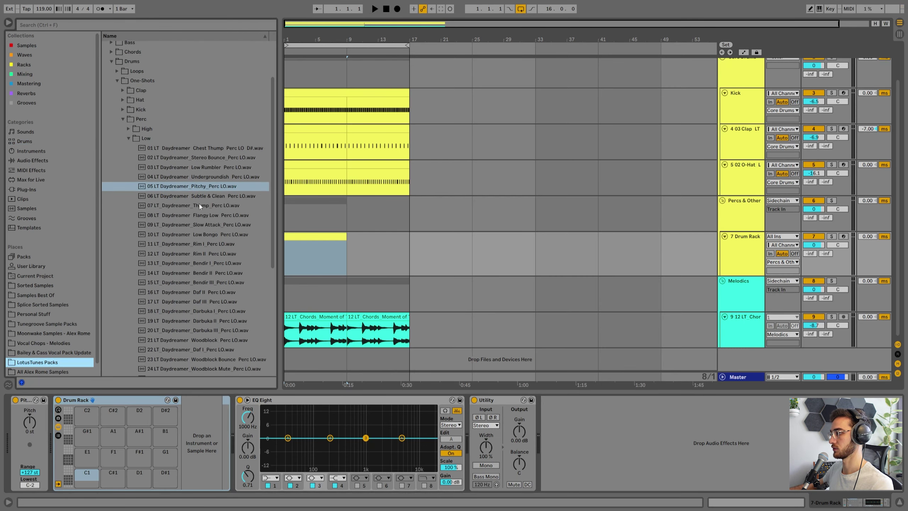
{"action": "scroll", "coordinate": [195, 271], "scroll_direction": "down", "scroll_amount": 1}
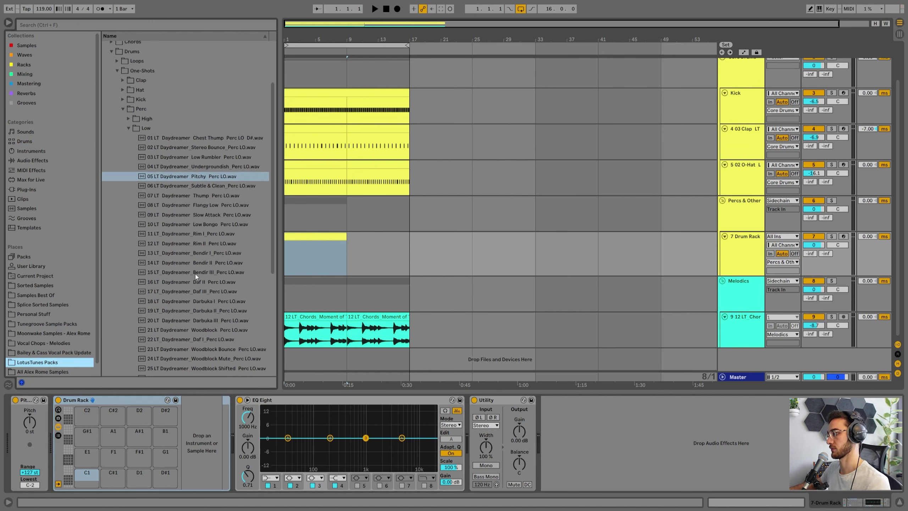
{"action": "left_click", "coordinate": [195, 272]}
{"action": "left_click", "coordinate": [200, 253]}
{"action": "left_click", "coordinate": [197, 204]}
{"action": "left_click", "coordinate": [196, 165]}
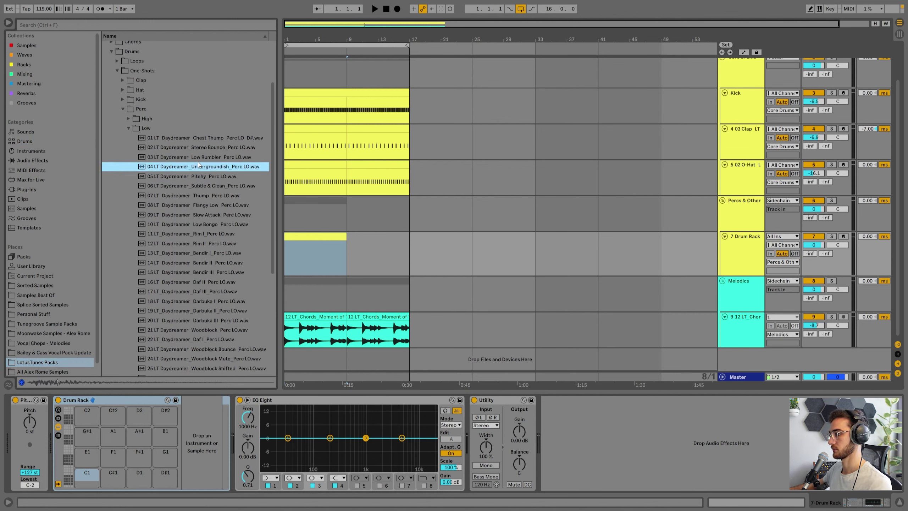
Load 01 Chest Thump, 03 Low Rumbler and 07 Thump onto the Drum Rack pads C1, C#1 and D1
{"action": "left_click", "coordinate": [203, 139]}
{"action": "left_click", "coordinate": [68, 483]}
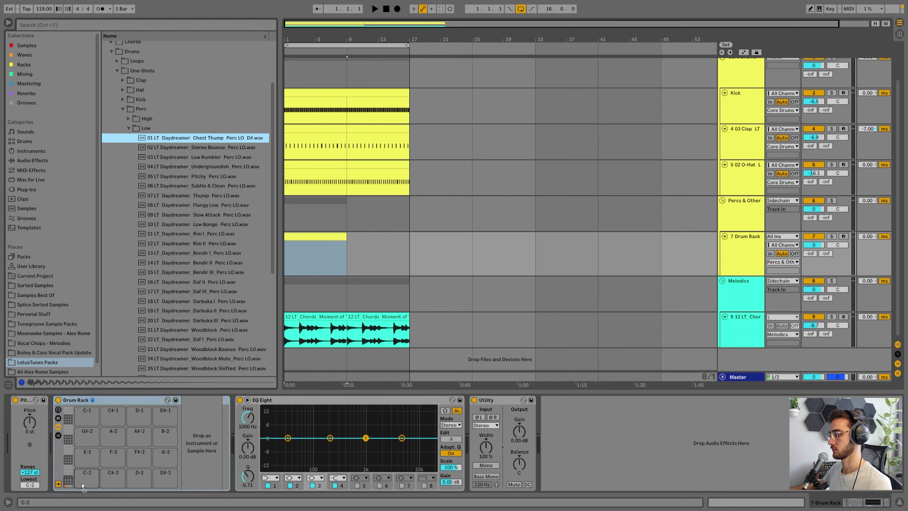
{"action": "left_click", "coordinate": [68, 468]}
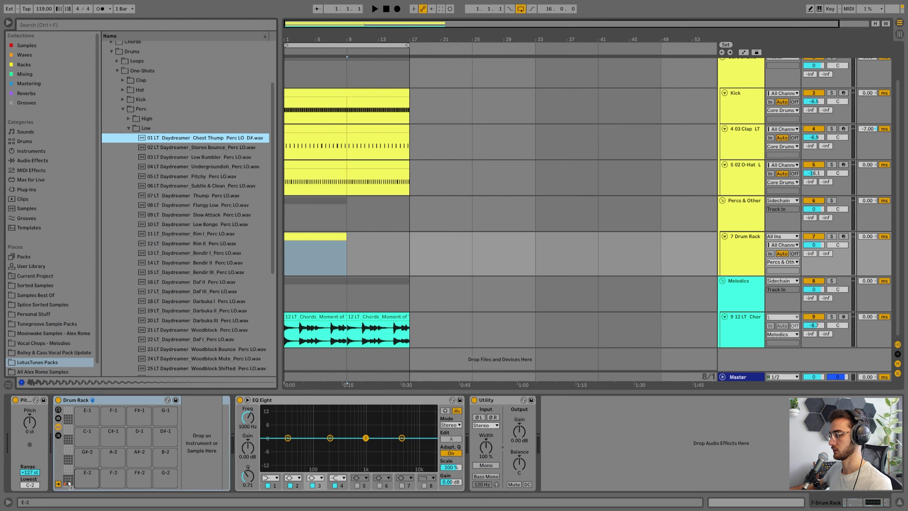
{"action": "left_click", "coordinate": [69, 462]}
{"action": "key", "text": "Return"}
{"action": "left_click", "coordinate": [207, 159]}
{"action": "left_click_drag", "start_coordinate": [198, 158], "coordinate": [119, 467]}
{"action": "left_click", "coordinate": [189, 195]}
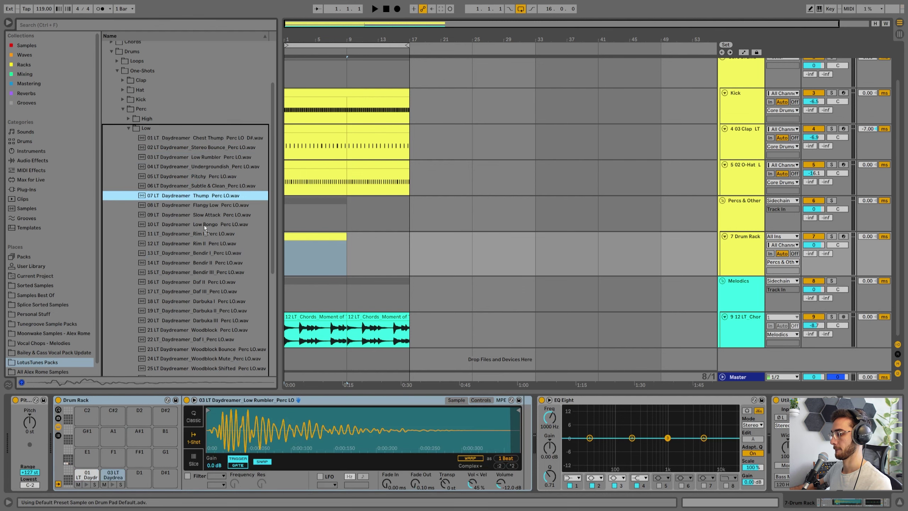
Set the percussion clip's grid to 1/8 and place an eighth-length Thump note on the first offbeat at 1.1.3
{"action": "double_click", "coordinate": [317, 238]}
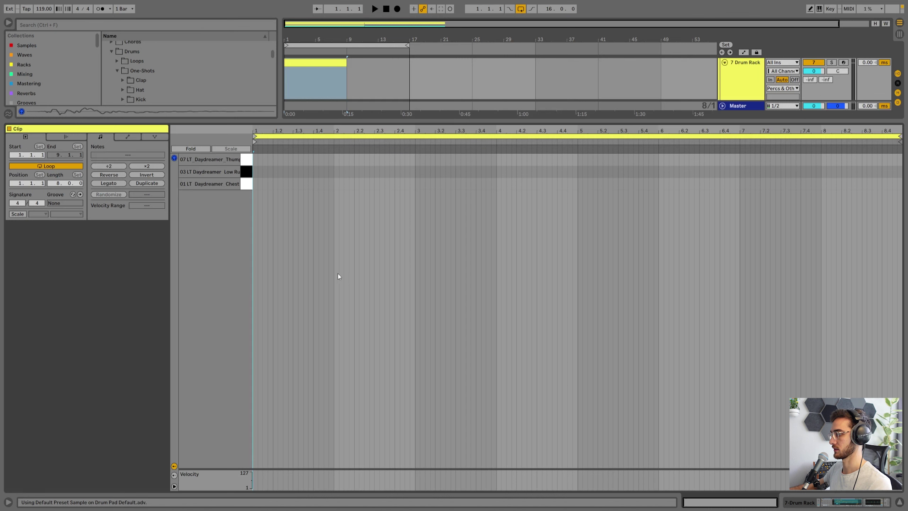
{"action": "right_click", "coordinate": [286, 194]}
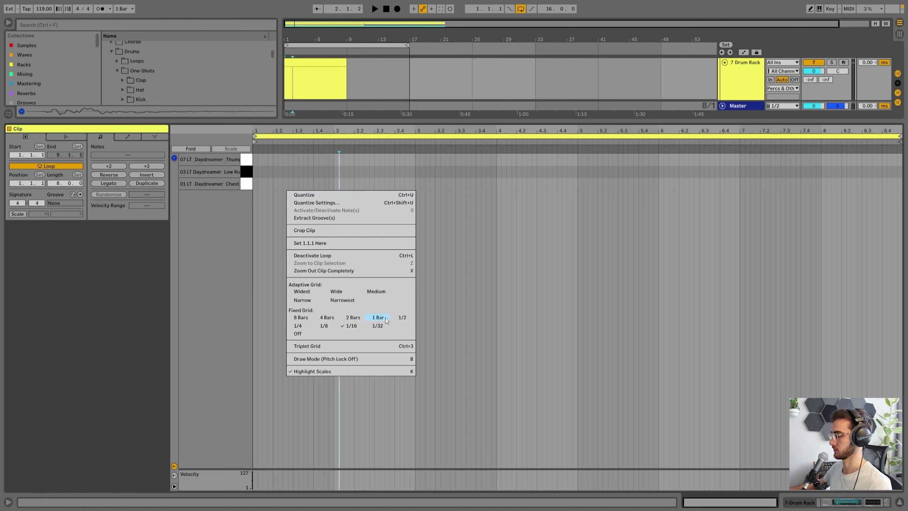
{"action": "left_click", "coordinate": [328, 325]}
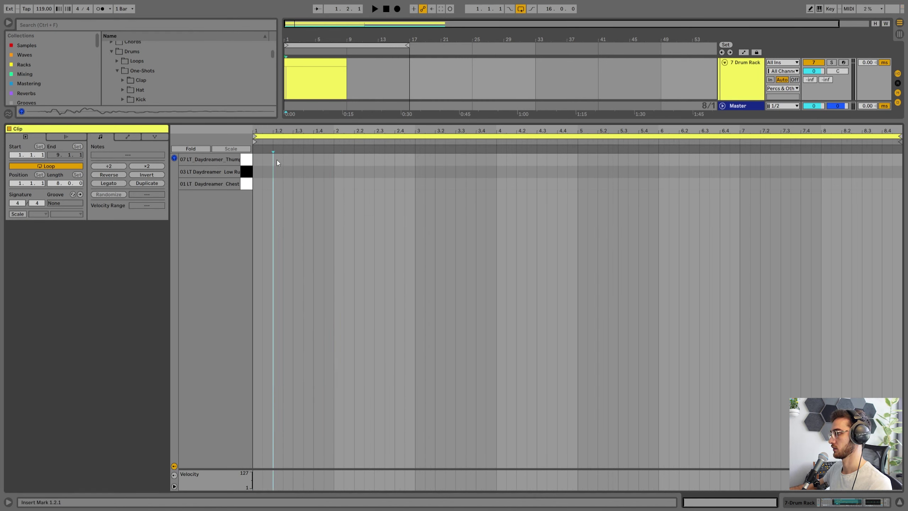
{"action": "double_click", "coordinate": [276, 160]}
{"action": "key", "text": "space"}
{"action": "left_click_drag", "start_coordinate": [278, 161], "coordinate": [268, 160]}
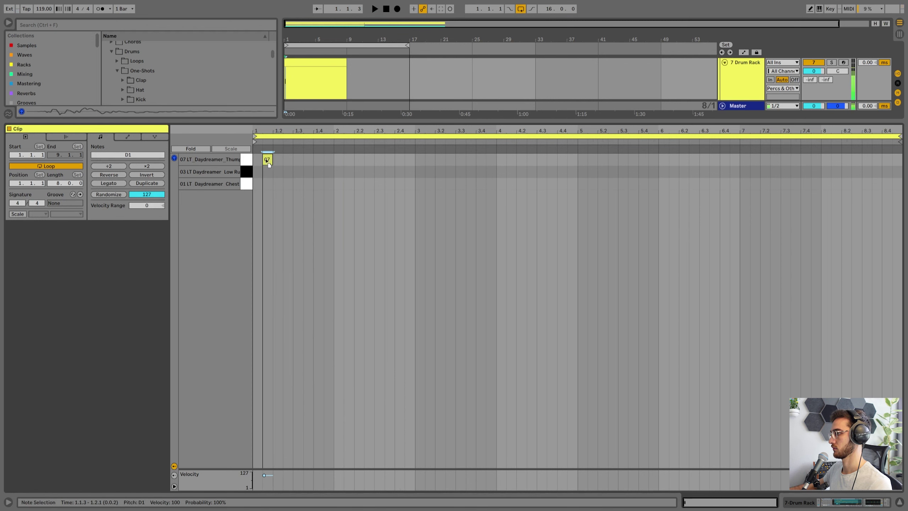
{"action": "key", "text": "space"}
Set the percussion clip's grid to 1/16 and select its first beat
{"action": "right_click", "coordinate": [270, 185]}
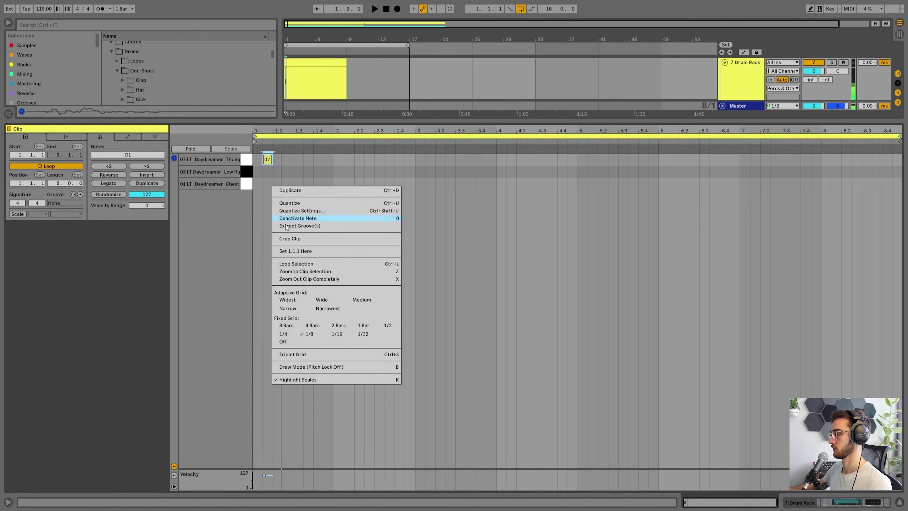
{"action": "left_click", "coordinate": [336, 333]}
{"action": "left_click_drag", "start_coordinate": [271, 177], "coordinate": [256, 149]}
{"action": "scroll", "coordinate": [271, 161], "scroll_direction": "up", "scroll_amount": 4}
Lower the Drum Rack track's volume to -7.3 dB after playing it with the full loop
{"action": "key", "text": "space"}
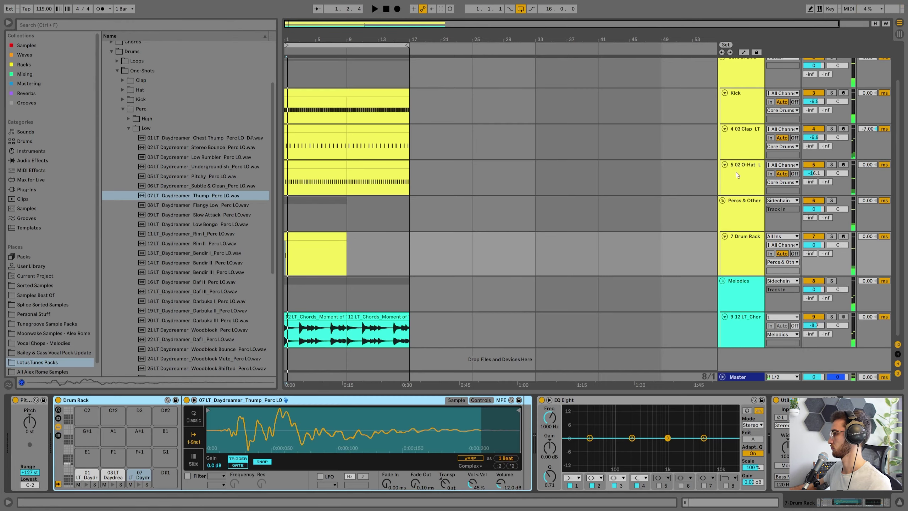
{"action": "left_click_drag", "start_coordinate": [815, 246], "coordinate": [815, 260]}
{"action": "scroll", "coordinate": [817, 222], "scroll_direction": "up", "scroll_amount": 1}
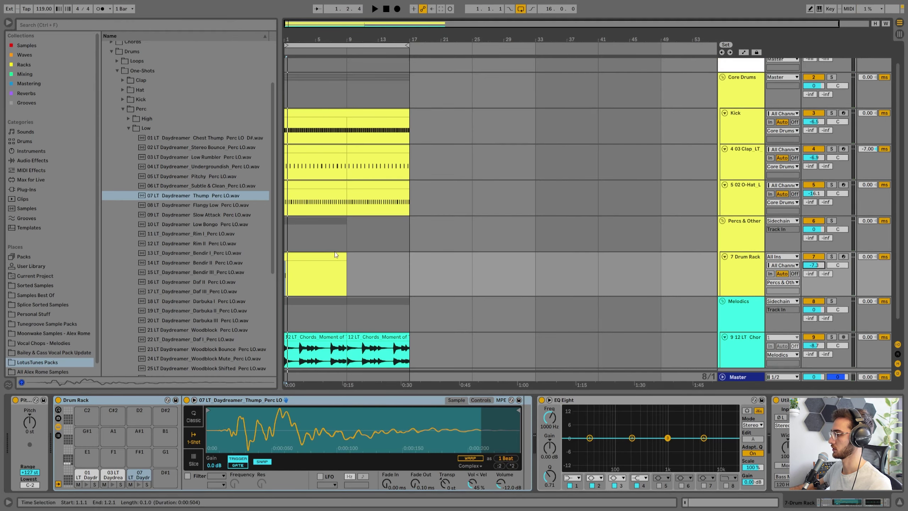
Raise the Drum Rack track's volume to -5.3 dB while playing the percussion clip
{"action": "left_click", "coordinate": [818, 187]}
{"action": "left_click", "coordinate": [312, 257]}
{"action": "key", "text": "space"}
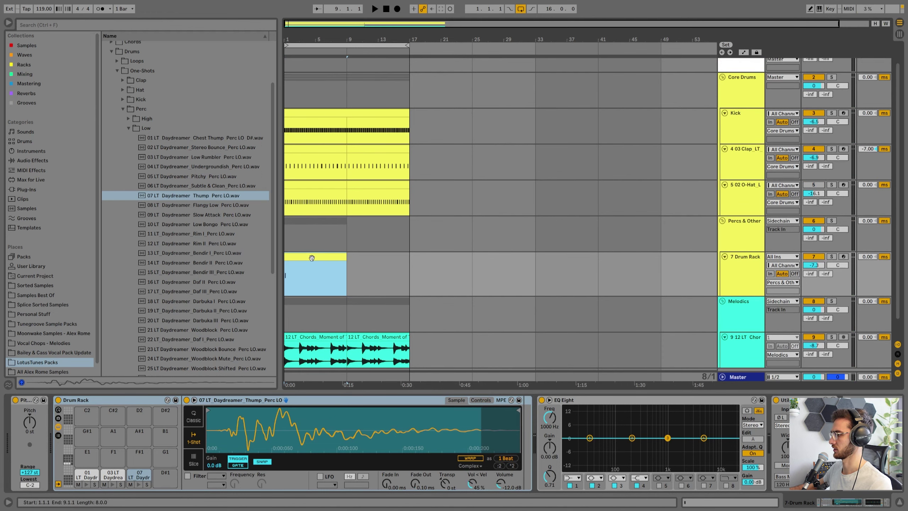
{"action": "key", "text": "space"}
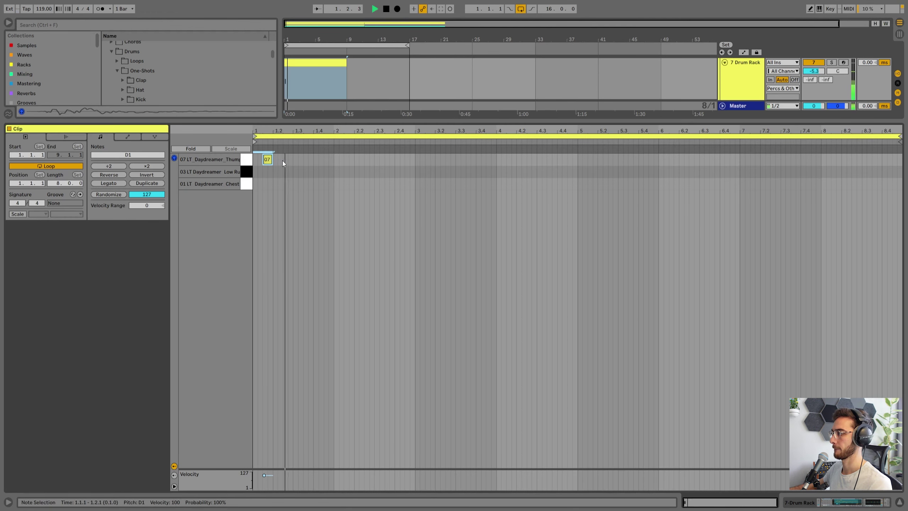
Add two sixteenth-length Thump notes around beat 1.3 and shift them a sixteenth later to 1.3.2 and 1.3.4
{"action": "left_click_drag", "start_coordinate": [303, 131], "coordinate": [304, 146]}
{"action": "double_click", "coordinate": [316, 163]}
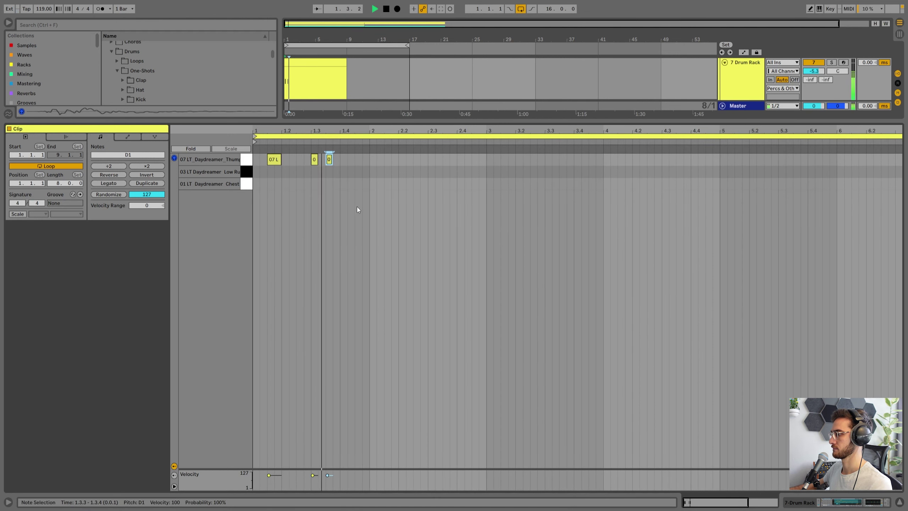
{"action": "key", "text": "space"}
{"action": "left_click_drag", "start_coordinate": [341, 175], "coordinate": [293, 152]}
{"action": "key", "text": "Right"}
{"action": "key", "text": "space"}
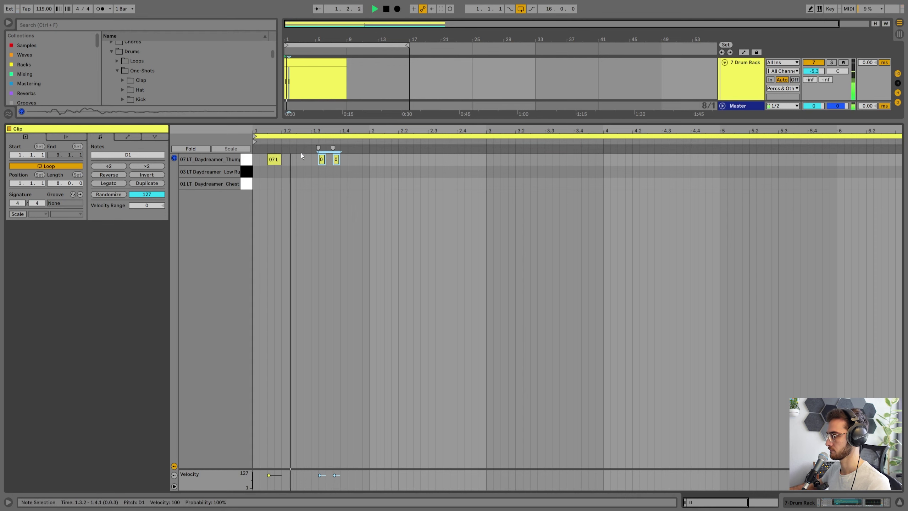
Set the velocity of the Thump notes at 1.3.2 and 1.3.4 to 127 and play the pattern
{"action": "key", "text": "space"}
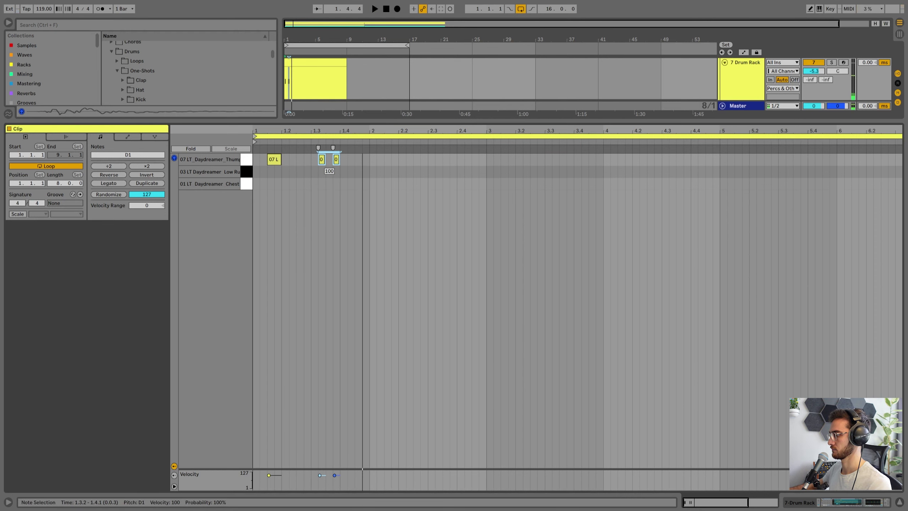
{"action": "key", "text": "space"}
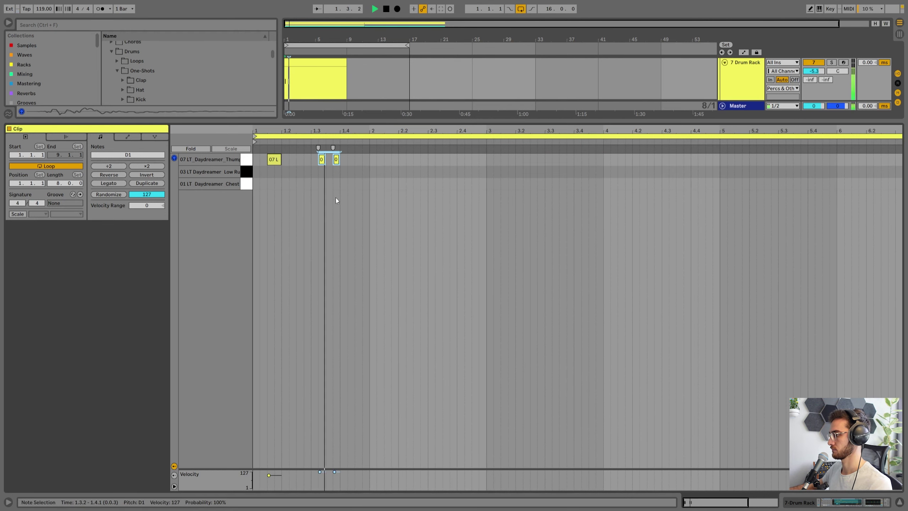
{"action": "key", "text": "space"}
{"action": "left_click", "coordinate": [339, 180]}
Duplicate the first bar's Thump pattern into bar 2 and play it
{"action": "left_click_drag", "start_coordinate": [370, 173], "coordinate": [164, 99]}
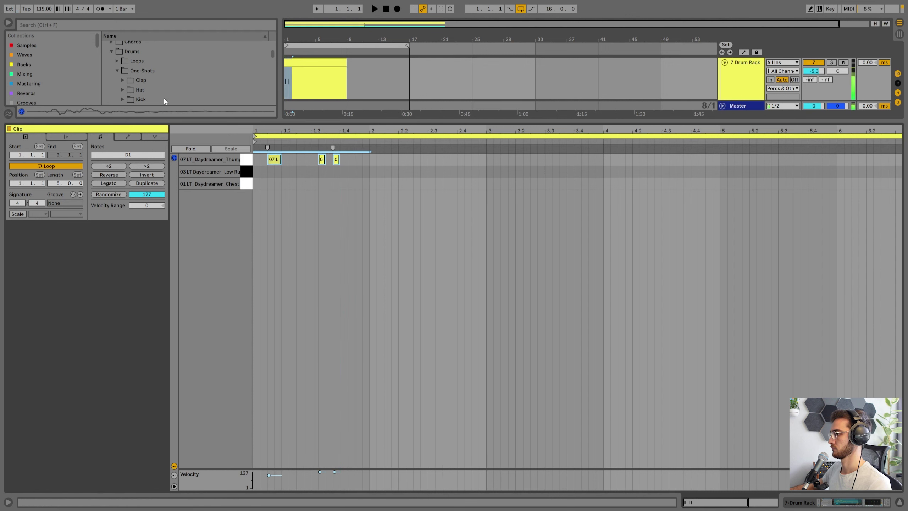
{"action": "key", "text": "ctrl+d"}
{"action": "key", "text": "space"}
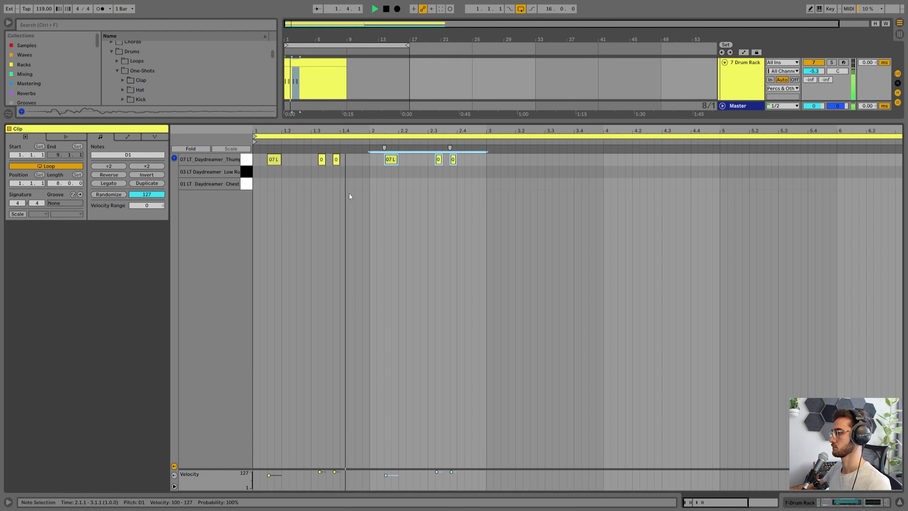
{"action": "key", "text": "space"}
Delete the Thump note at 2.3.2 and set the velocity of the one at 2.3.4 to 108
{"action": "left_click", "coordinate": [438, 158]}
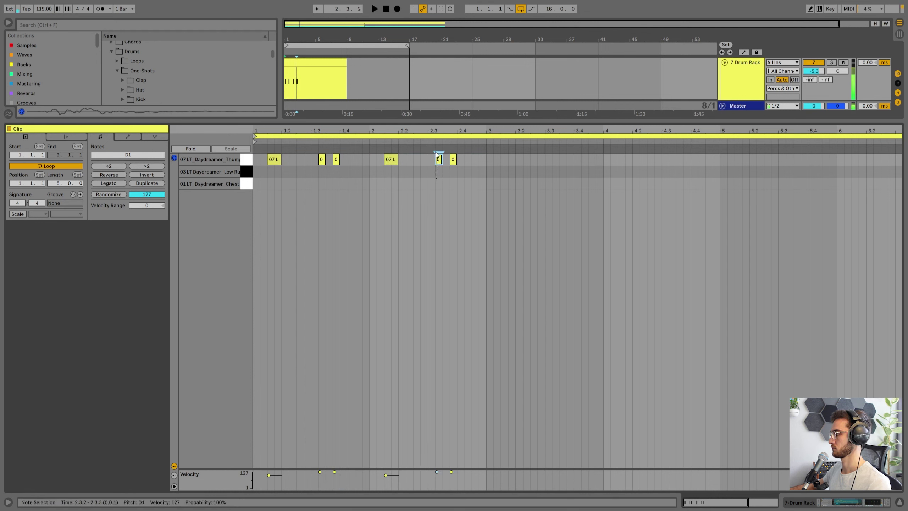
{"action": "key", "text": "Delete"}
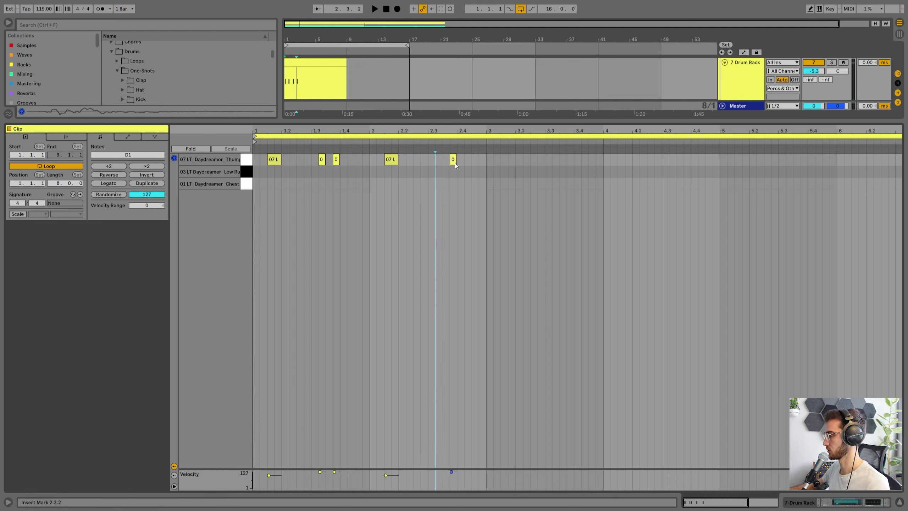
{"action": "key", "text": "space"}
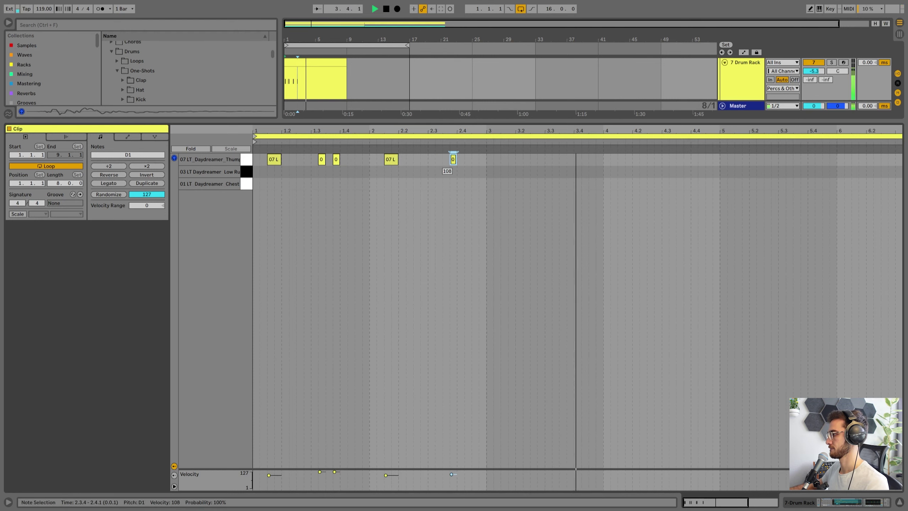
Duplicate the two-bar Thump pattern into bars 3 and 4
{"action": "key", "text": "space"}
{"action": "key", "text": "ctrl+a"}
{"action": "key", "text": "ctrl+d"}
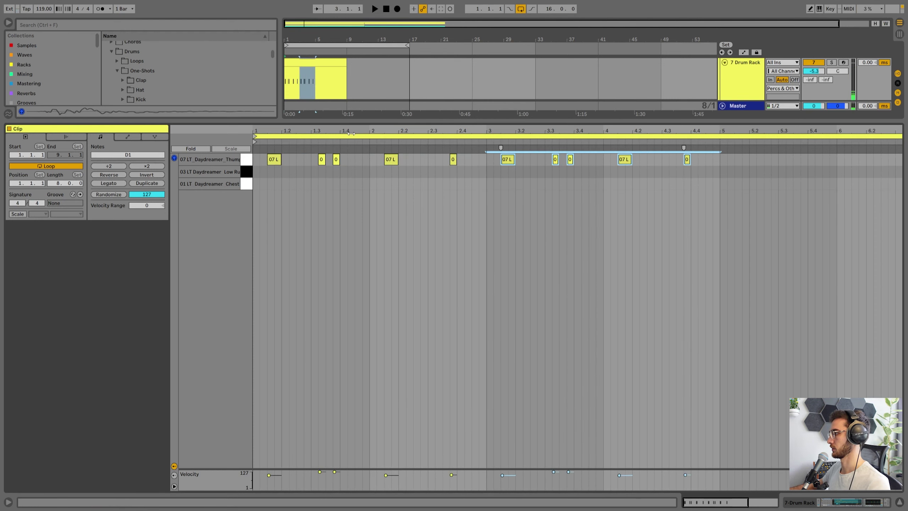
Move the first Thump note of bar 3 one sixteenth later to 3.1.4
{"action": "left_click", "coordinate": [507, 159]}
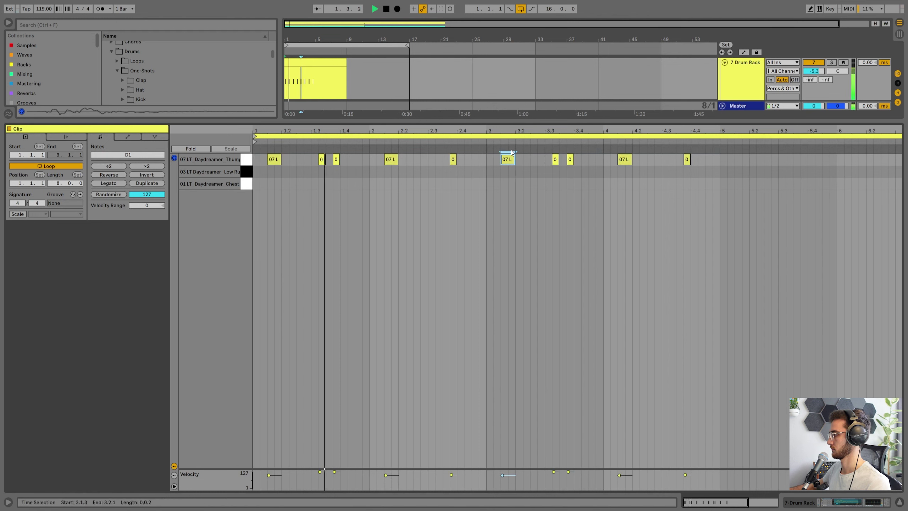
{"action": "left_click_drag", "start_coordinate": [508, 159], "coordinate": [523, 162]}
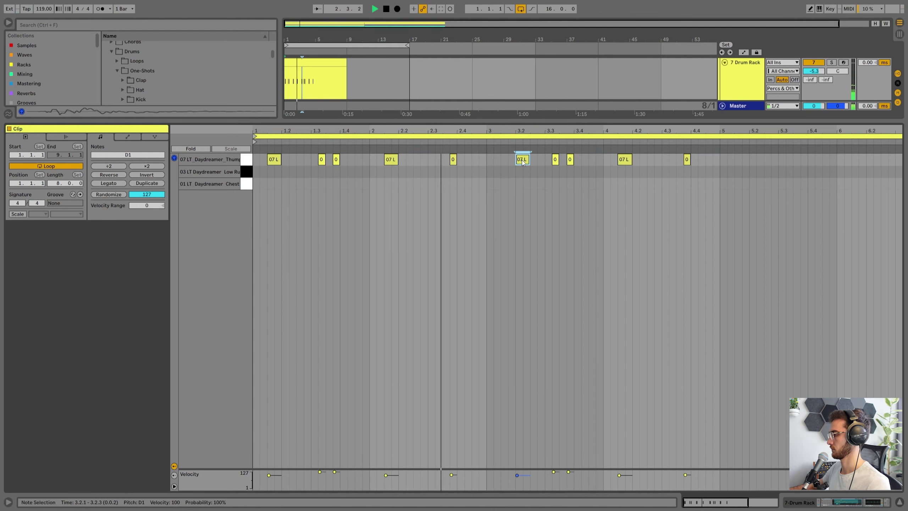
{"action": "left_click_drag", "start_coordinate": [525, 164], "coordinate": [516, 163]}
{"action": "left_click", "coordinate": [502, 163]}
{"action": "left_click", "coordinate": [486, 164]}
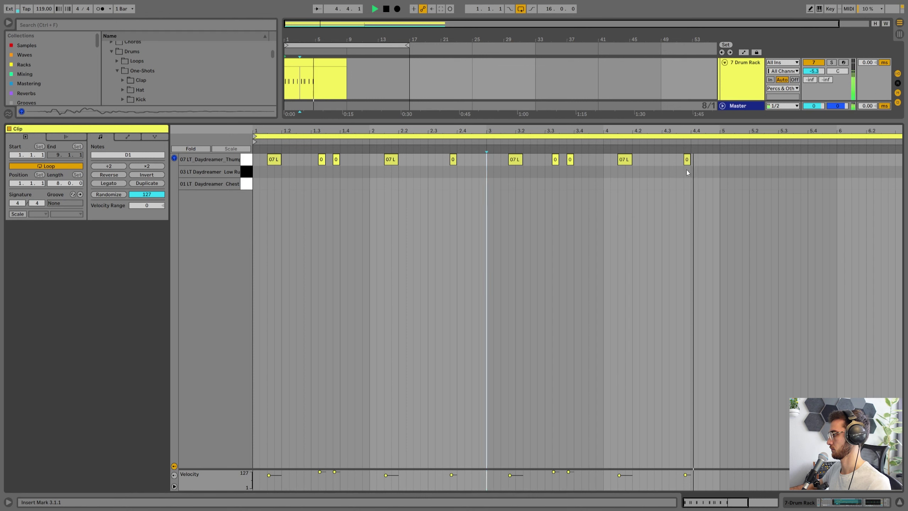
Split the percussion clip at bar 5 on a 1-bar grid and duplicate its first four bars to fill the 16-bar loop
{"action": "left_click", "coordinate": [716, 167]}
{"action": "key", "text": "space"}
{"action": "left_click_drag", "start_coordinate": [715, 164], "coordinate": [714, 164]}
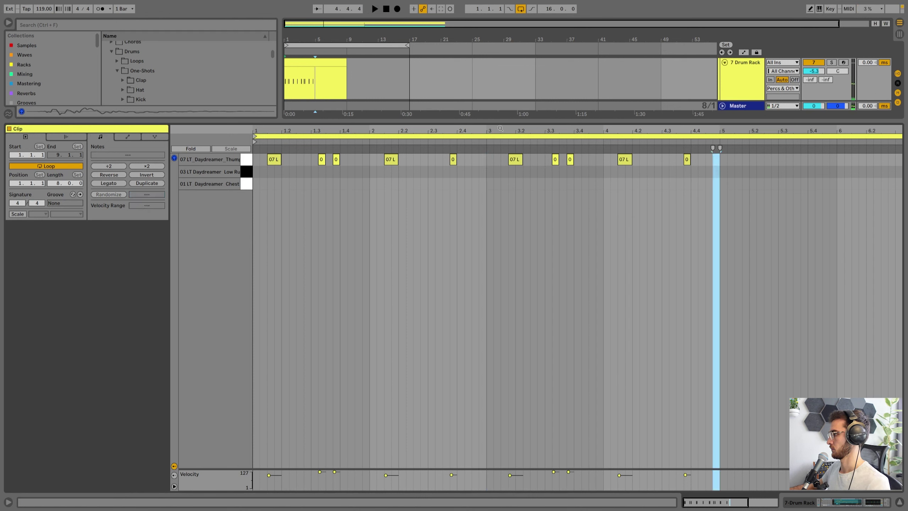
{"action": "right_click", "coordinate": [320, 85]}
{"action": "left_click", "coordinate": [404, 189]}
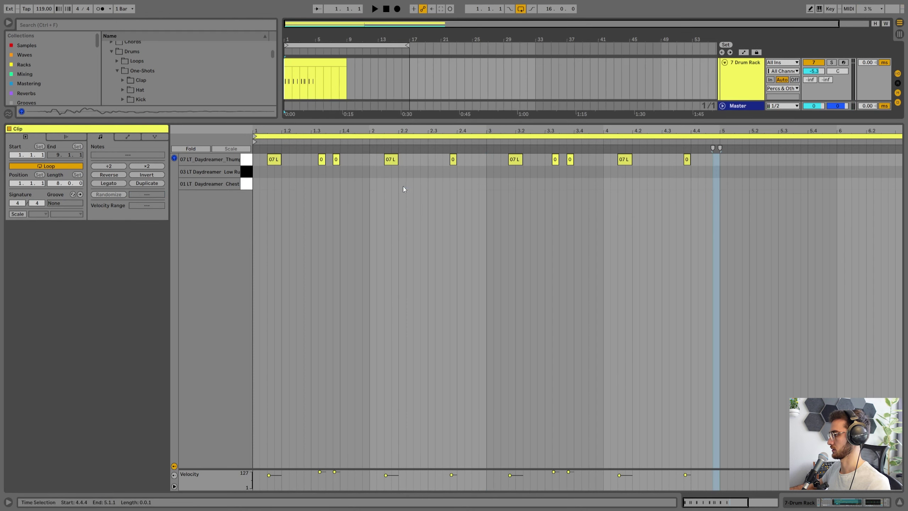
{"action": "left_click", "coordinate": [314, 83]}
{"action": "key", "text": "ctrl+e"}
{"action": "left_click", "coordinate": [301, 63]}
{"action": "key", "text": "ctrl+d"}
{"action": "key", "text": "ctrl+d"}
{"action": "key", "text": "ctrl+d"}
Lower the Drum Rack track's volume to -9.0 dB
{"action": "left_click", "coordinate": [302, 63]}
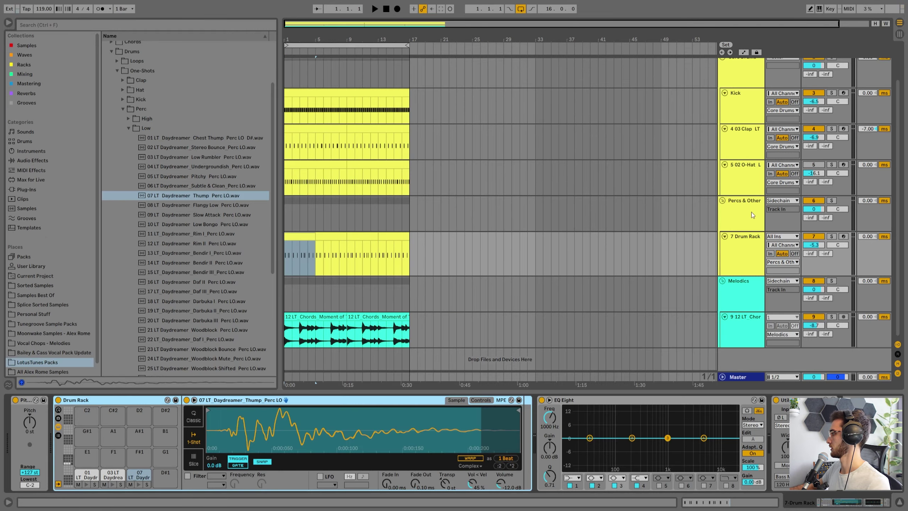
{"action": "left_click", "coordinate": [746, 251]}
{"action": "left_click_drag", "start_coordinate": [813, 245], "coordinate": [813, 255]}
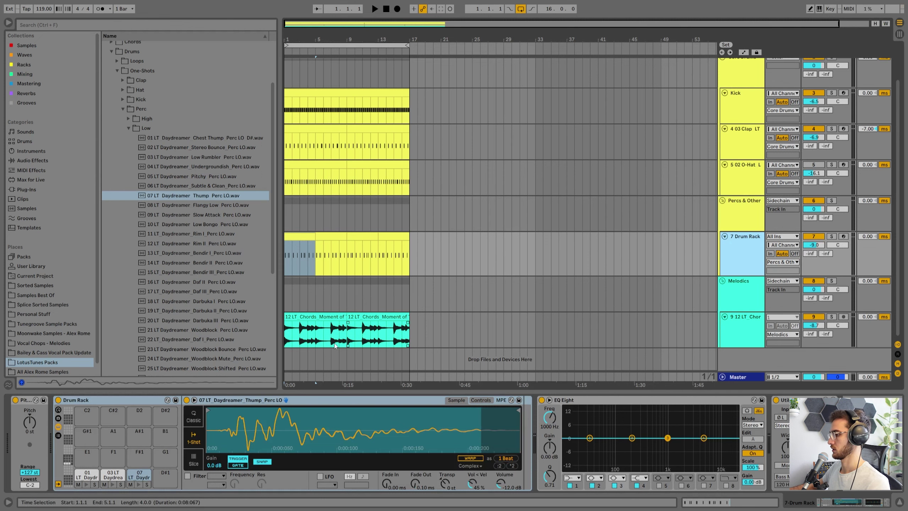
Add a sixteenth-length Chest Thump note at 1.2.2 in the first percussion clip with velocity 105
{"action": "double_click", "coordinate": [310, 255]}
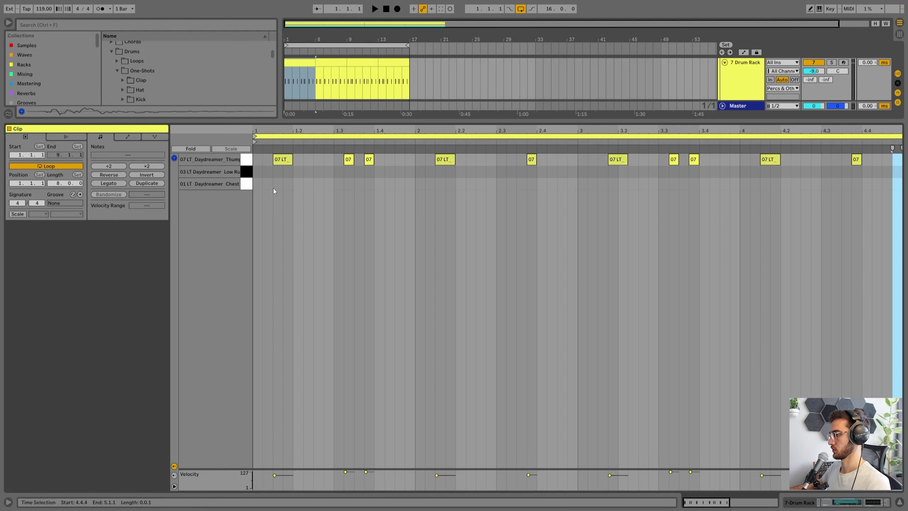
{"action": "left_click", "coordinate": [304, 175]}
{"action": "double_click", "coordinate": [301, 184]}
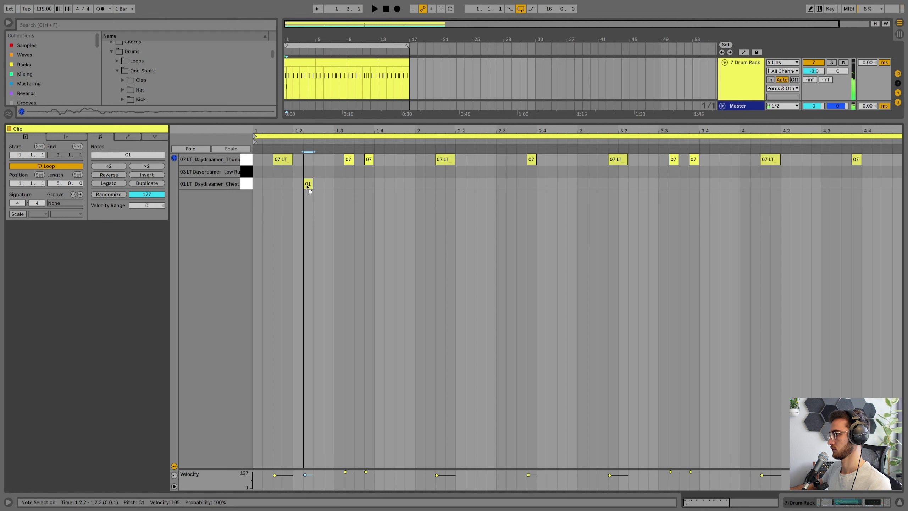
{"action": "key", "text": "space"}
{"action": "left_click_drag", "start_coordinate": [300, 185], "coordinate": [310, 184]}
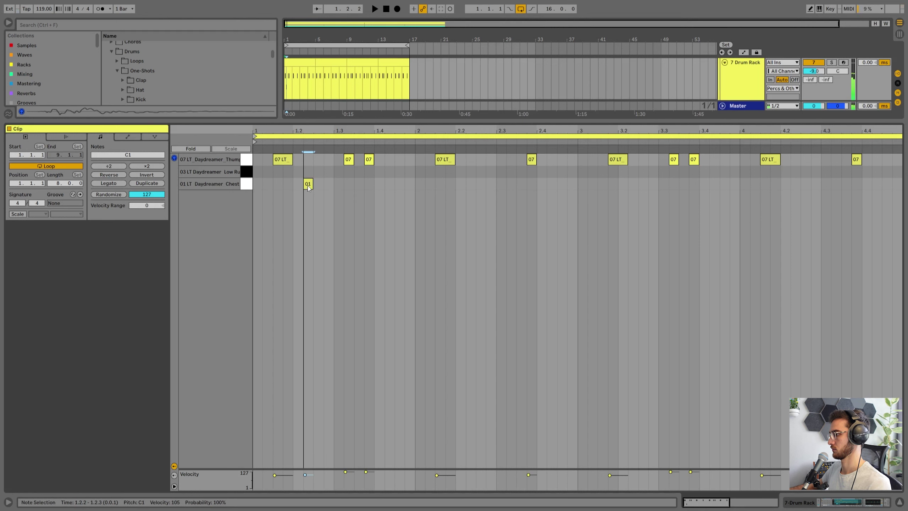
{"action": "key", "text": "space"}
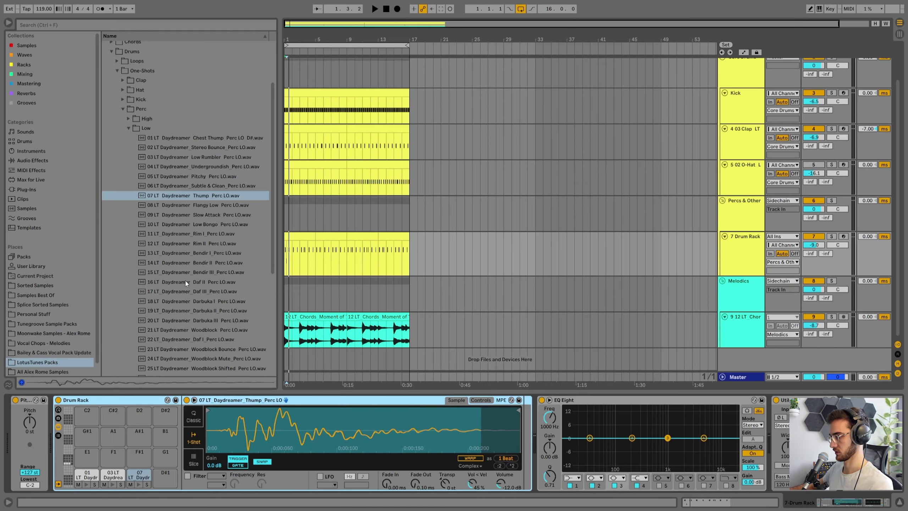
Audition the low percussion one-shots and load 25 Woodblock Shifted, 24 Woodblock Mute and 23 Woodblock Bounce onto pads D#1, E1 and F1
{"action": "left_click", "coordinate": [207, 241]}
{"action": "scroll", "coordinate": [207, 242], "scroll_direction": "down", "scroll_amount": 1}
{"action": "left_click", "coordinate": [211, 215]}
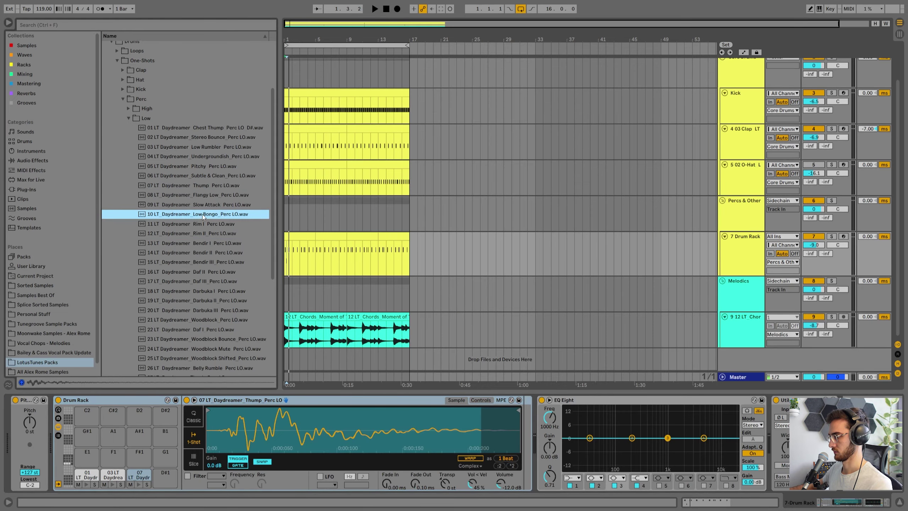
{"action": "left_click", "coordinate": [205, 210]}
{"action": "left_click", "coordinate": [205, 320]}
{"action": "scroll", "coordinate": [205, 319], "scroll_direction": "down", "scroll_amount": 1}
{"action": "left_click", "coordinate": [205, 319]}
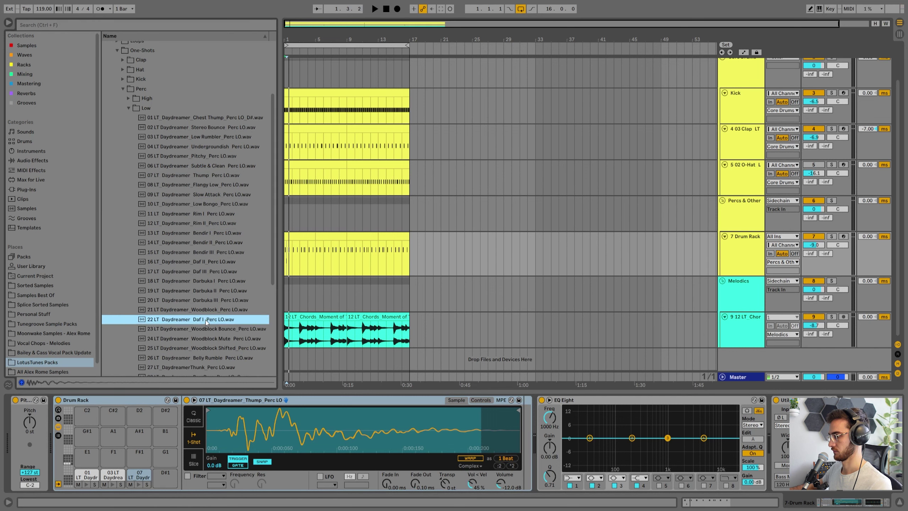
{"action": "left_click", "coordinate": [206, 308]}
{"action": "left_click", "coordinate": [208, 347]}
{"action": "scroll", "coordinate": [210, 347], "scroll_direction": "down", "scroll_amount": 2}
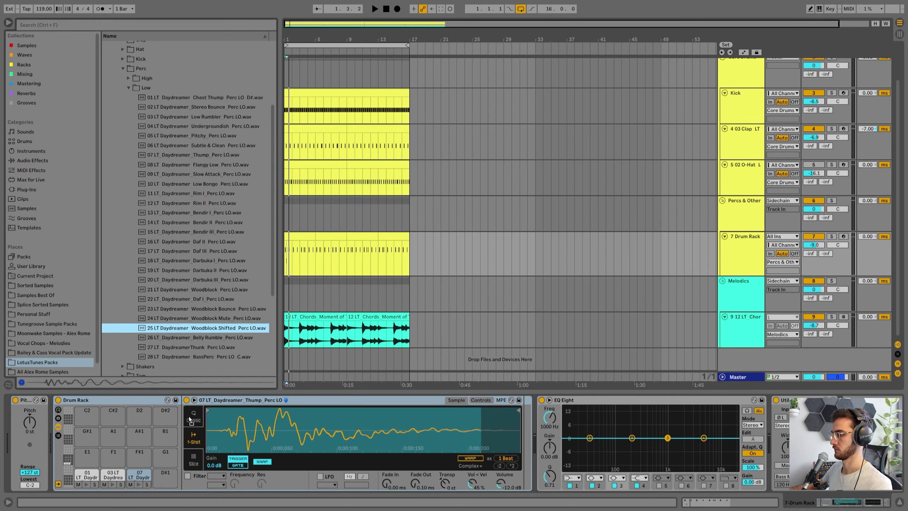
{"action": "left_click_drag", "start_coordinate": [207, 319], "coordinate": [102, 444]}
{"action": "left_click", "coordinate": [228, 310]}
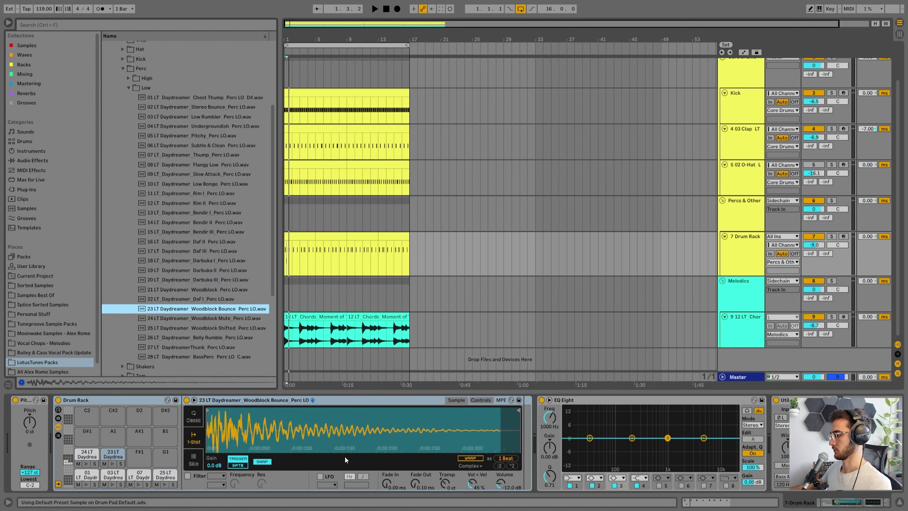
Trim the 23 Woodblock Bounce sample to about its first half
{"action": "left_click_drag", "start_coordinate": [517, 412], "coordinate": [360, 417]}
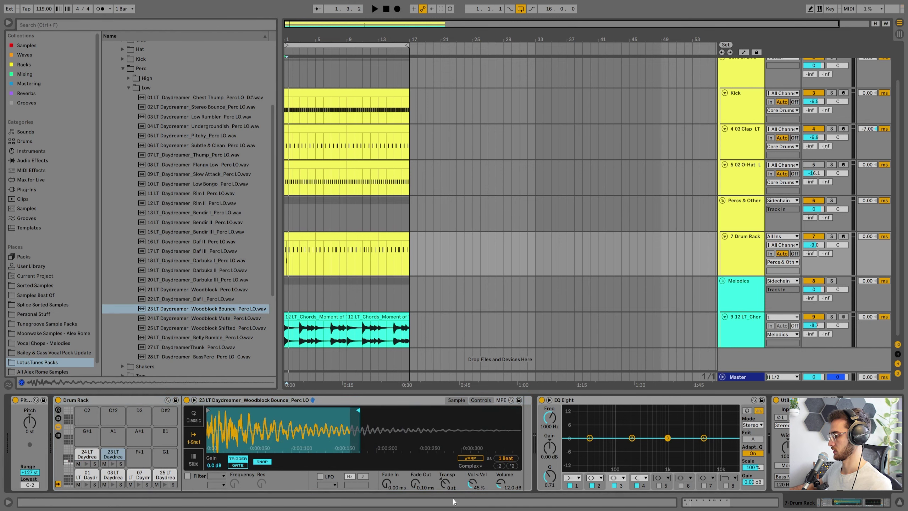
{"action": "left_click_drag", "start_coordinate": [435, 487], "coordinate": [436, 447]}
Move the Chest Thump note at 1.2.2 to 25 Woodblock Shifted in the first clip and set its velocity to 86
{"action": "left_click", "coordinate": [293, 235]}
{"action": "double_click", "coordinate": [293, 236]}
{"action": "left_click", "coordinate": [310, 225]}
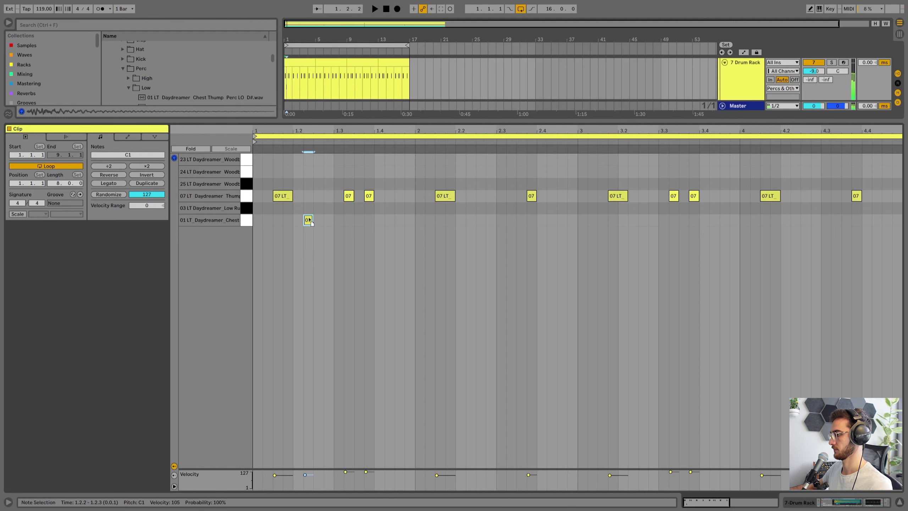
{"action": "left_click_drag", "start_coordinate": [310, 219], "coordinate": [306, 184]}
{"action": "key", "text": "space"}
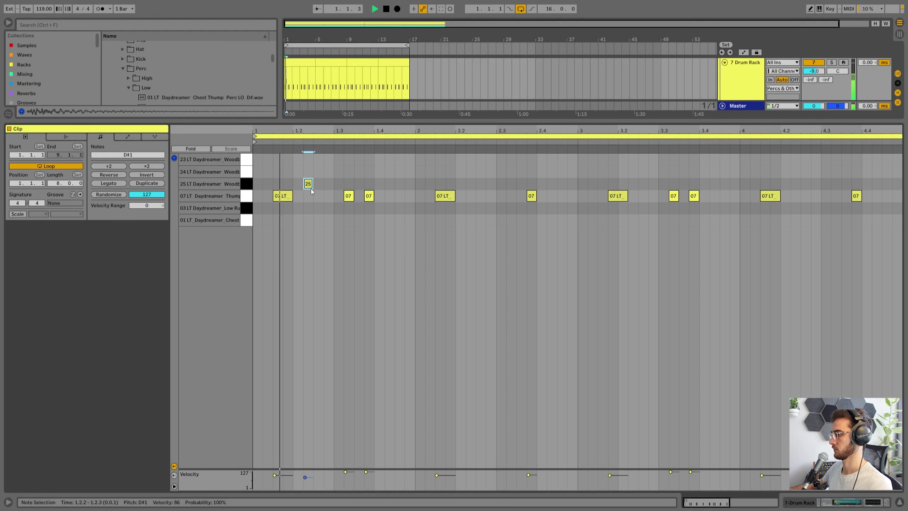
Add a sixteenth-length 24 Woodblock Mute note at 1.2.4 and play the pattern
{"action": "key", "text": "space"}
{"action": "double_click", "coordinate": [323, 172]}
{"action": "key", "text": "space"}
{"action": "key", "text": "space"}
Add a 23 Woodblock Bounce note after beat 1.3, try it at different positions during playback, and place it at 1.4.2
{"action": "double_click", "coordinate": [339, 160]}
{"action": "key", "text": "space"}
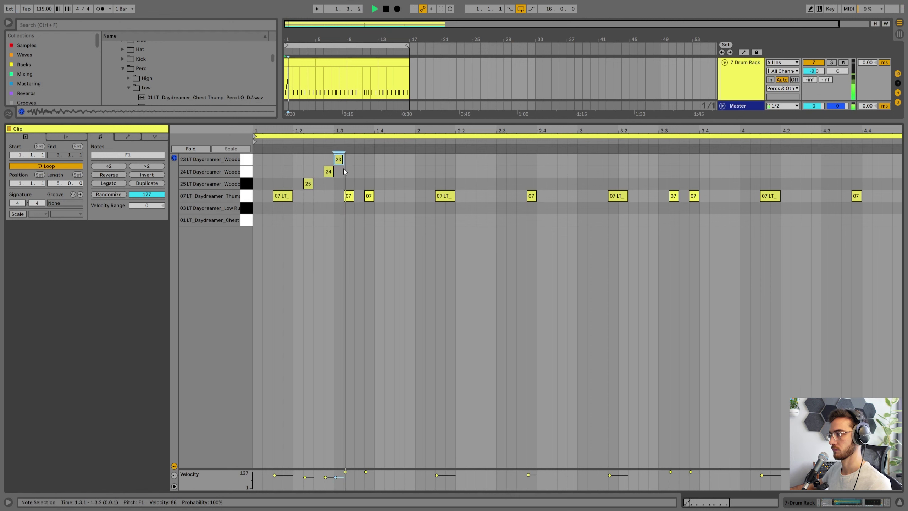
{"action": "left_click_drag", "start_coordinate": [340, 160], "coordinate": [362, 161]}
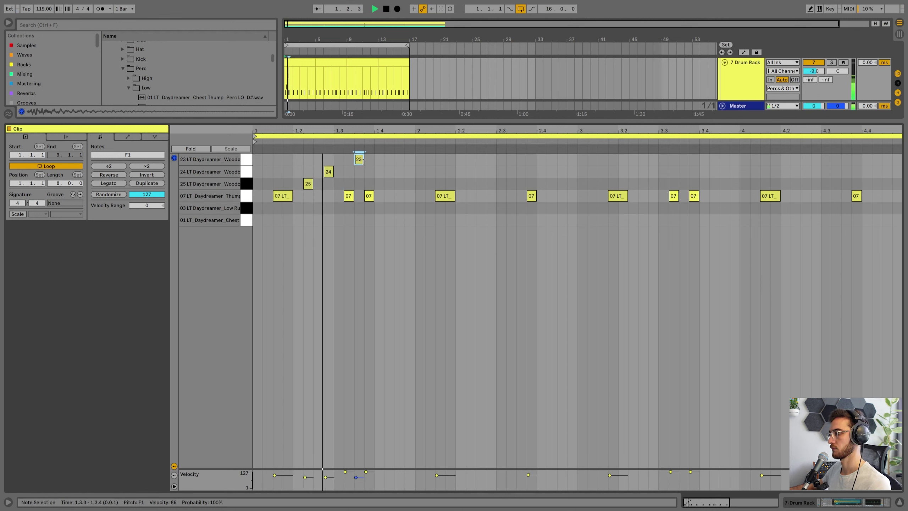
{"action": "key", "text": "space"}
{"action": "left_click_drag", "start_coordinate": [363, 161], "coordinate": [393, 162]}
{"action": "key", "text": "space"}
Place a sixteenth-length 25 Woodblock Shifted note at 1.4.4 and play the pattern
{"action": "key", "text": "space"}
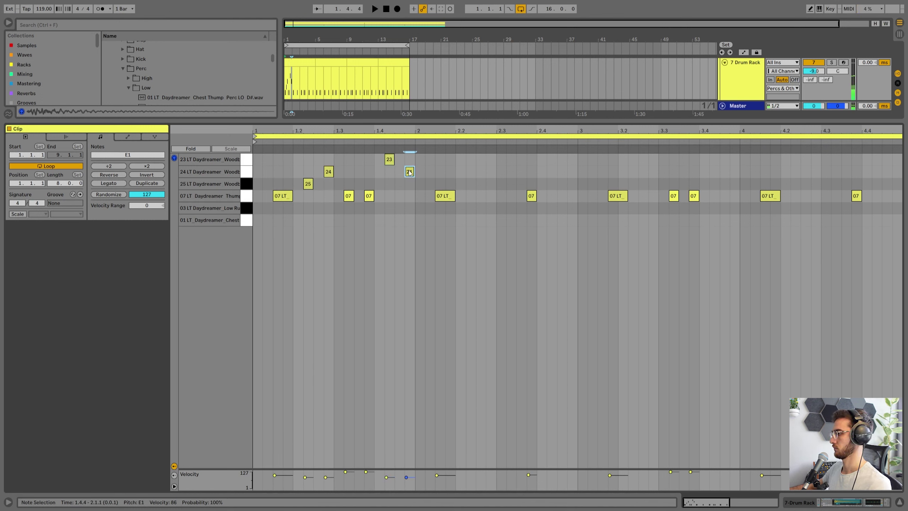
{"action": "left_click_drag", "start_coordinate": [409, 172], "coordinate": [410, 185]}
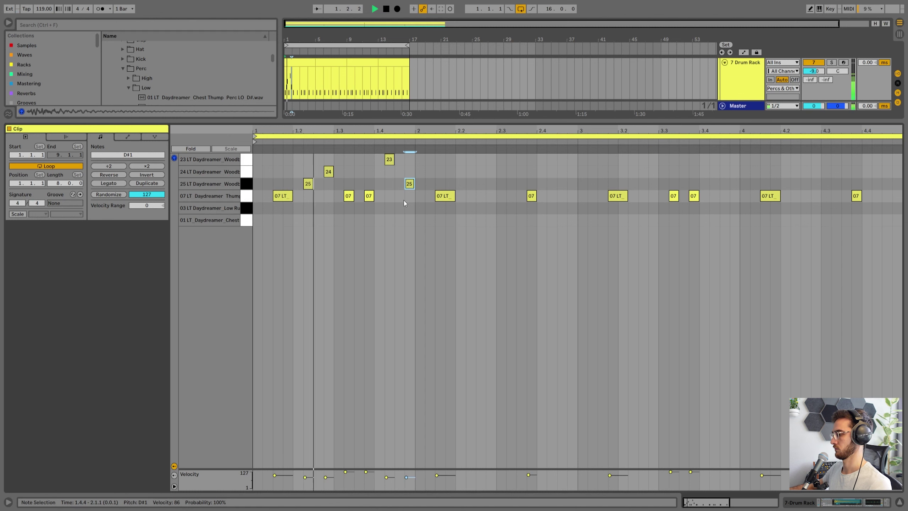
{"action": "key", "text": "space"}
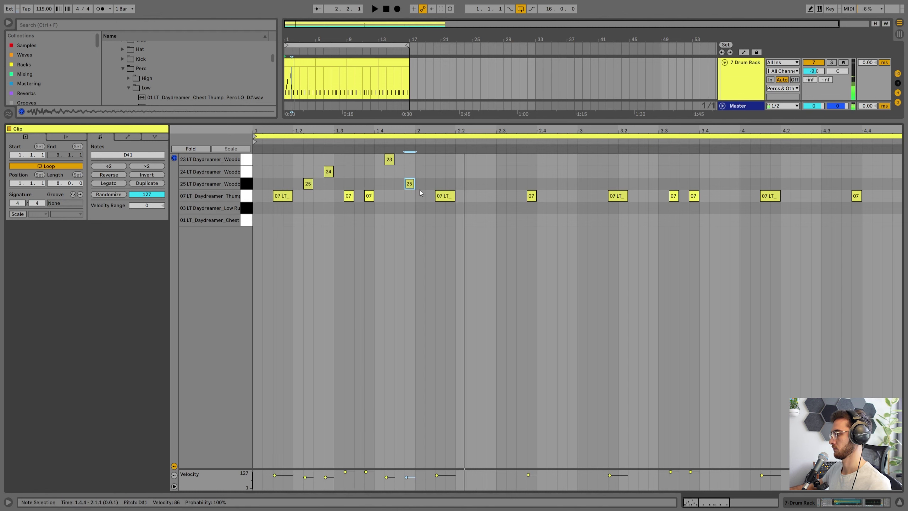
Lower the velocity of the woodblock notes at 1.2.2 and 1.2.4 to about 41 and play the pattern
{"action": "left_click_drag", "start_coordinate": [292, 167], "coordinate": [339, 185]}
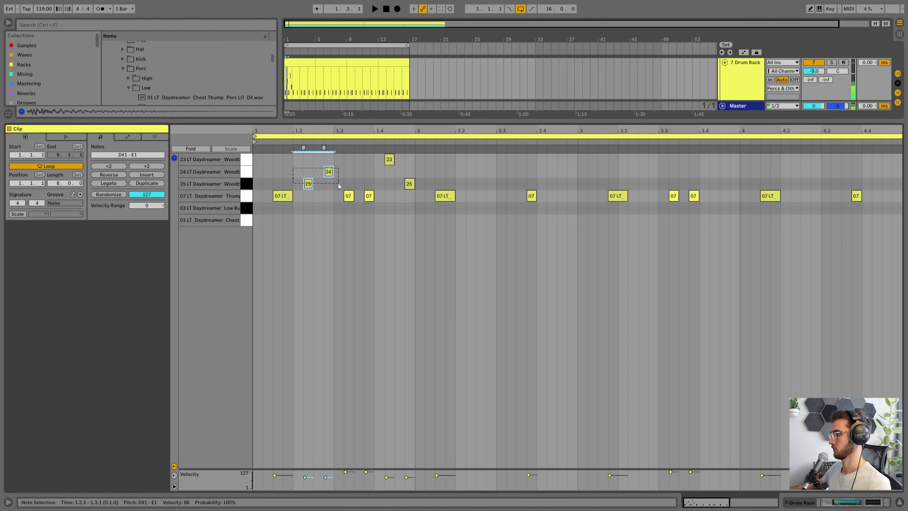
{"action": "key", "text": "space"}
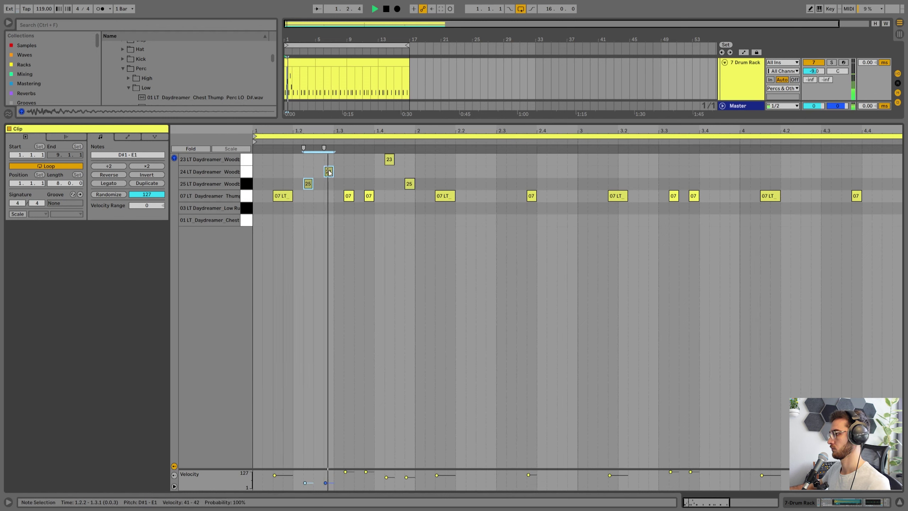
{"action": "key", "text": "space"}
Delete the 23 Woodblock Bounce note at 1.4.2 and play the pattern
{"action": "left_click_drag", "start_coordinate": [404, 174], "coordinate": [368, 156]}
{"action": "key", "text": "Delete"}
{"action": "key", "text": "space"}
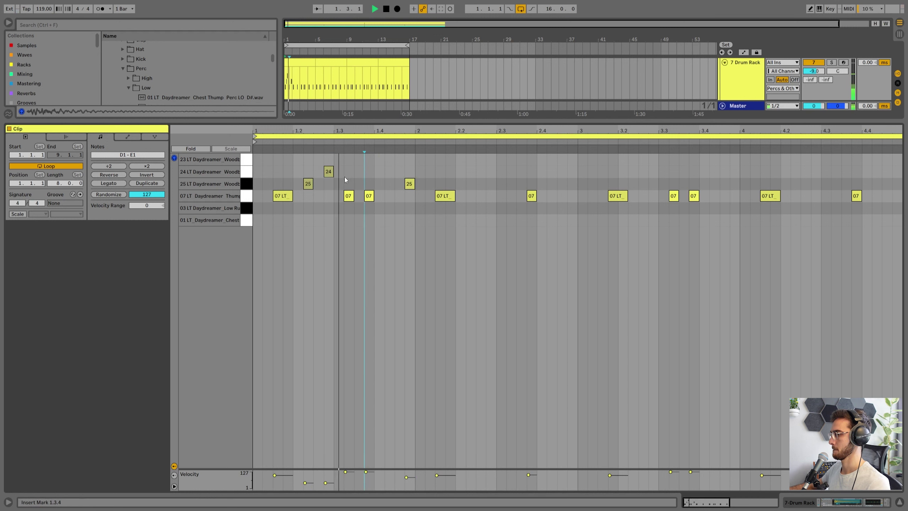
{"action": "key", "text": "space"}
Duplicate the three woodblock notes of bar 1 into bar 2 and play the result
{"action": "left_click_drag", "start_coordinate": [413, 160], "coordinate": [280, 191]}
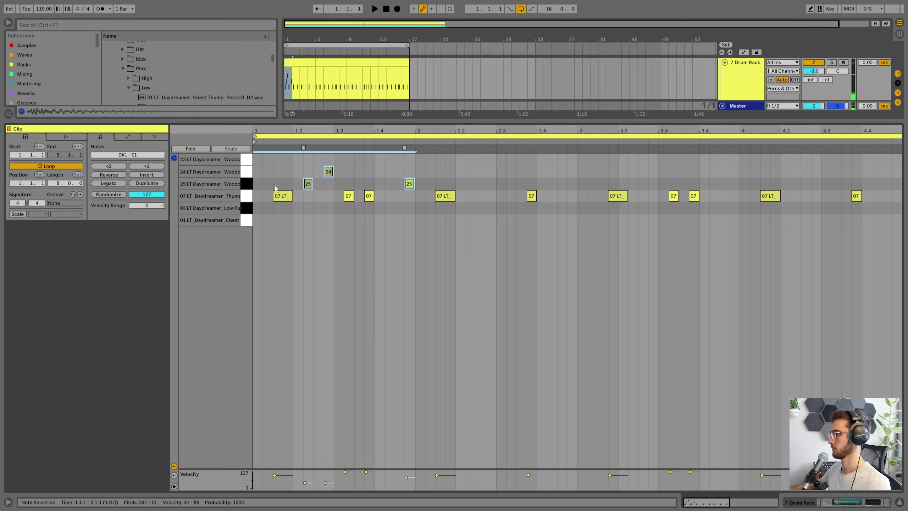
{"action": "key", "text": "ctrl+d"}
{"action": "key", "text": "space"}
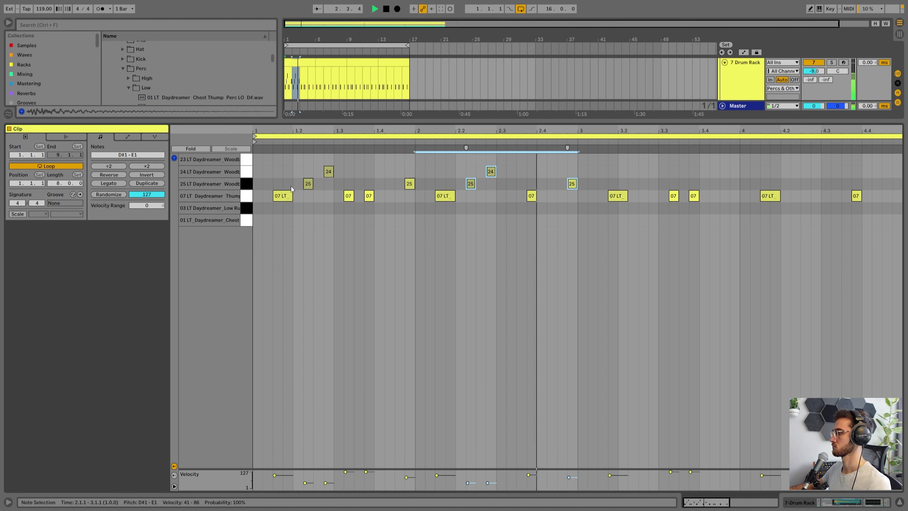
{"action": "left_click", "coordinate": [574, 171]}
{"action": "key", "text": "space"}
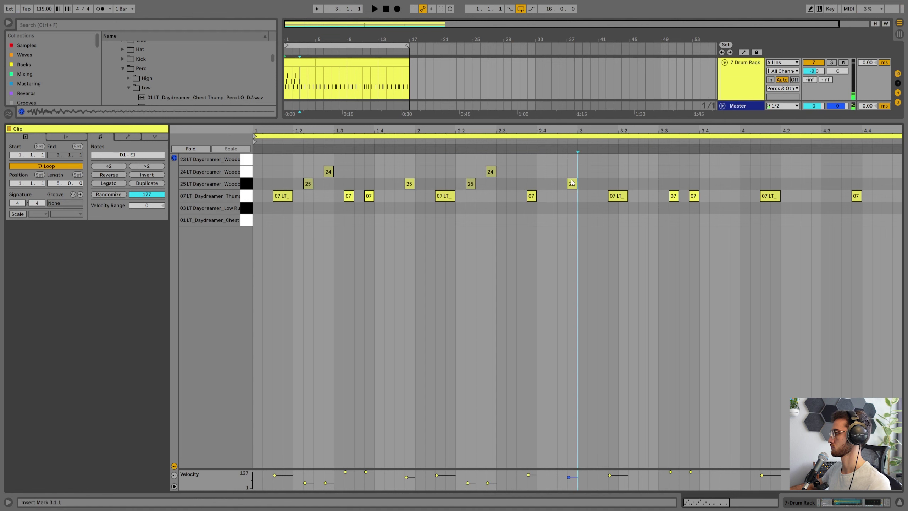
Delete the paired 25 and 24 woodblock notes on beat 2 of bars 1 and 2, and play the pattern
{"action": "left_click_drag", "start_coordinate": [513, 159], "coordinate": [464, 190]}
{"action": "key", "text": "Delete"}
{"action": "left_click_drag", "start_coordinate": [355, 163], "coordinate": [303, 188]}
{"action": "key", "text": "Delete"}
{"action": "left_click", "coordinate": [304, 183]}
{"action": "key", "text": "space"}
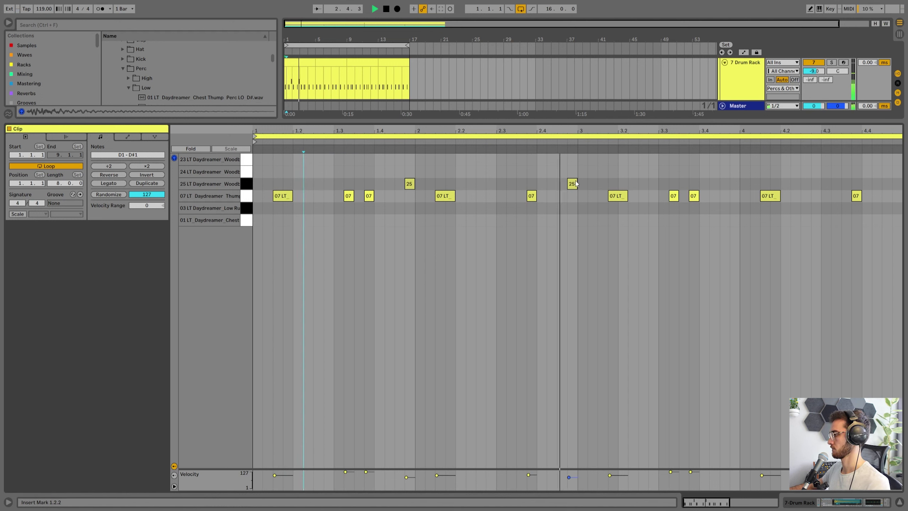
Move the 25 Woodblock Shifted note from 2.4.4 to 3.4.4 and repeat the four-bar percussion pattern up to bar 17
{"action": "key", "text": "space"}
{"action": "left_click_drag", "start_coordinate": [575, 186], "coordinate": [735, 190]}
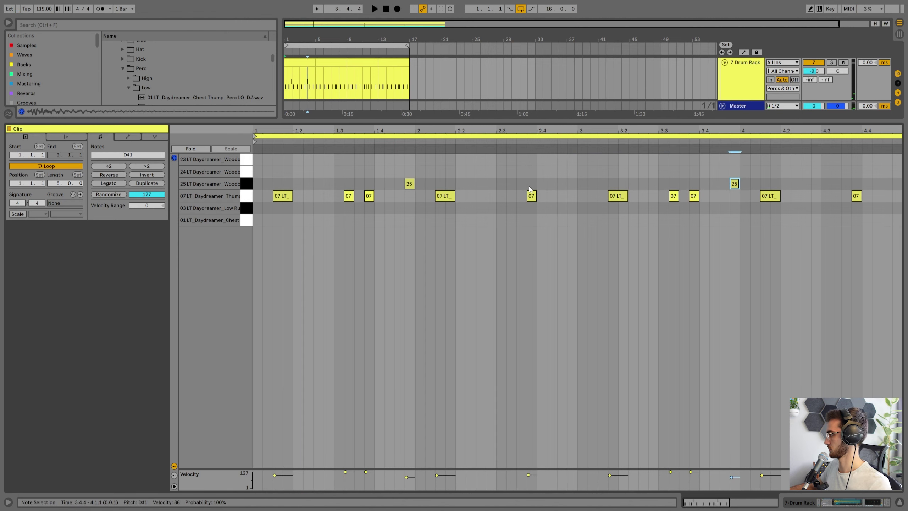
{"action": "left_click", "coordinate": [354, 92]}
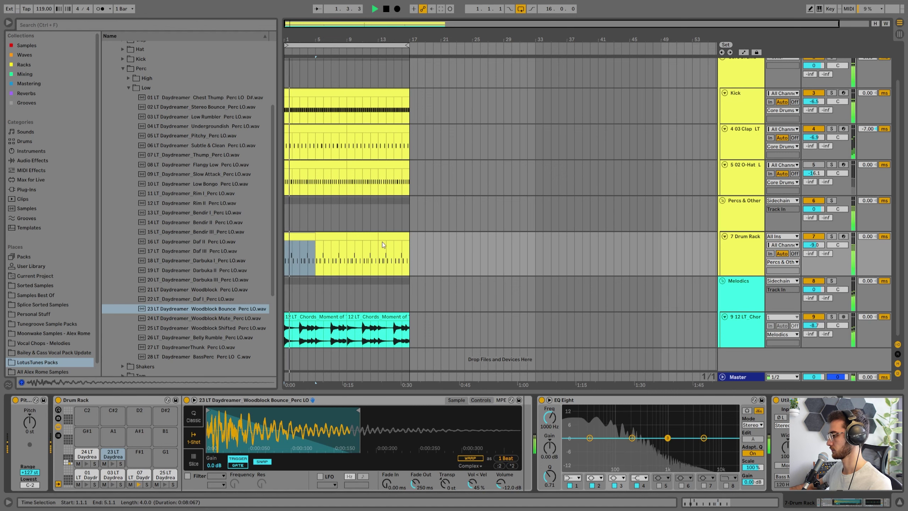
Set the O-Hat track volume to -16.3 dB while the arrangement plays
{"action": "left_click", "coordinate": [293, 216]}
{"action": "scroll", "coordinate": [310, 133], "scroll_direction": "up", "scroll_amount": 2}
{"action": "left_click", "coordinate": [310, 132]}
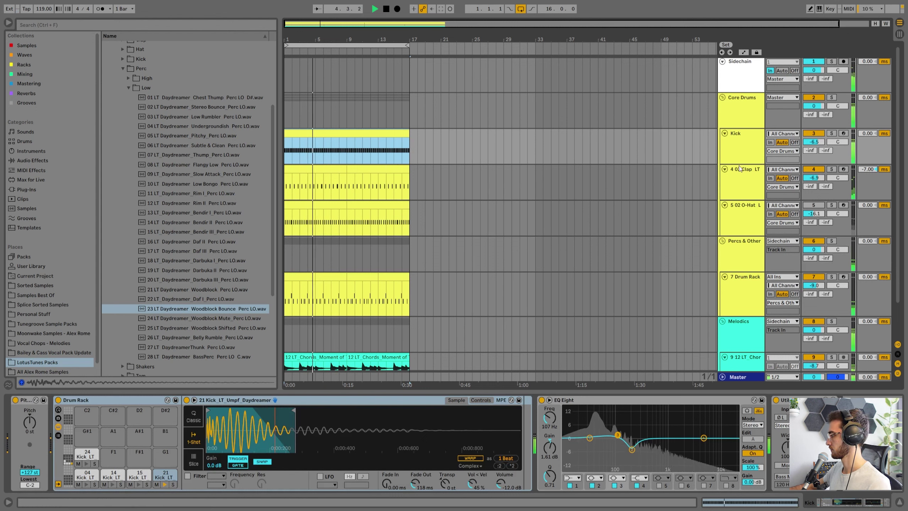
{"action": "left_click", "coordinate": [813, 205]}
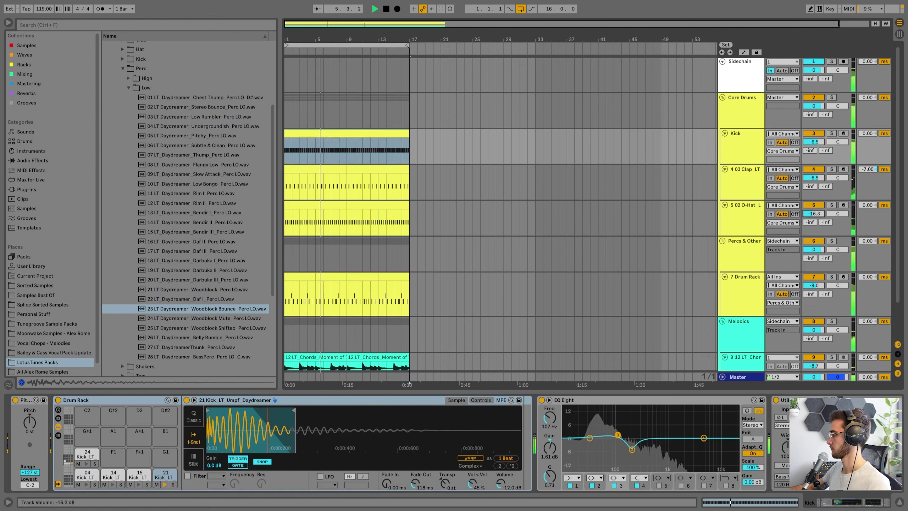
{"action": "left_click_drag", "start_coordinate": [813, 214], "coordinate": [813, 215]}
Show the return tracks and send the O-Hat track to A REVERB at -19.7 dB, listening during playback
{"action": "left_click", "coordinate": [744, 229]}
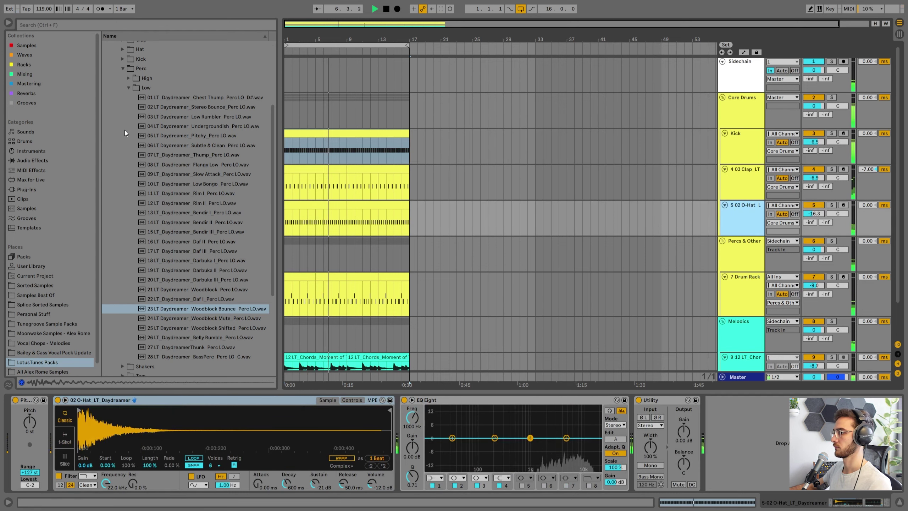
{"action": "key", "text": "space"}
{"action": "left_click", "coordinate": [41, 95]}
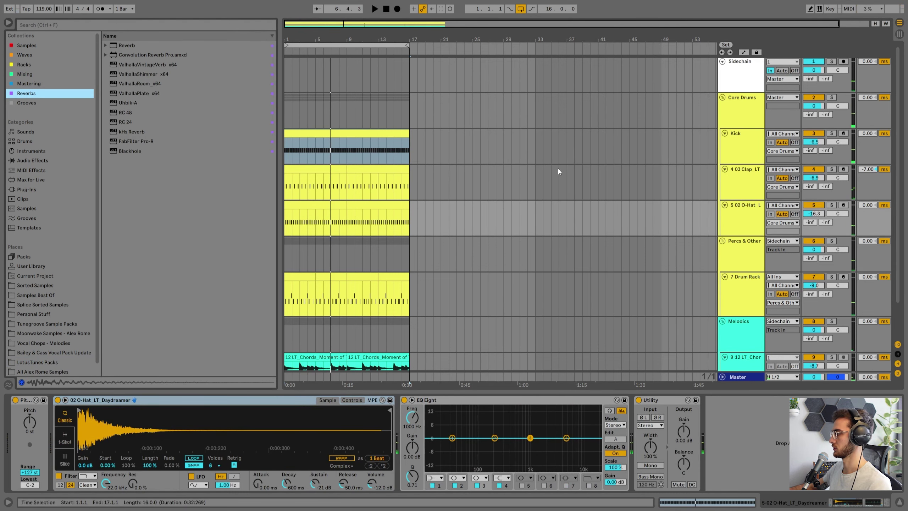
{"action": "left_click", "coordinate": [722, 215]}
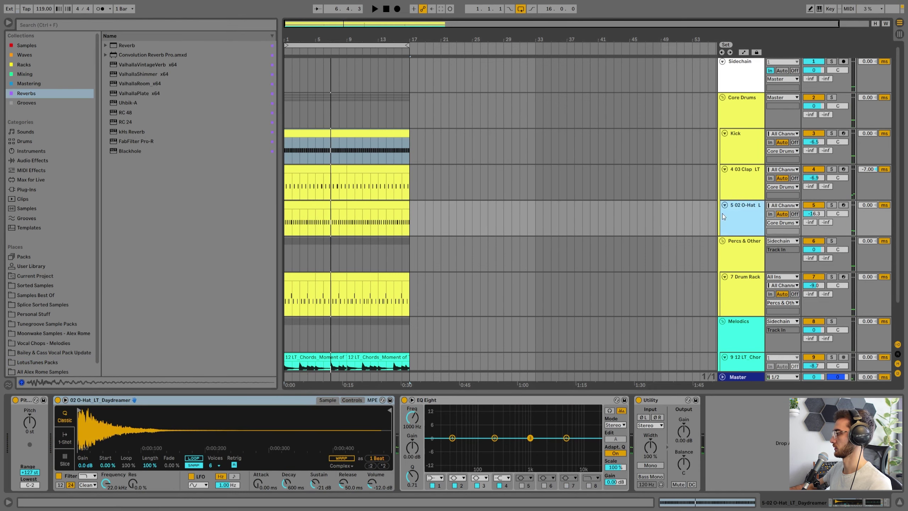
{"action": "left_click", "coordinate": [897, 355]}
{"action": "left_click_drag", "start_coordinate": [810, 222], "coordinate": [810, 221]}
{"action": "key", "text": "space"}
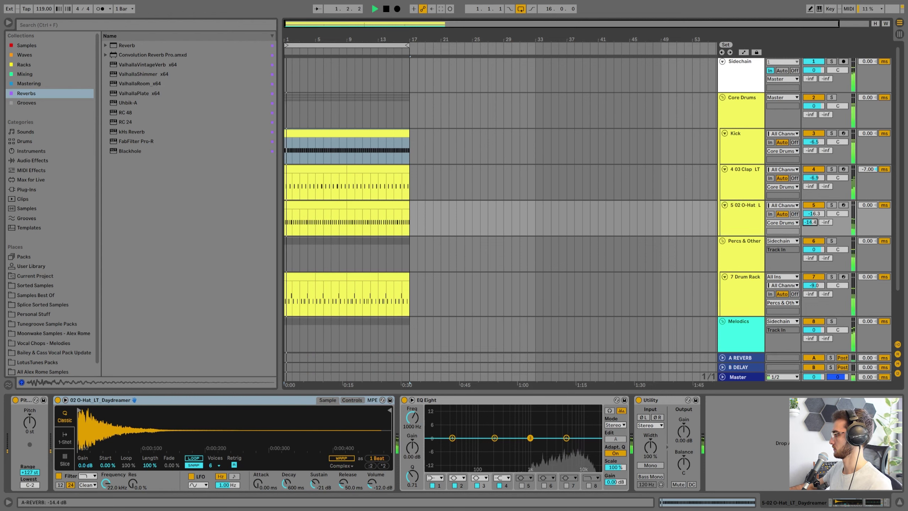
Set the decay time of the Reverb on the A REVERB return to 1.12 s
{"action": "left_click", "coordinate": [740, 357]}
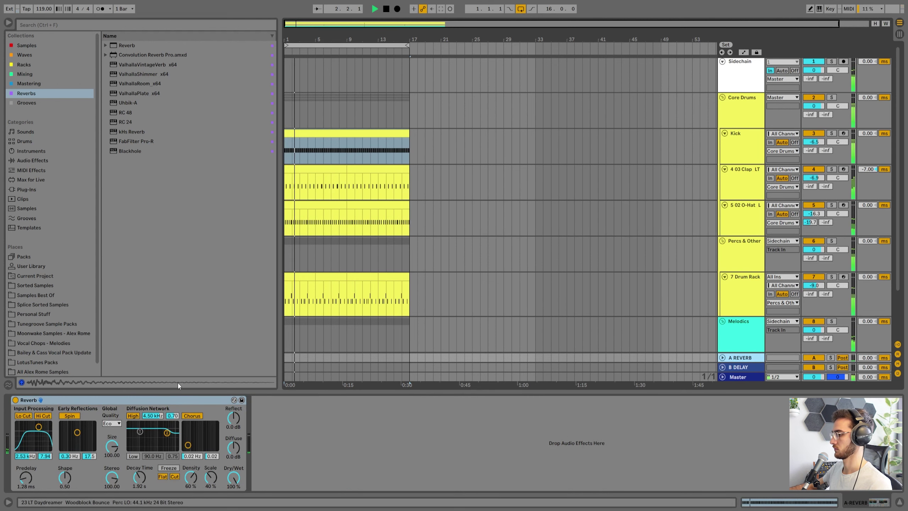
{"action": "left_click_drag", "start_coordinate": [139, 476], "coordinate": [139, 480]}
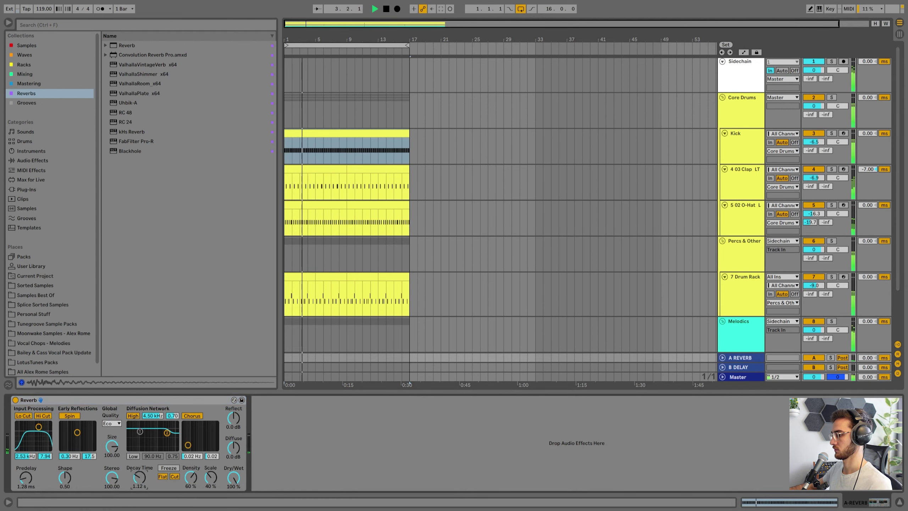
{"action": "key", "text": "space"}
Examine the A REVERB and B DELAY return tracks and the O-Hat track's sends to them
{"action": "left_click", "coordinate": [899, 355]}
{"action": "left_click", "coordinate": [900, 355]}
{"action": "left_click", "coordinate": [899, 355]}
{"action": "left_click", "coordinate": [899, 354]}
{"action": "left_click", "coordinate": [899, 354]}
{"action": "left_click", "coordinate": [899, 355]}
{"action": "left_click", "coordinate": [740, 358]}
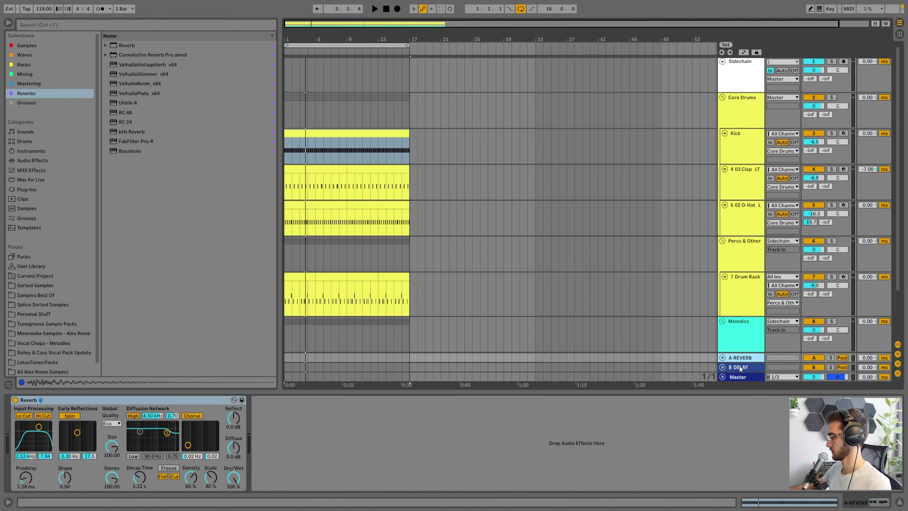
{"action": "left_click", "coordinate": [739, 368]}
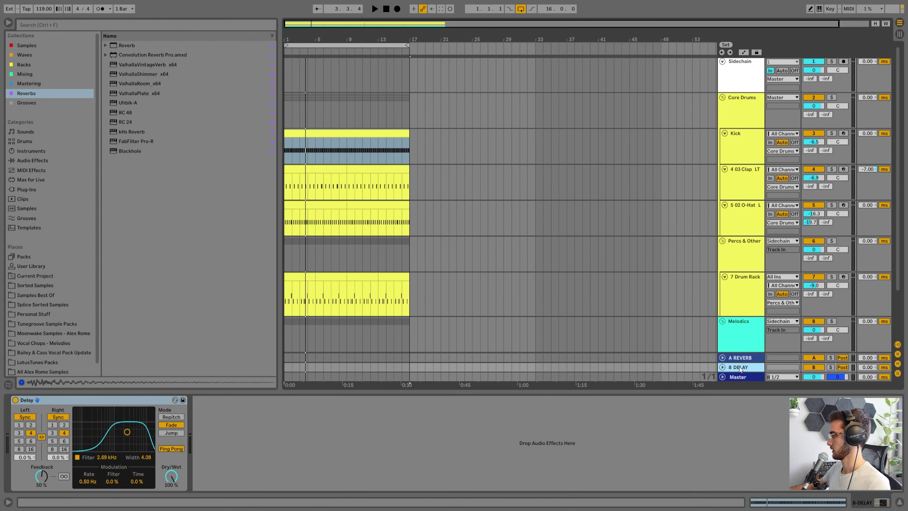
{"action": "left_click", "coordinate": [746, 209]}
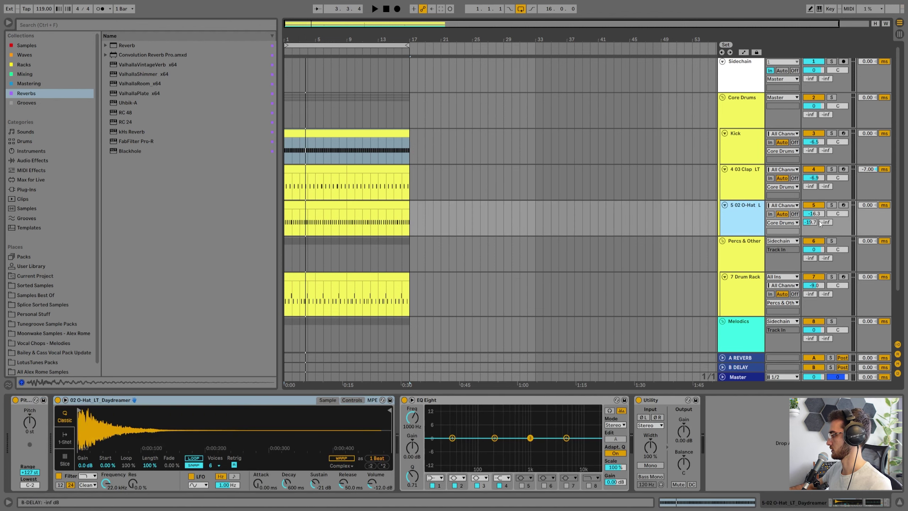
{"action": "left_click", "coordinate": [746, 359]}
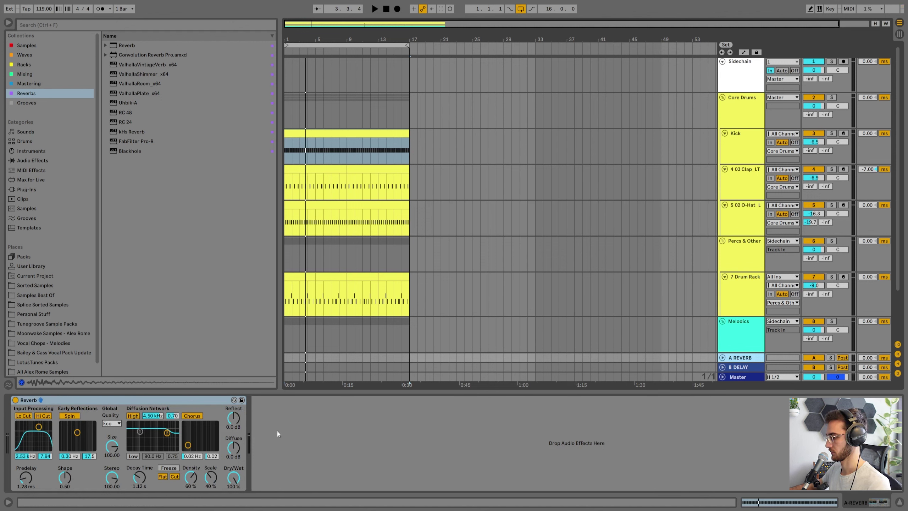
Insert an extra return track after A REVERB and delete it again
{"action": "left_click", "coordinate": [736, 358]}
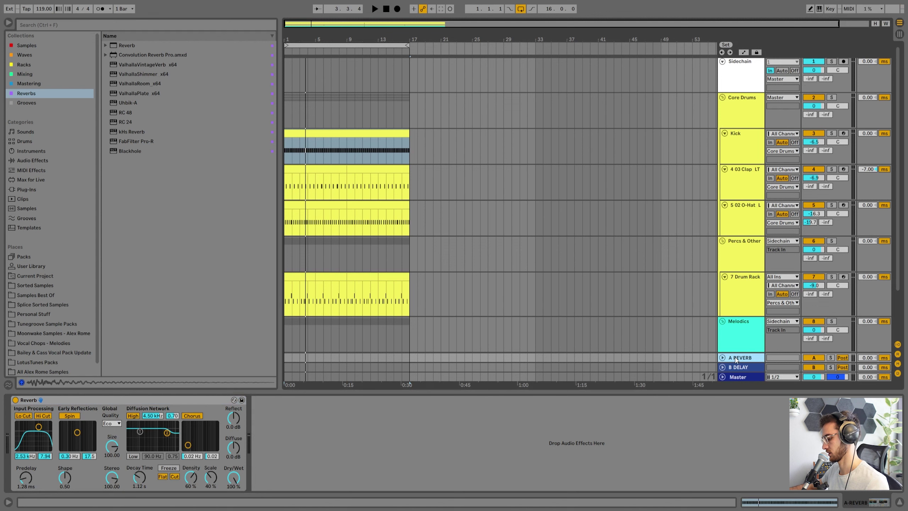
{"action": "key", "text": "ctrl+alt+t"}
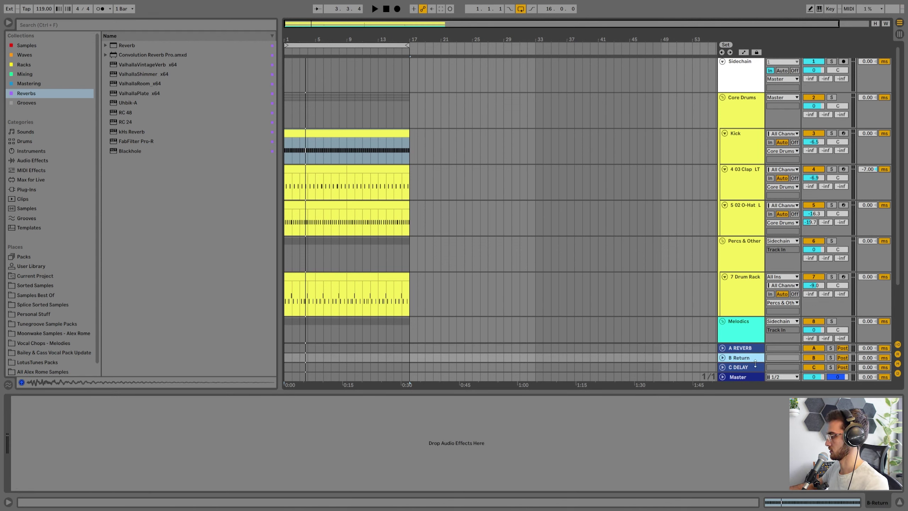
{"action": "left_click", "coordinate": [738, 360]}
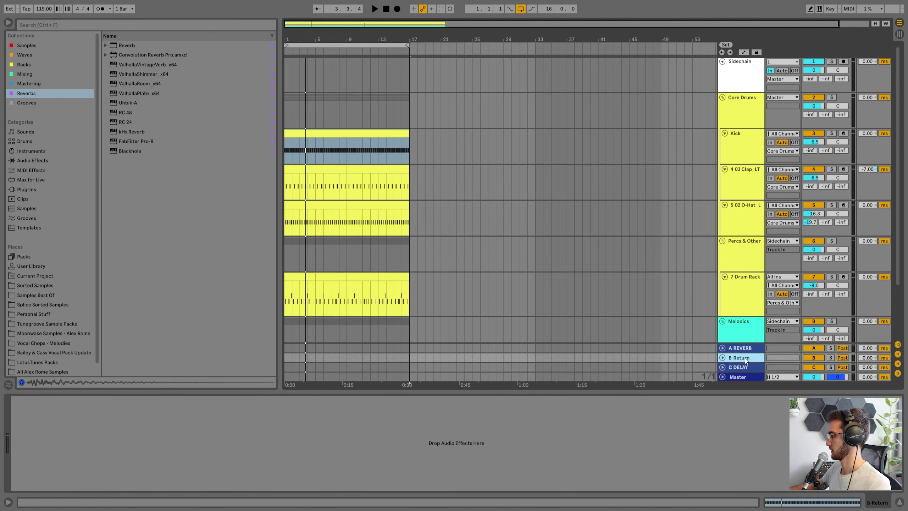
{"action": "key", "text": "Delete"}
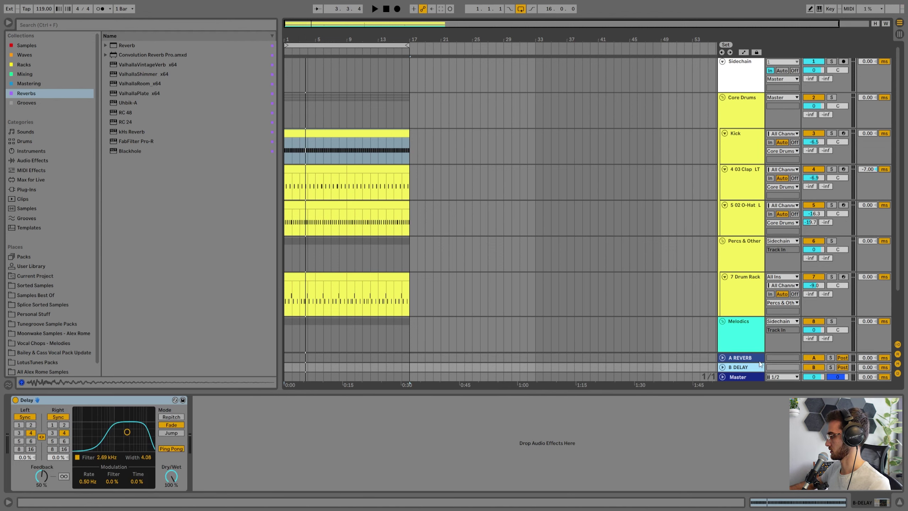
Hide the return tracks and set the chords track volume to -9.9 dB during playback
{"action": "left_click", "coordinate": [897, 354]}
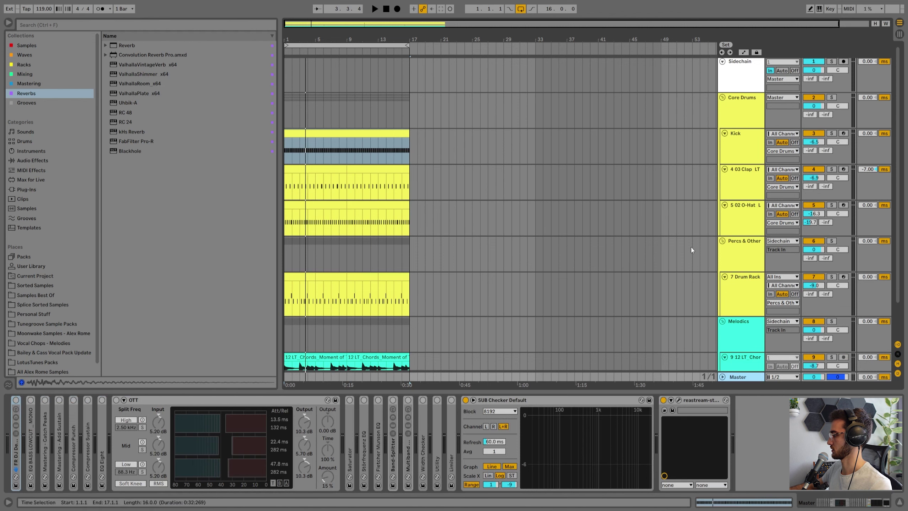
{"action": "key", "text": "space"}
{"action": "left_click", "coordinate": [746, 224]}
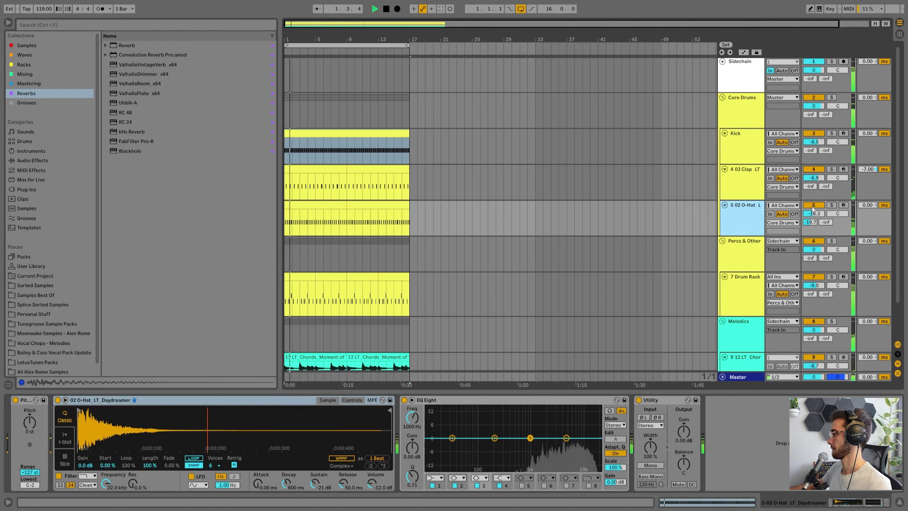
{"action": "left_click", "coordinate": [313, 211]}
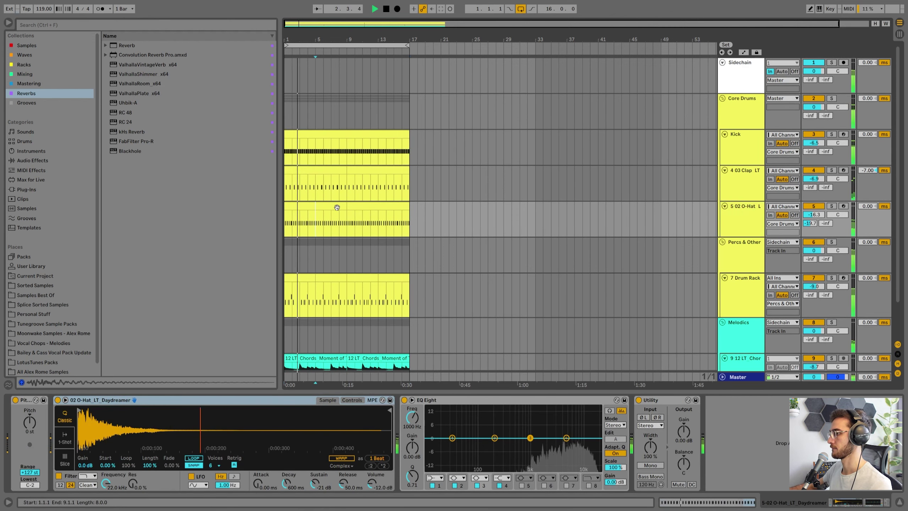
{"action": "scroll", "coordinate": [333, 204], "scroll_direction": "down", "scroll_amount": 3}
{"action": "left_click", "coordinate": [331, 316]}
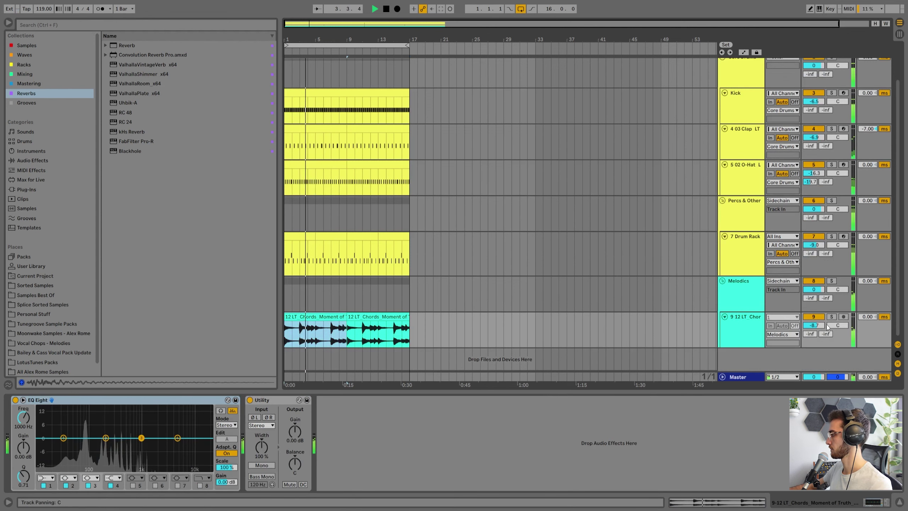
{"action": "left_click_drag", "start_coordinate": [818, 323], "coordinate": [817, 326]}
Mute the chords track, fit all track heights to the arrangement view and play the drums and percussion
{"action": "left_click", "coordinate": [740, 237]}
{"action": "left_click", "coordinate": [744, 214]}
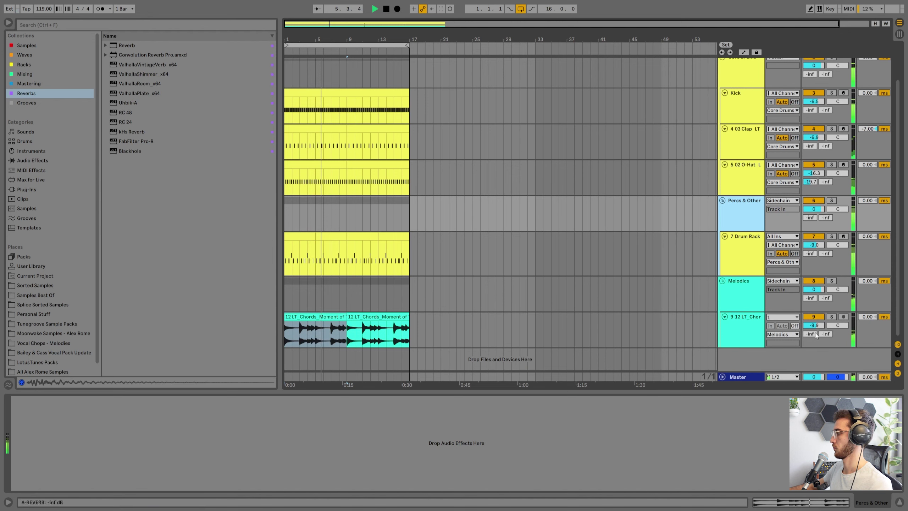
{"action": "left_click", "coordinate": [739, 328]}
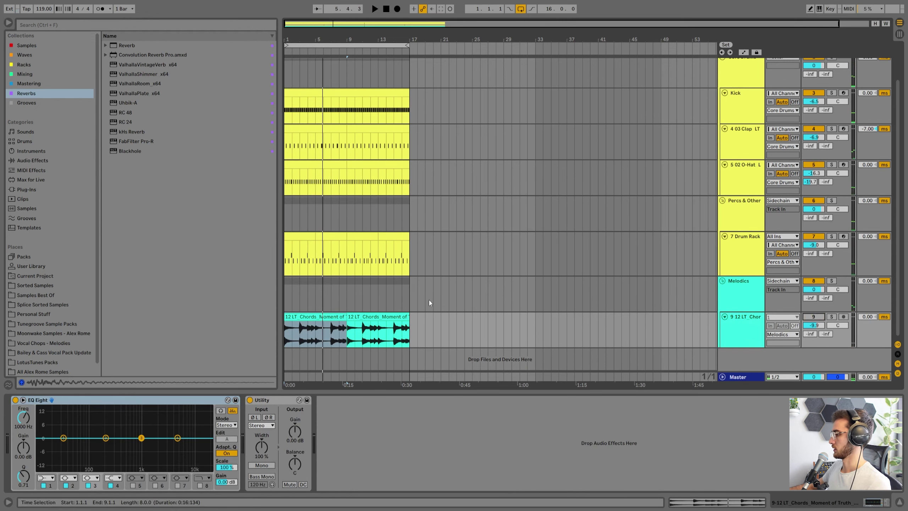
{"action": "left_click", "coordinate": [304, 314]}
{"action": "key", "text": "h"}
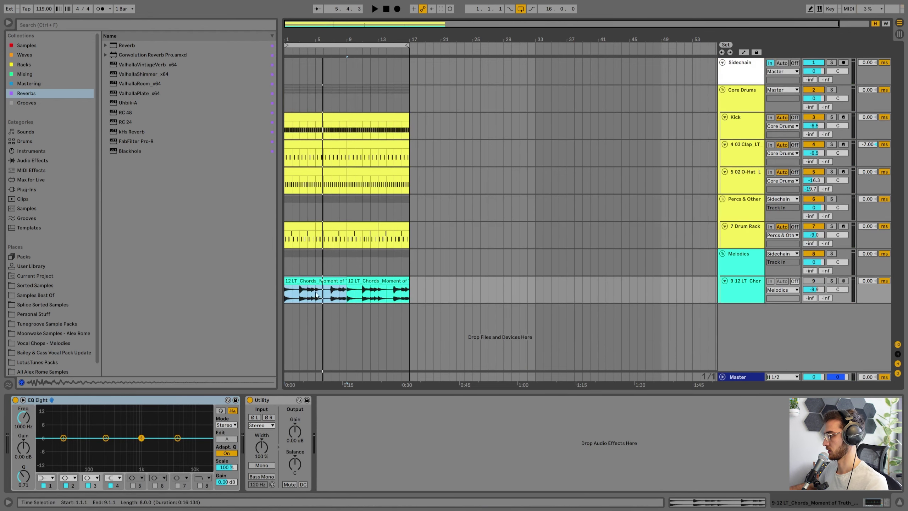
{"action": "key", "text": "space"}
{"action": "left_click", "coordinate": [746, 230]}
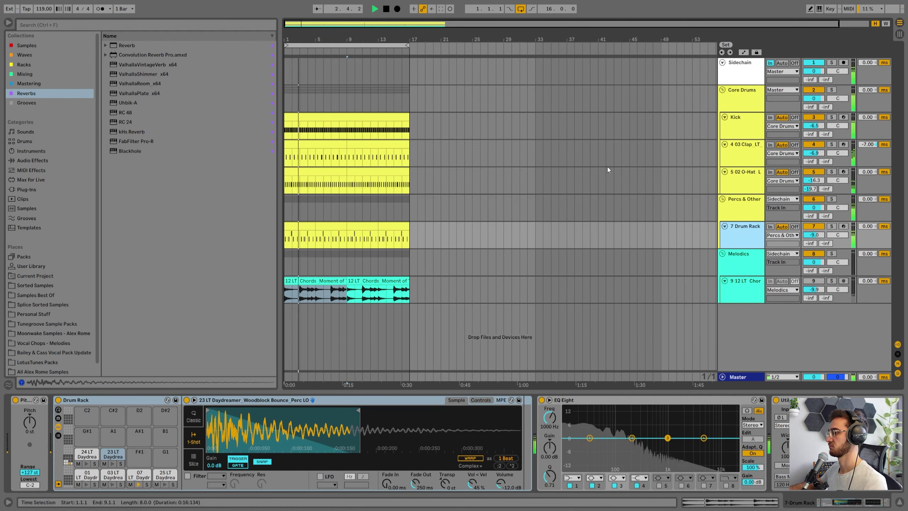
Search the Mixing collection for "bus" and add Drum Buss to the Core Drums group
{"action": "left_click", "coordinate": [729, 101]}
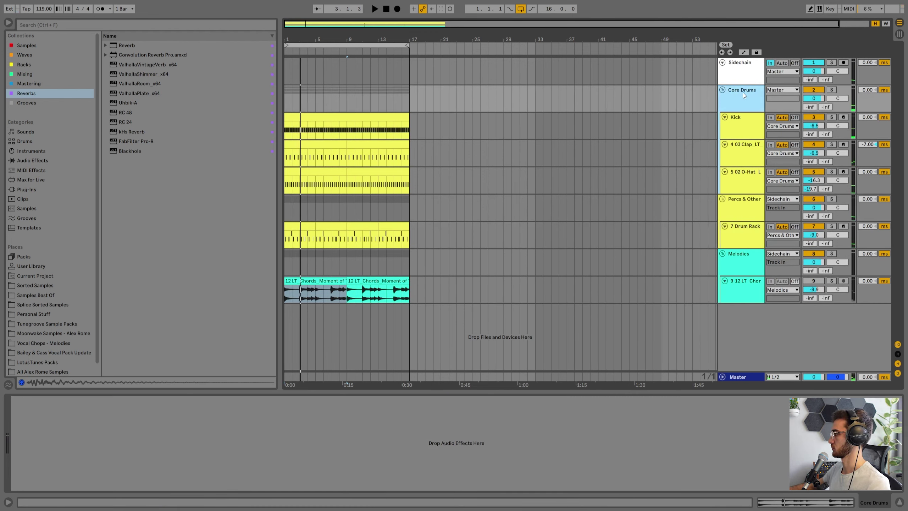
{"action": "left_click", "coordinate": [32, 74]}
{"action": "left_click", "coordinate": [47, 25]}
{"action": "type", "text": "bus"}
{"action": "double_click", "coordinate": [142, 54]}
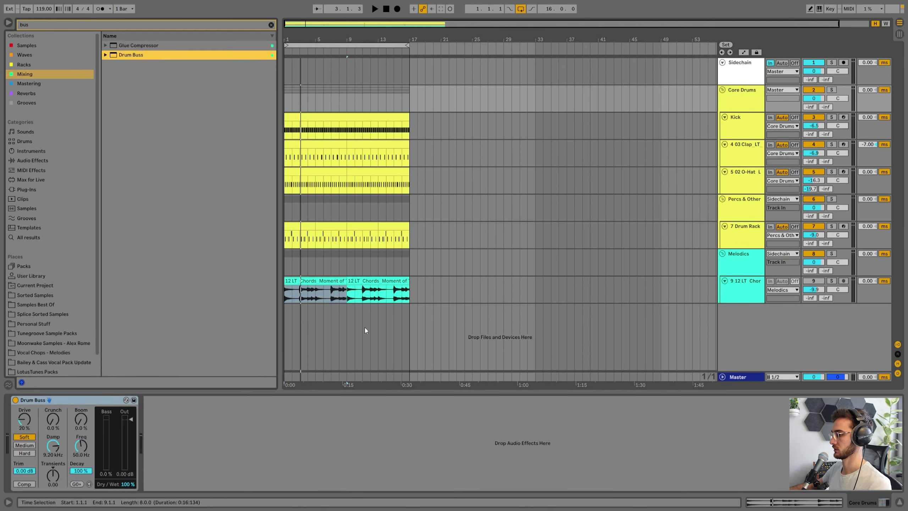
Set the Drum Buss Drive to 15% and play the drums and percussion
{"action": "left_click_drag", "start_coordinate": [26, 424], "coordinate": [26, 428]}
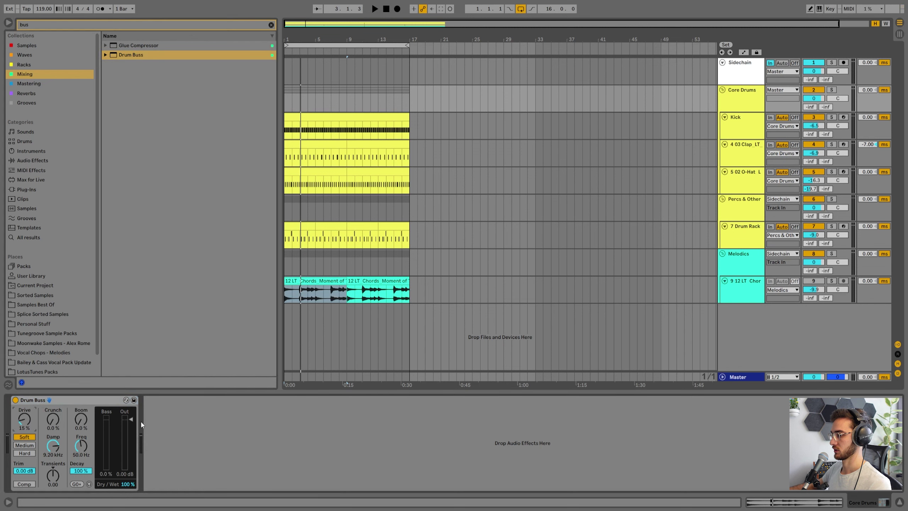
{"action": "key", "text": "space"}
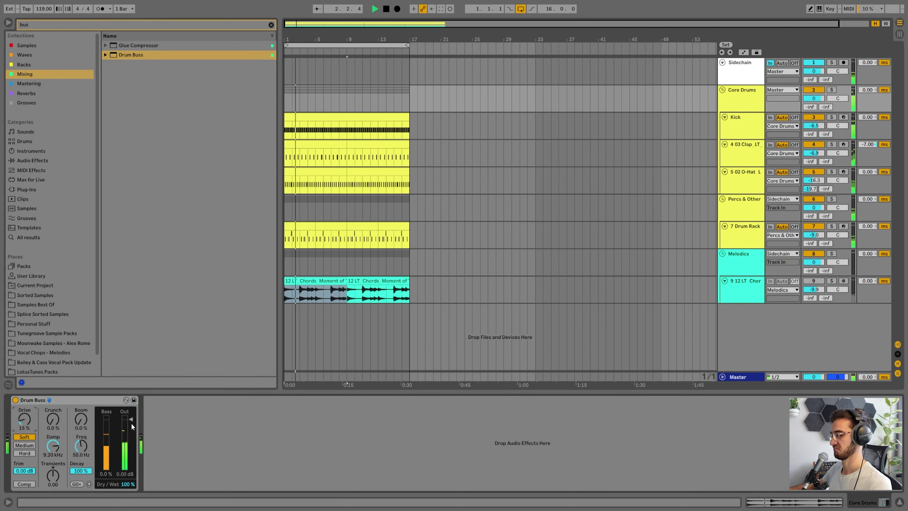
{"action": "key", "text": "space"}
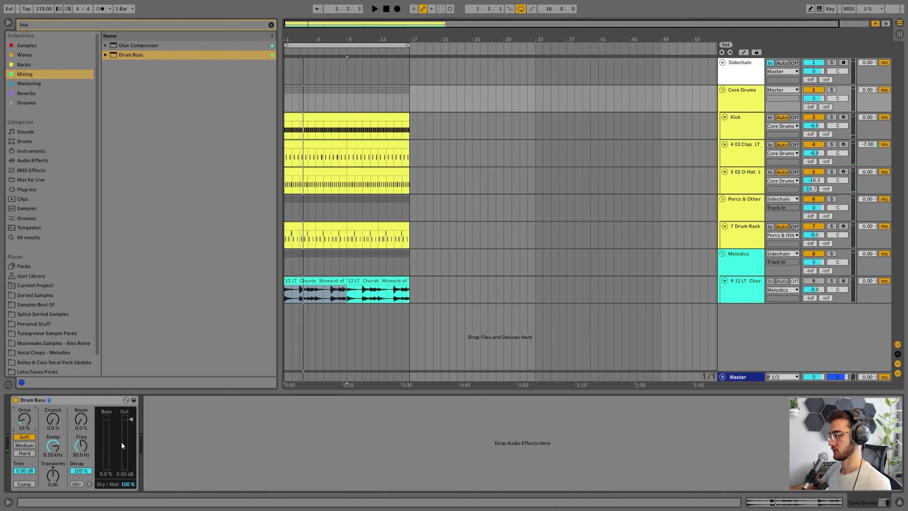
{"action": "key", "text": "space"}
{"action": "key", "text": "space"}
Try a Drum Buss Boom amount of 7.1% and set Dry/Wet to 48% during playback
{"action": "left_click_drag", "start_coordinate": [81, 419], "coordinate": [81, 427]}
{"action": "key", "text": "space"}
{"action": "key", "text": "space"}
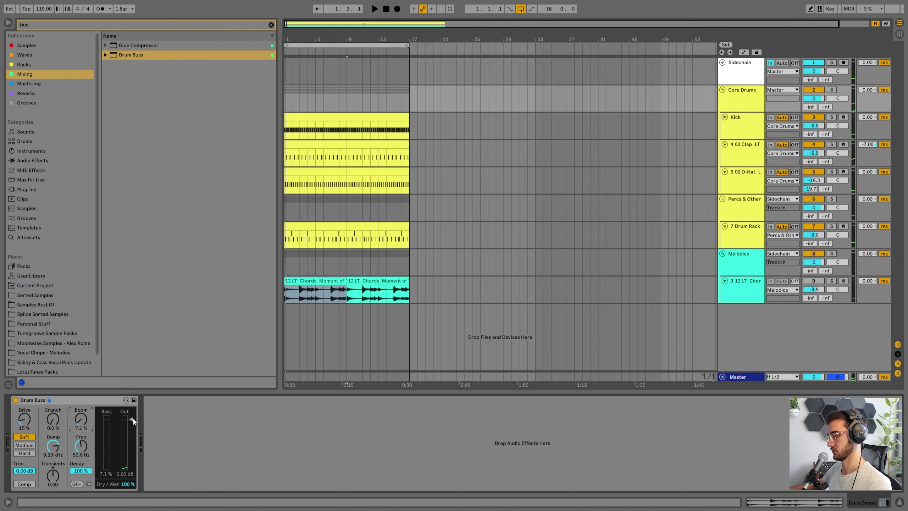
{"action": "key", "text": "space"}
{"action": "left_click_drag", "start_coordinate": [126, 485], "coordinate": [125, 504]}
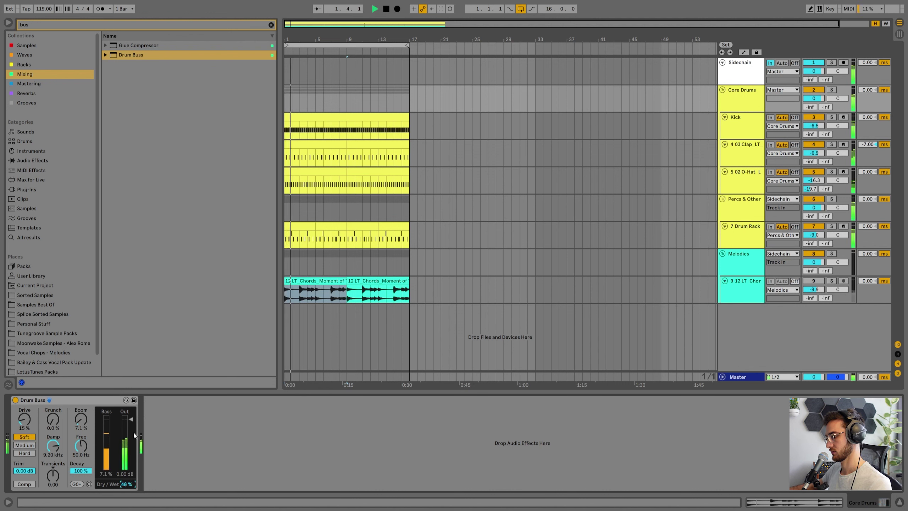
Reset the Drum Buss Boom to 0% and lower its output to -4.41 dB while playing the drums
{"action": "key", "text": "space"}
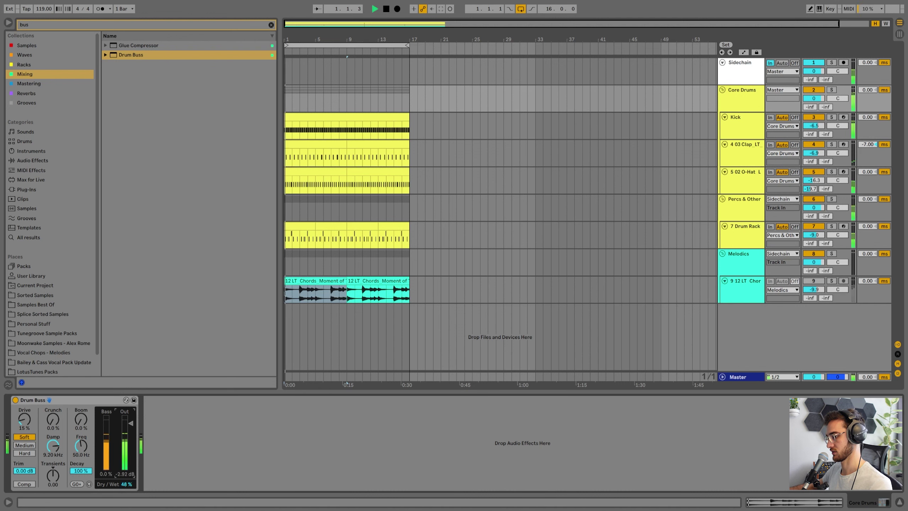
{"action": "left_click_drag", "start_coordinate": [130, 420], "coordinate": [130, 428]}
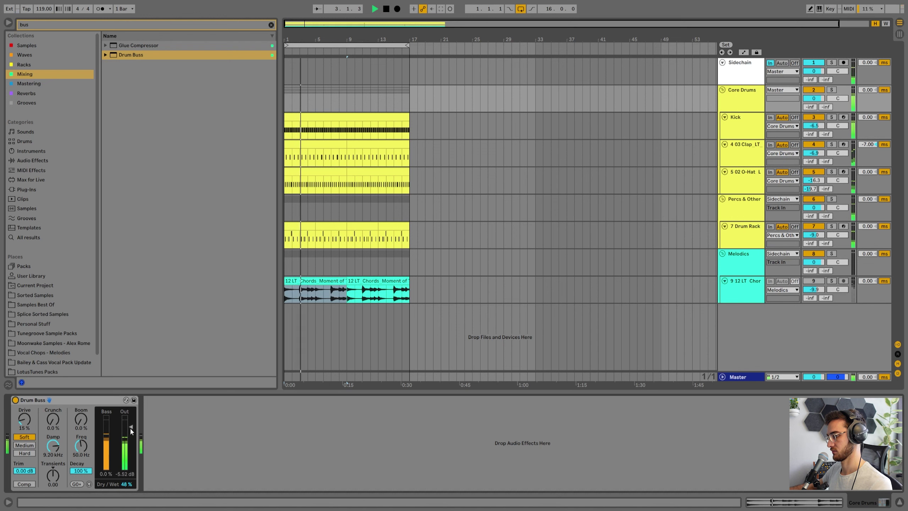
{"action": "key", "text": "space"}
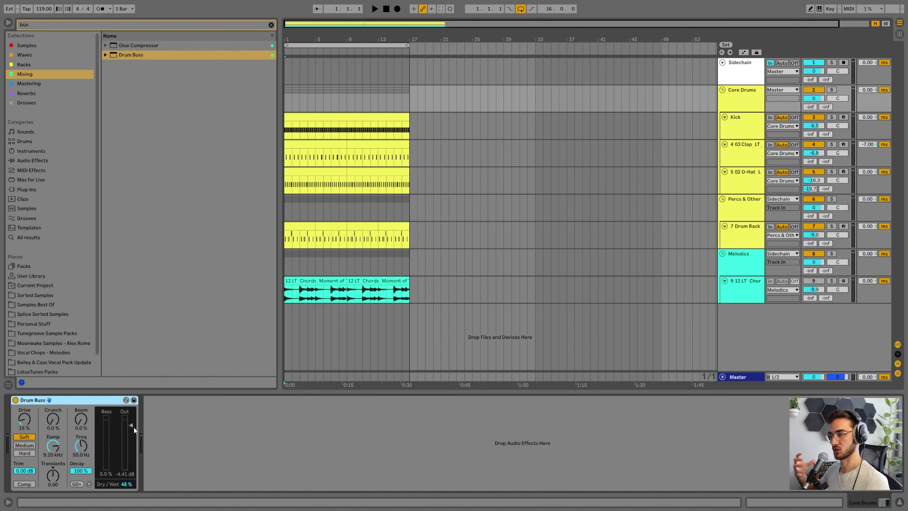
{"action": "key", "text": "space"}
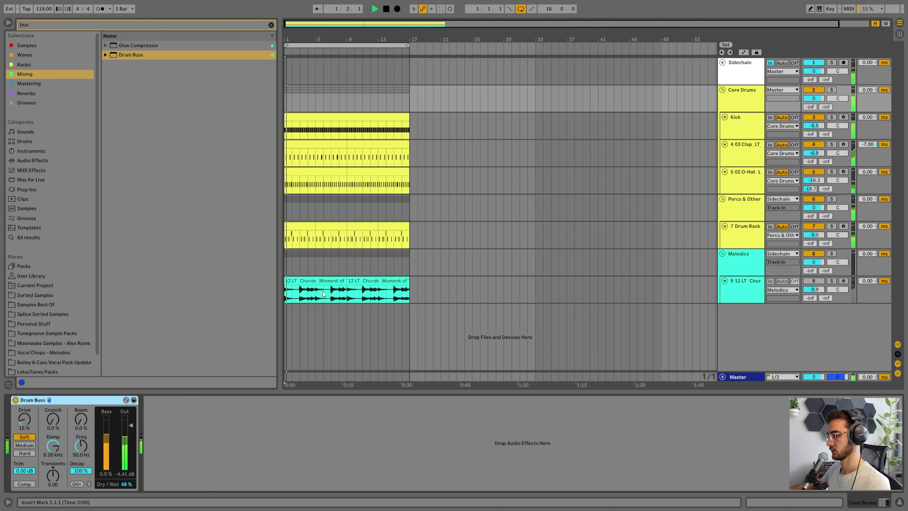
Insert a MIDI track after the woodblock Drum Rack track and set its volume to -4.4 dB
{"action": "left_click", "coordinate": [743, 161]}
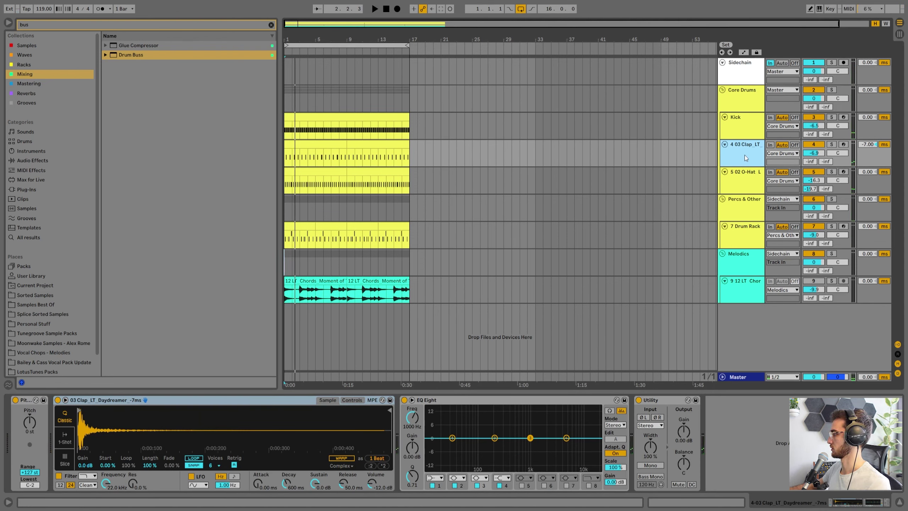
{"action": "left_click", "coordinate": [744, 235]}
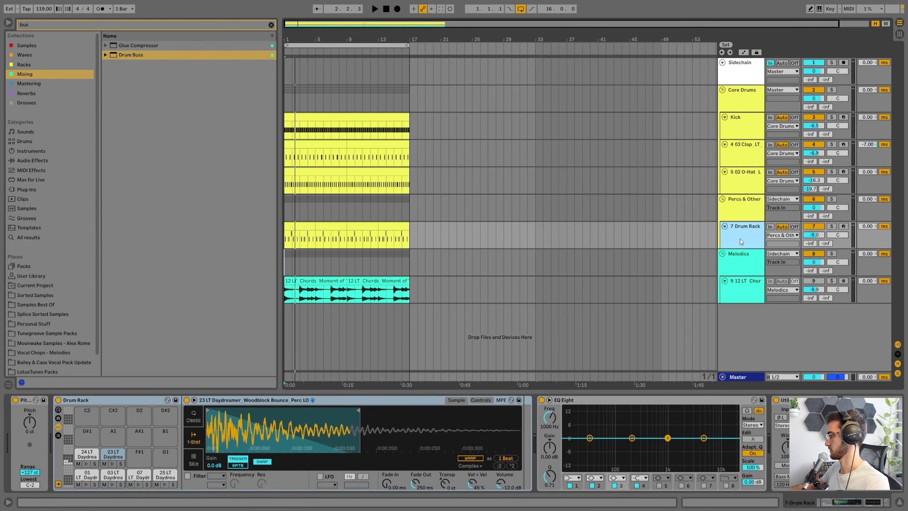
{"action": "key", "text": "ctrl+shift+t"}
{"action": "left_click_drag", "start_coordinate": [810, 262], "coordinate": [810, 272]}
Clear the browser search and open the Shakers folder of Drums One-Shots in LotusTunes Packs
{"action": "left_click", "coordinate": [270, 25]}
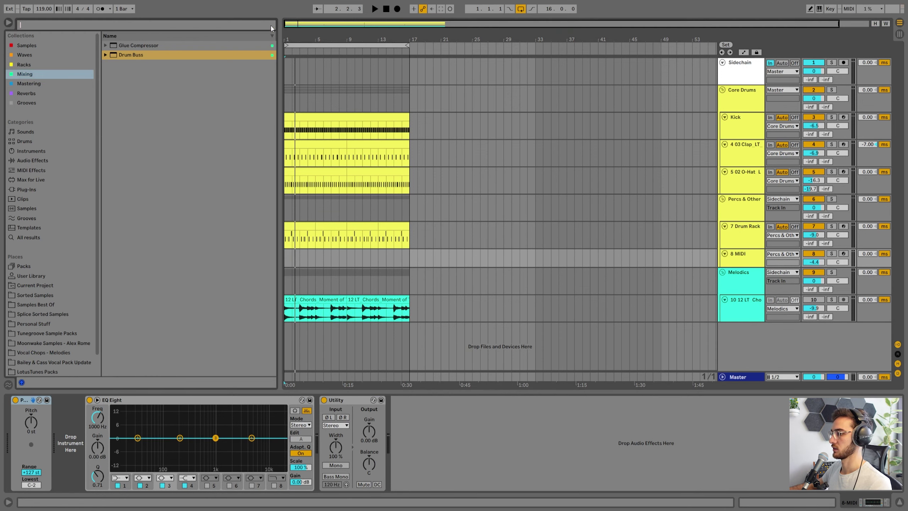
{"action": "scroll", "coordinate": [48, 300], "scroll_direction": "down", "scroll_amount": 1}
{"action": "left_click", "coordinate": [36, 352]}
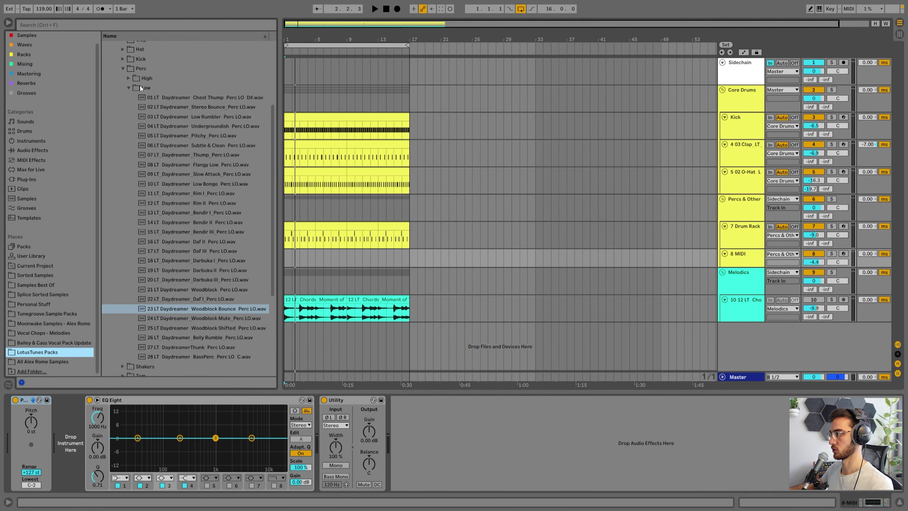
{"action": "left_click", "coordinate": [128, 88]}
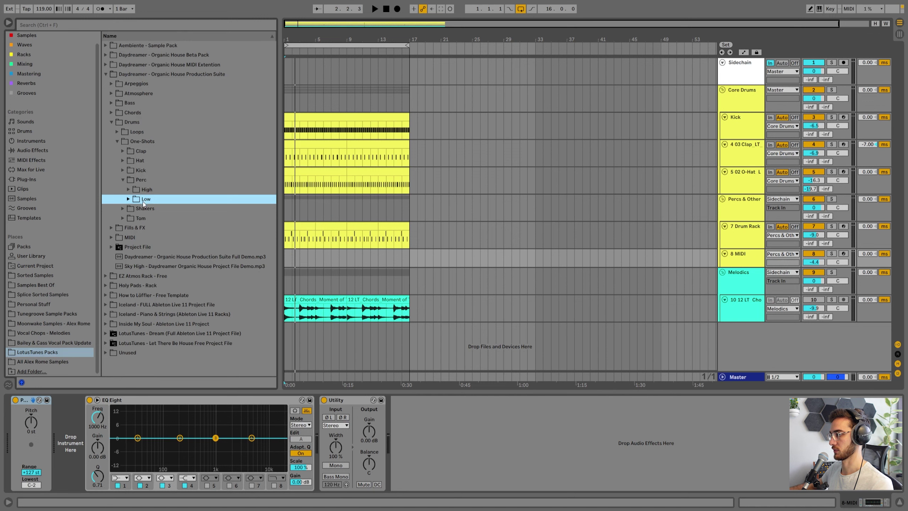
{"action": "left_click", "coordinate": [123, 161]}
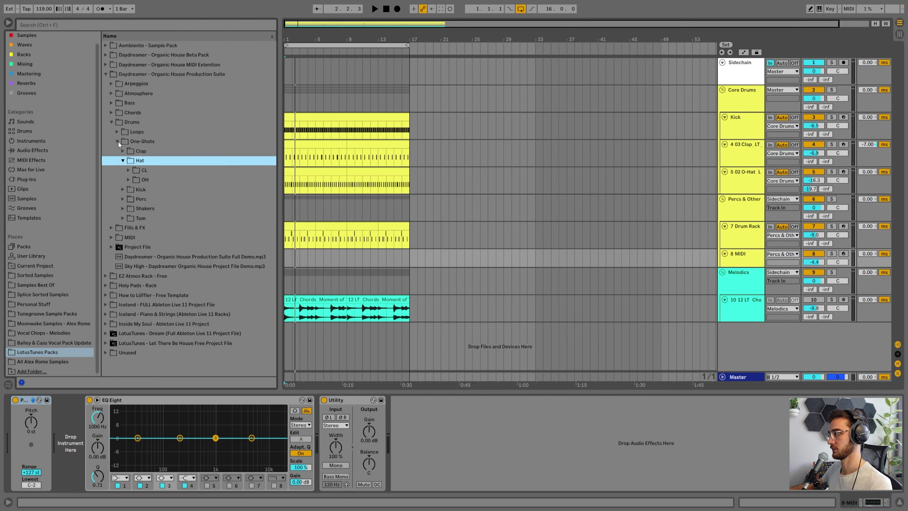
{"action": "left_click", "coordinate": [122, 161]}
{"action": "left_click", "coordinate": [123, 188]}
Audition the Daydreamer shaker one-shots up to 12 Shaker
{"action": "left_click", "coordinate": [154, 200]}
{"action": "scroll", "coordinate": [162, 206], "scroll_direction": "down", "scroll_amount": 1}
{"action": "left_click", "coordinate": [162, 207]}
{"action": "left_click", "coordinate": [175, 217]}
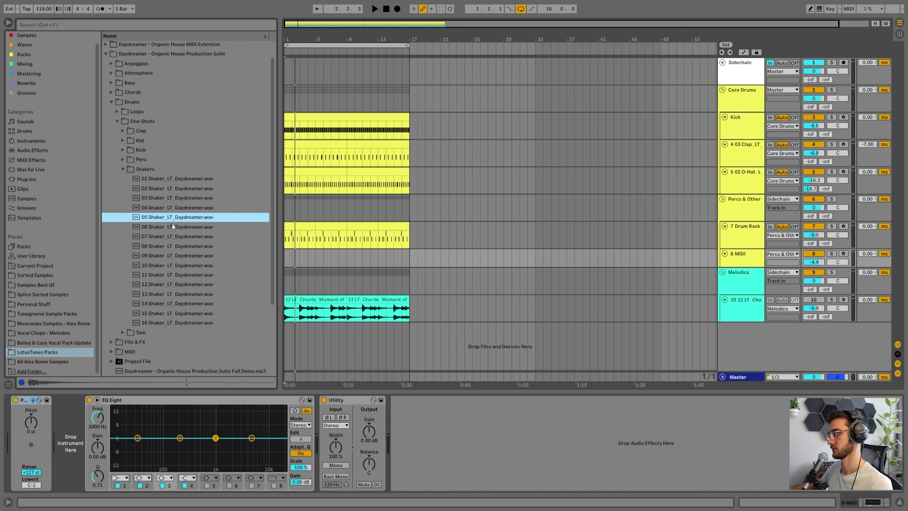
{"action": "left_click", "coordinate": [172, 227]}
{"action": "left_click", "coordinate": [171, 237]}
{"action": "left_click", "coordinate": [172, 246]}
{"action": "left_click", "coordinate": [171, 256]}
{"action": "left_click", "coordinate": [170, 265]}
{"action": "left_click", "coordinate": [165, 275]}
{"action": "left_click", "coordinate": [160, 284]}
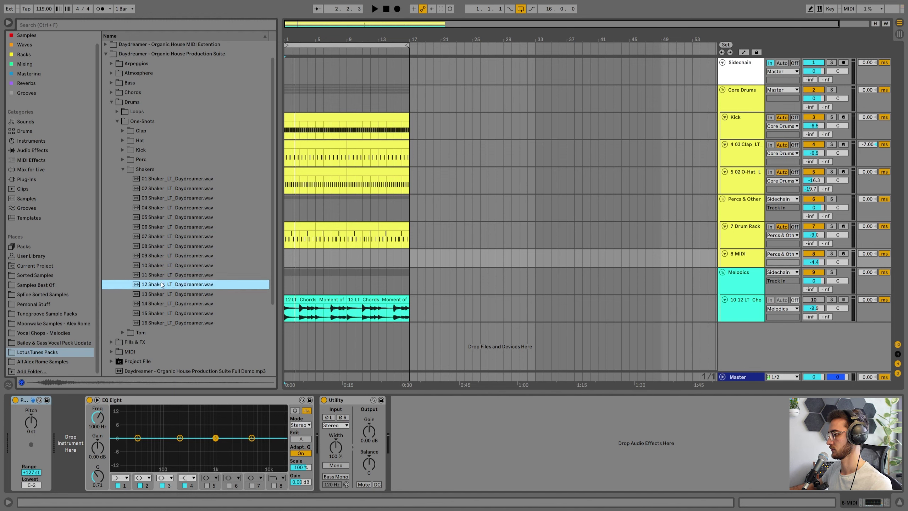
Load an empty Drum Rack onto the new MIDI track in the Percs & Other group
{"action": "left_click", "coordinate": [736, 257]}
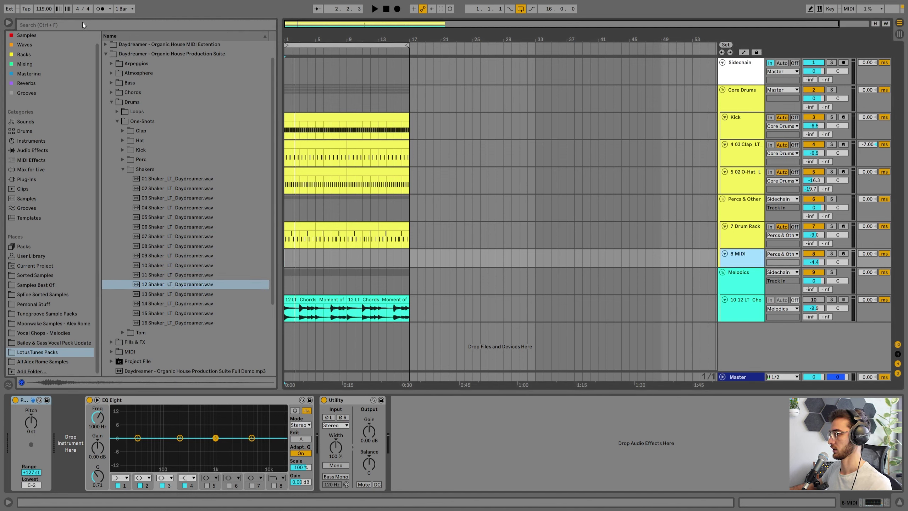
{"action": "left_click", "coordinate": [29, 132]}
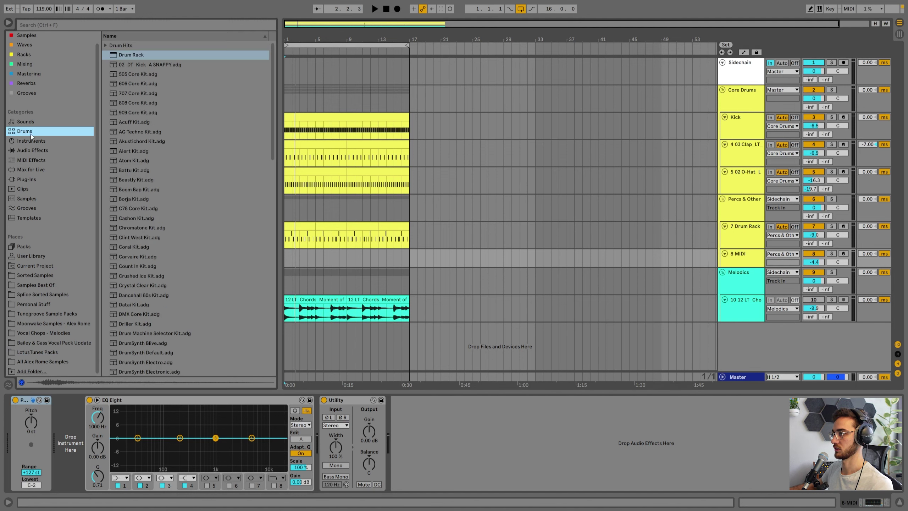
{"action": "left_click_drag", "start_coordinate": [125, 56], "coordinate": [743, 283]}
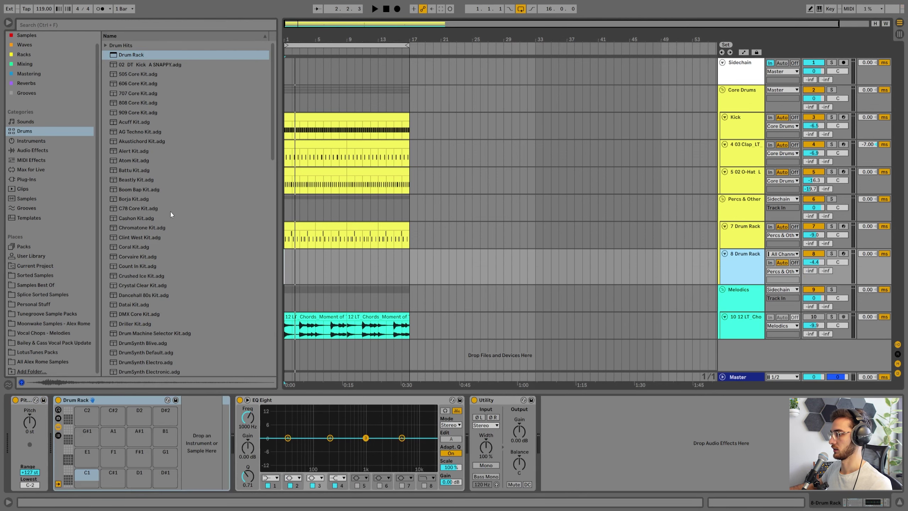
Load shaker samples 02 through 15 from LotusTunes Packs onto the empty Drum Rack's pads, starting at C1
{"action": "left_click", "coordinate": [36, 350]}
{"action": "left_click", "coordinate": [168, 246]}
{"action": "left_click", "coordinate": [175, 188]}
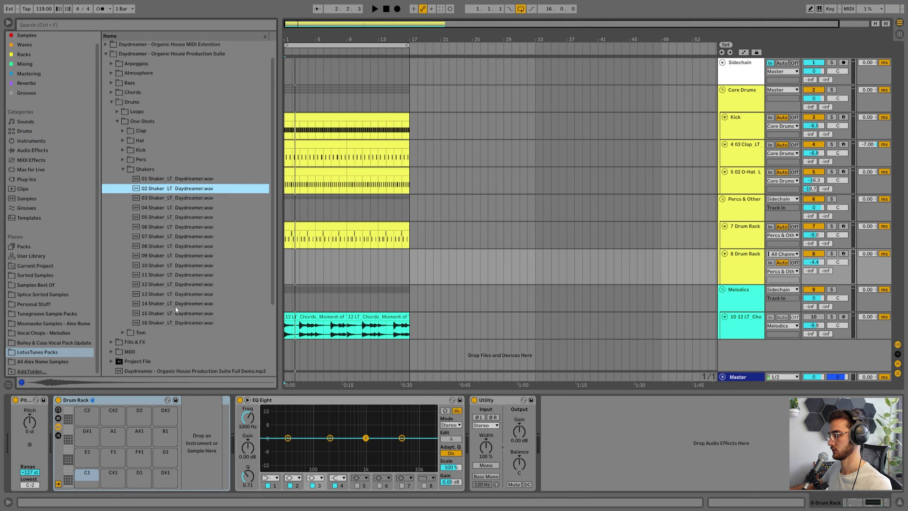
{"action": "left_click", "coordinate": [183, 312], "text": "shift"}
{"action": "left_click_drag", "start_coordinate": [183, 312], "coordinate": [87, 477]}
Create a five-bar MIDI clip from bar 1 on the shaker Drum Rack track
{"action": "left_click_drag", "start_coordinate": [325, 261], "coordinate": [278, 259]}
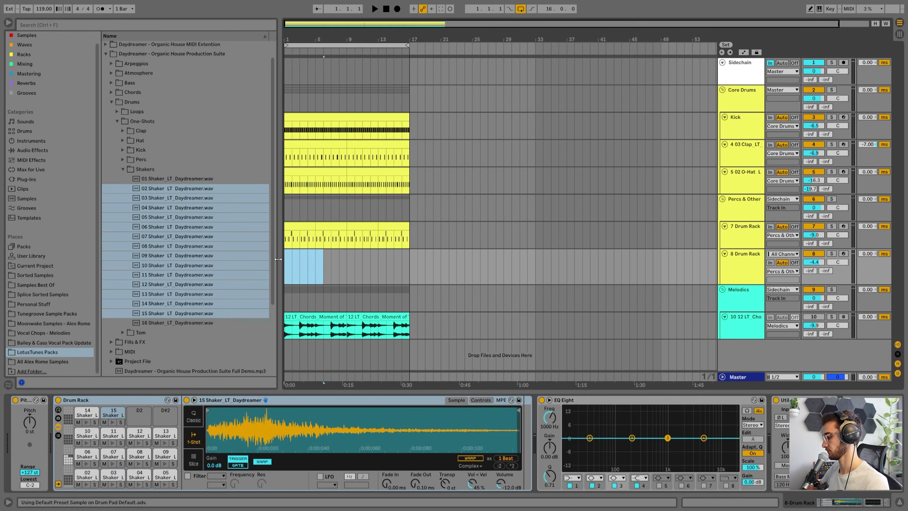
{"action": "key", "text": "ctrl+shift+m"}
{"action": "right_click", "coordinate": [263, 317]}
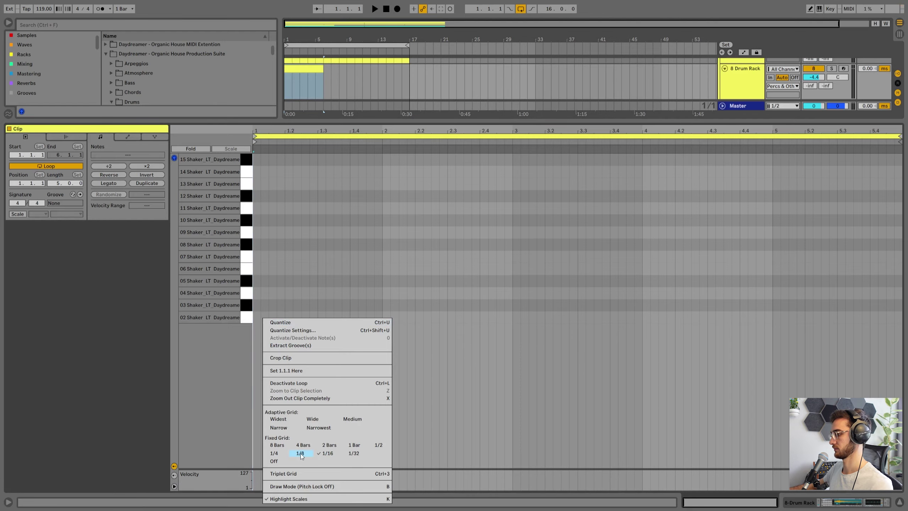
{"action": "left_click", "coordinate": [283, 290]}
{"action": "key", "text": "shift+Tab"}
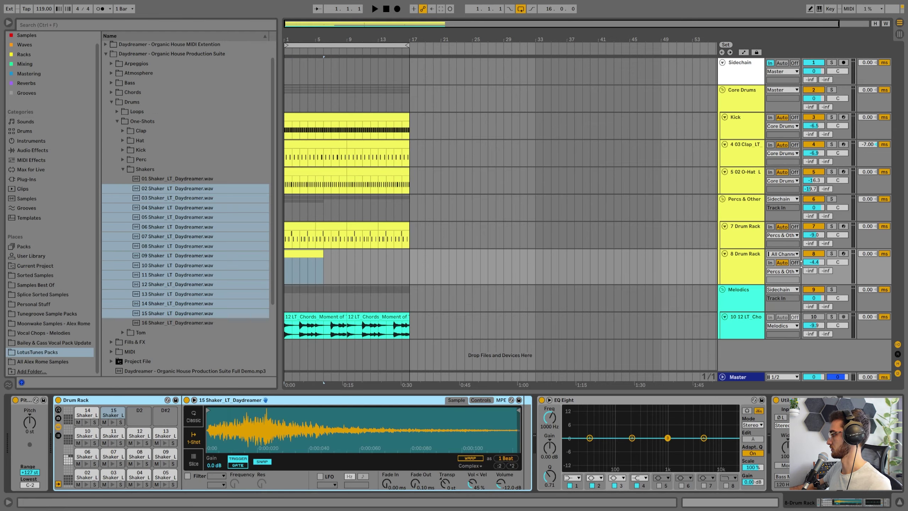
Set the shaker track volume to -7.8 dB and open its MIDI clip for note editing
{"action": "left_click", "coordinate": [813, 262]}
{"action": "left_click", "coordinate": [726, 271]}
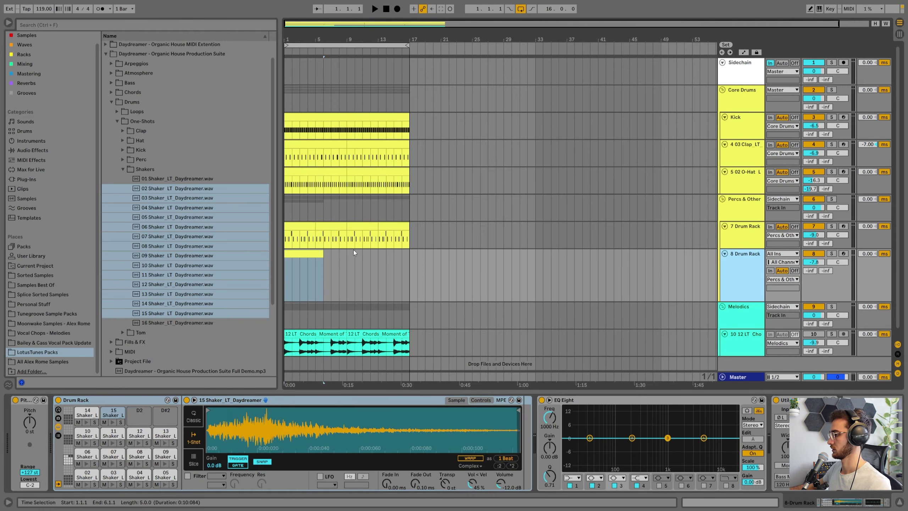
{"action": "scroll", "coordinate": [322, 248], "scroll_direction": "down", "scroll_amount": 1}
{"action": "double_click", "coordinate": [309, 245]}
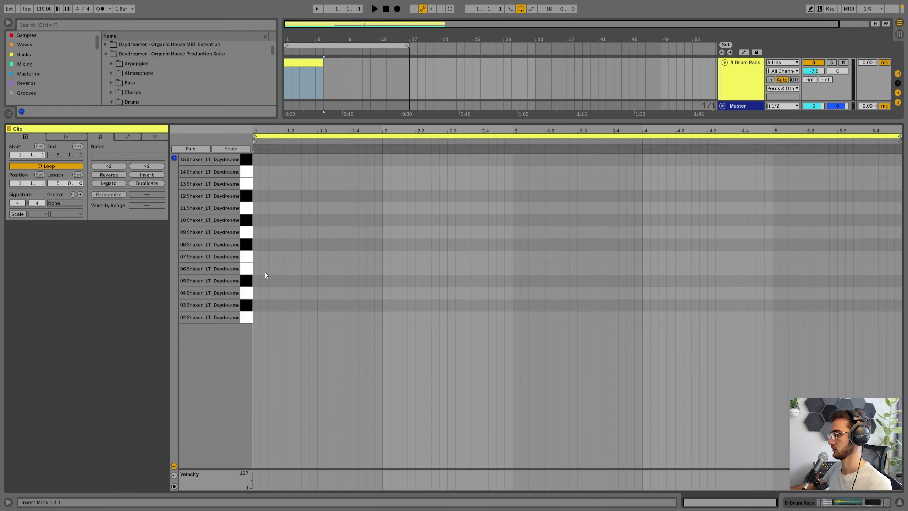
Place 02 Shaker notes on the offbeats at 1.1.3 and 1.2.3 and play them back
{"action": "double_click", "coordinate": [263, 317]}
{"action": "double_click", "coordinate": [287, 316]}
{"action": "key", "text": "space"}
{"action": "key", "text": "space"}
{"action": "mouse_move", "coordinate": [302, 320]}
{"action": "left_mouse_down"}
{"action": "mouse_move", "coordinate": [252, 324]}
{"action": "mouse_move", "coordinate": [311, 318]}
{"action": "left_mouse_up"}
{"action": "left_click", "coordinate": [316, 308]}
{"action": "key", "text": "space"}
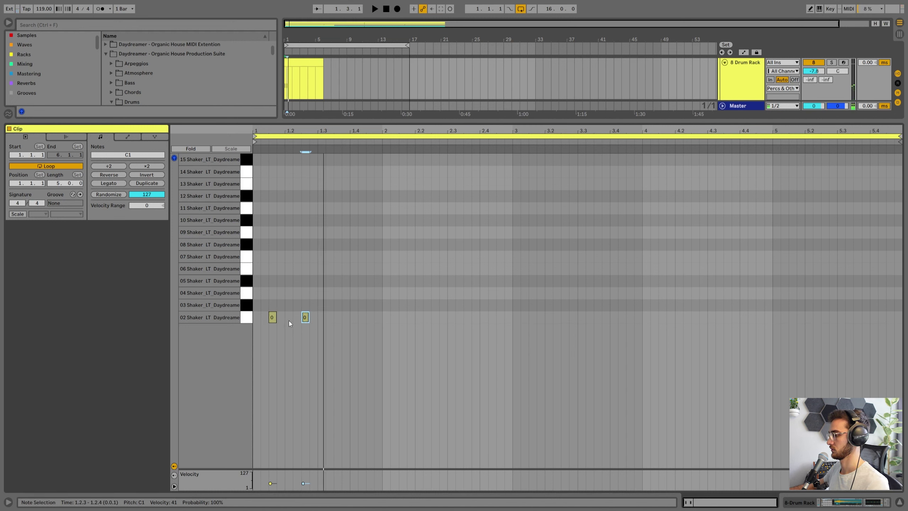
{"action": "key", "text": "space"}
Duplicate the two 02 Shaker offbeat notes repeatedly to fill the five-bar clip
{"action": "key", "text": "ctrl+a"}
{"action": "key", "text": "ctrl+d"}
{"action": "key", "text": "ctrl+d"}
{"action": "key", "text": "ctrl+d"}
{"action": "key", "text": "ctrl+d"}
{"action": "key", "text": "ctrl+d"}
{"action": "key", "text": "ctrl+d"}
{"action": "key", "text": "ctrl+d"}
{"action": "key", "text": "ctrl+d"}
{"action": "key", "text": "ctrl+d"}
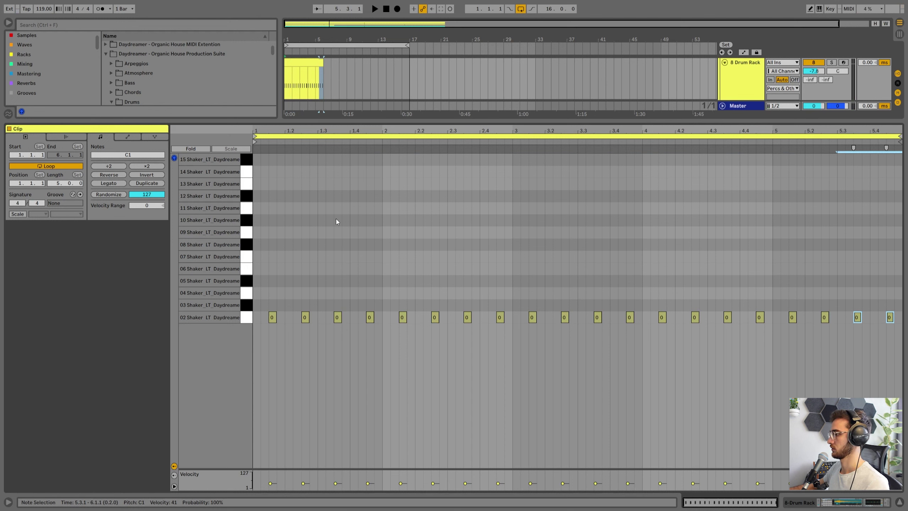
Add a 03 Shaker note at 1.1.1, 05 Shaker notes at 1.1.2 and 1.2.1, and a 06 Shaker note at 1.2.2
{"action": "double_click", "coordinate": [261, 305]}
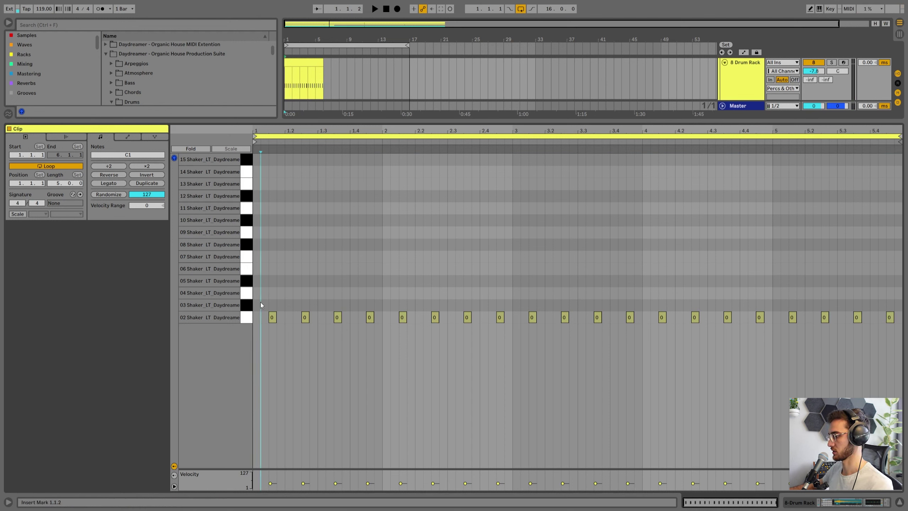
{"action": "double_click", "coordinate": [263, 282]}
{"action": "key", "text": "space"}
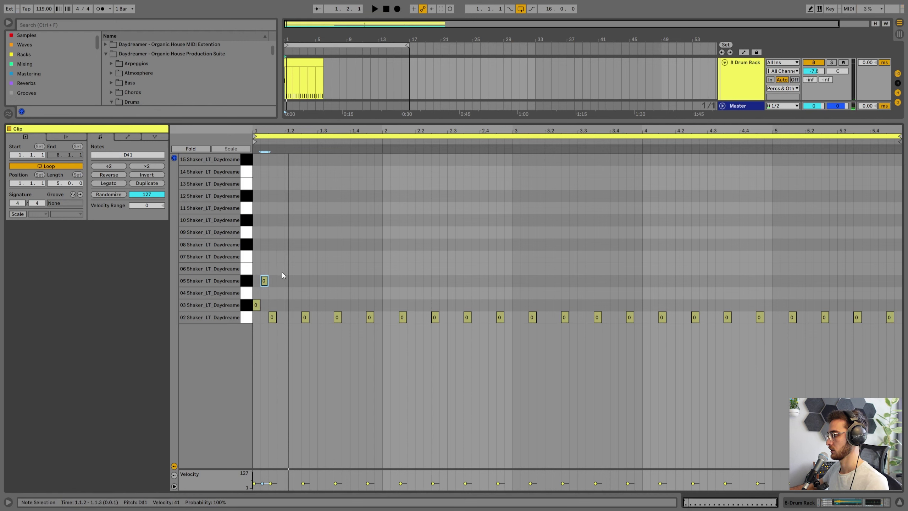
{"action": "double_click", "coordinate": [287, 281]}
{"action": "double_click", "coordinate": [297, 269]}
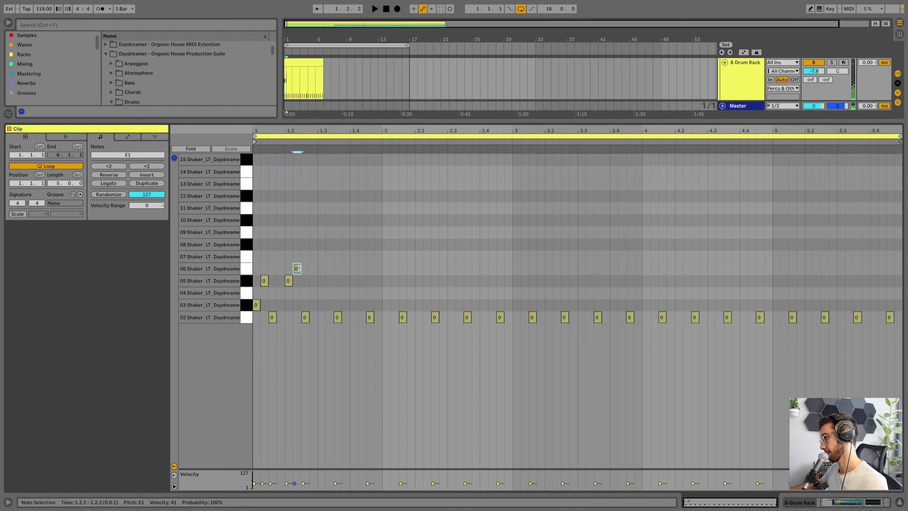
Move the 06 Shaker note to the 11 Shaker row, align it to 1.2.2 and play the pattern
{"action": "left_click_drag", "start_coordinate": [297, 270], "coordinate": [299, 209]}
{"action": "key", "text": "space"}
{"action": "key", "text": "space"}
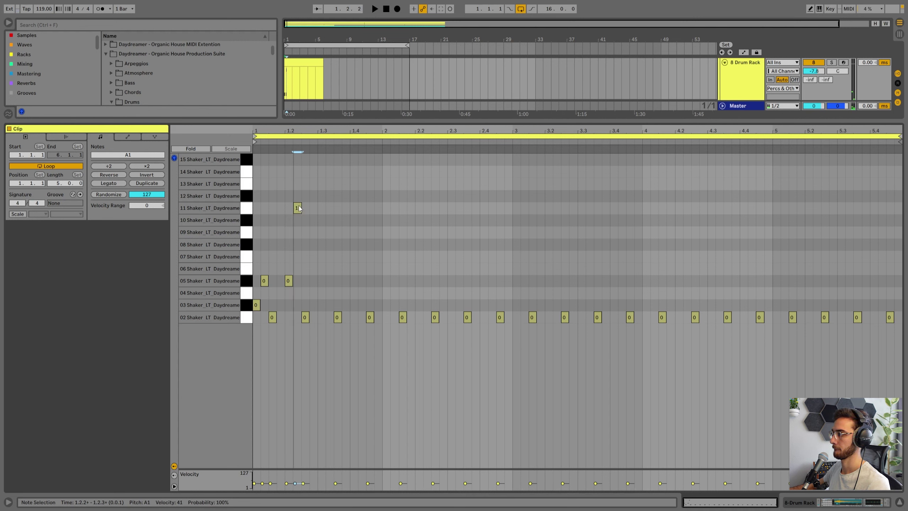
{"action": "right_click", "coordinate": [321, 207]}
{"action": "left_click", "coordinate": [325, 194]}
{"action": "left_click_drag", "start_coordinate": [299, 209], "coordinate": [297, 209]}
{"action": "key", "text": "space"}
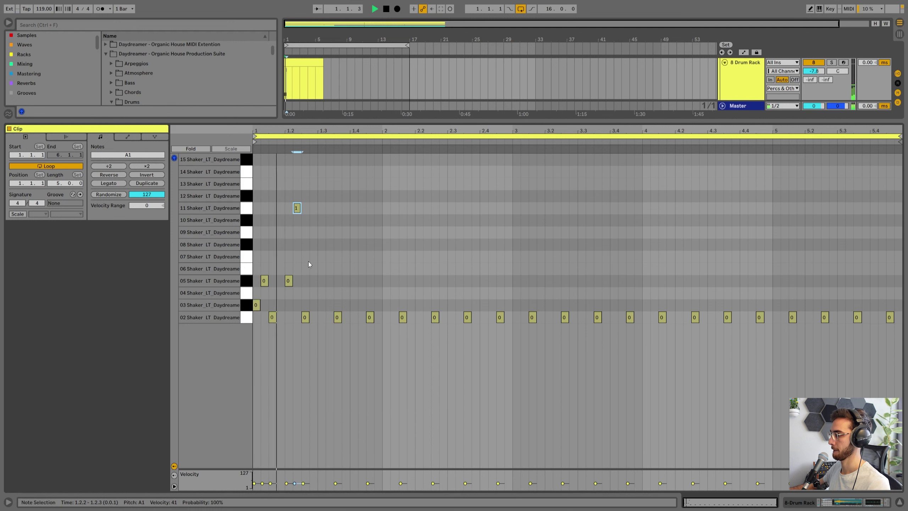
{"action": "key", "text": "space"}
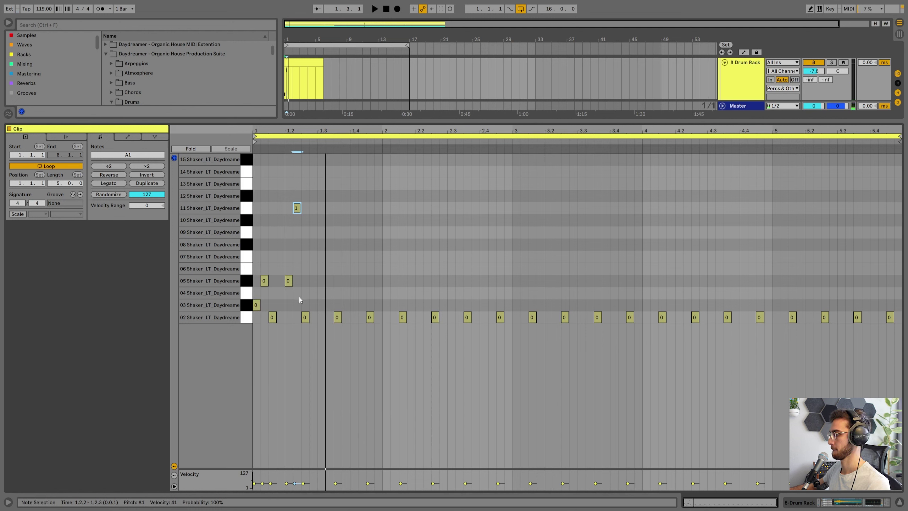
Duplicate the 05 and 11 Shaker notes into beats 3 and 4 of the first bar and play the pattern
{"action": "left_click_drag", "start_coordinate": [318, 291], "coordinate": [220, 147]}
{"action": "key", "text": "ctrl+d"}
{"action": "key", "text": "space"}
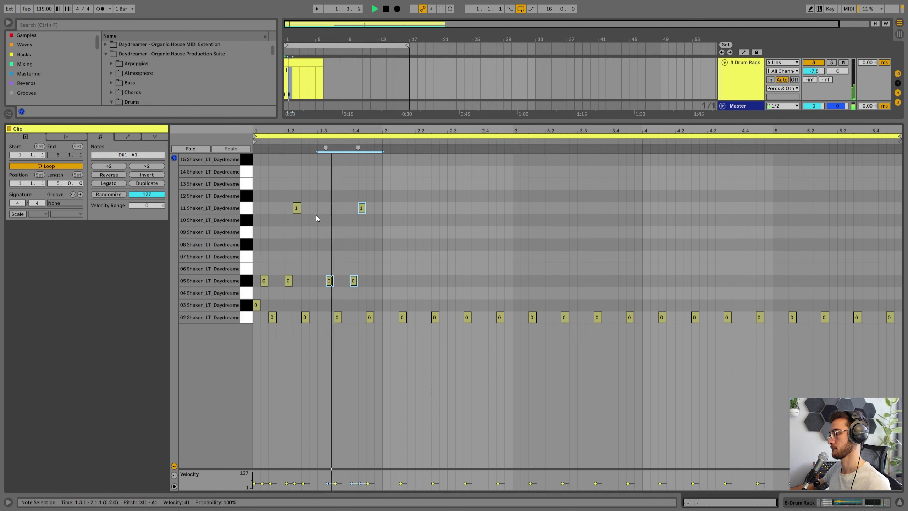
Stop playback and duplicate the selected 05 and 11 Shaker notes repeatedly to fill the five-bar clip
{"action": "key", "text": "space"}
{"action": "key", "text": "ctrl+d"}
{"action": "key", "text": "ctrl+d"}
{"action": "key", "text": "ctrl+d"}
{"action": "key", "text": "ctrl+d"}
{"action": "key", "text": "ctrl+d"}
{"action": "key", "text": "ctrl+d"}
{"action": "key", "text": "ctrl+d"}
{"action": "key", "text": "ctrl+d"}
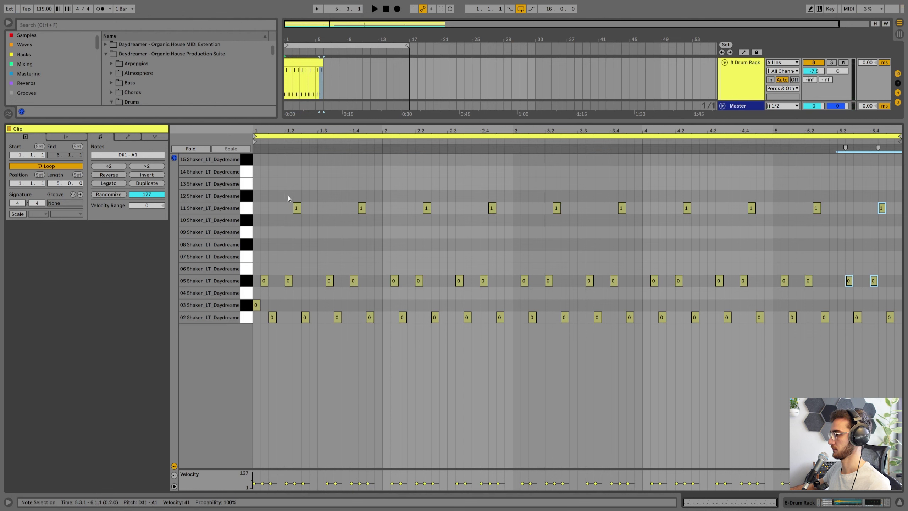
Add a 13 Shaker note at 1.2.4, move it to the 15 Shaker row and play the pattern
{"action": "left_click", "coordinate": [302, 190]}
{"action": "double_click", "coordinate": [313, 183]}
{"action": "key", "text": "space"}
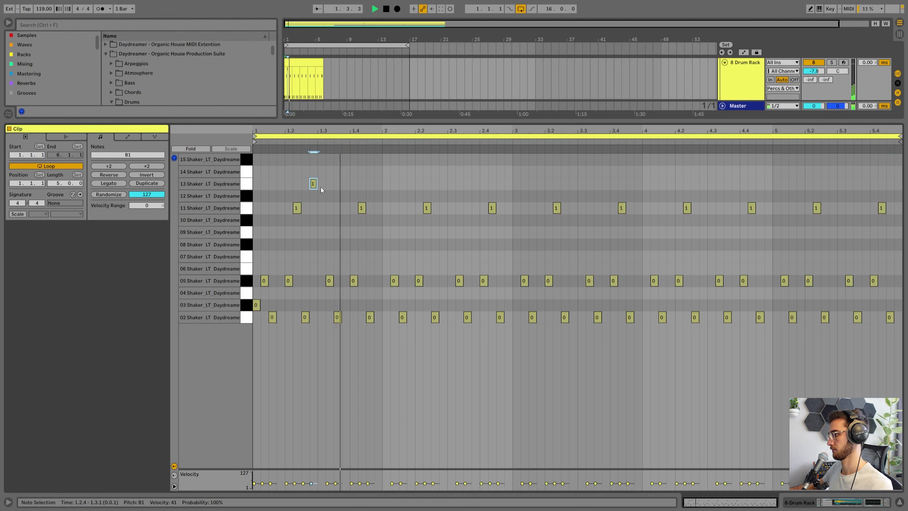
{"action": "left_click_drag", "start_coordinate": [312, 185], "coordinate": [315, 159]}
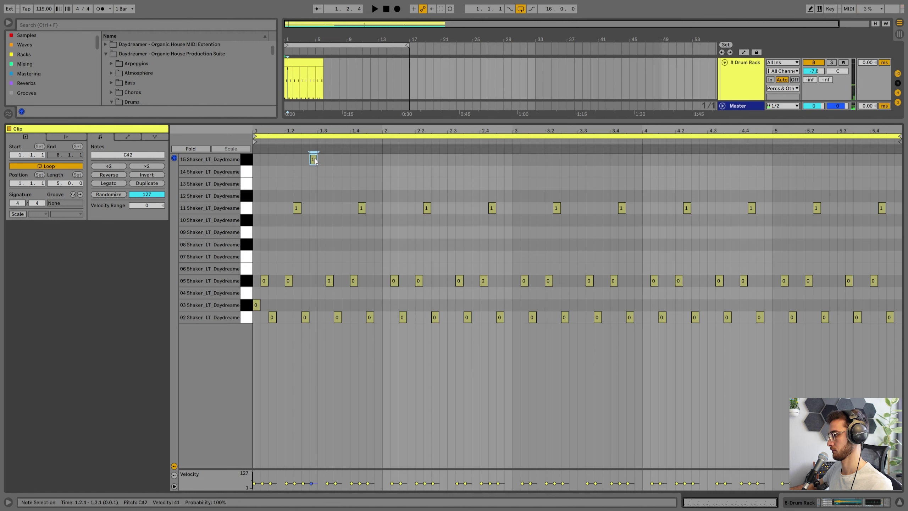
{"action": "key", "text": "space"}
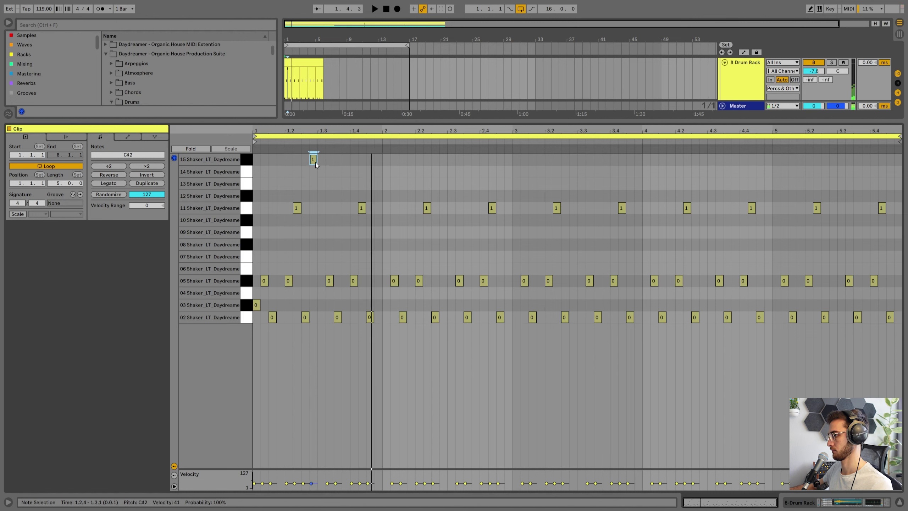
Move the 15 Shaker note to 12 Shaker at 1.1.1 and build a rising run with 13 Shaker at 1.1.2 and 14 Shaker at 1.1.3
{"action": "mouse_move", "coordinate": [315, 162]}
{"action": "left_mouse_down"}
{"action": "mouse_move", "coordinate": [319, 201]}
{"action": "mouse_move", "coordinate": [262, 200]}
{"action": "left_mouse_up"}
{"action": "key", "text": "space"}
{"action": "key", "text": "space"}
{"action": "key", "text": "ctrl+d"}
{"action": "key", "text": "ctrl+d"}
{"action": "key", "text": "ctrl+d"}
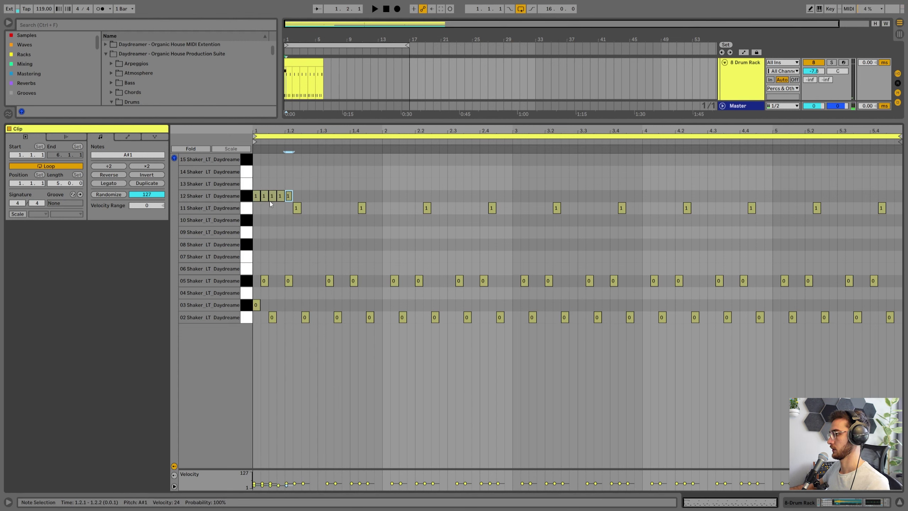
{"action": "key", "text": "ctrl+d"}
{"action": "mouse_move", "coordinate": [315, 184]}
{"action": "left_mouse_down"}
{"action": "mouse_move", "coordinate": [249, 195]}
{"action": "mouse_move", "coordinate": [274, 170]}
{"action": "mouse_move", "coordinate": [326, 195]}
{"action": "left_mouse_up"}
{"action": "left_click", "coordinate": [267, 181]}
{"action": "key", "text": "Delete"}
Duplicate the rising 12, 13 and 14 Shaker run repeatedly through the end of the five-bar clip and play it
{"action": "left_click_drag", "start_coordinate": [277, 198], "coordinate": [238, 141]}
{"action": "key", "text": "ctrl+d"}
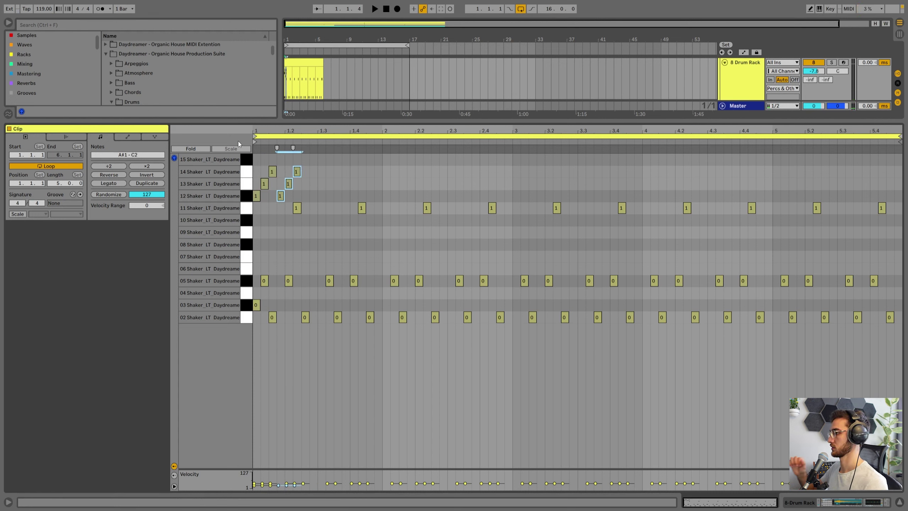
{"action": "key", "text": "space"}
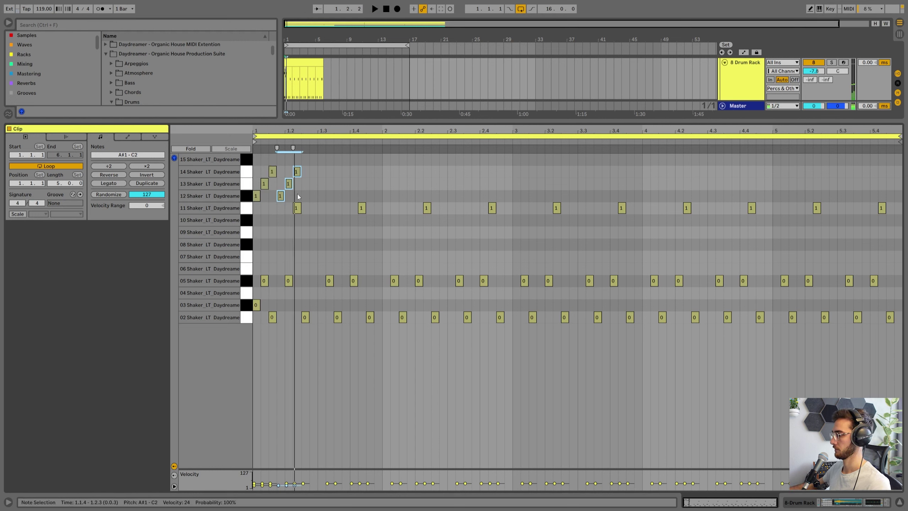
{"action": "key", "text": "ctrl+d"}
{"action": "key", "text": "ctrl+d"}
{"action": "key", "text": "ctrl+d"}
{"action": "key", "text": "ctrl+d"}
{"action": "key", "text": "ctrl+d"}
{"action": "key", "text": "ctrl+d"}
{"action": "key", "text": "ctrl+d"}
{"action": "key", "text": "ctrl+d"}
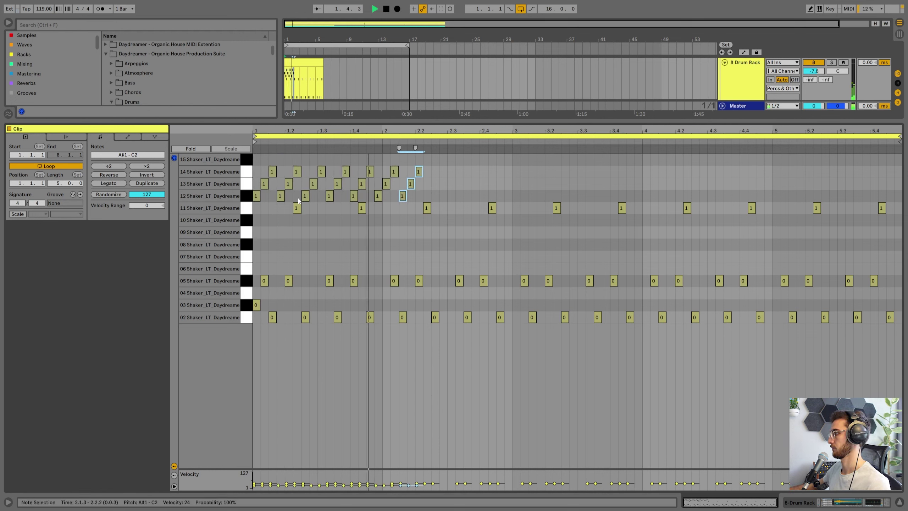
{"action": "key", "text": "ctrl+d"}
{"action": "key", "text": "ctrl+d"}
{"action": "key", "text": "ctrl+d"}
{"action": "key", "text": "ctrl+d"}
{"action": "key", "text": "ctrl+d"}
{"action": "key", "text": "ctrl+d"}
{"action": "key", "text": "ctrl+d"}
{"action": "key", "text": "ctrl+d"}
{"action": "key", "text": "ctrl+d"}
{"action": "key", "text": "ctrl+d"}
{"action": "key", "text": "ctrl+d"}
{"action": "key", "text": "ctrl+d"}
{"action": "key", "text": "ctrl+d"}
{"action": "key", "text": "ctrl+d"}
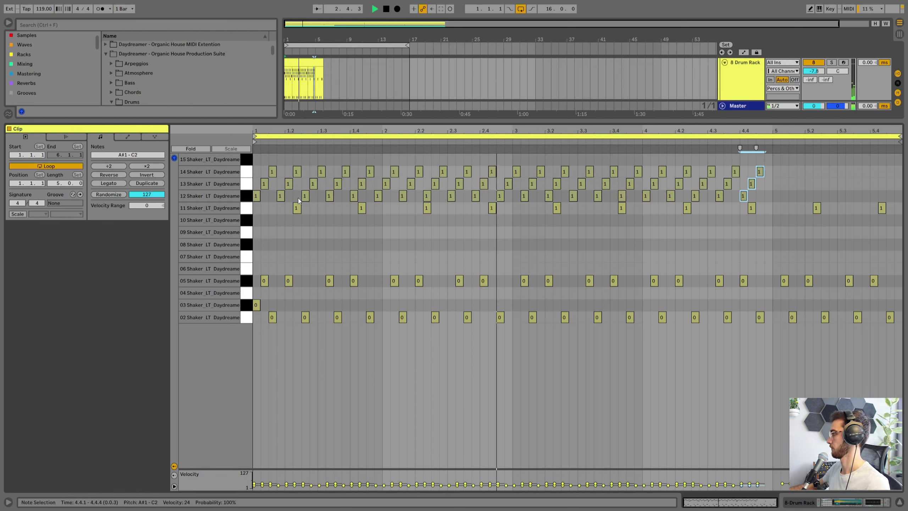
{"action": "key", "text": "ctrl+d"}
{"action": "key", "text": "ctrl+d"}
{"action": "key", "text": "ctrl+d"}
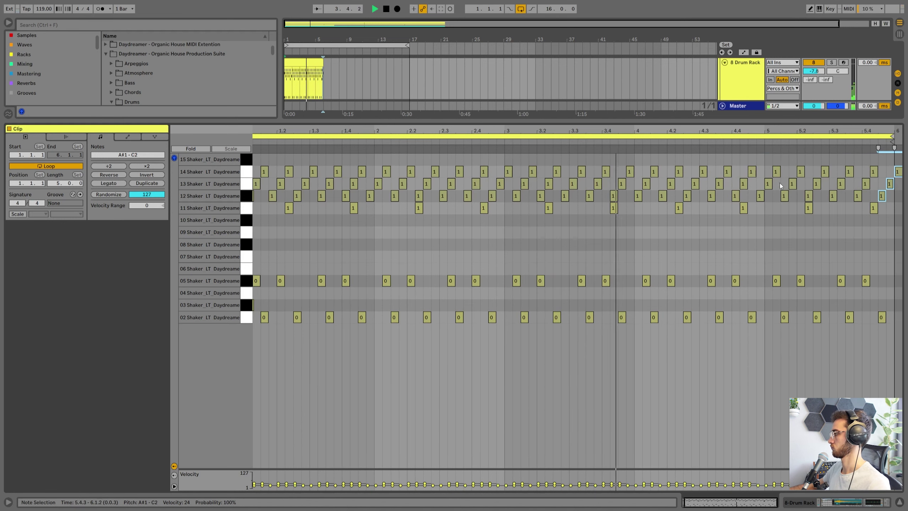
Extend the shaker clip along the 8 Drum Rack track to bar 17, consolidate it into one 16-bar clip and play it
{"action": "key", "text": "shift+Tab"}
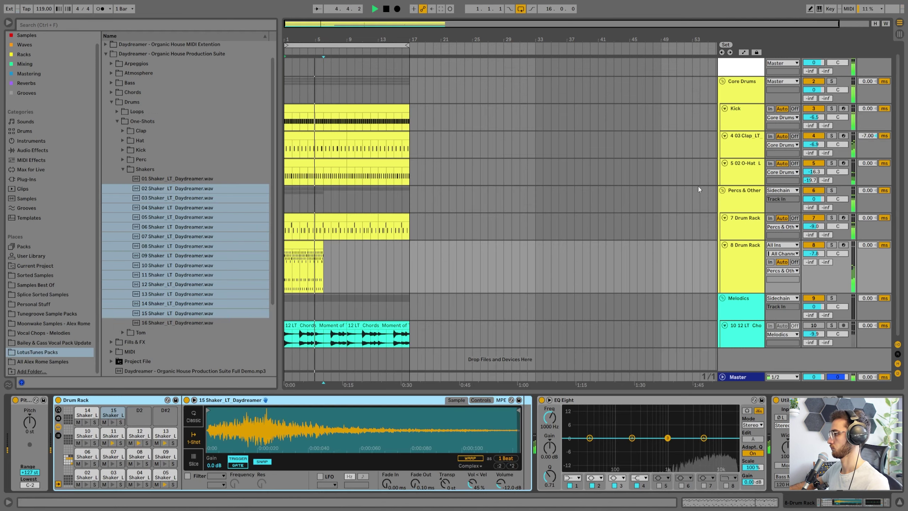
{"action": "key", "text": "space"}
{"action": "left_click", "coordinate": [304, 246]}
{"action": "key", "text": "ctrl+d"}
{"action": "key", "text": "ctrl+d"}
{"action": "left_click", "coordinate": [303, 246]}
{"action": "left_click", "coordinate": [370, 252]}
{"action": "left_click_drag", "start_coordinate": [320, 246], "coordinate": [414, 246]}
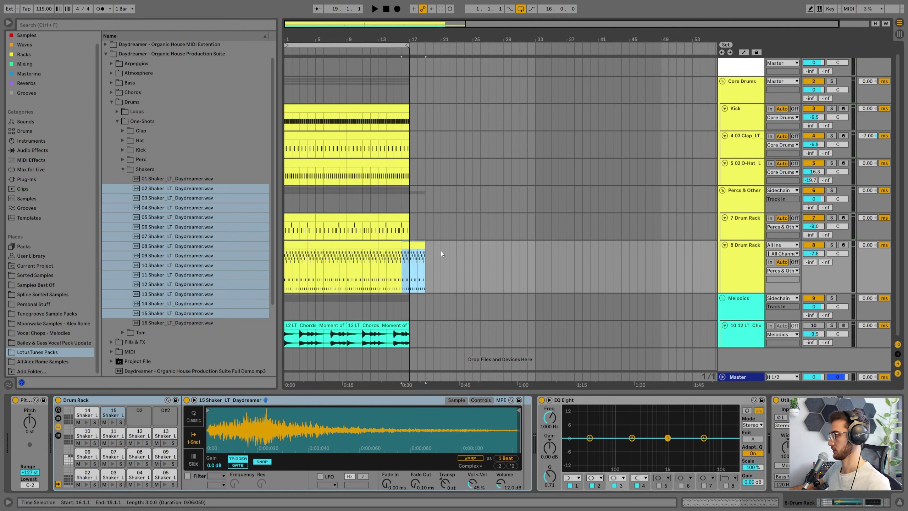
{"action": "left_click_drag", "start_coordinate": [307, 246], "coordinate": [398, 247]}
{"action": "key", "text": "ctrl+j"}
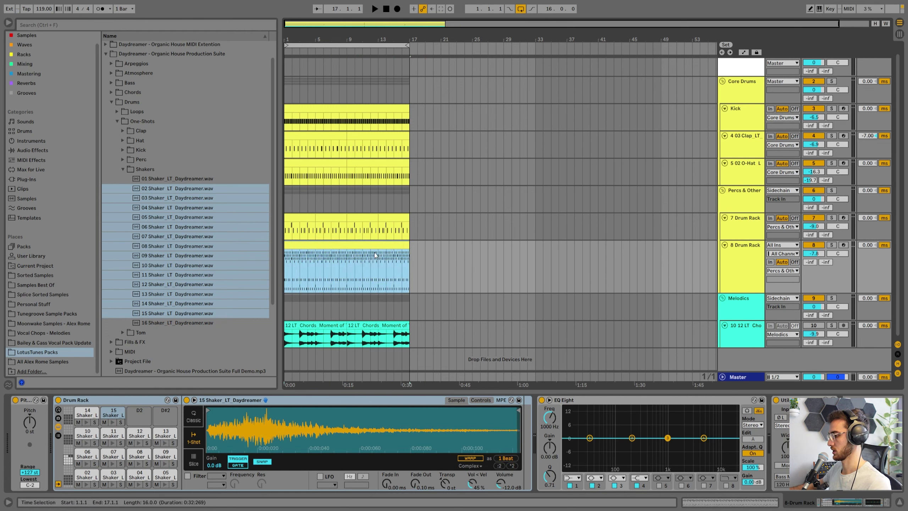
{"action": "key", "text": "space"}
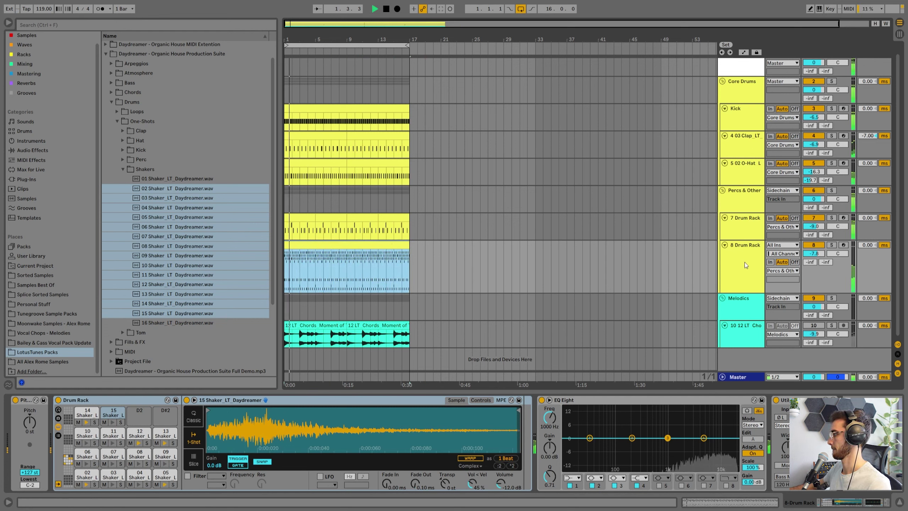
{"action": "left_click", "coordinate": [650, 254]}
{"action": "key", "text": "space"}
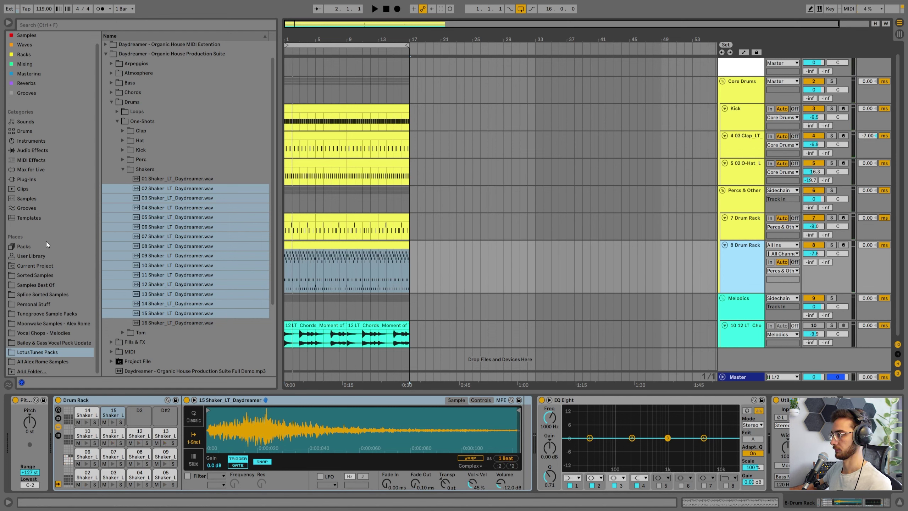
Search the library's Grooves category for "mpc"
{"action": "left_click", "coordinate": [24, 93]}
{"action": "left_click", "coordinate": [33, 256]}
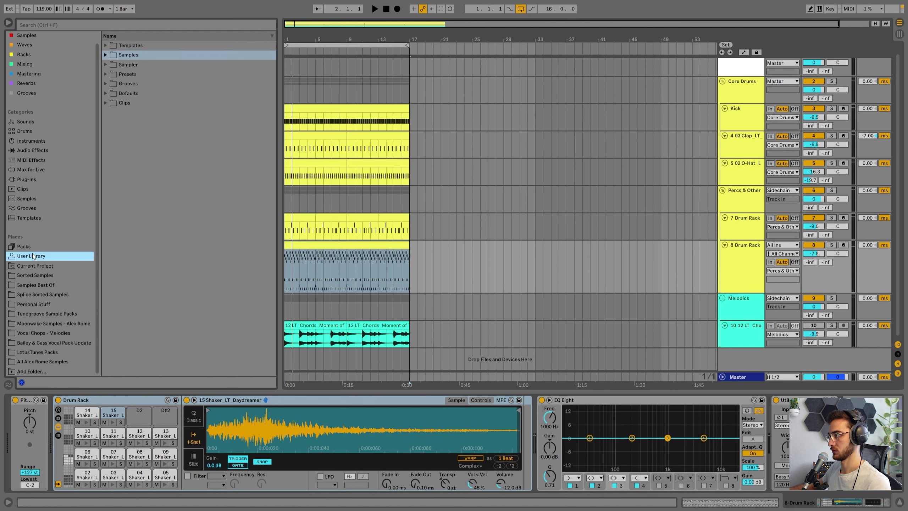
{"action": "left_click", "coordinate": [106, 84]}
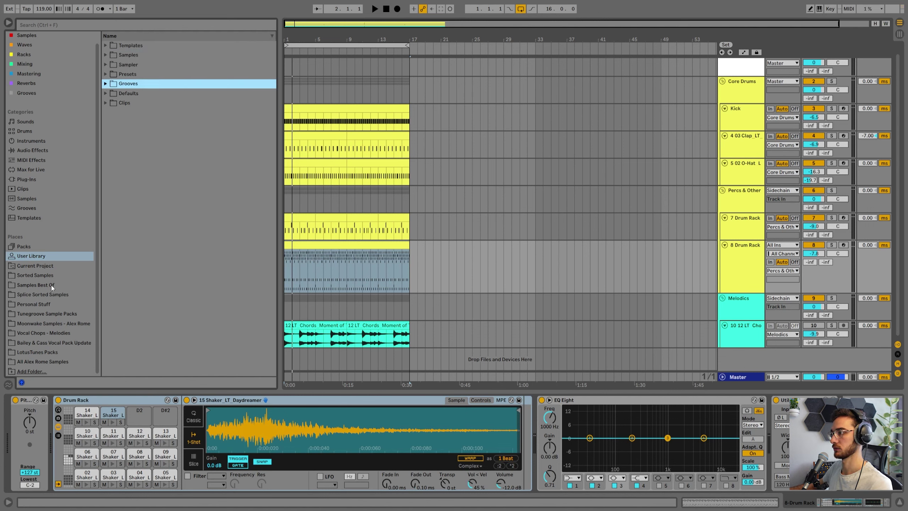
{"action": "left_click", "coordinate": [28, 208]}
{"action": "left_click", "coordinate": [100, 23]}
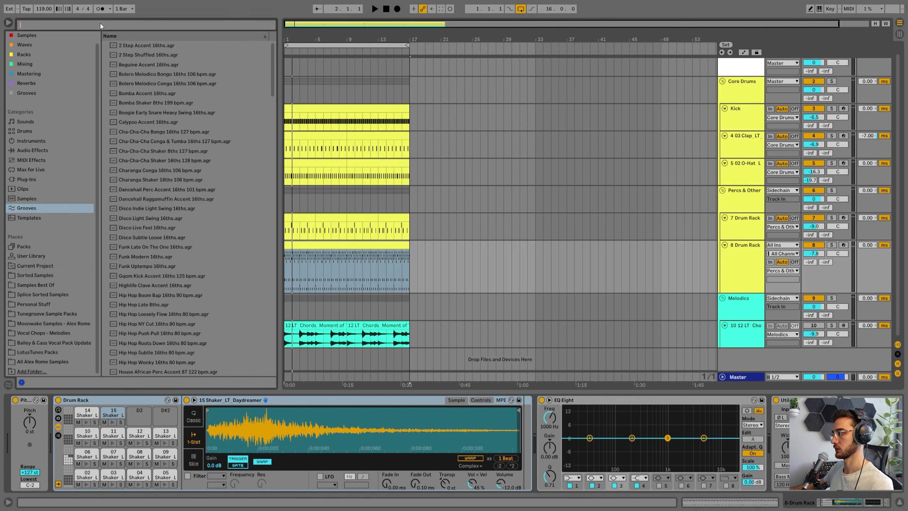
{"action": "type", "text": "mpc"}
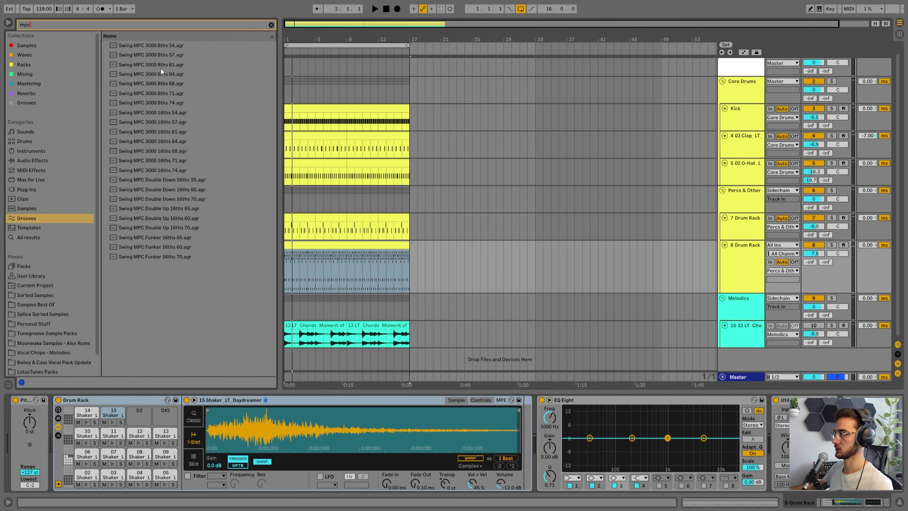
Open the Groove Pool and add Swing MPC 3000 16ths 74, 68, 61 and 64 to it
{"action": "left_click", "coordinate": [8, 384]}
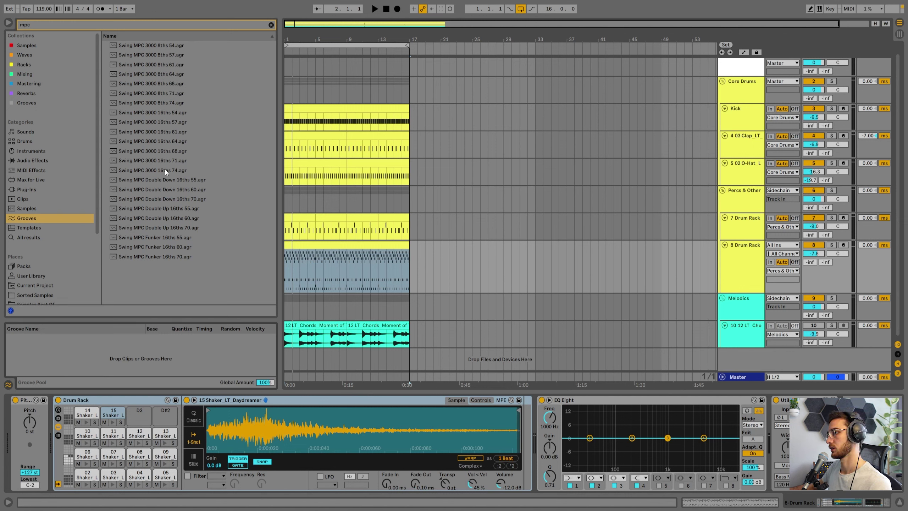
{"action": "left_click_drag", "start_coordinate": [166, 170], "coordinate": [148, 352]}
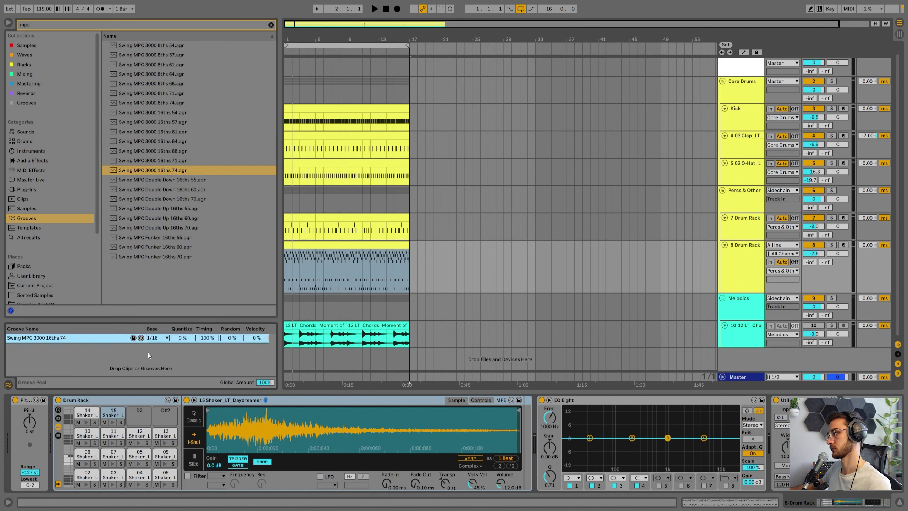
{"action": "left_click_drag", "start_coordinate": [169, 155], "coordinate": [152, 331]}
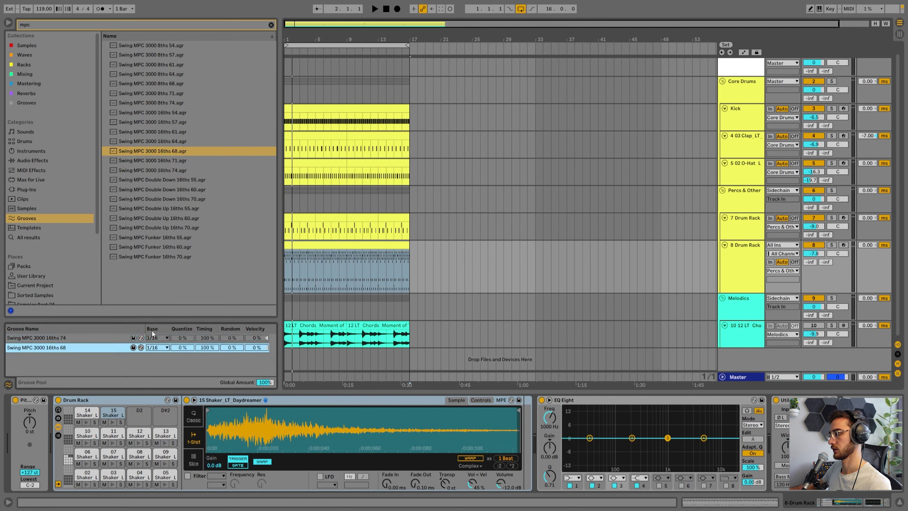
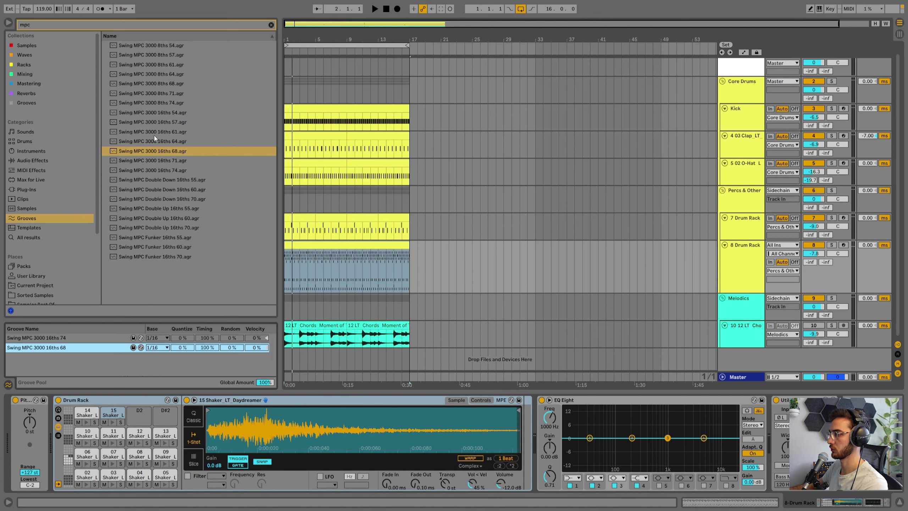
{"action": "left_click", "coordinate": [164, 132]}
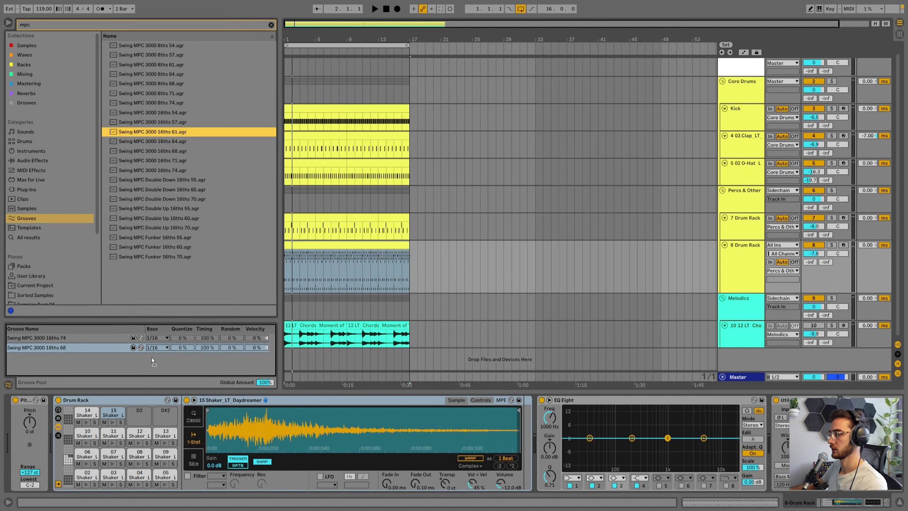
{"action": "left_click_drag", "start_coordinate": [163, 132], "coordinate": [152, 358]}
{"action": "left_click_drag", "start_coordinate": [173, 145], "coordinate": [149, 372]}
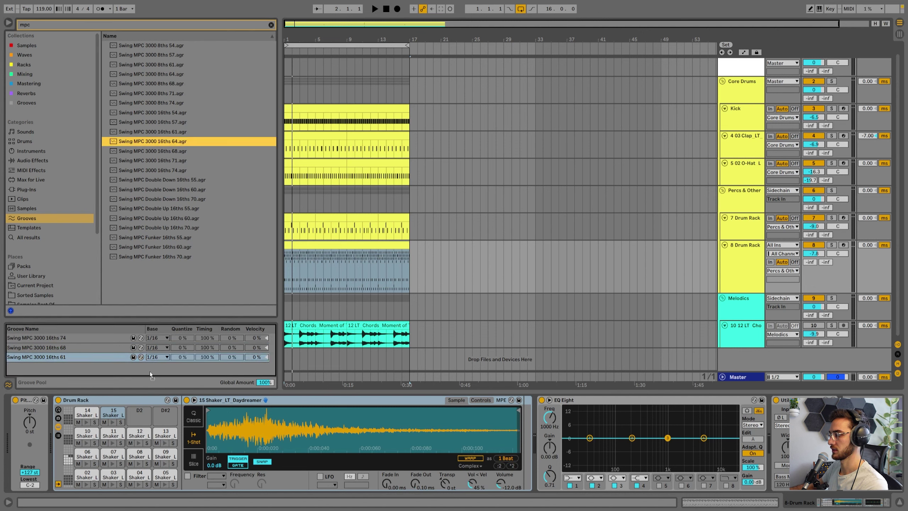
Select the 7 Drum Rack and 8 Drum Rack clips, apply the Swing MPC 3000 16ths 74 groove and play them
{"action": "left_click", "coordinate": [298, 245]}
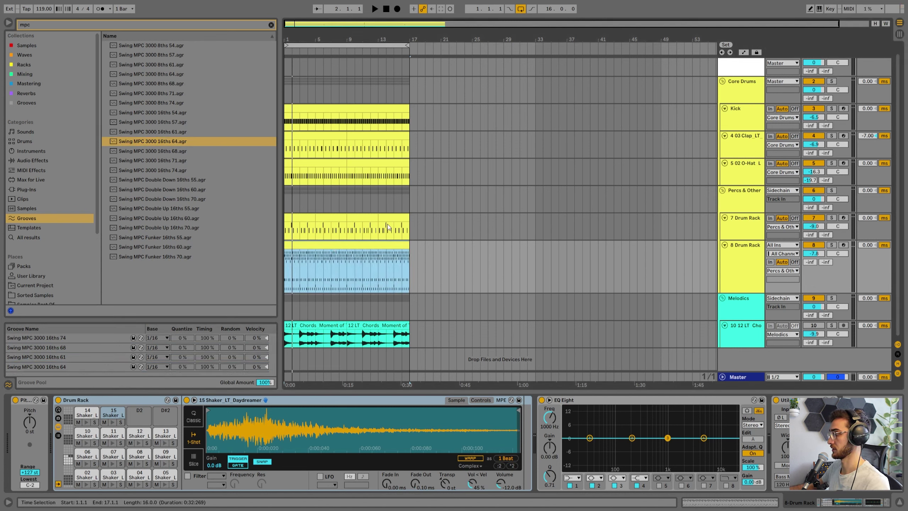
{"action": "left_click", "coordinate": [399, 217]}
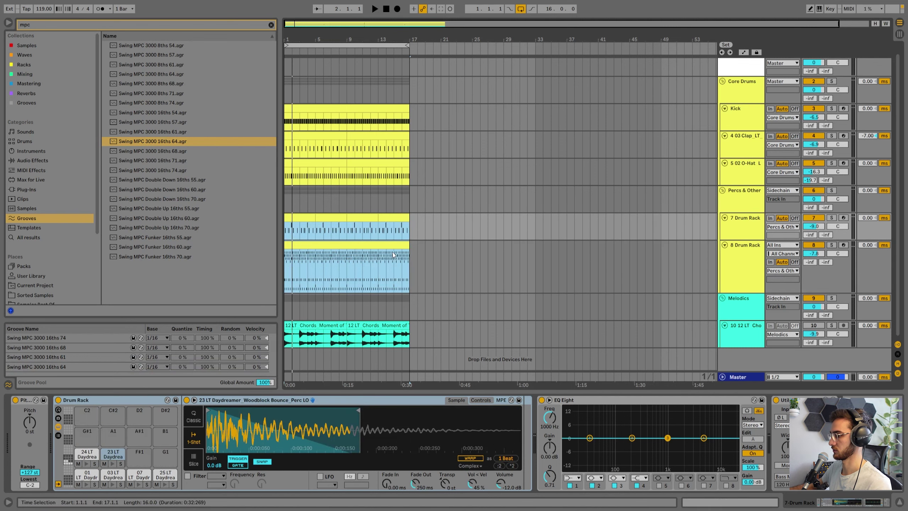
{"action": "key", "text": "shift+Tab"}
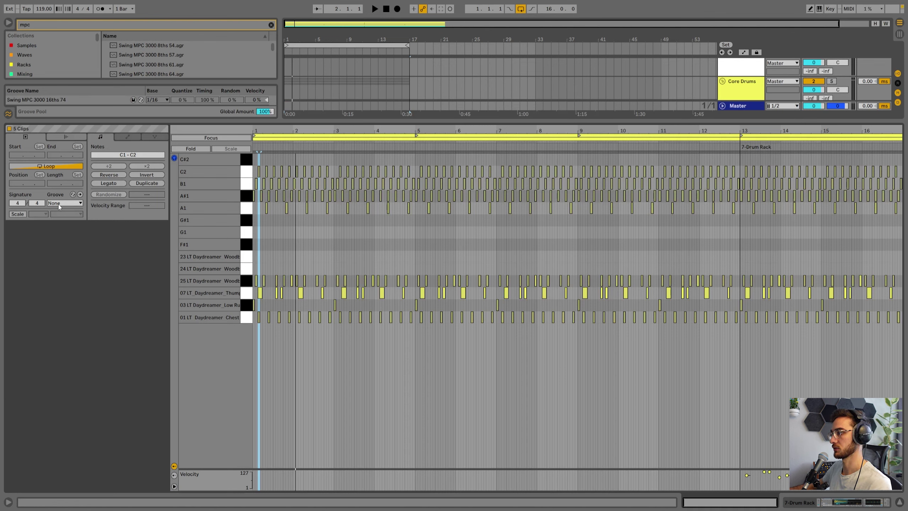
{"action": "left_click", "coordinate": [59, 204]}
{"action": "left_click", "coordinate": [80, 218]}
{"action": "key", "text": "space"}
Try the Swing MPC 3000 16ths 68 and 61 grooves on the selected clips, listening to the result
{"action": "left_click", "coordinate": [72, 203]}
{"action": "left_click", "coordinate": [82, 226]}
{"action": "key", "text": "space"}
{"action": "left_click", "coordinate": [71, 203]}
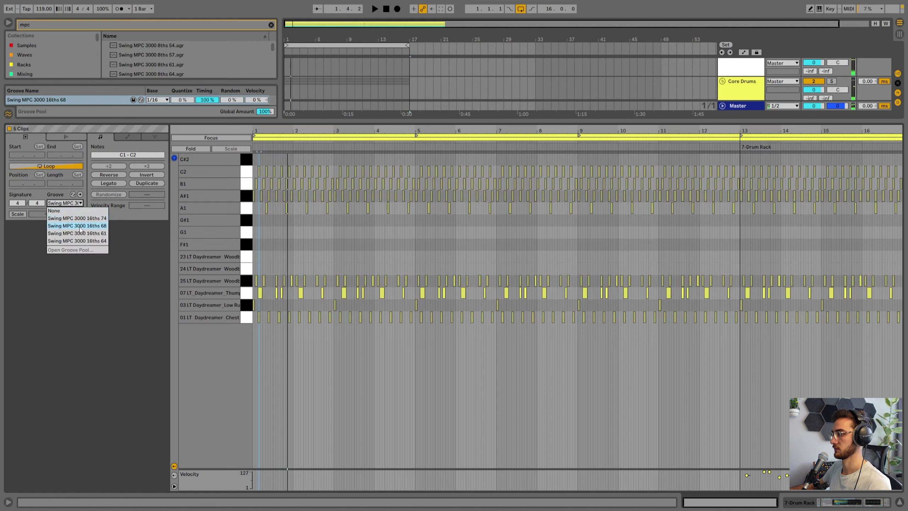
{"action": "left_click", "coordinate": [84, 233]}
{"action": "key", "text": "space"}
Set the selected clips' groove to Swing MPC 3000 16ths 64 and return to the device view
{"action": "left_click", "coordinate": [72, 204]}
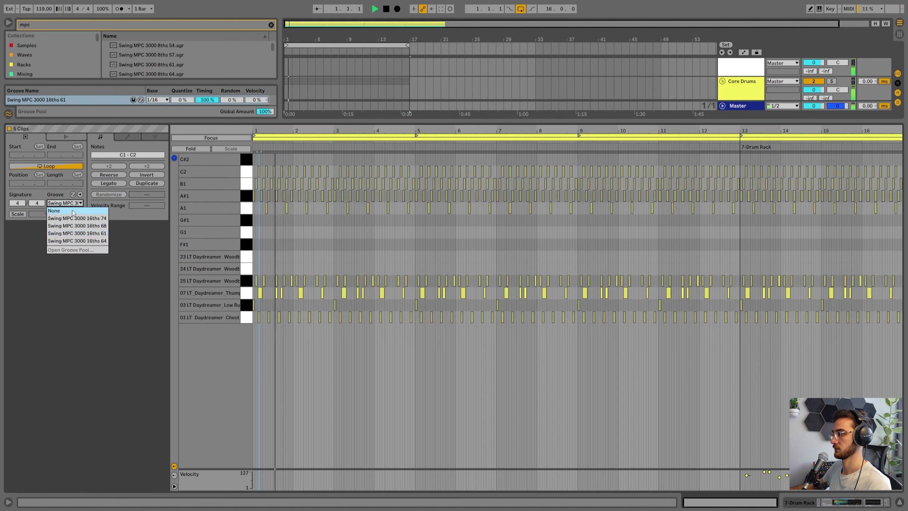
{"action": "left_click", "coordinate": [85, 241]}
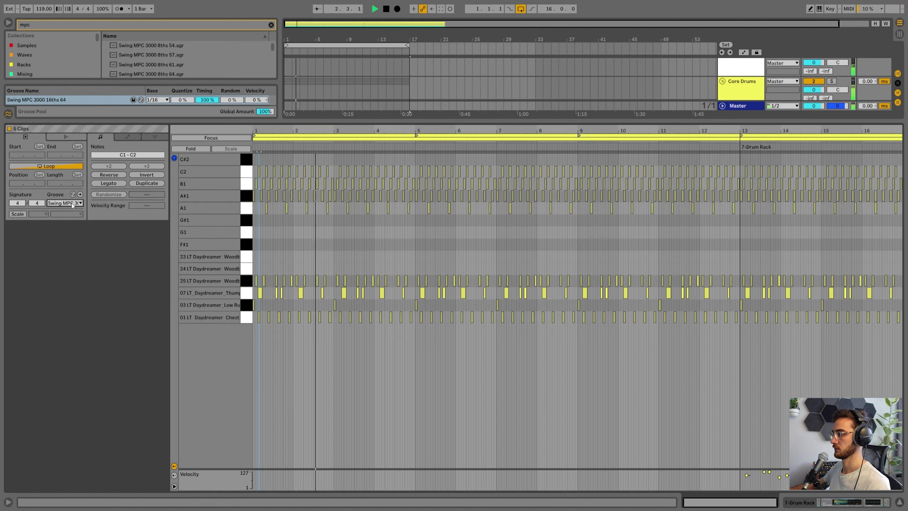
{"action": "left_click", "coordinate": [76, 204]}
{"action": "left_click", "coordinate": [97, 242]}
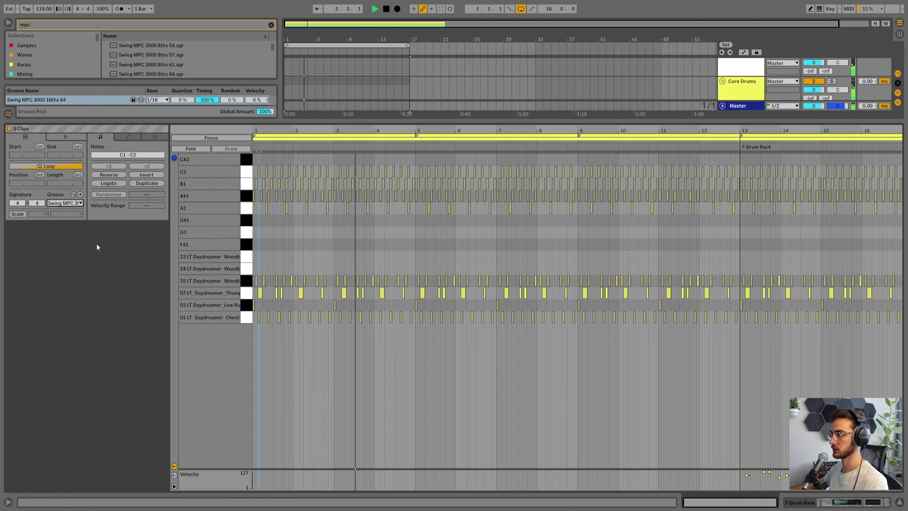
{"action": "key", "text": "shift+Tab"}
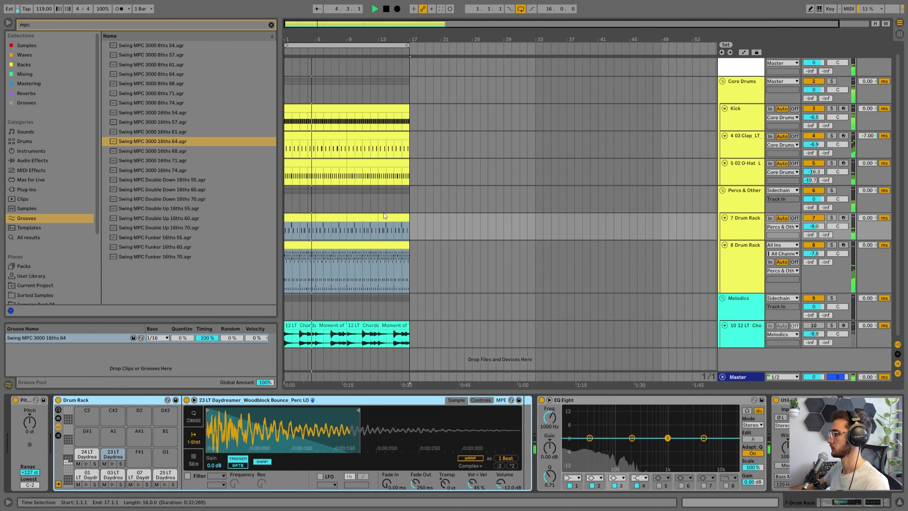
Solo the 8 Drum Rack track and play the shaker pattern on its own
{"action": "left_click", "coordinate": [746, 260]}
{"action": "left_click", "coordinate": [831, 245]}
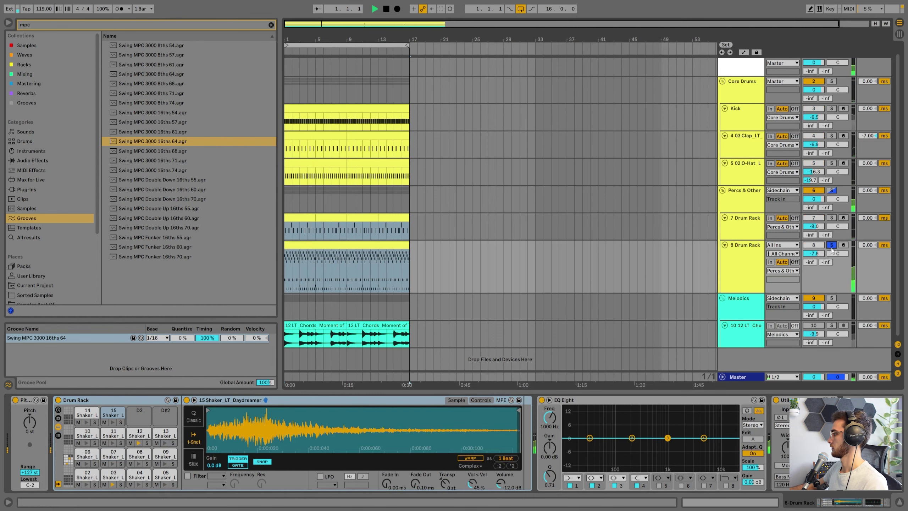
{"action": "key", "text": "space"}
{"action": "key", "text": "space"}
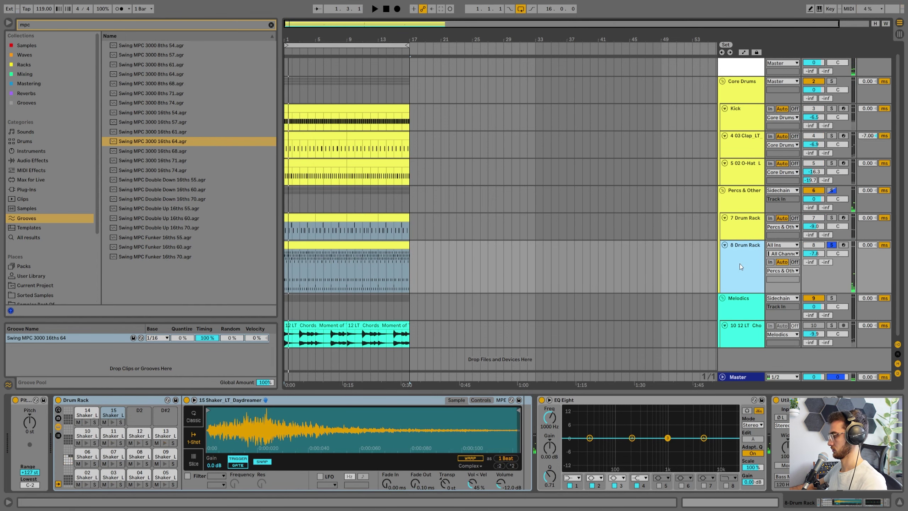
Insert an audio track below 8 Drum Rack and set the 8 Drum Rack clip's groove to None
{"action": "key", "text": "ctrl+t"}
{"action": "left_click", "coordinate": [724, 298]}
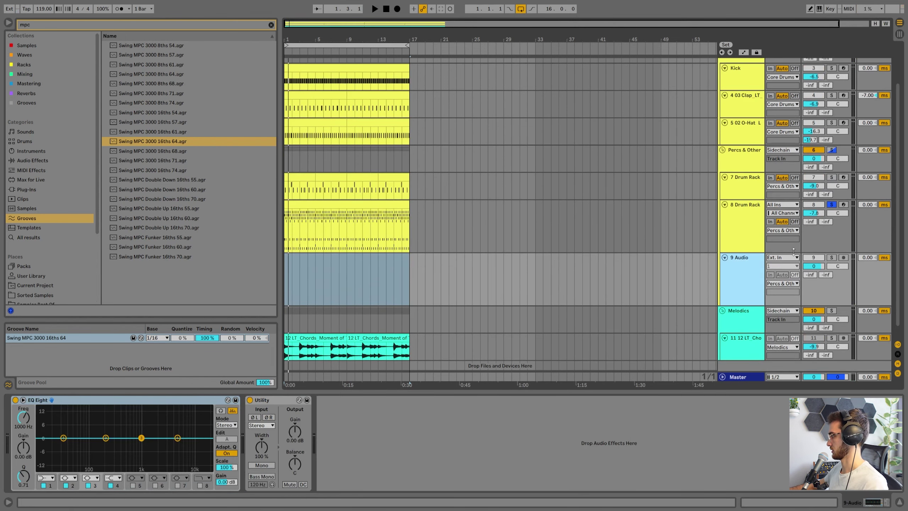
{"action": "left_click", "coordinate": [736, 215]}
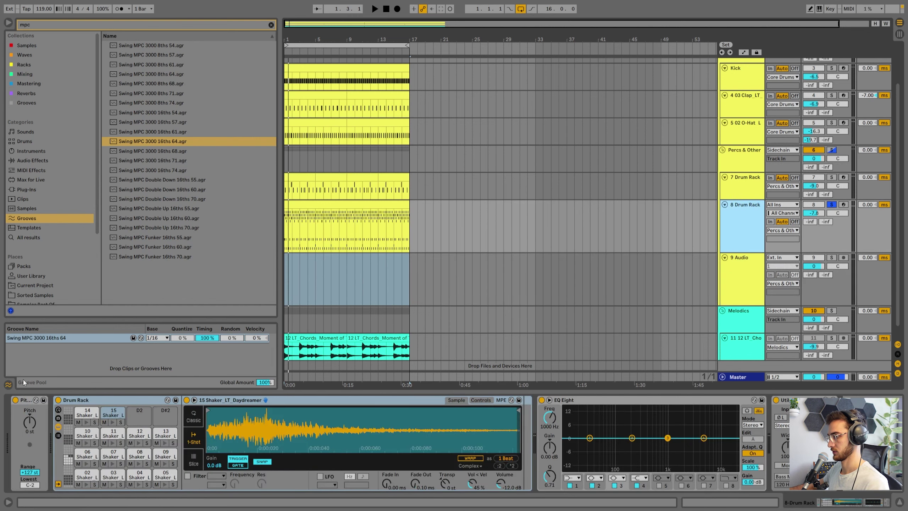
{"action": "double_click", "coordinate": [317, 213]}
{"action": "left_click", "coordinate": [66, 203]}
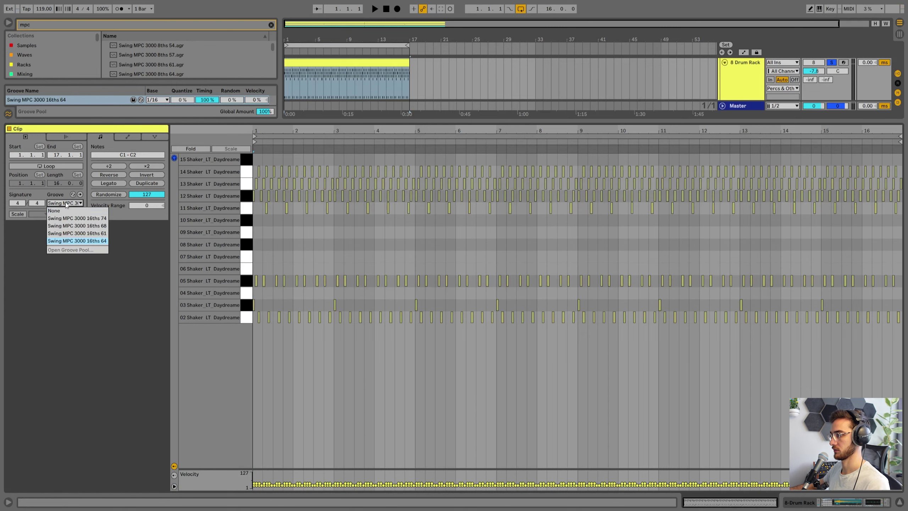
{"action": "left_click", "coordinate": [71, 211]}
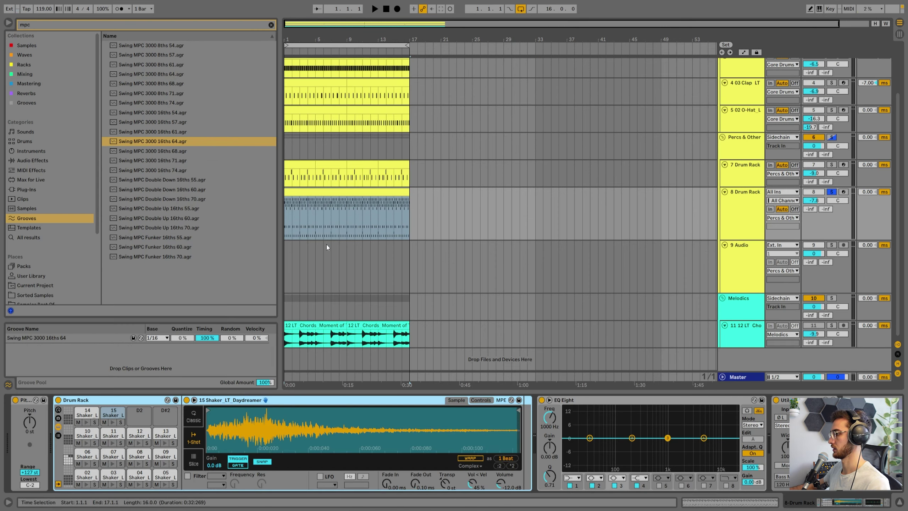
Set the 9 Audio track's input to Resampling and arm it for recording
{"action": "left_click", "coordinate": [288, 252]}
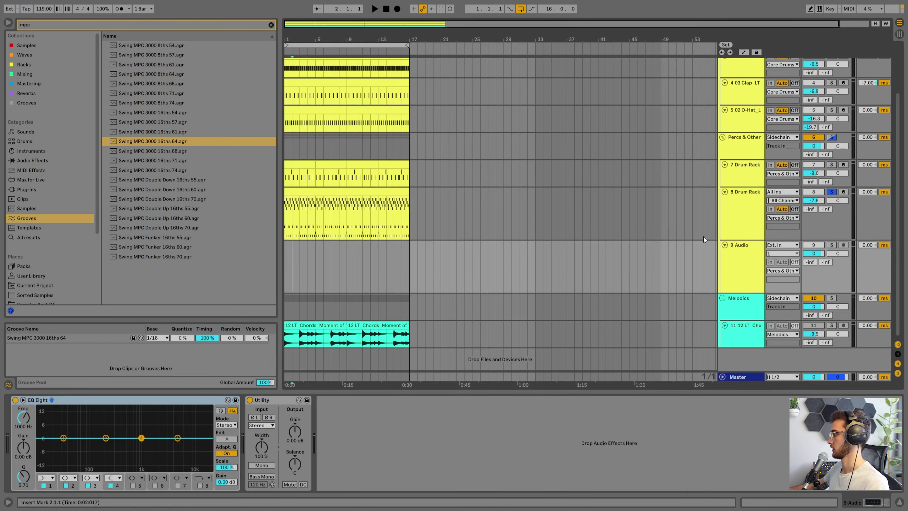
{"action": "left_click", "coordinate": [769, 246]}
{"action": "left_click", "coordinate": [778, 265]}
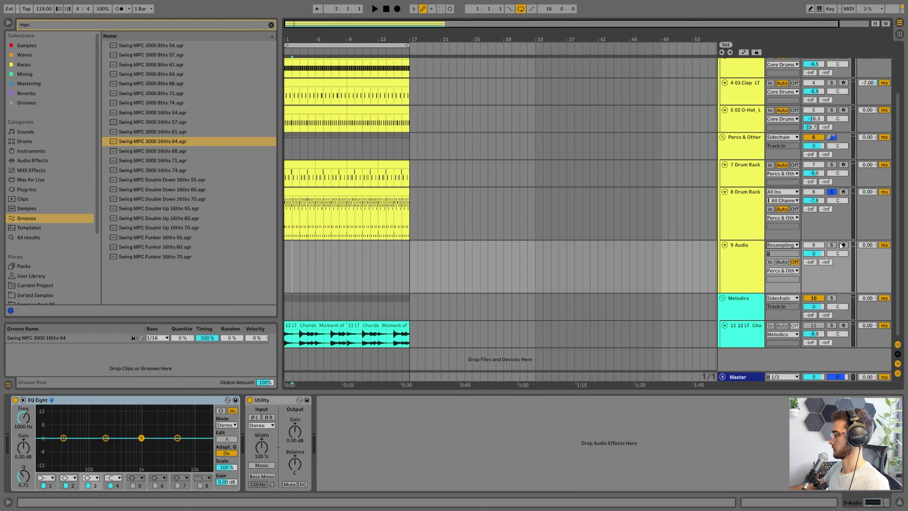
Turn off the Compressor on the Sidechain track
{"action": "left_click", "coordinate": [344, 192]}
{"action": "scroll", "coordinate": [524, 295], "scroll_direction": "up", "scroll_amount": 2}
{"action": "scroll", "coordinate": [524, 295], "scroll_direction": "down", "scroll_amount": 2}
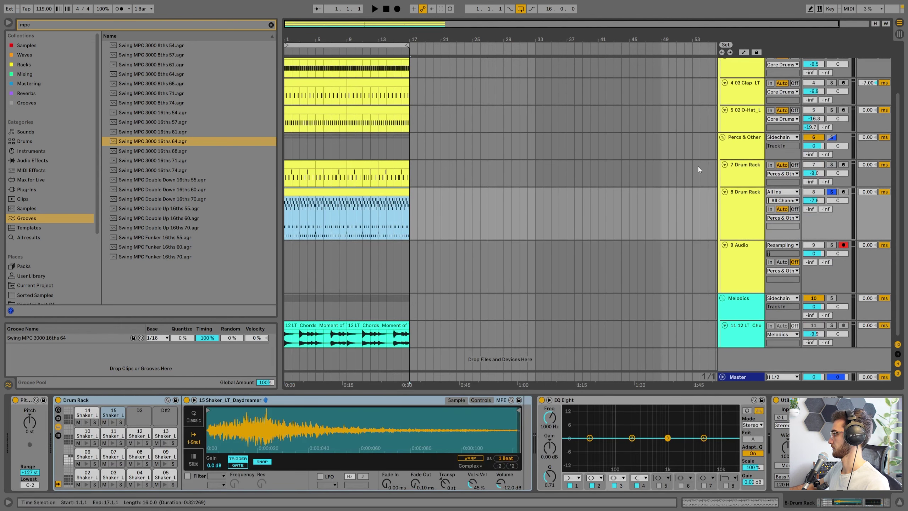
{"action": "scroll", "coordinate": [715, 165], "scroll_direction": "up", "scroll_amount": 2}
{"action": "left_click", "coordinate": [739, 68]}
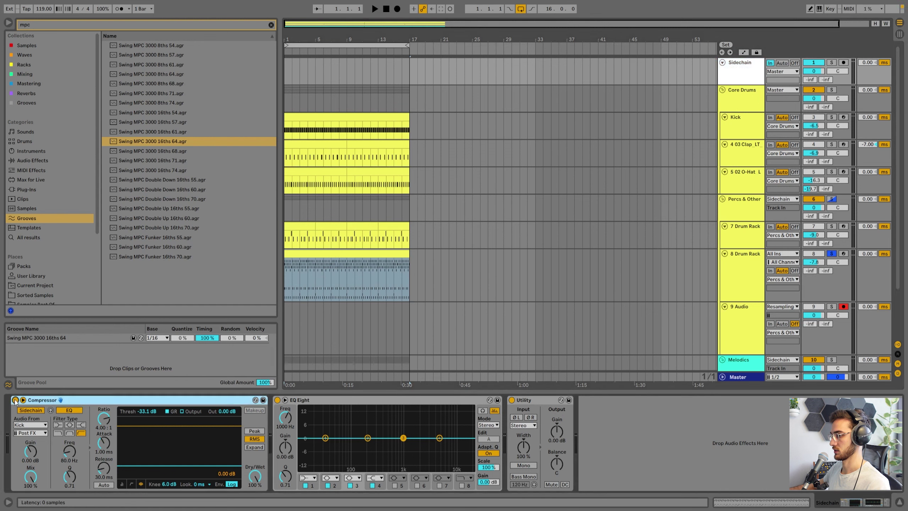
{"action": "left_click", "coordinate": [15, 399]}
Record the soloed shaker pattern onto the 9 Audio track from bar 1 for just over four bars
{"action": "scroll", "coordinate": [385, 258], "scroll_direction": "down", "scroll_amount": 2}
{"action": "left_click", "coordinate": [286, 256]}
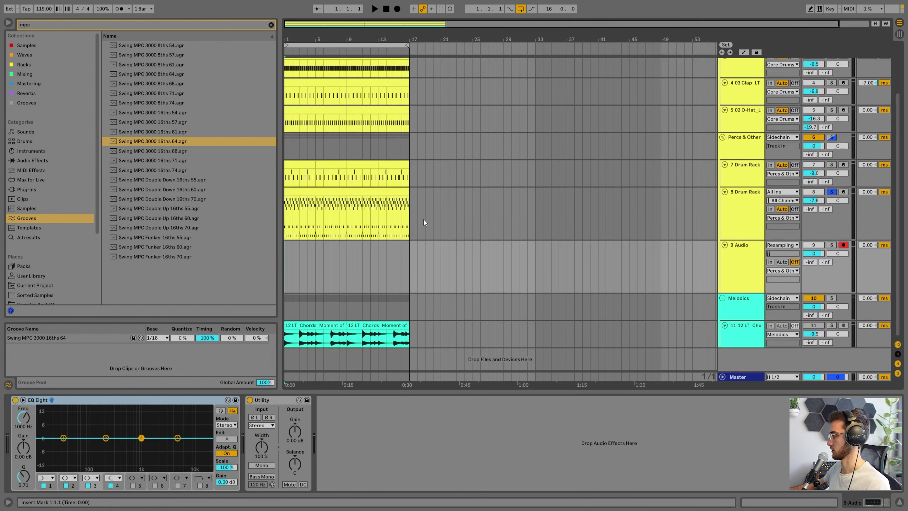
{"action": "left_click", "coordinate": [397, 9]}
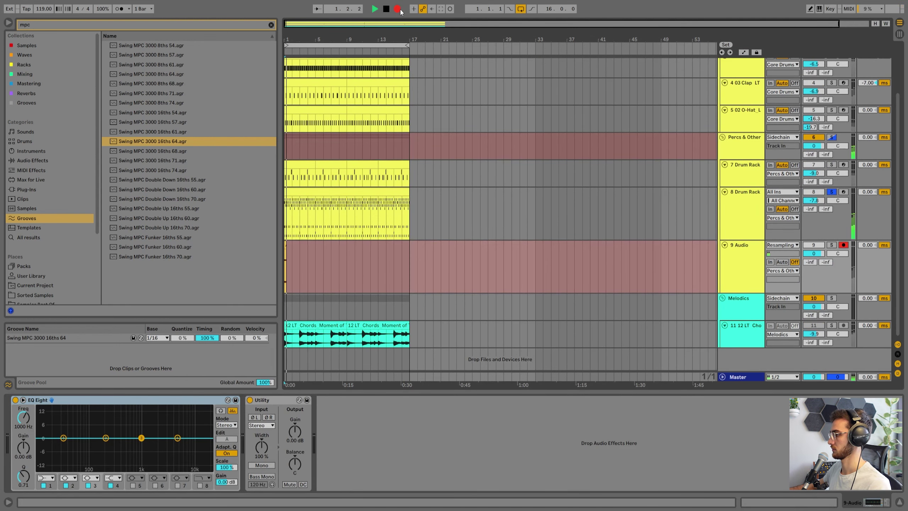
{"action": "key", "text": "w"}
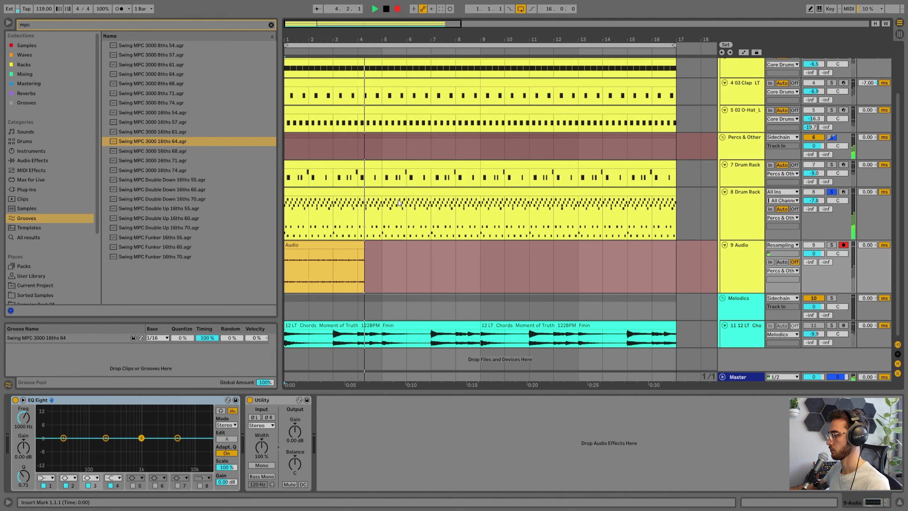
{"action": "key", "text": "space"}
Trim the recorded shaker clip to four bars and duplicate it three times to fill 16 bars
{"action": "left_click", "coordinate": [357, 246]}
{"action": "key", "text": "ctrl+d"}
{"action": "key", "text": "ctrl+d"}
{"action": "key", "text": "ctrl+d"}
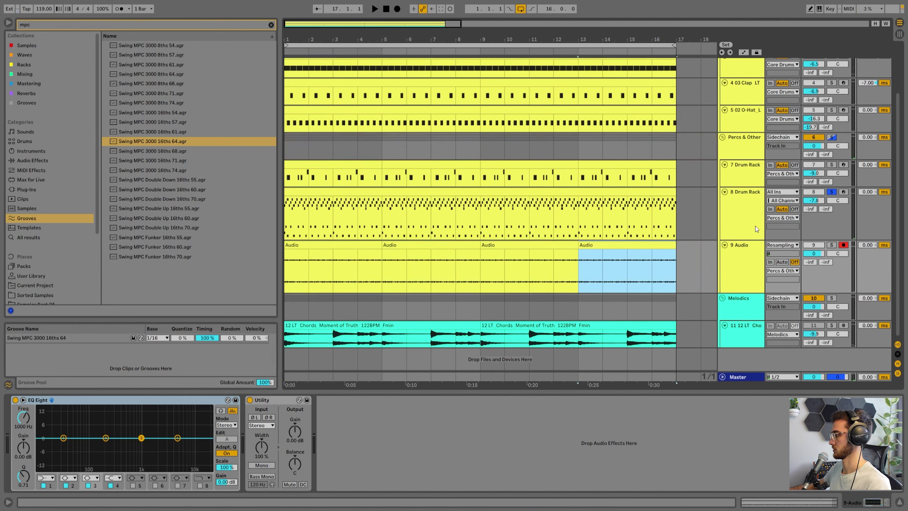
Unsolo, mute and fold the 8 Drum Rack track, and deactivate its MIDI clip
{"action": "left_click", "coordinate": [744, 193]}
{"action": "left_click", "coordinate": [831, 192]}
{"action": "left_click", "coordinate": [743, 212]}
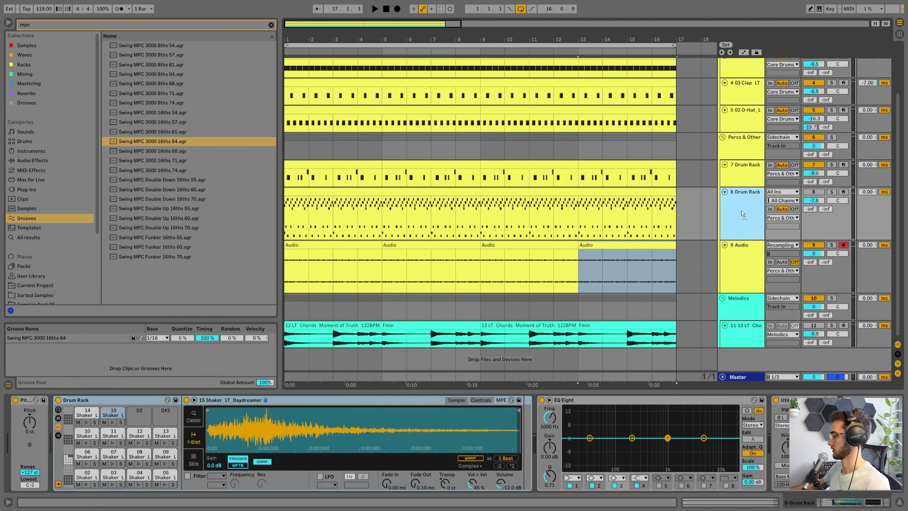
{"action": "left_click", "coordinate": [724, 193]}
{"action": "left_click", "coordinate": [309, 190]}
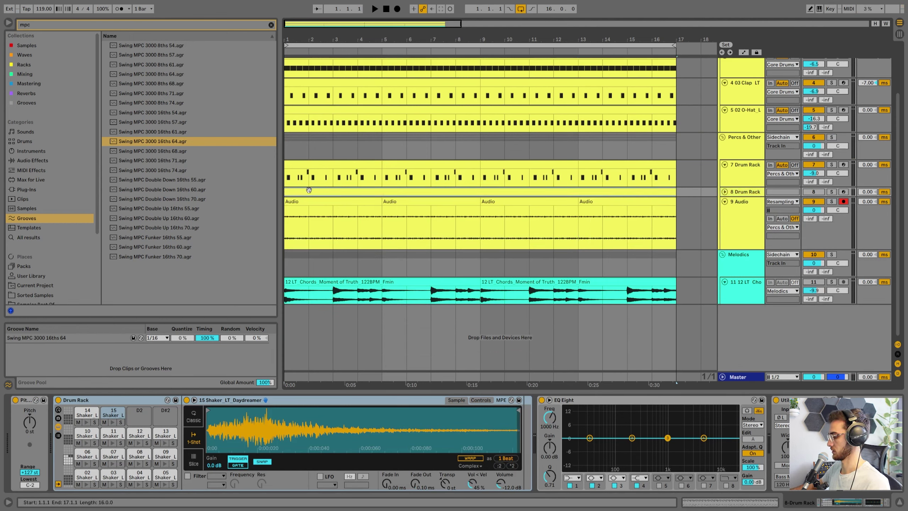
Lower the 9 Audio track's volume to -4.4 dB and apply the Swing MPC 3000 16ths 64 groove to its four clips
{"action": "left_click", "coordinate": [747, 216]}
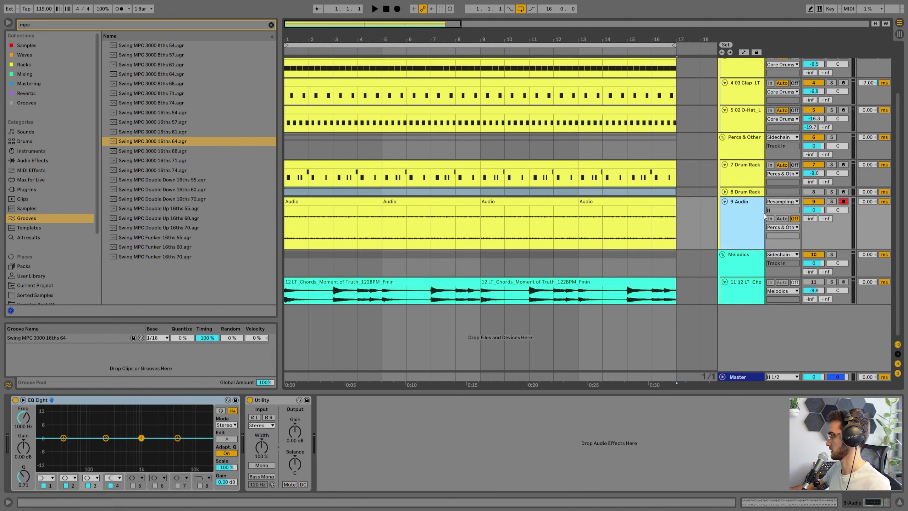
{"action": "left_click_drag", "start_coordinate": [816, 211], "coordinate": [817, 219]}
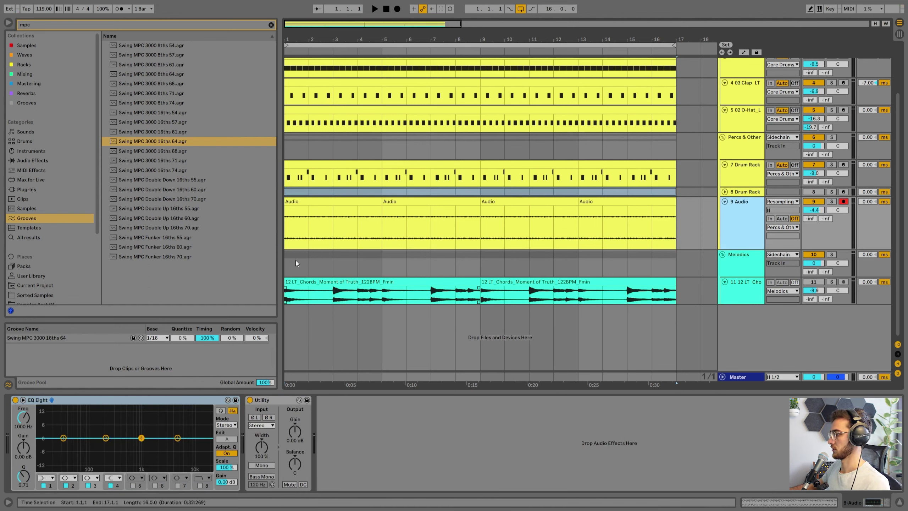
{"action": "left_click", "coordinate": [315, 202]}
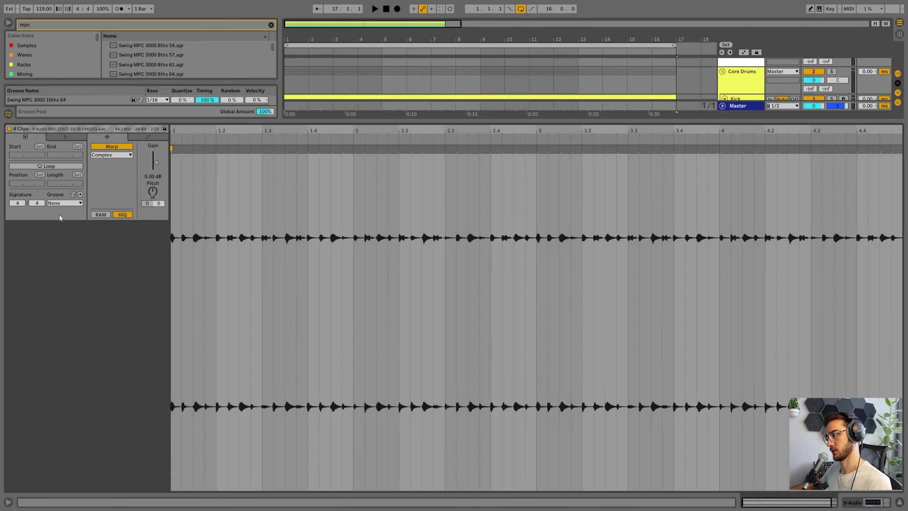
{"action": "left_click", "coordinate": [64, 203]}
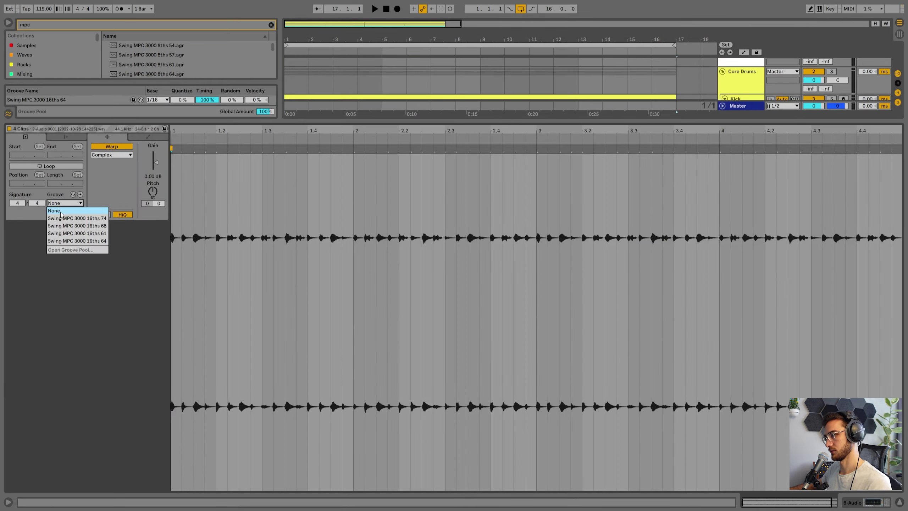
{"action": "left_click", "coordinate": [86, 242]}
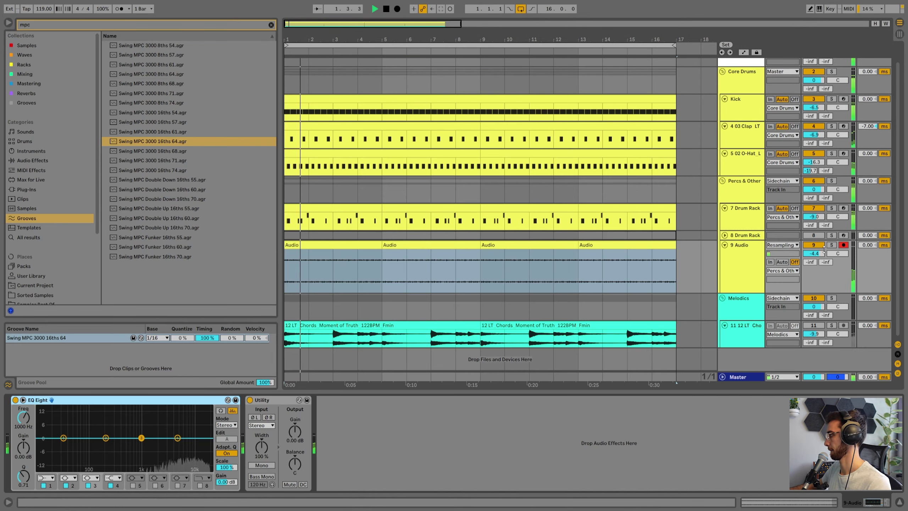
Set the four shaker clips' warp mode to Beats with transient looping off and a transient envelope of 39
{"action": "key", "text": "shift+Tab"}
{"action": "left_click", "coordinate": [110, 158]}
{"action": "left_click", "coordinate": [110, 155]}
{"action": "left_click", "coordinate": [99, 180]}
{"action": "left_click", "coordinate": [106, 186]}
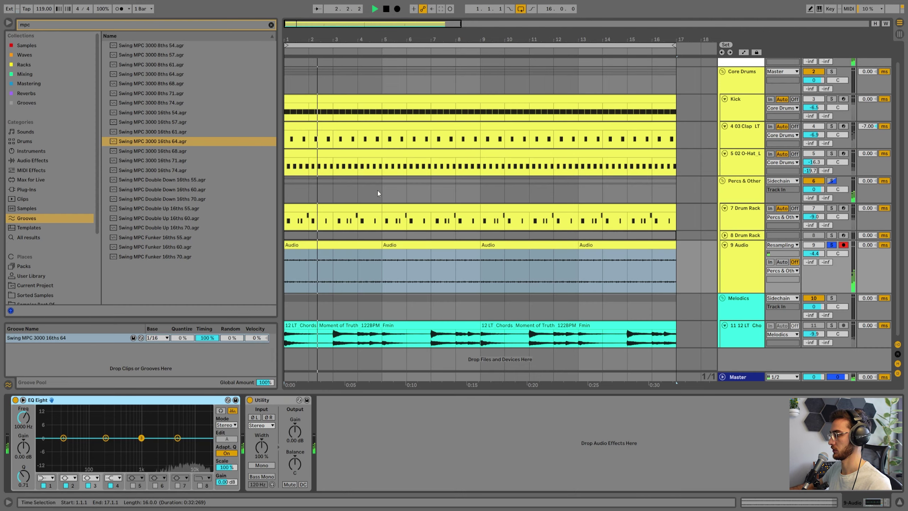
Lower the 9 Audio track's volume to -7.2 dB and change its clips' Preserve setting from Transients to a fixed beat division
{"action": "left_click_drag", "start_coordinate": [818, 256], "coordinate": [817, 271]}
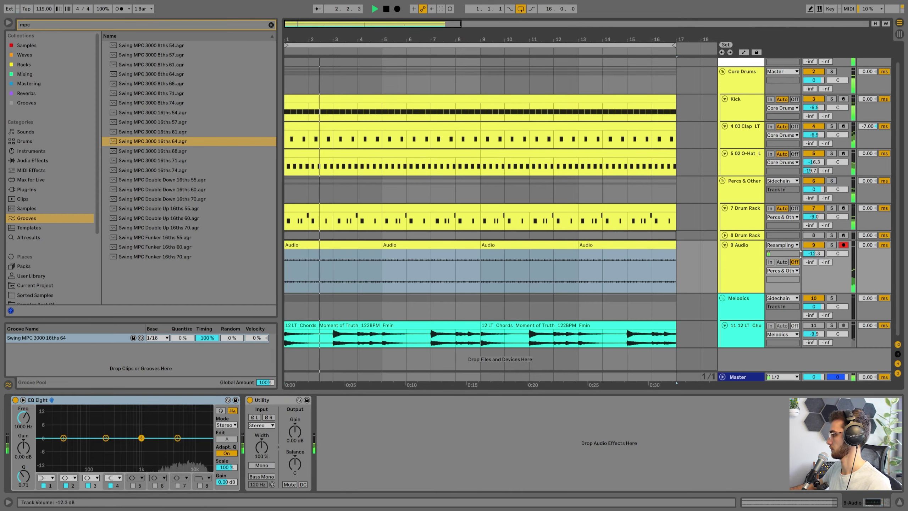
{"action": "key", "text": "space"}
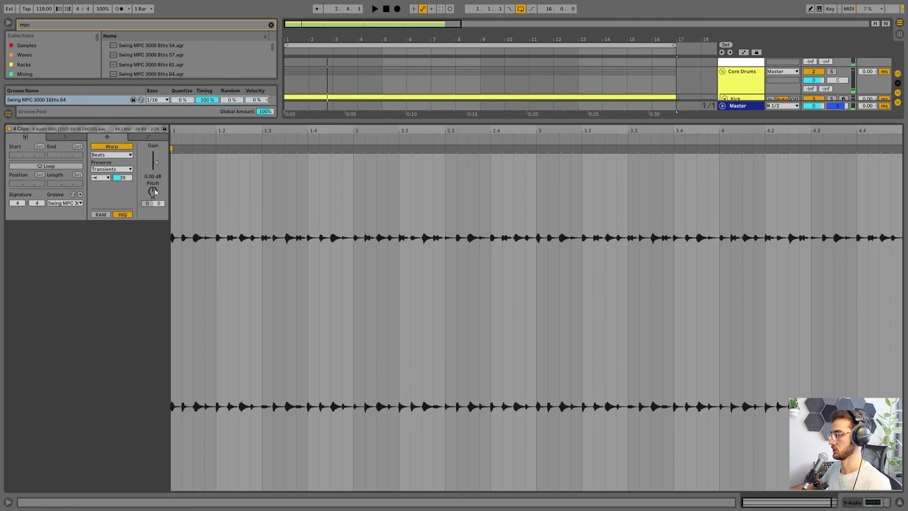
{"action": "left_click", "coordinate": [112, 169]}
{"action": "left_click", "coordinate": [103, 210]}
{"action": "key", "text": "space"}
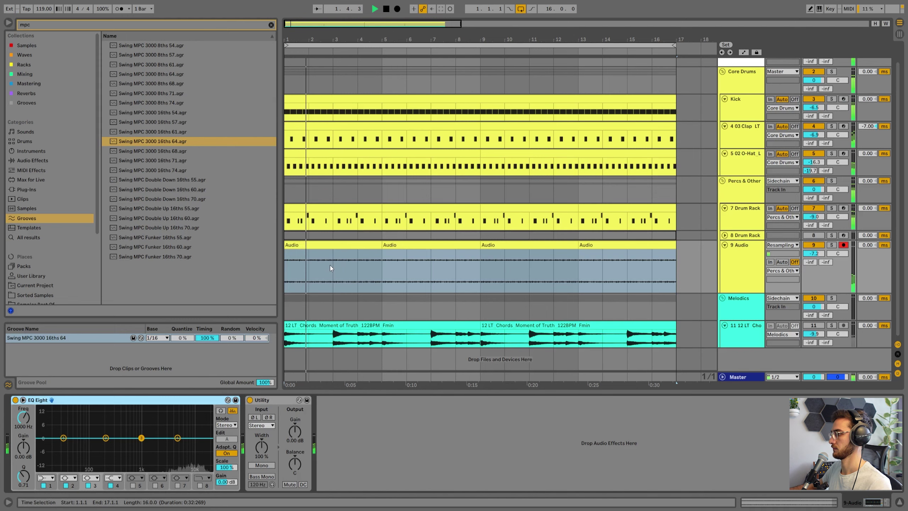
Lower the 7 Drum Rack track's volume to -11.7 dB while the loop plays
{"action": "left_click", "coordinate": [330, 263]}
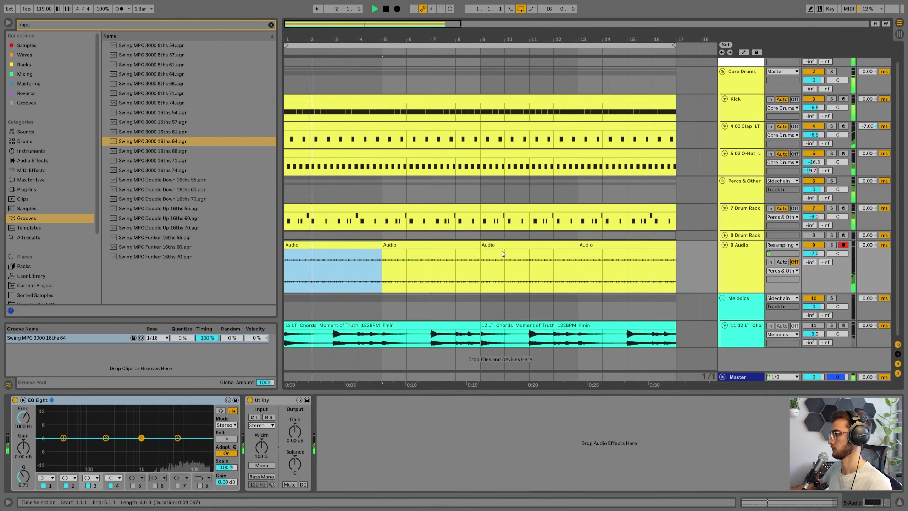
{"action": "left_click_drag", "start_coordinate": [405, 39], "coordinate": [405, 22]}
{"action": "left_click", "coordinate": [748, 215]}
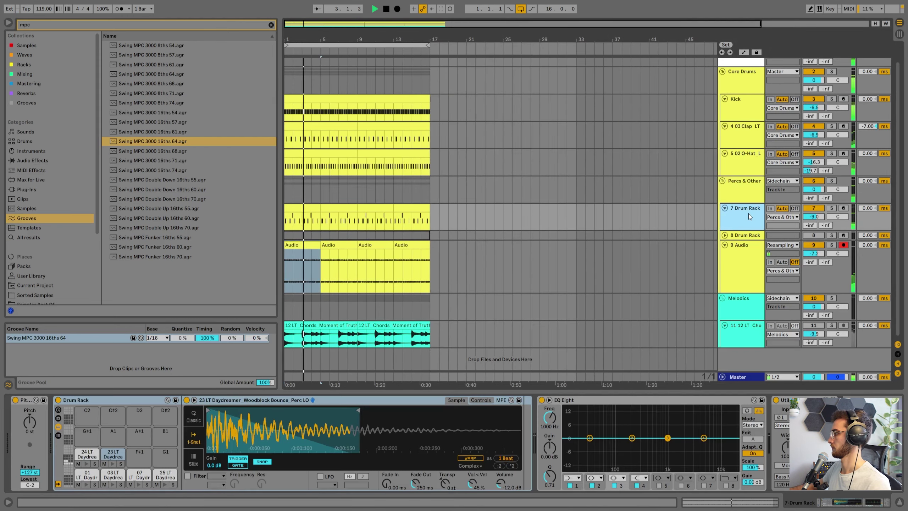
{"action": "left_click", "coordinate": [375, 208]}
{"action": "left_click", "coordinate": [411, 208]}
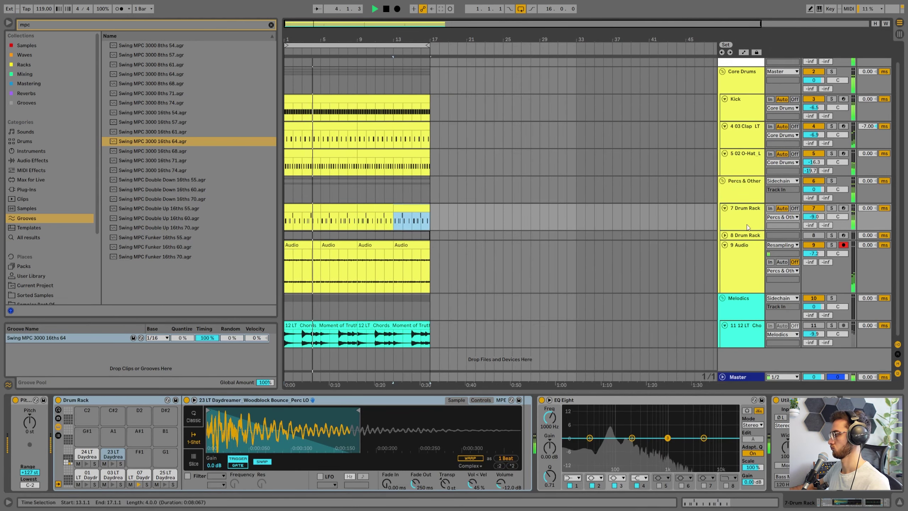
{"action": "left_click_drag", "start_coordinate": [815, 217], "coordinate": [814, 221]}
{"action": "key", "text": "space"}
Copy the Drum Buss from the Core Drums group to the Percs & Other group and play the result
{"action": "left_click", "coordinate": [744, 213]}
{"action": "left_click", "coordinate": [747, 186]}
{"action": "scroll", "coordinate": [746, 172], "scroll_direction": "up", "scroll_amount": 2}
{"action": "left_click", "coordinate": [740, 101]}
{"action": "left_click", "coordinate": [91, 398]}
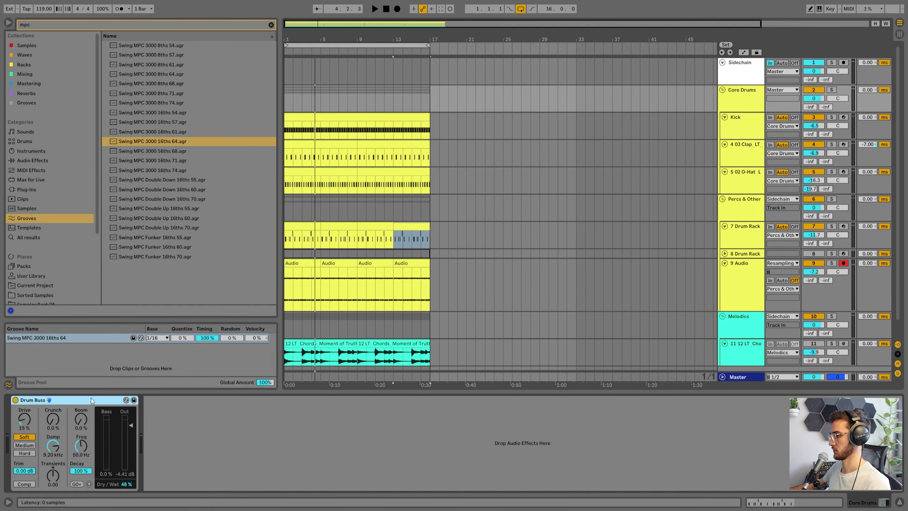
{"action": "left_click", "coordinate": [739, 204]}
{"action": "left_click", "coordinate": [419, 422]}
{"action": "key", "text": "ctrl+v"}
{"action": "key", "text": "space"}
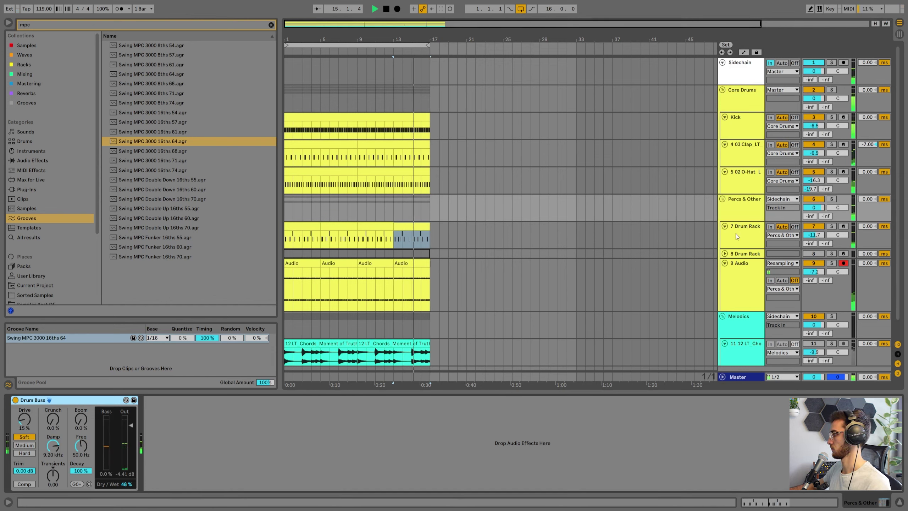
Unfold the 8 Drum Rack track, optimize the arrangement's track heights and hide the Groove Pool
{"action": "left_click", "coordinate": [743, 165]}
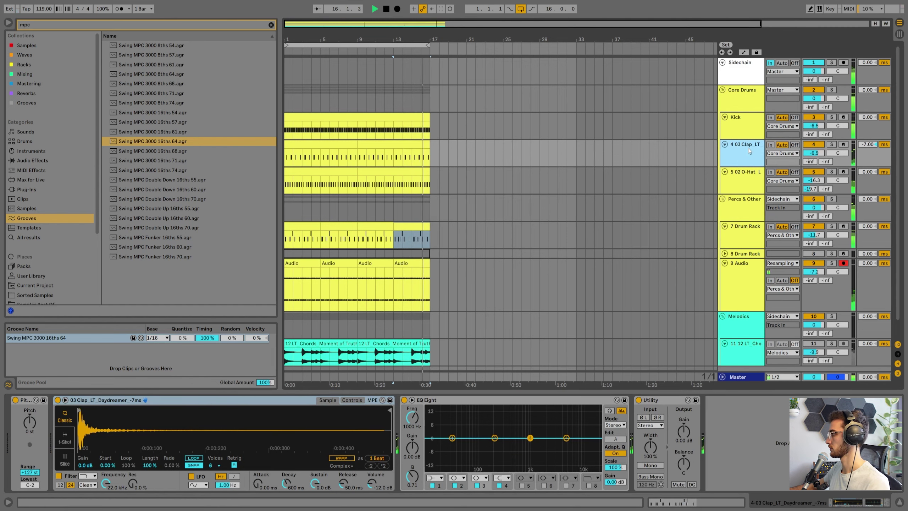
{"action": "scroll", "coordinate": [563, 256], "scroll_direction": "down", "scroll_amount": 1}
{"action": "left_click", "coordinate": [748, 266]}
{"action": "scroll", "coordinate": [334, 215], "scroll_direction": "up", "scroll_amount": 1}
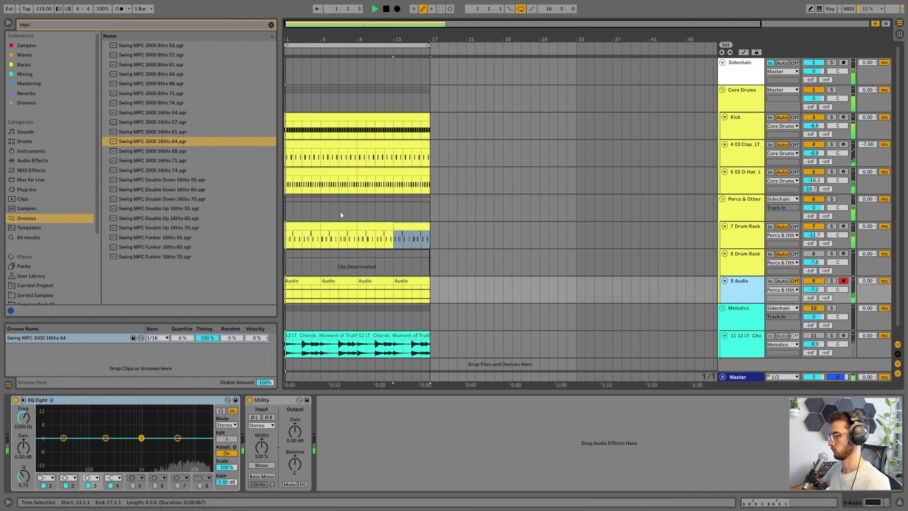
{"action": "left_click", "coordinate": [290, 203]}
{"action": "left_click", "coordinate": [378, 251]}
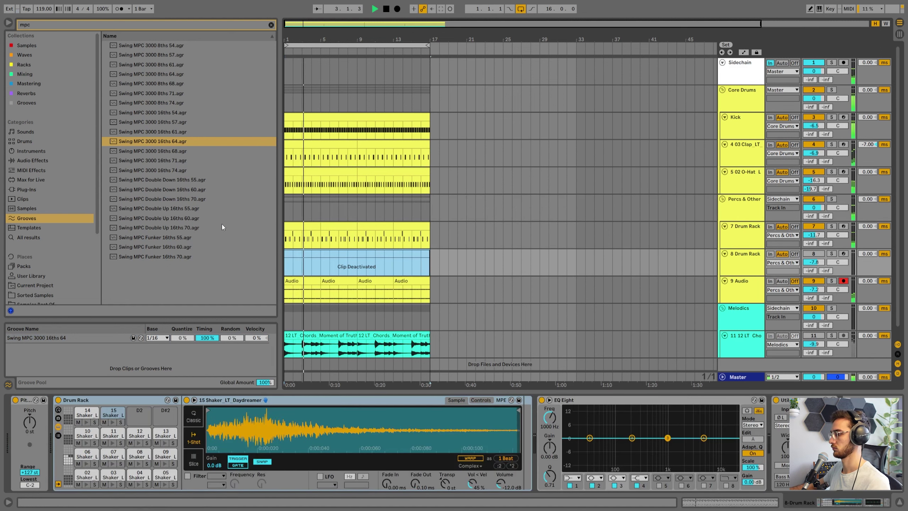
{"action": "left_click", "coordinate": [8, 384]}
Rename the 9 Audio track as Shakers and save the set
{"action": "left_click", "coordinate": [300, 290]}
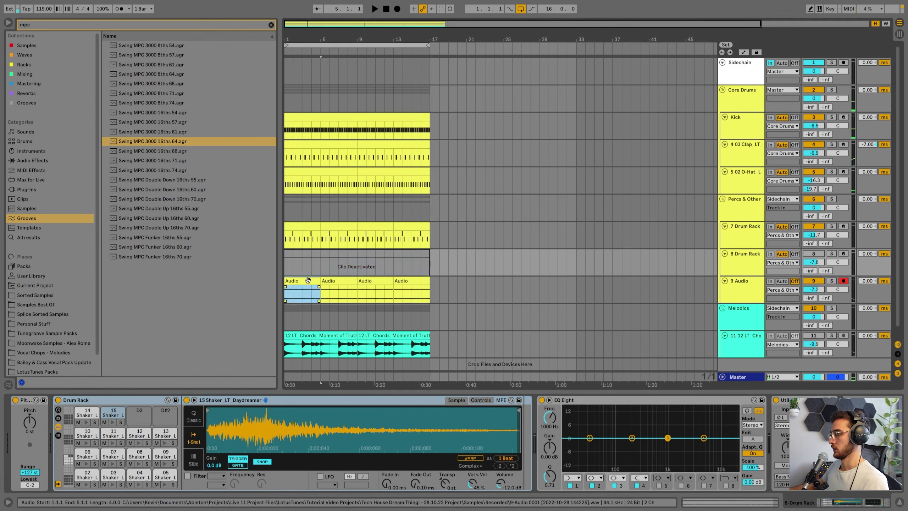
{"action": "scroll", "coordinate": [681, 271], "scroll_direction": "down", "scroll_amount": 1}
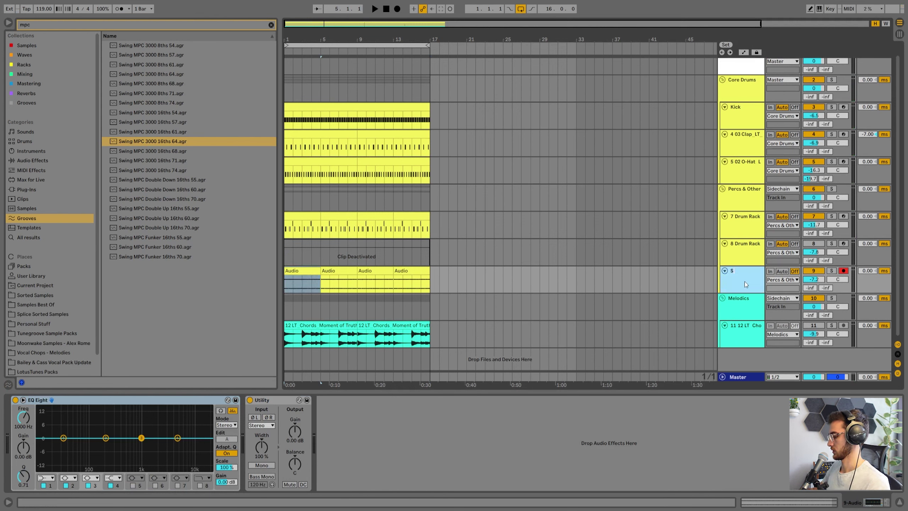
{"action": "left_click", "coordinate": [306, 271]}
{"action": "key", "text": "ctrl+s"}
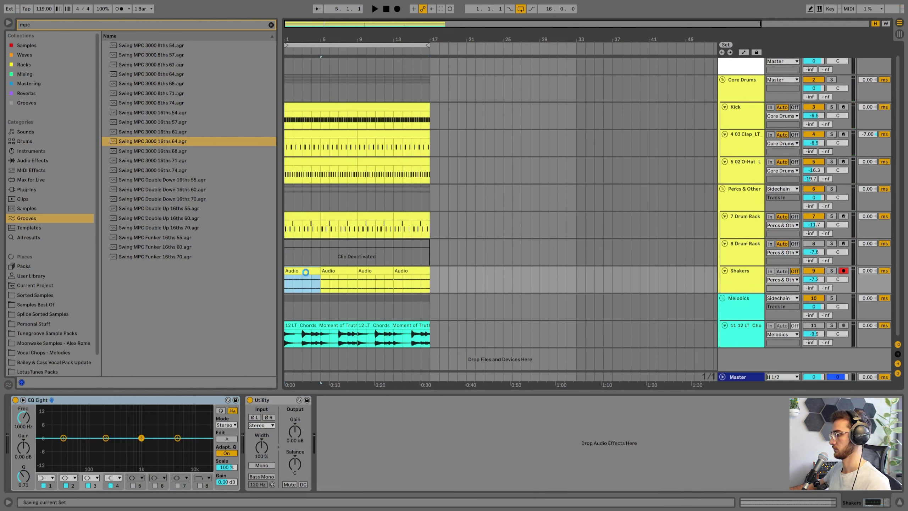
Clear the sample search and open the Pads Evolving folder in the Daydreamer Organic House Production Suite's Atmosphere samples from LotusTunes Packs
{"action": "scroll", "coordinate": [46, 354], "scroll_direction": "down", "scroll_amount": 1}
{"action": "left_click", "coordinate": [45, 360]}
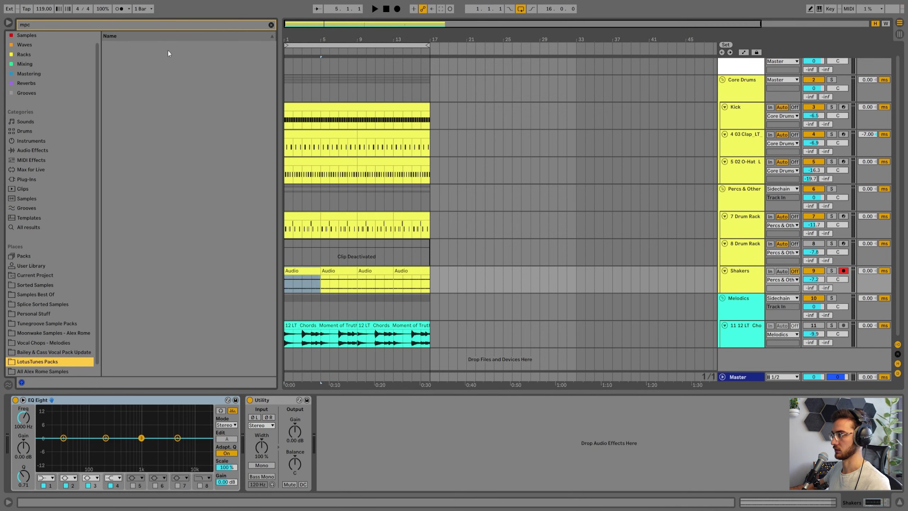
{"action": "left_click", "coordinate": [271, 26]}
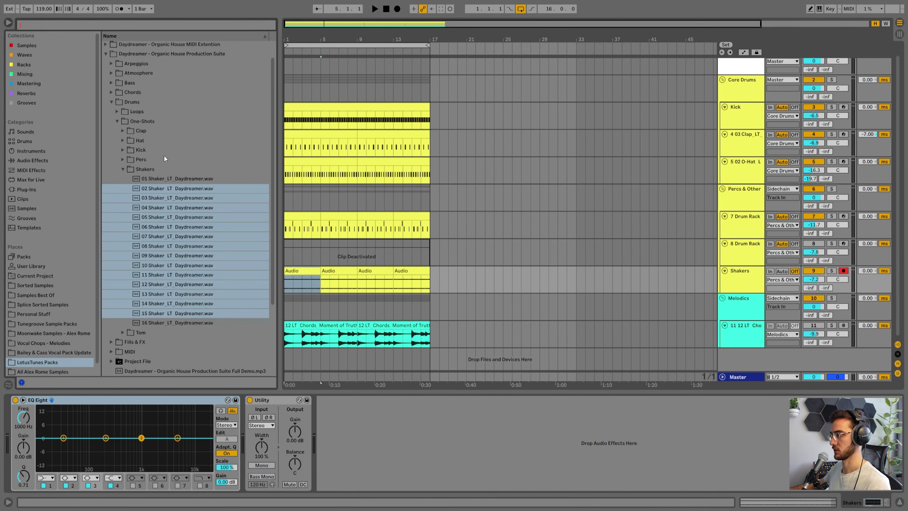
{"action": "left_click", "coordinate": [123, 170]}
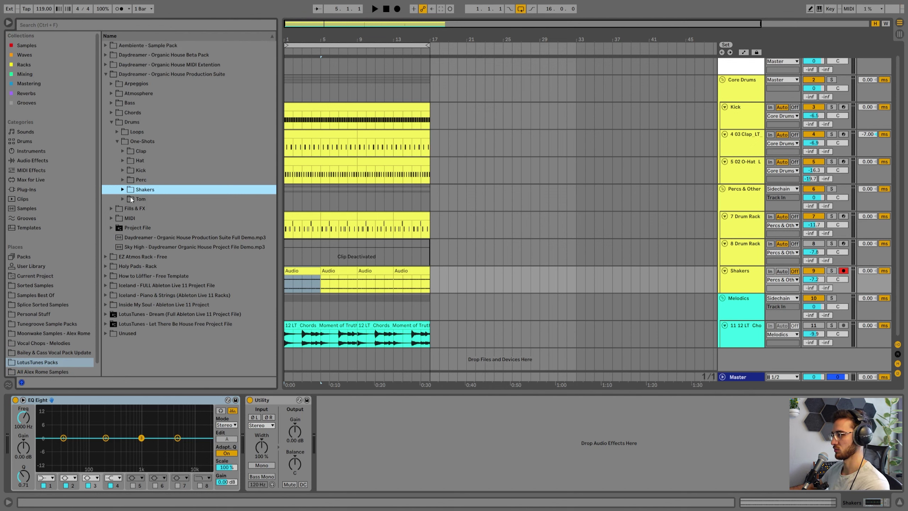
{"action": "left_click", "coordinate": [115, 123]}
{"action": "left_click", "coordinate": [112, 93]}
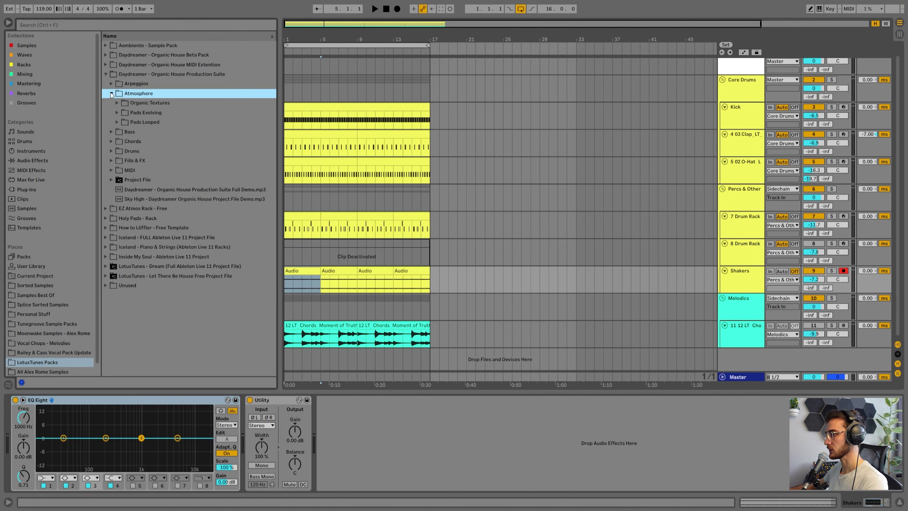
{"action": "left_click", "coordinate": [118, 121]}
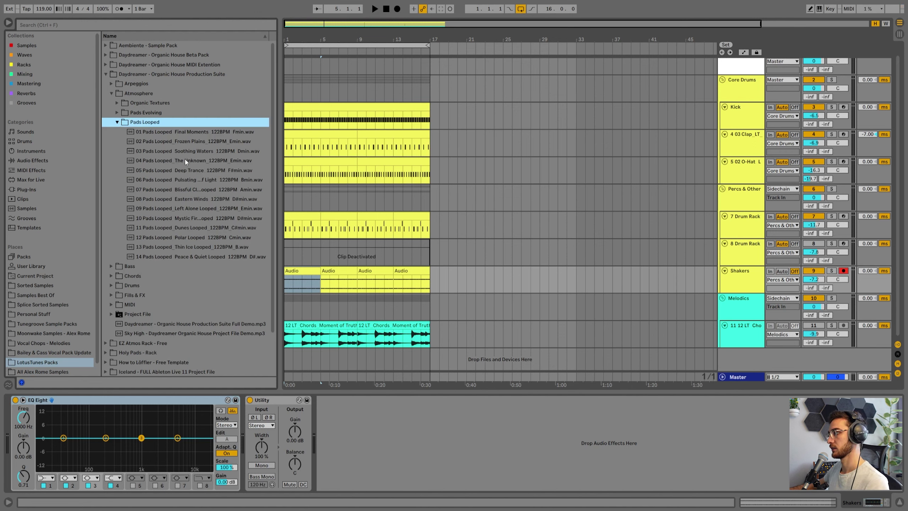
{"action": "left_click", "coordinate": [116, 113]}
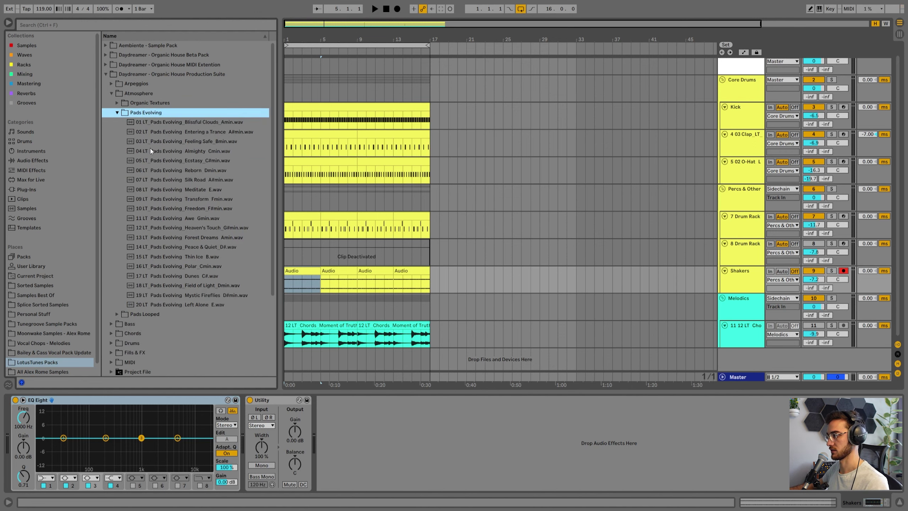
Audition the evolving pad samples between 04 Almighty Cmin and 16 Polar Cmin
{"action": "left_click", "coordinate": [164, 154]}
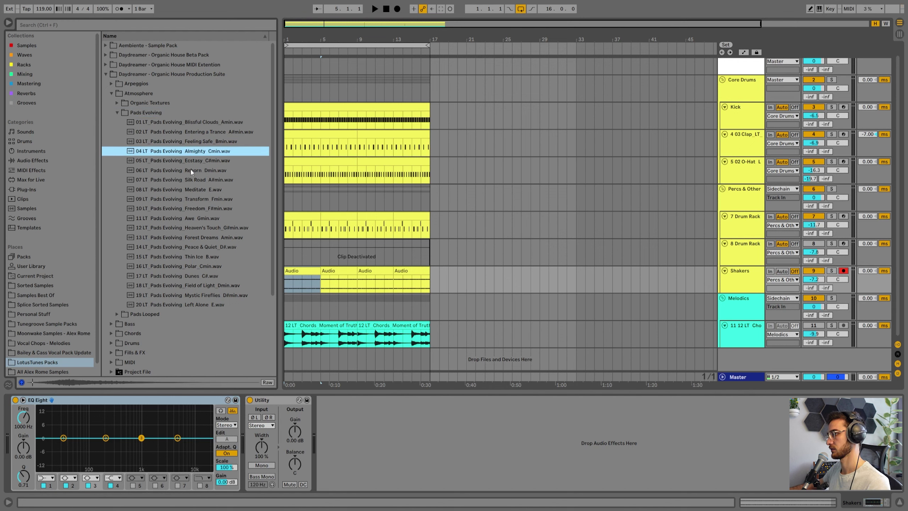
{"action": "left_click", "coordinate": [192, 161]}
{"action": "scroll", "coordinate": [194, 201], "scroll_direction": "down", "scroll_amount": 1}
{"action": "left_click", "coordinate": [191, 180]}
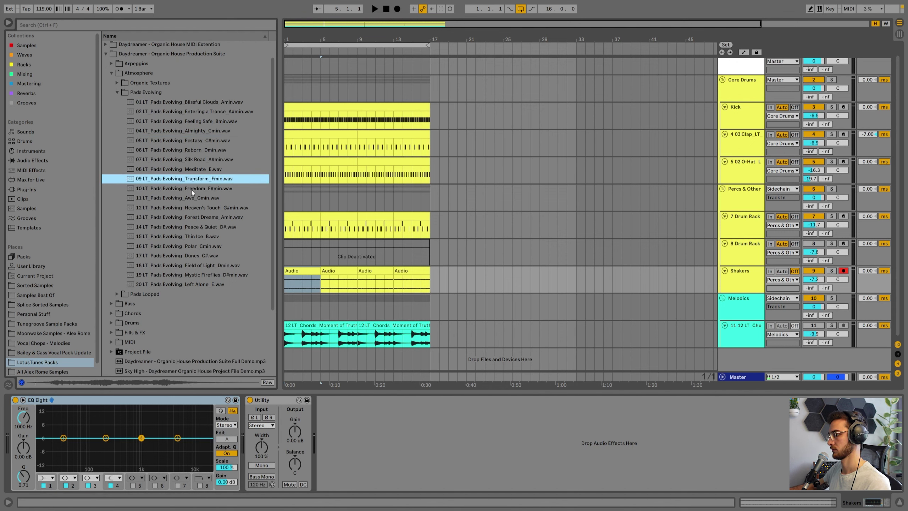
{"action": "left_click", "coordinate": [192, 191]}
{"action": "left_click", "coordinate": [192, 200]}
{"action": "scroll", "coordinate": [191, 215], "scroll_direction": "down", "scroll_amount": 1}
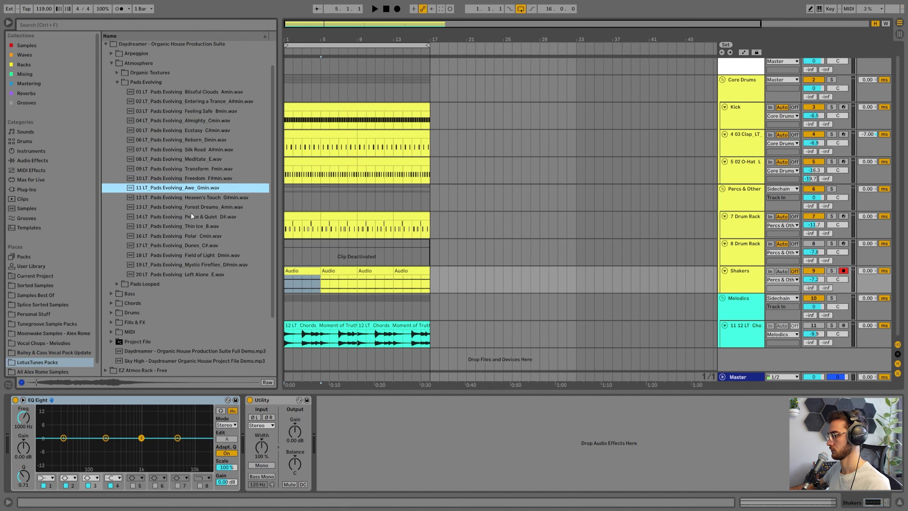
{"action": "left_click", "coordinate": [192, 210]}
{"action": "left_click", "coordinate": [197, 219]}
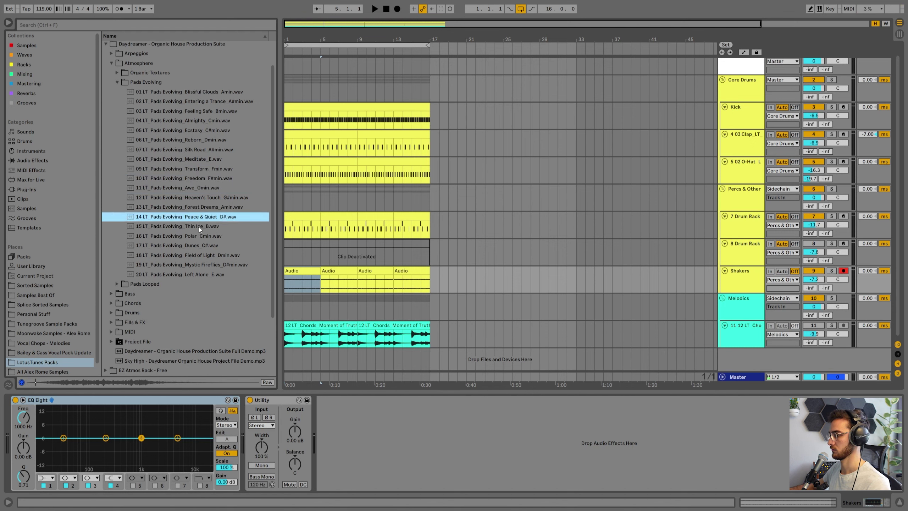
{"action": "left_click", "coordinate": [199, 227]}
{"action": "left_click", "coordinate": [195, 236]}
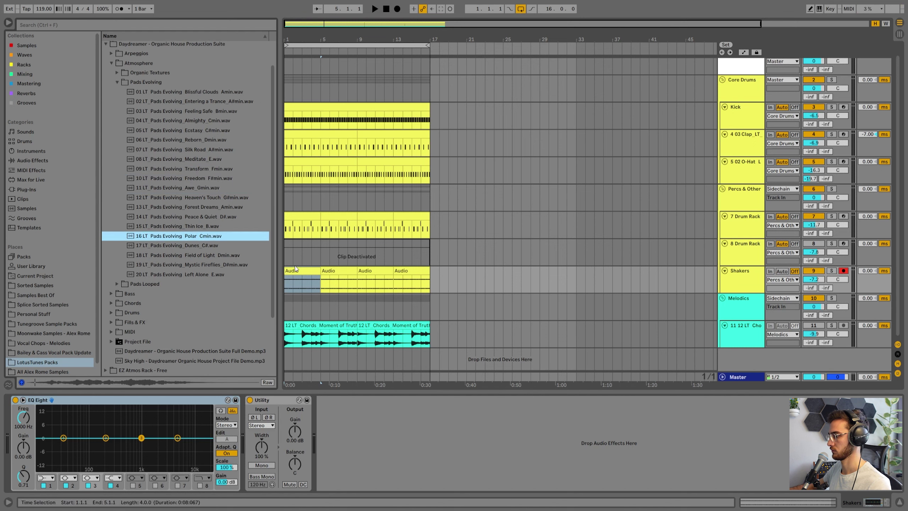
Insert a new audio track below the chords track inside the Melodics group
{"action": "left_click", "coordinate": [293, 306]}
{"action": "left_click", "coordinate": [741, 288]}
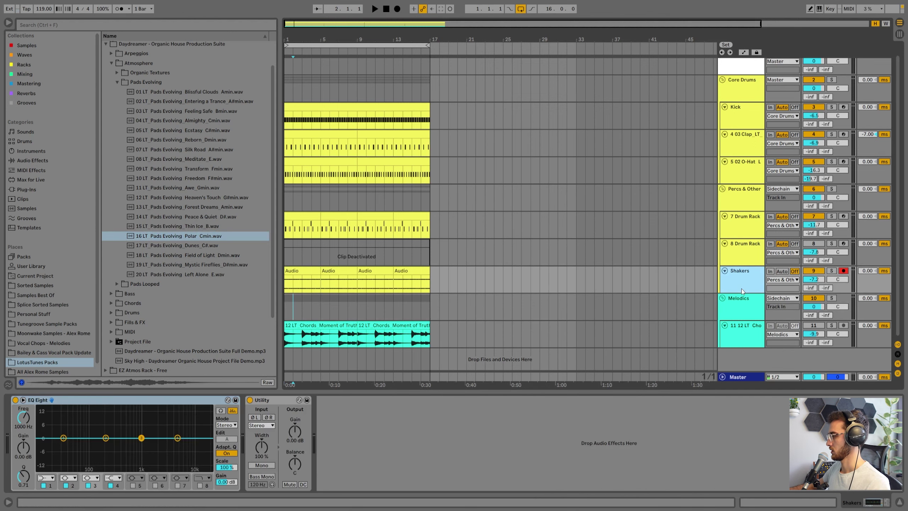
{"action": "left_click", "coordinate": [744, 331]}
{"action": "key", "text": "ctrl+t"}
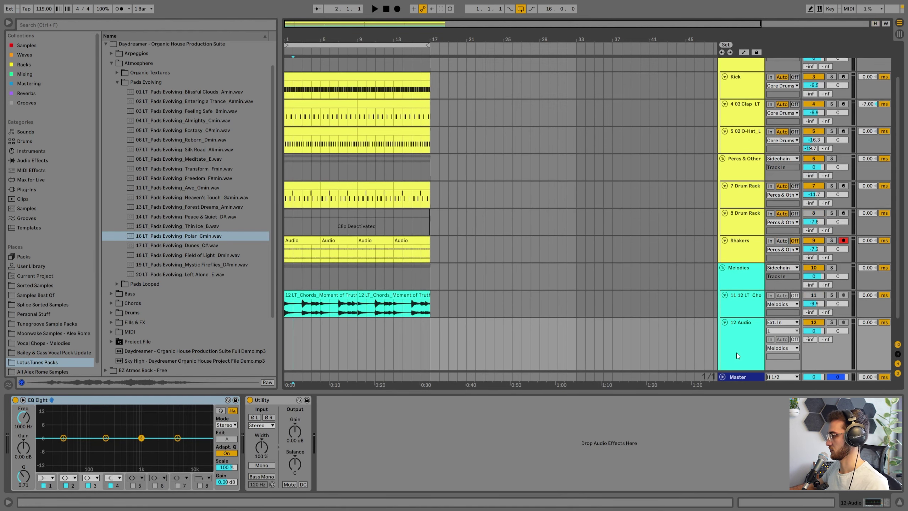
Place the 16 Polar Cmin evolving pad at bar 1 of the new track and duplicate it across the loop
{"action": "scroll", "coordinate": [736, 353], "scroll_direction": "down", "scroll_amount": 1}
{"action": "left_click_drag", "start_coordinate": [171, 235], "coordinate": [293, 323]}
{"action": "key", "text": "ctrl+d"}
{"action": "key", "text": "ctrl+d"}
{"action": "key", "text": "ctrl+d"}
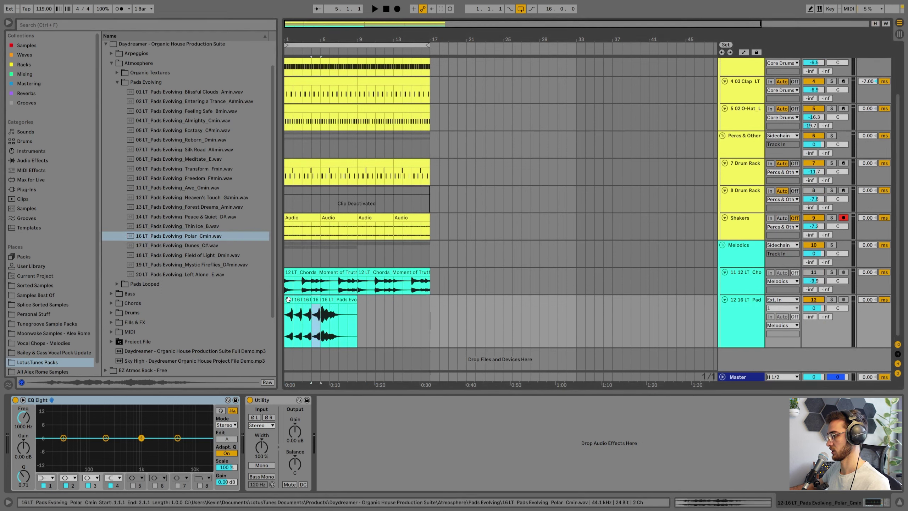
{"action": "key", "text": "ctrl+d"}
{"action": "key", "text": "ctrl+d"}
{"action": "key", "text": "ctrl+d"}
{"action": "key", "text": "ctrl+d"}
{"action": "key", "text": "ctrl+d"}
{"action": "key", "text": "ctrl+d"}
{"action": "key", "text": "ctrl+d"}
{"action": "key", "text": "ctrl+d"}
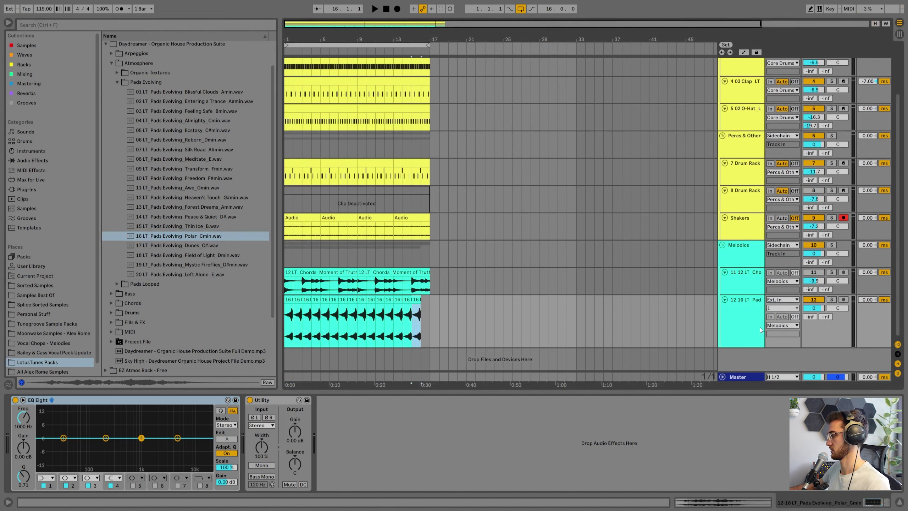
Lower the pad track's volume to -13.9 dB and listen to it with the loop
{"action": "left_click_drag", "start_coordinate": [819, 310], "coordinate": [819, 320]}
{"action": "key", "text": "space"}
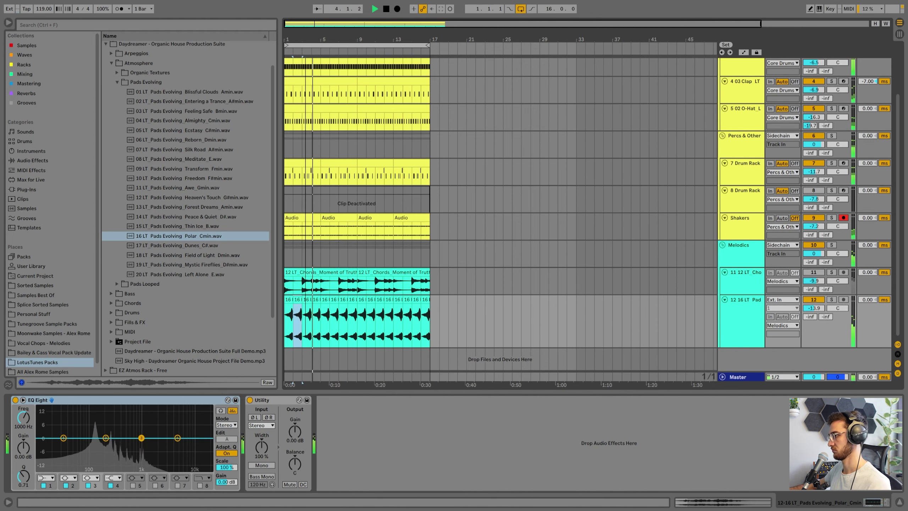
{"action": "left_click_drag", "start_coordinate": [305, 35], "coordinate": [336, 35]}
{"action": "left_click", "coordinate": [399, 272]}
{"action": "key", "text": "space"}
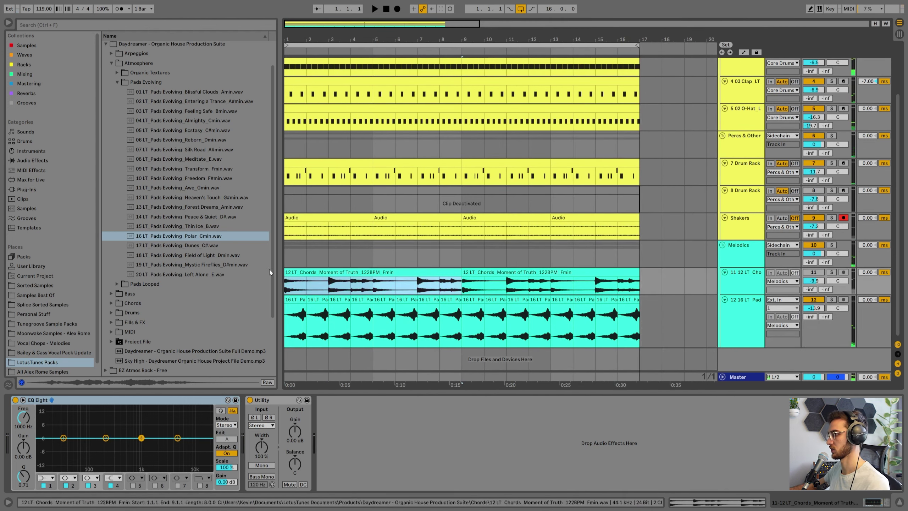
Add the 09 Transform Fmin evolving pad to the pad track, split out a one-bar section and move it to bar 1
{"action": "left_click", "coordinate": [215, 169]}
{"action": "left_click_drag", "start_coordinate": [190, 169], "coordinate": [314, 314]}
{"action": "key", "text": "ctrl+e"}
{"action": "left_click", "coordinate": [327, 317]}
{"action": "key", "text": "ctrl+e"}
{"action": "double_click", "coordinate": [316, 300]}
{"action": "key", "text": "shift+Tab"}
{"action": "left_click_drag", "start_coordinate": [318, 299], "coordinate": [297, 299]}
Duplicate the one-bar Transform pad clip until it fills the track up to bar 17
{"action": "key", "text": "ctrl+d"}
{"action": "key", "text": "ctrl+d"}
{"action": "key", "text": "ctrl+d"}
{"action": "key", "text": "ctrl+d"}
{"action": "key", "text": "ctrl+d"}
{"action": "key", "text": "ctrl+d"}
{"action": "key", "text": "ctrl+d"}
{"action": "key", "text": "ctrl+d"}
{"action": "key", "text": "ctrl+d"}
{"action": "key", "text": "ctrl+d"}
{"action": "key", "text": "ctrl+d"}
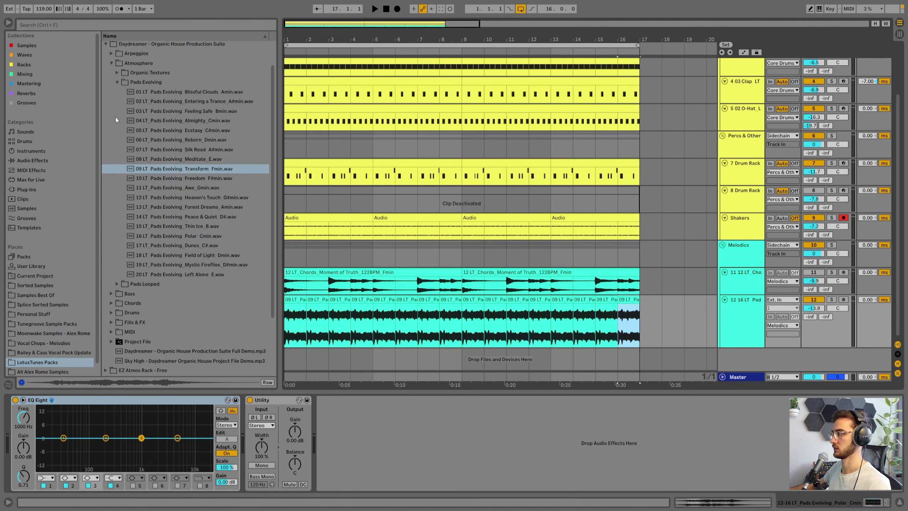
Search the Mixing collection for "auto" and add Auto Filter to the pad track
{"action": "left_click", "coordinate": [24, 74]}
{"action": "left_click", "coordinate": [67, 23]}
{"action": "type", "text": "auto"}
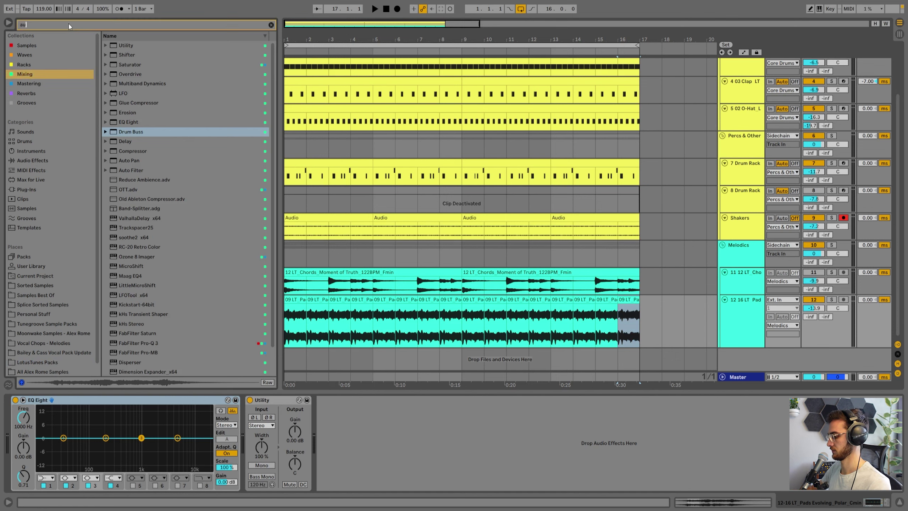
{"action": "left_click", "coordinate": [139, 65]}
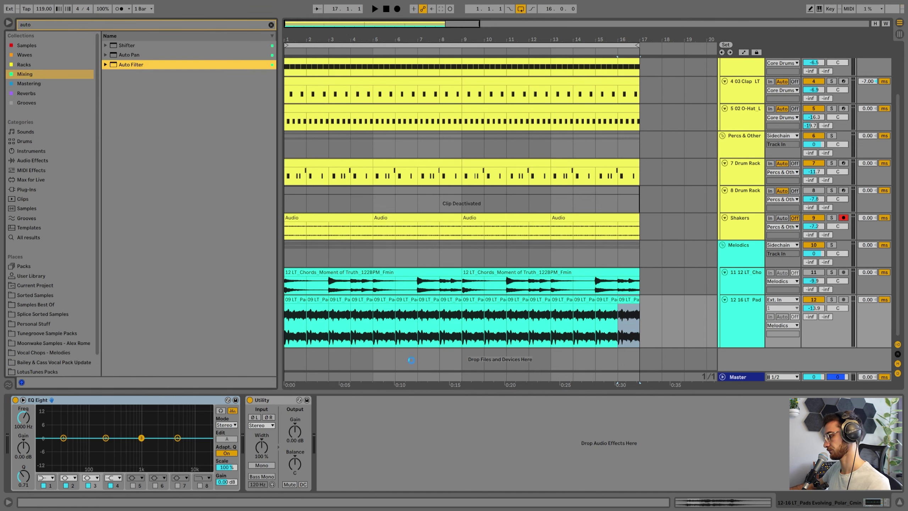
Lower the pad's Auto Filter frequency to 264 Hz while the loop plays
{"action": "key", "text": "space"}
{"action": "left_click_drag", "start_coordinate": [457, 427], "coordinate": [457, 481]}
{"action": "key", "text": "space"}
{"action": "key", "text": "space"}
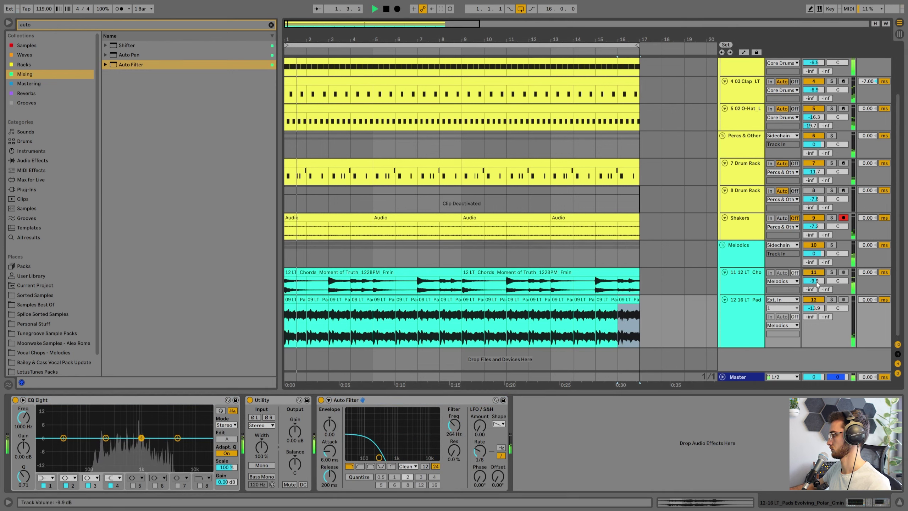
Lower the chords track's volume to -12.2 dB and the pad track's volume to -15.1 dB during playback
{"action": "left_click_drag", "start_coordinate": [815, 281], "coordinate": [816, 289]}
{"action": "left_click", "coordinate": [378, 315]}
{"action": "key", "text": "space"}
Copy the pad track's Auto Filter to the chords track and set its frequency there to 203 Hz
{"action": "left_click", "coordinate": [376, 400]}
{"action": "key", "text": "ctrl+c"}
{"action": "left_click", "coordinate": [418, 284]}
{"action": "left_click", "coordinate": [459, 474]}
{"action": "key", "text": "ctrl+v"}
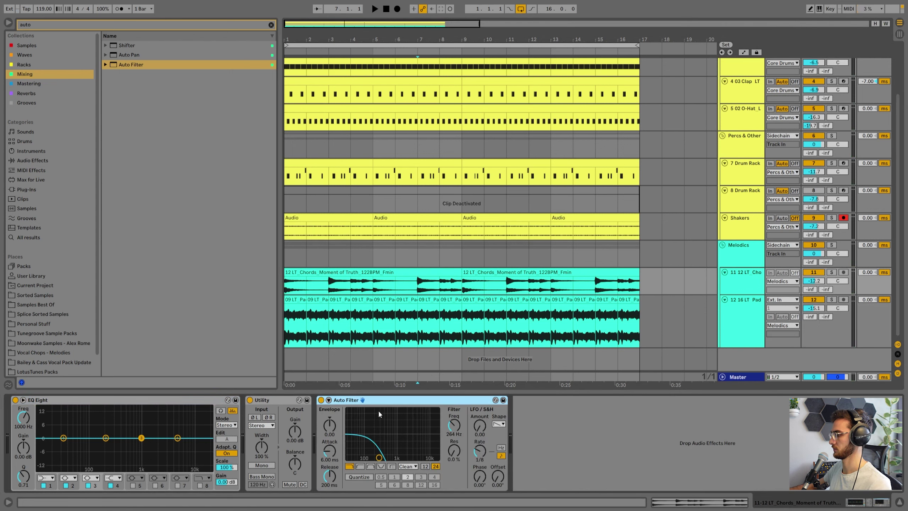
{"action": "key", "text": "space"}
{"action": "left_click_drag", "start_coordinate": [452, 411], "coordinate": [452, 417]}
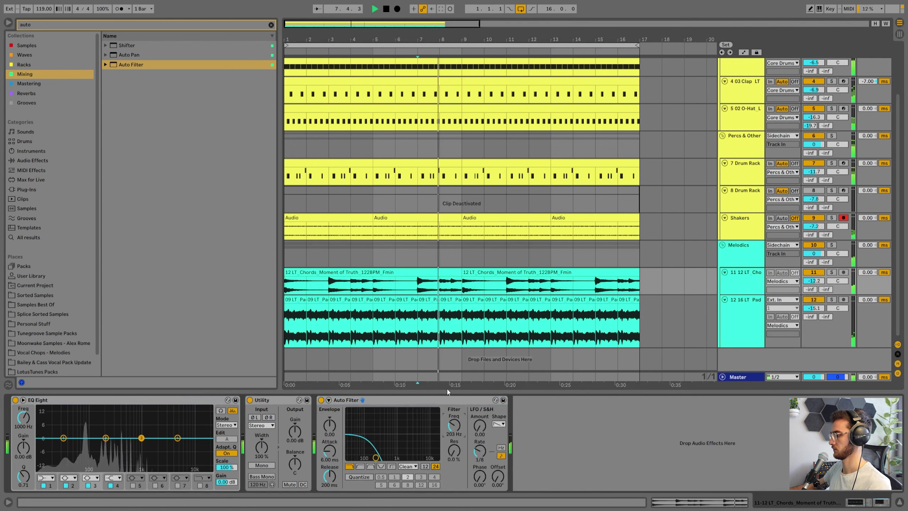
Transpose all Transform pad clips up 12 semitones and set their warp mode to Complex Pro
{"action": "left_click", "coordinate": [297, 299]}
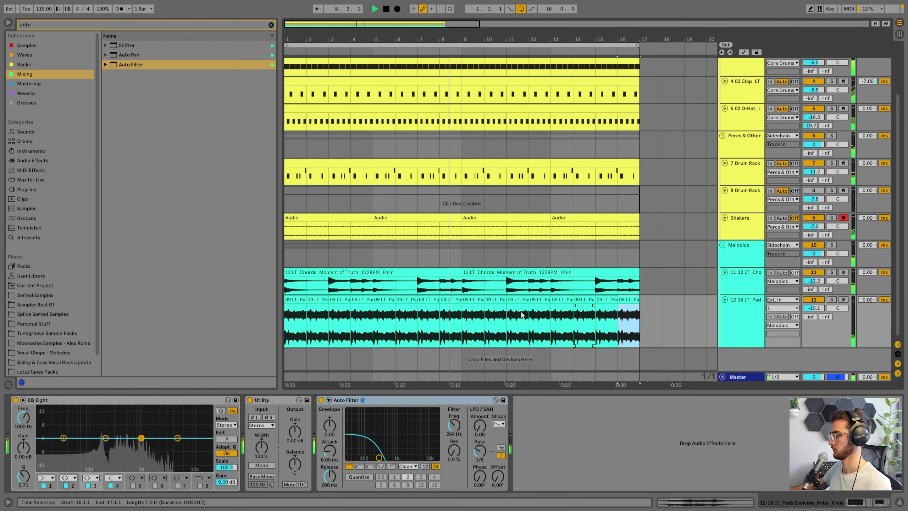
{"action": "double_click", "coordinate": [296, 300]}
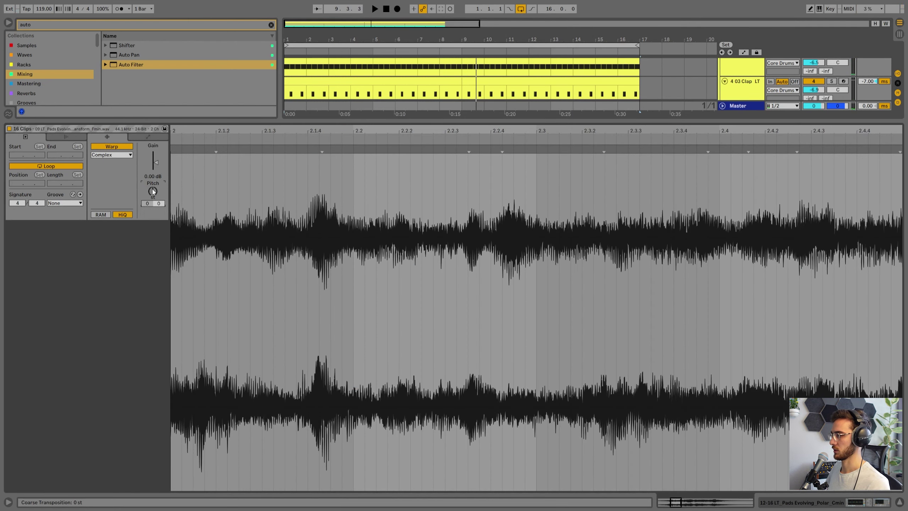
{"action": "key", "text": "space"}
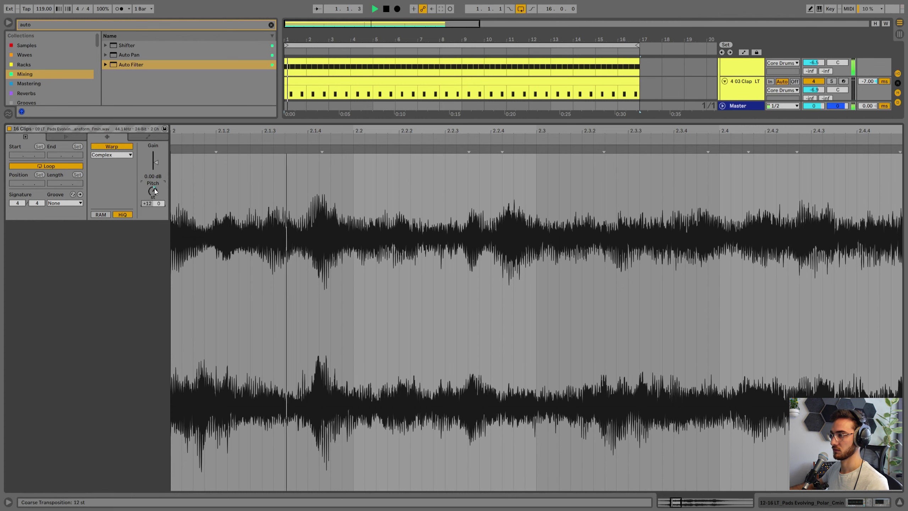
{"action": "left_click", "coordinate": [113, 157]}
{"action": "left_click", "coordinate": [108, 202]}
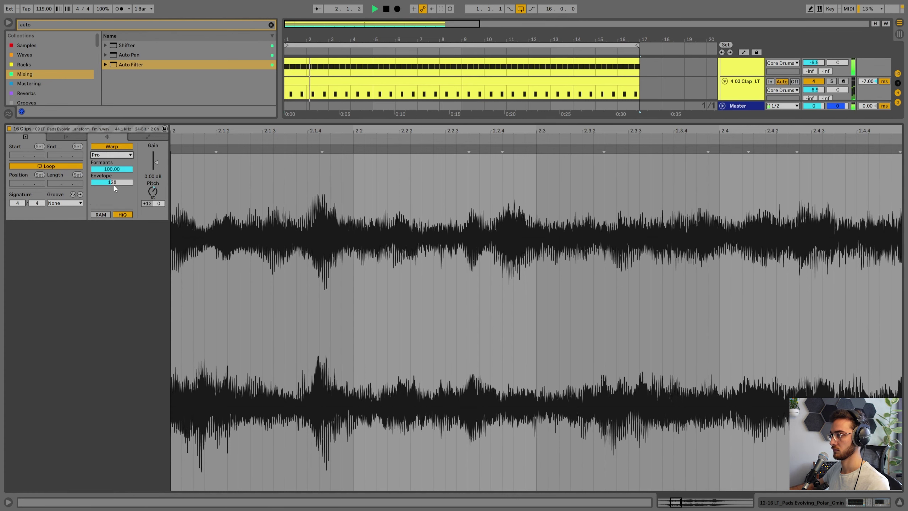
{"action": "key", "text": "shift+Tab"}
{"action": "key", "text": "space"}
Solo the pad track and raise its Auto Filter frequency to 2.18 kHz while listening
{"action": "left_click", "coordinate": [831, 300]}
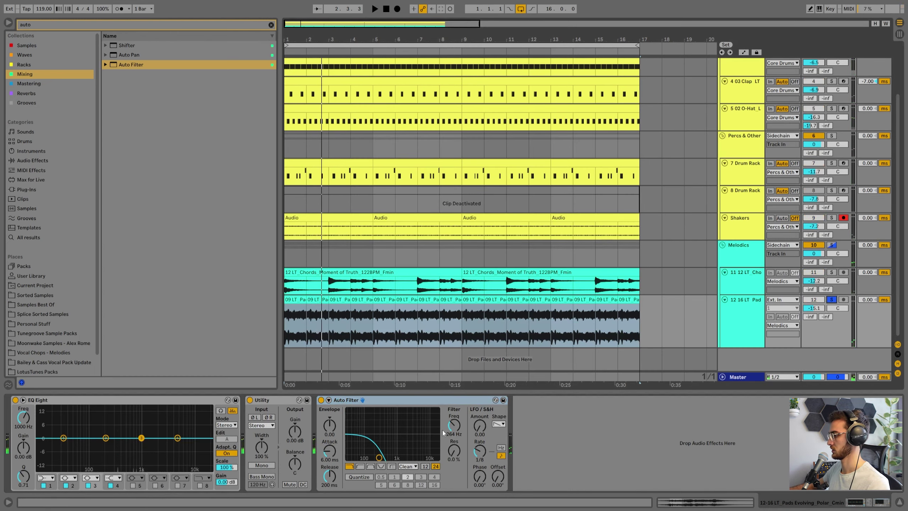
{"action": "key", "text": "space"}
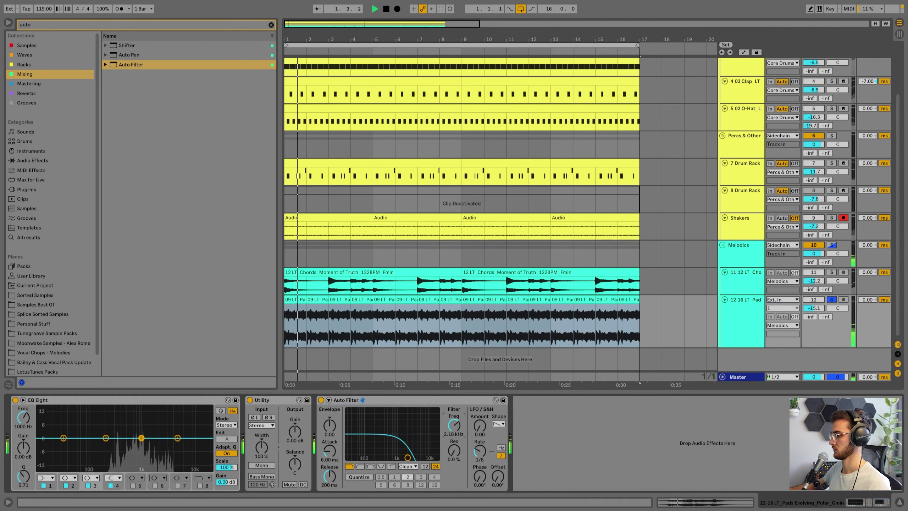
{"action": "key", "text": "space"}
{"action": "key", "text": "shift+Tab"}
{"action": "key", "text": "space"}
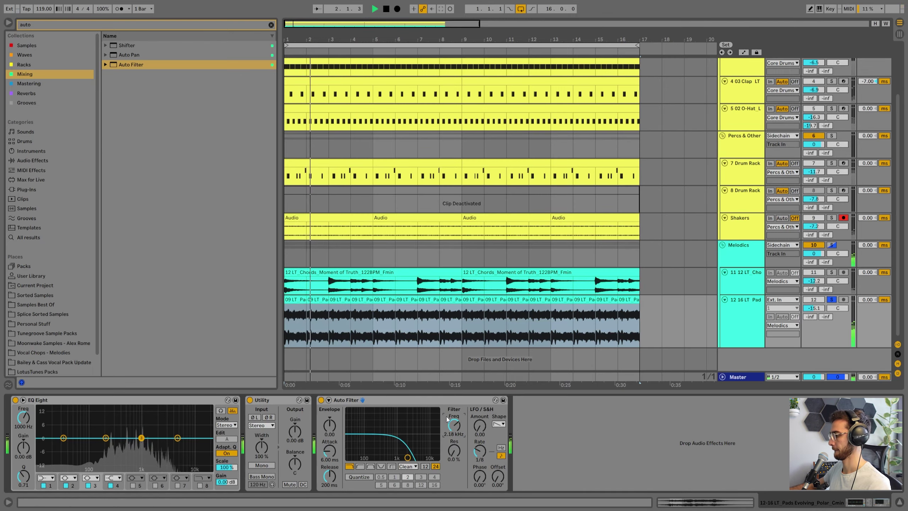
Solo the chords alongside the pad, release all solos and lower the pad track's volume to -17.3 dB
{"action": "left_click", "coordinate": [832, 272]}
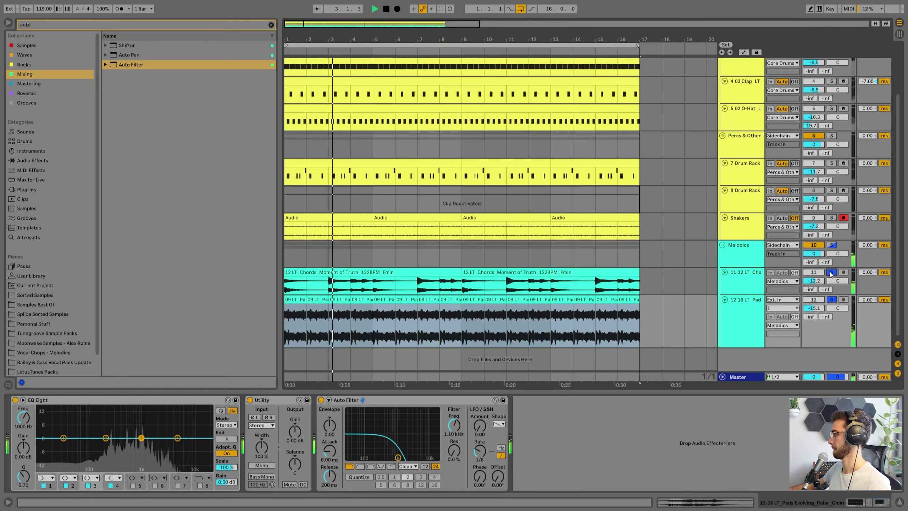
{"action": "left_click", "coordinate": [831, 272]}
{"action": "left_click_drag", "start_coordinate": [814, 308], "coordinate": [814, 311]}
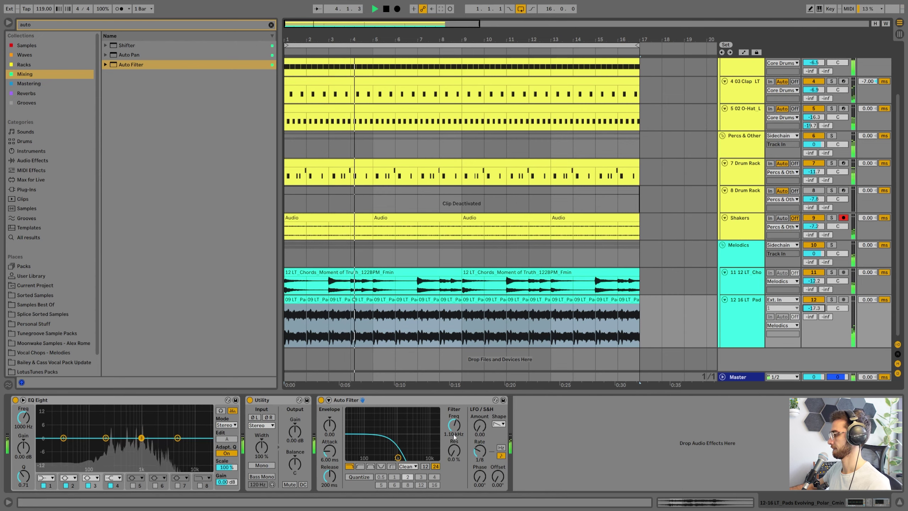
Lower the pad's Auto Filter frequency to 524 Hz and show the pad clips' source sample in the browser
{"action": "left_click", "coordinate": [296, 300]}
{"action": "left_click", "coordinate": [748, 286]}
{"action": "left_click", "coordinate": [744, 310]}
{"action": "left_click", "coordinate": [293, 299]}
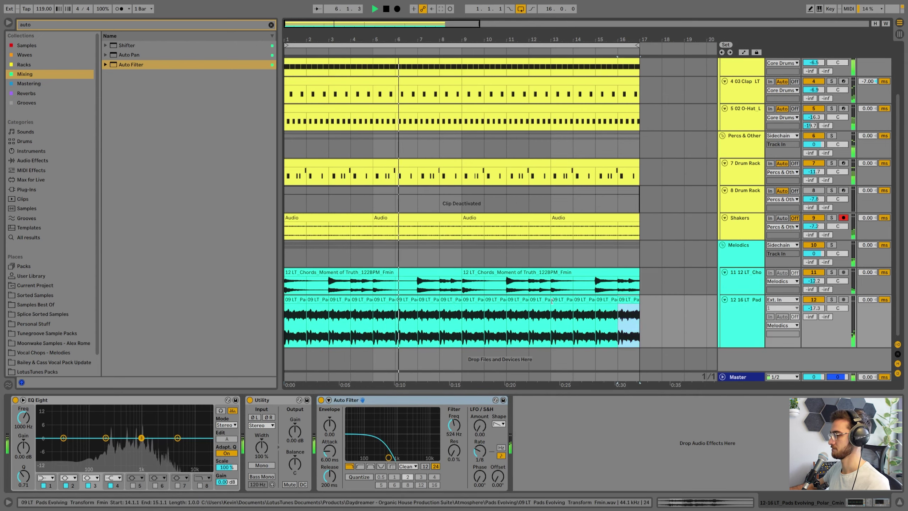
{"action": "right_click", "coordinate": [293, 299]}
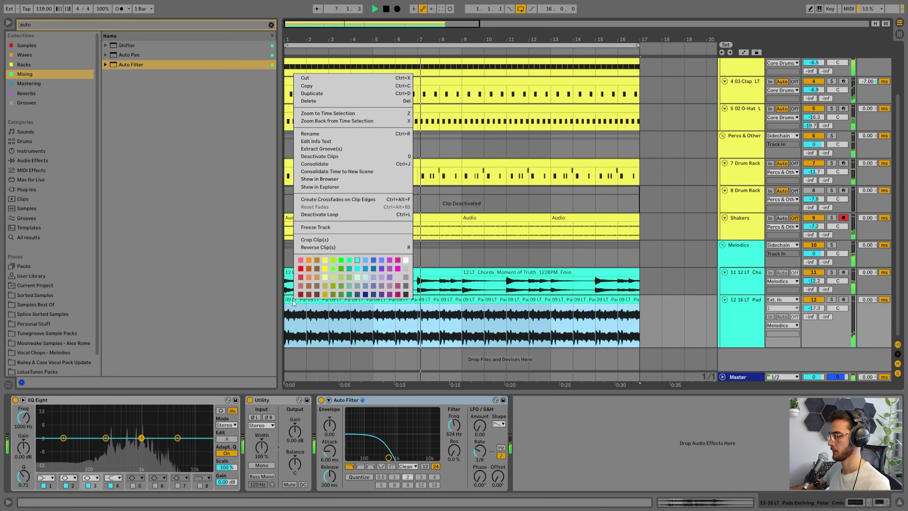
{"action": "left_click", "coordinate": [324, 175]}
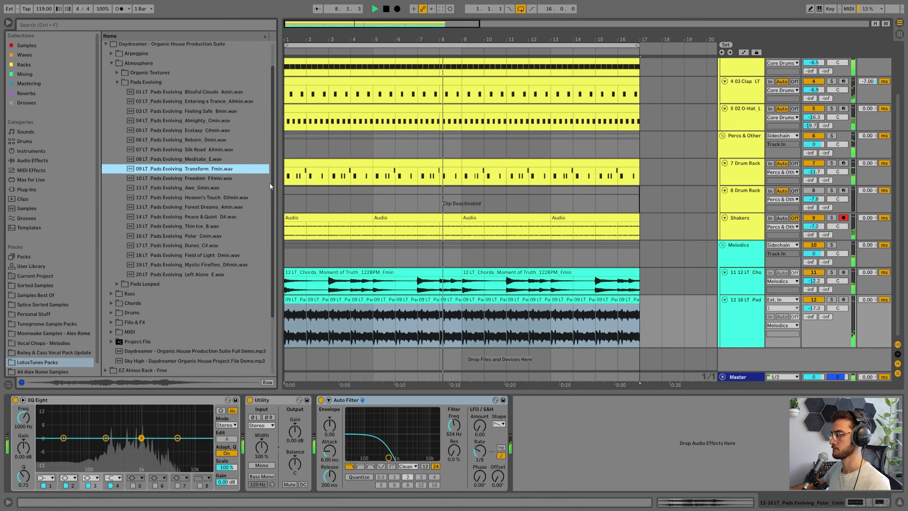
Audition the 10 LT Pads Evolving Freedom F#min sample and add an unfolded audio track below the existing pad track
{"action": "key", "text": "space"}
{"action": "left_click", "coordinate": [207, 178]}
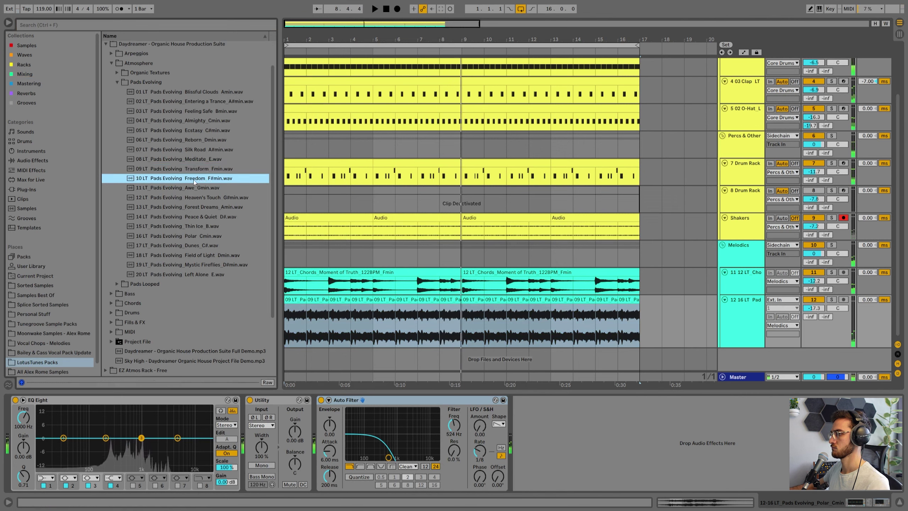
{"action": "left_click", "coordinate": [750, 305]}
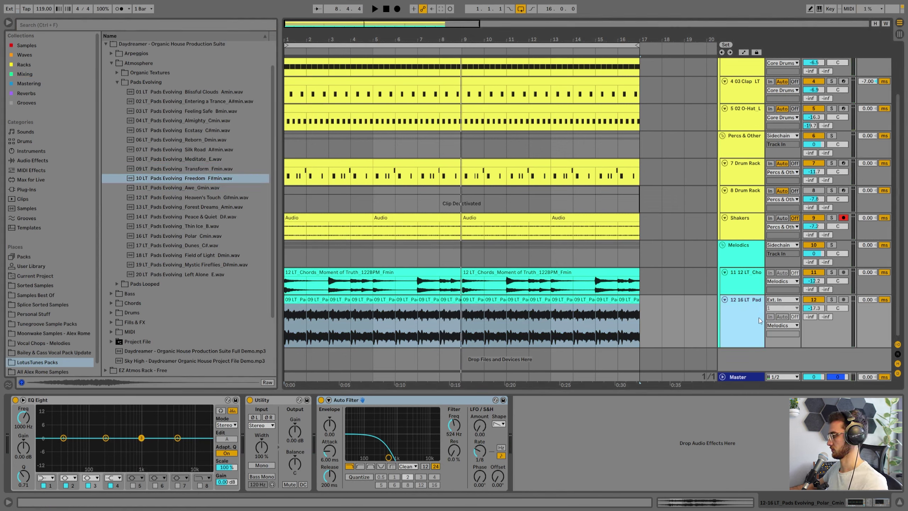
{"action": "key", "text": "ctrl+t"}
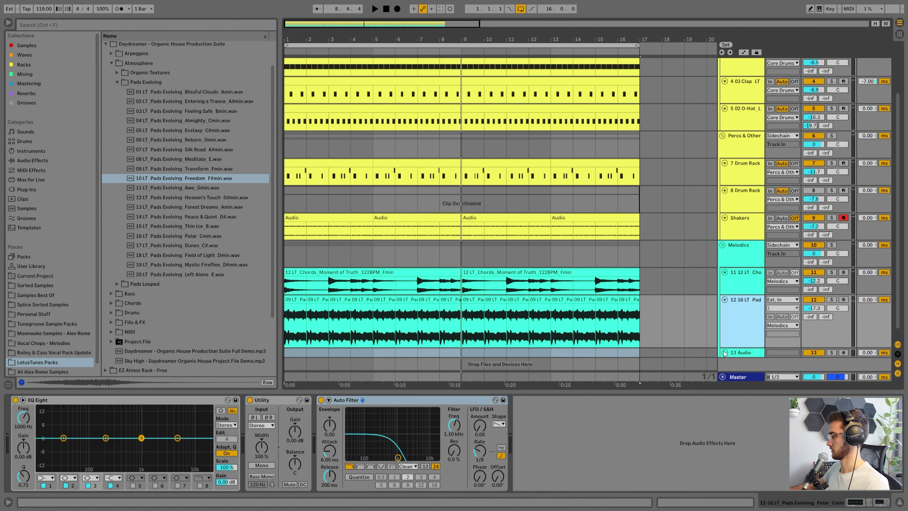
{"action": "left_click", "coordinate": [724, 351]}
Mute the existing pad track and place the Freedom F#min sample at bar 1 of the new audio track
{"action": "scroll", "coordinate": [732, 322], "scroll_direction": "down", "scroll_amount": 1}
{"action": "left_click", "coordinate": [813, 247]}
{"action": "left_click", "coordinate": [600, 236]}
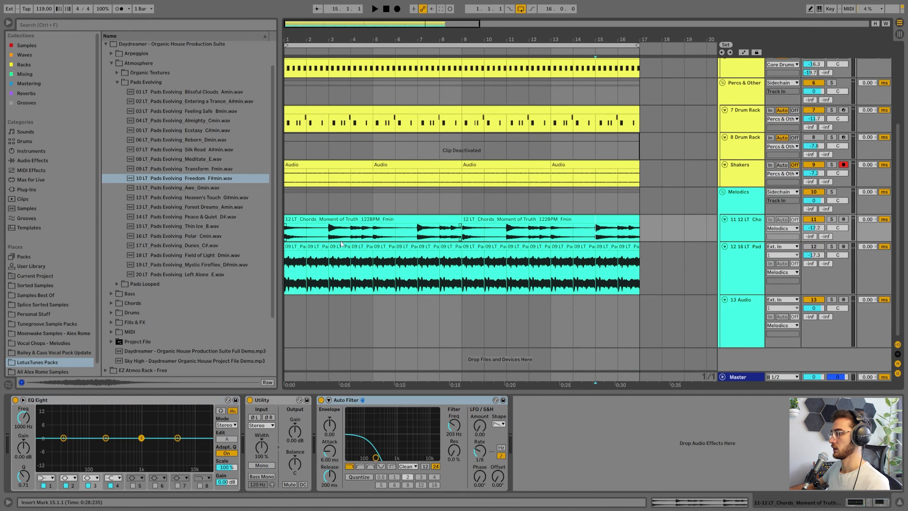
{"action": "left_click_drag", "start_coordinate": [190, 181], "coordinate": [305, 327]}
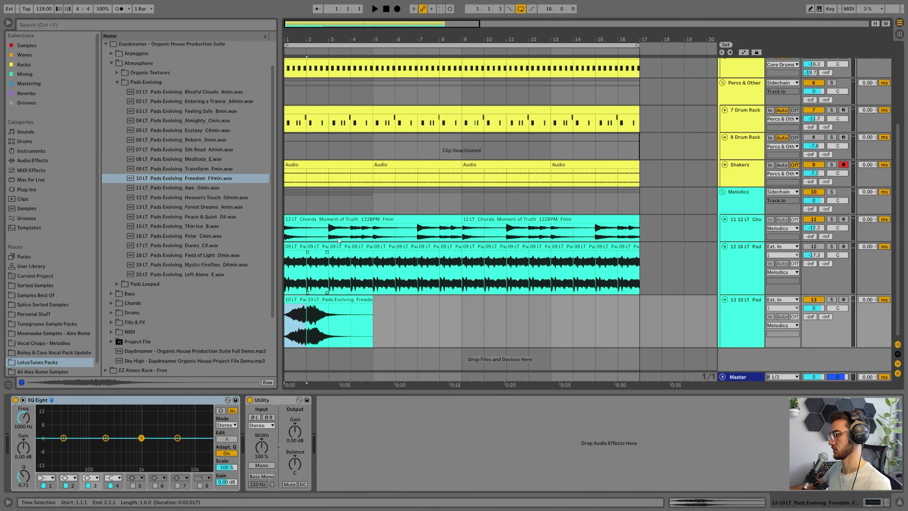
Replace the Freedom clip's material after its first bar with copies of that bar, filling the first four bars
{"action": "left_click", "coordinate": [383, 219]}
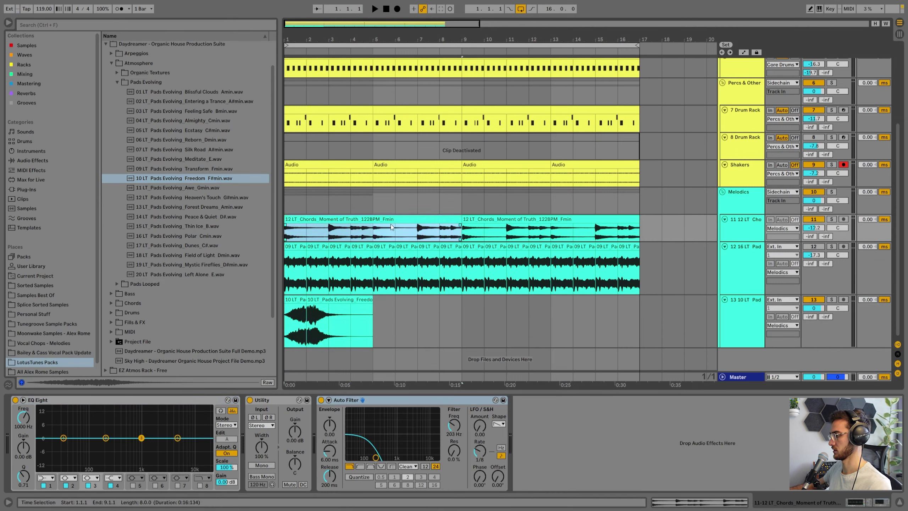
{"action": "left_click", "coordinate": [313, 302]}
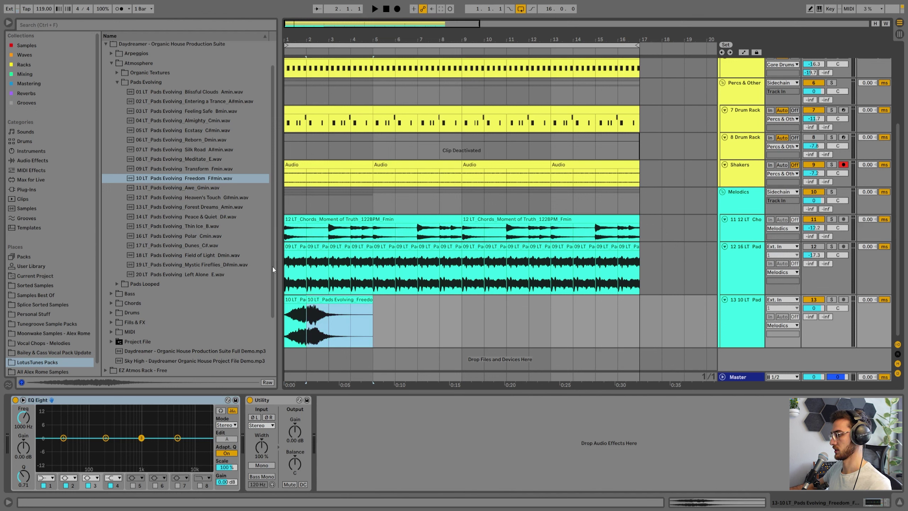
{"action": "left_click", "coordinate": [296, 298]}
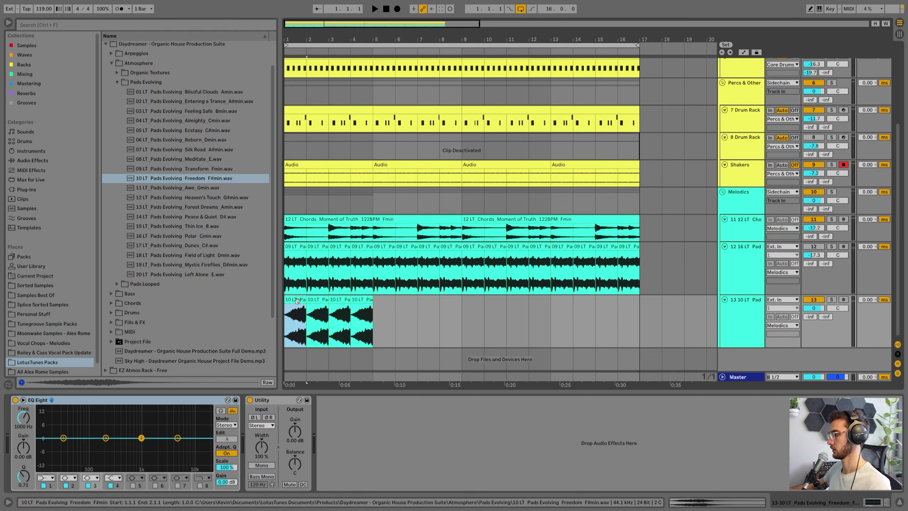
Transpose all four Freedom pad clips down 1 semitone
{"action": "left_click", "coordinate": [363, 299], "text": "shift"}
{"action": "key", "text": "shift+Tab"}
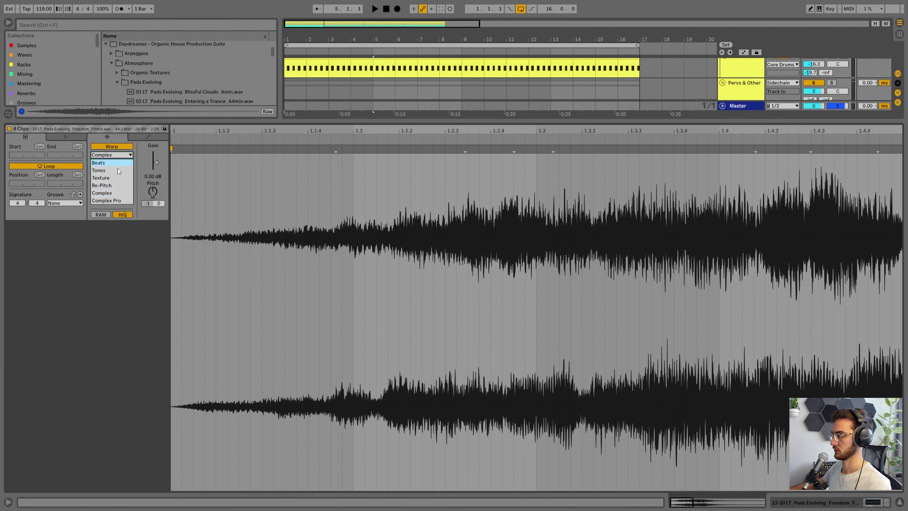
{"action": "key", "text": "shift+Tab"}
Duplicate the four Freedom pad clips three times to fill the 16-bar loop
{"action": "left_click", "coordinate": [358, 300]}
{"action": "key", "text": "ctrl+d"}
{"action": "key", "text": "ctrl+d"}
{"action": "key", "text": "ctrl+d"}
Play the loop and lower the Freedom pad track's volume to -27.0 dB
{"action": "key", "text": "space"}
{"action": "left_click_drag", "start_coordinate": [813, 308], "coordinate": [814, 328]}
{"action": "left_click", "coordinate": [757, 309]}
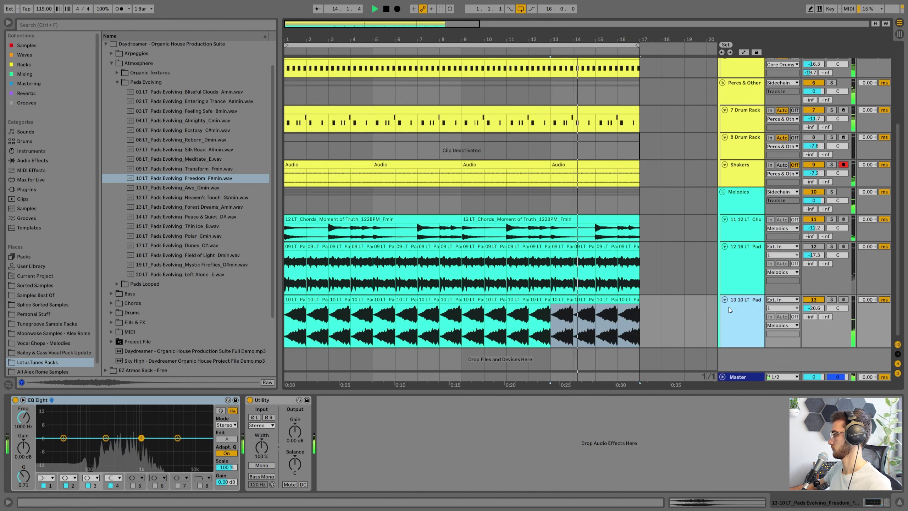
{"action": "key", "text": "space"}
{"action": "left_click", "coordinate": [540, 299]}
{"action": "left_click_drag", "start_coordinate": [813, 307], "coordinate": [814, 314]}
Delete the muted pad track between the chords and the Freedom pad
{"action": "left_click", "coordinate": [733, 248]}
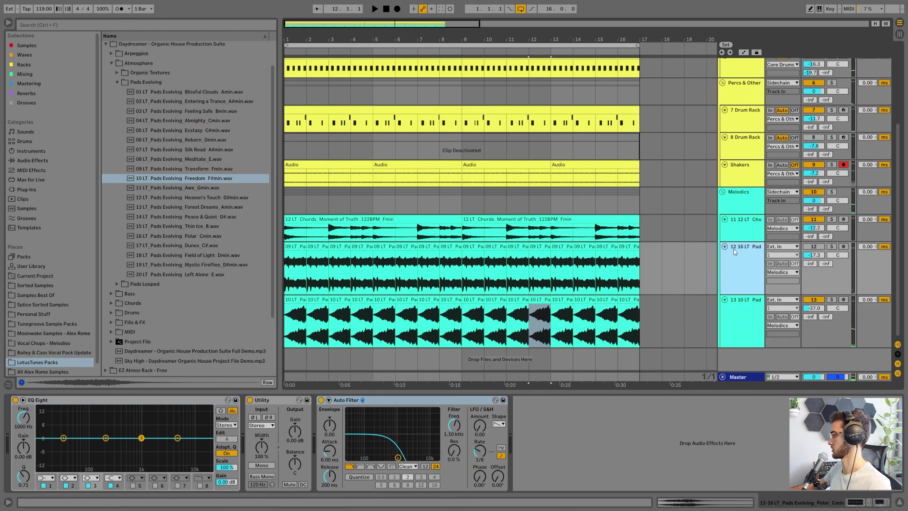
{"action": "key", "text": "Delete"}
{"action": "key", "text": "Left"}
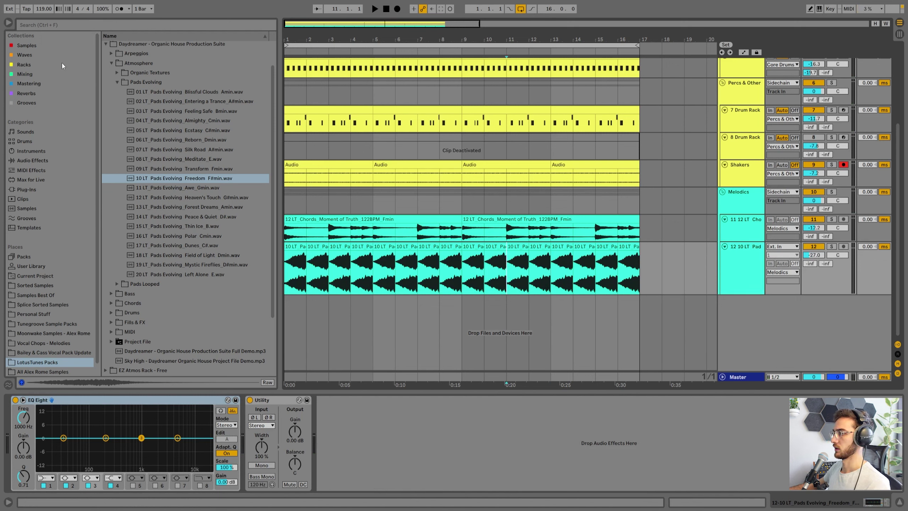
Add an Auto Filter to the Freedom pad track and lower its low-pass cutoff below 1 kHz
{"action": "left_click", "coordinate": [24, 74]}
{"action": "left_click_drag", "start_coordinate": [118, 170], "coordinate": [378, 422]}
{"action": "left_click_drag", "start_coordinate": [451, 432], "coordinate": [450, 462]}
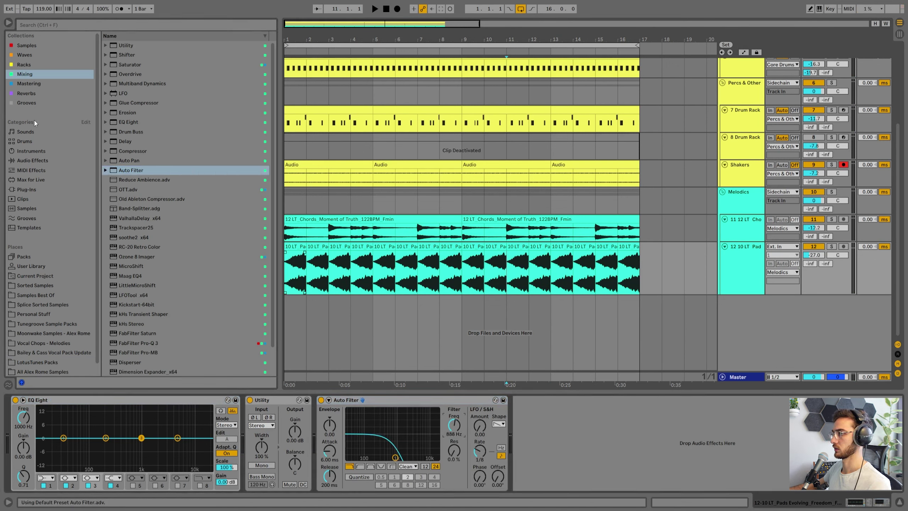
Add Ableton's Reverb after the pad's Auto Filter and adjust its input filter to 1.48 kHz and dry/wet to 59%
{"action": "left_click", "coordinate": [26, 92]}
{"action": "left_click", "coordinate": [127, 45]}
{"action": "left_click_drag", "start_coordinate": [127, 45], "coordinate": [438, 431]}
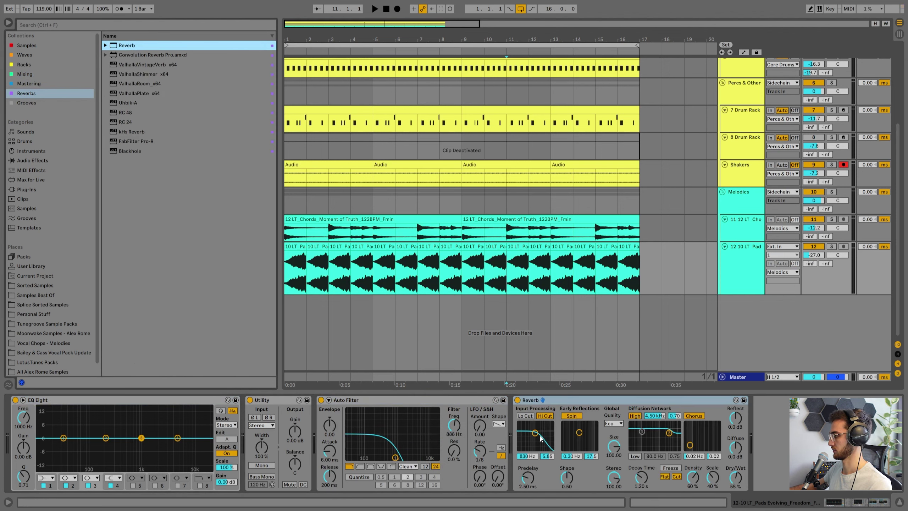
{"action": "left_click_drag", "start_coordinate": [540, 436], "coordinate": [532, 428]}
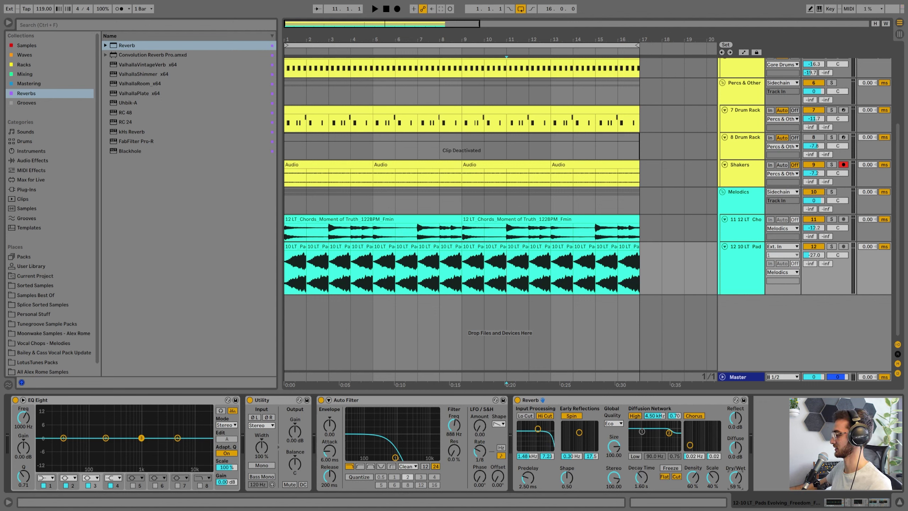
Refine the pad during playback with 2.18 kHz filter cutoff, 3.46 s reverb decay, 72% dry/wet and -27.5 dB track volume
{"action": "left_click", "coordinate": [296, 247]}
{"action": "key", "text": "space"}
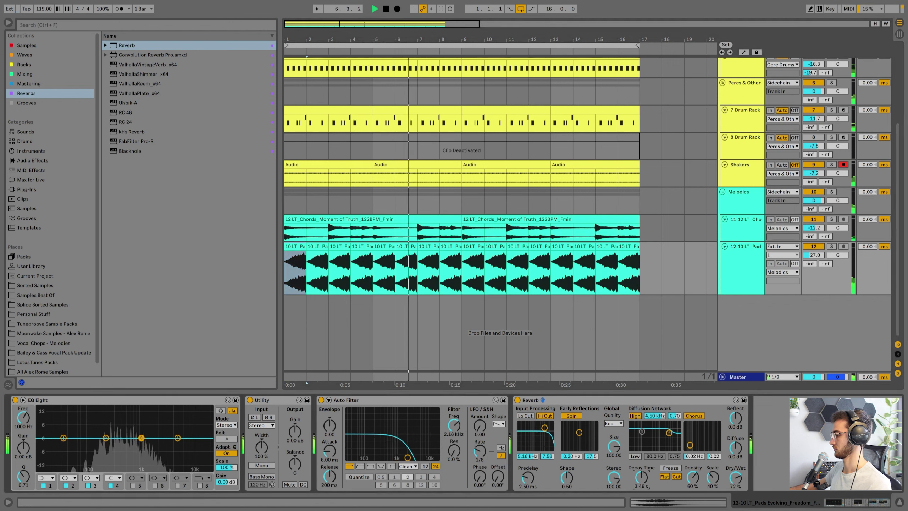
{"action": "left_click_drag", "start_coordinate": [813, 255], "coordinate": [813, 258]}
{"action": "left_click", "coordinate": [520, 218]}
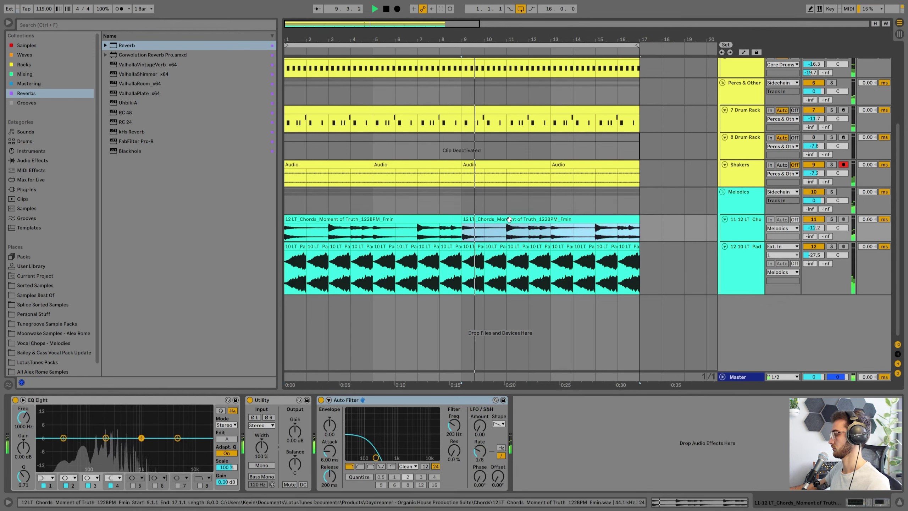
{"action": "left_click", "coordinate": [746, 235]}
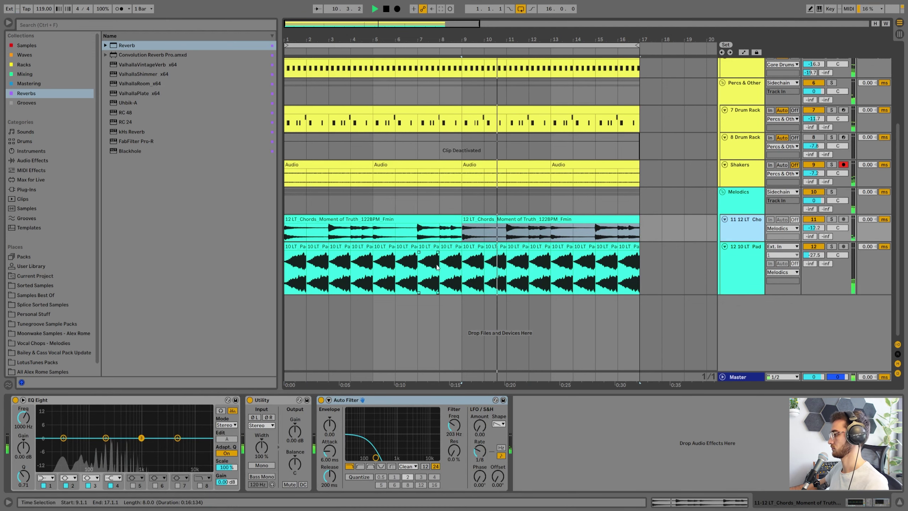
{"action": "left_click", "coordinate": [466, 275]}
Fit all tracks into the arrangement height, widen the visible timeline and save the set
{"action": "key", "text": "h"}
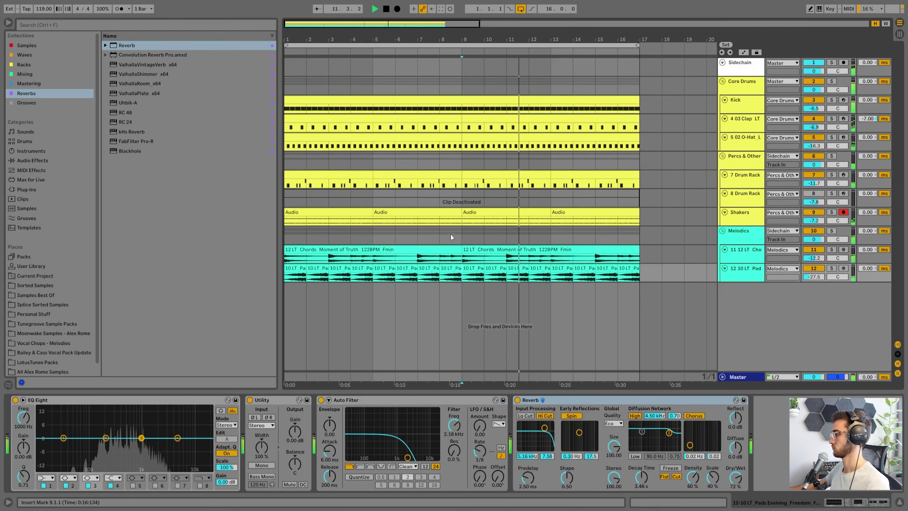
{"action": "left_click", "coordinate": [462, 229]}
{"action": "key", "text": "minus"}
{"action": "key", "text": "ctrl+s"}
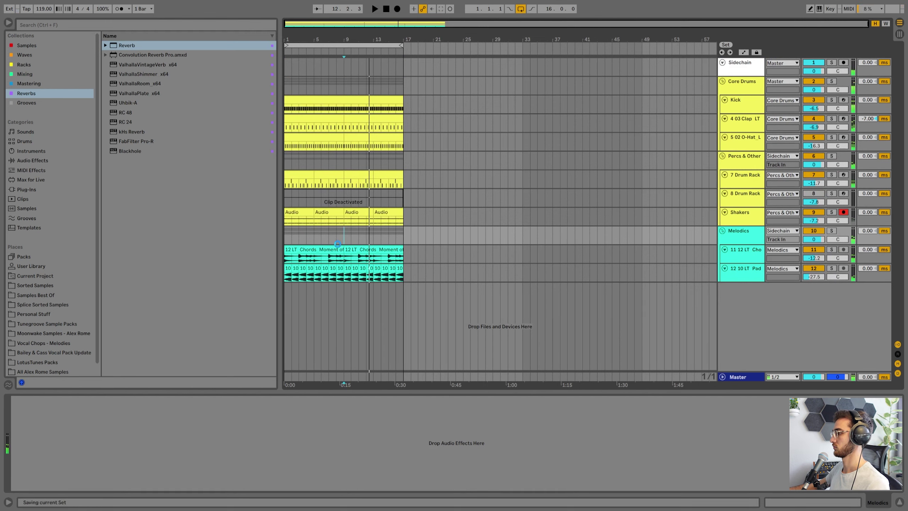
Open the Kick track's MIDI clip and select all of its notes
{"action": "left_click", "coordinate": [750, 168]}
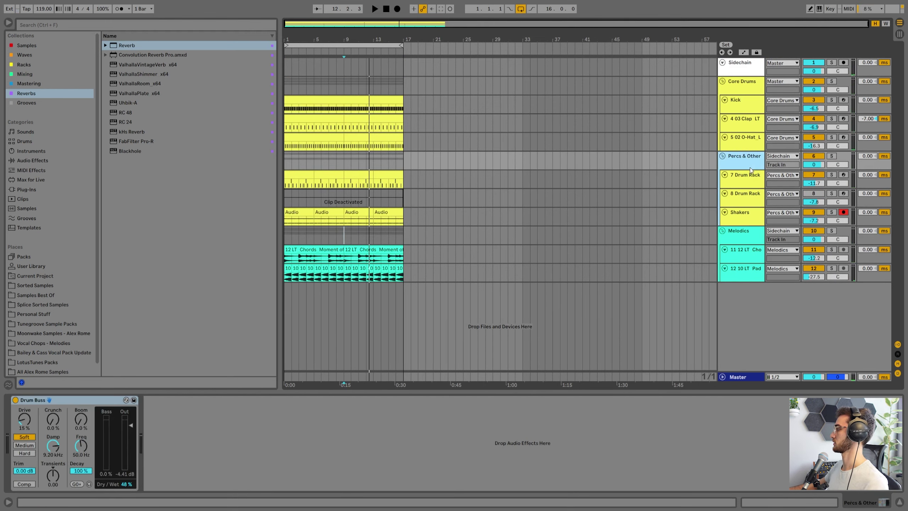
{"action": "left_click", "coordinate": [295, 153]}
{"action": "double_click", "coordinate": [310, 100]}
{"action": "left_click", "coordinate": [354, 266]}
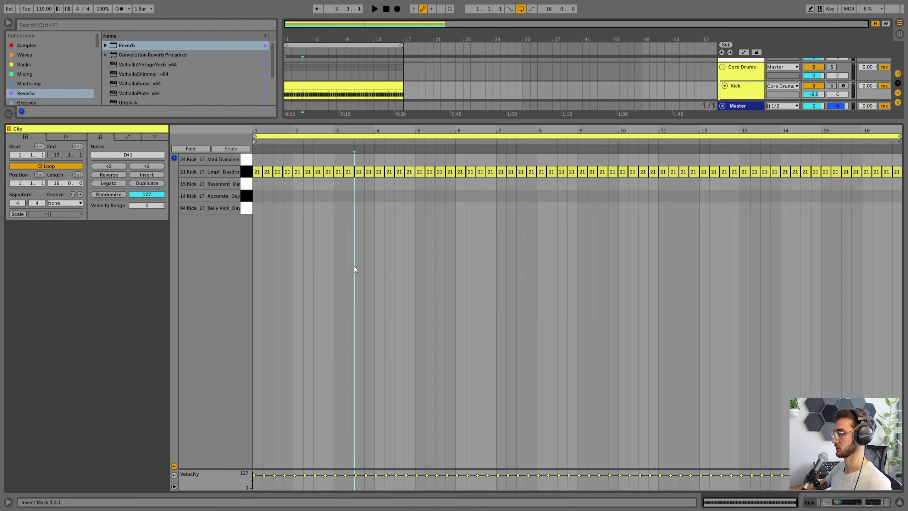
{"action": "key", "text": "ctrl+a"}
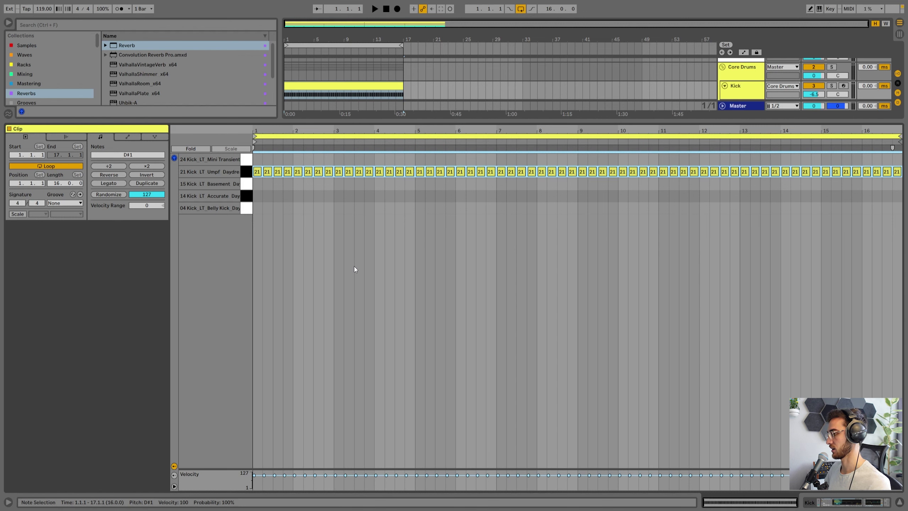
Audition alternative kicks by moving all notes through the Mini Transient, Basement, Accurate and Belly Kick pads during playback
{"action": "key", "text": "space"}
{"action": "key", "text": "Up"}
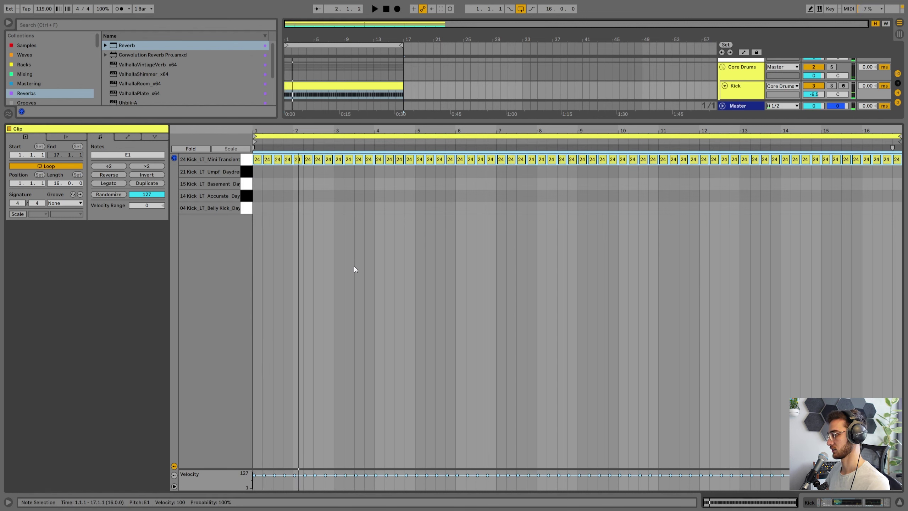
{"action": "key", "text": "Down"}
{"action": "key", "text": "Down"}
{"action": "key", "text": "Down"}
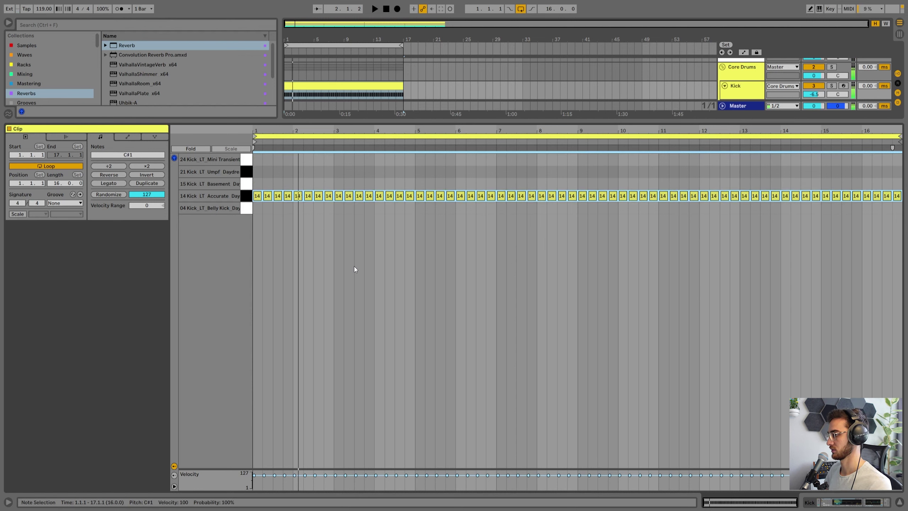
{"action": "key", "text": "Up"}
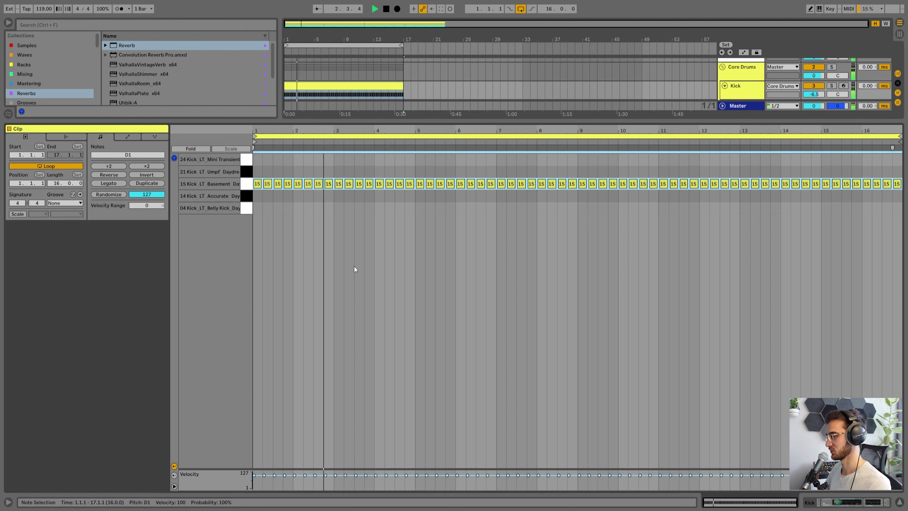
{"action": "key", "text": "Down"}
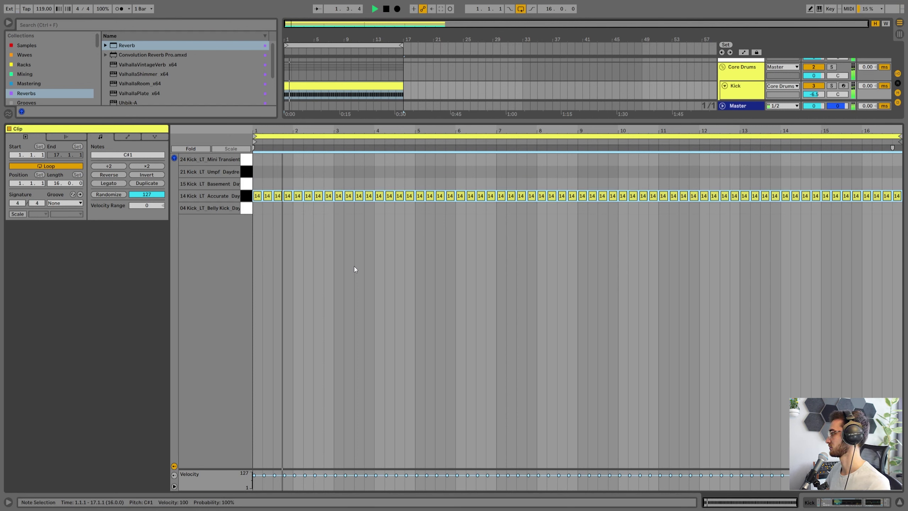
{"action": "key", "text": "Down"}
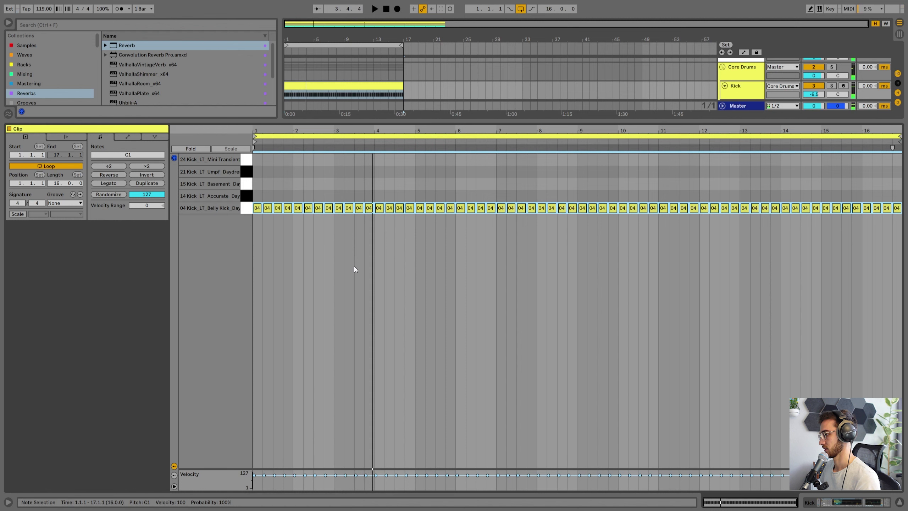
Move all kick notes back up to the 21 Kick LT Umpf pad and play the loop
{"action": "key", "text": "Up"}
{"action": "key", "text": "Up"}
{"action": "key", "text": "space"}
{"action": "key", "text": "Up"}
{"action": "key", "text": "space"}
{"action": "key", "text": "space"}
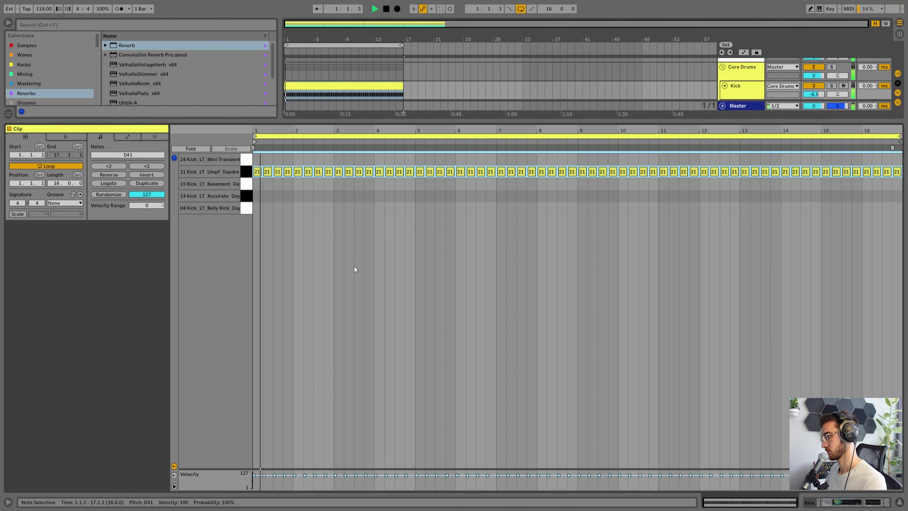
Compare the Mini Transient and Basement kicks with the Umpf kick, ending with all notes on Umpf
{"action": "key", "text": "Up"}
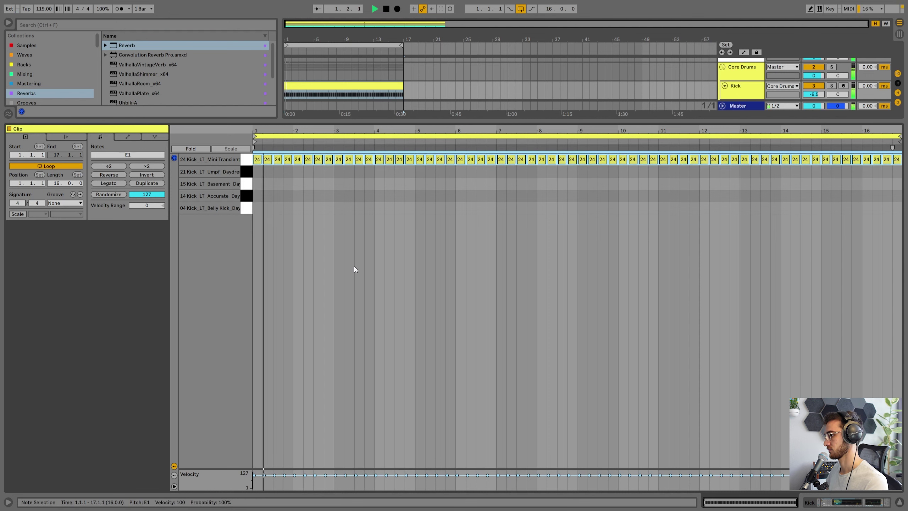
{"action": "key", "text": "Down"}
{"action": "key", "text": "Down"}
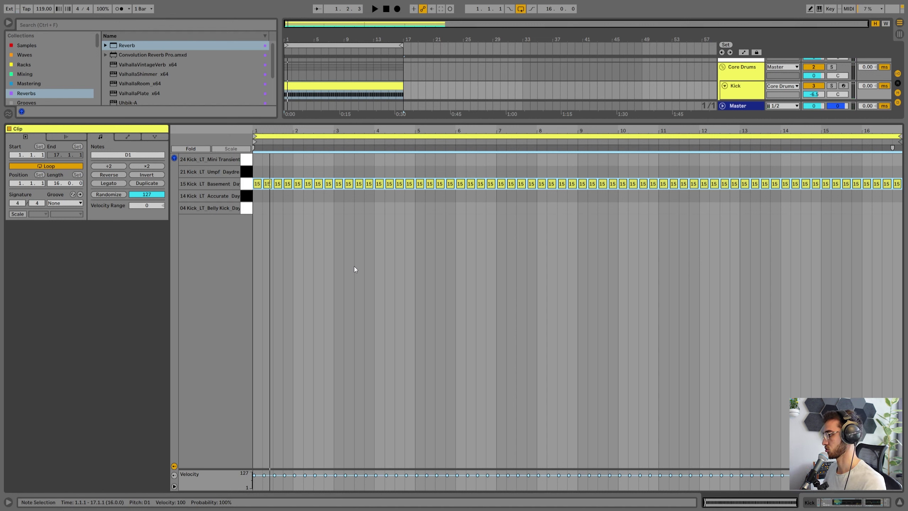
{"action": "key", "text": "space"}
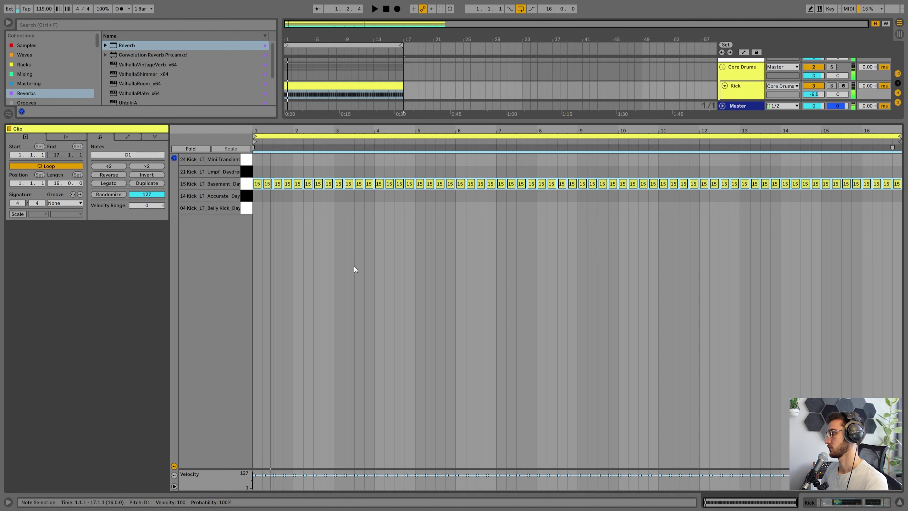
{"action": "key", "text": "Up"}
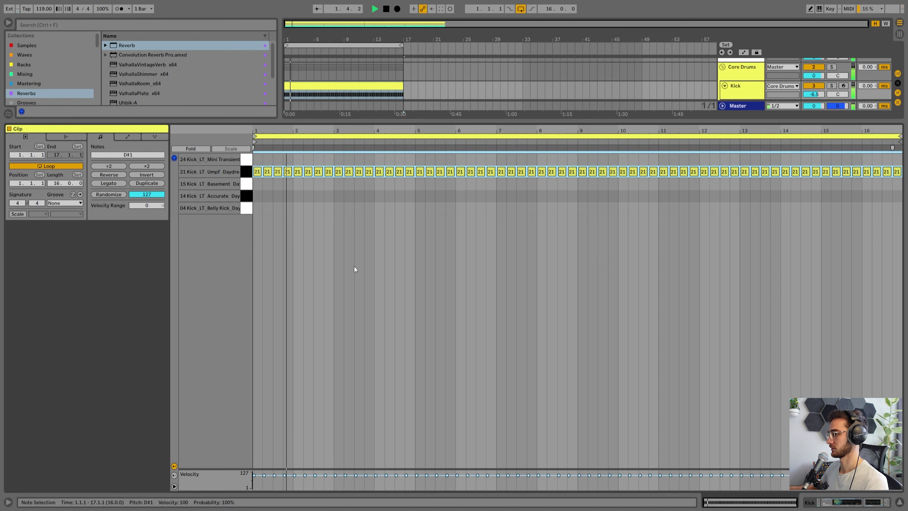
Leave the kick's note editor for its device chain and play the arrangement from the start
{"action": "key", "text": "shift+Tab"}
{"action": "key", "text": "space"}
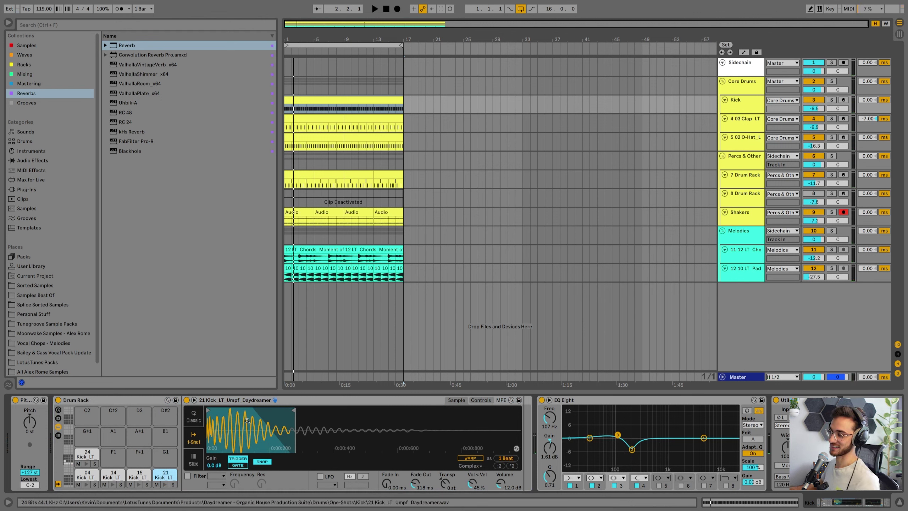
{"action": "key", "text": "space"}
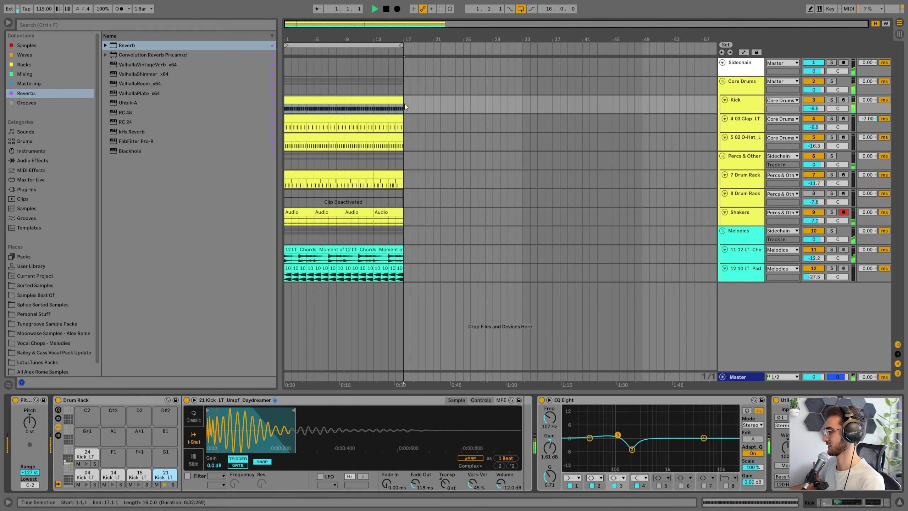
Play the loop, compare it with and without the shakers, and lower the Shakers track volume to -9.0 dB
{"action": "left_click", "coordinate": [751, 219]}
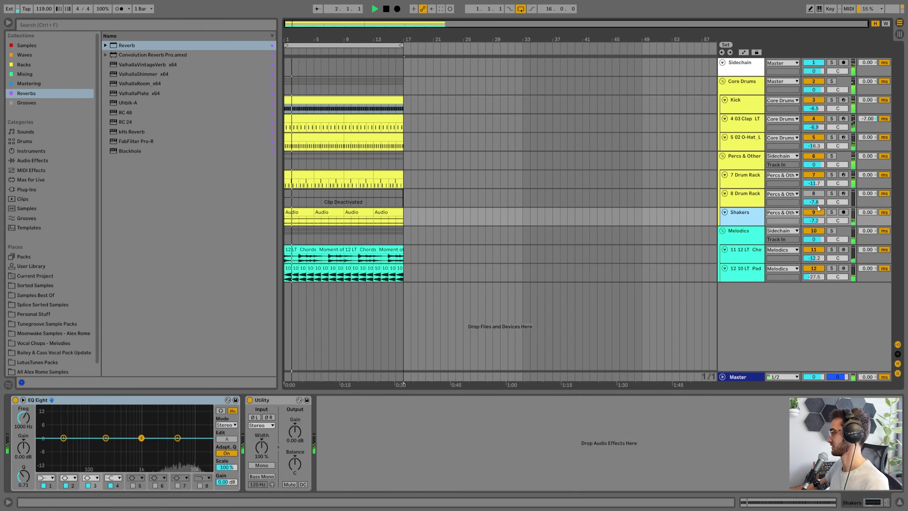
{"action": "left_click", "coordinate": [813, 193]}
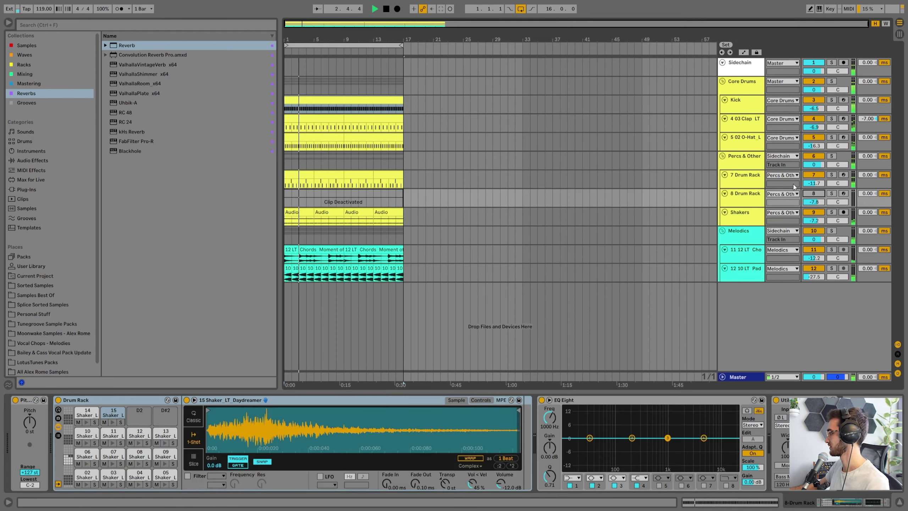
{"action": "left_click", "coordinate": [814, 212]}
{"action": "left_click", "coordinate": [815, 213]}
{"action": "left_click_drag", "start_coordinate": [815, 221], "coordinate": [814, 225]}
{"action": "left_click", "coordinate": [750, 221]}
{"action": "key", "text": "space"}
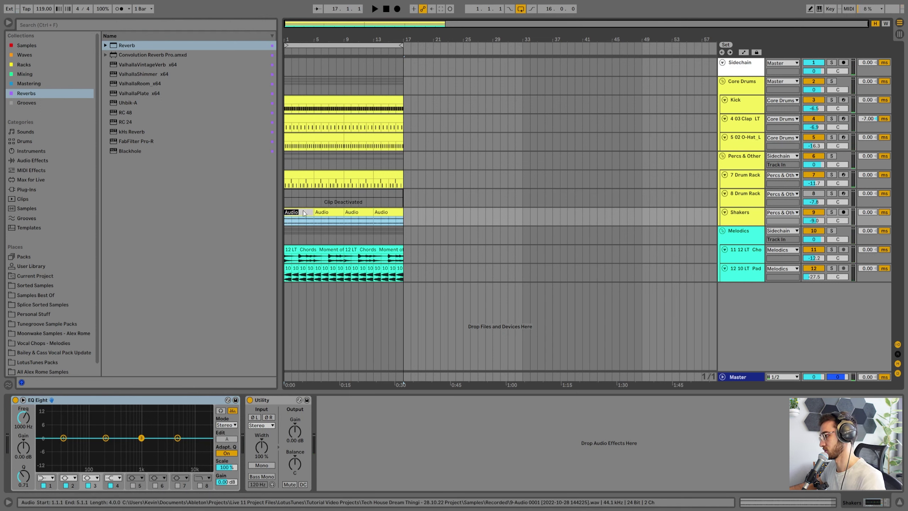
Rename all four audio clips on the Shakers track as Shakers and save the project
{"action": "key", "text": "Escape"}
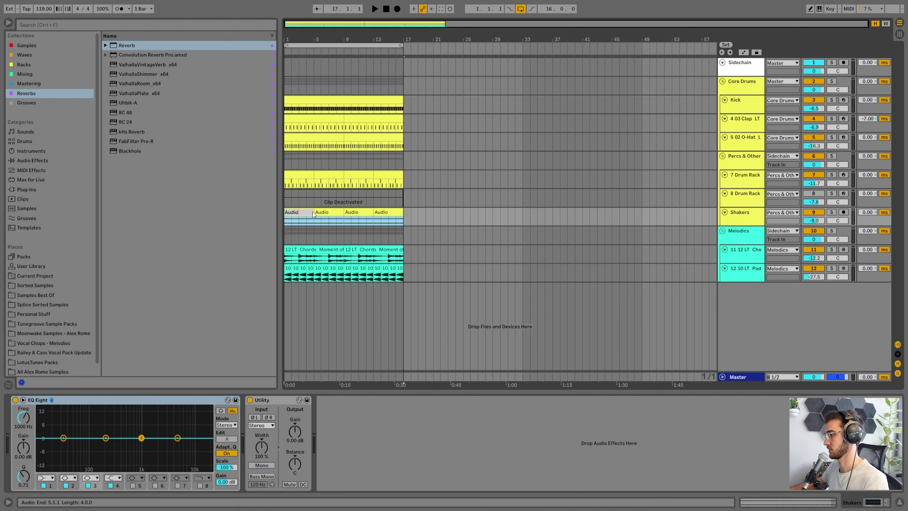
{"action": "left_click", "coordinate": [373, 221]}
{"action": "left_click", "coordinate": [302, 213]}
{"action": "left_click", "coordinate": [378, 214]}
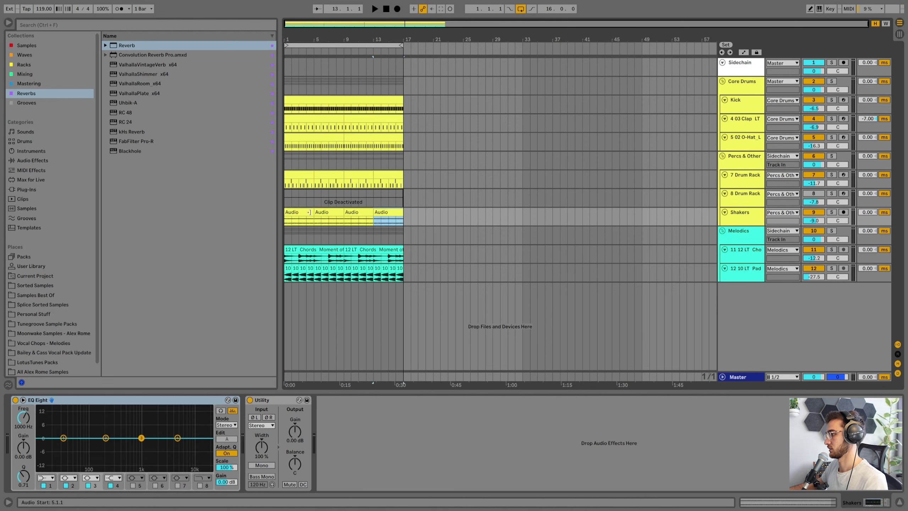
{"action": "double_click", "coordinate": [300, 213], "text": "shift"}
{"action": "right_click", "coordinate": [22, 128]}
{"action": "key", "text": "ctrl+r"}
{"action": "type", "text": "Shakers"}
{"action": "key", "text": "Return"}
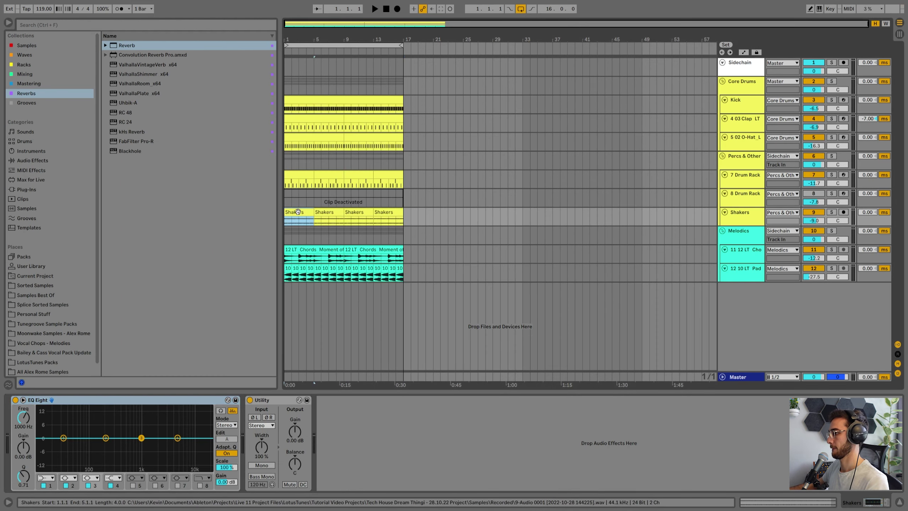
{"action": "key", "text": "ctrl+s"}
Play the loop briefly and insert a new MIDI track directly below the audio chords track in the Melodics group
{"action": "key", "text": "space"}
{"action": "left_click", "coordinate": [295, 245]}
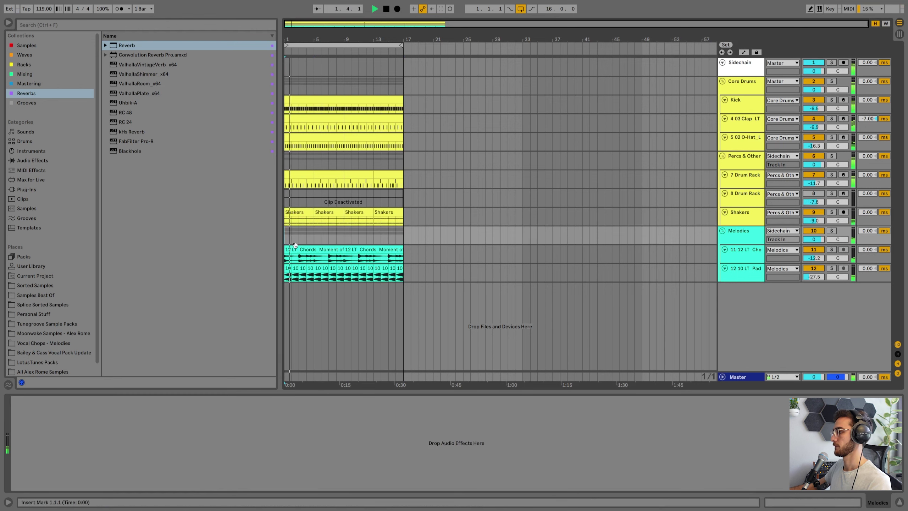
{"action": "left_click", "coordinate": [297, 255]}
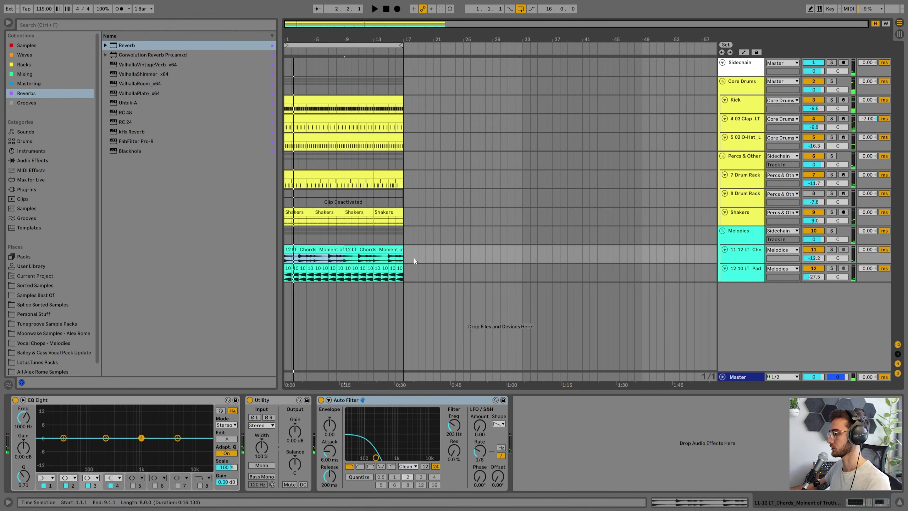
{"action": "left_click", "coordinate": [751, 263]}
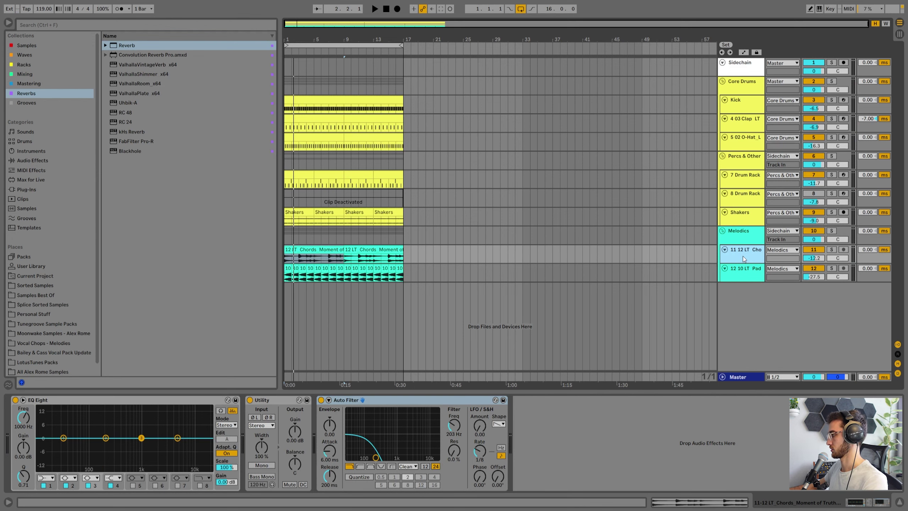
{"action": "key", "text": "ctrl+shift+t"}
Locate the chord clip's sample in the browser and open the MIDI Chords folder of the same Daydreamer pack
{"action": "left_click", "coordinate": [326, 249]}
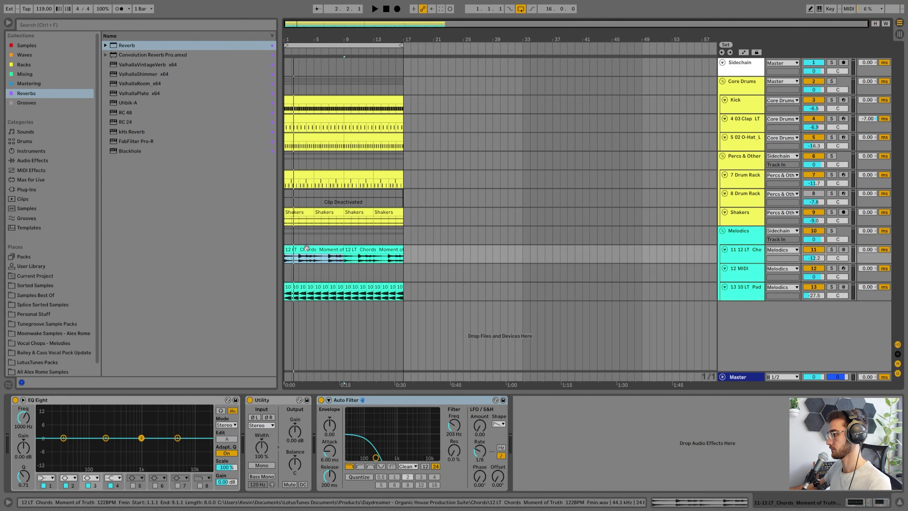
{"action": "right_click", "coordinate": [306, 248]}
{"action": "left_click", "coordinate": [340, 355]}
{"action": "scroll", "coordinate": [144, 305], "scroll_direction": "up", "scroll_amount": 3}
{"action": "scroll", "coordinate": [145, 305], "scroll_direction": "up", "scroll_amount": 1}
{"action": "left_click", "coordinate": [118, 113]}
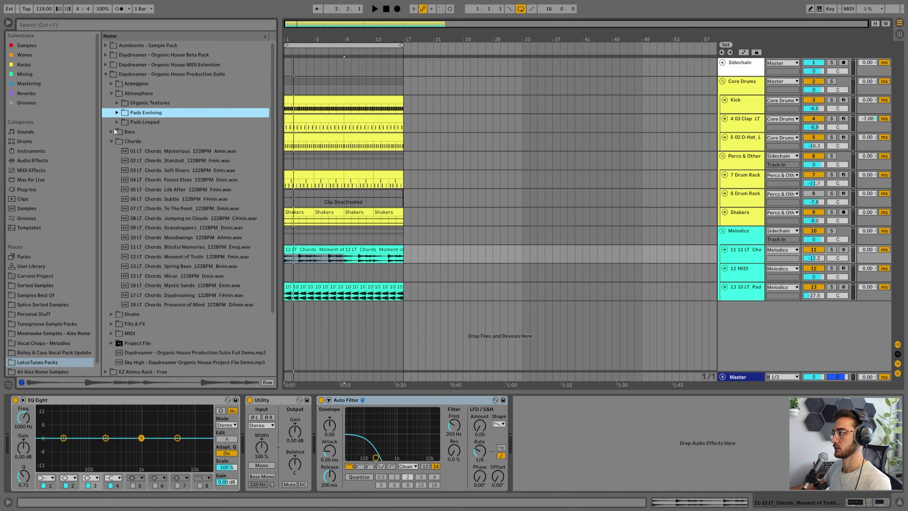
{"action": "left_click", "coordinate": [111, 141]}
{"action": "left_click", "coordinate": [110, 171]}
{"action": "left_click", "coordinate": [118, 170]}
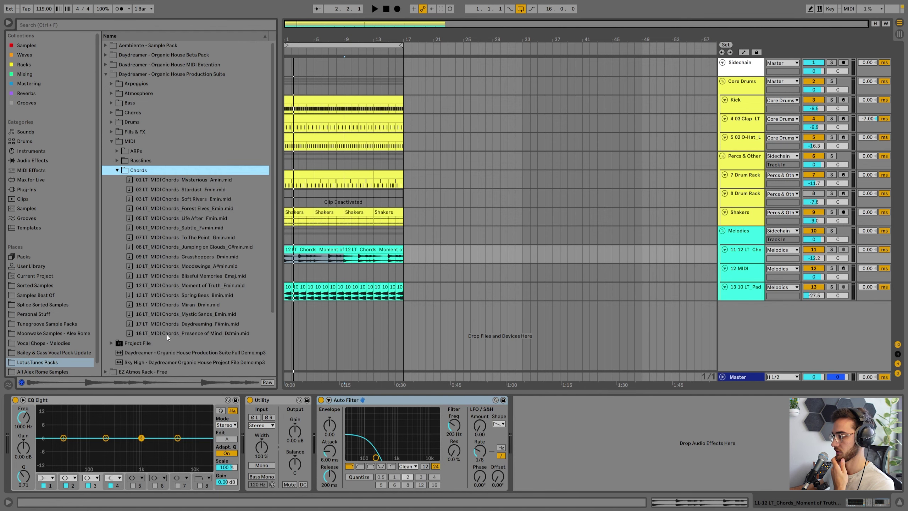
Place 18 LT MIDI Chords Presence of Mind D#min twice on the new MIDI track from bar 1 and remove the time signature markers
{"action": "left_click_drag", "start_coordinate": [172, 335], "coordinate": [287, 268]}
{"action": "key", "text": "ctrl+d"}
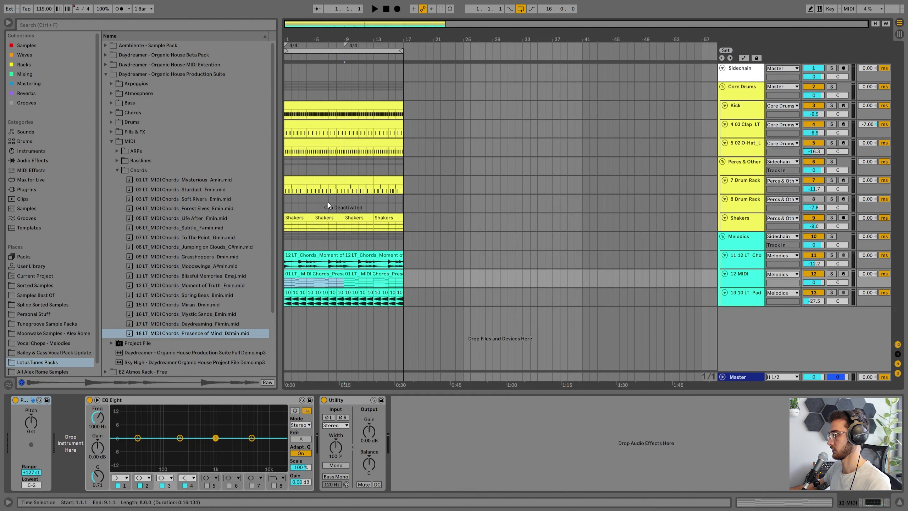
{"action": "right_click", "coordinate": [287, 46]}
{"action": "left_click", "coordinate": [309, 65]}
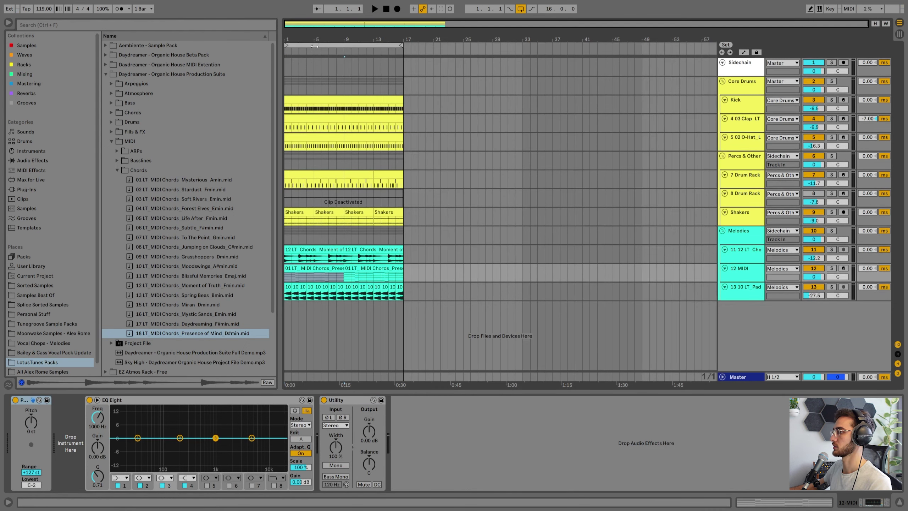
Mute the audio chords track and lower the new MIDI track's volume to -8.5 dB
{"action": "left_click_drag", "start_coordinate": [309, 39], "coordinate": [331, 77]}
{"action": "left_click", "coordinate": [326, 271]}
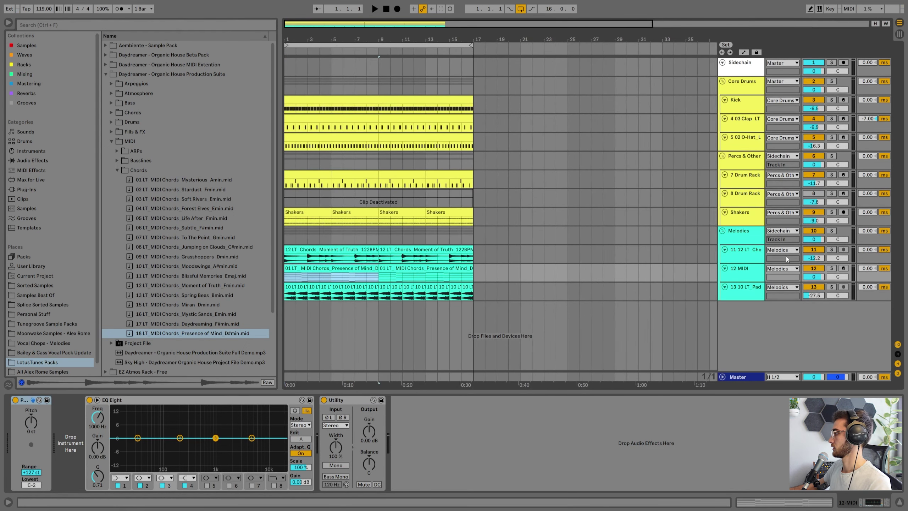
{"action": "left_click", "coordinate": [795, 280]}
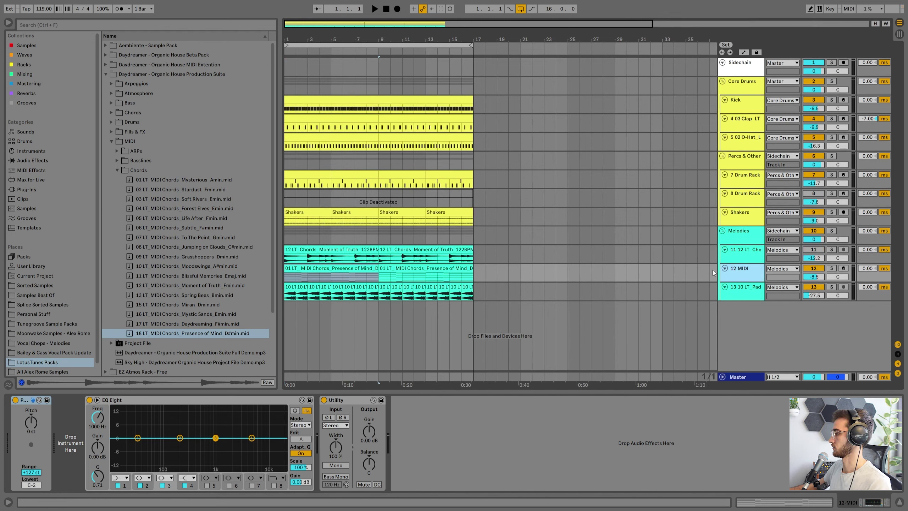
Search the instruments for "saw pure muted" and load the Saw Pure Muted Bass preset onto the MIDI chords track
{"action": "left_click", "coordinate": [25, 74]}
{"action": "left_click", "coordinate": [38, 25]}
{"action": "type", "text": "saw pure muted"}
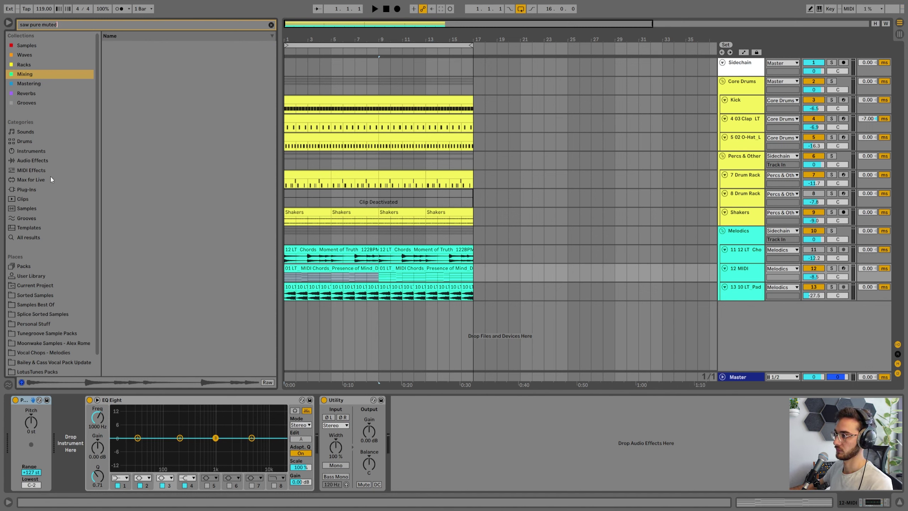
{"action": "left_click", "coordinate": [29, 155]}
{"action": "left_click", "coordinate": [118, 65]}
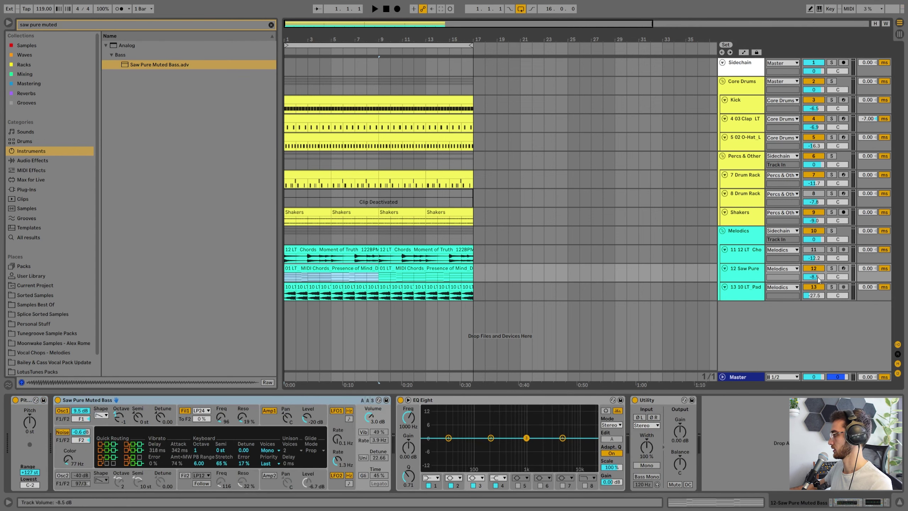
Lower the Saw Pure Muted Bass track to -14.2 dB, solo it and play the chords
{"action": "left_click_drag", "start_coordinate": [818, 278], "coordinate": [818, 288]}
{"action": "left_click", "coordinate": [831, 268]}
{"action": "key", "text": "space"}
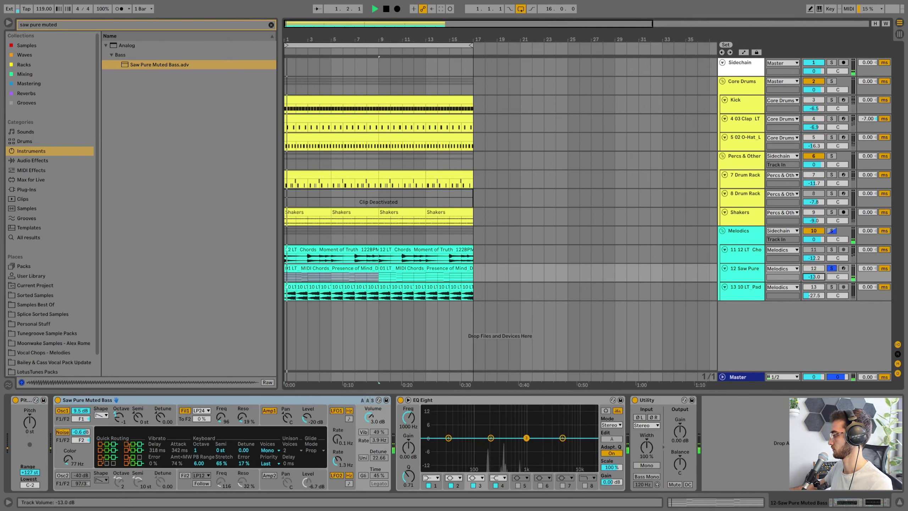
{"action": "left_click", "coordinate": [327, 266]}
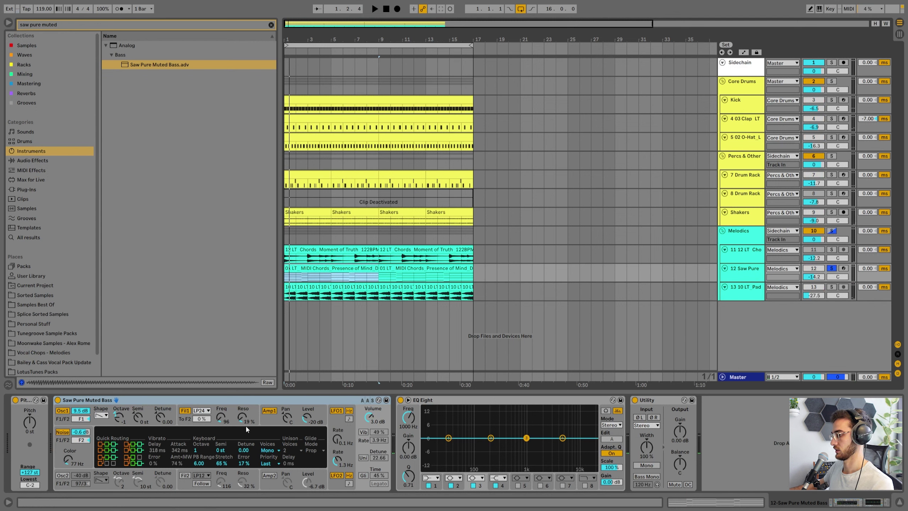
Set the Saw Pure Muted Bass synth's voices from mono to 32 and play the soloed chords
{"action": "left_click", "coordinate": [267, 451]}
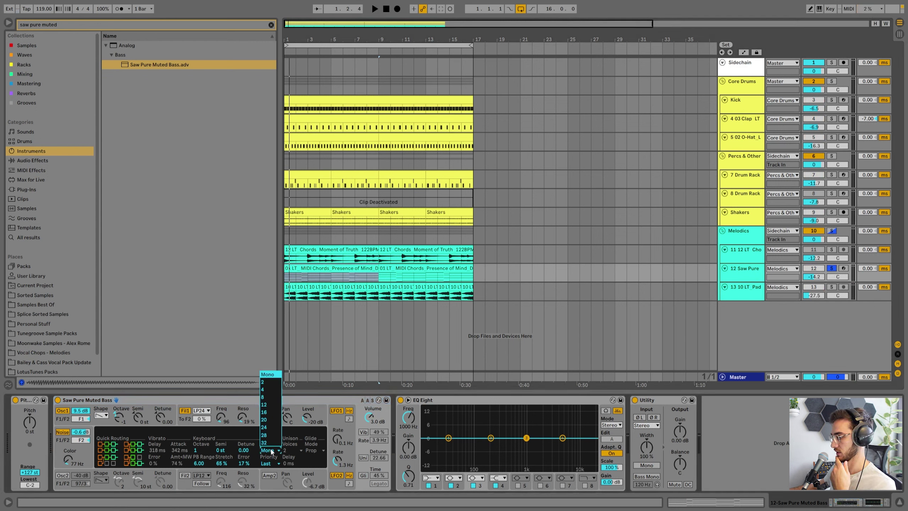
{"action": "left_click", "coordinate": [271, 443]}
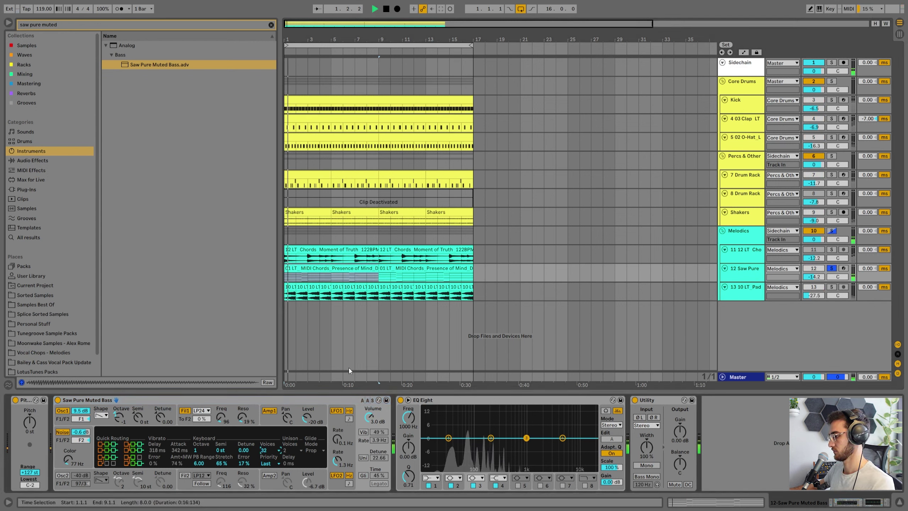
{"action": "left_click", "coordinate": [327, 269]}
{"action": "key", "text": "space"}
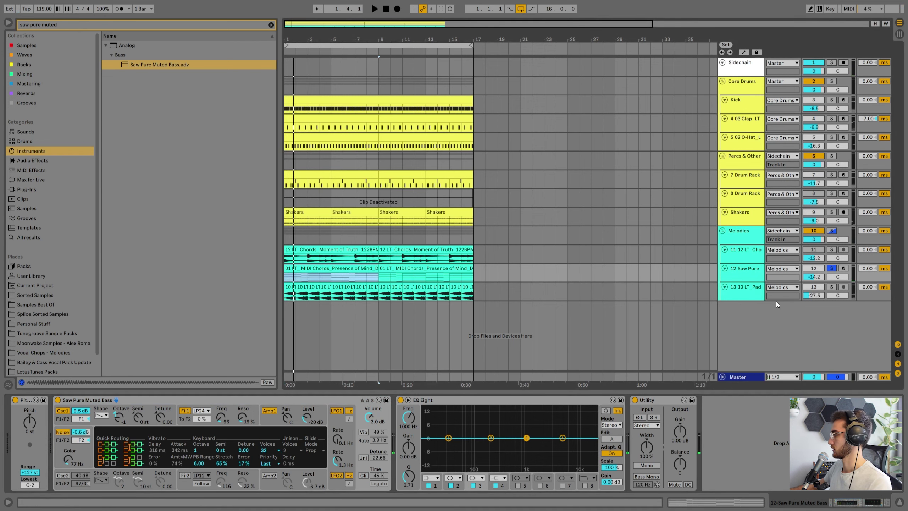
Unsolo the synth track, play it with the full loop and inspect the notes of the MIDI chord clip
{"action": "left_click", "coordinate": [831, 268]}
{"action": "left_click", "coordinate": [310, 270]}
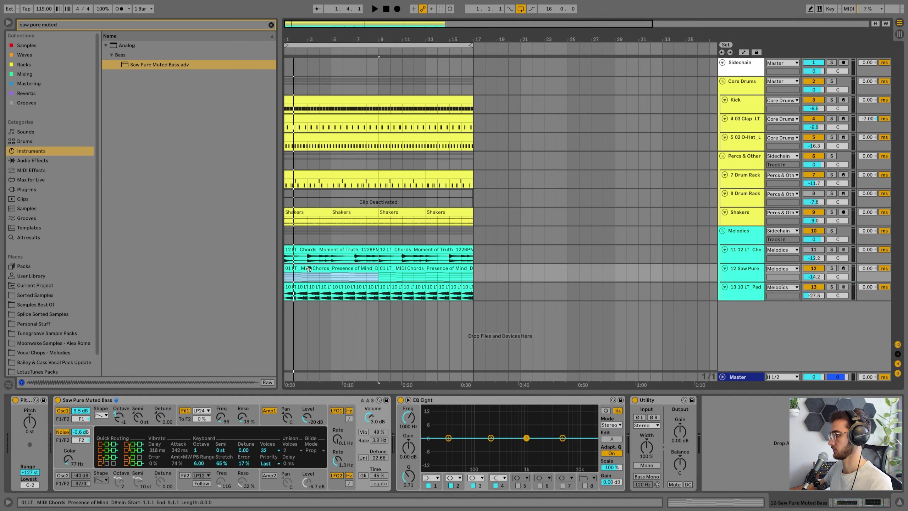
{"action": "key", "text": "space"}
{"action": "double_click", "coordinate": [310, 269]}
{"action": "key", "text": "ctrl+a"}
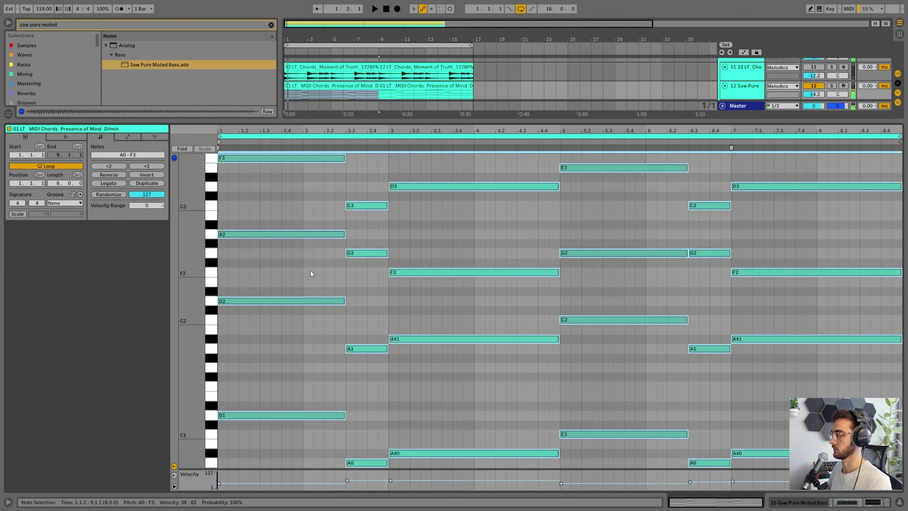
{"action": "key", "text": "shift+Tab"}
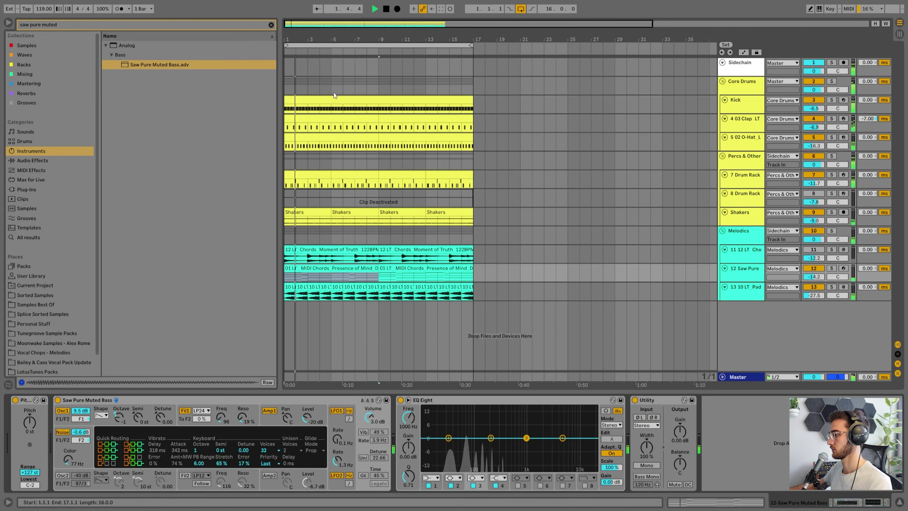
{"action": "key", "text": "space"}
{"action": "left_click_drag", "start_coordinate": [318, 40], "coordinate": [318, 50]}
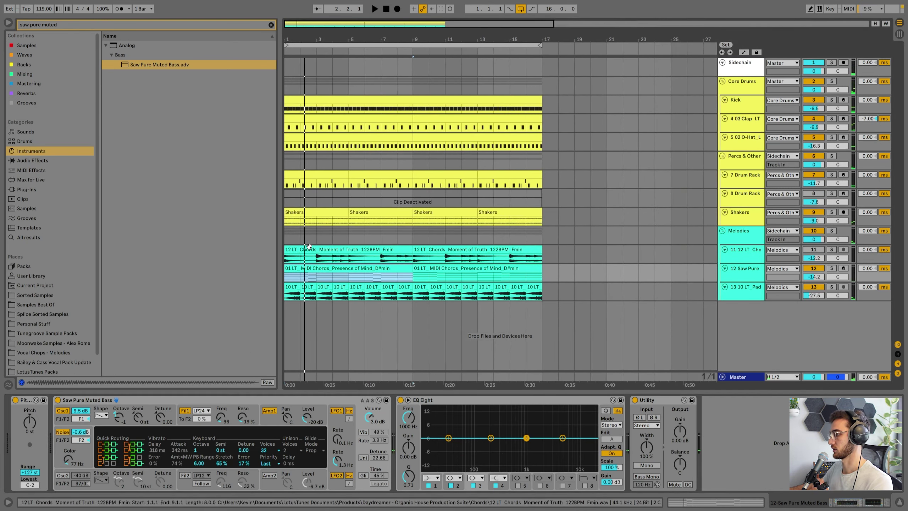
Replace both Presence of Mind clips on the synth track with 12 LT MIDI Chords Moment of Truth Fmin, duplicated to fill 16 bars
{"action": "left_click", "coordinate": [335, 275]}
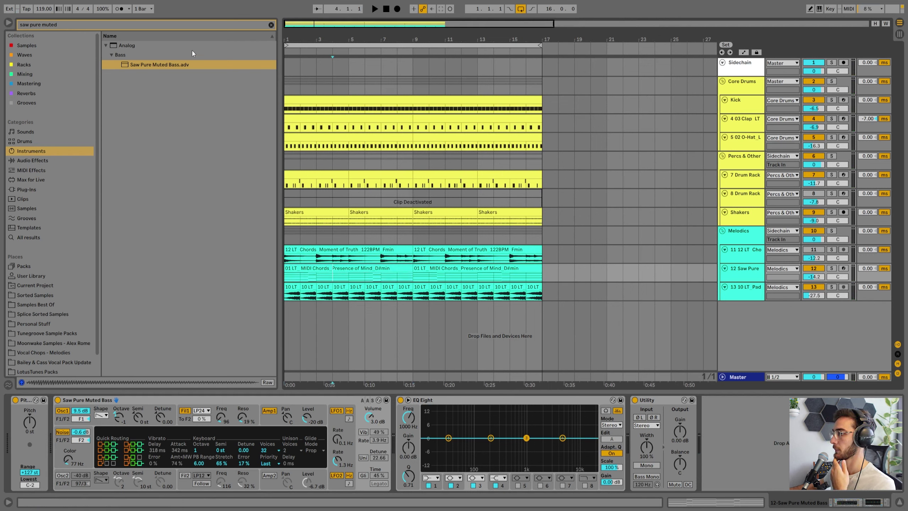
{"action": "left_click", "coordinate": [271, 24]}
{"action": "left_click", "coordinate": [37, 362]}
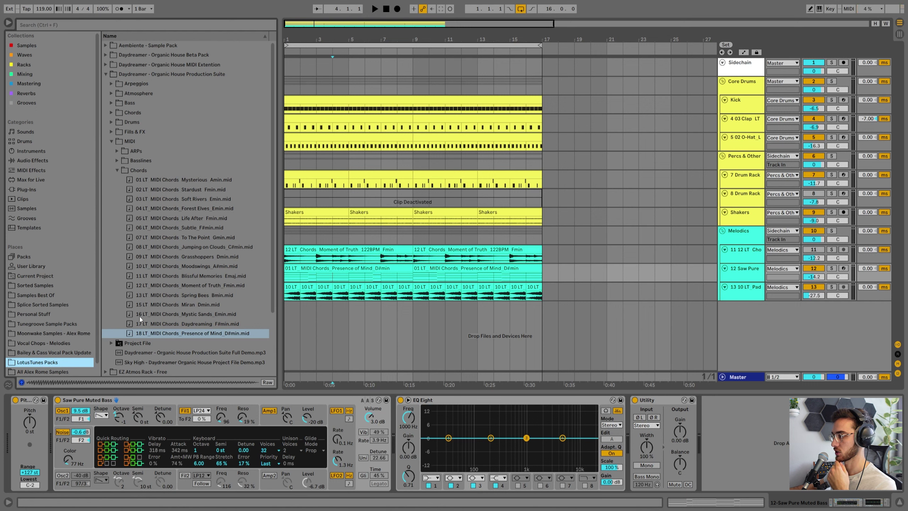
{"action": "left_click", "coordinate": [159, 334]}
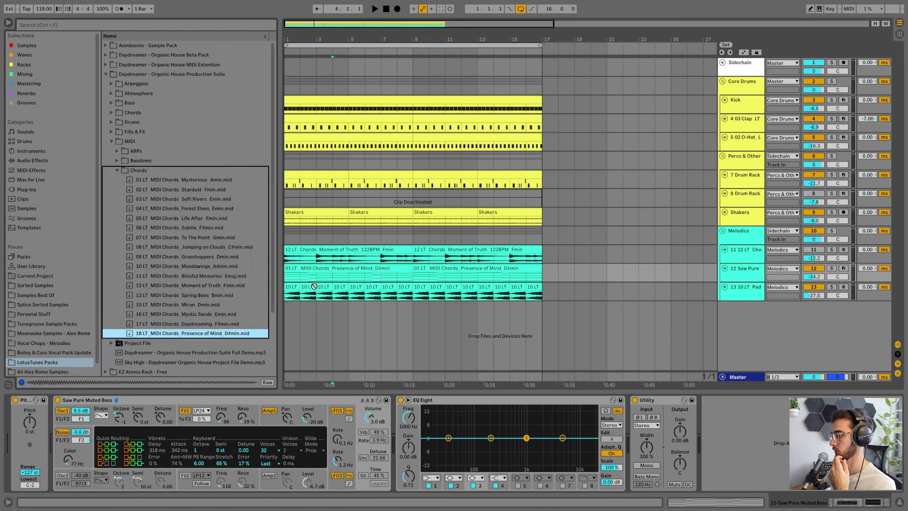
{"action": "left_click_drag", "start_coordinate": [156, 286], "coordinate": [294, 272]}
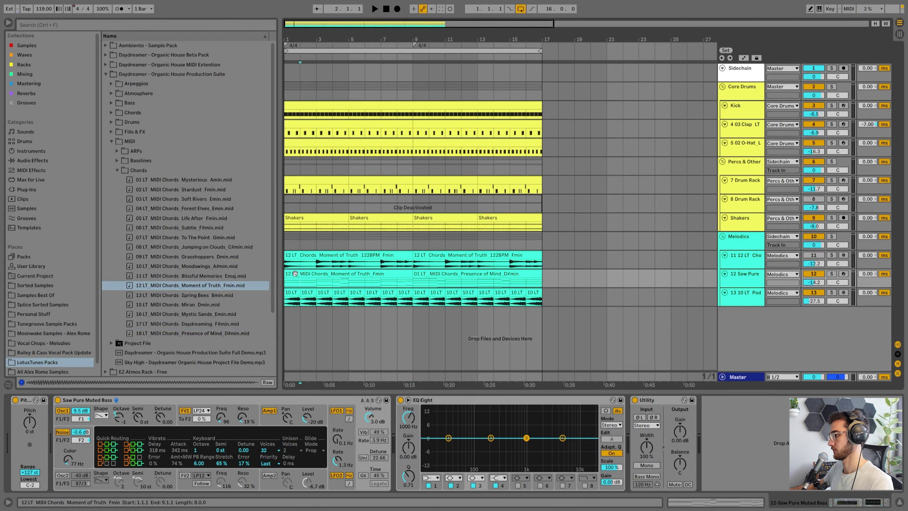
{"action": "key", "text": "ctrl+d"}
{"action": "left_click", "coordinate": [294, 273]}
Play the loop and raise the Saw Pure Muted Bass track volume to -6.2 dB
{"action": "key", "text": "space"}
{"action": "left_click_drag", "start_coordinate": [813, 282], "coordinate": [813, 272]}
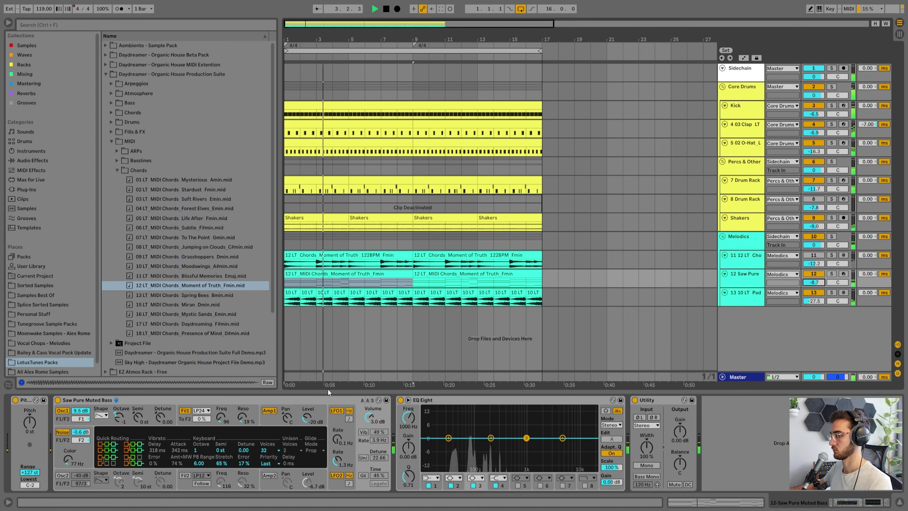
{"action": "left_click_drag", "start_coordinate": [813, 282], "coordinate": [813, 277]}
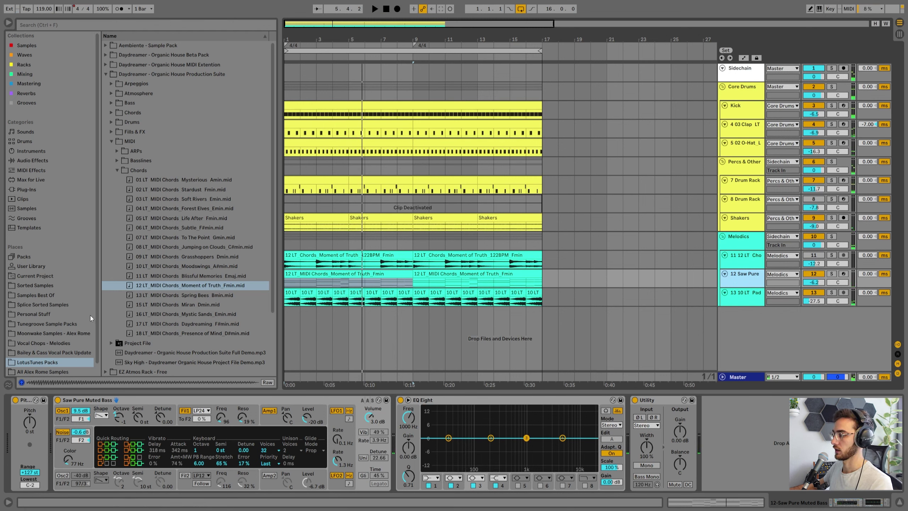
Adjust oscillator 1's octave on the Saw Pure Muted Bass synth and play the loop briefly
{"action": "left_click", "coordinate": [121, 417]}
{"action": "key", "text": "space"}
{"action": "key", "text": "space"}
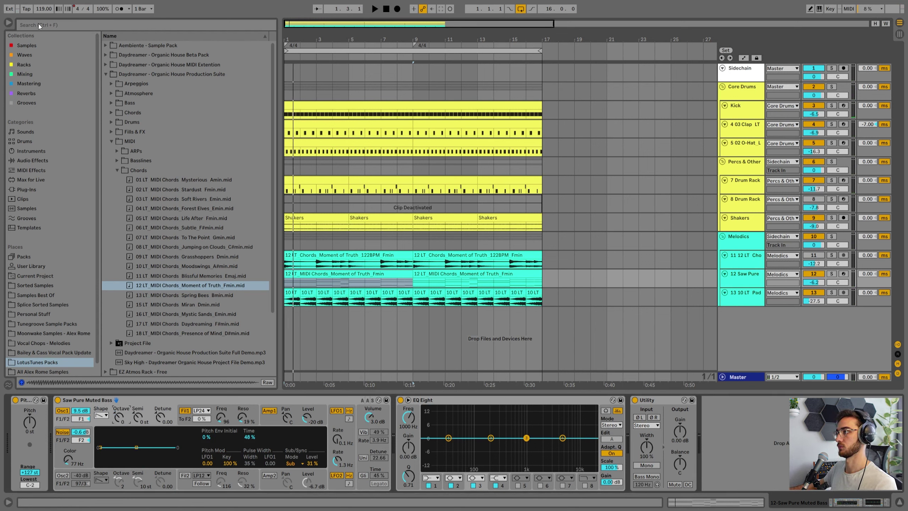
Search the MIDI effects for arp and add an Arpeggiator to the Saw Pure Muted Bass track
{"action": "right_click", "coordinate": [289, 45]}
{"action": "left_click", "coordinate": [301, 66]}
{"action": "left_click", "coordinate": [84, 24]}
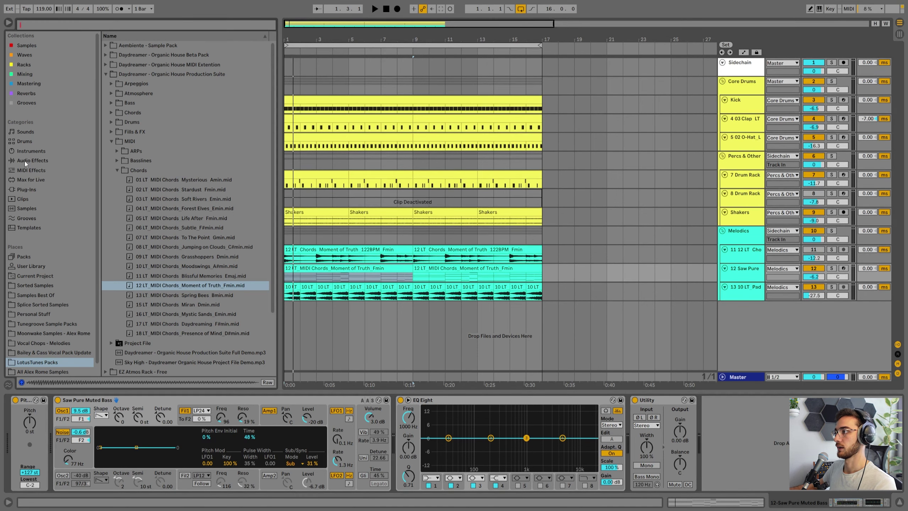
{"action": "left_click", "coordinate": [25, 172]}
{"action": "left_click", "coordinate": [98, 27]}
{"action": "type", "text": "arp"}
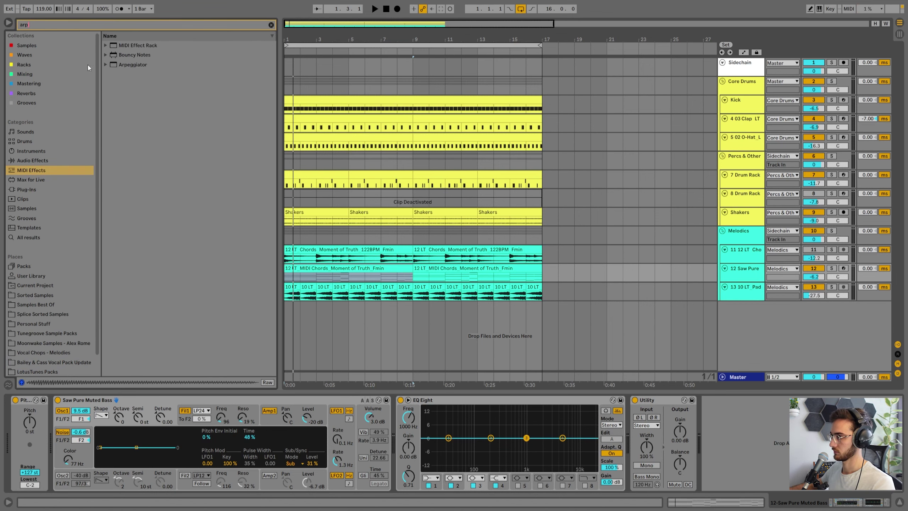
{"action": "double_click", "coordinate": [128, 65]}
Play the loop, adjust the Arpeggiator gate and set the synth's filter 1 to frequency 420 and resonance 15%
{"action": "key", "text": "space"}
{"action": "mouse_move", "coordinate": [112, 447]}
{"action": "left_mouse_down"}
{"action": "mouse_move", "coordinate": [112, 395]}
{"action": "mouse_move", "coordinate": [112, 441]}
{"action": "left_mouse_up"}
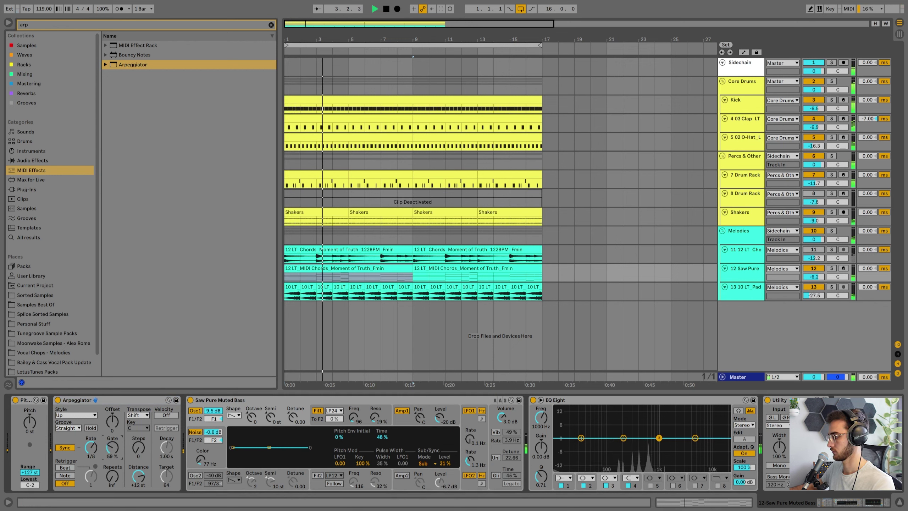
{"action": "key", "text": "space"}
{"action": "left_click_drag", "start_coordinate": [353, 418], "coordinate": [375, 419]}
Set the Arpeggiator rate to 1/16 and its gate to 66% while playing the loop
{"action": "key", "text": "space"}
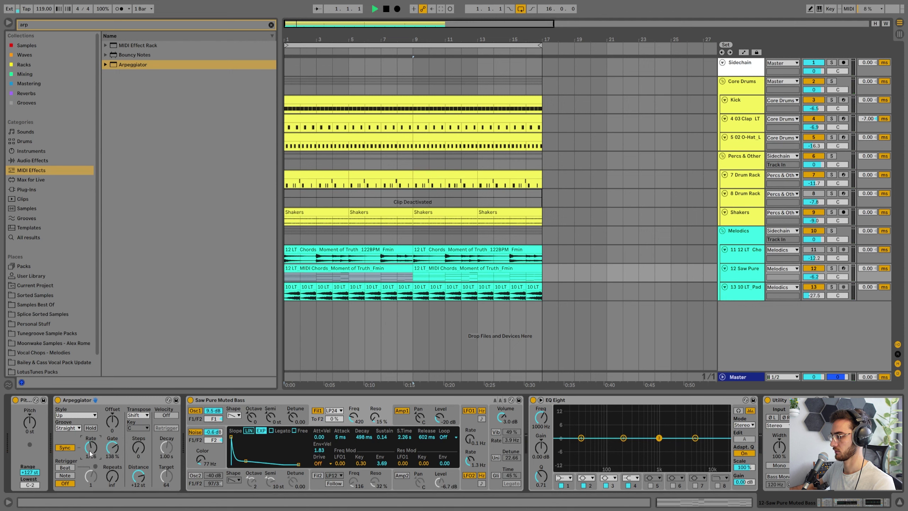
{"action": "key", "text": "space"}
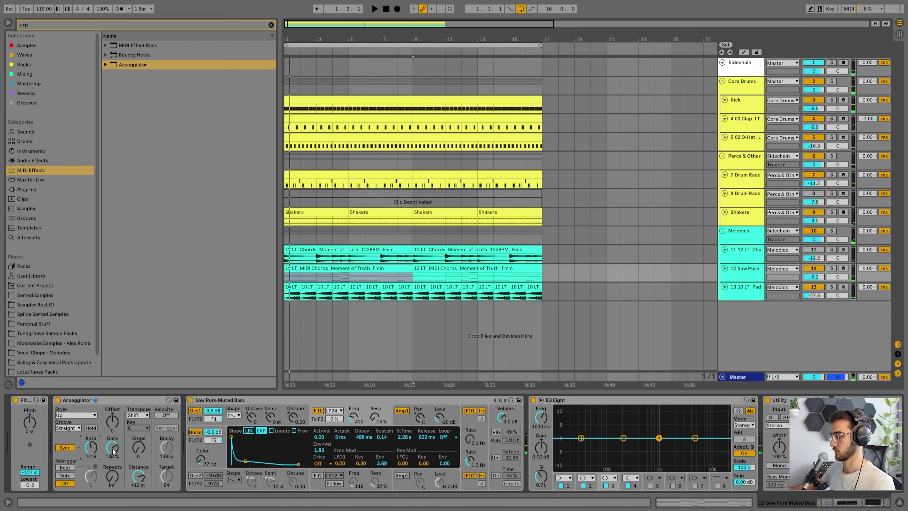
{"action": "left_click_drag", "start_coordinate": [111, 453], "coordinate": [111, 448]}
{"action": "key", "text": "space"}
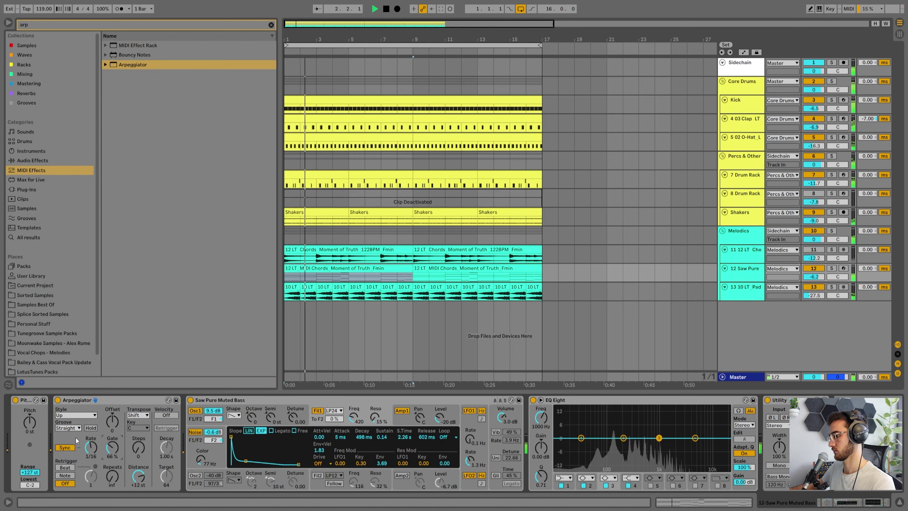
Set the Arpeggiator groove to Swing 16 and lower the synth track's volume to -9.9 dB during playback
{"action": "left_click", "coordinate": [82, 413]}
{"action": "left_click", "coordinate": [70, 429]}
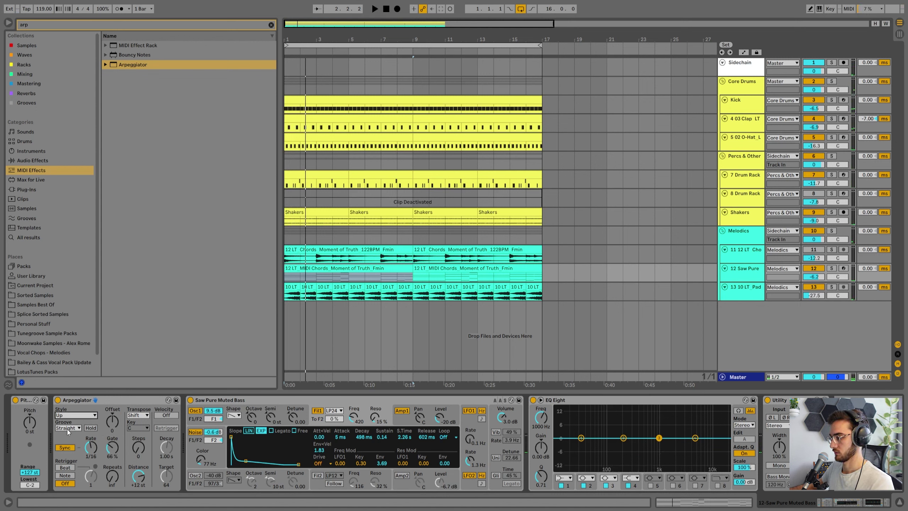
{"action": "left_click", "coordinate": [70, 428]}
{"action": "left_click", "coordinate": [71, 450]}
{"action": "key", "text": "space"}
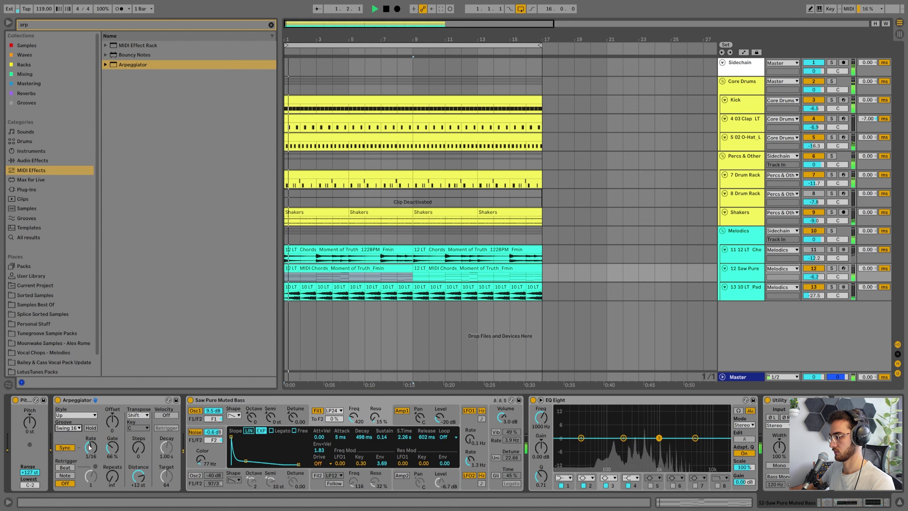
{"action": "left_click_drag", "start_coordinate": [807, 278], "coordinate": [807, 286]}
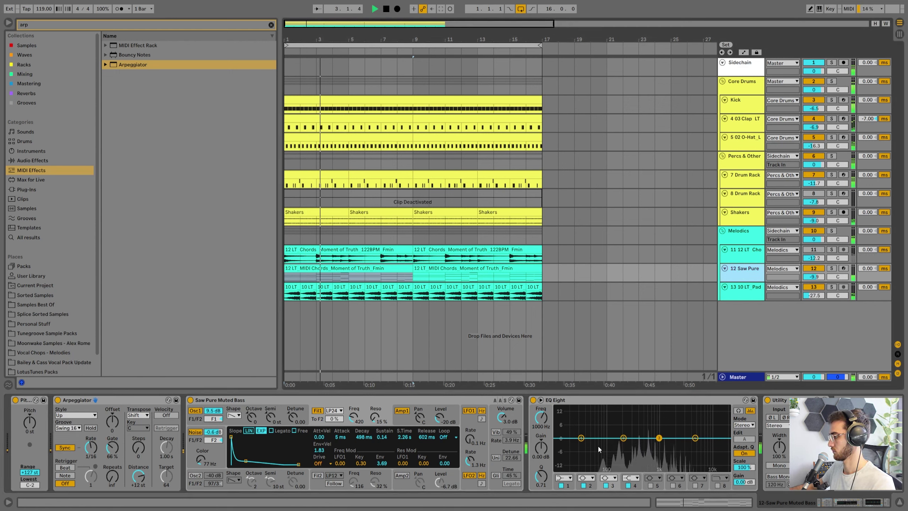
Add a low cut at 255 Hz in the synth's EQ Eight and set filter 1's frequency to 323
{"action": "left_click", "coordinate": [563, 477]}
{"action": "left_click", "coordinate": [566, 428]}
{"action": "left_click_drag", "start_coordinate": [580, 437], "coordinate": [628, 445]}
{"action": "left_click_drag", "start_coordinate": [374, 417], "coordinate": [375, 434]}
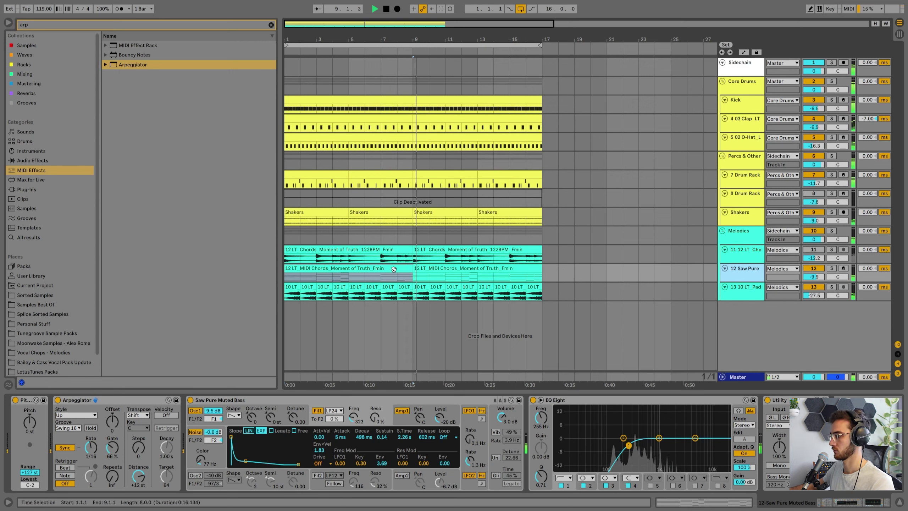
Split the first Moment of Truth MIDI clip at bar 3 and move the second eight-bar clip to bar 17
{"action": "left_click", "coordinate": [363, 271]}
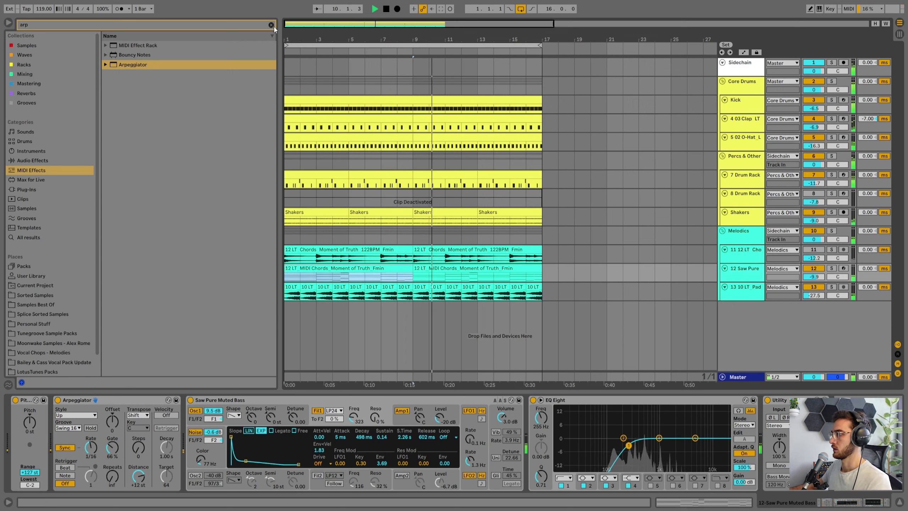
{"action": "key", "text": "ctrl+f"}
{"action": "left_click", "coordinate": [314, 275]}
{"action": "key", "text": "space"}
{"action": "key", "text": "ctrl+e"}
{"action": "left_click", "coordinate": [392, 269]}
{"action": "left_click_drag", "start_coordinate": [400, 279], "coordinate": [657, 276]}
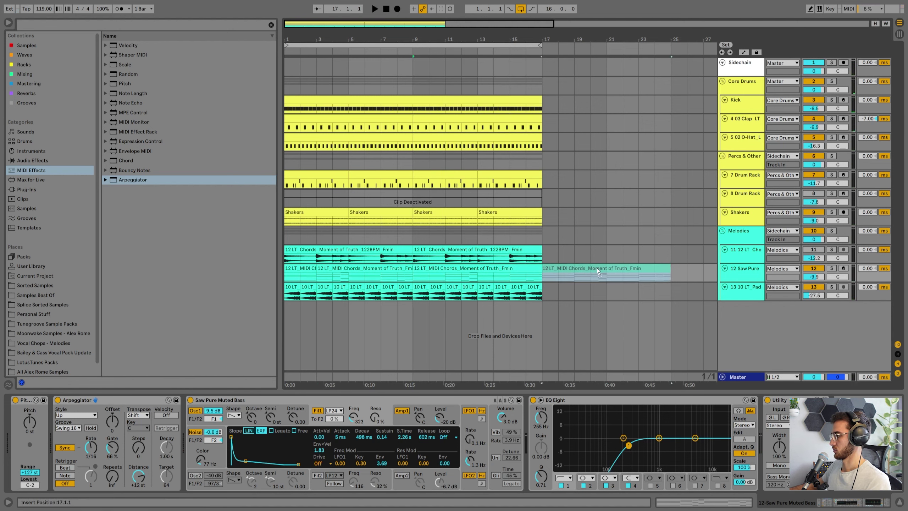
Duplicate the two-bar Moment of Truth MIDI clip along the synth track up to bar 17
{"action": "left_click", "coordinate": [295, 267]}
{"action": "key", "text": "ctrl+d"}
{"action": "key", "text": "ctrl+d"}
{"action": "key", "text": "ctrl+d"}
{"action": "key", "text": "ctrl+d"}
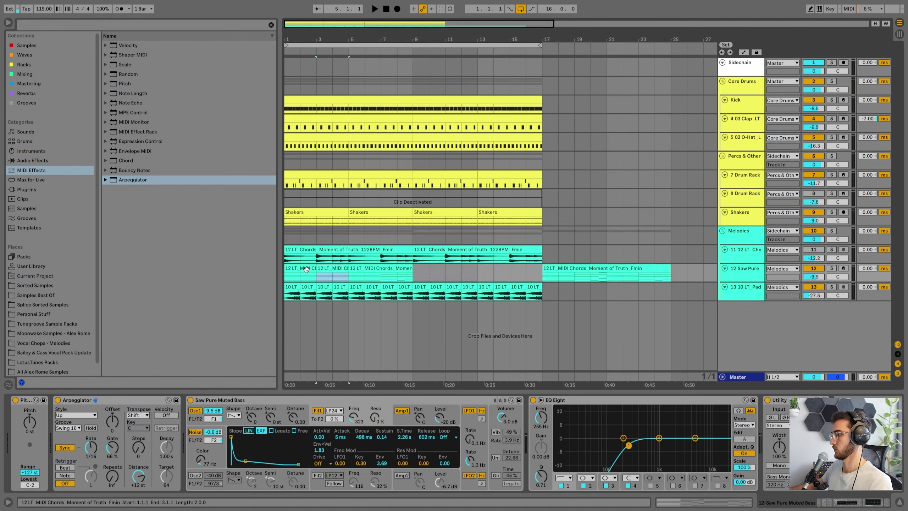
{"action": "key", "text": "ctrl+d"}
{"action": "key", "text": "ctrl+d"}
{"action": "key", "text": "ctrl+d"}
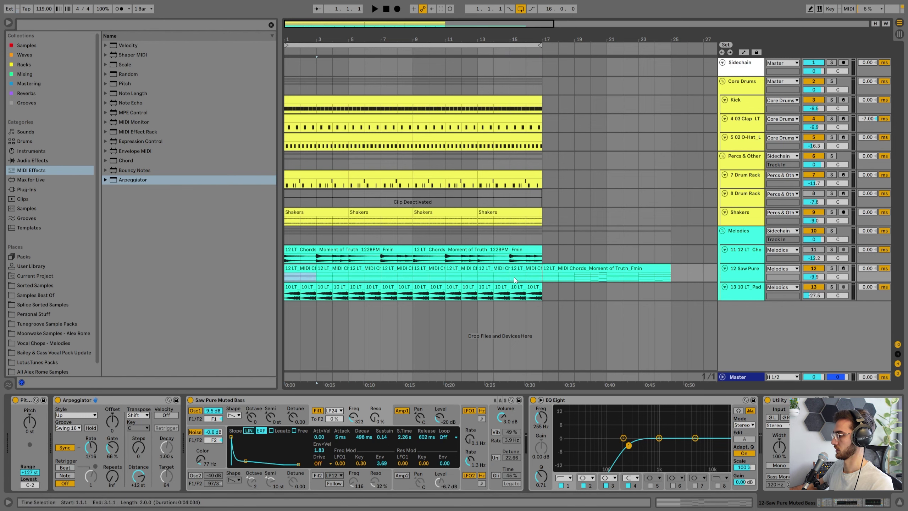
Play the loop and move the spare eight-bar Moment of Truth MIDI clip out to bar 41
{"action": "key", "text": "space"}
{"action": "left_click", "coordinate": [590, 268]}
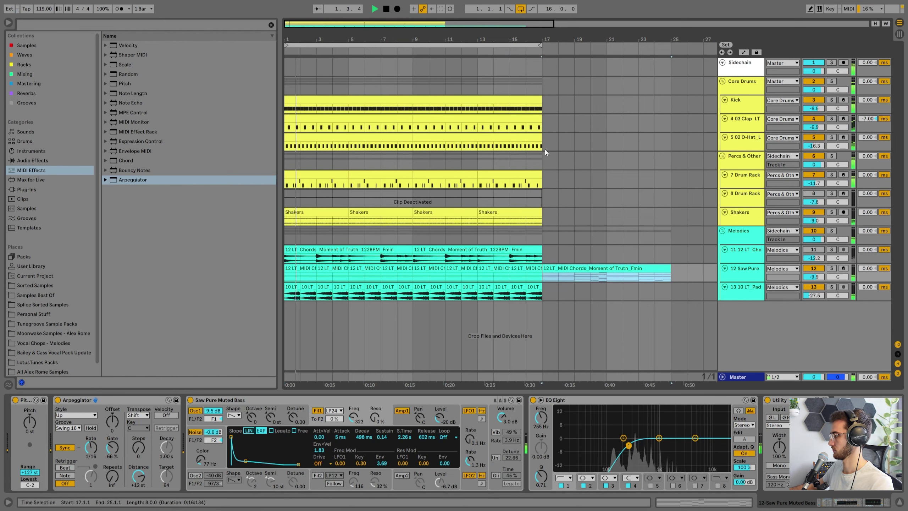
{"action": "left_click_drag", "start_coordinate": [523, 39], "coordinate": [522, 14]}
{"action": "left_click_drag", "start_coordinate": [422, 269], "coordinate": [600, 268]}
{"action": "left_click", "coordinate": [294, 268]}
{"action": "left_click", "coordinate": [812, 250]}
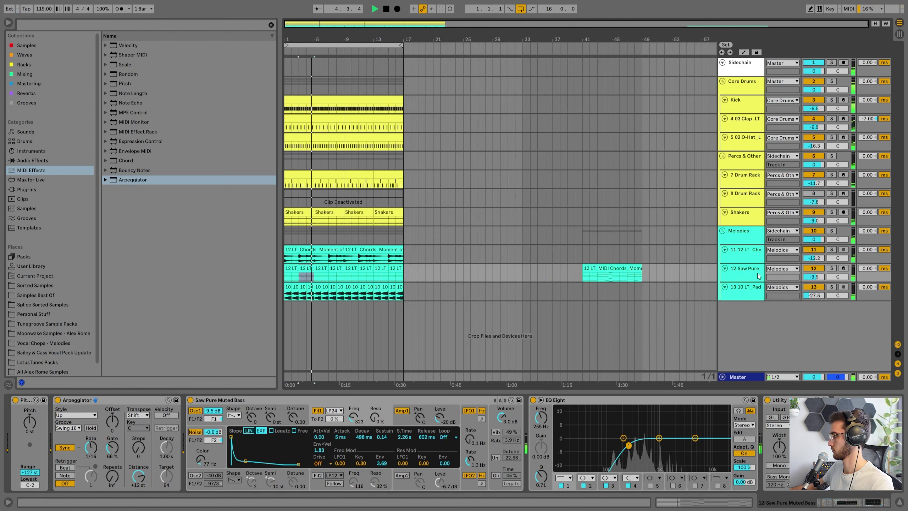
{"action": "key", "text": "space"}
Enlarge the Saw Pure track, set its reverb send to 0 dB and its delay send to -11.2 dB
{"action": "left_click", "coordinate": [393, 269]}
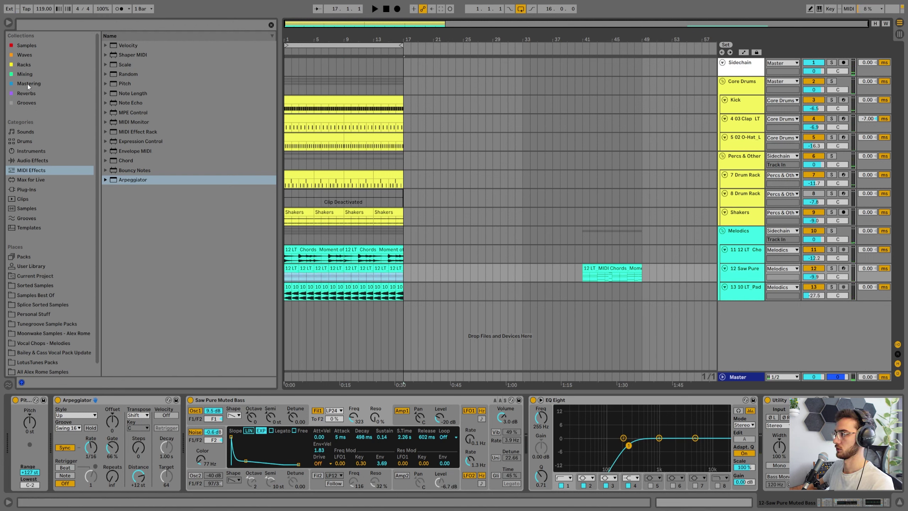
{"action": "left_click", "coordinate": [747, 279]}
{"action": "left_click_drag", "start_coordinate": [747, 282], "coordinate": [746, 315]}
{"action": "left_click_drag", "start_coordinate": [809, 285], "coordinate": [825, 250]}
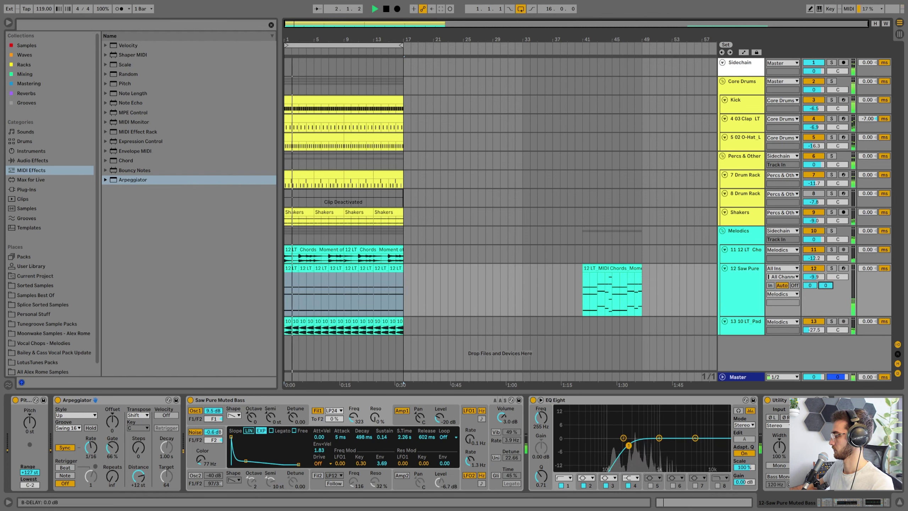
{"action": "mouse_move", "coordinate": [825, 285]}
{"action": "left_mouse_down"}
{"action": "mouse_move", "coordinate": [825, 296]}
{"action": "mouse_move", "coordinate": [829, 288]}
{"action": "left_mouse_up"}
{"action": "left_click", "coordinate": [747, 297]}
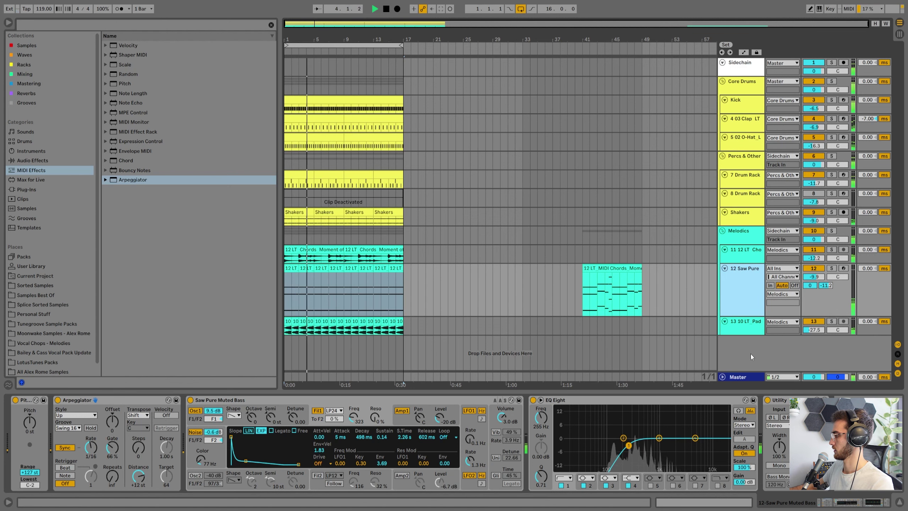
Show the return tracks, check the B DELAY device and raise the Saw Pure track's delay send to 0 dB
{"action": "left_click", "coordinate": [897, 354]}
{"action": "left_click", "coordinate": [742, 367]}
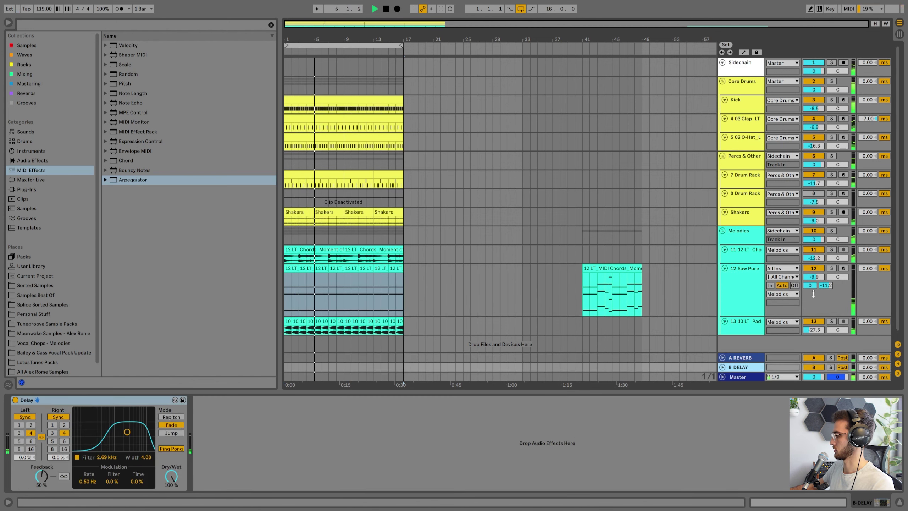
{"action": "left_click_drag", "start_coordinate": [825, 285], "coordinate": [825, 273]}
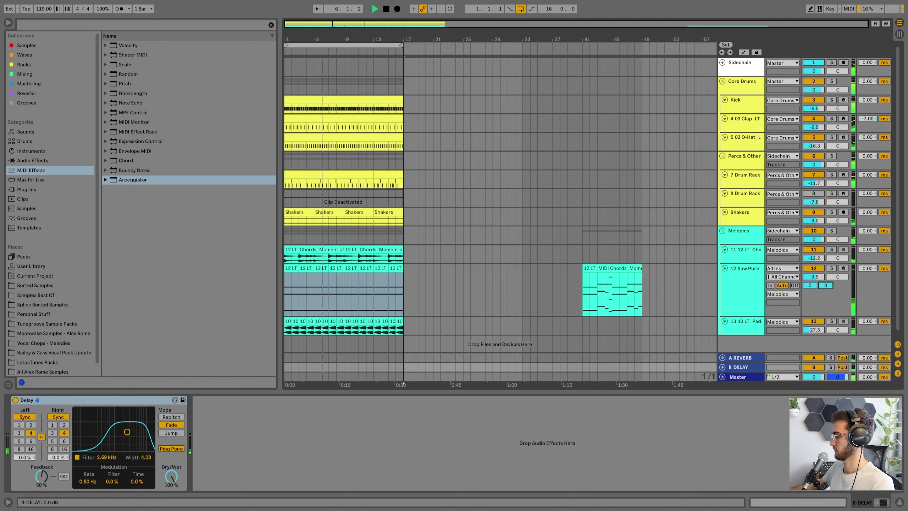
{"action": "left_click", "coordinate": [755, 366]}
{"action": "left_click", "coordinate": [172, 476]}
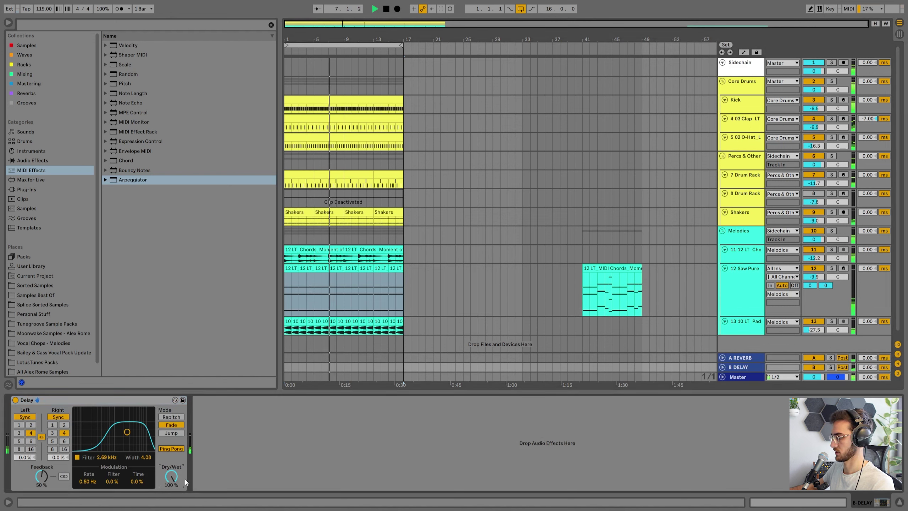
Lower the Saw Pure track's volume to -14.7 dB and fit all track heights to the arrangement
{"action": "left_click", "coordinate": [745, 300]}
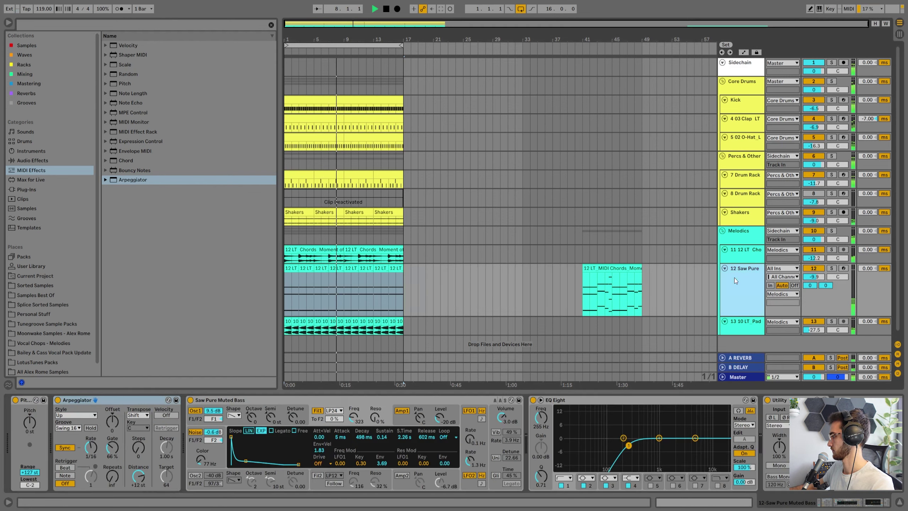
{"action": "left_click", "coordinate": [747, 369]}
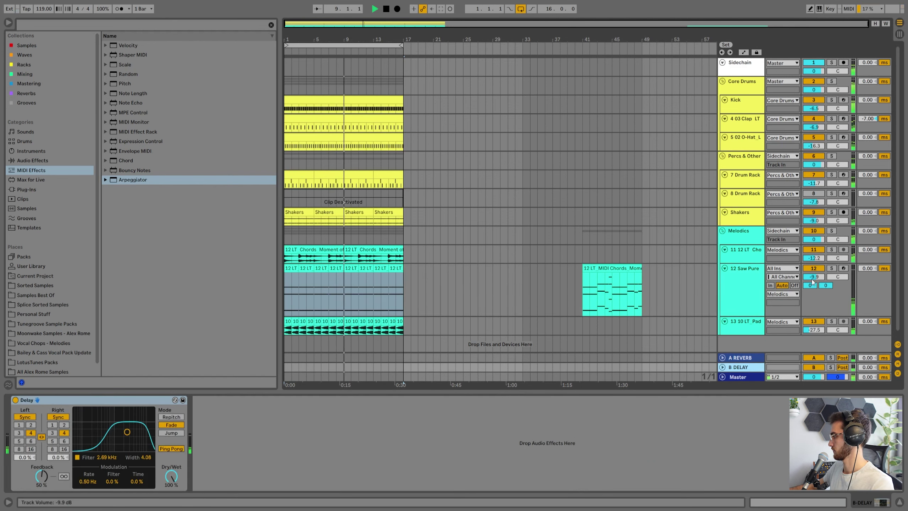
{"action": "left_click", "coordinate": [735, 281]}
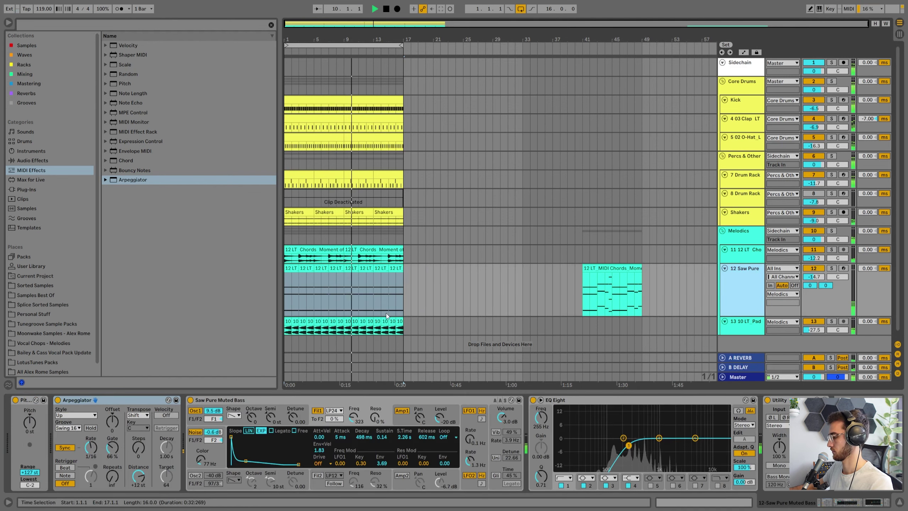
{"action": "key", "text": "h"}
{"action": "left_click_drag", "start_coordinate": [286, 275], "coordinate": [301, 274]}
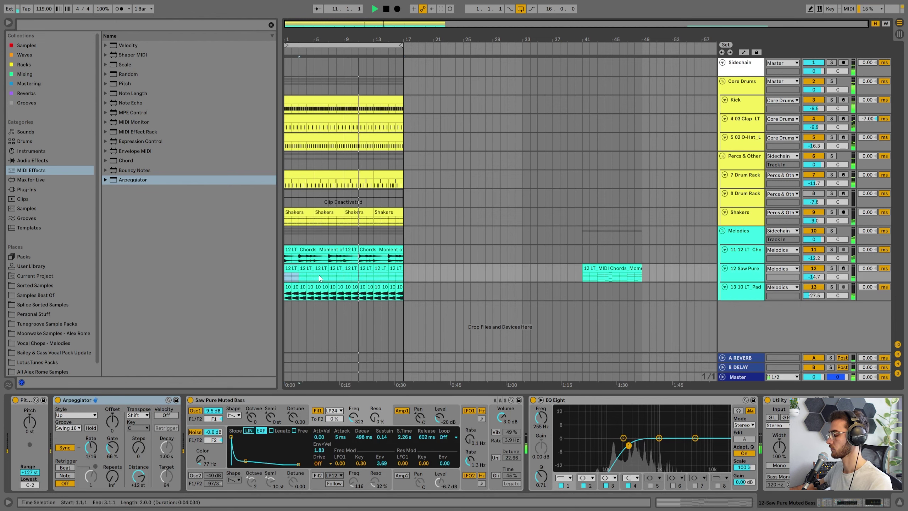
Set filter 1 on the Saw Pure Muted Bass synth to frequency 101 and resonance 39% during playback
{"action": "left_click", "coordinate": [389, 273]}
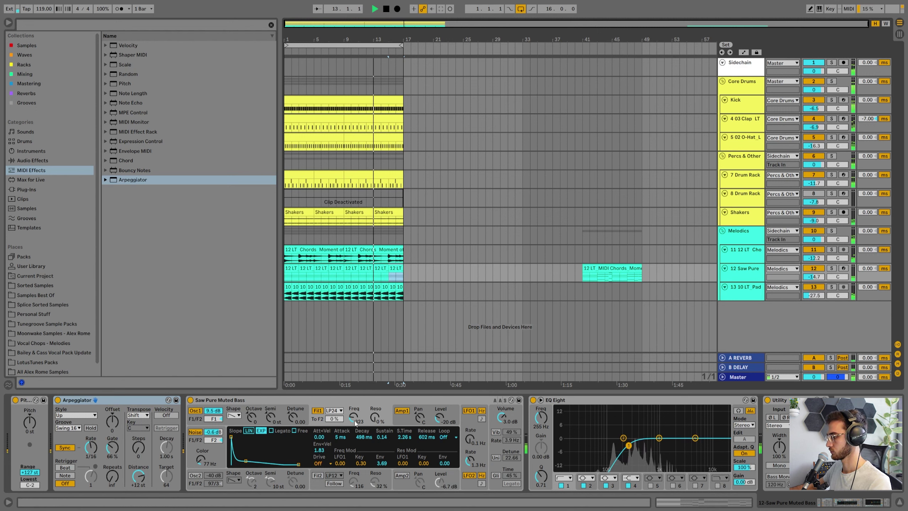
{"action": "left_click_drag", "start_coordinate": [353, 417], "coordinate": [375, 420]}
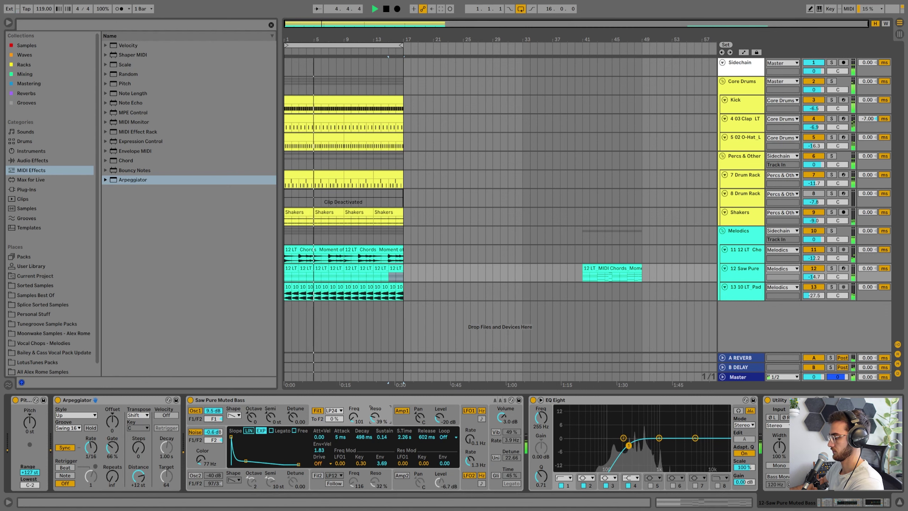
{"action": "left_click", "coordinate": [353, 266]}
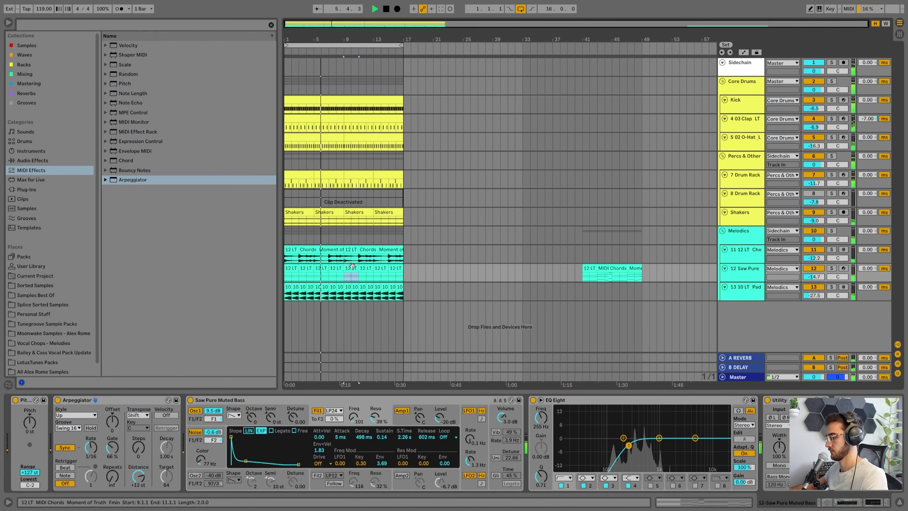
Lower the evolving pad track's volume to -32.0 dB and save the project
{"action": "left_click", "coordinate": [813, 295]}
{"action": "left_click_drag", "start_coordinate": [813, 296], "coordinate": [813, 302]}
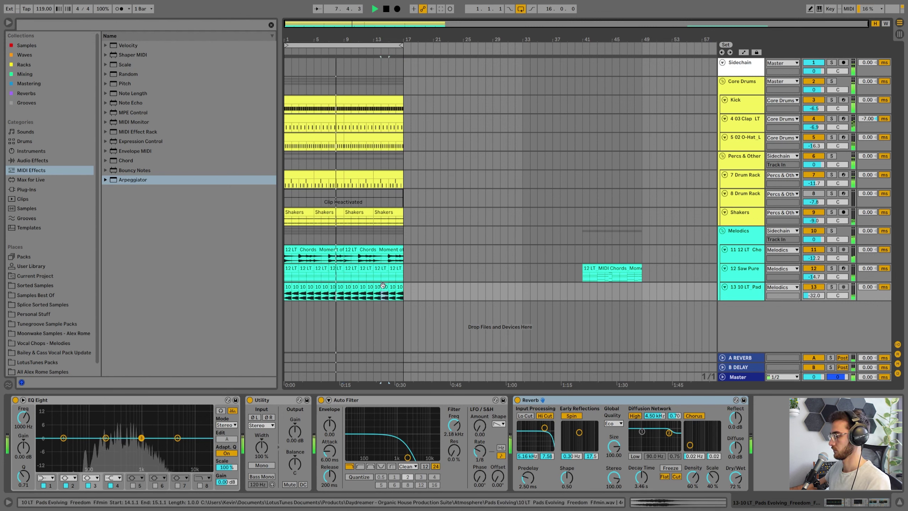
{"action": "left_click", "coordinate": [380, 266]}
{"action": "key", "text": "ctrl+s"}
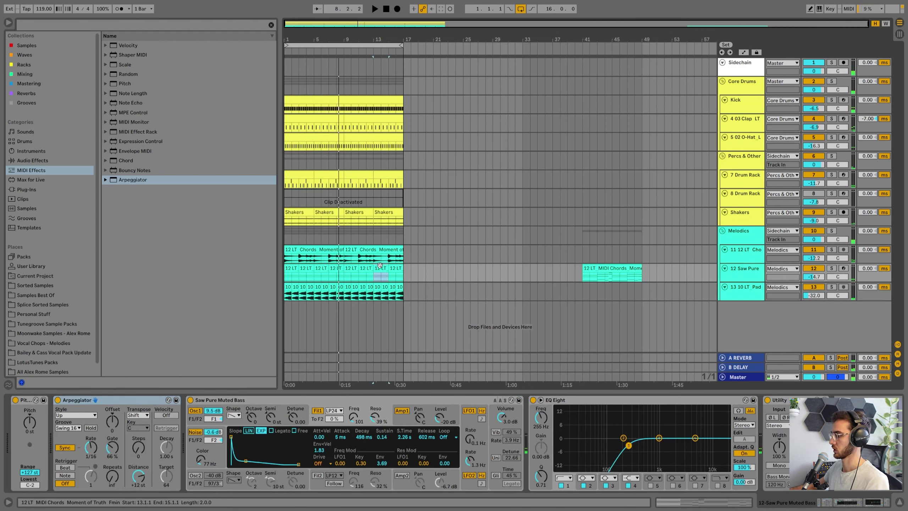
Solo the Moment of Truth audio chords track, play it briefly and select the spare MIDI clip at bar 41
{"action": "left_click", "coordinate": [304, 250]}
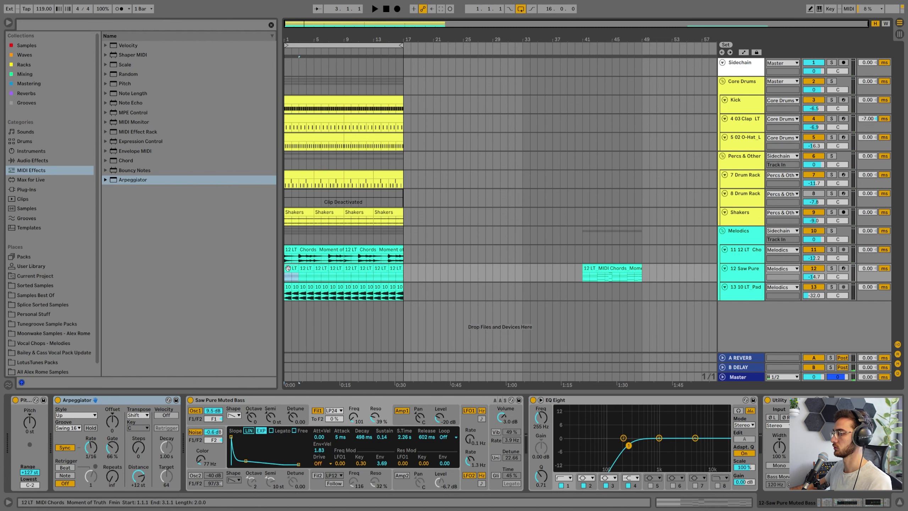
{"action": "left_click", "coordinate": [759, 260]}
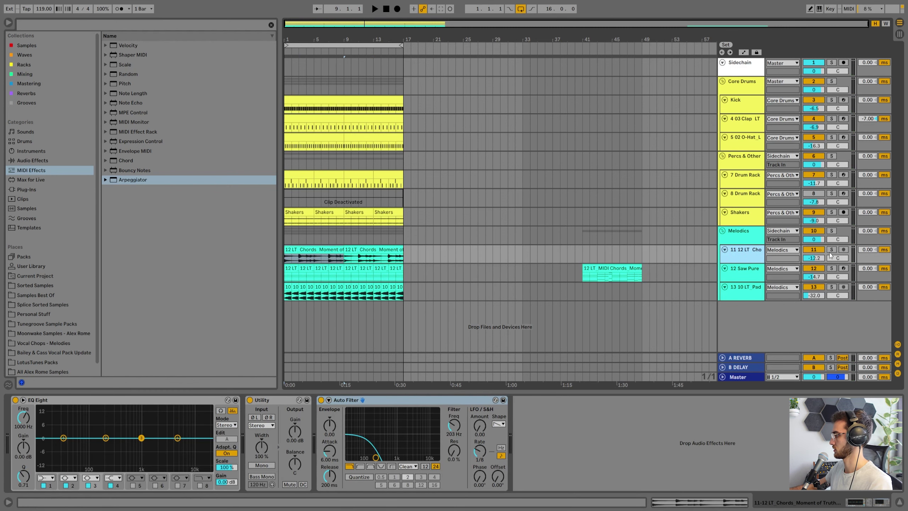
{"action": "left_click", "coordinate": [831, 249]}
{"action": "key", "text": "space"}
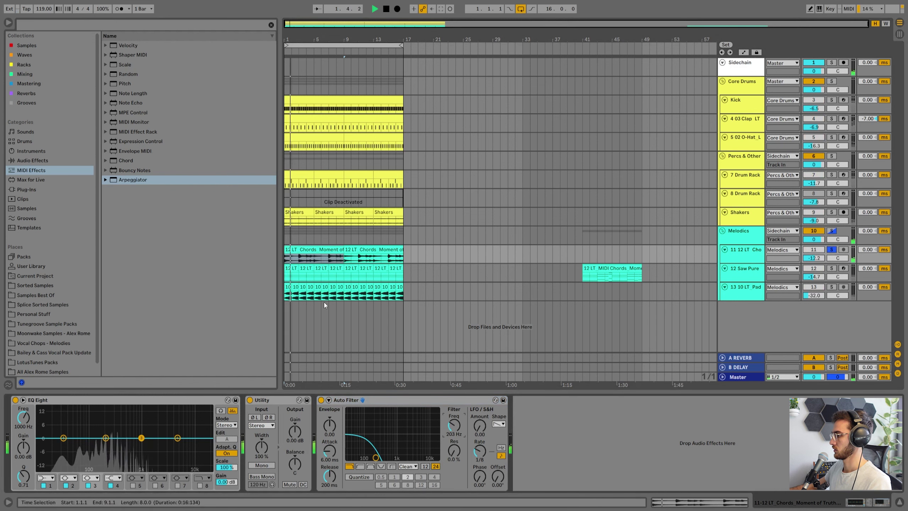
{"action": "key", "text": "space"}
{"action": "left_click", "coordinate": [597, 269]}
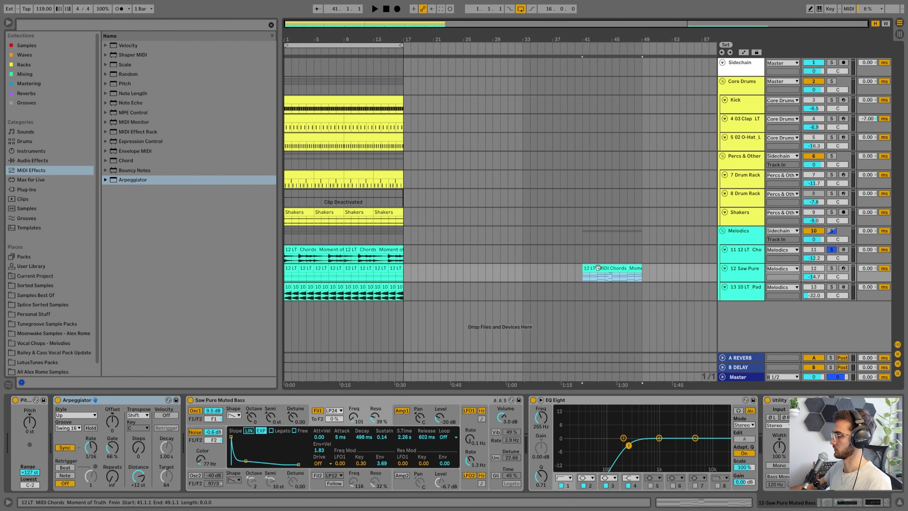
Move the spare MIDI clip on the Saw Pure track to bar 60 and set the arrangement grid to a fixed 4 bars
{"action": "left_click_drag", "start_coordinate": [597, 267], "coordinate": [711, 269]}
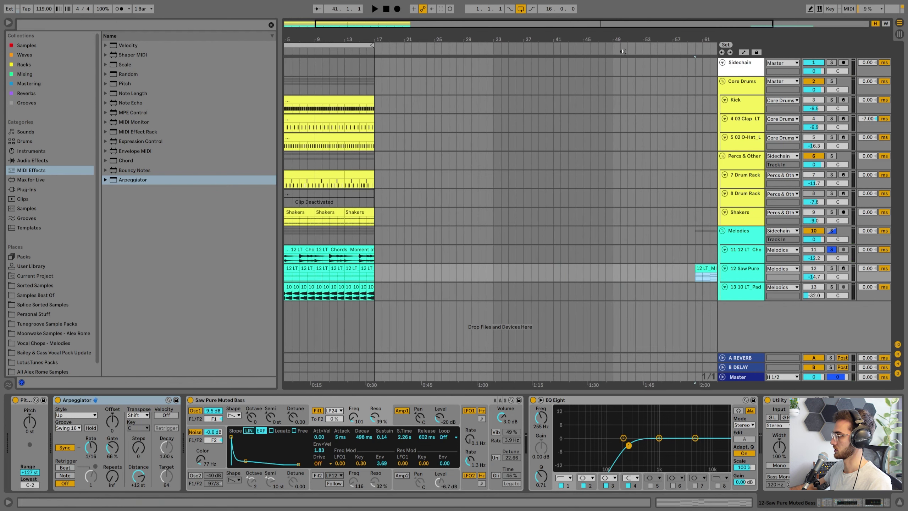
{"action": "left_click_drag", "start_coordinate": [616, 39], "coordinate": [616, 25]}
{"action": "right_click", "coordinate": [436, 268]}
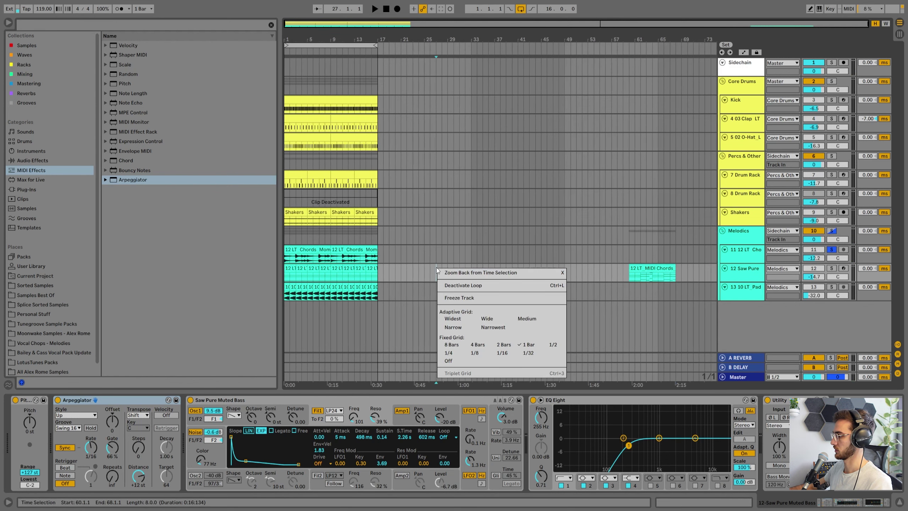
{"action": "left_click", "coordinate": [480, 348]}
Delete the deactivated clip on the second Drum Rack track, track 8
{"action": "left_click", "coordinate": [375, 293]}
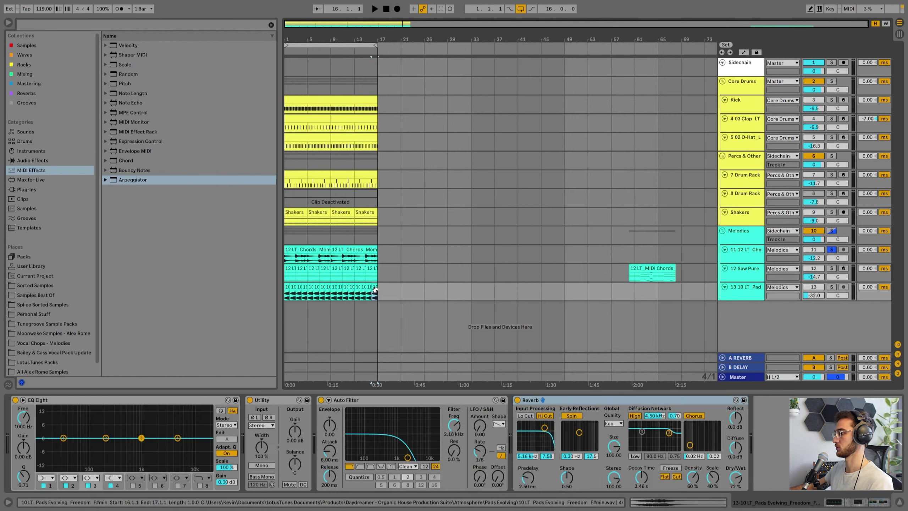
{"action": "left_click", "coordinate": [346, 194]}
{"action": "key", "text": "Delete"}
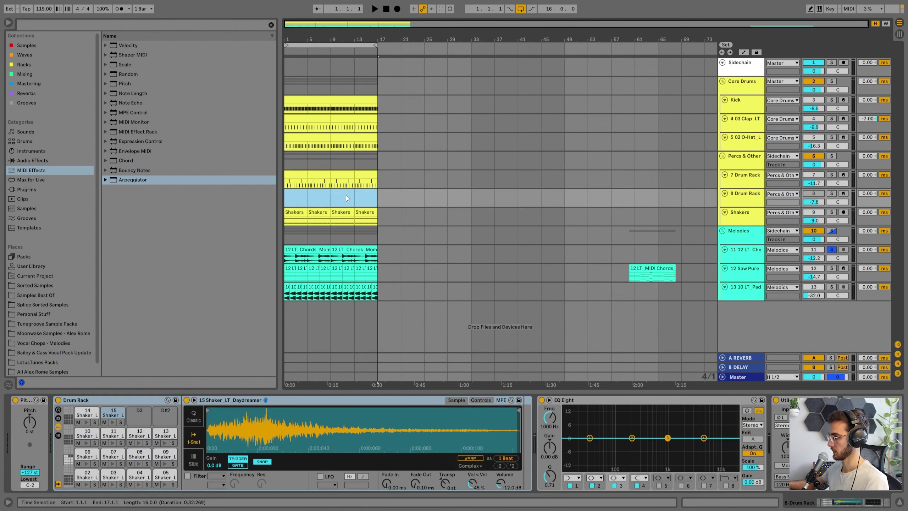
{"action": "left_click", "coordinate": [307, 198]}
Duplicate the first 16 bars of all tracks twice and move the spare MIDI clip to bar 80
{"action": "left_click", "coordinate": [372, 288]}
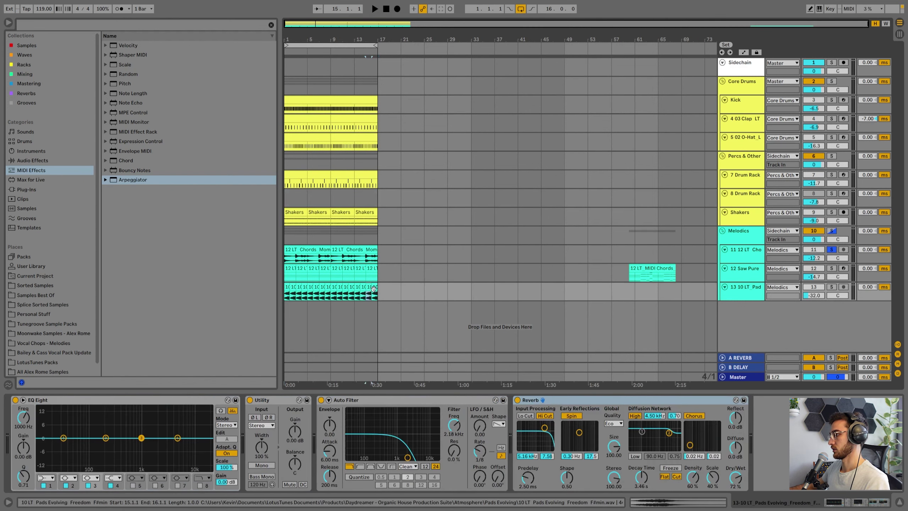
{"action": "left_click_drag", "start_coordinate": [367, 283], "coordinate": [263, 21]}
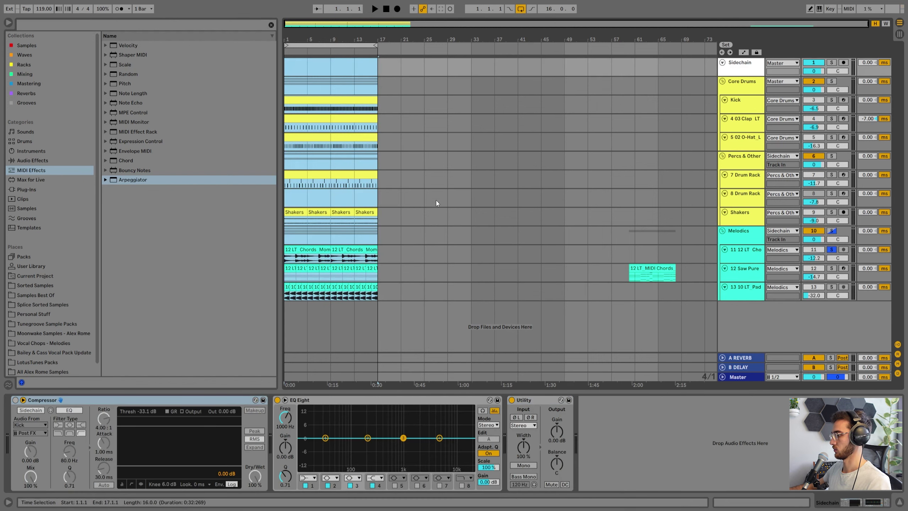
{"action": "key", "text": "ctrl+d"}
{"action": "key", "text": "ctrl+d"}
{"action": "left_click", "coordinate": [643, 270]}
{"action": "left_click_drag", "start_coordinate": [642, 270], "coordinate": [669, 273]}
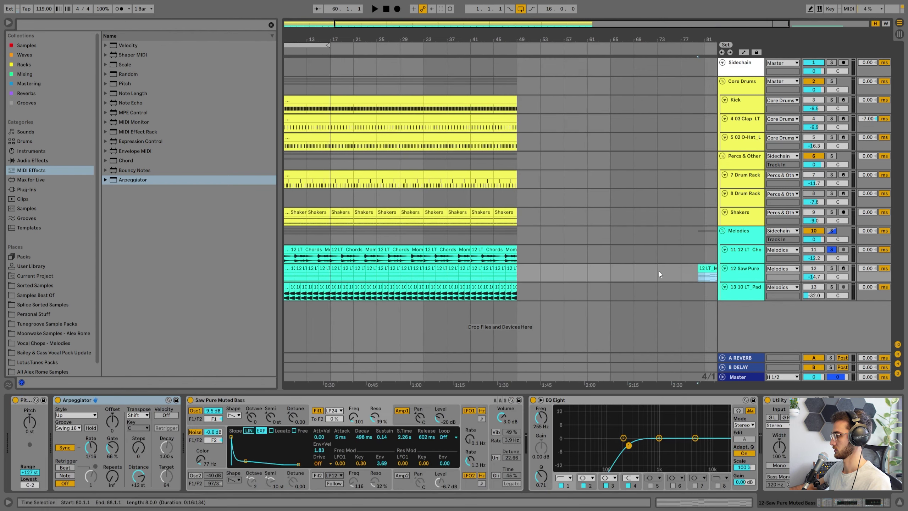
Duplicate bars 33 to 49 of all tracks once more and extend the loop from bar 1 to 64 bars
{"action": "left_click", "coordinate": [499, 295]}
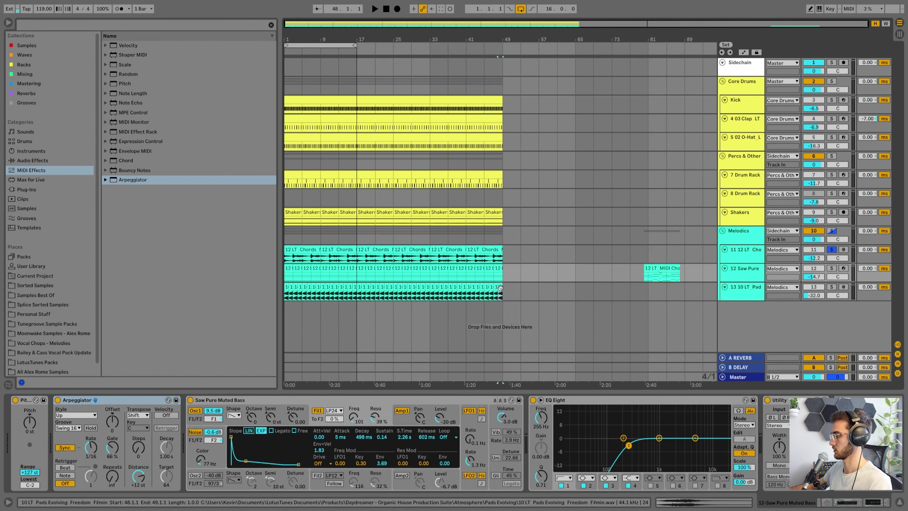
{"action": "left_click", "coordinate": [460, 76], "text": "shift"}
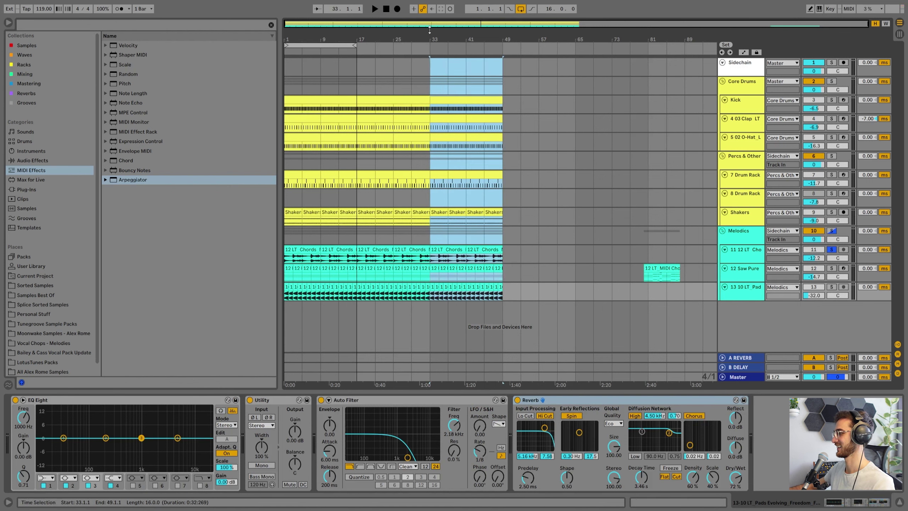
{"action": "key", "text": "ctrl+d"}
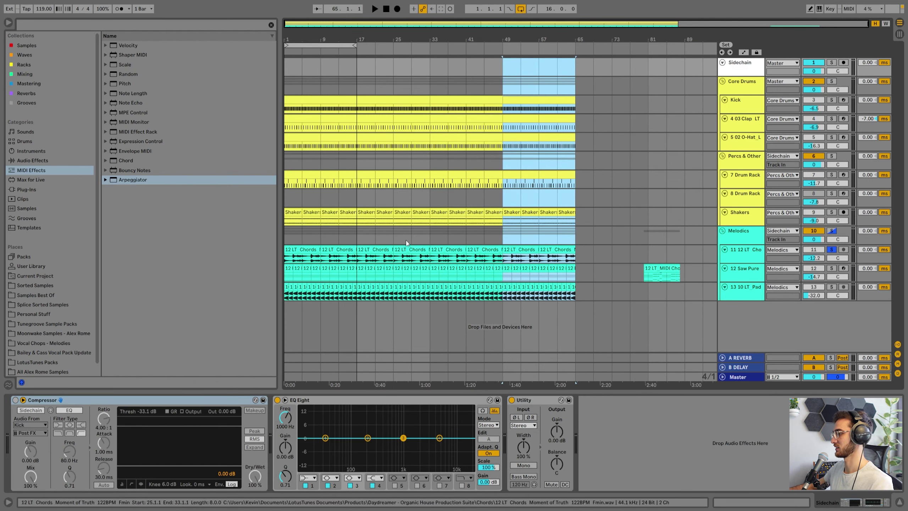
{"action": "left_click_drag", "start_coordinate": [355, 46], "coordinate": [574, 46]}
Delete the Shakers clips in the first 12 bars of the arrangement
{"action": "left_click", "coordinate": [301, 81]}
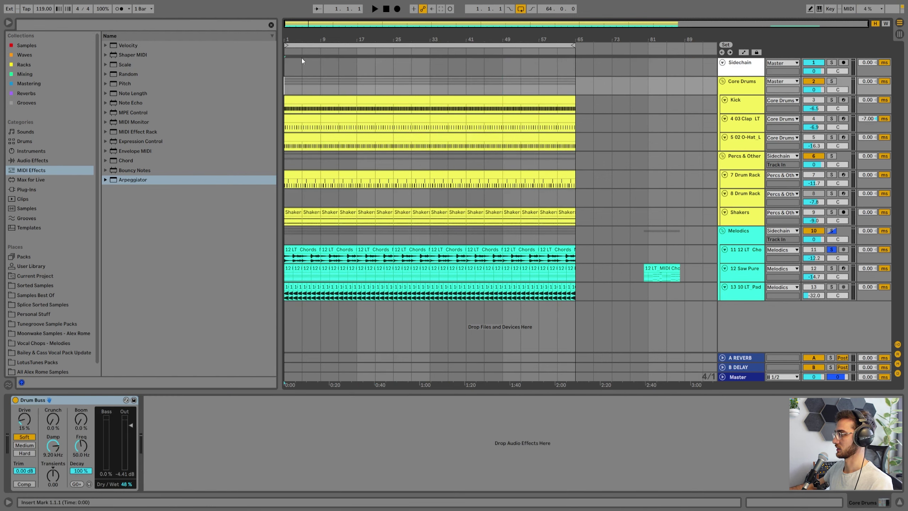
{"action": "left_click", "coordinate": [293, 211]}
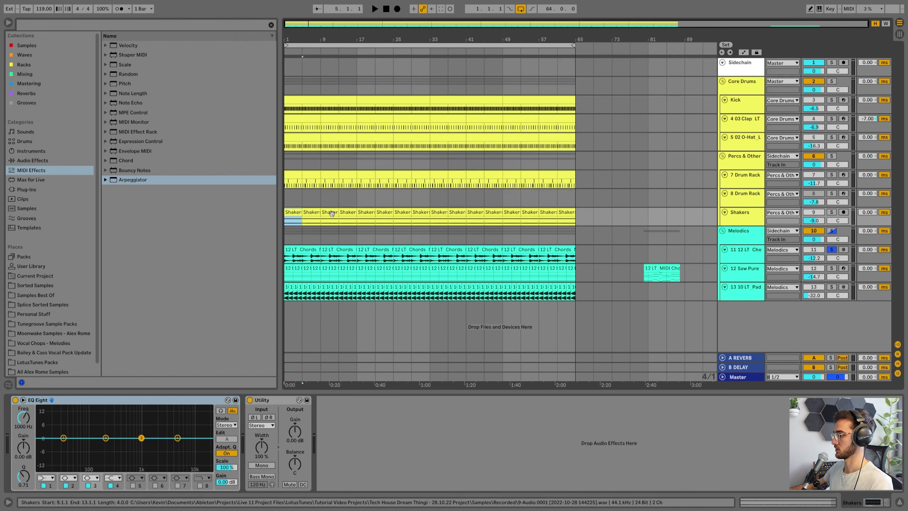
{"action": "key", "text": "Delete"}
{"action": "left_click", "coordinate": [293, 172]}
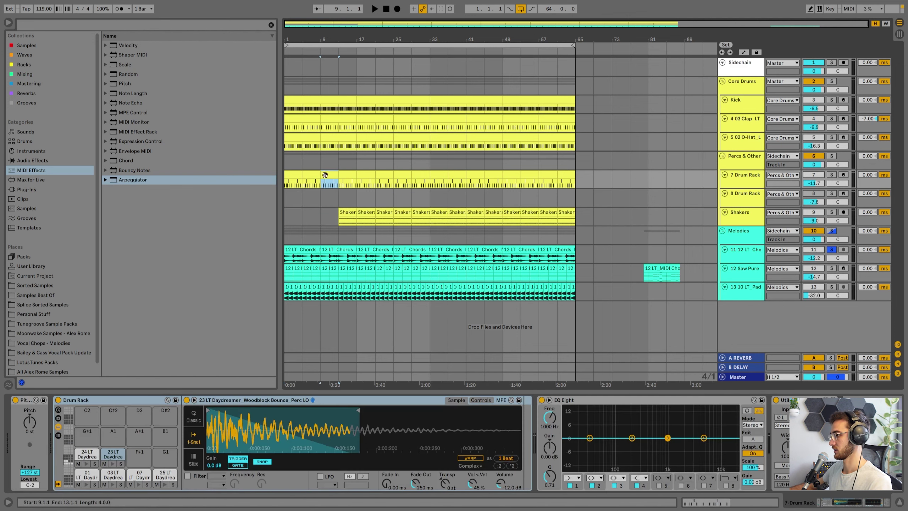
{"action": "left_click", "coordinate": [300, 139]}
{"action": "left_click", "coordinate": [329, 174]}
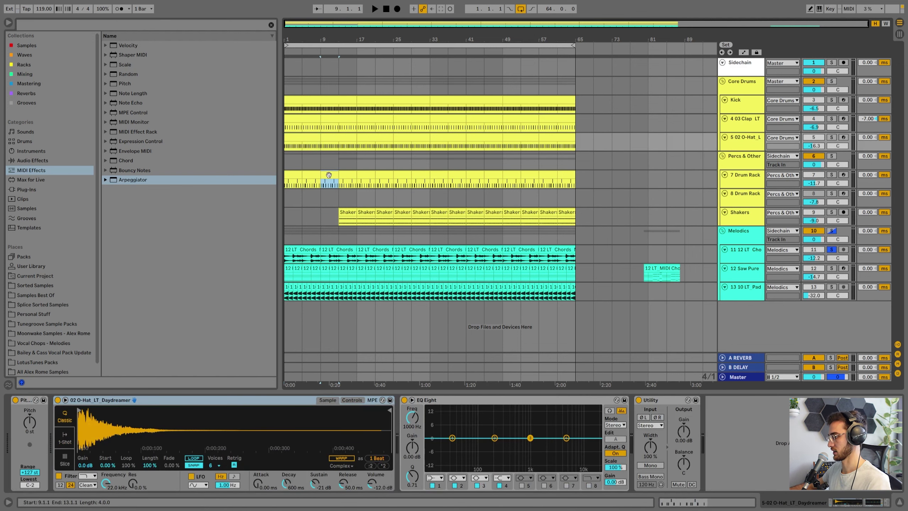
Delete the Saw Pure clips in the first 12 bars and unsolo the Moment of Truth audio chords track
{"action": "left_click", "coordinate": [332, 270]}
{"action": "left_click", "coordinate": [290, 270], "text": "shift"}
{"action": "key", "text": "Delete"}
{"action": "left_click", "coordinate": [290, 269]}
{"action": "left_click", "coordinate": [299, 261]}
{"action": "left_click", "coordinate": [831, 249]}
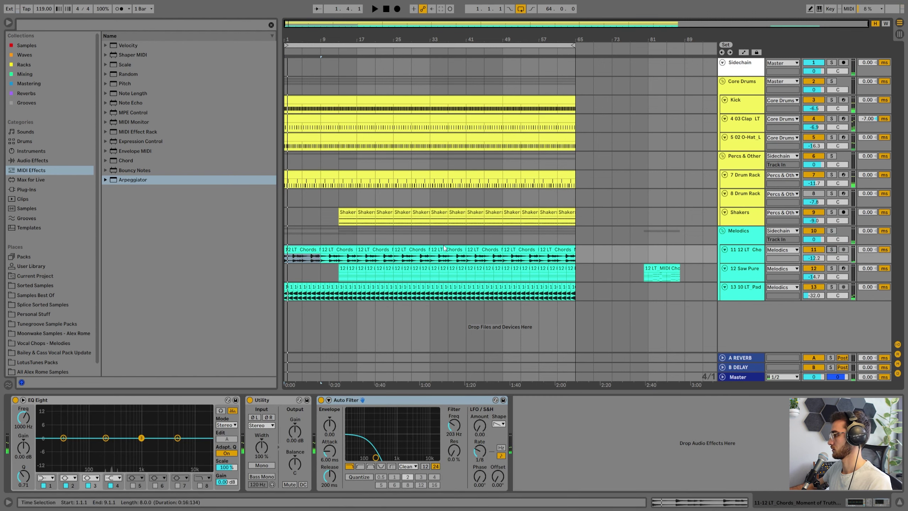
Delete the Shakers and Saw Pure clips from bar 13 to bar 17
{"action": "left_click", "coordinate": [333, 250]}
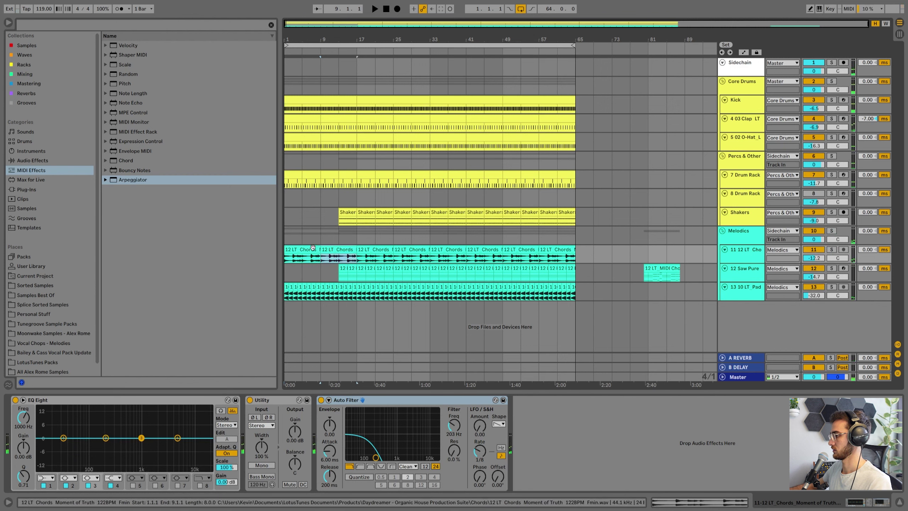
{"action": "left_click", "coordinate": [348, 214]}
{"action": "key", "text": "Delete"}
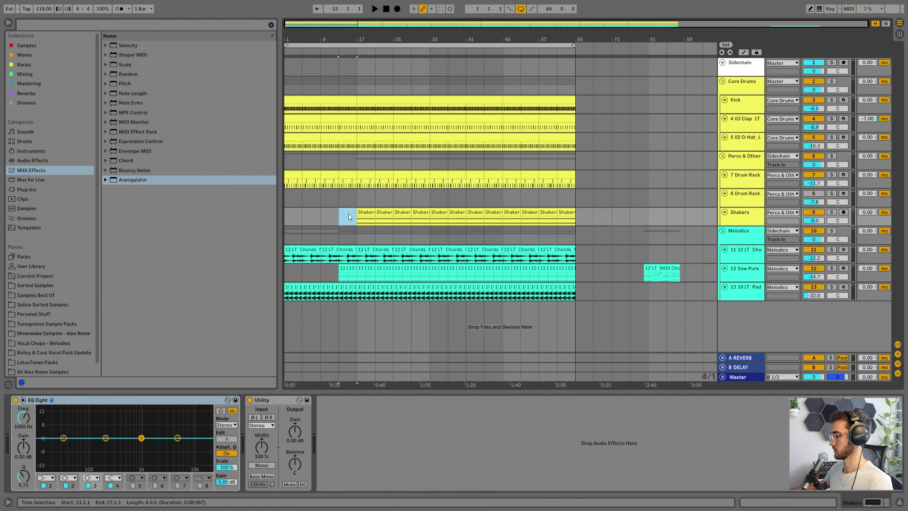
{"action": "left_click", "coordinate": [352, 272]}
{"action": "key", "text": "Delete"}
Delete the Moment of Truth audio chords from the first 16 bars and play the intro briefly
{"action": "left_click", "coordinate": [336, 249]}
{"action": "left_click", "coordinate": [306, 249], "text": "shift"}
{"action": "key", "text": "Delete"}
{"action": "key", "text": "space"}
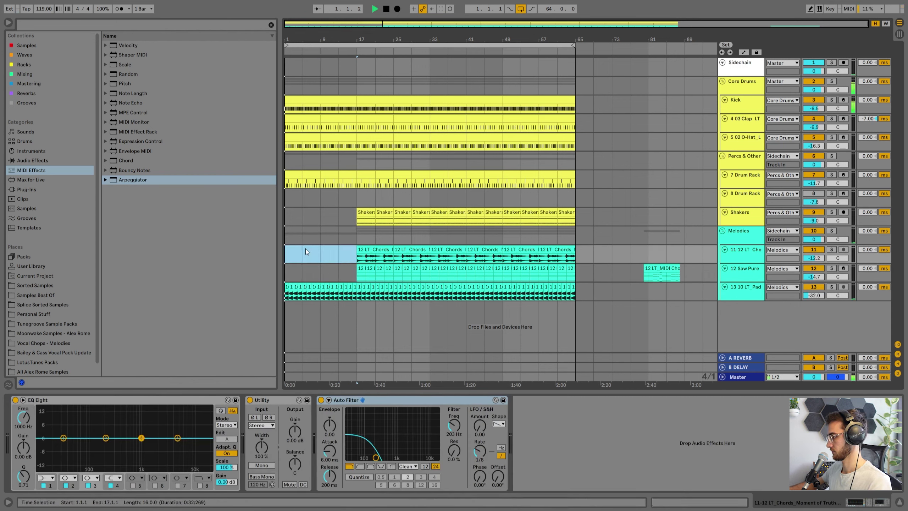
{"action": "left_click", "coordinate": [295, 253]}
{"action": "key", "text": "space"}
Automate the evolving pad's Auto Filter frequency to rise gradually from bar 1 to bar 17 and stay high from there
{"action": "left_click", "coordinate": [288, 291]}
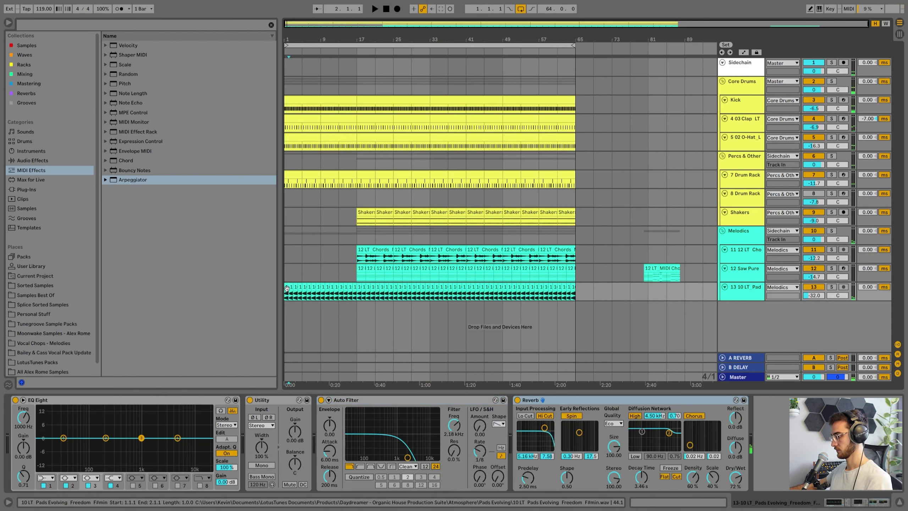
{"action": "key", "text": "a"}
{"action": "left_click", "coordinate": [356, 295]}
{"action": "left_click_drag", "start_coordinate": [285, 295], "coordinate": [285, 300]}
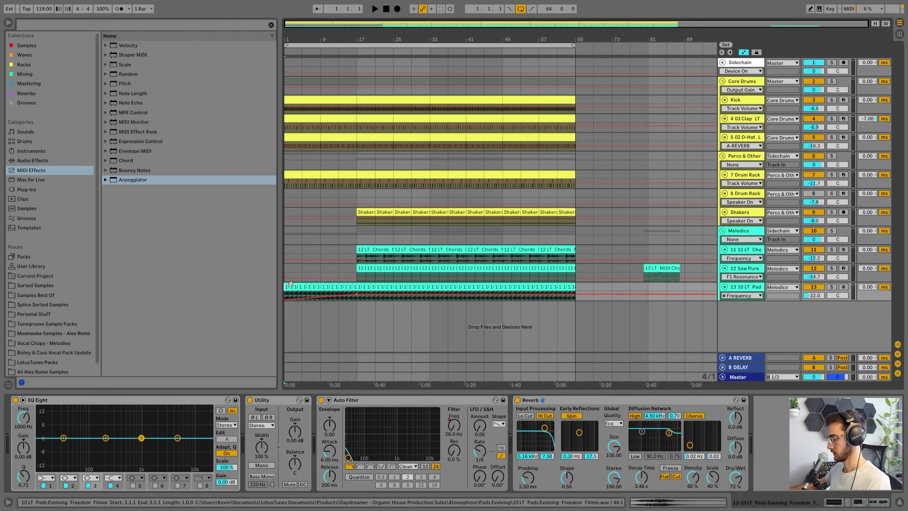
{"action": "left_click", "coordinate": [355, 295]}
{"action": "left_click", "coordinate": [352, 251]}
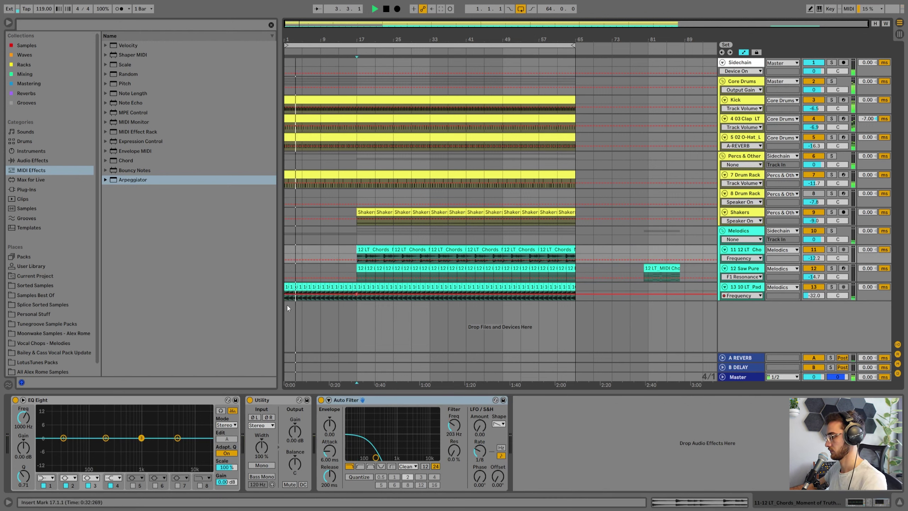
{"action": "left_click_drag", "start_coordinate": [357, 294], "coordinate": [357, 291]}
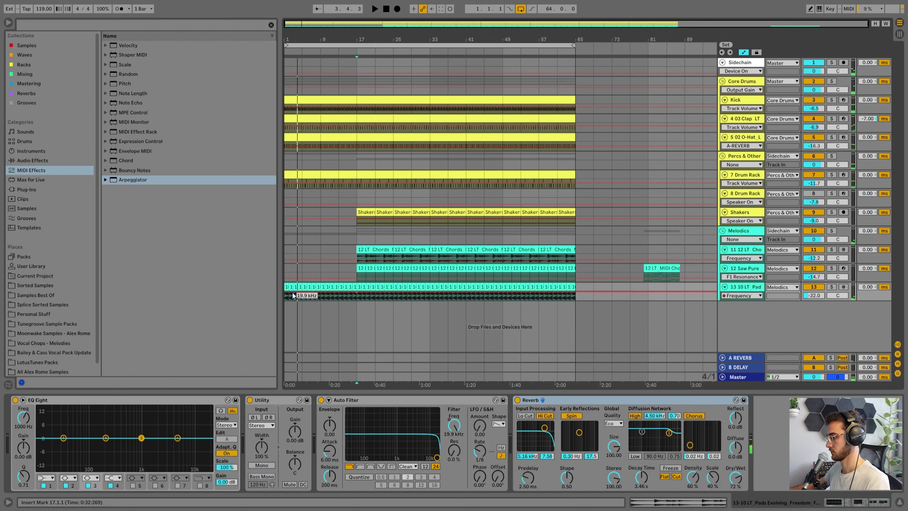
Play the transition into bar 17 and the intro from bar 1, and save the project
{"action": "left_click", "coordinate": [357, 277]}
{"action": "left_click_drag", "start_coordinate": [357, 278], "coordinate": [365, 278]}
{"action": "key", "text": "space"}
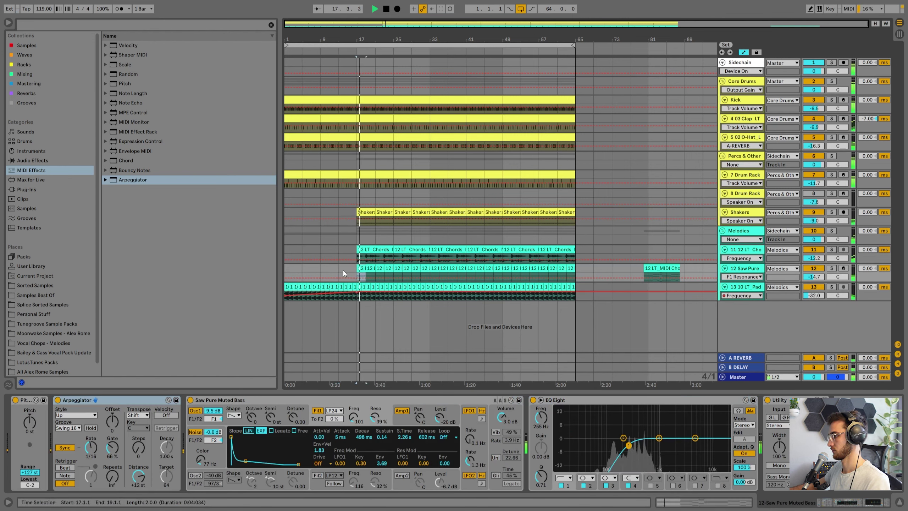
{"action": "left_click", "coordinate": [286, 267]}
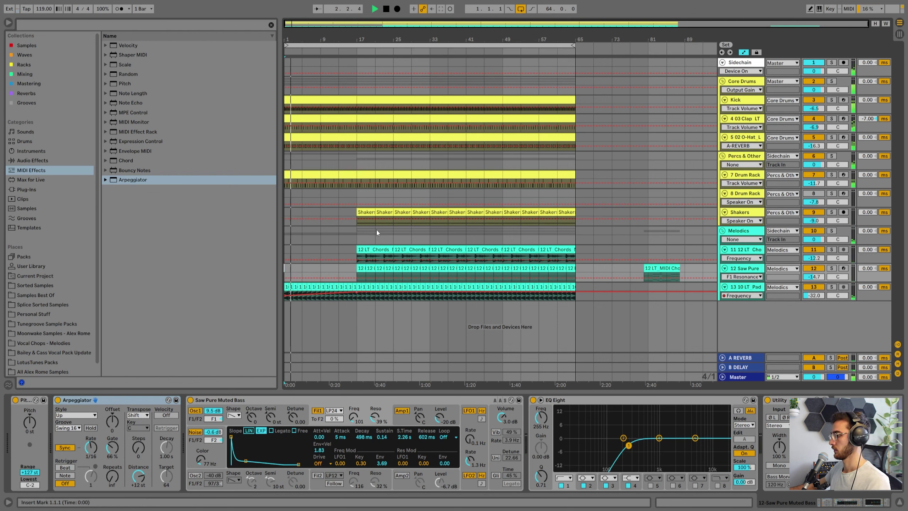
{"action": "left_click", "coordinate": [358, 231]}
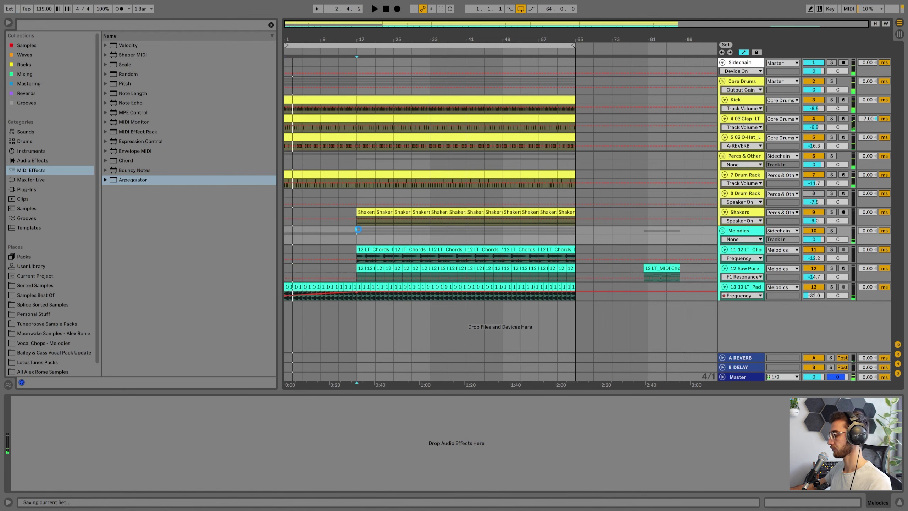
Add a new MIDI track below the Melodics group, group it and name the group Bass
{"action": "left_click", "coordinate": [371, 249]}
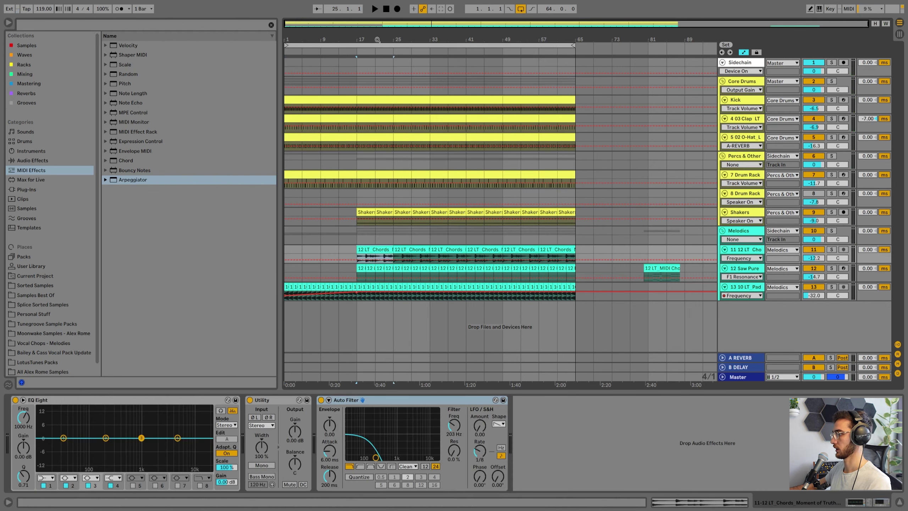
{"action": "left_click", "coordinate": [750, 270]}
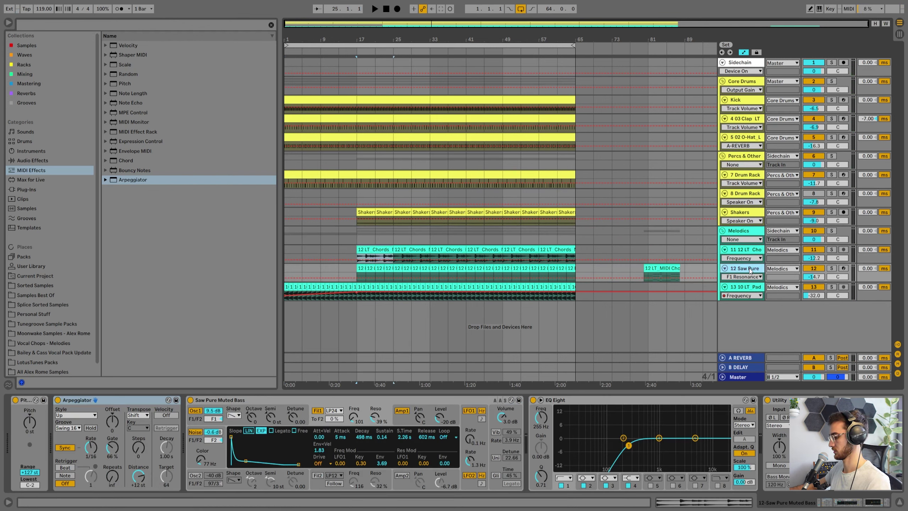
{"action": "left_click", "coordinate": [741, 229]}
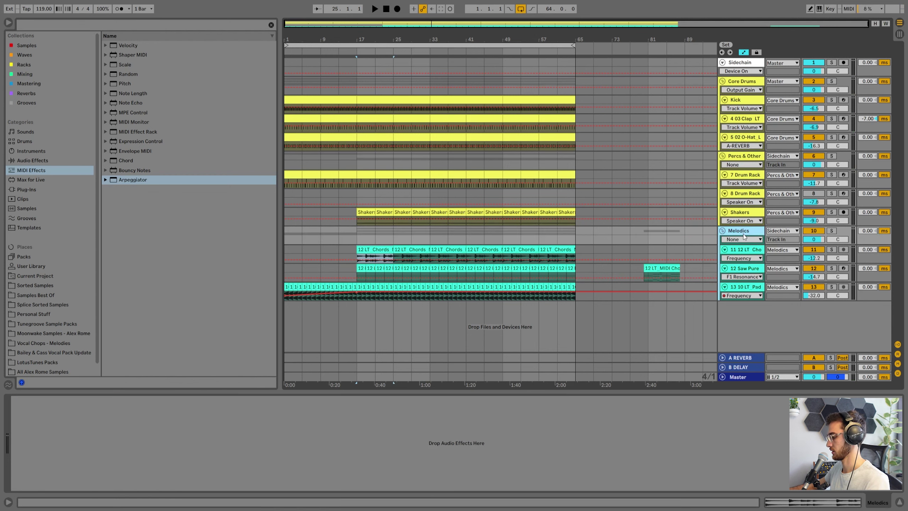
{"action": "key", "text": "ctrl+shift+t"}
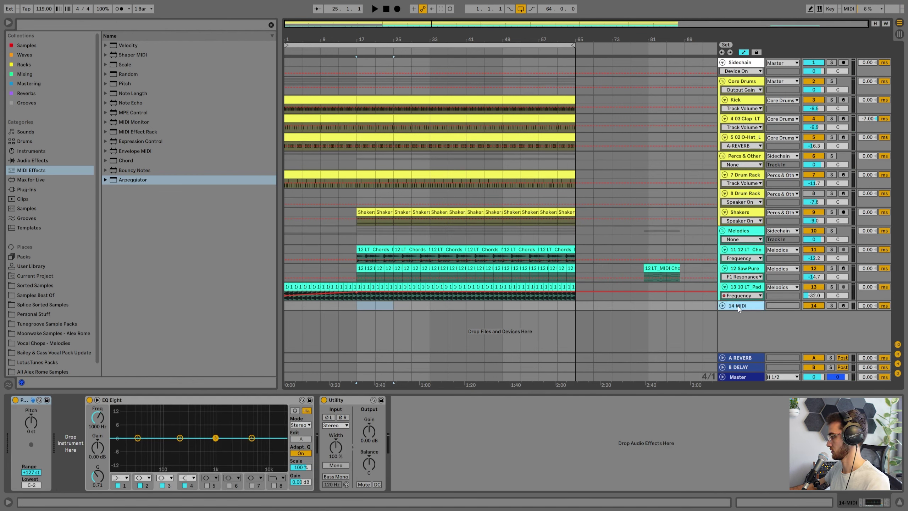
{"action": "key", "text": "ctrl+g"}
{"action": "key", "text": "ctrl+r"}
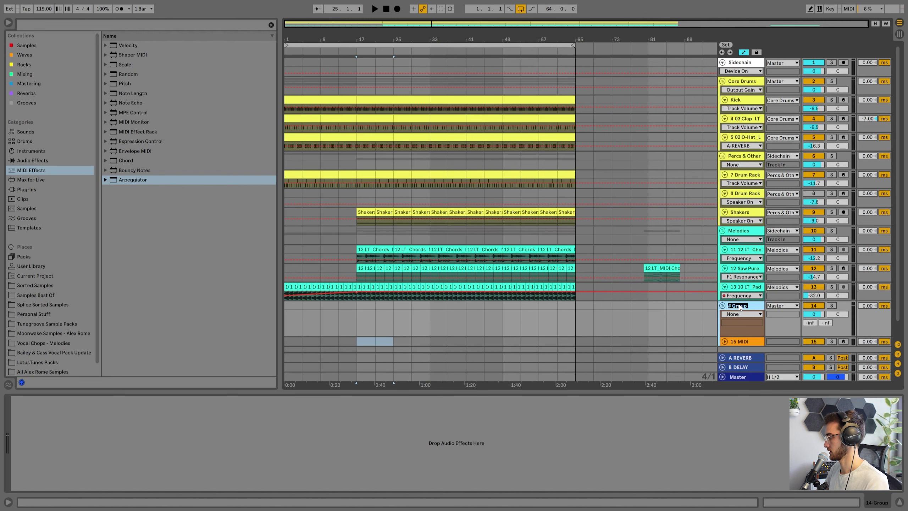
{"action": "scroll", "coordinate": [739, 305], "scroll_direction": "down", "scroll_amount": 1}
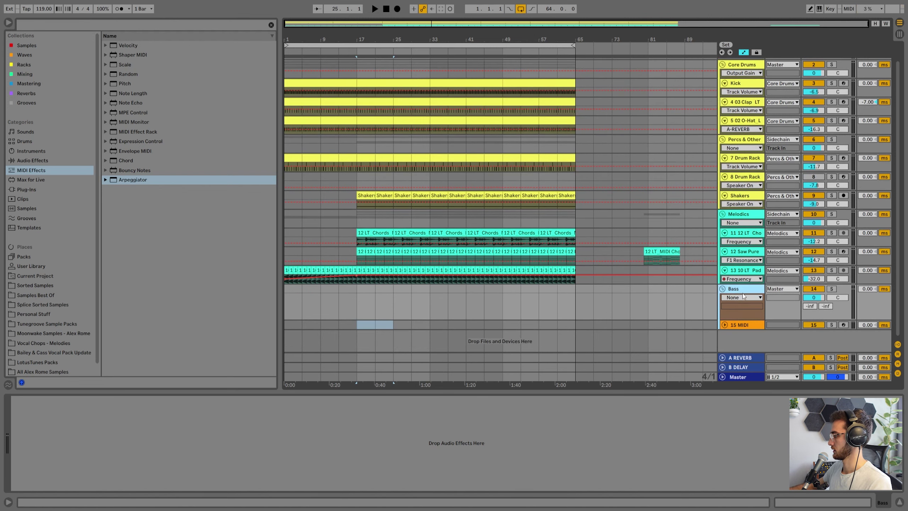
Colour the Bass group dark red and apply the same colour to the MIDI track inside it
{"action": "right_click", "coordinate": [743, 290]}
{"action": "left_click", "coordinate": [754, 461]}
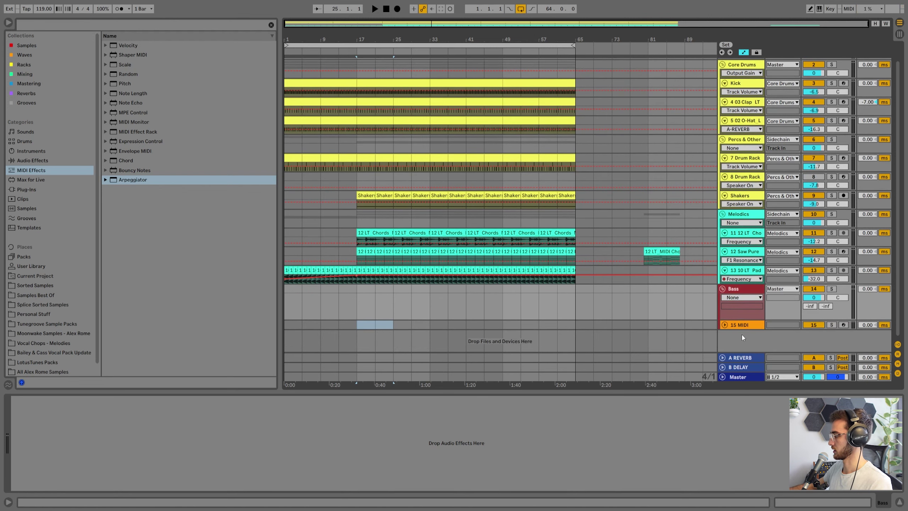
{"action": "right_click", "coordinate": [741, 290]}
{"action": "left_click", "coordinate": [767, 472]}
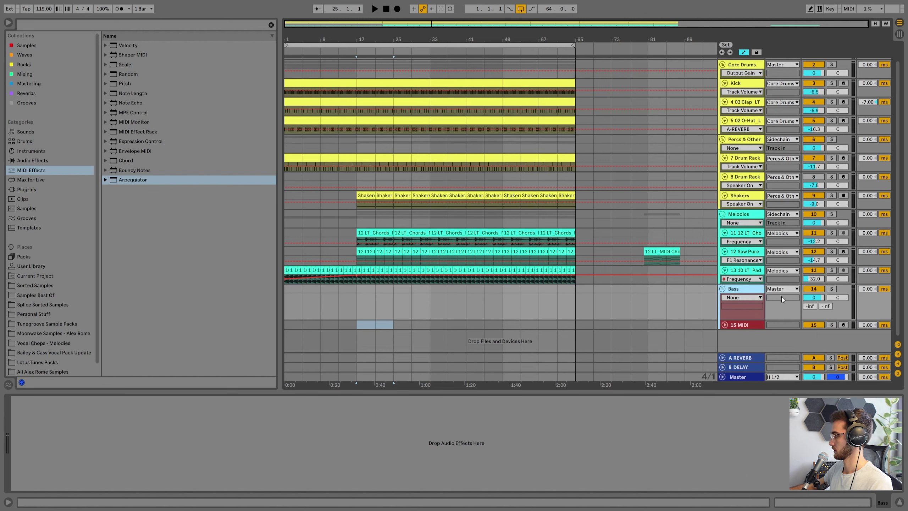
Route the Bass group's output to the Sidechain track and show the Sidechain track's devices
{"action": "left_click", "coordinate": [783, 289]}
{"action": "left_click", "coordinate": [784, 323]}
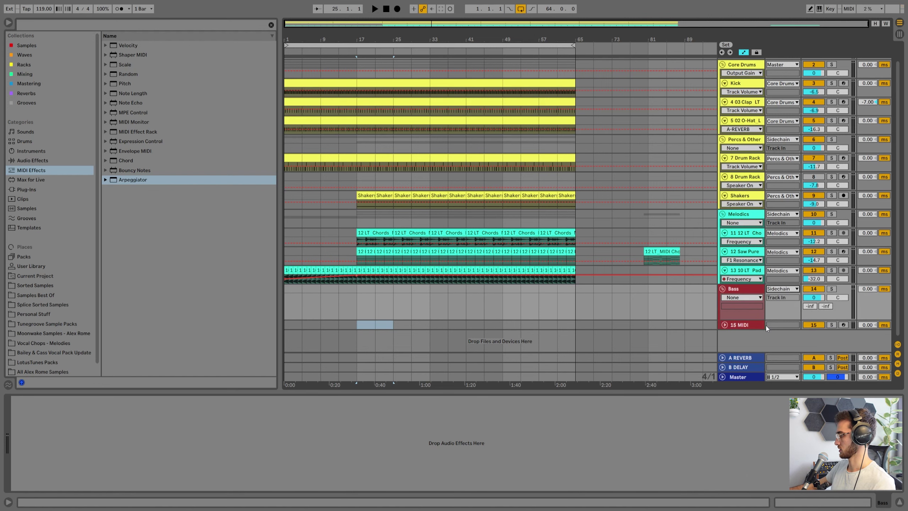
{"action": "scroll", "coordinate": [766, 325], "scroll_direction": "up", "scroll_amount": 1}
{"action": "left_click", "coordinate": [740, 65]}
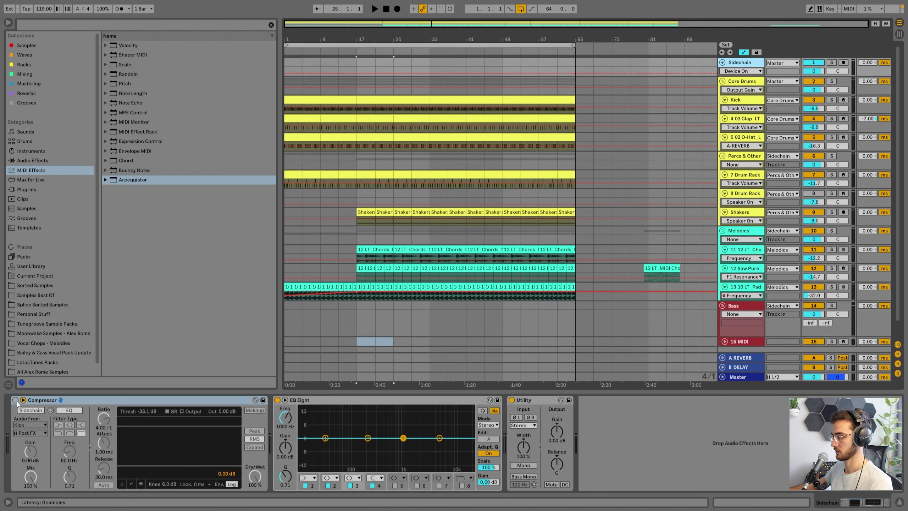
Play from bar 17 while checking the Sidechain track's devices, and unfold the MIDI track inside the Bass group
{"action": "scroll", "coordinate": [432, 341], "scroll_direction": "down", "scroll_amount": 1}
{"action": "left_click", "coordinate": [359, 297]}
{"action": "key", "text": "space"}
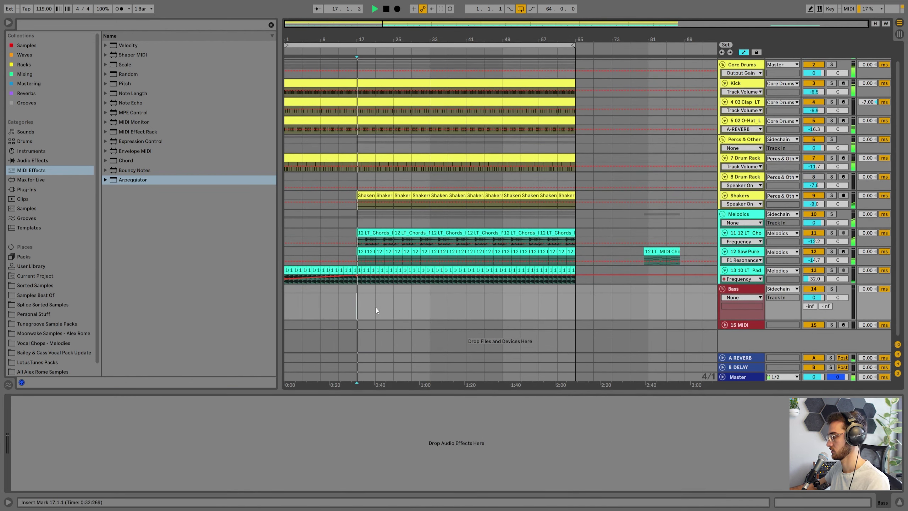
{"action": "left_click", "coordinate": [740, 325]}
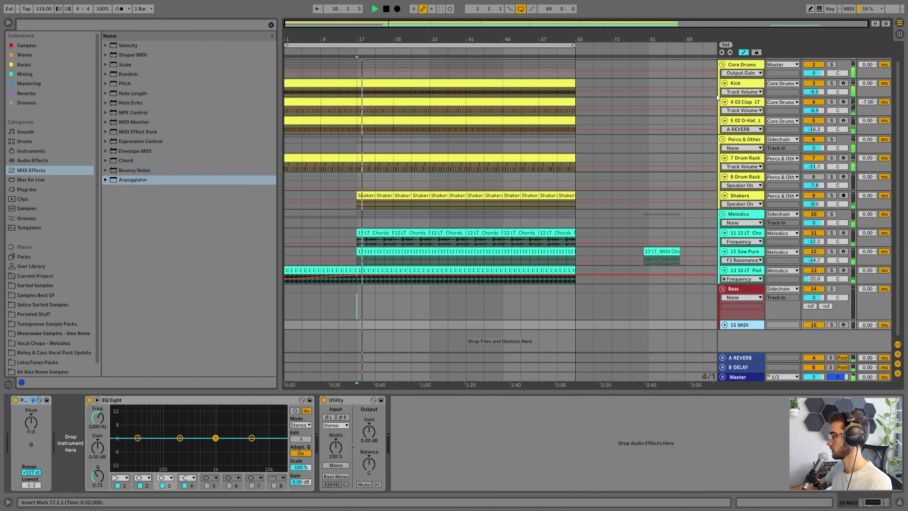
{"action": "scroll", "coordinate": [718, 96], "scroll_direction": "up", "scroll_amount": 1}
{"action": "left_click", "coordinate": [740, 65]}
{"action": "scroll", "coordinate": [586, 186], "scroll_direction": "down", "scroll_amount": 1}
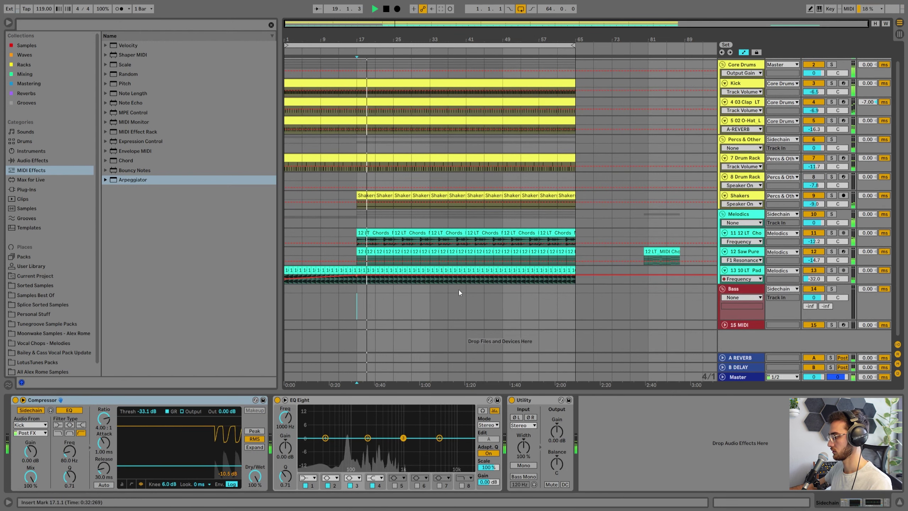
{"action": "left_click", "coordinate": [737, 325]}
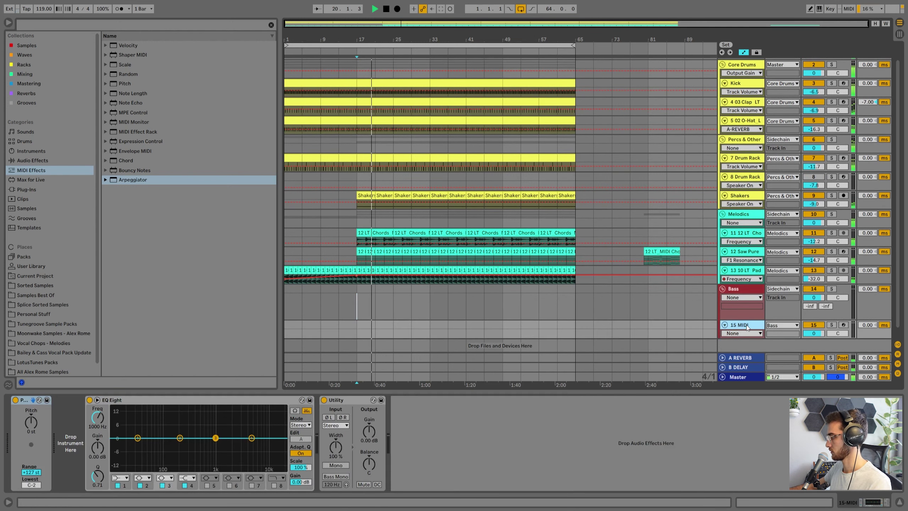
{"action": "scroll", "coordinate": [746, 325], "scroll_direction": "down", "scroll_amount": 1}
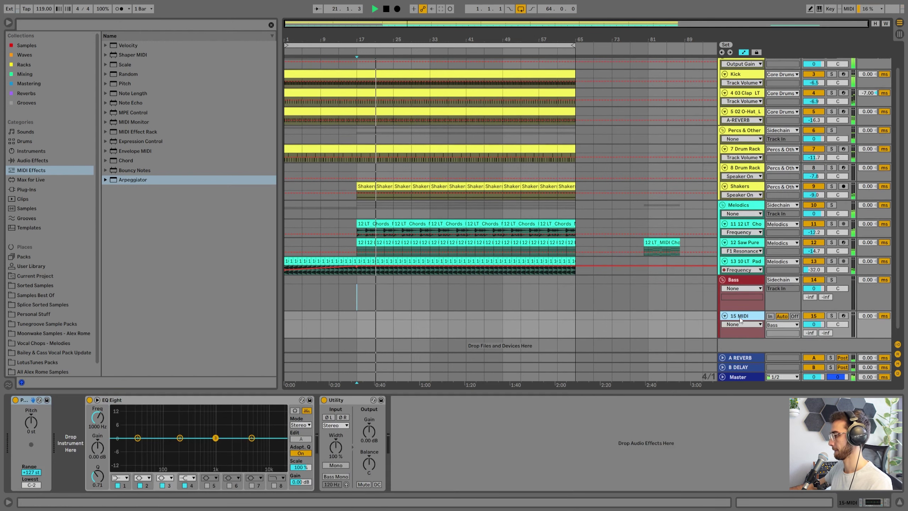
{"action": "scroll", "coordinate": [739, 317], "scroll_direction": "down", "scroll_amount": 1}
{"action": "key", "text": "space"}
Copy the spare MIDI chords clip onto the Bass group's MIDI track at bar 17 and delete its notes from C2 up to A#3
{"action": "left_click", "coordinate": [361, 233]}
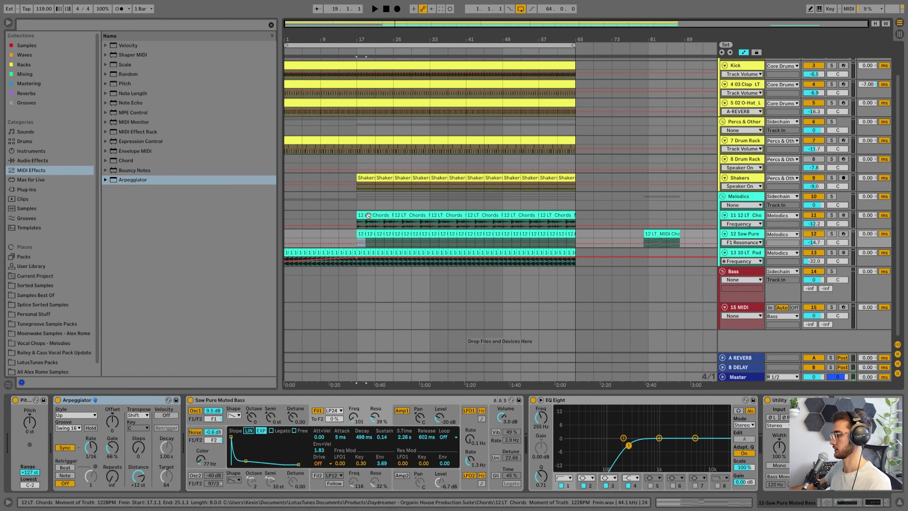
{"action": "left_click_drag", "start_coordinate": [661, 236], "coordinate": [384, 312]}
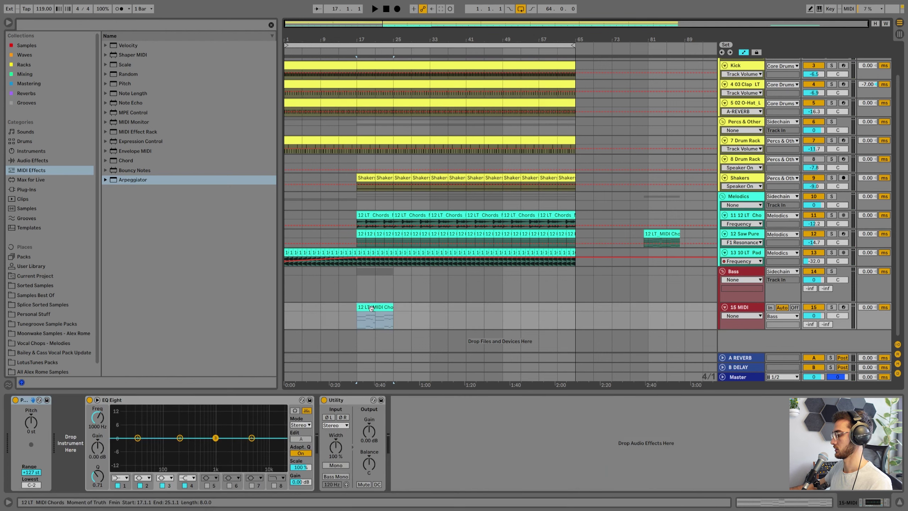
{"action": "double_click", "coordinate": [374, 306]}
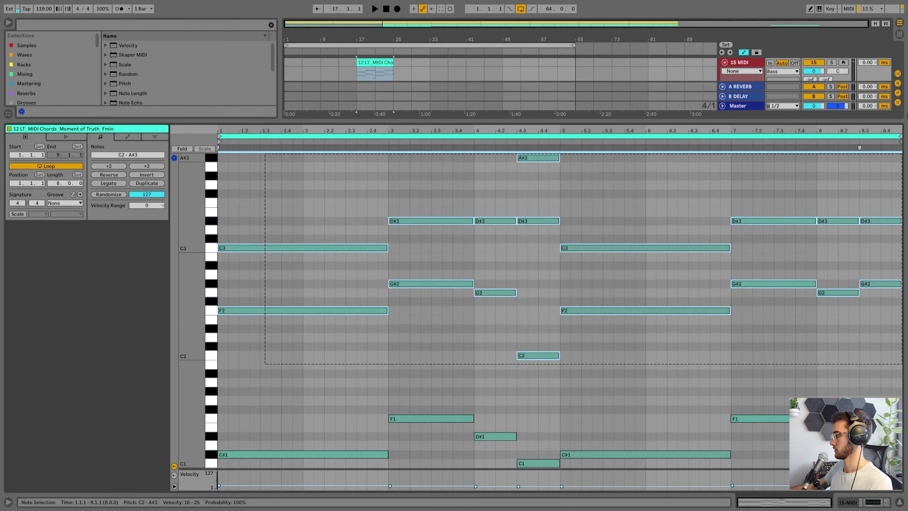
{"action": "key", "text": "Delete"}
{"action": "scroll", "coordinate": [630, 321], "scroll_direction": "down", "scroll_amount": 6}
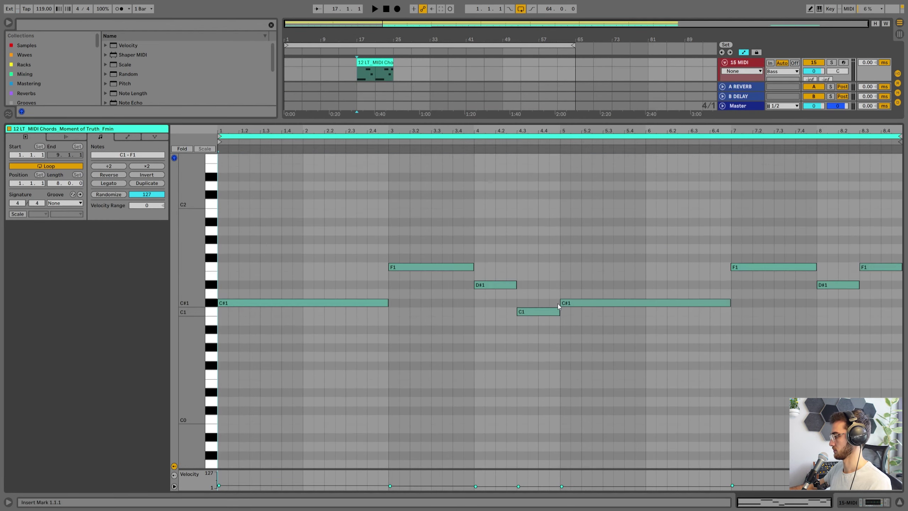
Return to the arrangement and assign the bass MIDI track's dark red colour to its clip
{"action": "key", "text": "shift+Tab"}
{"action": "right_click", "coordinate": [750, 307]}
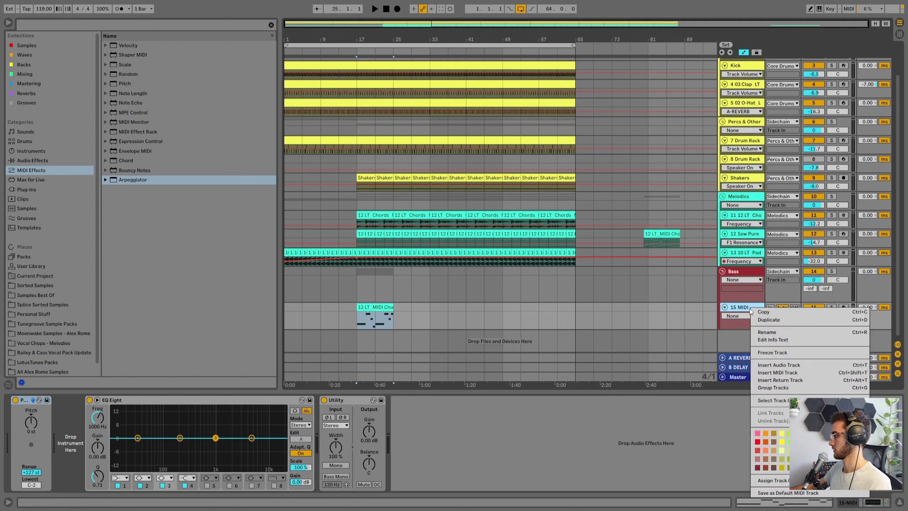
{"action": "left_click", "coordinate": [770, 480]}
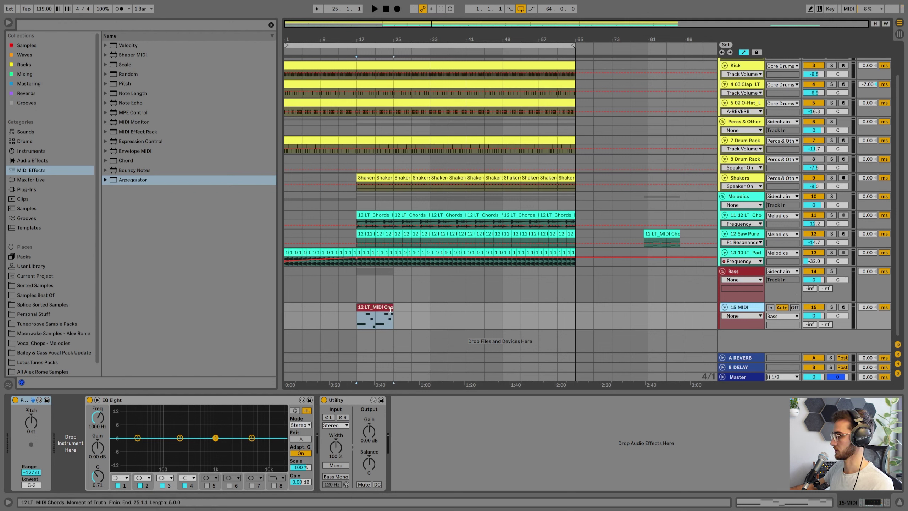
Duplicate the bass clip five times to fill the arrangement up to bar 65, and save the project
{"action": "left_click", "coordinate": [377, 306]}
{"action": "key", "text": "ctrl+d"}
{"action": "key", "text": "ctrl+d"}
{"action": "key", "text": "ctrl+d"}
{"action": "key", "text": "ctrl+d"}
{"action": "key", "text": "ctrl+d"}
{"action": "left_click", "coordinate": [378, 308]}
{"action": "key", "text": "ctrl+s"}
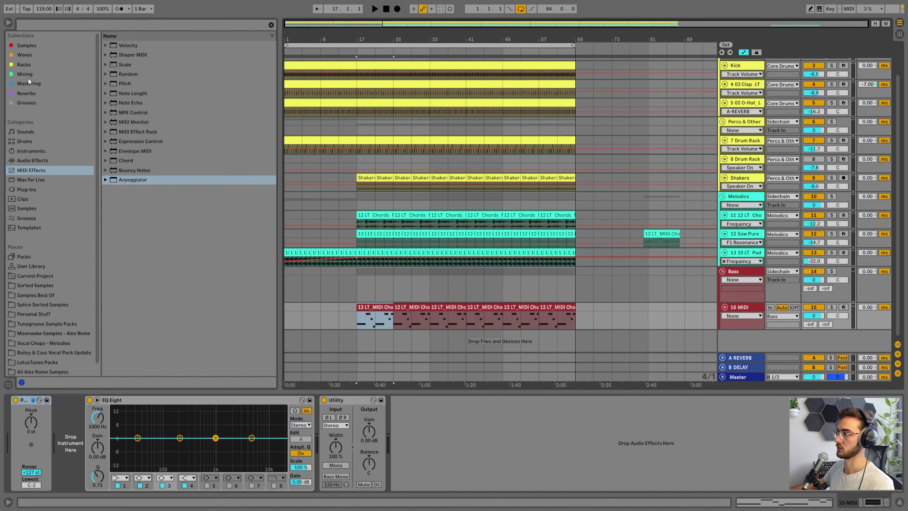
Search the browser's instruments for "saw pure" and load the Saw Pure Muted Bass preset onto the bass MIDI track
{"action": "left_click", "coordinate": [51, 25]}
{"action": "type", "text": "saw p"}
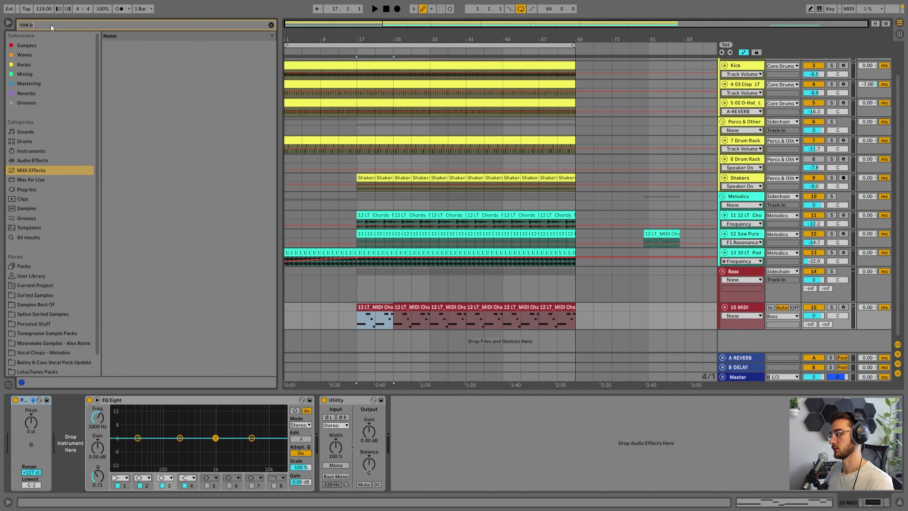
{"action": "type", "text": "ure"}
{"action": "left_click", "coordinate": [32, 150]}
{"action": "double_click", "coordinate": [150, 65]}
Solo the bass track during playback, set the synth's Filter 1 frequency to 492 and lower the Osc1 octave
{"action": "key", "text": "space"}
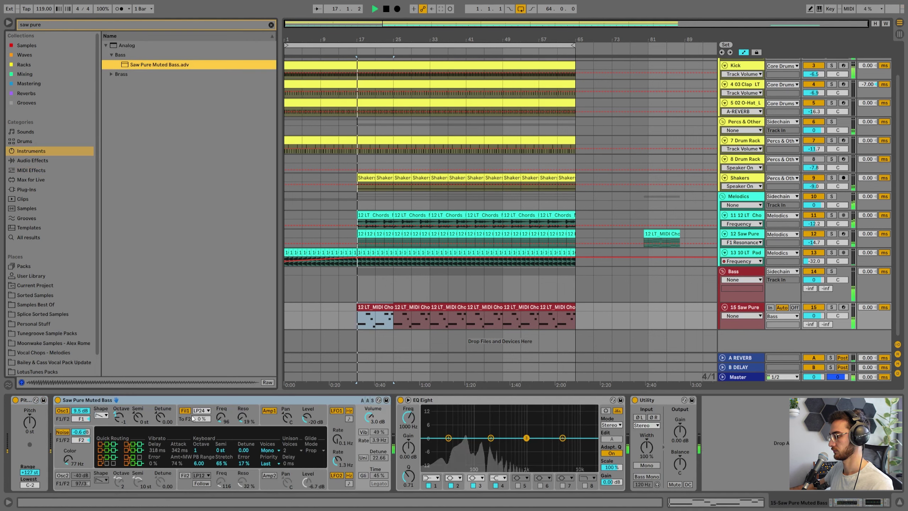
{"action": "left_click", "coordinate": [830, 306]}
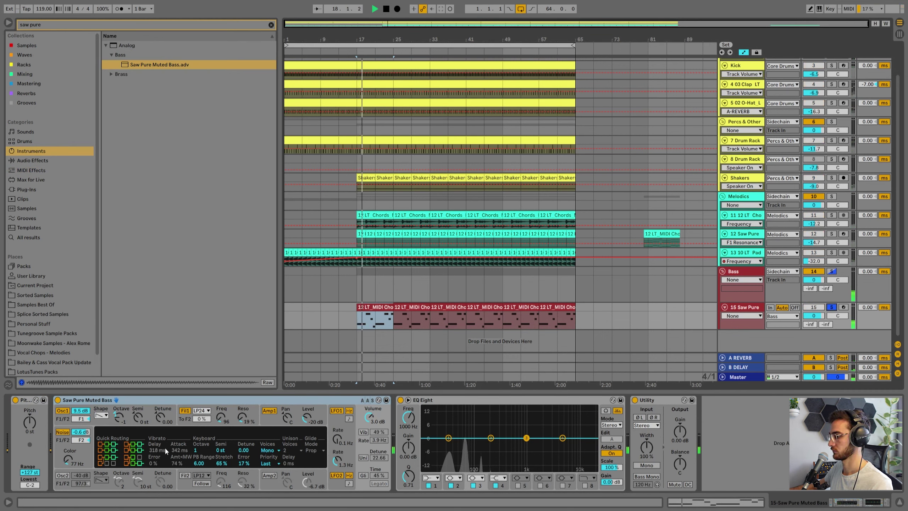
{"action": "left_click", "coordinate": [223, 419]}
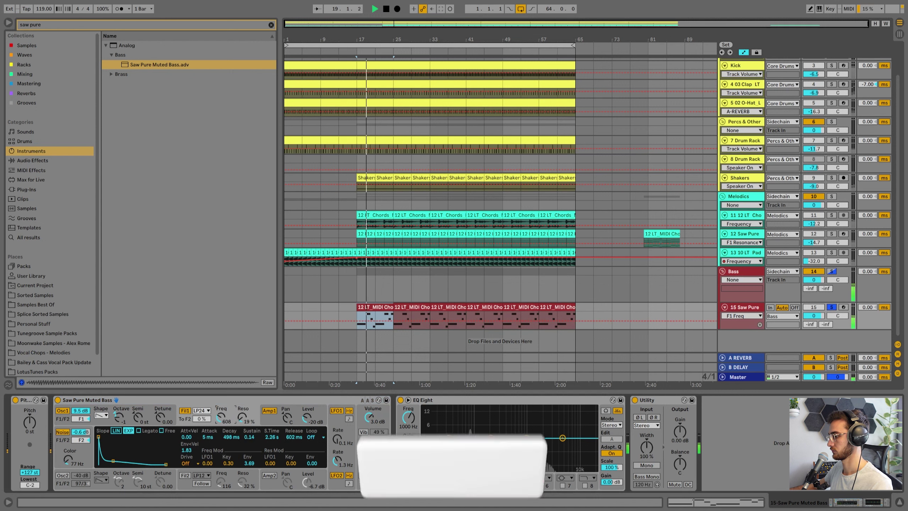
{"action": "left_click", "coordinate": [119, 416]}
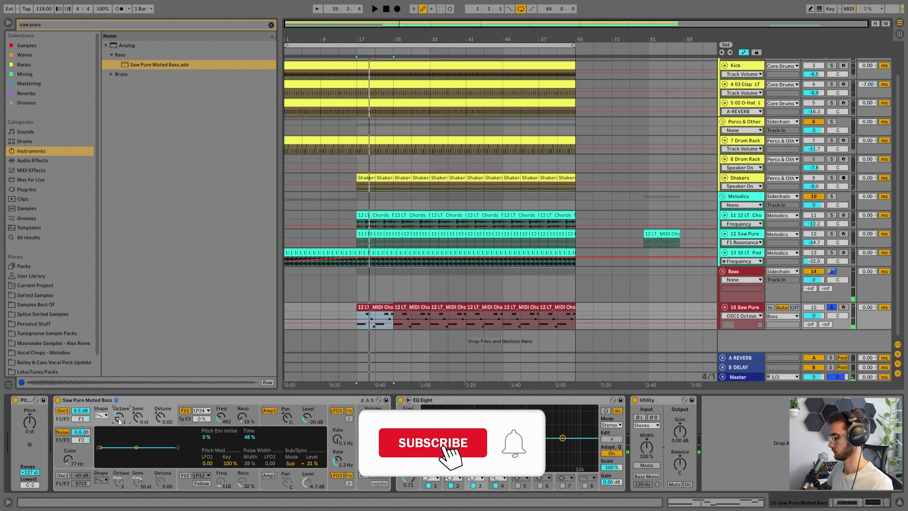
{"action": "key", "text": "space"}
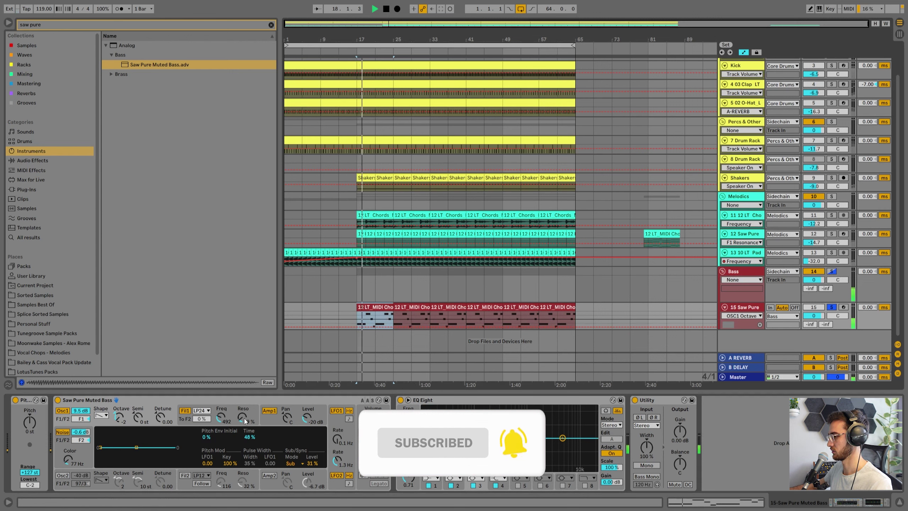
{"action": "left_click_drag", "start_coordinate": [129, 421], "coordinate": [128, 415]}
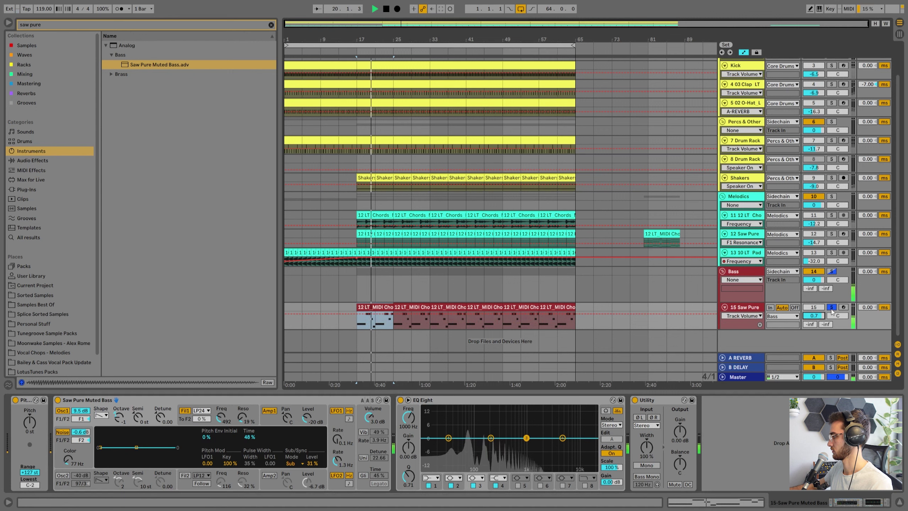
Unsolo the bass track, readjust its Osc1 octave and play it from bar 17 with the full mix
{"action": "left_click", "coordinate": [832, 307]}
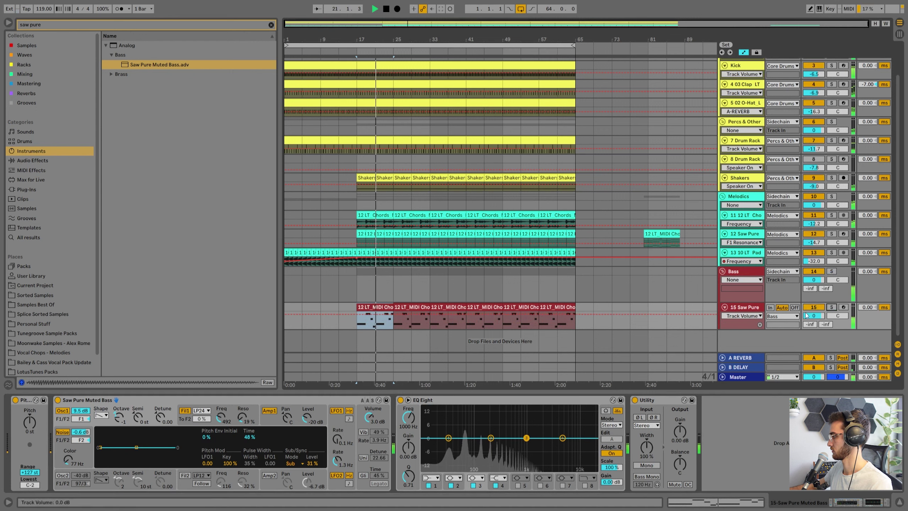
{"action": "key", "text": "space"}
{"action": "left_click", "coordinate": [121, 419]}
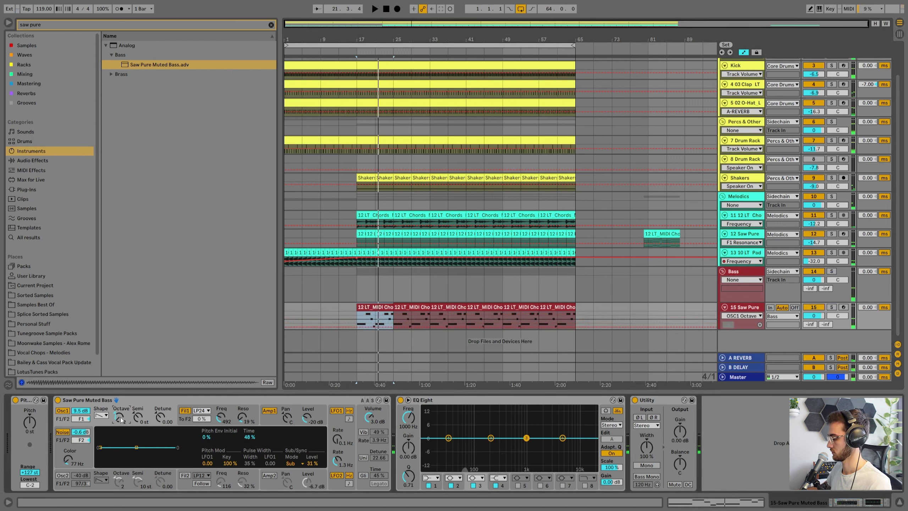
{"action": "key", "text": "space"}
{"action": "key", "text": "space"}
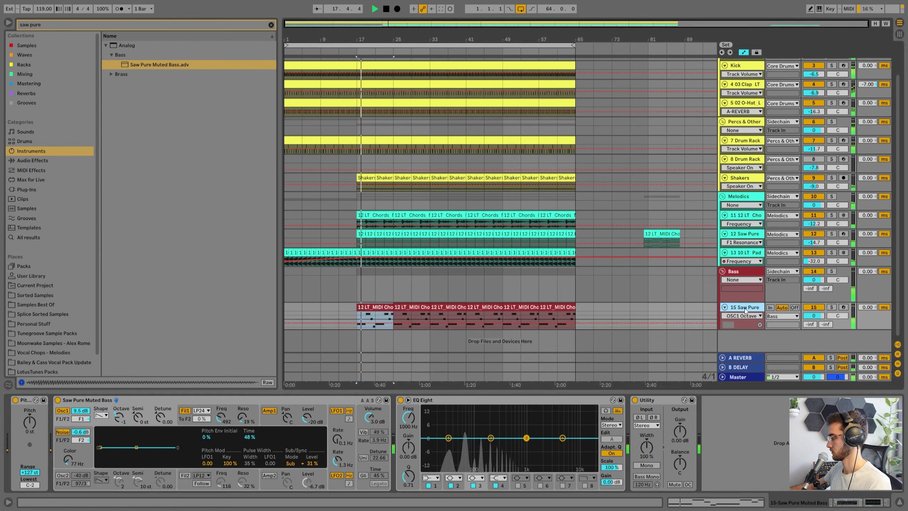
Hide the automation lanes and set the bass track's volume to -3.1 dB
{"action": "key", "text": "a"}
{"action": "left_click", "coordinate": [370, 306]}
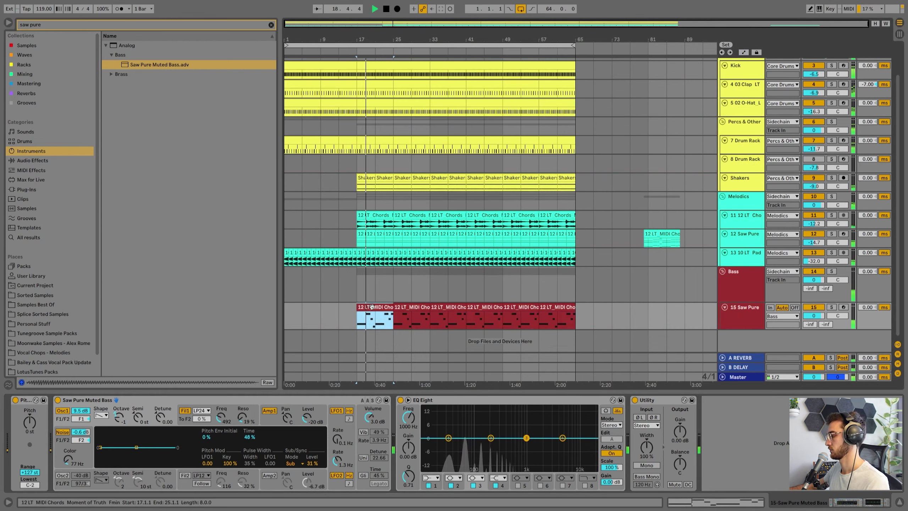
{"action": "left_click_drag", "start_coordinate": [814, 316], "coordinate": [813, 322]}
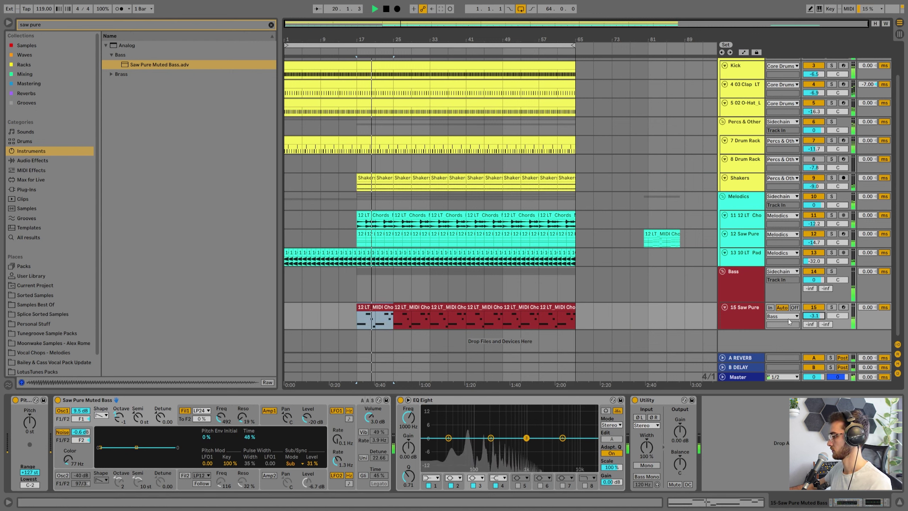
Raise the velocity of all notes in the first bass clip and set the bass track's volume to -7.5 dB
{"action": "double_click", "coordinate": [372, 308]}
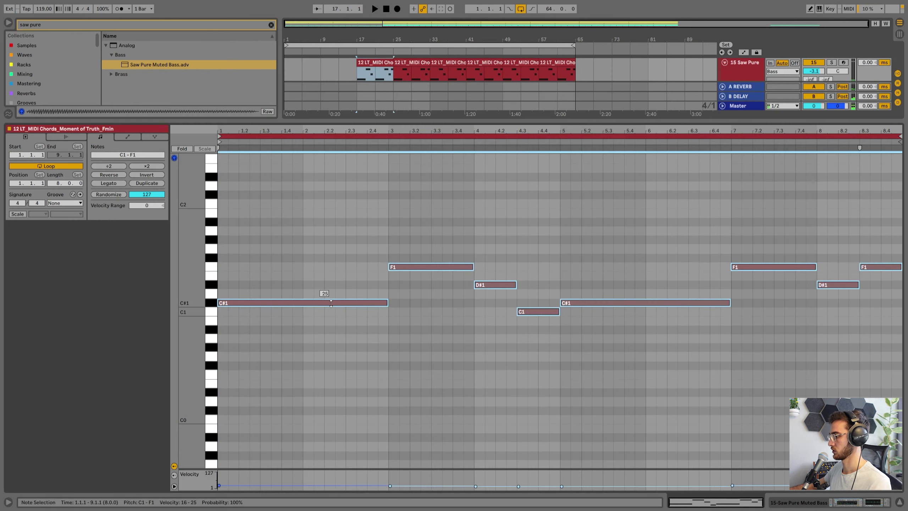
{"action": "left_click_drag", "start_coordinate": [331, 304], "coordinate": [323, 275]}
{"action": "key", "text": "shift+Tab"}
{"action": "left_click", "coordinate": [753, 318]}
{"action": "left_click_drag", "start_coordinate": [813, 316], "coordinate": [814, 320]}
Play from bar 17 and set the bass synth's Filter 1 frequency to 261
{"action": "key", "text": "space"}
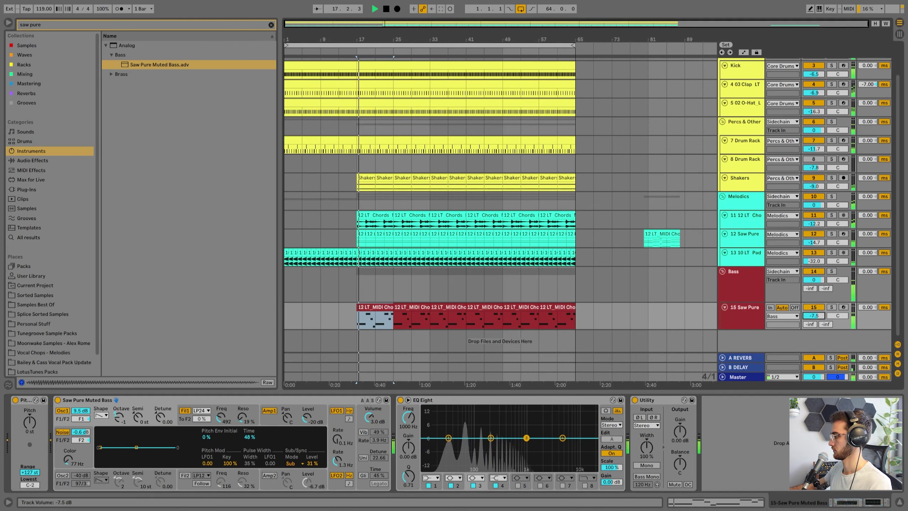
{"action": "key", "text": "space"}
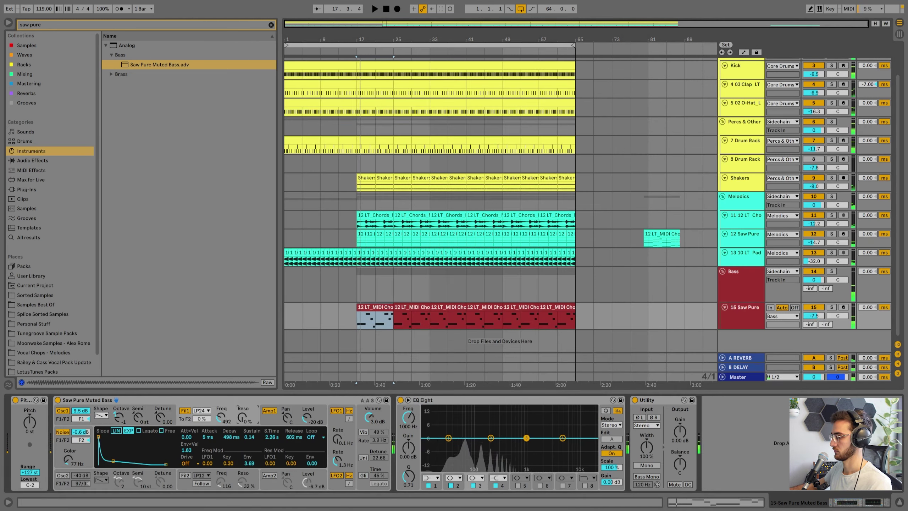
{"action": "key", "text": "space"}
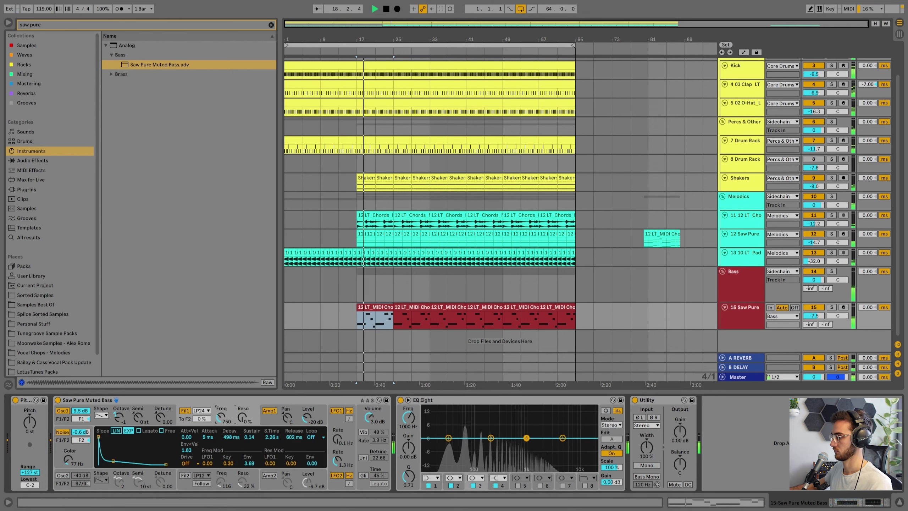
{"action": "left_click_drag", "start_coordinate": [219, 418], "coordinate": [220, 412]}
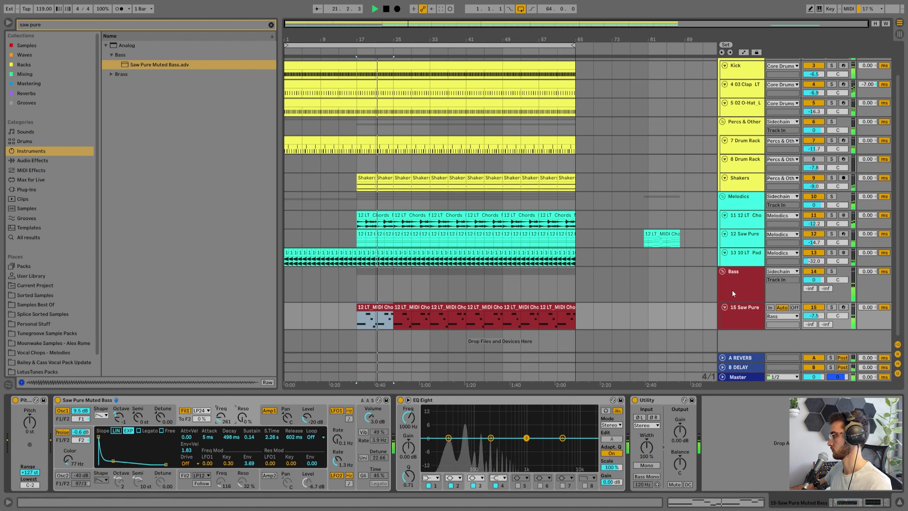
Move the spare MIDI chords clip from beyond bar 65 to bar 25 on the arpeggiated Saw Pure track in the Melodics group
{"action": "left_click", "coordinate": [737, 319]}
{"action": "left_click", "coordinate": [370, 271]}
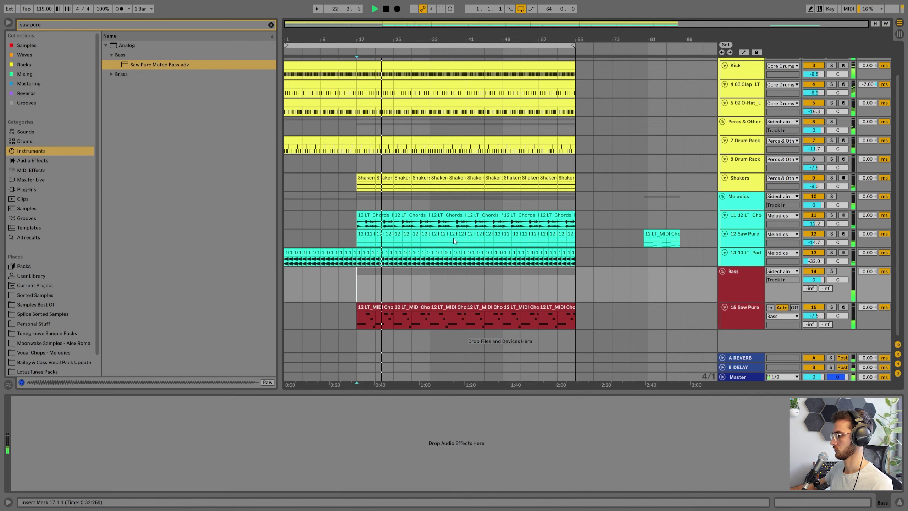
{"action": "left_click", "coordinate": [669, 237]}
{"action": "left_click_drag", "start_coordinate": [669, 236], "coordinate": [415, 243]}
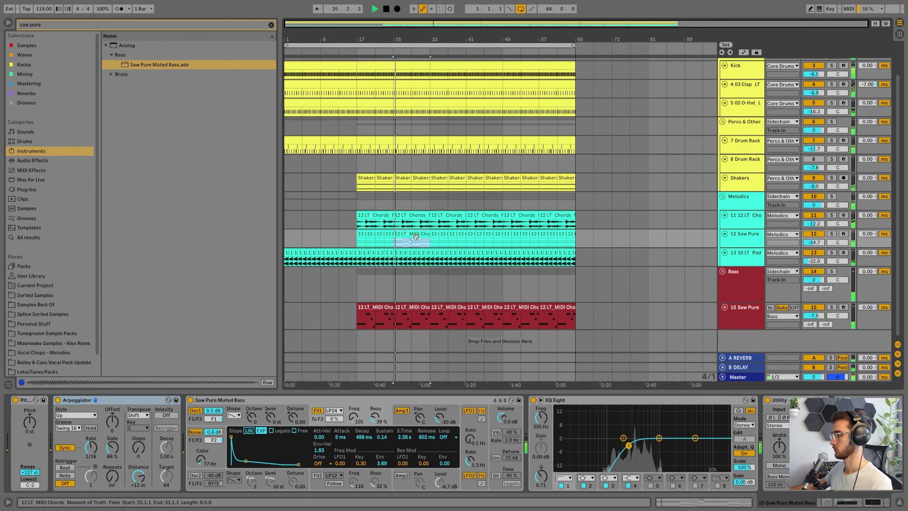
Automate the chords track's Auto Filter frequency to rise from 203 Hz at bar 17 to a higher cutoff at bar 33, and play it
{"action": "left_click", "coordinate": [747, 221]}
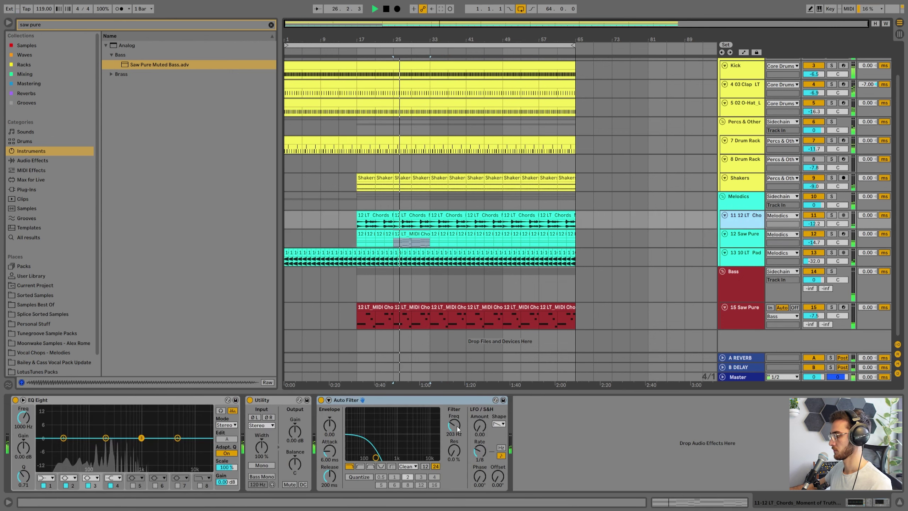
{"action": "key", "text": "a"}
{"action": "key", "text": "space"}
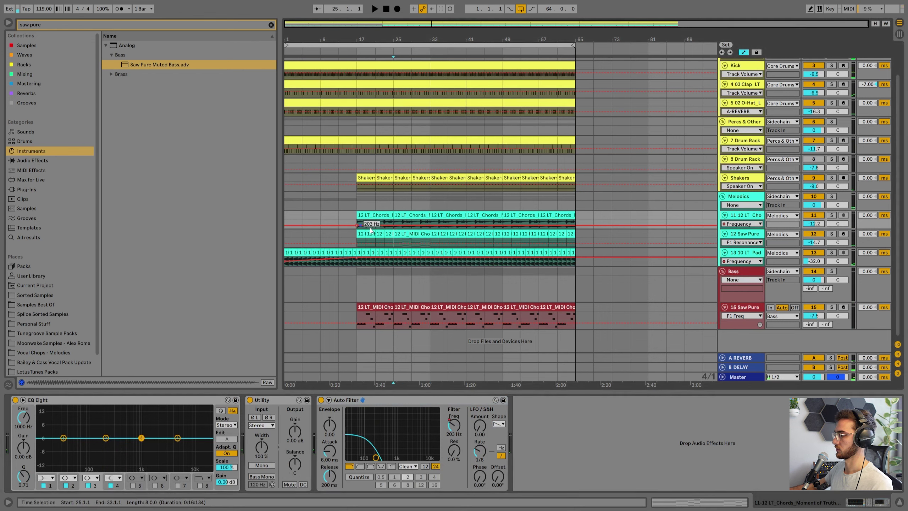
{"action": "left_click_drag", "start_coordinate": [430, 225], "coordinate": [429, 220]}
{"action": "left_click", "coordinate": [374, 215]}
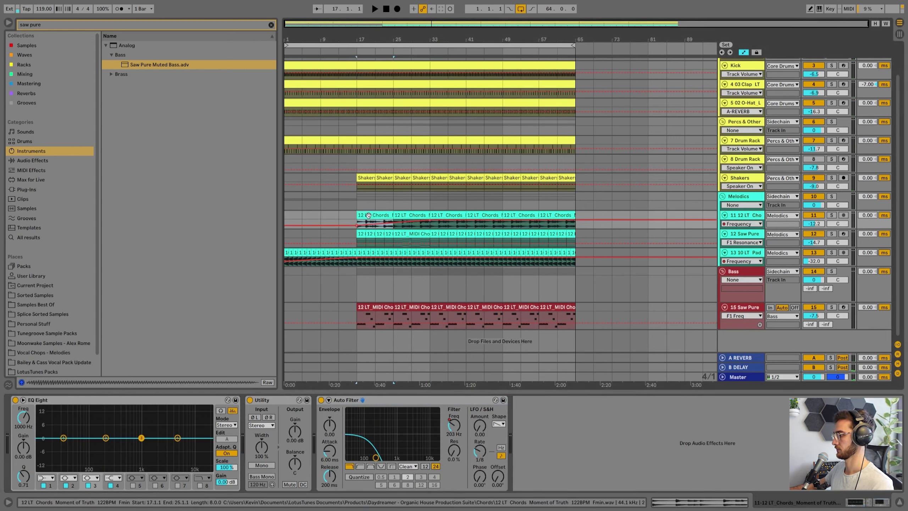
{"action": "key", "text": "space"}
Delete the open-hat clips from bar 1 to bar 33 on the O-Hat track and play the arrangement from the start
{"action": "left_click", "coordinate": [367, 177]}
{"action": "scroll", "coordinate": [422, 173], "scroll_direction": "up", "scroll_amount": 2}
{"action": "left_click", "coordinate": [375, 143]}
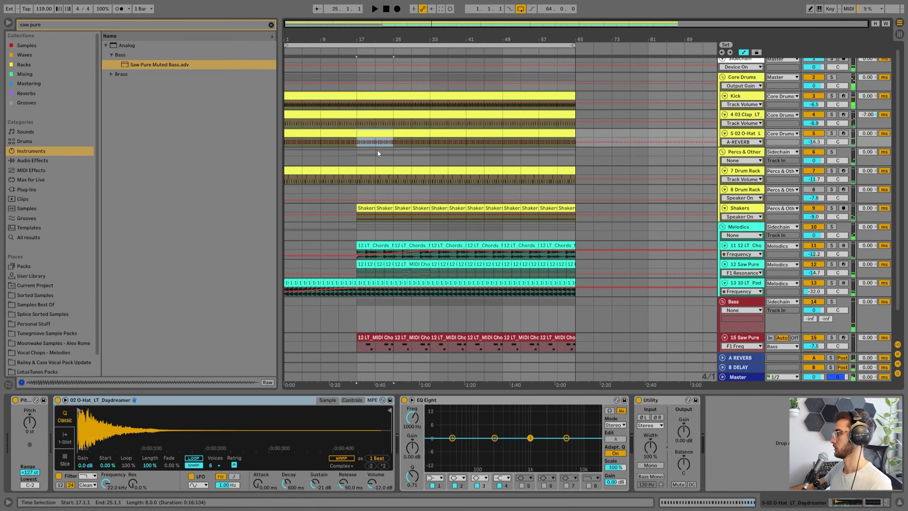
{"action": "key", "text": "space"}
{"action": "scroll", "coordinate": [377, 151], "scroll_direction": "up", "scroll_amount": 1}
{"action": "left_click", "coordinate": [298, 139], "text": "shift"}
{"action": "key", "text": "Delete"}
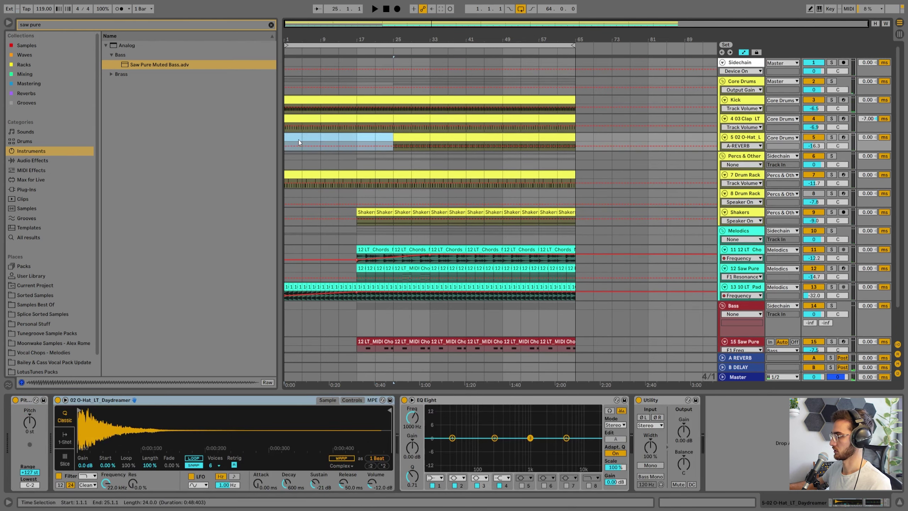
{"action": "left_click", "coordinate": [413, 138]}
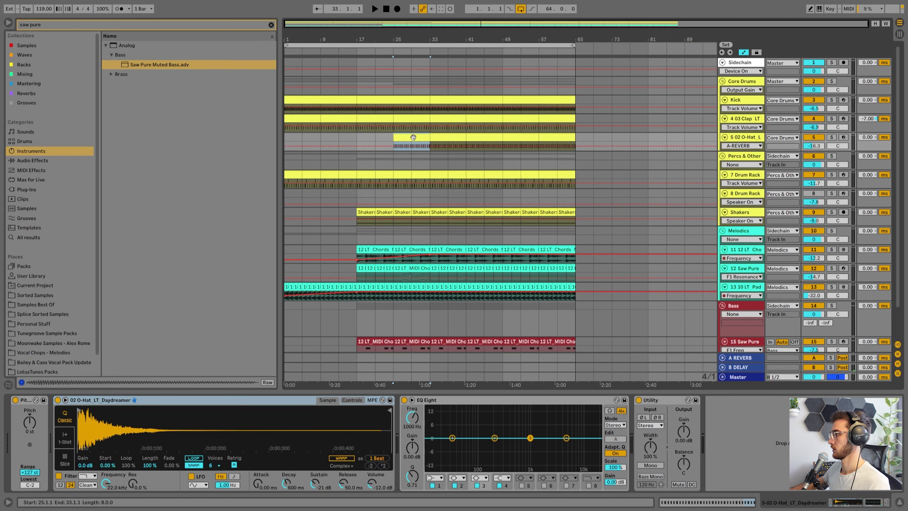
{"action": "key", "text": "Delete"}
{"action": "key", "text": "space"}
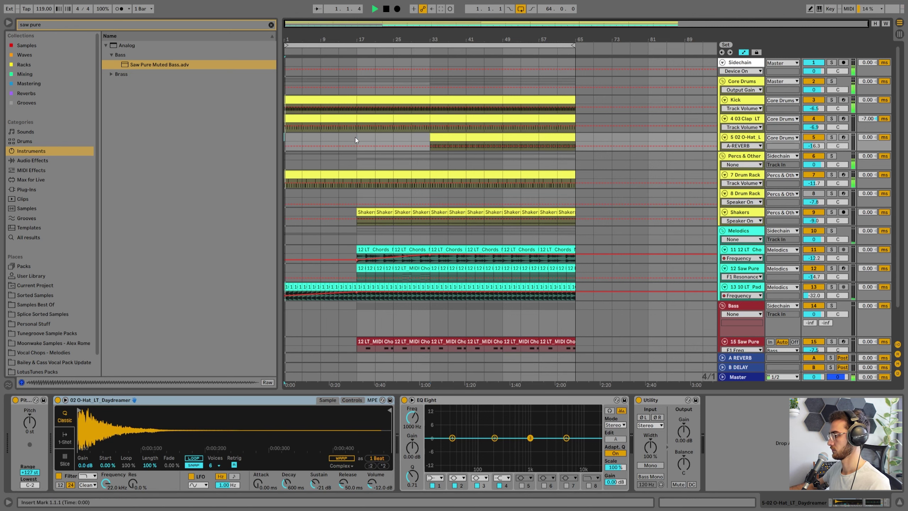
Stop playback and add an EQ Eight after the Drum Buss on the Core Drums group
{"action": "left_click", "coordinate": [330, 178]}
{"action": "left_click", "coordinate": [291, 175]}
{"action": "left_click", "coordinate": [740, 82]}
{"action": "key", "text": "space"}
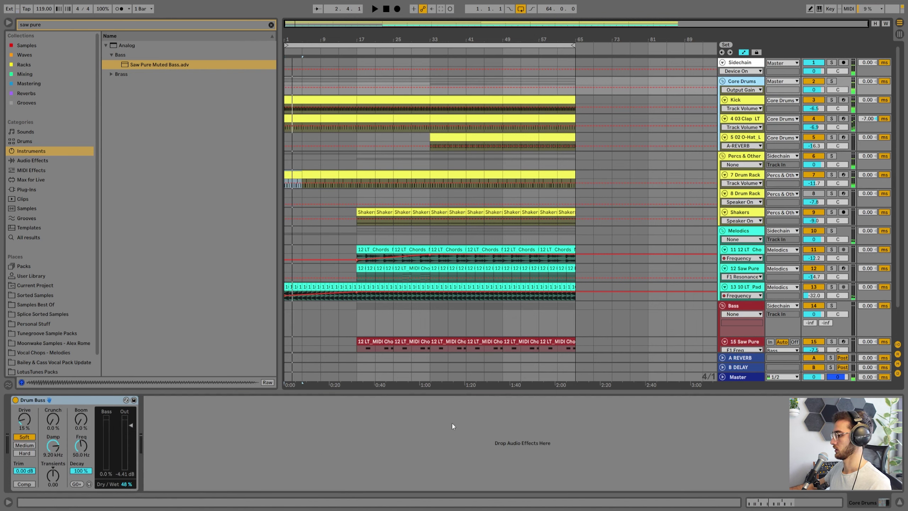
{"action": "left_click", "coordinate": [109, 25]}
{"action": "type", "text": "eq"}
{"action": "left_click", "coordinate": [40, 74]}
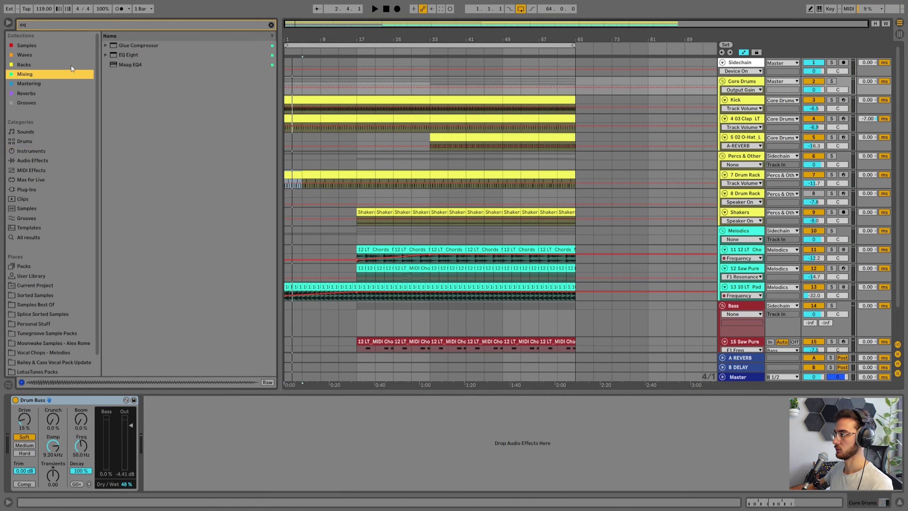
{"action": "double_click", "coordinate": [123, 56]}
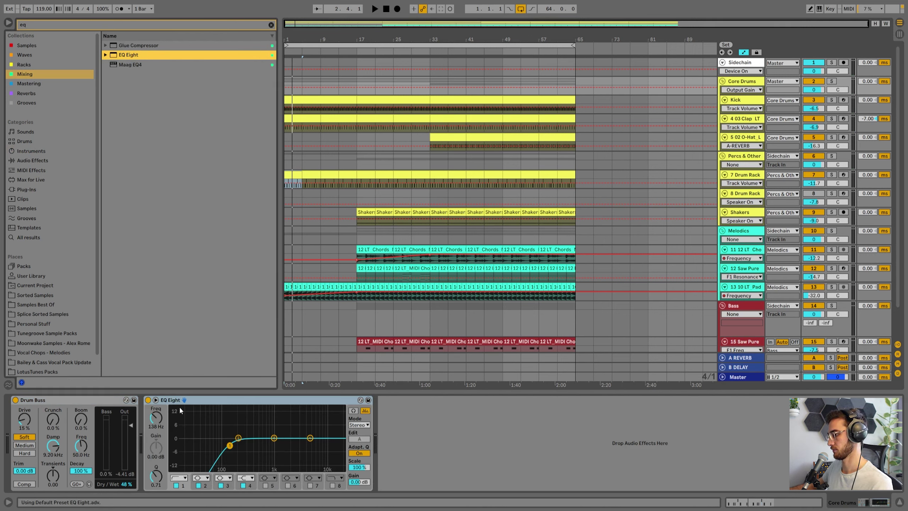
Set the new EQ Eight's low-cut band to 147 Hz and rename the device Lowcut Core Drums
{"action": "left_click", "coordinate": [175, 401]}
{"action": "left_click_drag", "start_coordinate": [230, 445], "coordinate": [231, 445]}
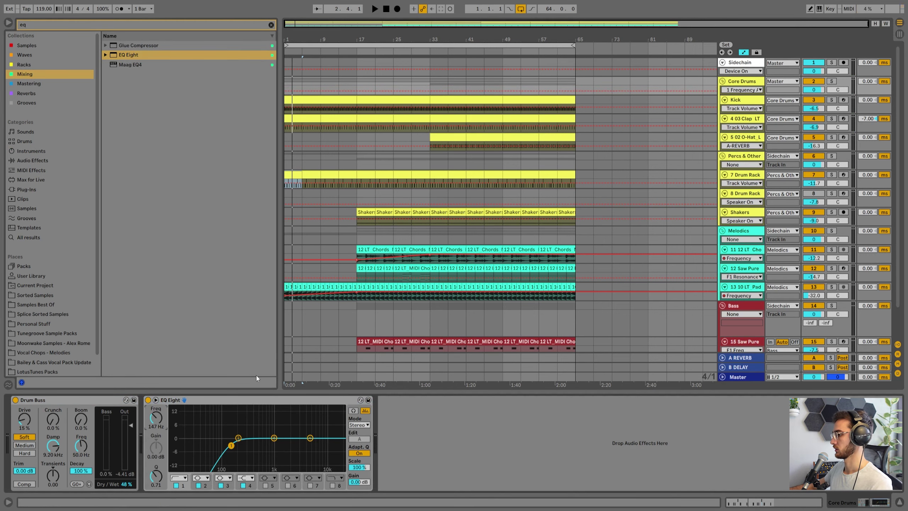
{"action": "left_click", "coordinate": [213, 407]}
{"action": "key", "text": "ctrl+r"}
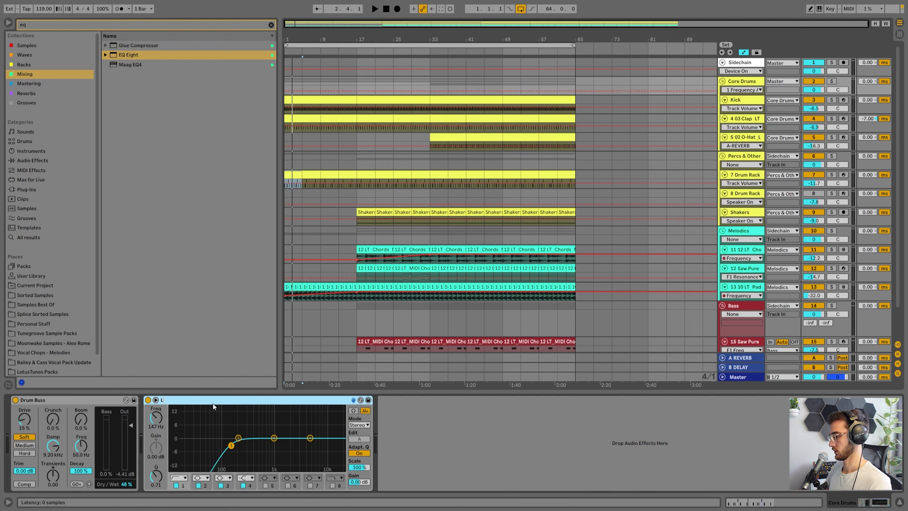
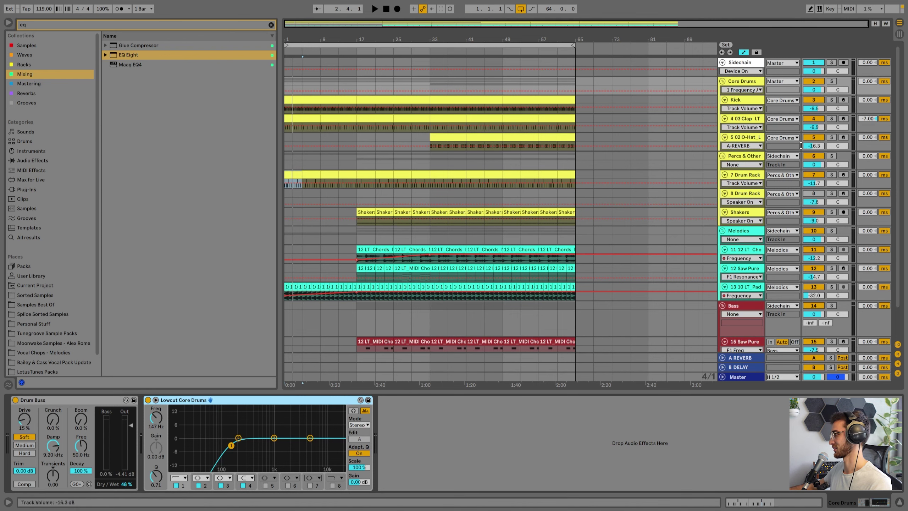
Show the Lowcut Core Drums on/off automation in an enlarged Core Drums lane and draw a switch at bar 17
{"action": "left_click_drag", "start_coordinate": [743, 94], "coordinate": [743, 112]}
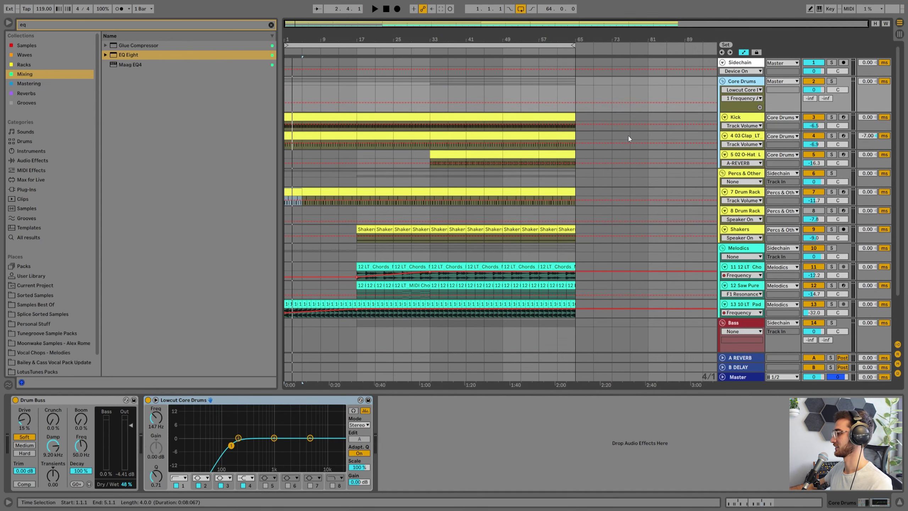
{"action": "right_click", "coordinate": [148, 400]}
{"action": "left_click", "coordinate": [168, 408]}
{"action": "left_click", "coordinate": [357, 92]}
{"action": "left_click_drag", "start_coordinate": [345, 104], "coordinate": [356, 104]}
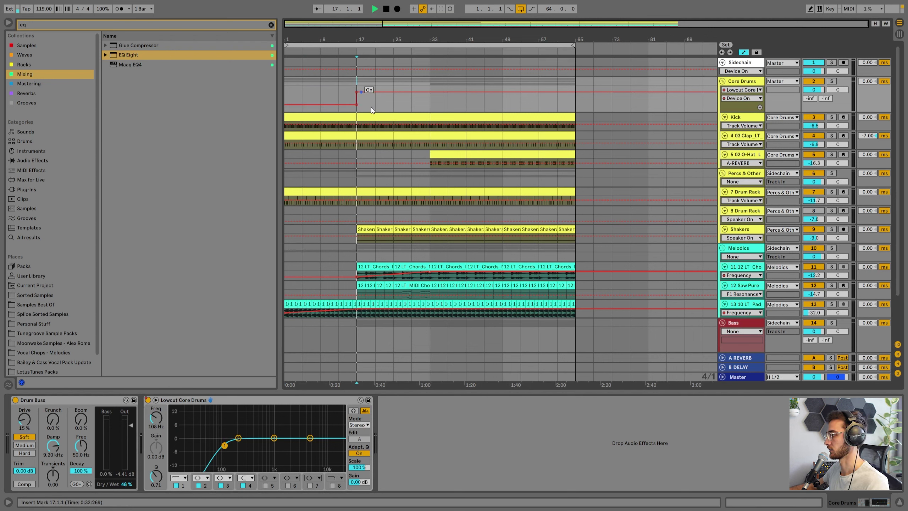
Redraw the Lowcut Core Drums automation as on until bar 17 and off from there, and set its low cut to 102 Hz during playback
{"action": "key", "text": "space"}
{"action": "key", "text": "ctrl+z"}
{"action": "left_click", "coordinate": [356, 95]}
{"action": "key", "text": "Left"}
{"action": "key", "text": "space"}
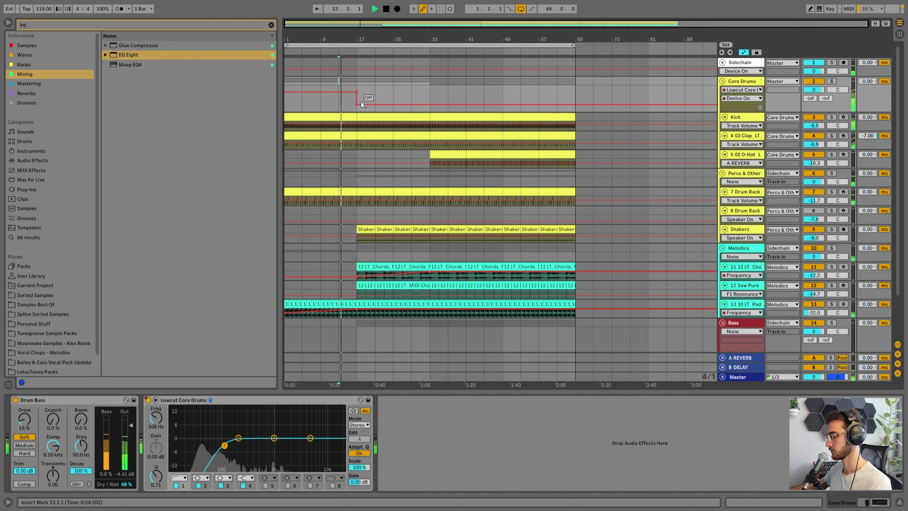
{"action": "left_click_drag", "start_coordinate": [155, 421], "coordinate": [155, 422]}
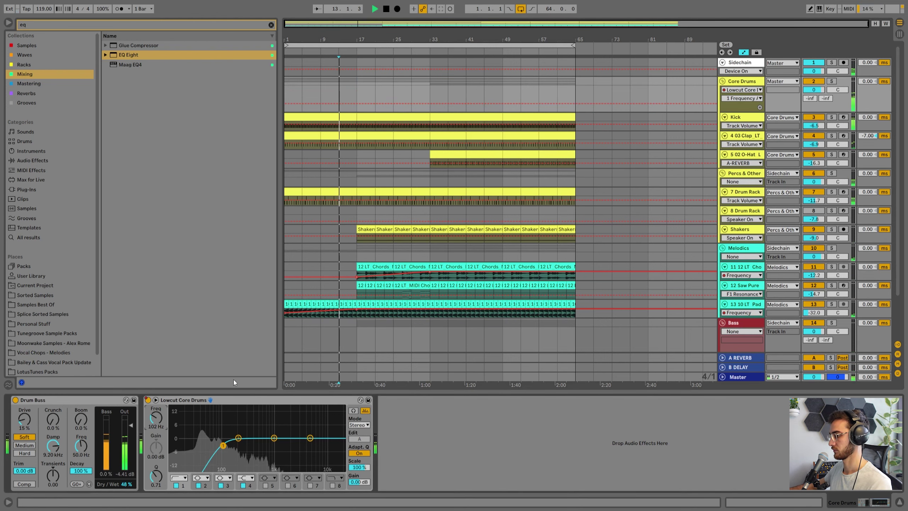
{"action": "left_click", "coordinate": [356, 108]}
{"action": "scroll", "coordinate": [368, 232], "scroll_direction": "down", "scroll_amount": 3}
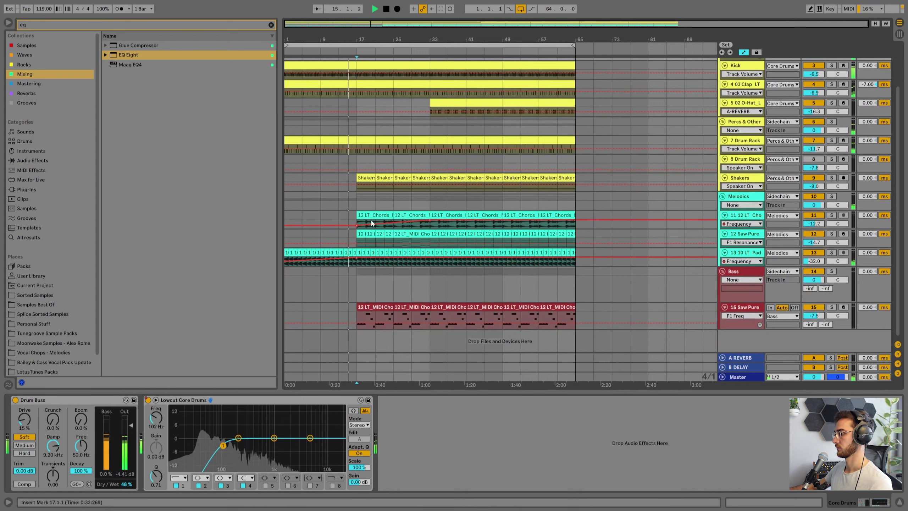
Mute the shakers and the arpeggiated Saw Pure track while the section from bar 17 plays
{"action": "left_click", "coordinate": [364, 178]}
{"action": "left_click", "coordinate": [362, 234]}
{"action": "left_click", "coordinate": [814, 178]}
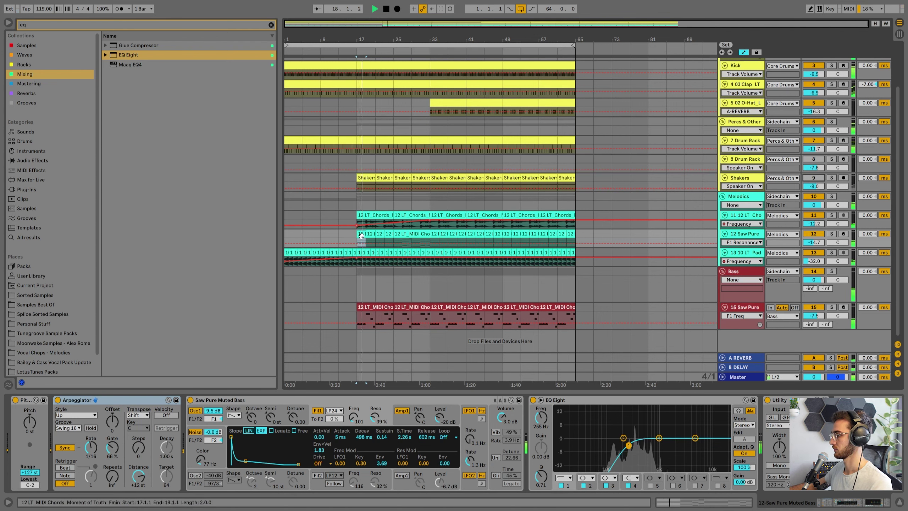
{"action": "left_click", "coordinate": [813, 234]}
Move the arpeggiated track's eight-bar MIDI chords clip from bar 25 to bar 33 and duplicate the bar 17 to 25 clips into the gap
{"action": "left_click", "coordinate": [363, 235]}
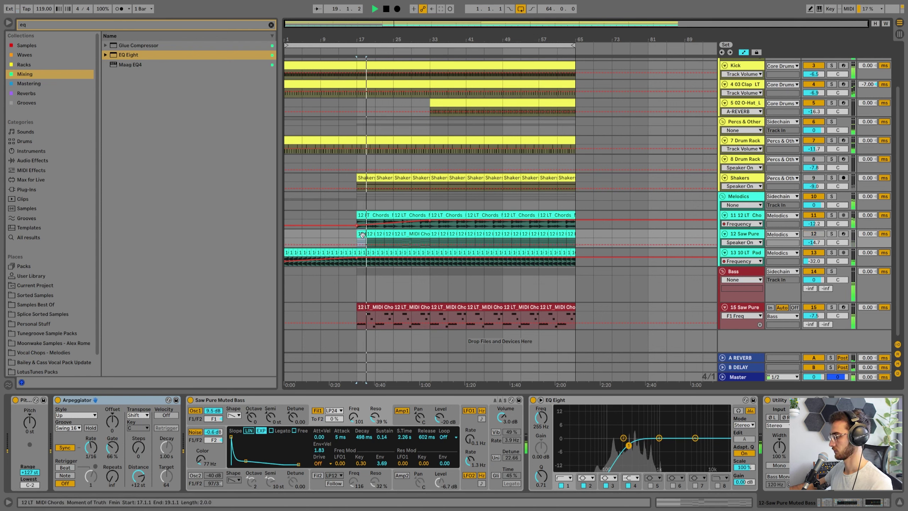
{"action": "left_click", "coordinate": [405, 234], "text": "shift"}
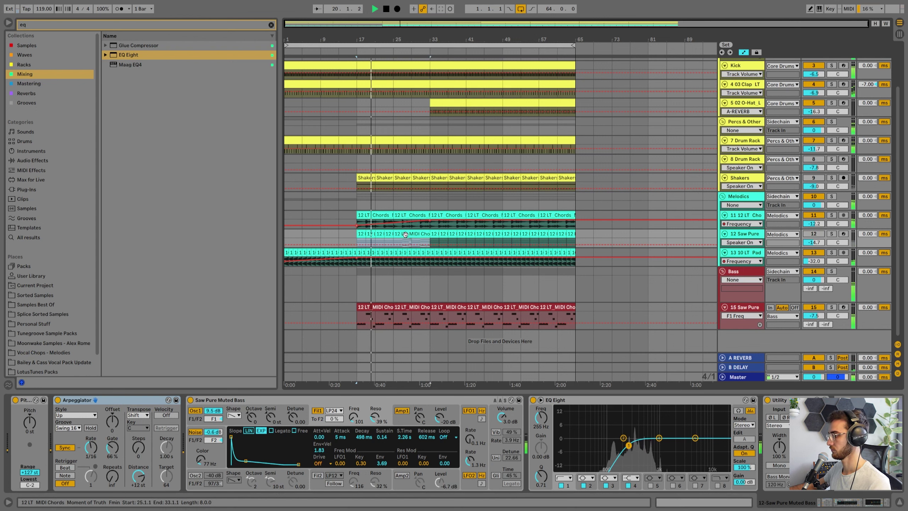
{"action": "left_click_drag", "start_coordinate": [406, 234], "coordinate": [440, 241]}
{"action": "left_click", "coordinate": [391, 235]}
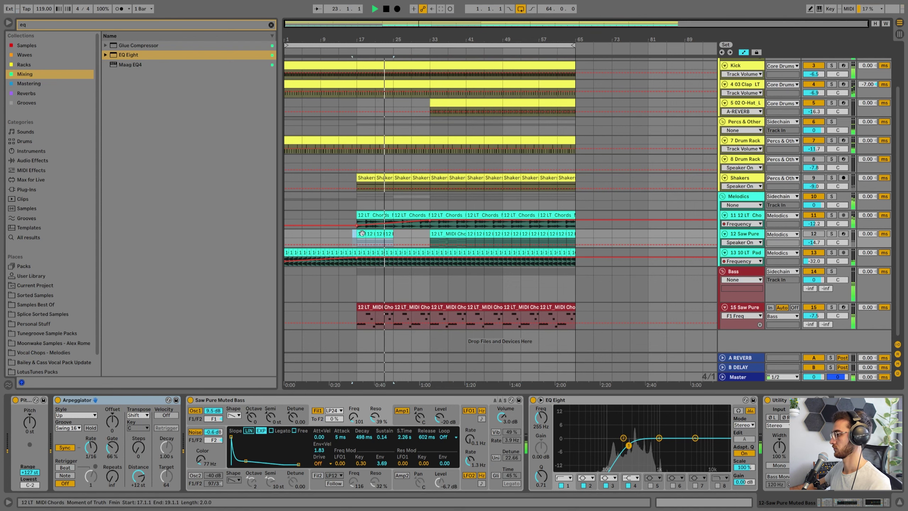
{"action": "key", "text": "ctrl+d"}
Duplicate the Saw Pure bass track and remove the Saw Pure Muted Bass instrument from the copy
{"action": "left_click", "coordinate": [373, 307]}
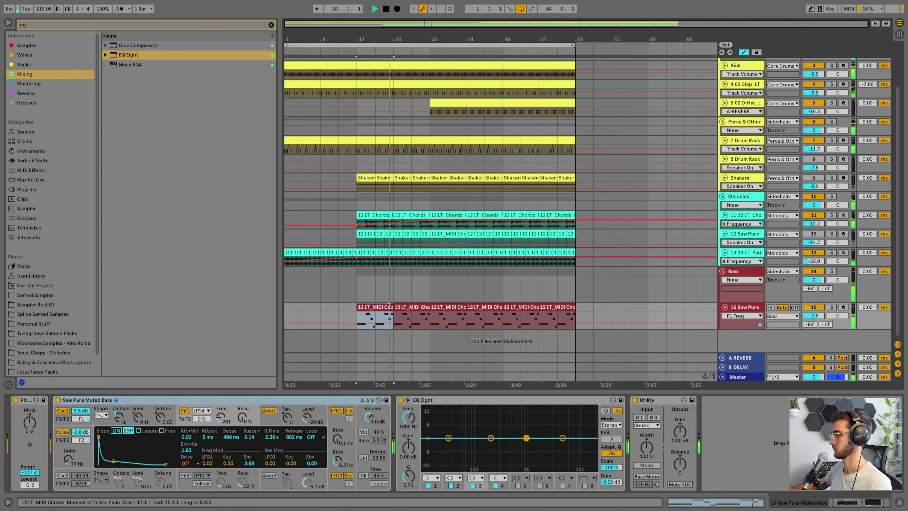
{"action": "left_click", "coordinate": [747, 308]}
{"action": "key", "text": "space"}
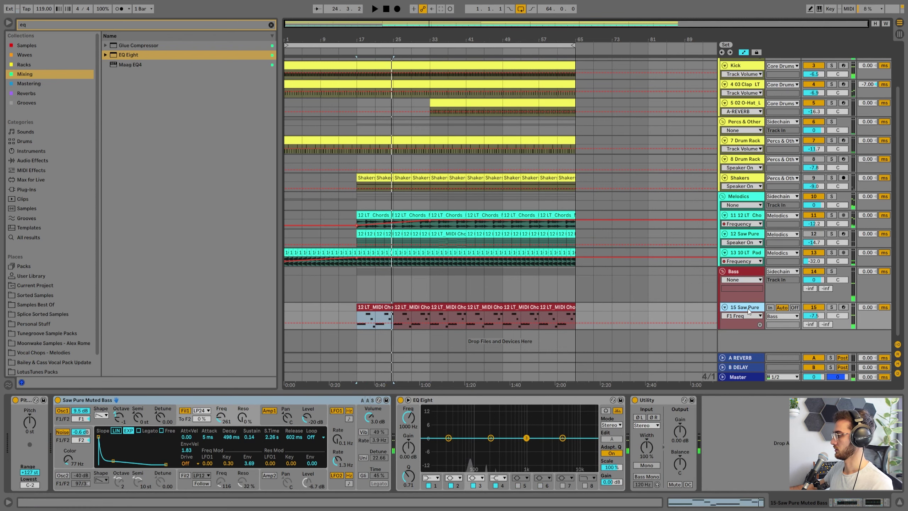
{"action": "key", "text": "ctrl+d"}
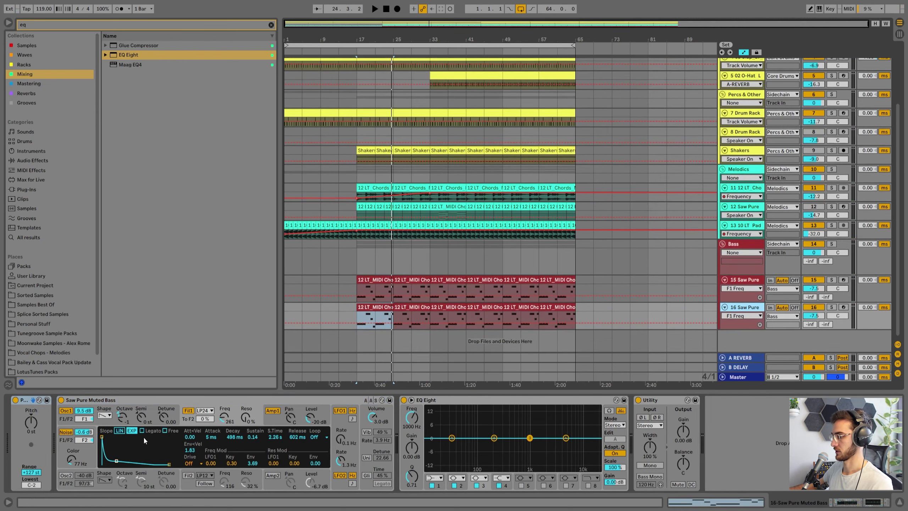
{"action": "left_click", "coordinate": [157, 398]}
{"action": "key", "text": "Delete"}
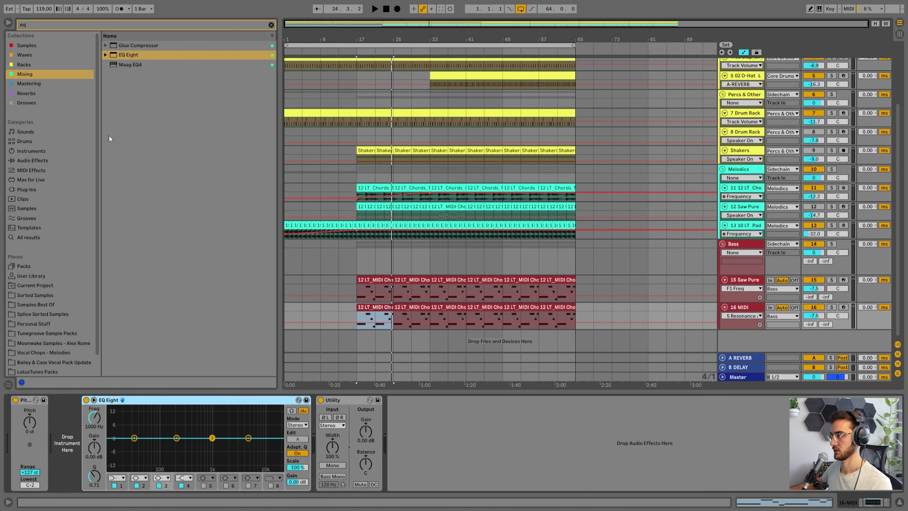
Search the plug-ins for "diva" and load the u-he Diva synth on the duplicated bass track
{"action": "left_click", "coordinate": [37, 25]}
{"action": "type", "text": "diva"}
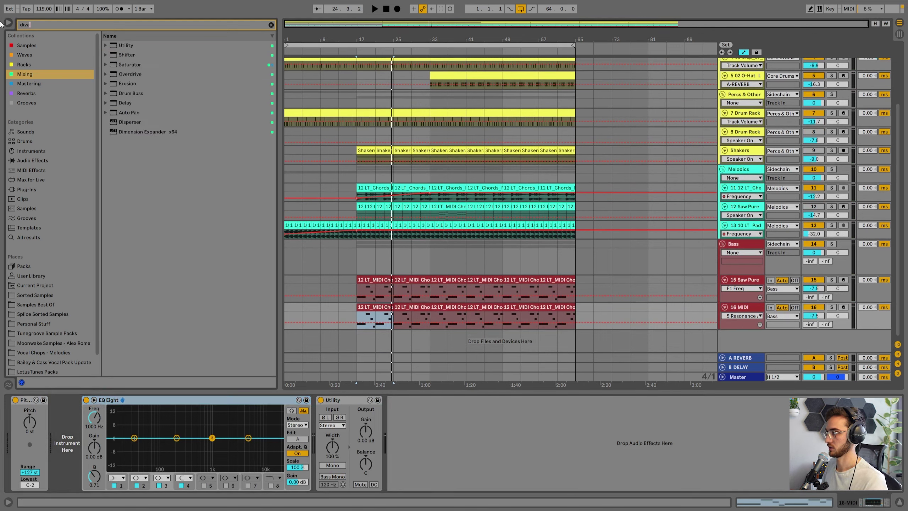
{"action": "left_click", "coordinate": [27, 189]}
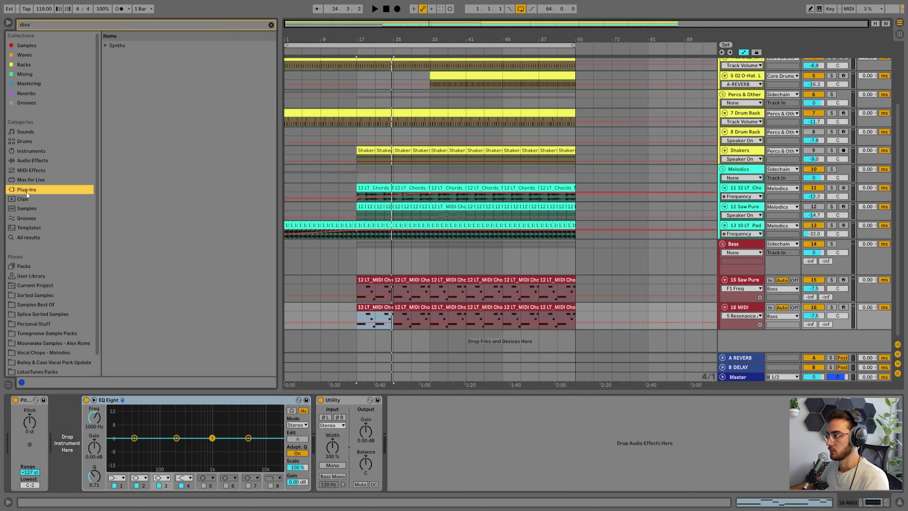
{"action": "left_click", "coordinate": [106, 45]}
{"action": "left_click", "coordinate": [112, 55]}
{"action": "left_click", "coordinate": [117, 65]}
{"action": "double_click", "coordinate": [129, 74]}
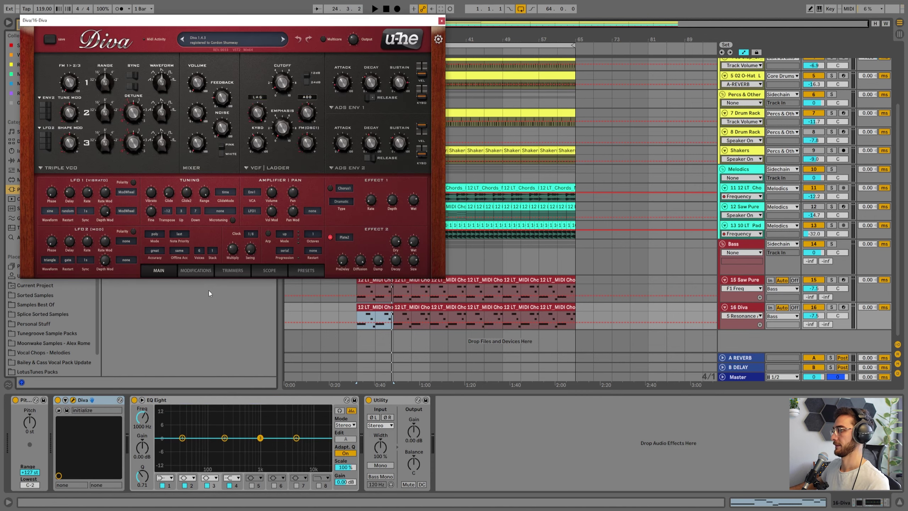
Set Diva's filter cutoff to 30 and its track volume to -8.4 dB while playing from bar 17
{"action": "left_click_drag", "start_coordinate": [285, 84], "coordinate": [287, 88]}
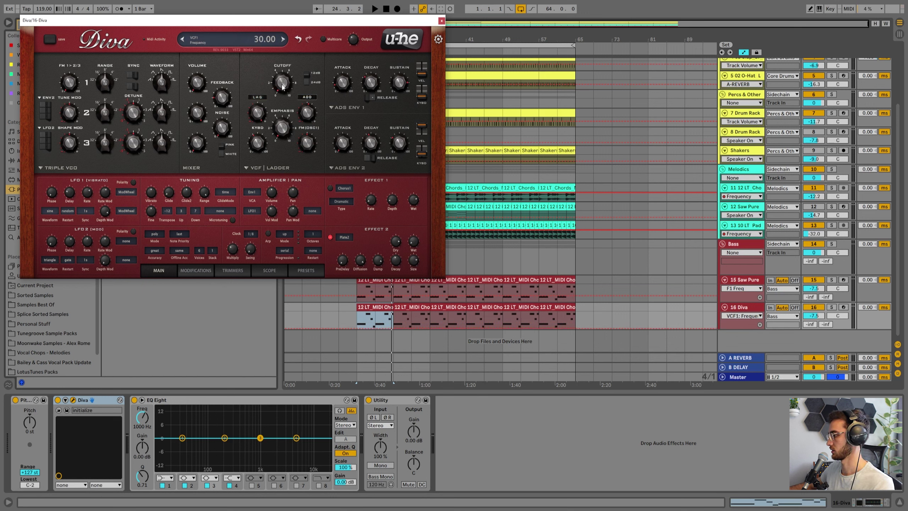
{"action": "key", "text": "space"}
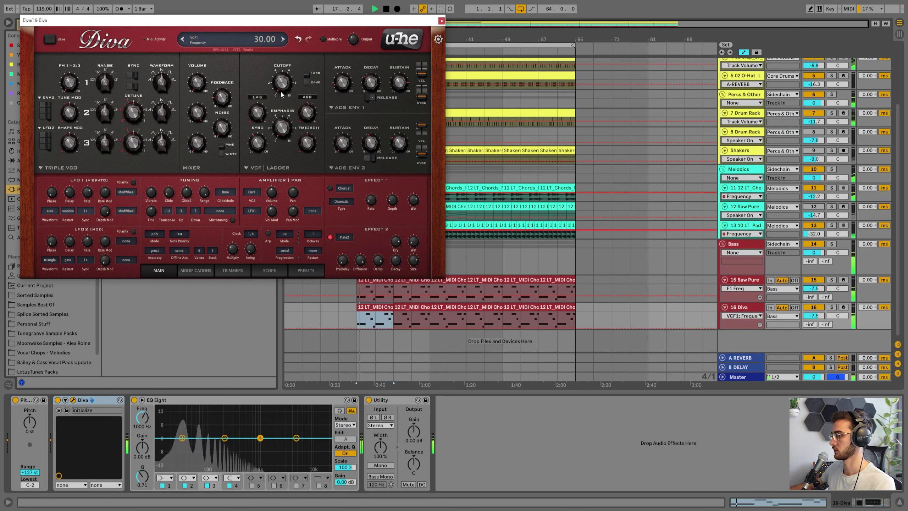
{"action": "left_click_drag", "start_coordinate": [818, 315], "coordinate": [819, 318]}
{"action": "key", "text": "space"}
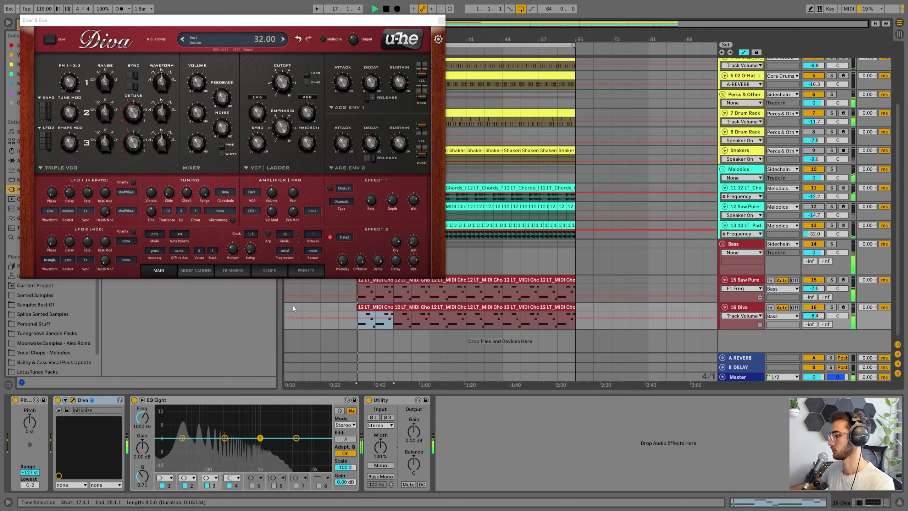
{"action": "left_click_drag", "start_coordinate": [285, 83], "coordinate": [285, 63]}
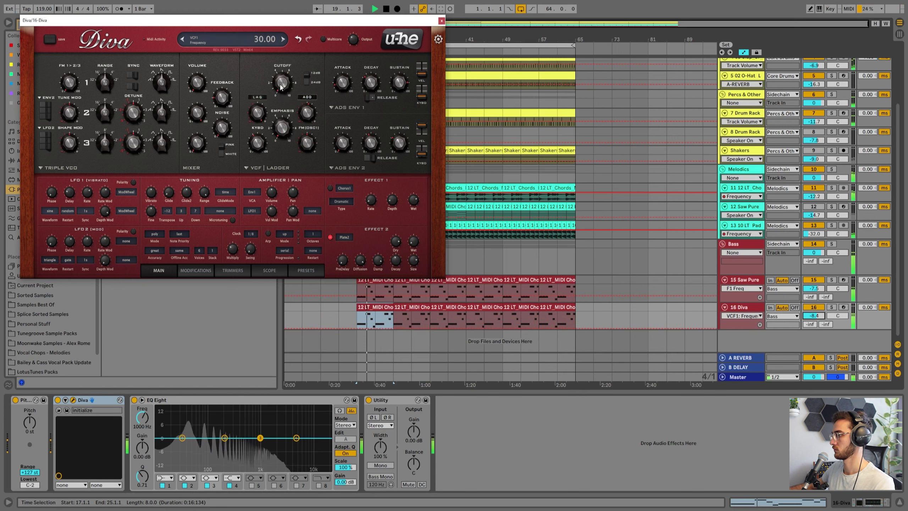
Set the original Saw Pure bass track's volume to -10.1 dB and solo the track
{"action": "left_click", "coordinate": [813, 280]}
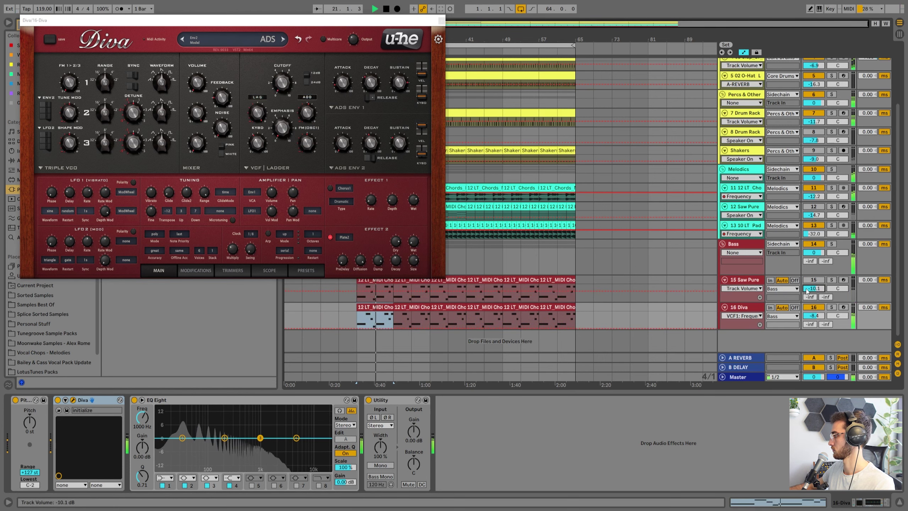
{"action": "left_click_drag", "start_coordinate": [816, 290], "coordinate": [816, 301]}
{"action": "left_click", "coordinate": [831, 279]}
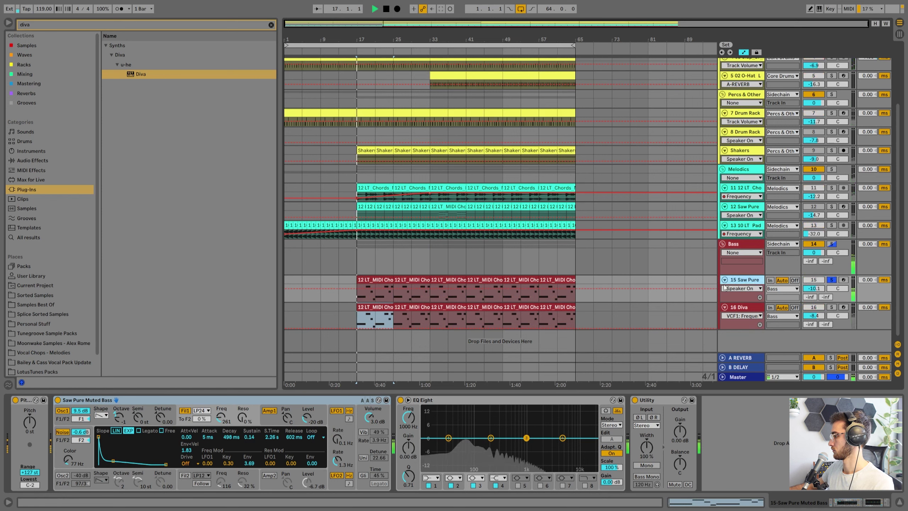
Turn the Saw Pure bass EQ's first band into a low cut at 563 Hz and set its Pitch device to +7 st
{"action": "key", "text": "space"}
{"action": "left_click", "coordinate": [430, 478]}
{"action": "left_click", "coordinate": [427, 426]}
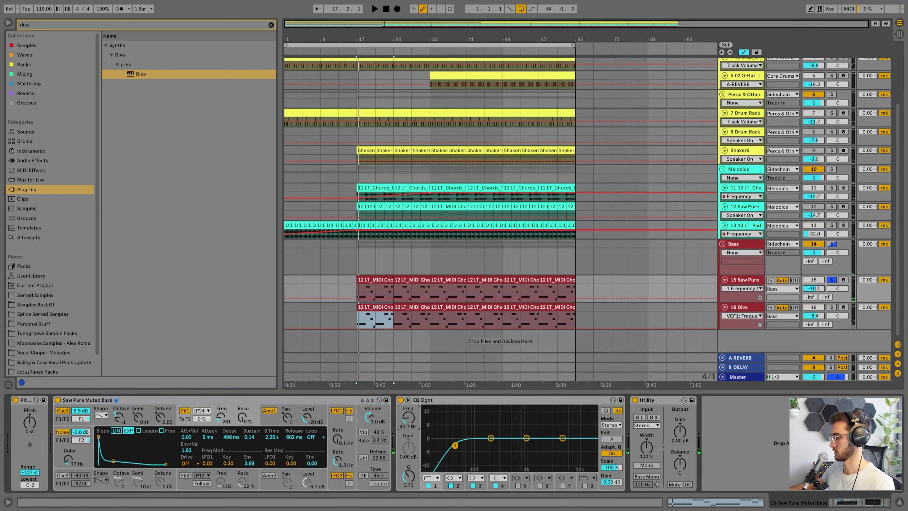
{"action": "left_click", "coordinate": [31, 422]}
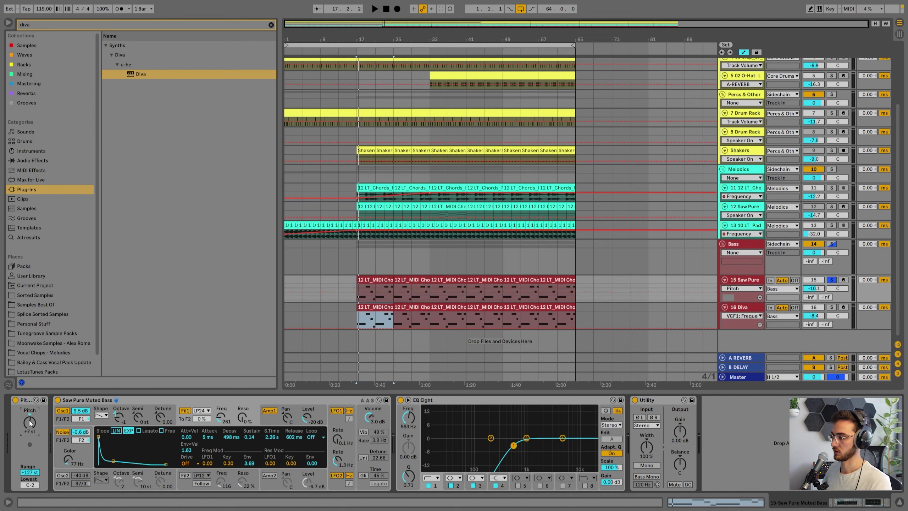
{"action": "left_click", "coordinate": [26, 402]}
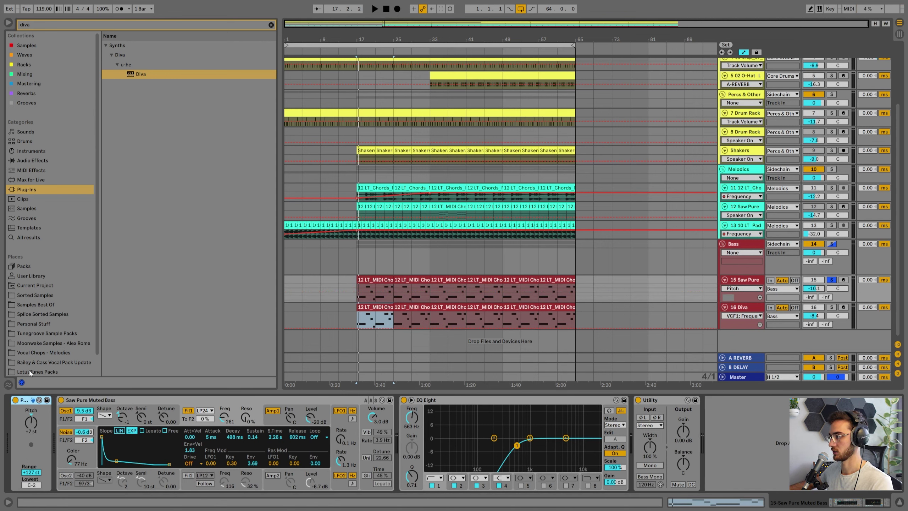
Search the MIDI effects for "pitch" and expand the Pitch device's presets
{"action": "left_click", "coordinate": [24, 172]}
{"action": "key", "text": "ctrl+f"}
{"action": "type", "text": "pitch"}
{"action": "left_click", "coordinate": [107, 46]}
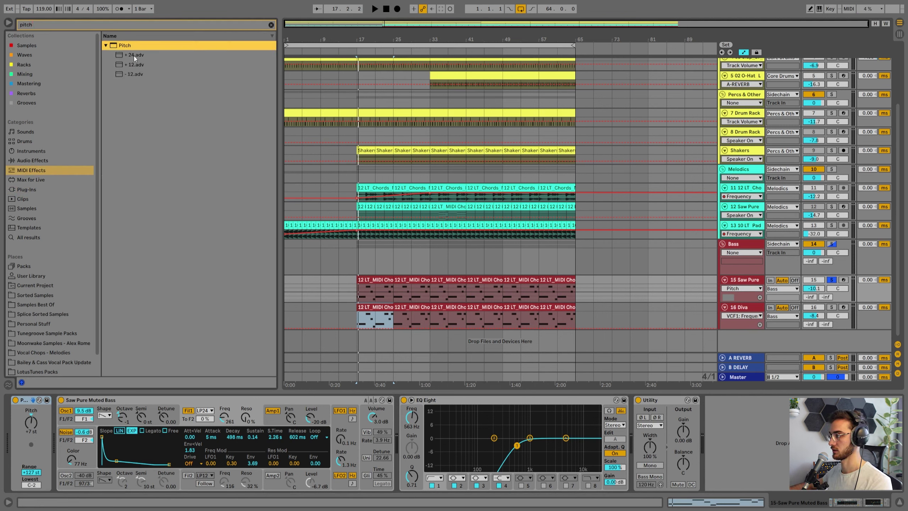
Balance the Saw Pure bass against soloed Diva: volume -9.6 dB, reverb send -5.0 dB, delay send -33.0 dB, and clear the solos
{"action": "key", "text": "space"}
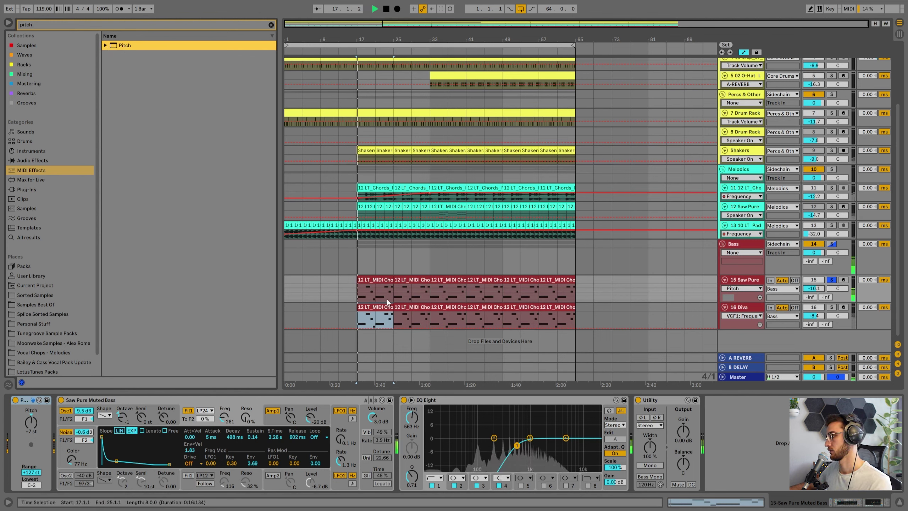
{"action": "left_click", "coordinate": [371, 280]}
{"action": "left_click", "coordinate": [753, 280]}
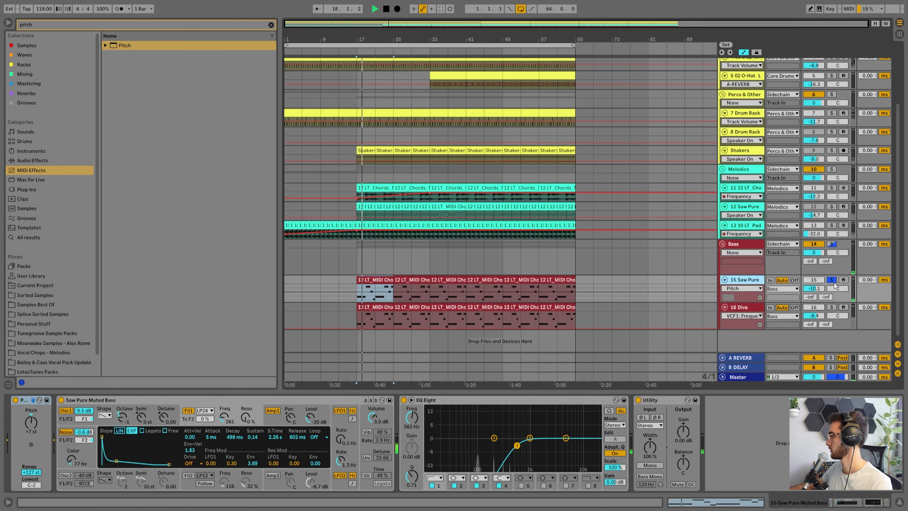
{"action": "left_click", "coordinate": [831, 307]}
{"action": "left_click_drag", "start_coordinate": [816, 288], "coordinate": [815, 286]}
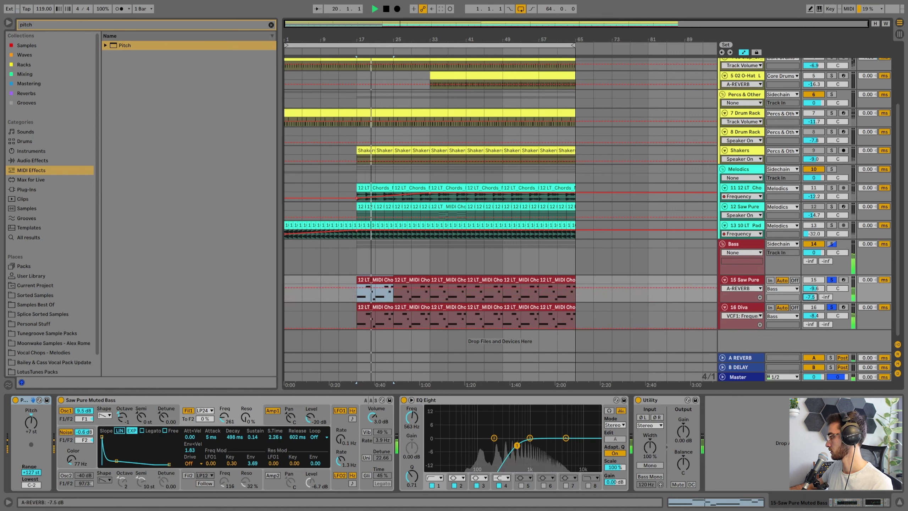
{"action": "left_click_drag", "start_coordinate": [825, 298], "coordinate": [810, 301]}
{"action": "left_click", "coordinate": [831, 279]}
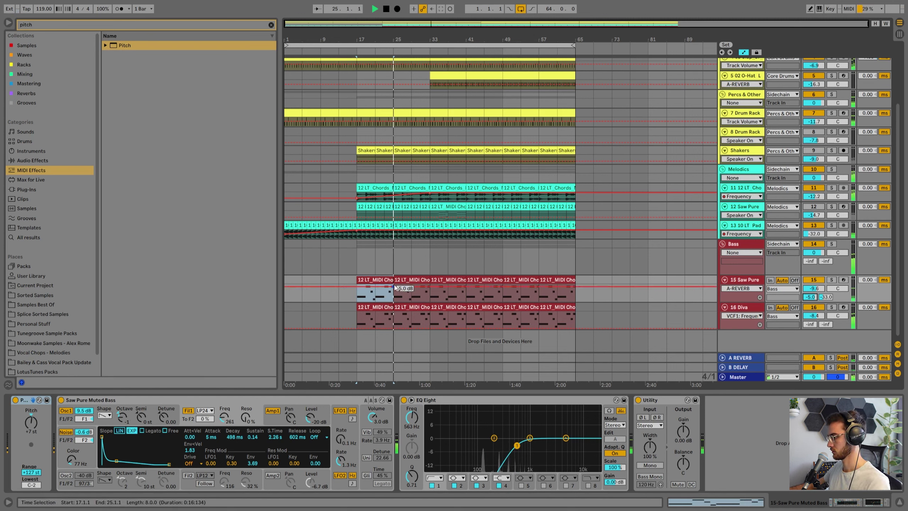
Replay from bar 17, toggle the Saw Pure bass track to compare the layers, and open Diva's window
{"action": "left_click", "coordinate": [409, 278]}
{"action": "left_click", "coordinate": [377, 279]}
{"action": "key", "text": "space"}
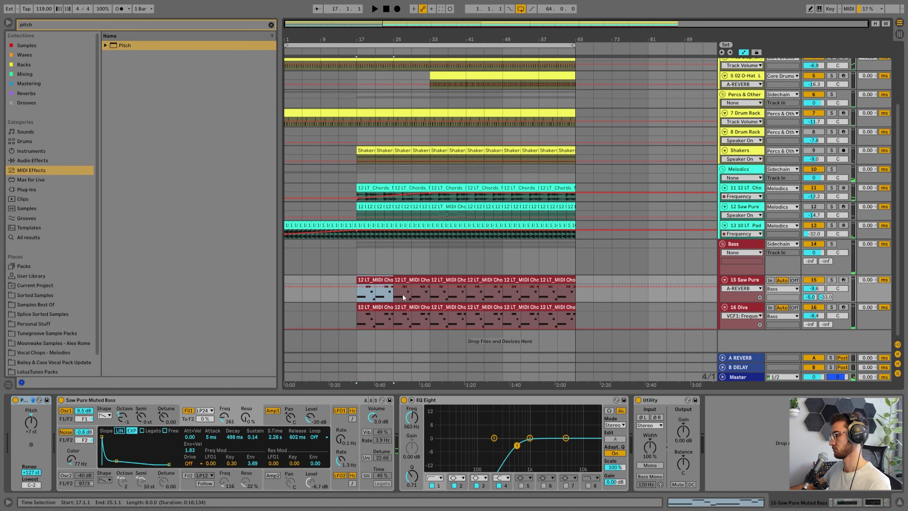
{"action": "left_click", "coordinate": [807, 281]}
{"action": "left_click", "coordinate": [739, 307]}
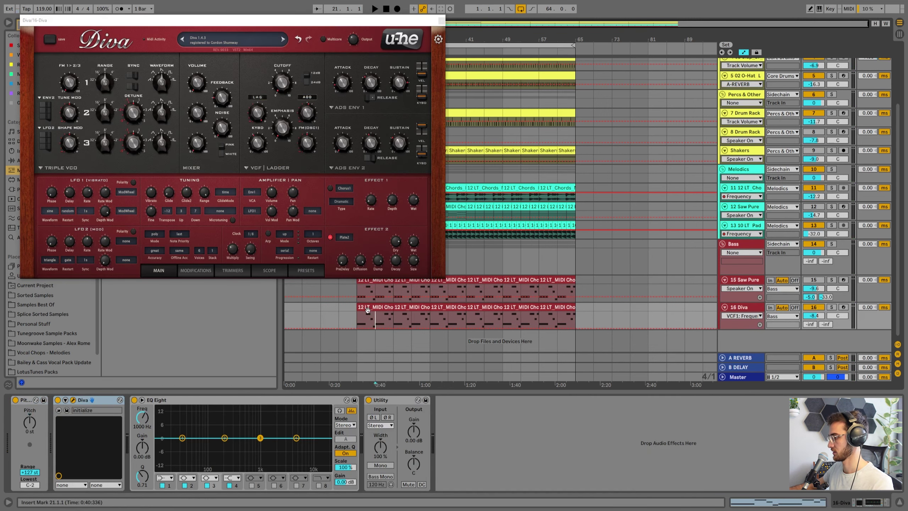
Try the Diva bass at a track volume of -9.1 dB with its Pitch device at +12 st
{"action": "key", "text": "space"}
{"action": "mouse_move", "coordinate": [277, 82]}
{"action": "left_mouse_down"}
{"action": "mouse_move", "coordinate": [278, 34]}
{"action": "mouse_move", "coordinate": [277, 76]}
{"action": "left_mouse_up"}
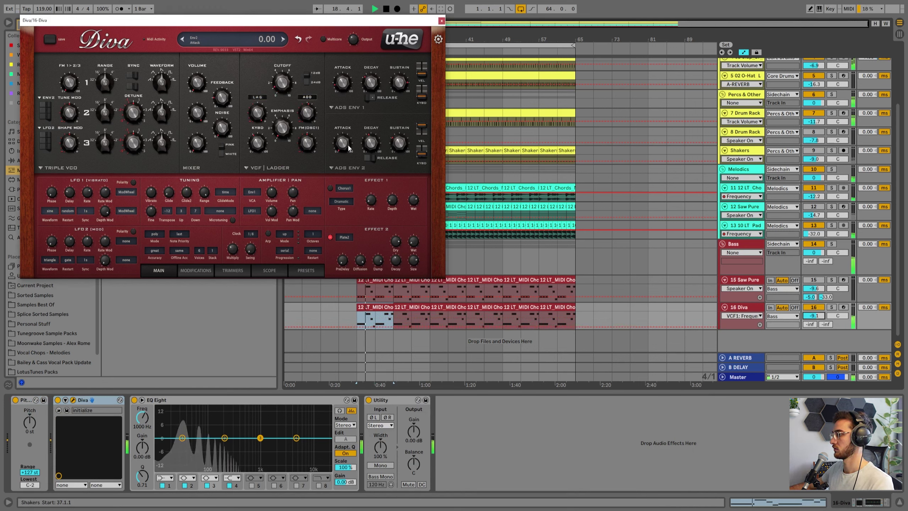
{"action": "left_click", "coordinate": [27, 422]}
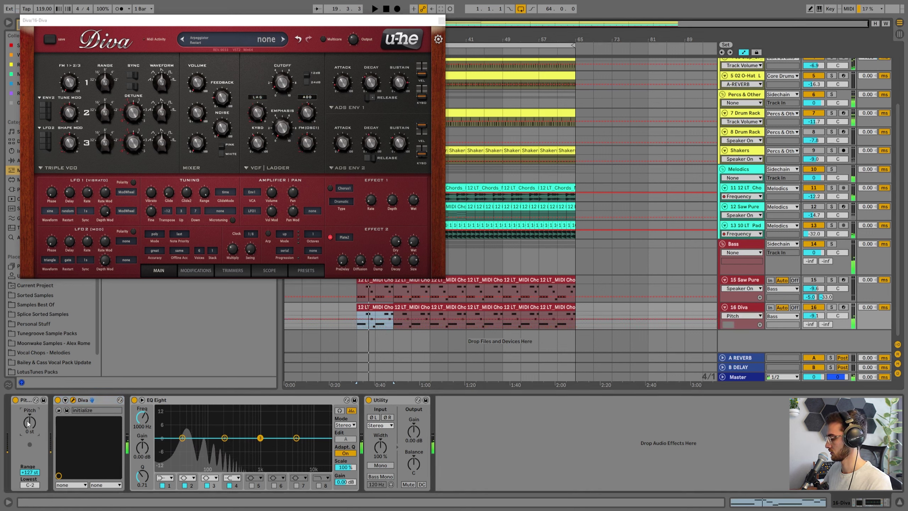
{"action": "left_click_drag", "start_coordinate": [28, 423], "coordinate": [28, 419]}
Modulate Diva's filter cutoff from Env2 in place of Lag and adjust the second envelope's decay
{"action": "left_click", "coordinate": [279, 87]}
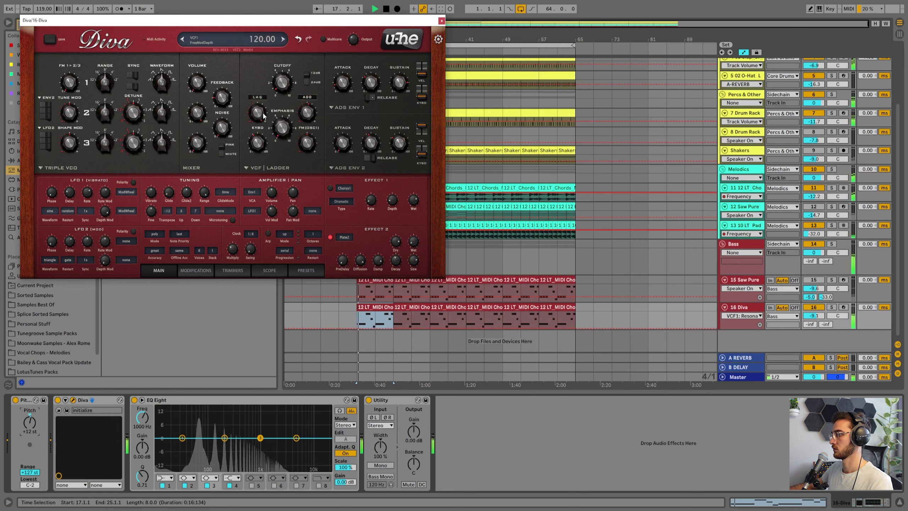
{"action": "left_click", "coordinate": [257, 96]}
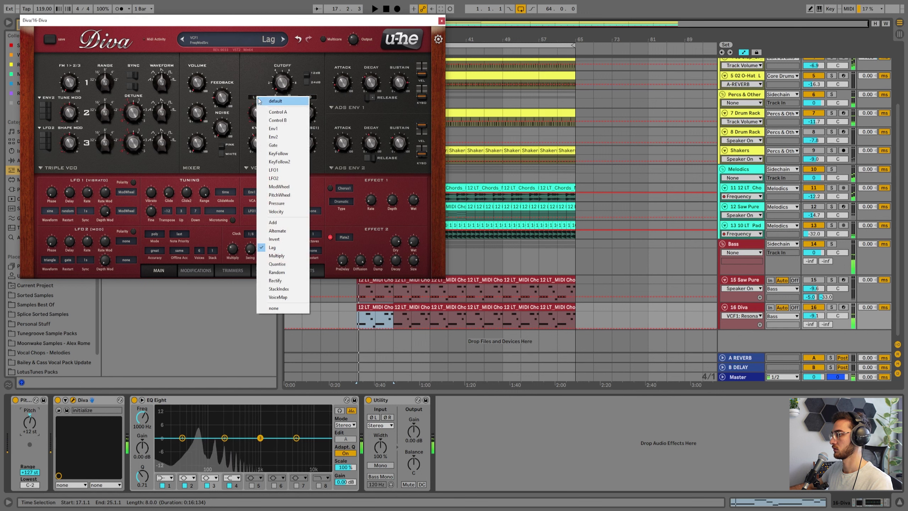
{"action": "left_click", "coordinate": [273, 136]}
{"action": "key", "text": "space"}
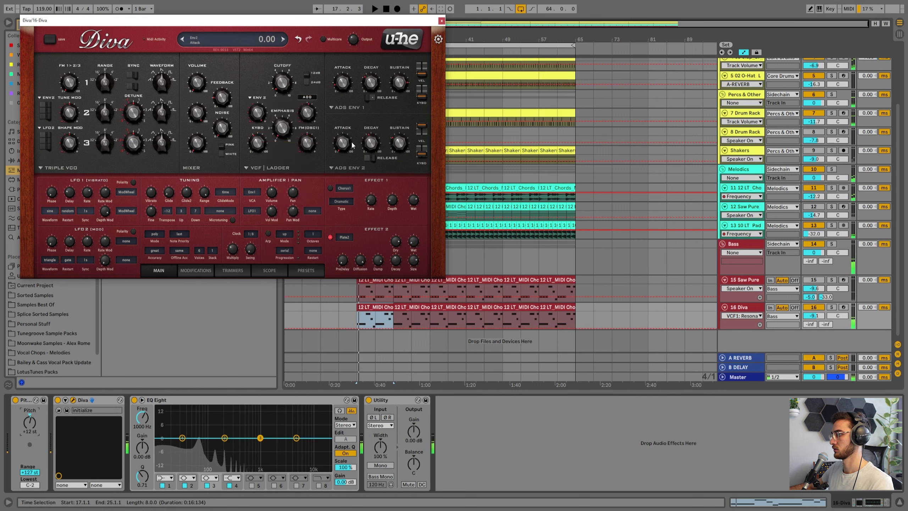
{"action": "left_click_drag", "start_coordinate": [366, 144], "coordinate": [365, 146]}
Switch off Diva's Plate2 effect and set the track's volume to -10.8 dB with a -16.2 dB reverb send
{"action": "key", "text": "space"}
{"action": "key", "text": "space"}
{"action": "left_click", "coordinate": [330, 237]}
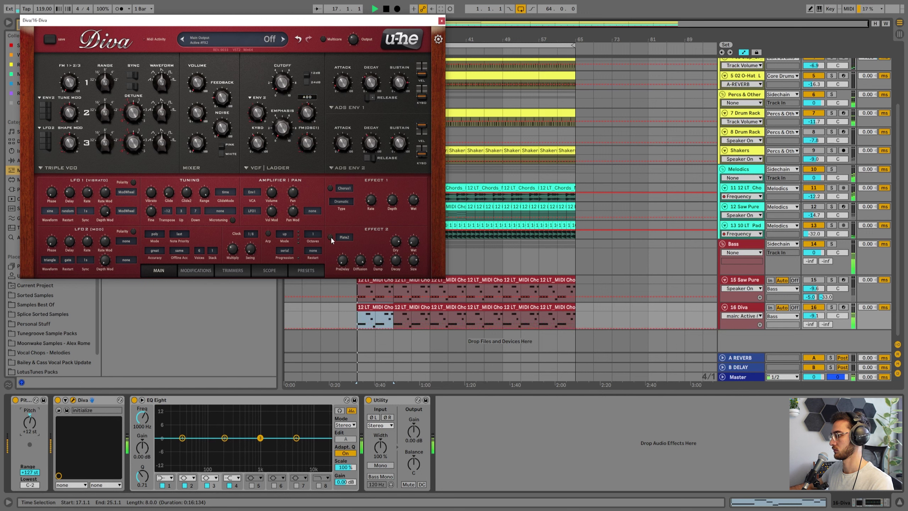
{"action": "left_click_drag", "start_coordinate": [820, 315], "coordinate": [824, 320]}
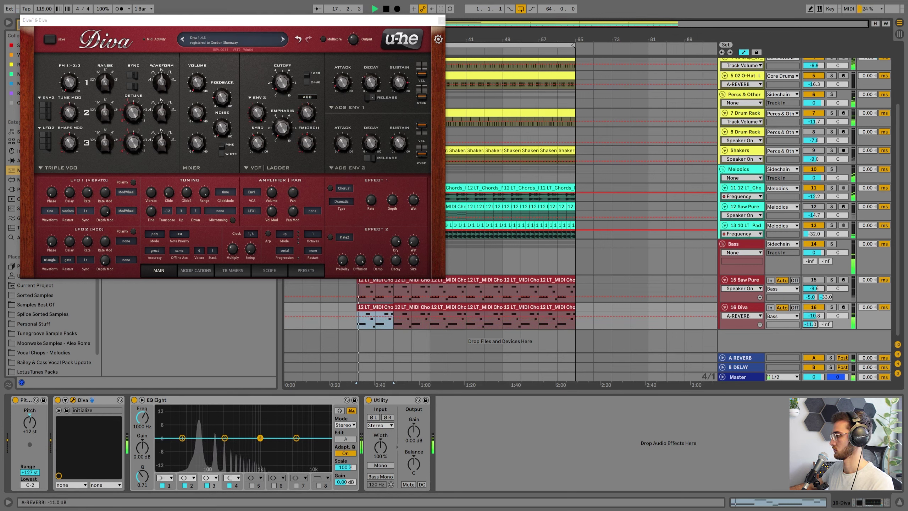
Reset the Diva track's Pitch device to 0 st and adjust Diva's envelope attack and filter cutoff during playback
{"action": "left_click", "coordinate": [29, 425]}
{"action": "key", "text": "Delete"}
{"action": "key", "text": "space"}
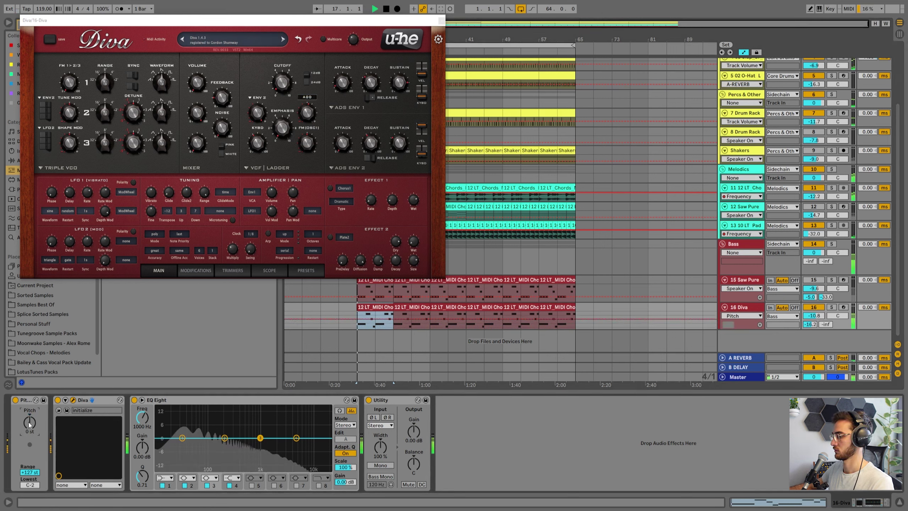
{"action": "left_click", "coordinate": [284, 84]}
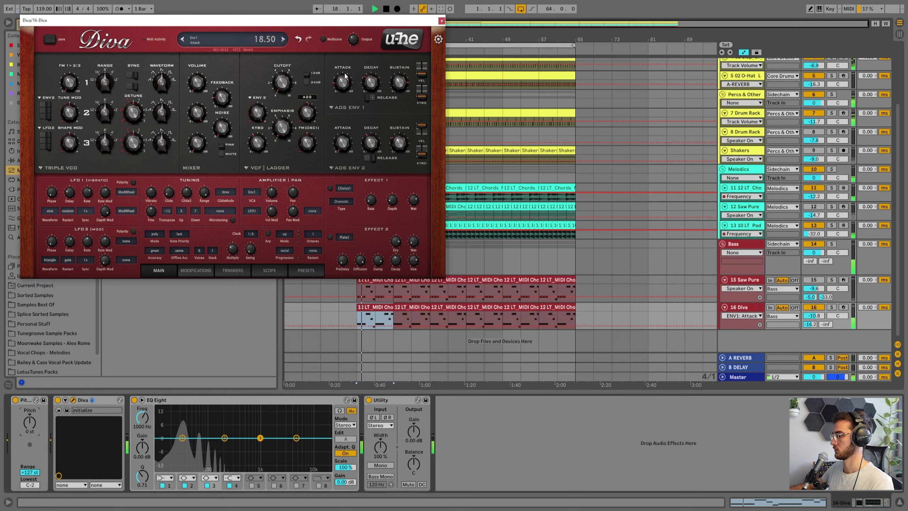
{"action": "left_click_drag", "start_coordinate": [345, 68], "coordinate": [345, 69]}
{"action": "left_click_drag", "start_coordinate": [343, 146], "coordinate": [350, 90]}
{"action": "left_click_drag", "start_coordinate": [345, 98], "coordinate": [341, 104]}
{"action": "left_click_drag", "start_coordinate": [278, 84], "coordinate": [282, 75]}
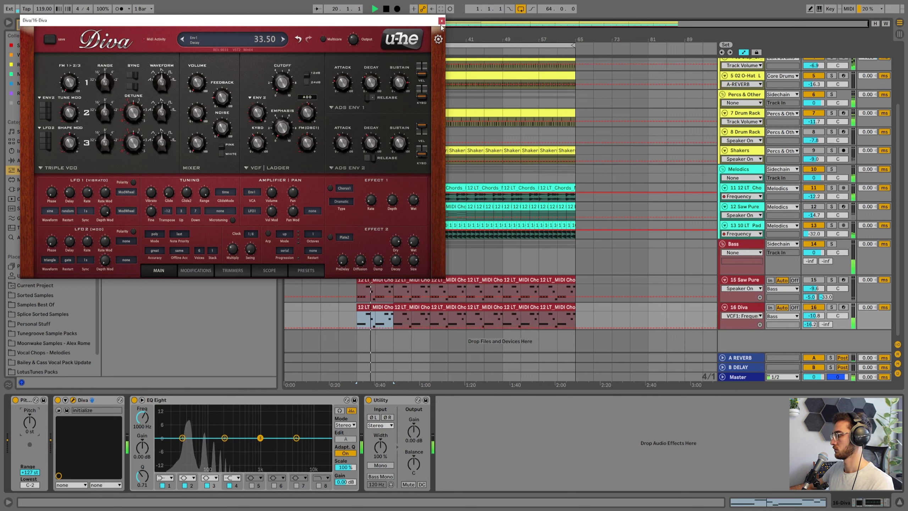
Set the Diva track's volume to -14.6 dB, adjust the second envelope's attack, and close Diva's window
{"action": "left_click_drag", "start_coordinate": [813, 316], "coordinate": [813, 321]}
{"action": "mouse_move", "coordinate": [342, 144]}
{"action": "left_mouse_down"}
{"action": "mouse_move", "coordinate": [331, 148]}
{"action": "mouse_move", "coordinate": [358, 156]}
{"action": "mouse_move", "coordinate": [346, 147]}
{"action": "left_mouse_up"}
{"action": "left_click", "coordinate": [370, 157]}
{"action": "left_click", "coordinate": [441, 22]}
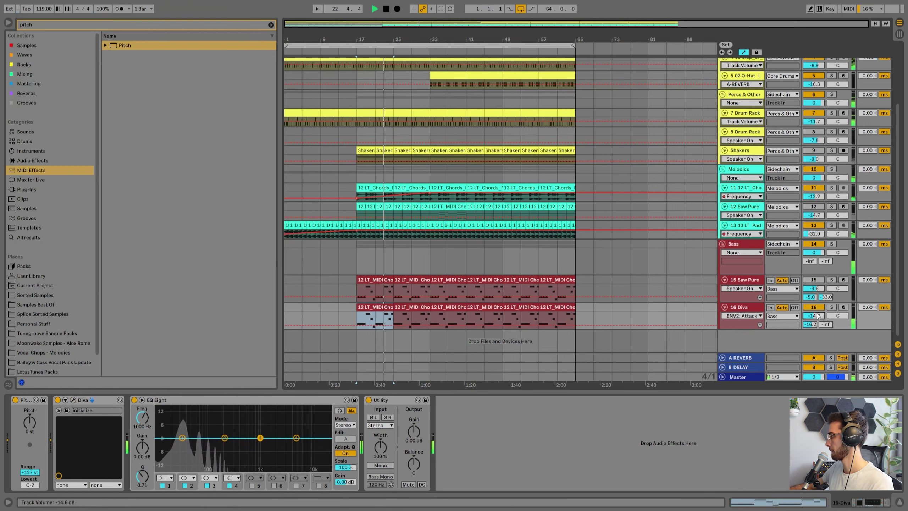
Toggle the Diva track during playback around bar 25 to compare the bass with and without it
{"action": "left_click", "coordinate": [738, 306]}
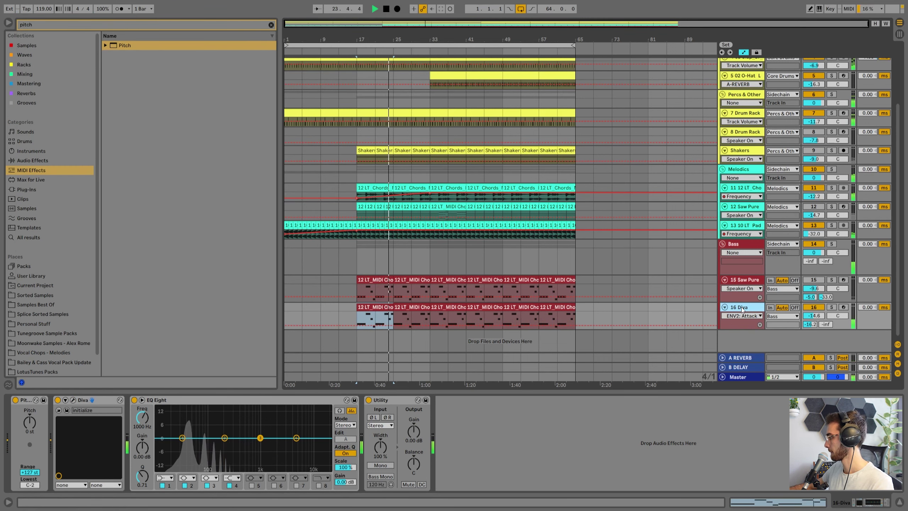
{"action": "left_click", "coordinate": [397, 255]}
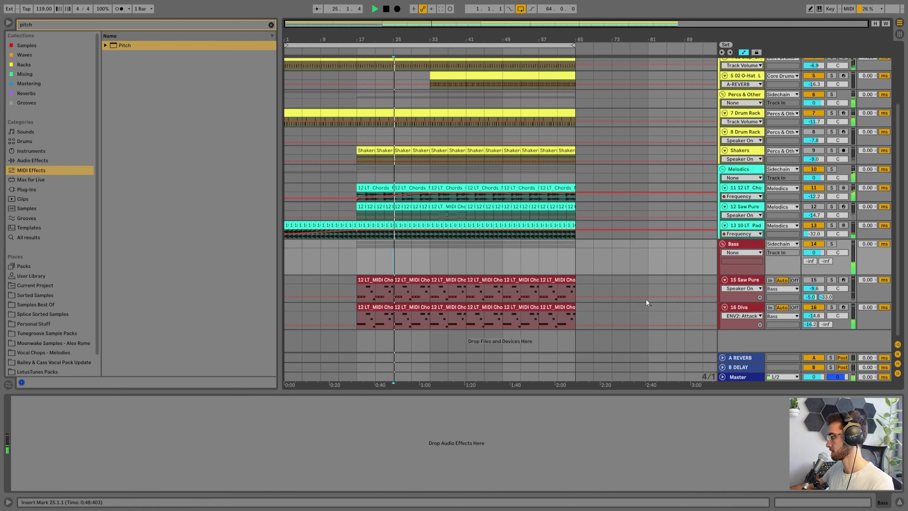
{"action": "left_click", "coordinate": [814, 308]}
{"action": "key", "text": "space"}
Bypass the EQ Eight on the Saw Pure bass track, replay from bar 17, and set the track volume to -11.1 dB
{"action": "left_click", "coordinate": [371, 280]}
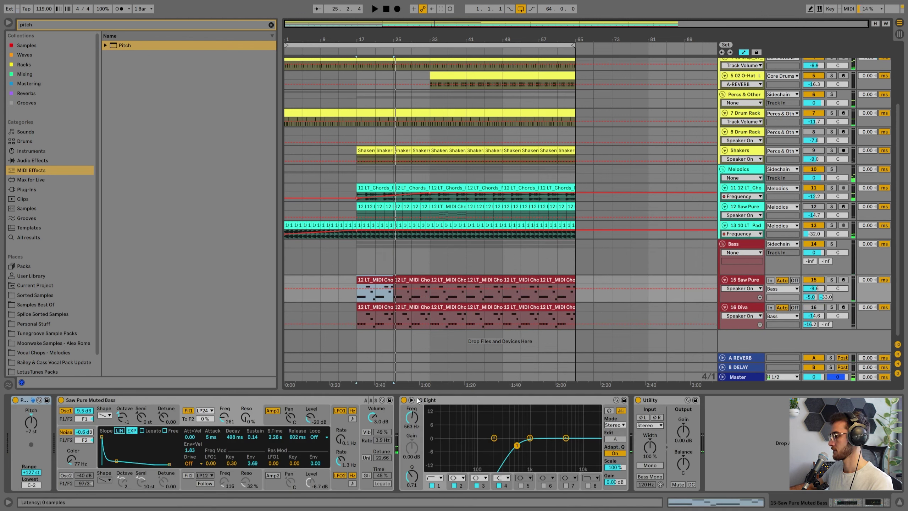
{"action": "left_click", "coordinate": [404, 400]}
{"action": "left_click", "coordinate": [31, 432]}
{"action": "key", "text": "space"}
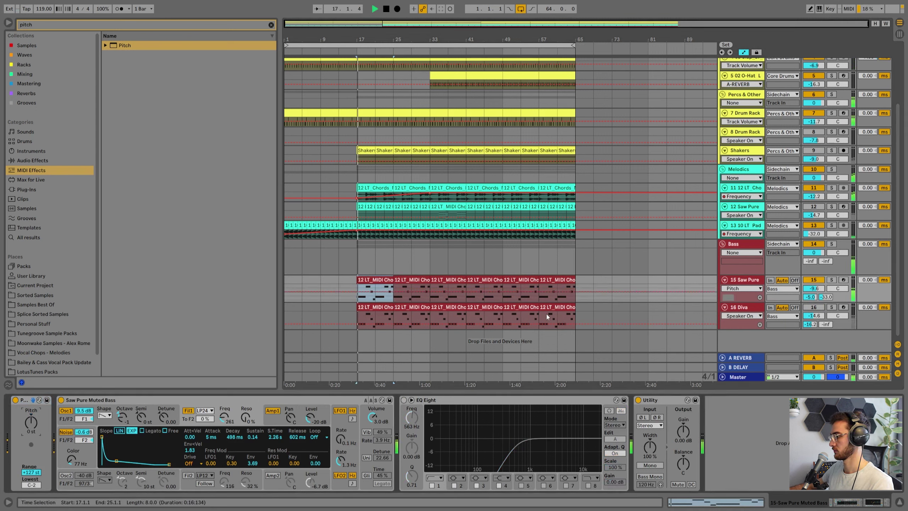
{"action": "key", "text": "space"}
{"action": "left_click_drag", "start_coordinate": [819, 289], "coordinate": [818, 294]}
{"action": "left_click", "coordinate": [818, 282]}
Return the insert mark to bar 1 and save the set
{"action": "left_click", "coordinate": [355, 258]}
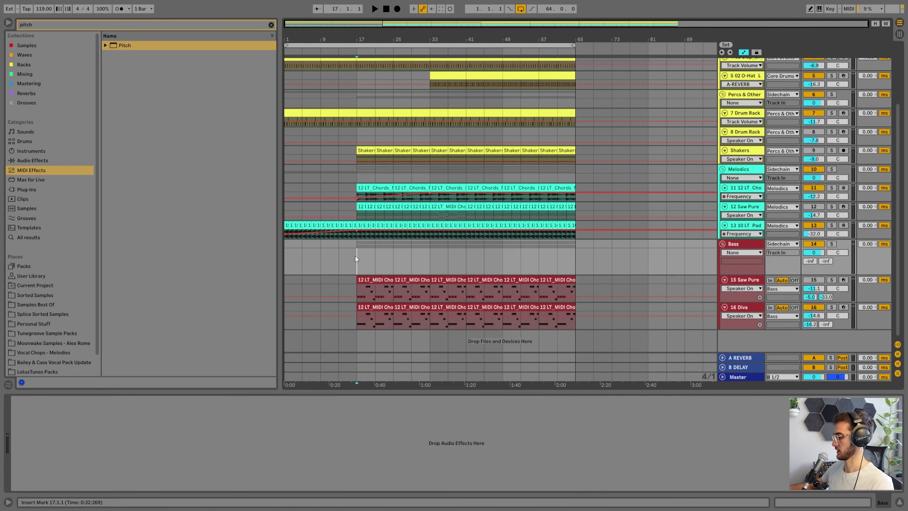
{"action": "key", "text": "Home"}
{"action": "left_click", "coordinate": [284, 246]}
{"action": "key", "text": "ctrl+s"}
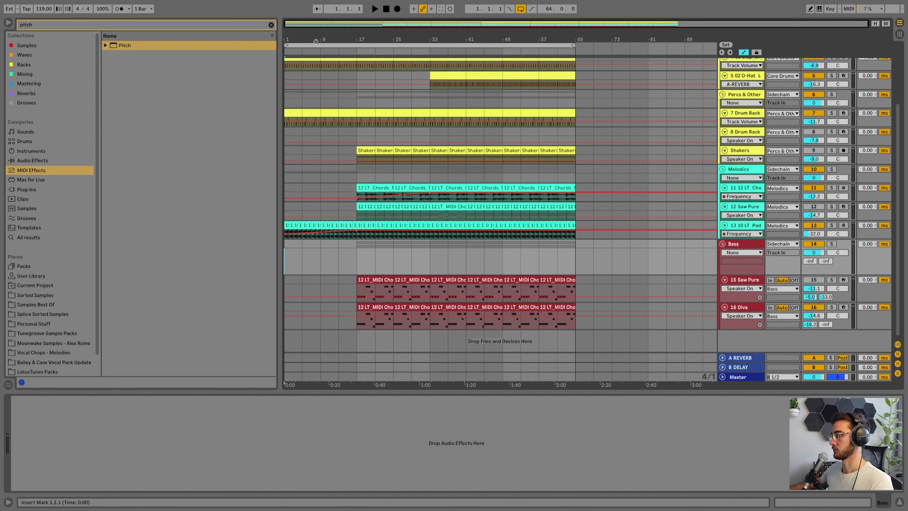
Clear the browser search and play the arrangement from bar 1 while reviewing its tracks
{"action": "left_click", "coordinate": [269, 24]}
{"action": "scroll", "coordinate": [317, 166], "scroll_direction": "up", "scroll_amount": 3}
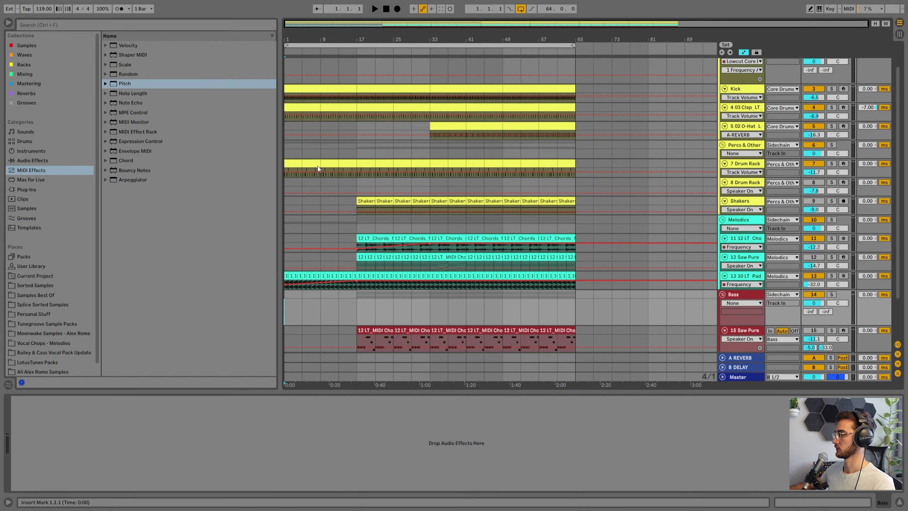
{"action": "left_click", "coordinate": [288, 128]}
{"action": "scroll", "coordinate": [347, 179], "scroll_direction": "up", "scroll_amount": 2}
{"action": "key", "text": "space"}
{"action": "left_click", "coordinate": [357, 157]}
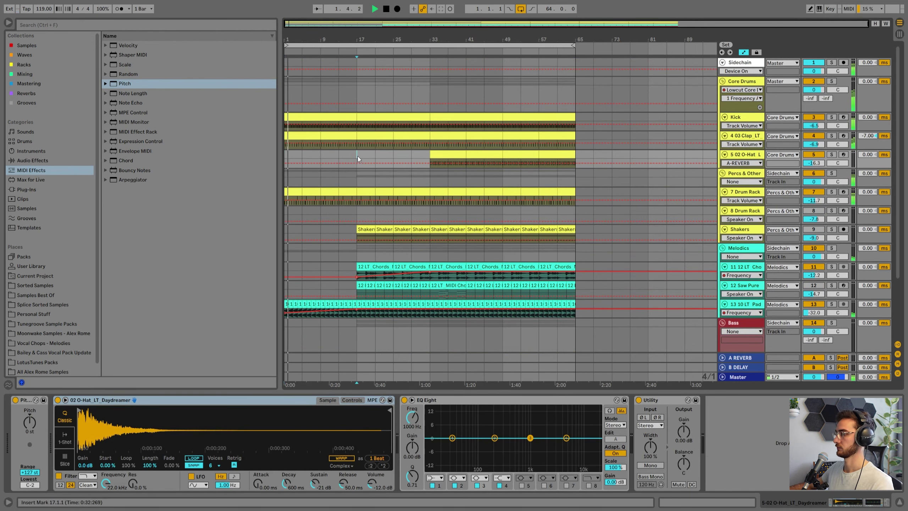
{"action": "scroll", "coordinate": [335, 282], "scroll_direction": "down", "scroll_amount": 3}
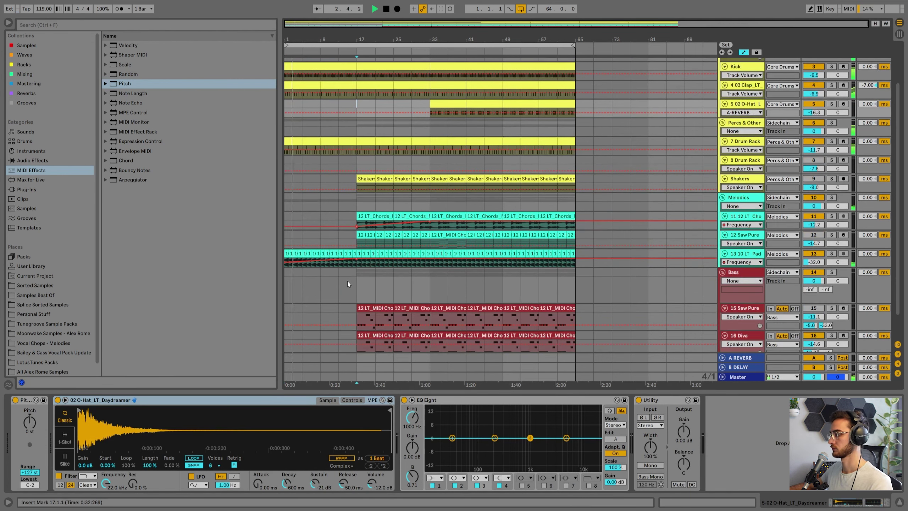
{"action": "left_click", "coordinate": [348, 281]}
{"action": "scroll", "coordinate": [36, 358], "scroll_direction": "down", "scroll_amount": 1}
Browse the LotusTunes Packs to the Daydreamer production suite's Fills & FX folder and open Ear Candy & Strange Fills
{"action": "left_click", "coordinate": [41, 353]}
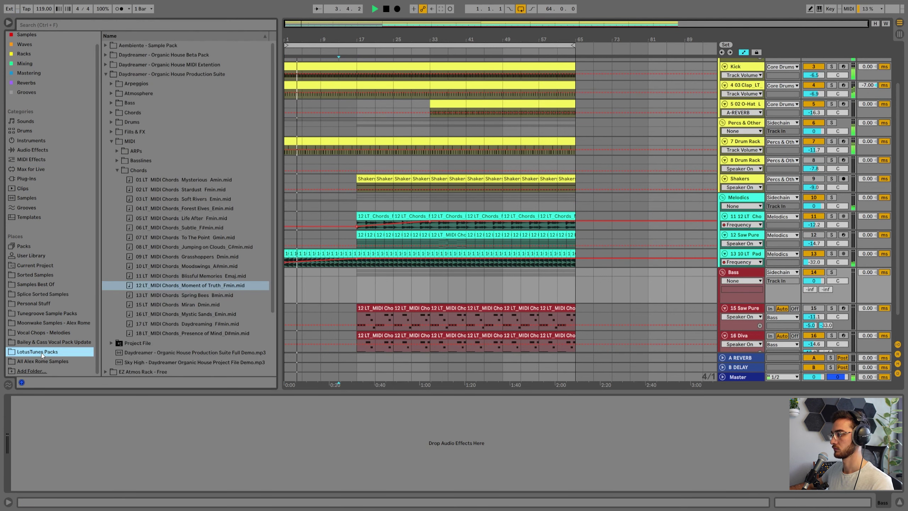
{"action": "left_click", "coordinate": [117, 169]}
{"action": "left_click", "coordinate": [111, 141]}
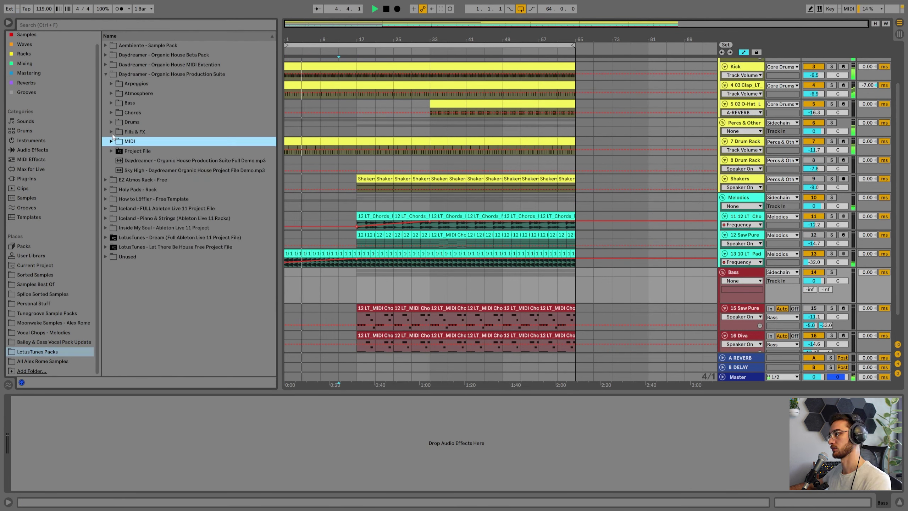
{"action": "left_click", "coordinate": [111, 132]}
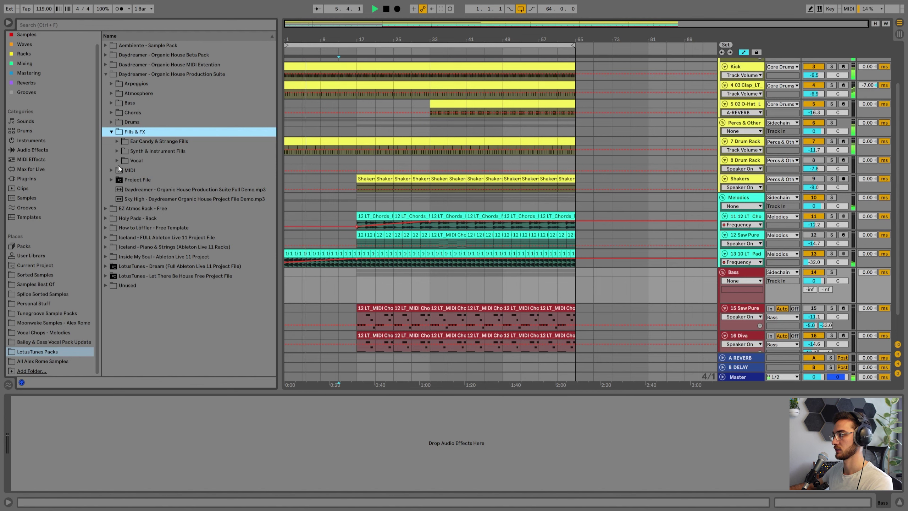
{"action": "left_click", "coordinate": [114, 141]}
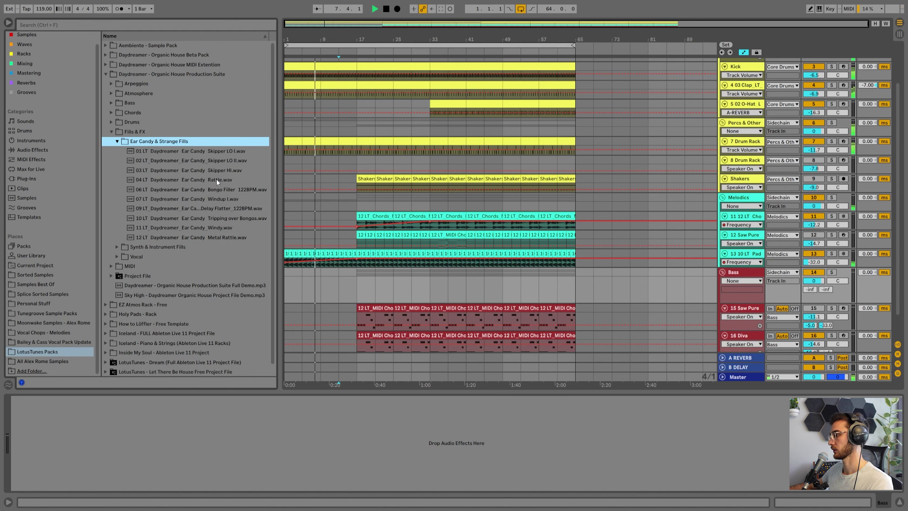
Add a new audio track below the Bass group
{"action": "scroll", "coordinate": [736, 250], "scroll_direction": "down", "scroll_amount": 2}
{"action": "left_click", "coordinate": [738, 244]}
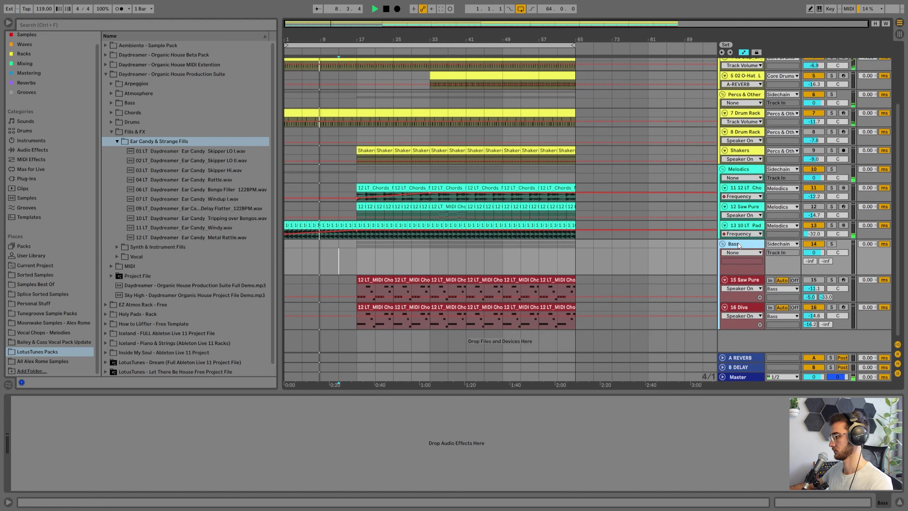
{"action": "key", "text": "ctrl+t"}
{"action": "scroll", "coordinate": [430, 298], "scroll_direction": "down", "scroll_amount": 3}
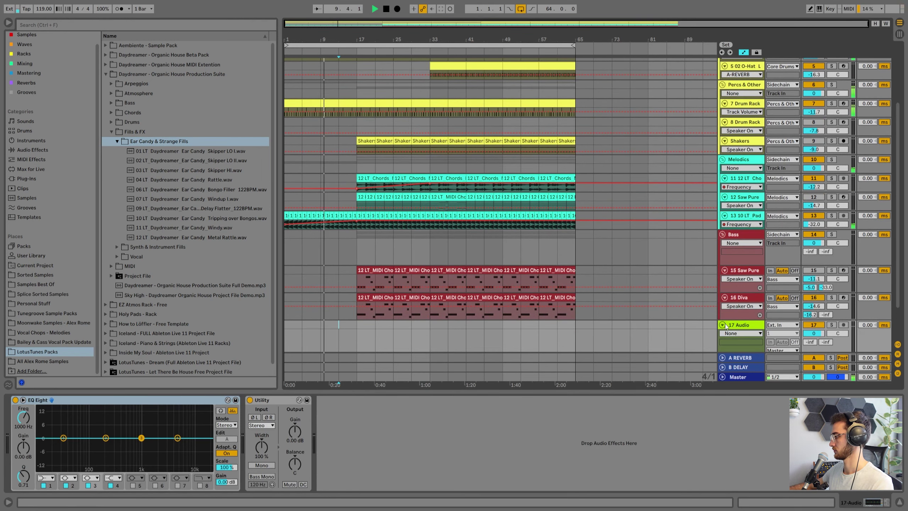
Audition the ear candy samples, place 04 LT Daydreamer Ear Candy Rattle.wav at bar 17 on the new track, and set its volume to -16.3 dB
{"action": "left_click", "coordinate": [160, 151]}
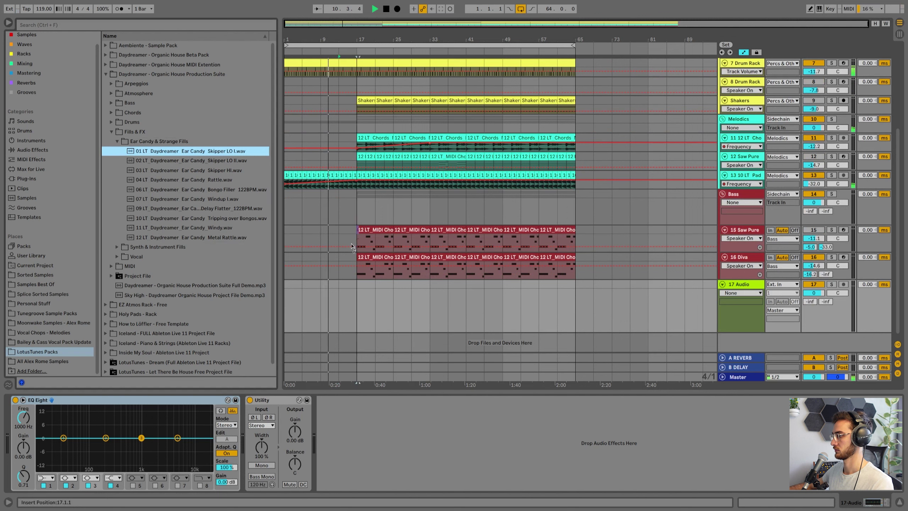
{"action": "left_click", "coordinate": [198, 161]}
{"action": "left_click_drag", "start_coordinate": [222, 181], "coordinate": [354, 296]}
{"action": "left_click_drag", "start_coordinate": [813, 293], "coordinate": [811, 306]}
{"action": "left_click", "coordinate": [748, 286]}
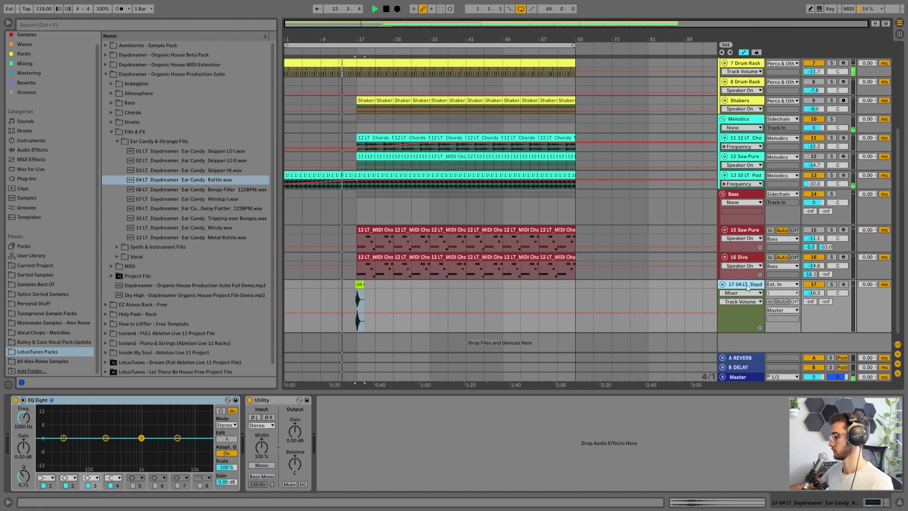
Group the ear candy rattle track into a new group named FX and route its output to Sidechain
{"action": "key", "text": "ctrl+g"}
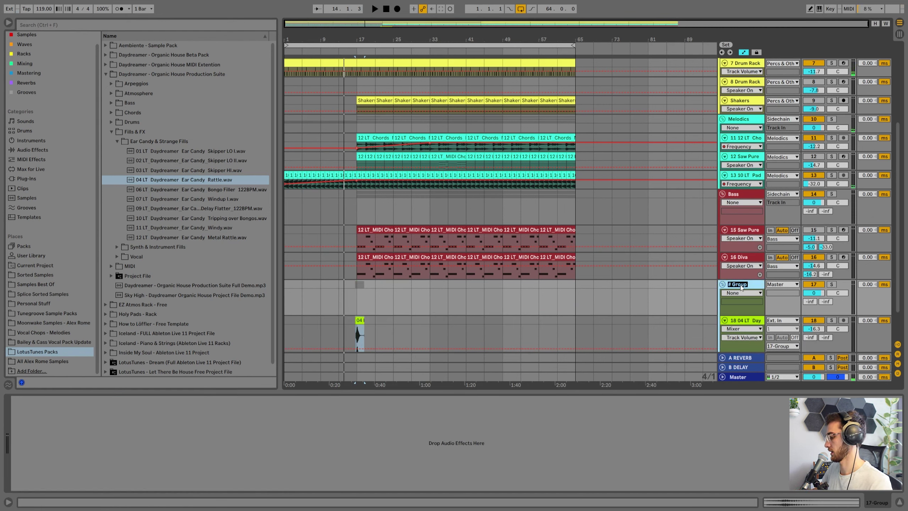
{"action": "left_click", "coordinate": [788, 286]}
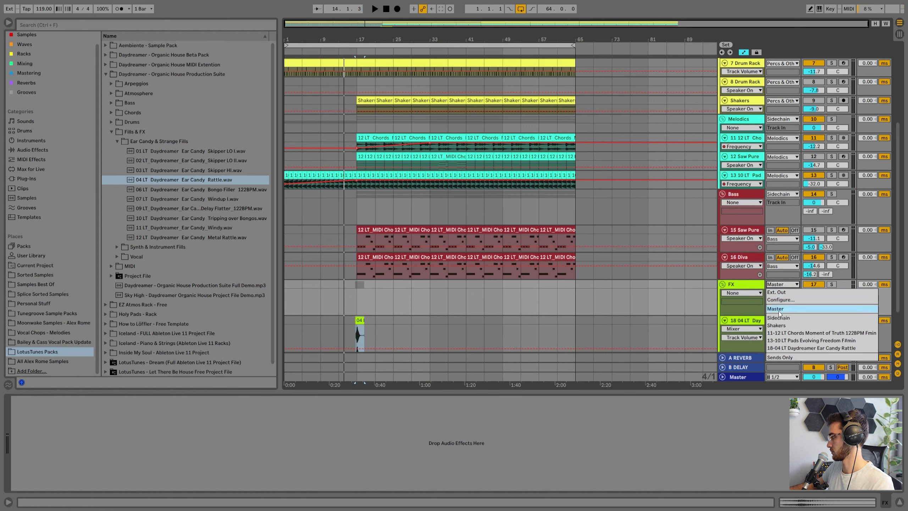
{"action": "left_click", "coordinate": [779, 318]}
Set the rattle track to -23.6 dB with sends of -11.0 dB to reverb and -15.0 dB to delay, nudging its clip to about 16.3.2
{"action": "left_click", "coordinate": [364, 320]}
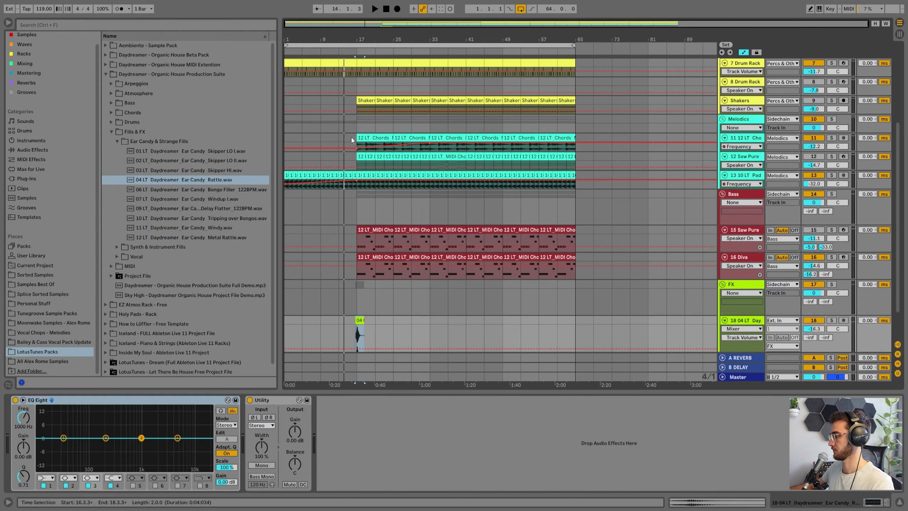
{"action": "left_click", "coordinate": [351, 43]}
{"action": "left_click_drag", "start_coordinate": [350, 33], "coordinate": [361, 114]}
{"action": "scroll", "coordinate": [376, 129], "scroll_direction": "down", "scroll_amount": 3}
{"action": "left_click", "coordinate": [419, 290]}
{"action": "key", "text": "a"}
{"action": "left_click_drag", "start_coordinate": [421, 288], "coordinate": [433, 288]}
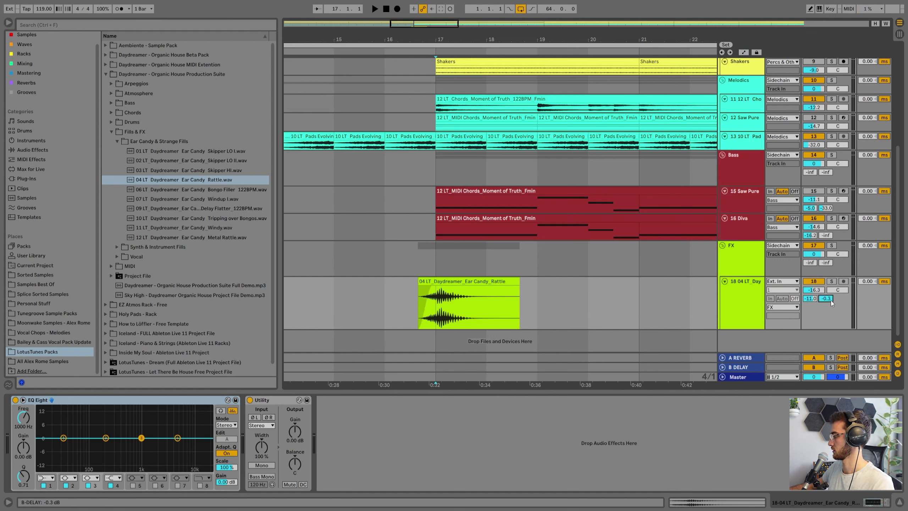
{"action": "key", "text": "space"}
{"action": "left_click_drag", "start_coordinate": [814, 290], "coordinate": [814, 305]}
{"action": "left_click_drag", "start_coordinate": [461, 282], "coordinate": [457, 282]}
Use a 1/8 grid to remove the last clap before bar 17 on the 03 Clap track
{"action": "scroll", "coordinate": [426, 255], "scroll_direction": "up", "scroll_amount": 6}
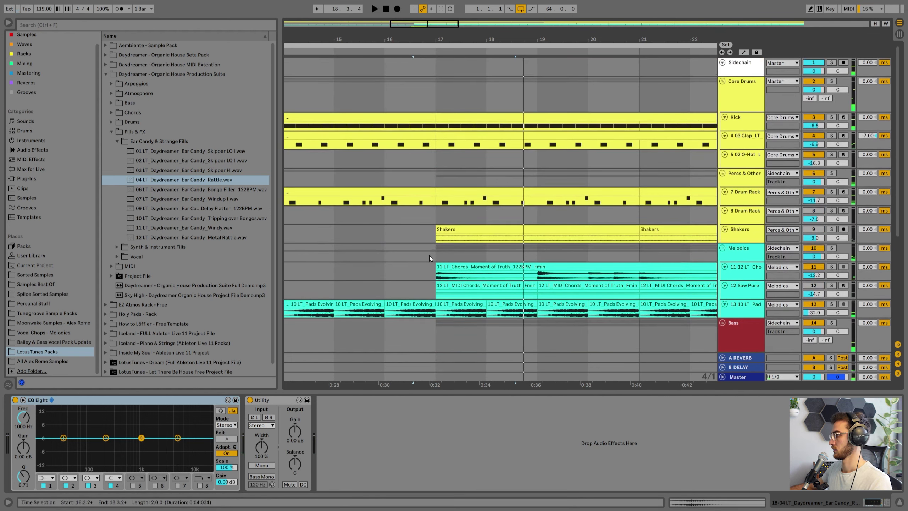
{"action": "scroll", "coordinate": [411, 88], "scroll_direction": "down", "scroll_amount": 6}
{"action": "left_click", "coordinate": [408, 88]}
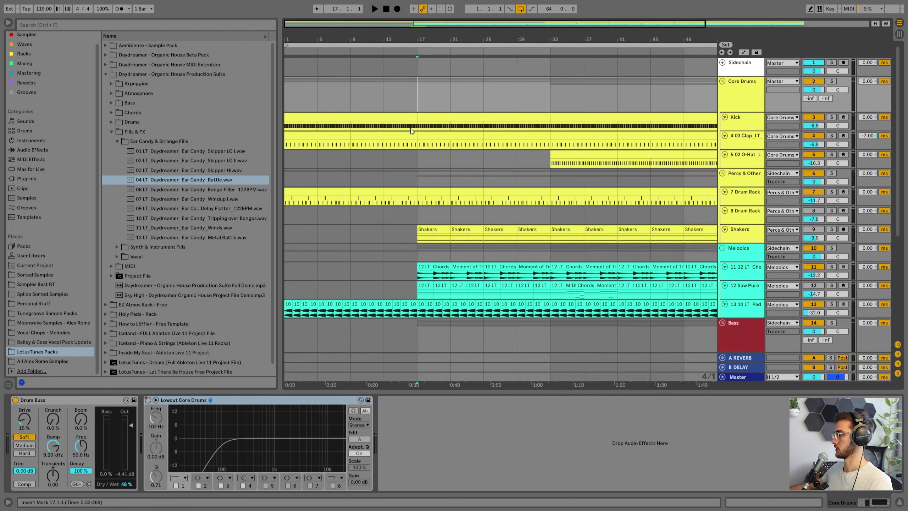
{"action": "right_click", "coordinate": [404, 100]}
{"action": "left_click", "coordinate": [497, 164]}
{"action": "left_click", "coordinate": [409, 123]}
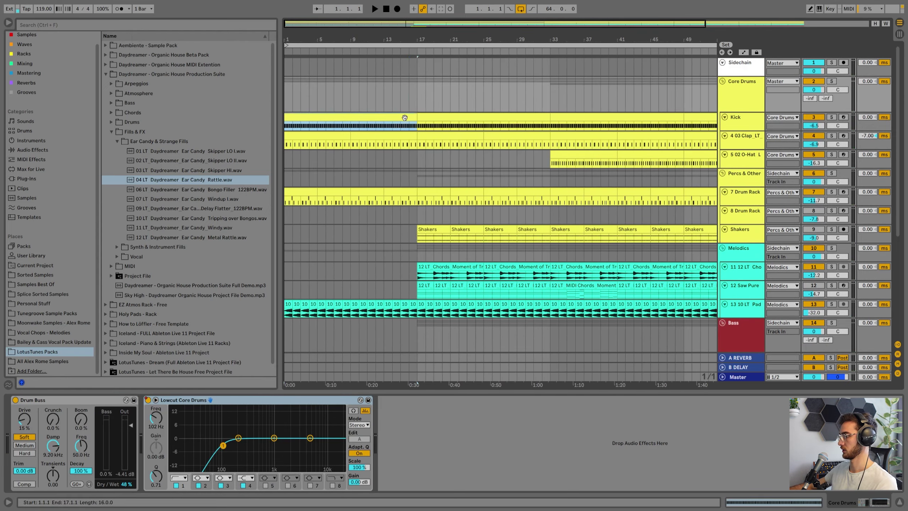
{"action": "left_click_drag", "start_coordinate": [412, 43], "coordinate": [421, 92]}
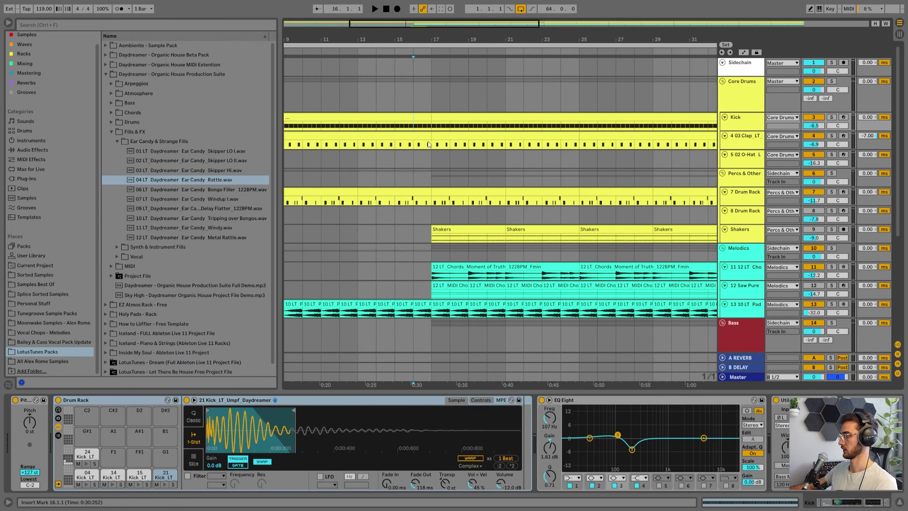
{"action": "left_click", "coordinate": [418, 117]}
{"action": "left_click", "coordinate": [415, 163]}
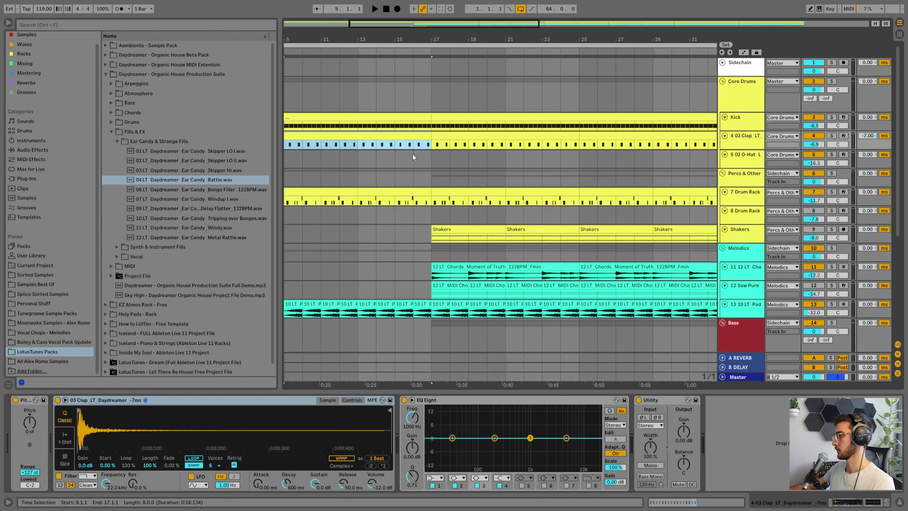
{"action": "right_click", "coordinate": [417, 168]}
{"action": "left_click", "coordinate": [454, 253]}
{"action": "left_click_drag", "start_coordinate": [430, 139], "coordinate": [425, 139]}
{"action": "left_click", "coordinate": [411, 100]}
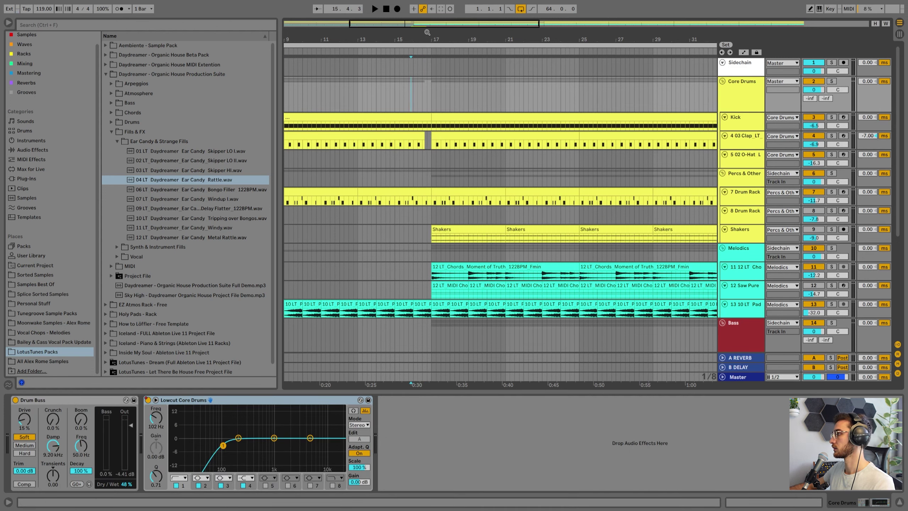
Open the kick clip ending at bar 17, shorten the kick note at 16.3 to half a beat, and play it back
{"action": "left_click_drag", "start_coordinate": [426, 32], "coordinate": [426, 95]}
{"action": "left_click", "coordinate": [410, 90]}
{"action": "key", "text": "space"}
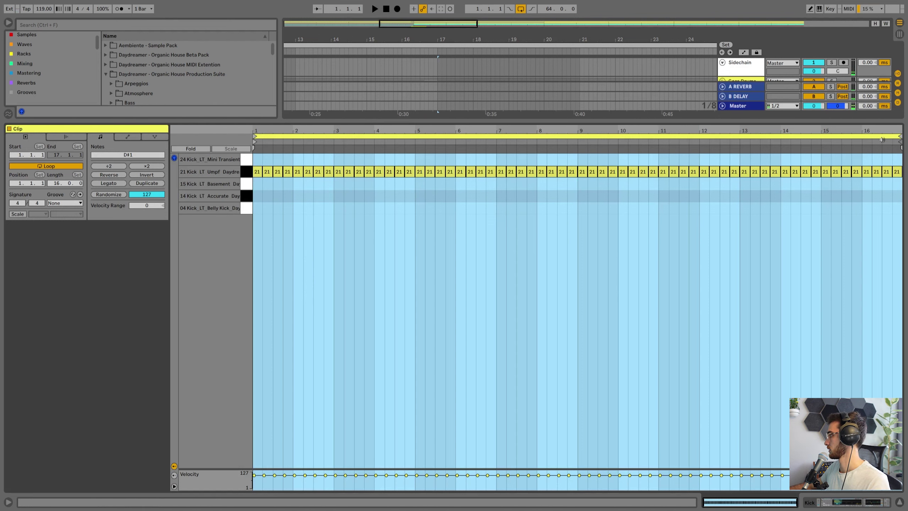
{"action": "left_click_drag", "start_coordinate": [881, 139], "coordinate": [836, 205]}
{"action": "left_click", "coordinate": [814, 228]}
{"action": "right_click", "coordinate": [813, 226]}
{"action": "left_click", "coordinate": [750, 357]}
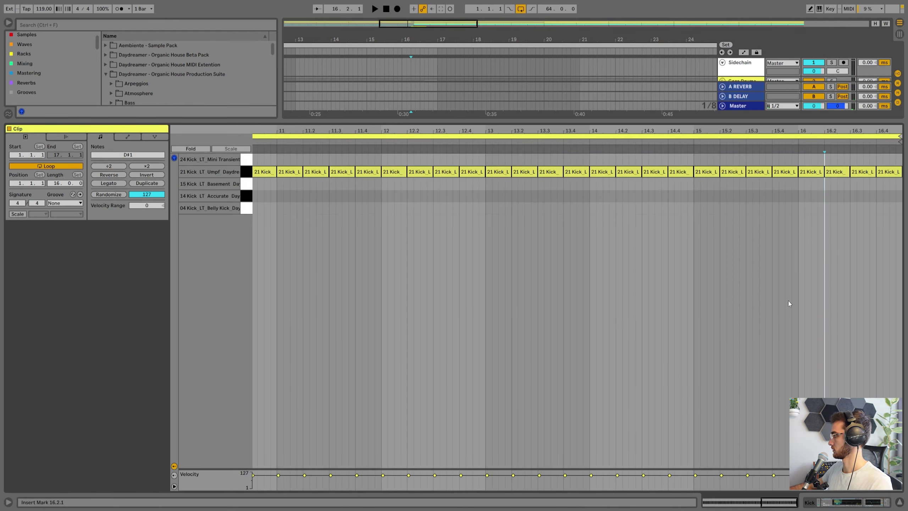
{"action": "left_click_drag", "start_coordinate": [875, 172], "coordinate": [863, 171]}
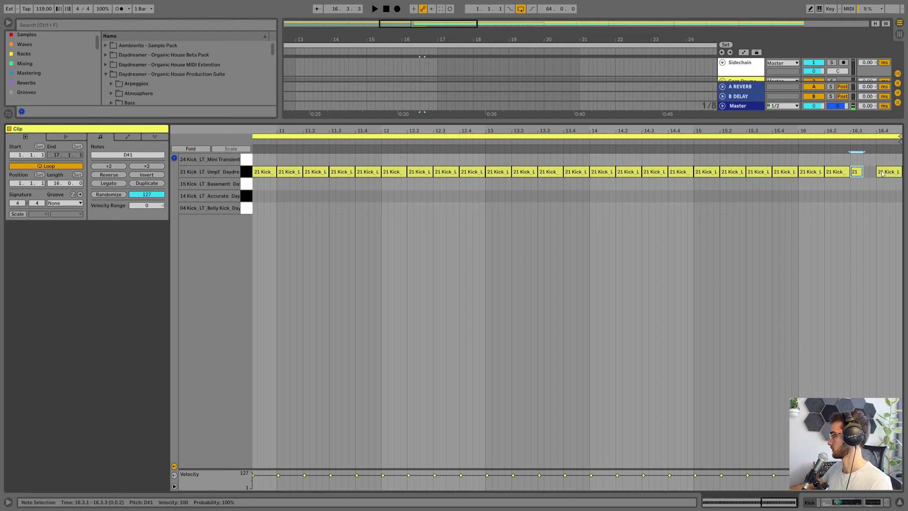
{"action": "left_click", "coordinate": [837, 209]}
{"action": "key", "text": "space"}
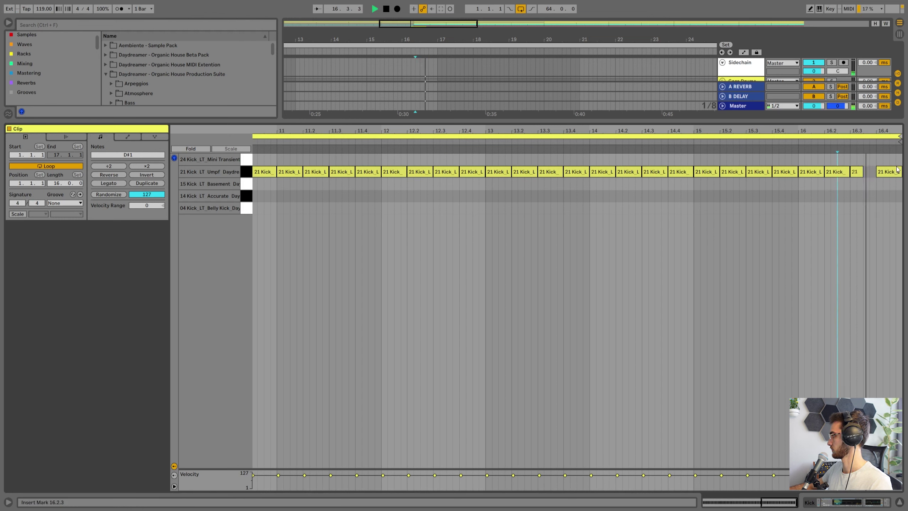
Rework the last beat of the kick clip into short kicks at 16.4.1 and 16.4.3, then audition the fill
{"action": "left_click_drag", "start_coordinate": [902, 172], "coordinate": [882, 172]}
{"action": "left_click", "coordinate": [865, 189]}
{"action": "left_click_drag", "start_coordinate": [878, 131], "coordinate": [860, 145]}
{"action": "double_click", "coordinate": [884, 172]}
{"action": "left_click", "coordinate": [745, 213]}
{"action": "key", "text": "space"}
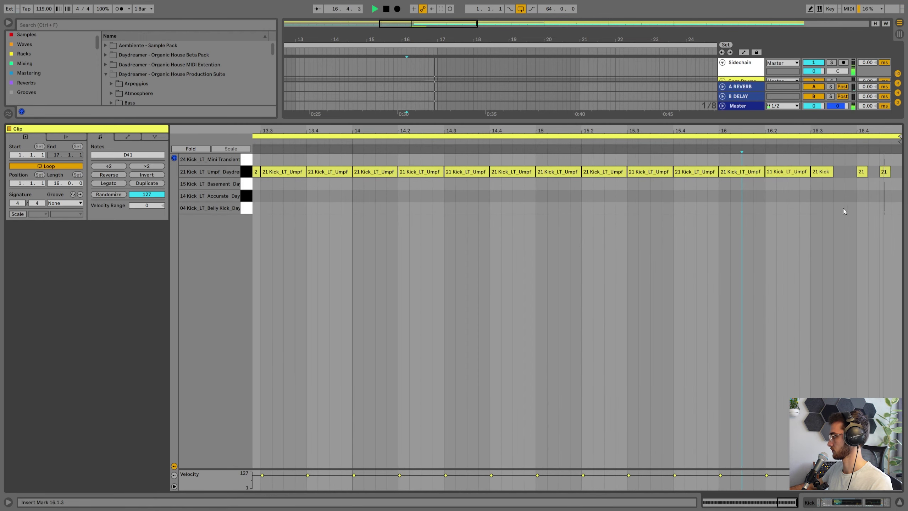
Shift the two short fill kicks to 16.4.3 and 16.4.4 and play the transition into bar 17
{"action": "mouse_move", "coordinate": [886, 173]}
{"action": "left_mouse_down"}
{"action": "mouse_move", "coordinate": [897, 172]}
{"action": "mouse_move", "coordinate": [868, 172]}
{"action": "mouse_move", "coordinate": [884, 172]}
{"action": "left_mouse_up"}
{"action": "left_click", "coordinate": [816, 198]}
{"action": "key", "text": "space"}
{"action": "key", "text": "space"}
{"action": "right_click", "coordinate": [869, 194]}
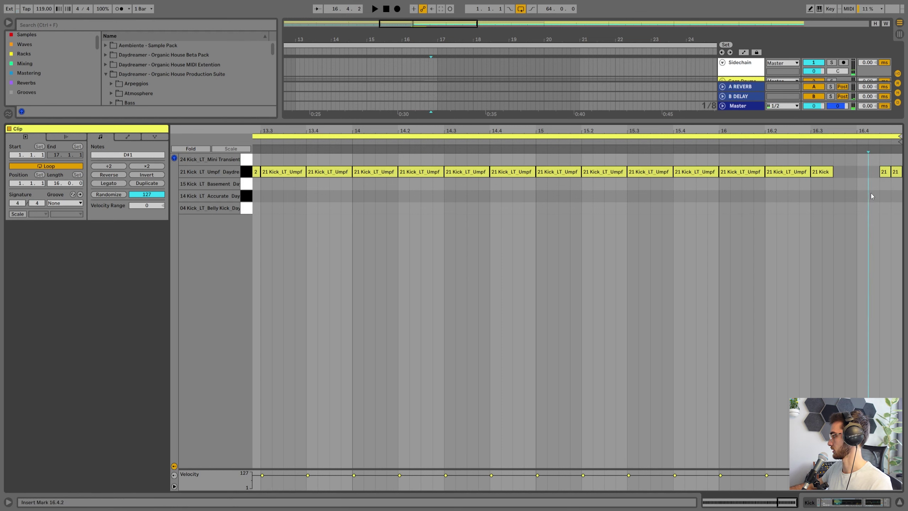
{"action": "left_click", "coordinate": [770, 199]}
{"action": "left_click", "coordinate": [764, 184]}
{"action": "key", "text": "space"}
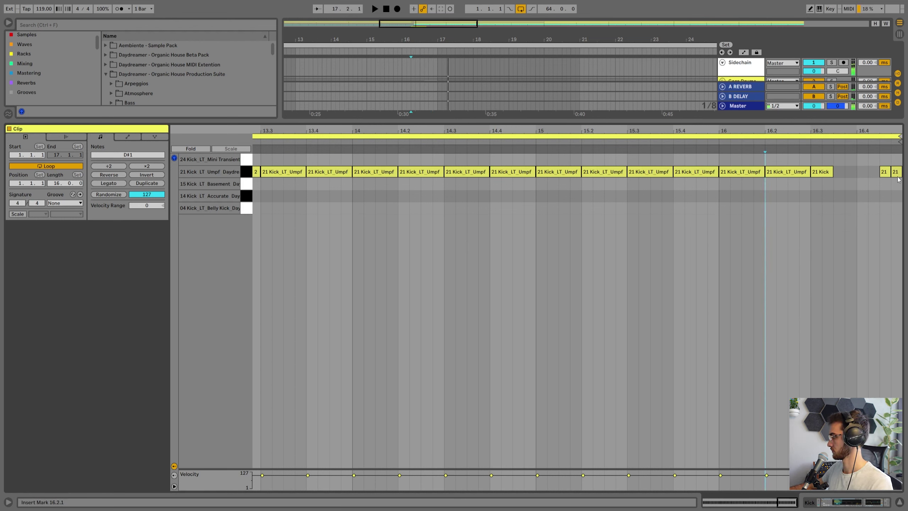
{"action": "left_click", "coordinate": [832, 207]}
{"action": "key", "text": "space"}
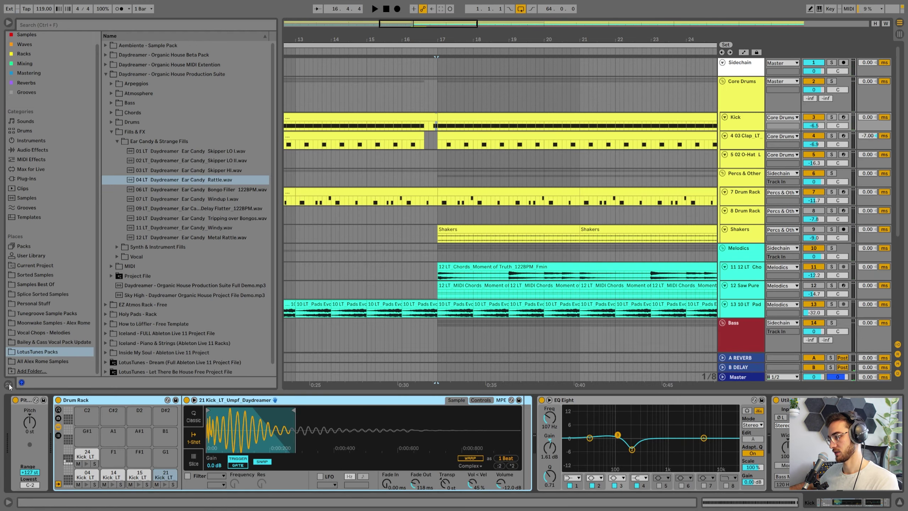
Apply the Swing MPC 3000 16ths 64 groove to the kick clip before bar 17 and audition the fill
{"action": "left_click", "coordinate": [9, 385]}
{"action": "left_click", "coordinate": [57, 338]}
{"action": "left_click", "coordinate": [393, 123]}
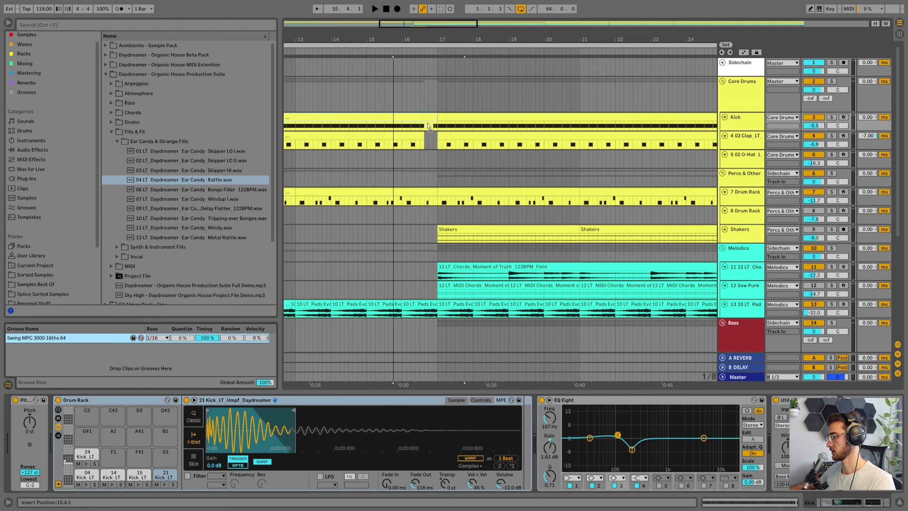
{"action": "key", "text": "space"}
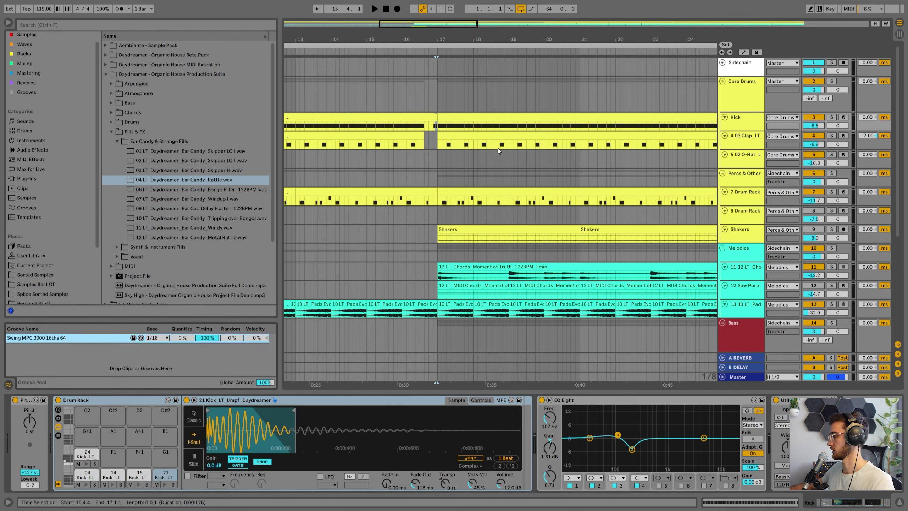
{"action": "left_click", "coordinate": [427, 98]}
{"action": "key", "text": "space"}
Move the two short fill kicks to 16.4.2 and 16.4.3 in the kick clip and listen back
{"action": "double_click", "coordinate": [440, 127]}
{"action": "scroll", "coordinate": [873, 137], "scroll_direction": "up", "scroll_amount": 8}
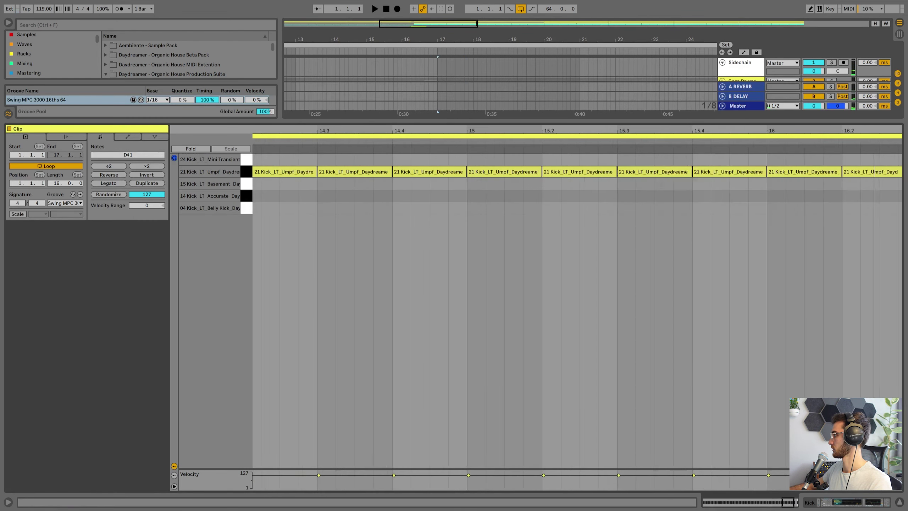
{"action": "left_click", "coordinate": [871, 172]}
{"action": "left_click", "coordinate": [831, 194]}
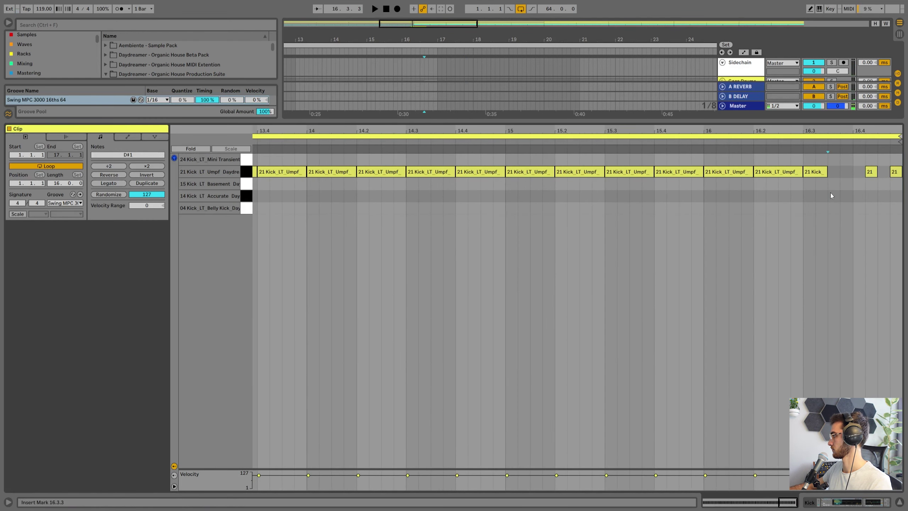
{"action": "key", "text": "space"}
{"action": "key", "text": "space"}
{"action": "left_click_drag", "start_coordinate": [892, 175], "coordinate": [883, 175]}
{"action": "left_click", "coordinate": [829, 219]}
{"action": "key", "text": "space"}
Try moving the first short fill kick to 16.4.1, audition it, and undo the move
{"action": "left_click_drag", "start_coordinate": [872, 174], "coordinate": [859, 174]}
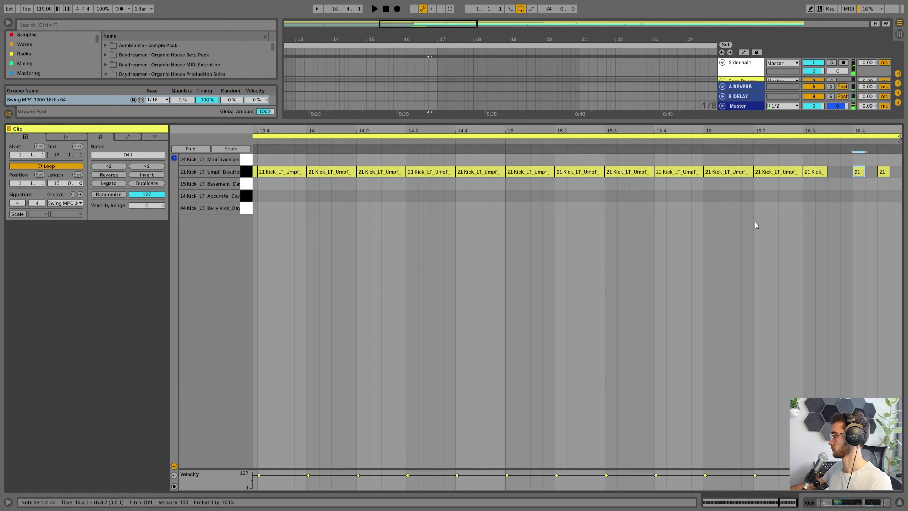
{"action": "left_click", "coordinate": [803, 202]}
{"action": "key", "text": "space"}
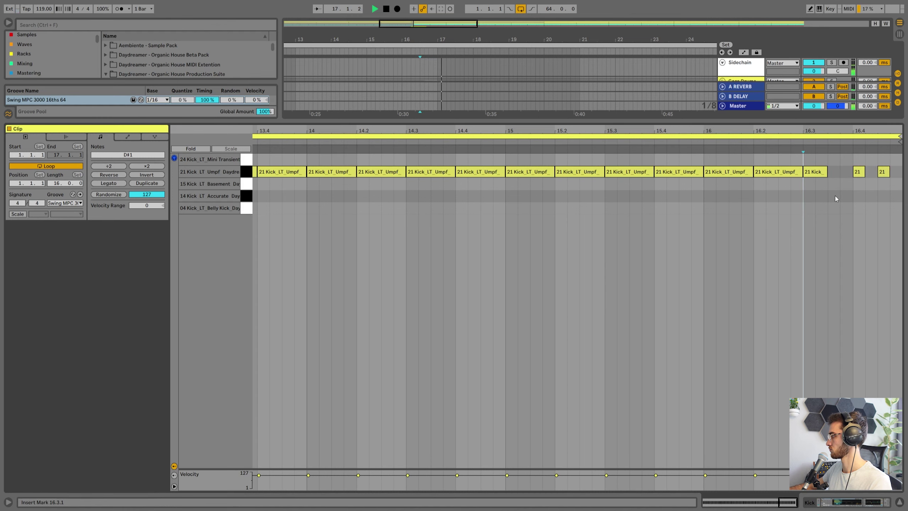
{"action": "key", "text": "ctrl+z"}
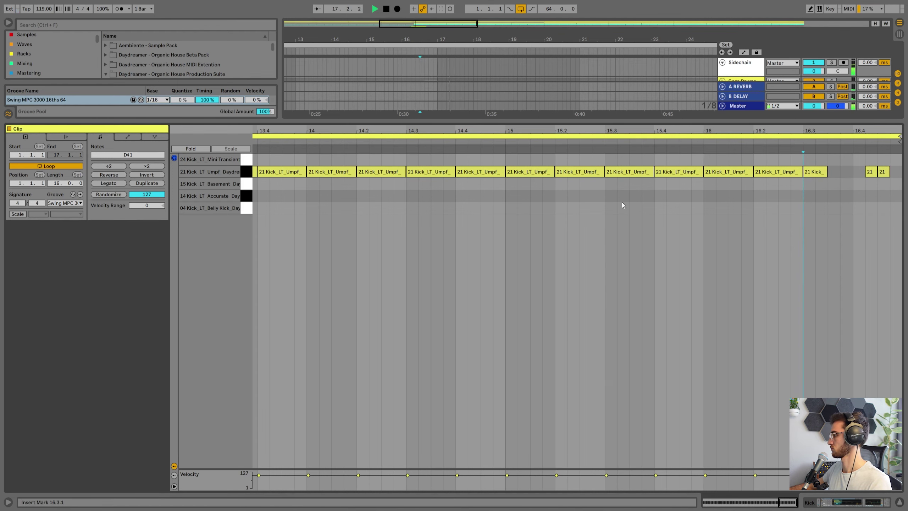
Add a pad 24 woodblock hit near the end of bar 16 in the 7 Drum Rack clip and play it
{"action": "key", "text": "shift+Tab"}
{"action": "left_click", "coordinate": [428, 196]}
{"action": "key", "text": "space"}
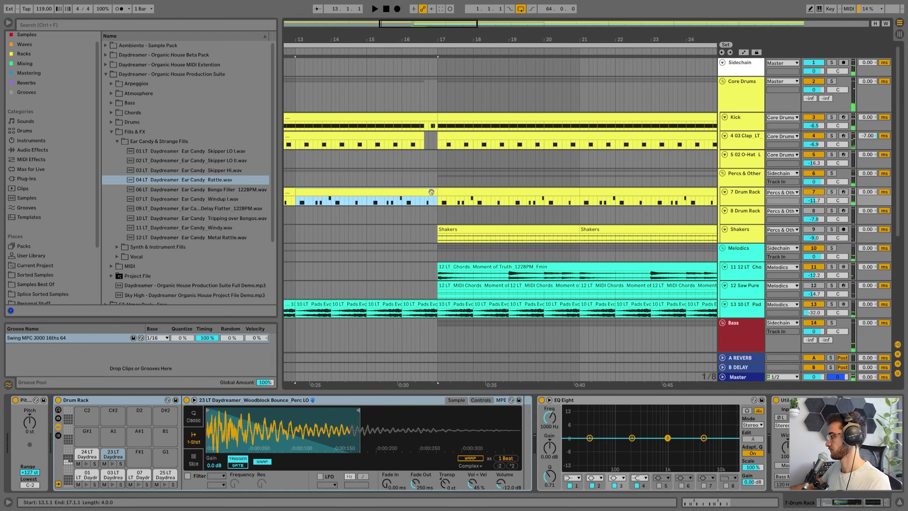
{"action": "key", "text": "shift+Tab"}
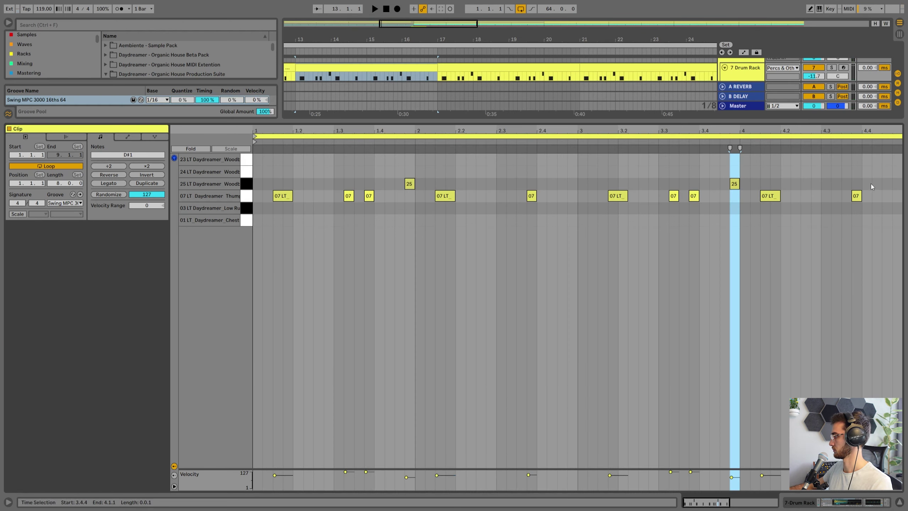
{"action": "left_click", "coordinate": [872, 183]}
{"action": "key", "text": "shift+Tab"}
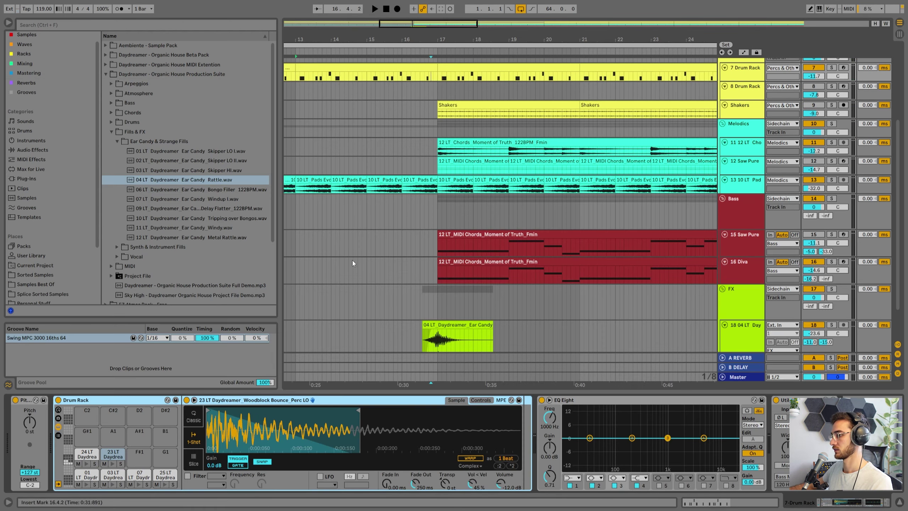
{"action": "key", "text": "shift+Tab"}
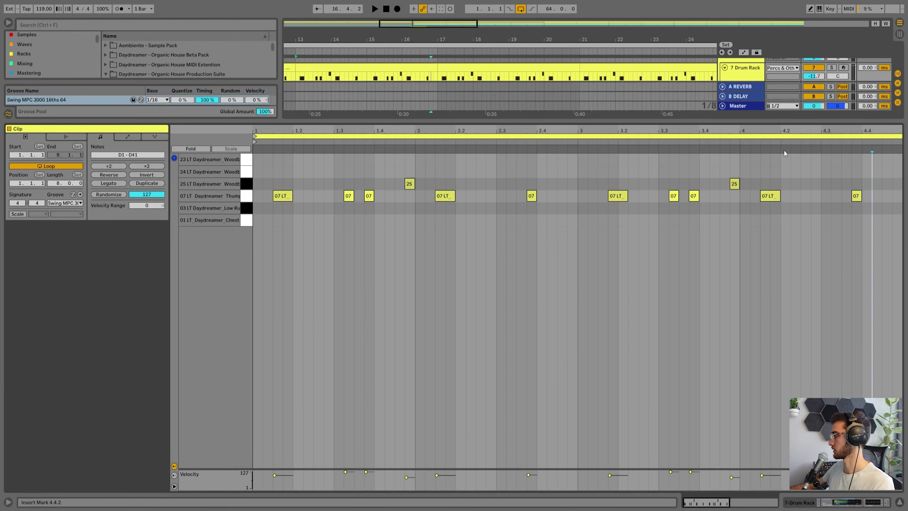
{"action": "double_click", "coordinate": [876, 171]}
{"action": "left_click", "coordinate": [850, 174]}
{"action": "key", "text": "space"}
{"action": "key", "text": "space"}
Place the last sixteenth-note hit of bar 16 on the pad 23 woodblock and audition the percussion fill
{"action": "left_click_drag", "start_coordinate": [897, 197], "coordinate": [897, 160]}
{"action": "left_click", "coordinate": [855, 165]}
{"action": "left_click", "coordinate": [854, 163]}
{"action": "key", "text": "space"}
{"action": "left_click", "coordinate": [863, 163]}
{"action": "key", "text": "space"}
{"action": "key", "text": "space"}
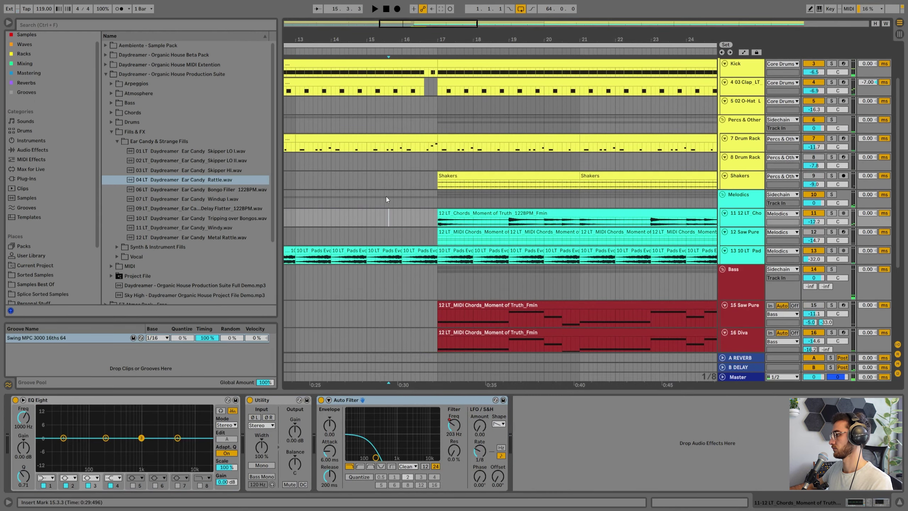
Play the arrangement from bar 15 to review the drum fill and the transition into bar 17
{"action": "left_click", "coordinate": [367, 198]}
{"action": "right_click", "coordinate": [367, 199]}
{"action": "left_click", "coordinate": [364, 202]}
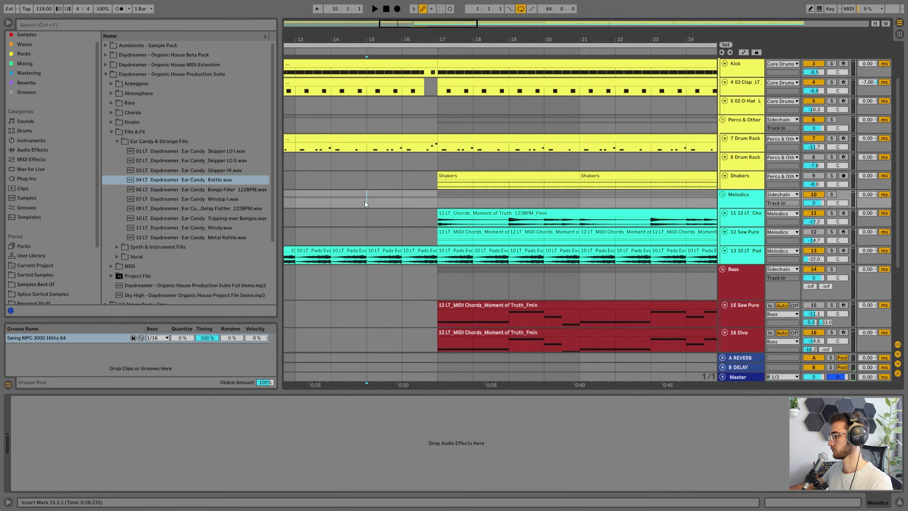
{"action": "key", "text": "space"}
{"action": "scroll", "coordinate": [417, 214], "scroll_direction": "up", "scroll_amount": 3}
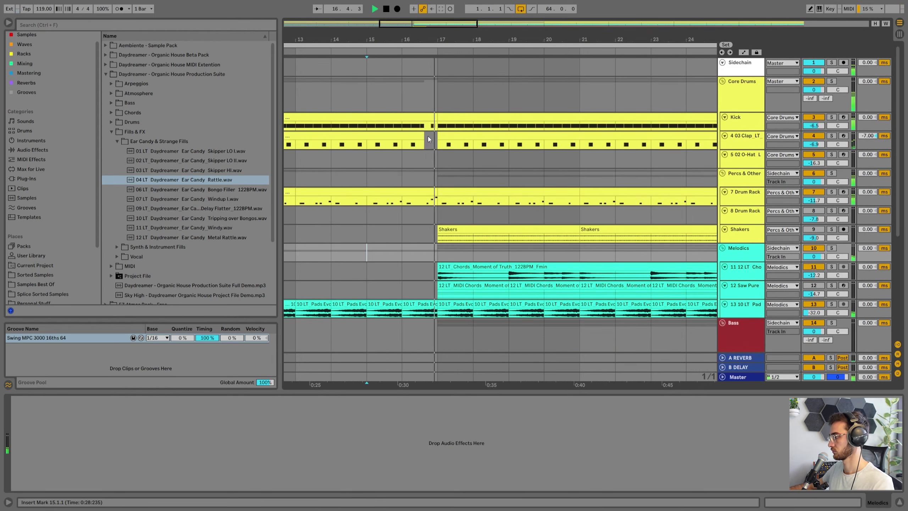
{"action": "scroll", "coordinate": [438, 104], "scroll_direction": "down", "scroll_amount": 2}
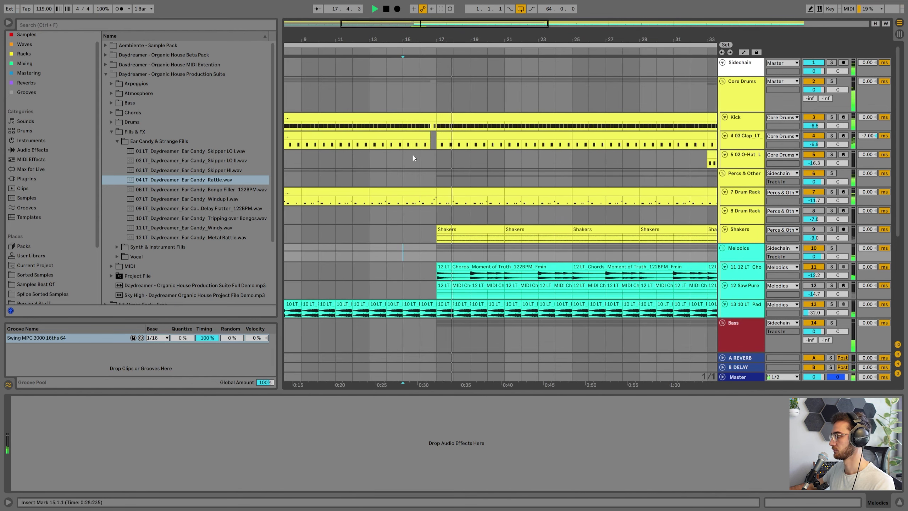
{"action": "left_click", "coordinate": [415, 157]}
Audition samples from the Vocal fills folder, including Female Ah Long, Female Ya Uh and Female Deep Uh
{"action": "left_click", "coordinate": [117, 141]}
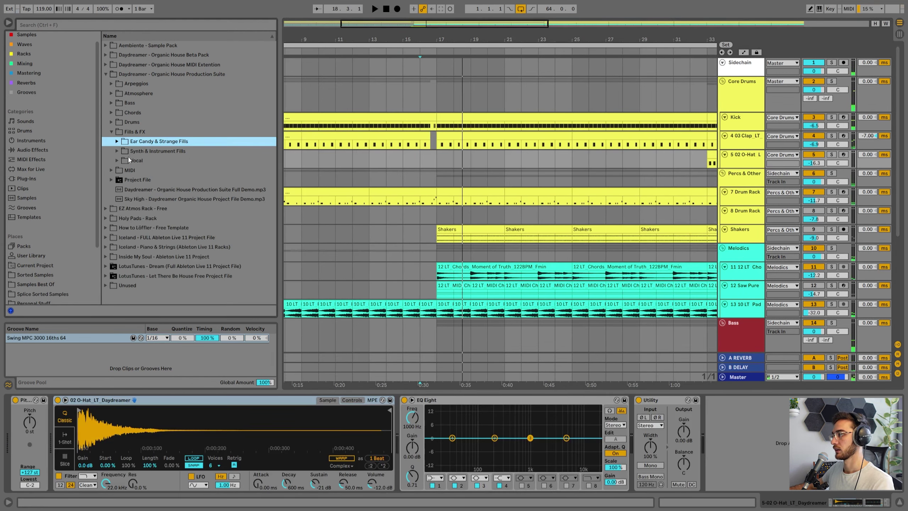
{"action": "left_click", "coordinate": [118, 160]}
{"action": "scroll", "coordinate": [401, 239], "scroll_direction": "down", "scroll_amount": 3}
{"action": "scroll", "coordinate": [408, 239], "scroll_direction": "down", "scroll_amount": 3}
{"action": "left_click", "coordinate": [742, 303]}
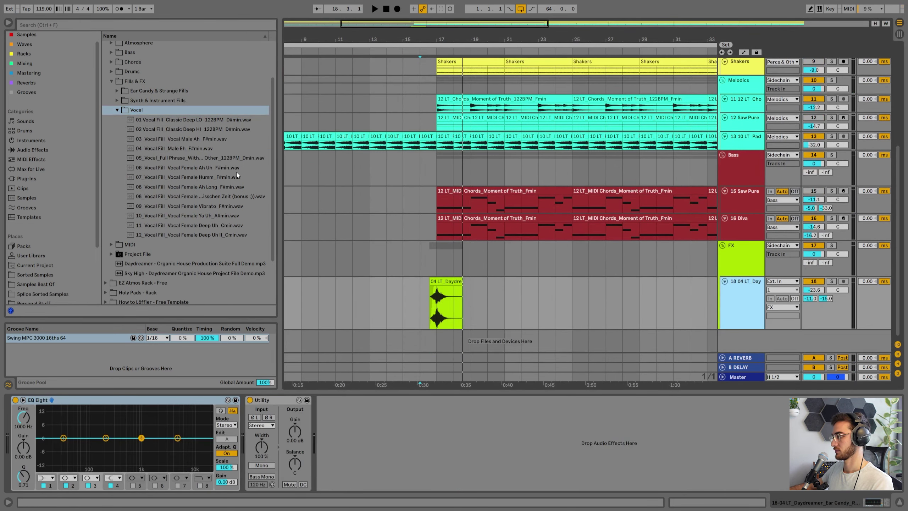
{"action": "left_click", "coordinate": [218, 186]}
{"action": "left_click", "coordinate": [351, 284]}
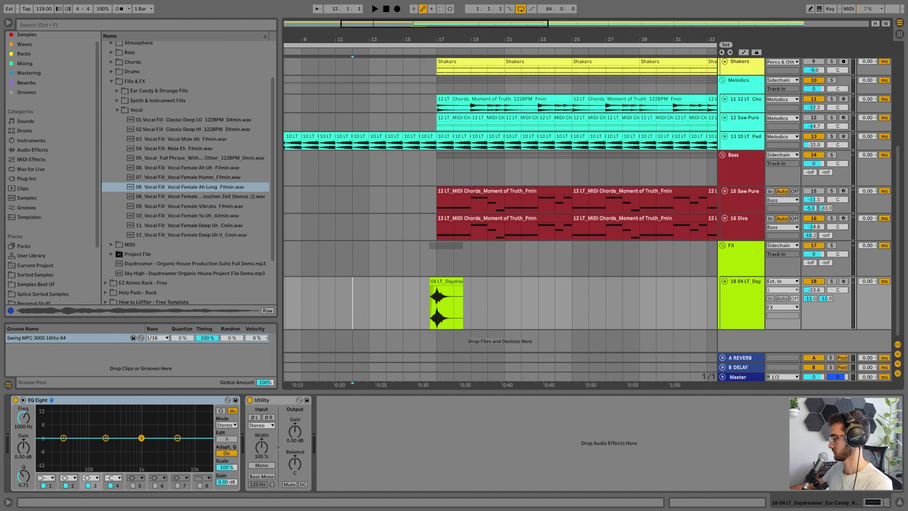
{"action": "left_click", "coordinate": [216, 205]}
{"action": "left_click", "coordinate": [206, 215]}
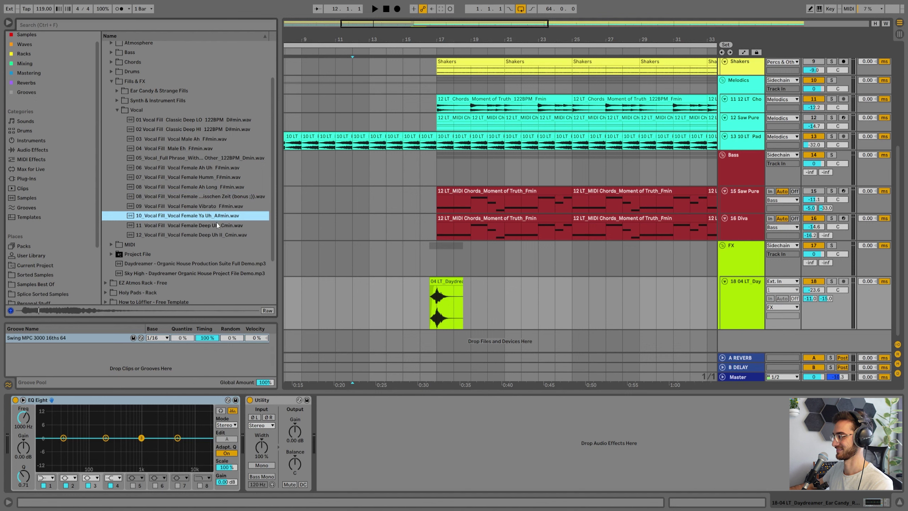
{"action": "left_click", "coordinate": [214, 225]}
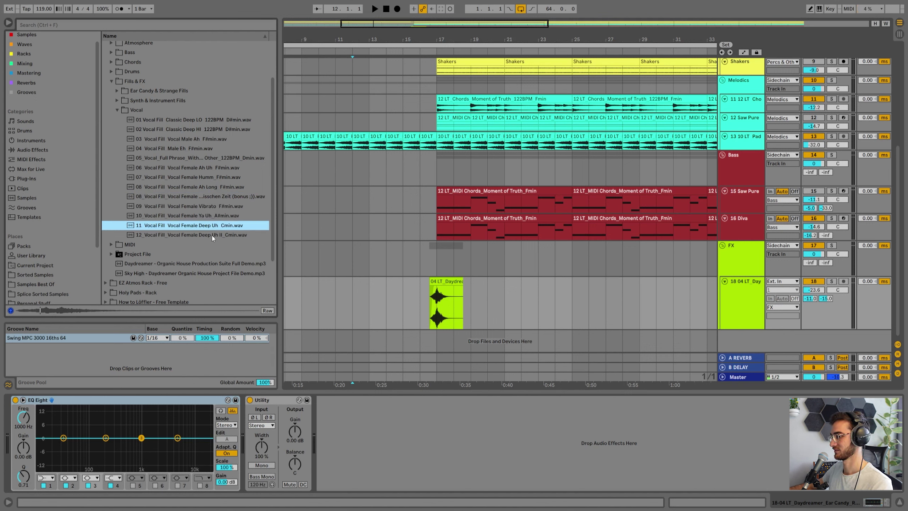
Add the 11 Vocal Fill Female Deep Uh sample at about 16.2.2 on a new FX track below the ear candy, and unfold that track
{"action": "left_click", "coordinate": [429, 305]}
{"action": "left_click", "coordinate": [740, 302]}
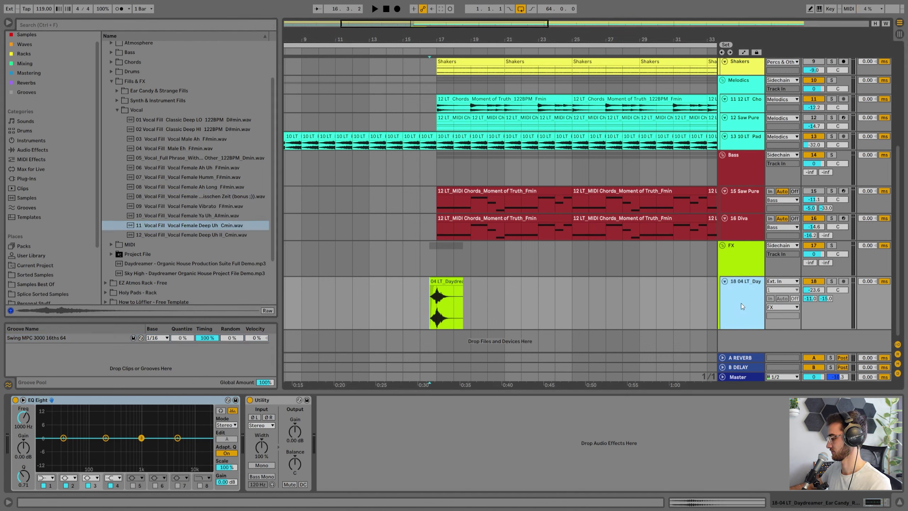
{"action": "left_click_drag", "start_coordinate": [177, 225], "coordinate": [425, 328]}
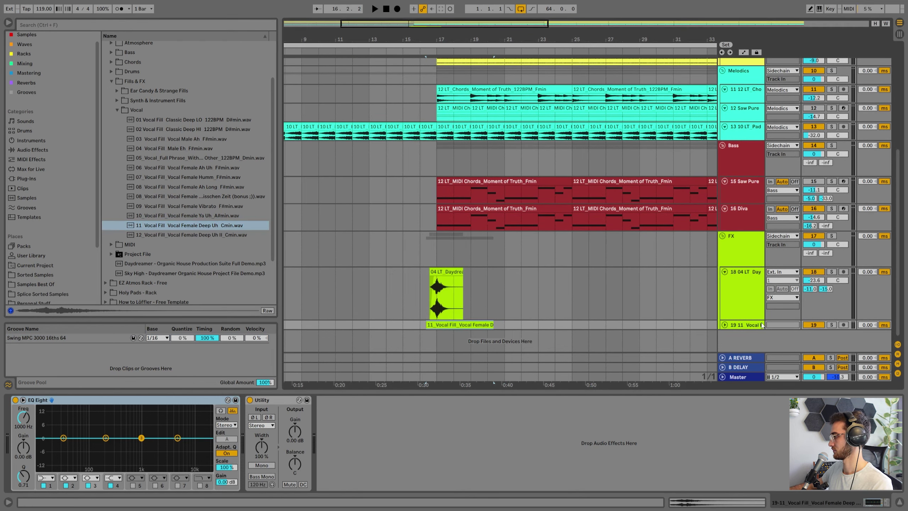
{"action": "left_click", "coordinate": [725, 325]}
{"action": "scroll", "coordinate": [443, 287], "scroll_direction": "down", "scroll_amount": 1}
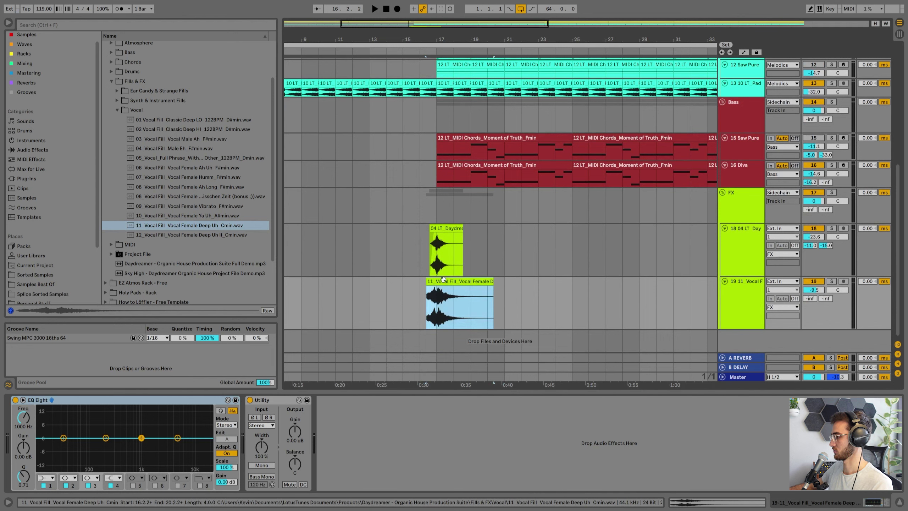
{"action": "left_click", "coordinate": [8, 384]}
{"action": "left_click_drag", "start_coordinate": [432, 37], "coordinate": [432, 283]}
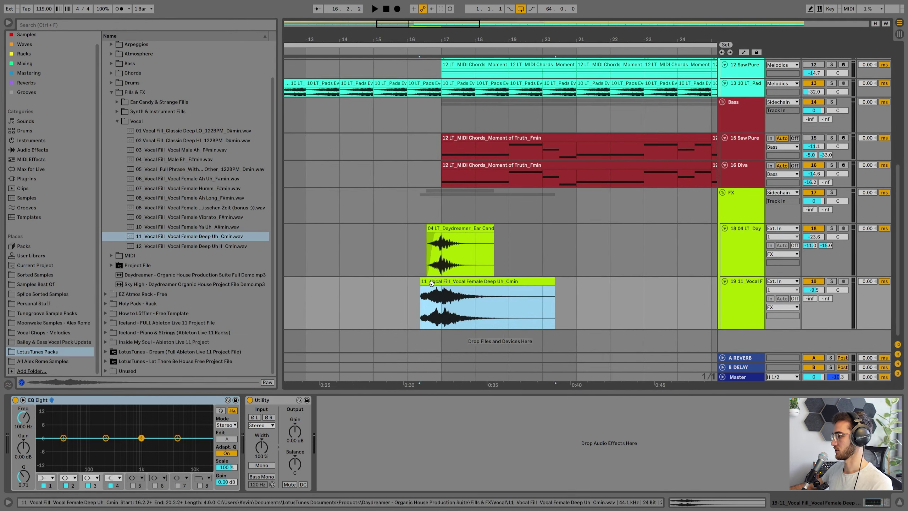
Lower the vocal fill track's volume to -20.8 dB while auditioning the transition into bar 17
{"action": "left_click_drag", "start_coordinate": [813, 290], "coordinate": [813, 296]}
{"action": "left_click", "coordinate": [750, 308]}
{"action": "left_click", "coordinate": [451, 281]}
{"action": "key", "text": "space"}
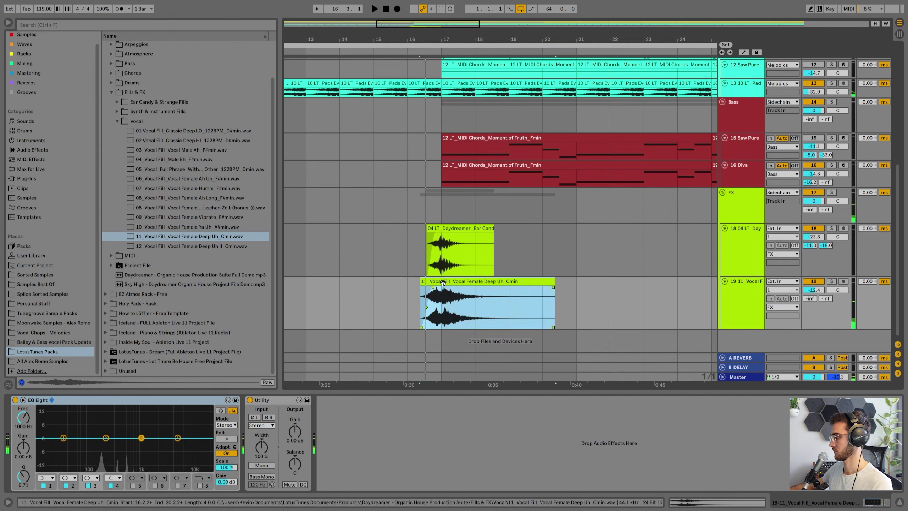
{"action": "double_click", "coordinate": [424, 291]}
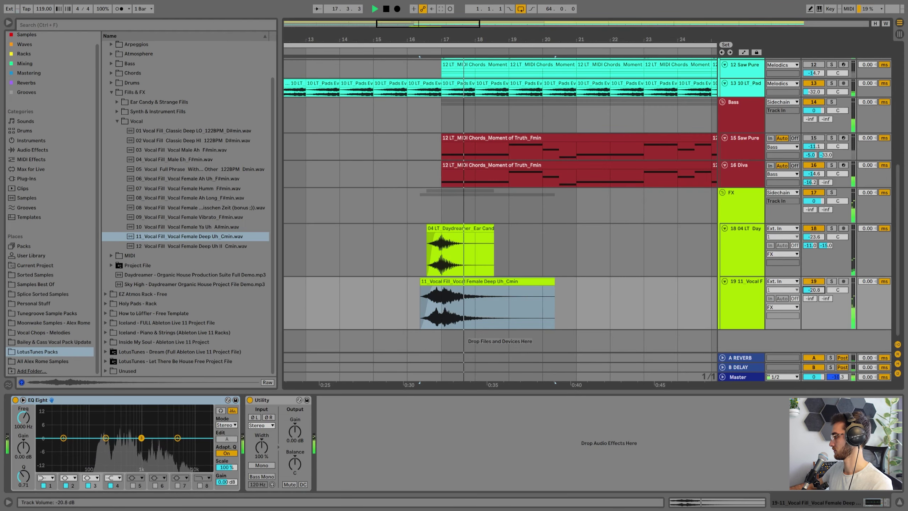
{"action": "key", "text": "space"}
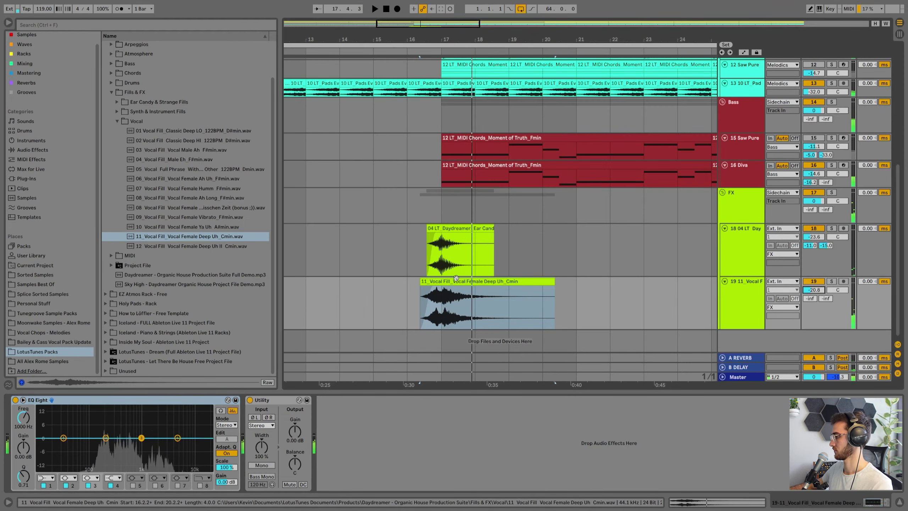
Transpose the vocal fill clip to +5 semitones, set its warp mode to Complex Pro, and audition it
{"action": "double_click", "coordinate": [457, 279]}
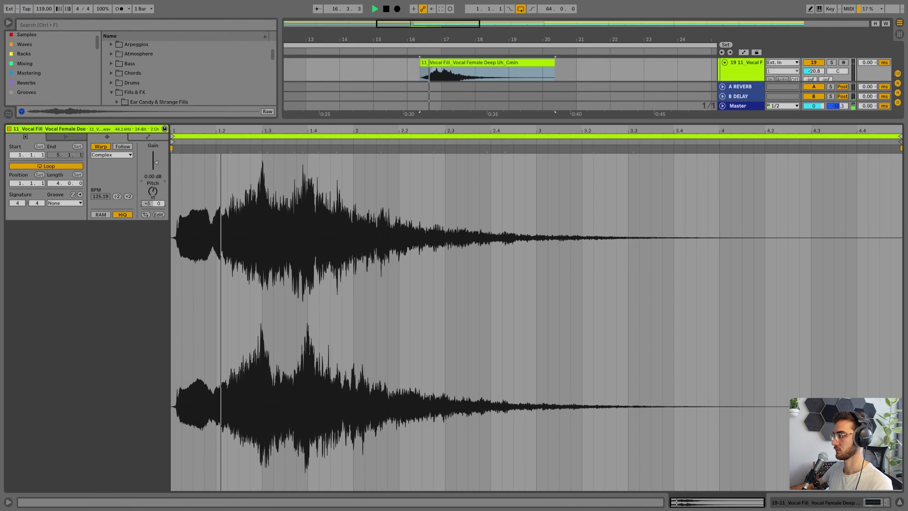
{"action": "key", "text": "space"}
{"action": "key", "text": "space"}
{"action": "left_click_drag", "start_coordinate": [152, 191], "coordinate": [153, 193]}
{"action": "key", "text": "space"}
{"action": "key", "text": "space"}
{"action": "left_click", "coordinate": [112, 155]}
{"action": "left_click", "coordinate": [111, 201]}
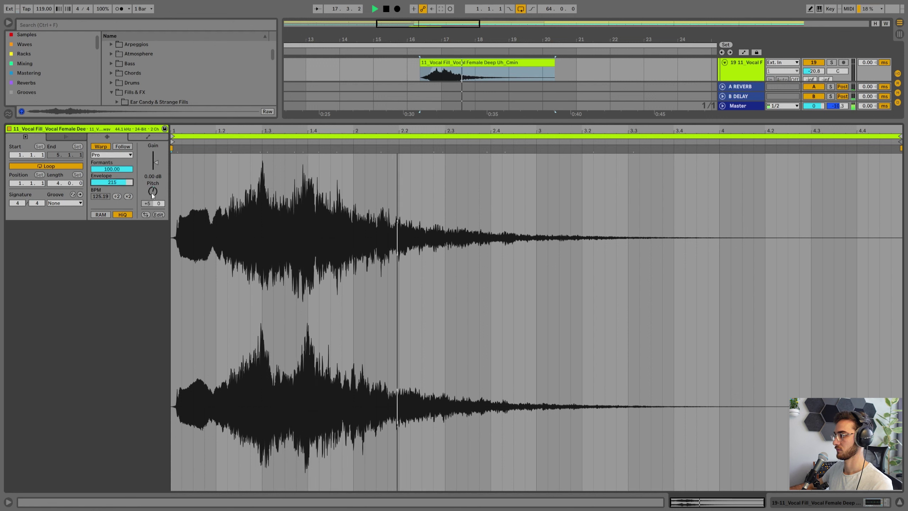
{"action": "key", "text": "space"}
Set the vocal fill track's volume to -21.4 dB while playing the arrangement, and save the set
{"action": "key", "text": "shift+Tab"}
{"action": "left_click", "coordinate": [431, 281]}
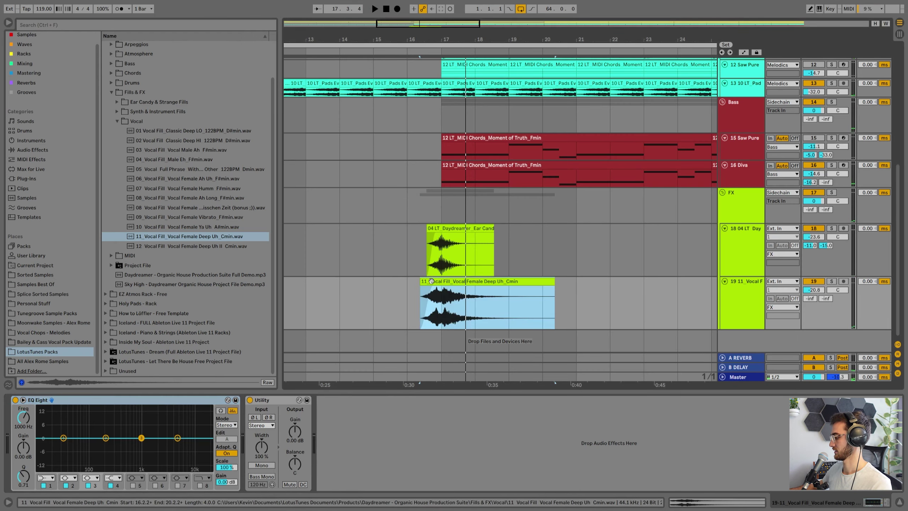
{"action": "key", "text": "space"}
{"action": "left_click_drag", "start_coordinate": [813, 289], "coordinate": [818, 290]}
{"action": "left_click", "coordinate": [744, 296]}
{"action": "key", "text": "space"}
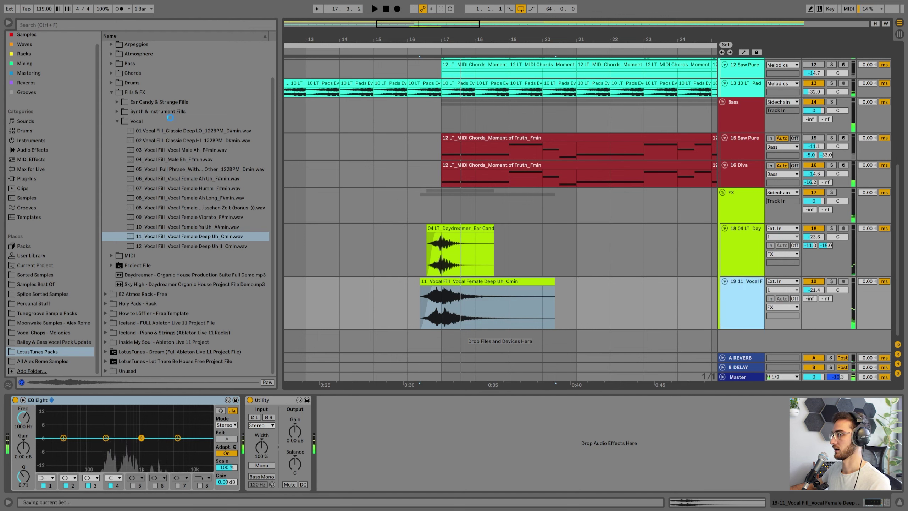
Add a Delay to the vocal fill track with a 4-sixteenth time, Ping Pong enabled and 36% dry/wet
{"action": "left_click", "coordinate": [36, 65]}
{"action": "left_click", "coordinate": [53, 24]}
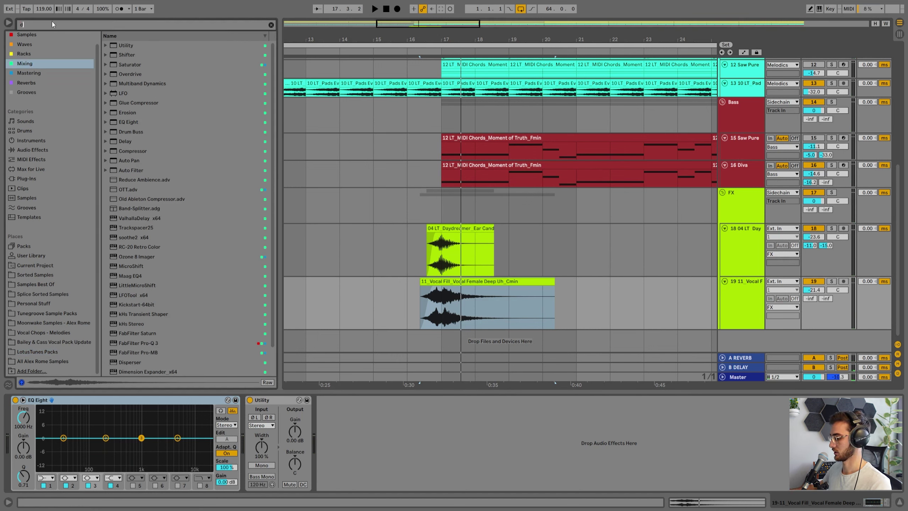
{"action": "type", "text": "delay"}
{"action": "key", "text": "Down"}
{"action": "key", "text": "Return"}
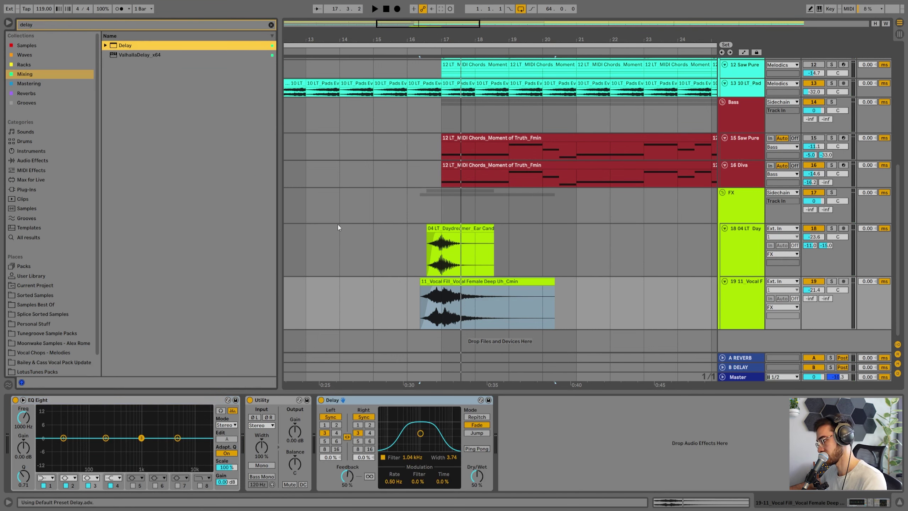
{"action": "left_click", "coordinate": [337, 433]}
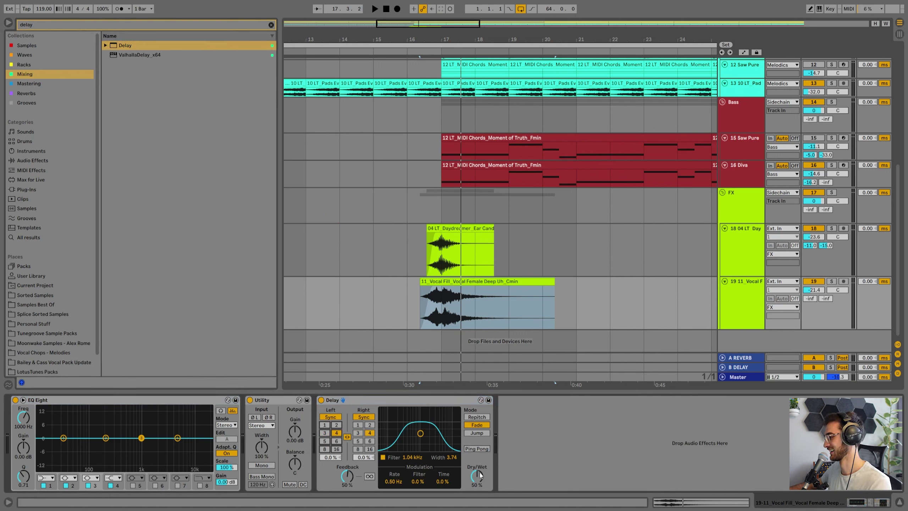
{"action": "left_click", "coordinate": [477, 449]}
{"action": "left_click_drag", "start_coordinate": [477, 476], "coordinate": [477, 483]}
Automate the Delay's Dry/Wet to rise from zero at the vocal clip's start to 77% at bar 17, and play it
{"action": "left_click", "coordinate": [443, 282]}
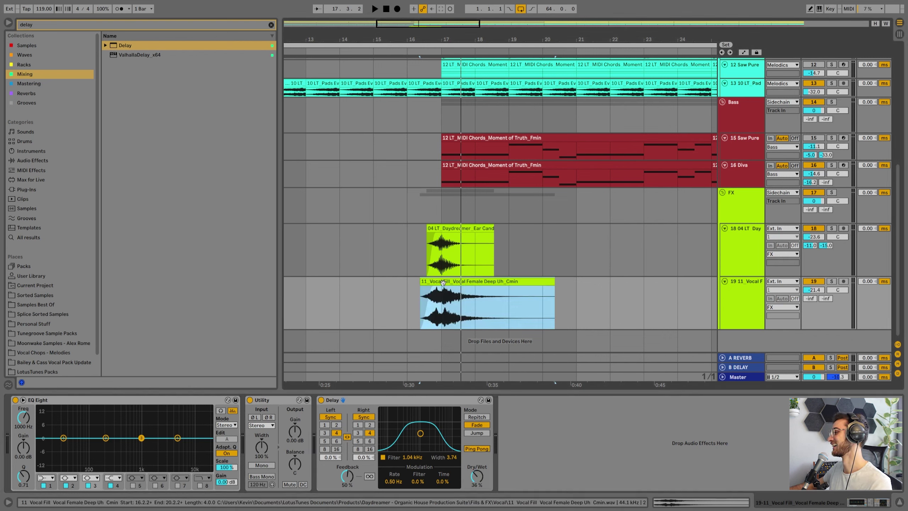
{"action": "key", "text": "a"}
{"action": "left_click_drag", "start_coordinate": [419, 315], "coordinate": [442, 295]}
{"action": "left_click", "coordinate": [419, 283]}
{"action": "key", "text": "space"}
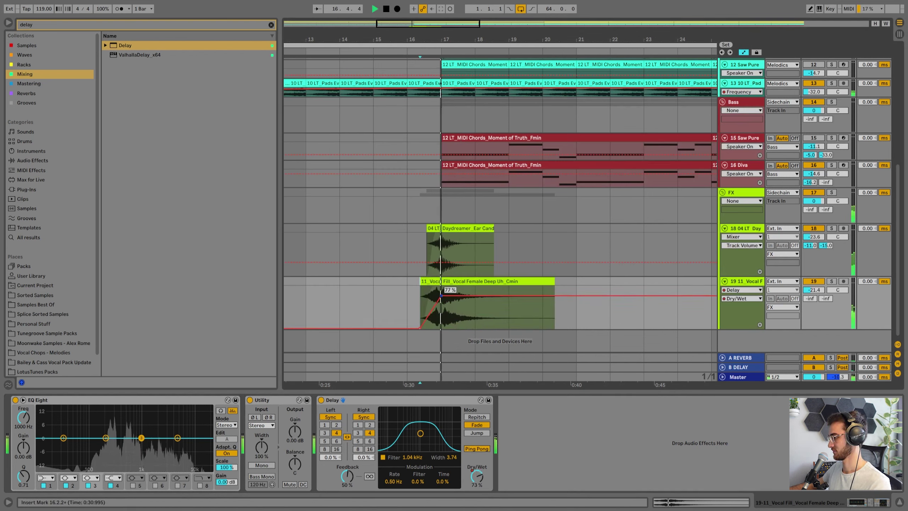
Automate the Delay's Freeze on the vocal fill track to switch on at bar 17, and audition it
{"action": "right_click", "coordinate": [370, 476]}
{"action": "left_click", "coordinate": [386, 450]}
{"action": "left_click", "coordinate": [441, 317]}
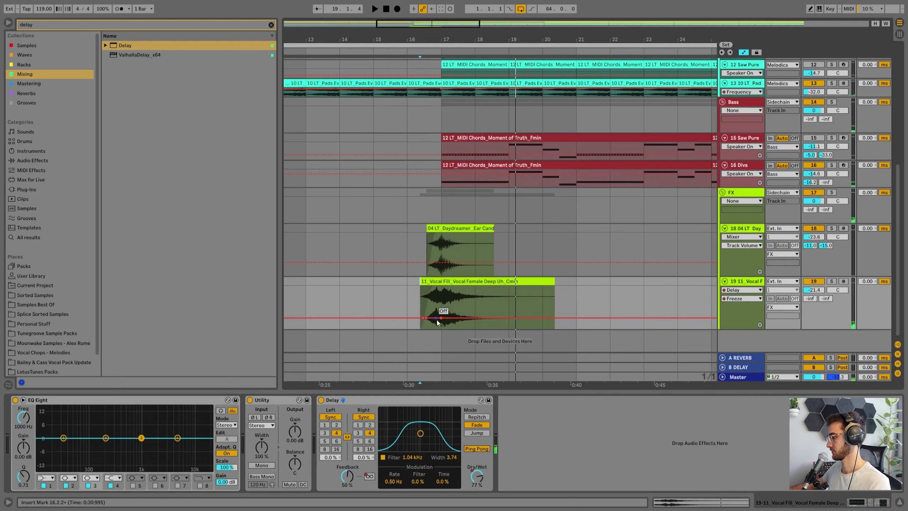
{"action": "left_click_drag", "start_coordinate": [441, 318], "coordinate": [441, 297]}
{"action": "left_click", "coordinate": [417, 304]}
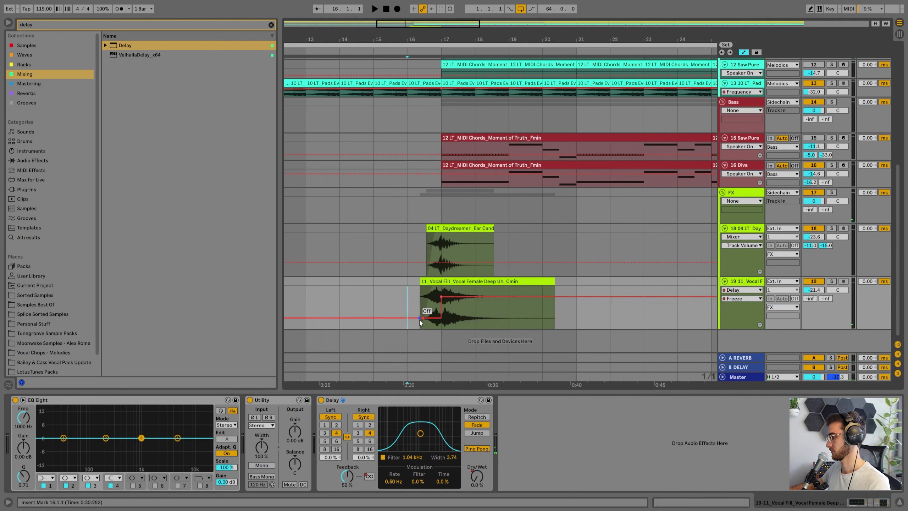
{"action": "left_click", "coordinate": [423, 318]}
{"action": "left_click_drag", "start_coordinate": [421, 297], "coordinate": [421, 318]}
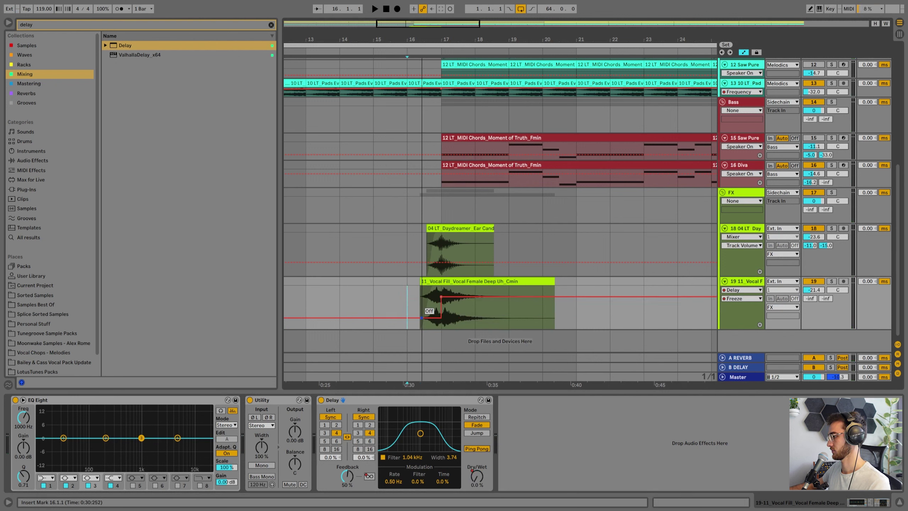
{"action": "key", "text": "space"}
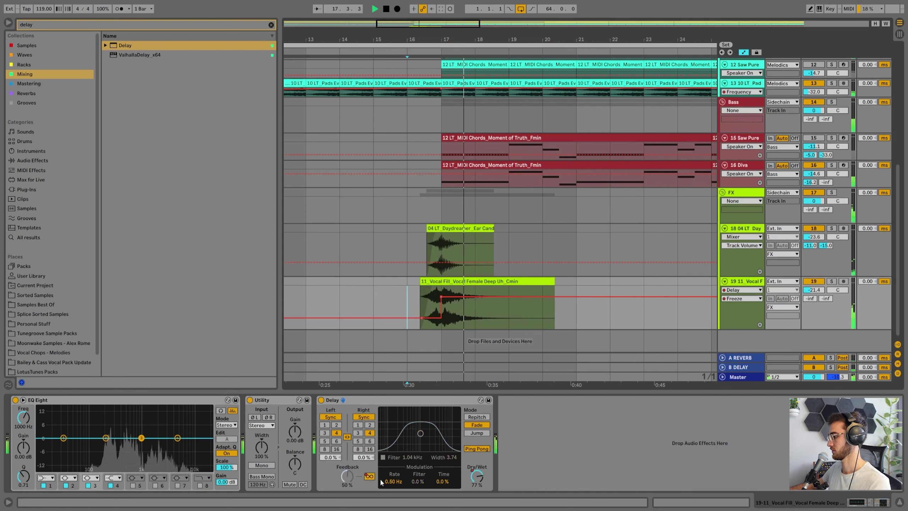
Move the Freeze automation's switch-on point to bar 18 and play the transition
{"action": "left_click_drag", "start_coordinate": [441, 296], "coordinate": [475, 297]}
{"action": "key", "text": "space"}
{"action": "key", "text": "space"}
{"action": "left_click_drag", "start_coordinate": [443, 42], "coordinate": [443, 37]}
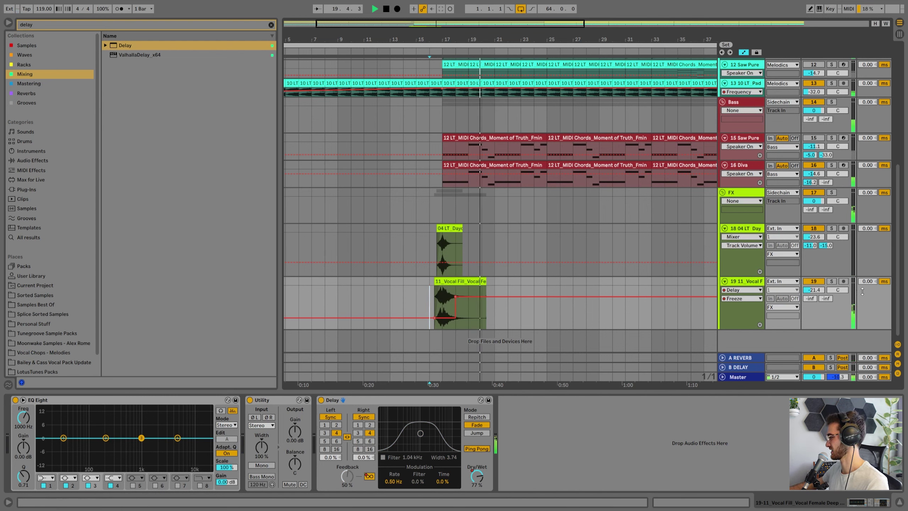
Add an Auto Filter after the Delay on the vocal fill track and lower its low-pass frequency to 936 Hz
{"action": "left_click_drag", "start_coordinate": [46, 26], "coordinate": [3, 28]}
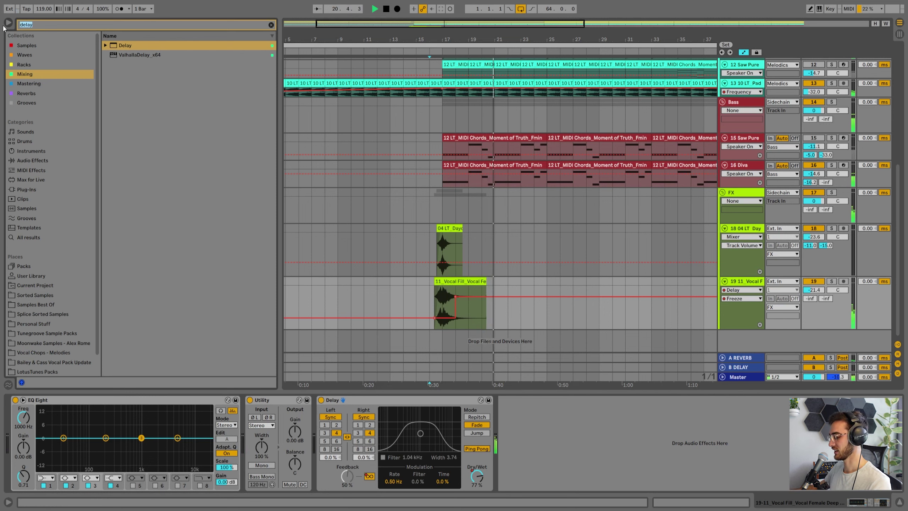
{"action": "key", "text": "BackSpace"}
{"action": "type", "text": "auto"}
{"action": "left_click_drag", "start_coordinate": [141, 64], "coordinate": [571, 405]}
{"action": "left_click_drag", "start_coordinate": [636, 426], "coordinate": [639, 431]}
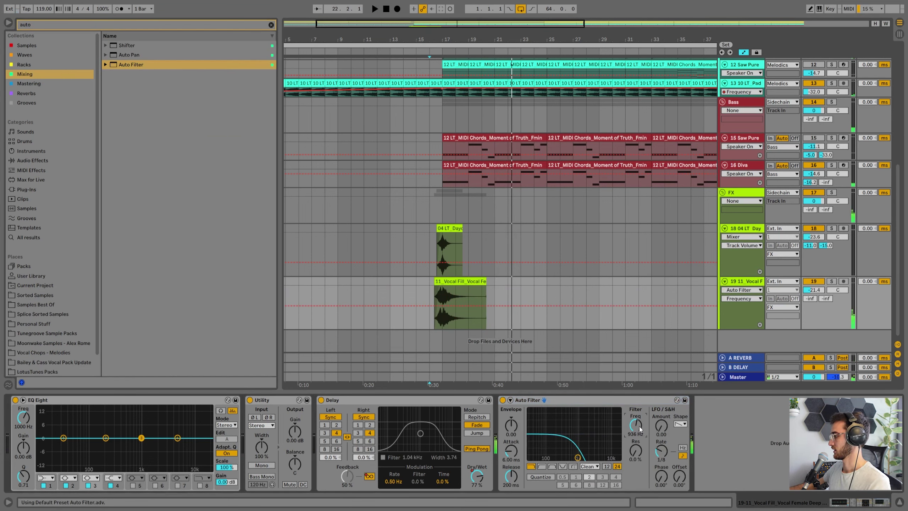
Automate the Auto Filter frequency to rise from the vocal clip's start to about 19.9 kHz at bar 25, and audition the sweep
{"action": "left_click", "coordinate": [434, 305]}
{"action": "left_click_drag", "start_coordinate": [489, 305], "coordinate": [546, 286]}
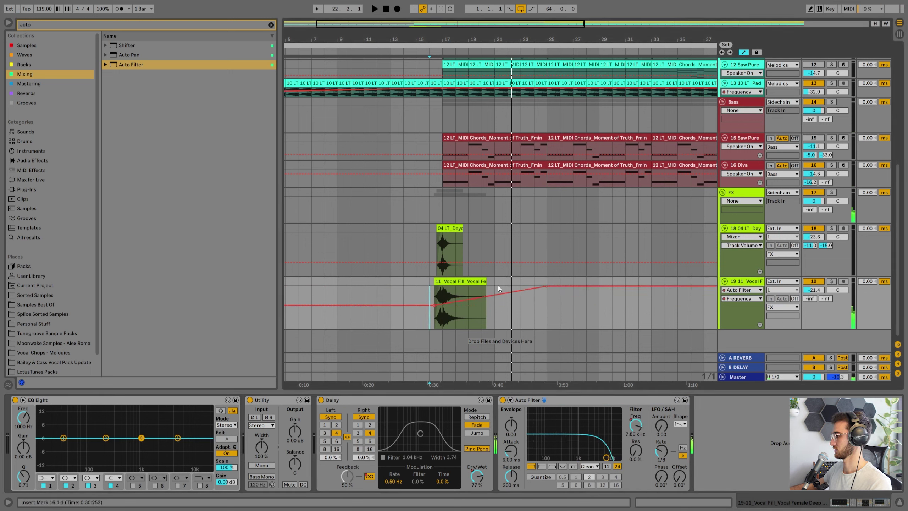
{"action": "left_click", "coordinate": [440, 294]}
{"action": "key", "text": "space"}
{"action": "scroll", "coordinate": [441, 294], "scroll_direction": "up", "scroll_amount": 1}
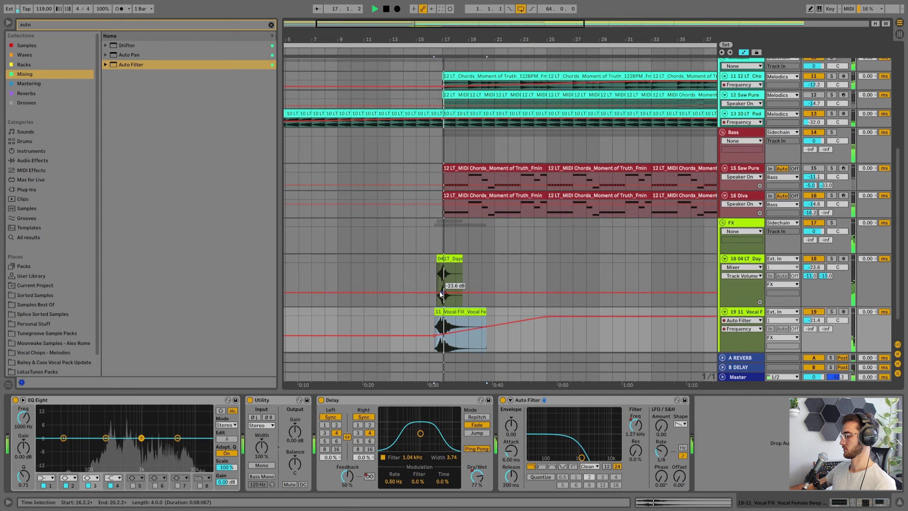
{"action": "scroll", "coordinate": [419, 307], "scroll_direction": "down", "scroll_amount": 1}
{"action": "scroll", "coordinate": [551, 275], "scroll_direction": "up", "scroll_amount": 4}
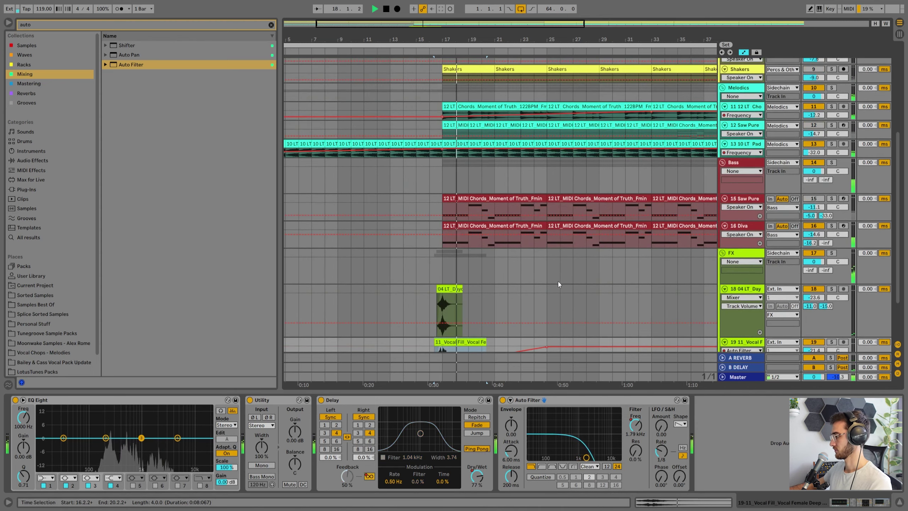
{"action": "scroll", "coordinate": [554, 286], "scroll_direction": "down", "scroll_amount": 2}
{"action": "scroll", "coordinate": [547, 296], "scroll_direction": "down", "scroll_amount": 2}
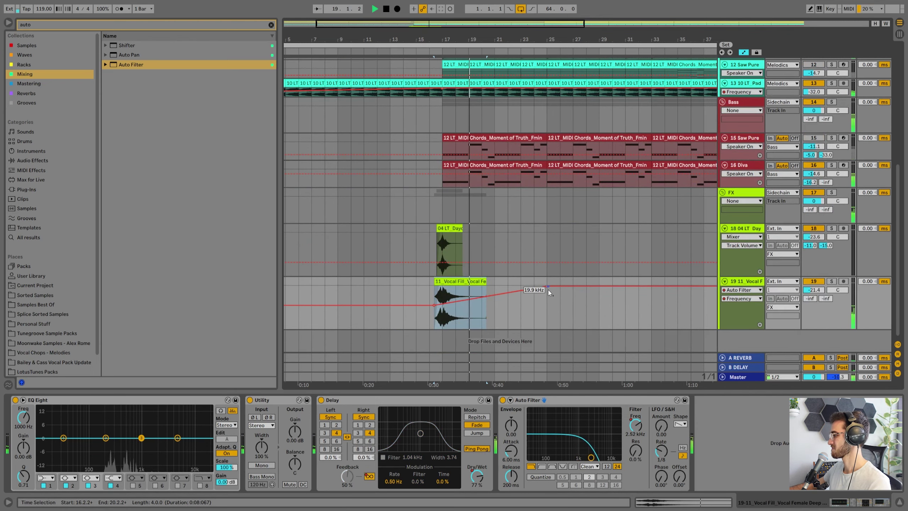
{"action": "mouse_move", "coordinate": [546, 287]}
{"action": "left_mouse_down"}
{"action": "mouse_move", "coordinate": [599, 286]}
{"action": "mouse_move", "coordinate": [547, 286]}
{"action": "left_mouse_up"}
Save the set with the vocal fill automation
{"action": "scroll", "coordinate": [547, 258], "scroll_direction": "up", "scroll_amount": 1}
{"action": "left_click", "coordinate": [546, 268]}
{"action": "key", "text": "ctrl+s"}
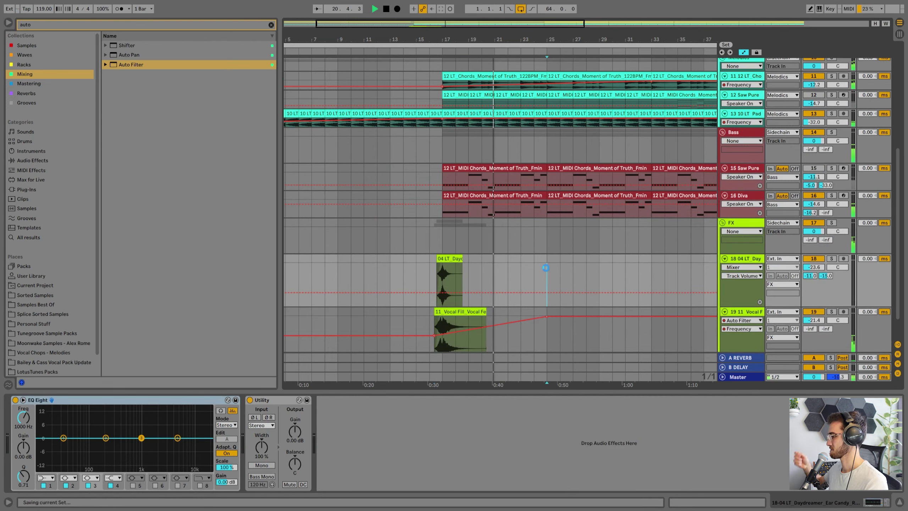
Select the Kick clip spanning bars 17 to 33 while the arrangement plays
{"action": "scroll", "coordinate": [570, 261], "scroll_direction": "down", "scroll_amount": 1}
{"action": "scroll", "coordinate": [558, 215], "scroll_direction": "up", "scroll_amount": 8}
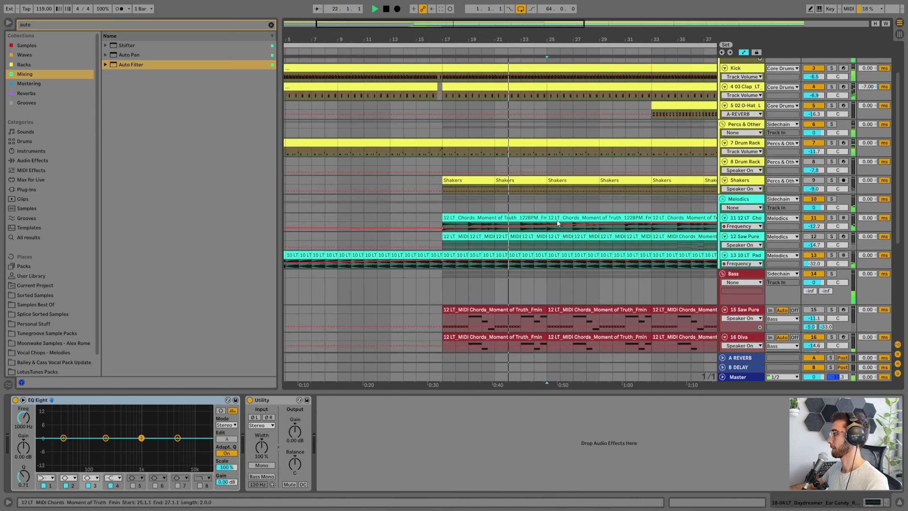
{"action": "left_click", "coordinate": [560, 117]}
{"action": "left_click_drag", "start_coordinate": [580, 35], "coordinate": [510, 34]}
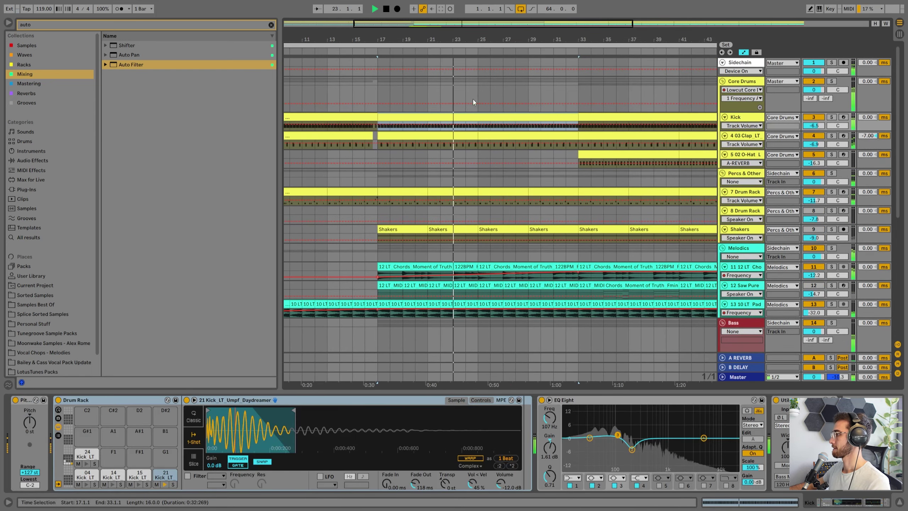
Show the on/off automation of the Core Drums low-cut EQ and make it switch on at bar 25
{"action": "left_click", "coordinate": [742, 81]}
{"action": "key", "text": "space"}
{"action": "right_click", "coordinate": [148, 400]}
{"action": "left_click", "coordinate": [160, 406]}
{"action": "left_click", "coordinate": [478, 105]}
{"action": "left_click_drag", "start_coordinate": [489, 104], "coordinate": [478, 89]}
{"action": "left_click", "coordinate": [478, 85]}
{"action": "left_click", "coordinate": [478, 85]}
{"action": "key", "text": "space"}
{"action": "scroll", "coordinate": [485, 143], "scroll_direction": "down", "scroll_amount": 3}
{"action": "scroll", "coordinate": [547, 152], "scroll_direction": "up", "scroll_amount": 3}
Optimize the track heights so the whole arrangement fits the view
{"action": "left_click", "coordinate": [563, 147]}
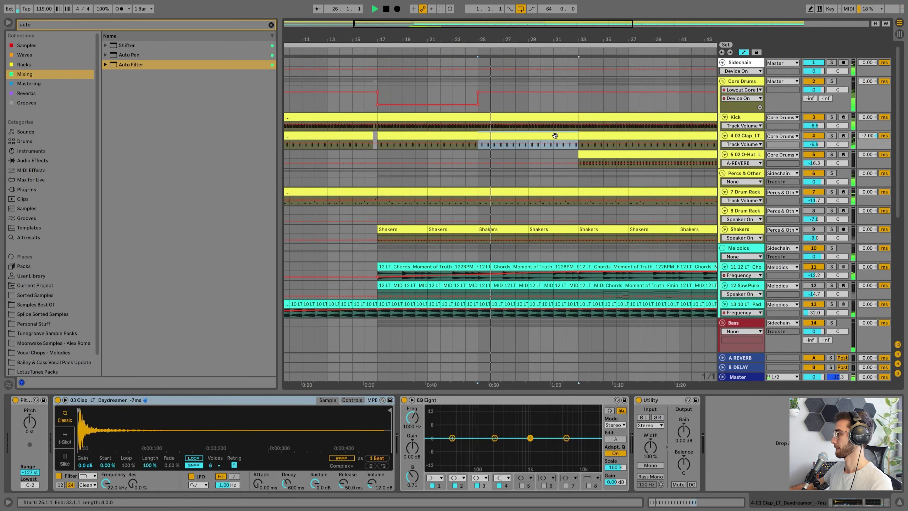
{"action": "scroll", "coordinate": [592, 284], "scroll_direction": "down", "scroll_amount": 6}
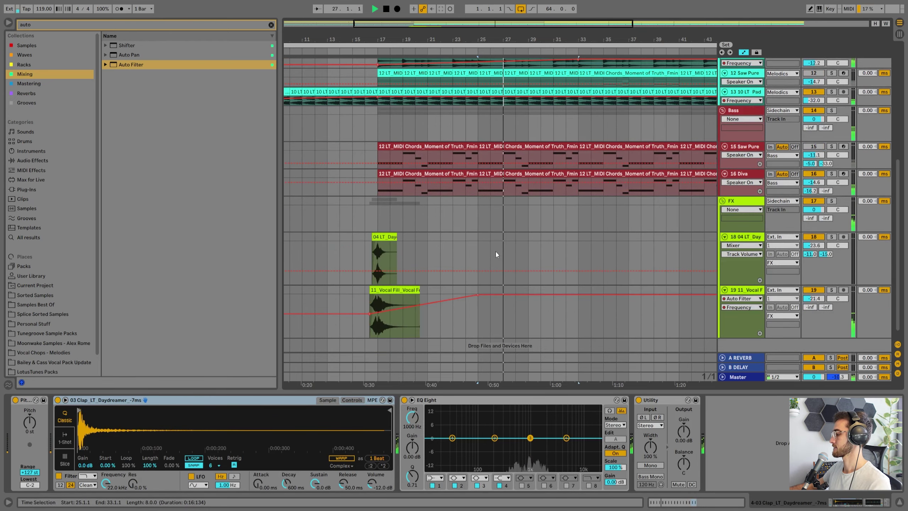
{"action": "left_click", "coordinate": [480, 235]}
{"action": "key", "text": "h"}
{"action": "scroll", "coordinate": [529, 214], "scroll_direction": "up", "scroll_amount": 3}
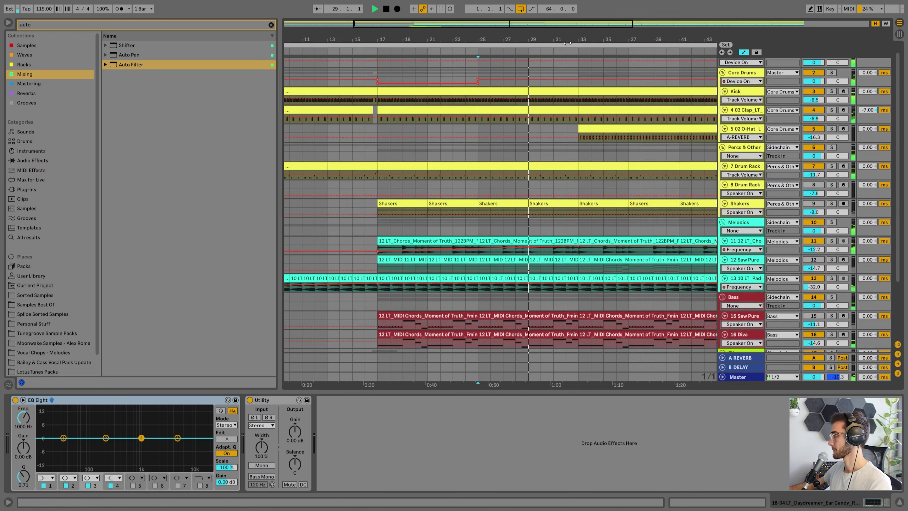
Delete the Shakers clips between bars 17 and 33
{"action": "left_click_drag", "start_coordinate": [575, 39], "coordinate": [542, 30]}
{"action": "left_click", "coordinate": [520, 204]}
{"action": "left_click", "coordinate": [408, 202], "text": "shift"}
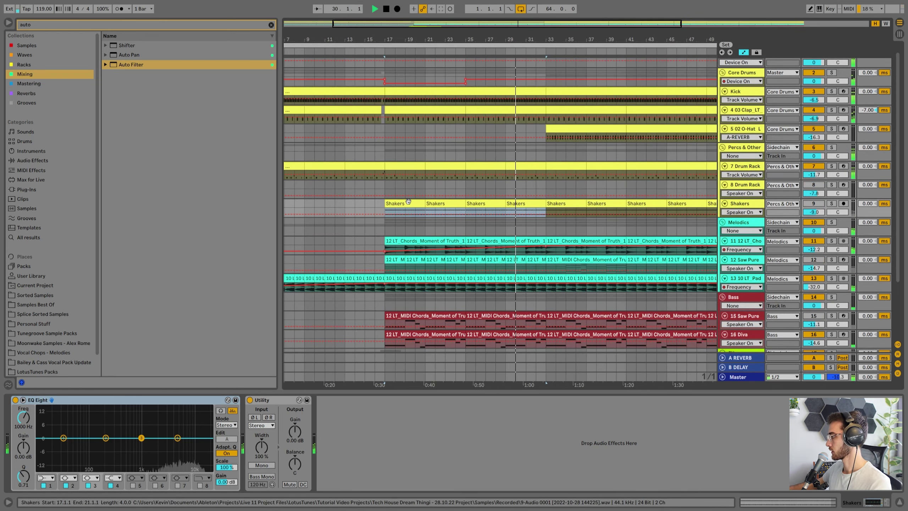
{"action": "key", "text": "Delete"}
{"action": "left_click", "coordinate": [818, 204]}
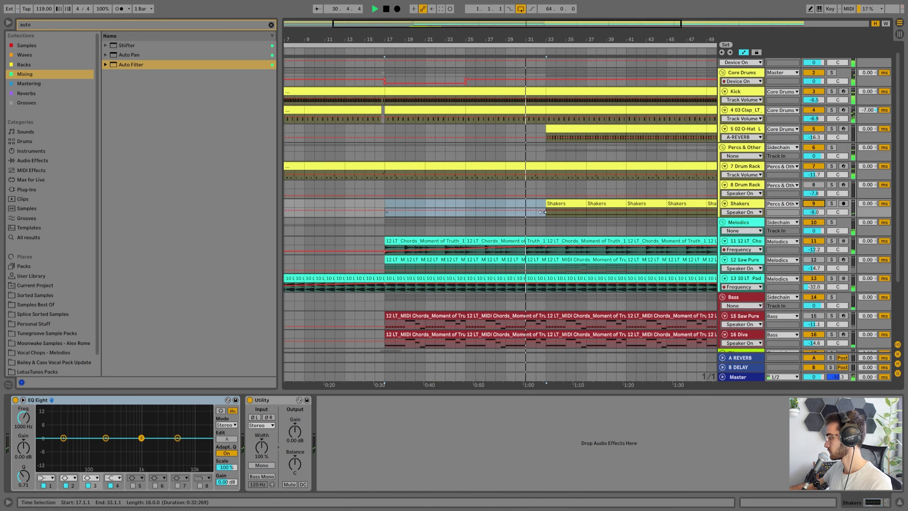
Automate the Core Drums low-cut EQ to switch off at bar 41
{"action": "scroll", "coordinate": [819, 205], "scroll_direction": "down", "scroll_amount": 1}
{"action": "left_click_drag", "start_coordinate": [540, 39], "coordinate": [458, 48]}
{"action": "left_click", "coordinate": [462, 175]}
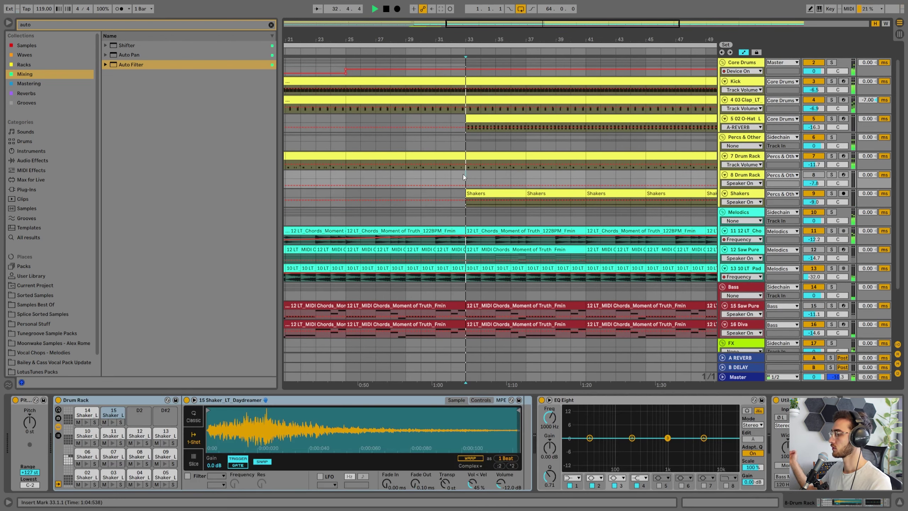
{"action": "scroll", "coordinate": [492, 65], "scroll_direction": "up", "scroll_amount": 1}
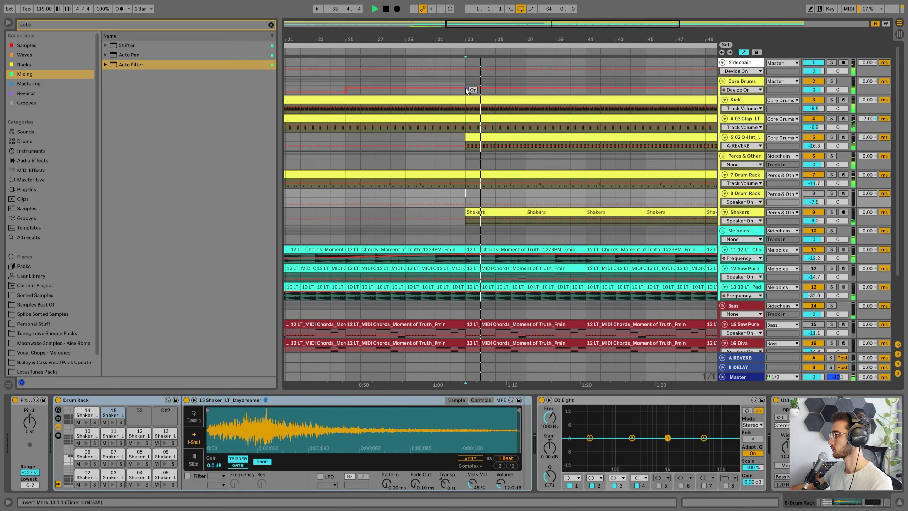
{"action": "left_click", "coordinate": [588, 90]}
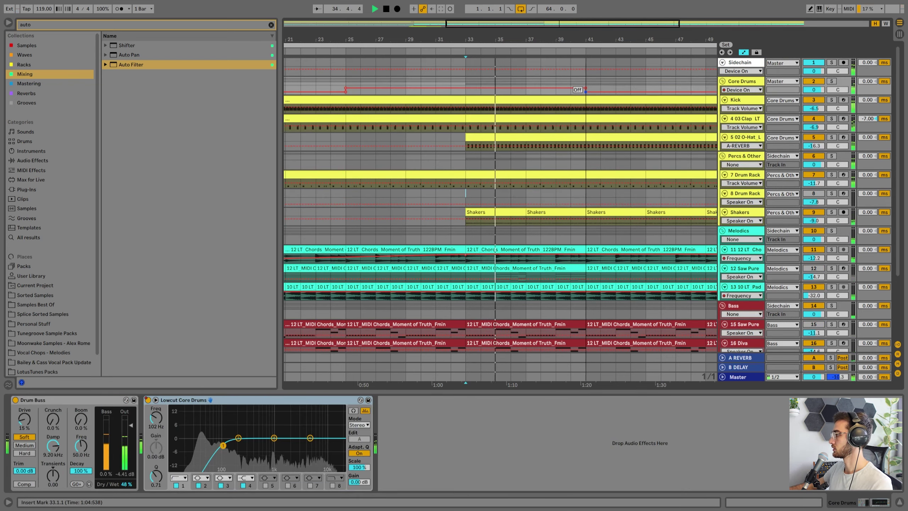
{"action": "key", "text": "minus"}
{"action": "left_click", "coordinate": [524, 81]}
{"action": "left_click_drag", "start_coordinate": [528, 37], "coordinate": [488, 37]}
{"action": "left_click", "coordinate": [480, 80]}
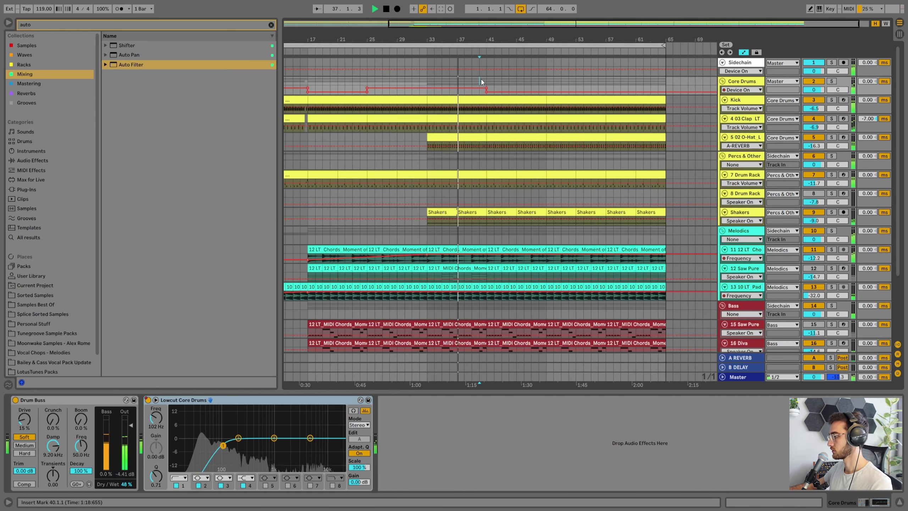
Lock the automation envelopes and copy the opening 16-bar Kick clip so that its ending leads into bar 41
{"action": "left_click", "coordinate": [467, 138]}
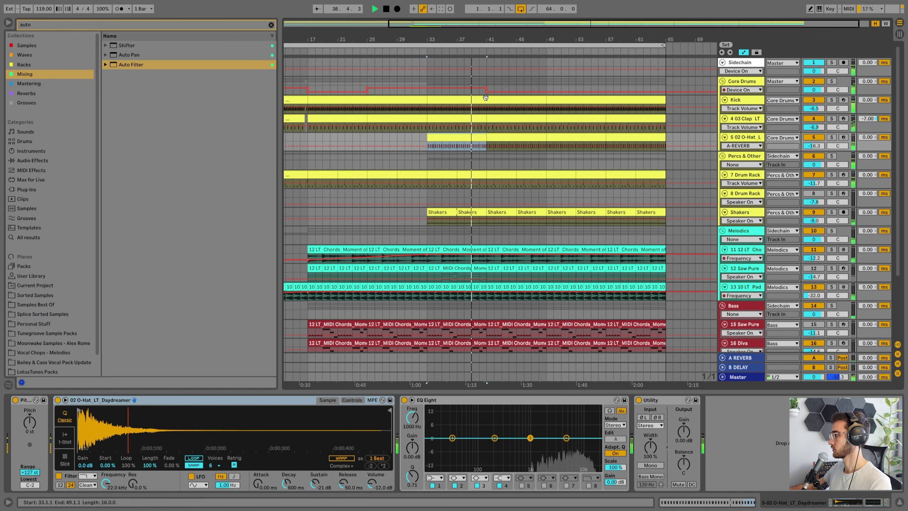
{"action": "scroll", "coordinate": [413, 98], "scroll_direction": "left", "scroll_amount": 5}
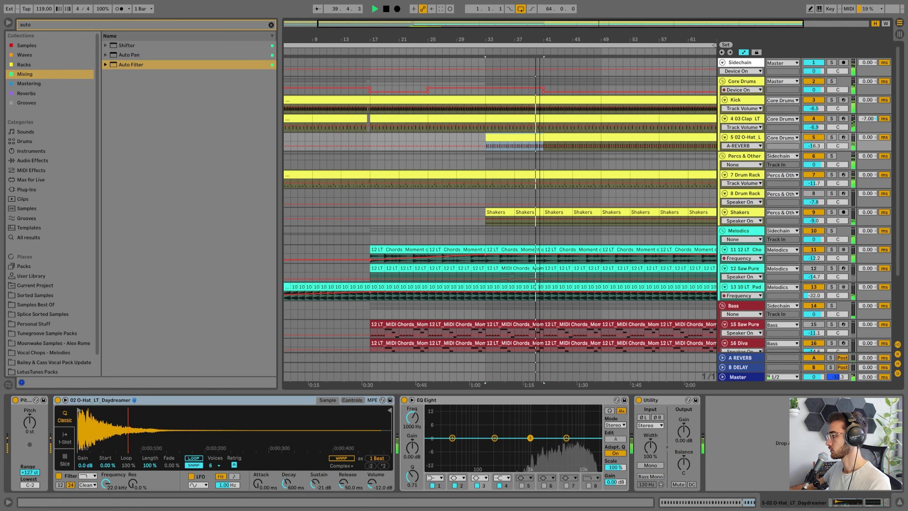
{"action": "left_click", "coordinate": [356, 99]}
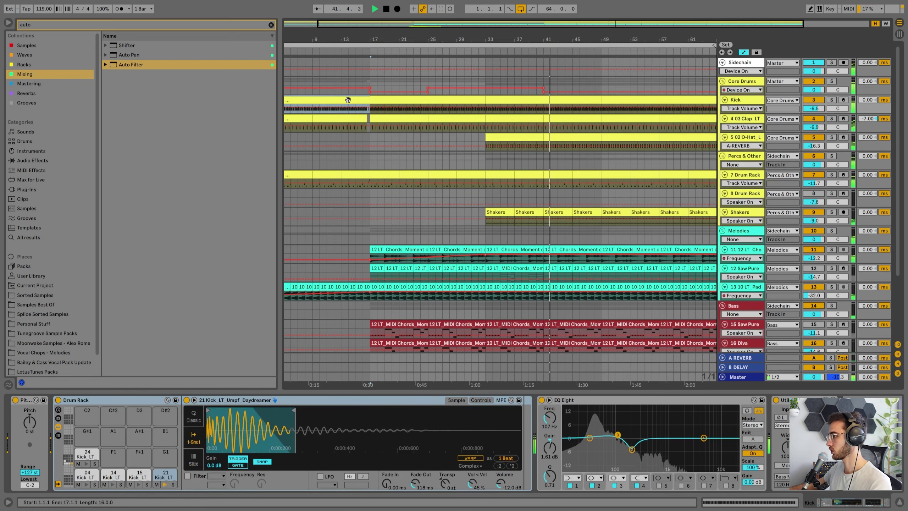
{"action": "left_click_drag", "start_coordinate": [440, 39], "coordinate": [440, 23]}
{"action": "left_click", "coordinate": [756, 52]}
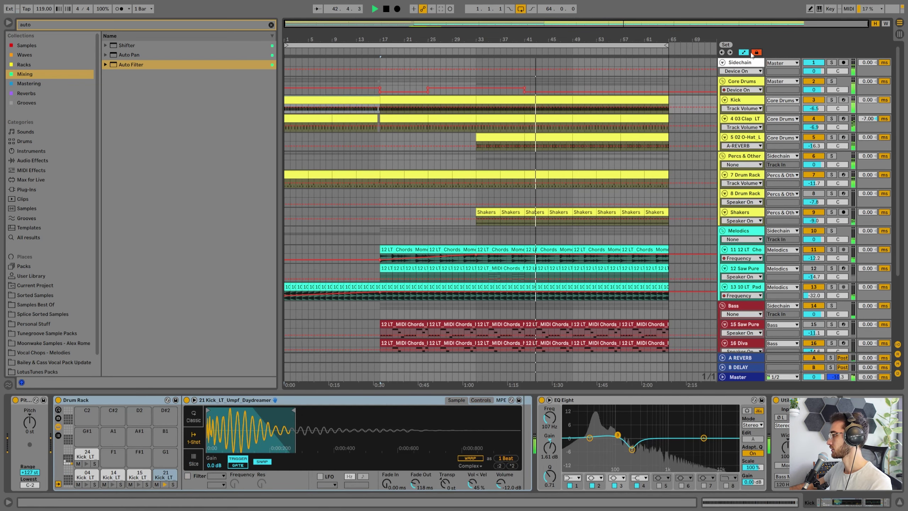
{"action": "left_click", "coordinate": [451, 74]}
{"action": "key", "text": "space"}
{"action": "left_click_drag", "start_coordinate": [349, 100], "coordinate": [488, 108]}
Open a short gap in the Clap clip just before bar 41 using a 1/16 grid, and audition the transition
{"action": "left_click", "coordinate": [518, 81]}
{"action": "left_click", "coordinate": [521, 117]}
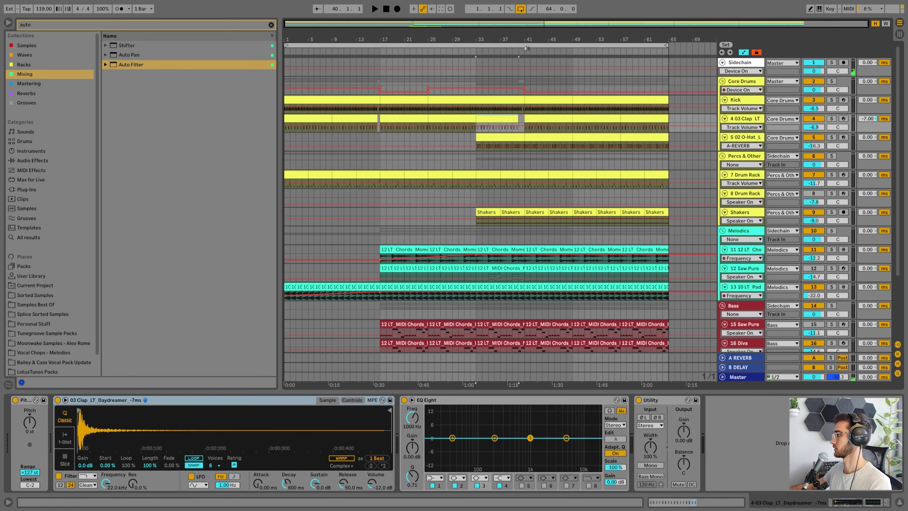
{"action": "left_click_drag", "start_coordinate": [527, 50], "coordinate": [518, 66]}
{"action": "right_click", "coordinate": [506, 118]}
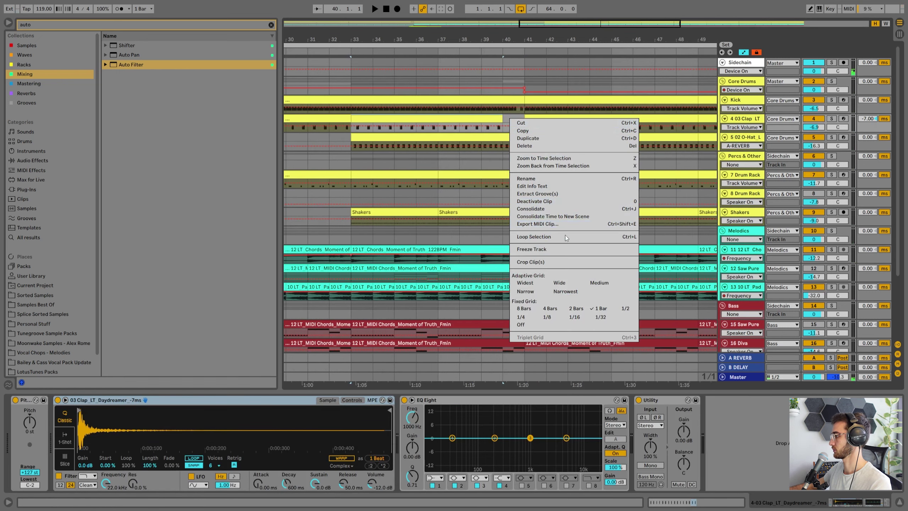
{"action": "left_click", "coordinate": [581, 317]}
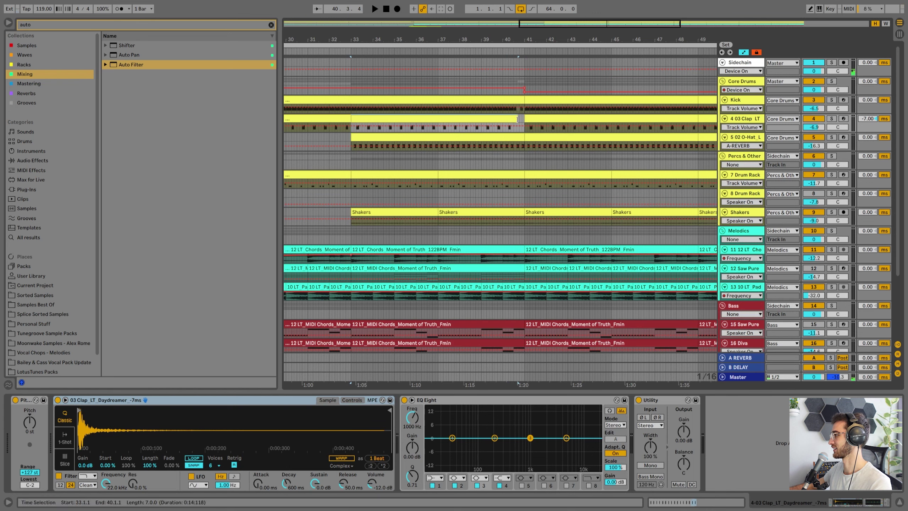
{"action": "left_click", "coordinate": [505, 74]}
{"action": "key", "text": "space"}
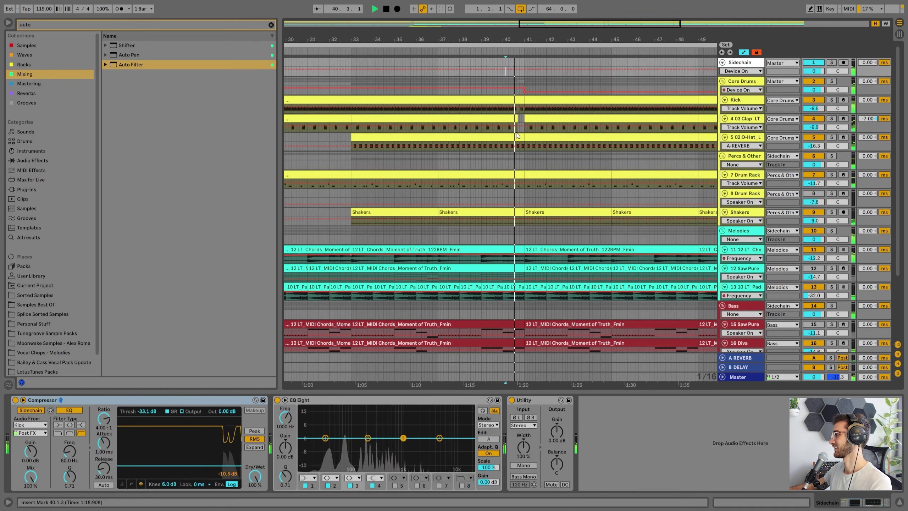
{"action": "scroll", "coordinate": [493, 159], "scroll_direction": "down", "scroll_amount": 4}
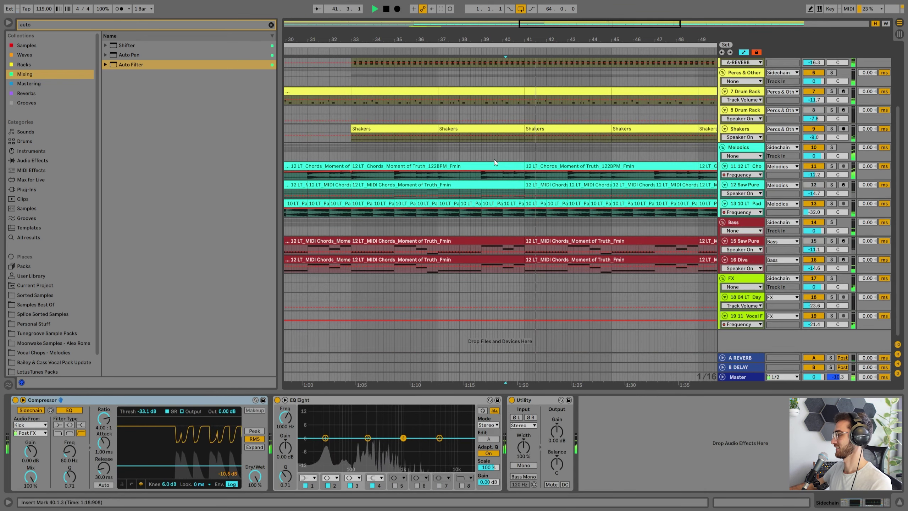
{"action": "key", "text": "space"}
Check the vocal fill's Auto Filter automation, play the fill into bar 17, and save the set
{"action": "double_click", "coordinate": [499, 38]}
{"action": "left_click", "coordinate": [408, 309]}
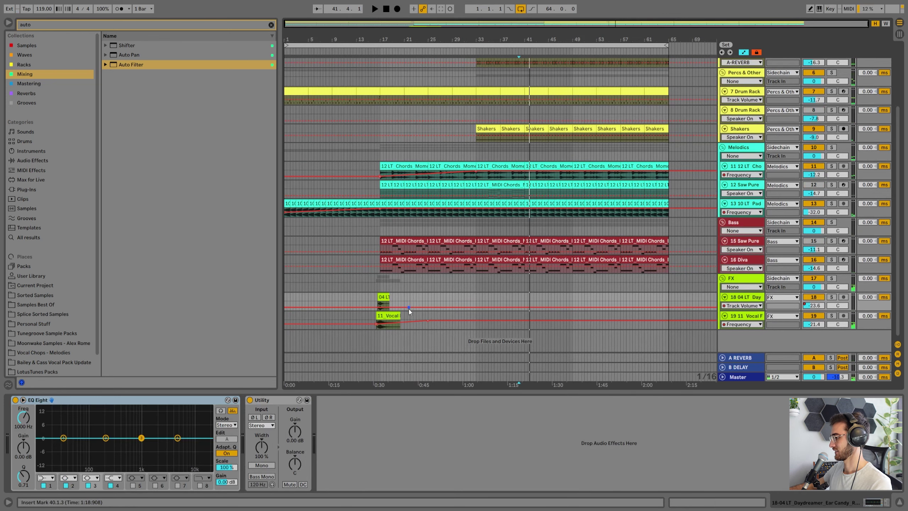
{"action": "left_click", "coordinate": [411, 309]}
{"action": "left_click", "coordinate": [736, 324]}
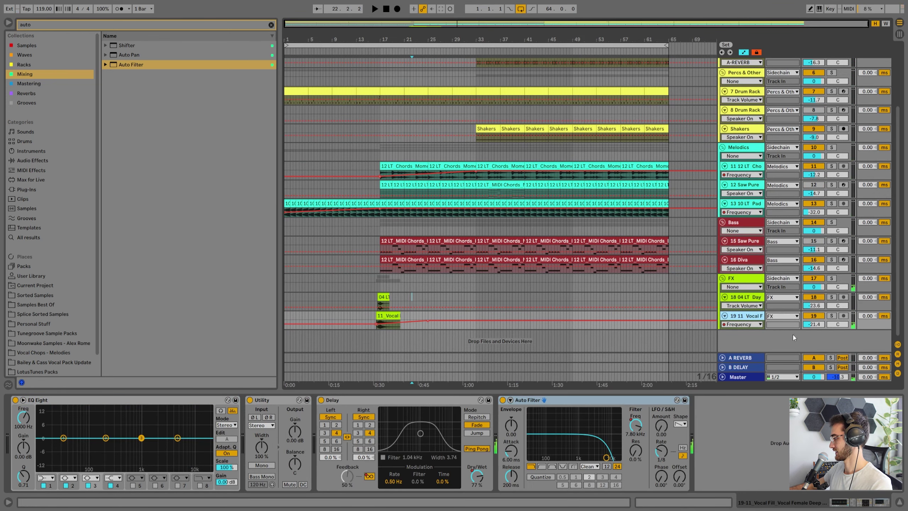
{"action": "left_click", "coordinate": [630, 423]}
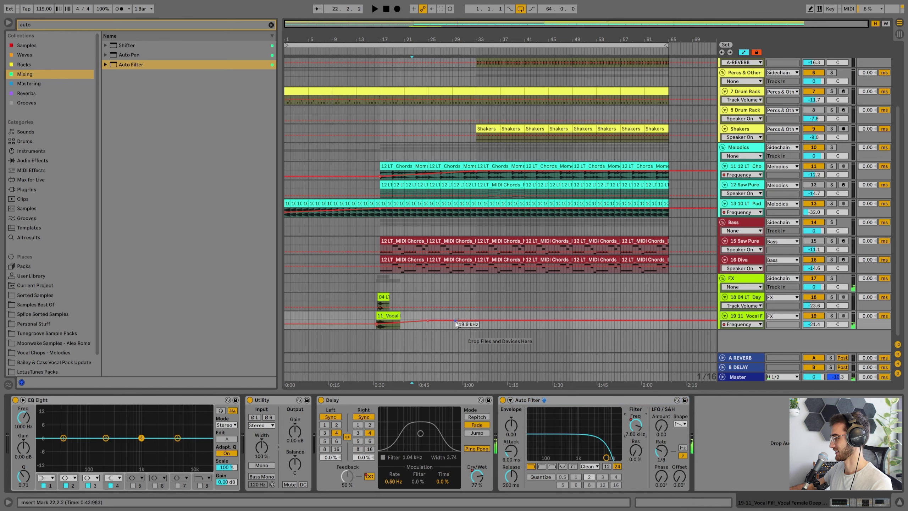
{"action": "left_click", "coordinate": [373, 315]}
{"action": "key", "text": "space"}
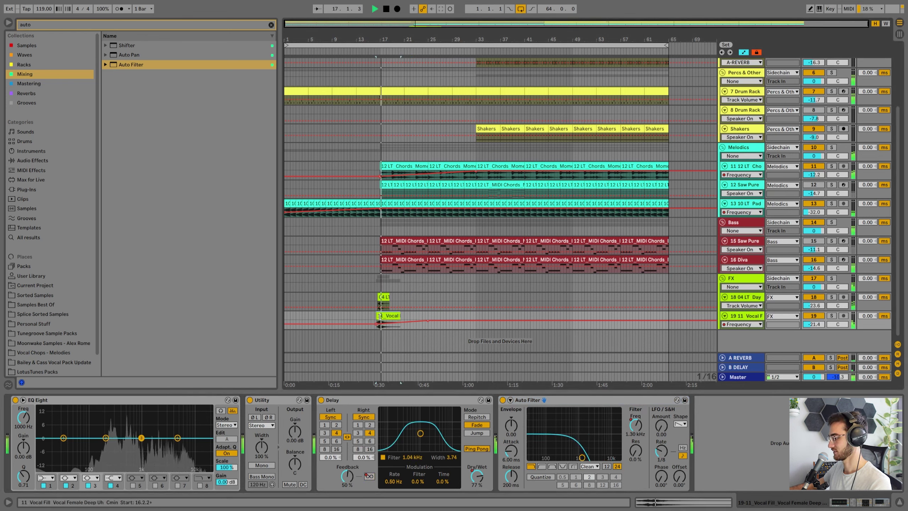
{"action": "left_click", "coordinate": [382, 295]}
{"action": "key", "text": "ctrl+s"}
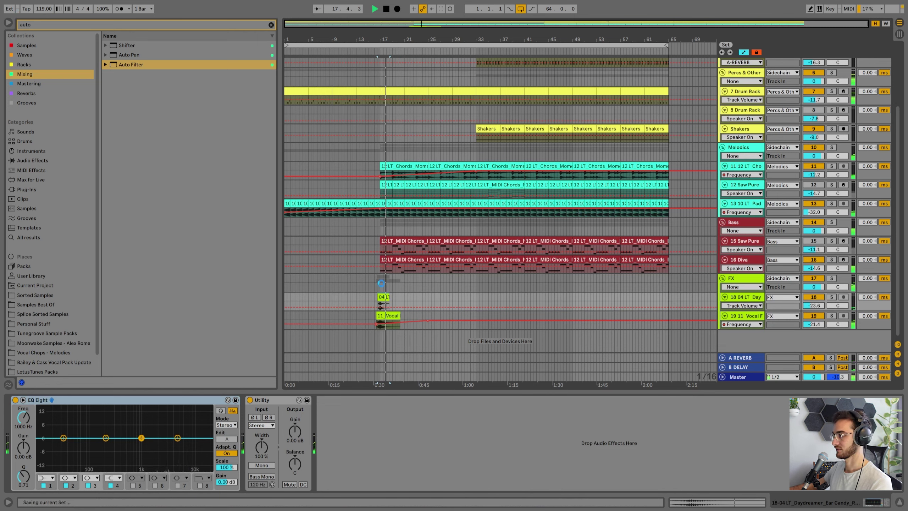
Clear the browser search and set the arrangement grid to two bars
{"action": "left_click", "coordinate": [271, 25]}
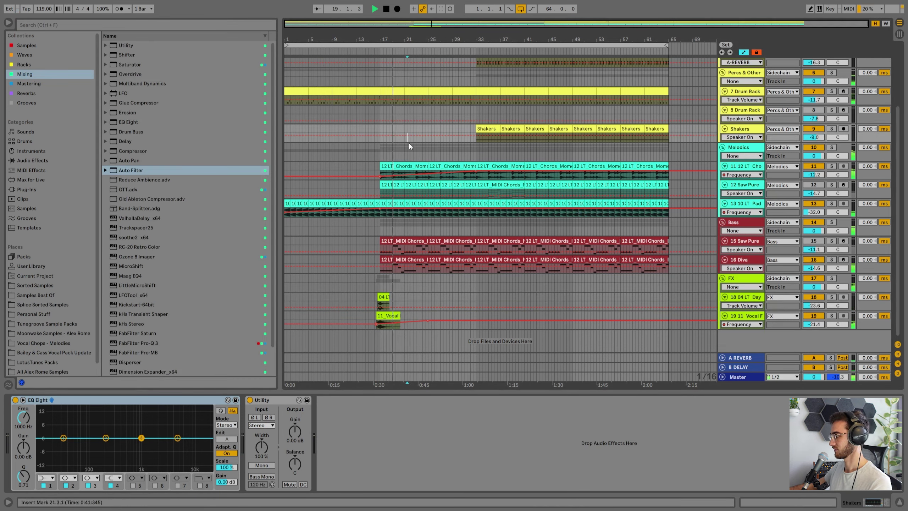
{"action": "right_click", "coordinate": [408, 144]}
{"action": "left_click", "coordinate": [477, 208]}
Copy the Lowcut Core Drums EQ to the end of the Diva bass track's device chain
{"action": "left_click", "coordinate": [393, 260]}
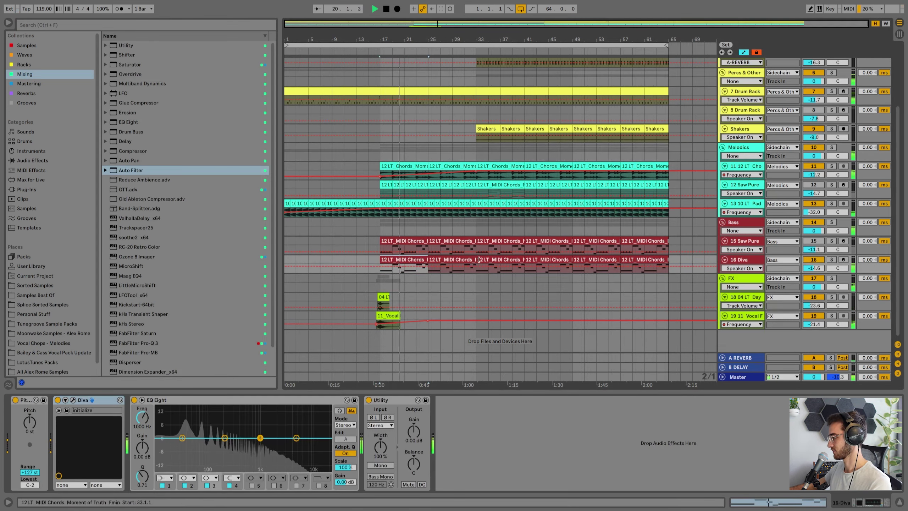
{"action": "left_click", "coordinate": [485, 258]}
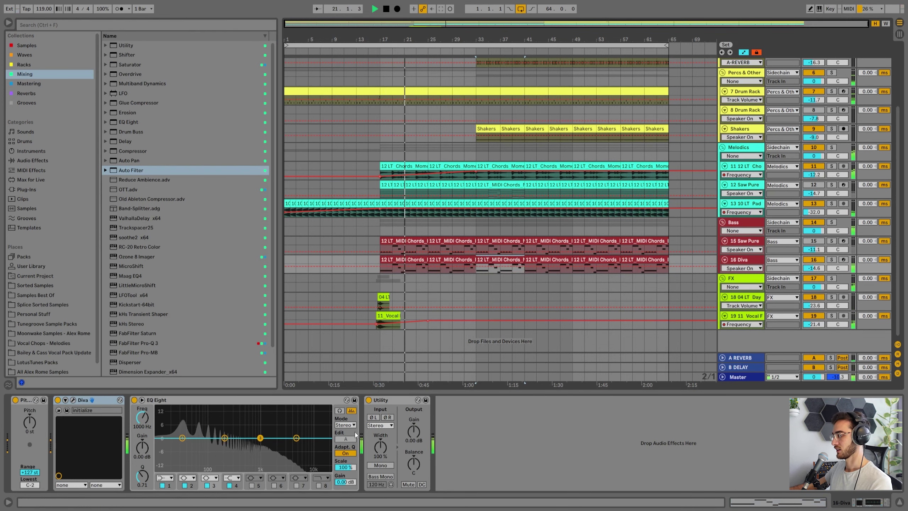
{"action": "scroll", "coordinate": [566, 275], "scroll_direction": "up", "scroll_amount": 5}
{"action": "left_click", "coordinate": [492, 80]}
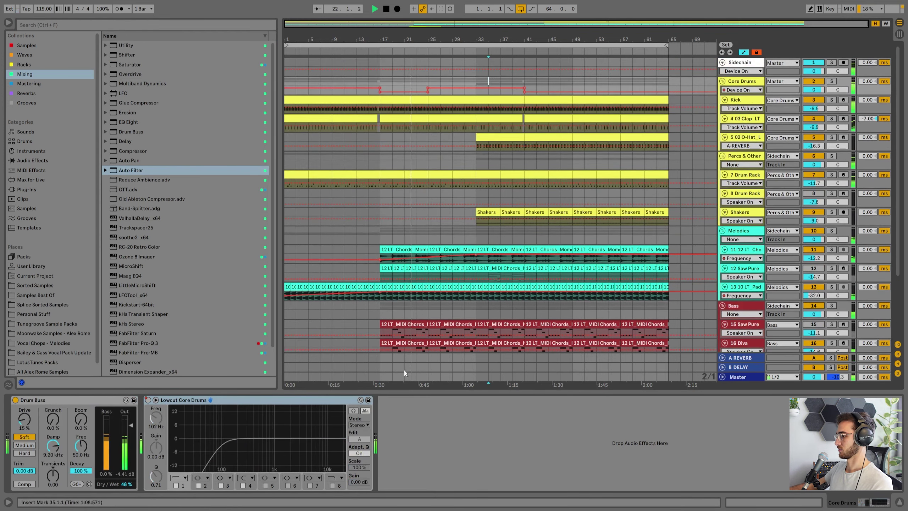
{"action": "scroll", "coordinate": [424, 318], "scroll_direction": "down", "scroll_amount": 3}
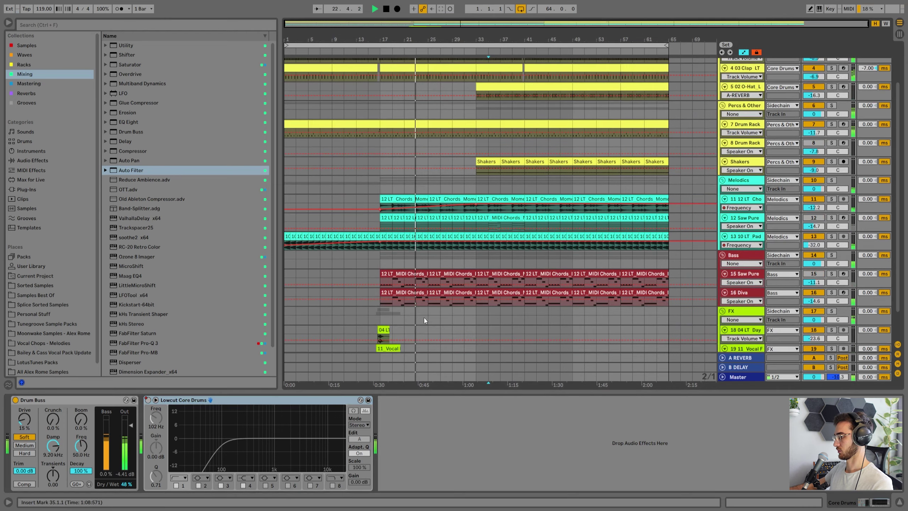
{"action": "left_click", "coordinate": [439, 291]}
{"action": "key", "text": "ctrl+v"}
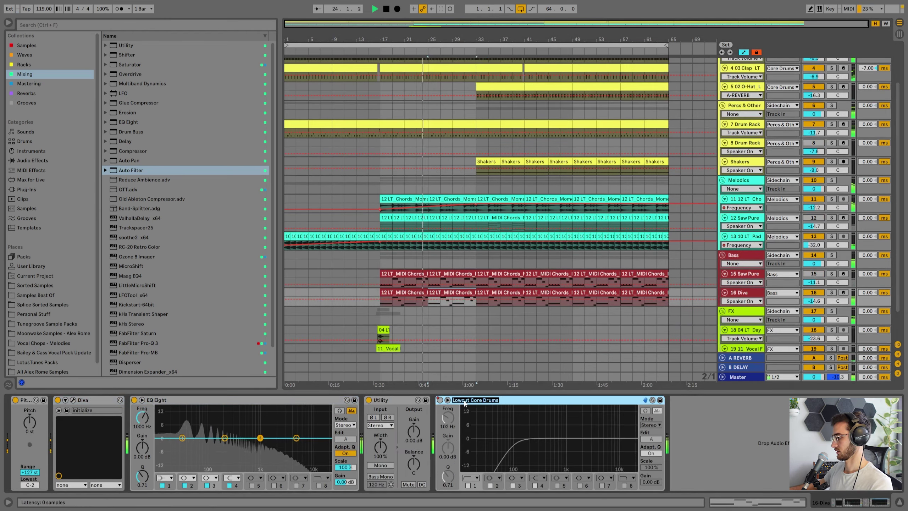
Rename the pasted EQ on the Diva track as Lowcut Bass
{"action": "left_click", "coordinate": [504, 401]}
{"action": "key", "text": "BackSpace"}
{"action": "key", "text": "BackSpace"}
{"action": "key", "text": "BackSpace"}
{"action": "key", "text": "BackSpace"}
{"action": "key", "text": "BackSpace"}
{"action": "key", "text": "BackSpace"}
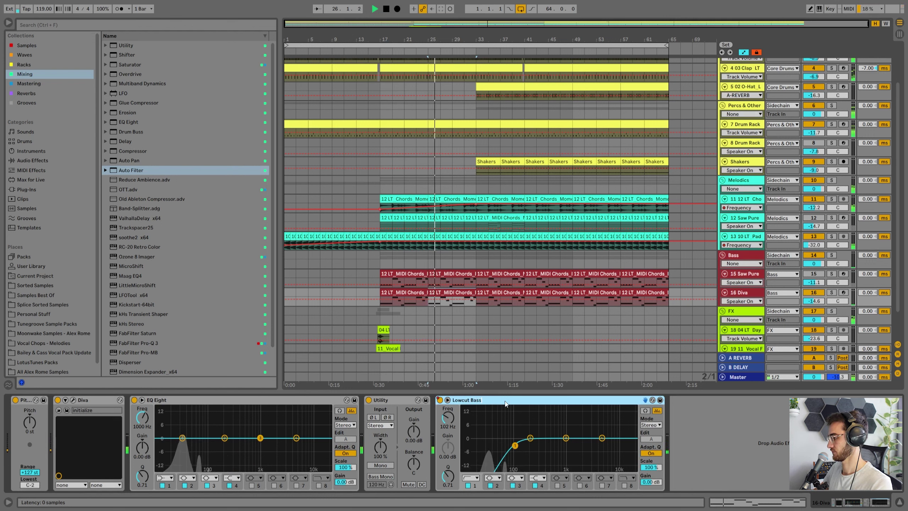
Show the Lowcut Bass on/off automation on the Diva track, adjust its breakpoint at bar 25, and save the set
{"action": "right_click", "coordinate": [441, 400]}
{"action": "left_click", "coordinate": [450, 409]}
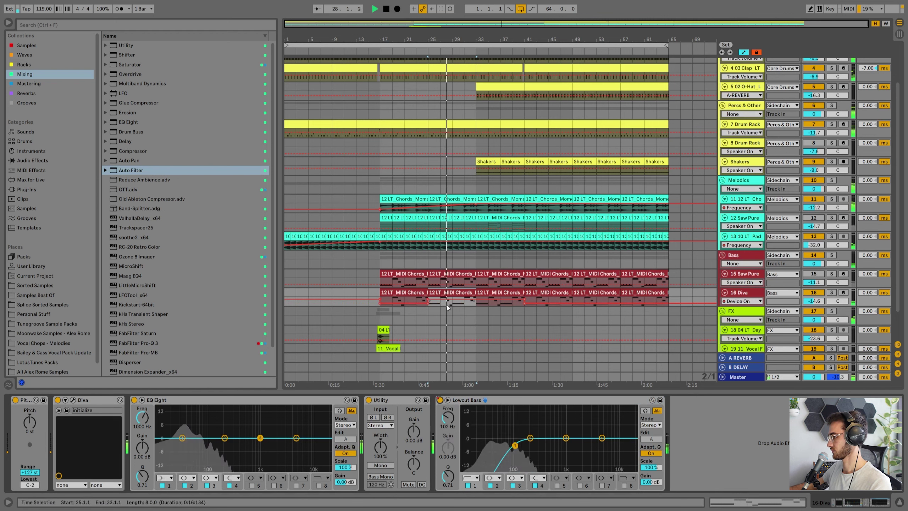
{"action": "mouse_move", "coordinate": [428, 299]}
{"action": "left_mouse_down"}
{"action": "mouse_move", "coordinate": [464, 299]}
{"action": "mouse_move", "coordinate": [428, 299]}
{"action": "left_mouse_up"}
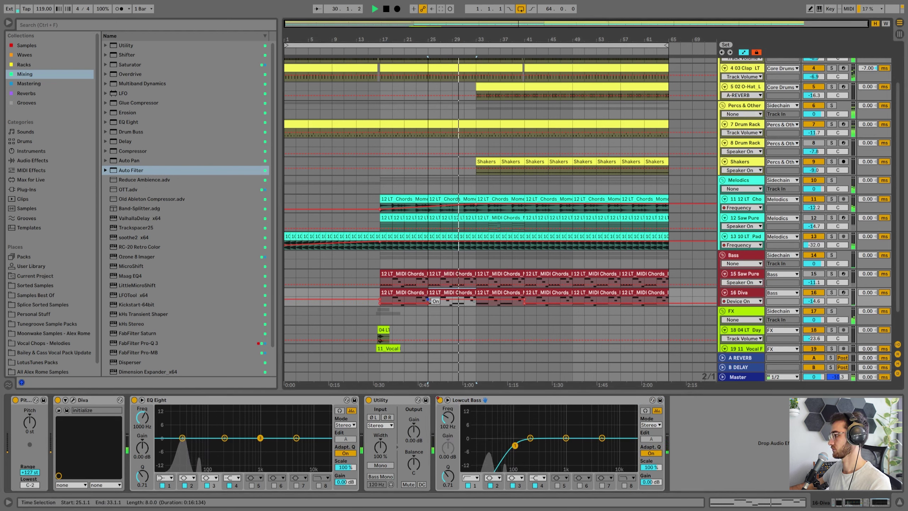
{"action": "left_click", "coordinate": [433, 324]}
{"action": "scroll", "coordinate": [464, 329], "scroll_direction": "up", "scroll_amount": 2}
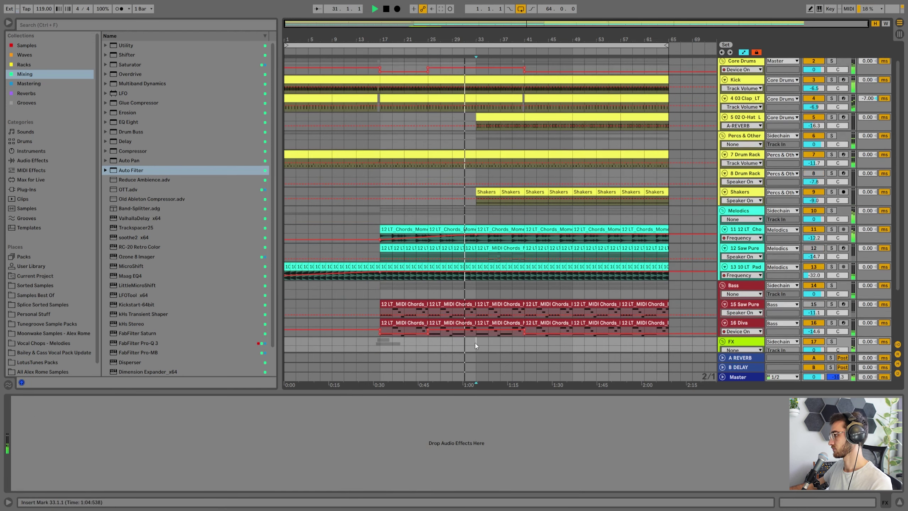
{"action": "scroll", "coordinate": [475, 342], "scroll_direction": "up", "scroll_amount": 1}
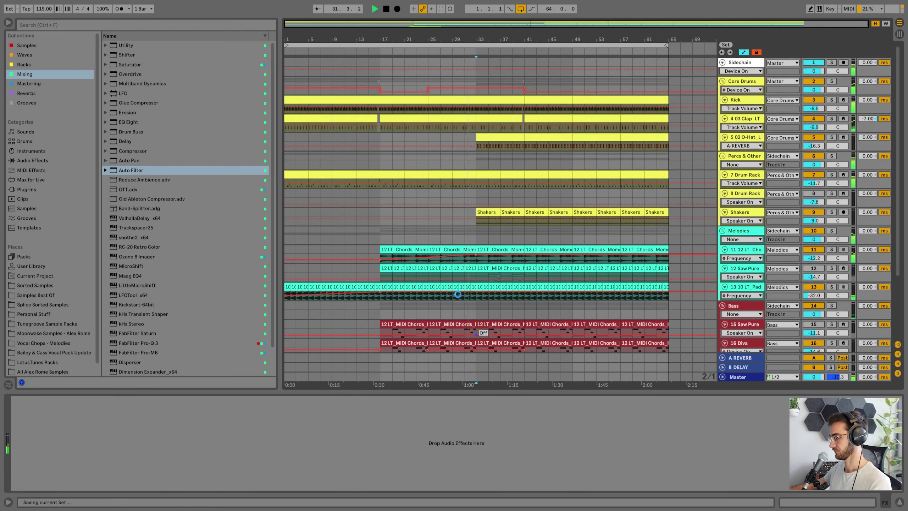
Open LotusTunes Packs in the browser and collapse the Fills & FX folder
{"action": "scroll", "coordinate": [34, 352], "scroll_direction": "down", "scroll_amount": 1}
{"action": "left_click", "coordinate": [34, 351]}
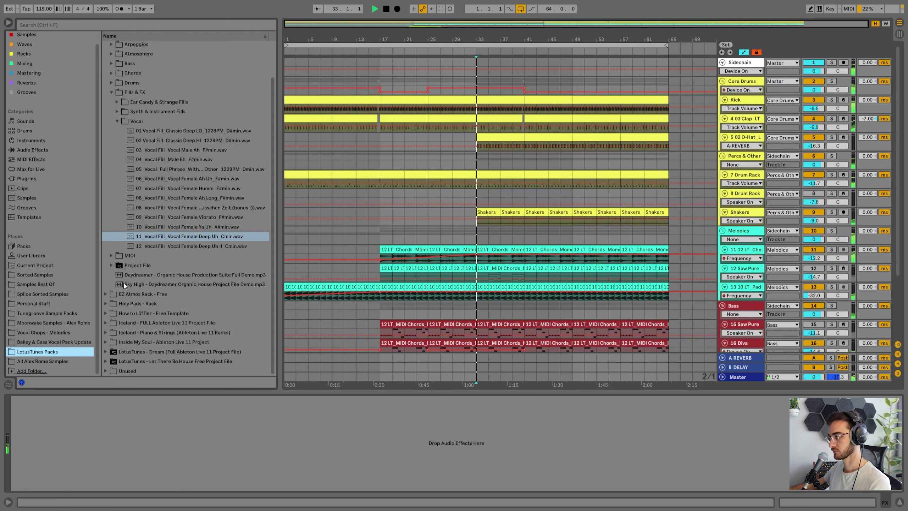
{"action": "left_click", "coordinate": [111, 92]}
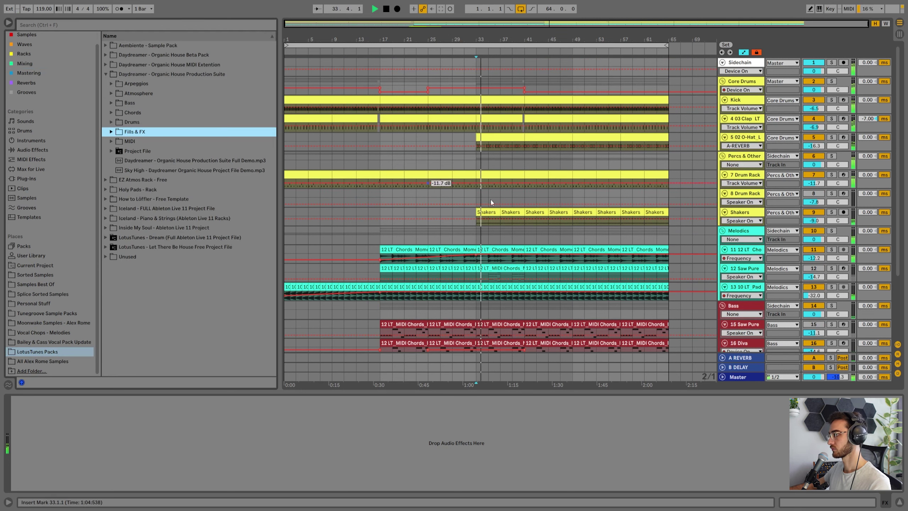
Deactivate the open hat clip between bars 33 and 41
{"action": "left_click", "coordinate": [500, 137]}
{"action": "left_click", "coordinate": [813, 137]}
{"action": "key", "text": "ctrl+z"}
{"action": "left_click", "coordinate": [503, 137]}
{"action": "key", "text": "0"}
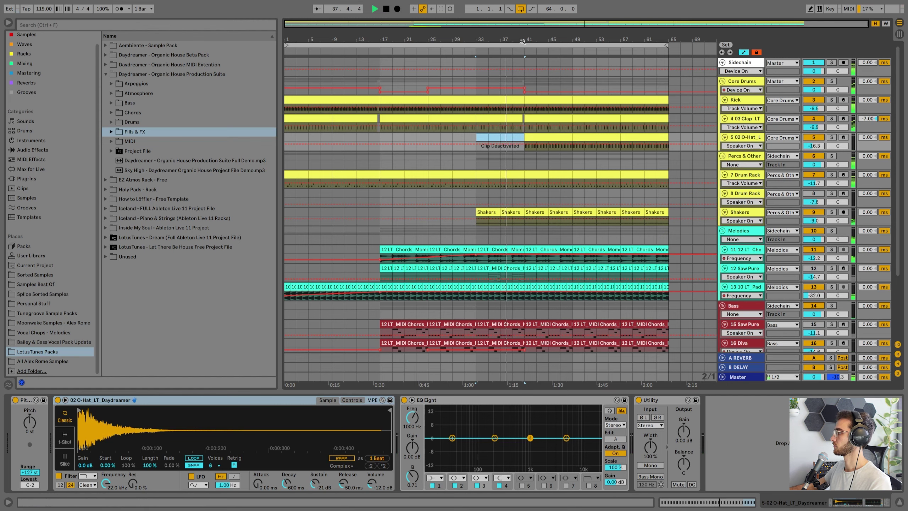
Delete the 12 Saw Pure clips between bars 17 and 33 in the Melodics group
{"action": "scroll", "coordinate": [532, 109], "scroll_direction": "up", "scroll_amount": 2, "text": "ctrl"}
{"action": "scroll", "coordinate": [546, 249], "scroll_direction": "down", "scroll_amount": 3}
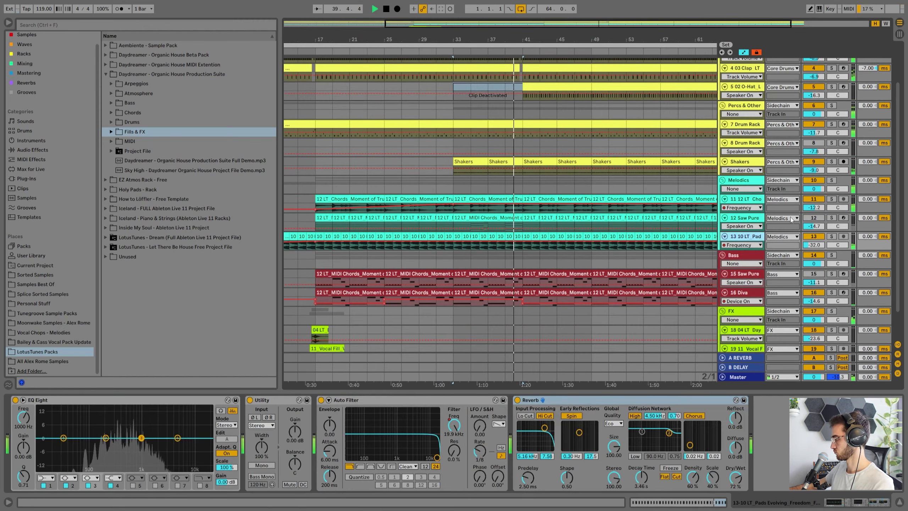
{"action": "left_click", "coordinate": [750, 226]}
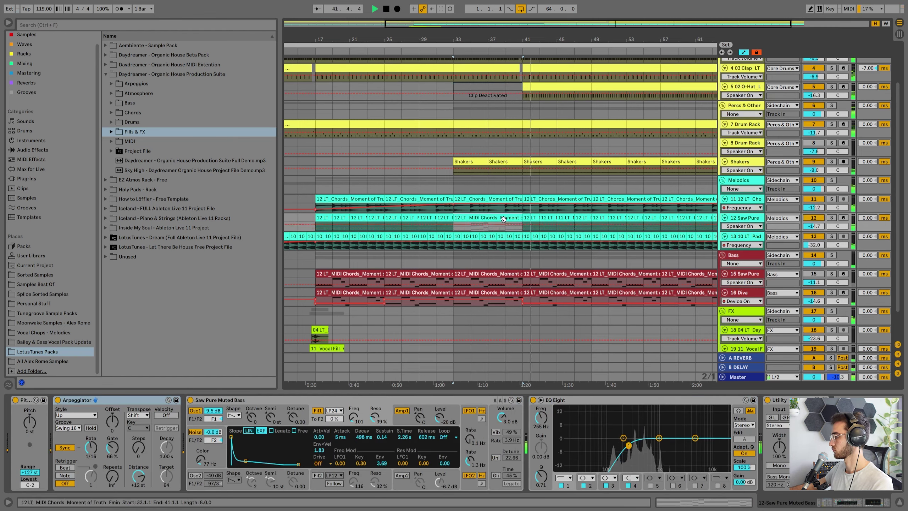
{"action": "left_click", "coordinate": [324, 217]}
{"action": "left_click", "coordinate": [445, 217], "text": "shift"}
{"action": "key", "text": "Delete"}
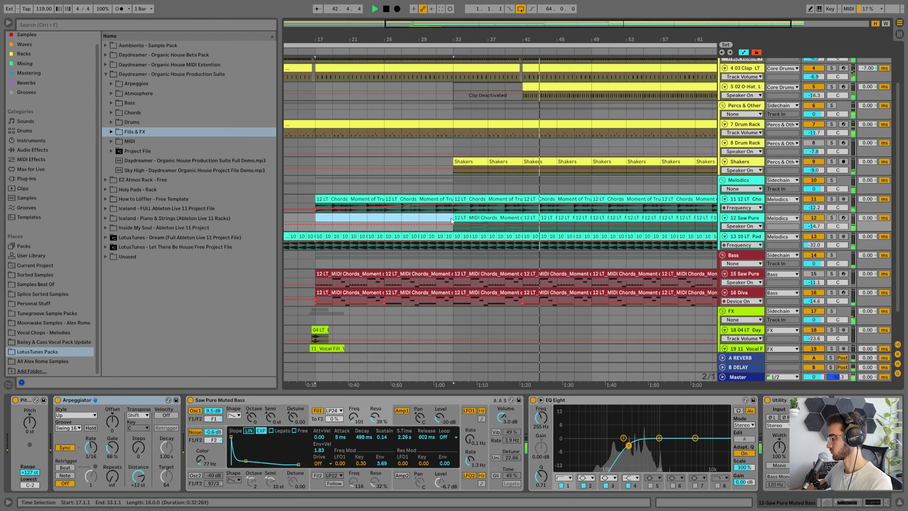
Stop playback and move the 12 Saw Pure clip spanning bars 33 to 41 past the end of the arrangement
{"action": "left_click", "coordinate": [510, 218]}
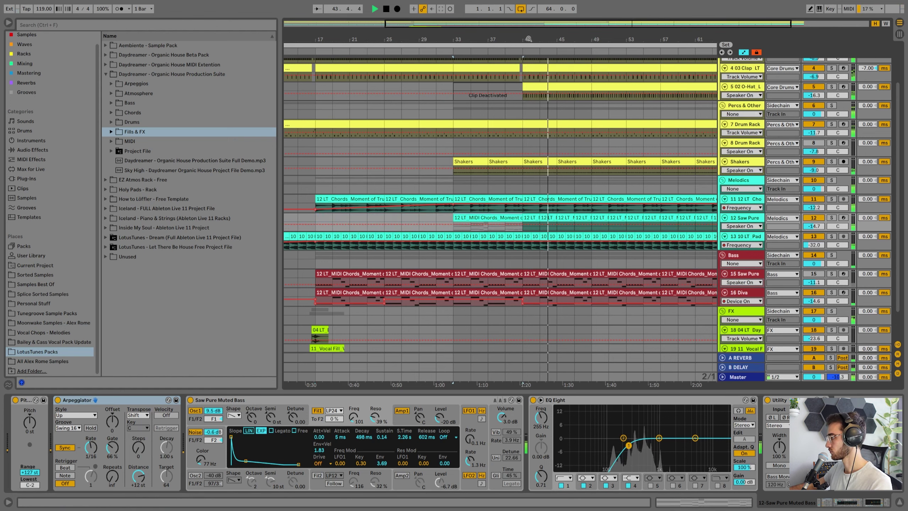
{"action": "left_click_drag", "start_coordinate": [529, 39], "coordinate": [529, 21]}
{"action": "key", "text": "space"}
{"action": "left_click_drag", "start_coordinate": [502, 217], "coordinate": [707, 218]}
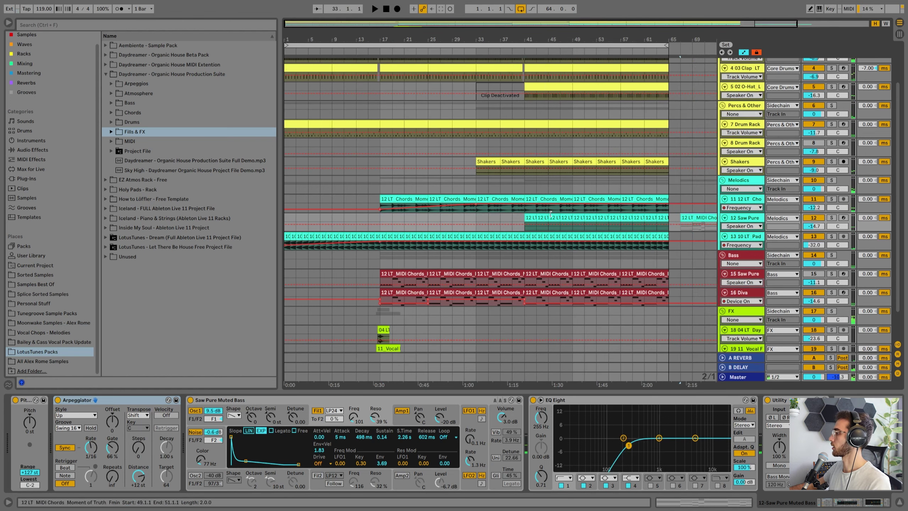
Play the arrangement from bar 41 and delete the deactivated clip between bars 33 and 41 on the O-Hat track
{"action": "left_click", "coordinate": [526, 216]}
{"action": "key", "text": "space"}
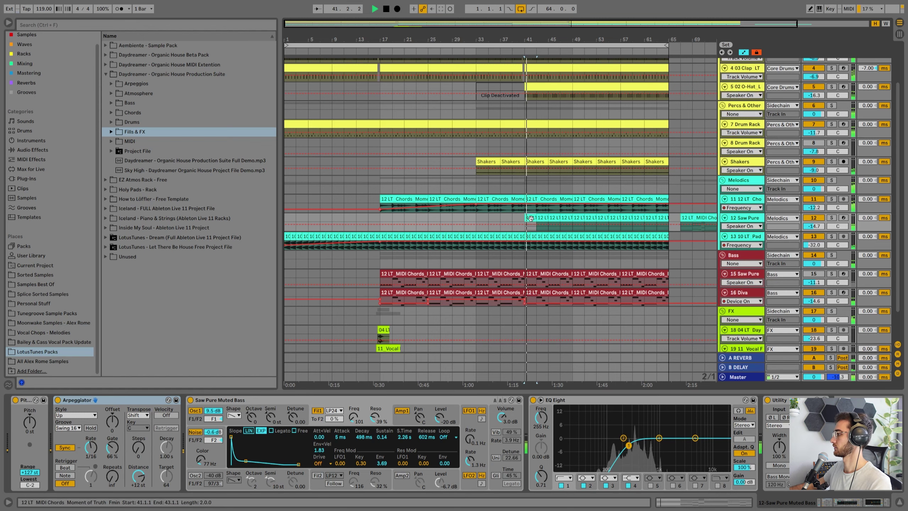
{"action": "scroll", "coordinate": [542, 215], "scroll_direction": "up", "scroll_amount": 2}
{"action": "left_click", "coordinate": [502, 127]}
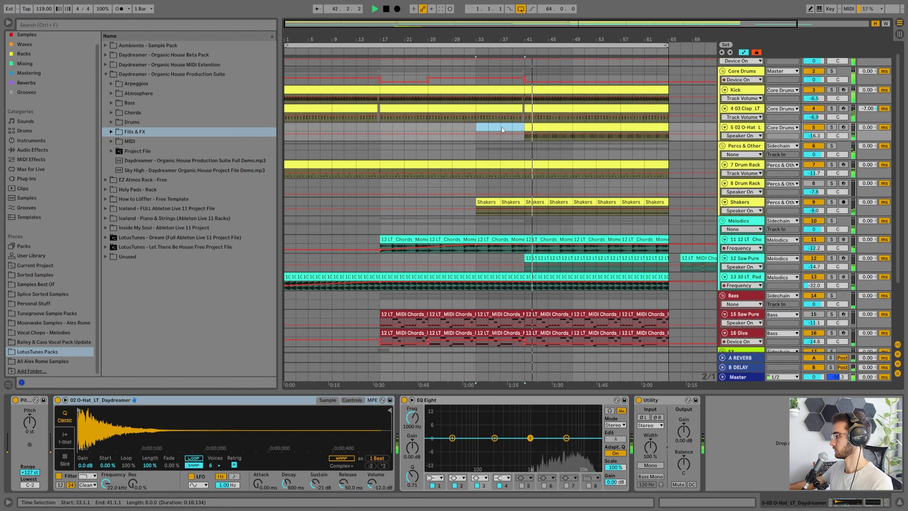
Check the filter frequency automation on the 11 Vocal Fill track and play back its clip near bar 17
{"action": "scroll", "coordinate": [514, 102], "scroll_direction": "down", "scroll_amount": 2}
{"action": "scroll", "coordinate": [514, 102], "scroll_direction": "down", "scroll_amount": 1}
{"action": "scroll", "coordinate": [514, 102], "scroll_direction": "down", "scroll_amount": 2}
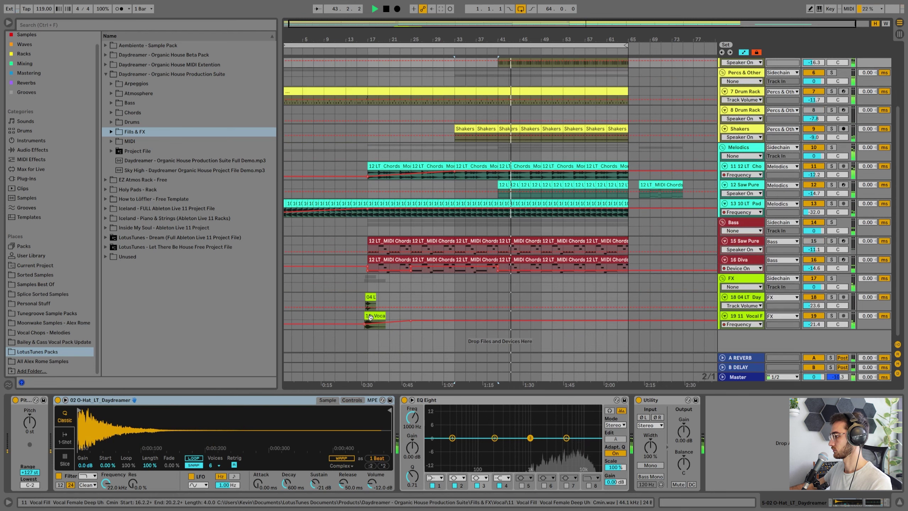
{"action": "left_click", "coordinate": [375, 315]}
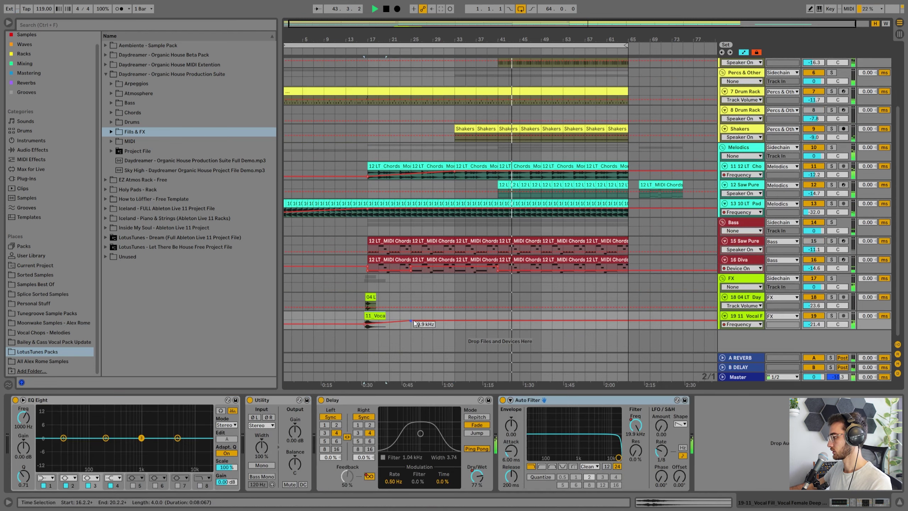
{"action": "left_click", "coordinate": [487, 283]}
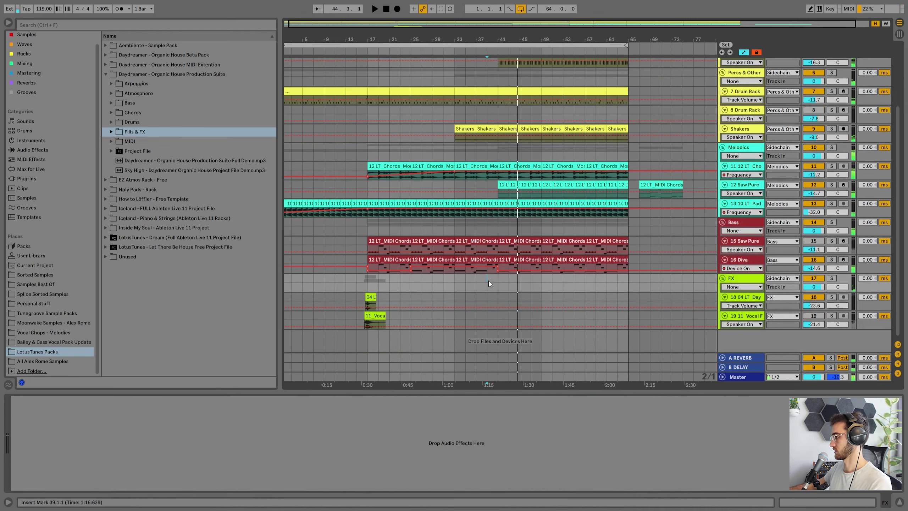
{"action": "left_click", "coordinate": [376, 316]}
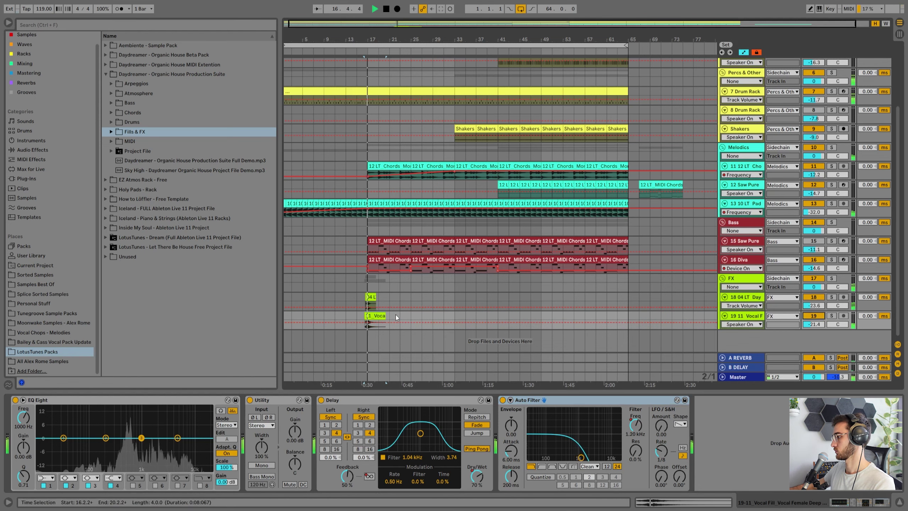
Set the Vocal Fill clip's pitch to +5 semitones and its warp envelope to 256 while replaying it
{"action": "double_click", "coordinate": [376, 315]}
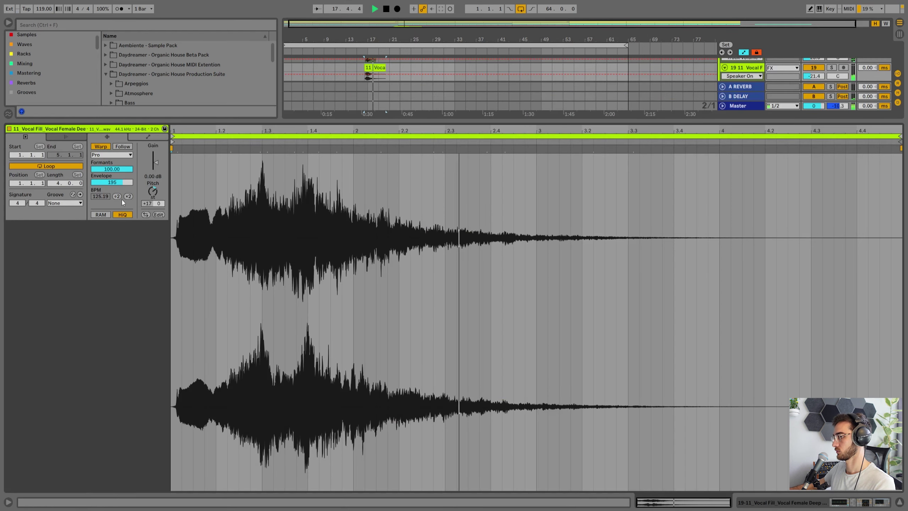
{"action": "key", "text": "space"}
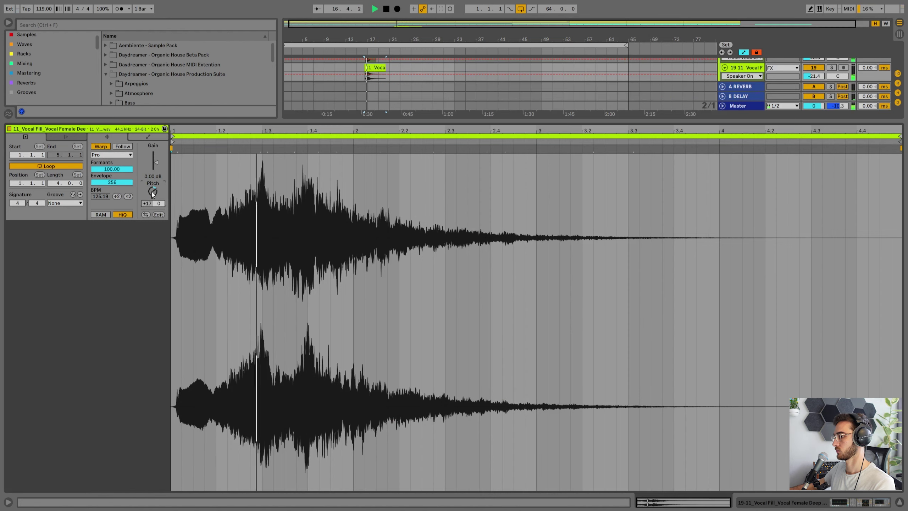
{"action": "left_click_drag", "start_coordinate": [152, 192], "coordinate": [152, 206]}
{"action": "key", "text": "space"}
{"action": "key", "text": "space"}
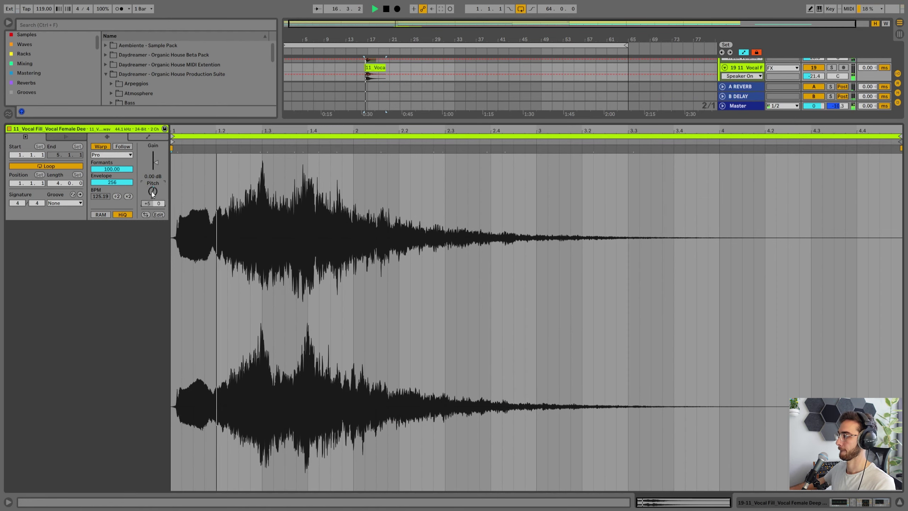
{"action": "left_click_drag", "start_coordinate": [112, 183], "coordinate": [111, 187]}
{"action": "key", "text": "shift+Tab"}
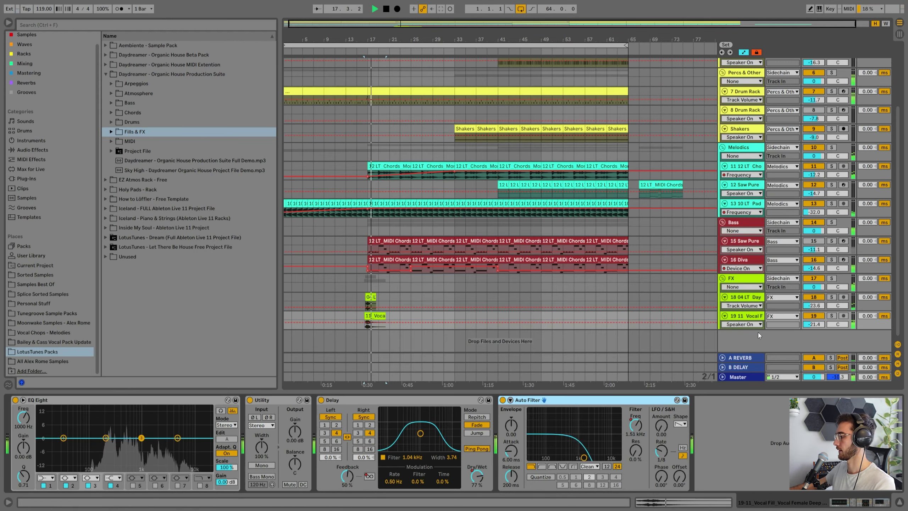
Deactivate and reactivate the Vocal Fill track to compare the mix, and lower its volume to -24.8 dB
{"action": "left_click", "coordinate": [813, 316]}
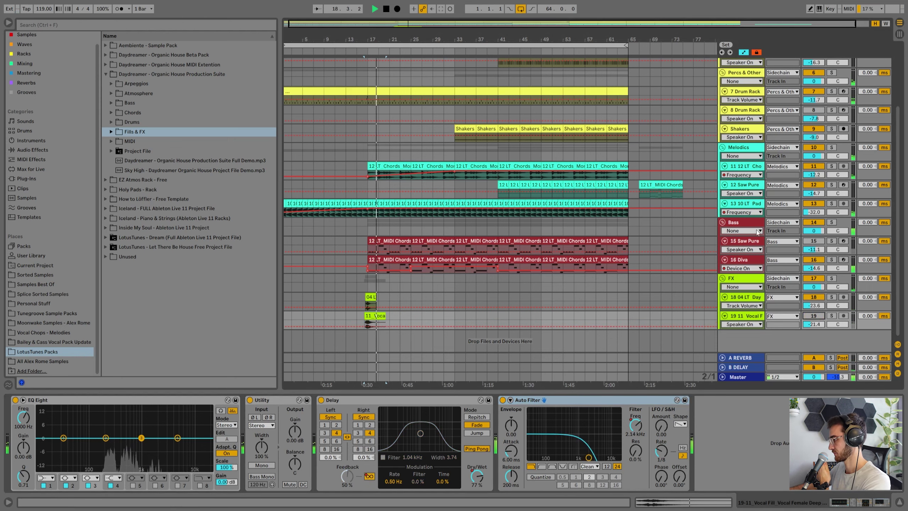
{"action": "scroll", "coordinate": [512, 233], "scroll_direction": "up", "scroll_amount": 2}
{"action": "left_click", "coordinate": [454, 216]}
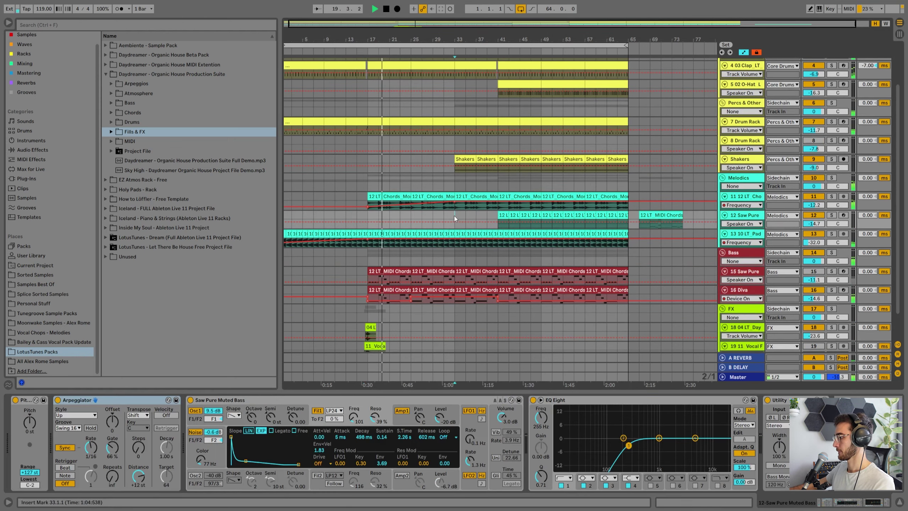
{"action": "scroll", "coordinate": [428, 279], "scroll_direction": "down", "scroll_amount": 2}
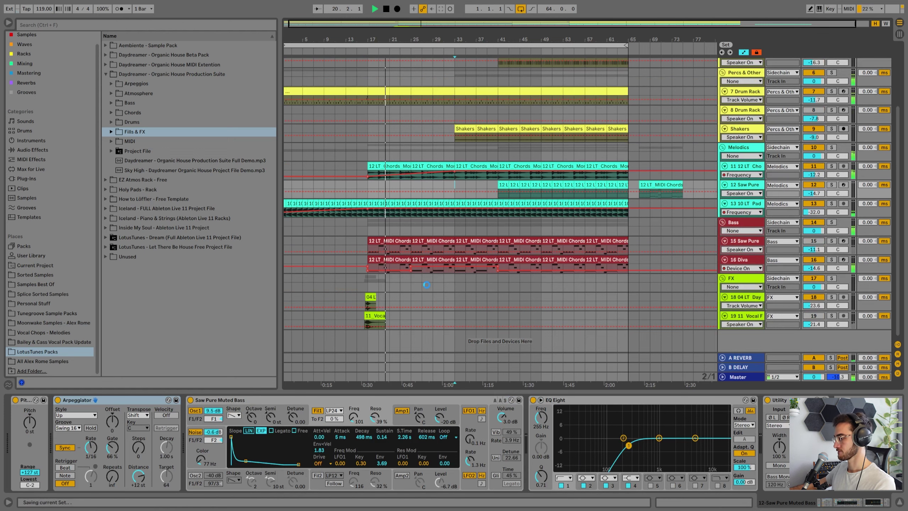
{"action": "left_click", "coordinate": [813, 320]}
{"action": "left_click", "coordinate": [814, 318]}
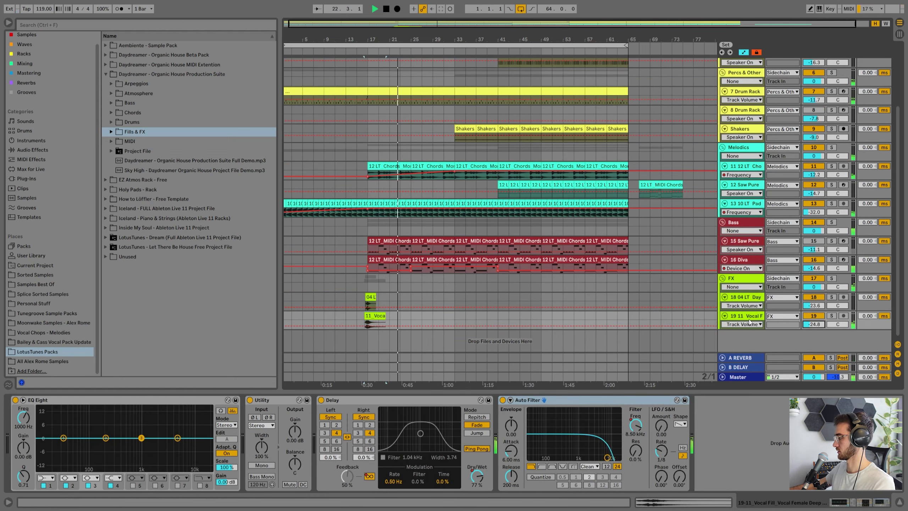
Place the insert marker at bar 29 on the 8 Drum Rack track and save the Live Set
{"action": "scroll", "coordinate": [433, 216], "scroll_direction": "up", "scroll_amount": 5}
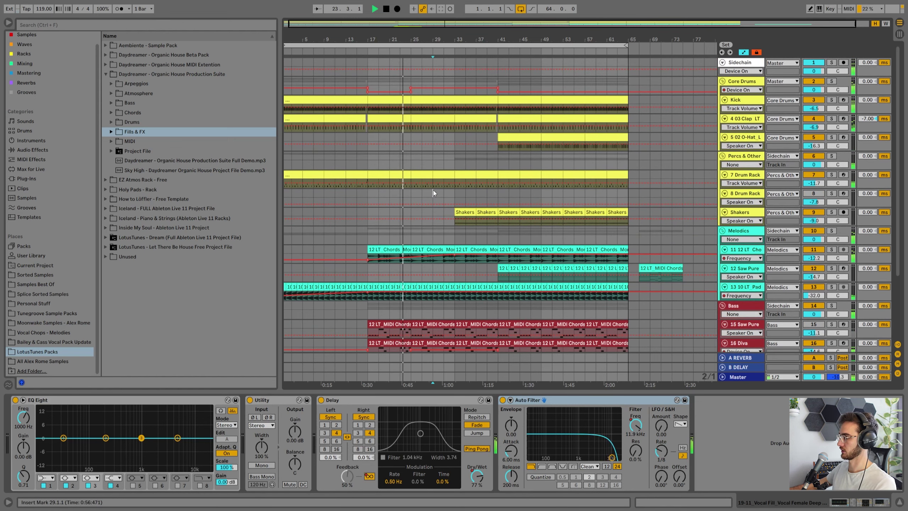
{"action": "left_click", "coordinate": [432, 190]}
{"action": "key", "text": "ctrl+s"}
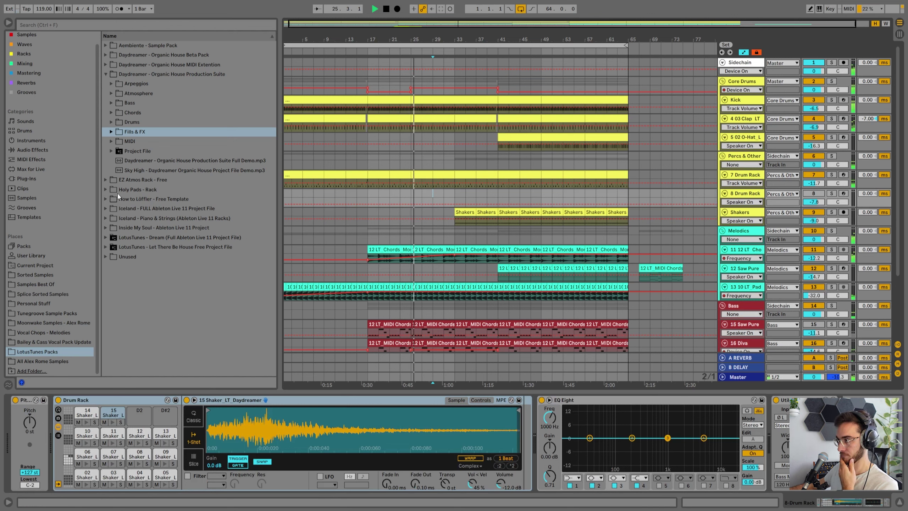
Collapse the Daydreamer Production Suite folder and open the Tonal folder under Aembiente - Sample Pack's Atmospheric Transitions
{"action": "left_click", "coordinate": [106, 74]}
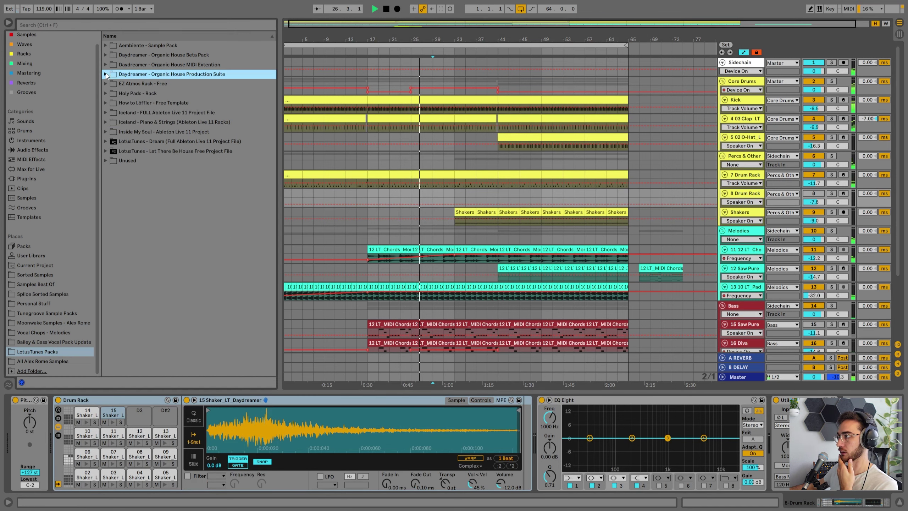
{"action": "left_click", "coordinate": [106, 46]}
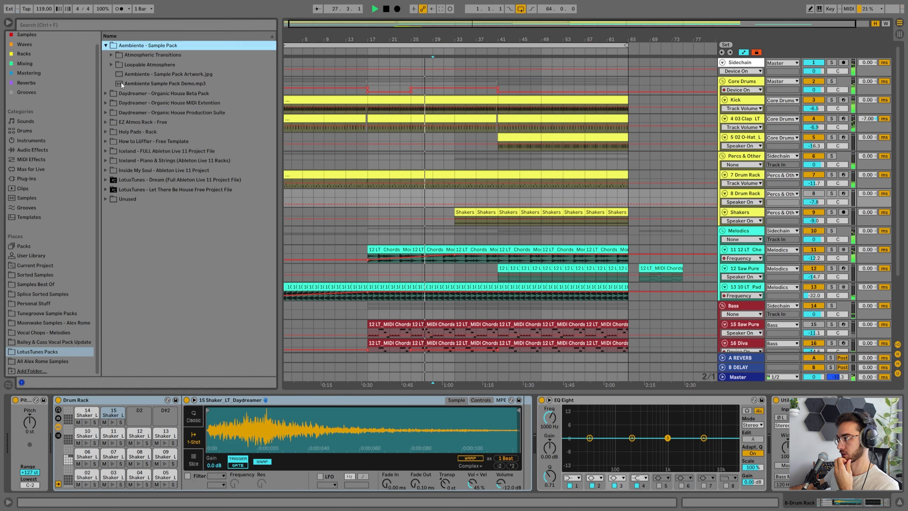
{"action": "left_click", "coordinate": [111, 55]}
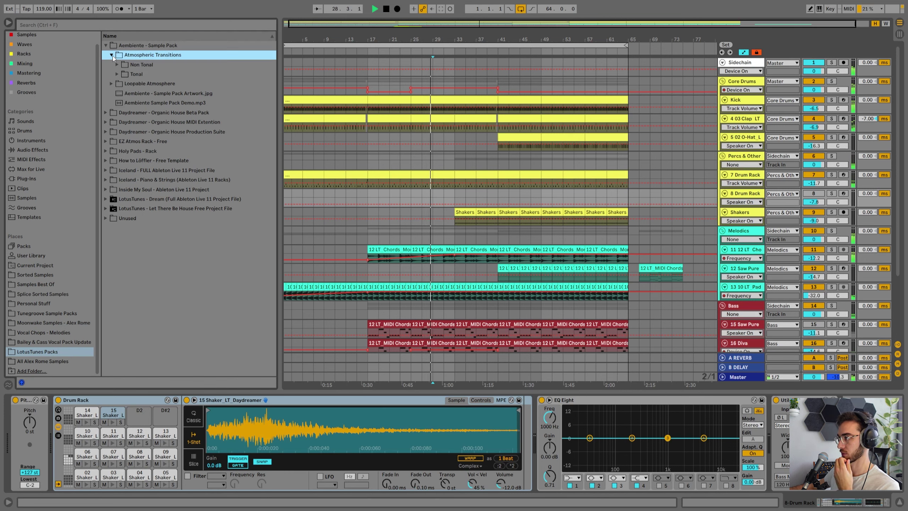
{"action": "left_click", "coordinate": [118, 74]}
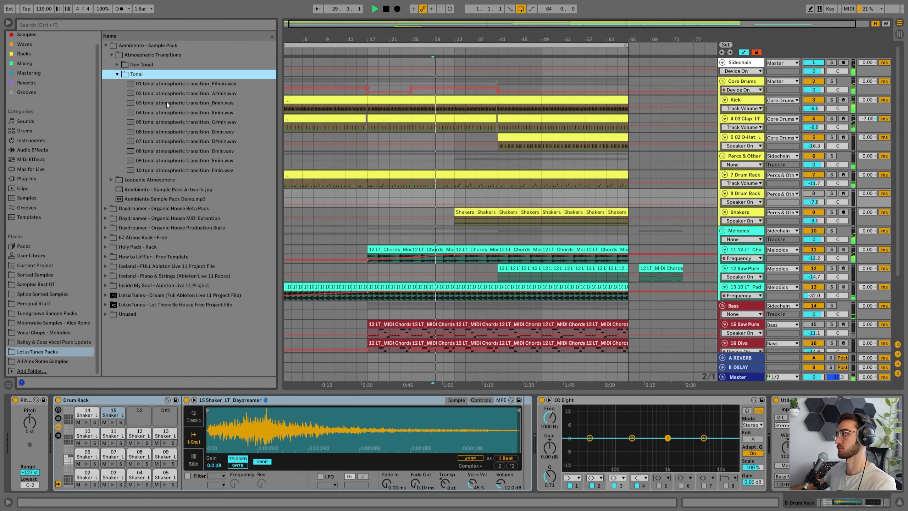
Preview tonal atmospheric transitions 10 Fmin, 09 Emin, 07 D#min, 06 Dmin and 04 Emin against the playing arrangement
{"action": "left_click", "coordinate": [216, 170]}
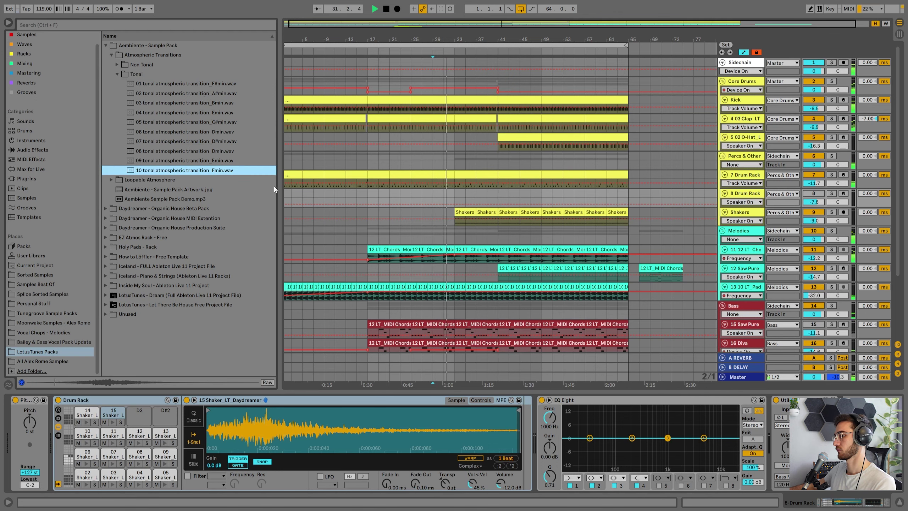
{"action": "left_click", "coordinate": [449, 231]}
{"action": "scroll", "coordinate": [386, 217], "scroll_direction": "down", "scroll_amount": 3}
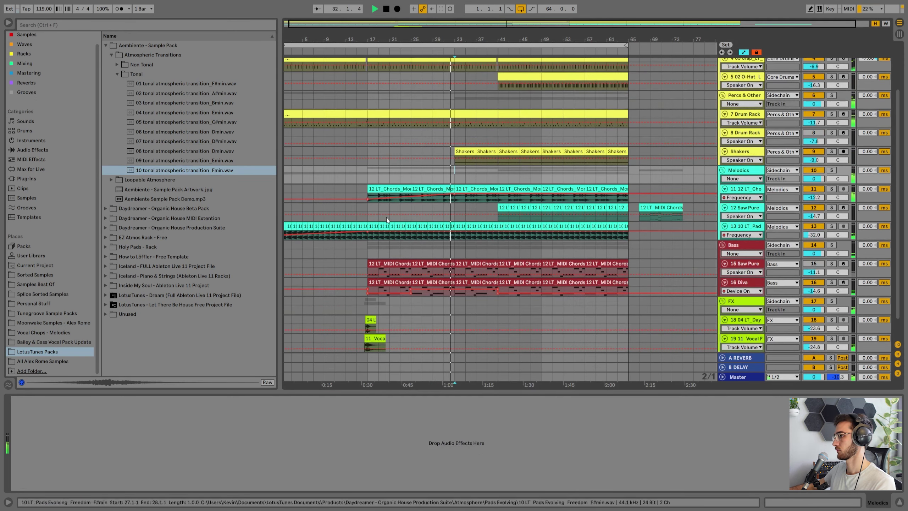
{"action": "left_click", "coordinate": [218, 161]}
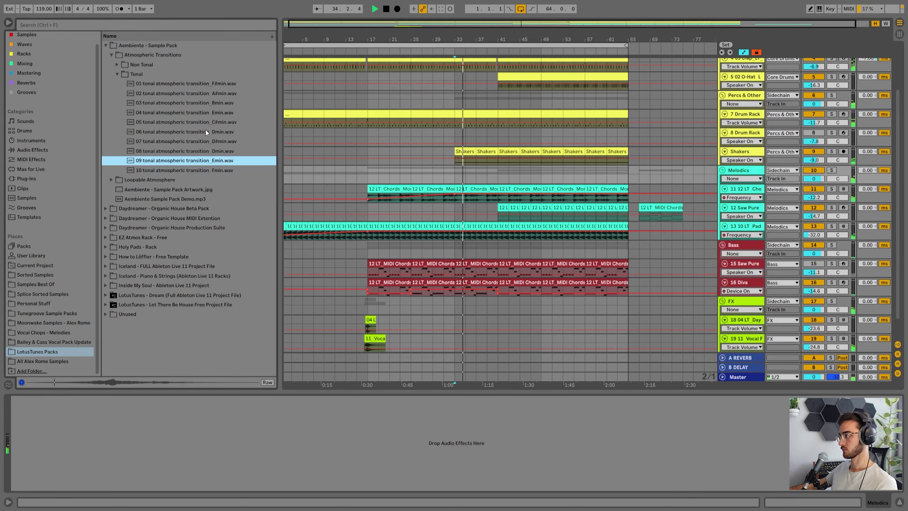
{"action": "left_click", "coordinate": [213, 143]}
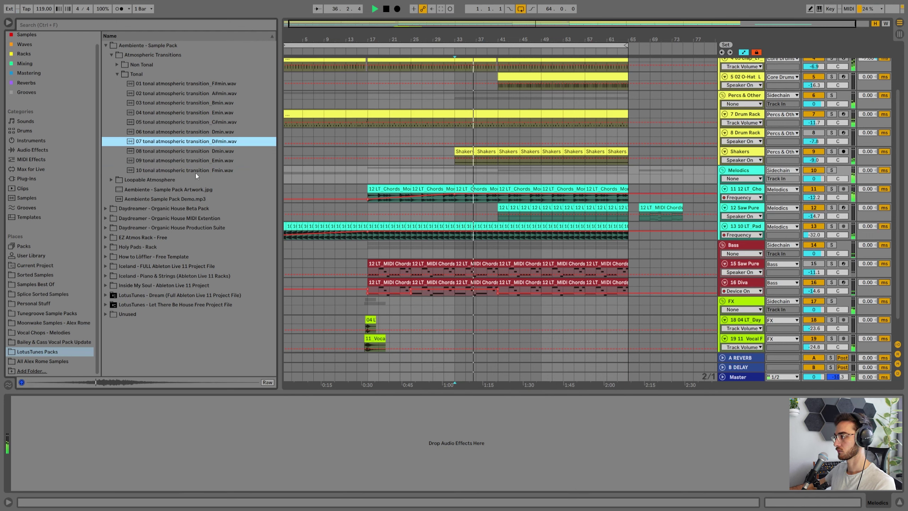
{"action": "left_click", "coordinate": [199, 132]}
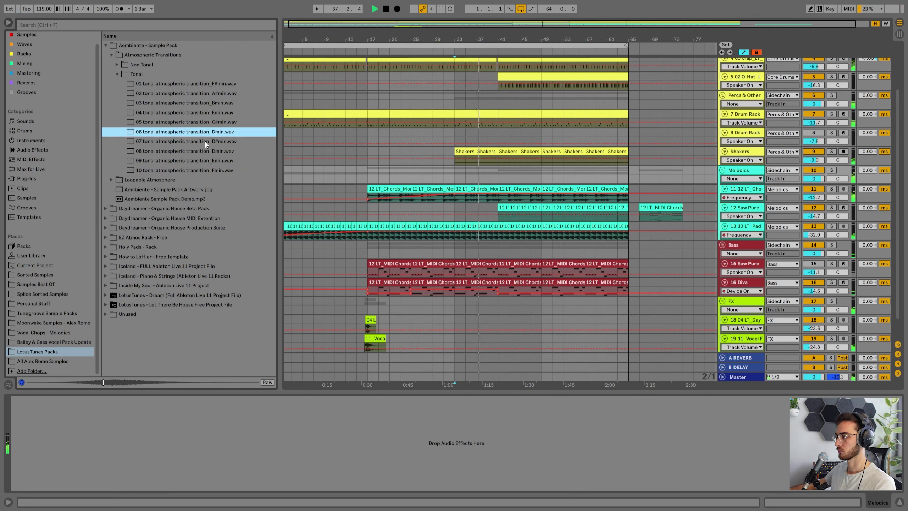
{"action": "left_click", "coordinate": [206, 115]}
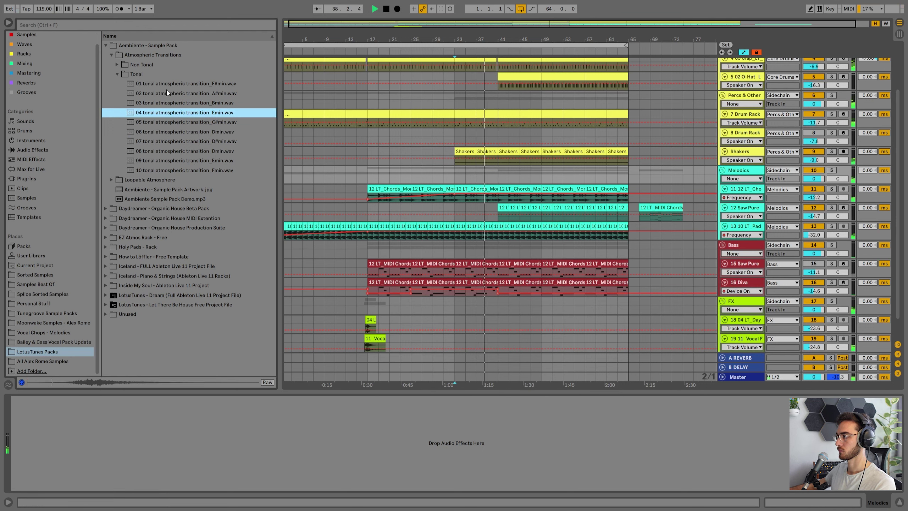
Open the Non Tonal transitions folder and preview 03 non tonal atmospheric transition.wav
{"action": "left_click", "coordinate": [118, 65]}
{"action": "left_click", "coordinate": [396, 171]}
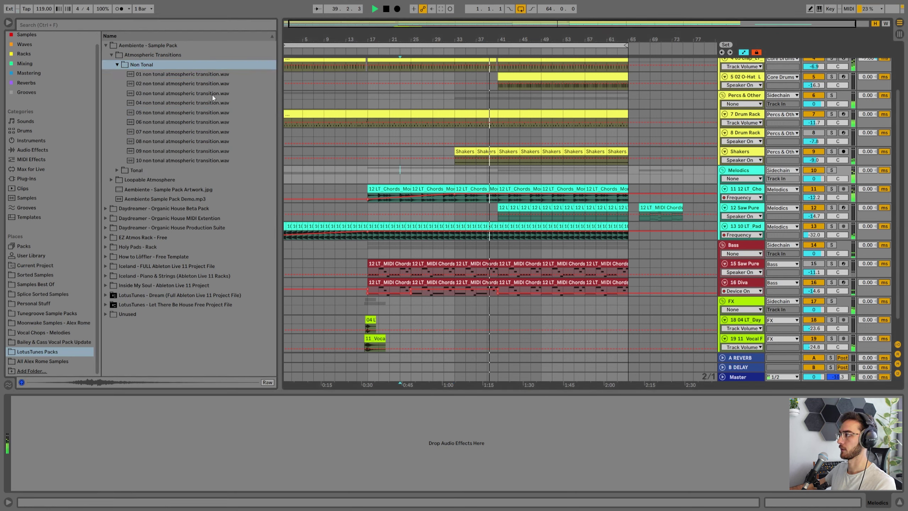
{"action": "left_click", "coordinate": [212, 94]}
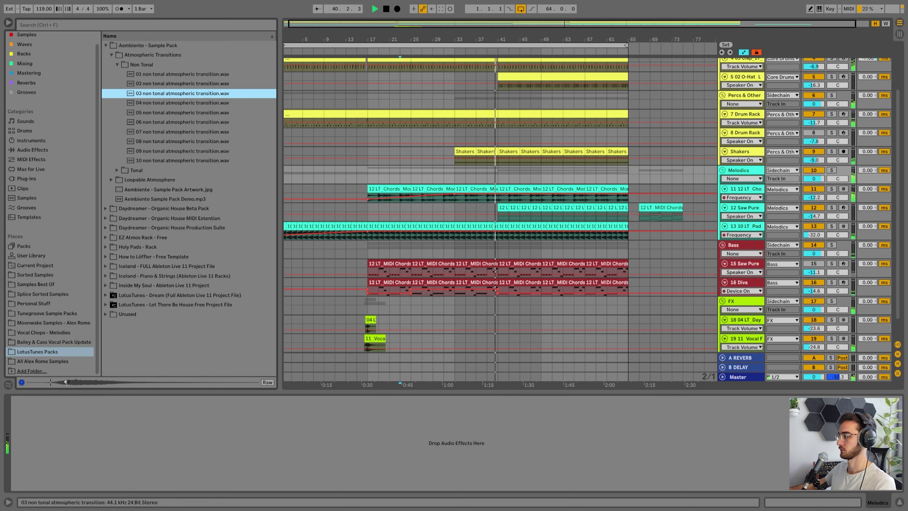
Insert a new audio track directly below the 11 Vocal Fill track
{"action": "left_click", "coordinate": [465, 247]}
{"action": "scroll", "coordinate": [761, 309], "scroll_direction": "down", "scroll_amount": 2}
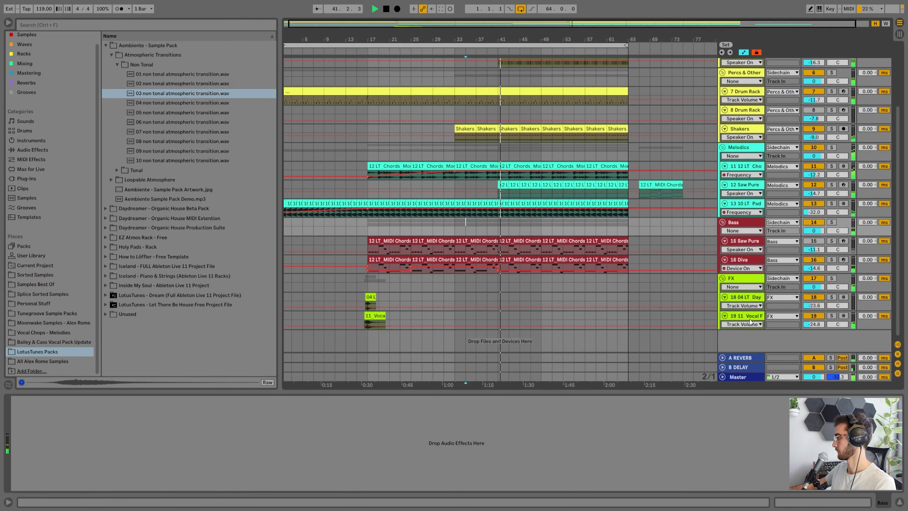
{"action": "left_click", "coordinate": [746, 316]}
{"action": "key", "text": "ctrl+t"}
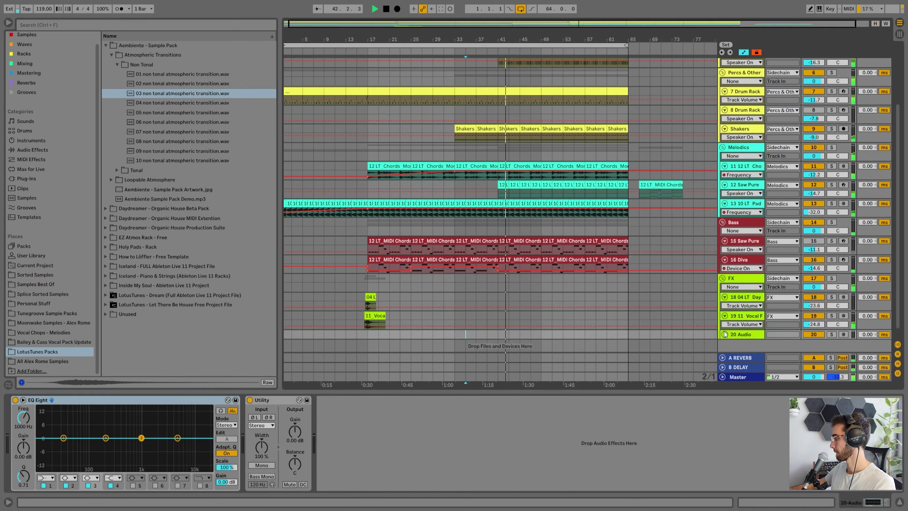
Thin out the 12 Saw Pure track by deleting its clips at bars 43–45 and 47–49
{"action": "scroll", "coordinate": [695, 328], "scroll_direction": "down", "scroll_amount": 2}
{"action": "left_click", "coordinate": [515, 154]}
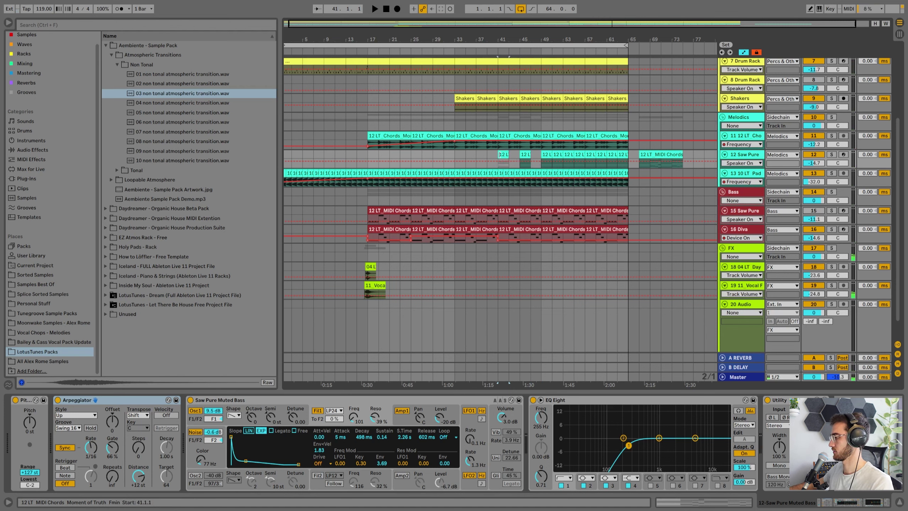
Set the arrangement grid to 1/16
{"action": "left_click", "coordinate": [368, 307]}
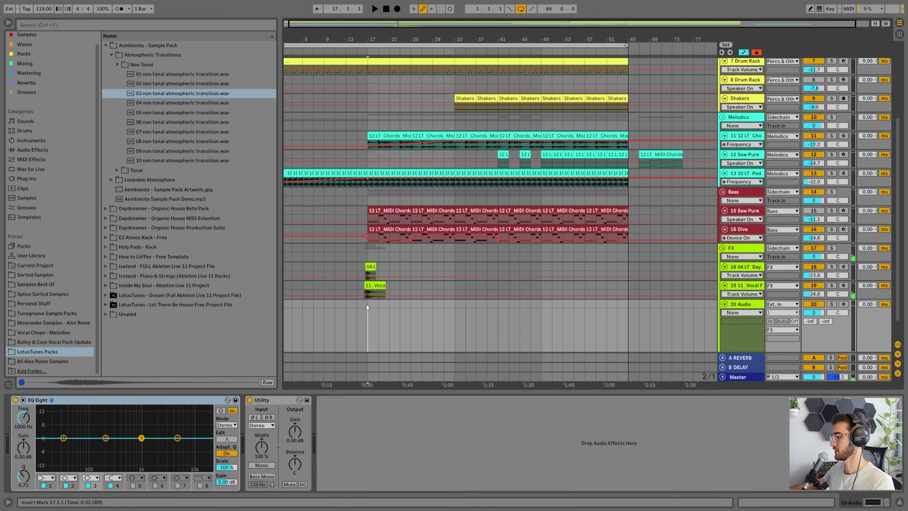
{"action": "right_click", "coordinate": [365, 303]}
{"action": "left_click", "coordinate": [431, 405]}
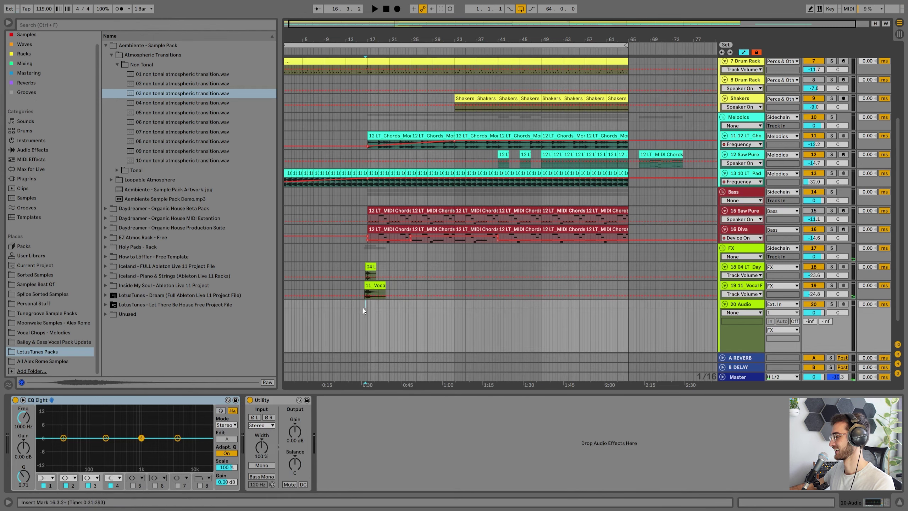
Place 03 non tonal atmospheric transition.wav on audio track 20 and move it to start at 32.1.3
{"action": "left_click_drag", "start_coordinate": [366, 39], "coordinate": [381, 227]}
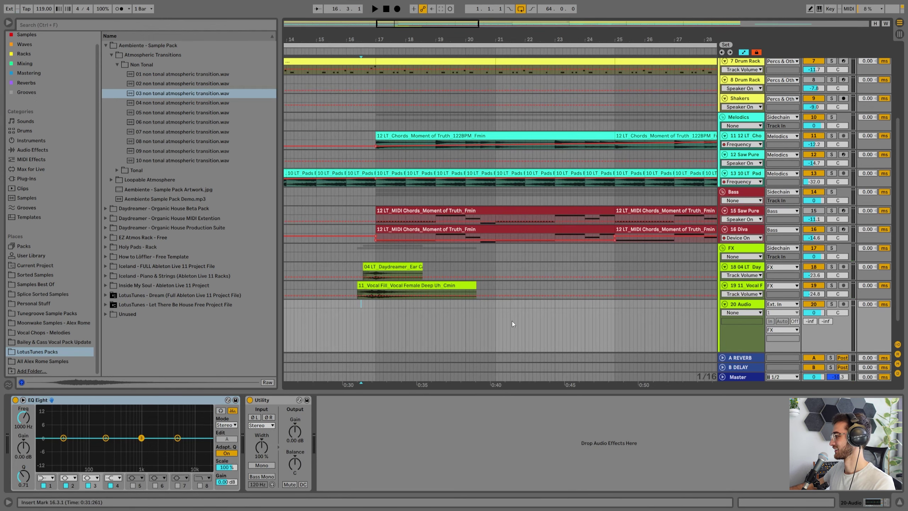
{"action": "left_click", "coordinate": [744, 312]}
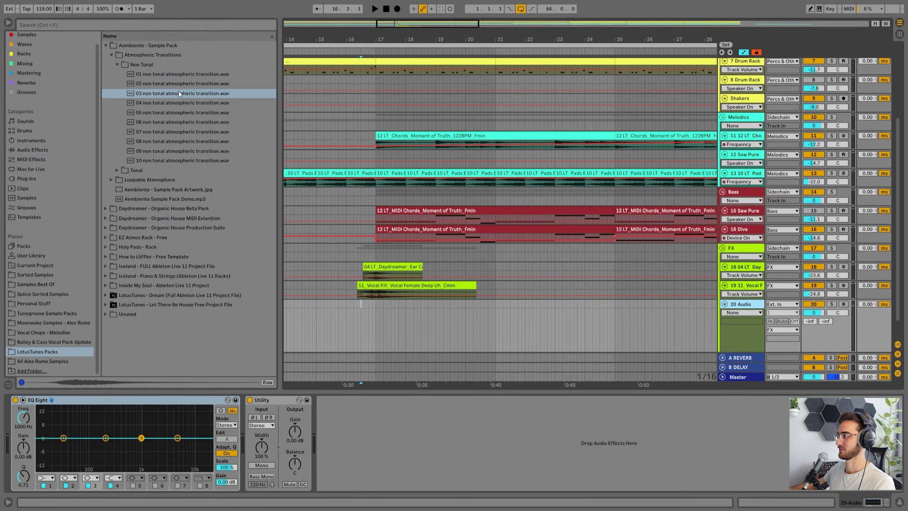
{"action": "left_click_drag", "start_coordinate": [179, 90], "coordinate": [499, 309]}
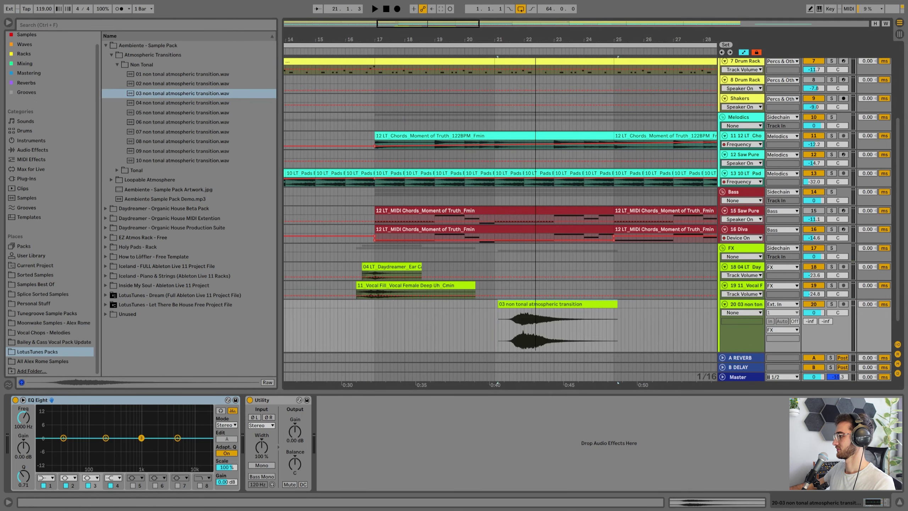
{"action": "left_click_drag", "start_coordinate": [536, 39], "coordinate": [454, 3]}
{"action": "left_click_drag", "start_coordinate": [458, 304], "coordinate": [555, 304]}
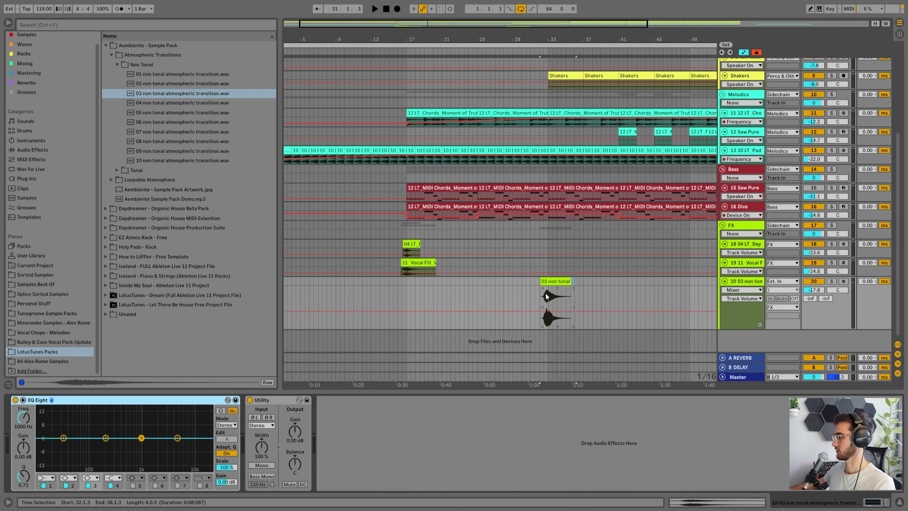
Play the transition in context and lower its track volume to -36.3 dB
{"action": "left_click", "coordinate": [543, 287]}
{"action": "key", "text": "space"}
{"action": "left_click_drag", "start_coordinate": [551, 38], "coordinate": [529, 282]}
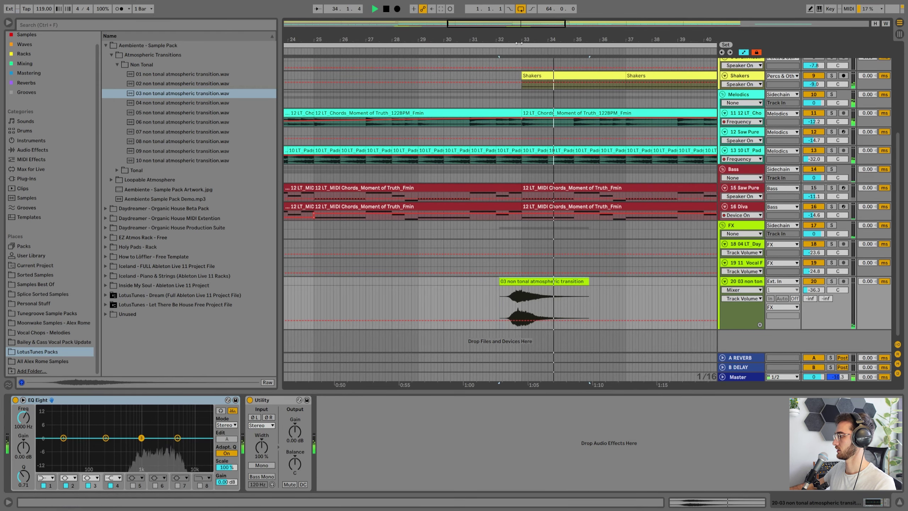
Raise track 20's sends to -3.0 dB for A-REVERB and -12.8 dB for B-DELAY while listening to the transition
{"action": "left_click", "coordinate": [25, 62]}
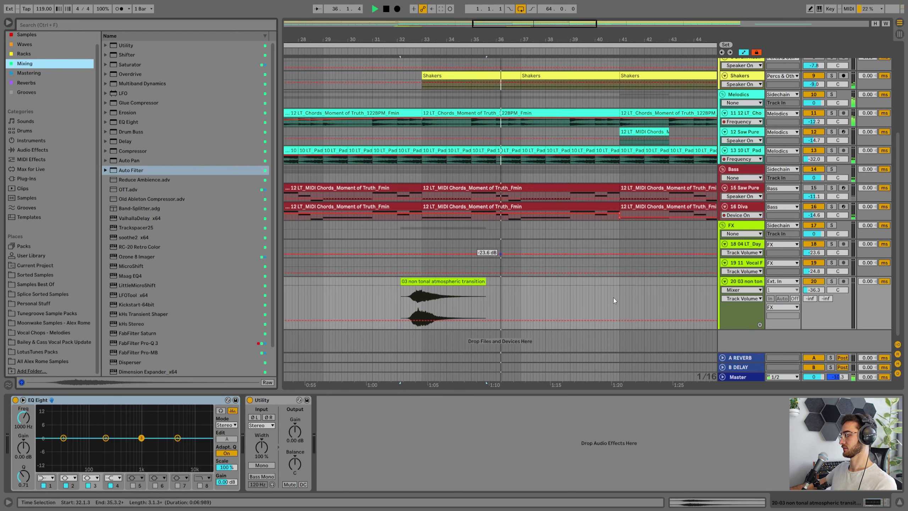
{"action": "left_click_drag", "start_coordinate": [825, 299], "coordinate": [825, 271]}
{"action": "mouse_move", "coordinate": [821, 329]}
{"action": "left_mouse_down"}
{"action": "mouse_move", "coordinate": [822, 305]}
{"action": "mouse_move", "coordinate": [822, 338]}
{"action": "left_mouse_up"}
{"action": "left_click_drag", "start_coordinate": [810, 298], "coordinate": [809, 274]}
{"action": "key", "text": "space"}
{"action": "key", "text": "space"}
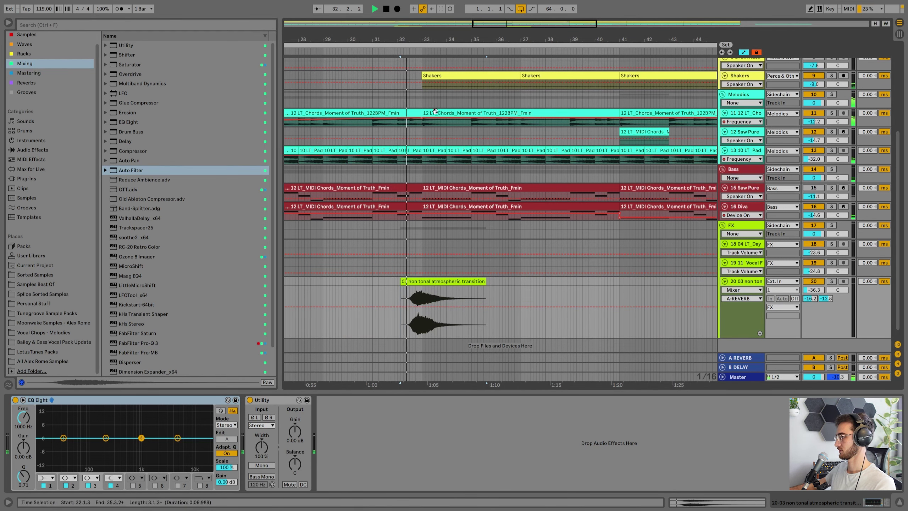
{"action": "left_click_drag", "start_coordinate": [425, 40], "coordinate": [425, 20]}
{"action": "left_click_drag", "start_coordinate": [809, 298], "coordinate": [809, 280]}
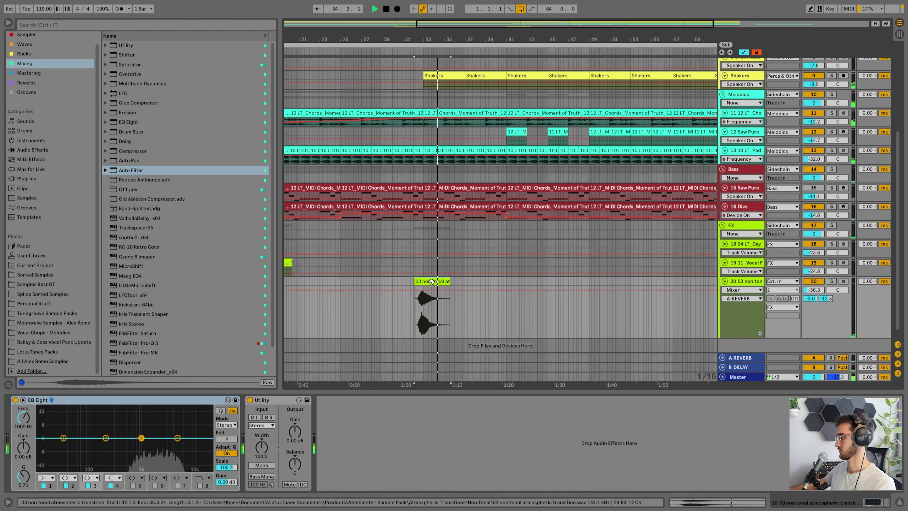
Duplicate the non tonal transition clip and position the copy to start at 40.1.3, leading into bar 41
{"action": "left_click_drag", "start_coordinate": [428, 297], "coordinate": [602, 294]}
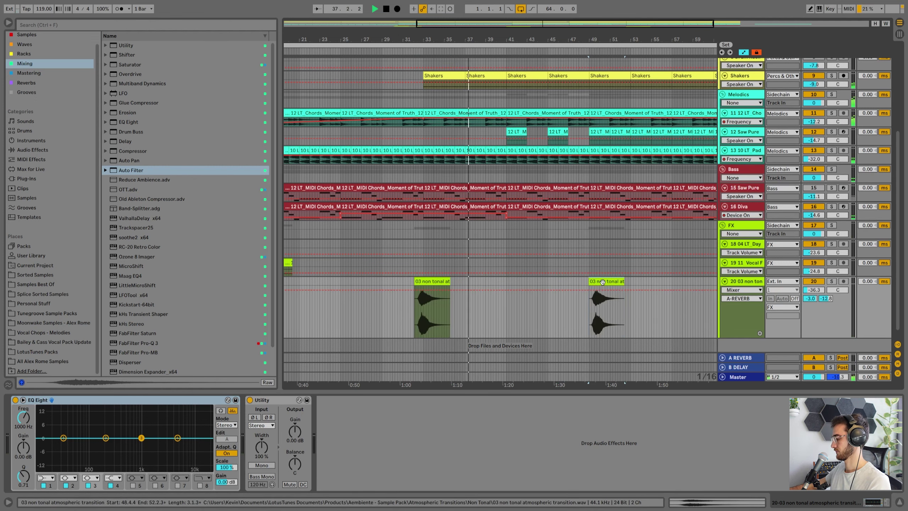
{"action": "double_click", "coordinate": [601, 294]}
{"action": "left_click_drag", "start_coordinate": [150, 192], "coordinate": [150, 195]}
{"action": "key", "text": "shift+Tab"}
{"action": "left_click", "coordinate": [610, 271]}
{"action": "scroll", "coordinate": [586, 263], "scroll_direction": "up", "scroll_amount": 4}
{"action": "scroll", "coordinate": [543, 253], "scroll_direction": "up", "scroll_amount": 1}
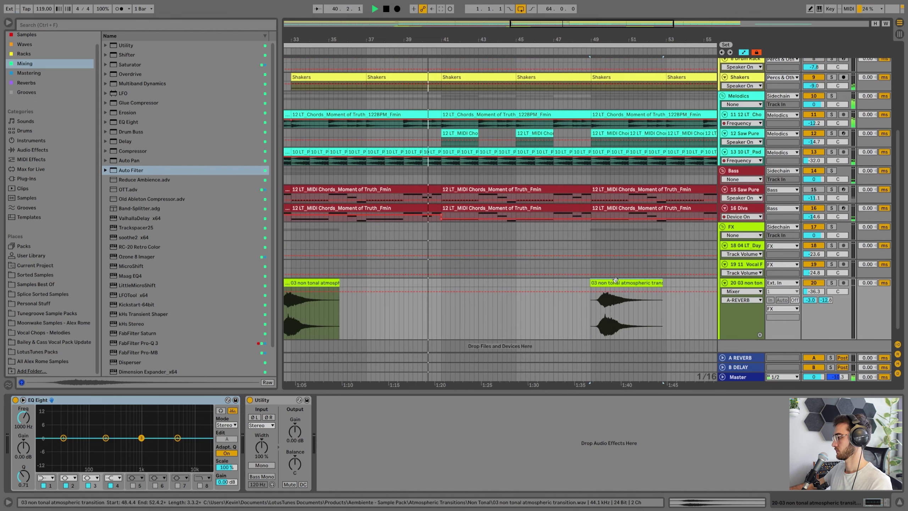
{"action": "left_click_drag", "start_coordinate": [622, 283], "coordinate": [457, 280]}
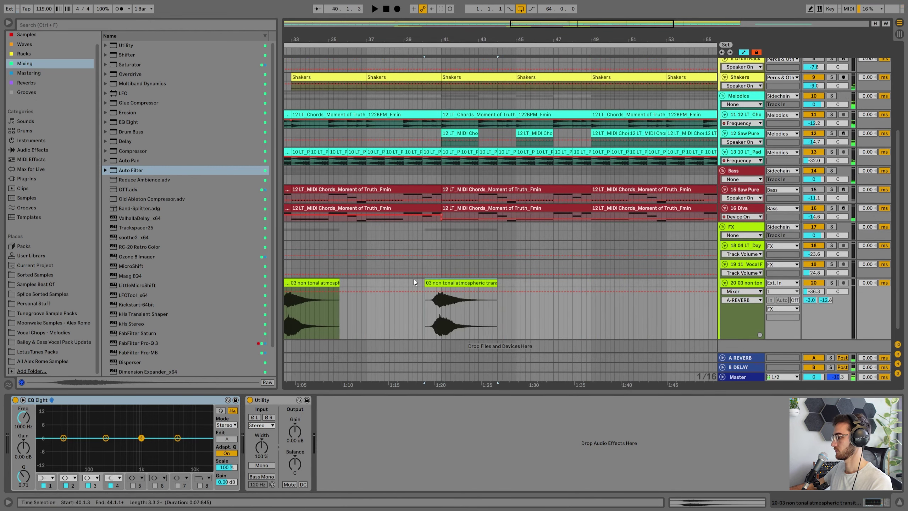
Move the first non tonal transition clip to start at 24.1.4, leading into bar 25, and audition it
{"action": "scroll", "coordinate": [414, 276], "scroll_direction": "up", "scroll_amount": 3}
{"action": "left_click_drag", "start_coordinate": [400, 41], "coordinate": [400, 17]}
{"action": "scroll", "coordinate": [399, 289], "scroll_direction": "down", "scroll_amount": 2}
{"action": "left_click_drag", "start_coordinate": [457, 302], "coordinate": [418, 303]}
{"action": "key", "text": "space"}
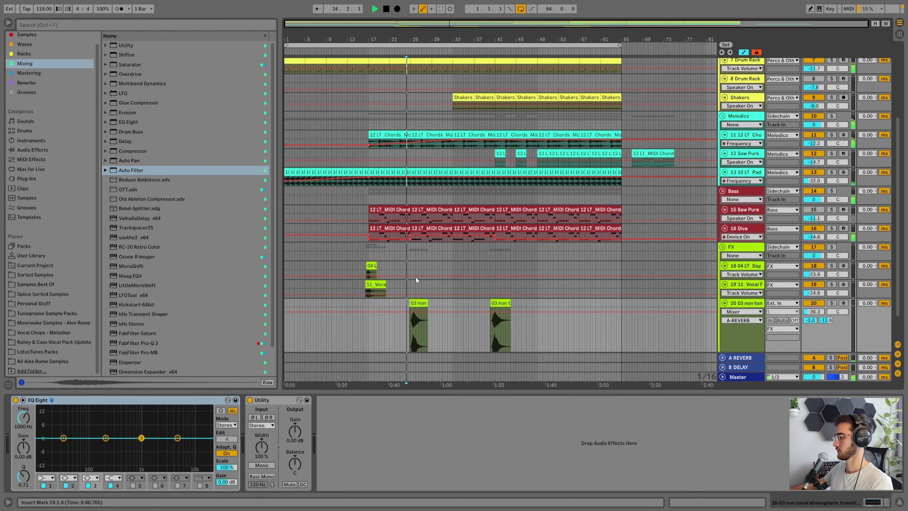
{"action": "left_click_drag", "start_coordinate": [407, 42], "coordinate": [409, 76]}
{"action": "scroll", "coordinate": [451, 214], "scroll_direction": "down", "scroll_amount": 2}
{"action": "left_click_drag", "start_coordinate": [437, 273], "coordinate": [427, 273]}
{"action": "key", "text": "space"}
{"action": "left_click", "coordinate": [400, 274]}
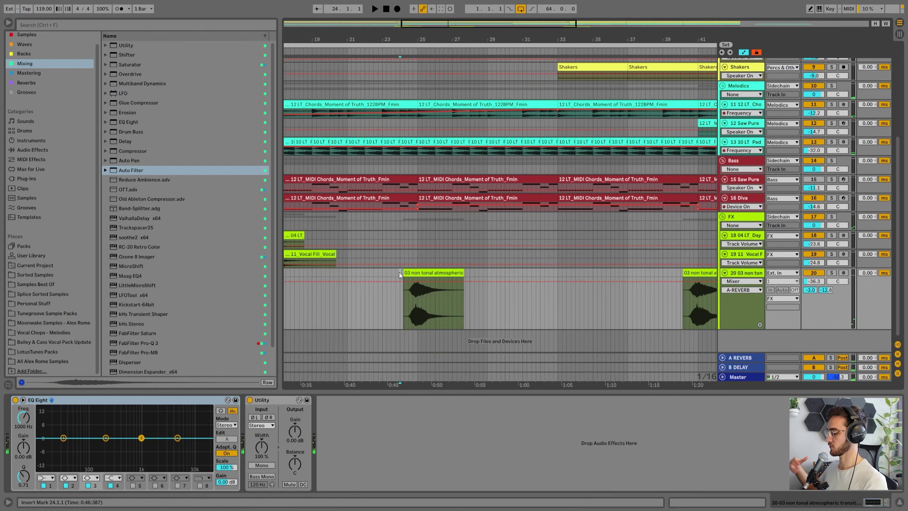
Enlarge the Core Drums group and listen to its Lowcut Core Drums on/off automation across bar 25
{"action": "scroll", "coordinate": [399, 271], "scroll_direction": "up", "scroll_amount": 8}
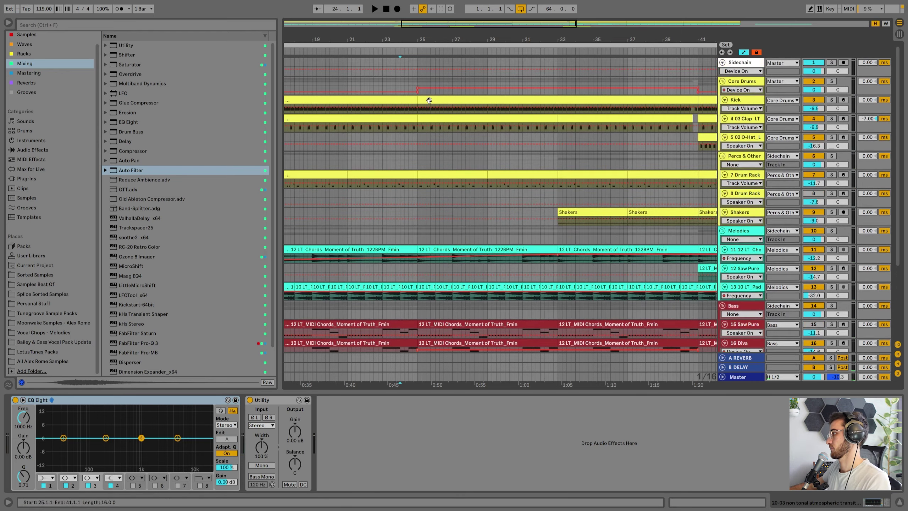
{"action": "left_click", "coordinate": [693, 102]}
{"action": "left_click_drag", "start_coordinate": [739, 95], "coordinate": [738, 137]}
{"action": "left_click", "coordinate": [408, 87]}
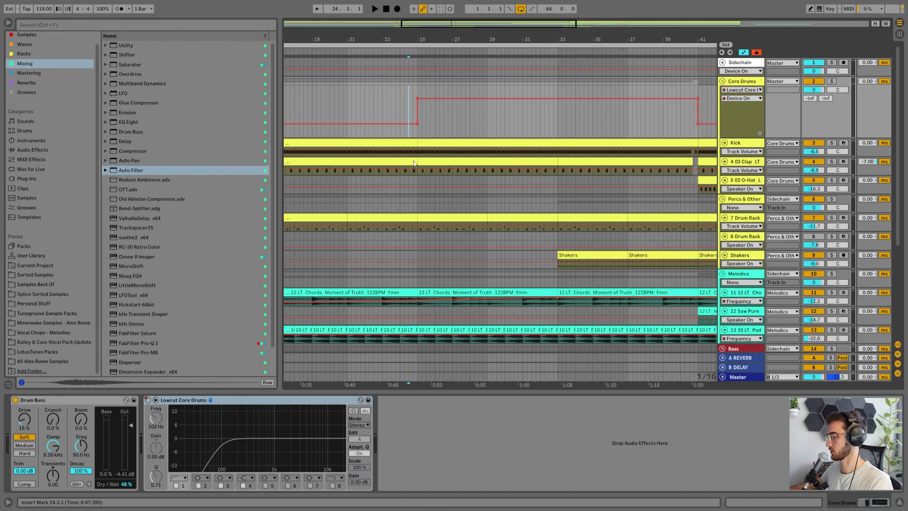
{"action": "left_click", "coordinate": [411, 93]}
{"action": "key", "text": "space"}
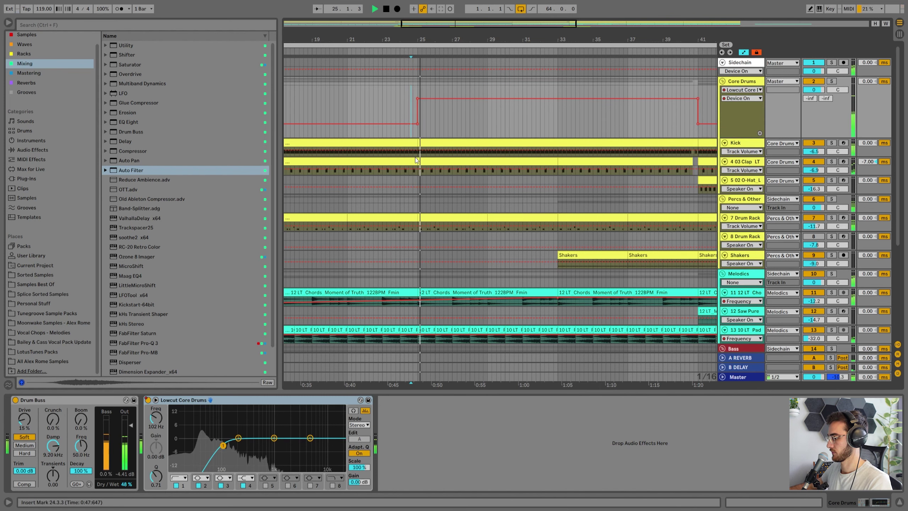
Enlarge the 16 Diva track and listen to its Lowcut Bass on/off automation together with the transition at bar 25
{"action": "scroll", "coordinate": [439, 237], "scroll_direction": "down", "scroll_amount": 5}
{"action": "left_click", "coordinate": [420, 241]}
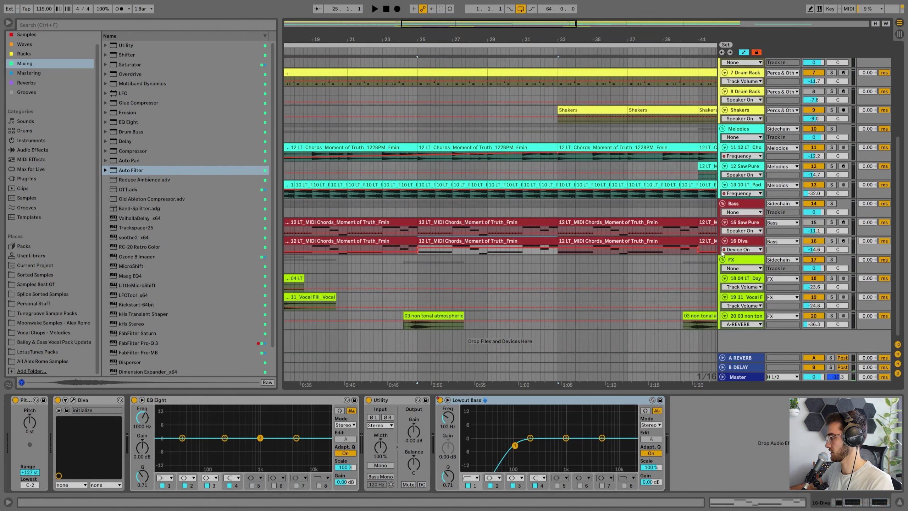
{"action": "left_click_drag", "start_coordinate": [733, 259], "coordinate": [733, 309]}
{"action": "left_click", "coordinate": [408, 253]}
{"action": "key", "text": "space"}
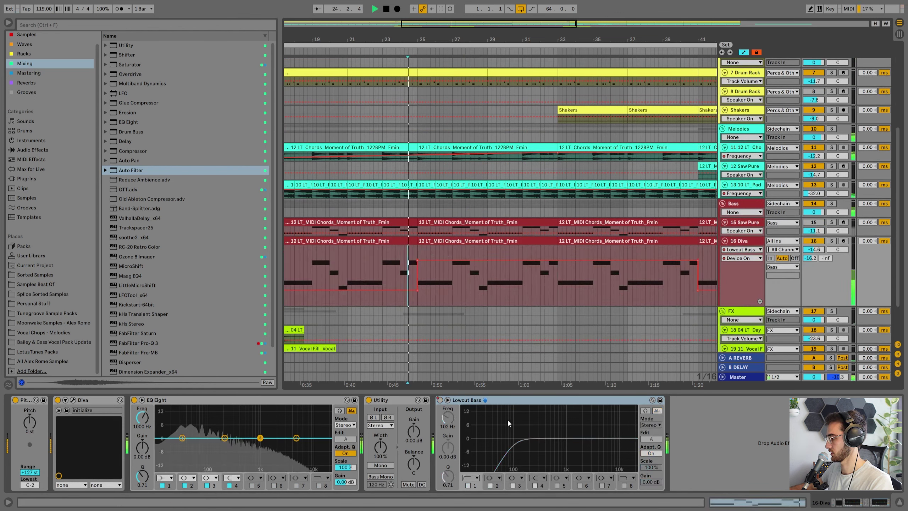
{"action": "scroll", "coordinate": [430, 297], "scroll_direction": "down", "scroll_amount": 3}
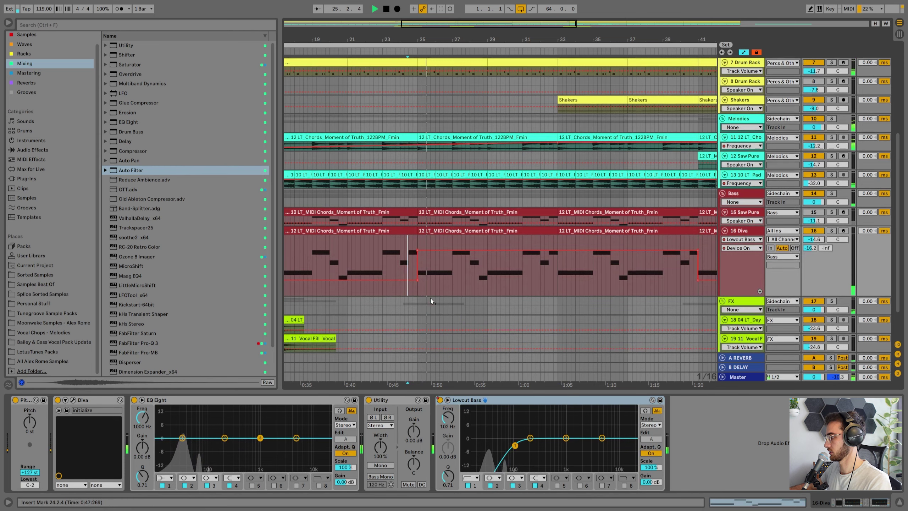
{"action": "left_click", "coordinate": [404, 298]}
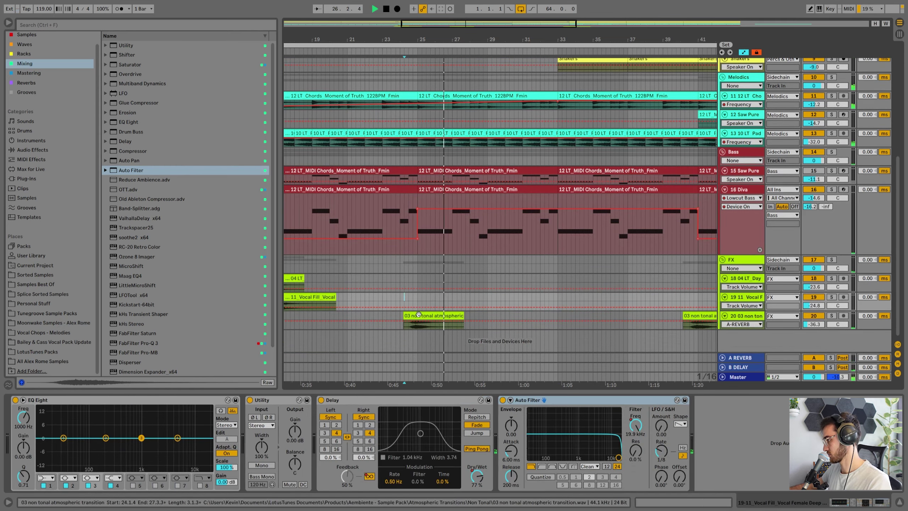
{"action": "left_click", "coordinate": [449, 315]}
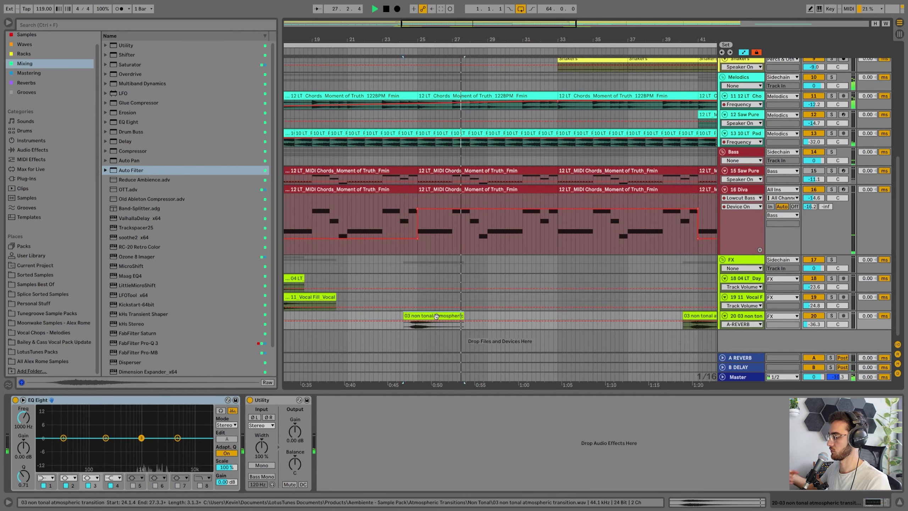
Extend the Auto Filter frequency rise on the 11 chords track so that it reaches 19.9 kHz at bar 41 instead of bar 33
{"action": "scroll", "coordinate": [477, 216], "scroll_direction": "down", "scroll_amount": 4}
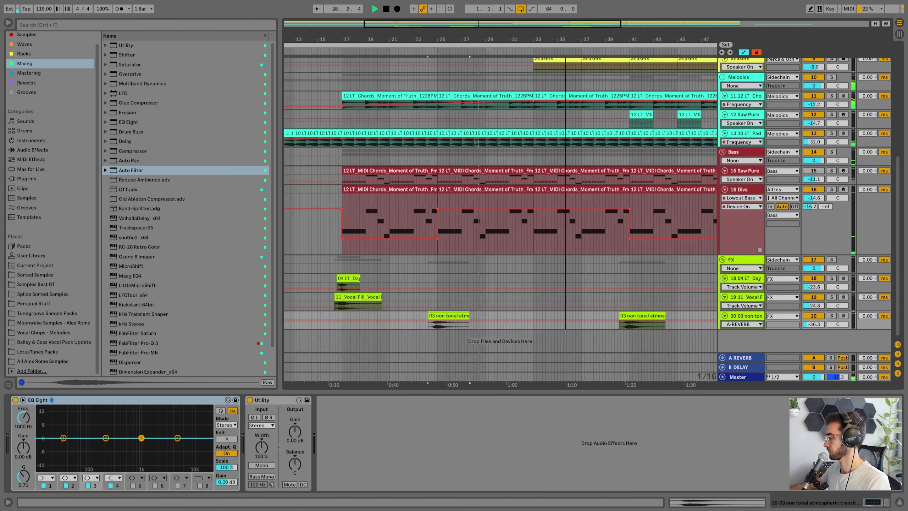
{"action": "scroll", "coordinate": [573, 191], "scroll_direction": "up", "scroll_amount": 3}
{"action": "left_click", "coordinate": [543, 135]}
{"action": "scroll", "coordinate": [552, 195], "scroll_direction": "up", "scroll_amount": 3}
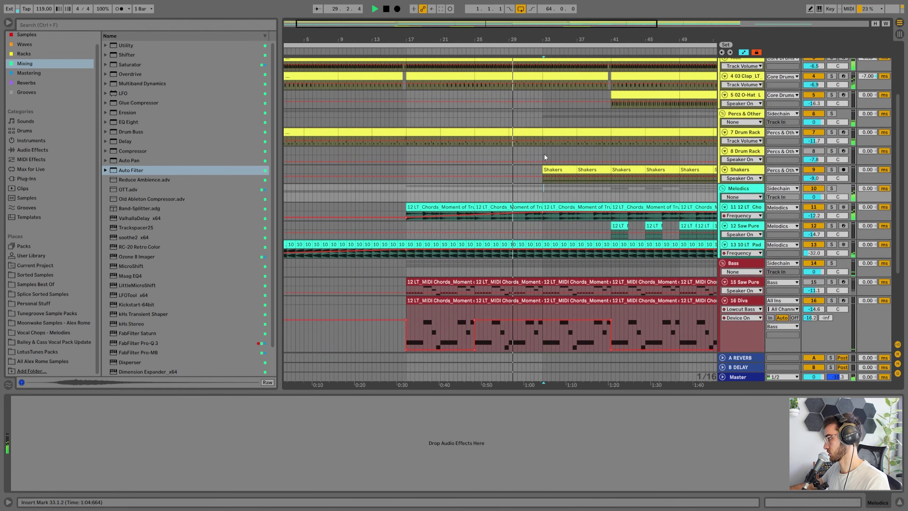
{"action": "left_click", "coordinate": [544, 150]}
{"action": "left_click", "coordinate": [543, 152]}
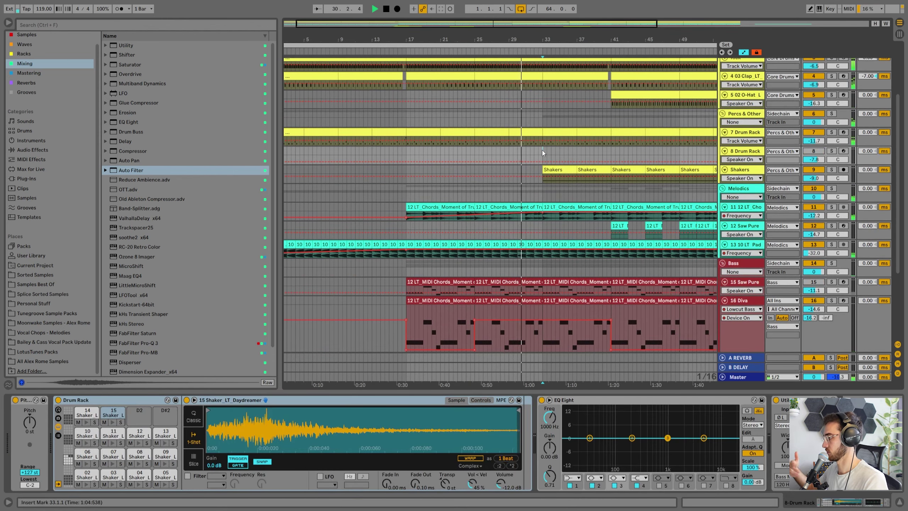
{"action": "left_click", "coordinate": [550, 243]}
{"action": "left_click", "coordinate": [549, 210]}
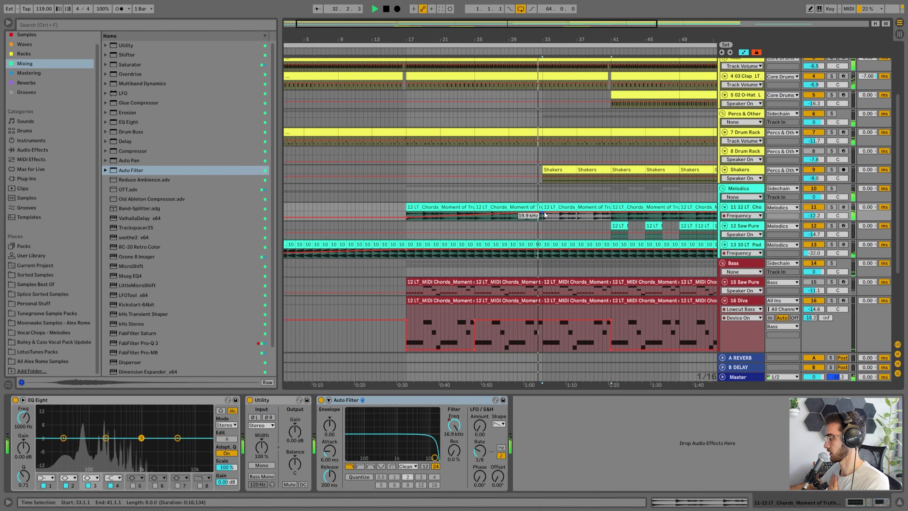
{"action": "left_click", "coordinate": [548, 216]}
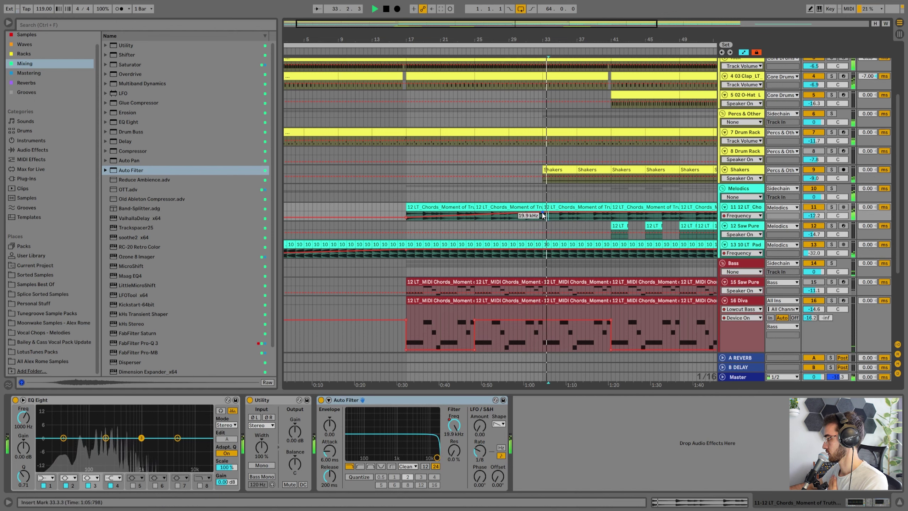
{"action": "left_click_drag", "start_coordinate": [542, 212], "coordinate": [610, 213]}
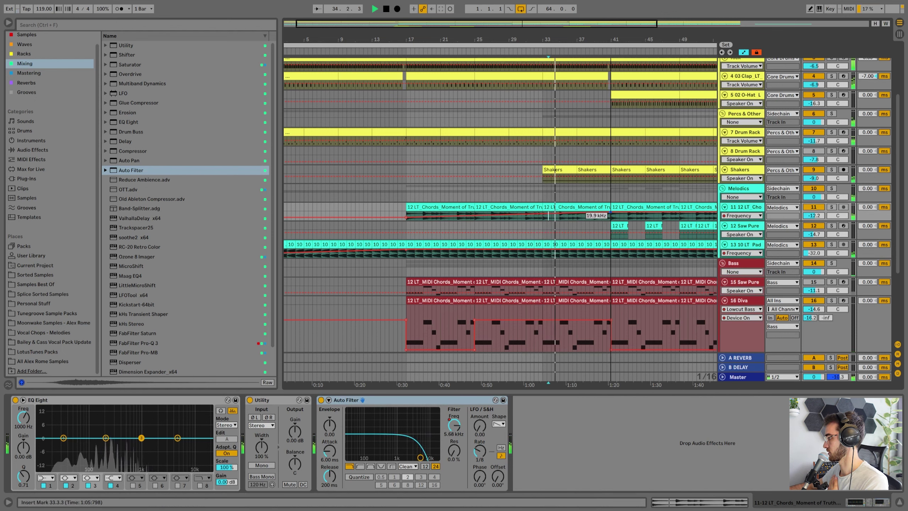
Add an Auto Filter to the Shakers track and automate its frequency from 6.58 kHz at bar 33 up to 19.9 kHz at bar 41
{"action": "left_click", "coordinate": [558, 170]}
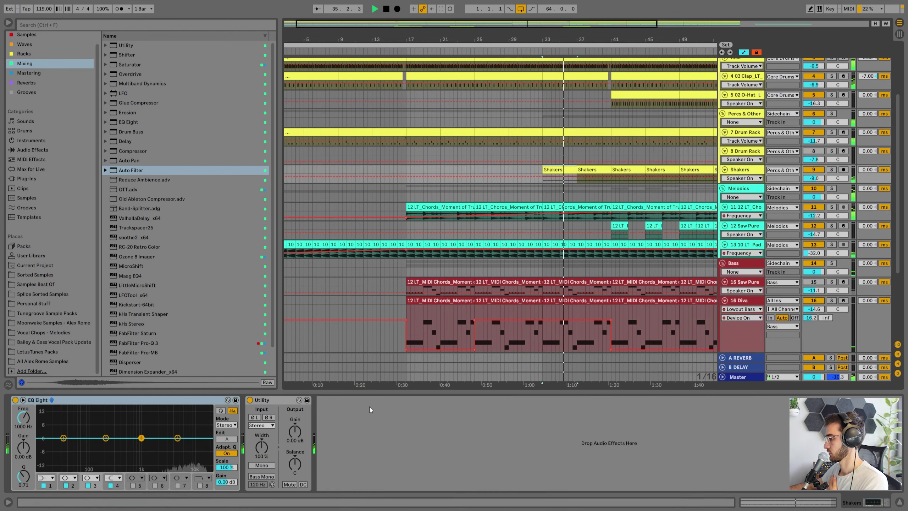
{"action": "double_click", "coordinate": [131, 170]}
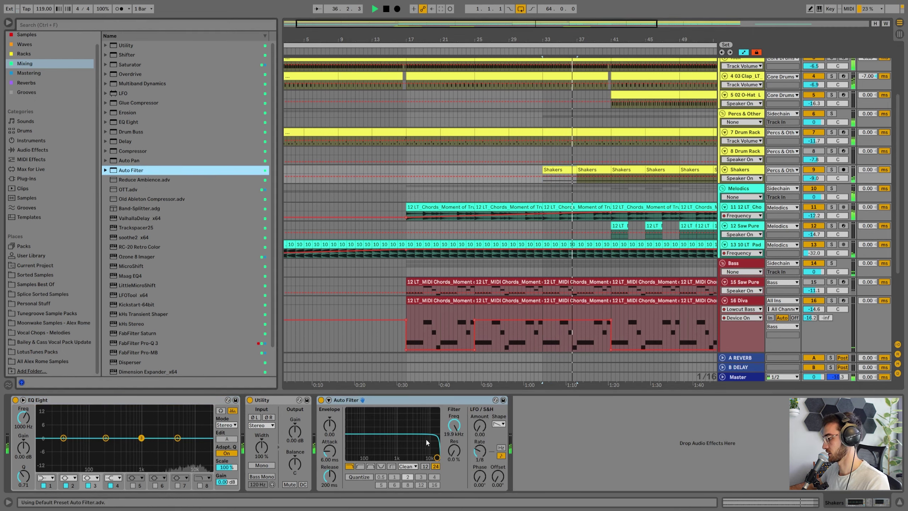
{"action": "left_click_drag", "start_coordinate": [740, 184], "coordinate": [740, 227]}
{"action": "left_click", "coordinate": [530, 189]}
{"action": "left_click", "coordinate": [542, 183]}
{"action": "left_click_drag", "start_coordinate": [610, 183], "coordinate": [612, 174]}
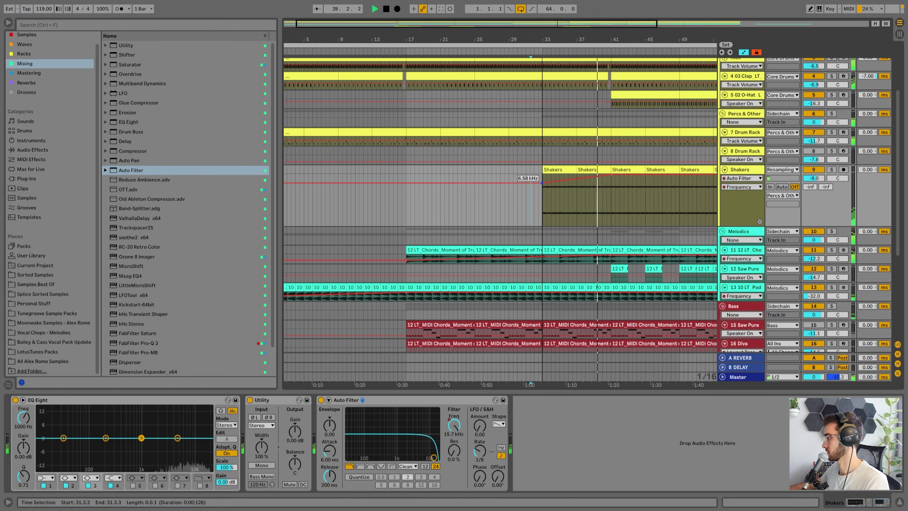
{"action": "scroll", "coordinate": [613, 161], "scroll_direction": "up", "scroll_amount": 3}
{"action": "left_click_drag", "start_coordinate": [615, 32], "coordinate": [608, 39]}
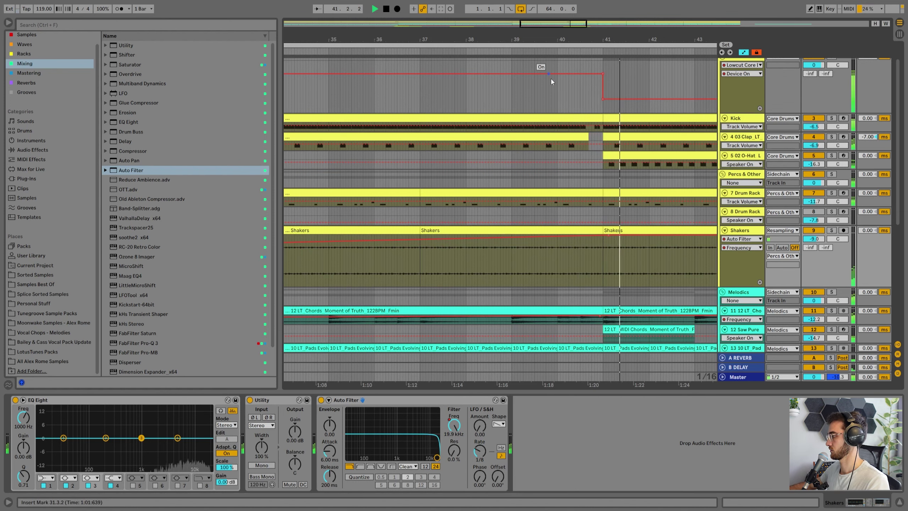
{"action": "scroll", "coordinate": [551, 81], "scroll_direction": "down", "scroll_amount": 3}
{"action": "left_click_drag", "start_coordinate": [613, 40], "coordinate": [551, 14]}
{"action": "scroll", "coordinate": [586, 264], "scroll_direction": "down", "scroll_amount": 4}
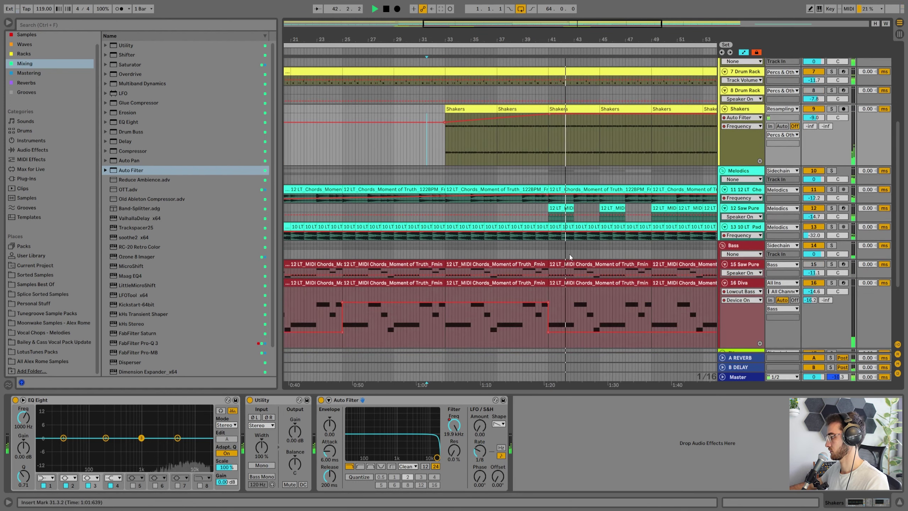
Fill the gaps on the 12 Saw Pure Muted Bass track by duplicating its two-bar clip at bar 41 three times
{"action": "left_click", "coordinate": [570, 211]}
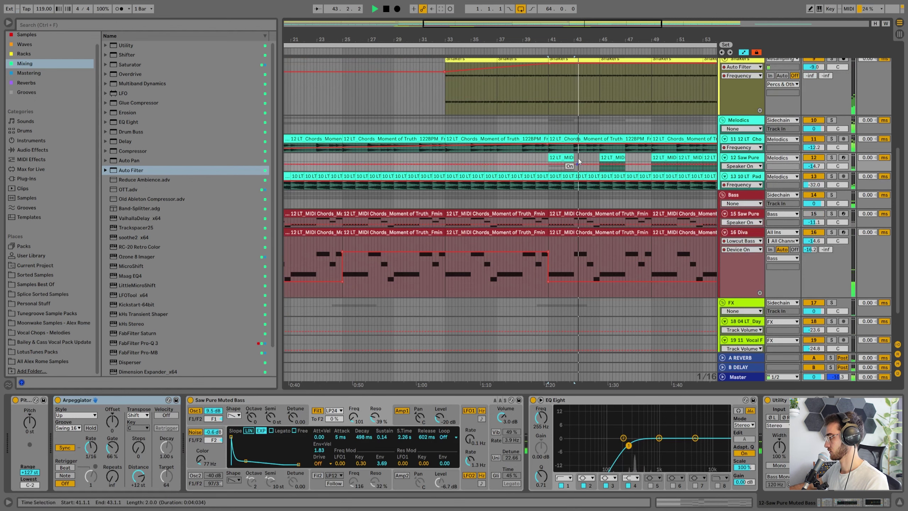
{"action": "left_click", "coordinate": [610, 61]}
{"action": "left_click_drag", "start_coordinate": [610, 40], "coordinate": [533, 40]}
{"action": "key", "text": "ctrl+d"}
{"action": "key", "text": "ctrl+d"}
{"action": "key", "text": "ctrl+d"}
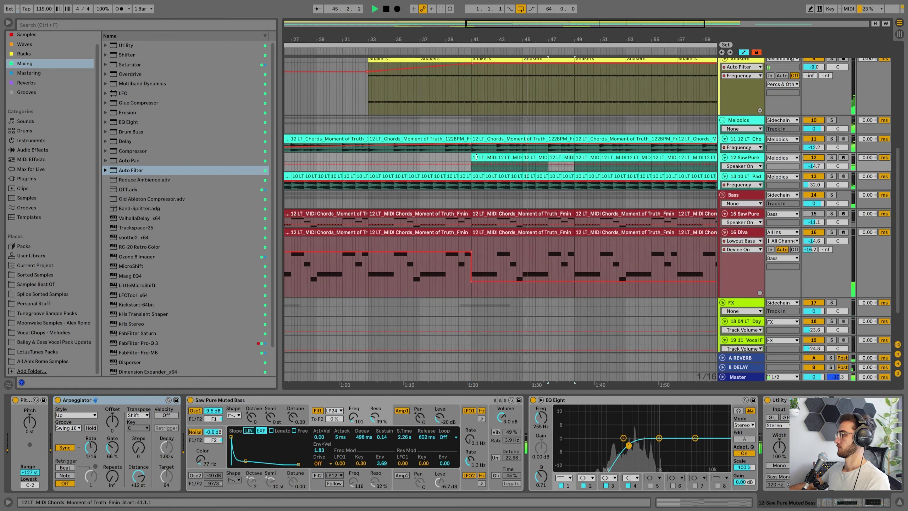
Lower the volume of the 12 Saw Pure Muted Bass track to -16.2 dB
{"action": "left_click", "coordinate": [487, 158]}
{"action": "left_click_drag", "start_coordinate": [481, 40], "coordinate": [480, 14]}
{"action": "left_click", "coordinate": [510, 158]}
{"action": "left_click_drag", "start_coordinate": [814, 166], "coordinate": [810, 170]}
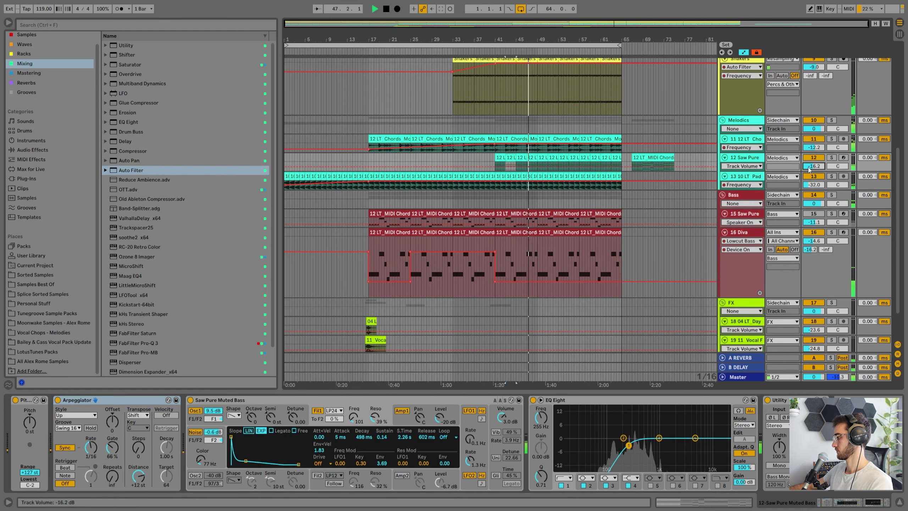
Play the transition into bar 17 from the 11 Vocal Fill clip and save the set
{"action": "left_click", "coordinate": [527, 245]}
{"action": "scroll", "coordinate": [481, 289], "scroll_direction": "down", "scroll_amount": 2}
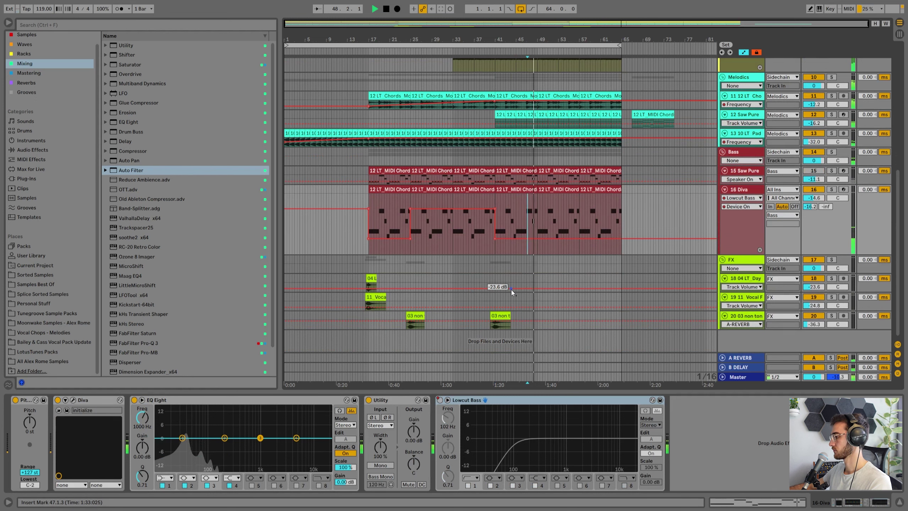
{"action": "left_click", "coordinate": [492, 262]}
{"action": "left_click", "coordinate": [816, 303]}
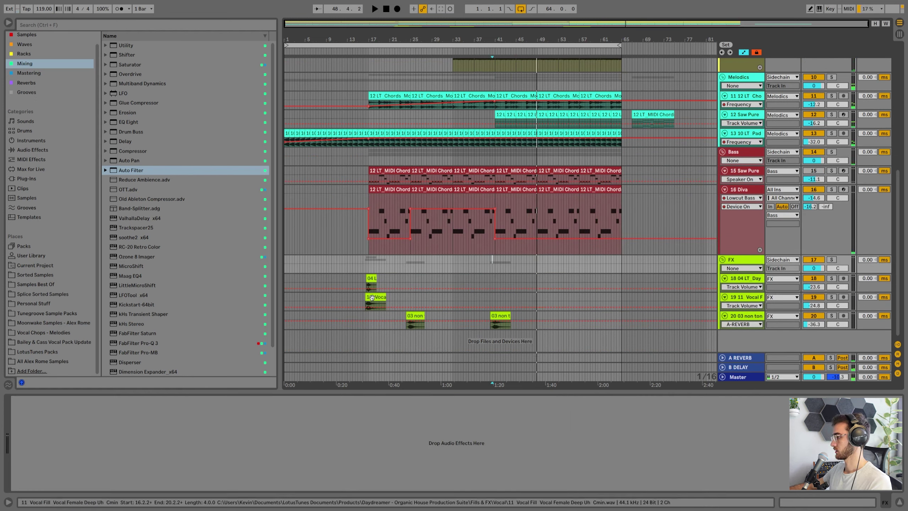
{"action": "key", "text": "space"}
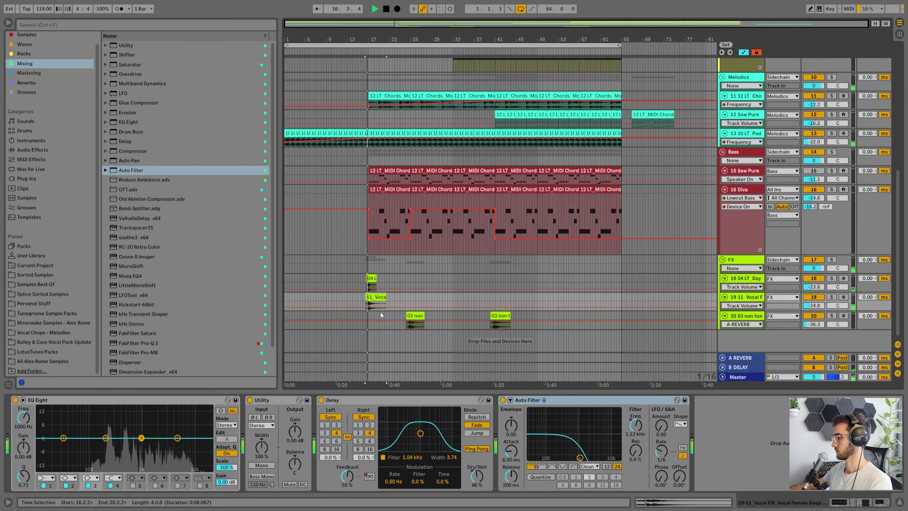
{"action": "key", "text": "ctrl+s"}
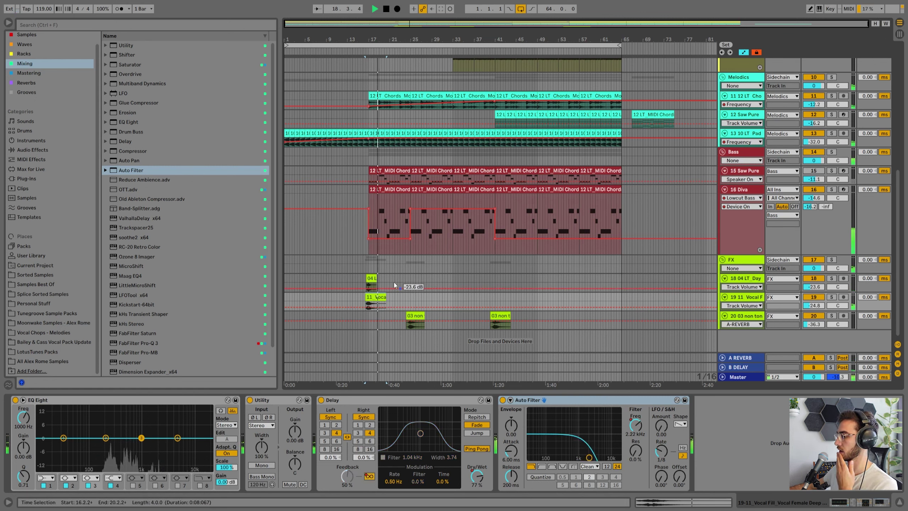
{"action": "right_click", "coordinate": [399, 300]}
{"action": "key", "text": "Escape"}
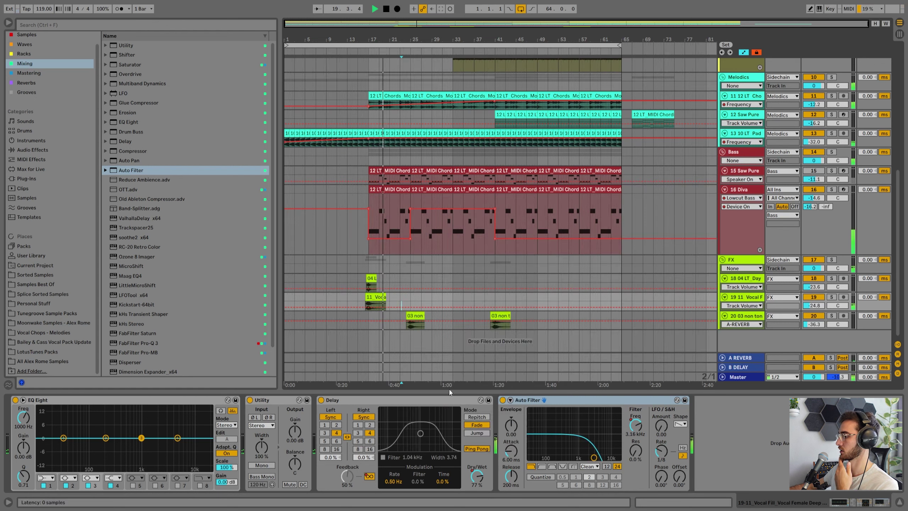
Reduce the enlarged Shakers and 16 Diva tracks to the same compact height as the other tracks
{"action": "scroll", "coordinate": [402, 295], "scroll_direction": "up", "scroll_amount": 2}
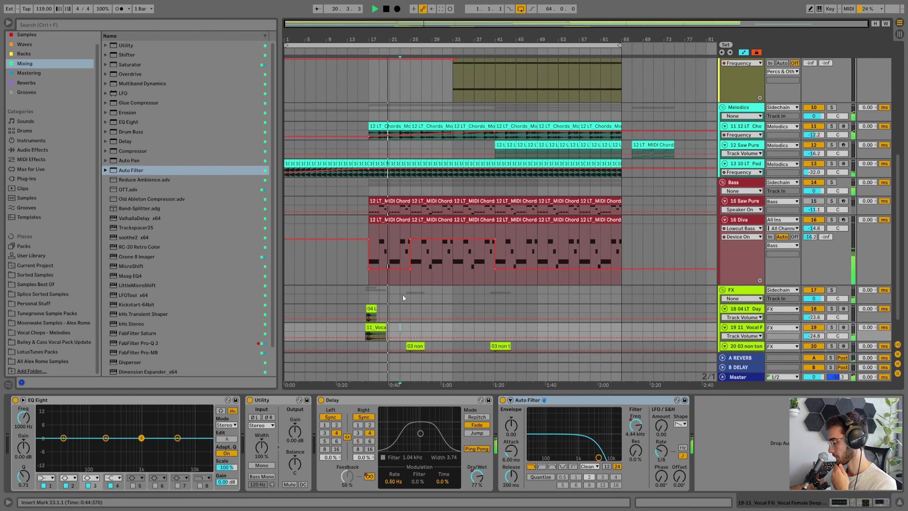
{"action": "key", "text": "h"}
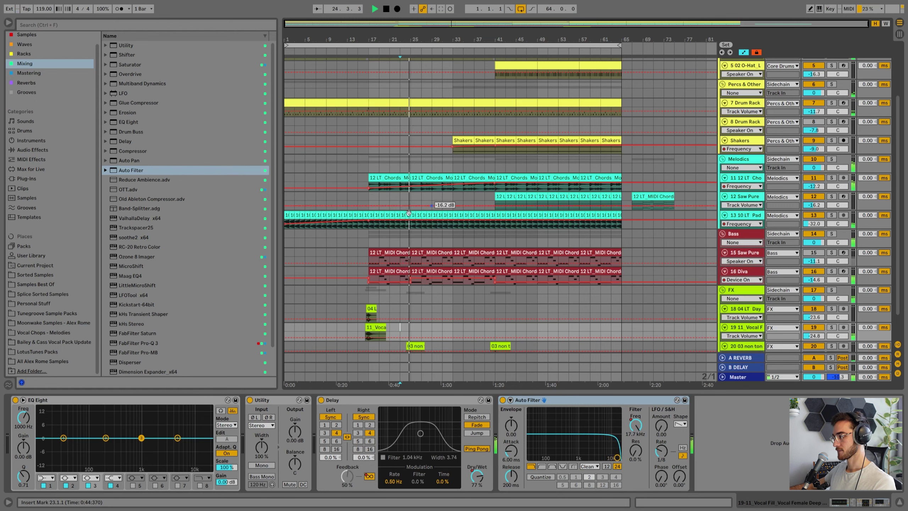
{"action": "scroll", "coordinate": [427, 236], "scroll_direction": "down", "scroll_amount": 3}
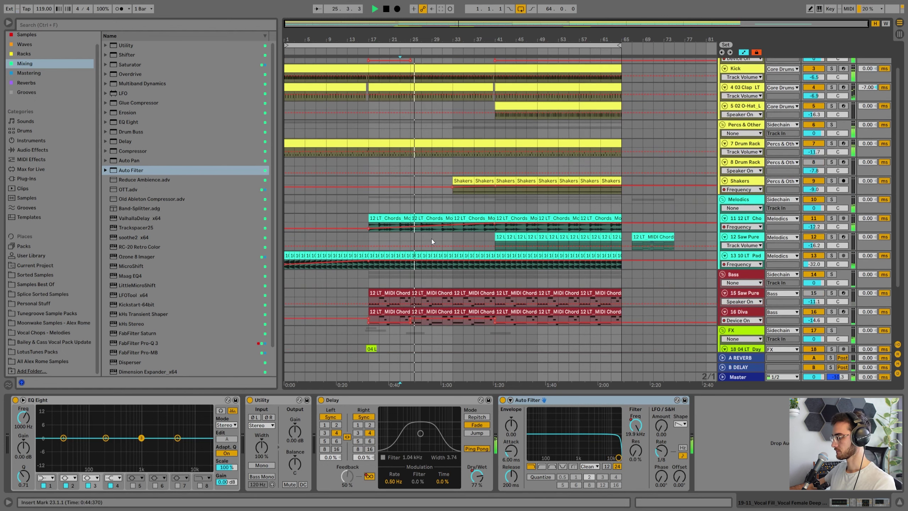
Audition non tonal atmospheric transitions from the LotusTunes Packs, including 09 and 07
{"action": "left_click", "coordinate": [35, 353]}
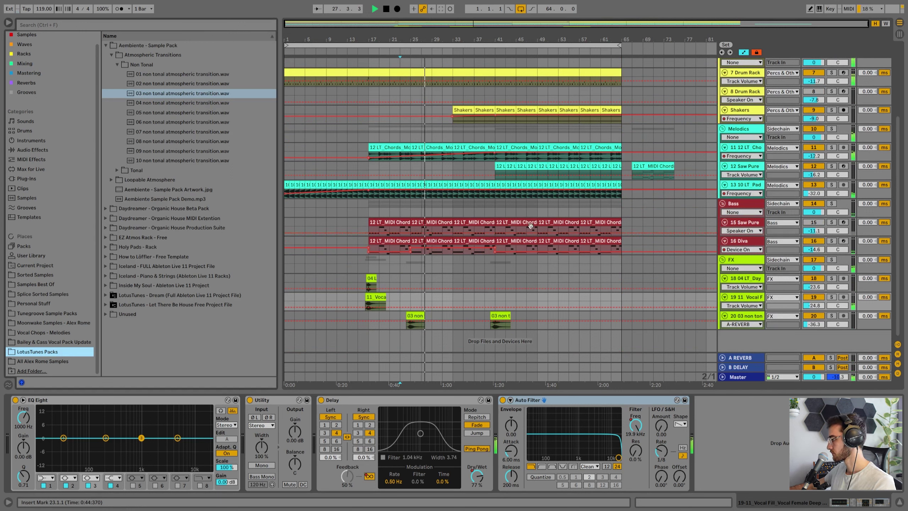
{"action": "left_click", "coordinate": [189, 150]}
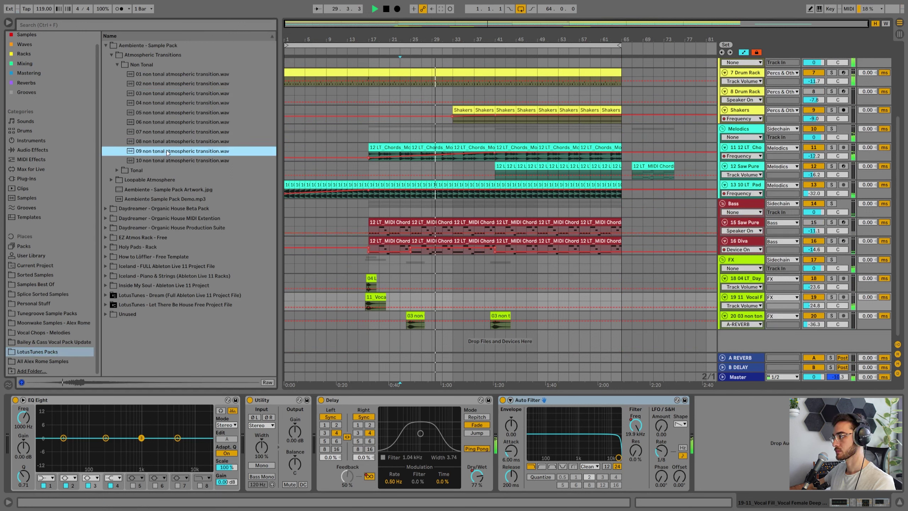
{"action": "left_click", "coordinate": [168, 134]}
{"action": "left_click_drag", "start_coordinate": [173, 131], "coordinate": [449, 302]}
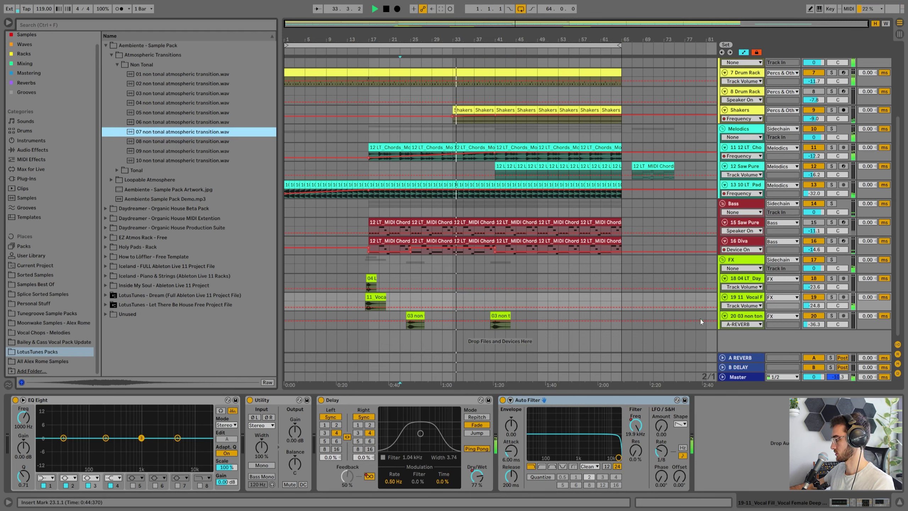
Duplicate track 20 with the 03 non tonal transitions and delete the clips on the copy
{"action": "left_click", "coordinate": [737, 317]}
{"action": "key", "text": "ctrl+d"}
{"action": "left_click", "coordinate": [500, 334]}
{"action": "left_click", "coordinate": [407, 333], "text": "shift"}
{"action": "key", "text": "Delete"}
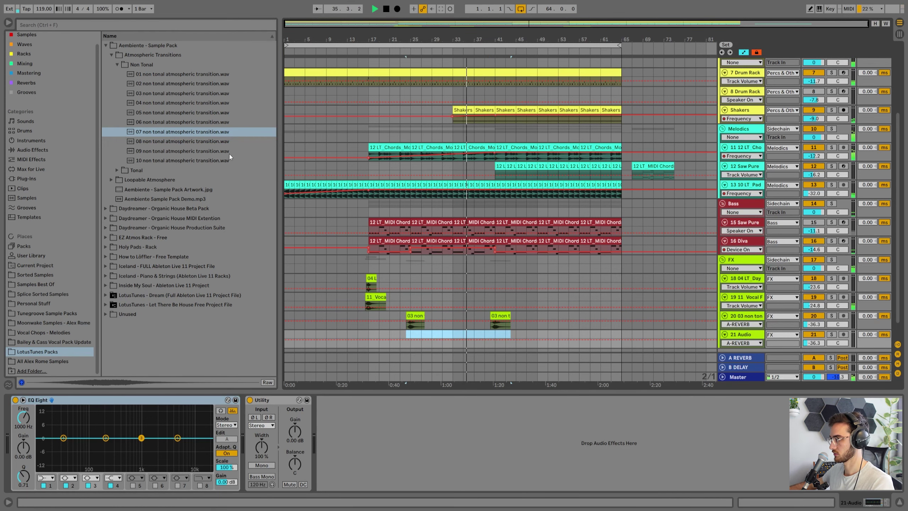
Place 07 non tonal atmospheric transition.wav on the emptied track 21, starting at 31.2.1, and listen to it leading into bar 33
{"action": "left_click_drag", "start_coordinate": [205, 131], "coordinate": [455, 304]}
{"action": "double_click", "coordinate": [454, 304]}
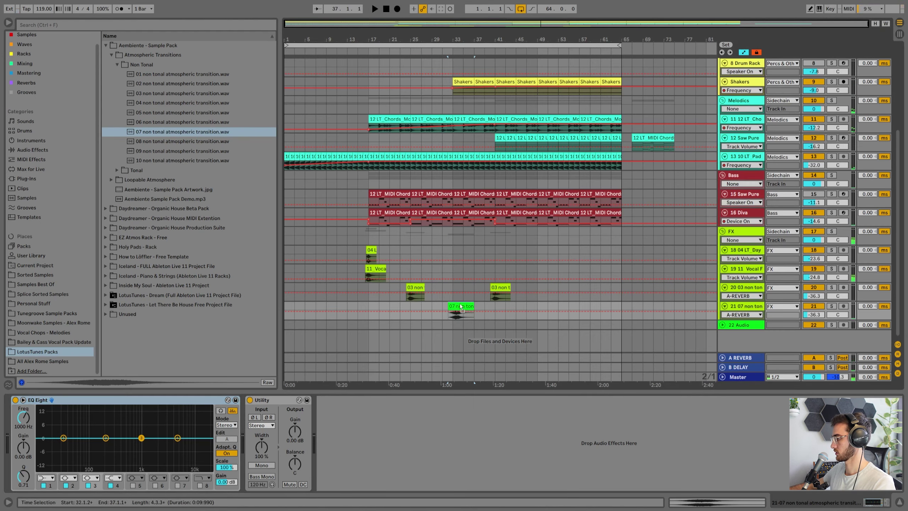
{"action": "left_click_drag", "start_coordinate": [461, 307], "coordinate": [456, 307]}
{"action": "key", "text": "space"}
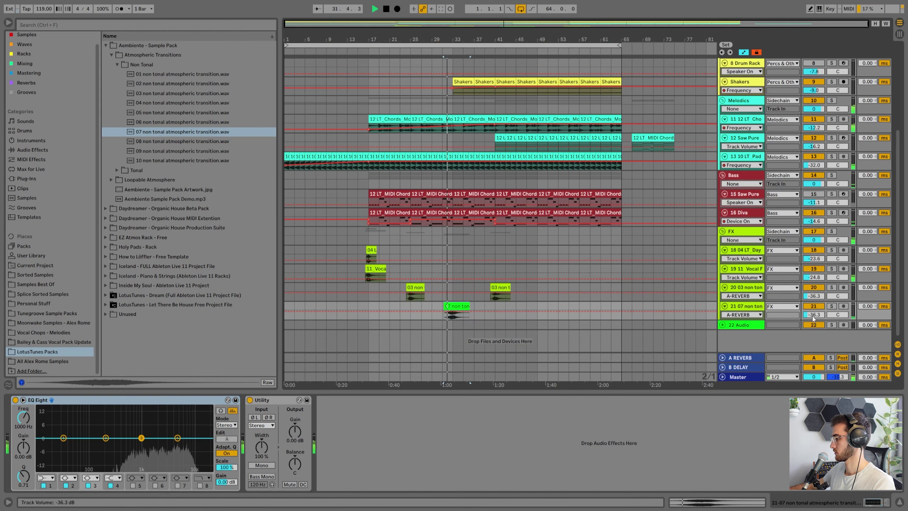
{"action": "scroll", "coordinate": [462, 232], "scroll_direction": "up", "scroll_amount": 5}
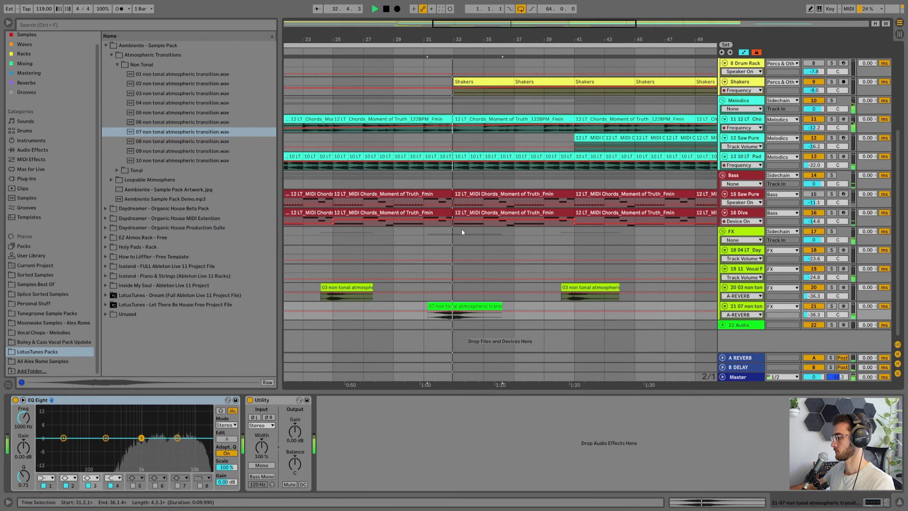
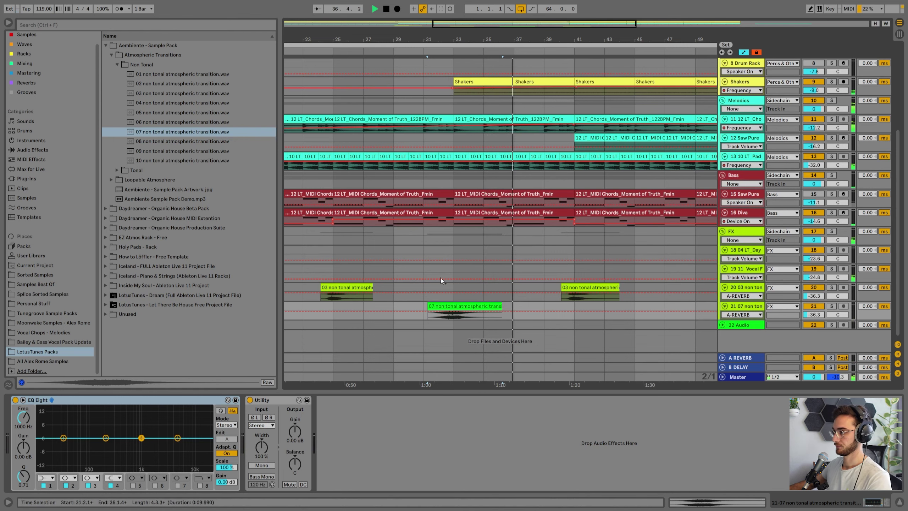
Listen to the section change at bar 41 and save the set
{"action": "left_click_drag", "start_coordinate": [508, 40], "coordinate": [461, 25]}
{"action": "left_click", "coordinate": [484, 142]}
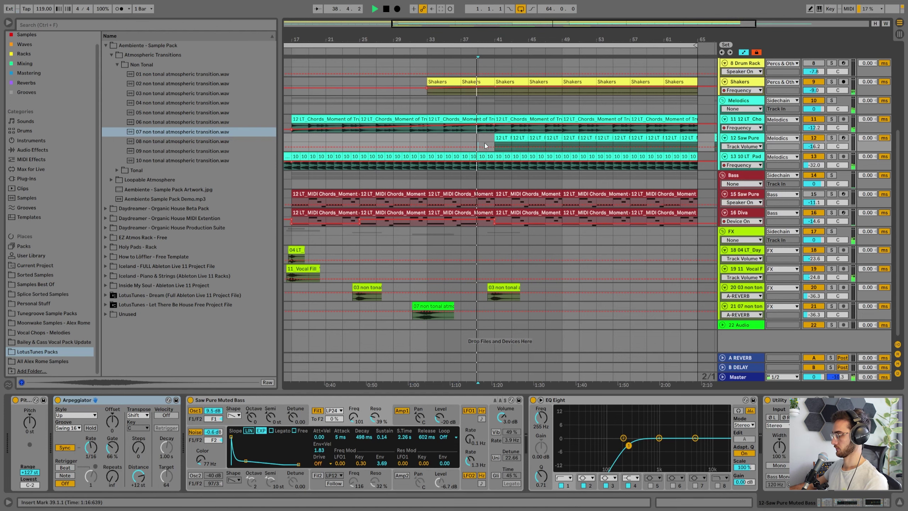
{"action": "left_click", "coordinate": [303, 273]}
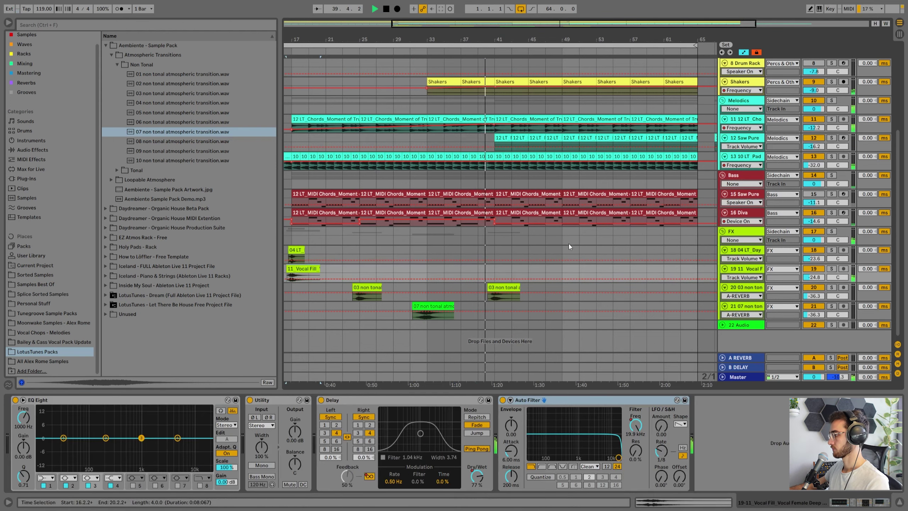
{"action": "scroll", "coordinate": [536, 250], "scroll_direction": "up", "scroll_amount": 3}
{"action": "left_click", "coordinate": [478, 226]}
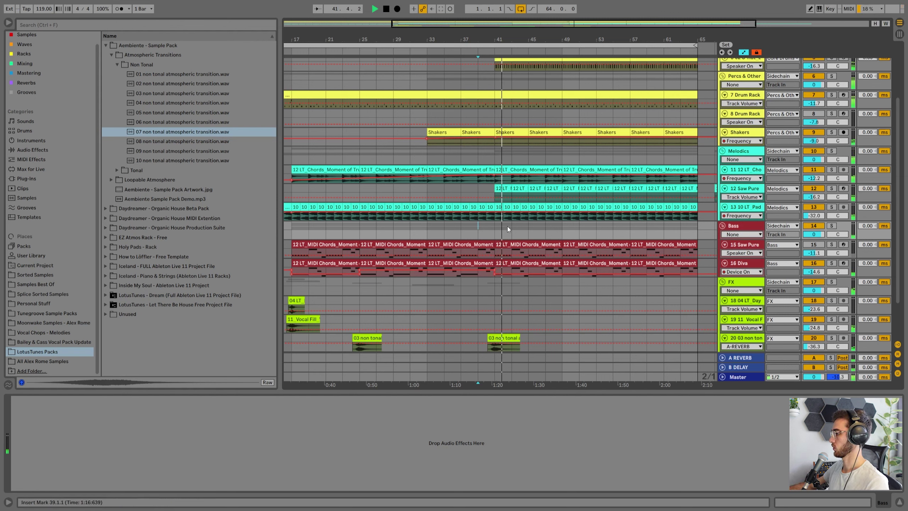
{"action": "left_click", "coordinate": [491, 224]}
{"action": "key", "text": "ctrl+s"}
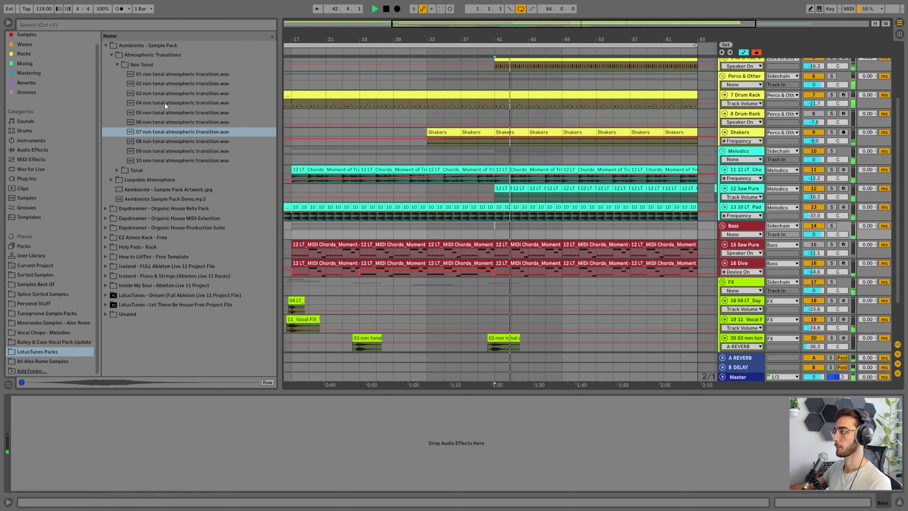
Collapse the Non Tonal folder and review all tracks from bar 41 onward, including both Saw Pure Muted Bass tracks
{"action": "left_click", "coordinate": [117, 65]}
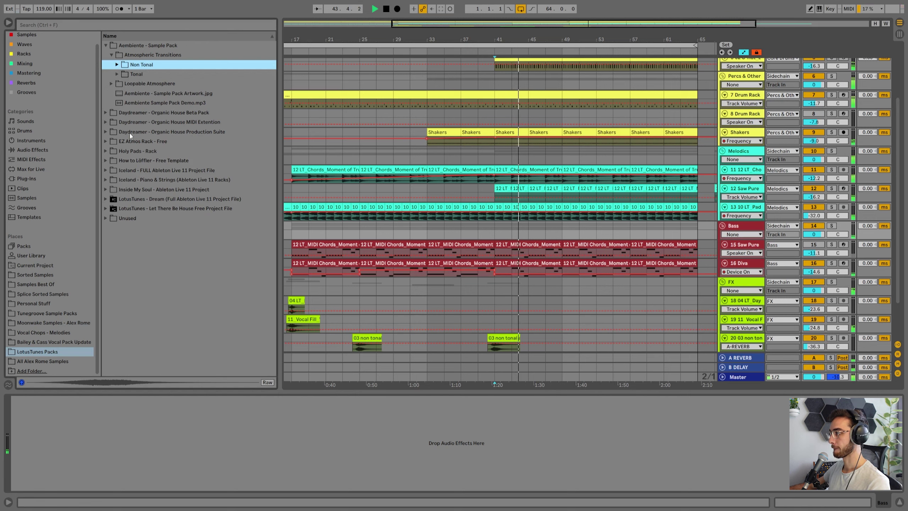
{"action": "scroll", "coordinate": [520, 186], "scroll_direction": "up", "scroll_amount": 2}
{"action": "scroll", "coordinate": [529, 157], "scroll_direction": "right", "scroll_amount": 2}
{"action": "scroll", "coordinate": [534, 134], "scroll_direction": "up", "scroll_amount": 2}
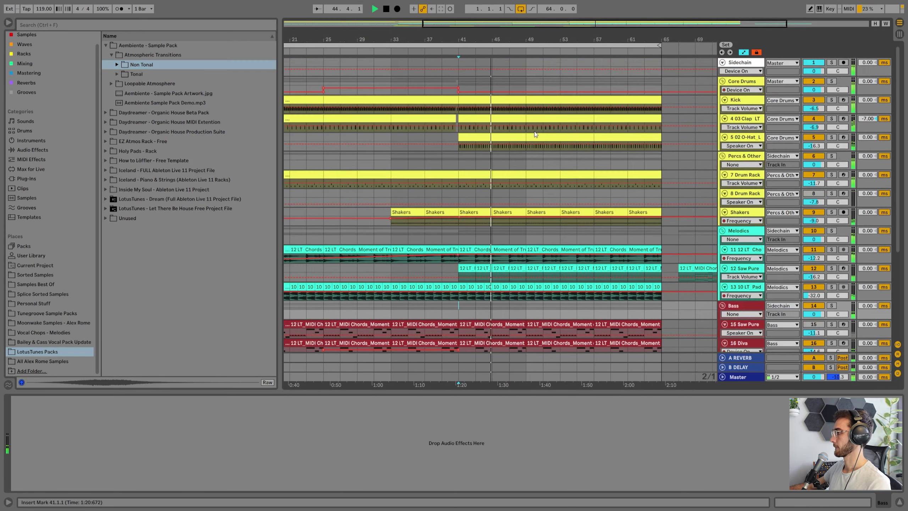
{"action": "left_click_drag", "start_coordinate": [561, 35], "coordinate": [559, 32]}
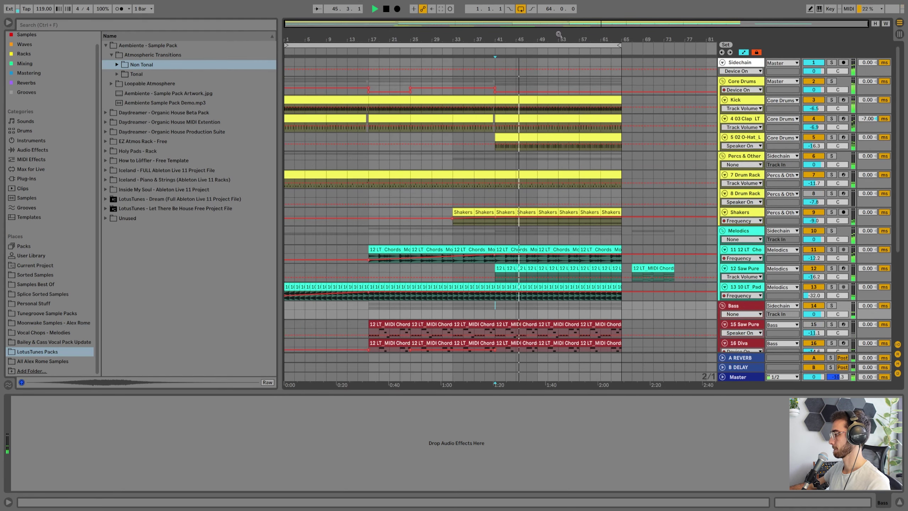
{"action": "left_click", "coordinate": [648, 265]}
{"action": "scroll", "coordinate": [536, 277], "scroll_direction": "up", "scroll_amount": 1}
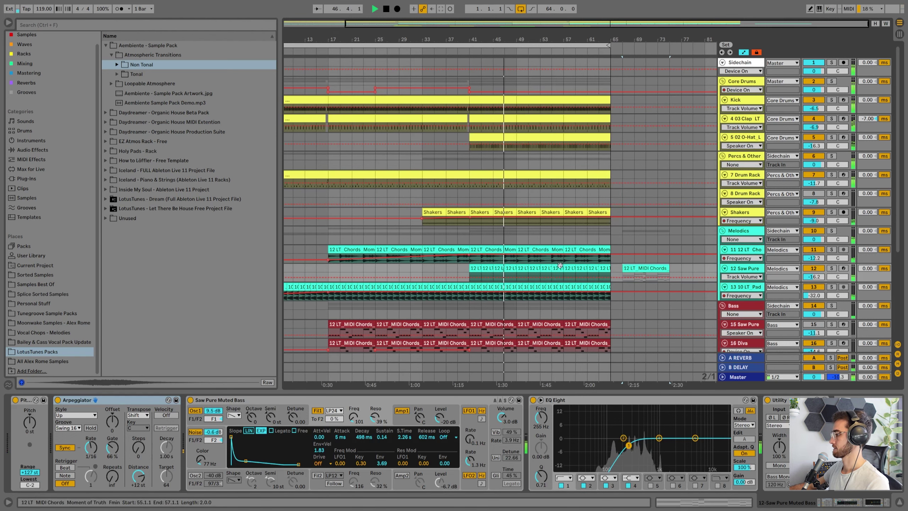
{"action": "scroll", "coordinate": [506, 282], "scroll_direction": "down", "scroll_amount": 3}
{"action": "left_click", "coordinate": [506, 282]}
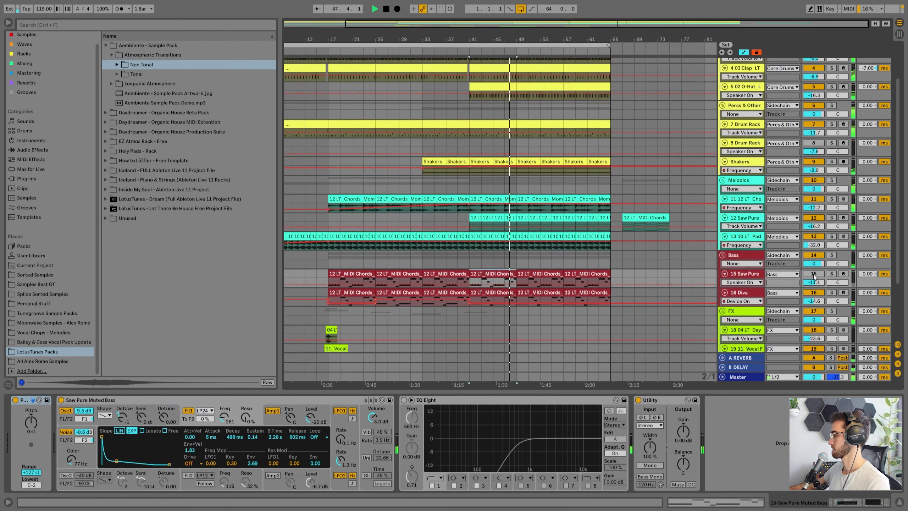
Play from bar 17 to judge the 11 chords track against the mix, and inspect the 13 pads track's devices
{"action": "left_click", "coordinate": [357, 199]}
{"action": "left_click", "coordinate": [814, 199]}
{"action": "key", "text": "space"}
{"action": "key", "text": "space"}
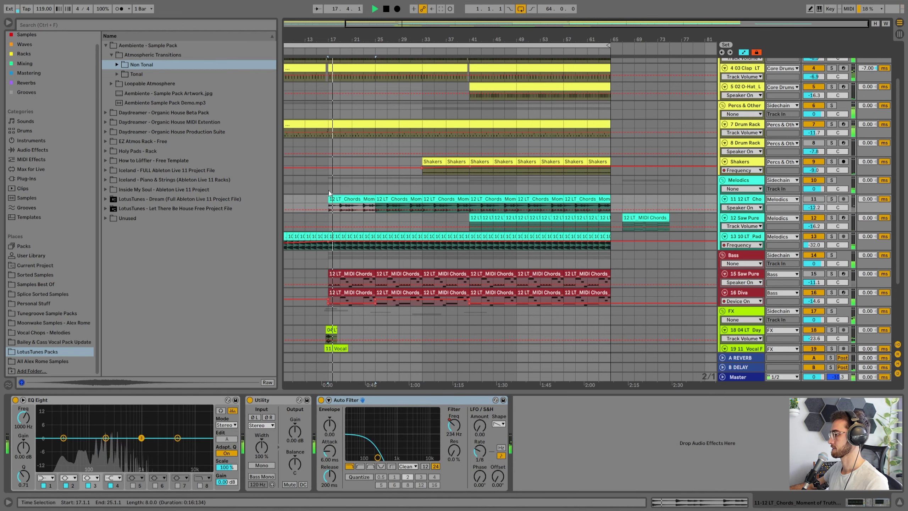
{"action": "left_click", "coordinate": [328, 188]}
{"action": "scroll", "coordinate": [746, 214], "scroll_direction": "down", "scroll_amount": 2}
{"action": "left_click", "coordinate": [747, 198]}
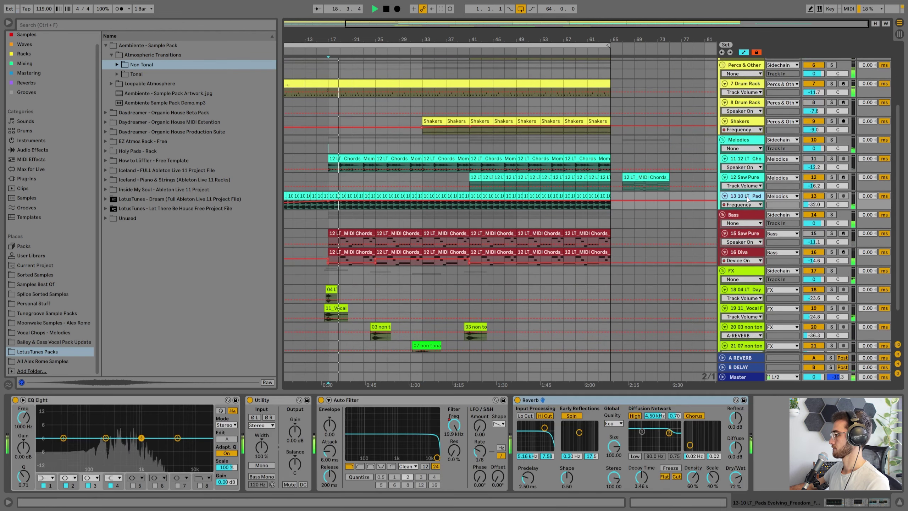
Deactivate the clips on the 11 chords track from bar 33 to bar 65 and listen from bar 31
{"action": "left_click", "coordinate": [443, 233]}
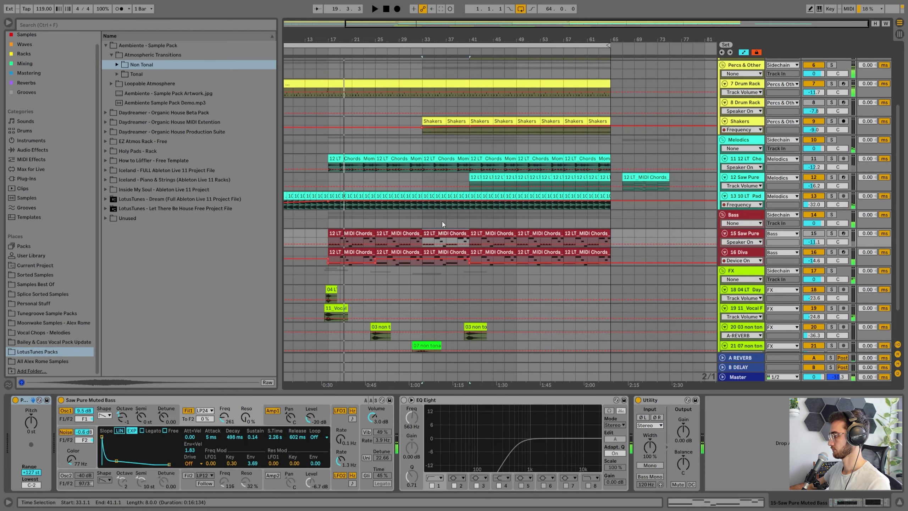
{"action": "left_click", "coordinate": [410, 217]}
{"action": "key", "text": "space"}
{"action": "left_click", "coordinate": [443, 159]}
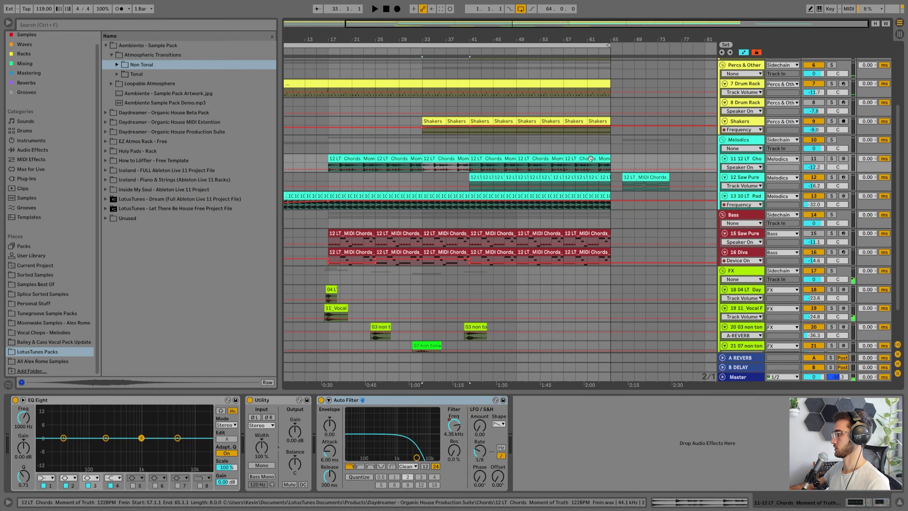
{"action": "left_click", "coordinate": [590, 158], "text": "shift"}
{"action": "key", "text": "0"}
{"action": "left_click", "coordinate": [415, 219]}
{"action": "key", "text": "space"}
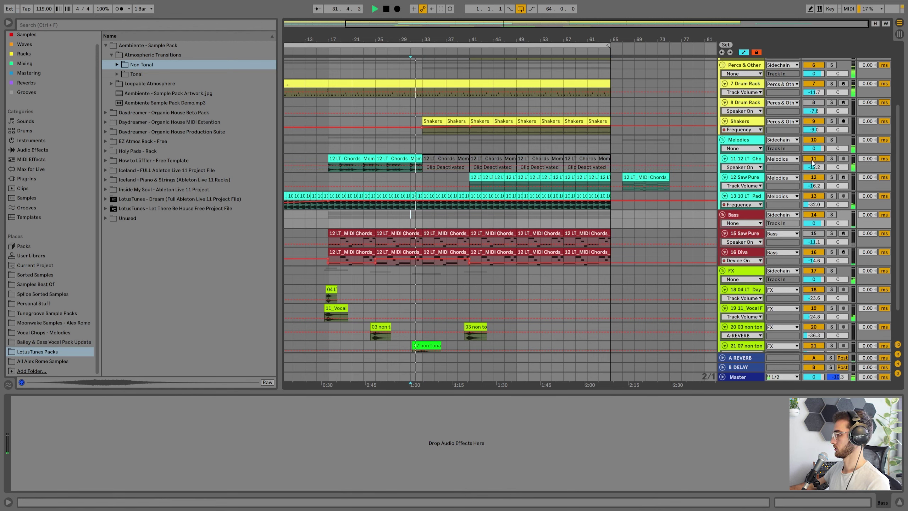
Move the 16 Diva clips that run from bar 41 to 65 so they start at bar 65
{"action": "left_click", "coordinate": [430, 159]}
{"action": "left_click", "coordinate": [438, 233]}
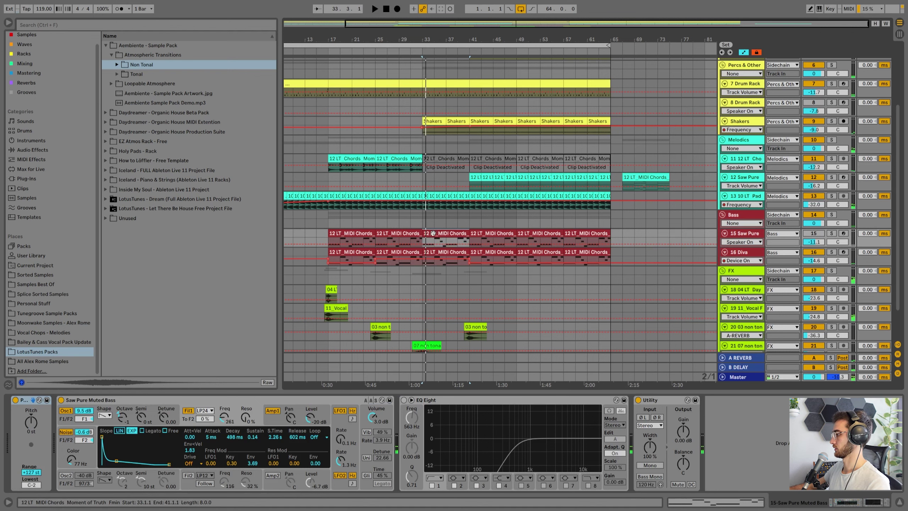
{"action": "left_click", "coordinate": [588, 231], "text": "shift"}
{"action": "left_click_drag", "start_coordinate": [444, 36], "coordinate": [472, 29]}
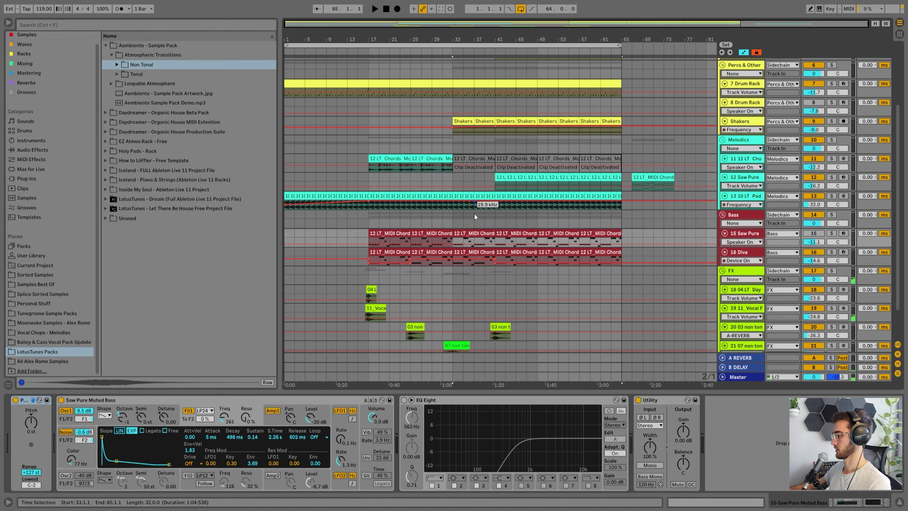
{"action": "left_click", "coordinate": [475, 253]}
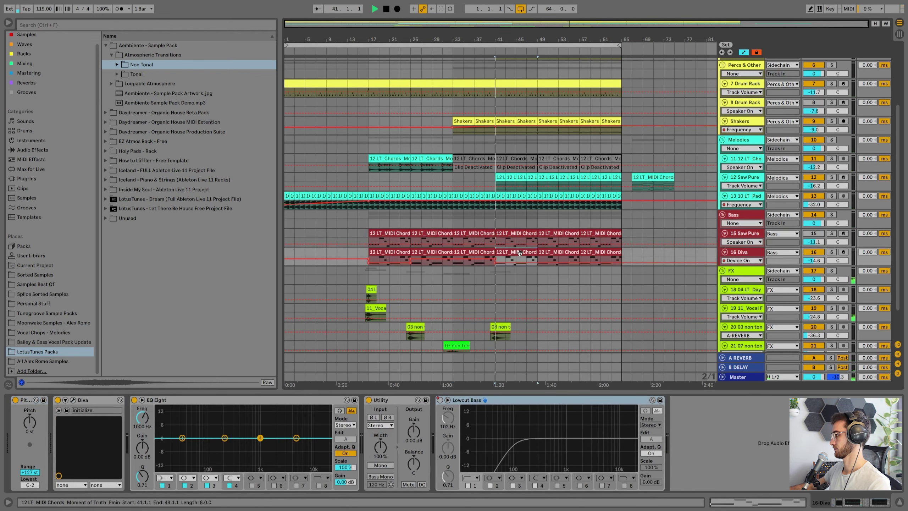
{"action": "left_click_drag", "start_coordinate": [520, 252], "coordinate": [652, 256]}
{"action": "left_click", "coordinate": [496, 251]}
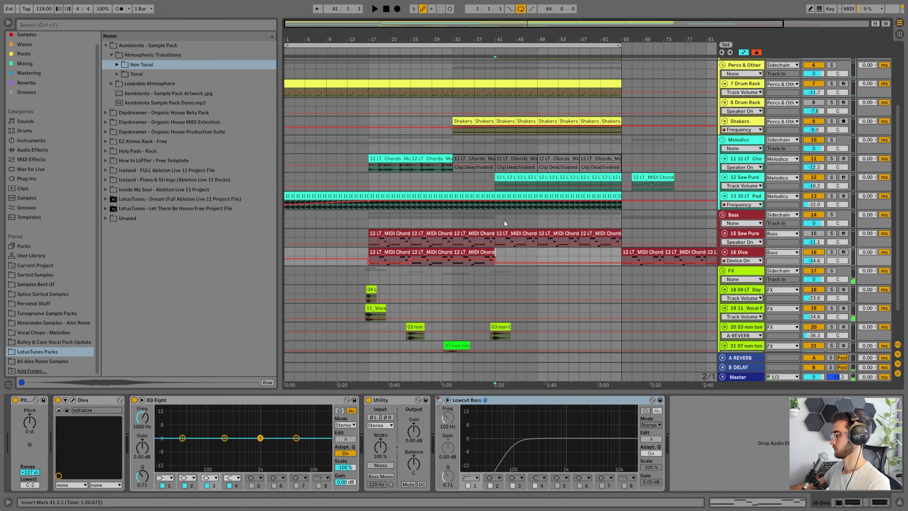
Insert a new audio track directly below 16 Diva in the Bass group
{"action": "left_click_drag", "start_coordinate": [505, 39], "coordinate": [505, 79]}
{"action": "left_click", "coordinate": [476, 252]}
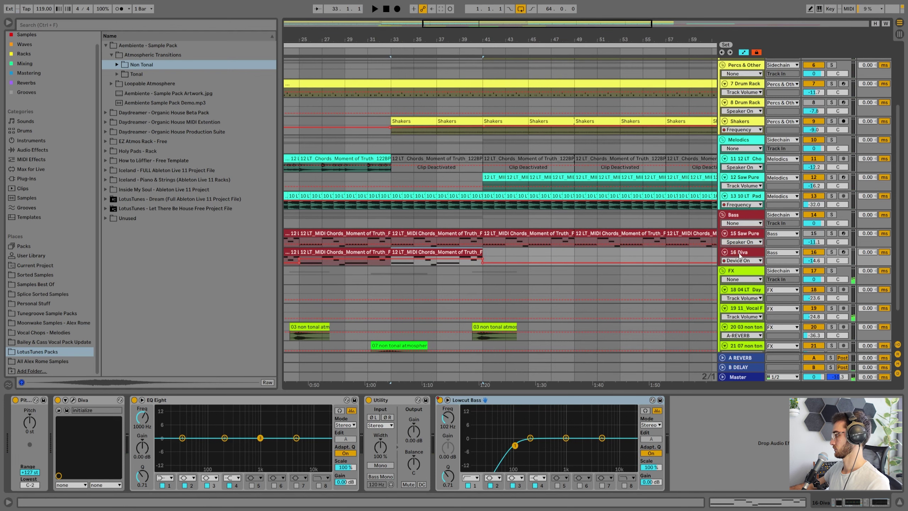
{"action": "key", "text": "ctrl+t"}
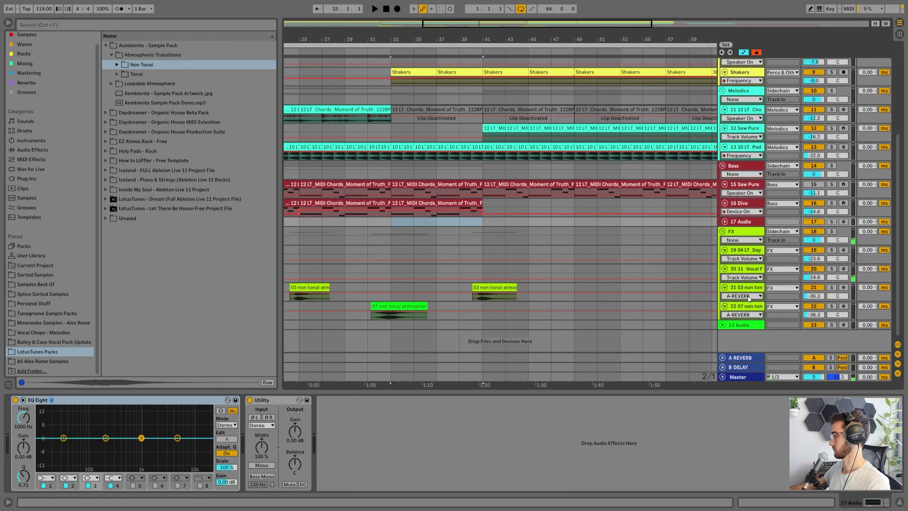
Toggle the 03 non tonal track off and on, and deactivate the 11_Vocal track
{"action": "left_click", "coordinate": [747, 288]}
{"action": "left_click", "coordinate": [816, 287]}
{"action": "left_click", "coordinate": [816, 286]}
{"action": "left_click", "coordinate": [814, 268]}
Unfold the new audio track at bar 41 and open the Bass Sub Grooves folder in Daydreamer - Organic House Production Suite
{"action": "left_click", "coordinate": [486, 218]}
{"action": "left_click", "coordinate": [743, 225]}
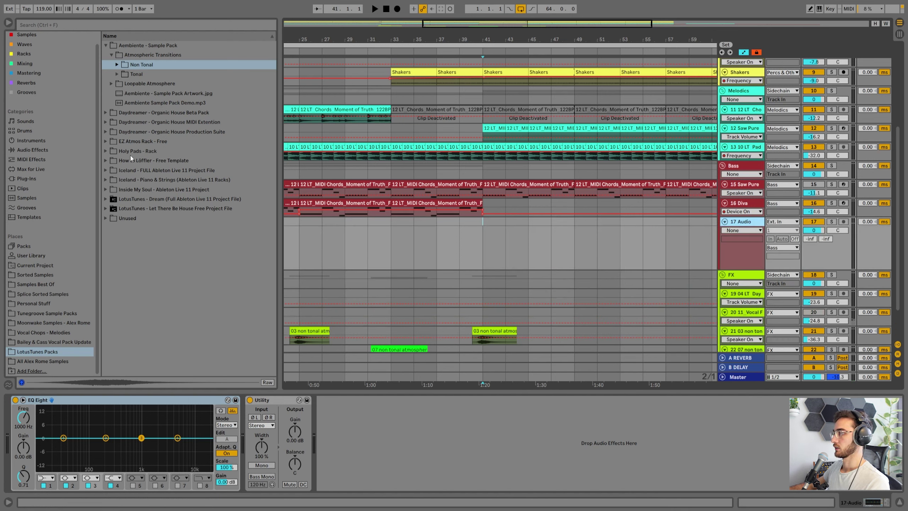
{"action": "left_click", "coordinate": [106, 46]}
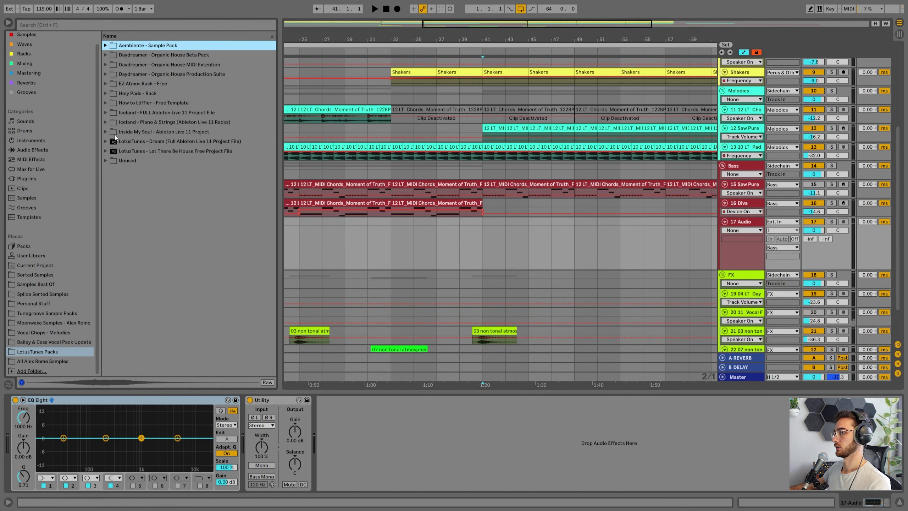
{"action": "left_click", "coordinate": [106, 56]}
{"action": "left_click", "coordinate": [106, 56]}
{"action": "left_click", "coordinate": [105, 74]}
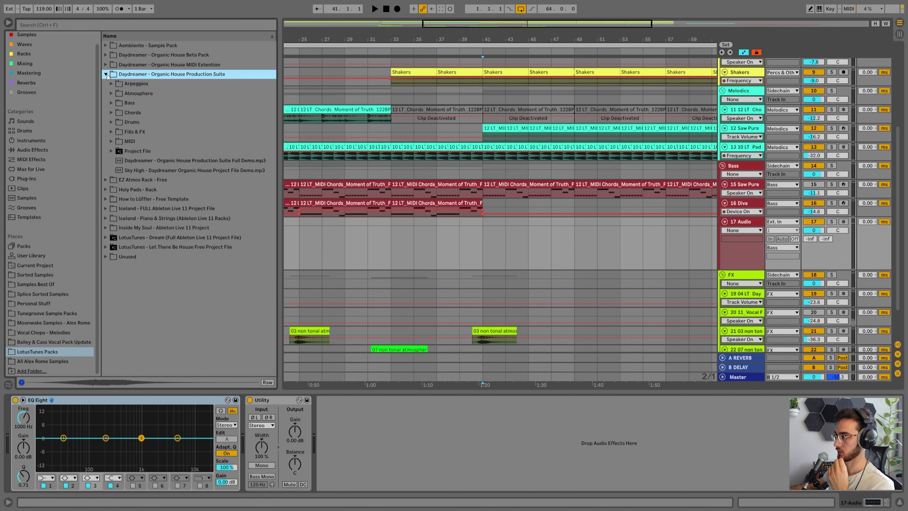
{"action": "left_click", "coordinate": [112, 103]}
{"action": "left_click", "coordinate": [119, 122]}
Audition Sub Groove samples, place 30 Sub Groove_LT_Daydreamer_122BPM_D#.wav on the new track at bar 41, and set its volume to -16.1 dB
{"action": "left_click", "coordinate": [165, 210]}
{"action": "scroll", "coordinate": [171, 229], "scroll_direction": "down", "scroll_amount": 2}
{"action": "left_click", "coordinate": [177, 241]}
{"action": "scroll", "coordinate": [182, 247], "scroll_direction": "down", "scroll_amount": 1}
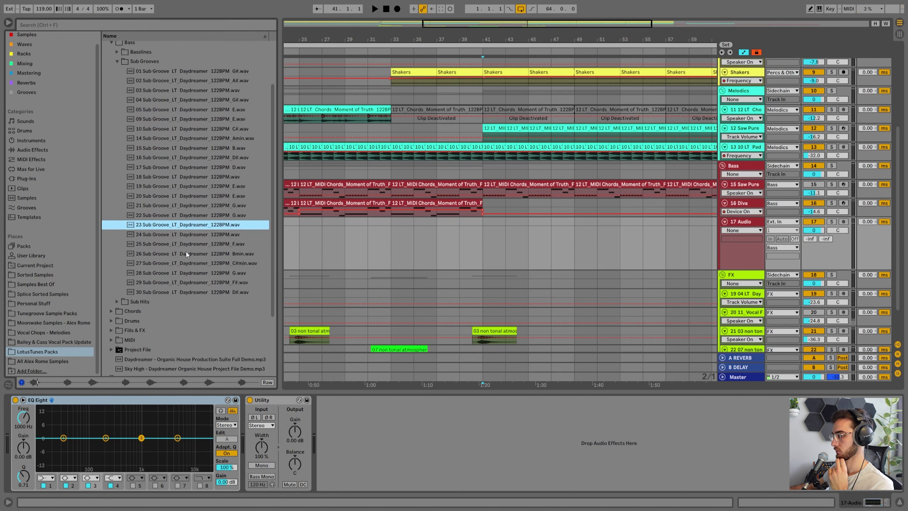
{"action": "key", "text": "Down"}
{"action": "left_click", "coordinate": [213, 265]}
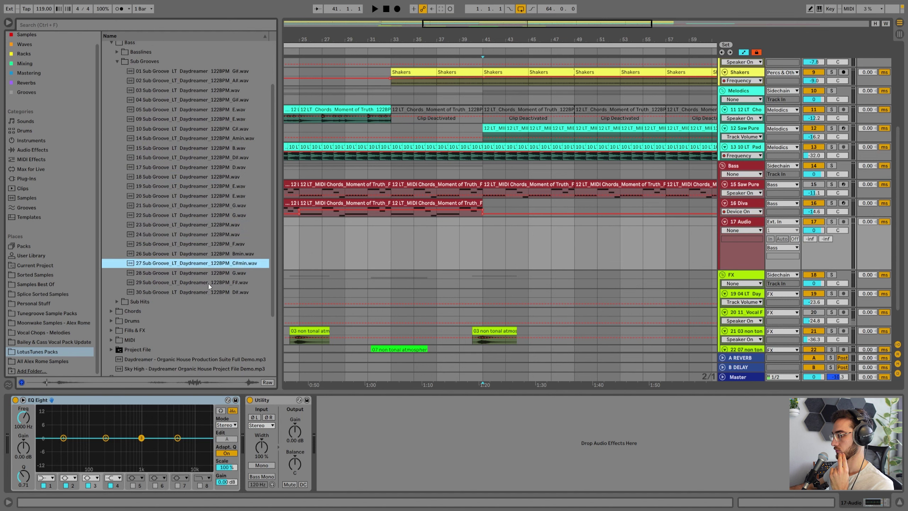
{"action": "left_click", "coordinate": [207, 285]}
{"action": "left_click", "coordinate": [207, 291]}
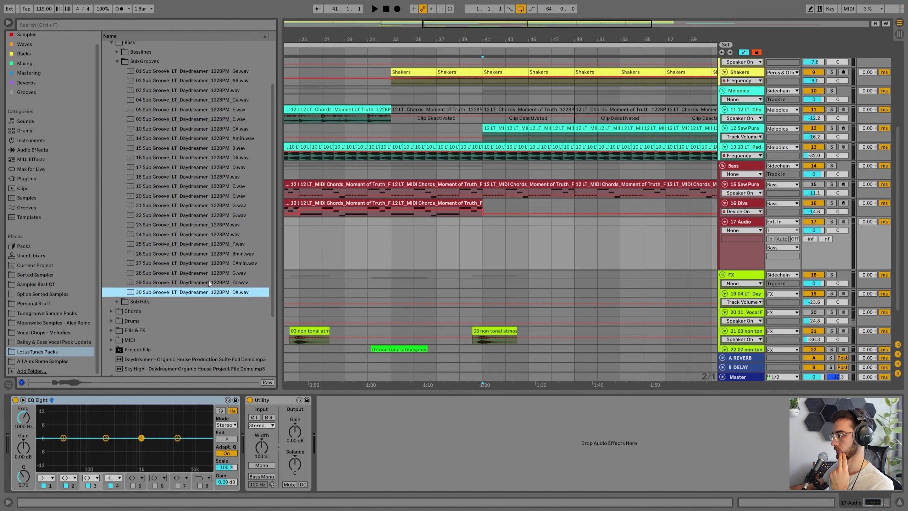
{"action": "left_click_drag", "start_coordinate": [207, 292], "coordinate": [493, 241]}
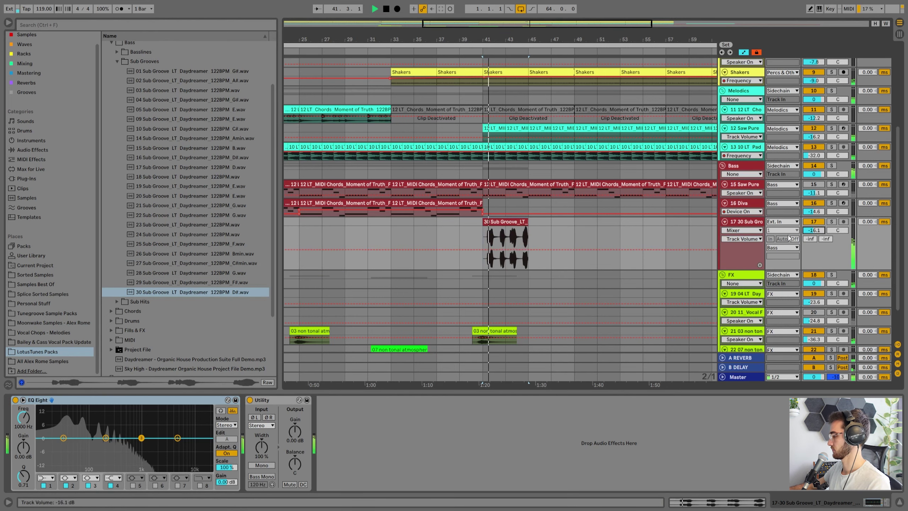
Transpose the 30 Sub Groove clip up 2 semitones and set its warp mode to Complex Pro
{"action": "double_click", "coordinate": [483, 224]}
{"action": "key", "text": "Up"}
{"action": "key", "text": "space"}
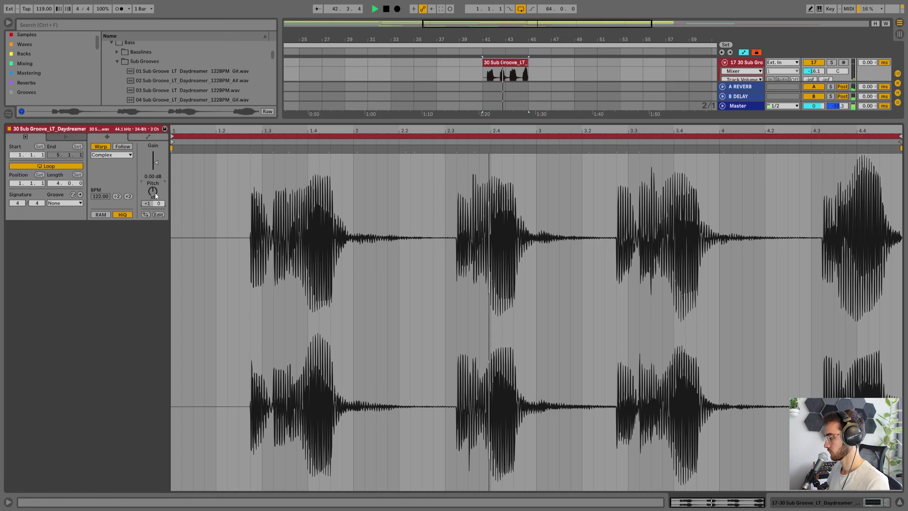
{"action": "key", "text": "Up"}
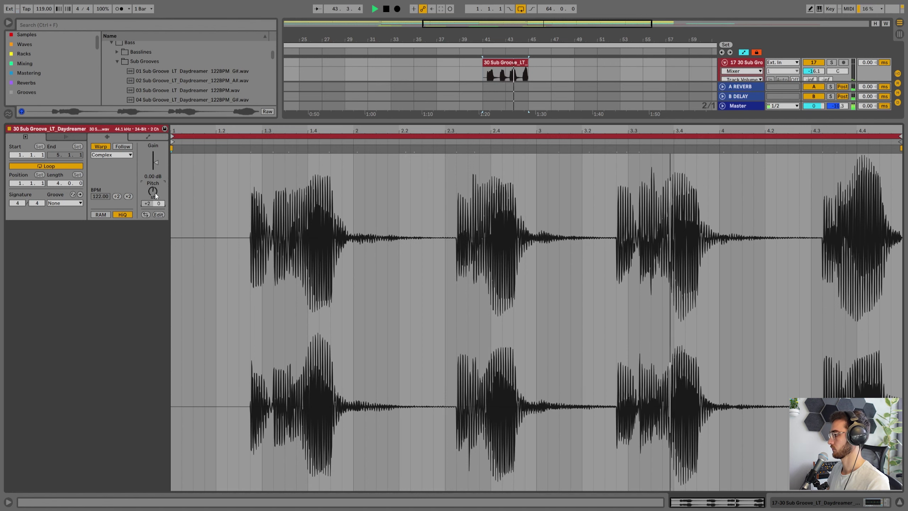
{"action": "left_click", "coordinate": [110, 154]}
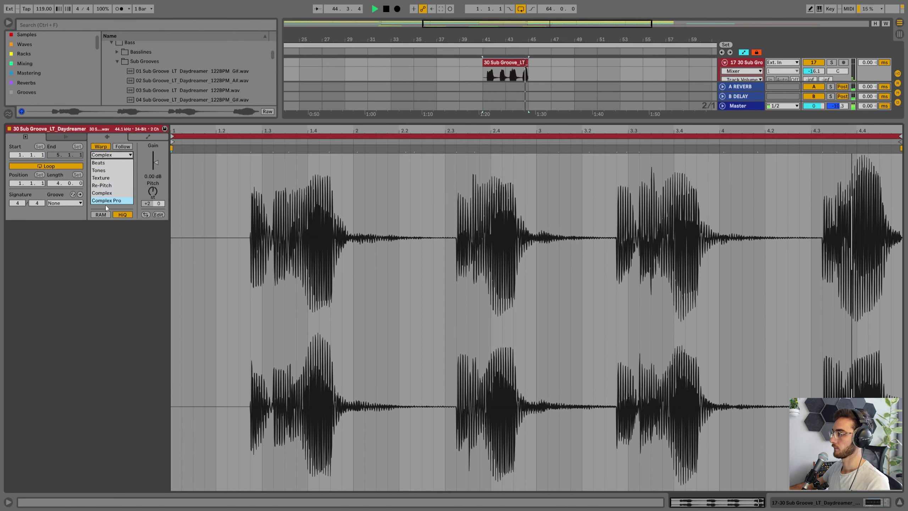
{"action": "left_click", "coordinate": [107, 202]}
{"action": "key", "text": "shift+Tab"}
Duplicate the 30 Sub Groove clip five times to fill bars 41 to 65
{"action": "left_click_drag", "start_coordinate": [496, 39], "coordinate": [462, 14]}
{"action": "key", "text": "space"}
{"action": "left_click", "coordinate": [468, 178]}
{"action": "key", "text": "ctrl+d"}
{"action": "key", "text": "ctrl+d"}
{"action": "key", "text": "ctrl+d"}
{"action": "key", "text": "ctrl+d"}
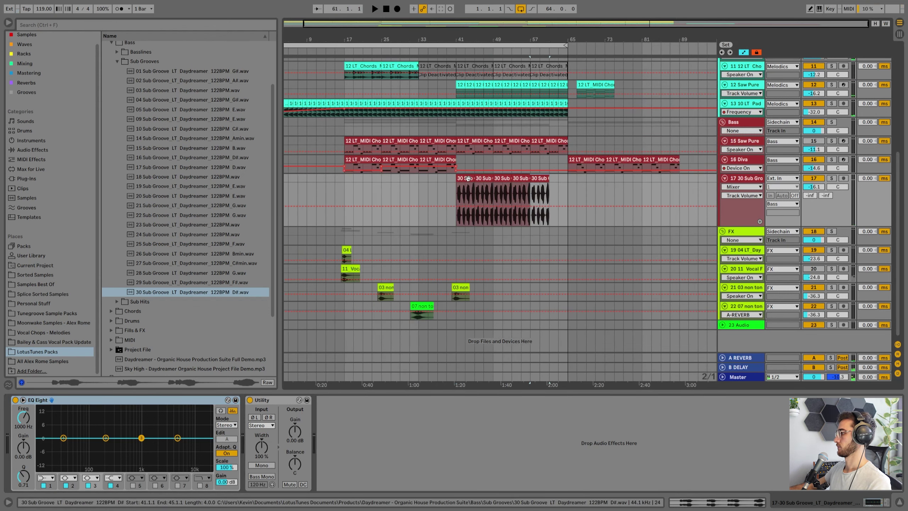
{"action": "key", "text": "ctrl+d"}
Listen from bar 31, reactivate the 11 chords clip over bars 33 to 41, and deactivate the 16 Diva clip there
{"action": "left_click", "coordinate": [428, 177]}
{"action": "scroll", "coordinate": [393, 215], "scroll_direction": "up", "scroll_amount": 2}
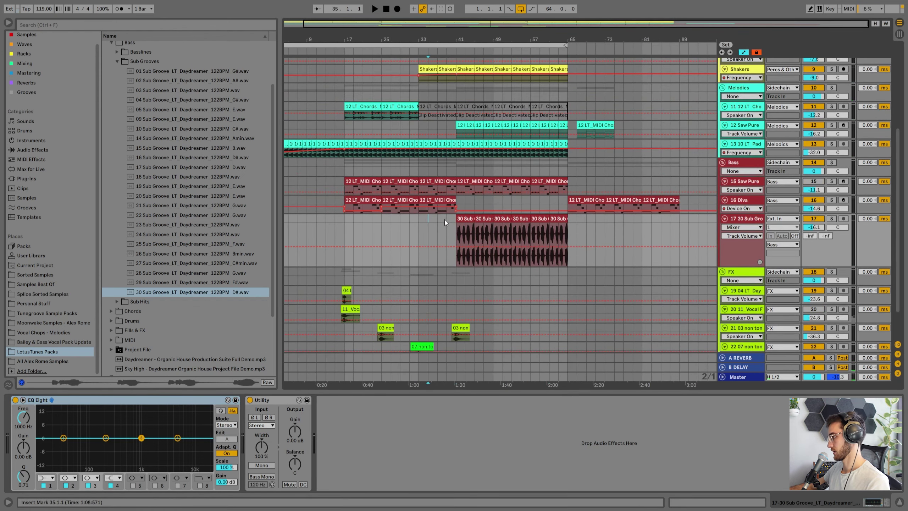
{"action": "scroll", "coordinate": [443, 233], "scroll_direction": "up", "scroll_amount": 3}
{"action": "left_click", "coordinate": [410, 168]}
{"action": "key", "text": "space"}
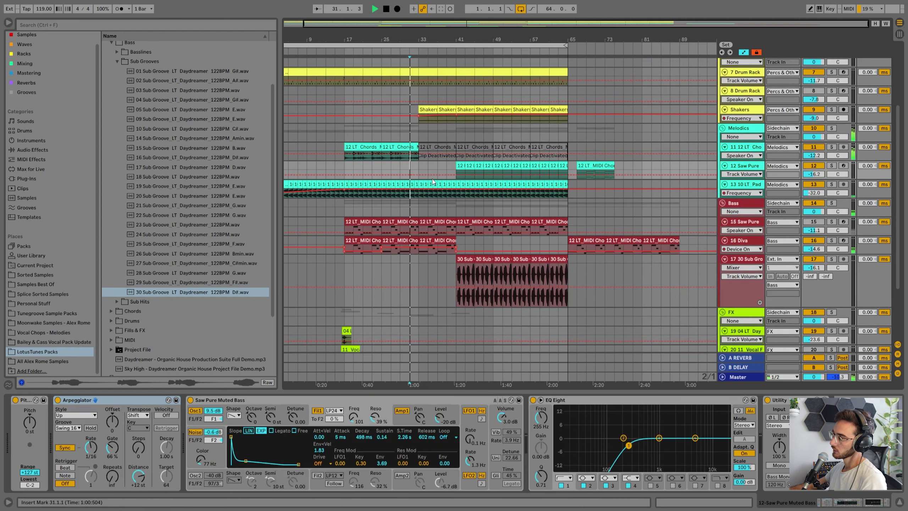
{"action": "left_click", "coordinate": [432, 241]}
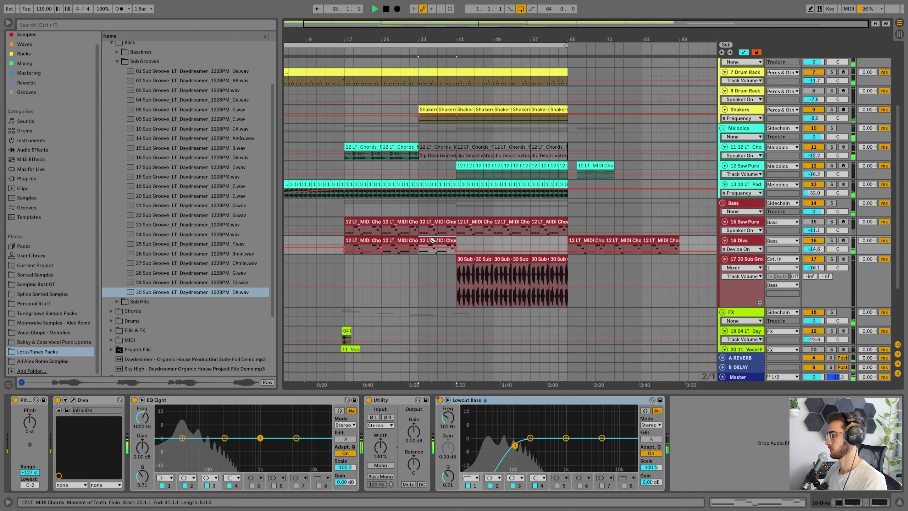
{"action": "left_click", "coordinate": [429, 147]}
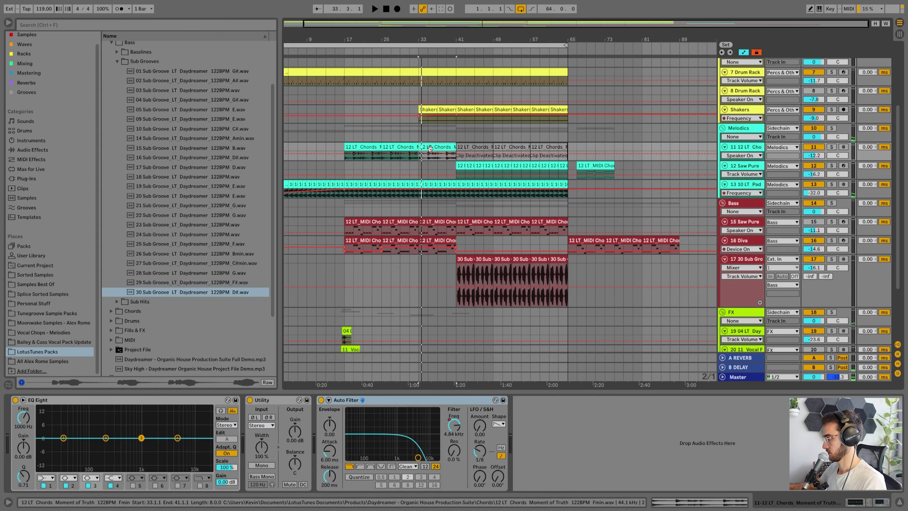
{"action": "left_click", "coordinate": [435, 238]}
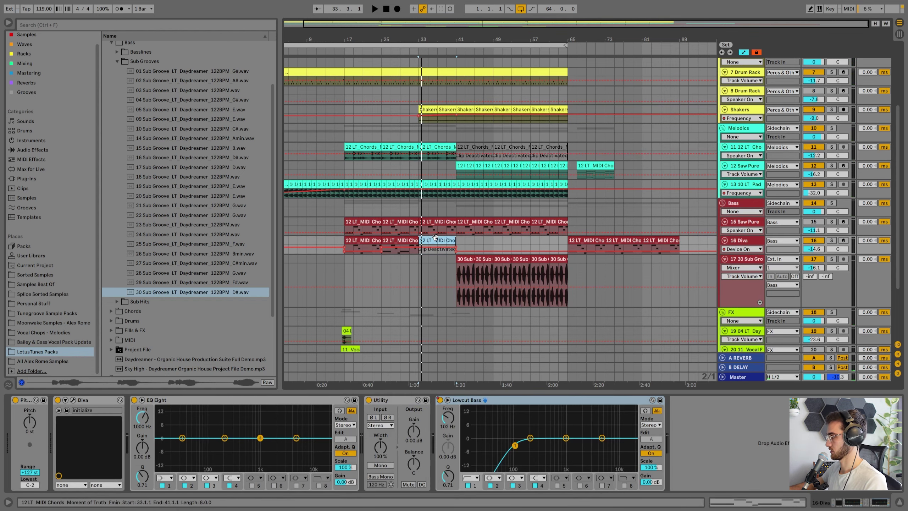
Deactivate all 15 Saw Pure Muted Bass clips from bar 17 to 65 and play from bar 33
{"action": "left_click", "coordinate": [759, 226]}
{"action": "left_click", "coordinate": [558, 222]}
{"action": "left_click", "coordinate": [368, 222], "text": "shift"}
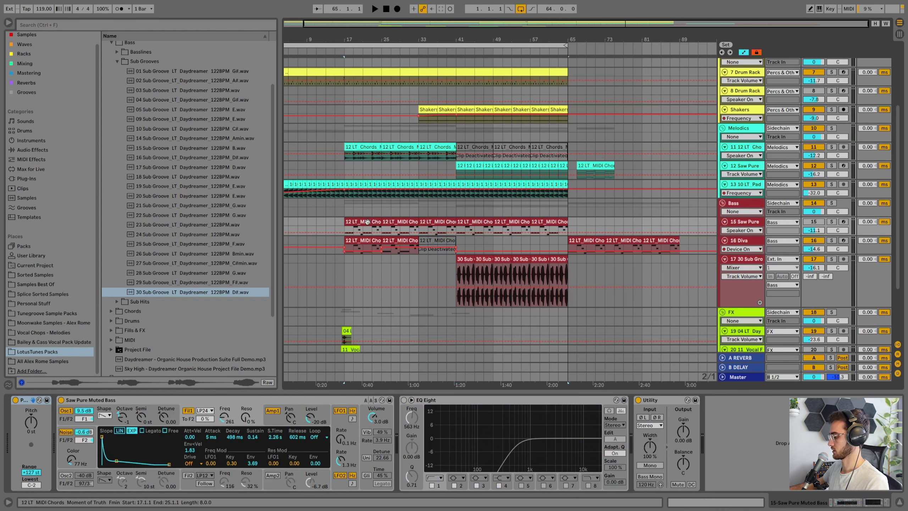
{"action": "key", "text": "0"}
{"action": "left_click", "coordinate": [422, 213]}
{"action": "key", "text": "space"}
{"action": "scroll", "coordinate": [423, 213], "scroll_direction": "up", "scroll_amount": 1}
Add a Delay after the Auto Filter on the 11 chords track, with synced time 4 and Dry/Wet turned right down
{"action": "left_click", "coordinate": [434, 168]}
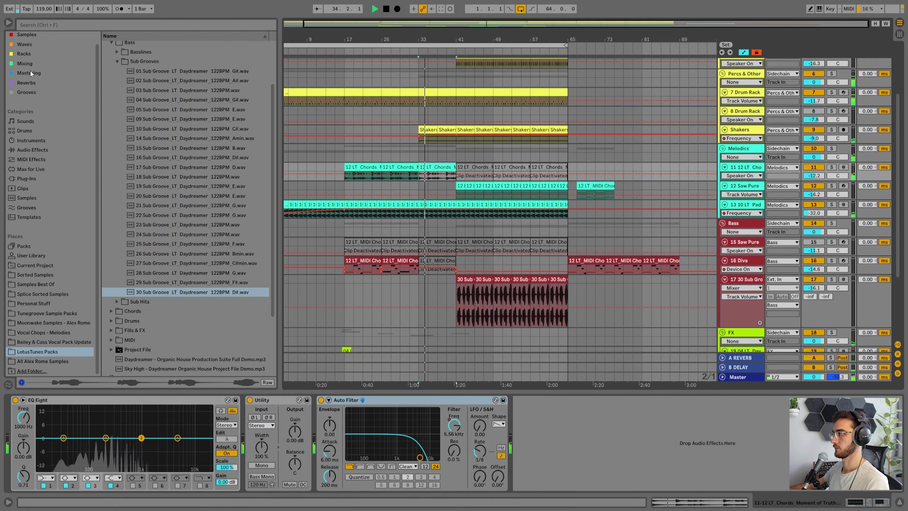
{"action": "left_click", "coordinate": [31, 63]}
{"action": "left_click", "coordinate": [53, 24]}
{"action": "type", "text": "delay"}
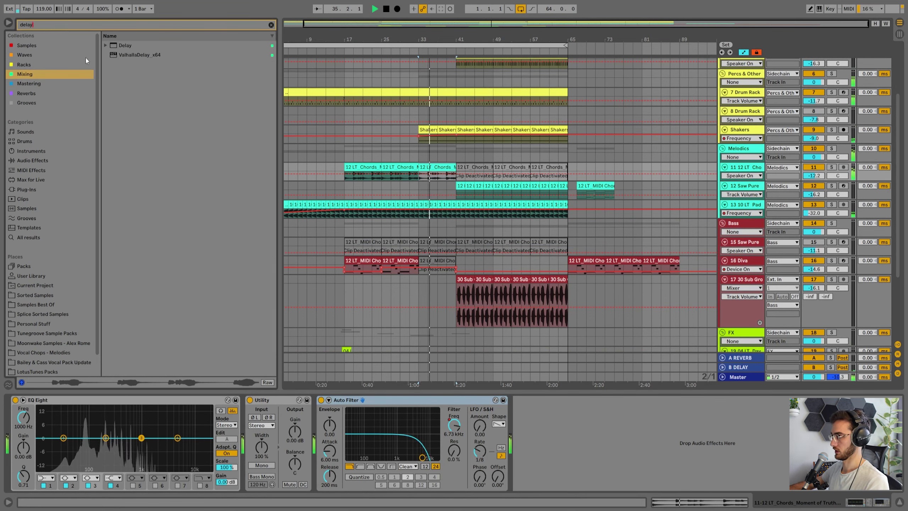
{"action": "left_click_drag", "start_coordinate": [129, 45], "coordinate": [651, 397]}
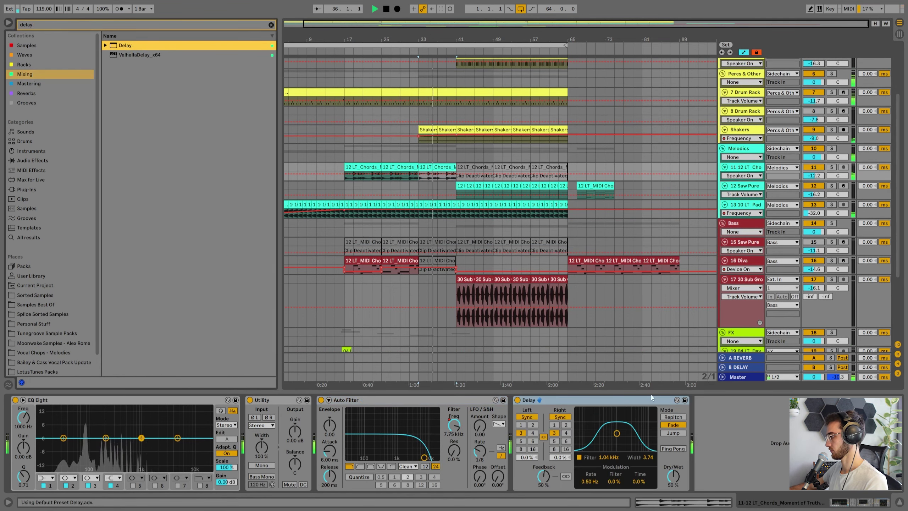
{"action": "left_click", "coordinate": [564, 434]}
{"action": "left_click_drag", "start_coordinate": [673, 476], "coordinate": [673, 508]}
Automate the chords Delay's Dry/Wet to ramp up to 90% between bars 39 and 41
{"action": "left_click", "coordinate": [746, 183]}
{"action": "left_click", "coordinate": [746, 176]}
{"action": "left_click", "coordinate": [745, 168]}
{"action": "left_click_drag", "start_coordinate": [738, 180], "coordinate": [734, 210]}
{"action": "left_click", "coordinate": [438, 194]}
{"action": "left_click", "coordinate": [445, 205]}
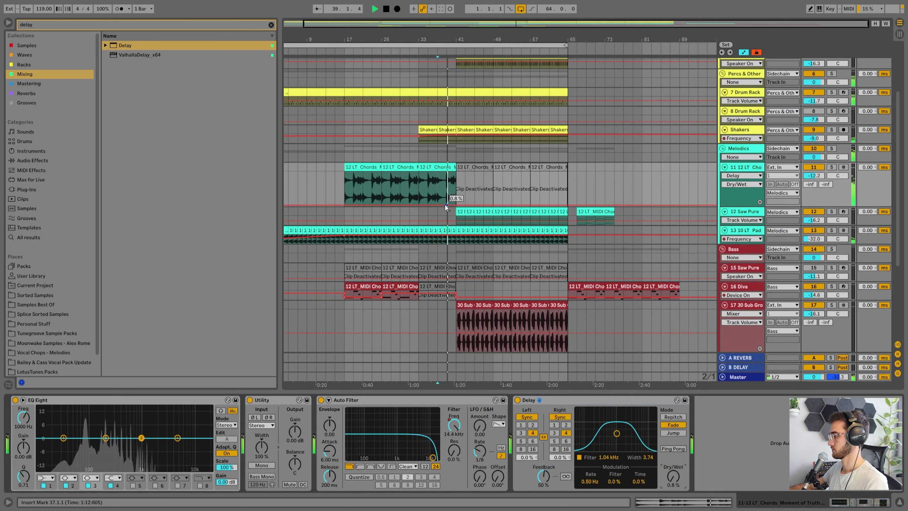
{"action": "left_click_drag", "start_coordinate": [447, 206], "coordinate": [455, 175]}
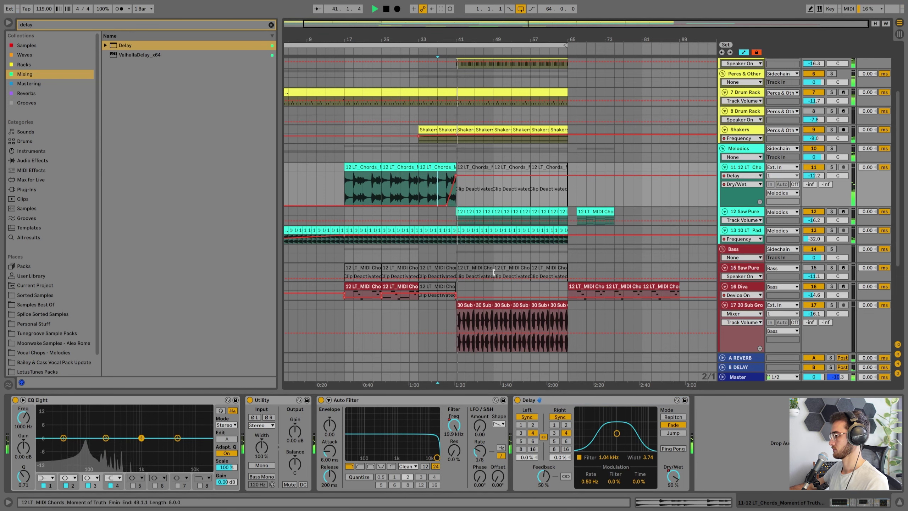
Lower the 30 Sub Groove track's volume to -17.1 dB and optimize the arrangement height
{"action": "scroll", "coordinate": [489, 266], "scroll_direction": "down", "scroll_amount": 2}
{"action": "left_click", "coordinate": [819, 261]}
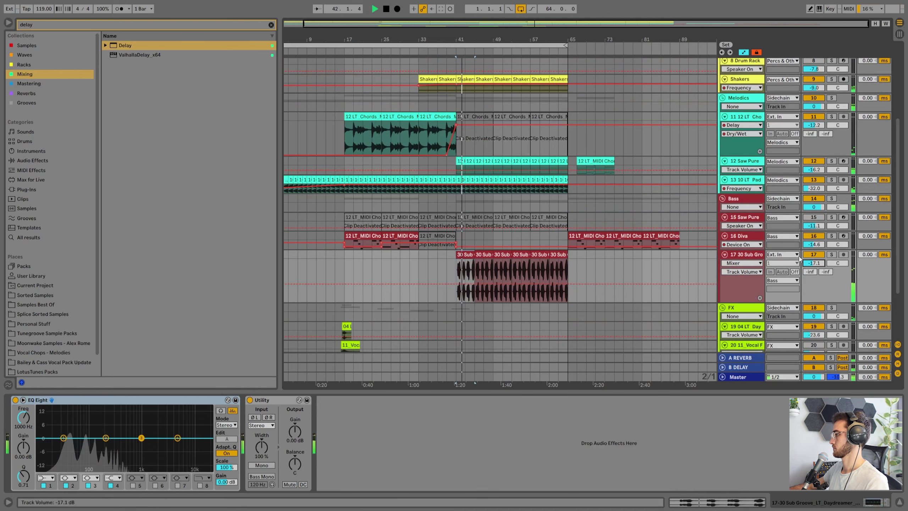
{"action": "left_click", "coordinate": [443, 128]}
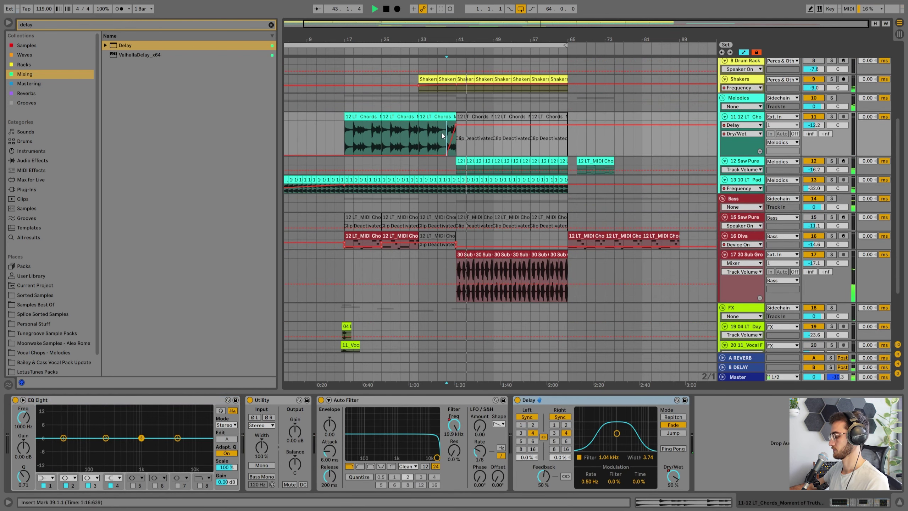
{"action": "key", "text": "h"}
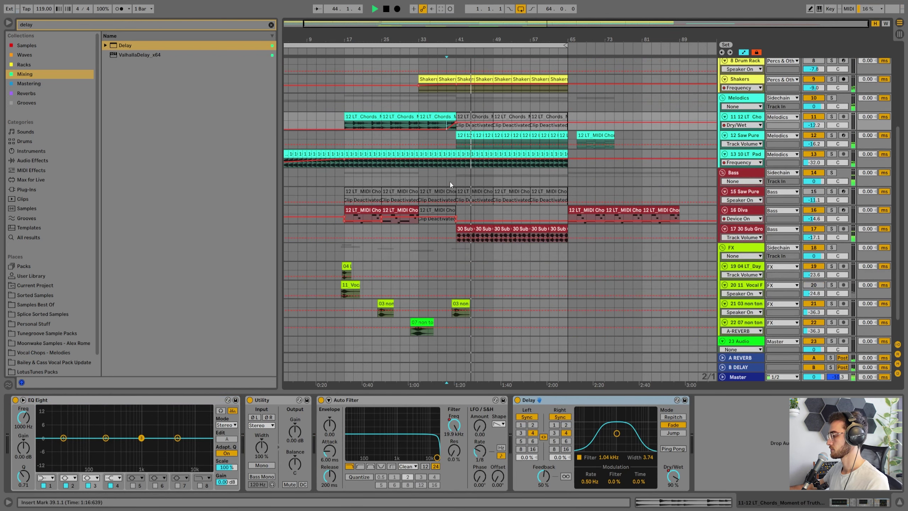
{"action": "scroll", "coordinate": [449, 182], "scroll_direction": "up", "scroll_amount": 2}
Play from bar 61 and enable Bass Mono in the Utility on the 30 Sub Groove track
{"action": "left_click", "coordinate": [464, 177]}
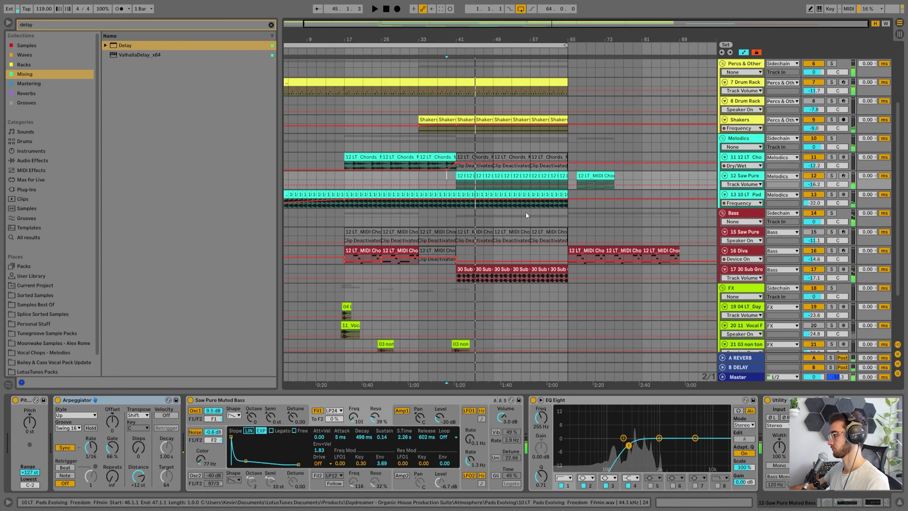
{"action": "left_click", "coordinate": [555, 270]}
{"action": "key", "text": "space"}
{"action": "left_click", "coordinate": [262, 475]}
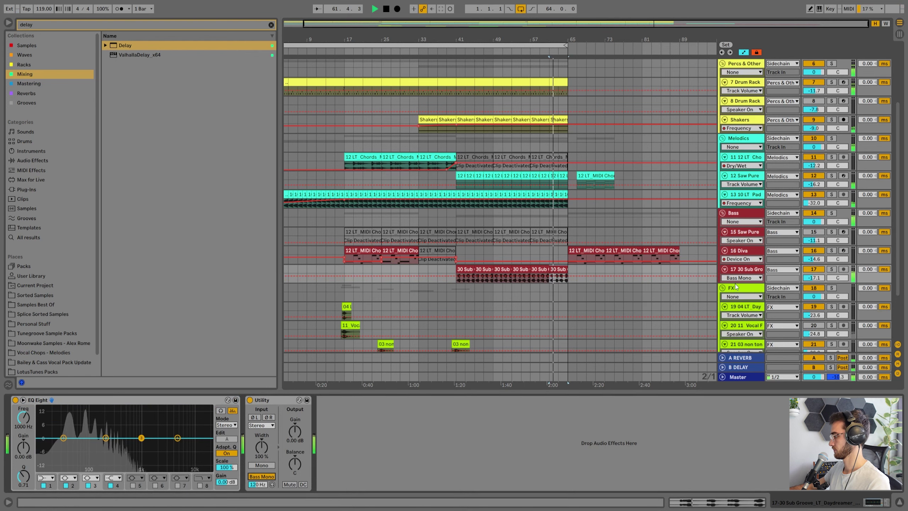
Play the arrangement from the 11 Vocal clip just before bar 17 and listen to the section
{"action": "left_click", "coordinate": [439, 269]}
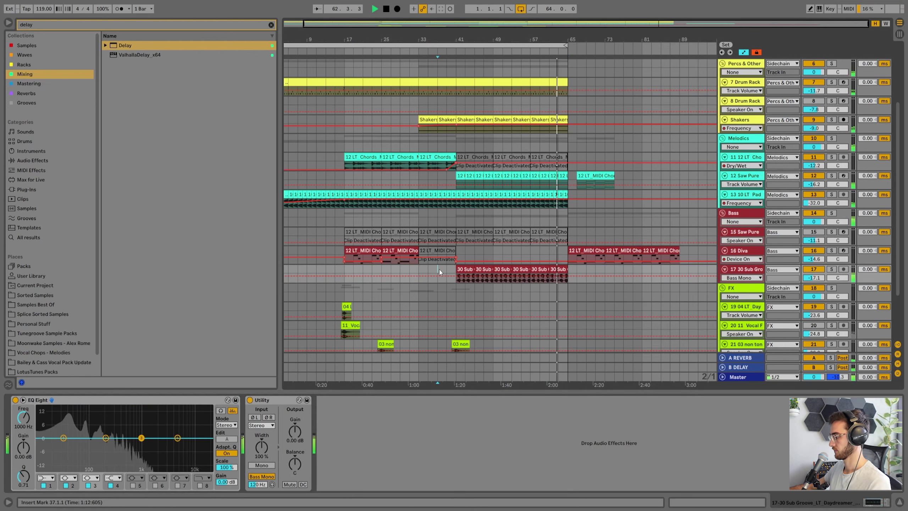
{"action": "left_click", "coordinate": [347, 267]}
{"action": "scroll", "coordinate": [353, 271], "scroll_direction": "down", "scroll_amount": 2}
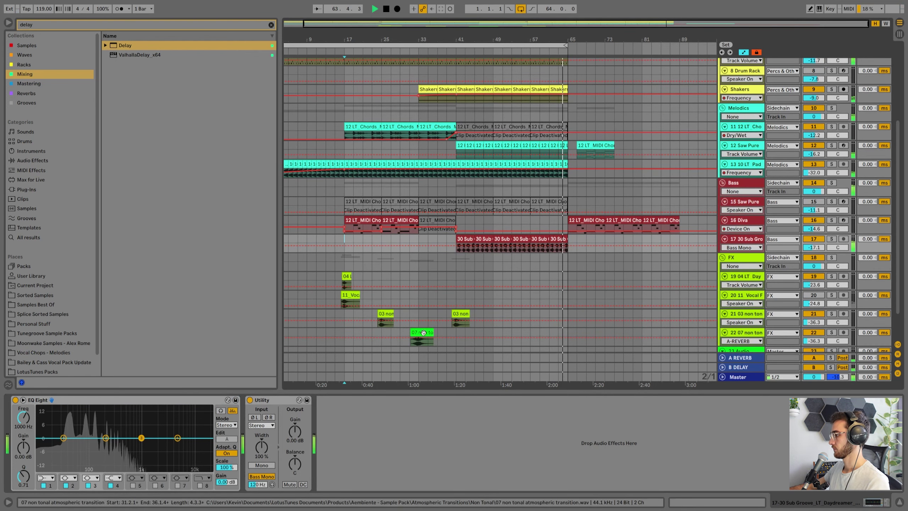
{"action": "left_click", "coordinate": [344, 296]}
{"action": "key", "text": "space"}
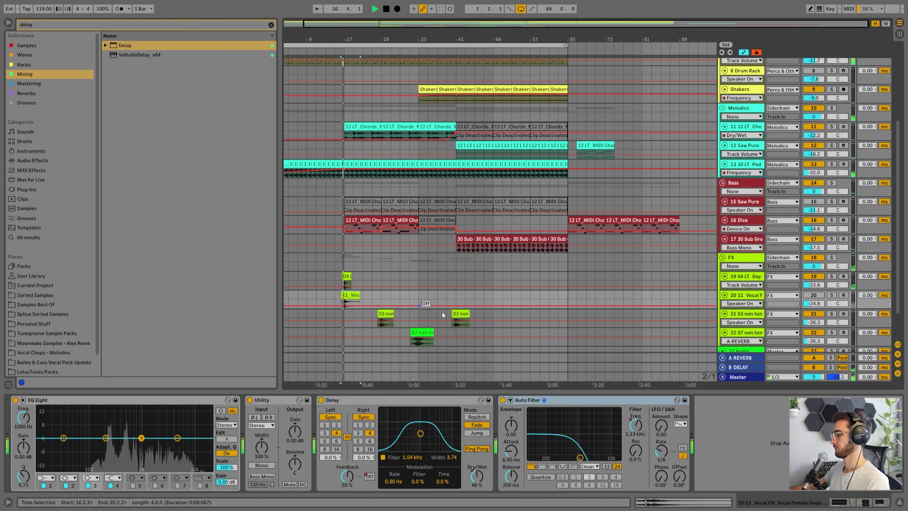
{"action": "left_click", "coordinate": [387, 311]}
{"action": "scroll", "coordinate": [387, 307], "scroll_direction": "up", "scroll_amount": 3}
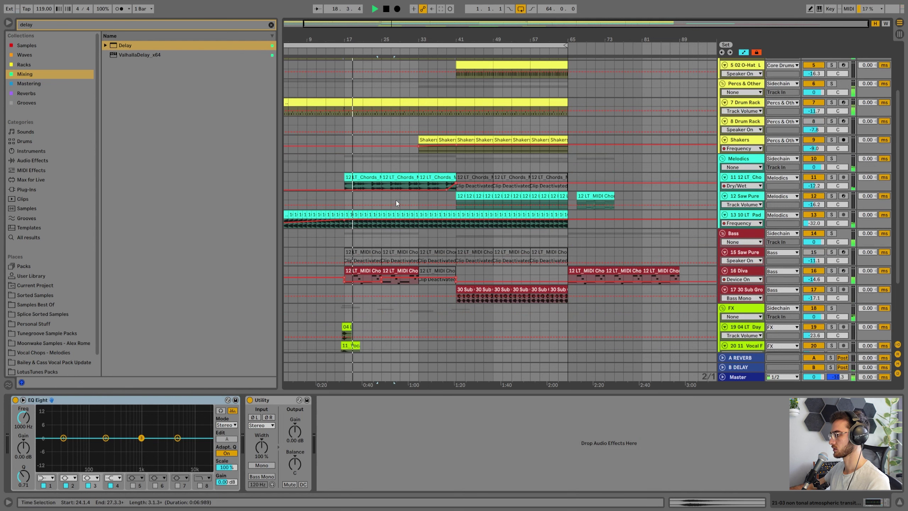
{"action": "left_click", "coordinate": [396, 202]}
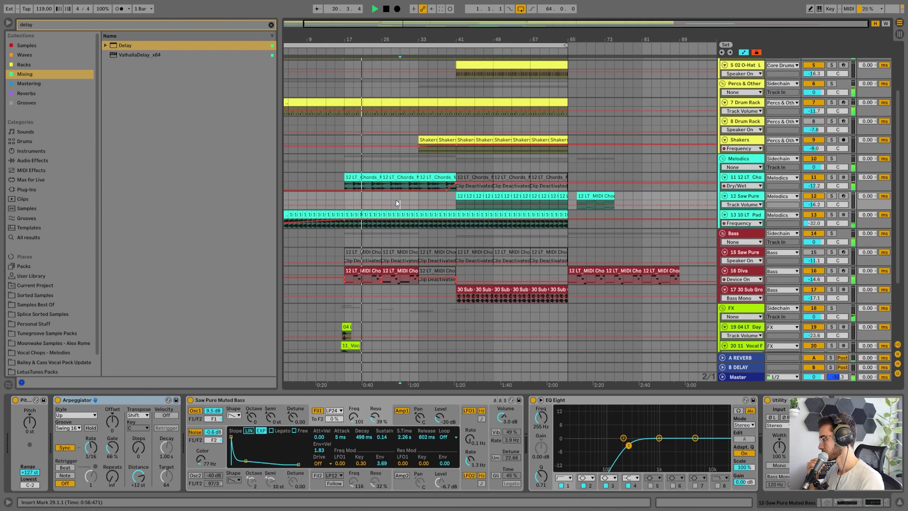
Lower the chords Delay's Dry/Wet ramp to 47% and automate its Feedback from 50% up to 72% between bars 39 and 41
{"action": "left_click_drag", "start_coordinate": [742, 191], "coordinate": [708, 257]}
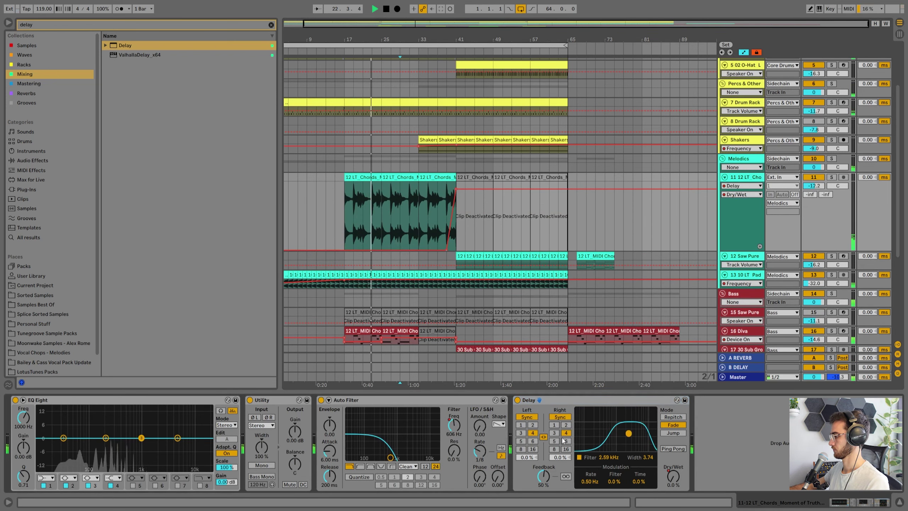
{"action": "left_click", "coordinate": [543, 476]}
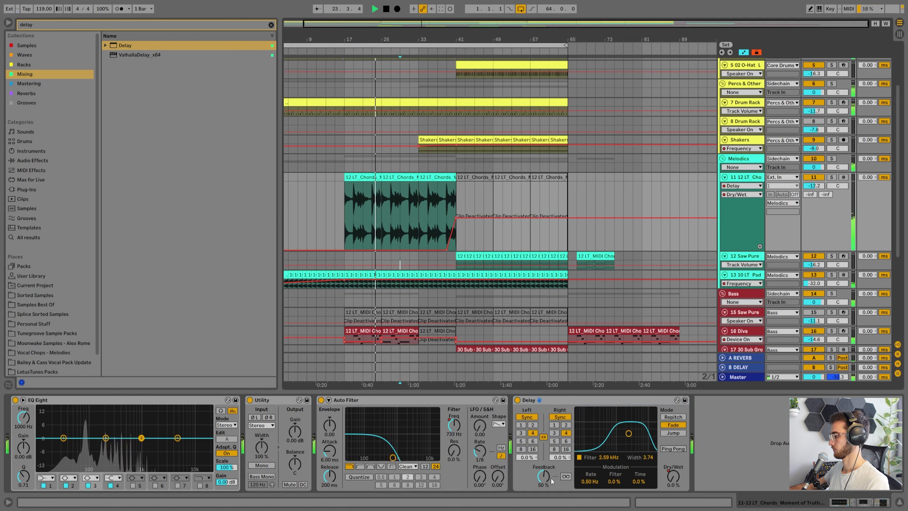
{"action": "left_click", "coordinate": [446, 214]}
{"action": "left_click_drag", "start_coordinate": [456, 214], "coordinate": [456, 198]}
{"action": "left_click", "coordinate": [440, 189]}
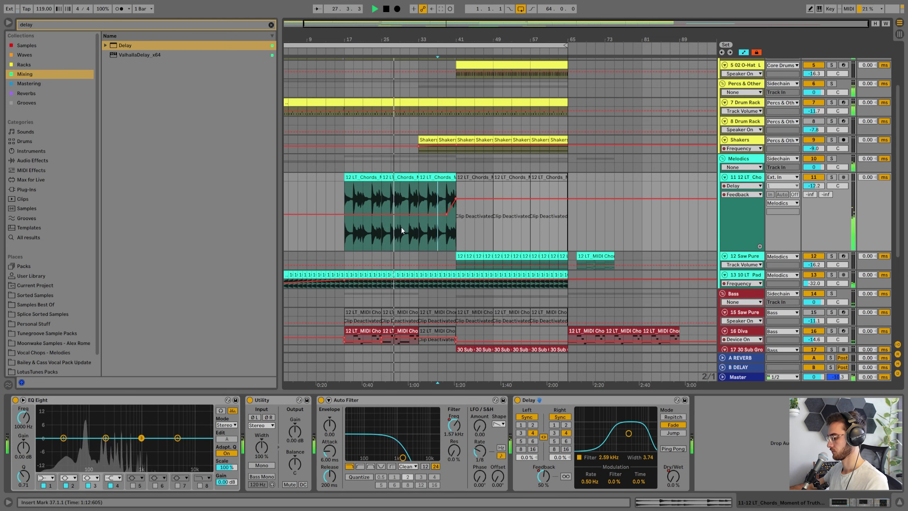
Save the Set with the arrangement height optimized and clear the browser search
{"action": "key", "text": "h"}
{"action": "left_click", "coordinate": [456, 167]}
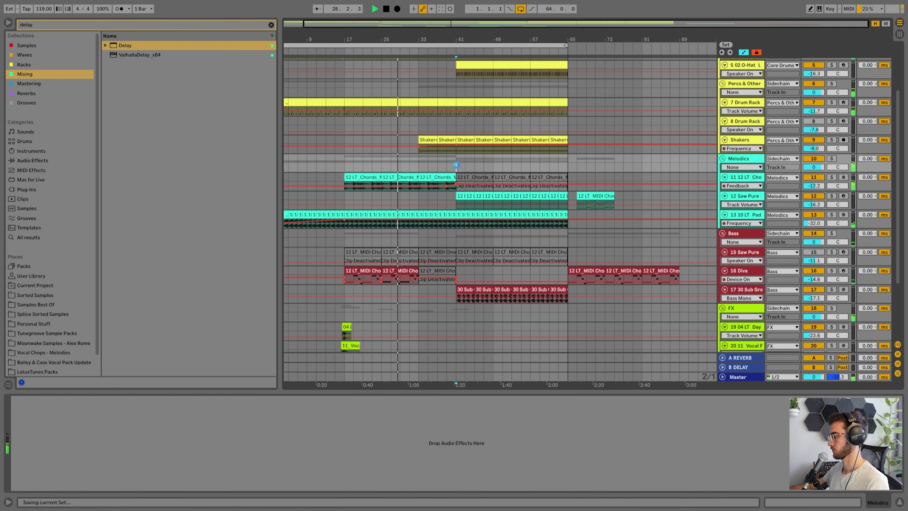
{"action": "scroll", "coordinate": [457, 167], "scroll_direction": "up", "scroll_amount": 3}
{"action": "left_click", "coordinate": [271, 25]}
Listen through bars 33 to 41 into the sub groove, examining the chords, bass and FX clips around the transition
{"action": "left_click", "coordinate": [422, 208]}
{"action": "scroll", "coordinate": [424, 206], "scroll_direction": "down", "scroll_amount": 1}
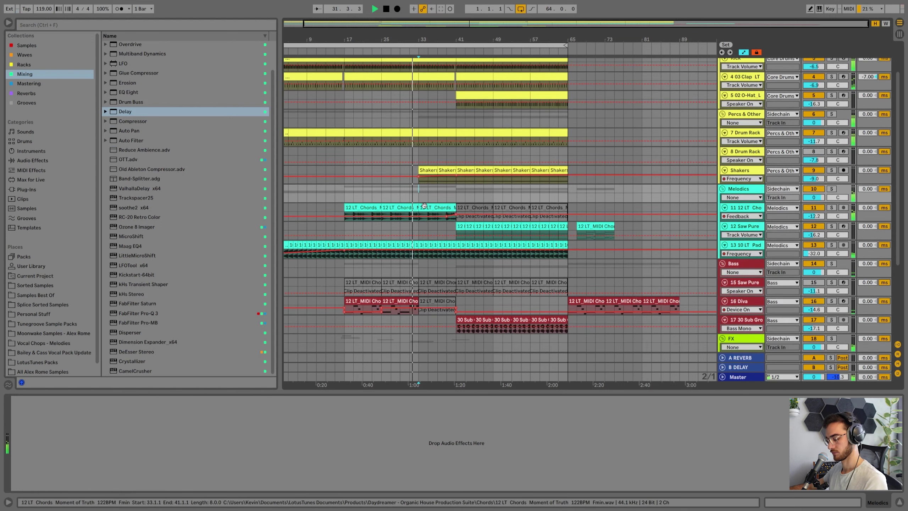
{"action": "scroll", "coordinate": [424, 205], "scroll_direction": "down", "scroll_amount": 2}
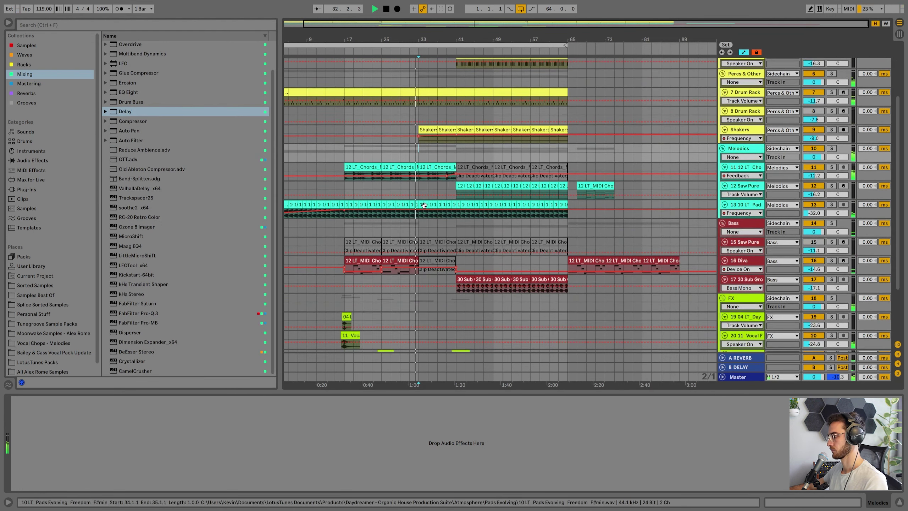
{"action": "left_click", "coordinate": [427, 258]}
{"action": "scroll", "coordinate": [427, 260], "scroll_direction": "down", "scroll_amount": 4}
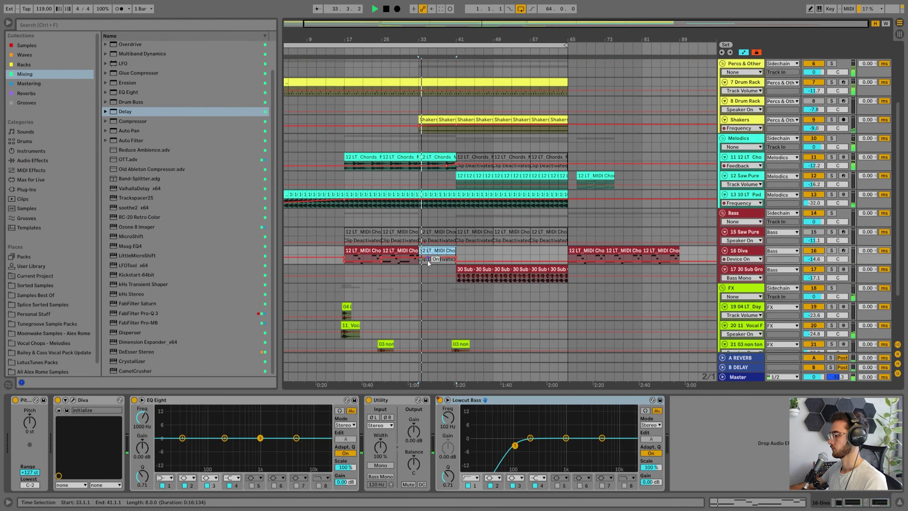
{"action": "scroll", "coordinate": [432, 179], "scroll_direction": "up", "scroll_amount": 2}
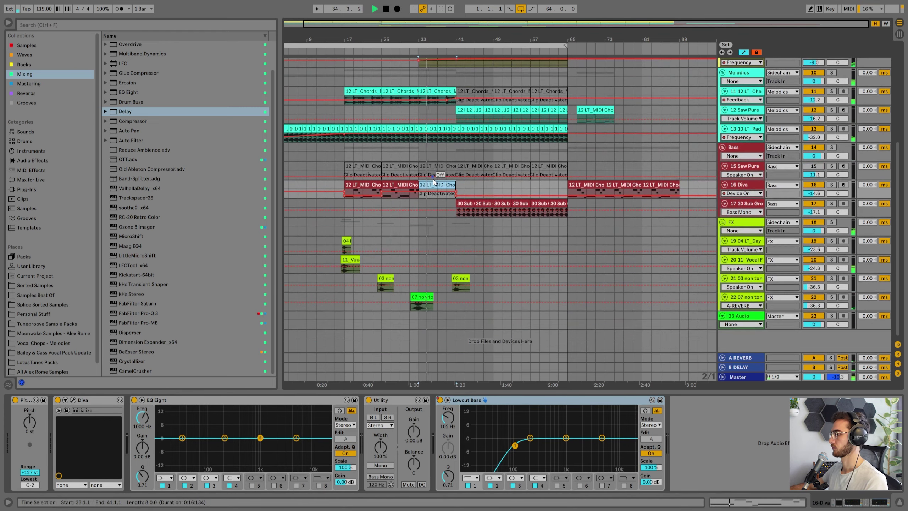
{"action": "scroll", "coordinate": [432, 188], "scroll_direction": "up", "scroll_amount": 1}
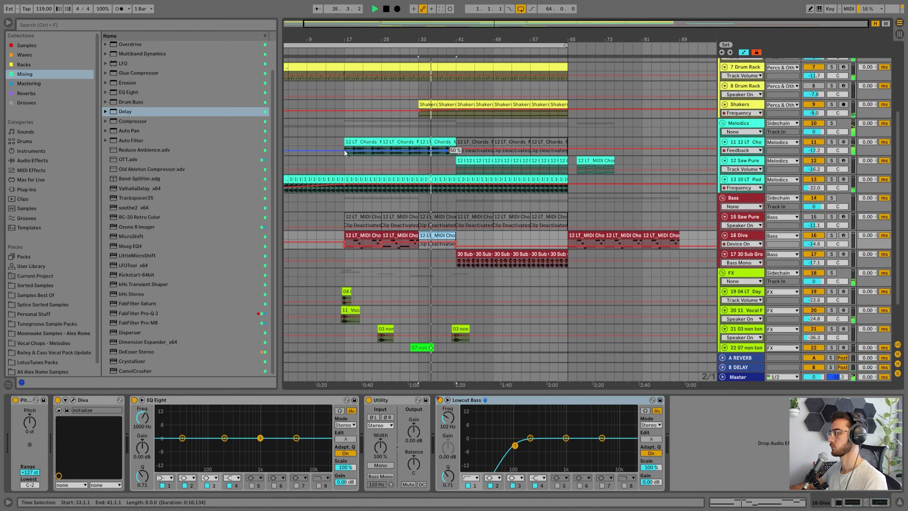
{"action": "scroll", "coordinate": [475, 192], "scroll_direction": "down", "scroll_amount": 2}
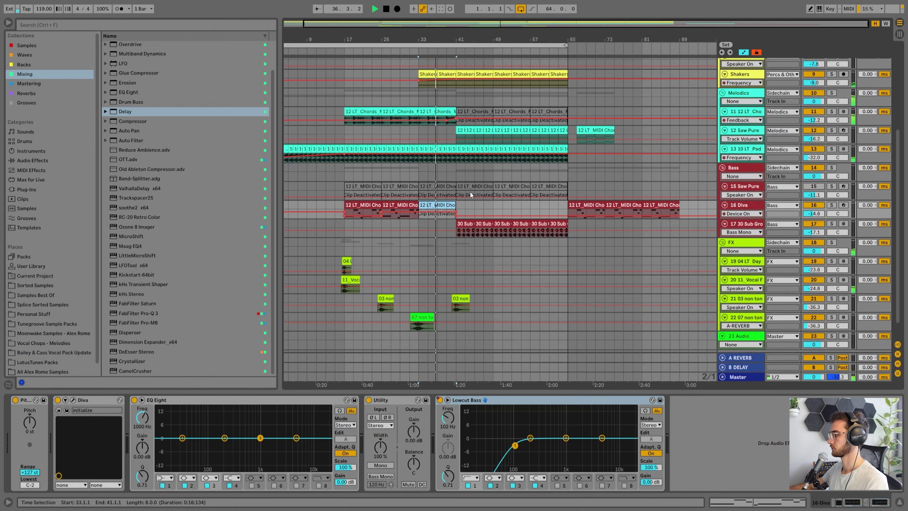
{"action": "scroll", "coordinate": [469, 192], "scroll_direction": "down", "scroll_amount": 2}
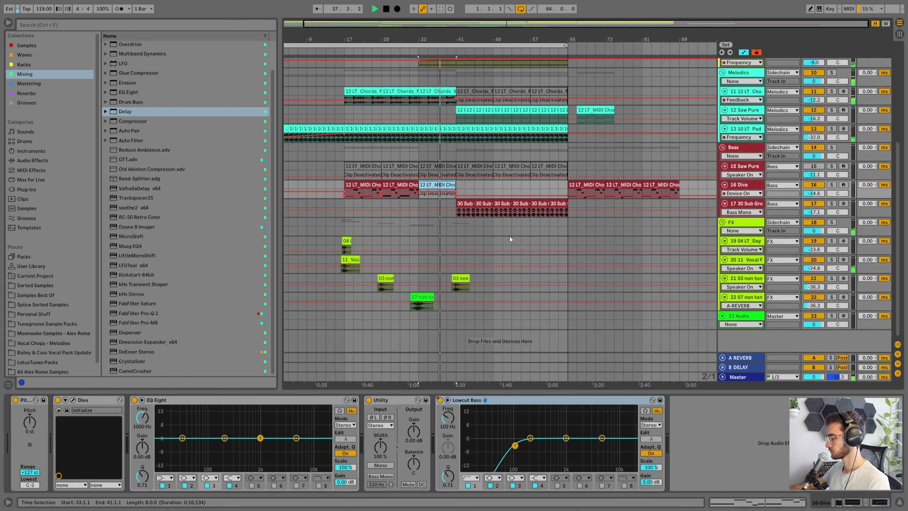
{"action": "scroll", "coordinate": [451, 183], "scroll_direction": "up", "scroll_amount": 3}
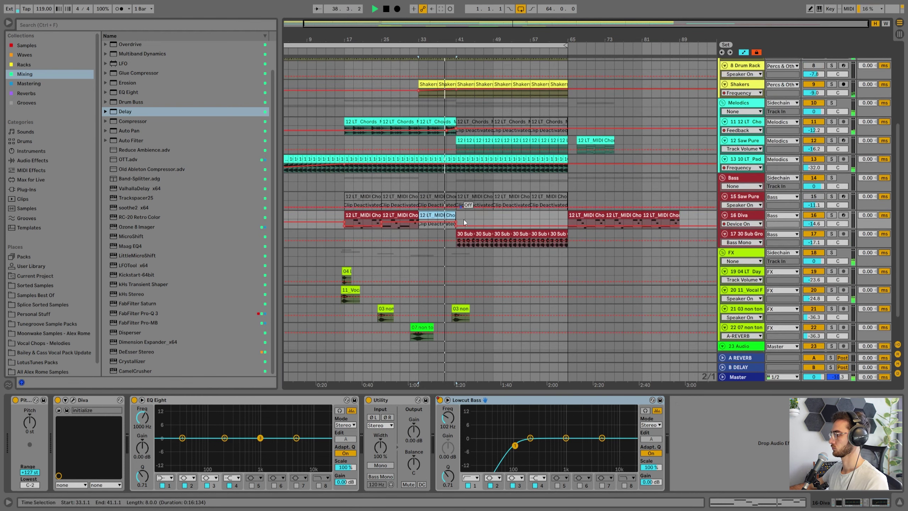
{"action": "left_click", "coordinate": [464, 234]}
{"action": "left_click_drag", "start_coordinate": [454, 39], "coordinate": [492, 69]}
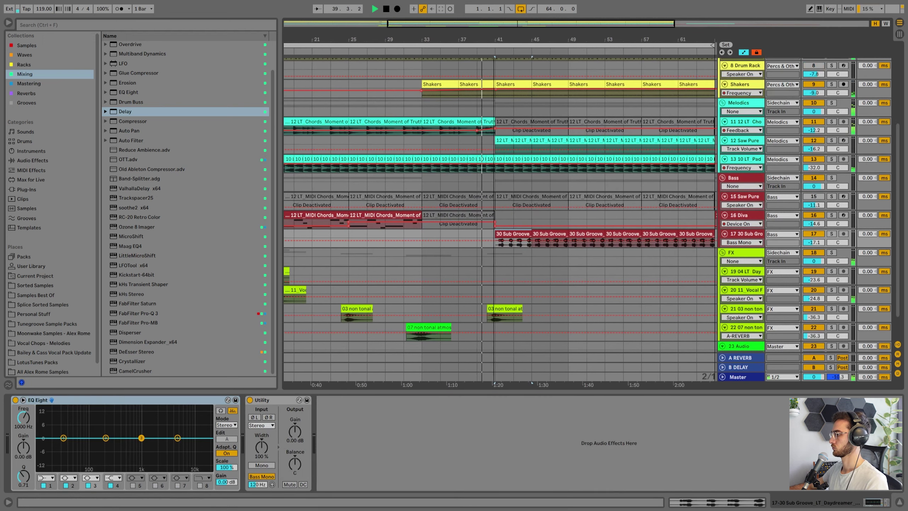
{"action": "left_click", "coordinate": [481, 122]}
{"action": "scroll", "coordinate": [432, 123], "scroll_direction": "up", "scroll_amount": 3}
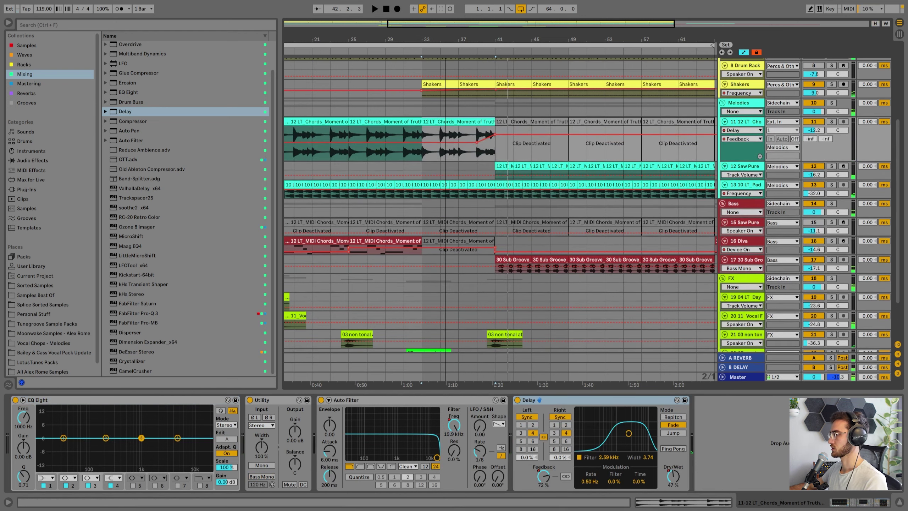
{"action": "left_click_drag", "start_coordinate": [440, 39], "coordinate": [437, 17]}
{"action": "key", "text": "space"}
Add an EQ Eight with the default low cut after the Delay on the 11 chords track
{"action": "left_click", "coordinate": [411, 109]}
{"action": "left_click", "coordinate": [409, 122]}
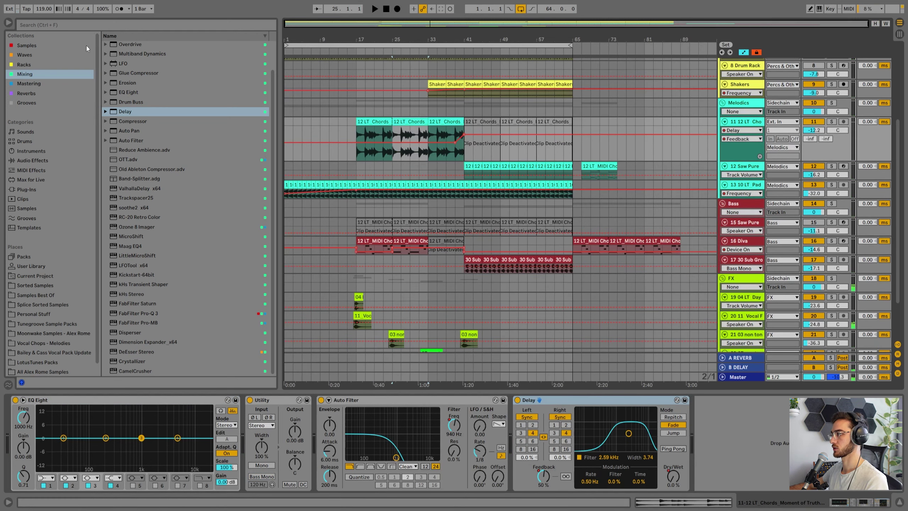
{"action": "scroll", "coordinate": [572, 302], "scroll_direction": "down", "scroll_amount": 3}
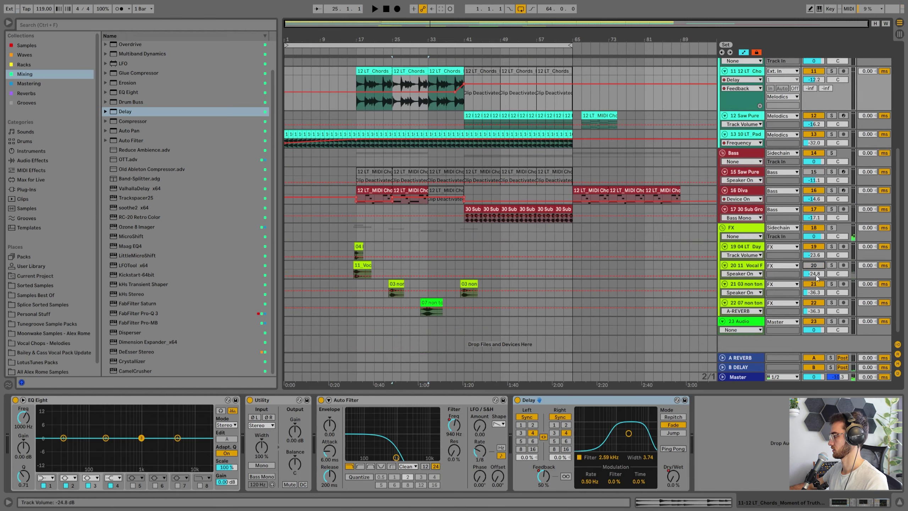
{"action": "scroll", "coordinate": [817, 277], "scroll_direction": "up", "scroll_amount": 2}
{"action": "left_click", "coordinate": [373, 136]}
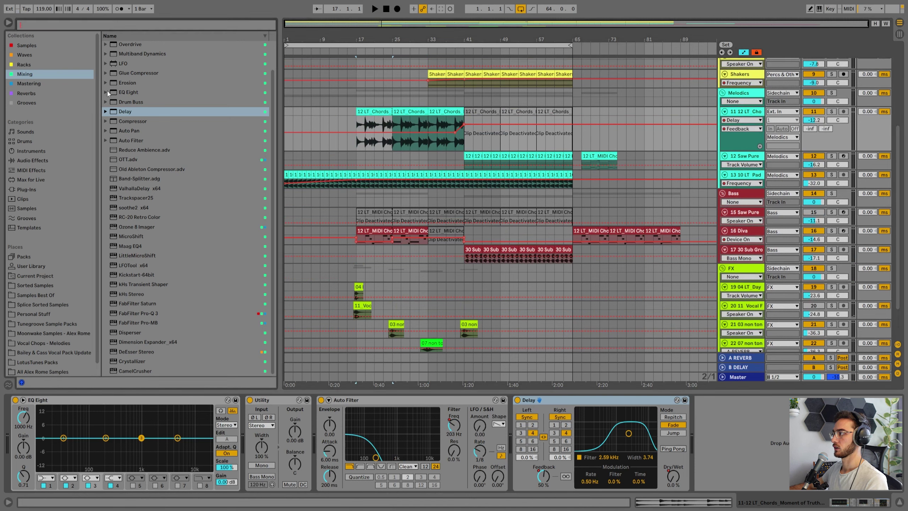
{"action": "left_click", "coordinate": [128, 92]}
{"action": "left_click_drag", "start_coordinate": [602, 396], "coordinate": [716, 428]}
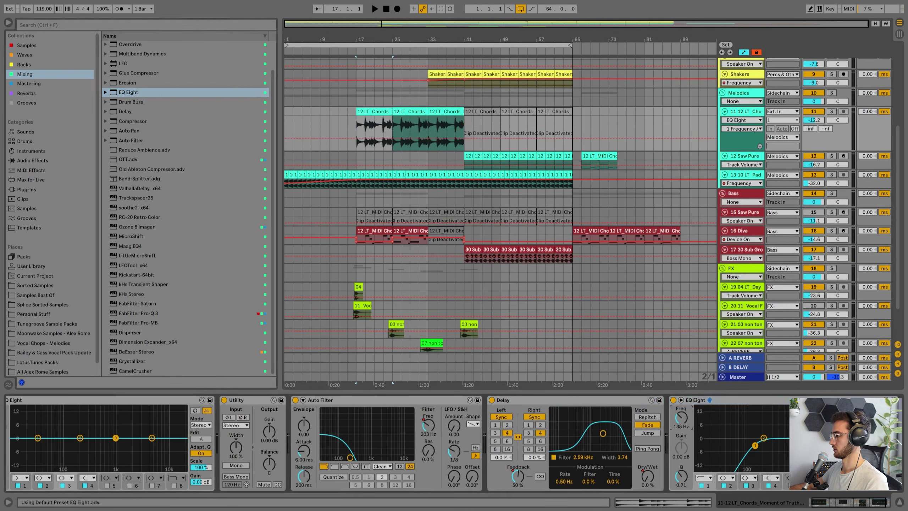
Automate the new EQ Eight's low-cut frequency to rise from bar 17 to 1.97 kHz at bar 41, and play from bar 37
{"action": "left_click_drag", "start_coordinate": [353, 141], "coordinate": [354, 152]}
{"action": "left_click_drag", "start_coordinate": [465, 153], "coordinate": [466, 129]}
{"action": "left_click", "coordinate": [443, 121]}
{"action": "key", "text": "space"}
{"action": "scroll", "coordinate": [461, 175], "scroll_direction": "up", "scroll_amount": 2}
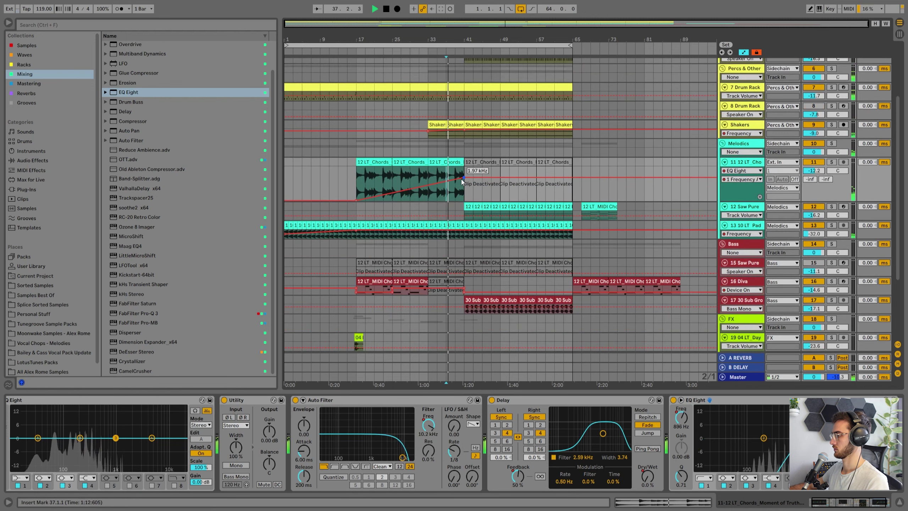
Curve the low-cut frequency ramp so it rises late, move its end point to about bar 39, and play from bar 33
{"action": "left_click_drag", "start_coordinate": [444, 182], "coordinate": [443, 190]}
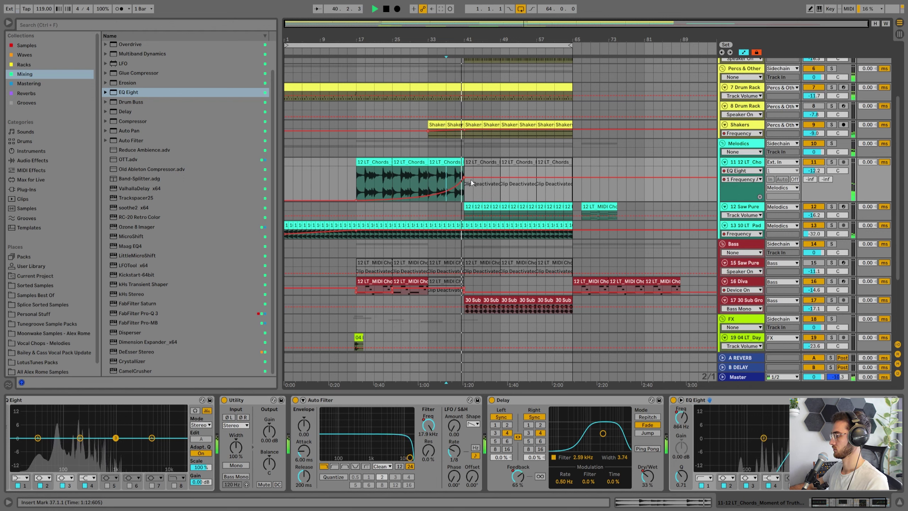
{"action": "left_click_drag", "start_coordinate": [464, 177], "coordinate": [455, 178]}
{"action": "left_click", "coordinate": [440, 162]}
{"action": "key", "text": "space"}
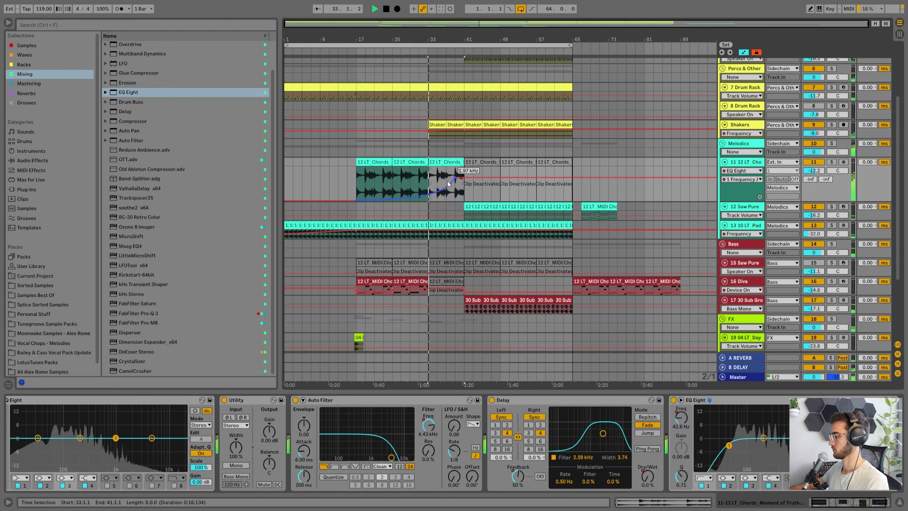
{"action": "key", "text": "space"}
Move the chords EQ Eight in front of the Delay and put the frequency ramp's end point at bar 41 during playback
{"action": "left_click_drag", "start_coordinate": [715, 402], "coordinate": [508, 420]}
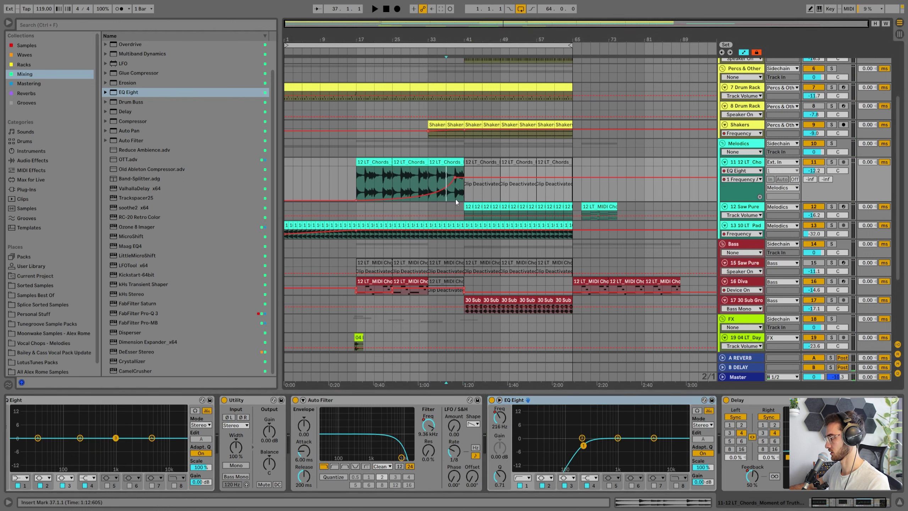
{"action": "left_click", "coordinate": [447, 177]}
{"action": "key", "text": "space"}
{"action": "left_click_drag", "start_coordinate": [464, 186], "coordinate": [463, 179]}
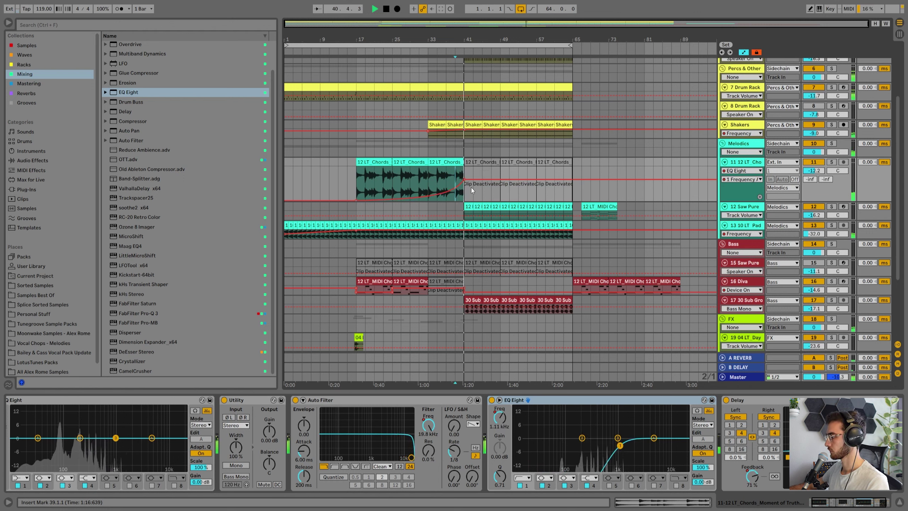
Raise the end of the chords Delay's Dry/Wet ramp at bar 41 and play the transition
{"action": "key", "text": "space"}
{"action": "left_click", "coordinate": [886, 475]}
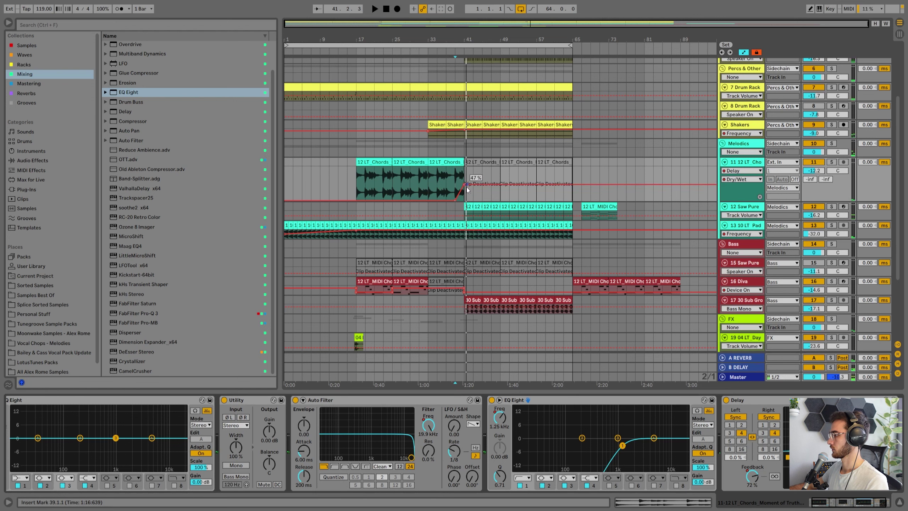
{"action": "left_click_drag", "start_coordinate": [464, 184], "coordinate": [463, 175]}
{"action": "key", "text": "space"}
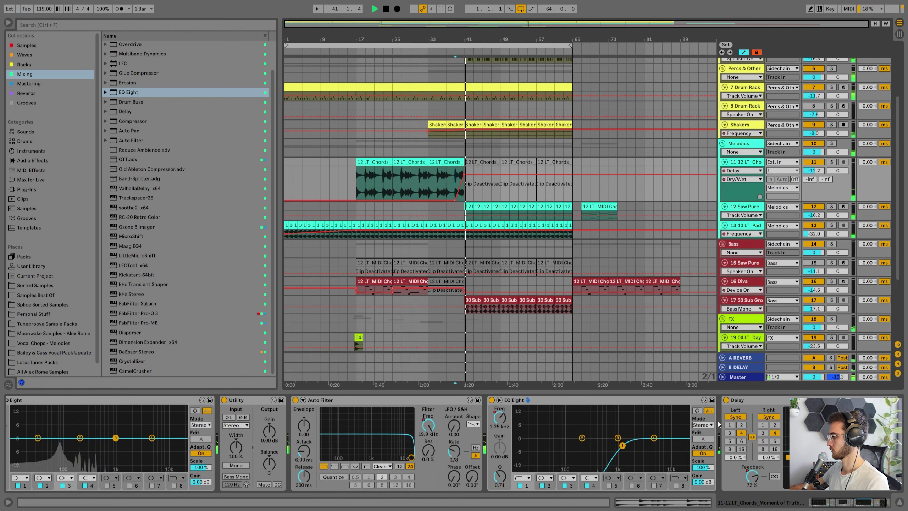
Stop playback and nudge up the end point of the chords EQ Eight's low-cut frequency ramp at bar 41
{"action": "left_click", "coordinate": [497, 418]}
{"action": "key", "text": "space"}
{"action": "left_click_drag", "start_coordinate": [464, 179], "coordinate": [464, 178]}
Copy the 30 Sub Groove clips from bars 41 to 49 back so the groove starts at bar 33
{"action": "scroll", "coordinate": [499, 301], "scroll_direction": "down", "scroll_amount": 2}
{"action": "left_click", "coordinate": [492, 270]}
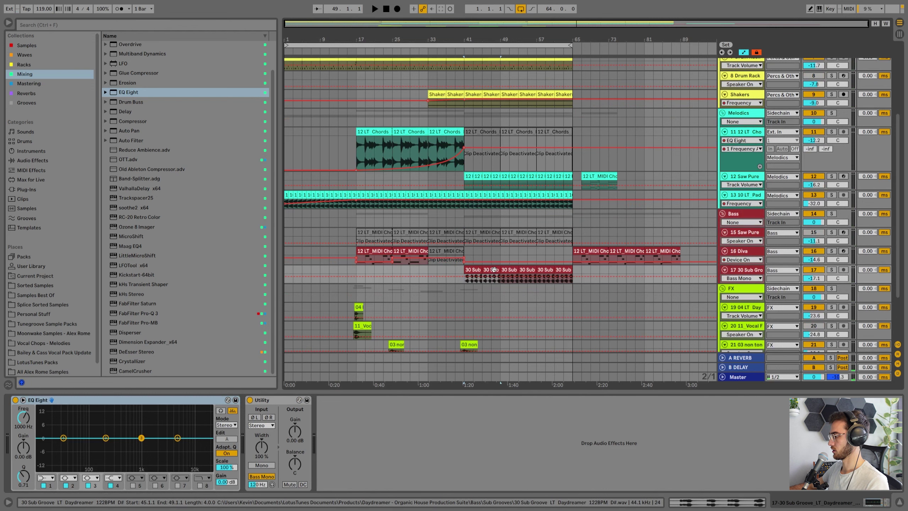
{"action": "left_click_drag", "start_coordinate": [493, 269], "coordinate": [432, 269]}
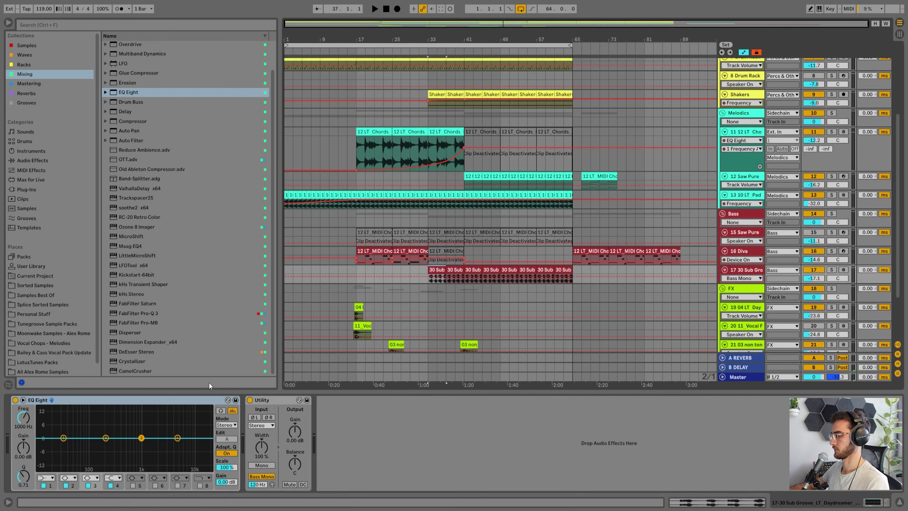
Add an EQ Eight after the sub groove's Utility, enable a high cut at 1.41 kHz, and rename it Bass Predrop
{"action": "left_click_drag", "start_coordinate": [127, 97], "coordinate": [415, 431]}
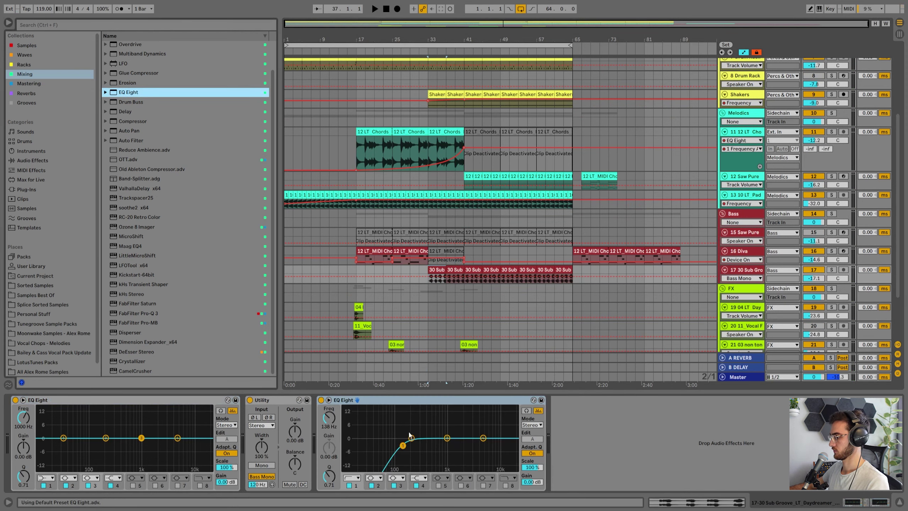
{"action": "left_click", "coordinate": [505, 485]}
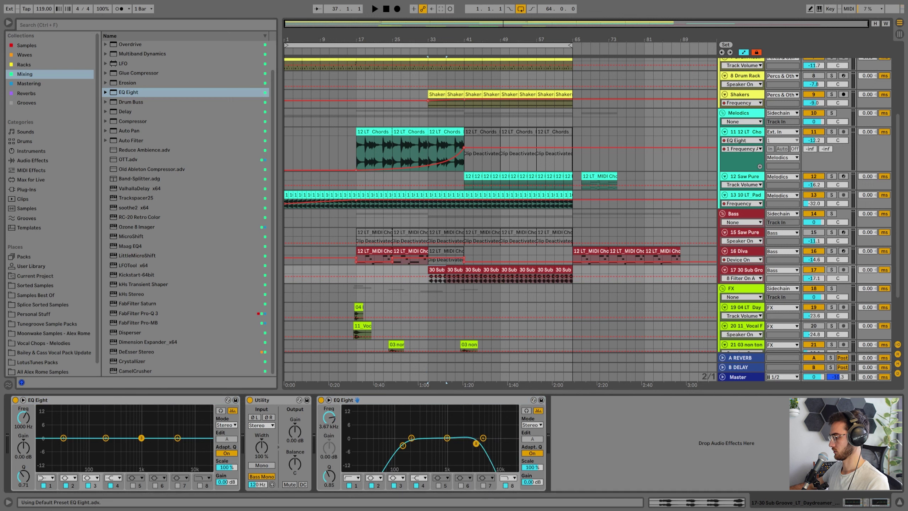
{"action": "left_click", "coordinate": [342, 399]}
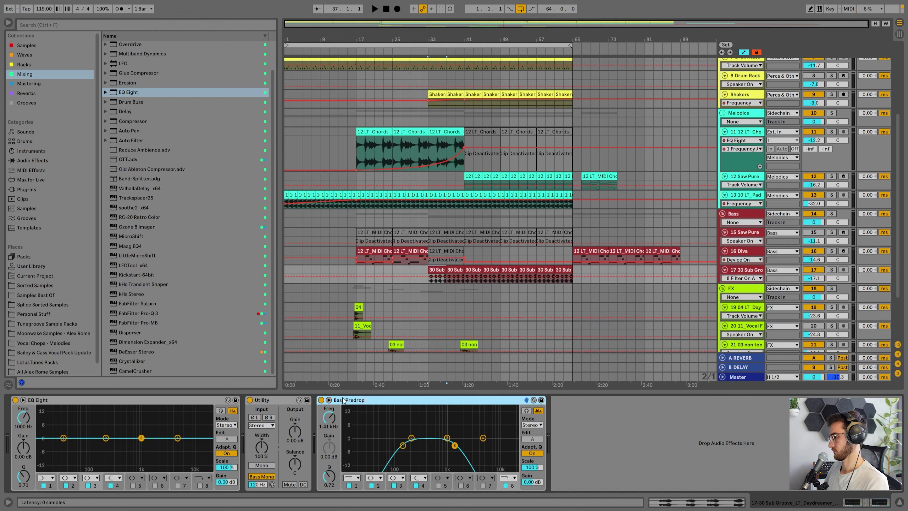
Automate Bass Predrop's low-cut frequency to fall from bar 33 to bar 41 on the enlarged sub groove track, and play it
{"action": "left_click", "coordinate": [402, 445]}
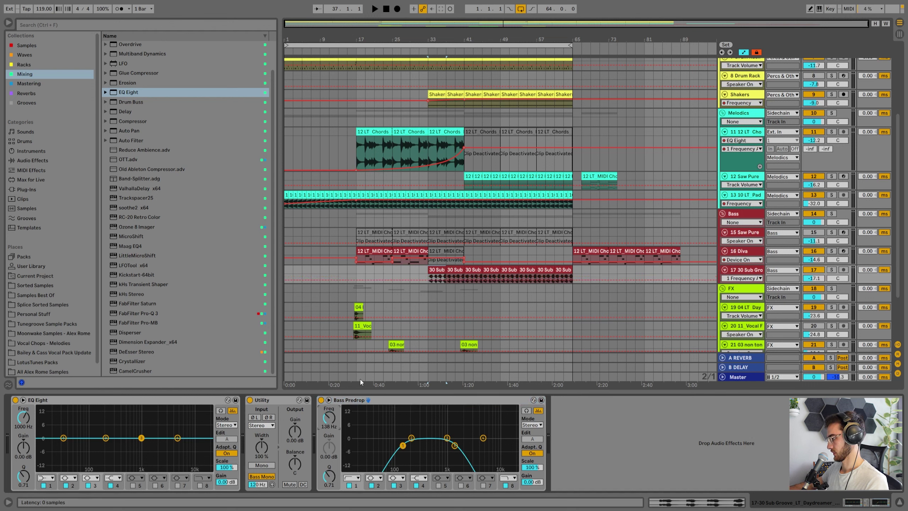
{"action": "left_click_drag", "start_coordinate": [734, 283], "coordinate": [734, 318]}
{"action": "left_click", "coordinate": [411, 290]}
{"action": "left_click_drag", "start_coordinate": [464, 302], "coordinate": [443, 295]}
{"action": "left_click", "coordinate": [429, 302]}
{"action": "key", "text": "space"}
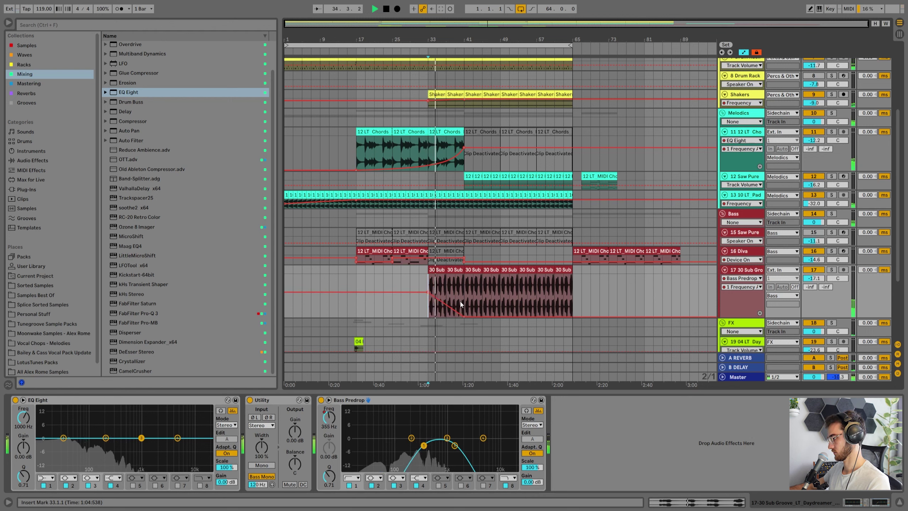
Automate Bass Predrop's high-cut frequency to rise from bar 33 up to 1.41 kHz at bar 41, and stop playback
{"action": "left_click", "coordinate": [454, 445]}
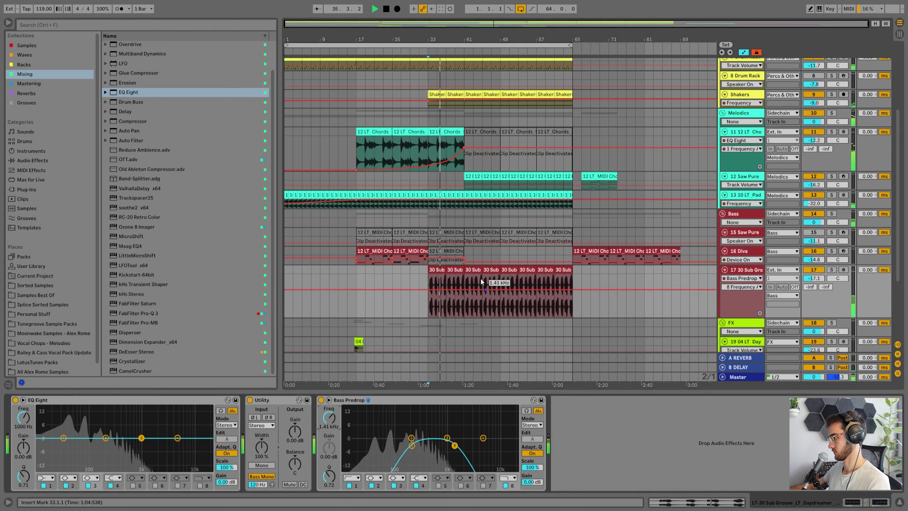
{"action": "left_click", "coordinate": [464, 289]}
{"action": "left_click_drag", "start_coordinate": [428, 289], "coordinate": [429, 300]}
{"action": "key", "text": "space"}
Move the end of the chords EQ Eight's low-cut ramp back to bar 33 and deactivate the chords clip from bars 33 to 41
{"action": "left_click", "coordinate": [435, 140]}
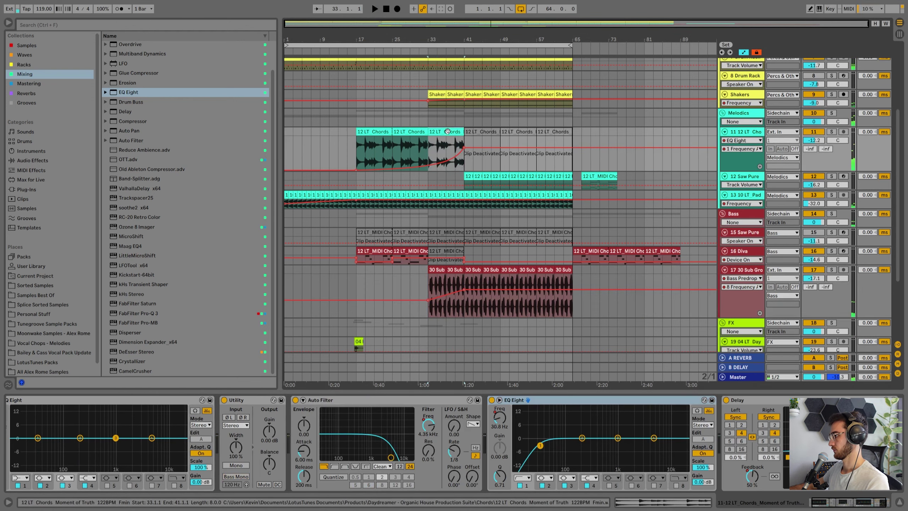
{"action": "left_click_drag", "start_coordinate": [463, 147], "coordinate": [428, 147]}
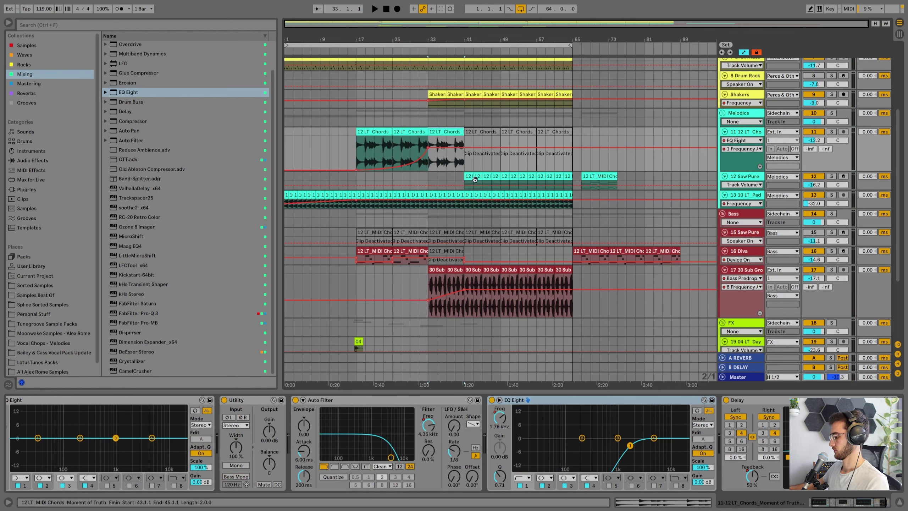
{"action": "key", "text": "0"}
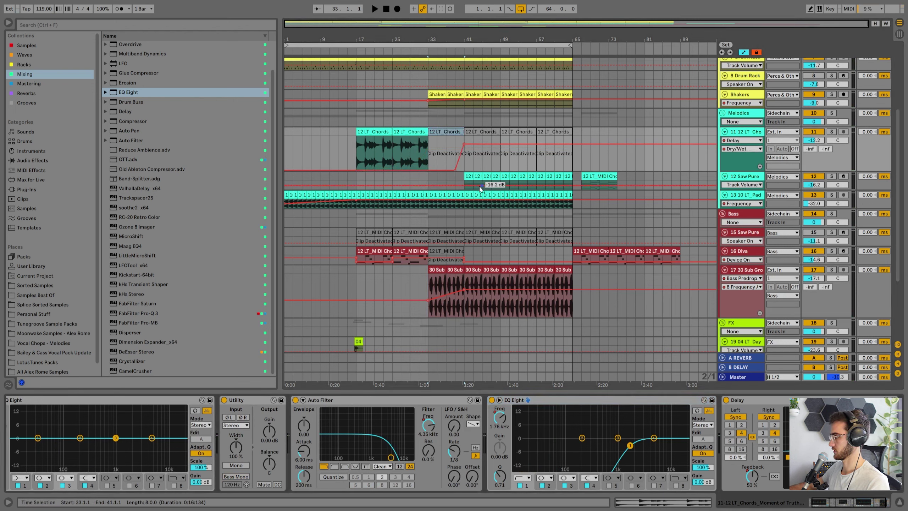
Shift the chords Delay's Dry/Wet ramp back to end at bar 33, remove the leftover dip at bar 39, and play from bar 31
{"action": "left_click_drag", "start_coordinate": [456, 147], "coordinate": [427, 144]}
{"action": "left_click", "coordinate": [428, 169]}
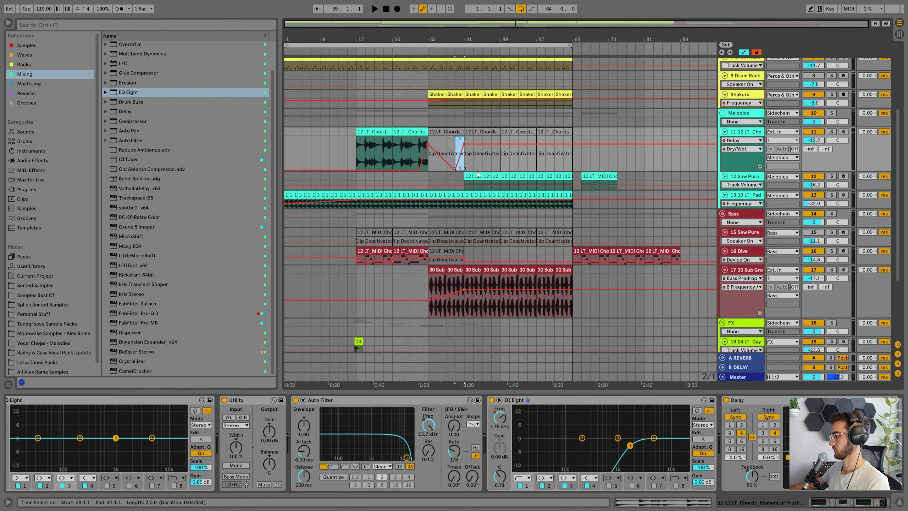
{"action": "left_click", "coordinate": [455, 171]}
{"action": "left_click", "coordinate": [418, 141]}
{"action": "key", "text": "space"}
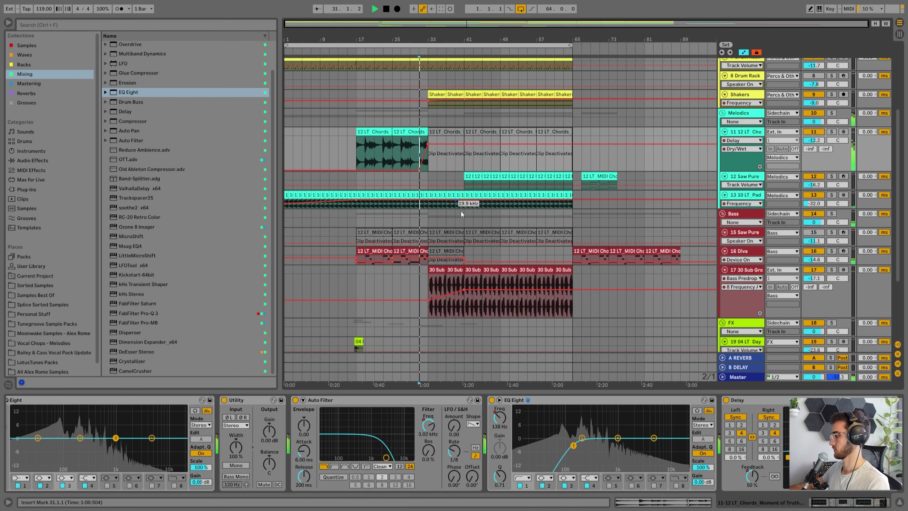
Shift the chords Delay's Feedback ramp back to run from bar 29 to bar 33 and raise its end to 85%
{"action": "left_click", "coordinate": [752, 475]}
{"action": "left_click_drag", "start_coordinate": [455, 152], "coordinate": [410, 152]}
{"action": "left_click_drag", "start_coordinate": [463, 145], "coordinate": [418, 145]}
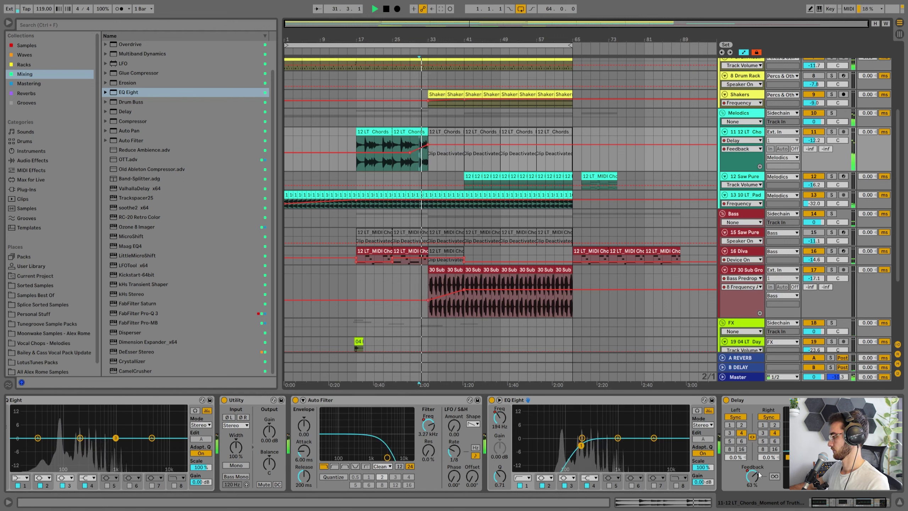
{"action": "left_click_drag", "start_coordinate": [428, 144], "coordinate": [428, 139]}
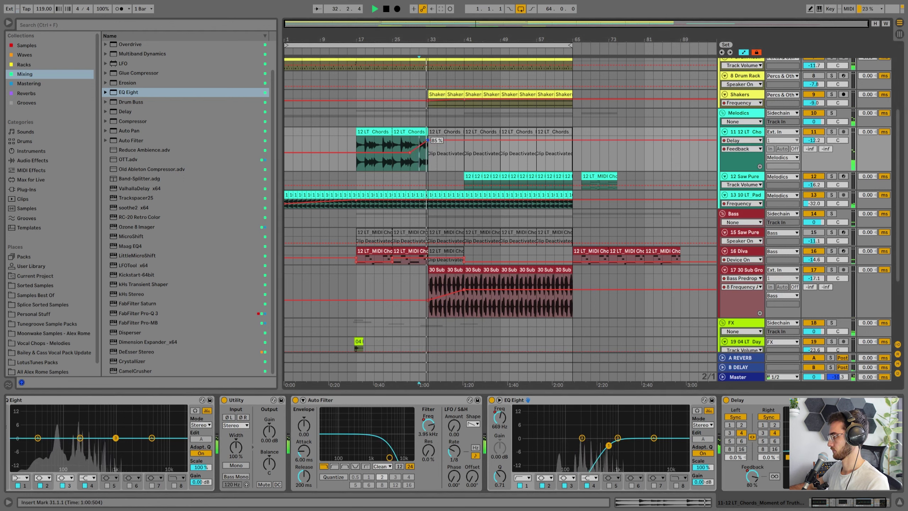
Lower the end of the chords EQ Eight's low-cut ramp at bar 33 to 352 Hz and play from bar 29
{"action": "left_click", "coordinate": [505, 427]}
{"action": "key", "text": "space"}
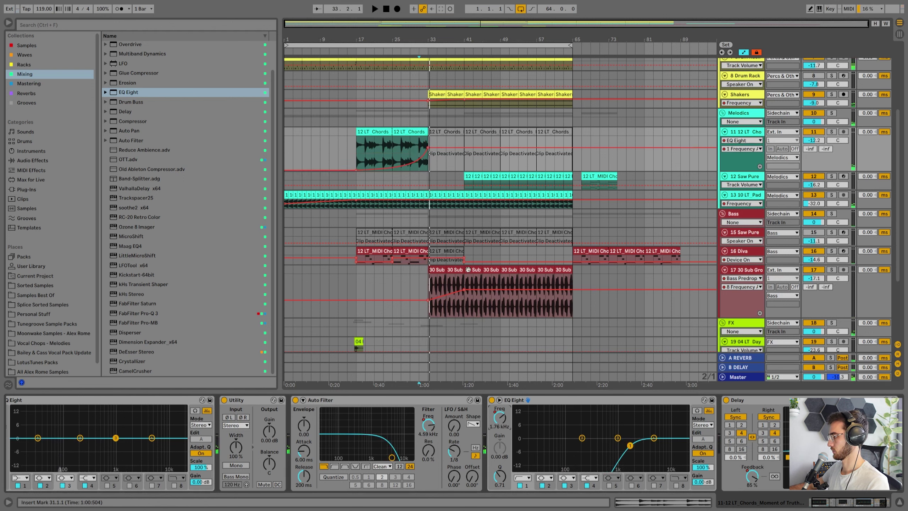
{"action": "left_click_drag", "start_coordinate": [428, 147], "coordinate": [427, 155]}
{"action": "left_click", "coordinate": [412, 146]}
{"action": "key", "text": "space"}
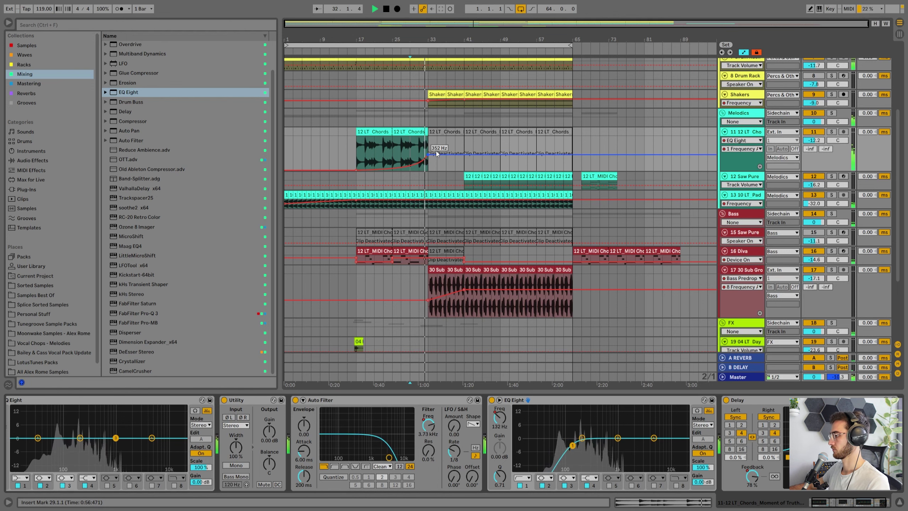
Raise the end of the chords Delay's Feedback ramp at bar 33 slightly and replay the transition from bar 29
{"action": "left_click", "coordinate": [439, 270]}
{"action": "scroll", "coordinate": [407, 311], "scroll_direction": "down", "scroll_amount": 2}
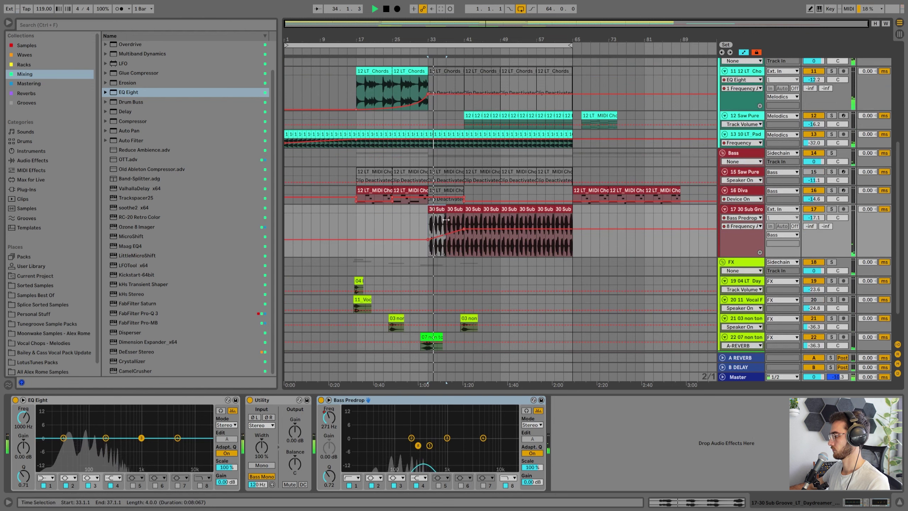
{"action": "left_click", "coordinate": [417, 133]}
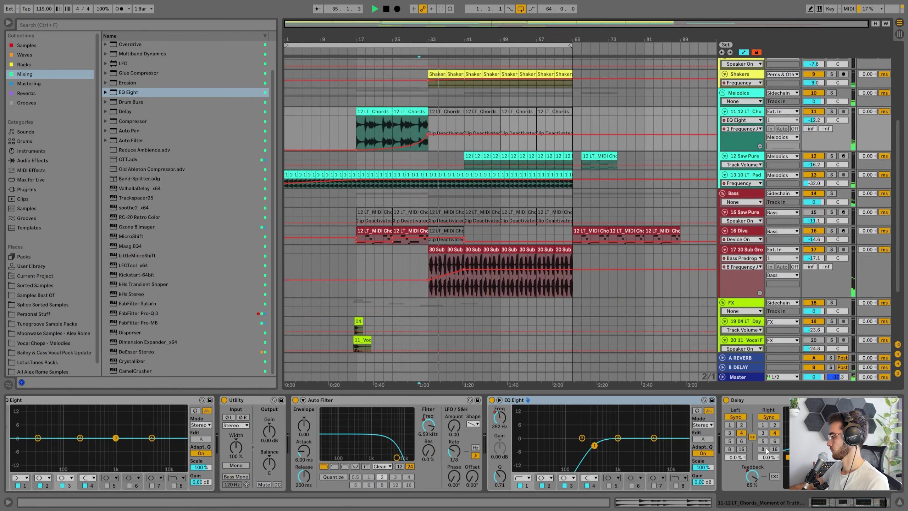
{"action": "left_click", "coordinate": [753, 471]}
{"action": "left_click_drag", "start_coordinate": [429, 124], "coordinate": [430, 123]}
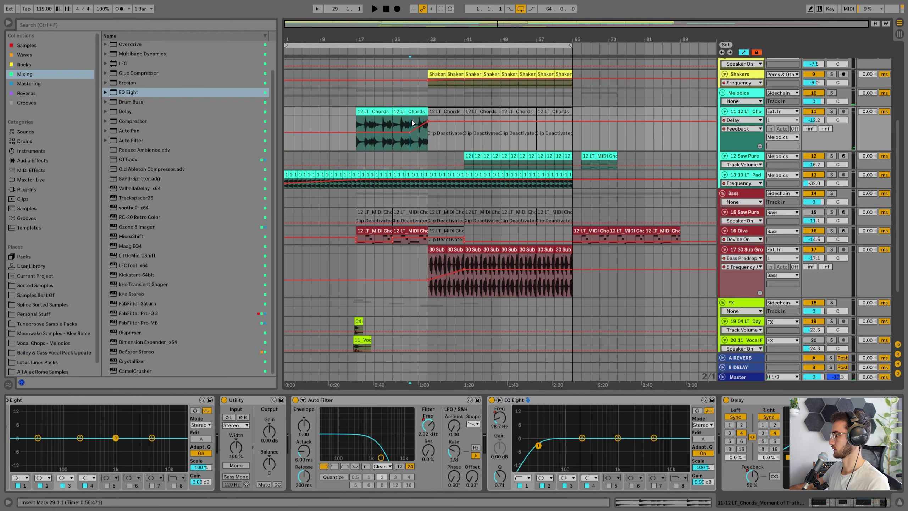
{"action": "left_click", "coordinate": [411, 303]}
{"action": "key", "text": "space"}
Nudge up the end point of Bass Predrop's high-cut frequency ramp at bar 41 on the sub groove
{"action": "left_click", "coordinate": [434, 249]}
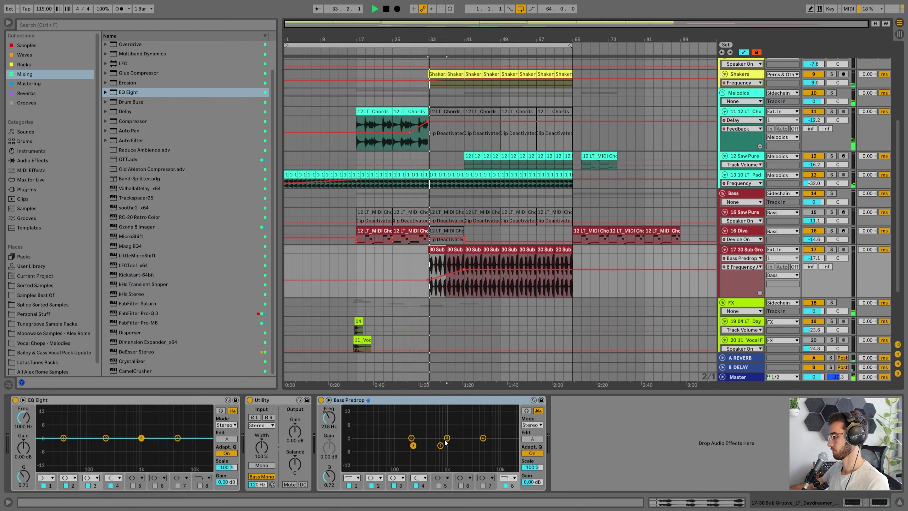
{"action": "left_click", "coordinate": [462, 266]}
{"action": "left_click_drag", "start_coordinate": [465, 269], "coordinate": [464, 267]}
{"action": "left_click", "coordinate": [437, 250]}
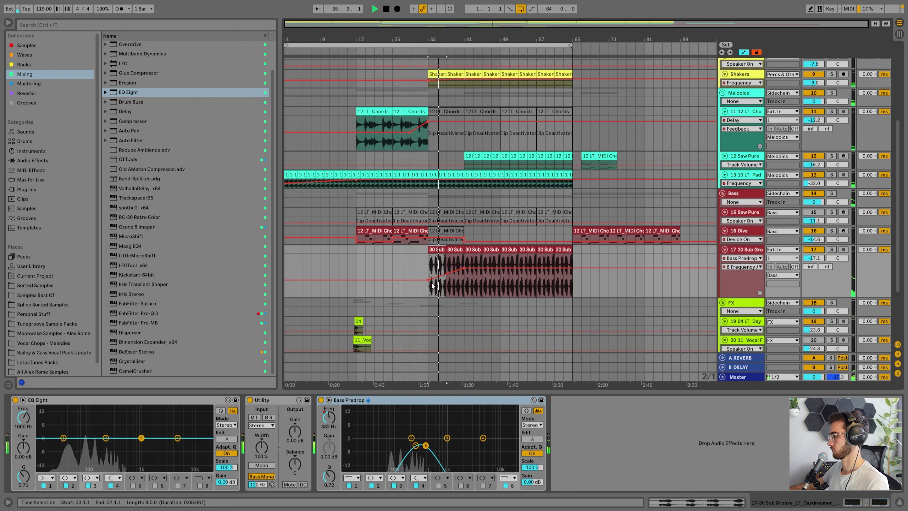
Bend Bass Predrop's low-cut frequency ramp between bars 33 and 41 into a curve that drops steeply near bar 41
{"action": "left_click", "coordinate": [412, 445]}
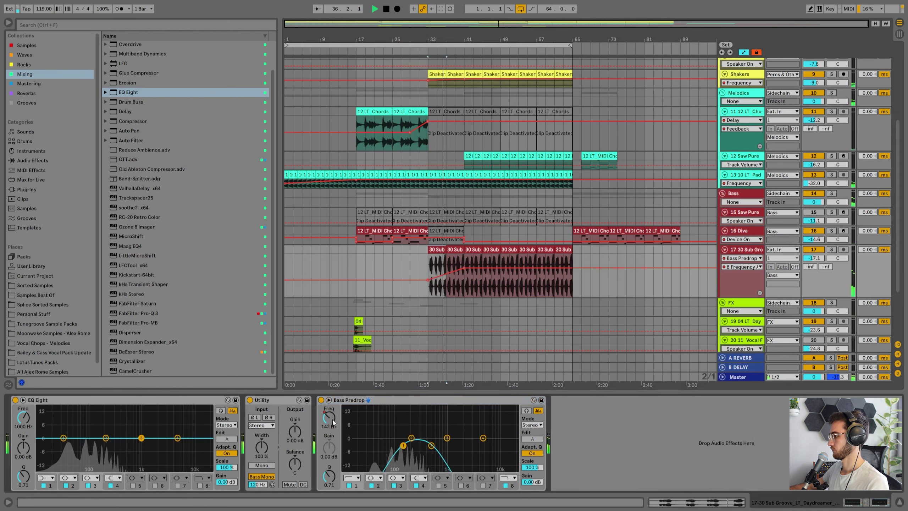
{"action": "left_click", "coordinate": [329, 418]}
{"action": "left_click_drag", "start_coordinate": [449, 285], "coordinate": [449, 273]}
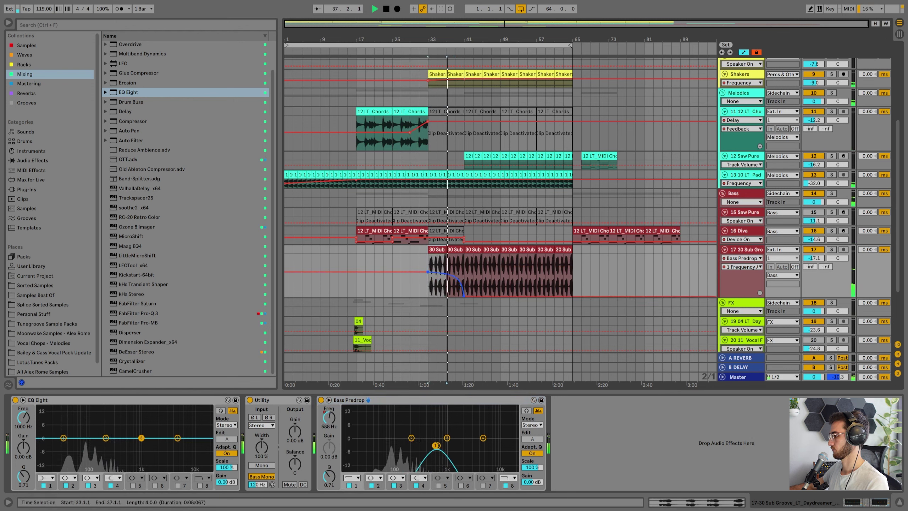
Trim the end of the sub groove clip about half a bar before bar 41 to leave a short gap
{"action": "scroll", "coordinate": [402, 287], "scroll_direction": "down", "scroll_amount": 5}
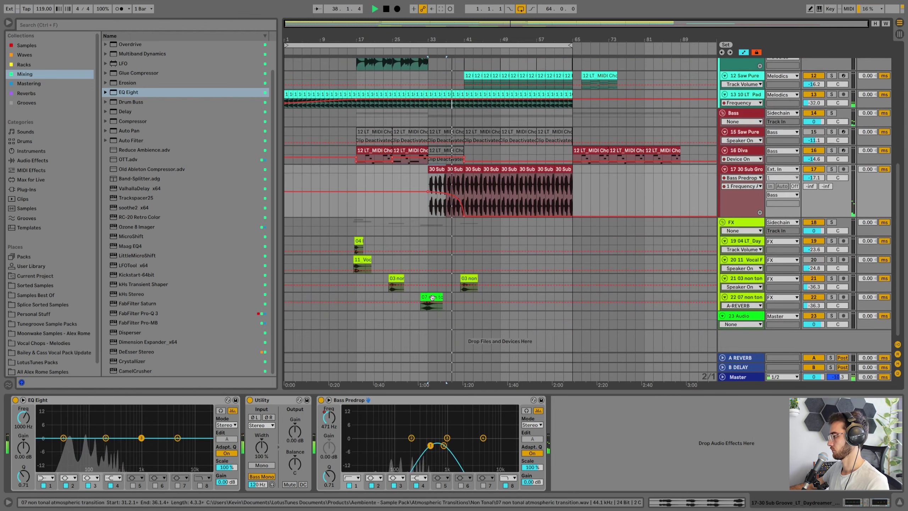
{"action": "left_click_drag", "start_coordinate": [455, 39], "coordinate": [455, 81]}
{"action": "left_click_drag", "start_coordinate": [503, 169], "coordinate": [491, 169]}
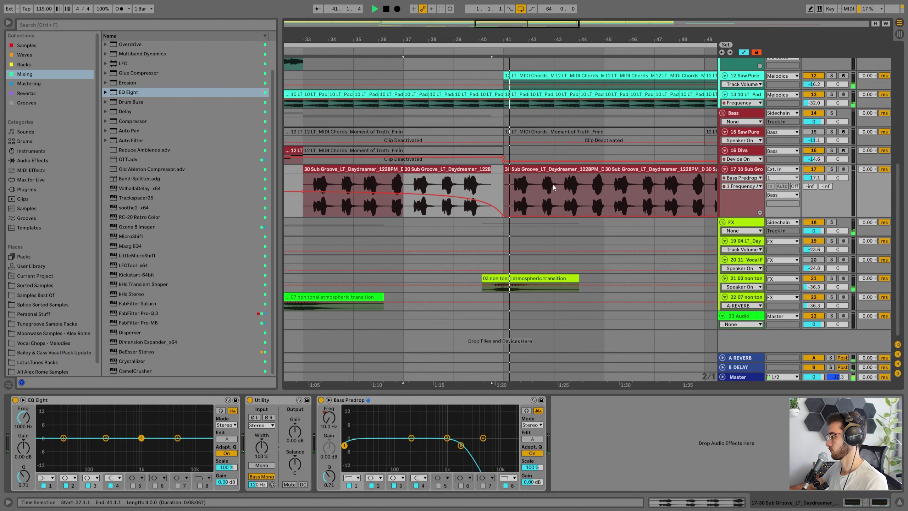
{"action": "key", "text": "w"}
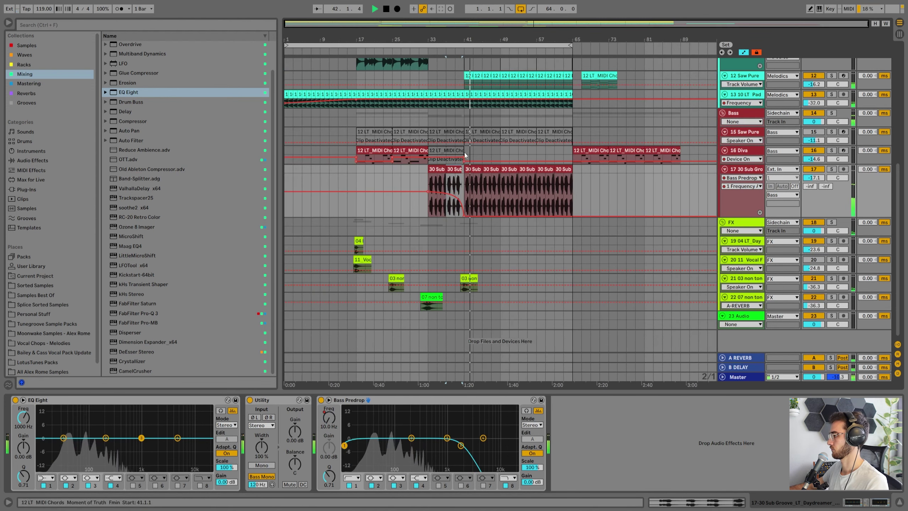
{"action": "left_click", "coordinate": [427, 173]}
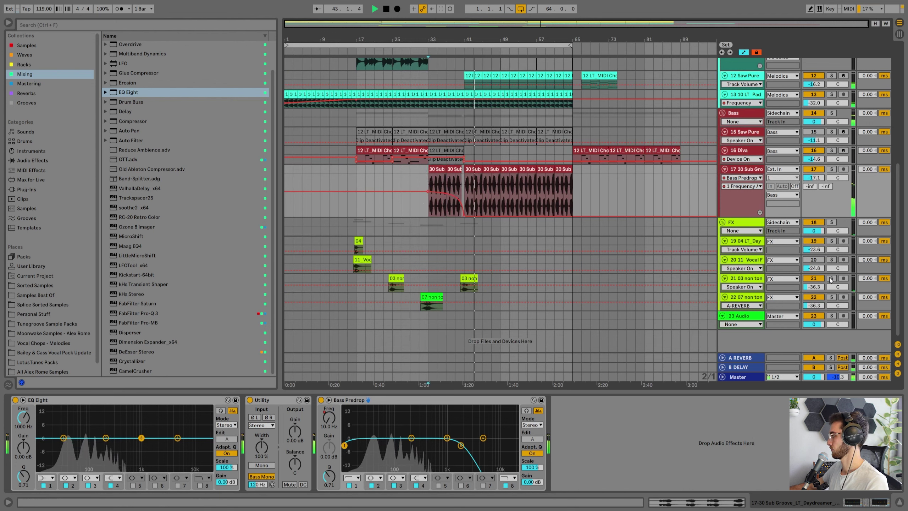
Play the arrangement from the vocal fill at bar 17 and fit all track heights to the arrangement view
{"action": "left_click", "coordinate": [360, 255]}
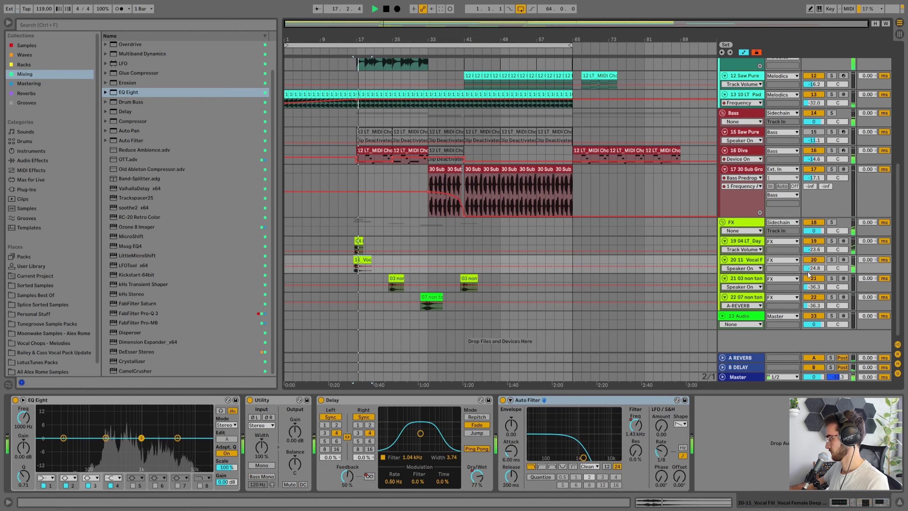
{"action": "left_click", "coordinate": [401, 258]}
{"action": "scroll", "coordinate": [415, 264], "scroll_direction": "up", "scroll_amount": 2}
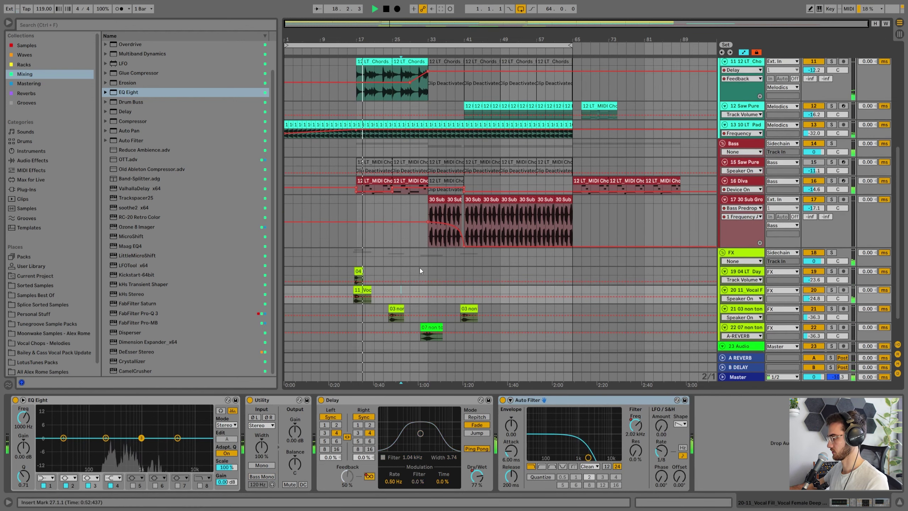
{"action": "left_click", "coordinate": [430, 264]}
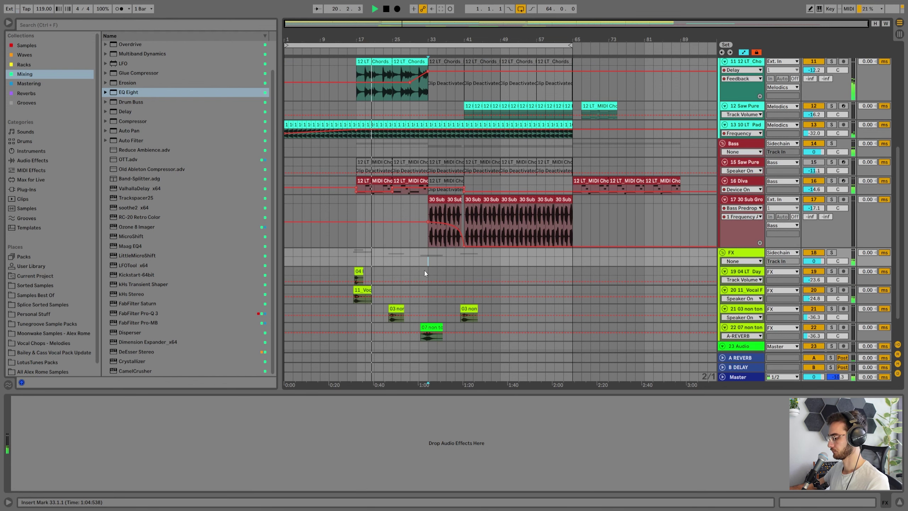
{"action": "key", "text": "h"}
Reduce the highs on the Diva bass track's EQ Eight to -5.33 dB at 1.35 kHz
{"action": "left_click", "coordinate": [440, 242]}
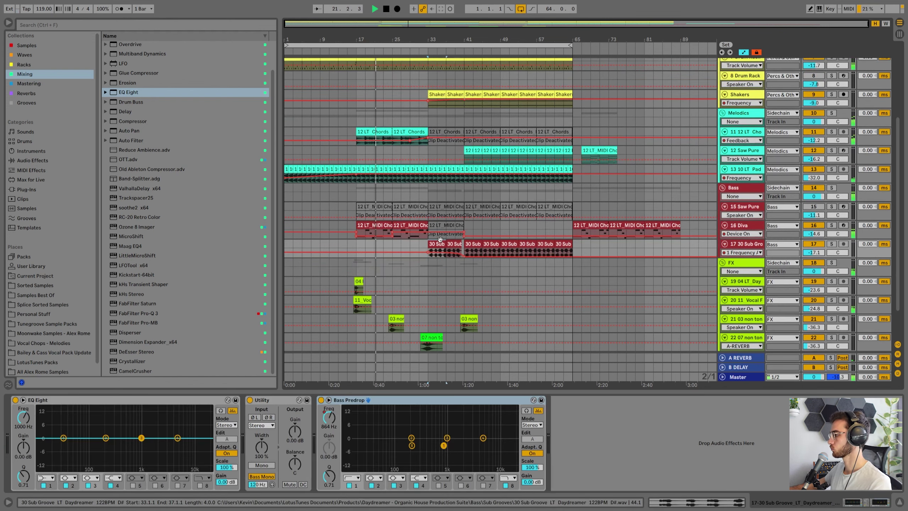
{"action": "left_click", "coordinate": [378, 206]}
{"action": "scroll", "coordinate": [441, 247], "scroll_direction": "up", "scroll_amount": 1}
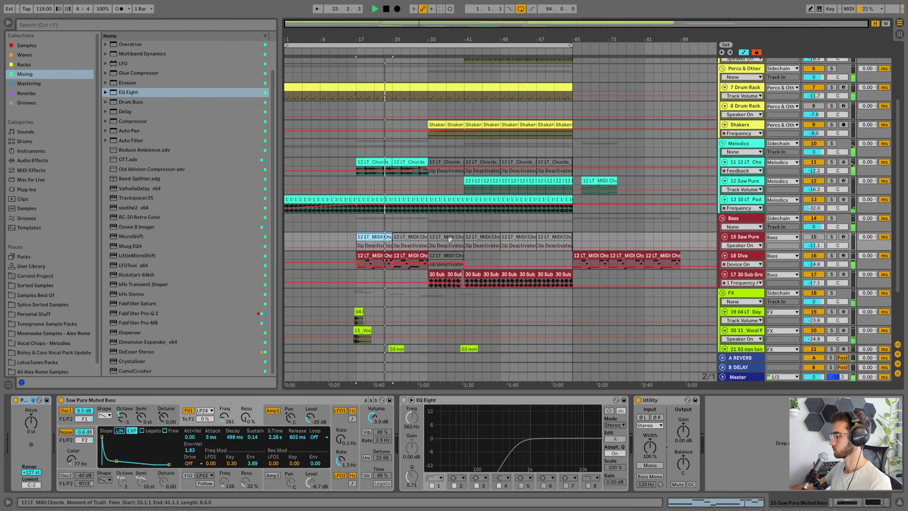
{"action": "left_click", "coordinate": [443, 259]}
{"action": "left_click_drag", "start_coordinate": [296, 438], "coordinate": [264, 451]}
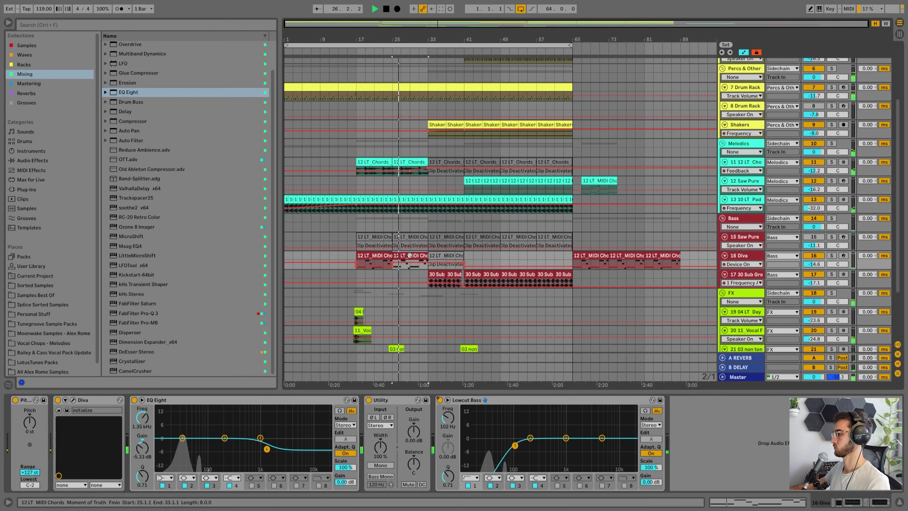
Listen through the transition at bar 33 while reviewing the drum, chords, sub groove and vocal fill tracks
{"action": "scroll", "coordinate": [410, 255], "scroll_direction": "down", "scroll_amount": 3}
{"action": "scroll", "coordinate": [417, 214], "scroll_direction": "up", "scroll_amount": 3}
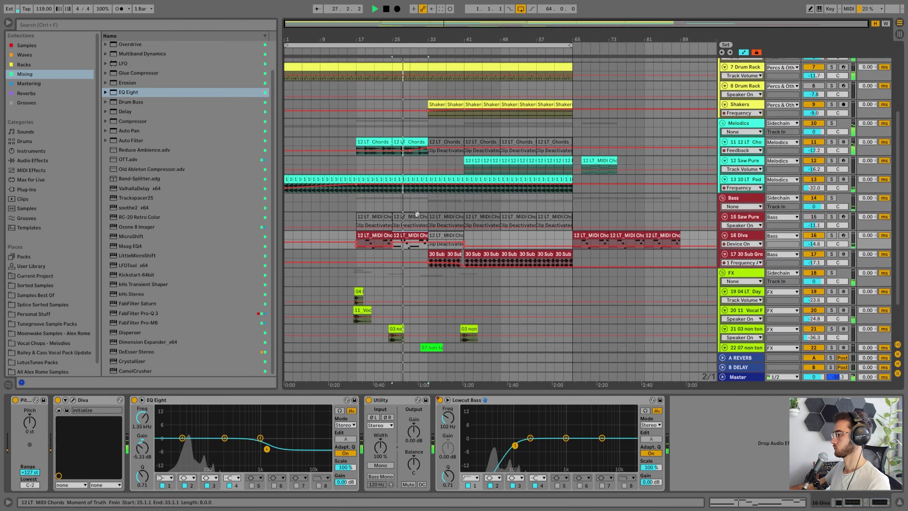
{"action": "left_click", "coordinate": [412, 152]}
{"action": "scroll", "coordinate": [411, 153], "scroll_direction": "up", "scroll_amount": 3}
{"action": "scroll", "coordinate": [411, 152], "scroll_direction": "up", "scroll_amount": 2}
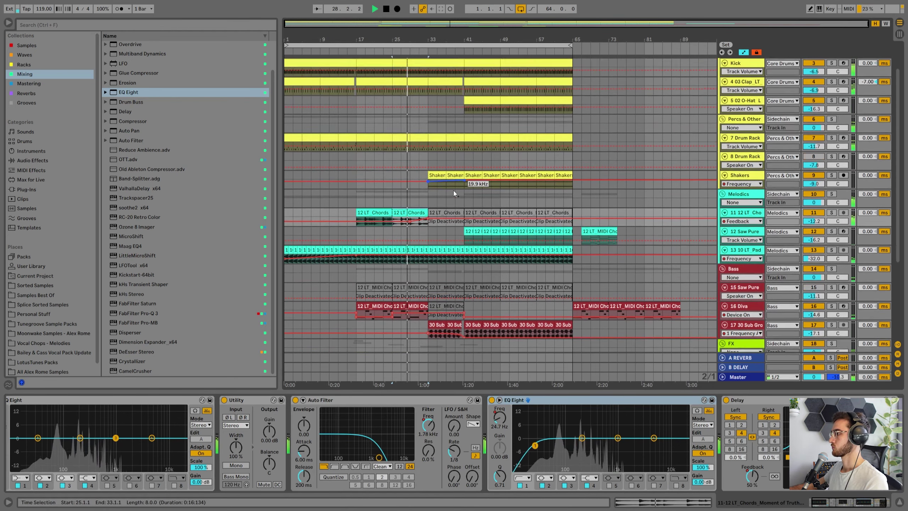
{"action": "scroll", "coordinate": [429, 188], "scroll_direction": "down", "scroll_amount": 1}
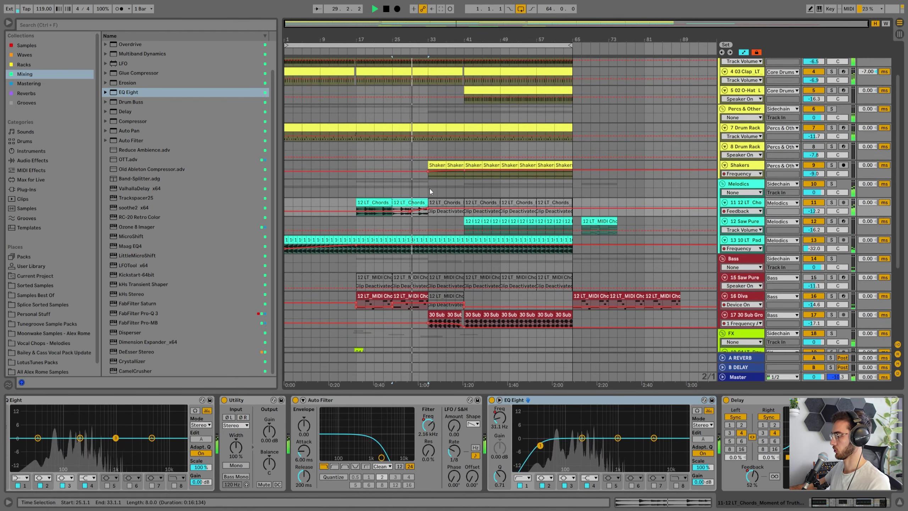
{"action": "left_click", "coordinate": [428, 182]}
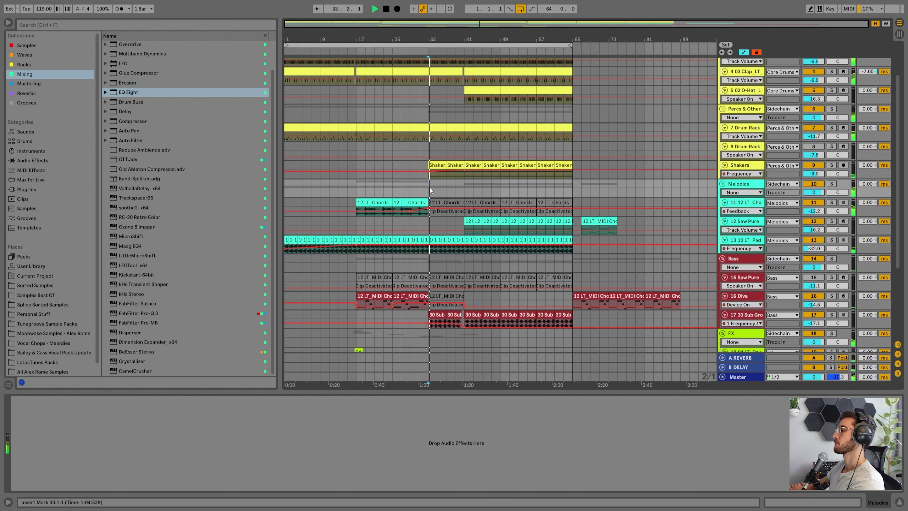
{"action": "scroll", "coordinate": [429, 187], "scroll_direction": "down", "scroll_amount": 3}
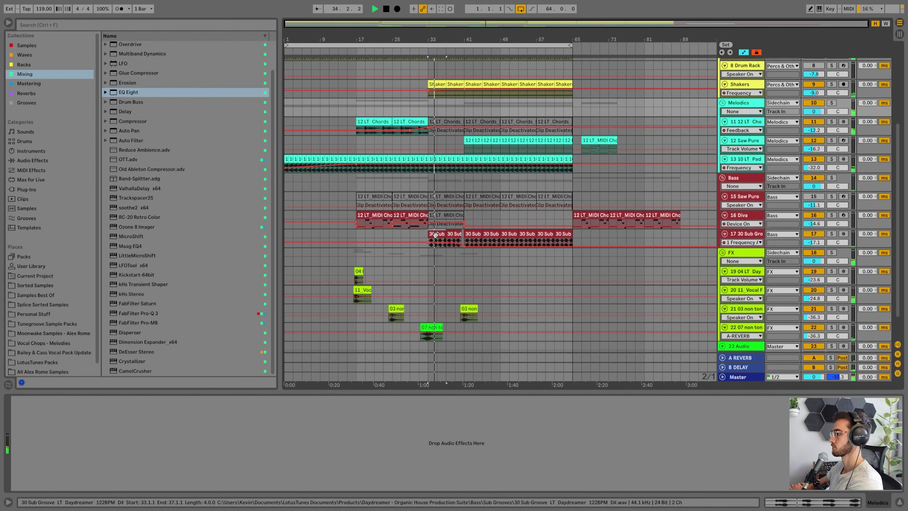
{"action": "left_click", "coordinate": [429, 246]}
{"action": "scroll", "coordinate": [742, 268], "scroll_direction": "down", "scroll_amount": 1}
{"action": "left_click", "coordinate": [742, 268]}
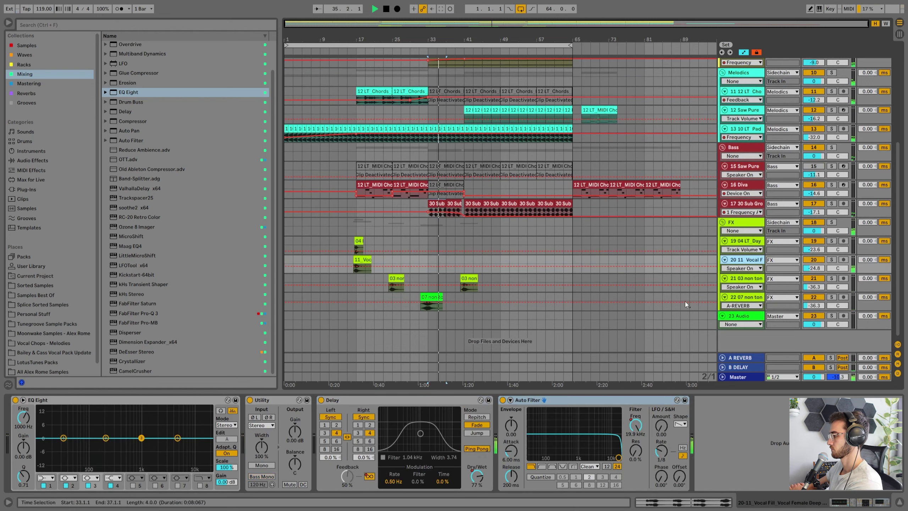
Set the vocal fill track's volume to -22.5 dB
{"action": "left_click", "coordinate": [638, 426]}
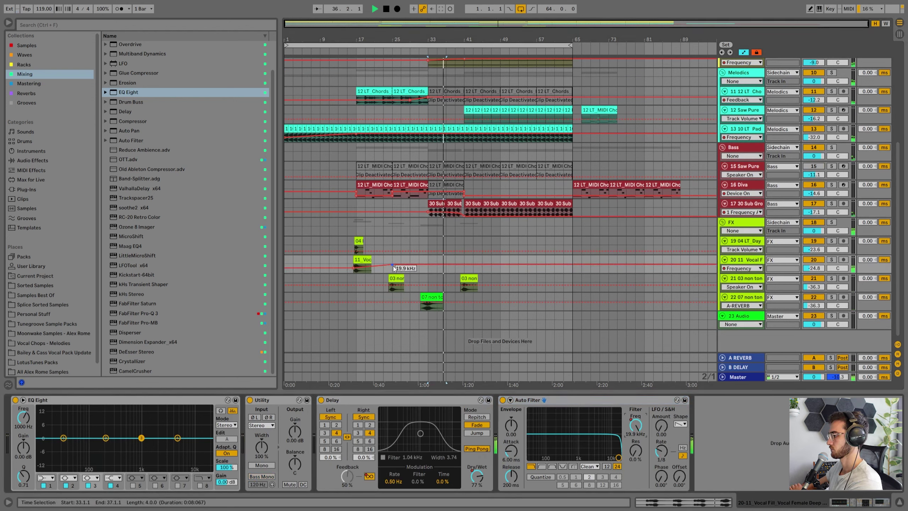
{"action": "left_click_drag", "start_coordinate": [814, 268], "coordinate": [814, 266]}
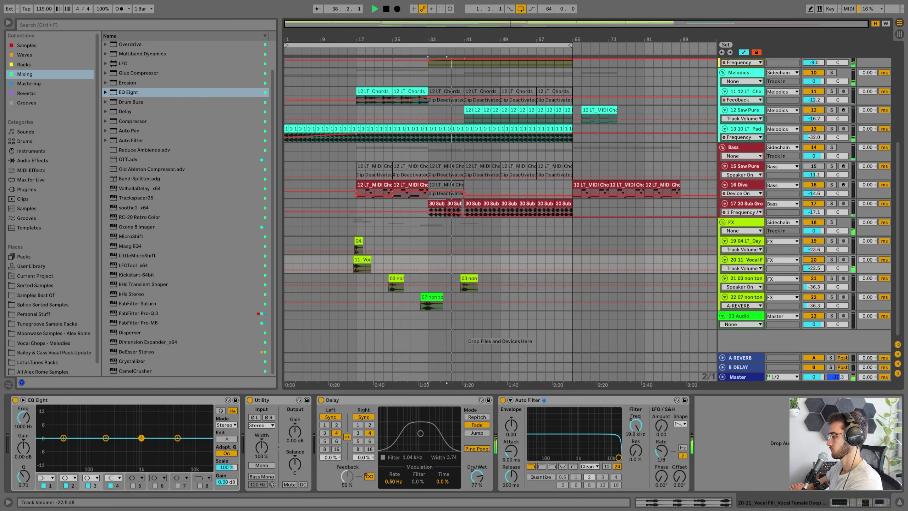
{"action": "left_click", "coordinate": [459, 263]}
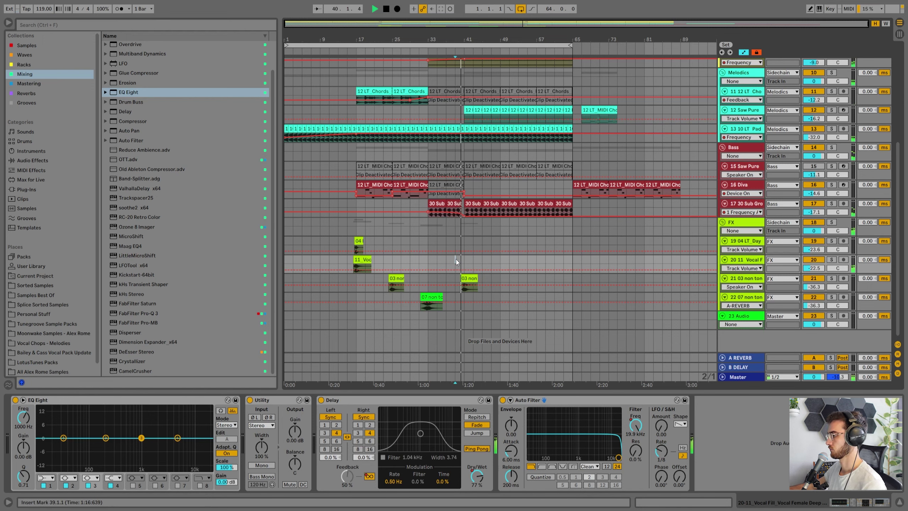
{"action": "left_click", "coordinate": [469, 109]}
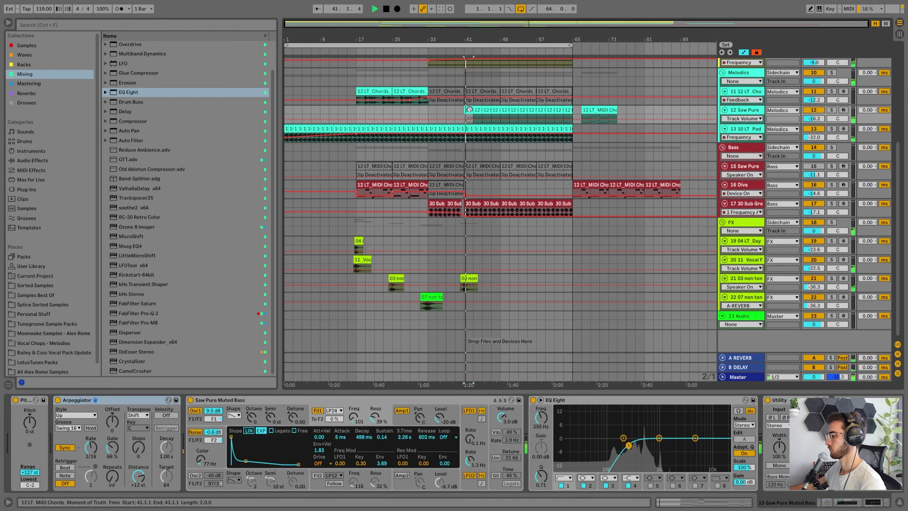
Rework the sub groove's Bass Predrop EQ frequency automation between bars 33 and 41 and play it from bar 37
{"action": "left_click", "coordinate": [472, 209]}
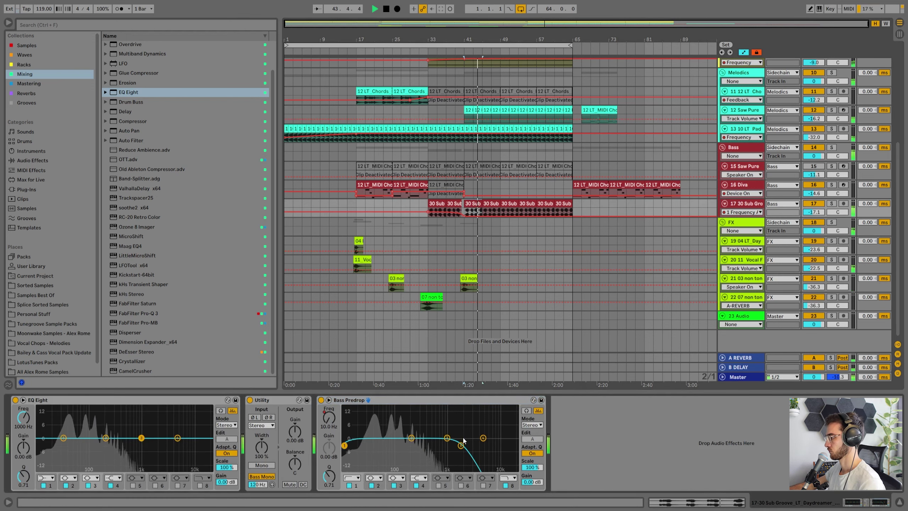
{"action": "left_click", "coordinate": [464, 211]}
{"action": "left_click_drag", "start_coordinate": [432, 210], "coordinate": [465, 209]}
{"action": "key", "text": "space"}
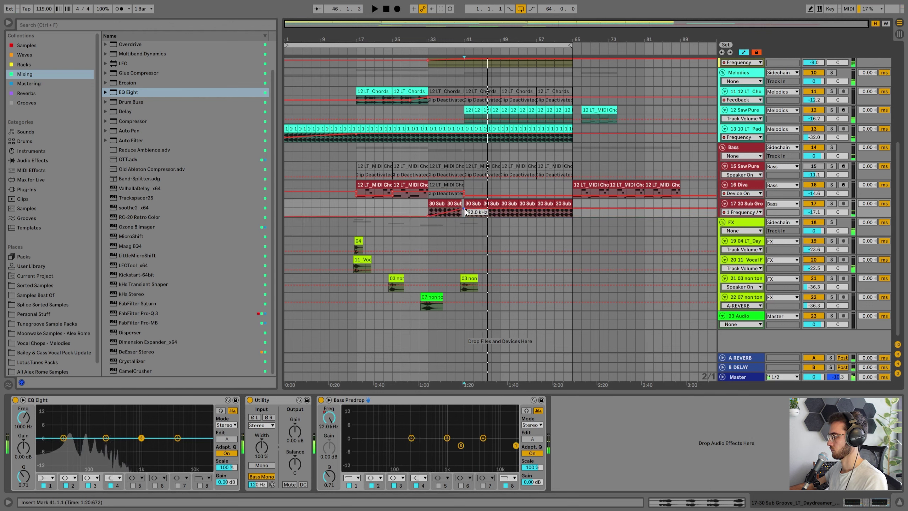
{"action": "left_click", "coordinate": [461, 446]}
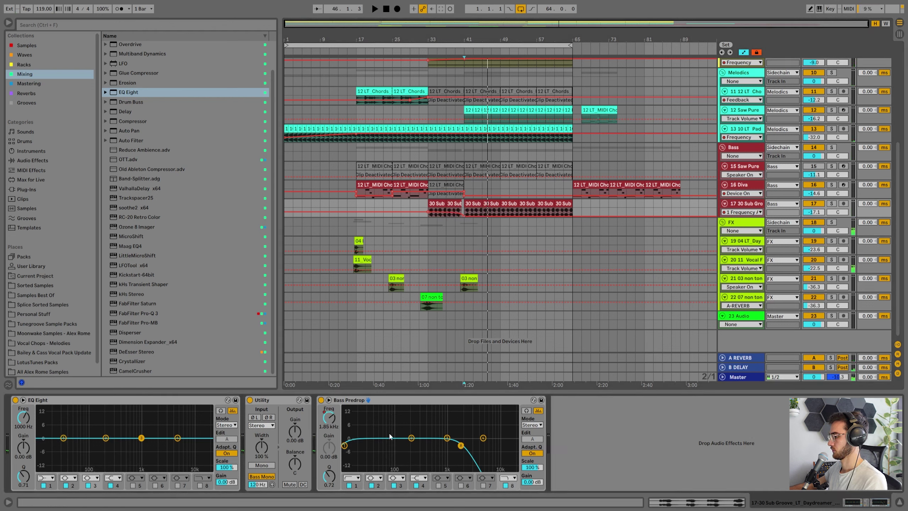
{"action": "left_click_drag", "start_coordinate": [461, 213], "coordinate": [446, 214]}
{"action": "key", "text": "space"}
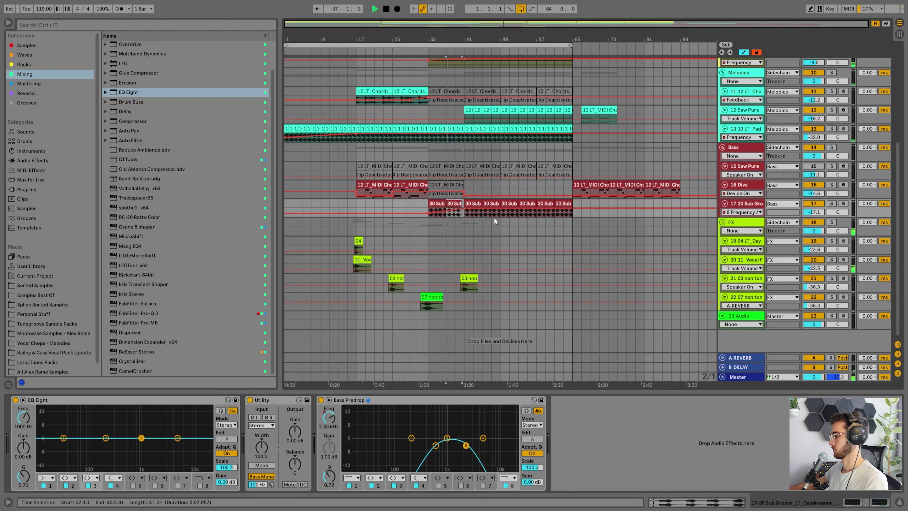
Listen through the transition at bar 41 while reviewing the sub groove, melodics and shaker tracks
{"action": "left_click", "coordinate": [478, 204]}
{"action": "scroll", "coordinate": [477, 203], "scroll_direction": "up", "scroll_amount": 2}
{"action": "left_click", "coordinate": [469, 46]}
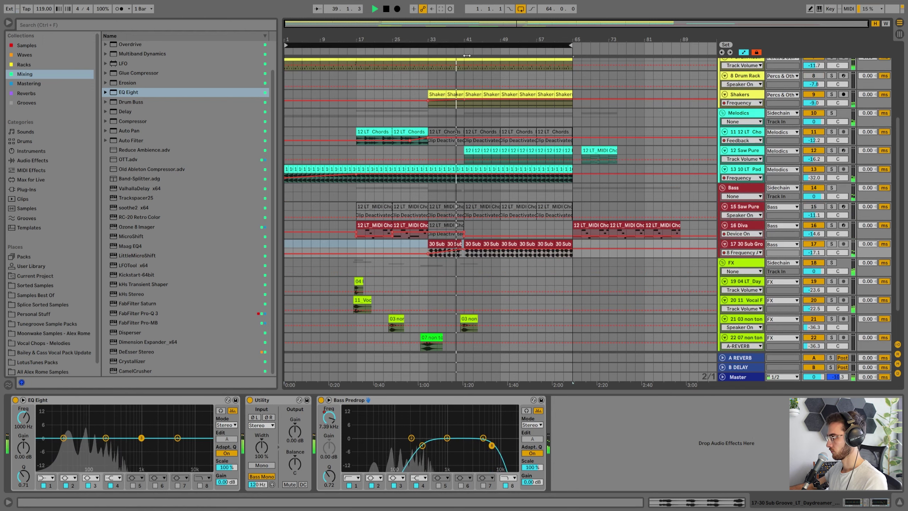
{"action": "left_click_drag", "start_coordinate": [469, 39], "coordinate": [459, 199]}
{"action": "left_click", "coordinate": [460, 192]}
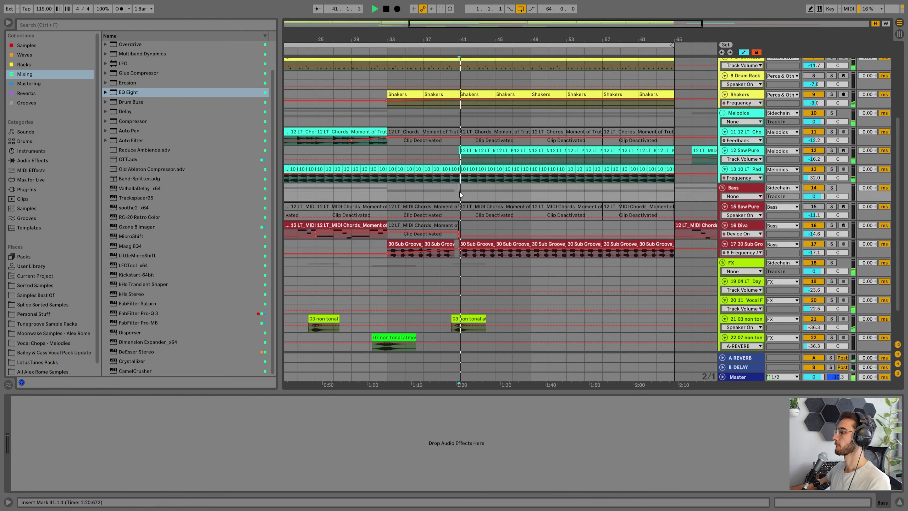
{"action": "scroll", "coordinate": [450, 217], "scroll_direction": "up", "scroll_amount": 1}
{"action": "left_click_drag", "start_coordinate": [468, 38], "coordinate": [427, 39]}
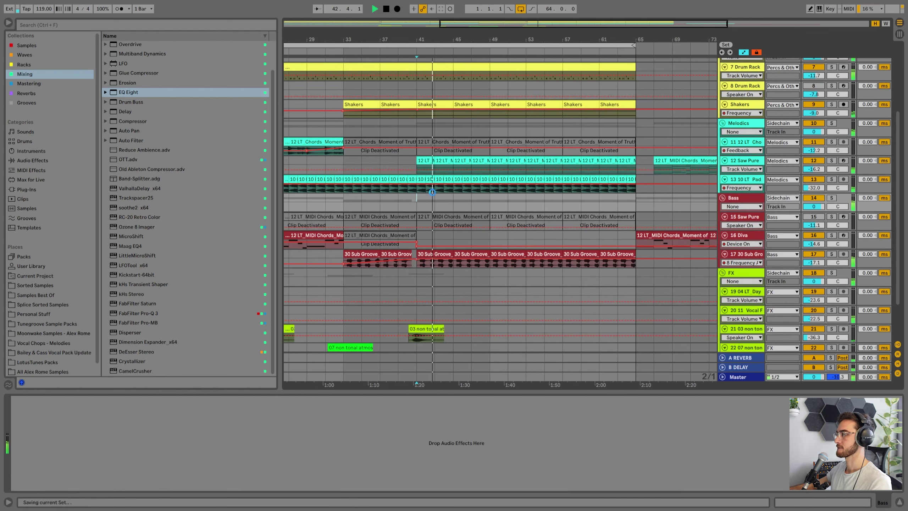
{"action": "scroll", "coordinate": [457, 189], "scroll_direction": "down", "scroll_amount": 2}
{"action": "scroll", "coordinate": [457, 189], "scroll_direction": "down", "scroll_amount": 1}
{"action": "double_click", "coordinate": [455, 40]}
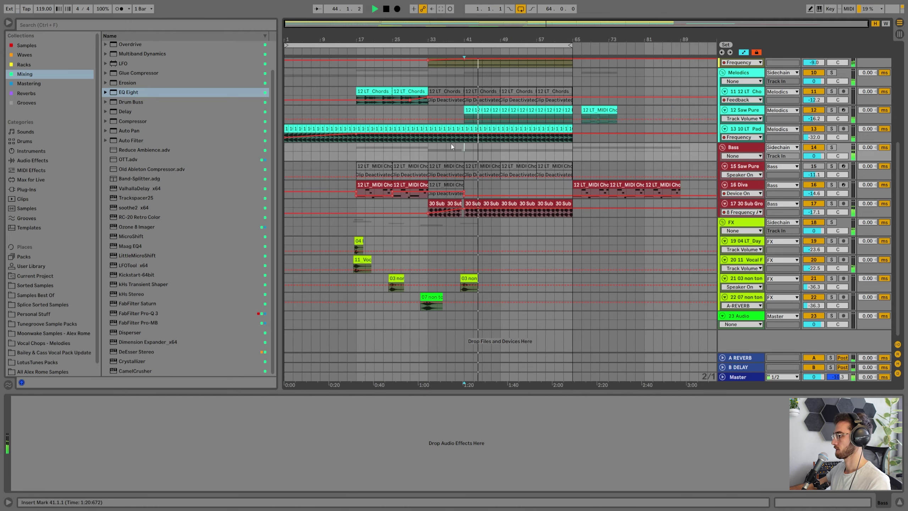
Enlarge the vocal fill track with its Auto Filter frequency automation shown and restore the overridden automation
{"action": "left_click", "coordinate": [362, 266]}
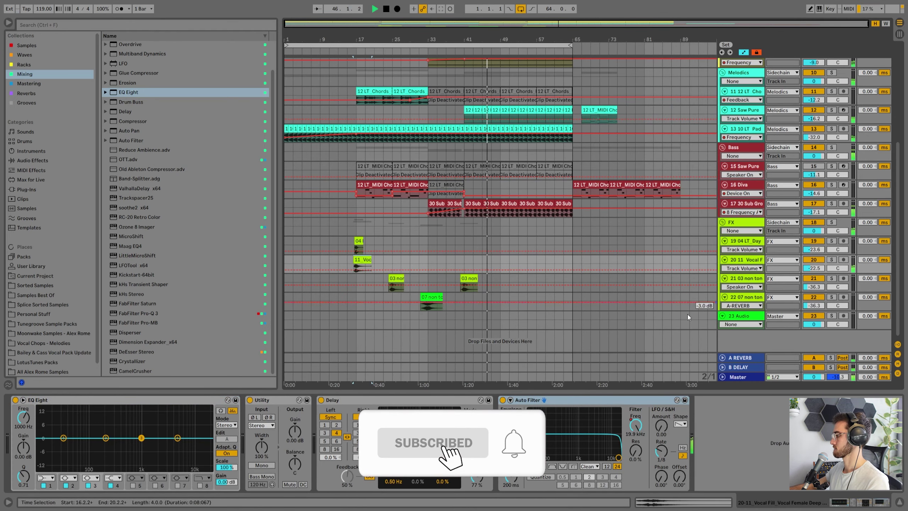
{"action": "left_click_drag", "start_coordinate": [638, 427], "coordinate": [638, 450]}
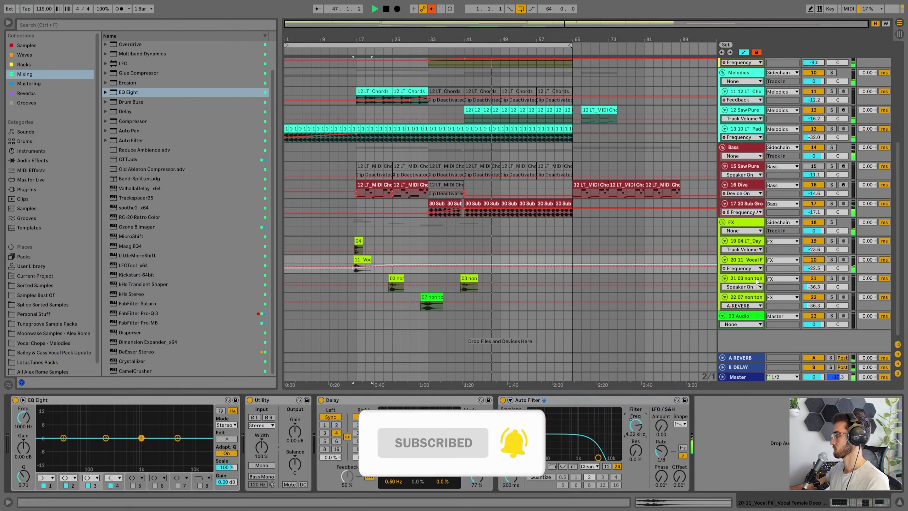
{"action": "left_click", "coordinate": [739, 279]}
{"action": "left_click_drag", "start_coordinate": [737, 273], "coordinate": [737, 307]}
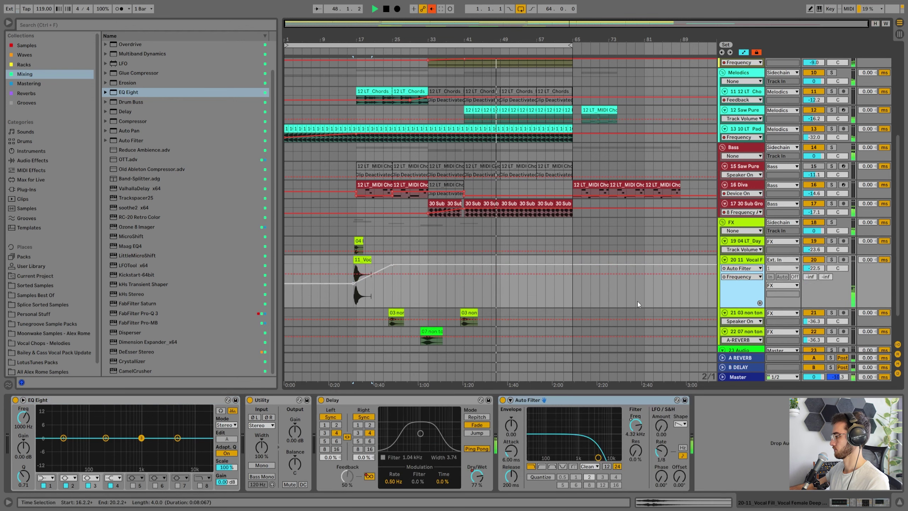
{"action": "left_click", "coordinate": [433, 9]}
Shape the vocal fill's Auto Filter frequency automation to dip to about 4 kHz at bar 49 and rise back by bar 65
{"action": "left_click_drag", "start_coordinate": [499, 265], "coordinate": [500, 275]}
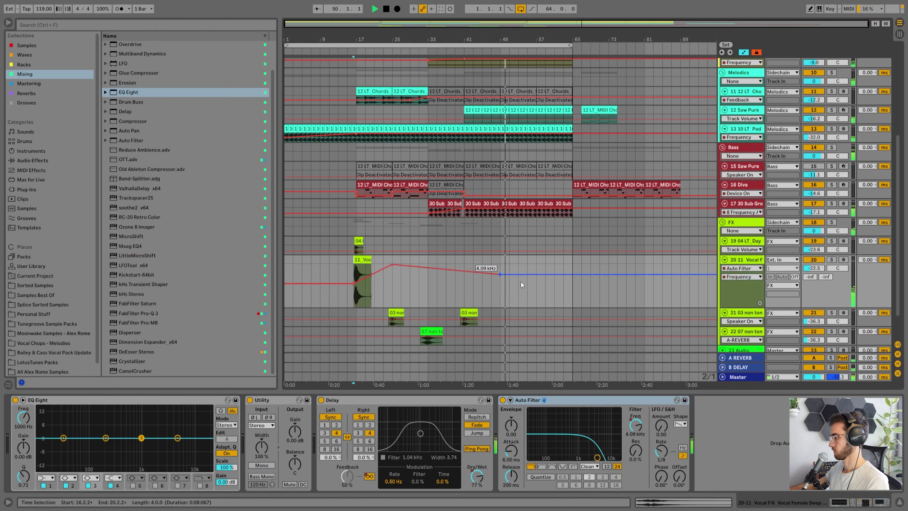
{"action": "left_click_drag", "start_coordinate": [572, 274], "coordinate": [572, 265]}
{"action": "mouse_move", "coordinate": [500, 275]}
{"action": "left_mouse_down"}
{"action": "mouse_move", "coordinate": [500, 288]}
{"action": "mouse_move", "coordinate": [494, 283]}
{"action": "mouse_move", "coordinate": [503, 279]}
{"action": "left_mouse_up"}
{"action": "left_click", "coordinate": [492, 260]}
{"action": "scroll", "coordinate": [500, 256], "scroll_direction": "up", "scroll_amount": 3}
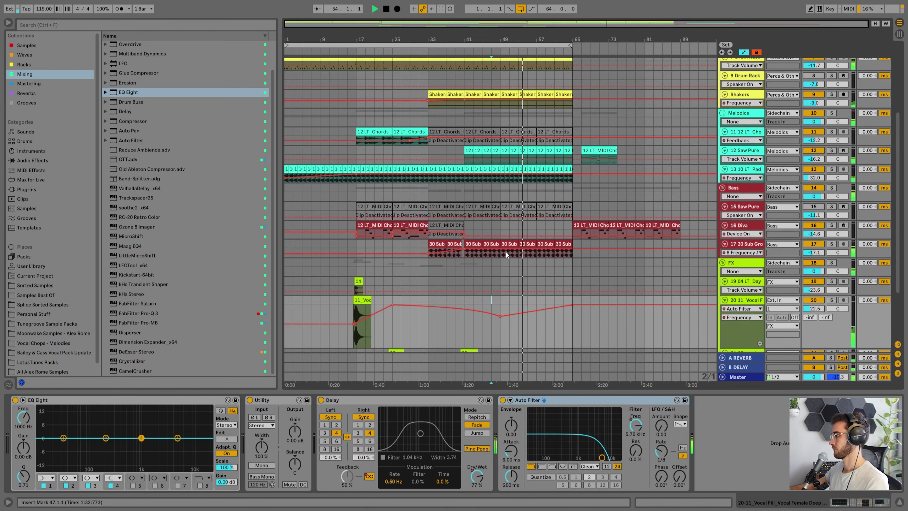
Automate the Lowcut Core Drums EQ on the core drums group to switch on at bar 55
{"action": "left_click", "coordinate": [536, 244]}
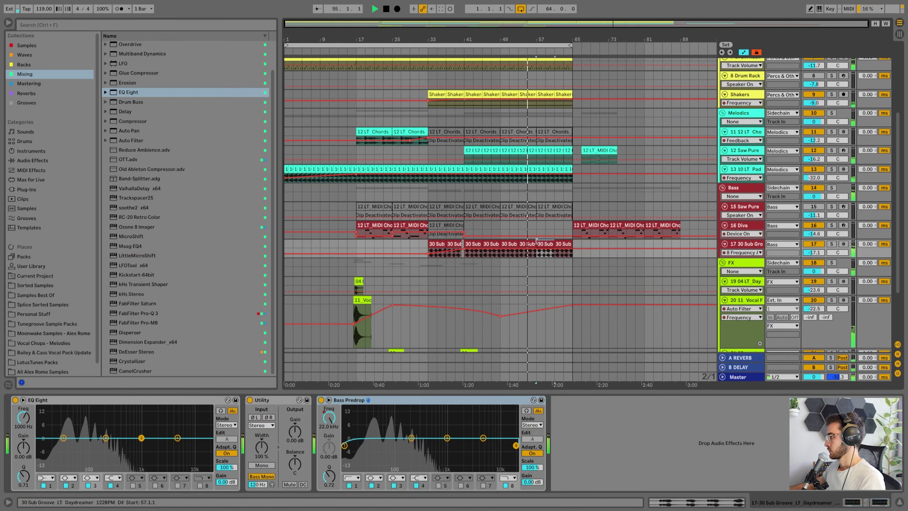
{"action": "scroll", "coordinate": [537, 242], "scroll_direction": "up", "scroll_amount": 5}
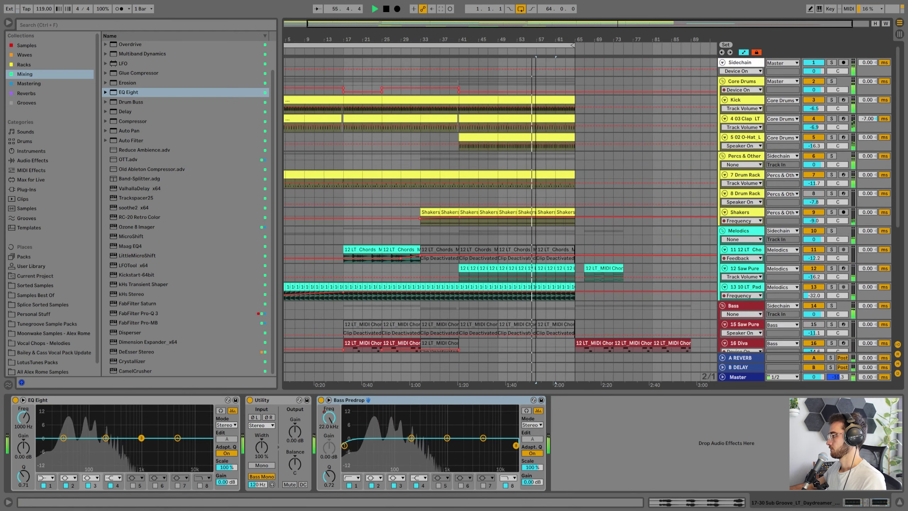
{"action": "key", "text": "space"}
{"action": "scroll", "coordinate": [535, 89], "scroll_direction": "up", "scroll_amount": 3}
{"action": "left_click", "coordinate": [519, 91]}
{"action": "left_click_drag", "start_coordinate": [537, 92], "coordinate": [536, 87]}
{"action": "left_click", "coordinate": [521, 82]}
{"action": "key", "text": "space"}
{"action": "left_click_drag", "start_coordinate": [551, 36], "coordinate": [518, 30]}
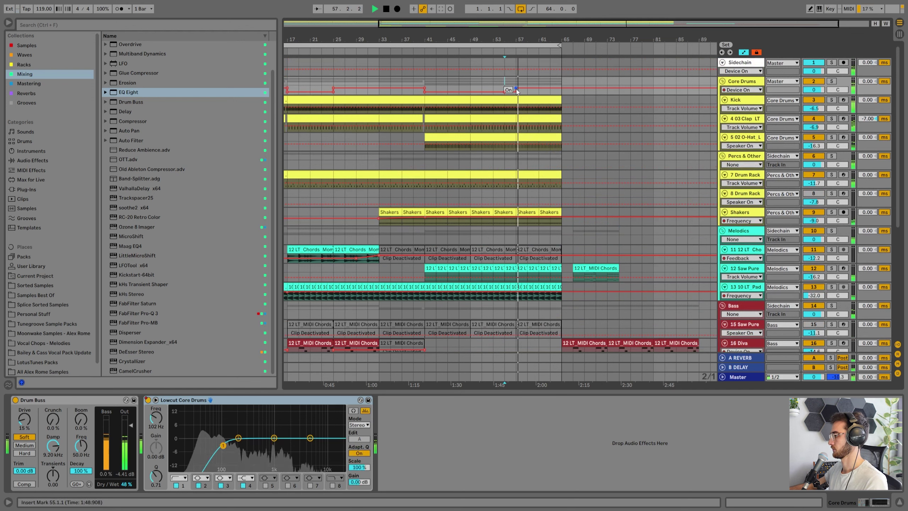
Play the arrangement from bar 49 and listen through the core drums' low cut at bar 55
{"action": "left_click_drag", "start_coordinate": [508, 88], "coordinate": [496, 86]}
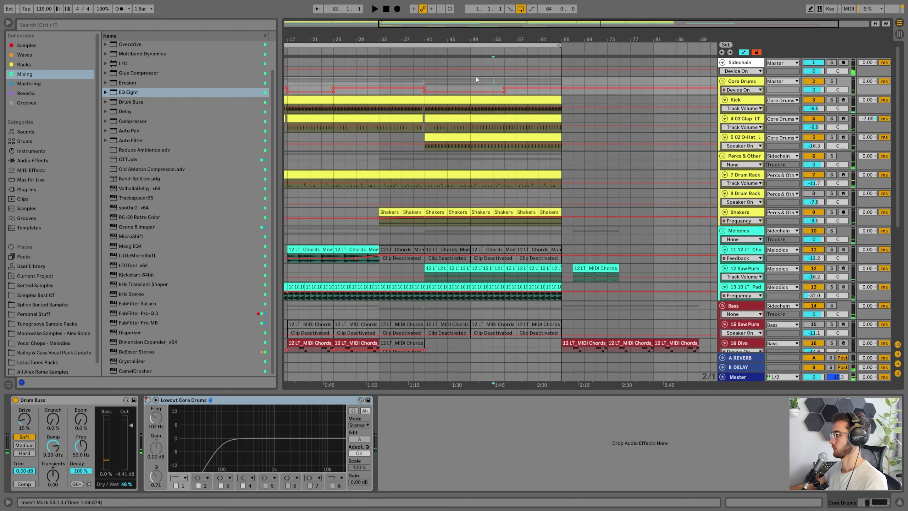
{"action": "left_click", "coordinate": [475, 76]}
{"action": "key", "text": "space"}
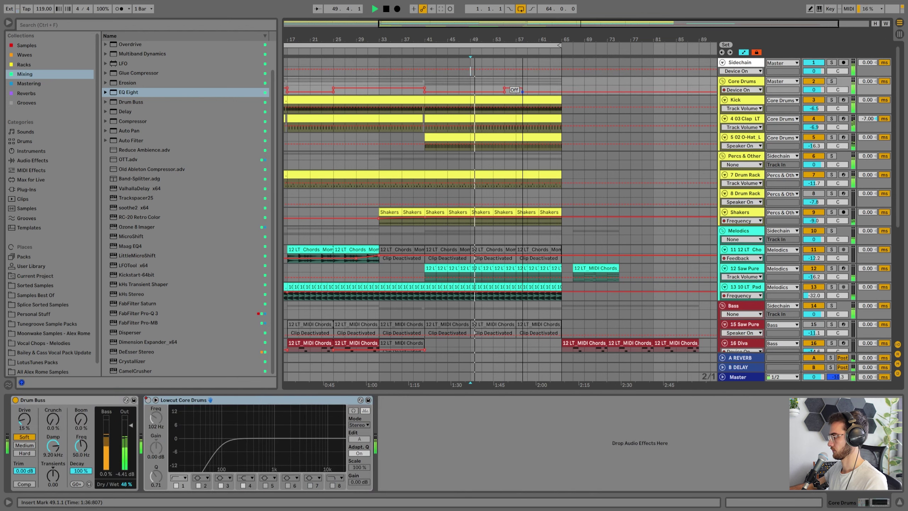
{"action": "left_click", "coordinate": [503, 75]}
{"action": "scroll", "coordinate": [503, 77], "scroll_direction": "down", "scroll_amount": 6}
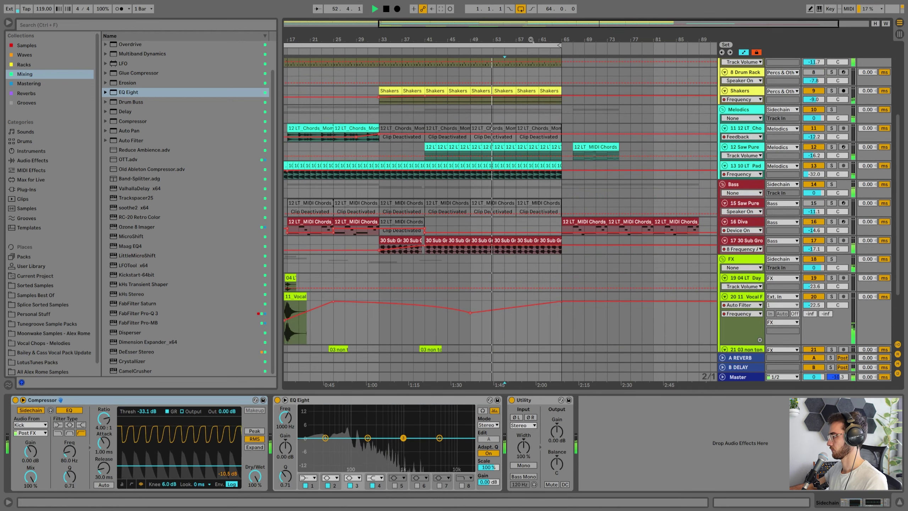
{"action": "left_click_drag", "start_coordinate": [530, 41], "coordinate": [546, 36]}
{"action": "scroll", "coordinate": [538, 121], "scroll_direction": "up", "scroll_amount": 3}
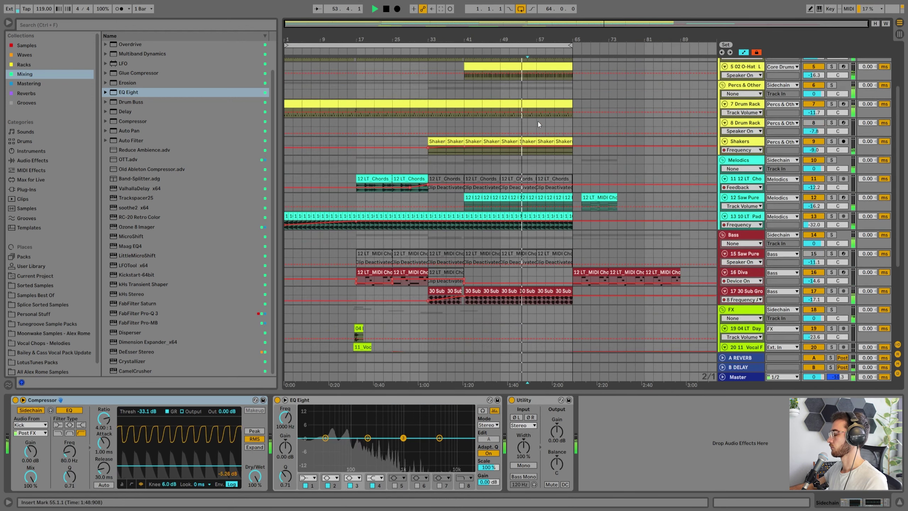
{"action": "scroll", "coordinate": [538, 122], "scroll_direction": "up", "scroll_amount": 3}
{"action": "left_click_drag", "start_coordinate": [531, 40], "coordinate": [531, 74]}
{"action": "scroll", "coordinate": [521, 150], "scroll_direction": "down", "scroll_amount": 5}
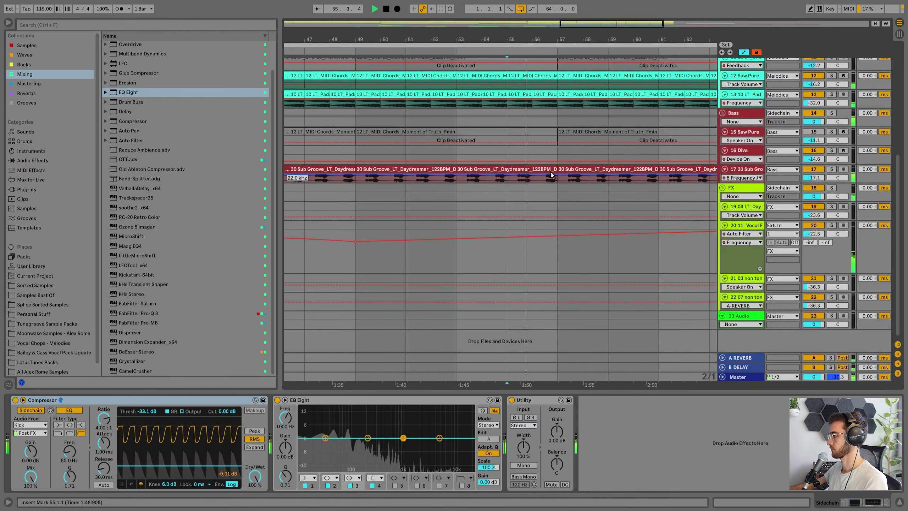
Deactivate the sub groove clips and reactivate the chords clip from bar 57 to bar 65
{"action": "left_click", "coordinate": [575, 169]}
{"action": "left_click_drag", "start_coordinate": [571, 36], "coordinate": [494, 23]}
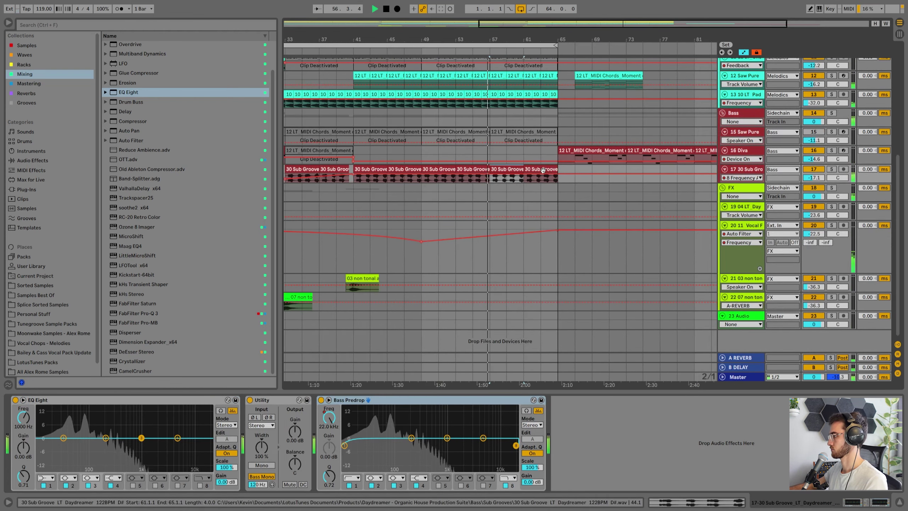
{"action": "key", "text": "0"}
{"action": "scroll", "coordinate": [518, 140], "scroll_direction": "up", "scroll_amount": 3}
{"action": "left_click", "coordinate": [498, 107]}
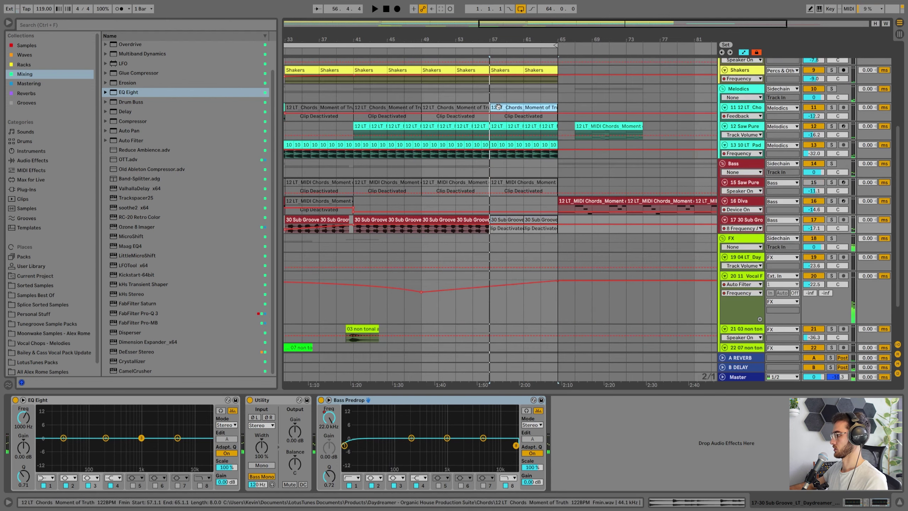
Show the chords track's delay dry/wet automation and turn off the vocal fill track
{"action": "left_click", "coordinate": [884, 475]}
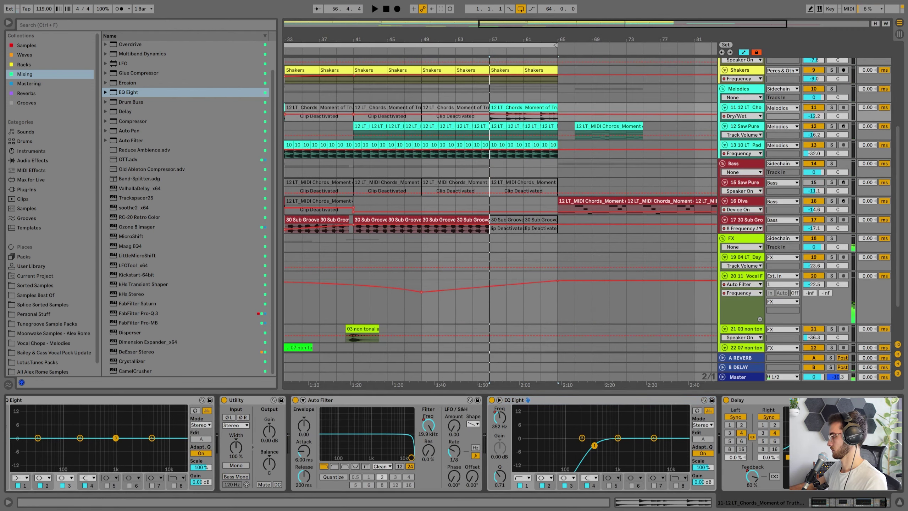
{"action": "scroll", "coordinate": [690, 292], "scroll_direction": "down", "scroll_amount": 3}
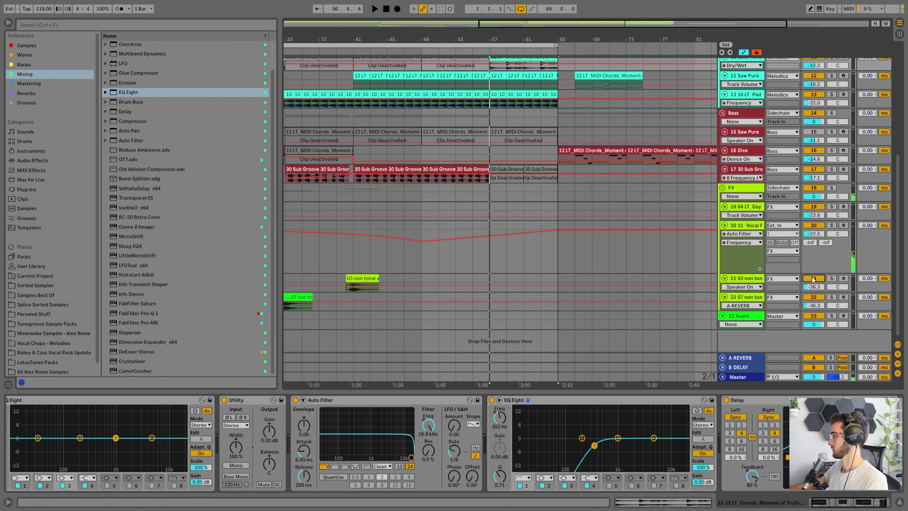
{"action": "scroll", "coordinate": [478, 264], "scroll_direction": "up", "scroll_amount": 6}
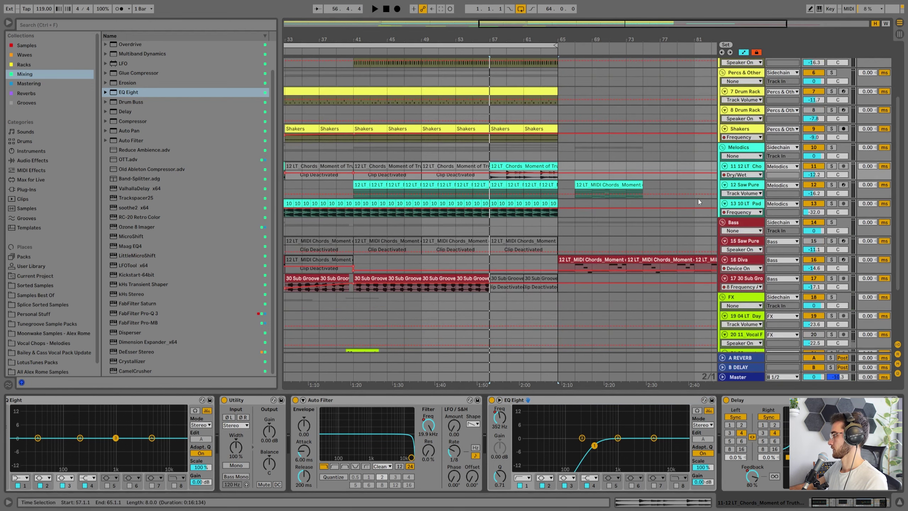
Enlarge the chords track and drop its delay dry/wet automation to the minimum at bar 57
{"action": "left_click_drag", "start_coordinate": [734, 178], "coordinate": [670, 246]}
{"action": "left_click", "coordinate": [490, 187]}
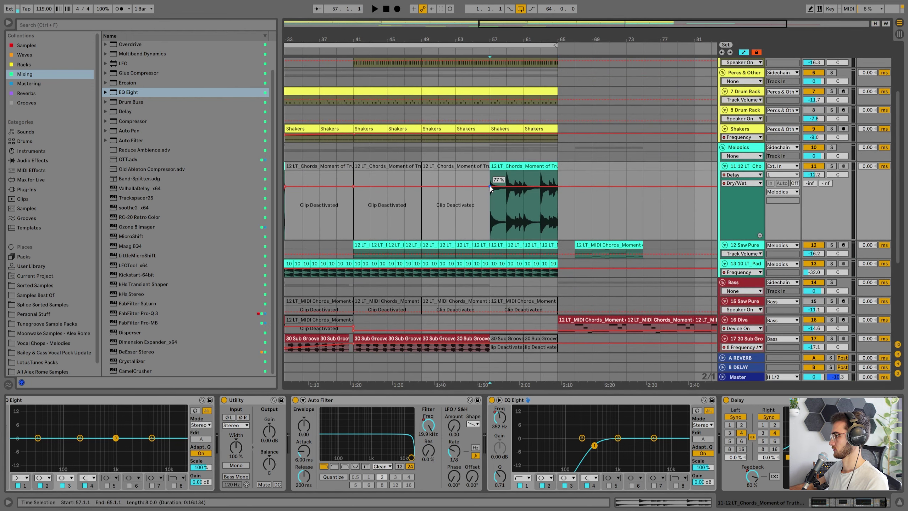
{"action": "left_click", "coordinate": [496, 167]}
{"action": "key", "text": "space"}
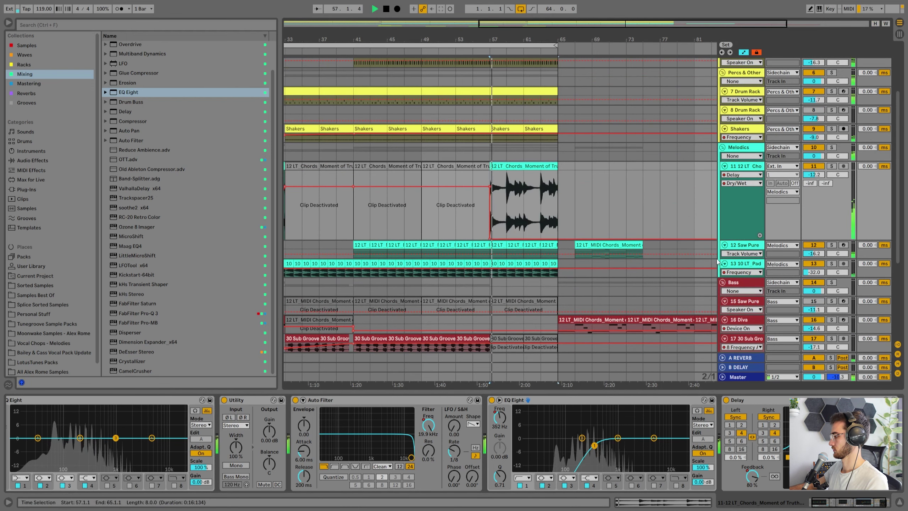
Drop the chords track's delay feedback automation to 0% from bar 57
{"action": "left_click", "coordinate": [752, 476]}
{"action": "left_click_drag", "start_coordinate": [490, 182], "coordinate": [472, 239]}
{"action": "key", "text": "ctrl+z"}
{"action": "left_click_drag", "start_coordinate": [508, 184], "coordinate": [500, 239]}
{"action": "left_click", "coordinate": [498, 166]}
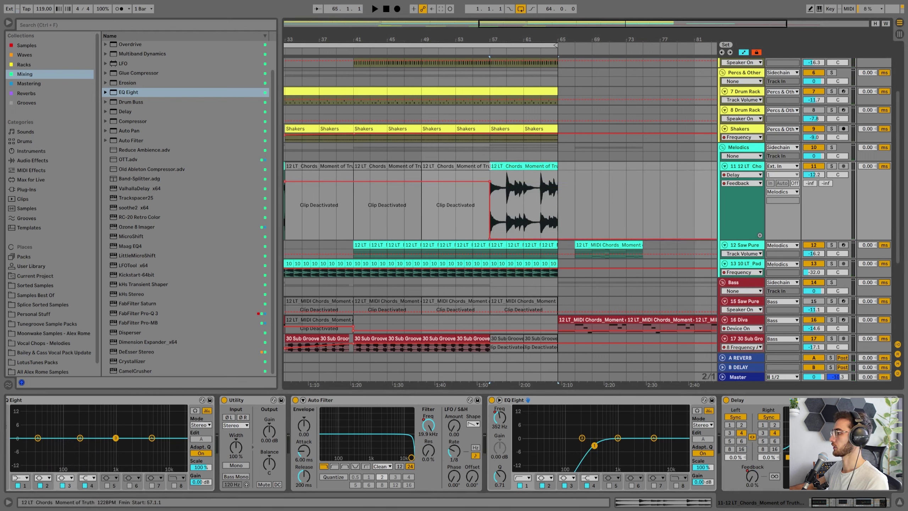
Fit all track heights to the arrangement view and play the reactivated chords from bar 57
{"action": "left_click", "coordinate": [481, 166]}
{"action": "left_click_drag", "start_coordinate": [496, 40], "coordinate": [511, 9]}
{"action": "key", "text": "h"}
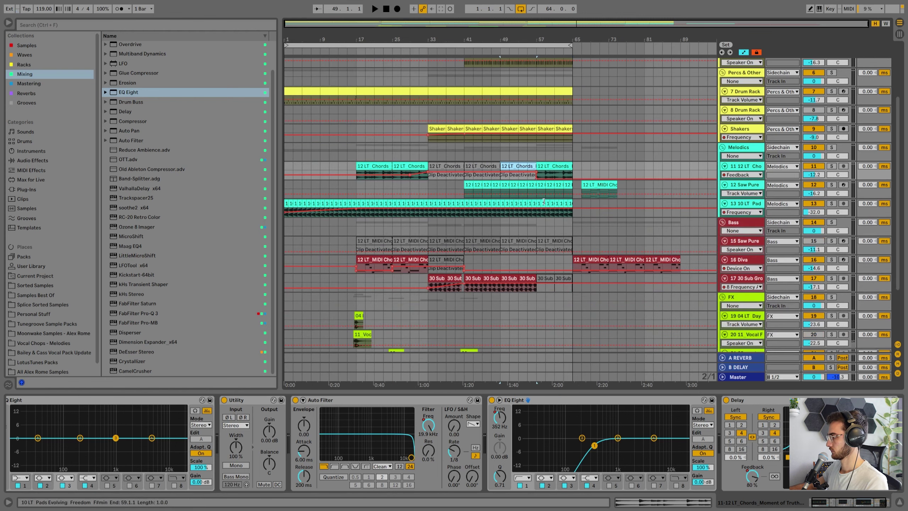
{"action": "left_click", "coordinate": [538, 153]}
{"action": "key", "text": "space"}
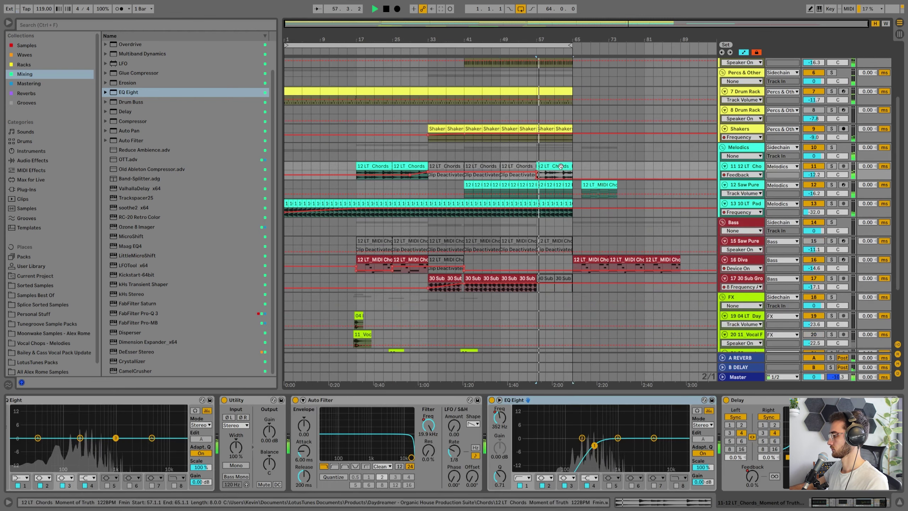
Drop the chords track's EQ Eight low-cut frequency automation to 10 Hz from bar 57 and play that section
{"action": "left_click", "coordinate": [544, 175]}
{"action": "key", "text": "space"}
{"action": "left_click", "coordinate": [536, 175]}
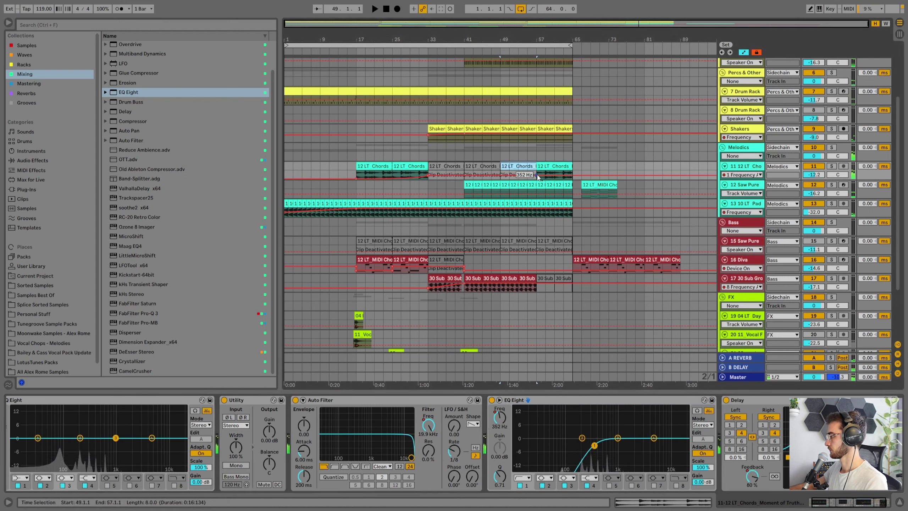
{"action": "left_click", "coordinate": [537, 182]}
{"action": "key", "text": "space"}
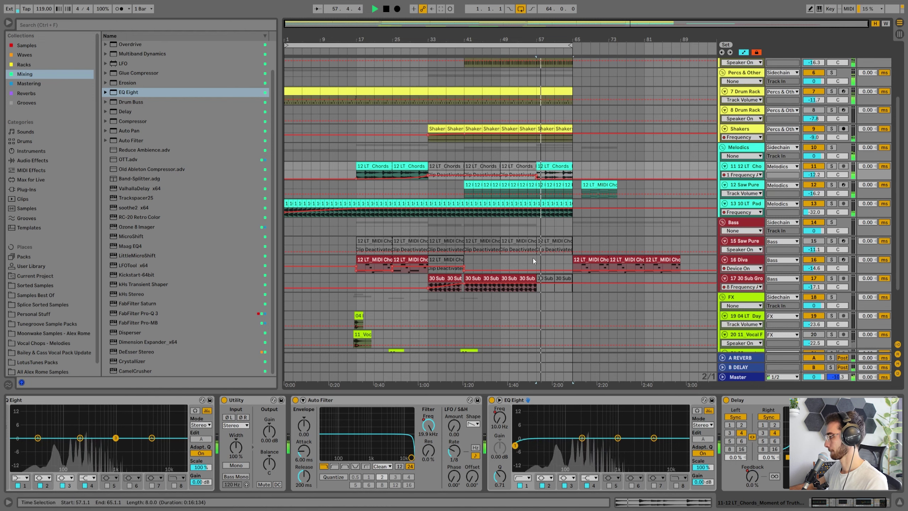
Copy the Diva track's bass clip from bar 17 to bar 57 and play it back
{"action": "scroll", "coordinate": [533, 258], "scroll_direction": "down", "scroll_amount": 3}
{"action": "left_click", "coordinate": [542, 186]}
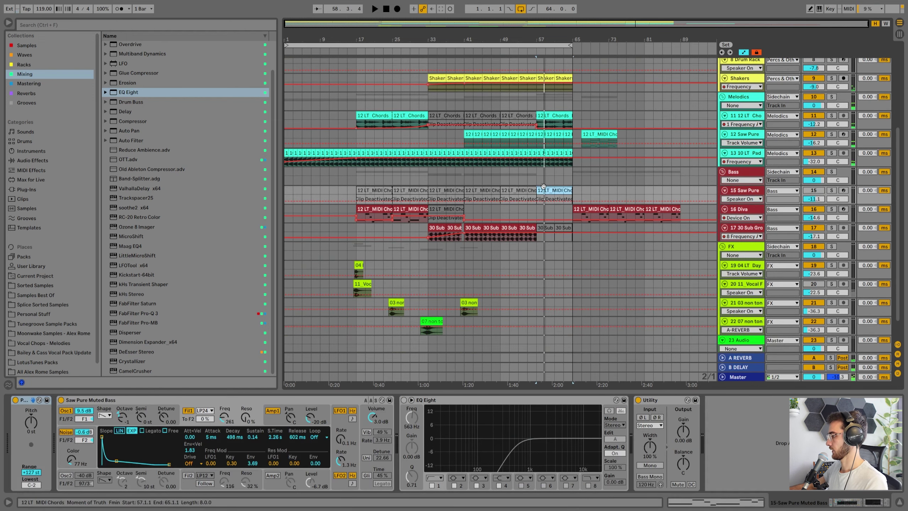
{"action": "left_click_drag", "start_coordinate": [413, 209], "coordinate": [556, 210]}
{"action": "key", "text": "ctrl+z"}
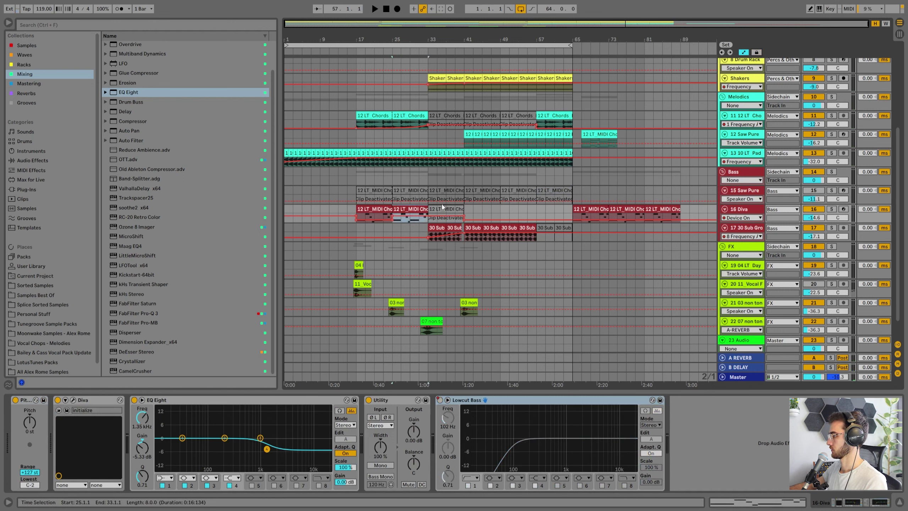
{"action": "left_click_drag", "start_coordinate": [364, 207], "coordinate": [497, 202]}
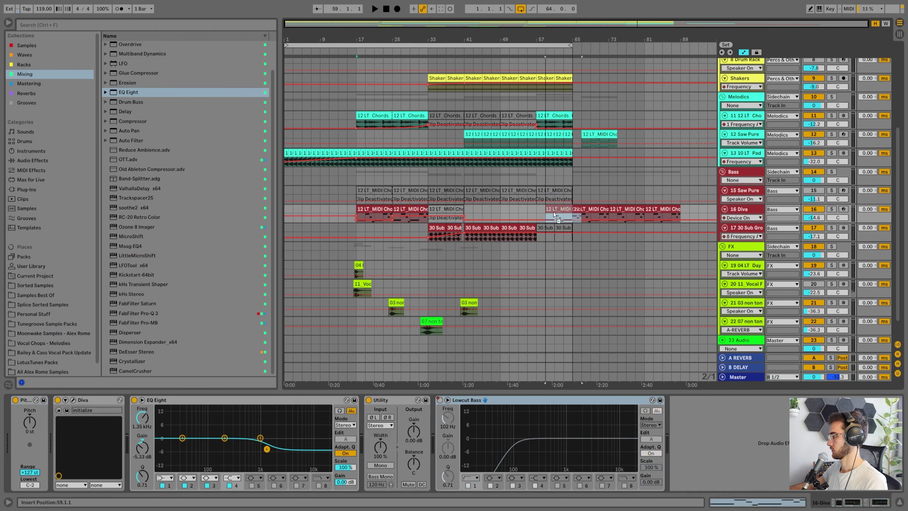
{"action": "key", "text": "space"}
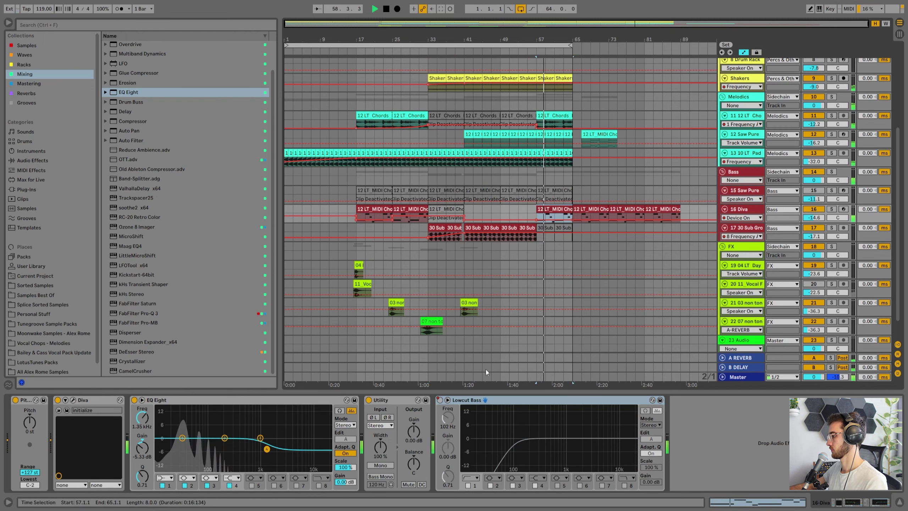
Copy the Saw Pure track's MIDI chords clip from bar 67 to bar 57 and play it back
{"action": "scroll", "coordinate": [508, 344], "scroll_direction": "up", "scroll_amount": 2}
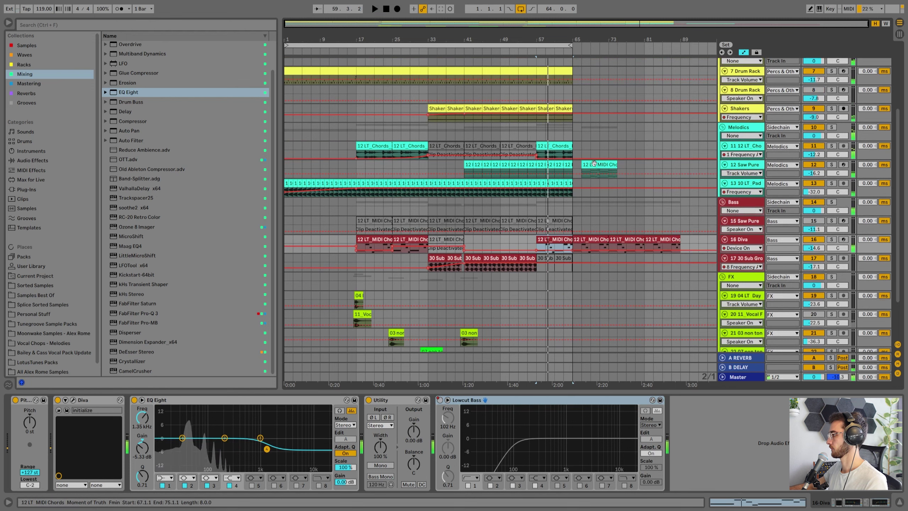
{"action": "key", "text": "space"}
{"action": "left_click", "coordinate": [552, 169]}
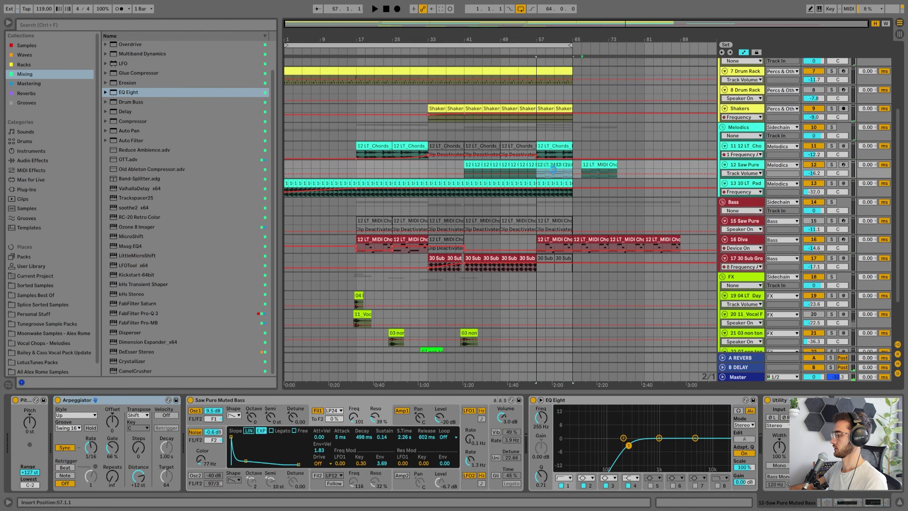
{"action": "key", "text": "space"}
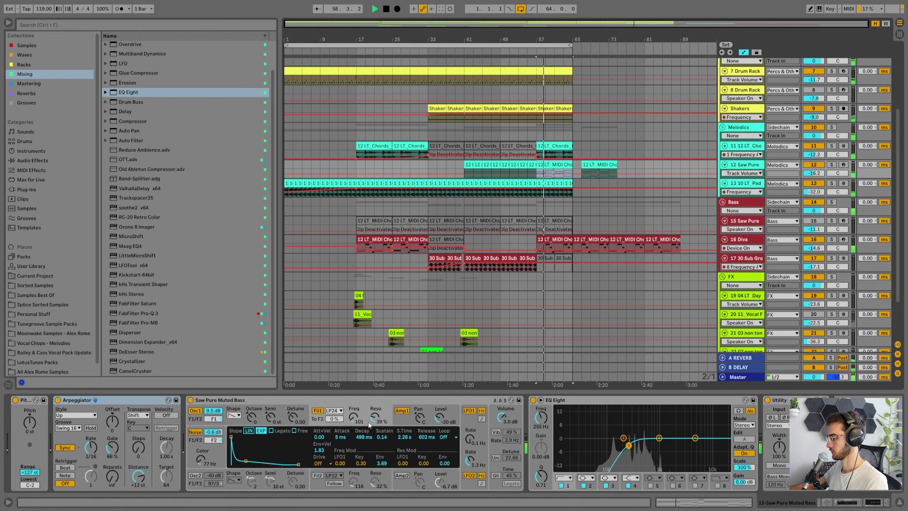
Enlarge the Saw Pure track and automate its F1 Freq to rise from 101 at bar 41 to about 332 at bar 57
{"action": "left_click_drag", "start_coordinate": [733, 178], "coordinate": [734, 205]}
{"action": "left_click", "coordinate": [529, 173]}
{"action": "scroll", "coordinate": [543, 198], "scroll_direction": "down", "scroll_amount": 3}
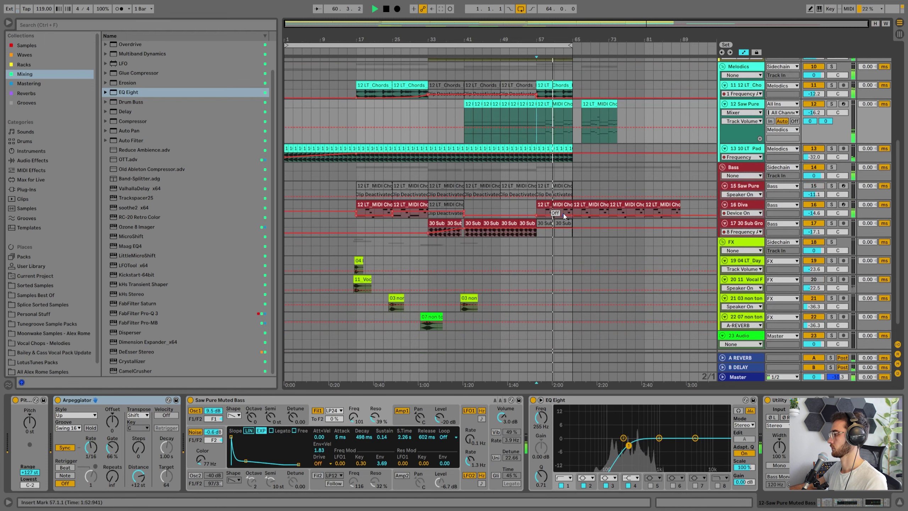
{"action": "left_click", "coordinate": [543, 153]}
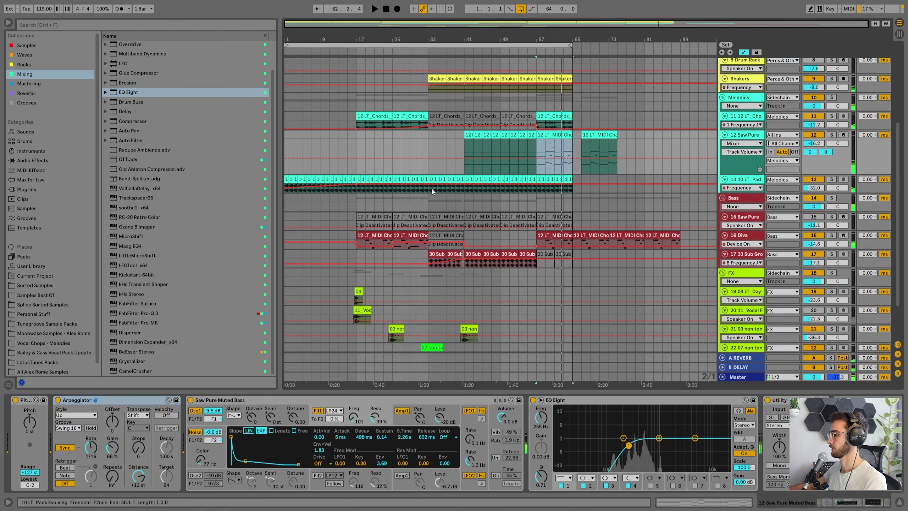
{"action": "left_click", "coordinate": [354, 416]}
{"action": "left_click", "coordinate": [466, 167]}
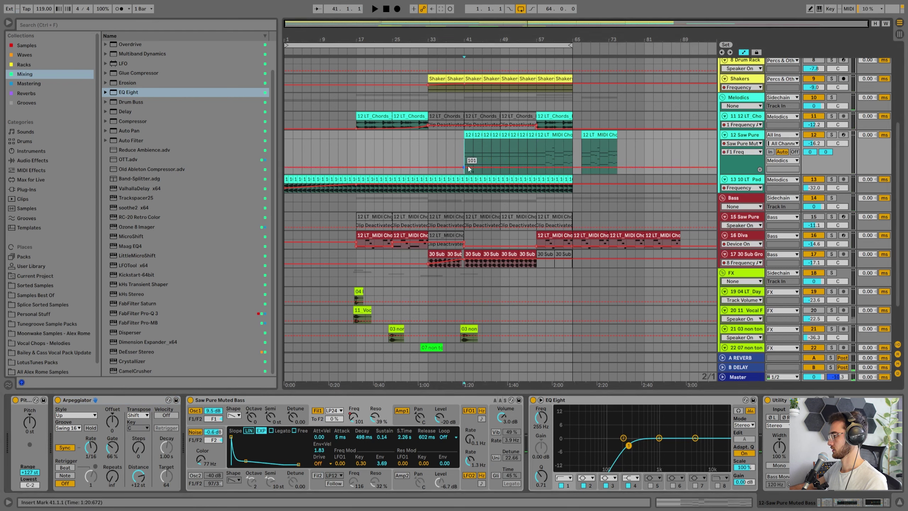
{"action": "left_click_drag", "start_coordinate": [535, 165], "coordinate": [536, 161]}
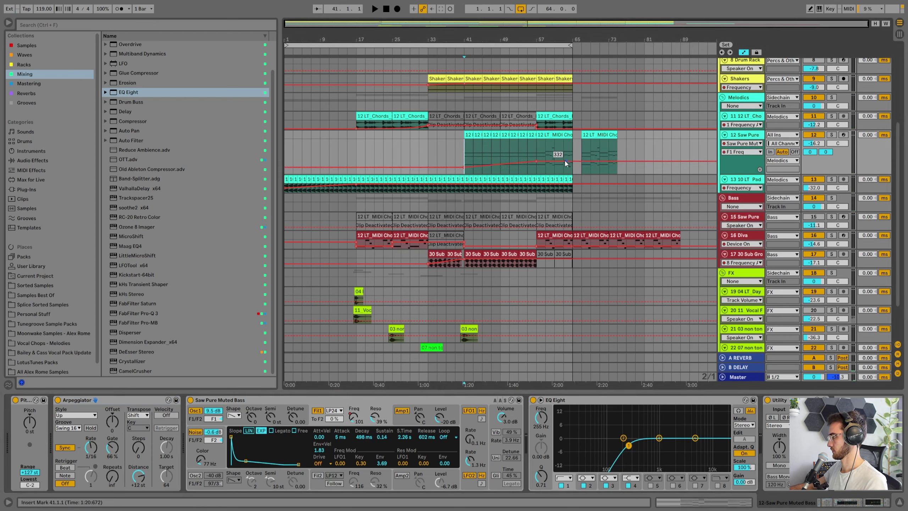
{"action": "key", "text": "space"}
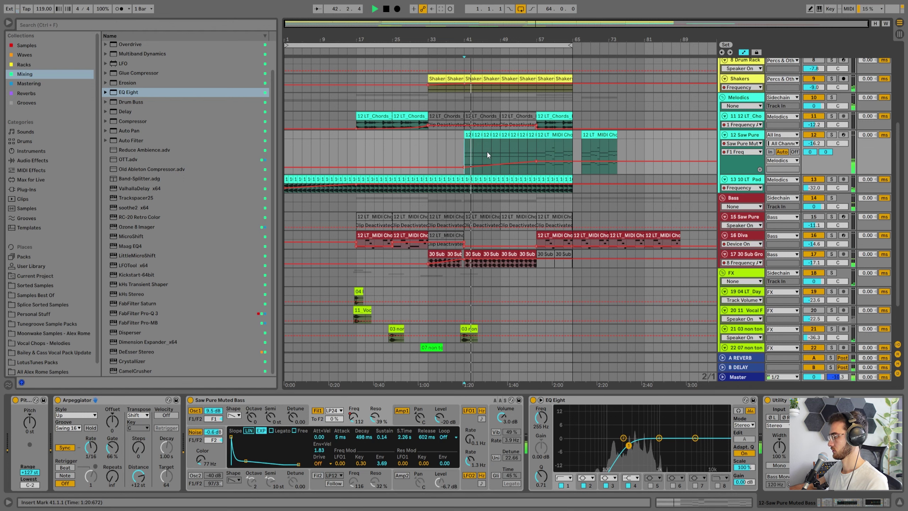
Set the Saw Pure track's filter resonance to 40%, its volume to -21.2 dB and its delay send to -11.0 dB
{"action": "mouse_move", "coordinate": [373, 417]}
{"action": "left_mouse_down"}
{"action": "mouse_move", "coordinate": [373, 407]}
{"action": "mouse_move", "coordinate": [374, 420]}
{"action": "left_mouse_up"}
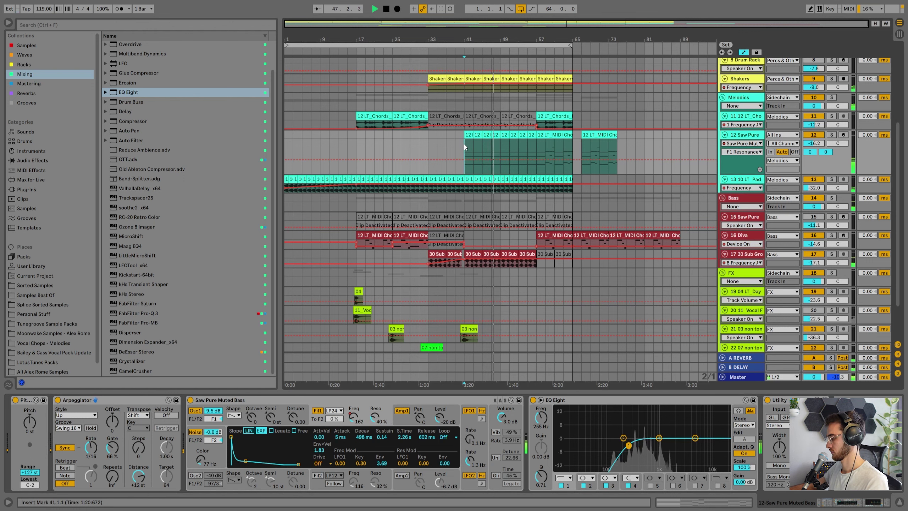
{"action": "left_click_drag", "start_coordinate": [814, 143], "coordinate": [813, 147]}
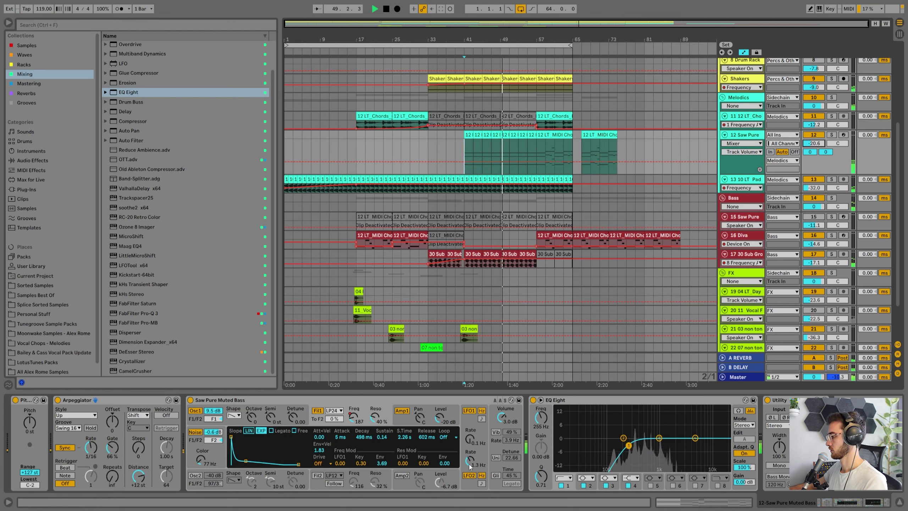
{"action": "mouse_move", "coordinate": [825, 152]}
{"action": "left_mouse_down"}
{"action": "mouse_move", "coordinate": [825, 161]}
{"action": "mouse_move", "coordinate": [812, 144]}
{"action": "mouse_move", "coordinate": [824, 151]}
{"action": "left_mouse_up"}
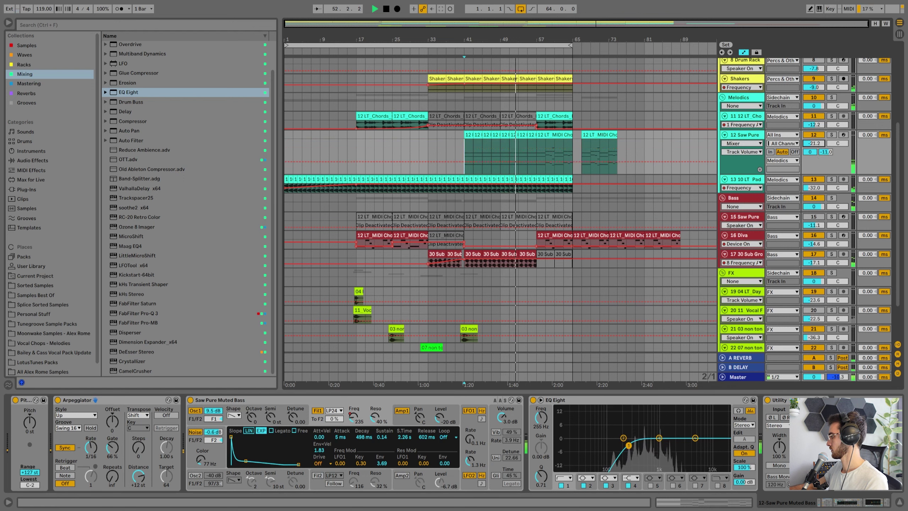
Open the Saw Pure clip at bar 55 and move one of its notes down to a lower pitch
{"action": "left_click", "coordinate": [522, 135]}
{"action": "left_click", "coordinate": [531, 134]}
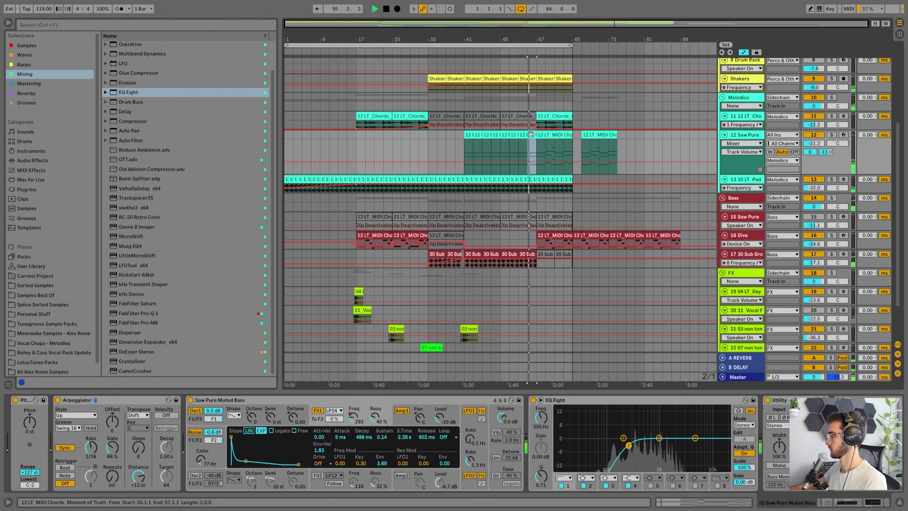
{"action": "key", "text": "space"}
{"action": "double_click", "coordinate": [530, 134]}
{"action": "left_click_drag", "start_coordinate": [321, 287], "coordinate": [321, 442]}
{"action": "scroll", "coordinate": [316, 374], "scroll_direction": "down", "scroll_amount": 2}
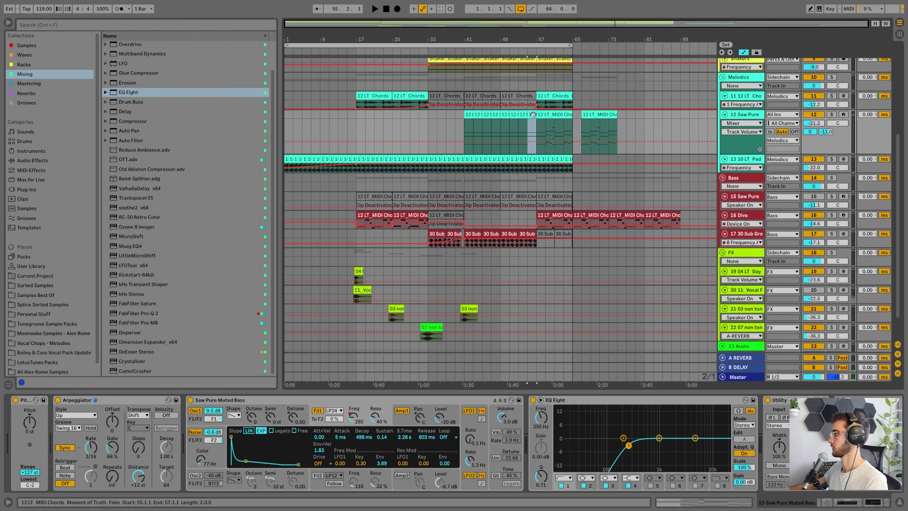
Lock the automation envelopes, copy the edited Saw Pure clip from bar 55 to bar 41 and repeat it up to bar 55
{"action": "left_click", "coordinate": [757, 52]}
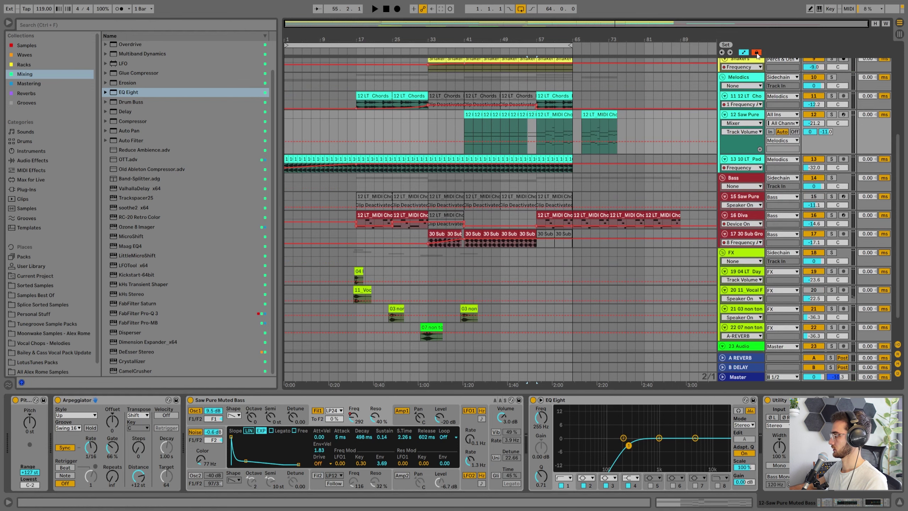
{"action": "left_click_drag", "start_coordinate": [531, 115], "coordinate": [468, 114]}
{"action": "scroll", "coordinate": [468, 143], "scroll_direction": "up", "scroll_amount": 3}
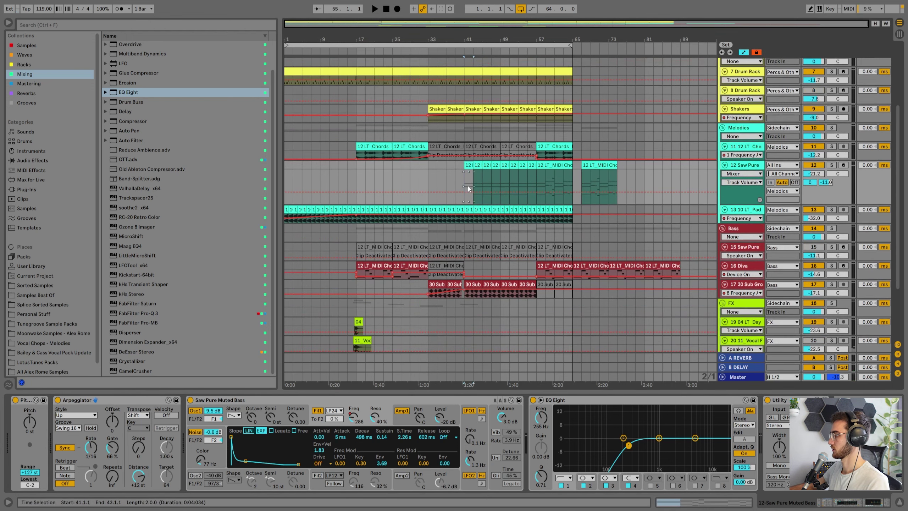
{"action": "key", "text": "ctrl+d"}
{"action": "key", "text": "ctrl+d"}
{"action": "key", "text": "ctrl+d"}
{"action": "key", "text": "ctrl+d"}
{"action": "key", "text": "ctrl+d"}
{"action": "key", "text": "ctrl+d"}
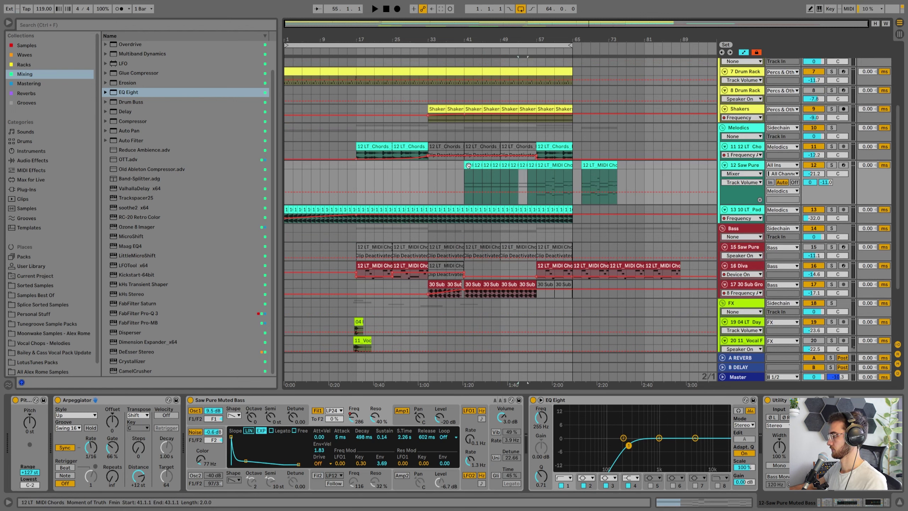
Play the arrangement from bar 41 to listen to the repeated Saw Pure clips
{"action": "left_click", "coordinate": [468, 165]}
{"action": "key", "text": "space"}
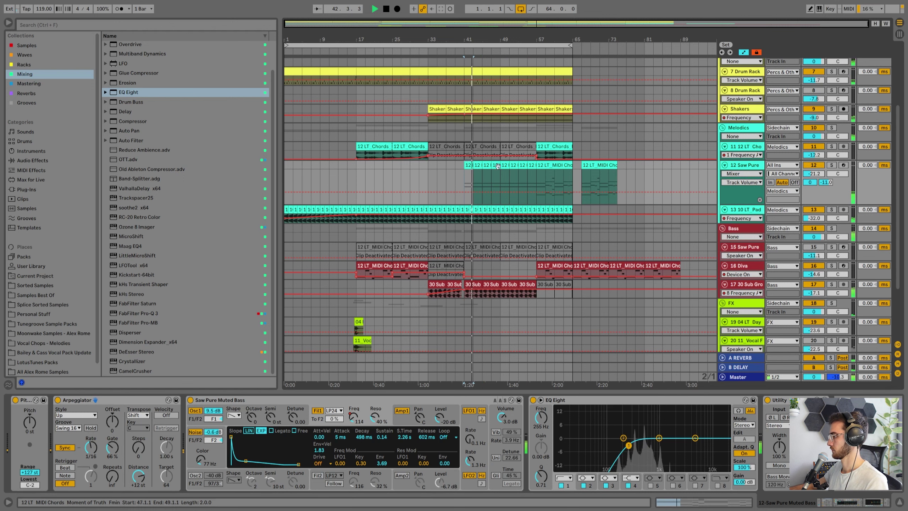
{"action": "left_click", "coordinate": [522, 166]}
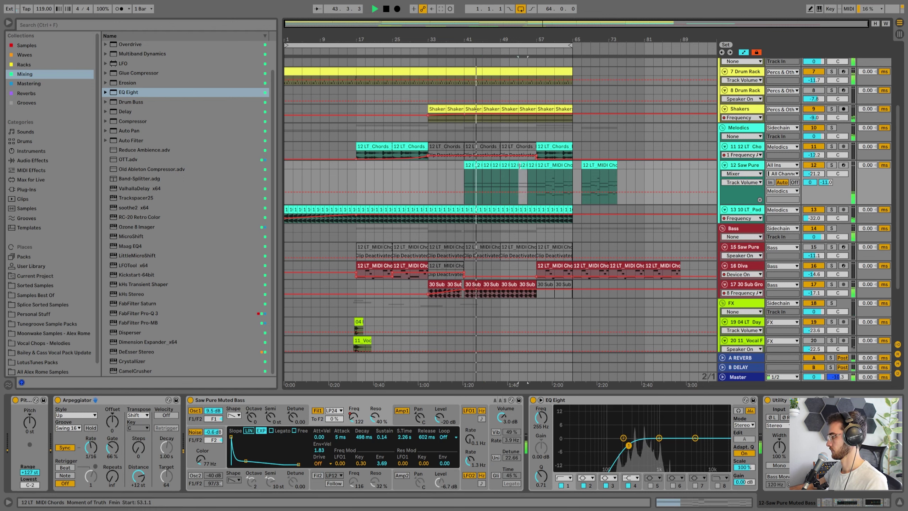
In the Saw Pure clip at bar 41, raise the C#1 note four semitones, deactivate it and play the result
{"action": "double_click", "coordinate": [470, 168]}
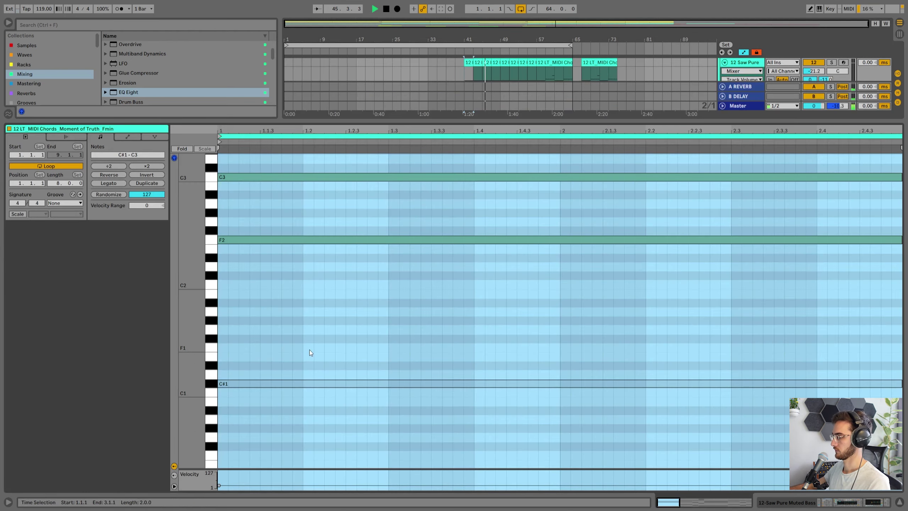
{"action": "key", "text": "space"}
{"action": "scroll", "coordinate": [309, 349], "scroll_direction": "down", "scroll_amount": 2}
{"action": "left_click", "coordinate": [272, 343]}
{"action": "key", "text": "Up"}
{"action": "key", "text": "Up"}
{"action": "key", "text": "Up"}
{"action": "key", "text": "Up"}
{"action": "key", "text": "0"}
{"action": "key", "text": "space"}
{"action": "key", "text": "shift+Tab"}
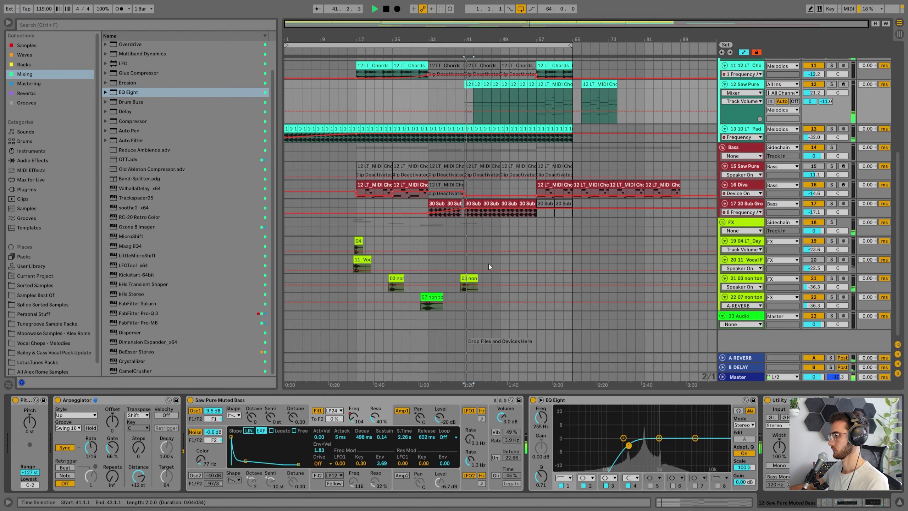
Duplicate the edited two-bar Saw Pure clip up to bar 57 and show the track's F1 Freq automation
{"action": "scroll", "coordinate": [489, 264], "scroll_direction": "up", "scroll_amount": 2}
{"action": "key", "text": "ctrl+d"}
{"action": "key", "text": "ctrl+d"}
{"action": "key", "text": "ctrl+d"}
{"action": "key", "text": "ctrl+d"}
{"action": "key", "text": "ctrl+d"}
{"action": "key", "text": "ctrl+d"}
{"action": "key", "text": "ctrl+d"}
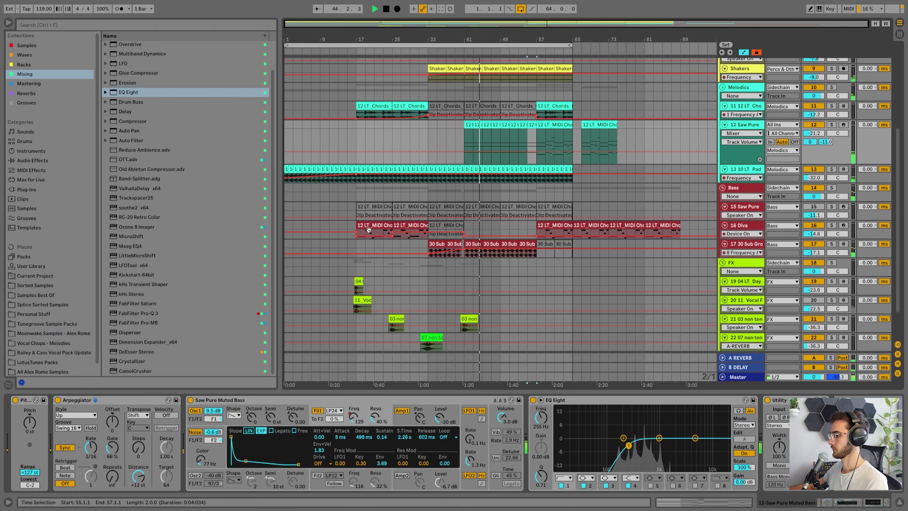
{"action": "left_click", "coordinate": [518, 132]}
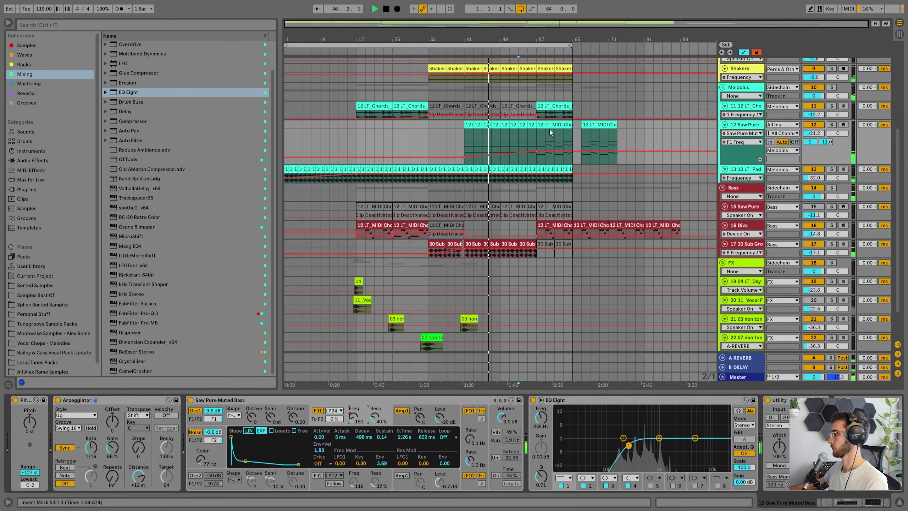
{"action": "key", "text": "space"}
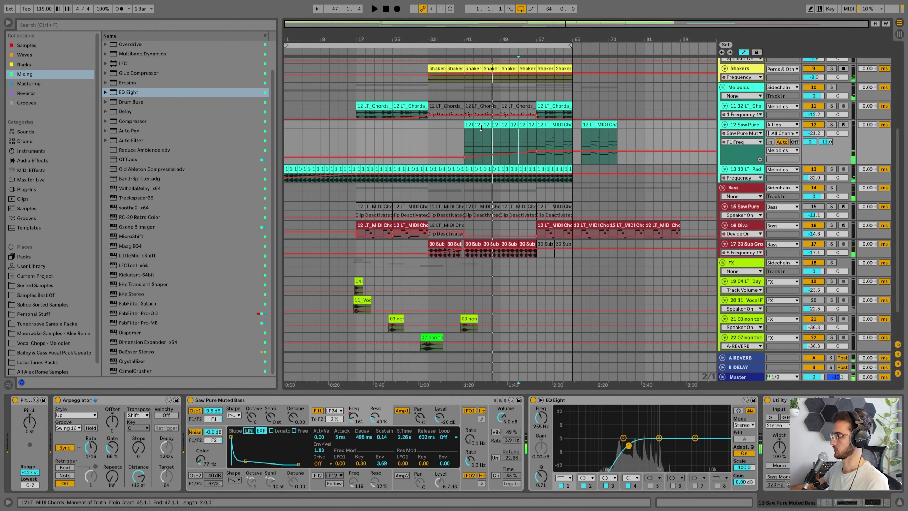
Try to duplicate the Saw Pure clip at bar 41 up to bar 53 with the envelopes unlocked
{"action": "left_click", "coordinate": [470, 120]}
{"action": "key", "text": "ctrl+d"}
{"action": "key", "text": "ctrl+d"}
{"action": "key", "text": "ctrl+d"}
{"action": "key", "text": "ctrl+d"}
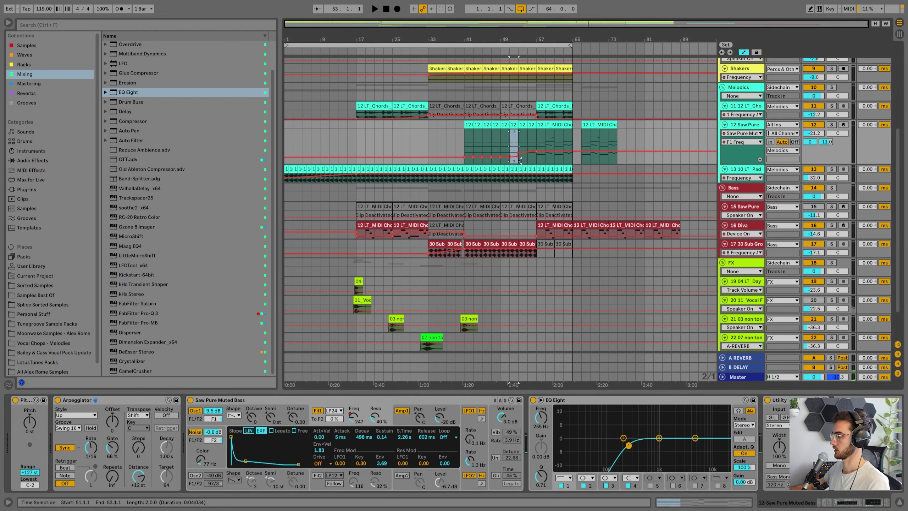
Undo the latest Saw Pure clip duplications to restore the F1 Freq ramp
{"action": "key", "text": "ctrl+z"}
{"action": "key", "text": "ctrl+z"}
{"action": "key", "text": "ctrl+z"}
{"action": "key", "text": "ctrl+z"}
{"action": "key", "text": "ctrl+z"}
{"action": "key", "text": "ctrl+z"}
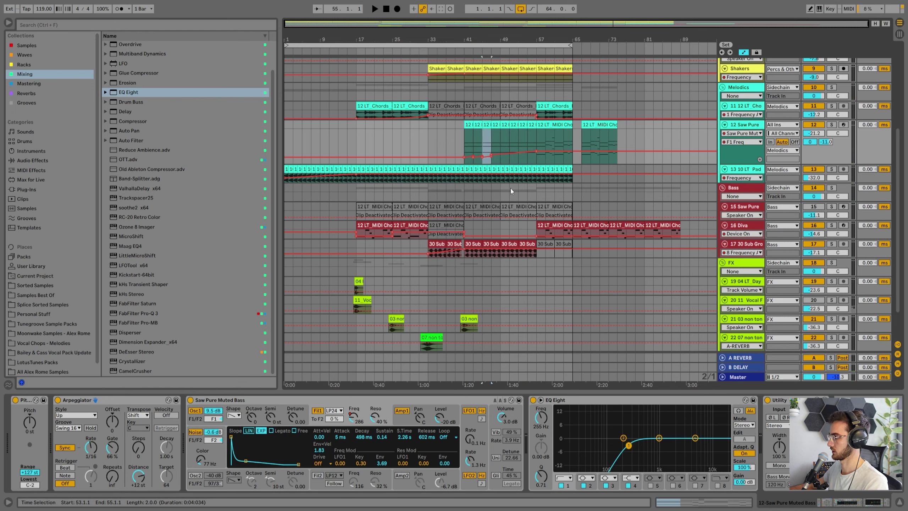
Lock the envelopes again and duplicate the Saw Pure clip at bar 41 up to bar 55
{"action": "left_click", "coordinate": [757, 52]}
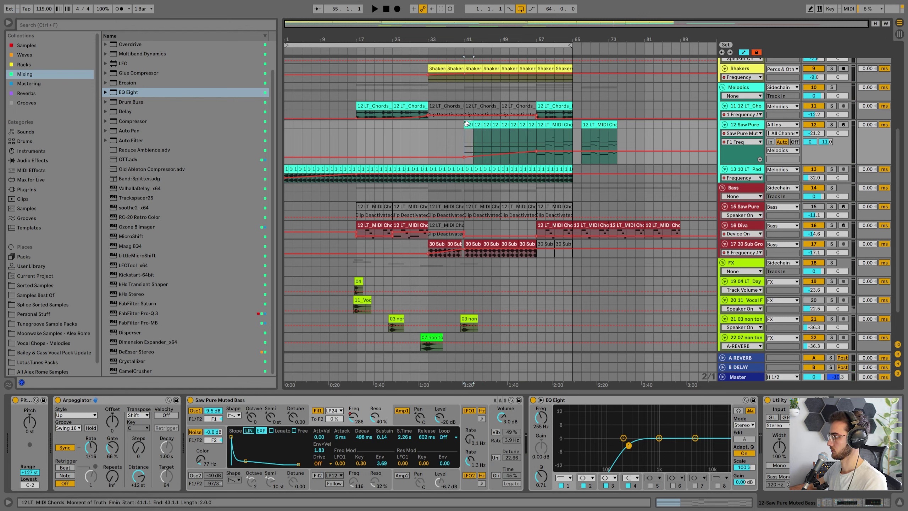
{"action": "key", "text": "ctrl+d"}
{"action": "key", "text": "ctrl+d"}
{"action": "key", "text": "ctrl+d"}
{"action": "key", "text": "ctrl+d"}
{"action": "key", "text": "ctrl+d"}
{"action": "key", "text": "ctrl+d"}
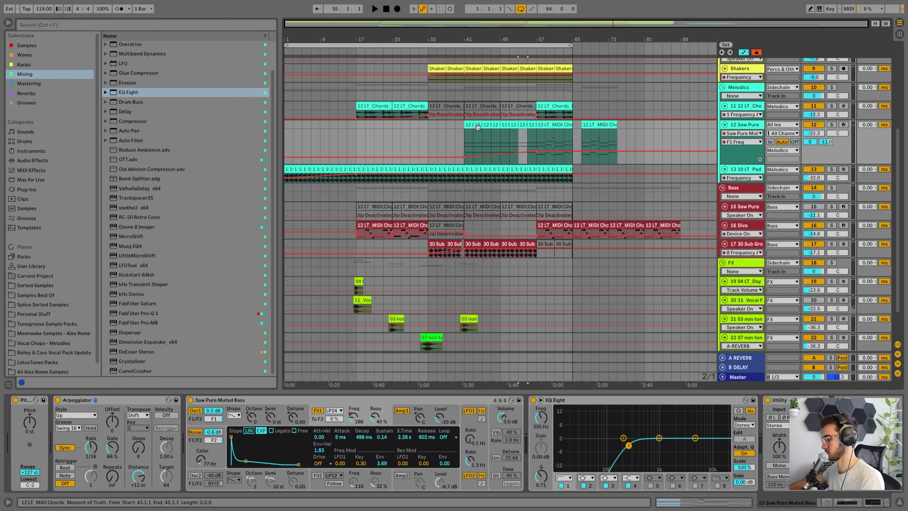
Play from bar 53 and drop the Saw Pure track's F1 Freq automation to about 183 at bar 57
{"action": "left_click", "coordinate": [522, 143]}
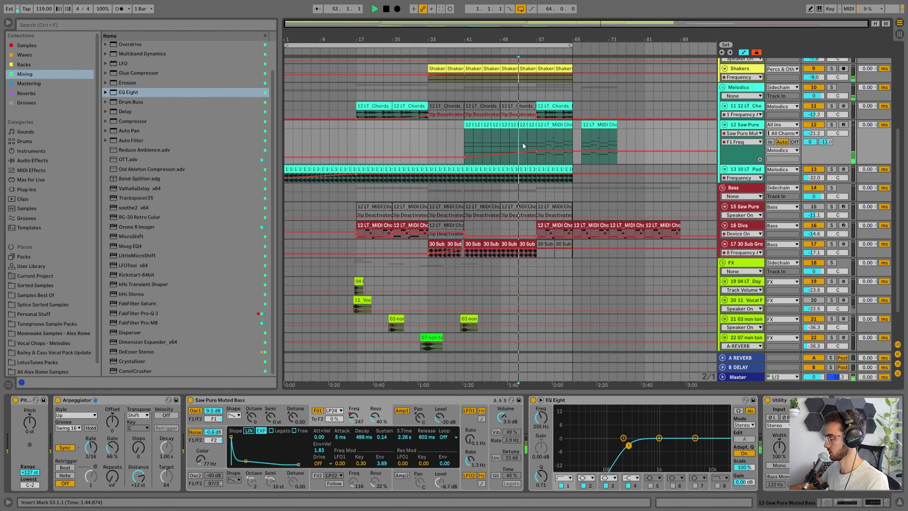
{"action": "key", "text": "space"}
{"action": "mouse_move", "coordinate": [538, 151]}
{"action": "left_mouse_down"}
{"action": "mouse_move", "coordinate": [537, 141]}
{"action": "mouse_move", "coordinate": [537, 155]}
{"action": "left_mouse_up"}
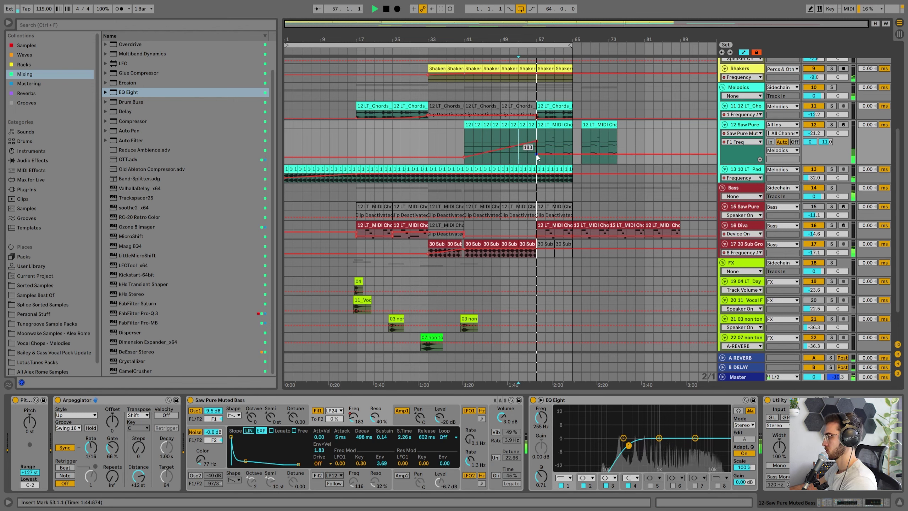
Ramp the Saw Pure F1 Freq automation down from bar 57 to bar 65 and move the spare Saw Pure clip to bar 89
{"action": "left_click_drag", "start_coordinate": [536, 155], "coordinate": [572, 155]}
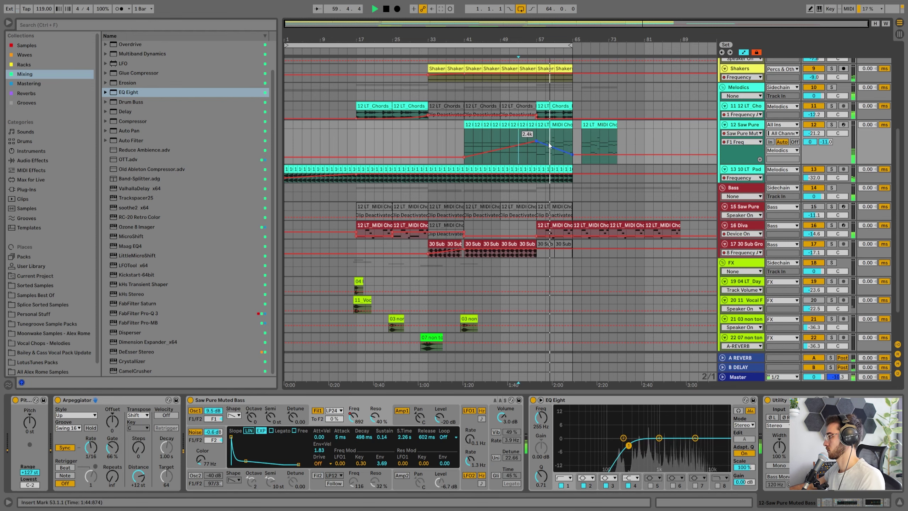
{"action": "left_click_drag", "start_coordinate": [551, 147], "coordinate": [551, 149]}
{"action": "scroll", "coordinate": [581, 149], "scroll_direction": "up", "scroll_amount": 1}
{"action": "left_click_drag", "start_coordinate": [599, 166], "coordinate": [693, 170]}
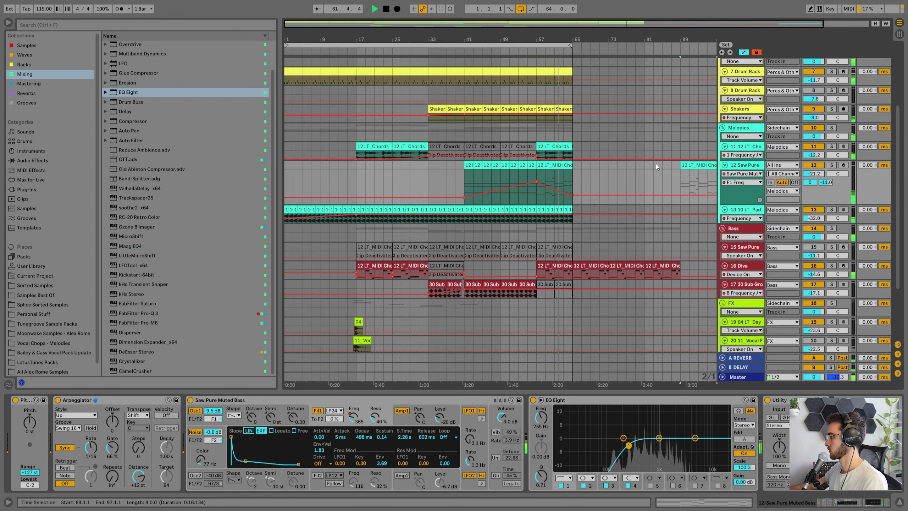
Duplicate bars 57 to 65 across all tracks so the section repeats from bar 65
{"action": "left_click", "coordinate": [553, 170]}
{"action": "left_click", "coordinate": [562, 285]}
{"action": "scroll", "coordinate": [568, 229], "scroll_direction": "up", "scroll_amount": 4}
{"action": "left_click", "coordinate": [536, 59], "text": "shift"}
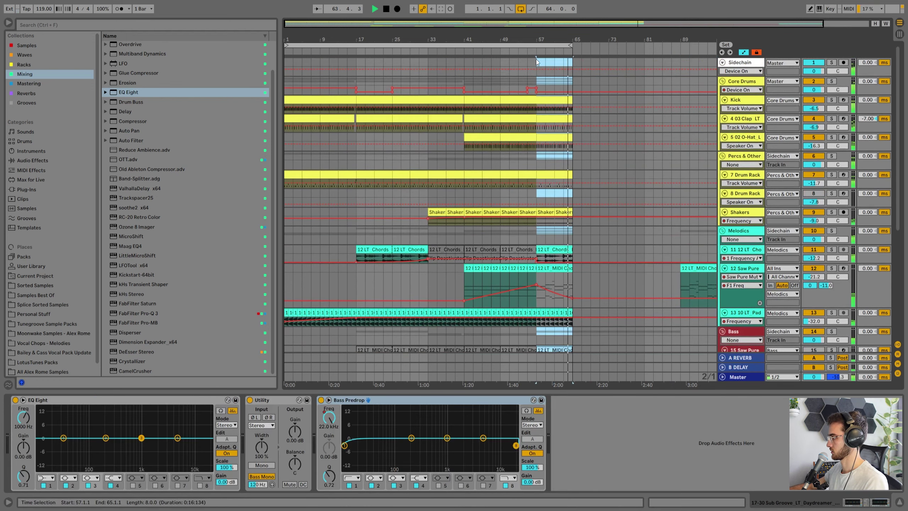
{"action": "key", "text": "ctrl+d"}
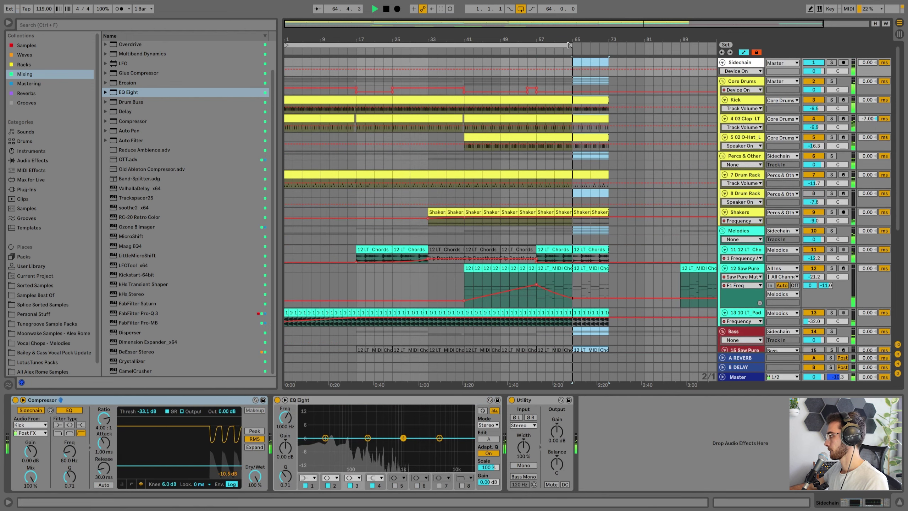
Stop playback, lengthen the arrangement loop to 86 bars and repeat the bar 65 section on all tracks up to bar 89
{"action": "key", "text": "space"}
{"action": "left_click_drag", "start_coordinate": [571, 45], "coordinate": [671, 47]}
{"action": "left_click", "coordinate": [578, 100]}
{"action": "scroll", "coordinate": [598, 166], "scroll_direction": "down", "scroll_amount": 5}
{"action": "left_click_drag", "start_coordinate": [601, 260], "coordinate": [609, 418]}
{"action": "key", "text": "ctrl+d"}
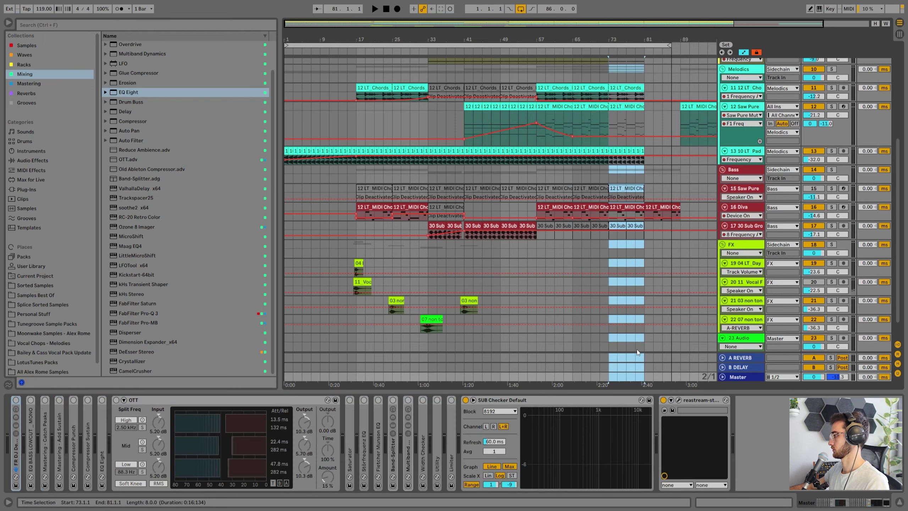
{"action": "key", "text": "ctrl+d"}
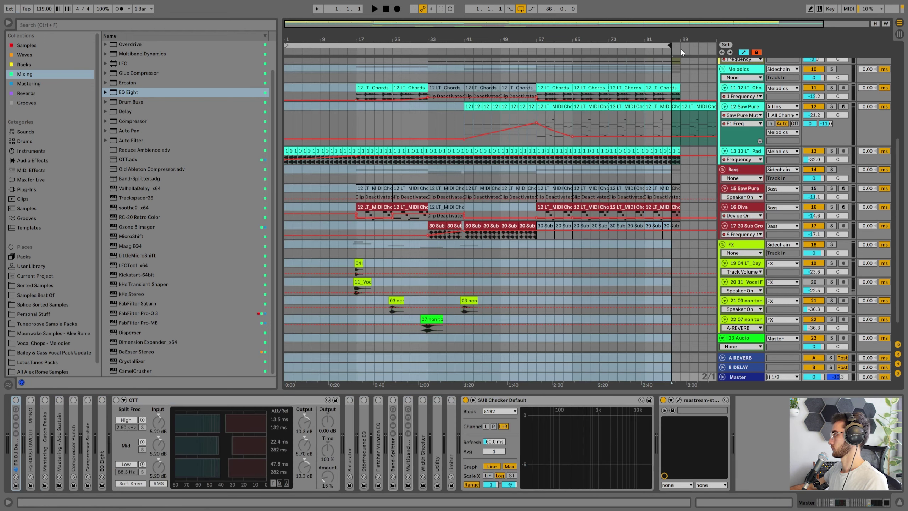
Delete the spare Saw Pure clip after bar 89 and extend the arrangement loop to 88 bars
{"action": "left_click", "coordinate": [703, 109]}
{"action": "key", "text": "Delete"}
{"action": "left_click_drag", "start_coordinate": [669, 46], "coordinate": [678, 46]}
Delete the deactivated Chords clips between bars 33 and 57
{"action": "scroll", "coordinate": [615, 116], "scroll_direction": "up", "scroll_amount": 3}
{"action": "left_click", "coordinate": [518, 169]}
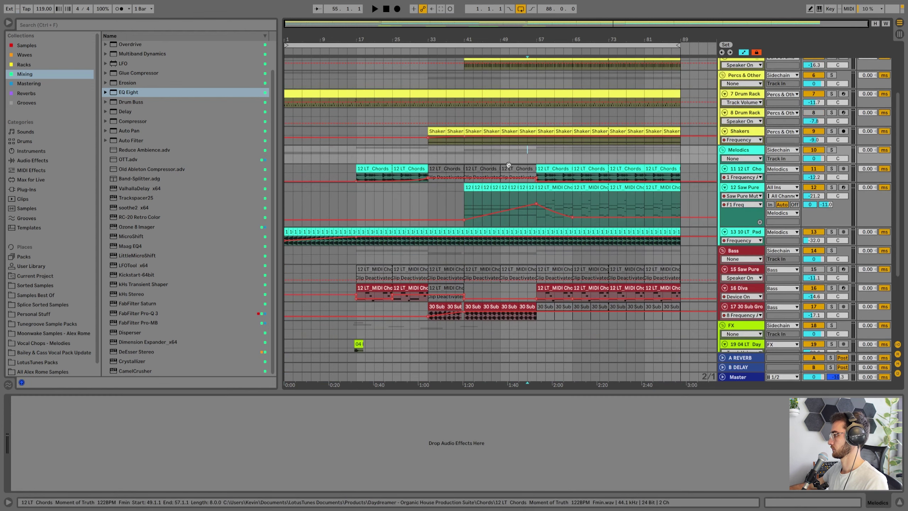
{"action": "left_click", "coordinate": [450, 168], "text": "shift"}
{"action": "key", "text": "Delete"}
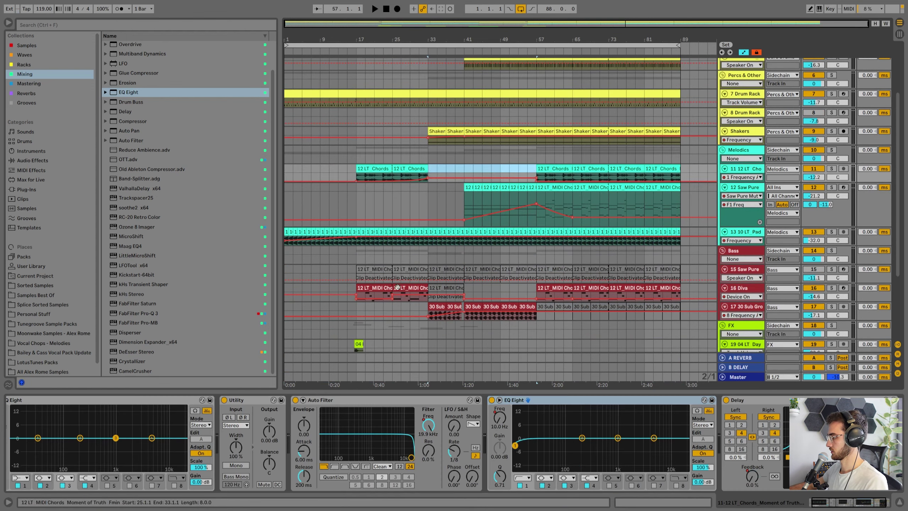
Delete the muted Saw Pure track in the Bass group and the deactivated Diva clip at bar 33
{"action": "left_click", "coordinate": [744, 270]}
{"action": "key", "text": "Delete"}
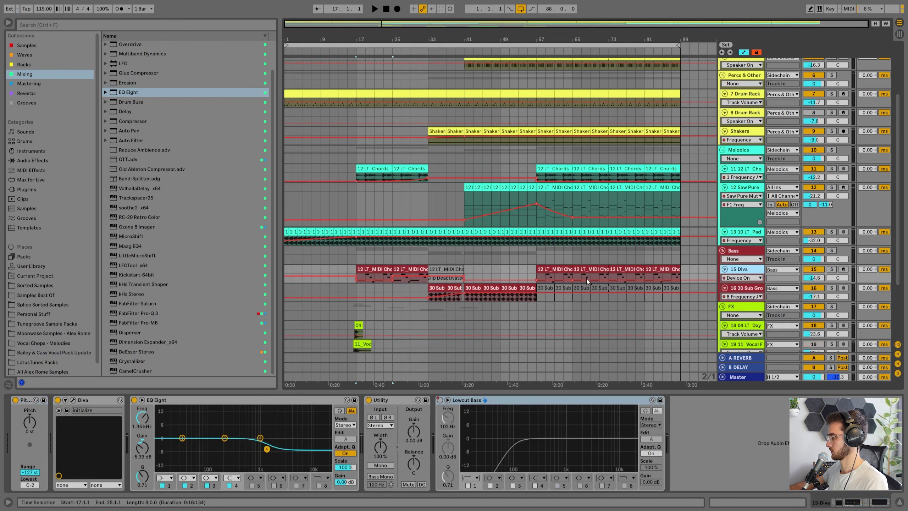
{"action": "left_click", "coordinate": [452, 271]}
{"action": "key", "text": "Delete"}
{"action": "scroll", "coordinate": [428, 259], "scroll_direction": "down", "scroll_amount": 2}
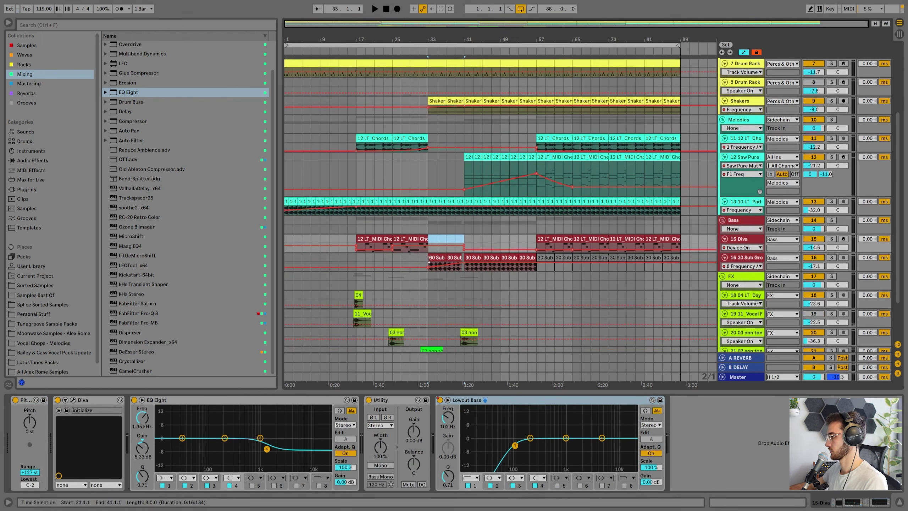
Play from bar 17 and delete the deactivated Sub Groove clips between bars 57 and 89
{"action": "left_click", "coordinate": [351, 232]}
{"action": "key", "text": "space"}
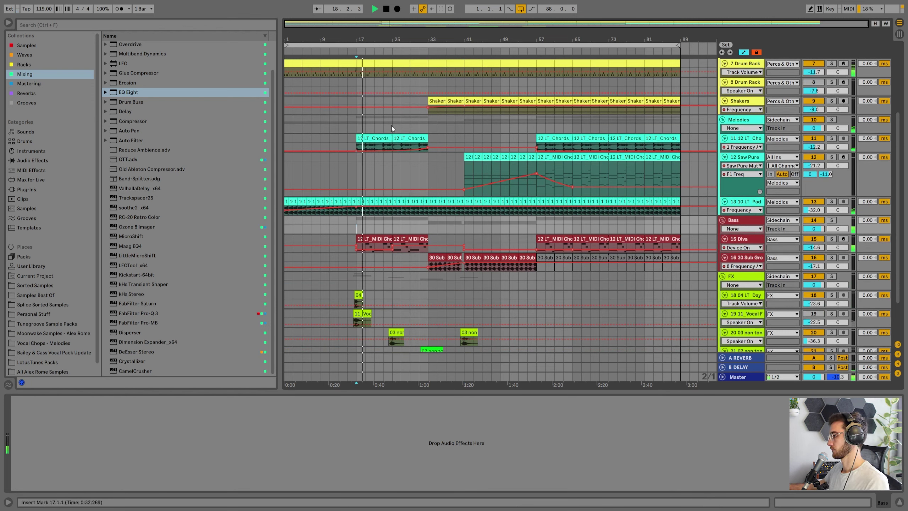
{"action": "left_click", "coordinate": [545, 258]}
{"action": "left_click", "coordinate": [667, 258], "text": "shift"}
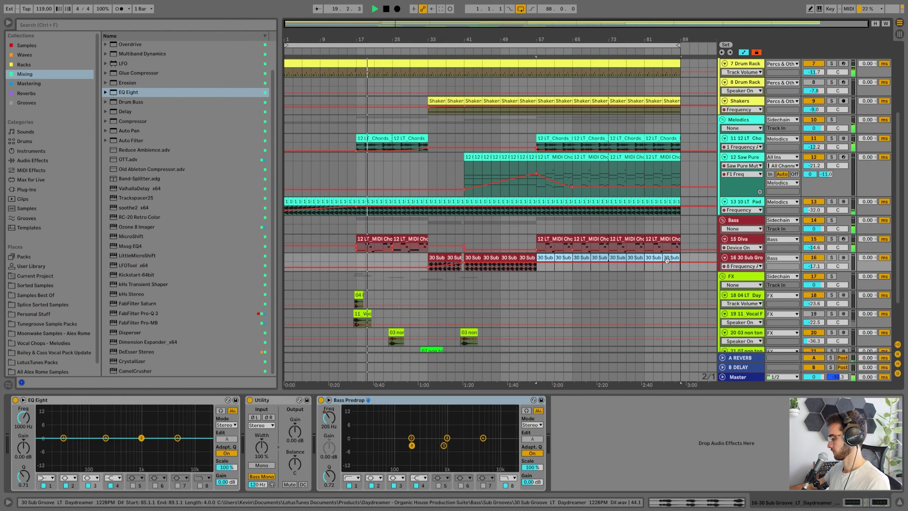
{"action": "key", "text": "Delete"}
Hide the automation envelopes in the arrangement and save the project
{"action": "scroll", "coordinate": [536, 239], "scroll_direction": "up", "scroll_amount": 3}
{"action": "left_click", "coordinate": [461, 217]}
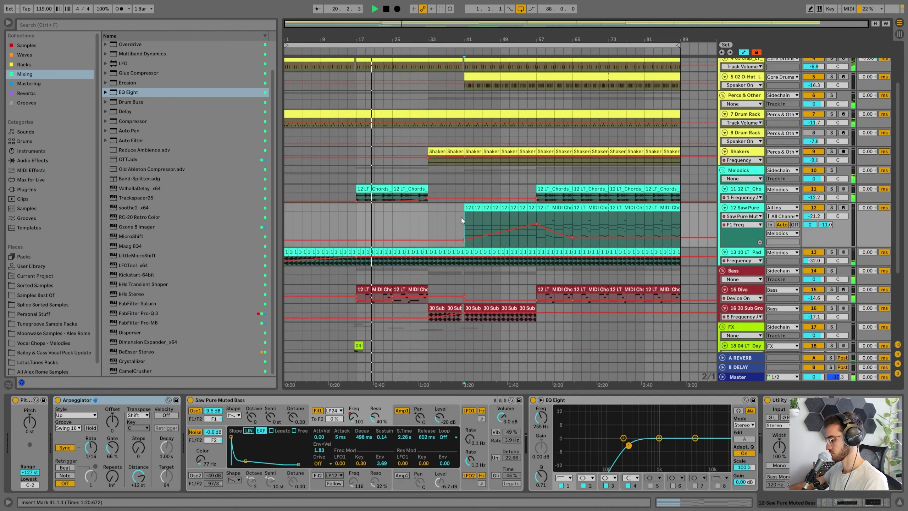
{"action": "key", "text": "a"}
{"action": "left_click", "coordinate": [433, 209]}
{"action": "key", "text": "ctrl+s"}
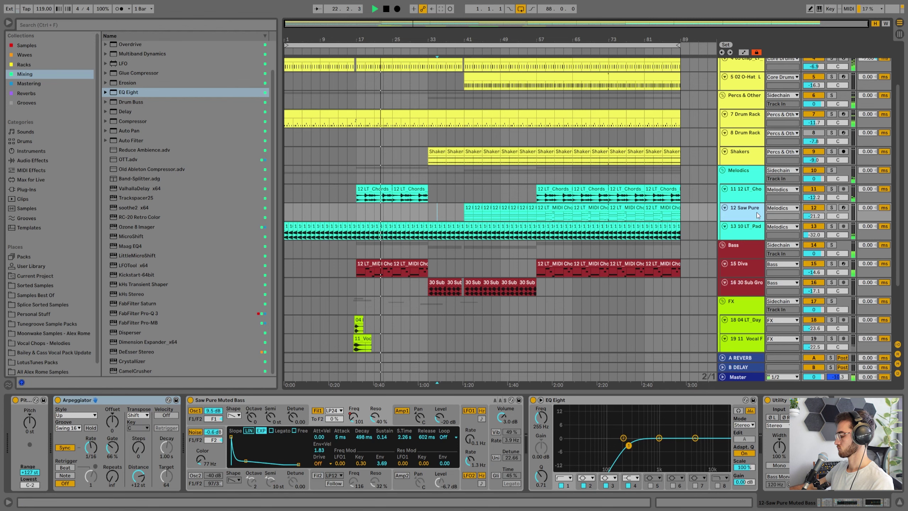
Listen through the section around bar 33 and examine the Shakers, Chords, Saw Pure and Vocal Fill tracks with their devices
{"action": "scroll", "coordinate": [415, 220], "scroll_direction": "up", "scroll_amount": 3}
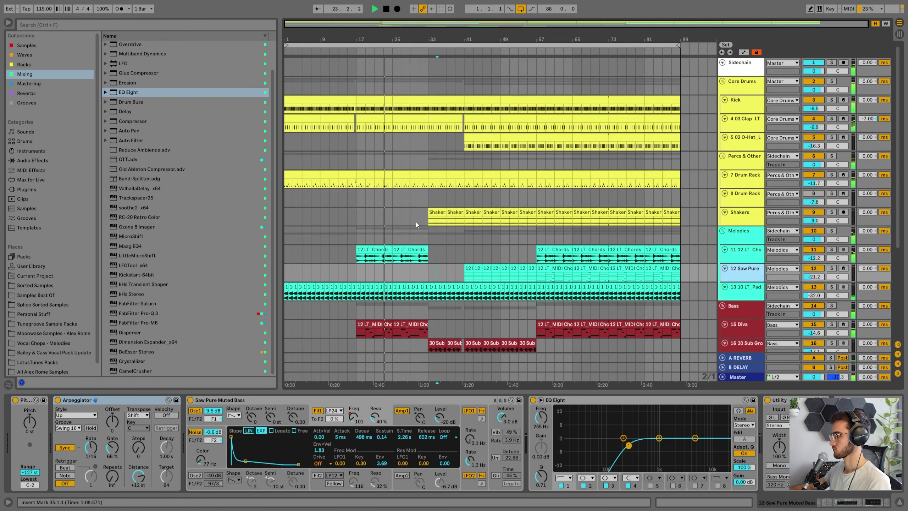
{"action": "left_click", "coordinate": [421, 223]}
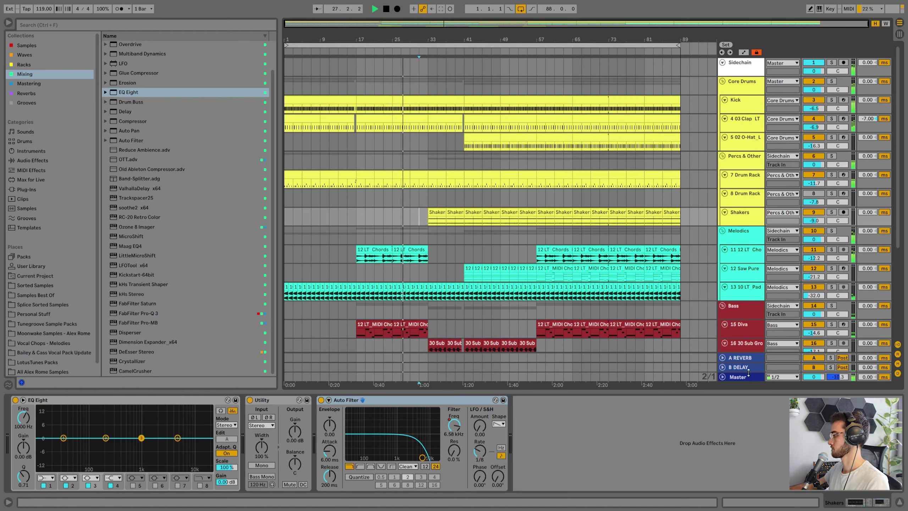
{"action": "left_click", "coordinate": [401, 254]}
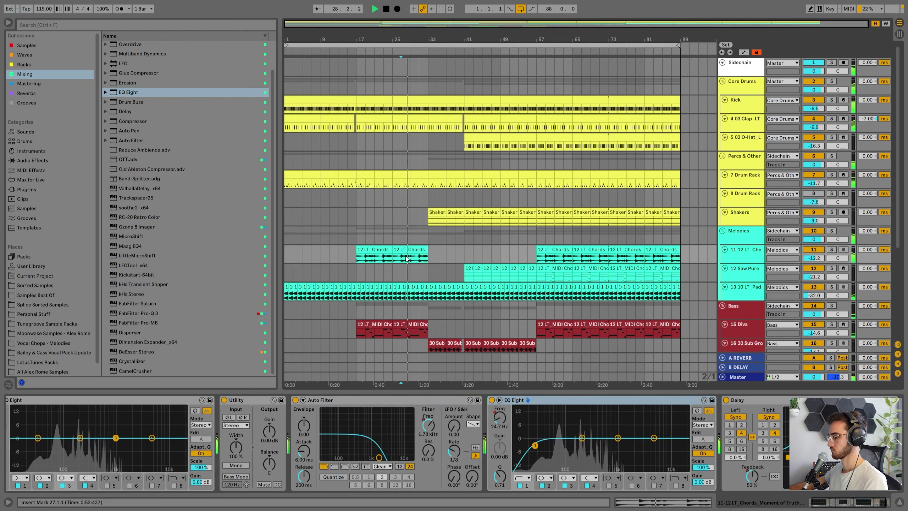
{"action": "scroll", "coordinate": [415, 252], "scroll_direction": "down", "scroll_amount": 1}
{"action": "scroll", "coordinate": [416, 253], "scroll_direction": "down", "scroll_amount": 1}
{"action": "left_click", "coordinate": [419, 242]}
{"action": "scroll", "coordinate": [418, 241], "scroll_direction": "down", "scroll_amount": 1}
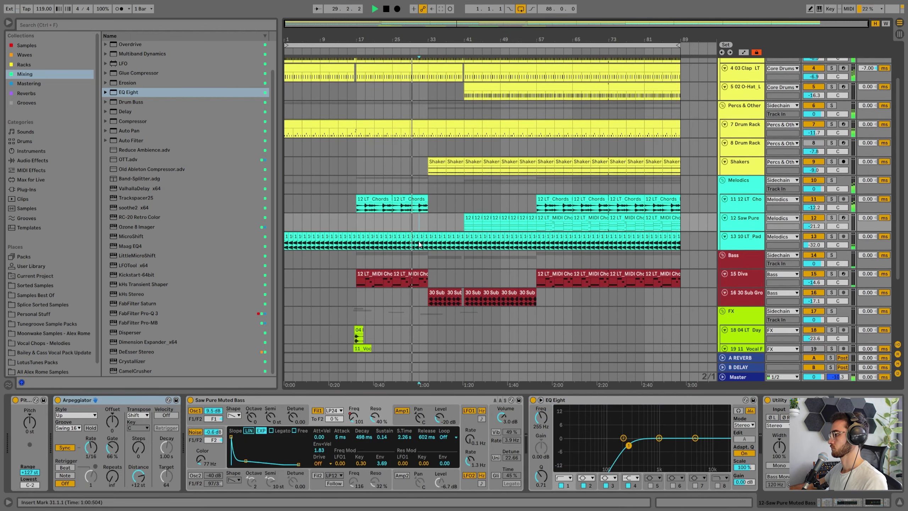
{"action": "scroll", "coordinate": [419, 244], "scroll_direction": "down", "scroll_amount": 3}
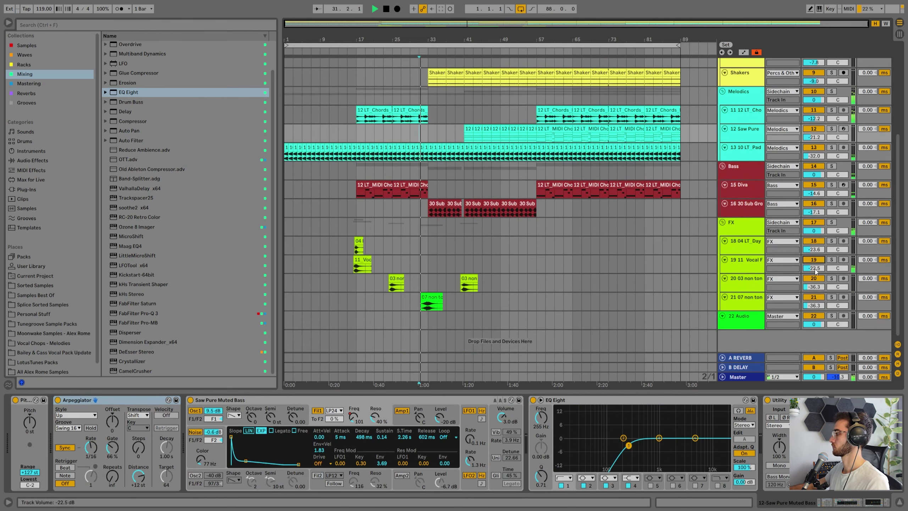
{"action": "left_click", "coordinate": [749, 268]}
{"action": "left_click", "coordinate": [427, 265]}
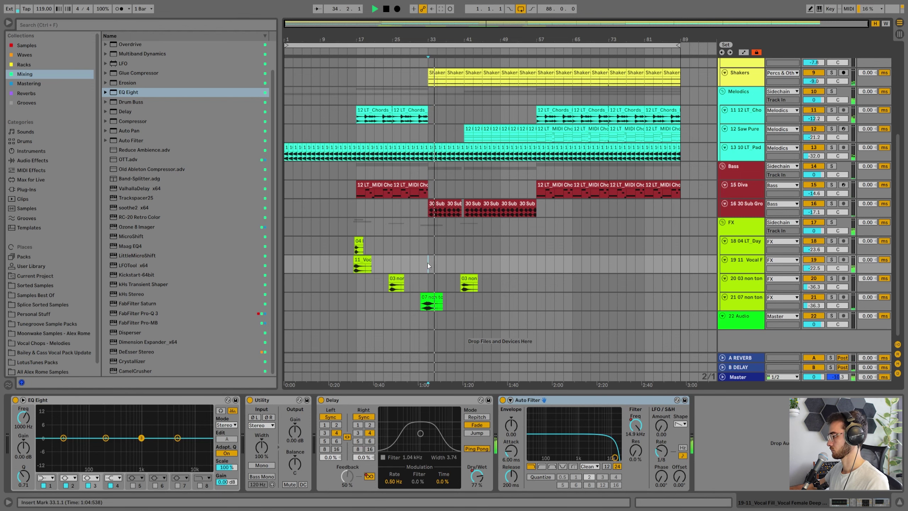
{"action": "scroll", "coordinate": [462, 265], "scroll_direction": "up", "scroll_amount": 4}
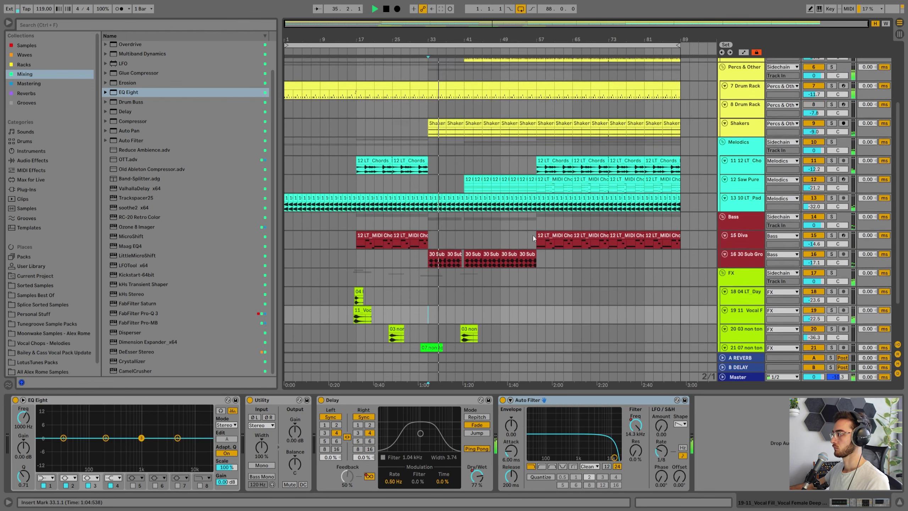
Stop playback, insert a new MIDI track below Saw Pure and create an empty clip from bar 33 to bar 41
{"action": "left_click", "coordinate": [746, 200]}
{"action": "key", "text": "space"}
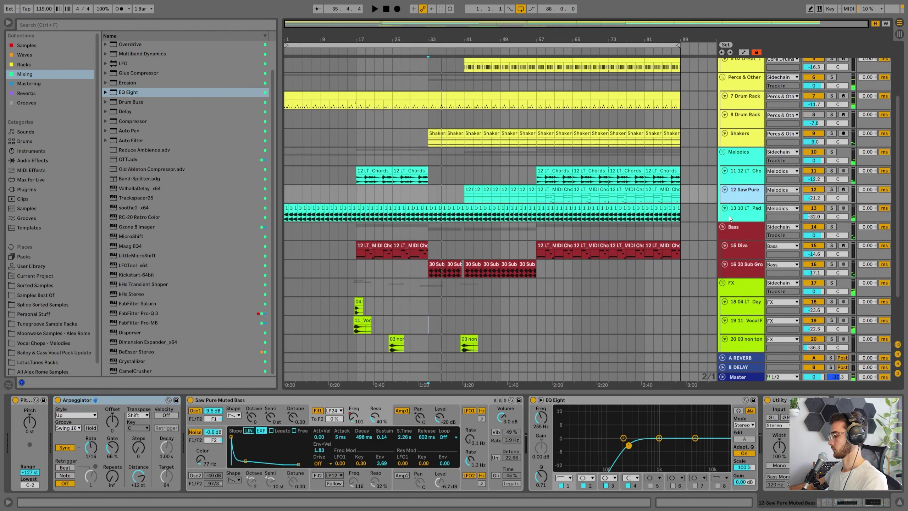
{"action": "key", "text": "ctrl+shift+t"}
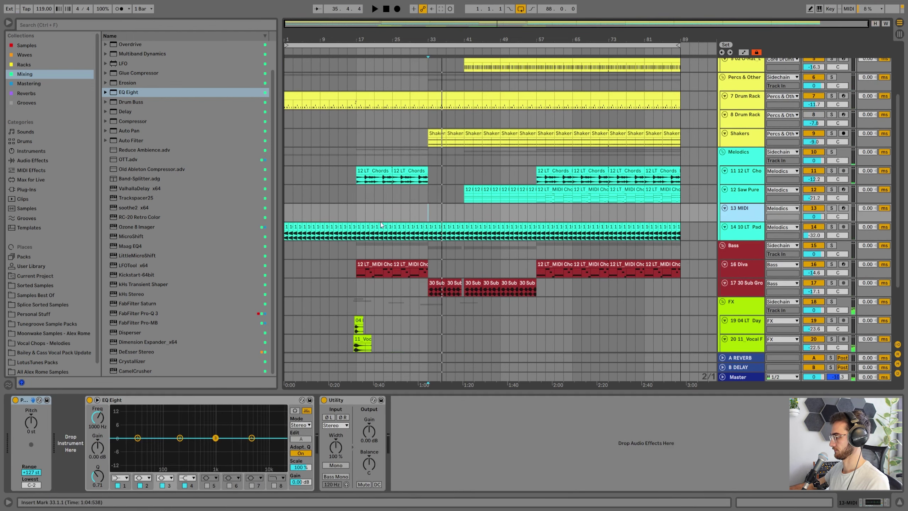
{"action": "left_click_drag", "start_coordinate": [438, 209], "coordinate": [471, 213]}
{"action": "key", "text": "ctrl+shift+m"}
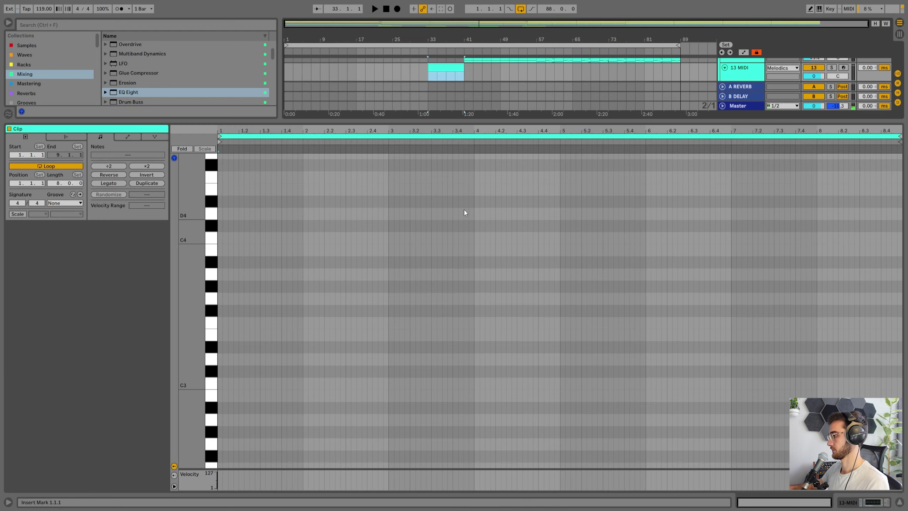
Play from bar 33, search the plug-ins for "diva" and load the Diva synth onto the new MIDI track
{"action": "key", "text": "shift+Tab"}
{"action": "scroll", "coordinate": [444, 187], "scroll_direction": "down", "scroll_amount": 3}
{"action": "key", "text": "space"}
{"action": "scroll", "coordinate": [469, 186], "scroll_direction": "up", "scroll_amount": 2}
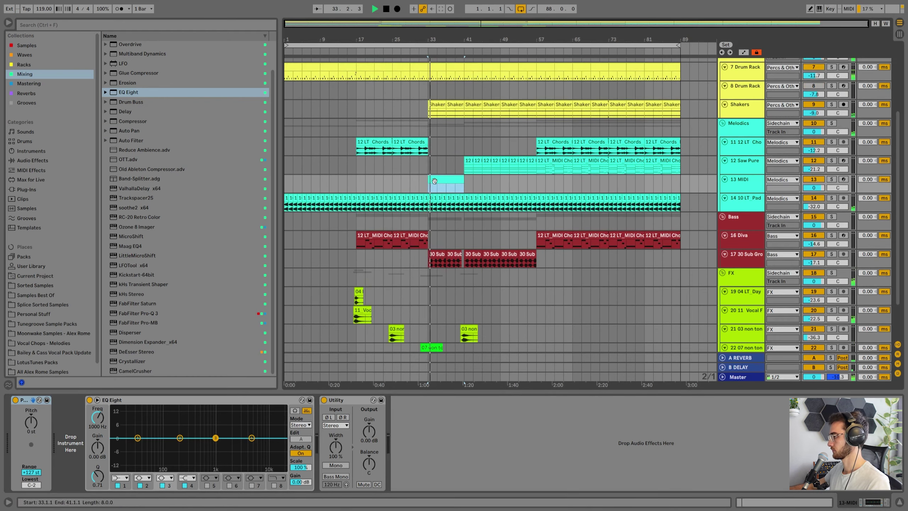
{"action": "left_click", "coordinate": [62, 25]}
{"action": "type", "text": "diva"}
{"action": "left_click", "coordinate": [29, 94]}
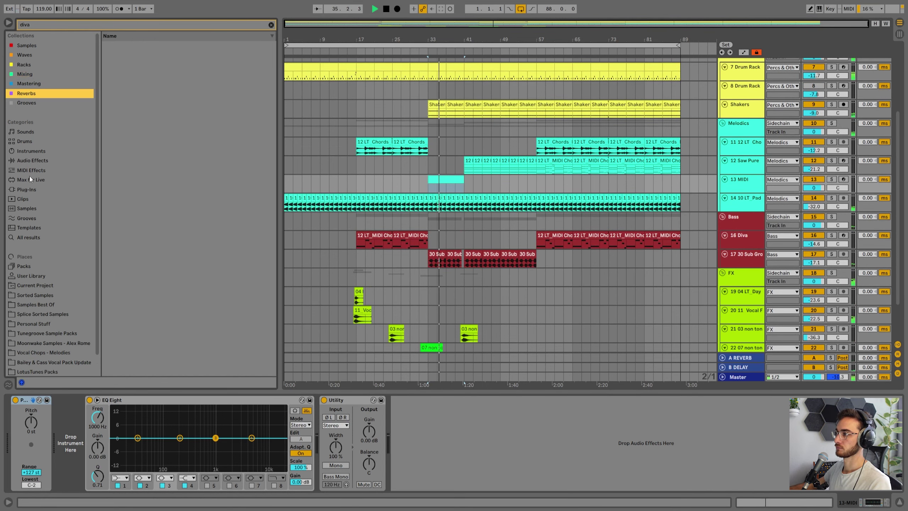
{"action": "left_click", "coordinate": [27, 189]}
{"action": "left_click", "coordinate": [139, 75]}
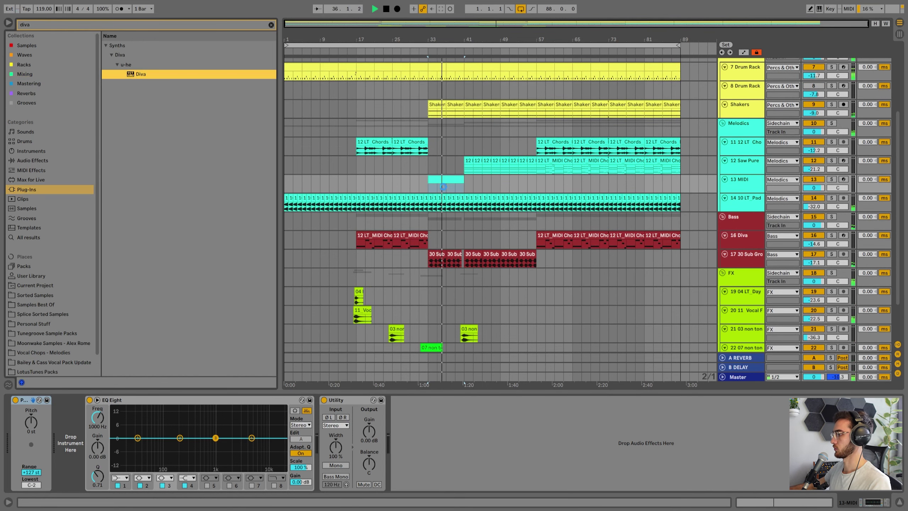
{"action": "left_click_drag", "start_coordinate": [443, 186], "coordinate": [443, 187]}
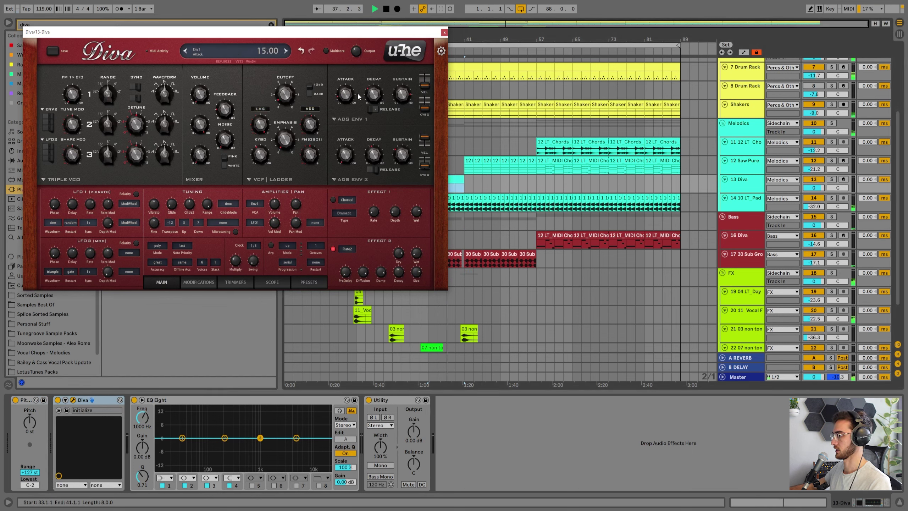
Set Diva's filter cutoff modulation source to Env2, close the synth window and duplicate the empty clip to bar 41
{"action": "left_click", "coordinate": [260, 109]}
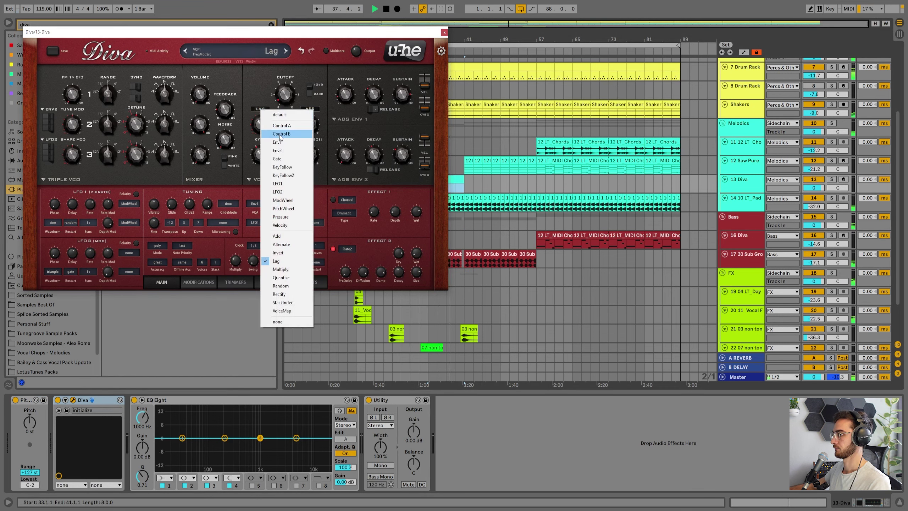
{"action": "left_click", "coordinate": [287, 151]}
{"action": "left_click", "coordinate": [445, 32]}
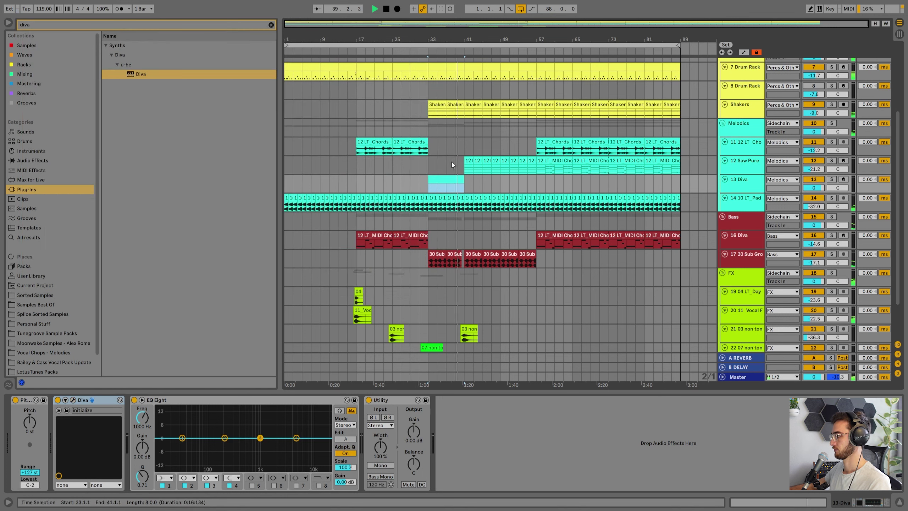
{"action": "key", "text": "ctrl+d"}
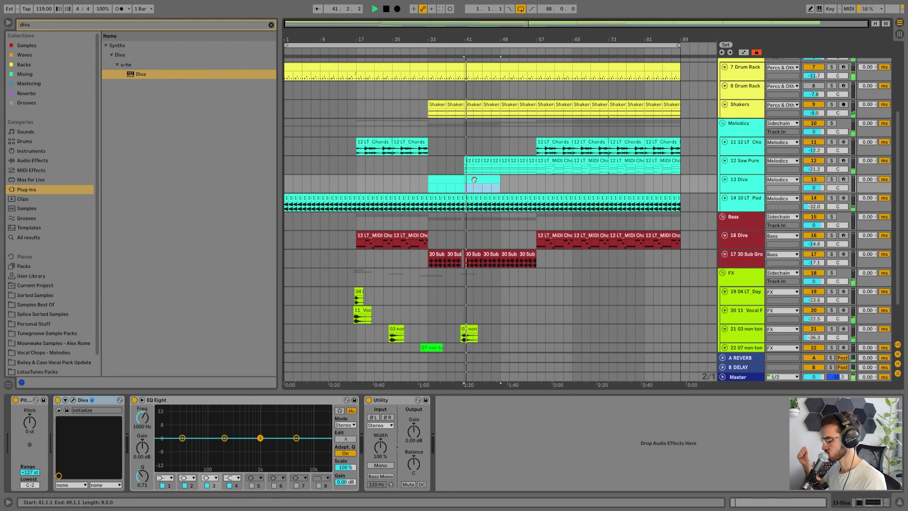
Select the Vocal Fill clip near bar 17 and solo its track
{"action": "scroll", "coordinate": [479, 181], "scroll_direction": "up", "scroll_amount": 2}
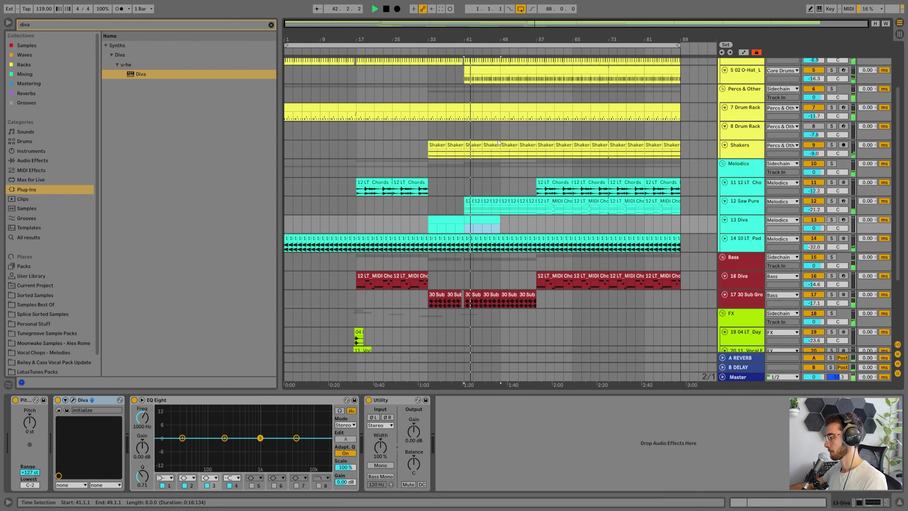
{"action": "scroll", "coordinate": [495, 156], "scroll_direction": "up", "scroll_amount": 3}
{"action": "scroll", "coordinate": [493, 178], "scroll_direction": "down", "scroll_amount": 4}
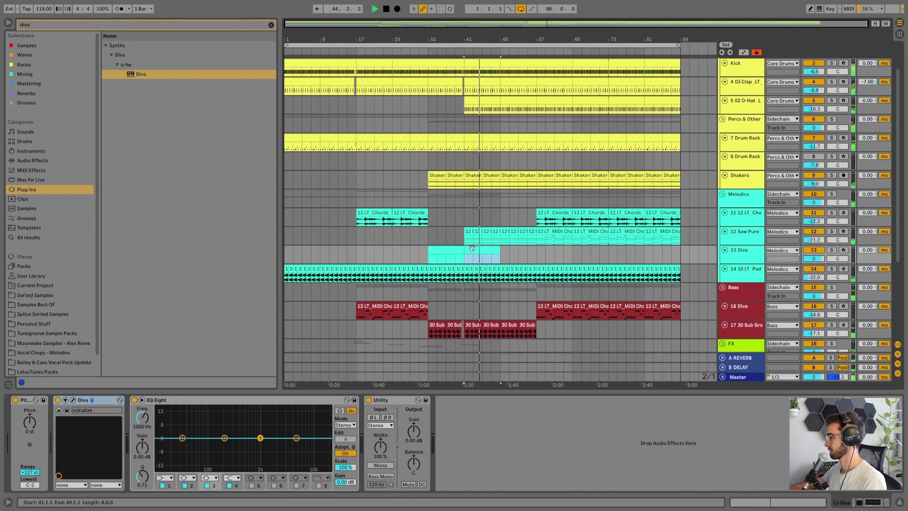
{"action": "scroll", "coordinate": [361, 270], "scroll_direction": "down", "scroll_amount": 5}
{"action": "left_click", "coordinate": [361, 270]}
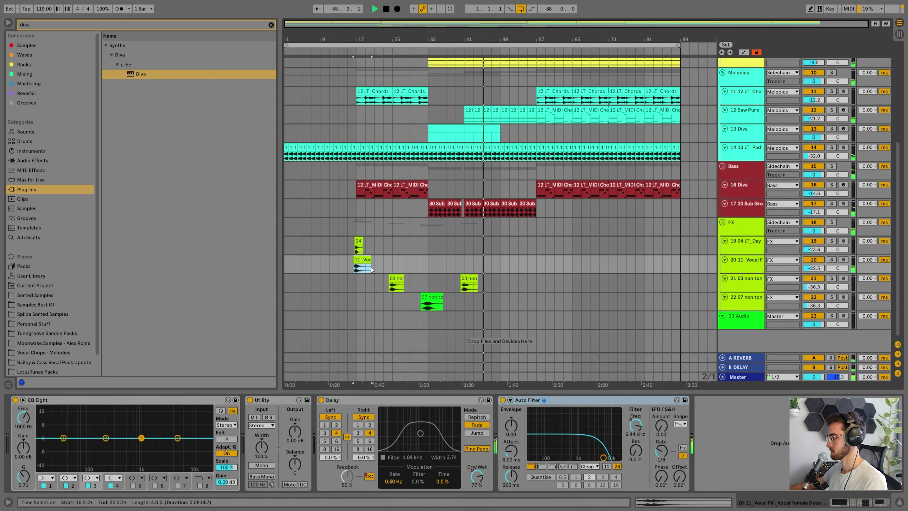
{"action": "left_click", "coordinate": [831, 260]}
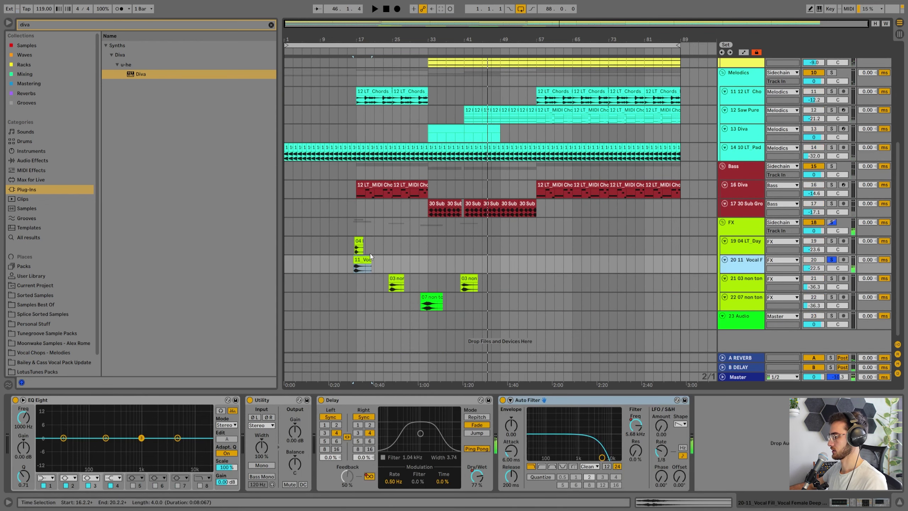
Insert a new audio track below the Vocal Fill track and set its input to Resampling
{"action": "key", "text": "Down"}
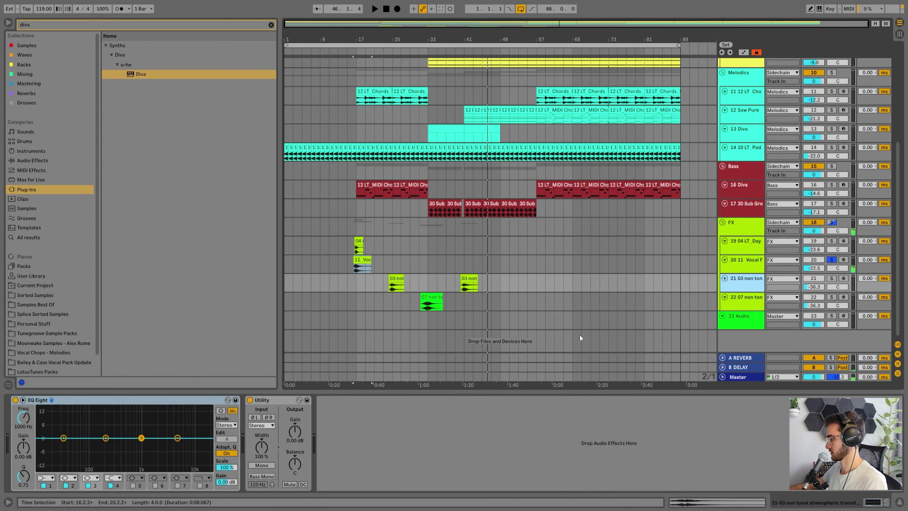
{"action": "left_click", "coordinate": [752, 263]}
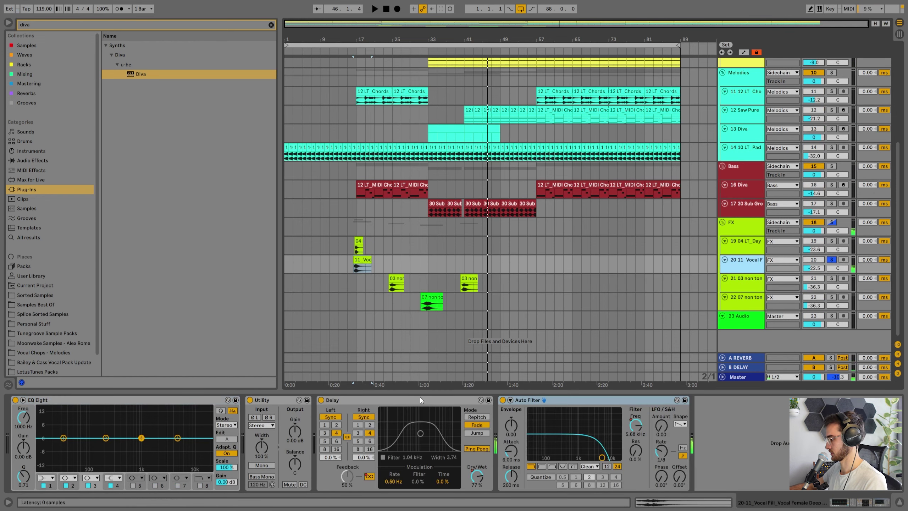
{"action": "left_click", "coordinate": [740, 268]}
{"action": "key", "text": "ctrl+t"}
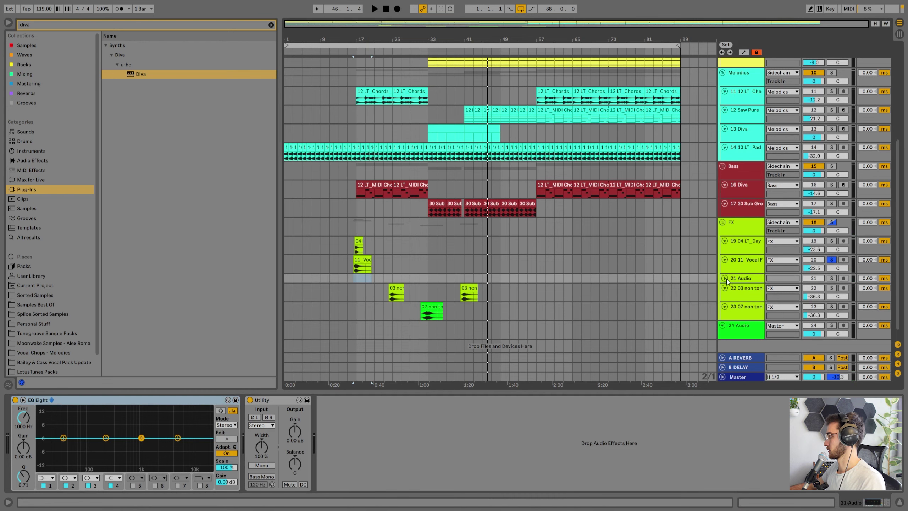
{"action": "left_click", "coordinate": [783, 278]}
{"action": "left_click", "coordinate": [787, 62]}
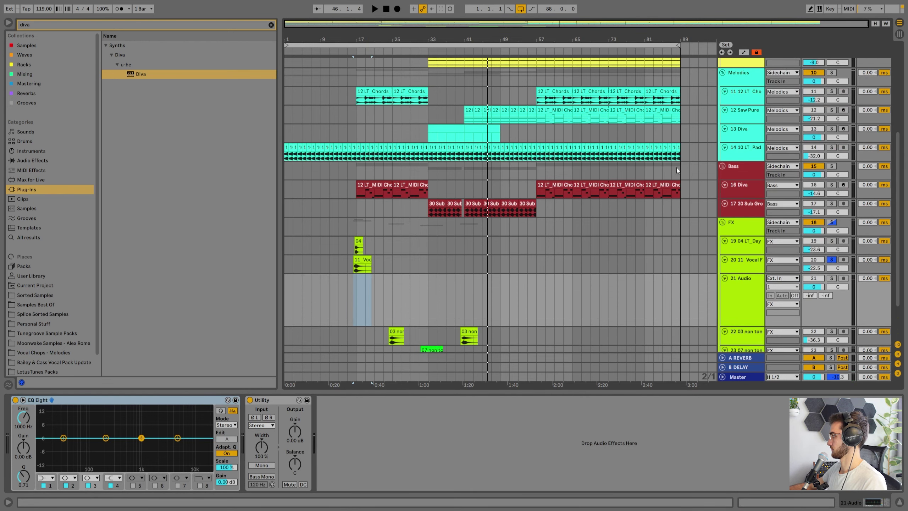
Switch off the Sidechain track's compressor and set a 1/16 grid around the start of the Vocal Fill clip
{"action": "scroll", "coordinate": [609, 222], "scroll_direction": "up", "scroll_amount": 5}
{"action": "left_click", "coordinate": [739, 65]}
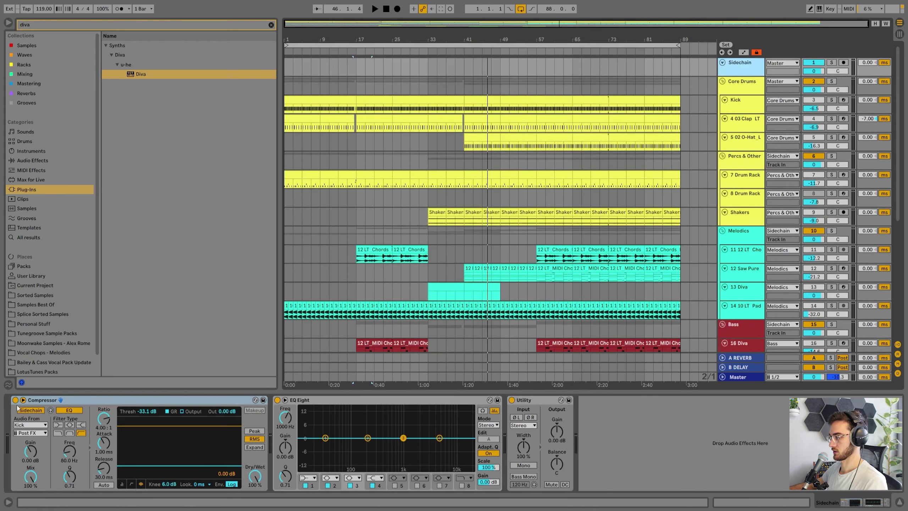
{"action": "scroll", "coordinate": [420, 315], "scroll_direction": "down", "scroll_amount": 5}
{"action": "left_click", "coordinate": [355, 283]}
{"action": "left_click_drag", "start_coordinate": [353, 40], "coordinate": [359, 150]}
{"action": "right_click", "coordinate": [364, 297]}
{"action": "left_click", "coordinate": [428, 396]}
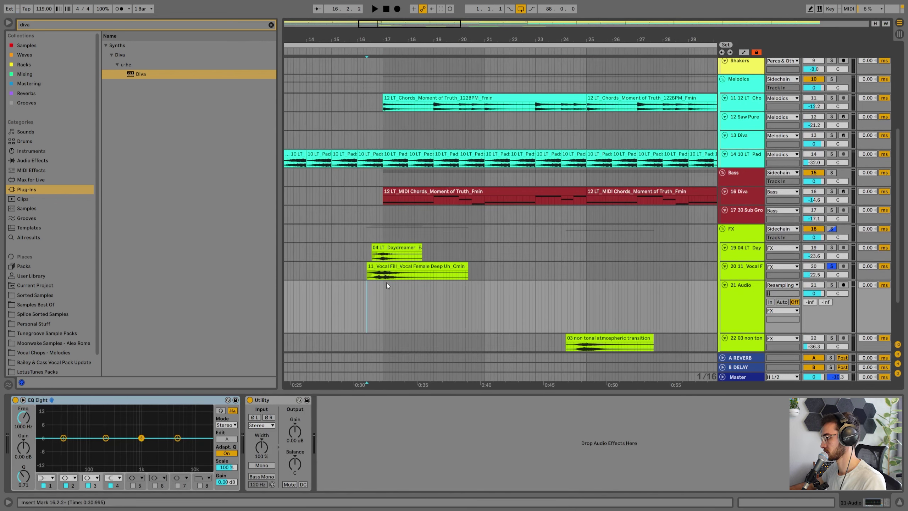
Raise the Vocal Fill track volume to -14.9 dB and place the insert marker at 16.2.4 on the new audio track
{"action": "left_click", "coordinate": [366, 291]}
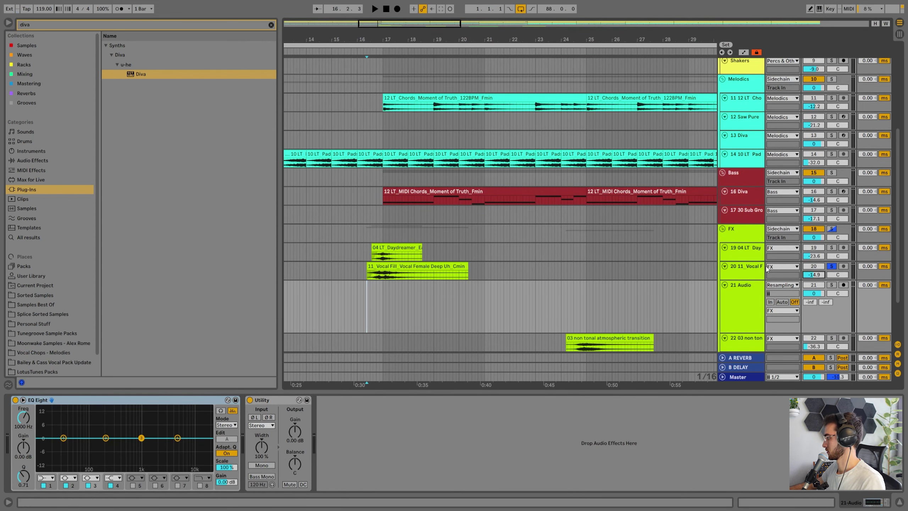
{"action": "left_click", "coordinate": [774, 270]}
{"action": "scroll", "coordinate": [744, 280], "scroll_direction": "down", "scroll_amount": 3}
{"action": "right_click", "coordinate": [370, 233]}
{"action": "left_click", "coordinate": [460, 327]}
{"action": "right_click", "coordinate": [363, 240]}
{"action": "left_click", "coordinate": [446, 344]}
{"action": "left_click", "coordinate": [368, 241]}
{"action": "left_click", "coordinate": [368, 240]}
{"action": "key", "text": "F9"}
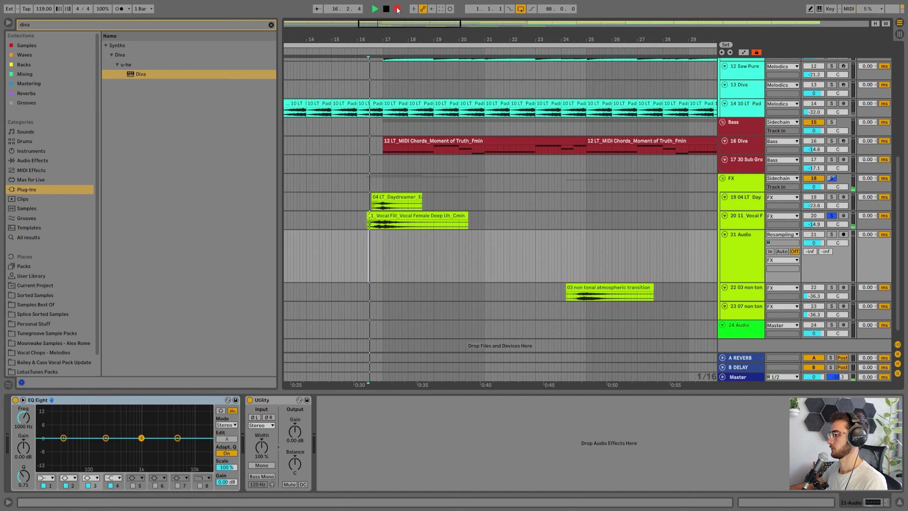
{"action": "key", "text": "space"}
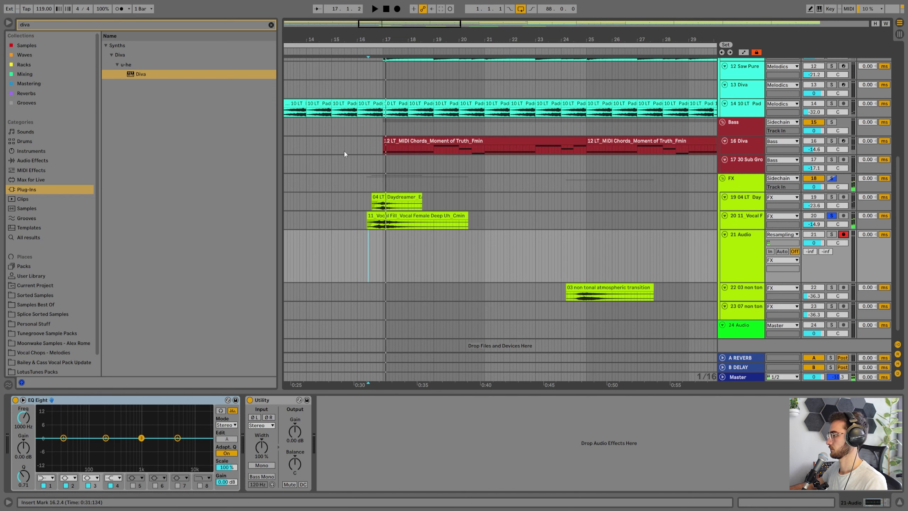
{"action": "left_click", "coordinate": [397, 9]}
{"action": "left_click", "coordinate": [757, 215]}
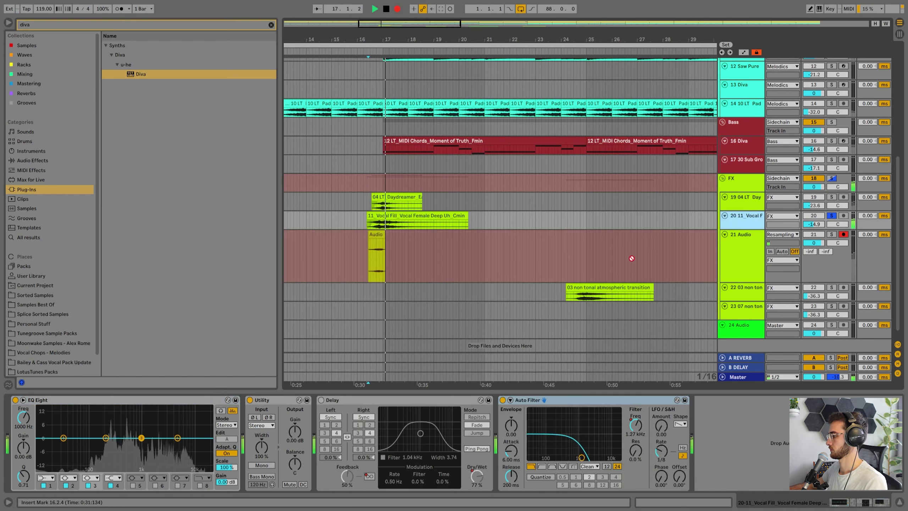
{"action": "scroll", "coordinate": [455, 318], "scroll_direction": "down", "scroll_amount": 1}
{"action": "key", "text": "space"}
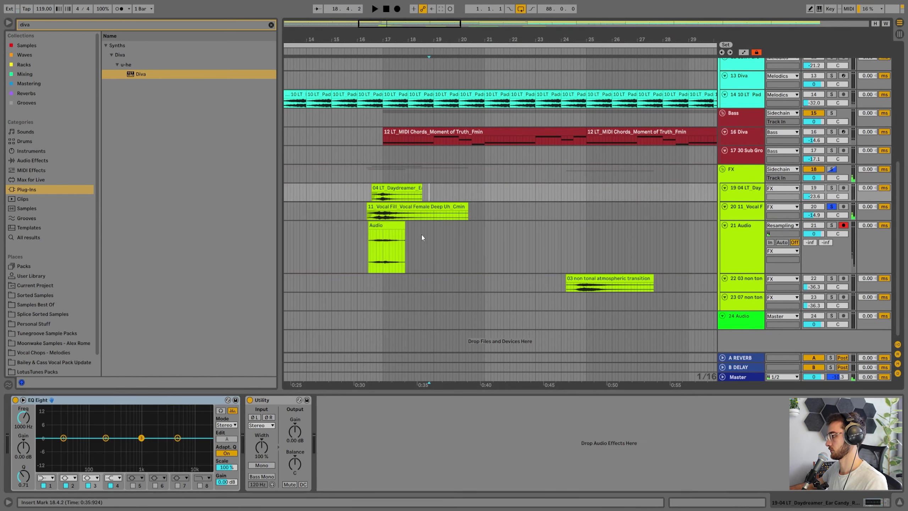
{"action": "key", "text": "Delete"}
Record the soloed Vocal Fill onto the resampling track from 16.2.3 to just past bar 27 and switch off the Vocal Fill's Delay
{"action": "left_click", "coordinate": [367, 237]}
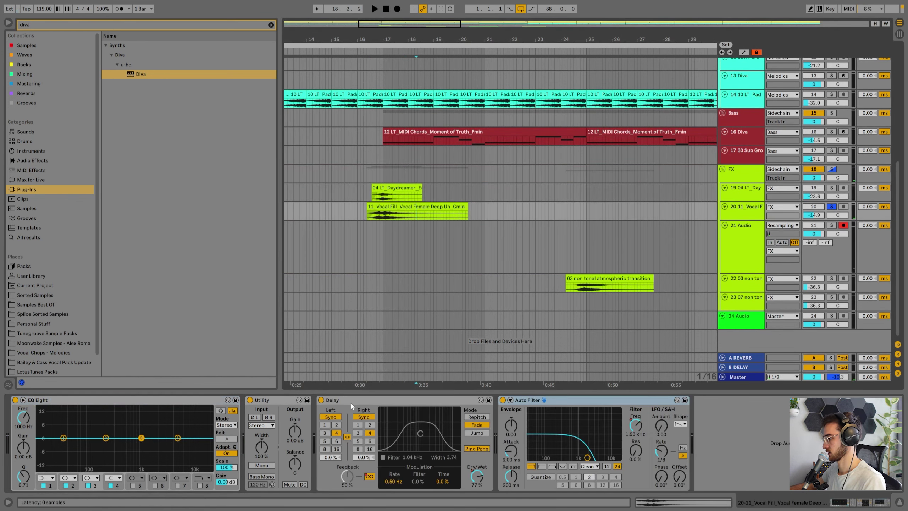
{"action": "left_click", "coordinate": [397, 9]}
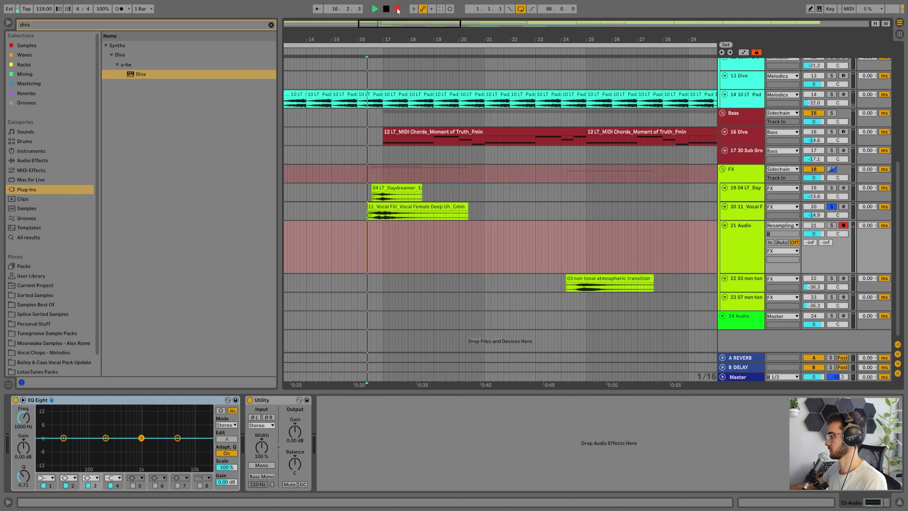
{"action": "left_click", "coordinate": [745, 207]}
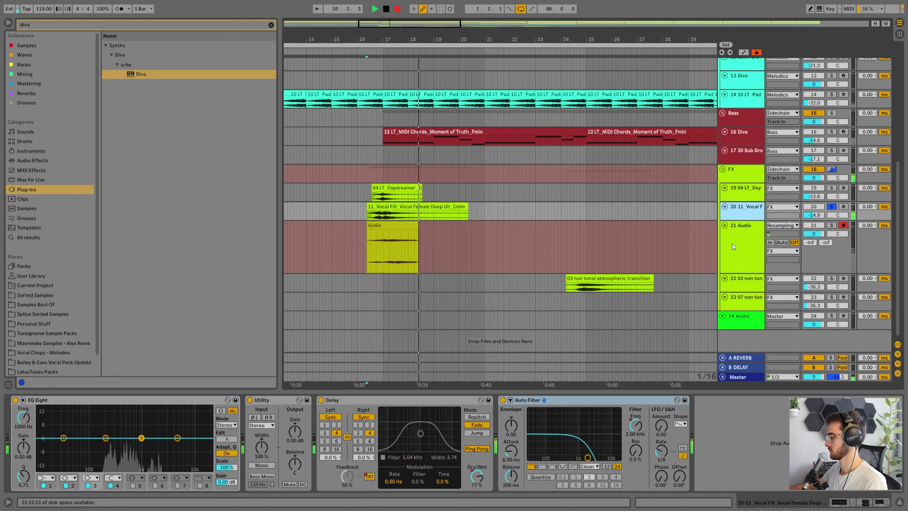
{"action": "left_click_drag", "start_coordinate": [450, 33], "coordinate": [412, 39]}
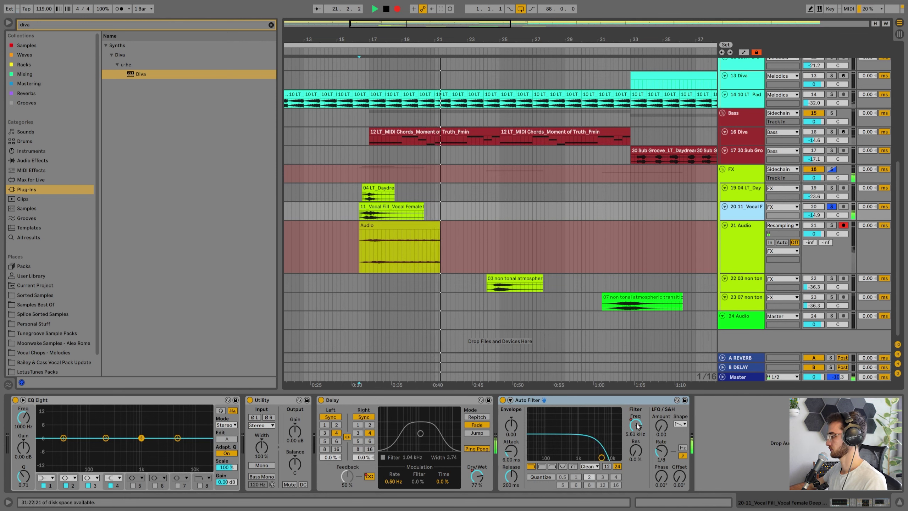
{"action": "key", "text": "a"}
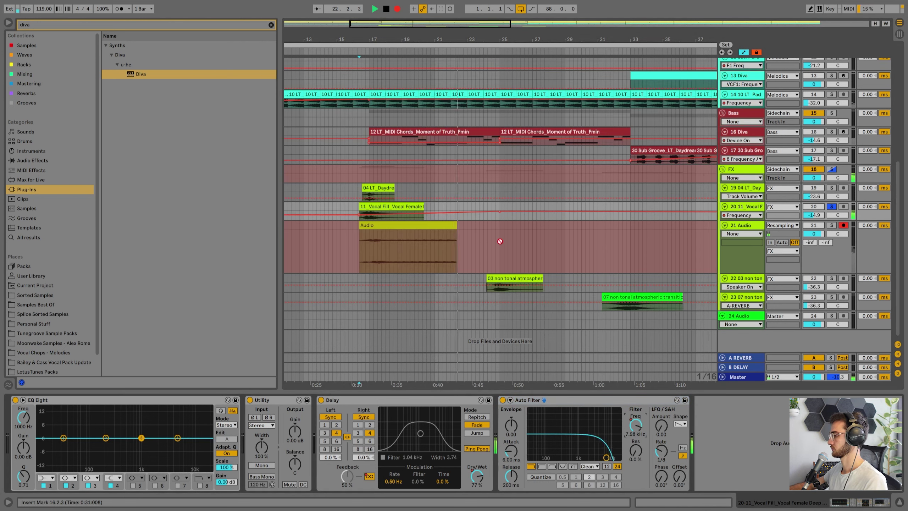
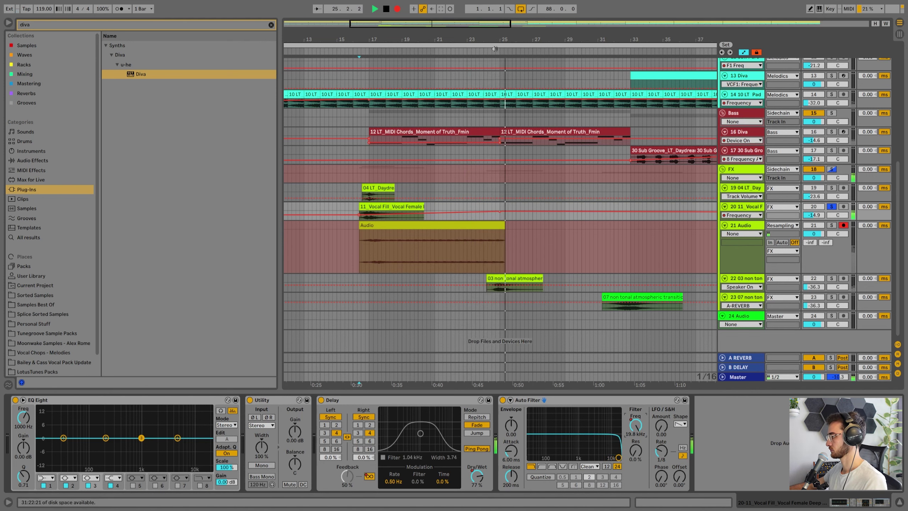
{"action": "left_click_drag", "start_coordinate": [487, 39], "coordinate": [450, 38]}
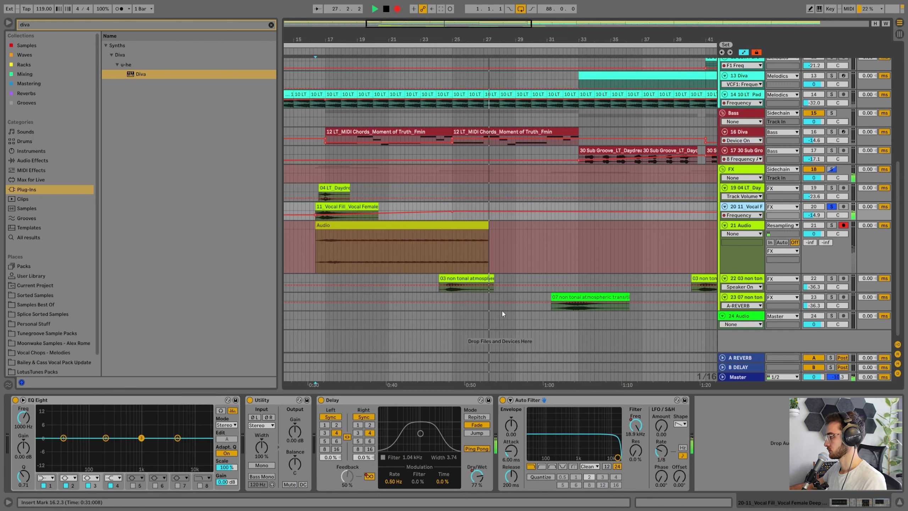
{"action": "key", "text": "space"}
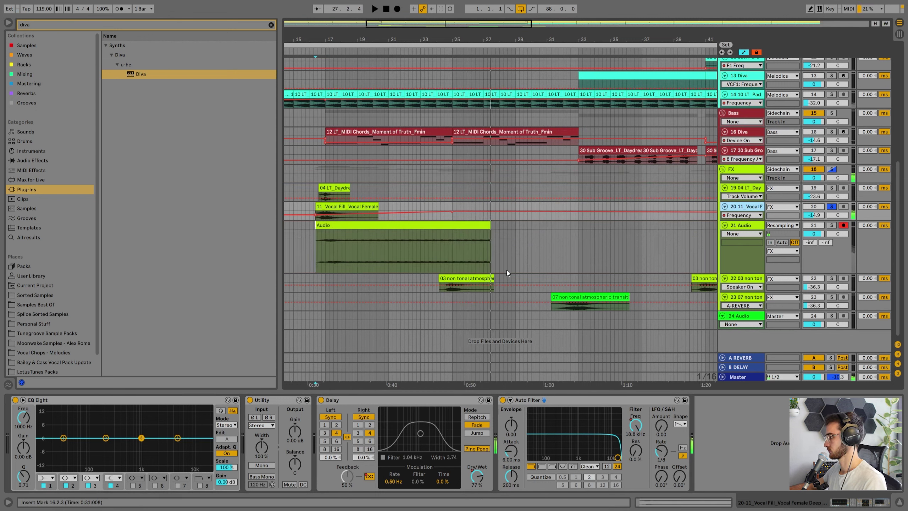
{"action": "left_click", "coordinate": [321, 400]}
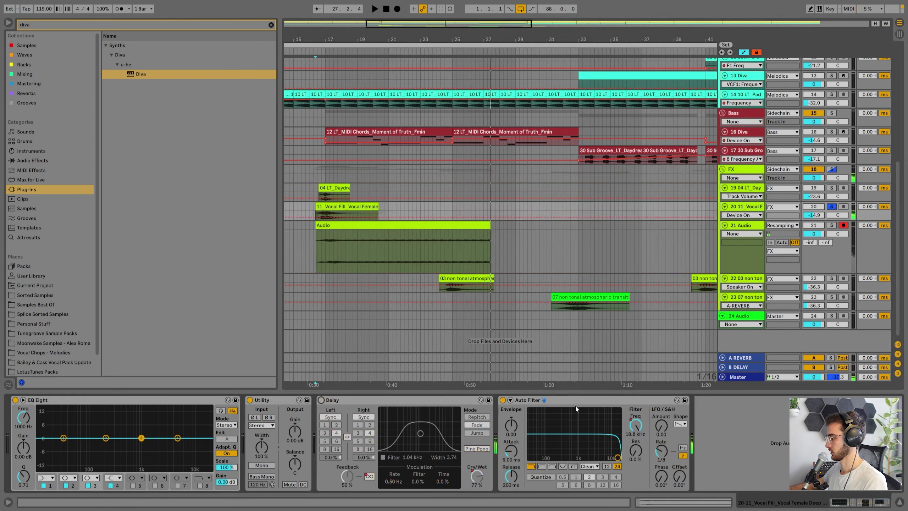
Set the grid to one bar and duplicate the recording's bar 25 section twice, up to bar 28
{"action": "right_click", "coordinate": [494, 241]}
{"action": "left_click", "coordinate": [582, 331]}
{"action": "left_click", "coordinate": [456, 249]}
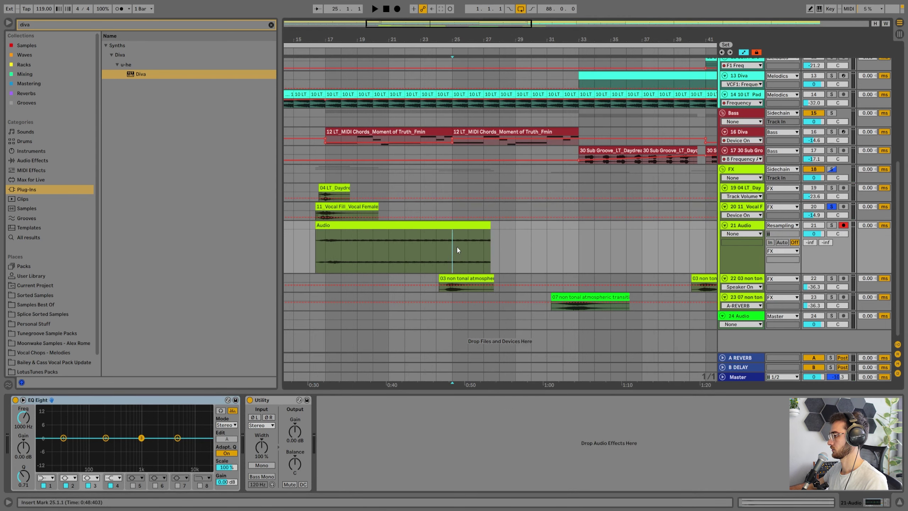
{"action": "left_click", "coordinate": [461, 225]}
{"action": "key", "text": "ctrl+d"}
{"action": "key", "text": "ctrl+d"}
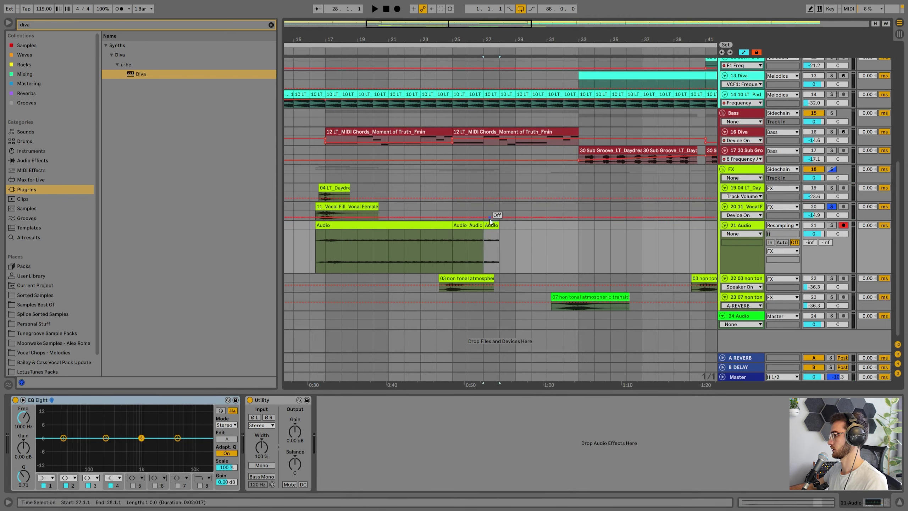
Colour the three one-bar clips from bar 25 magenta and give the main recorded clip a long fade-in ending near bar 20
{"action": "left_click", "coordinate": [461, 226], "text": "shift"}
{"action": "right_click", "coordinate": [464, 226]}
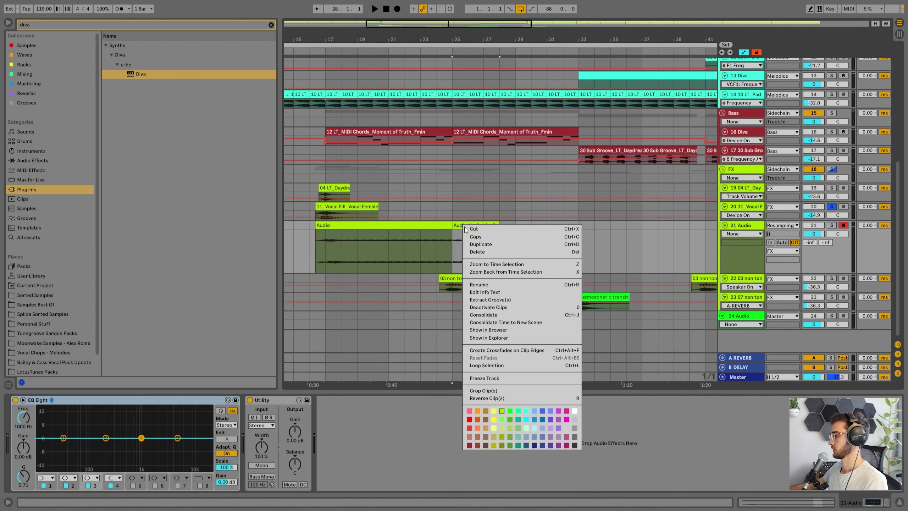
{"action": "left_click", "coordinate": [566, 412]}
{"action": "left_click", "coordinate": [315, 228]}
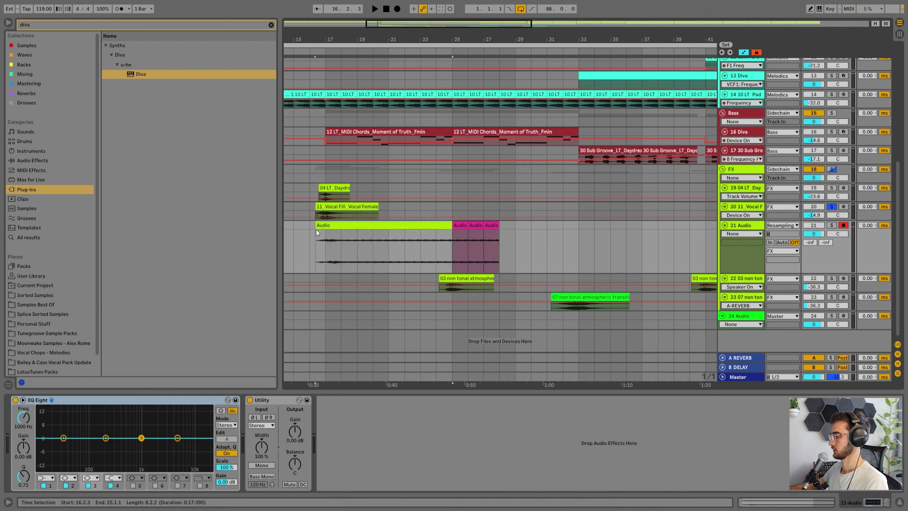
{"action": "key", "text": "a"}
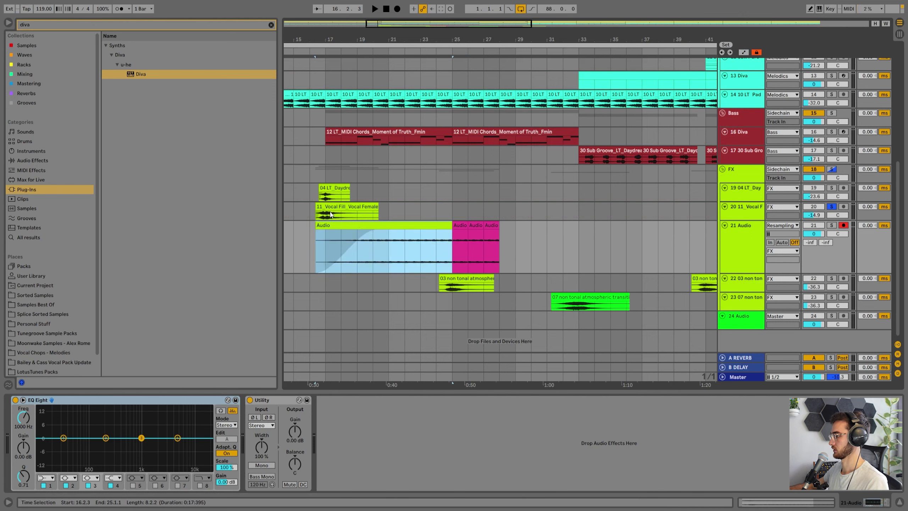
Play from the Vocal Fill clip with the resampled Audio track also soloed and lower that track's volume to -1.1 dB
{"action": "left_click", "coordinate": [330, 215]}
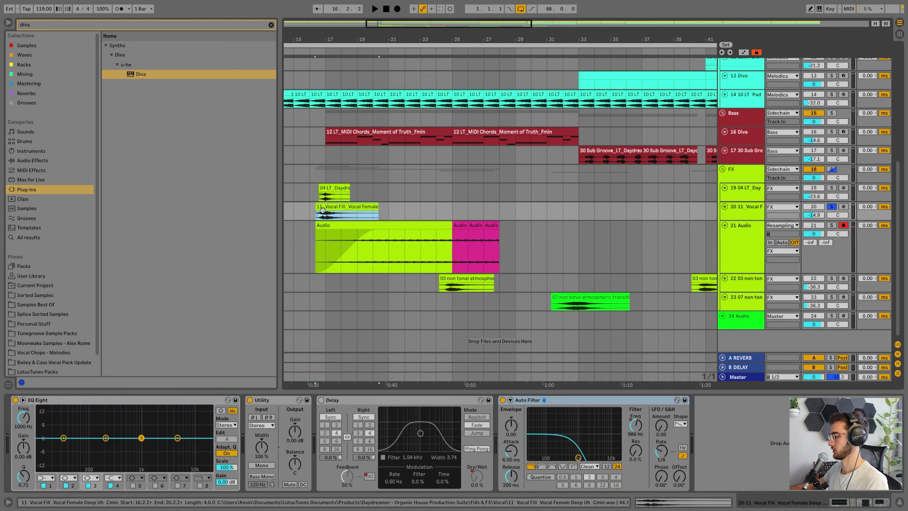
{"action": "key", "text": "space"}
{"action": "left_click", "coordinate": [831, 225], "text": "super"}
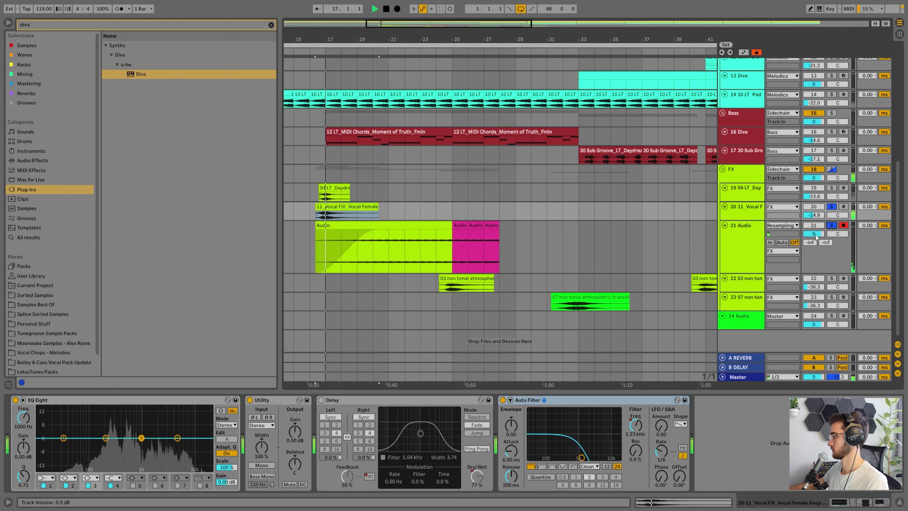
{"action": "left_click_drag", "start_coordinate": [814, 234], "coordinate": [813, 237]}
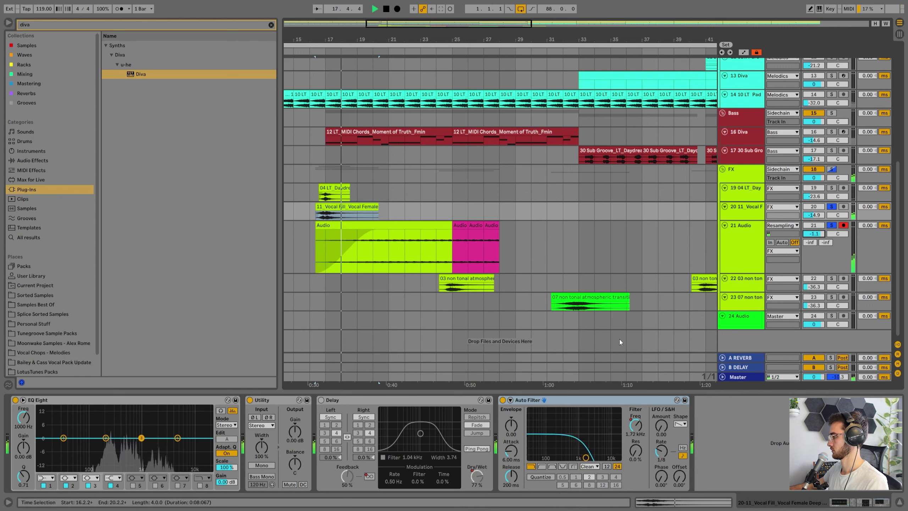
Duplicate the three magenta one-bar clips three times, up to bar 37
{"action": "left_click", "coordinate": [397, 224]}
{"action": "left_click", "coordinate": [460, 225]}
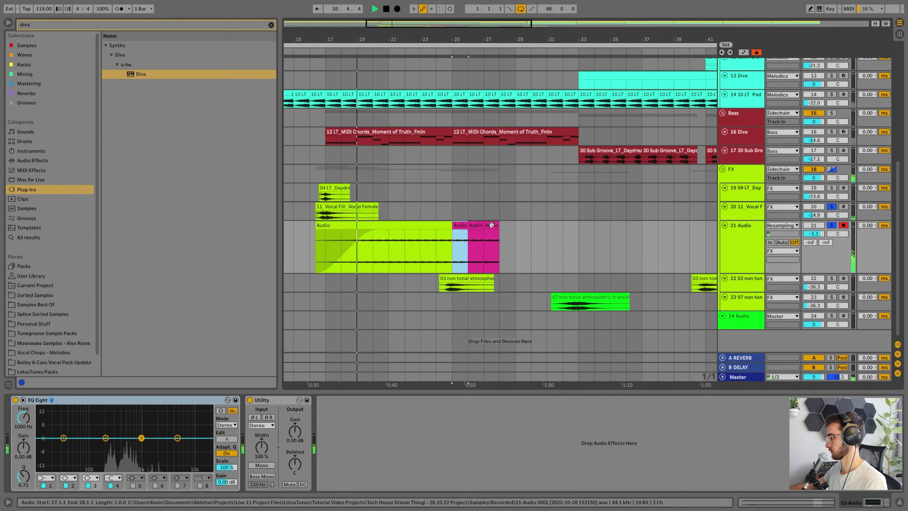
{"action": "left_click", "coordinate": [491, 225], "text": "shift"}
{"action": "left_click_drag", "start_coordinate": [456, 39], "coordinate": [423, 39]}
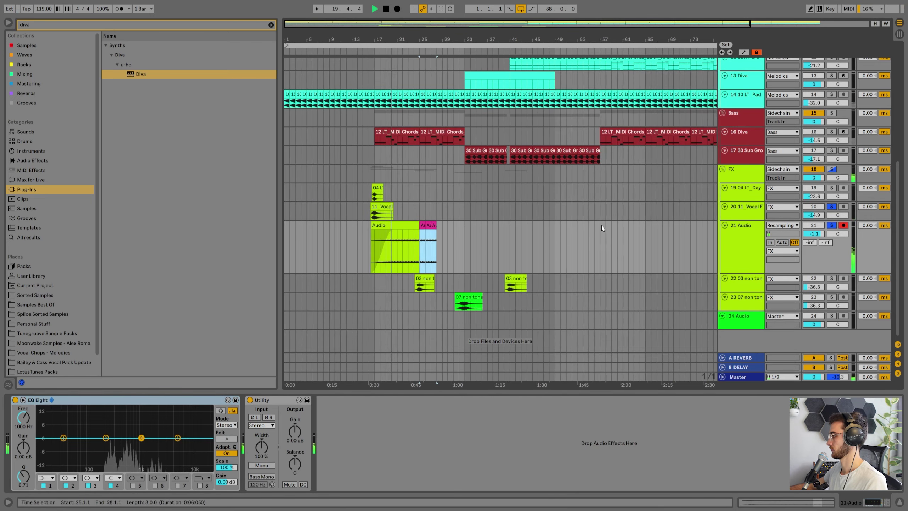
{"action": "key", "text": "super+d"}
{"action": "key", "text": "super+d"}
{"action": "key", "text": "super+d"}
Stop playback, unsolo the Vocal Fill and resampled Audio tracks, and lower the Audio track's volume to -8.9 dB
{"action": "left_click", "coordinate": [743, 215]}
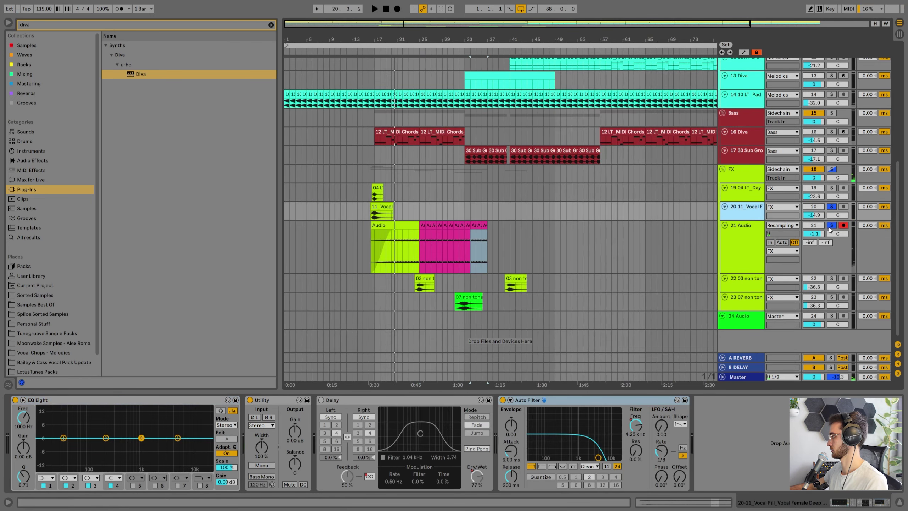
{"action": "left_click", "coordinate": [831, 207]}
{"action": "left_click", "coordinate": [751, 233]}
{"action": "left_click_drag", "start_coordinate": [814, 234], "coordinate": [814, 241]}
{"action": "left_click", "coordinate": [741, 239]}
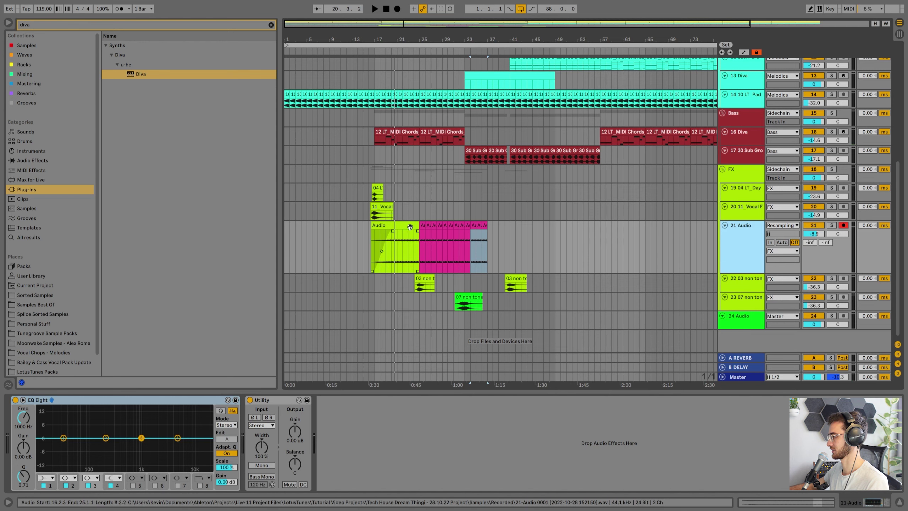
{"action": "left_click", "coordinate": [414, 250]}
Play from bar 24, lower the Audio track's volume to -9.8 dB and switch the Sidechain track's compressor back on
{"action": "key", "text": "space"}
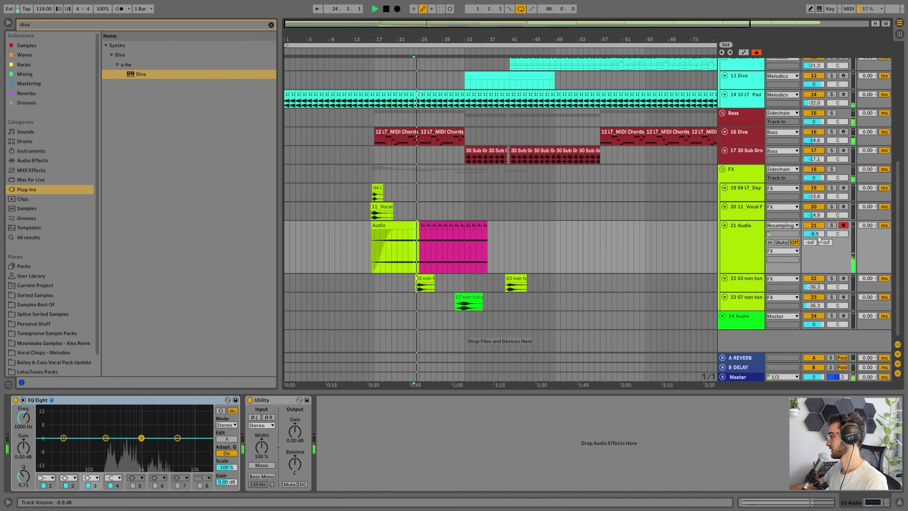
{"action": "scroll", "coordinate": [623, 288], "scroll_direction": "up", "scroll_amount": 10}
{"action": "left_click", "coordinate": [751, 66]}
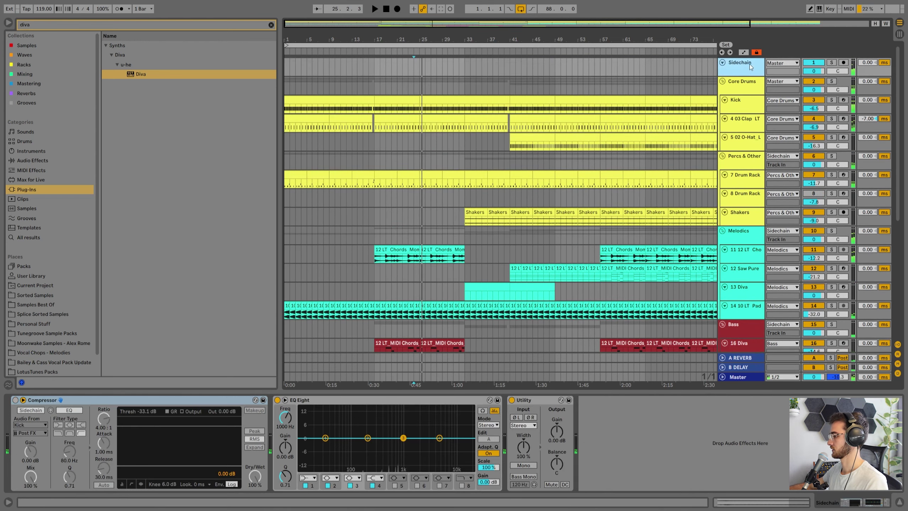
{"action": "left_click", "coordinate": [31, 410]}
{"action": "key", "text": "space"}
Duplicate the 12-bar block of magenta clips from bar 25 to 37 five times along the Audio track
{"action": "scroll", "coordinate": [438, 326], "scroll_direction": "down", "scroll_amount": 10}
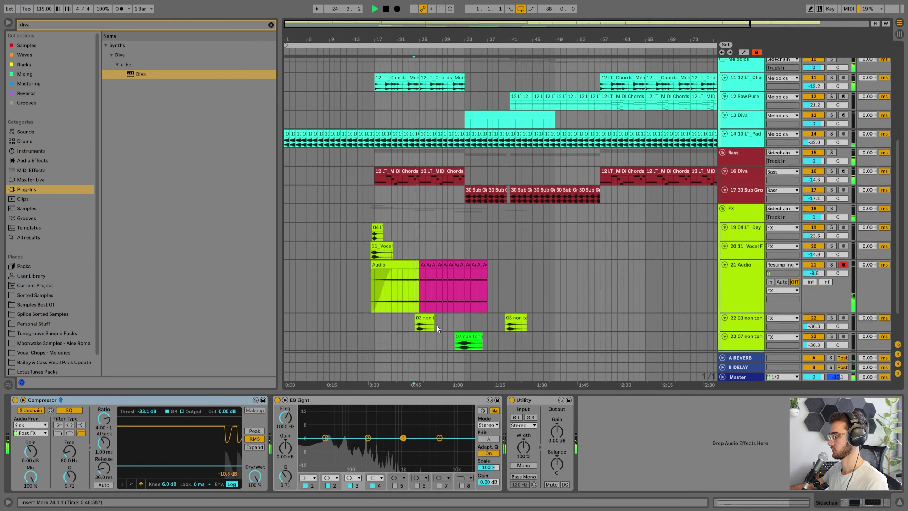
{"action": "left_click", "coordinate": [428, 228]}
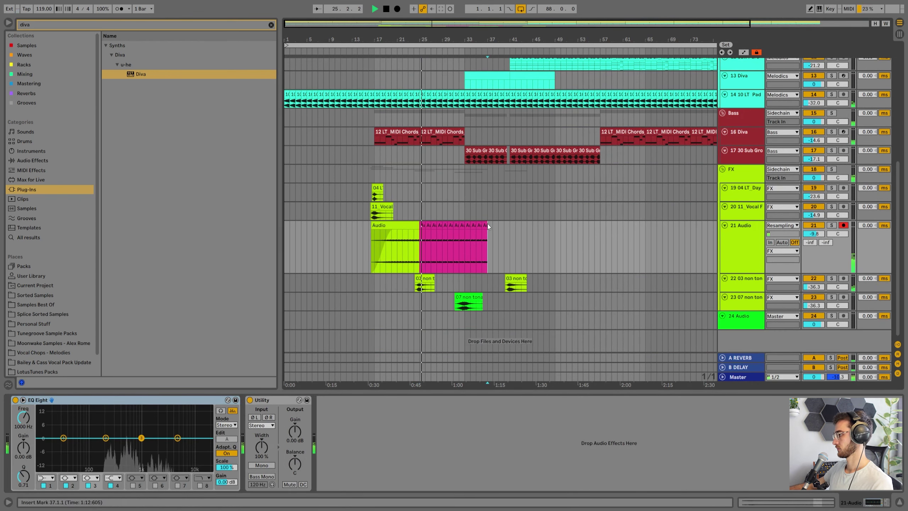
{"action": "left_click", "coordinate": [429, 223]}
{"action": "left_click_drag", "start_coordinate": [454, 41], "coordinate": [466, 25]}
{"action": "key", "text": "ctrl+d"}
{"action": "key", "text": "ctrl+d"}
{"action": "key", "text": "ctrl+d"}
{"action": "key", "text": "ctrl+d"}
{"action": "key", "text": "ctrl+d"}
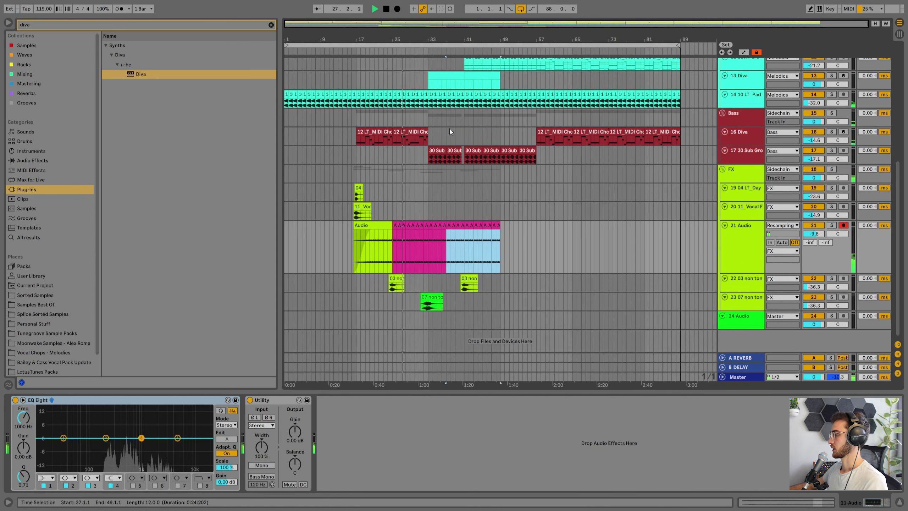
Delete the magenta clips past bar 89 and fit all track heights to the arrangement view
{"action": "left_click", "coordinate": [647, 226]}
{"action": "left_click", "coordinate": [677, 226], "text": "shift"}
{"action": "key", "text": "Delete"}
{"action": "key", "text": "h"}
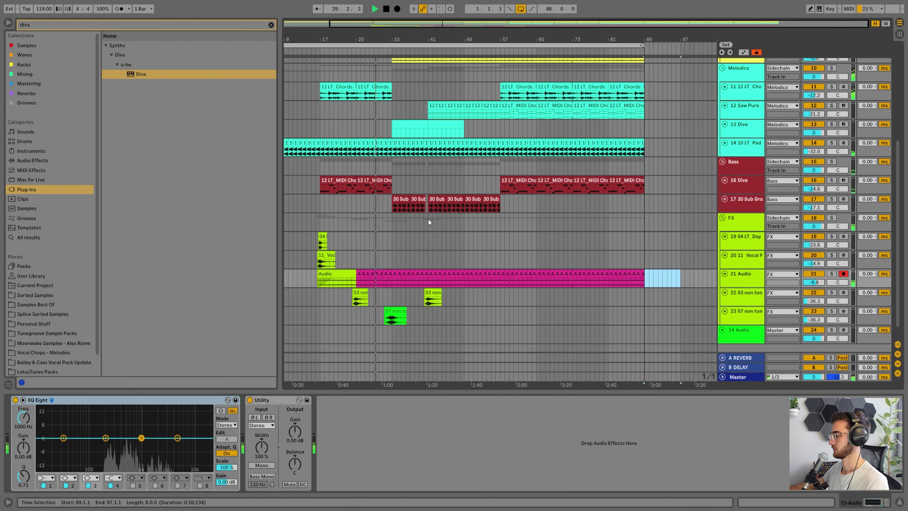
Rename the looped vocal audio track as "Vocal Looped"
{"action": "left_click", "coordinate": [740, 284]}
{"action": "key", "text": "ctrl+r"}
{"action": "type", "text": "Vocal Looped"}
{"action": "key", "text": "Return"}
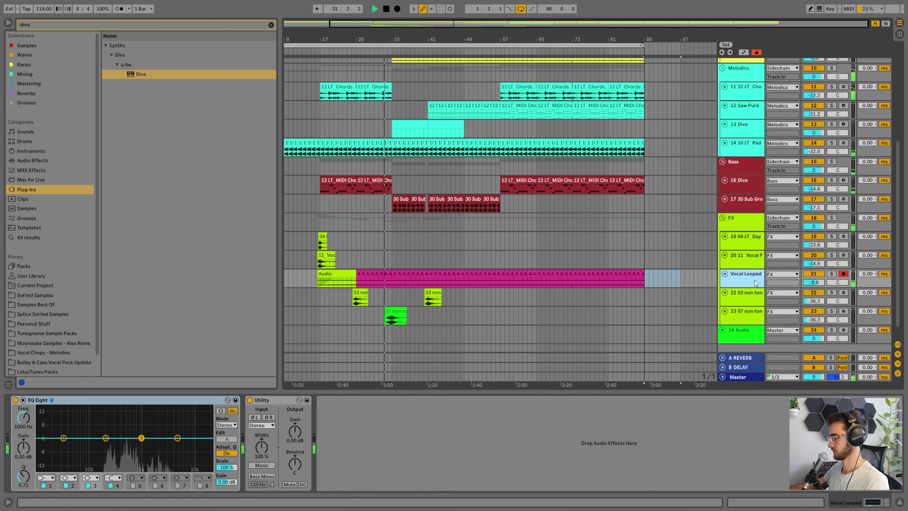
Open the empty MIDI clip on the 13 Diva track and set its scale to F Minor
{"action": "scroll", "coordinate": [413, 216], "scroll_direction": "up", "scroll_amount": 3}
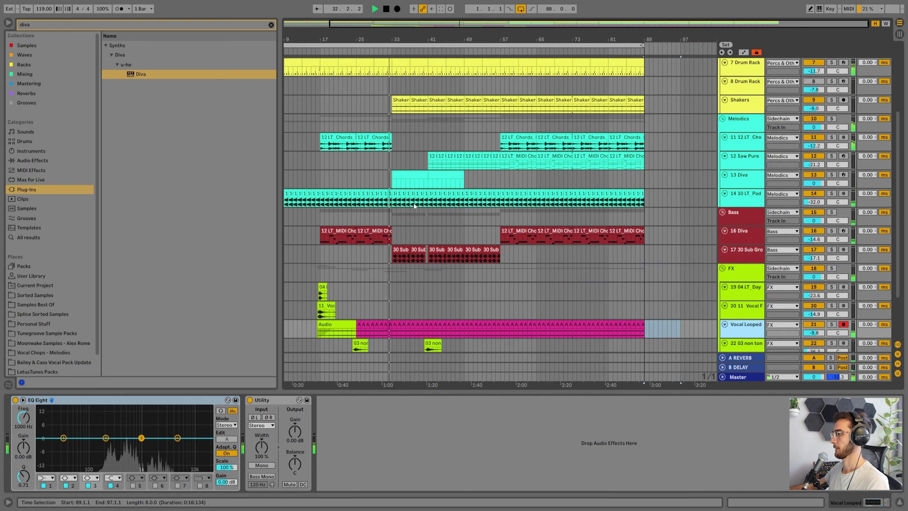
{"action": "left_click", "coordinate": [407, 174]}
{"action": "scroll", "coordinate": [764, 219], "scroll_direction": "up", "scroll_amount": 2}
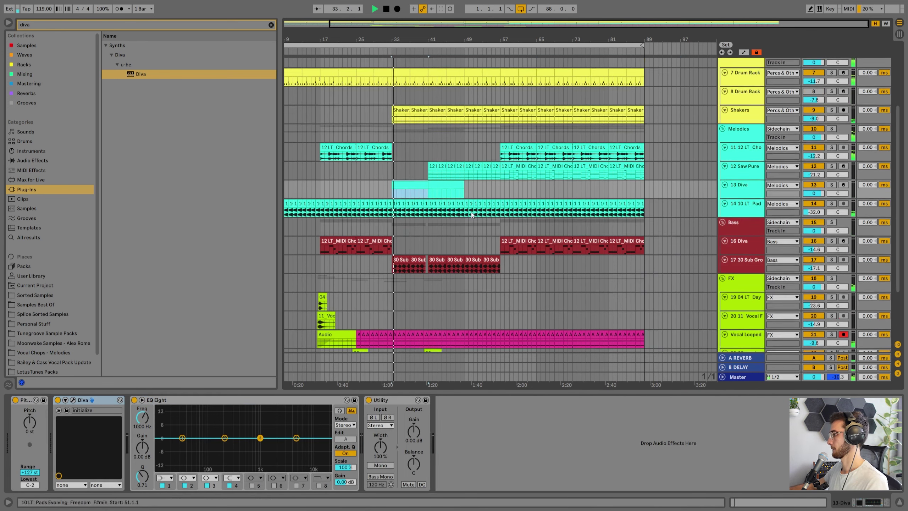
{"action": "left_click", "coordinate": [744, 207]}
{"action": "key", "text": "space"}
{"action": "double_click", "coordinate": [411, 205]}
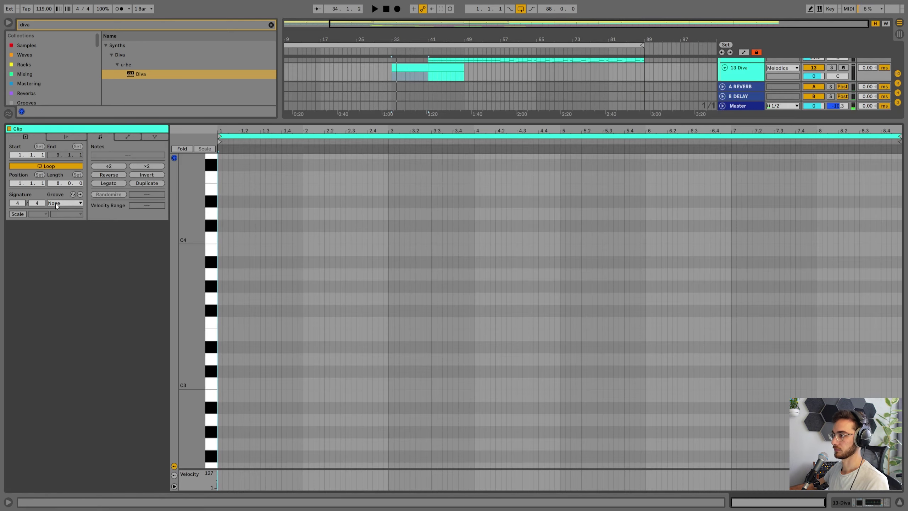
{"action": "left_click", "coordinate": [17, 213]}
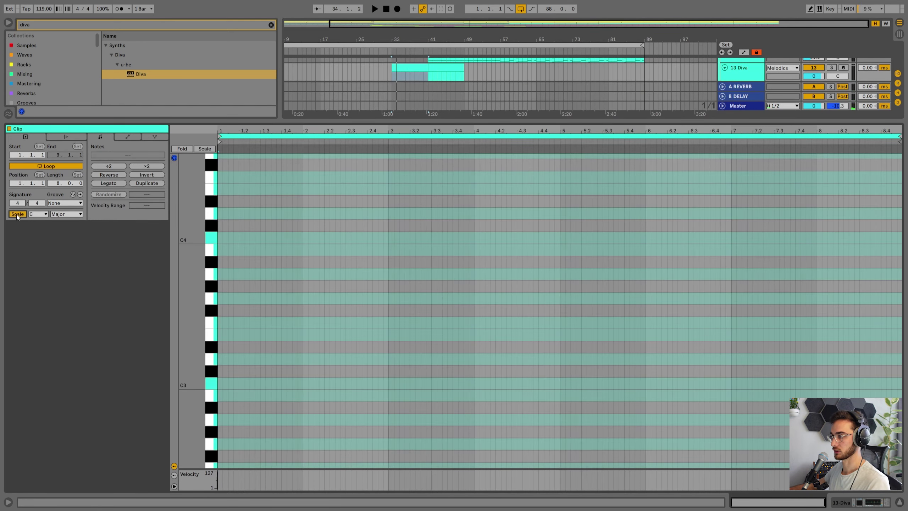
{"action": "left_click", "coordinate": [39, 215]}
{"action": "left_click", "coordinate": [60, 214]}
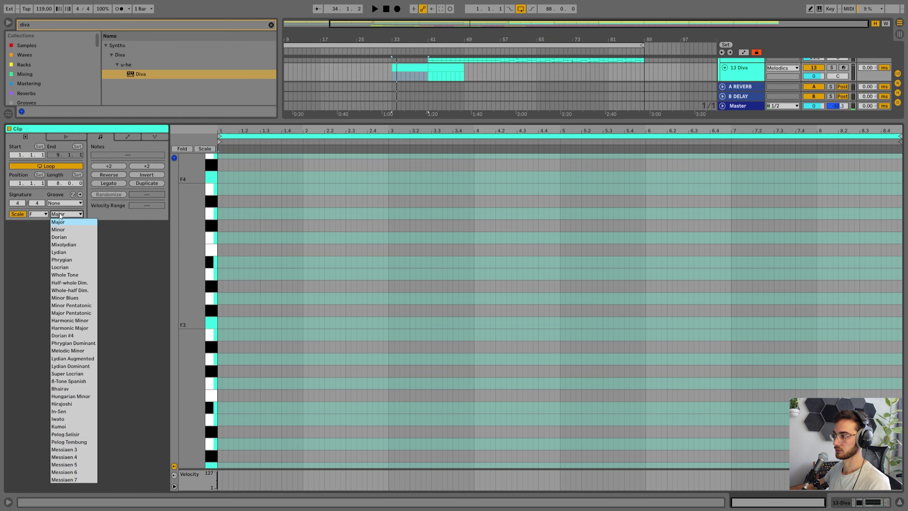
{"action": "left_click", "coordinate": [66, 231]}
{"action": "left_click", "coordinate": [260, 264]}
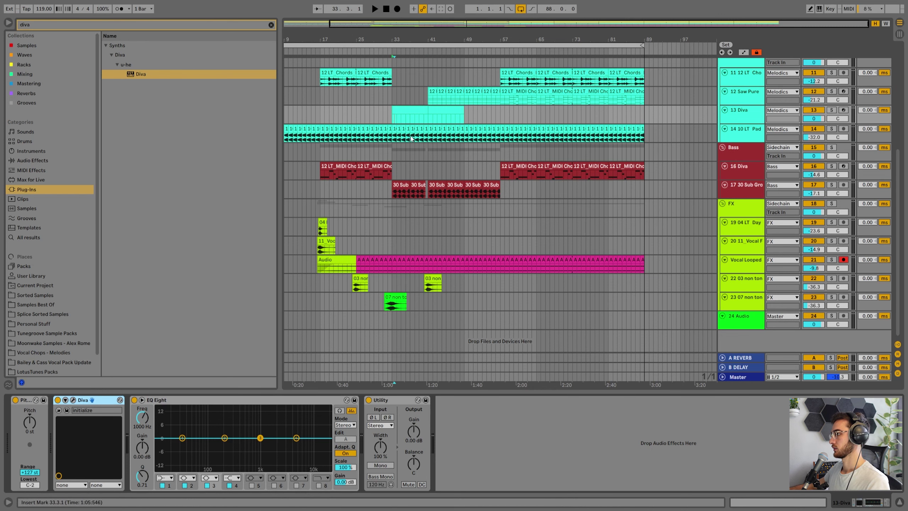
Close the Diva plug-in window and enlarge the Diva track, setting its reverb send to -14.4 dB and delay send to -15.3 dB
{"action": "scroll", "coordinate": [424, 173], "scroll_direction": "up", "scroll_amount": 3}
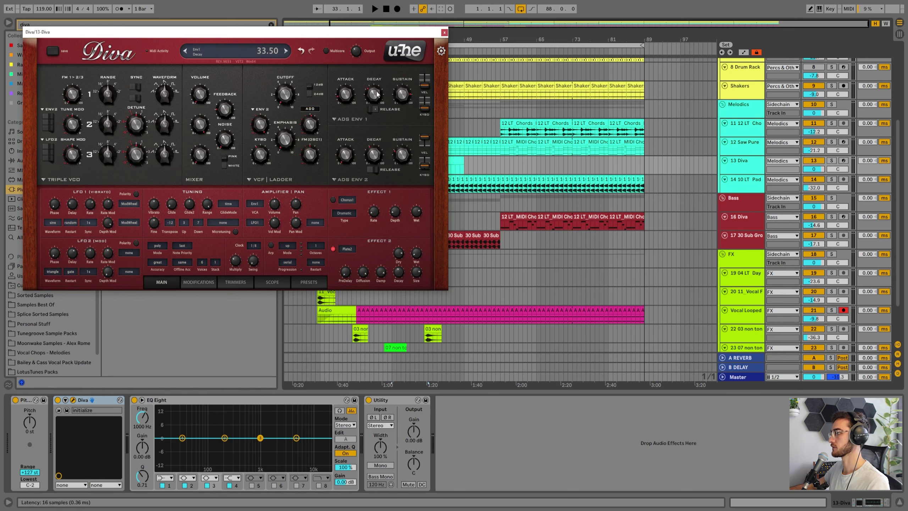
{"action": "left_click", "coordinate": [444, 33]}
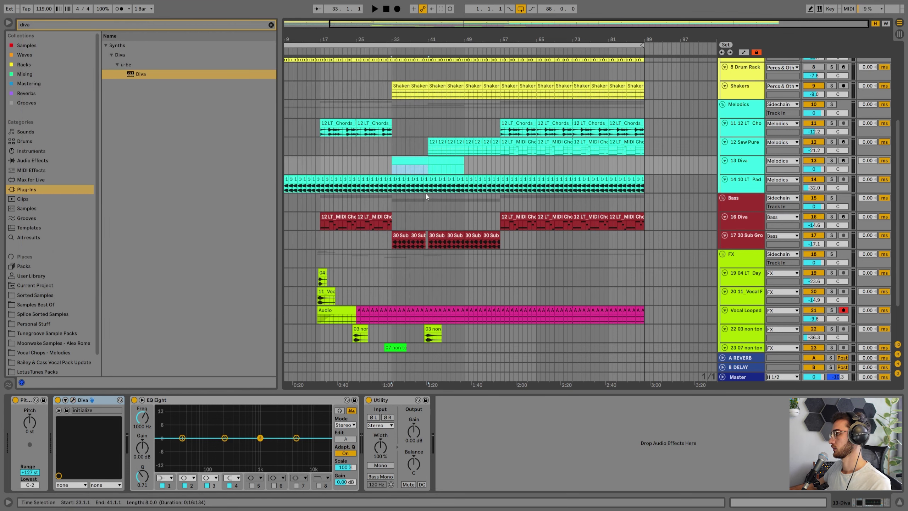
{"action": "left_click", "coordinate": [36, 23]}
{"action": "left_click", "coordinate": [741, 178]}
{"action": "left_click", "coordinate": [740, 171]}
{"action": "left_click", "coordinate": [741, 178]}
{"action": "left_click", "coordinate": [741, 172]}
{"action": "left_click_drag", "start_coordinate": [740, 174], "coordinate": [745, 209]}
{"action": "left_click_drag", "start_coordinate": [808, 180], "coordinate": [808, 168]}
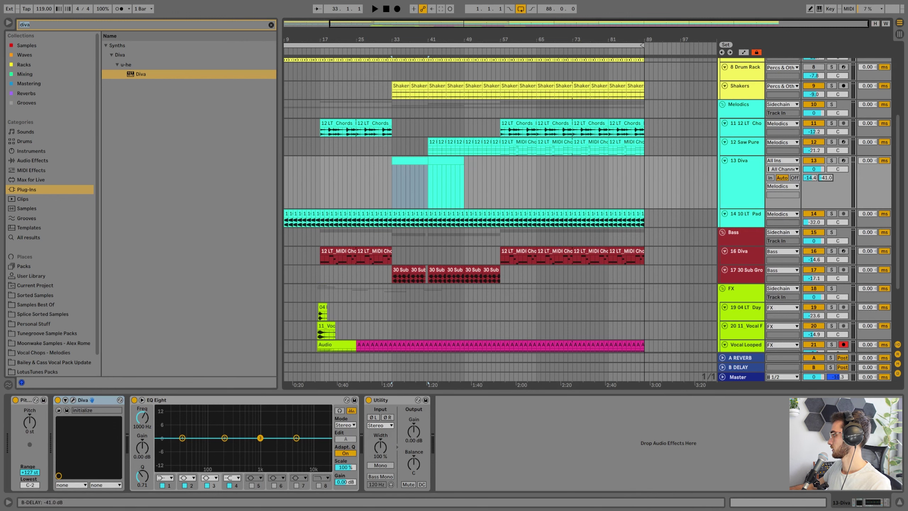
Add an F3 note at the start of the Diva clip and lower the track's volume to -13.6 dB
{"action": "left_click", "coordinate": [421, 168]}
{"action": "double_click", "coordinate": [412, 159]}
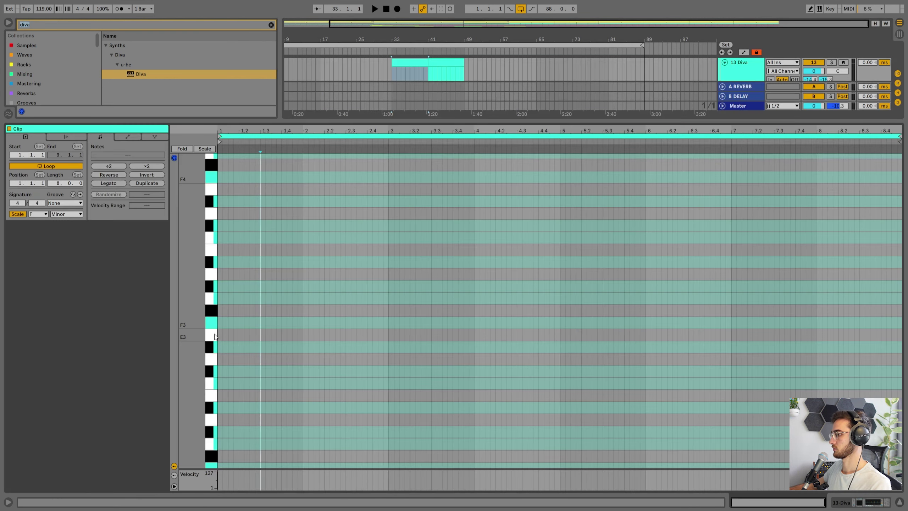
{"action": "double_click", "coordinate": [220, 321]}
{"action": "key", "text": "shift+Tab"}
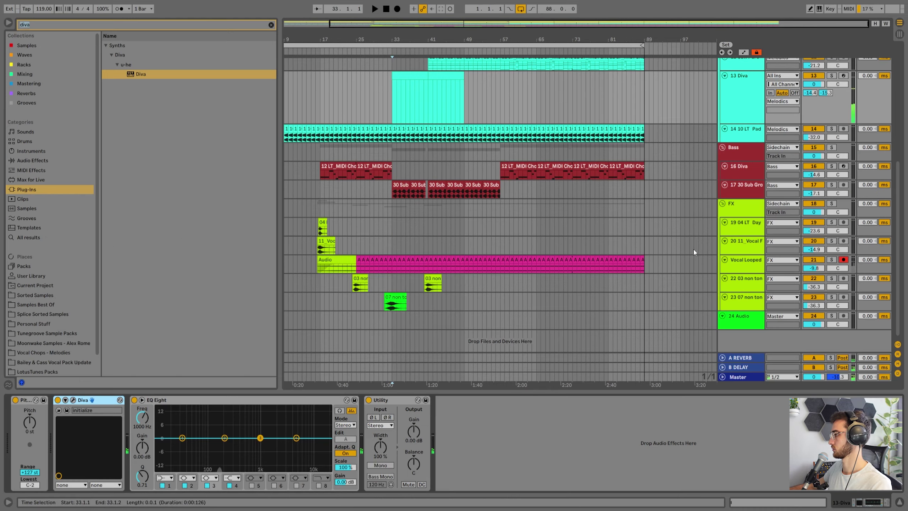
{"action": "left_click_drag", "start_coordinate": [813, 84], "coordinate": [813, 105]}
Add a short G3 note at 1.1.4 in the Diva clip
{"action": "scroll", "coordinate": [429, 138], "scroll_direction": "up", "scroll_amount": 3}
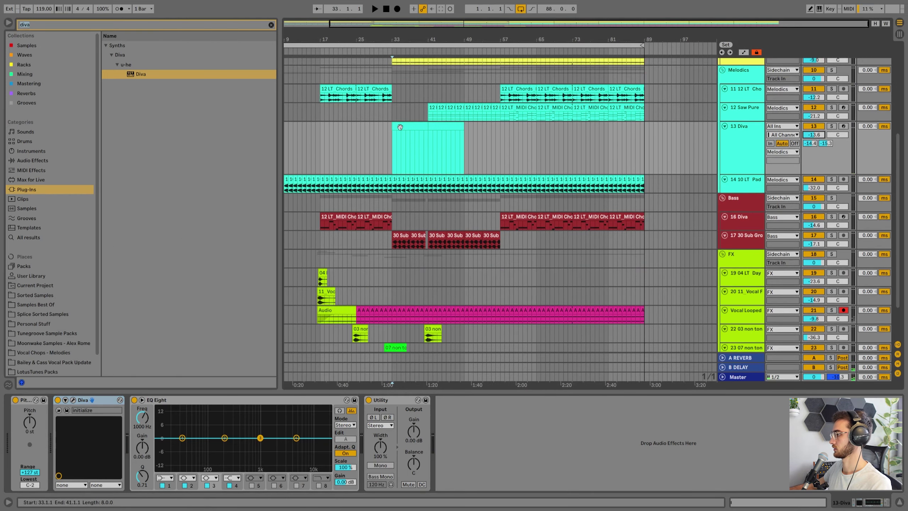
{"action": "double_click", "coordinate": [409, 133]}
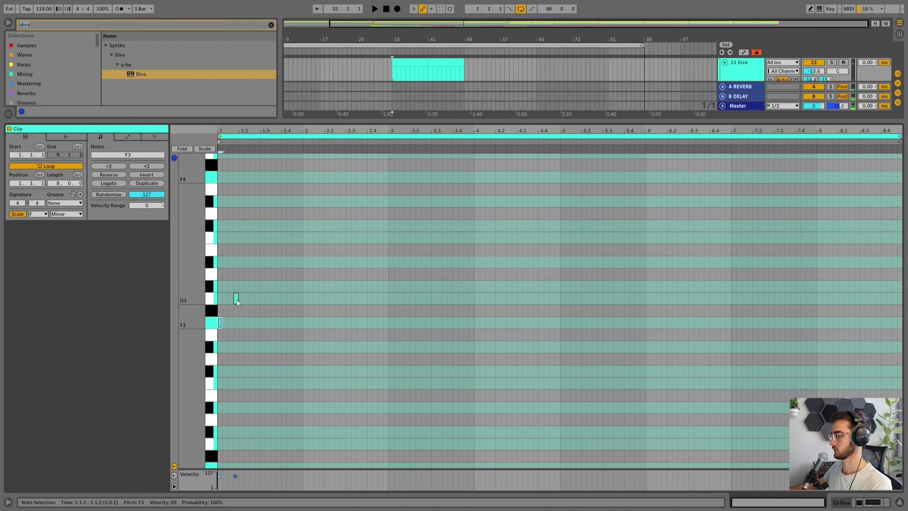
{"action": "key", "text": "shift+Tab"}
Reset the Diva track's delay send to -inf and adjust the envelope 2 decay in the Diva synth while auditioning it
{"action": "left_click", "coordinate": [73, 400]}
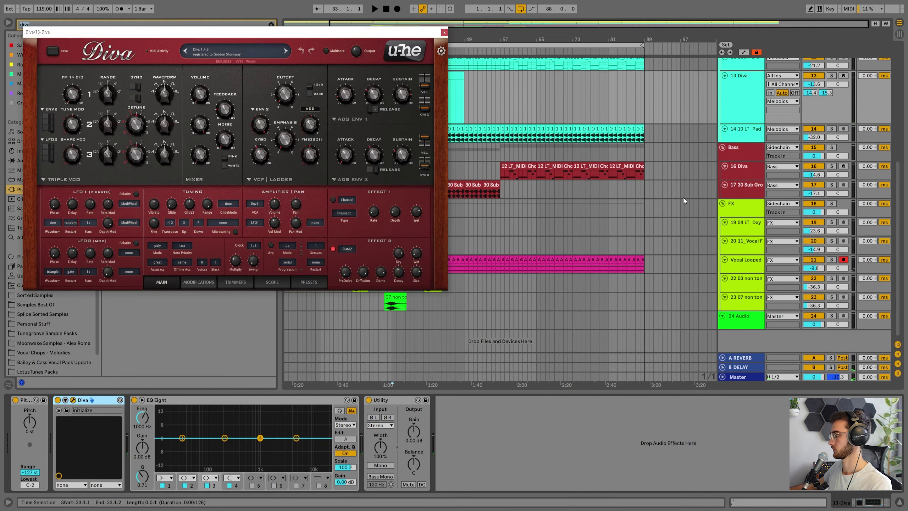
{"action": "double_click", "coordinate": [825, 93]}
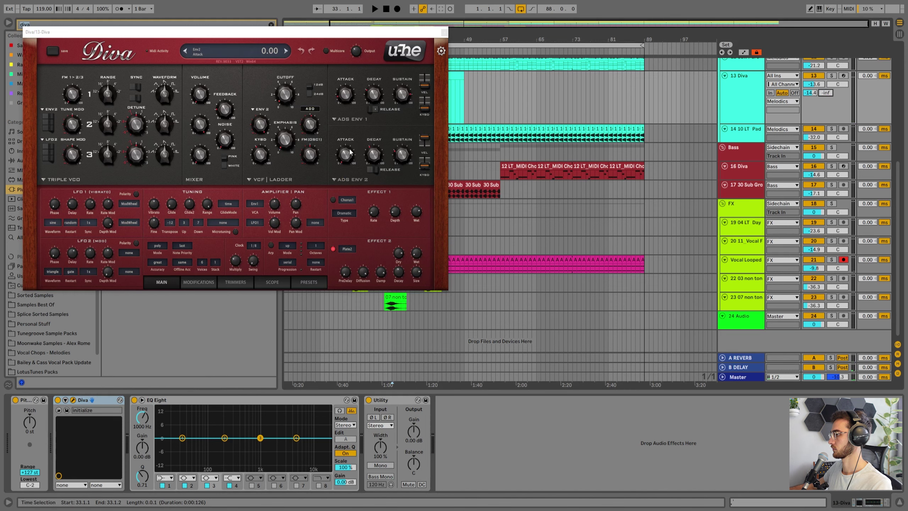
{"action": "left_click", "coordinate": [286, 91]}
{"action": "key", "text": "space"}
{"action": "left_click_drag", "start_coordinate": [376, 165], "coordinate": [364, 118]}
{"action": "key", "text": "space"}
{"action": "left_click", "coordinate": [444, 32]}
Move the second note of the Diva clip, at 1.1.4, up to A♭3
{"action": "scroll", "coordinate": [414, 152], "scroll_direction": "up", "scroll_amount": 5}
{"action": "scroll", "coordinate": [410, 150], "scroll_direction": "up", "scroll_amount": 2}
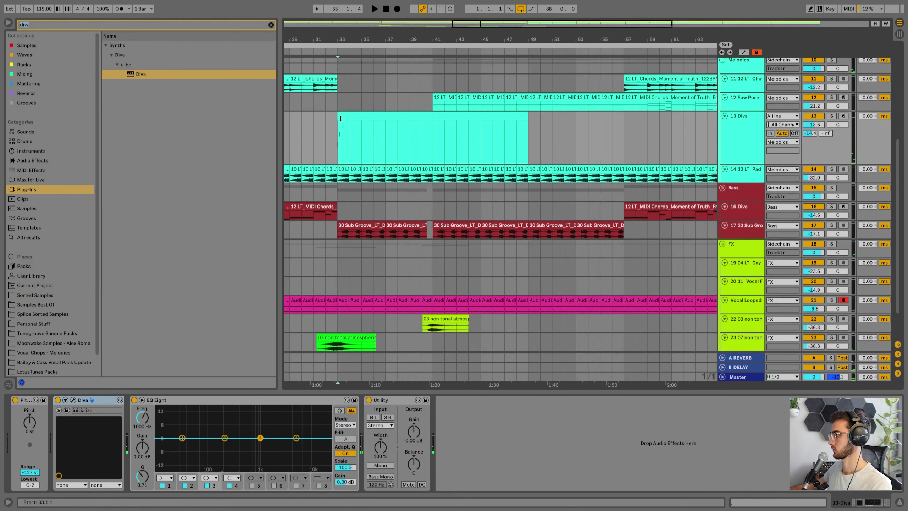
{"action": "double_click", "coordinate": [371, 116]}
{"action": "left_click", "coordinate": [235, 299]}
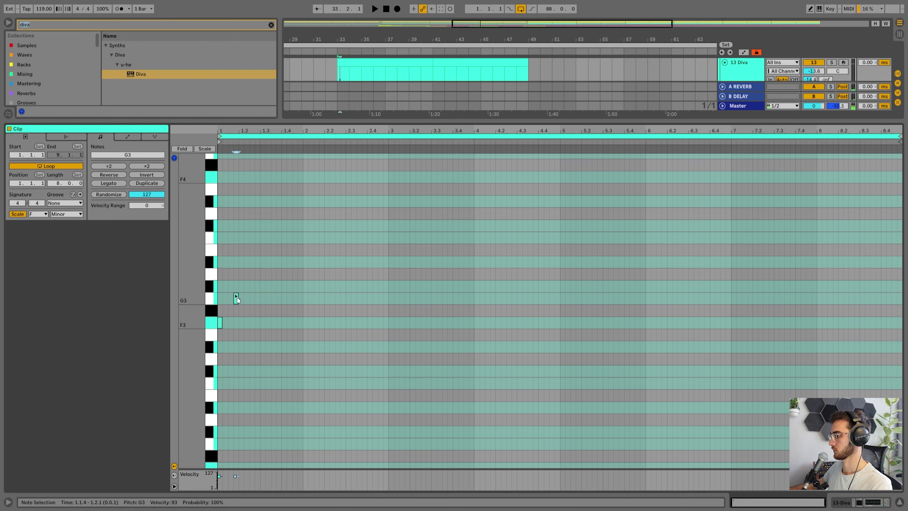
Set Diva's envelope 2 decay to 29.50 and audition the pattern
{"action": "key", "text": "shift+Tab"}
{"action": "left_click", "coordinate": [74, 400]}
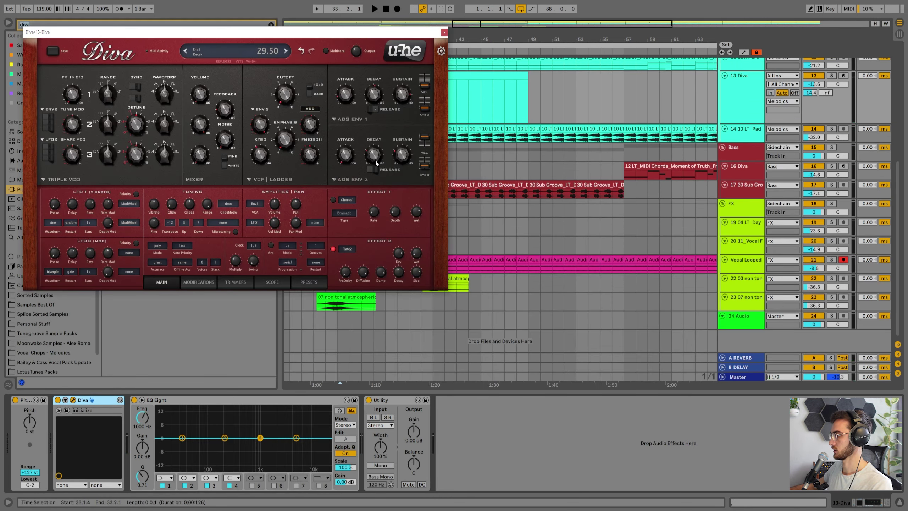
{"action": "key", "text": "space"}
{"action": "key", "text": "space"}
{"action": "left_click", "coordinate": [446, 33]}
Add an E♭4 note at 1.2.3 in the Diva clip and play it back
{"action": "double_click", "coordinate": [354, 81]}
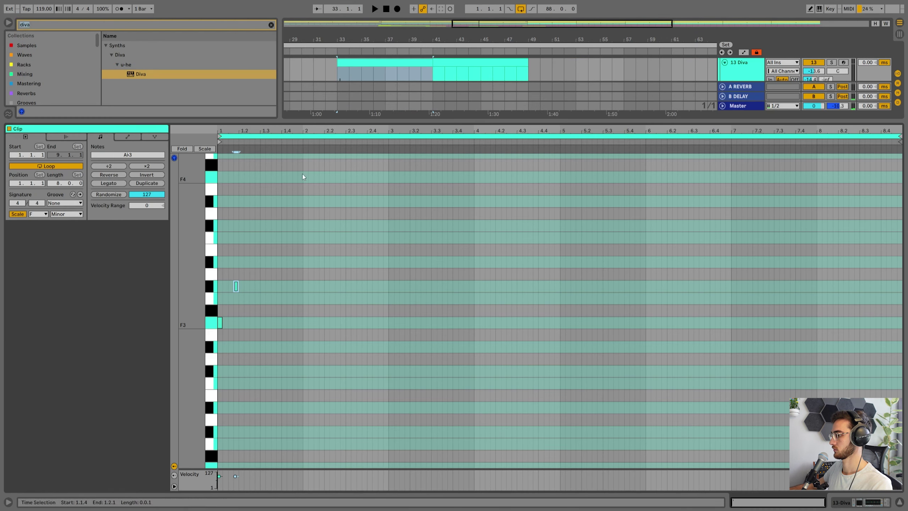
{"action": "left_click", "coordinate": [252, 265]}
{"action": "key", "text": "space"}
{"action": "left_click_drag", "start_coordinate": [255, 238], "coordinate": [251, 217]}
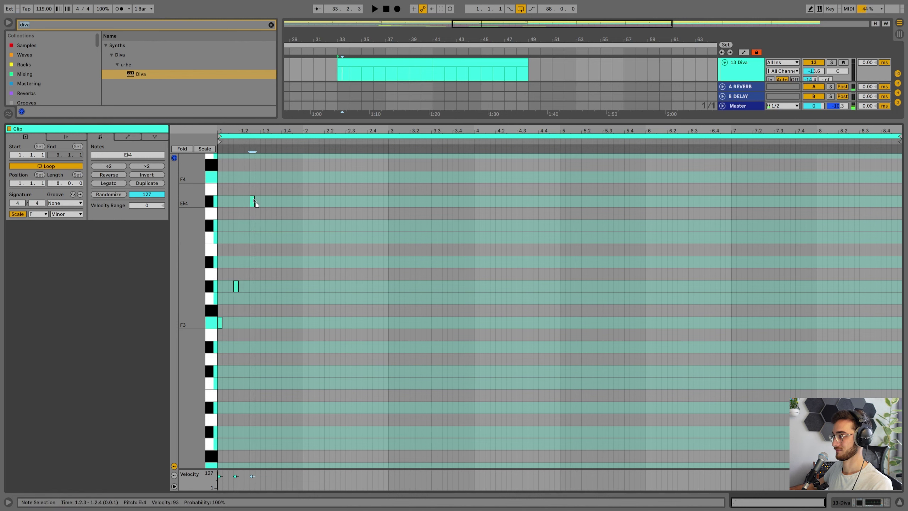
{"action": "key", "text": "space"}
{"action": "scroll", "coordinate": [259, 200], "scroll_direction": "up", "scroll_amount": 3}
{"action": "key", "text": "space"}
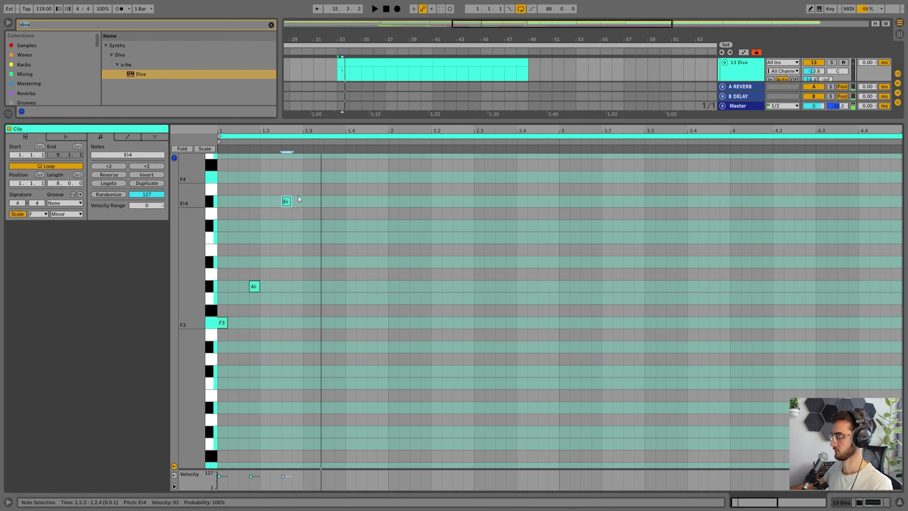
Add a B♭3 note at 1.3.1 and a C4 note at 1.3.3 in the Diva clip
{"action": "scroll", "coordinate": [304, 232], "scroll_direction": "up", "scroll_amount": 3}
{"action": "left_click_drag", "start_coordinate": [304, 279], "coordinate": [311, 314]}
{"action": "double_click", "coordinate": [333, 281]}
{"action": "key", "text": "shift+Tab"}
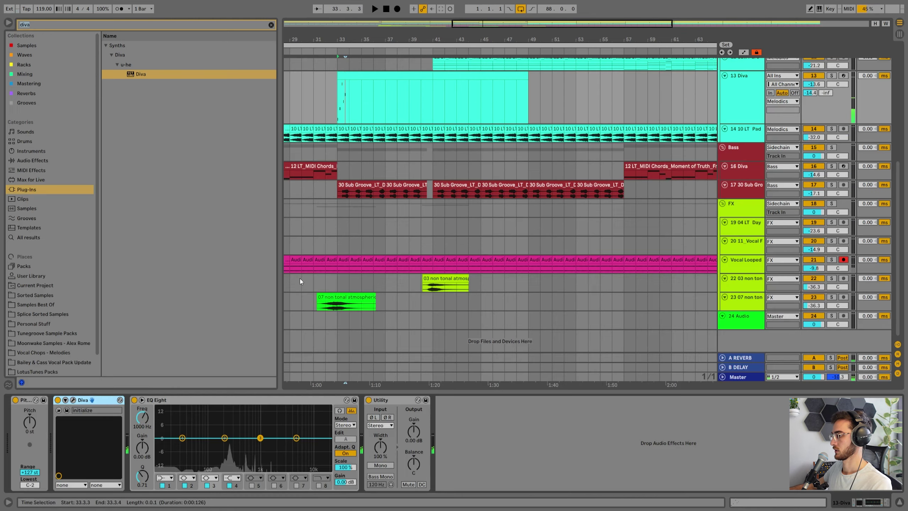
Set the Diva track's delay send to -5.3 dB and its volume to -17.5 dB, playing the arrangement from bar 33
{"action": "left_click_drag", "start_coordinate": [825, 93], "coordinate": [825, 60]}
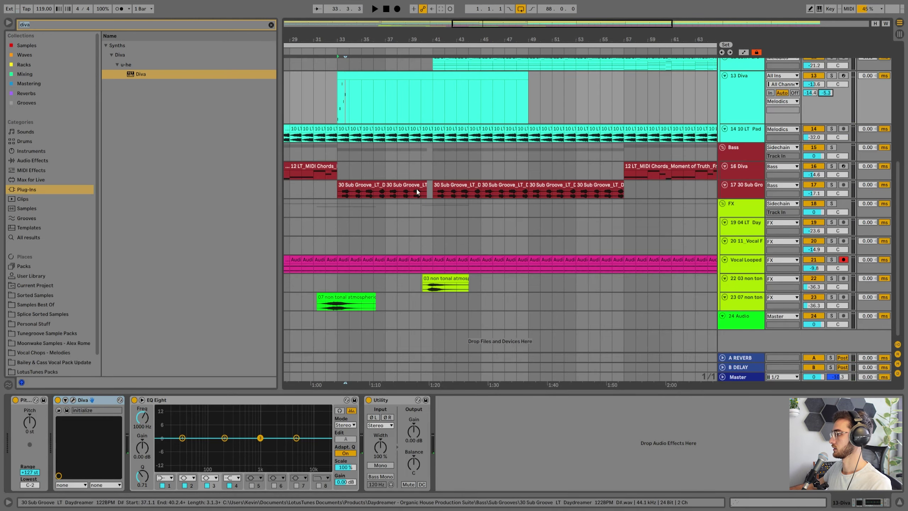
{"action": "scroll", "coordinate": [419, 191], "scroll_direction": "up", "scroll_amount": 2}
{"action": "left_click", "coordinate": [341, 151]}
{"action": "scroll", "coordinate": [346, 155], "scroll_direction": "up", "scroll_amount": 2}
{"action": "key", "text": "space"}
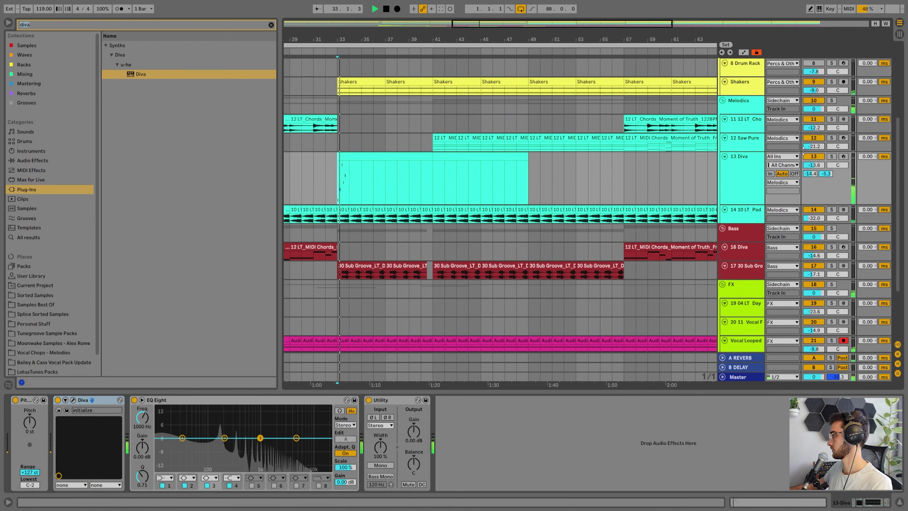
Shift the B♭3 note to 1.3.2 and the C4 note to 1.3.4 in the Diva clip
{"action": "double_click", "coordinate": [453, 185]}
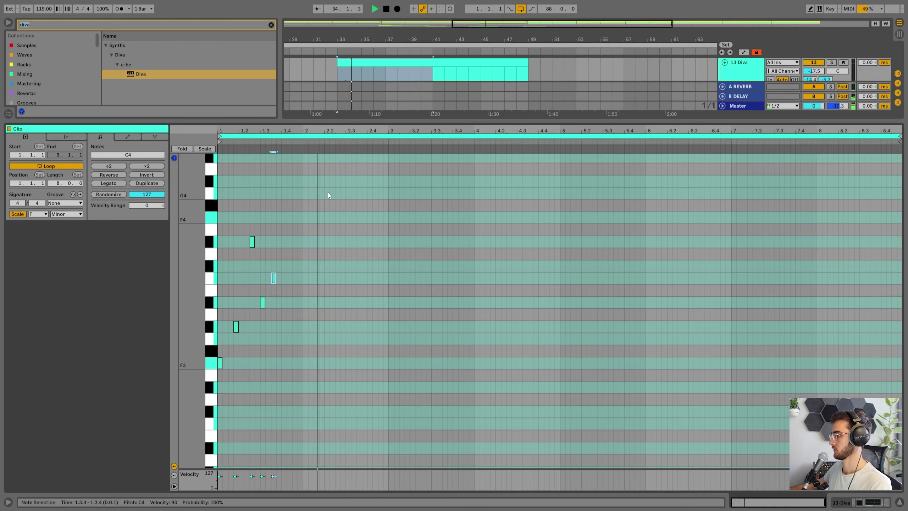
{"action": "key", "text": "space"}
{"action": "key", "text": "space"}
{"action": "left_click_drag", "start_coordinate": [267, 130], "coordinate": [386, 215]}
{"action": "left_click_drag", "start_coordinate": [370, 311], "coordinate": [395, 311]}
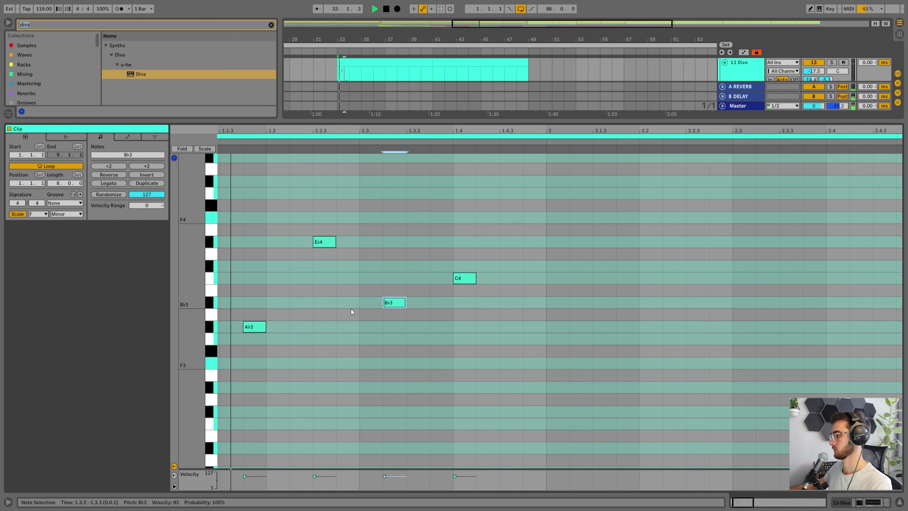
{"action": "left_click_drag", "start_coordinate": [474, 282], "coordinate": [444, 278]}
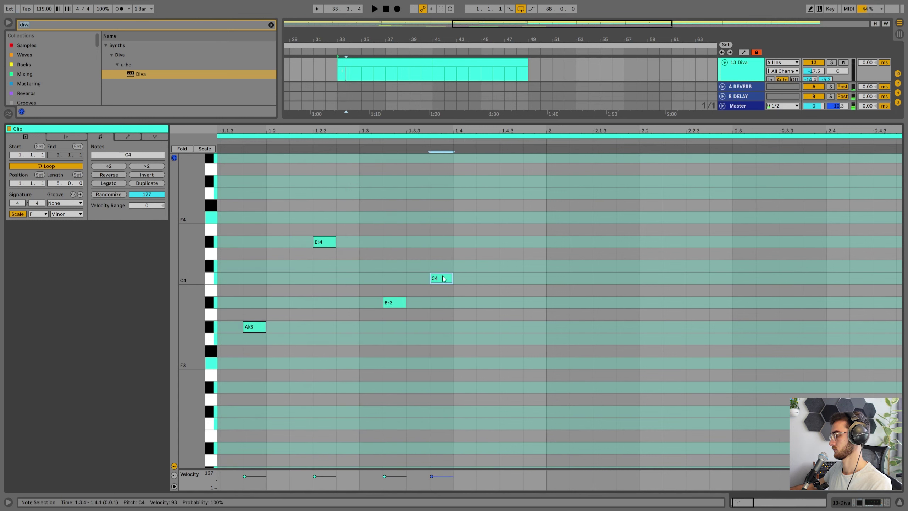
Transpose all notes of the Diva clip down one octave and listen to the result
{"action": "key", "text": "ctrl+a"}
{"action": "key", "text": "shift+Down"}
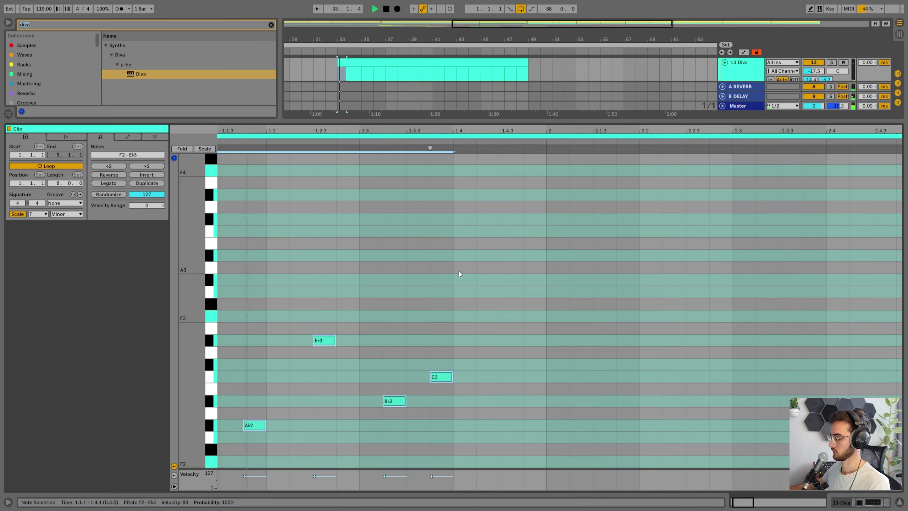
{"action": "scroll", "coordinate": [443, 258], "scroll_direction": "up", "scroll_amount": 2}
{"action": "key", "text": "shift+Tab"}
{"action": "key", "text": "space"}
Move the last note, C3, to 1.4.2 in the Diva clip during playback
{"action": "double_click", "coordinate": [358, 73]}
{"action": "left_click", "coordinate": [278, 296]}
{"action": "key", "text": "Right"}
{"action": "key", "text": "space"}
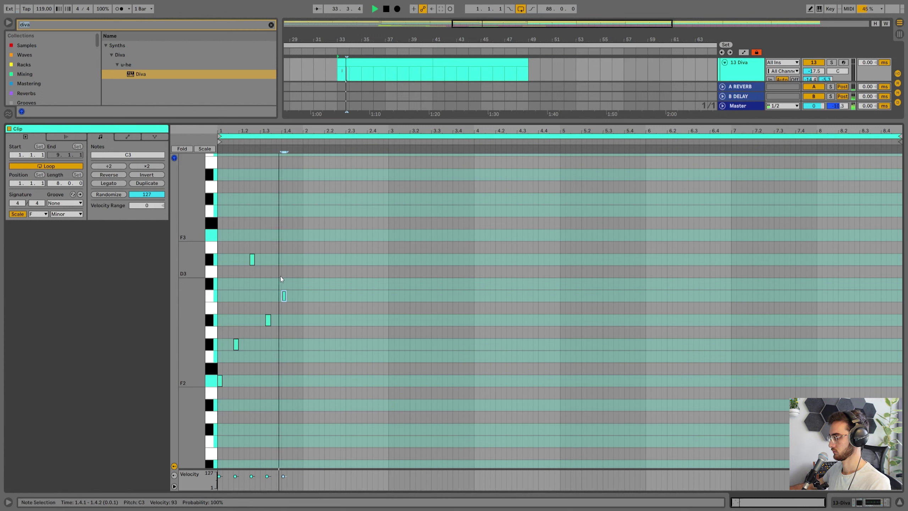
{"action": "left_click_drag", "start_coordinate": [284, 298], "coordinate": [293, 298]}
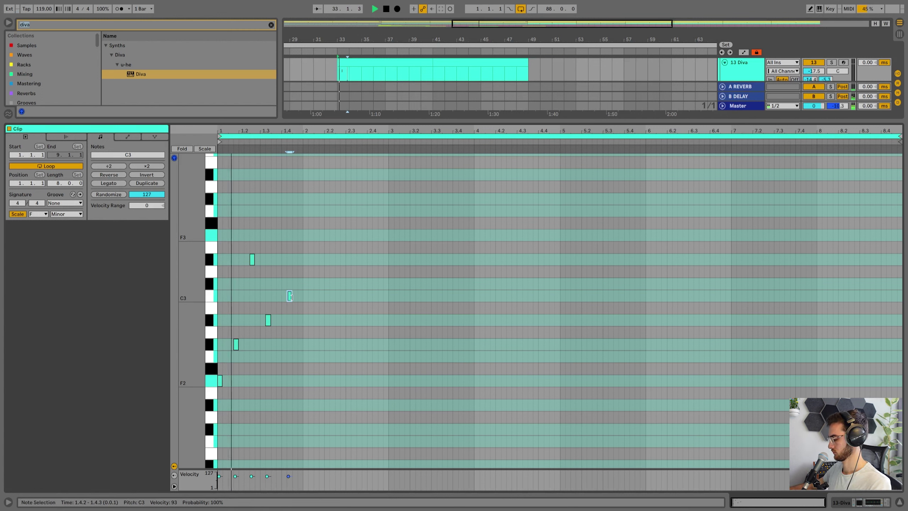
Lengthen all the notes of the Diva clip to three sixteenths and play it back
{"action": "key", "text": "space"}
{"action": "key", "text": "ctrl+a"}
{"action": "left_click_drag", "start_coordinate": [306, 297], "coordinate": [302, 296]}
{"action": "key", "text": "space"}
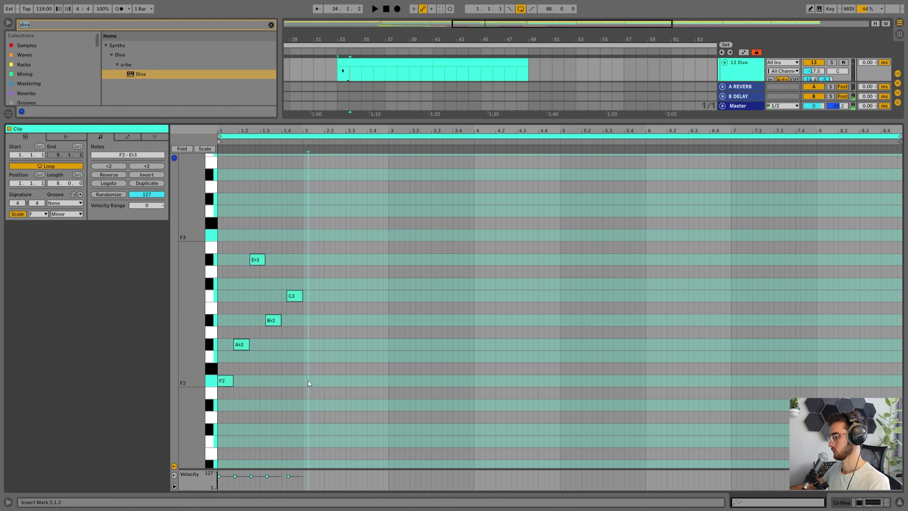
Extend the melody into bar 2 with F2 at 2.1.1, A♭2 at 2.2.1 and G2 at 2.2.4, and audition it
{"action": "scroll", "coordinate": [308, 381], "scroll_direction": "down", "scroll_amount": 3}
{"action": "double_click", "coordinate": [307, 355]}
{"action": "left_click_drag", "start_coordinate": [307, 354], "coordinate": [313, 331]}
{"action": "double_click", "coordinate": [331, 294]}
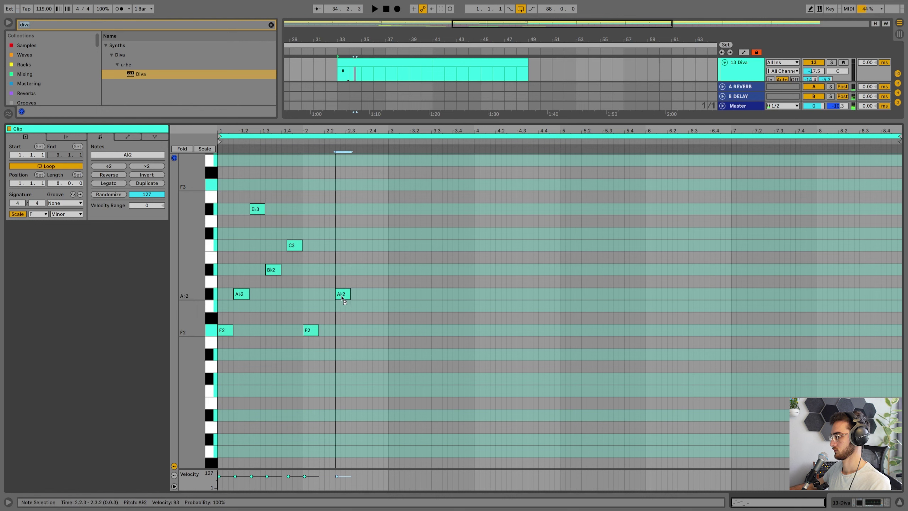
{"action": "double_click", "coordinate": [351, 306]}
{"action": "left_click_drag", "start_coordinate": [350, 306], "coordinate": [346, 306]}
{"action": "key", "text": "space"}
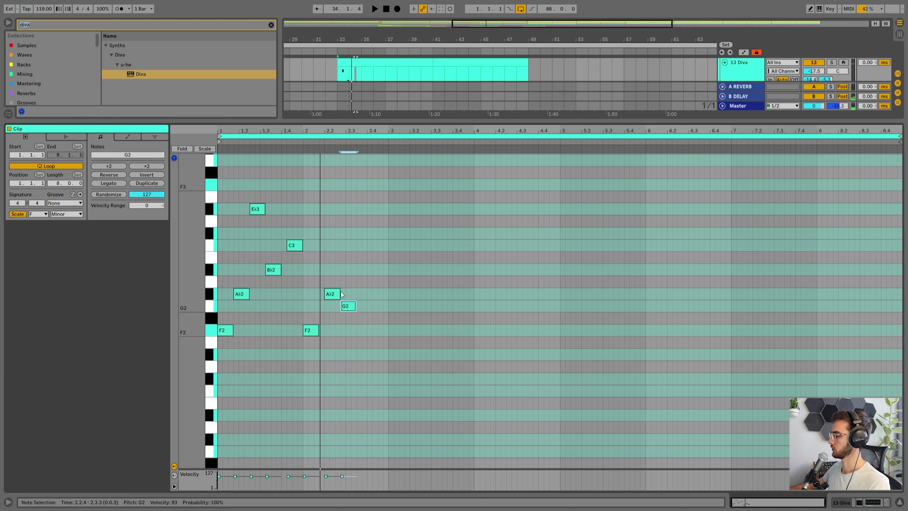
Reopen the Diva clip and play it from bar 33, examining its bar 2 notes
{"action": "key", "text": "shift+Tab"}
{"action": "scroll", "coordinate": [414, 163], "scroll_direction": "up", "scroll_amount": 3}
{"action": "double_click", "coordinate": [352, 125]}
{"action": "key", "text": "space"}
{"action": "scroll", "coordinate": [309, 286], "scroll_direction": "up", "scroll_amount": 3}
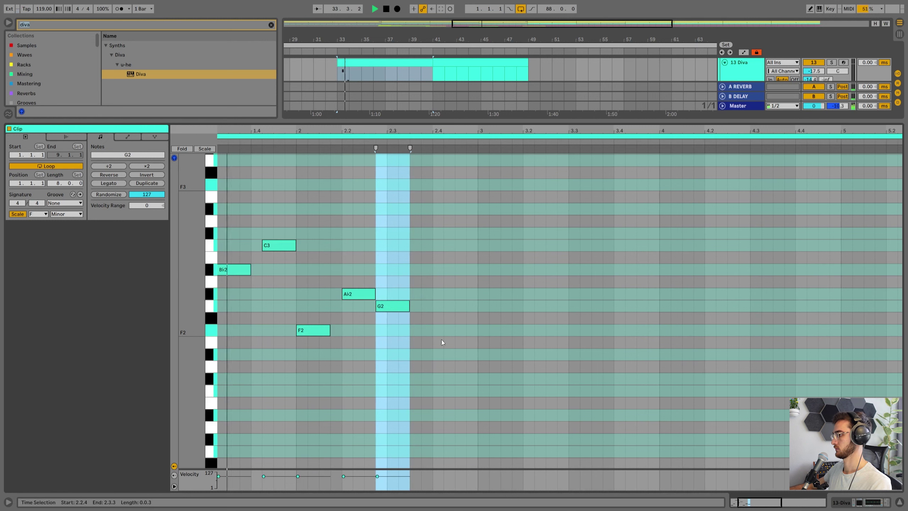
Move the C3 note to 1.4.1 and the F2 note that follows it to A♭2 at 1.4.4
{"action": "key", "text": "space"}
{"action": "left_click_drag", "start_coordinate": [277, 246], "coordinate": [267, 247]}
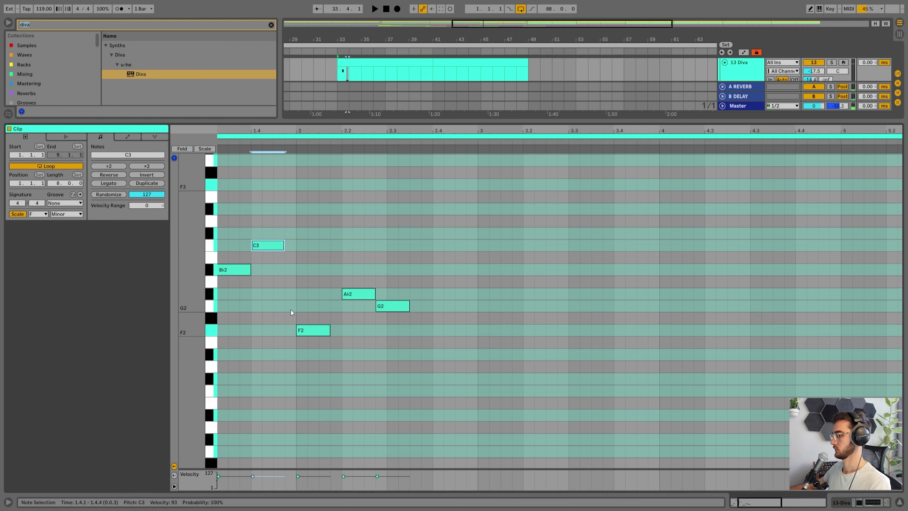
{"action": "scroll", "coordinate": [310, 354], "scroll_direction": "up", "scroll_amount": 1}
{"action": "left_click_drag", "start_coordinate": [310, 352], "coordinate": [292, 314]}
{"action": "left_click_drag", "start_coordinate": [285, 133], "coordinate": [304, 116]}
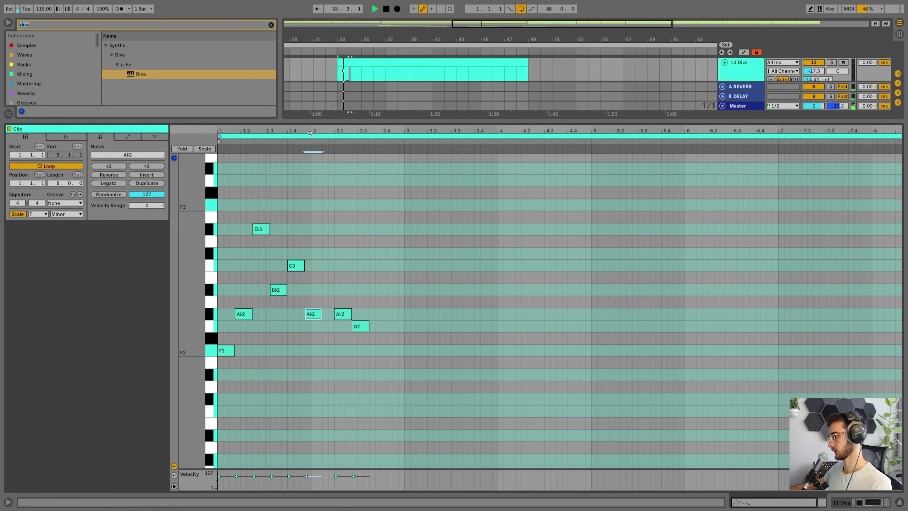
Continue the melody at three-sixteenth spacing with B♭2 at 2.1.3, followed by G2, A♭2, F2, G2, E♭2 and F2, and play it
{"action": "key", "text": "space"}
{"action": "left_click_drag", "start_coordinate": [340, 317], "coordinate": [328, 293]}
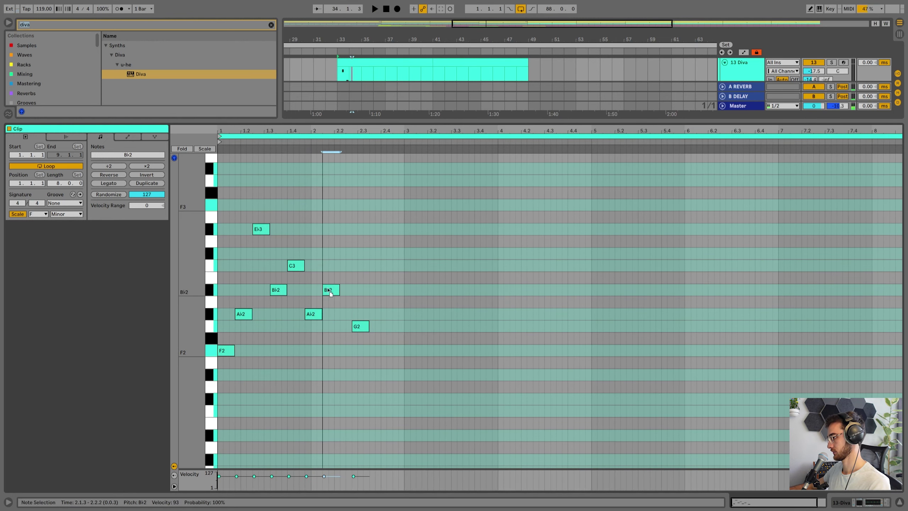
{"action": "left_click_drag", "start_coordinate": [356, 326], "coordinate": [437, 353]}
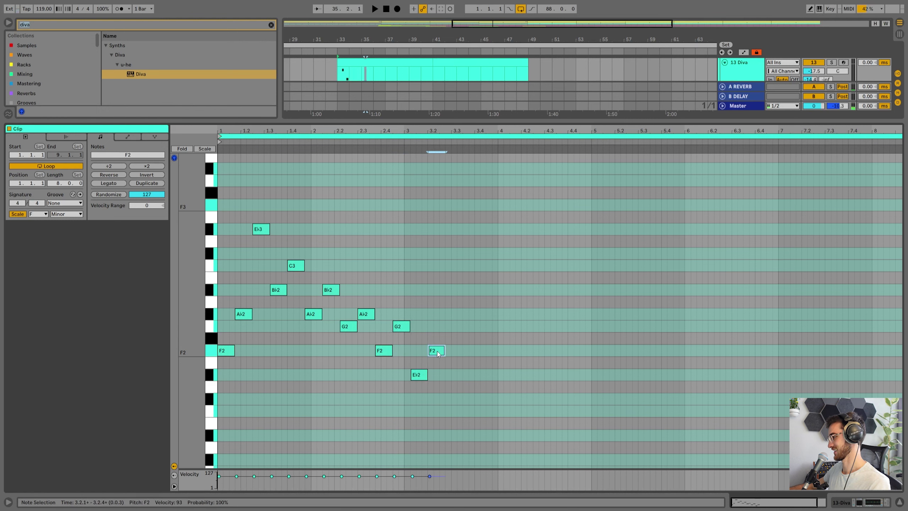
{"action": "key", "text": "space"}
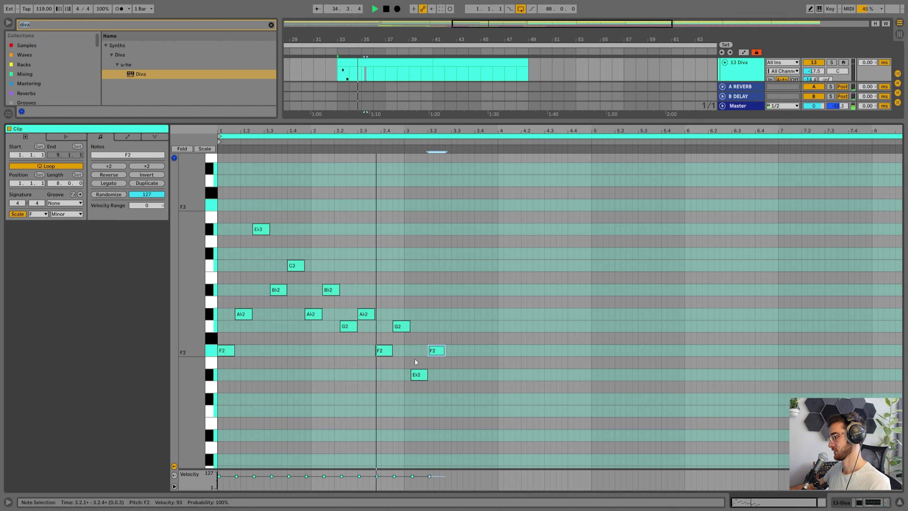
Remove the final F2 and shorten the ending to finish at bar 3, with G2 at 2.4.2 and E♭2 at 2.4.3
{"action": "key", "text": "space"}
{"action": "left_click_drag", "start_coordinate": [418, 376], "coordinate": [412, 377]}
{"action": "key", "text": "Delete"}
{"action": "left_click_drag", "start_coordinate": [409, 326], "coordinate": [402, 325]}
{"action": "mouse_move", "coordinate": [414, 378]}
{"action": "left_mouse_down"}
{"action": "mouse_move", "coordinate": [398, 376]}
{"action": "mouse_move", "coordinate": [380, 350]}
{"action": "mouse_move", "coordinate": [410, 374]}
{"action": "left_mouse_up"}
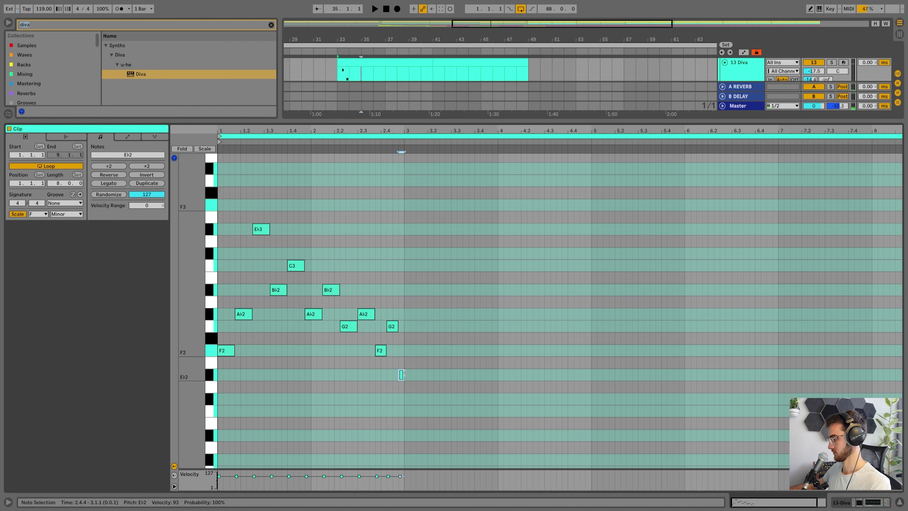
{"action": "left_click_drag", "start_coordinate": [398, 326], "coordinate": [393, 325]}
{"action": "left_click_drag", "start_coordinate": [407, 375], "coordinate": [400, 376]}
{"action": "key", "text": "space"}
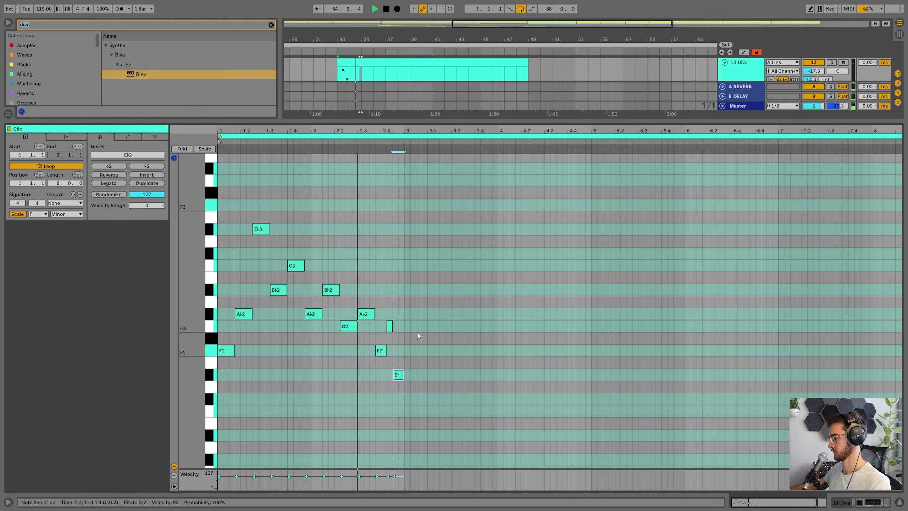
Duplicate the two-bar melody to fill the eight-bar clip, transposed up an octave, and audition it in the arrangement
{"action": "key", "text": "ctrl+a"}
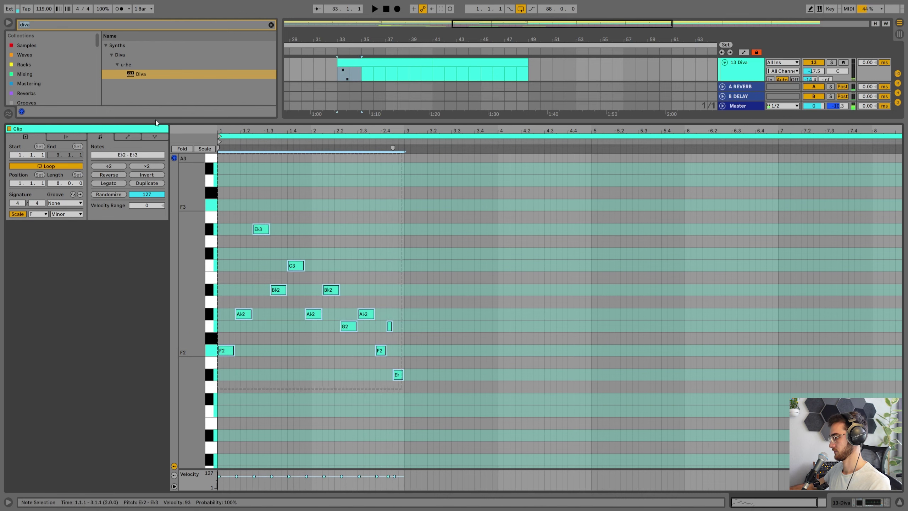
{"action": "key", "text": "ctrl+d"}
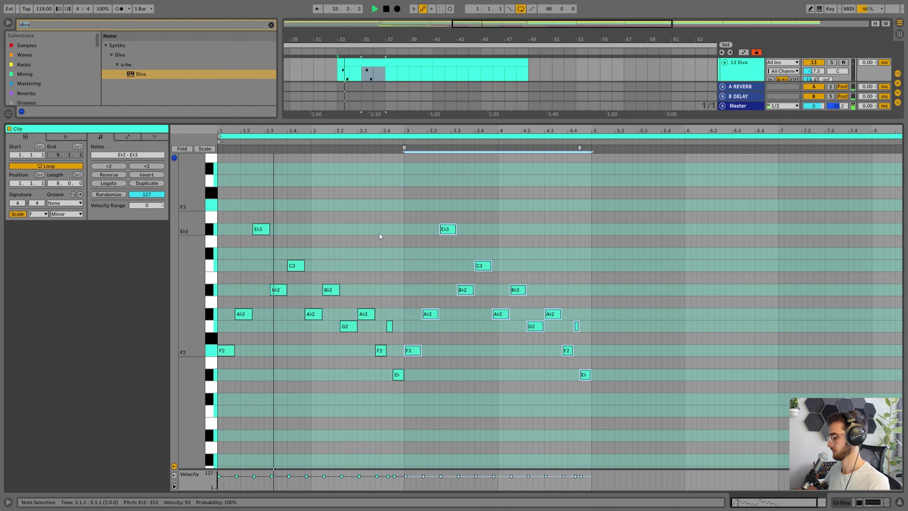
{"action": "key", "text": "ctrl+a"}
{"action": "key", "text": "shift+Up"}
{"action": "key", "text": "ctrl+d"}
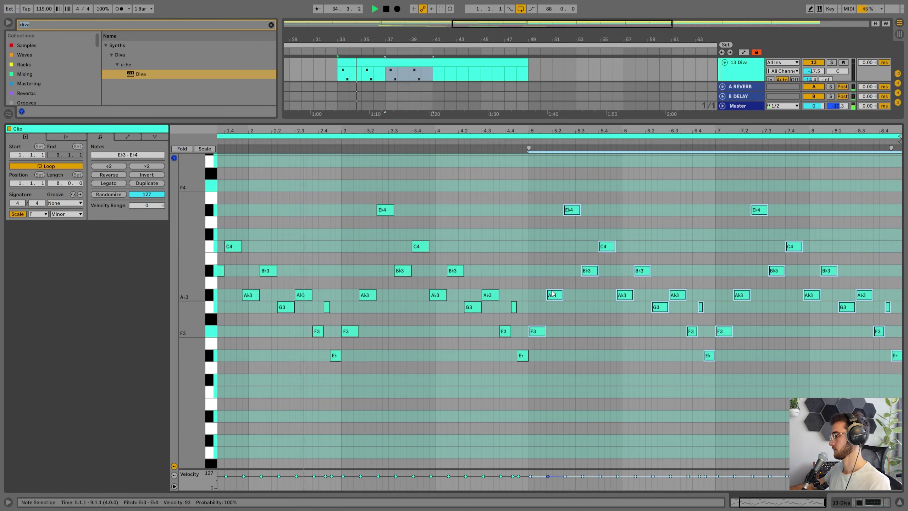
{"action": "key", "text": "shift+Tab"}
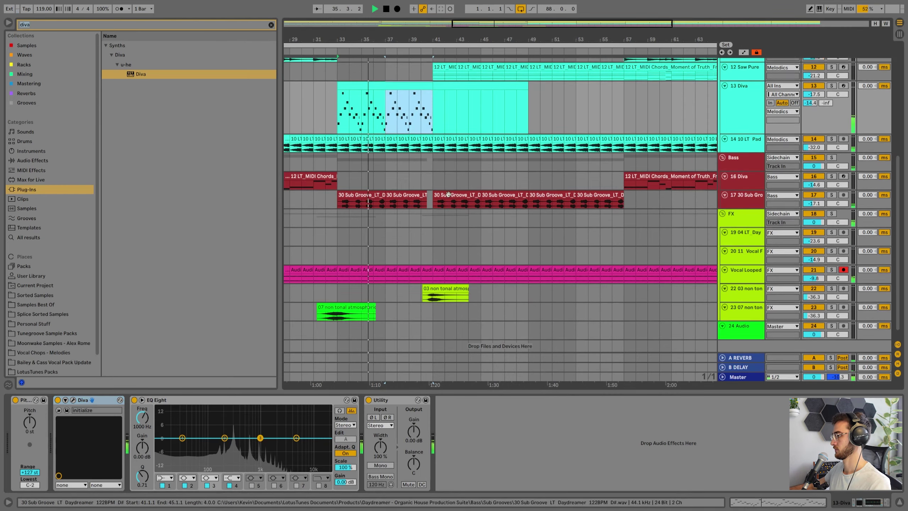
{"action": "scroll", "coordinate": [447, 191], "scroll_direction": "up", "scroll_amount": 2}
{"action": "left_click", "coordinate": [368, 113]}
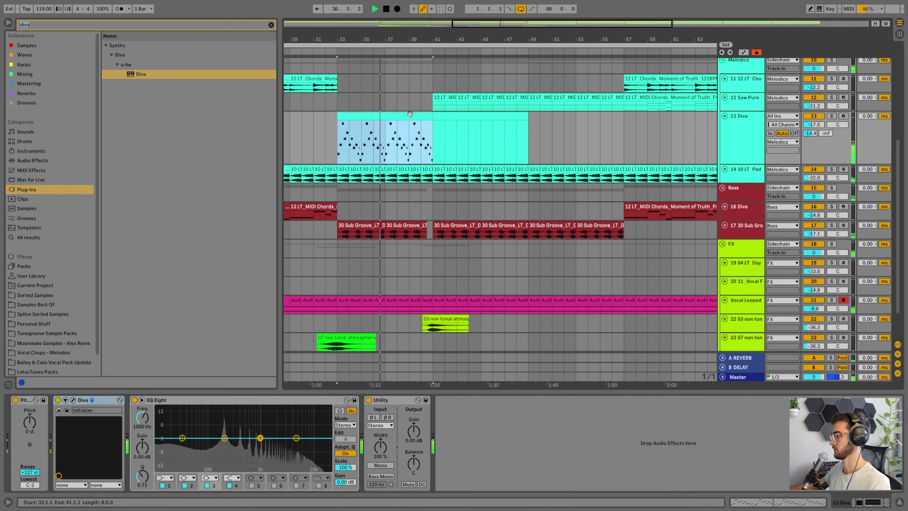
Vary the end of bar 4 by raising the last two notes to E♭4 at 4.4.2 and C4 at 4.4.3, and audition it
{"action": "key", "text": "shift+Tab"}
{"action": "left_click", "coordinate": [536, 328]}
{"action": "left_click", "coordinate": [494, 227]}
{"action": "key", "text": "space"}
{"action": "left_click_drag", "start_coordinate": [529, 130], "coordinate": [529, 134]}
{"action": "key", "text": "space"}
{"action": "left_click", "coordinate": [561, 331]}
{"action": "left_click_drag", "start_coordinate": [582, 310], "coordinate": [591, 233]}
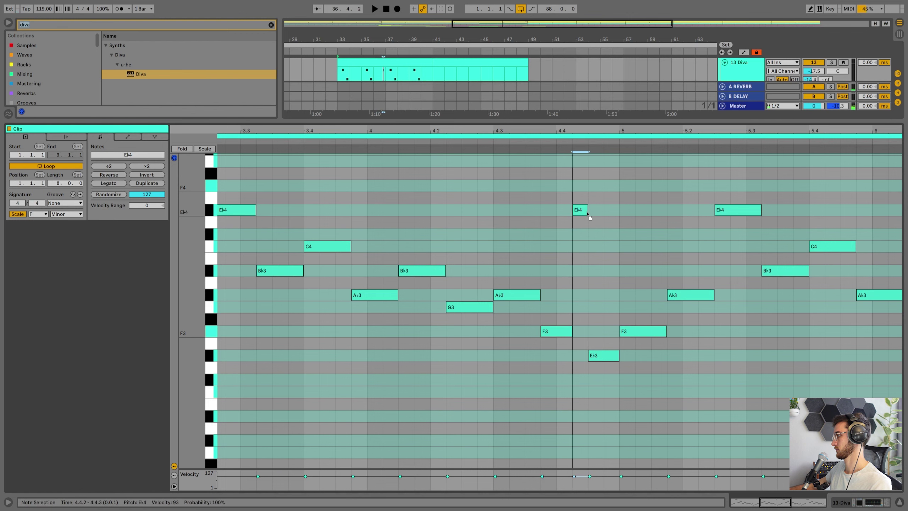
{"action": "left_click_drag", "start_coordinate": [598, 357], "coordinate": [604, 246]}
{"action": "left_click", "coordinate": [512, 216]}
{"action": "key", "text": "space"}
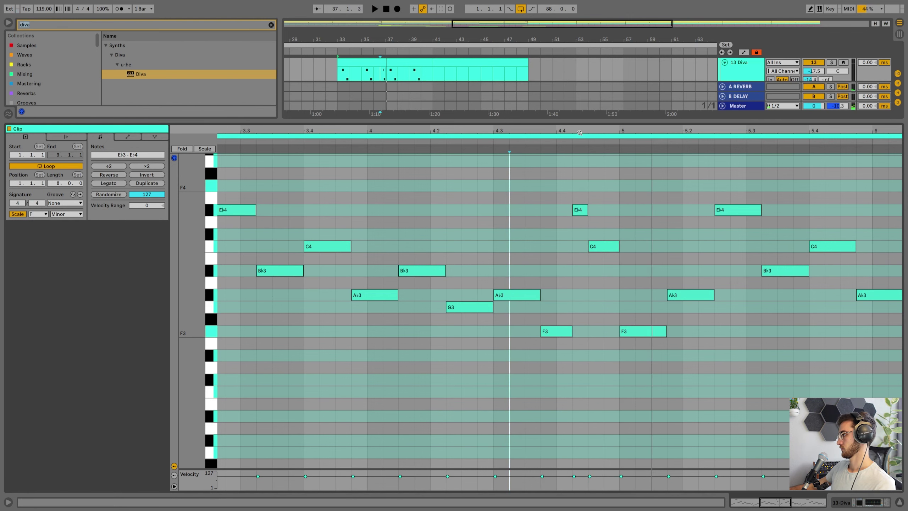
Duplicate the notes of bars 1 to 4 over bars 5 to 8 of the Diva clip and return to the arrangement
{"action": "left_click_drag", "start_coordinate": [579, 133], "coordinate": [546, 133]}
{"action": "left_click_drag", "start_coordinate": [556, 174], "coordinate": [91, 422]}
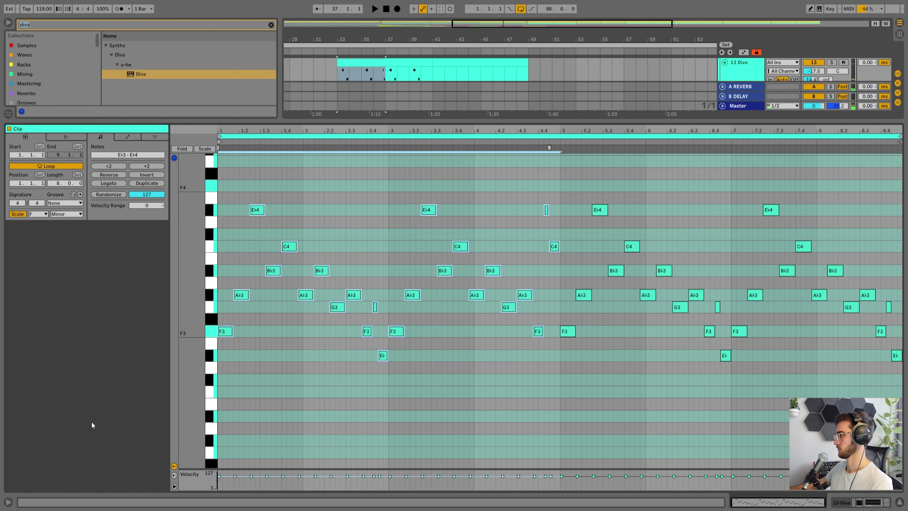
{"action": "key", "text": "ctrl+d"}
{"action": "left_click_drag", "start_coordinate": [886, 298], "coordinate": [906, 370]}
{"action": "key", "text": "shift+Tab"}
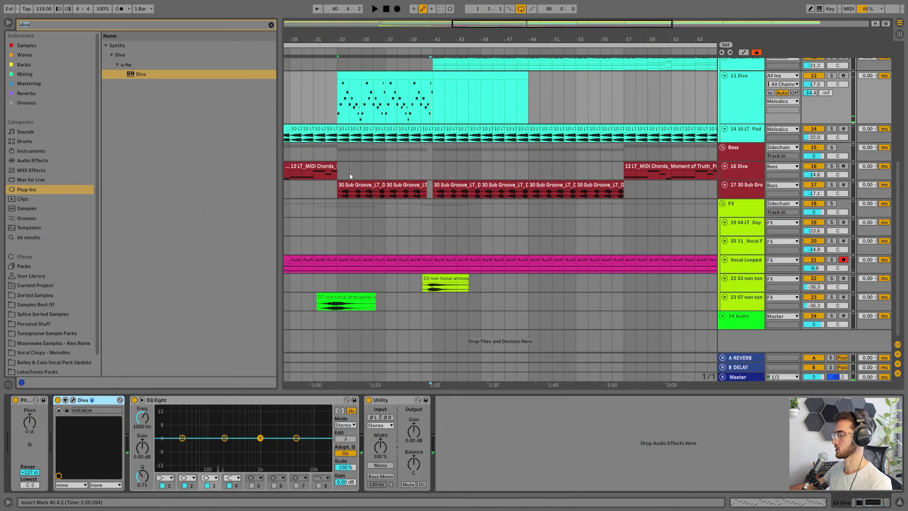
Duplicate the eight-bar Diva clip to bar 41 and play the arrangement from bar 33
{"action": "left_click", "coordinate": [386, 77]}
{"action": "scroll", "coordinate": [390, 98], "scroll_direction": "up", "scroll_amount": 3}
{"action": "key", "text": "ctrl+d"}
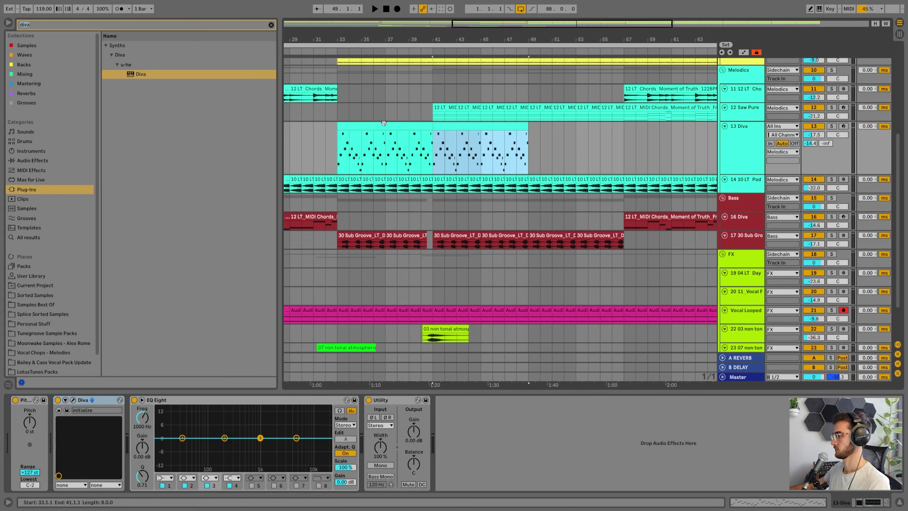
{"action": "left_click", "coordinate": [388, 125]}
{"action": "key", "text": "space"}
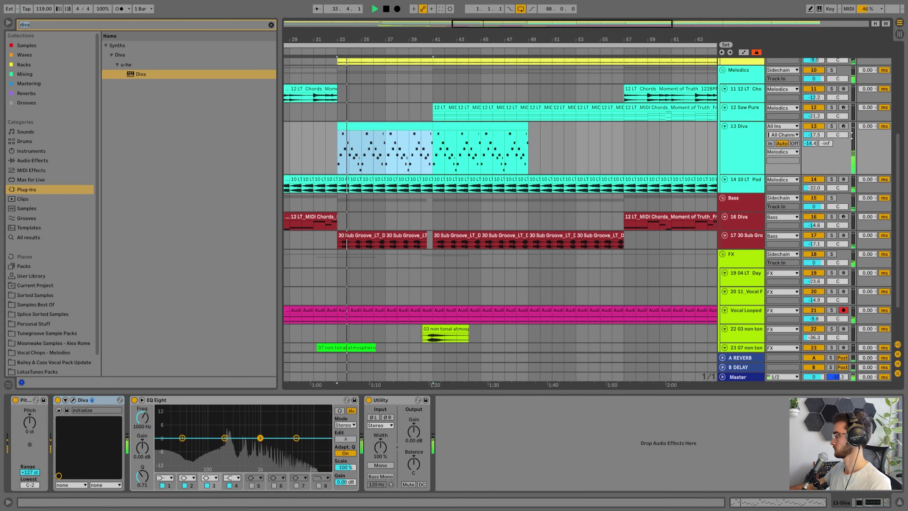
Apply a low-cut filter at 199 Hz in the Diva track's EQ Eight and raise its reverb send to -9.0 dB
{"action": "left_click", "coordinate": [165, 477]}
{"action": "left_click", "coordinate": [164, 421]}
{"action": "left_click_drag", "start_coordinate": [144, 423], "coordinate": [145, 405]}
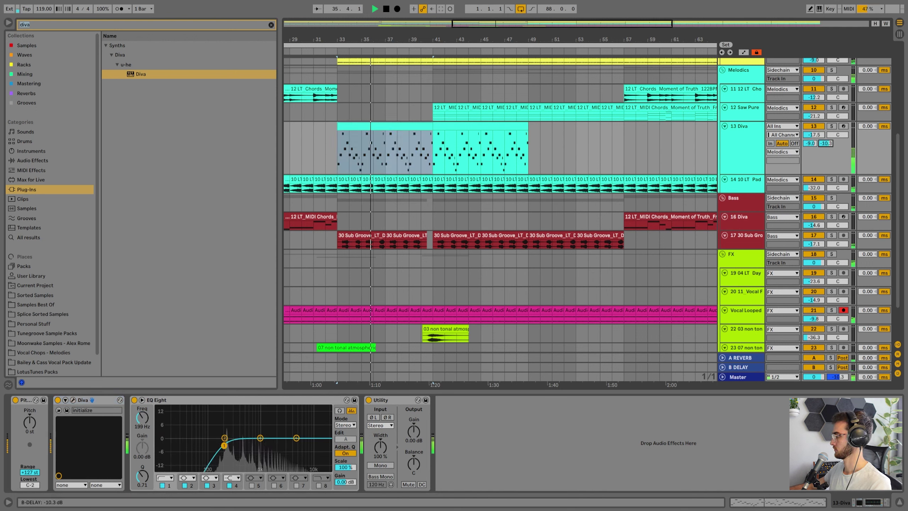
Search the browser for "delay" and add the Delay effect from the Mixing collection after Utility on the Diva track
{"action": "left_click", "coordinate": [736, 159]}
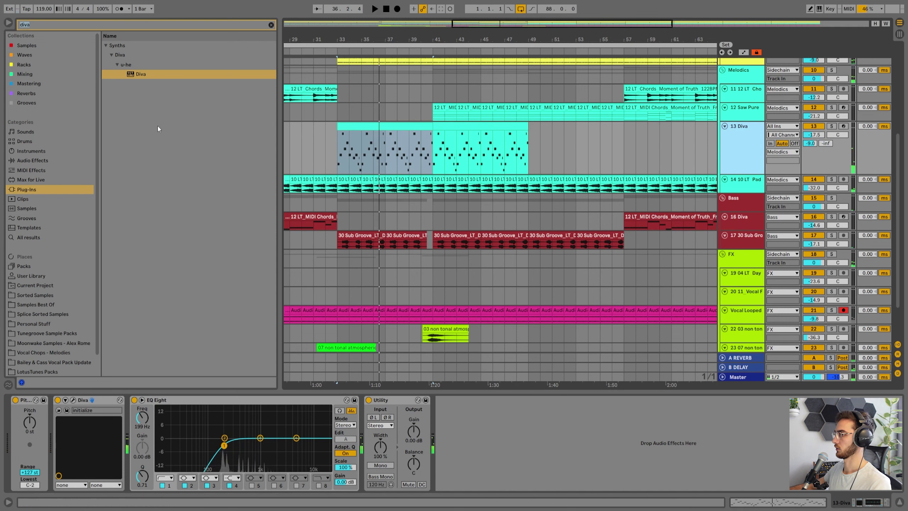
{"action": "type", "text": "delay"}
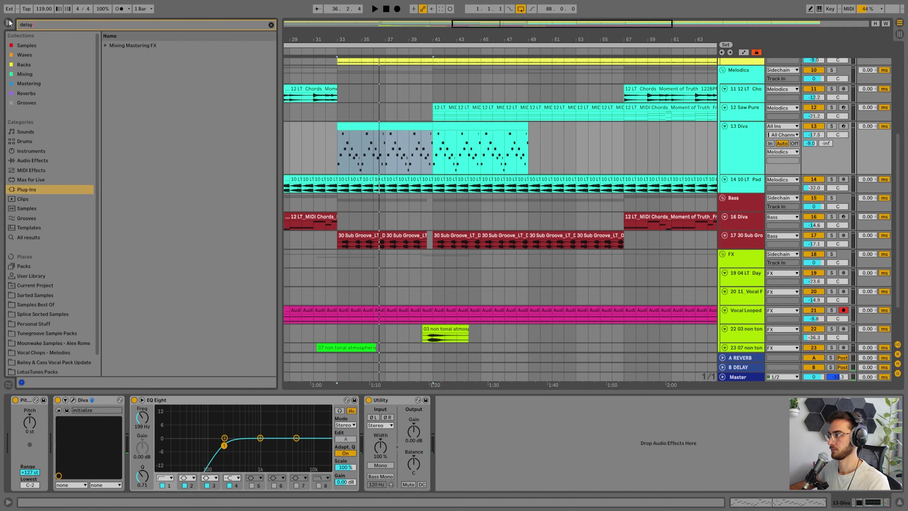
{"action": "key", "text": "Down"}
{"action": "key", "text": "Right"}
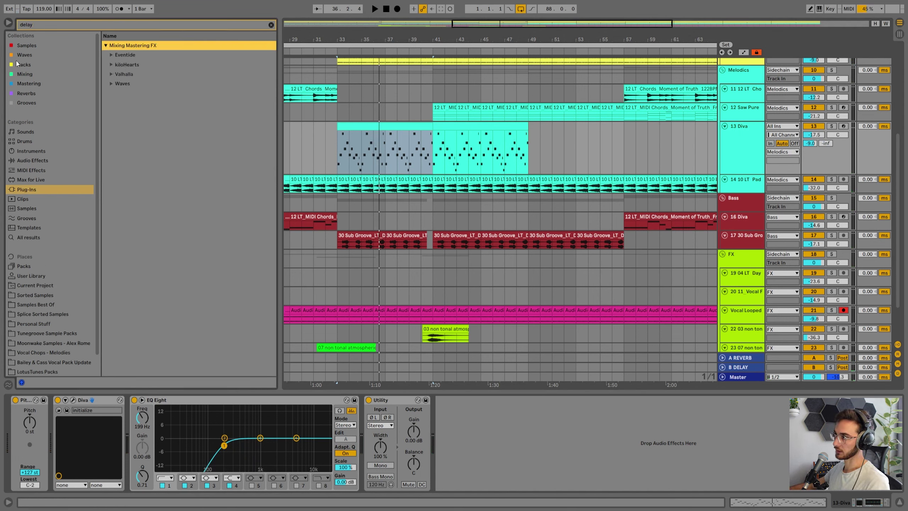
{"action": "left_click", "coordinate": [22, 74]}
{"action": "left_click", "coordinate": [125, 48]}
{"action": "key", "text": "Return"}
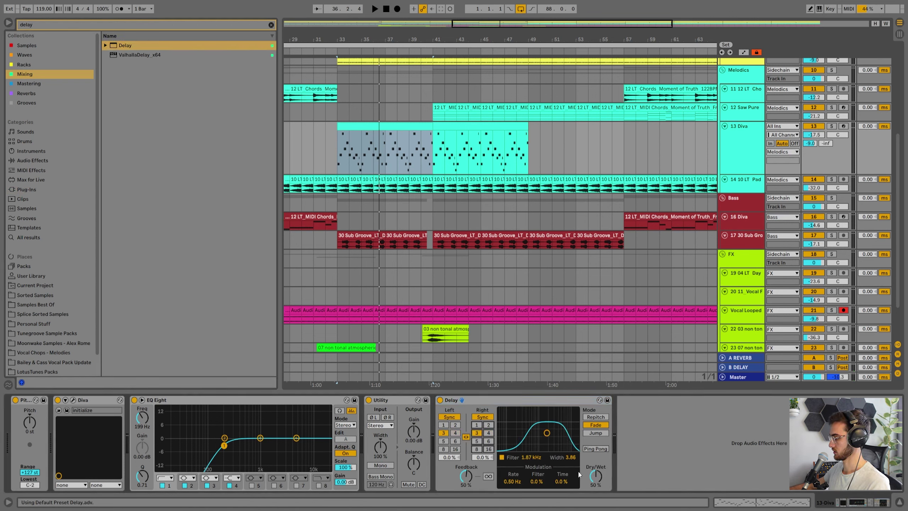
During playback, set the Delay to Ping Pong, four sixteenths, filter 2.08 kHz, width 3.52 and 37% dry/wet
{"action": "key", "text": "space"}
{"action": "left_click_drag", "start_coordinate": [595, 475], "coordinate": [595, 473]}
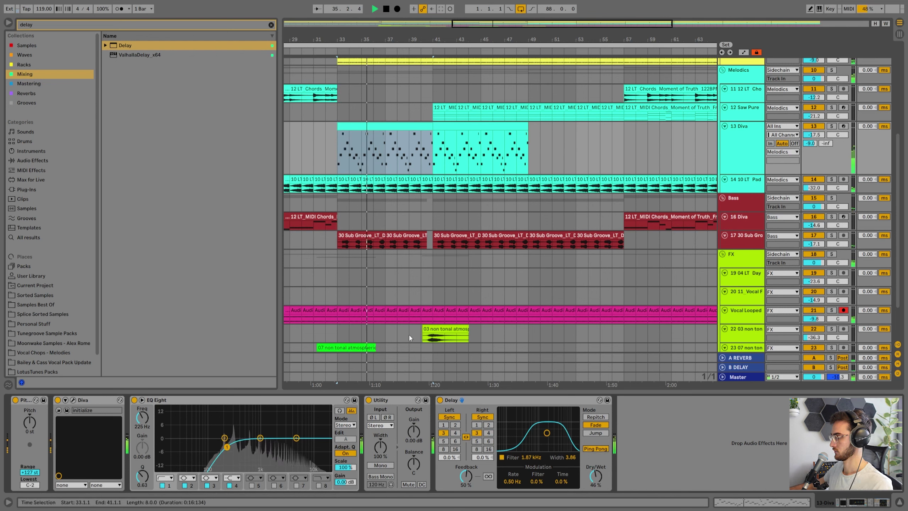
{"action": "left_click", "coordinate": [455, 433]}
{"action": "left_click_drag", "start_coordinate": [595, 475], "coordinate": [594, 482]}
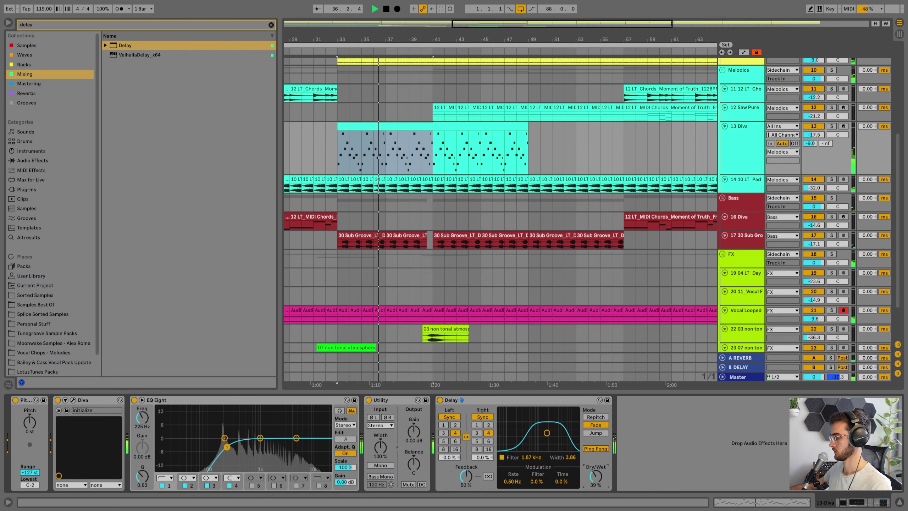
{"action": "left_click_drag", "start_coordinate": [547, 437], "coordinate": [547, 439]}
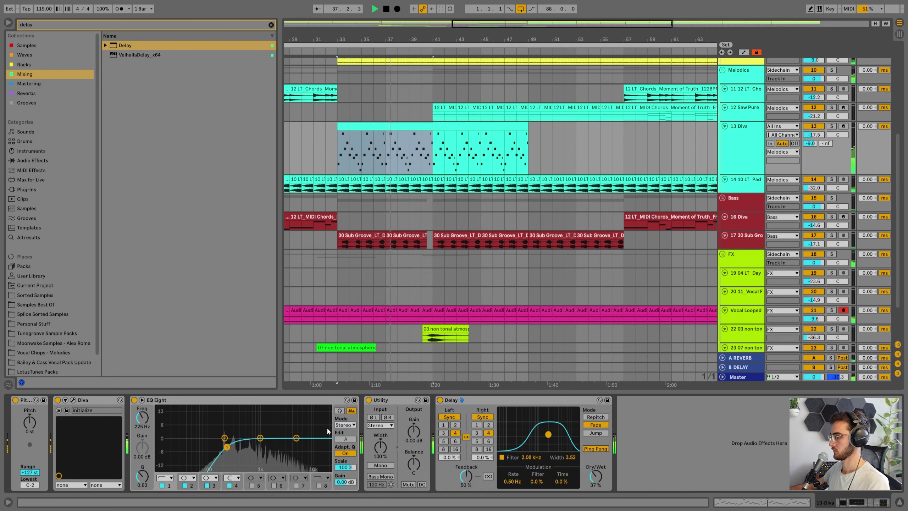
Replace the Diva clip at bar 41 with a fresh duplicate of the clip from bar 33
{"action": "scroll", "coordinate": [320, 301], "scroll_direction": "up", "scroll_amount": 2}
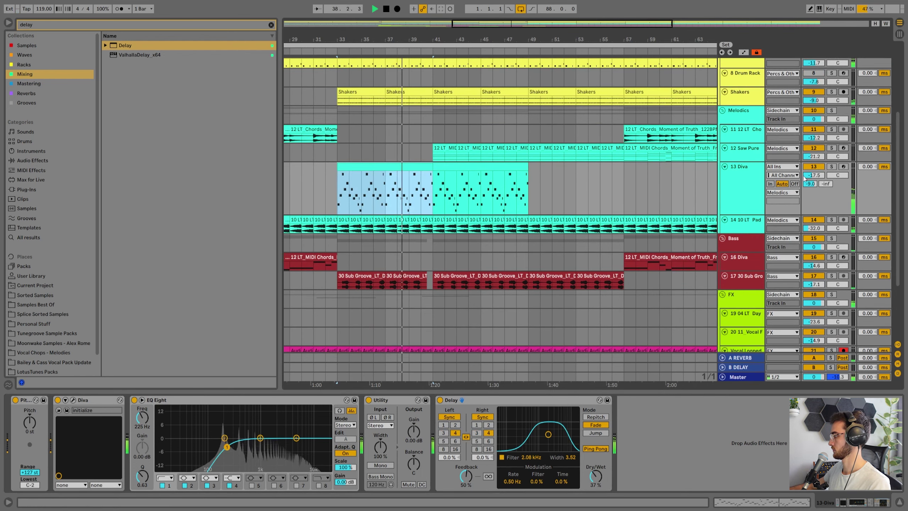
{"action": "left_click", "coordinate": [416, 175]}
{"action": "scroll", "coordinate": [416, 175], "scroll_direction": "down", "scroll_amount": 2}
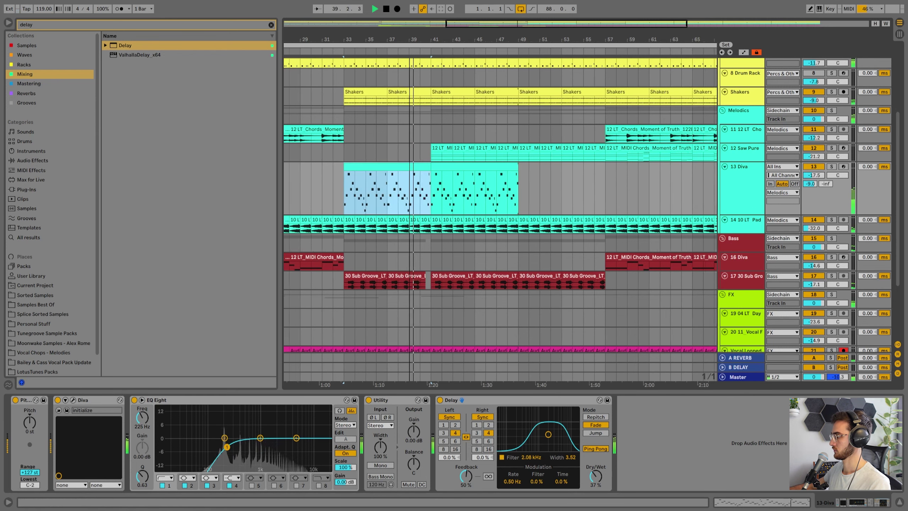
{"action": "left_click", "coordinate": [432, 170]}
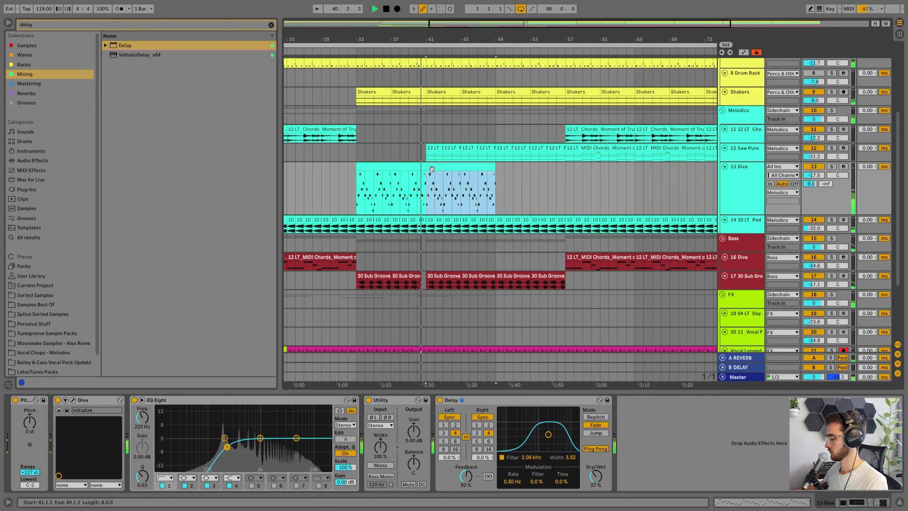
{"action": "left_click", "coordinate": [426, 165]}
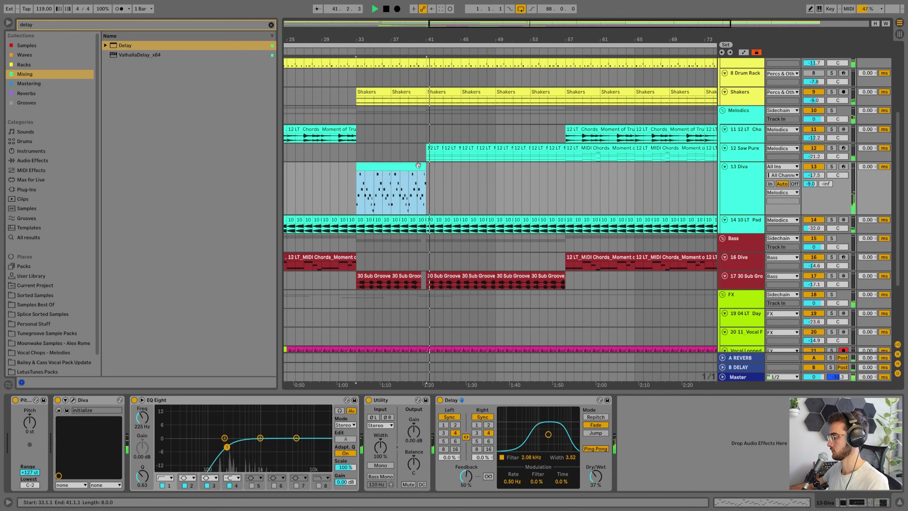
{"action": "key", "text": "ctrl+d"}
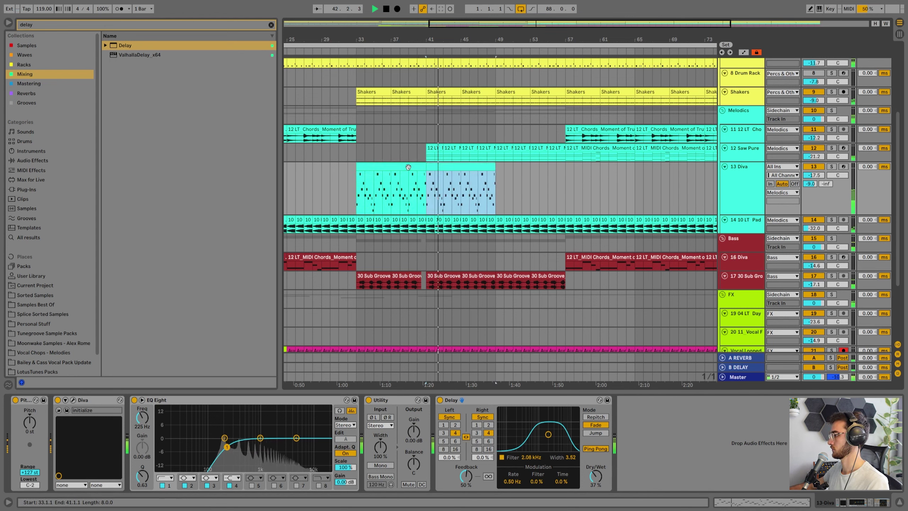
Lower the Diva track volume to -22.1 dB and optimize the arrangement height to fit the tracks
{"action": "left_click_drag", "start_coordinate": [813, 175], "coordinate": [813, 186]}
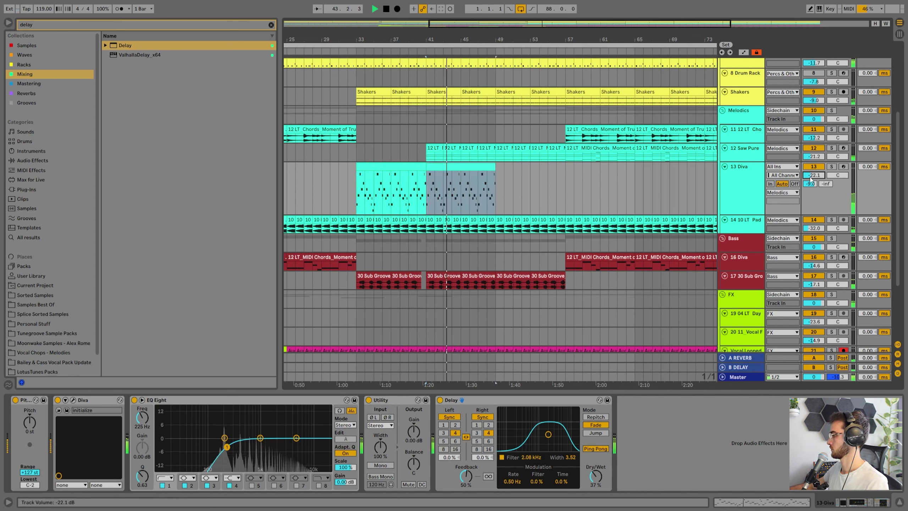
{"action": "left_click", "coordinate": [400, 166]}
{"action": "scroll", "coordinate": [388, 179], "scroll_direction": "up", "scroll_amount": 2}
{"action": "left_click", "coordinate": [365, 207]}
{"action": "key", "text": "h"}
{"action": "left_click", "coordinate": [443, 207]}
Play the arrangement from the first Diva clip at bar 33 and set the Diva track volume to -20.9 dB
{"action": "left_click_drag", "start_coordinate": [457, 42], "coordinate": [457, 38]}
{"action": "left_click", "coordinate": [409, 207]}
{"action": "key", "text": "space"}
{"action": "key", "text": "space"}
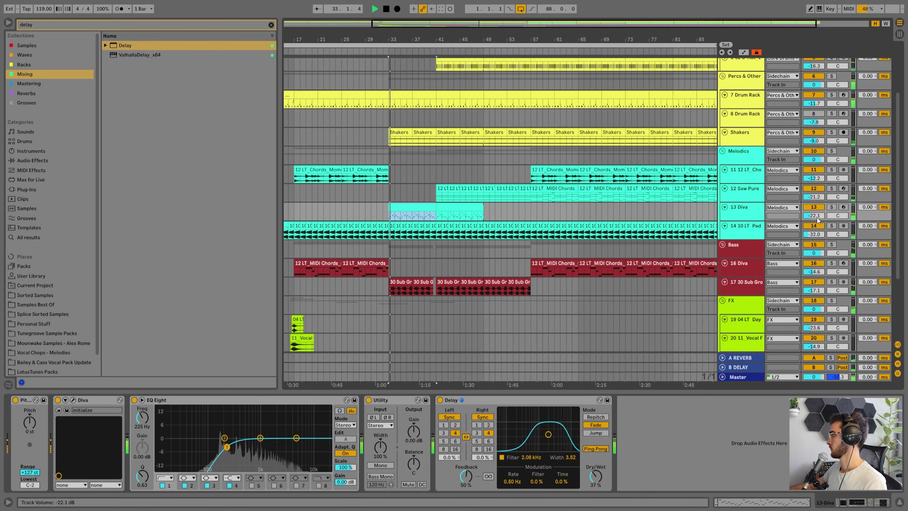
{"action": "left_click_drag", "start_coordinate": [814, 216], "coordinate": [815, 213]}
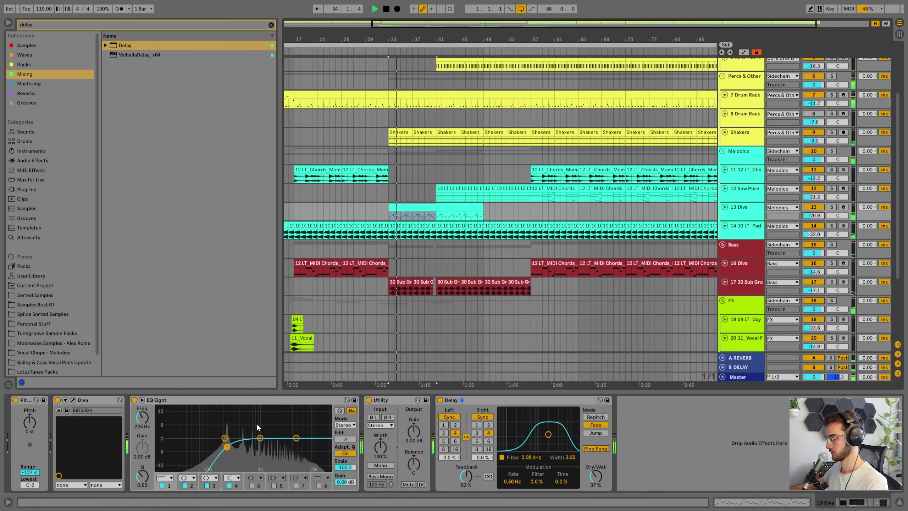
Set Diva's VCF1 cutoff to 30, enlarge the Diva track and display its automation in the arrangement
{"action": "left_click", "coordinate": [73, 399]}
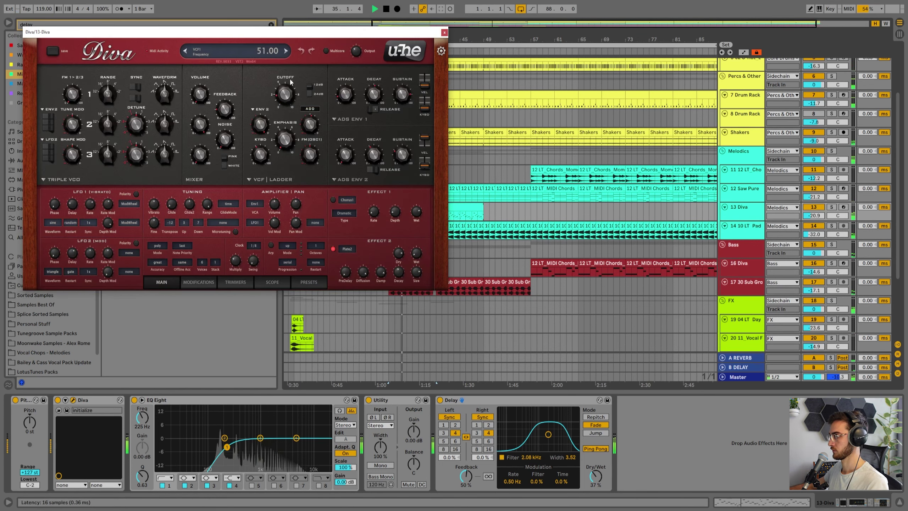
{"action": "left_click", "coordinate": [741, 219]}
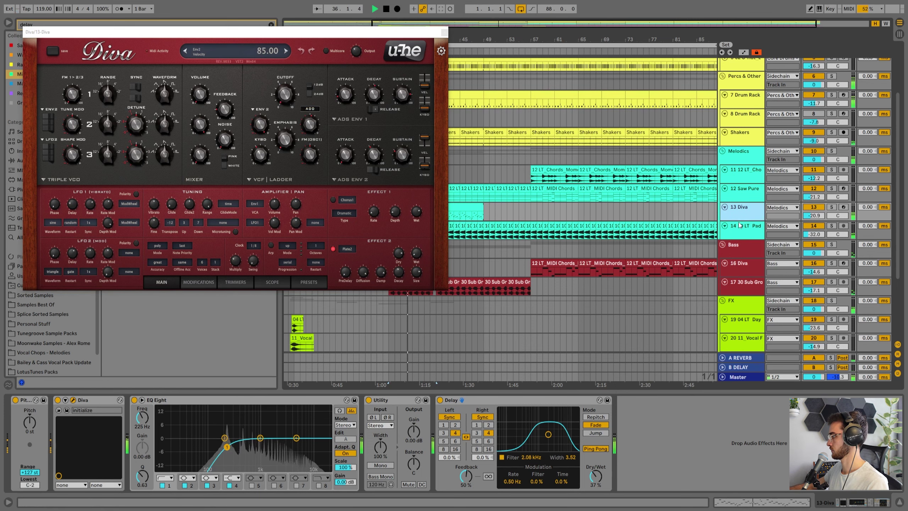
{"action": "left_click_drag", "start_coordinate": [740, 219], "coordinate": [740, 245]}
{"action": "key", "text": "space"}
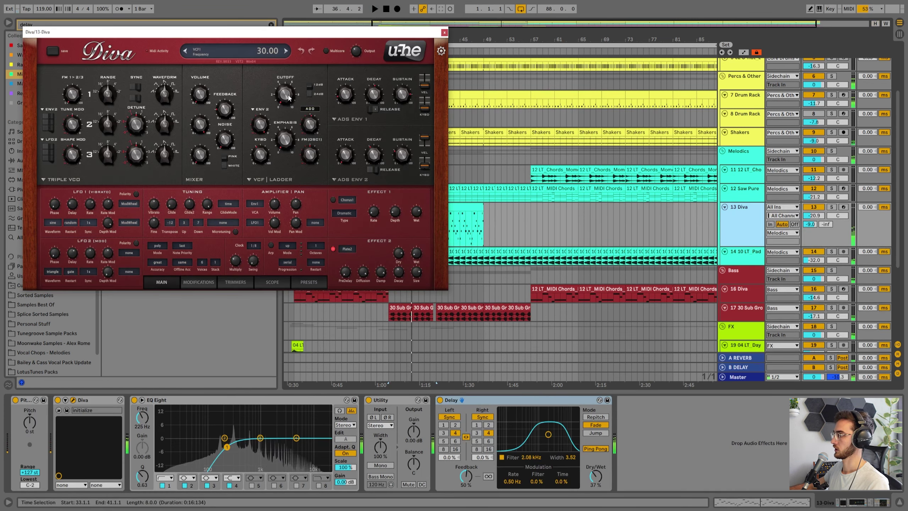
{"action": "left_click", "coordinate": [444, 33]}
{"action": "key", "text": "a"}
{"action": "key", "text": "a"}
{"action": "key", "text": "a"}
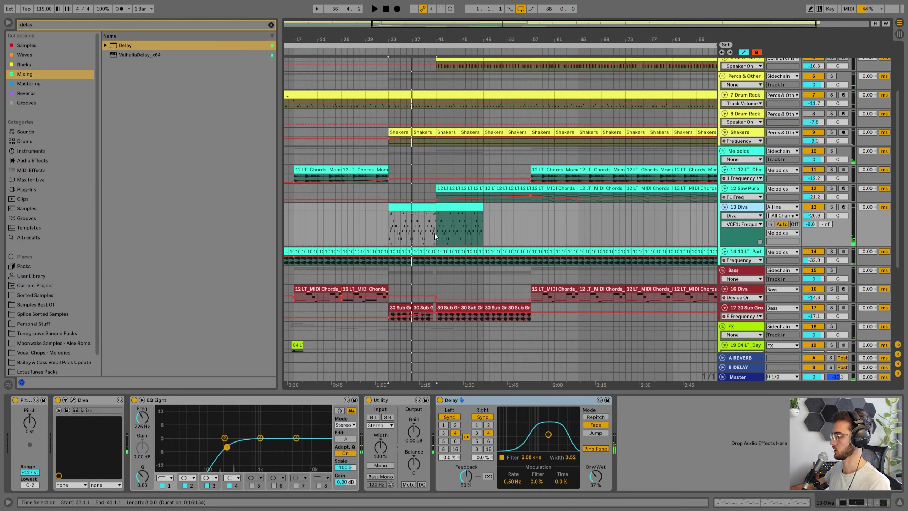
Draw a VCF1 frequency rise over the Diva clip from bar 33 to 41, audition it and deactivate the clip at bar 41
{"action": "left_click", "coordinate": [392, 244]}
{"action": "left_click_drag", "start_coordinate": [435, 246], "coordinate": [437, 226]}
{"action": "key", "text": "space"}
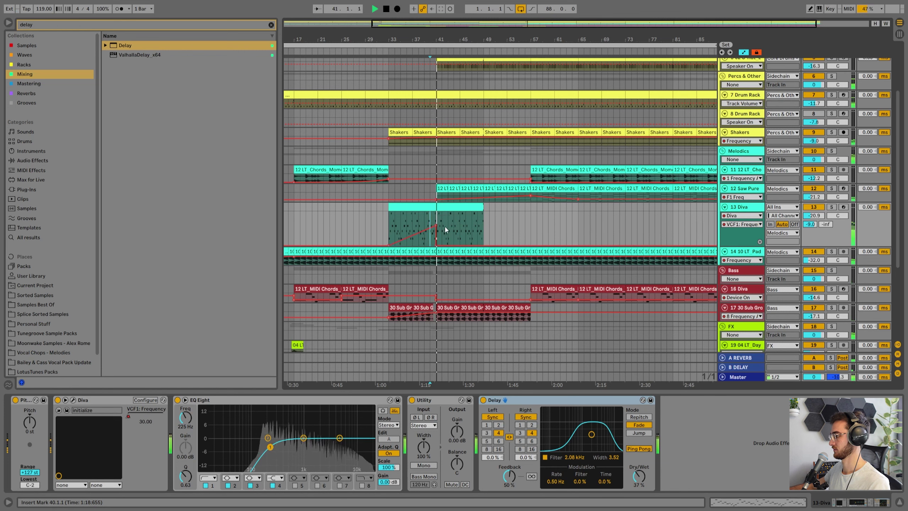
{"action": "left_click", "coordinate": [444, 207]}
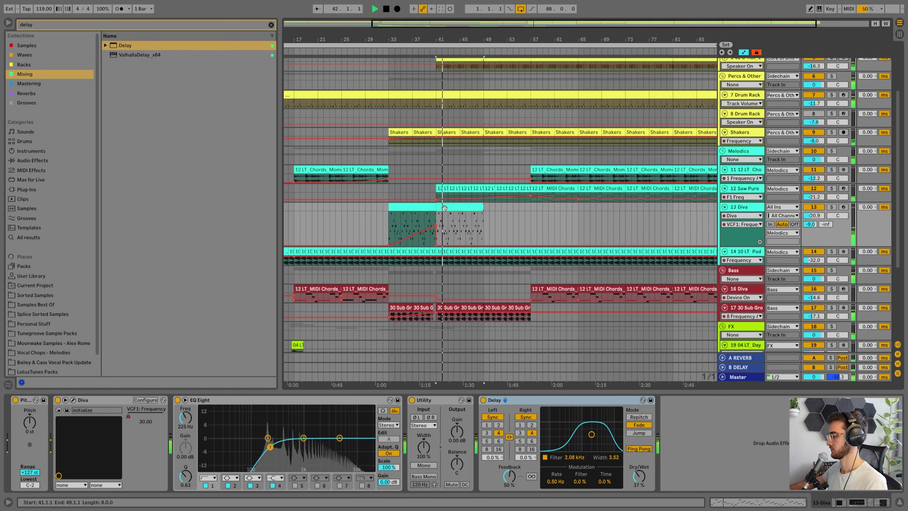
{"action": "key", "text": "space"}
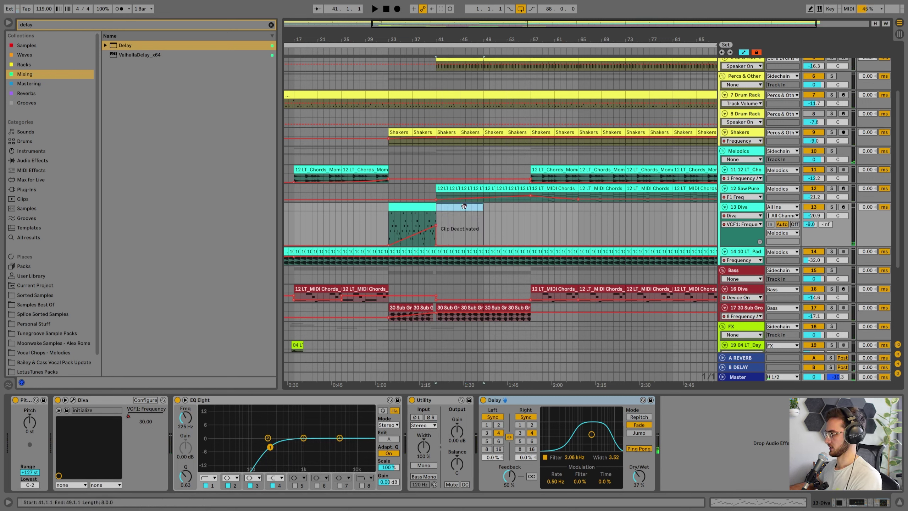
Automate the Delay dry/wet on the Diva track to climb from 0% around bar 40 to 66% at bar 41
{"action": "left_click", "coordinate": [430, 217]}
{"action": "left_click", "coordinate": [638, 475]}
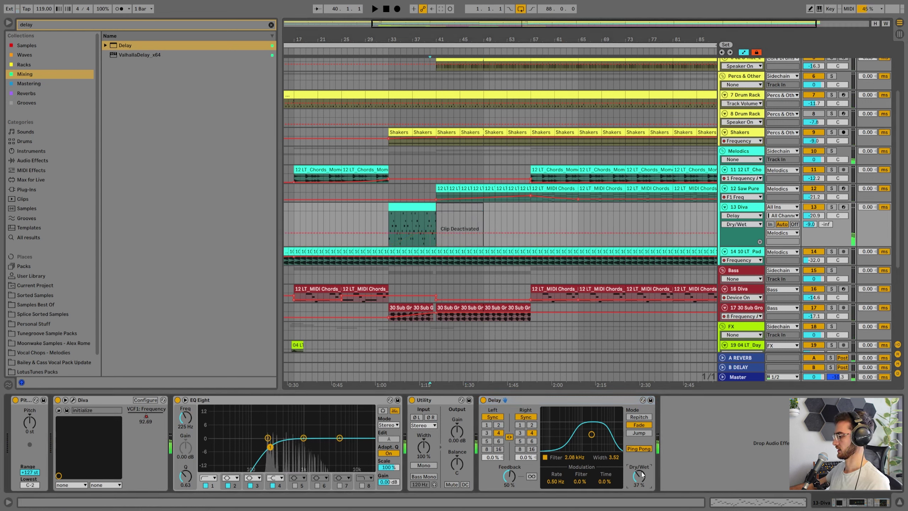
{"action": "left_click", "coordinate": [454, 217]}
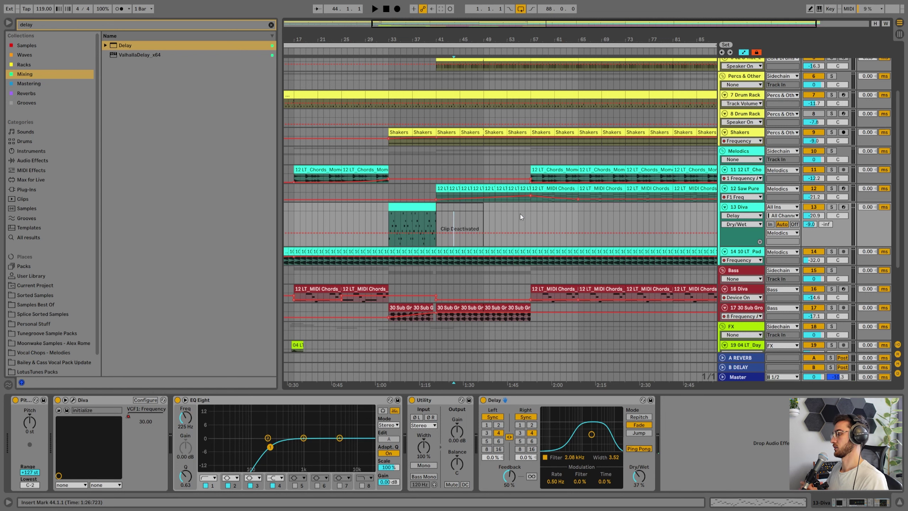
{"action": "left_click", "coordinate": [640, 476]}
{"action": "mouse_move", "coordinate": [428, 232]}
{"action": "left_mouse_down"}
{"action": "mouse_move", "coordinate": [429, 246]}
{"action": "mouse_move", "coordinate": [436, 218]}
{"action": "left_mouse_up"}
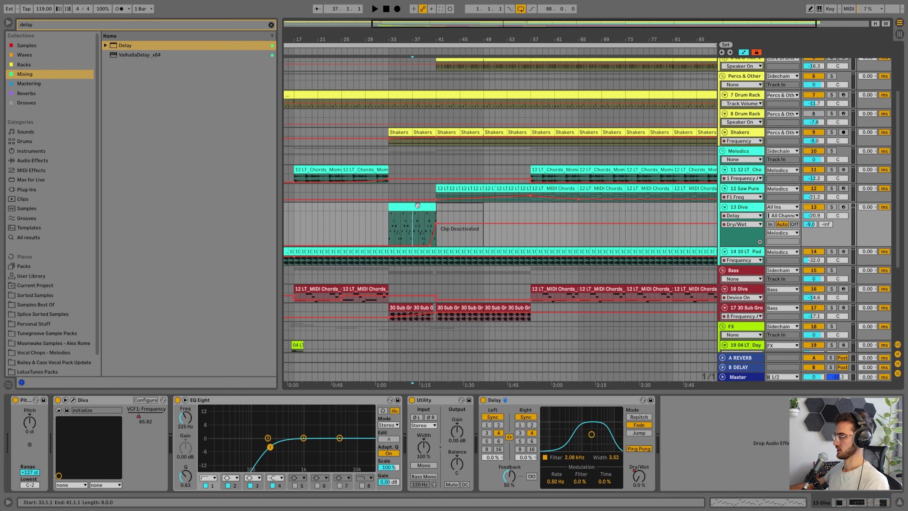
{"action": "left_click", "coordinate": [458, 208]}
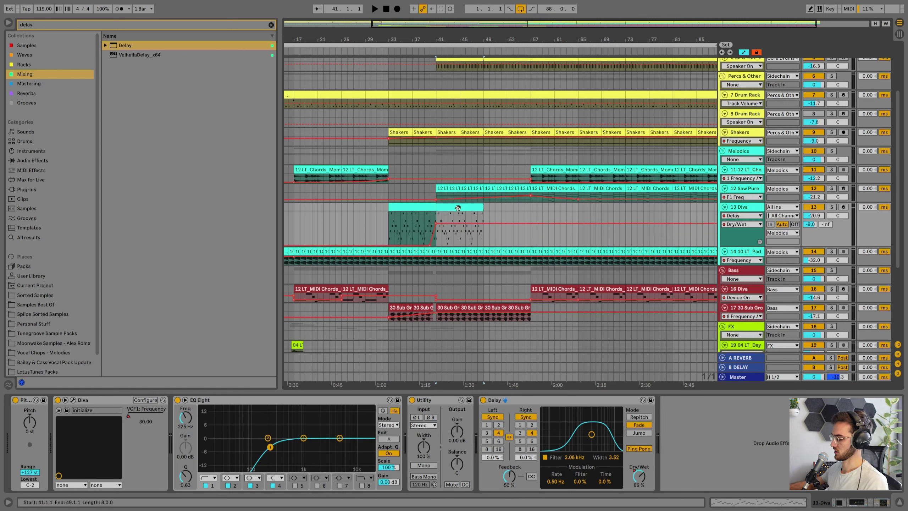
{"action": "left_click", "coordinate": [424, 217]}
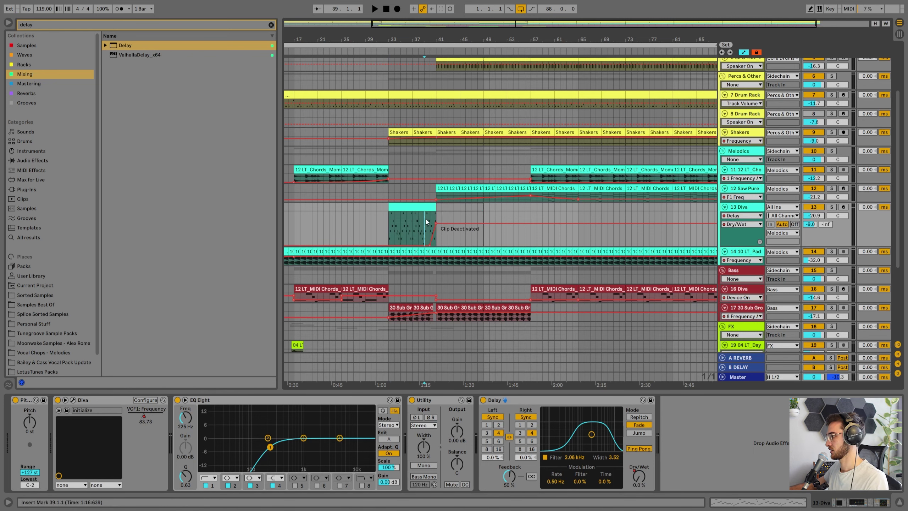
{"action": "right_click", "coordinate": [425, 218]}
{"action": "left_click", "coordinate": [423, 220]}
{"action": "right_click", "coordinate": [423, 220]}
{"action": "left_click", "coordinate": [515, 350]}
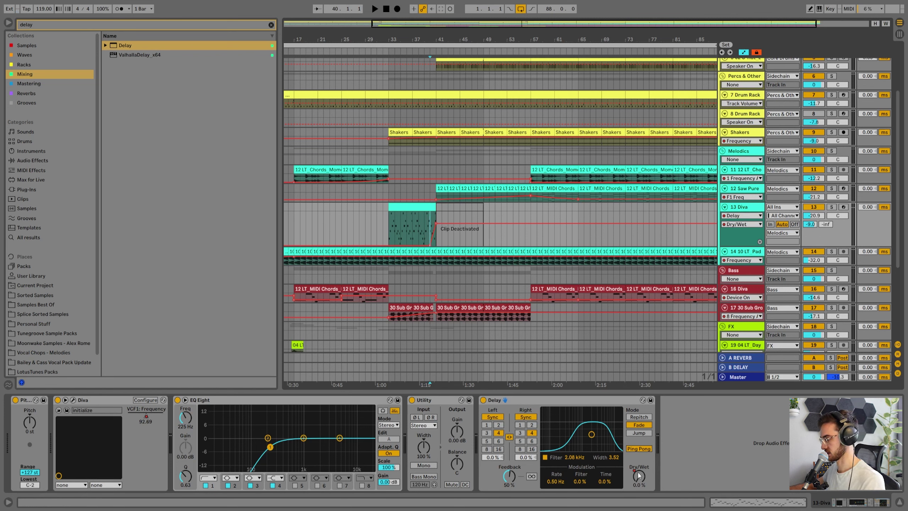
Play from bar 40, raise the Delay dry/wet automation at bar 41 to 79% and set the feedback to 61%
{"action": "left_click", "coordinate": [638, 475]}
{"action": "left_click", "coordinate": [426, 223]}
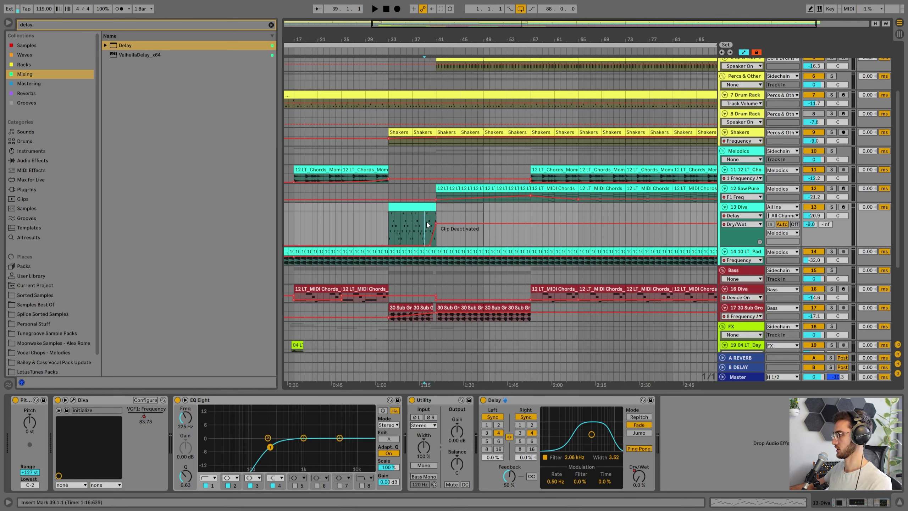
{"action": "left_click_drag", "start_coordinate": [429, 39], "coordinate": [429, 74]}
{"action": "key", "text": "space"}
{"action": "left_click_drag", "start_coordinate": [442, 223], "coordinate": [442, 219]}
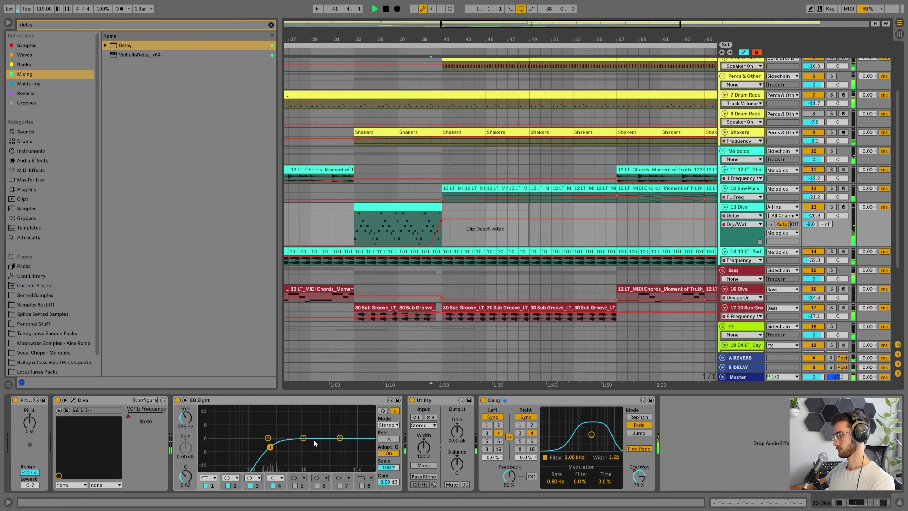
{"action": "left_click_drag", "start_coordinate": [509, 476], "coordinate": [508, 471]}
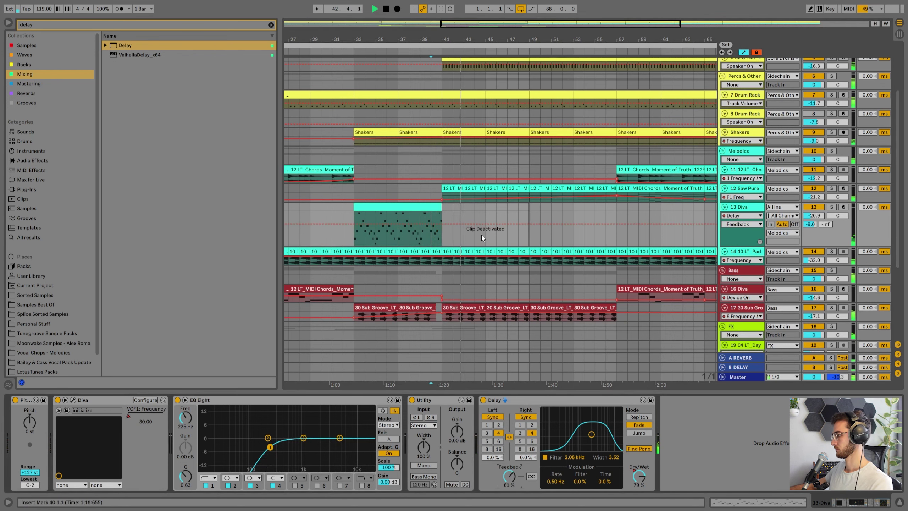
Stop playback, move the deactivated Diva clip from bar 41 to bar 49 and reactivate it
{"action": "left_click", "coordinate": [481, 209]}
{"action": "key", "text": "space"}
{"action": "left_click_drag", "start_coordinate": [473, 40], "coordinate": [406, 31]}
{"action": "left_click_drag", "start_coordinate": [410, 208], "coordinate": [483, 215]}
{"action": "key", "text": "0"}
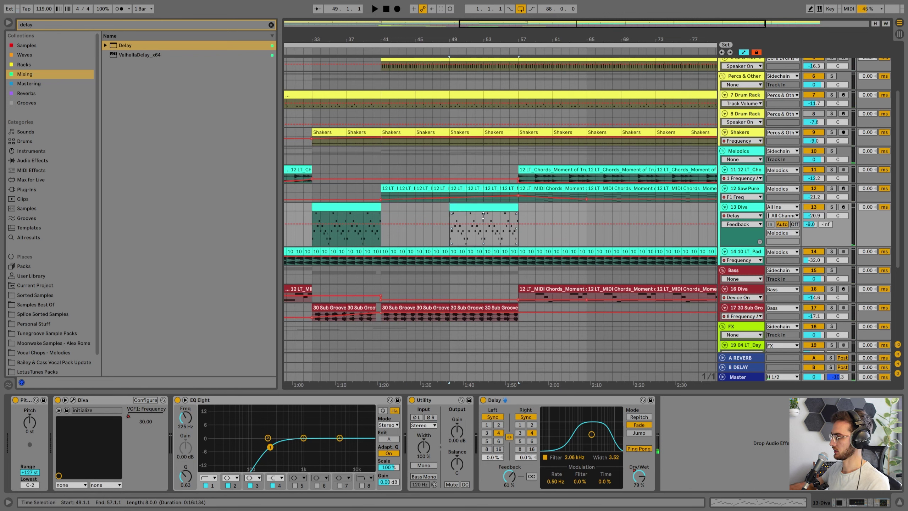
Drop the Delay dry/wet automation to 0% at bar 49 and show separate lanes for VCF1 frequency and dry/wet
{"action": "left_click", "coordinate": [639, 475]}
{"action": "left_click_drag", "start_coordinate": [449, 223], "coordinate": [483, 266]}
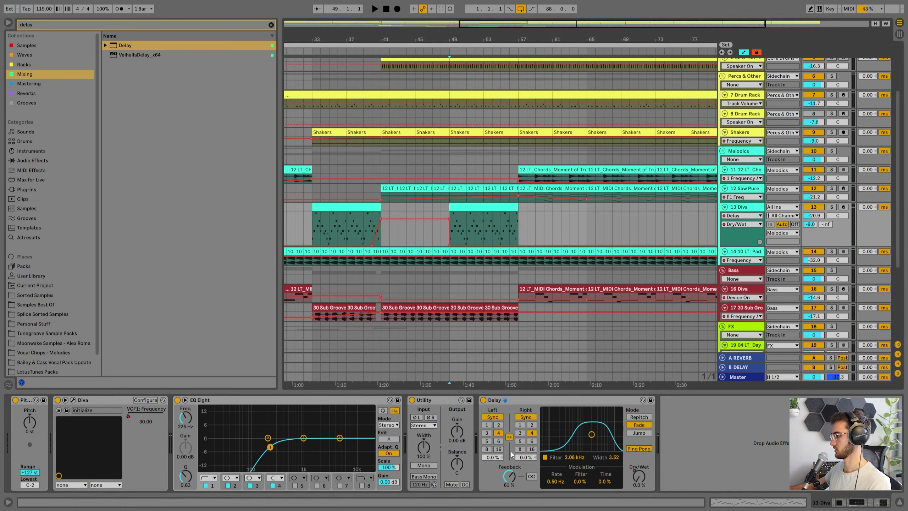
{"action": "key", "text": "0"}
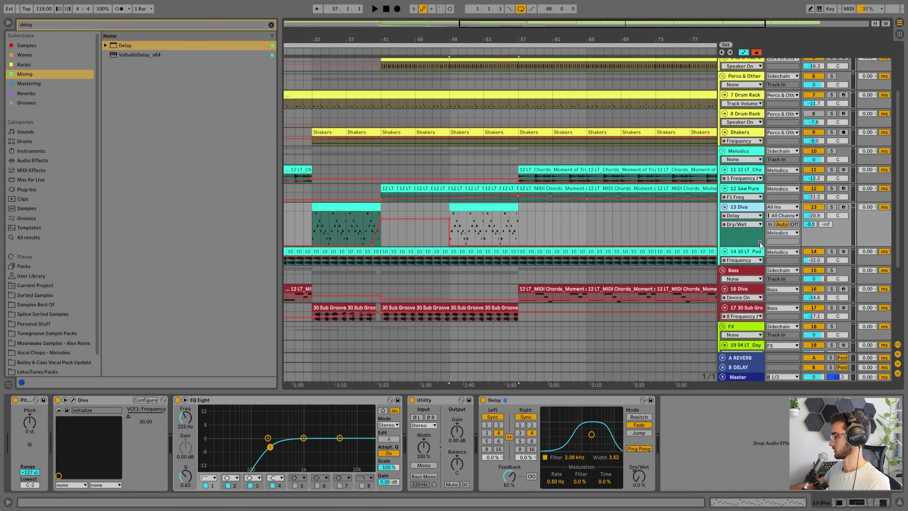
{"action": "left_click", "coordinate": [760, 242]}
{"action": "left_click", "coordinate": [127, 415]}
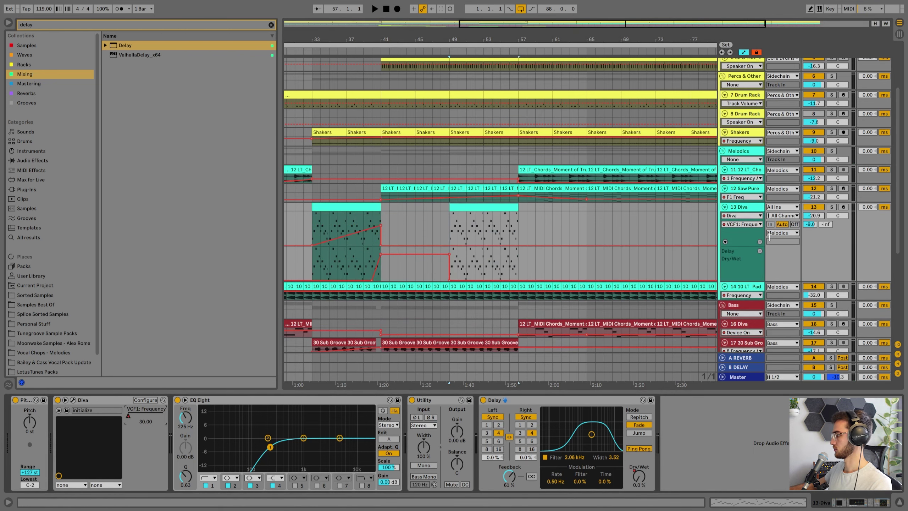
{"action": "left_click", "coordinate": [759, 242]}
Duplicate the VCF1 frequency ramp from the first Diva clip onto bars 49 to 57 and audition it from bar 49
{"action": "left_click_drag", "start_coordinate": [382, 248], "coordinate": [319, 253]}
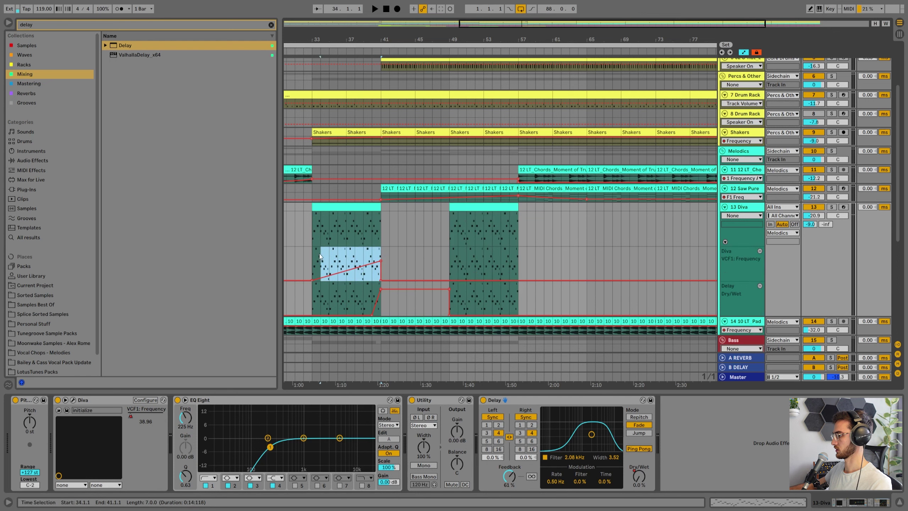
{"action": "key", "text": "ctrl+d"}
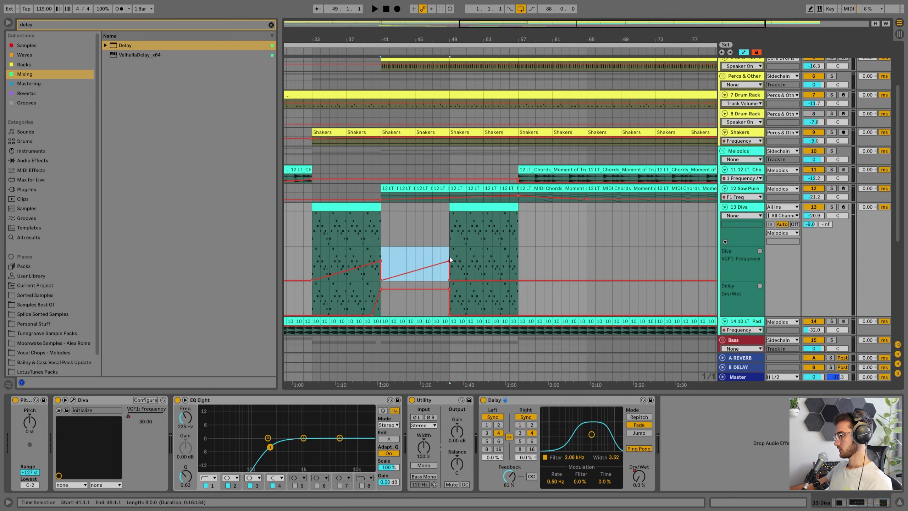
{"action": "key", "text": "ctrl+d"}
{"action": "left_click", "coordinate": [449, 253]}
{"action": "key", "text": "space"}
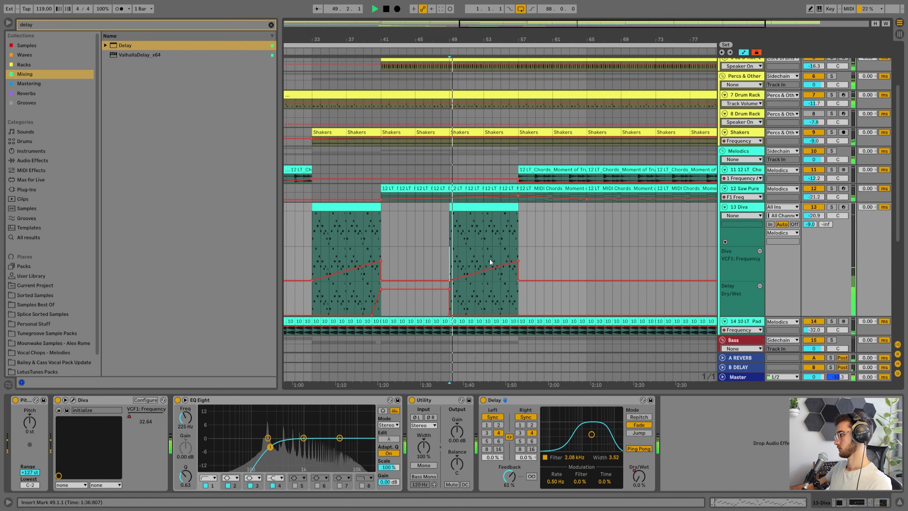
{"action": "scroll", "coordinate": [501, 291], "scroll_direction": "down", "scroll_amount": 3}
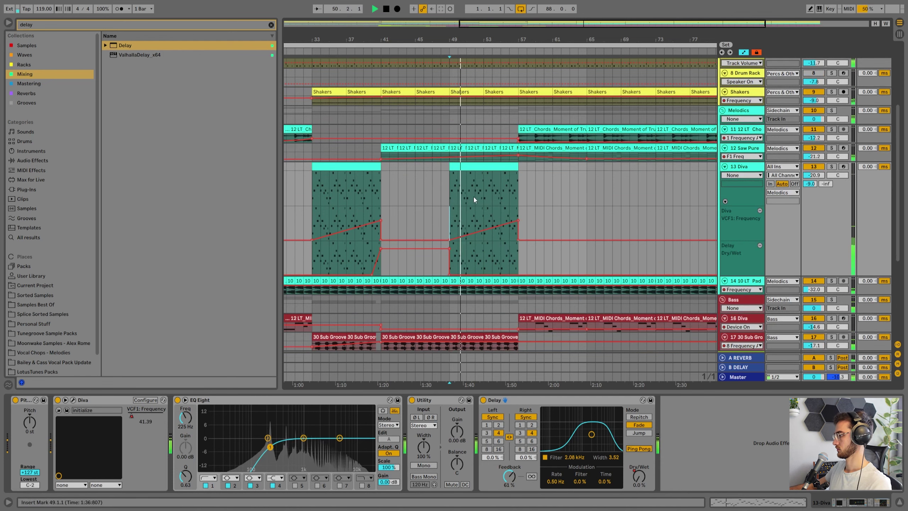
{"action": "key", "text": "space"}
Apply a Swing MPC 3000 16ths groove to both Diva clips and play them from bar 33
{"action": "left_click", "coordinate": [346, 166]}
{"action": "double_click", "coordinate": [345, 167], "text": "shift"}
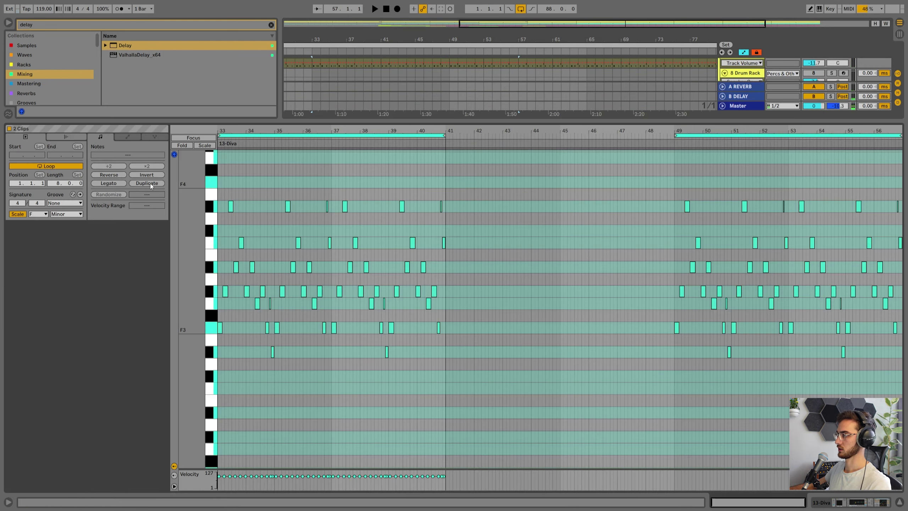
{"action": "left_click", "coordinate": [67, 203]}
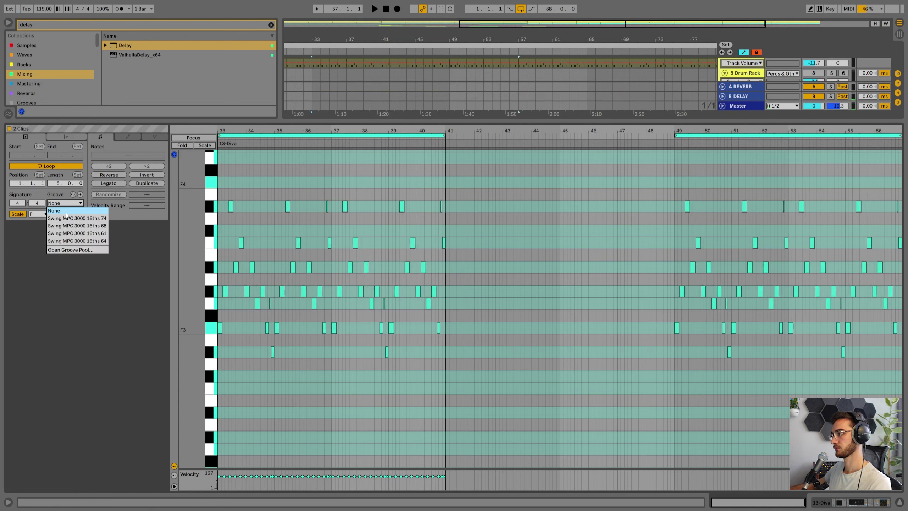
{"action": "key", "text": "space"}
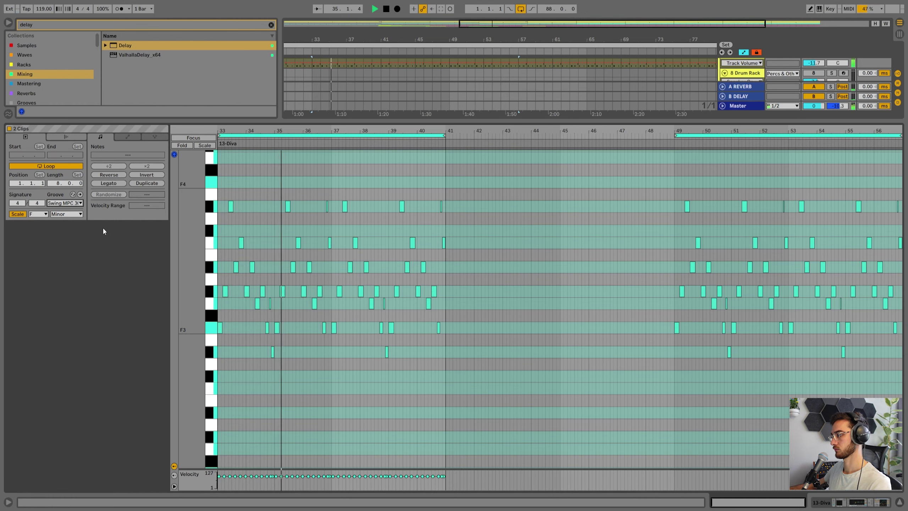
{"action": "key", "text": "shift+Tab"}
{"action": "left_click", "coordinate": [468, 173], "text": "shift"}
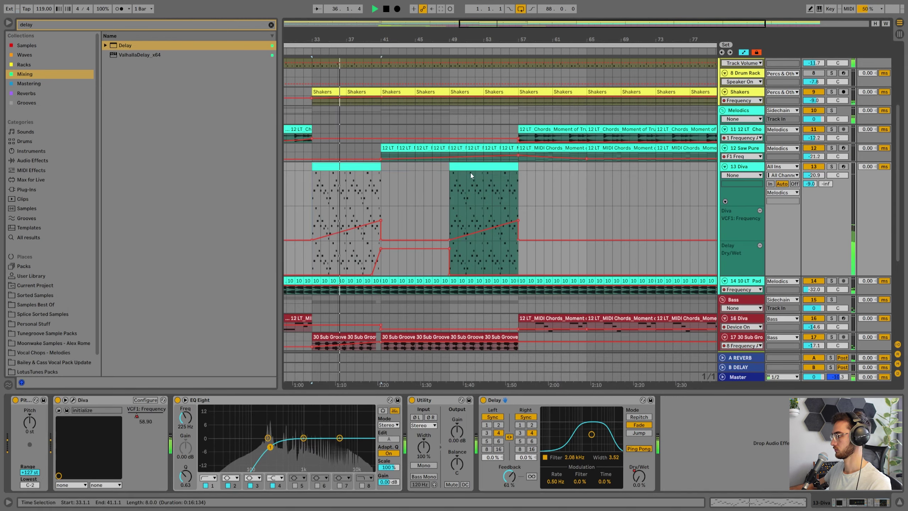
{"action": "key", "text": "shift+Tab"}
{"action": "key", "text": "shift+Tab"}
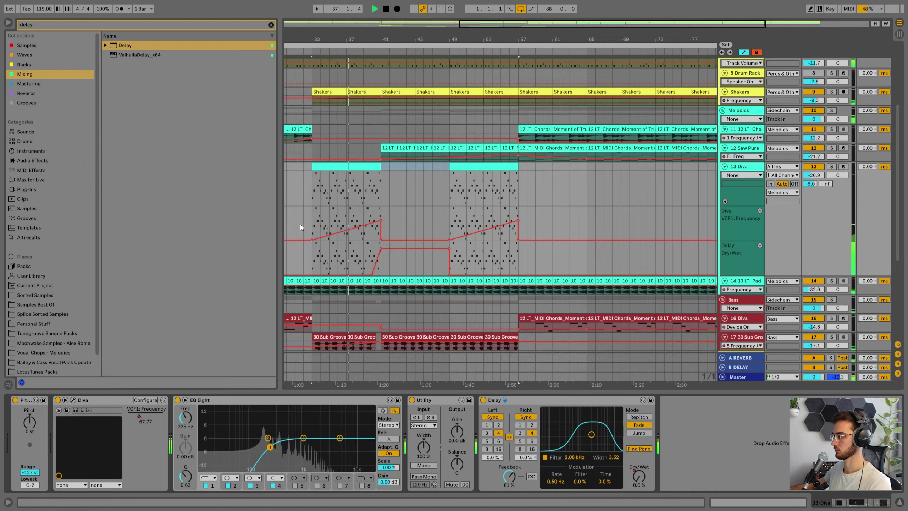
During playback, set the Diva track volume to -16.9 dB and the EQ Eight low cut to 272 Hz with Q 0.58
{"action": "scroll", "coordinate": [340, 233], "scroll_direction": "up", "scroll_amount": 1}
{"action": "left_click", "coordinate": [355, 235]}
{"action": "scroll", "coordinate": [371, 242], "scroll_direction": "up", "scroll_amount": 1}
{"action": "left_click", "coordinate": [813, 235]}
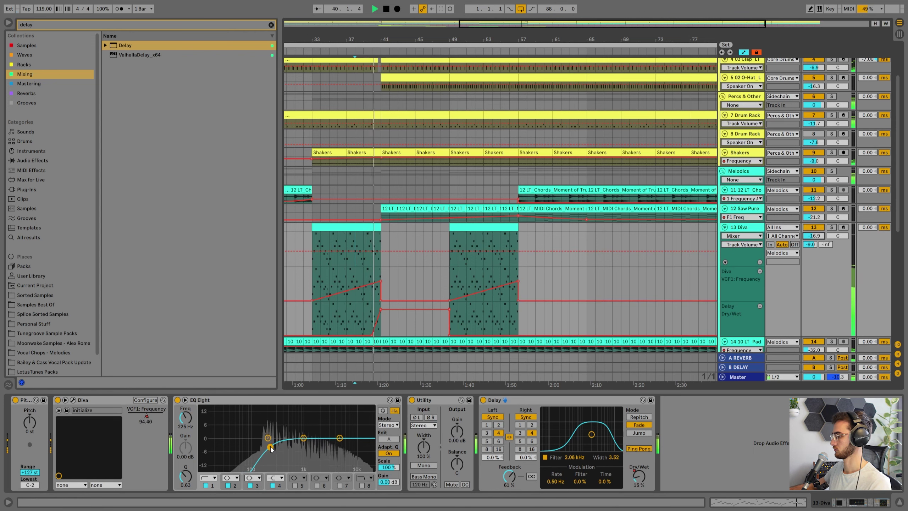
{"action": "left_click", "coordinate": [376, 226]}
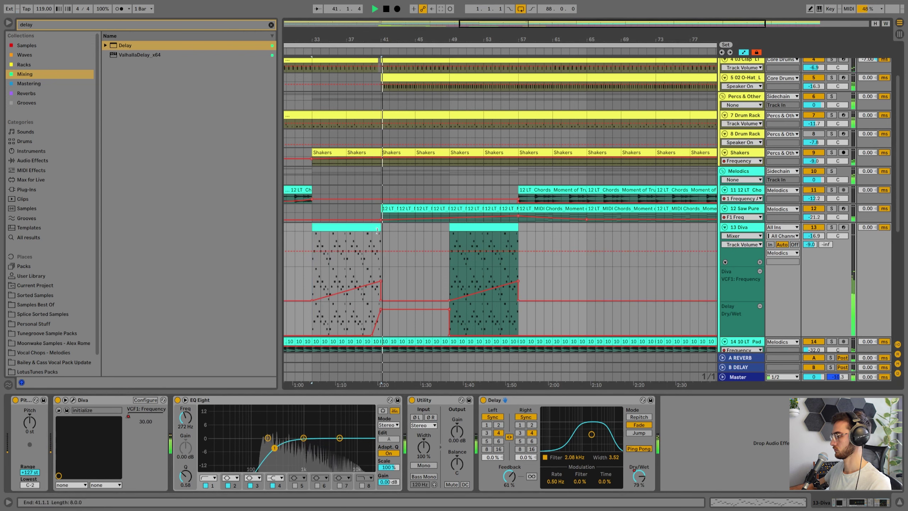
{"action": "left_click", "coordinate": [385, 229]}
Set the Delay feedback to 71%, filter to 1.04 kHz and width to 3.63, and the Diva track volume to -18.4 dB
{"action": "scroll", "coordinate": [434, 261], "scroll_direction": "down", "scroll_amount": 1}
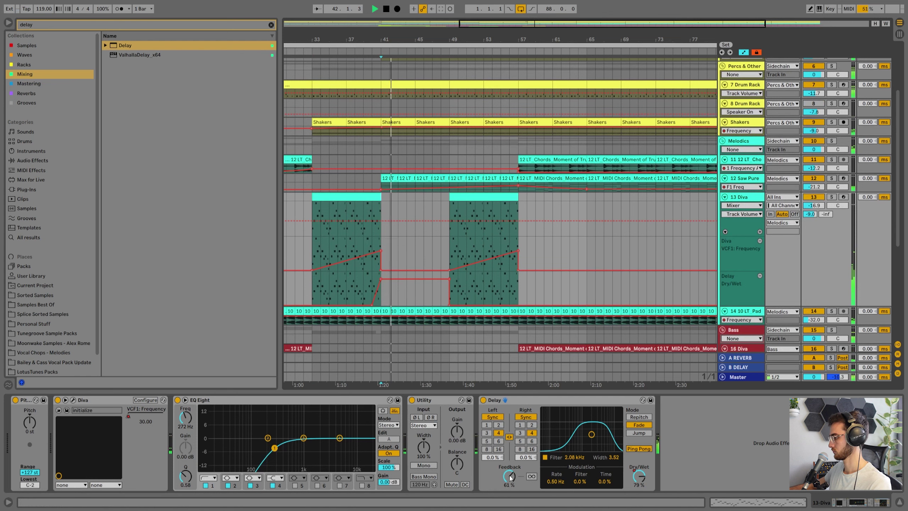
{"action": "left_click_drag", "start_coordinate": [509, 476], "coordinate": [509, 469]}
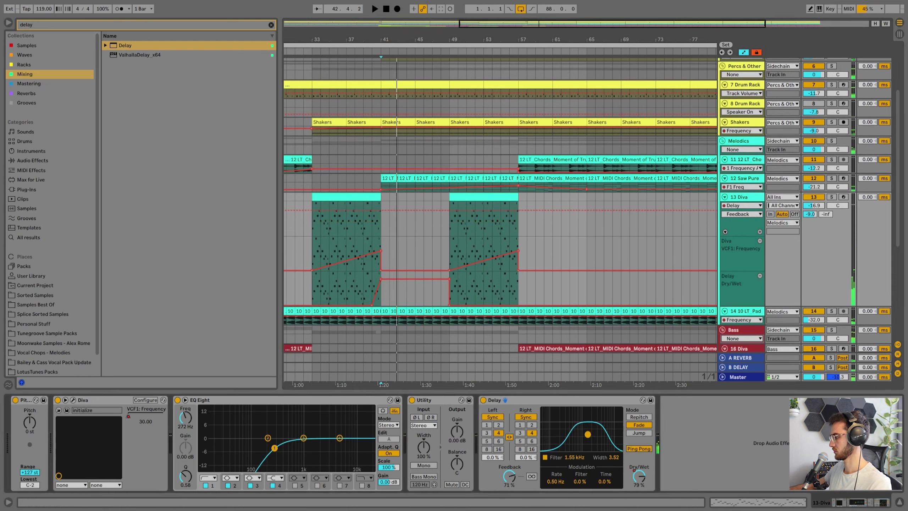
{"action": "left_click", "coordinate": [364, 223]}
{"action": "key", "text": "space"}
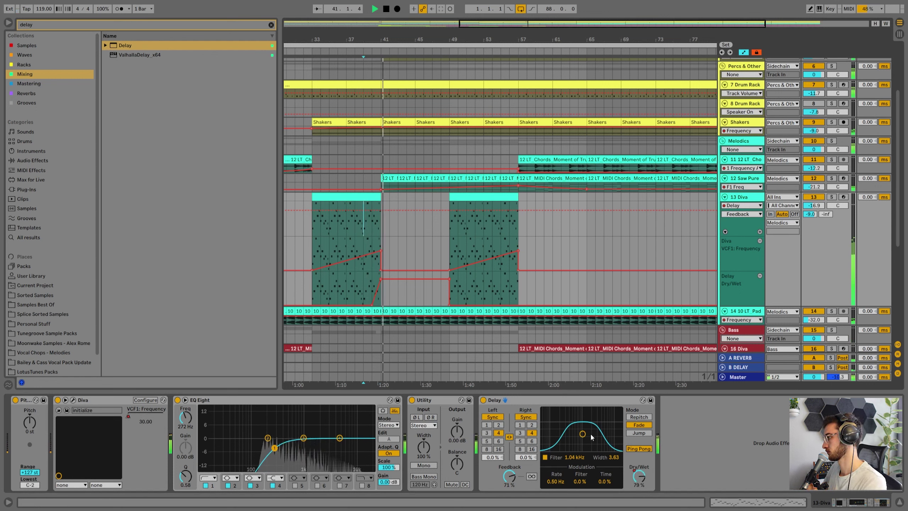
{"action": "left_click_drag", "start_coordinate": [814, 206], "coordinate": [813, 211]}
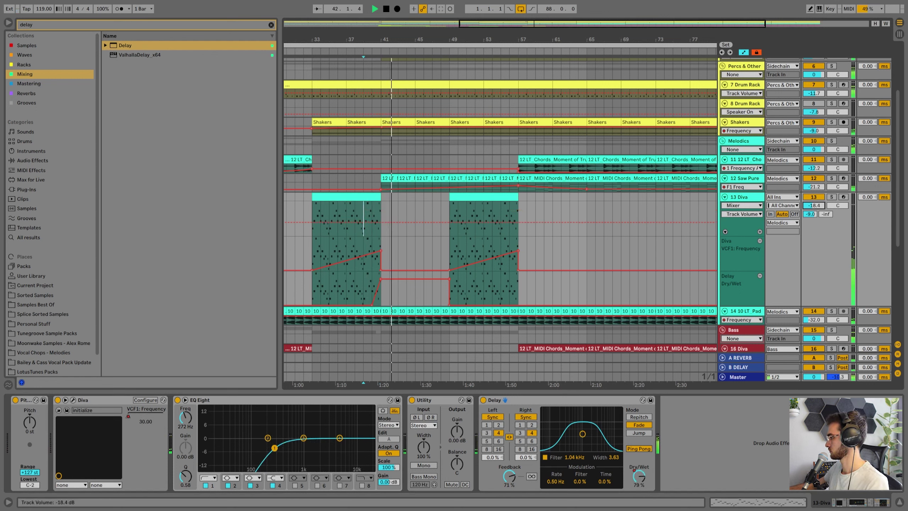
Move the peak of the first Diva clip's VCF1 Frequency ramp back to bar 40 and audition it from bar 39
{"action": "key", "text": "space"}
{"action": "key", "text": "h"}
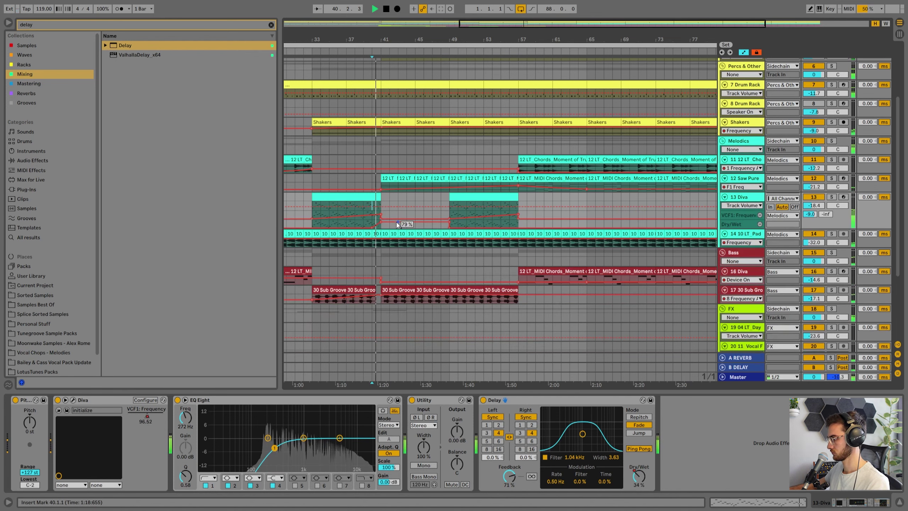
{"action": "left_click_drag", "start_coordinate": [747, 220], "coordinate": [746, 306]}
{"action": "key", "text": "space"}
{"action": "left_click", "coordinate": [392, 239]}
{"action": "left_click_drag", "start_coordinate": [381, 249], "coordinate": [372, 249]}
{"action": "left_click", "coordinate": [363, 234]}
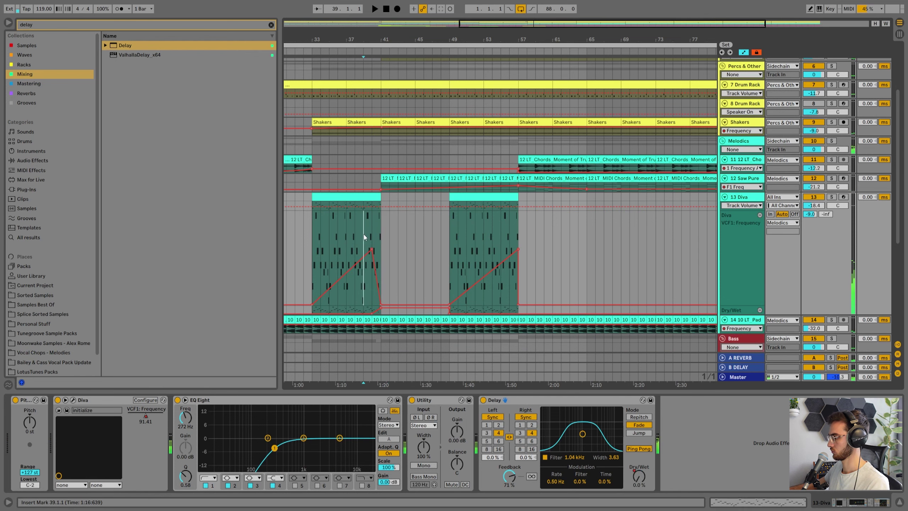
{"action": "key", "text": "space"}
Move the peak of the second Diva clip's VCF1 Frequency ramp back to bar 56, one bar before the clip ends
{"action": "right_click", "coordinate": [391, 243]}
{"action": "left_click", "coordinate": [458, 369]}
{"action": "left_click_drag", "start_coordinate": [372, 38], "coordinate": [372, 41]}
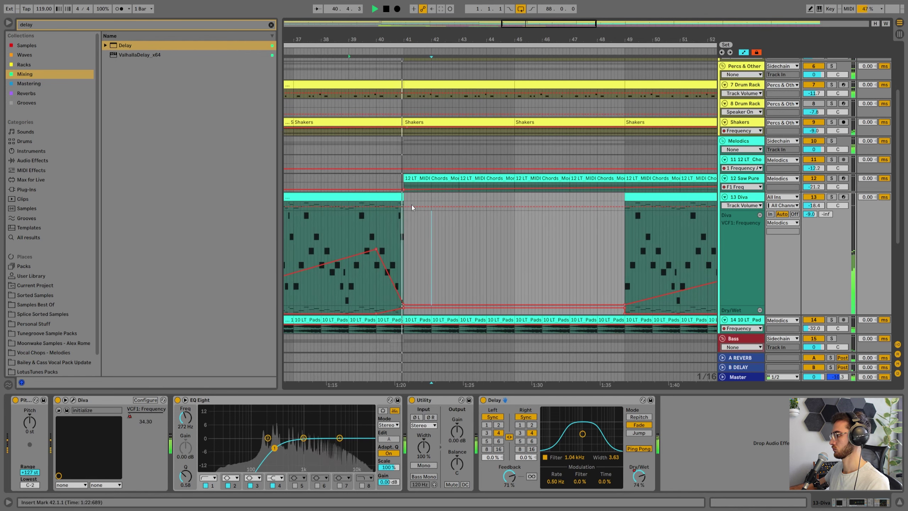
{"action": "left_click_drag", "start_coordinate": [407, 39], "coordinate": [408, 24]}
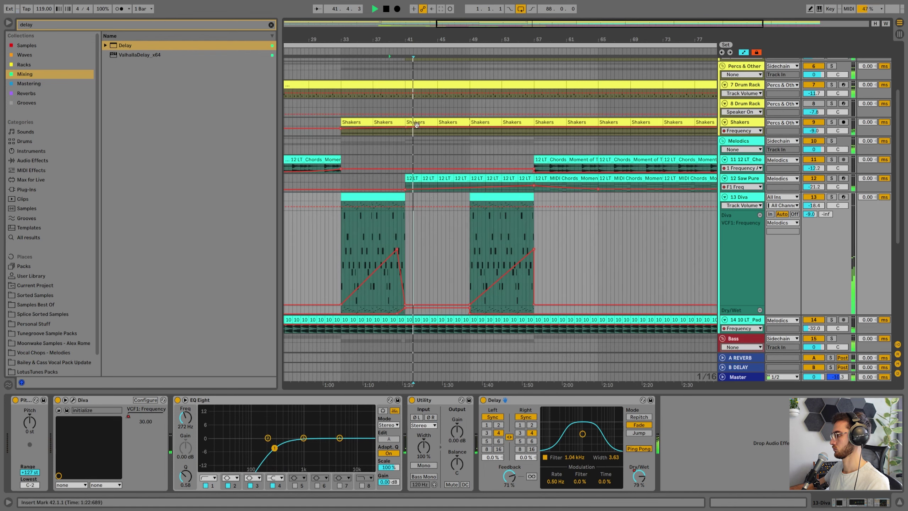
{"action": "left_click_drag", "start_coordinate": [535, 249], "coordinate": [528, 249]}
{"action": "right_click", "coordinate": [534, 238]}
{"action": "left_click", "coordinate": [534, 239]}
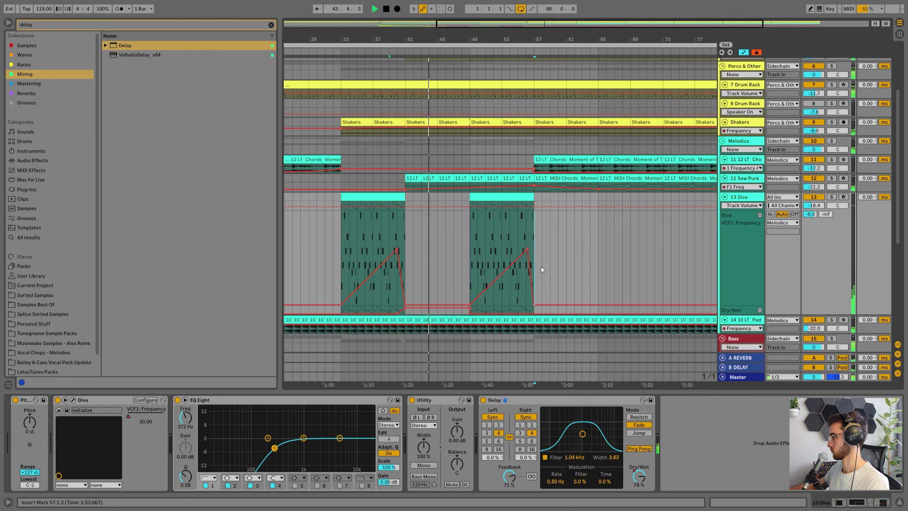
Rename the Diva melody track as Character Melo, save the set and play it from bar 33
{"action": "key", "text": "h"}
{"action": "left_click", "coordinate": [431, 202]}
{"action": "left_click", "coordinate": [367, 195]}
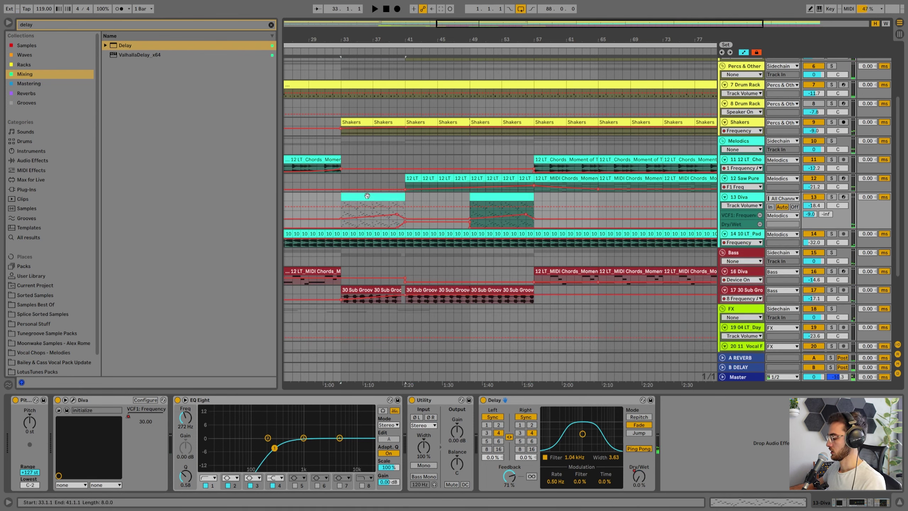
{"action": "key", "text": "Home"}
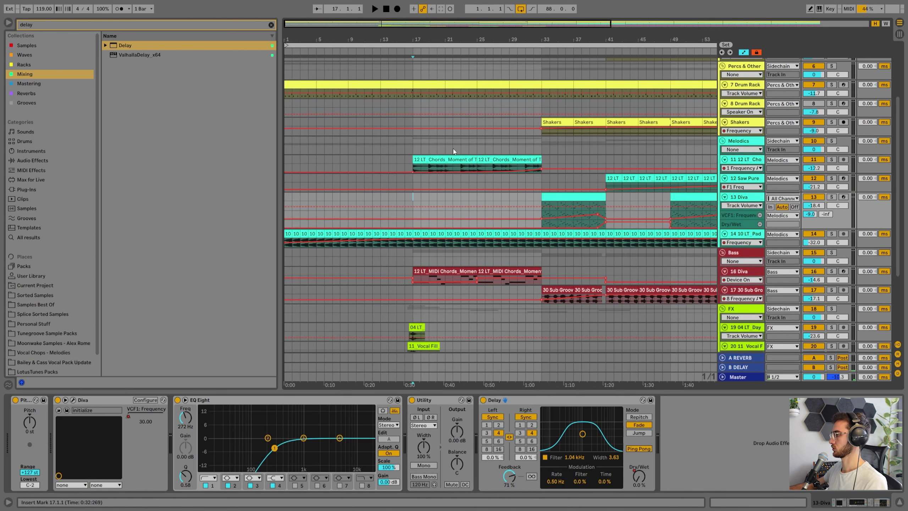
{"action": "left_click_drag", "start_coordinate": [513, 42], "coordinate": [413, 40]}
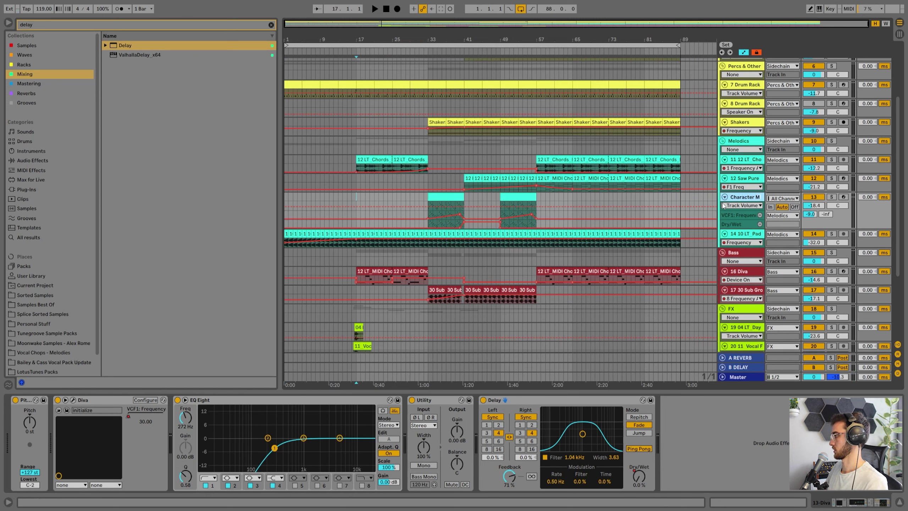
{"action": "key", "text": "ctrl+s"}
{"action": "left_click", "coordinate": [449, 195]}
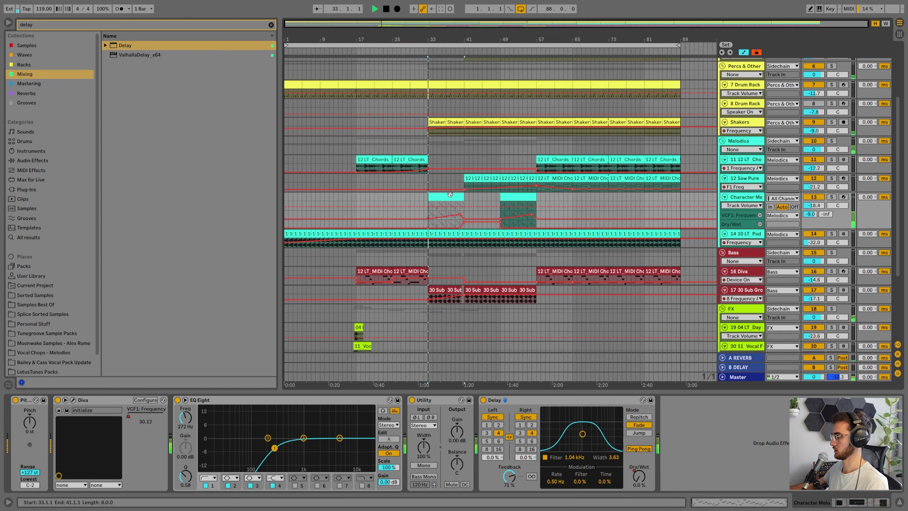
{"action": "key", "text": "space"}
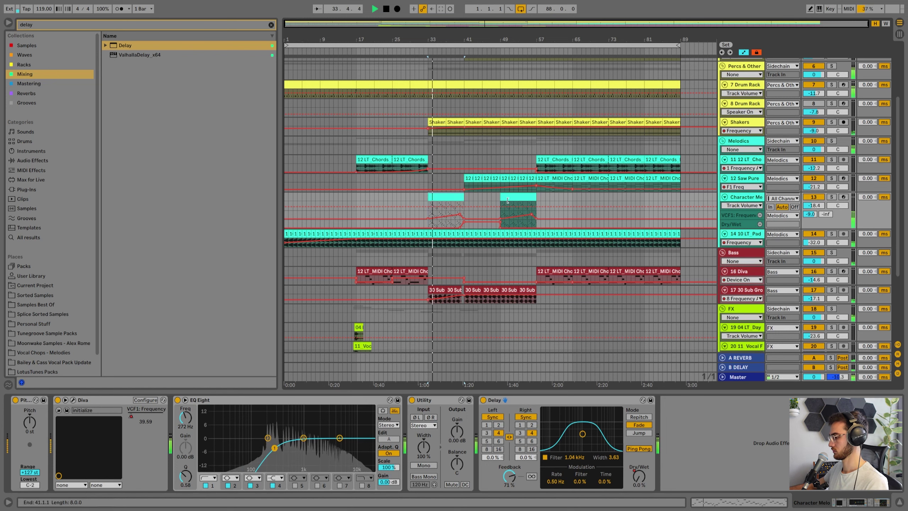
Audition the melody from bar 33, show its Delay Dry/Wet automation, and set the melody track's A-REVERB send to -inf
{"action": "scroll", "coordinate": [451, 215], "scroll_direction": "up", "scroll_amount": 4}
{"action": "left_click", "coordinate": [430, 223]}
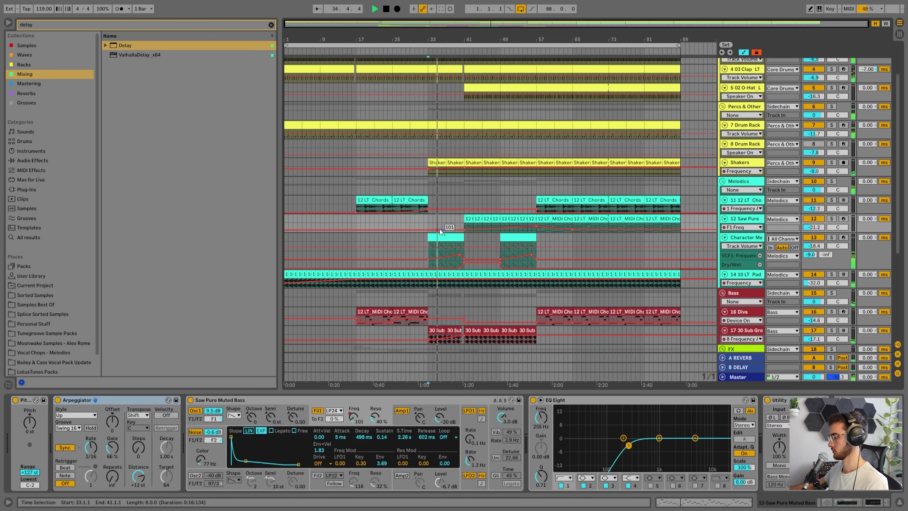
{"action": "left_click", "coordinate": [457, 236]}
{"action": "left_click", "coordinate": [458, 217]}
{"action": "left_click", "coordinate": [465, 242]}
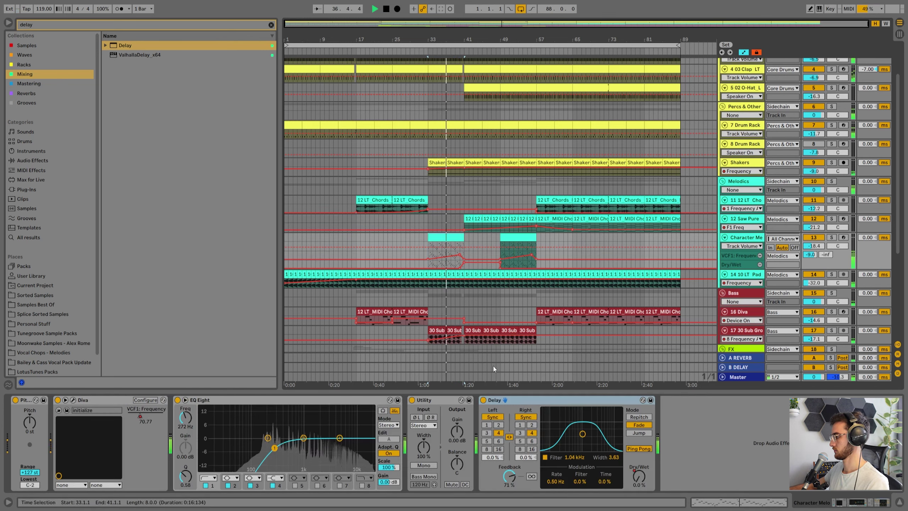
{"action": "left_click", "coordinate": [640, 476]}
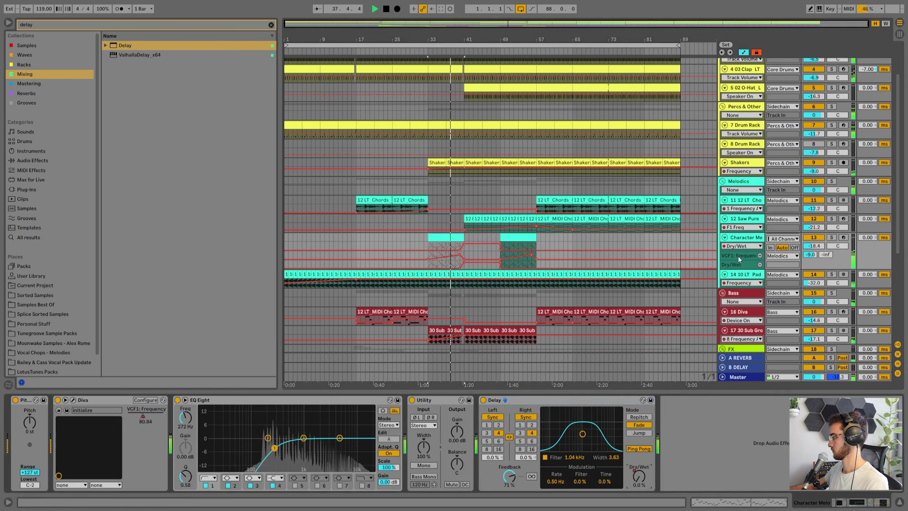
{"action": "key", "text": "space"}
{"action": "left_click_drag", "start_coordinate": [737, 259], "coordinate": [737, 283]}
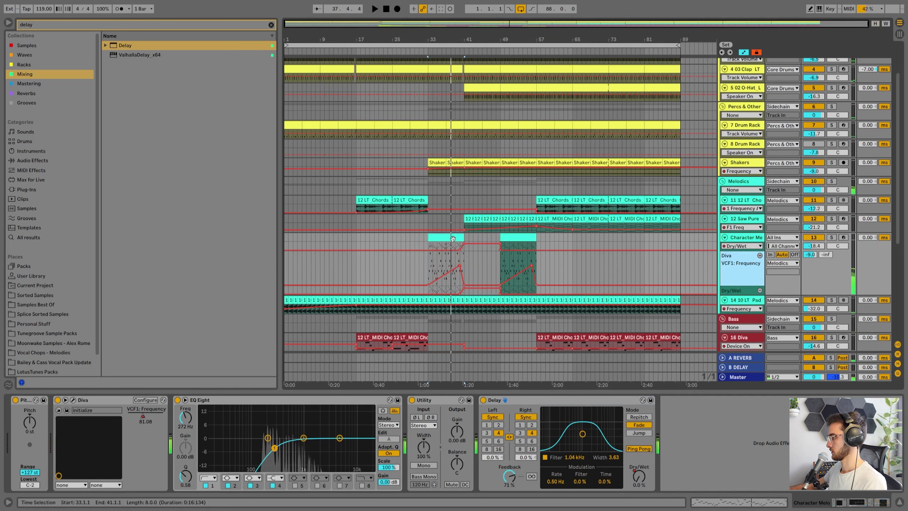
{"action": "left_click", "coordinate": [454, 240]}
{"action": "left_click", "coordinate": [424, 240]}
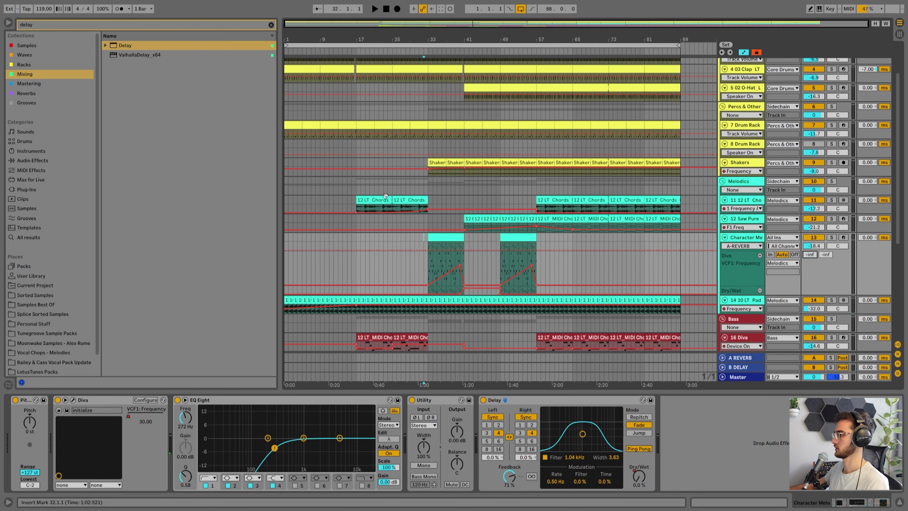
Find Reverb in the Reverbs collection and insert it on the melody track between Utility and Delay
{"action": "key", "text": "ctrl+f"}
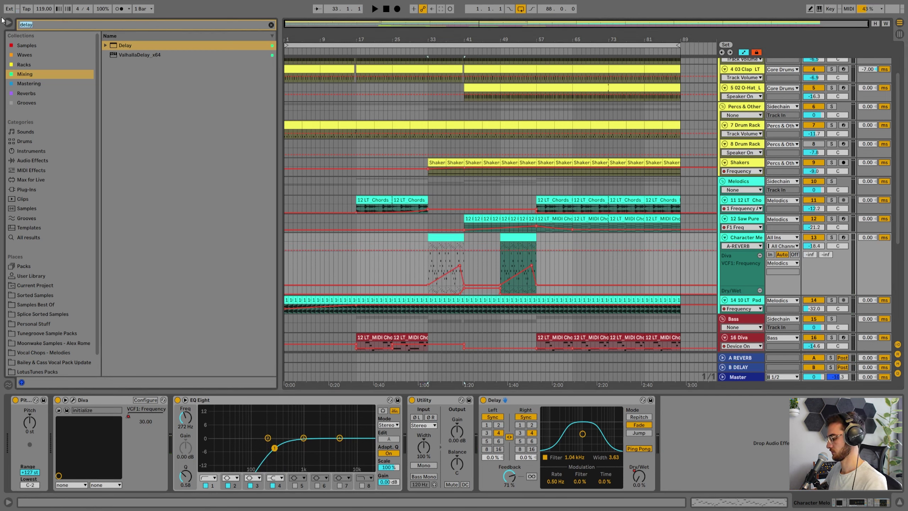
{"action": "type", "text": "reverb"}
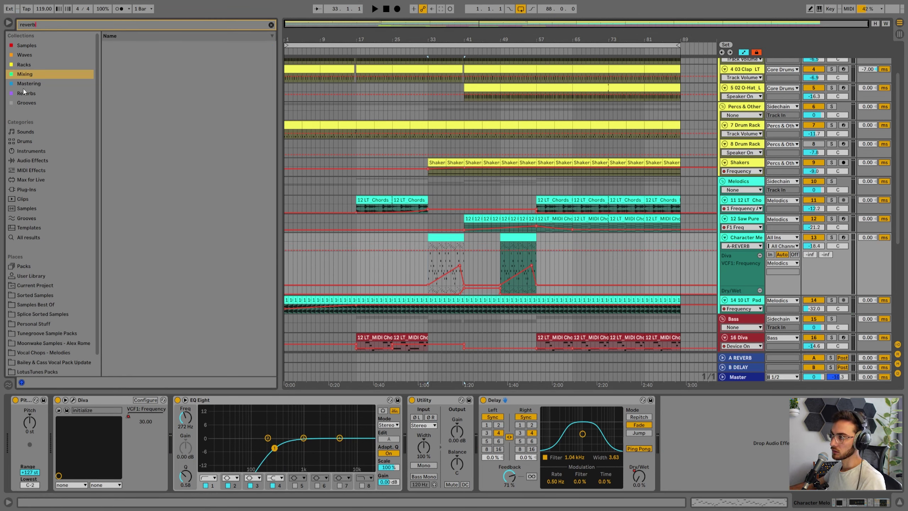
{"action": "left_click", "coordinate": [24, 92]}
{"action": "double_click", "coordinate": [127, 45]}
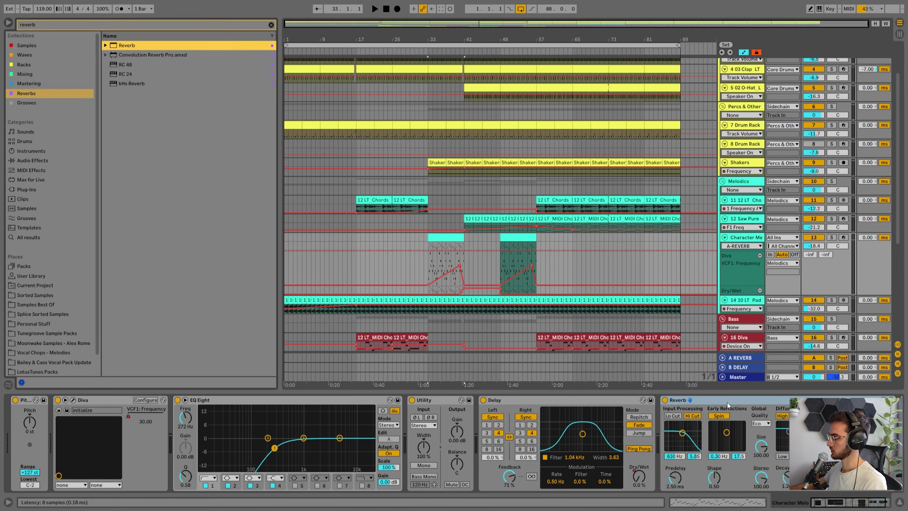
{"action": "left_click_drag", "start_coordinate": [691, 400], "coordinate": [507, 399]}
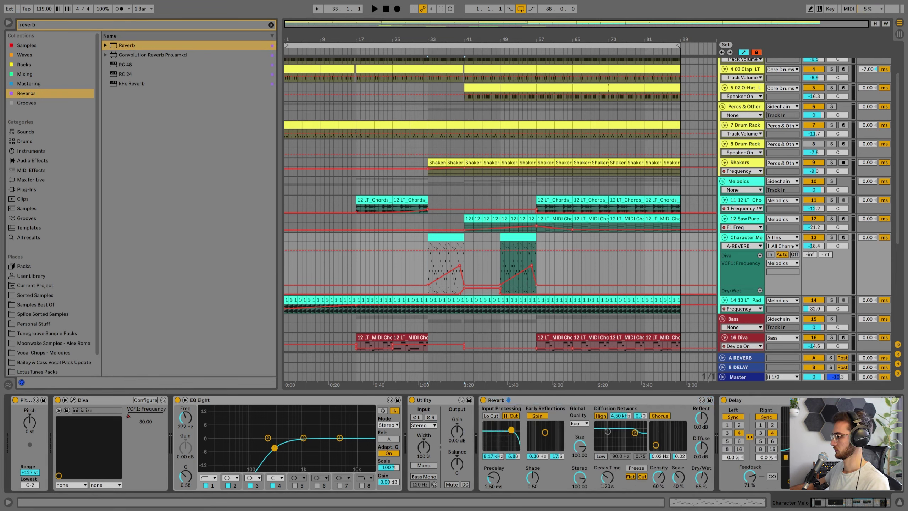
During playback, set the Reverb input high cut to 8.07 kHz, decay time to 5.96 s and Dry/Wet to 38%
{"action": "left_click", "coordinate": [700, 477]}
{"action": "key", "text": "space"}
{"action": "left_click_drag", "start_coordinate": [605, 474], "coordinate": [605, 443]}
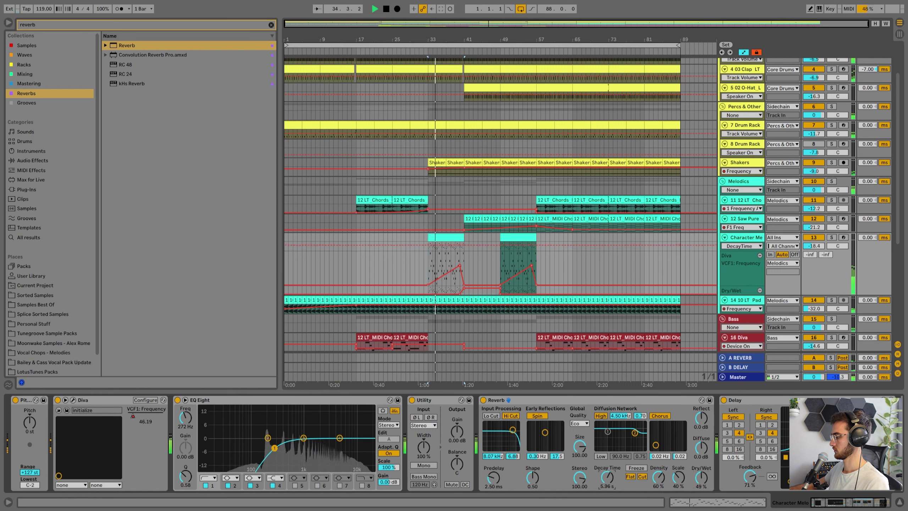
{"action": "left_click_drag", "start_coordinate": [700, 477], "coordinate": [700, 493]}
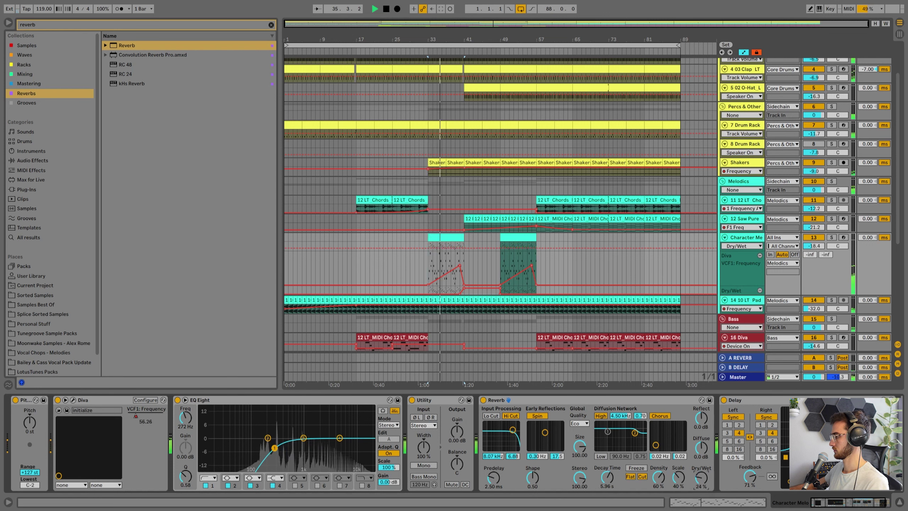
Automate the Reverb Dry/Wet to rise from about 18% to 50% over bars 33 to 41, and repeat the ramp over bars 49 to 57
{"action": "left_click_drag", "start_coordinate": [743, 250], "coordinate": [741, 294]}
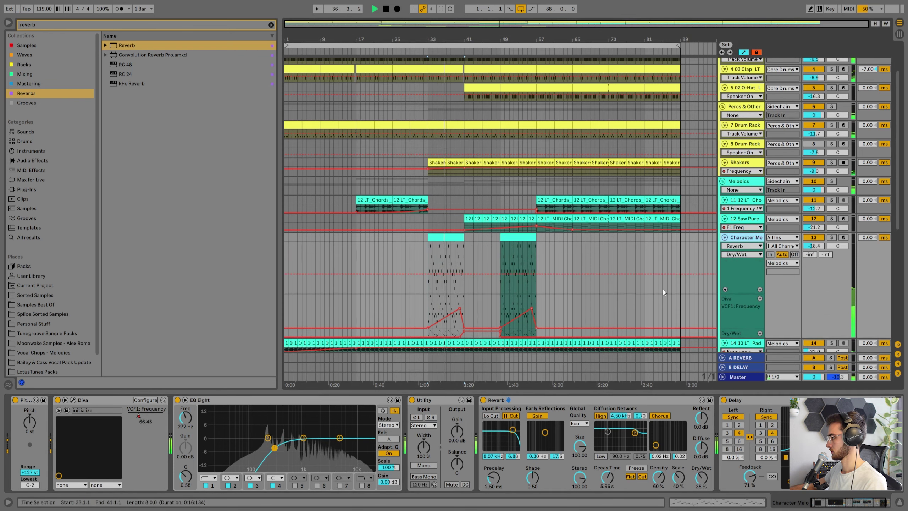
{"action": "left_click", "coordinate": [426, 270]}
{"action": "left_click", "coordinate": [460, 274]}
{"action": "left_click_drag", "start_coordinate": [431, 274], "coordinate": [431, 255]}
{"action": "key", "text": "ctrl+d"}
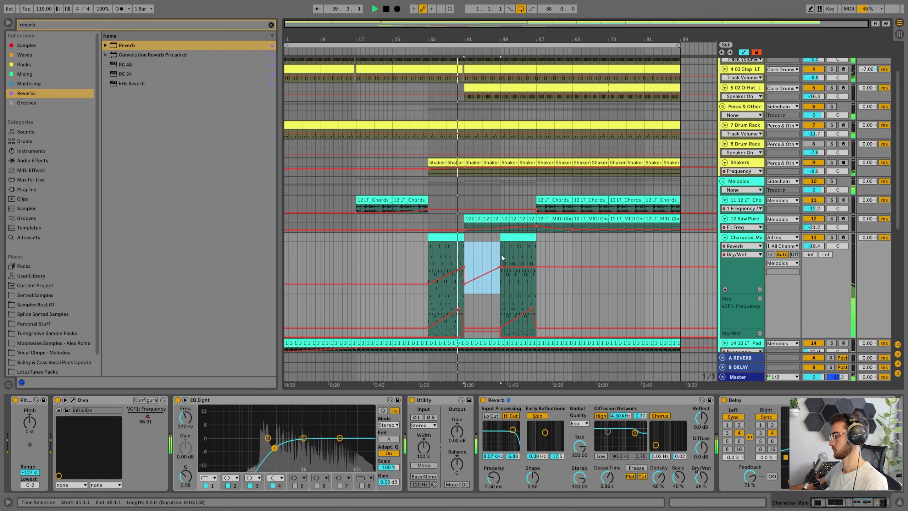
{"action": "left_click_drag", "start_coordinate": [499, 254], "coordinate": [535, 254]}
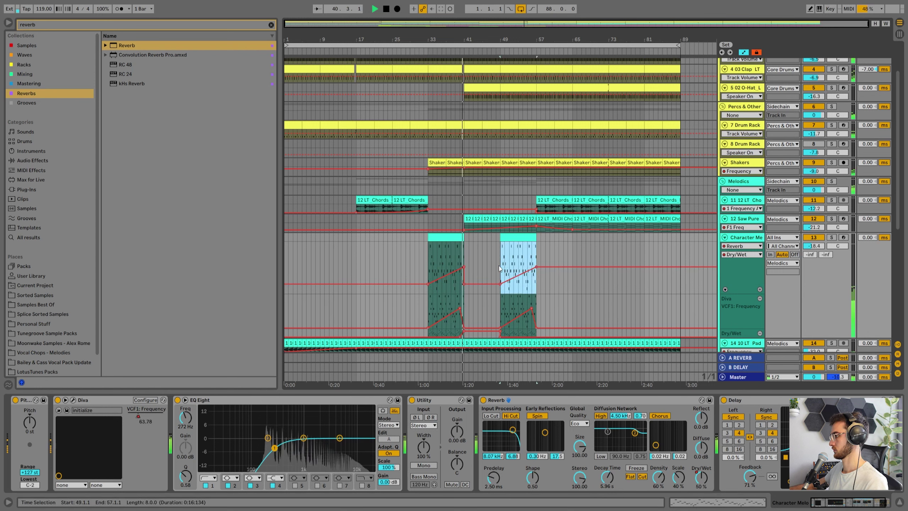
{"action": "left_click", "coordinate": [478, 256]}
{"action": "key", "text": "h"}
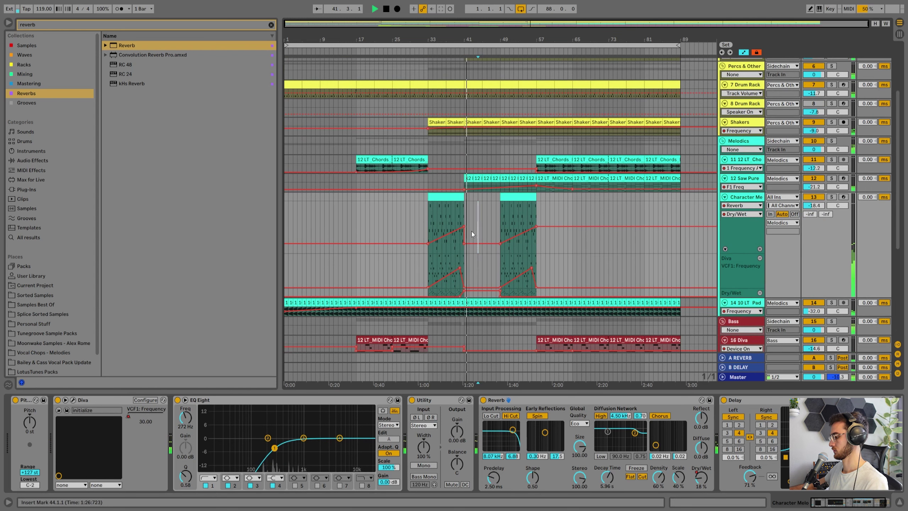
{"action": "left_click", "coordinate": [461, 205]}
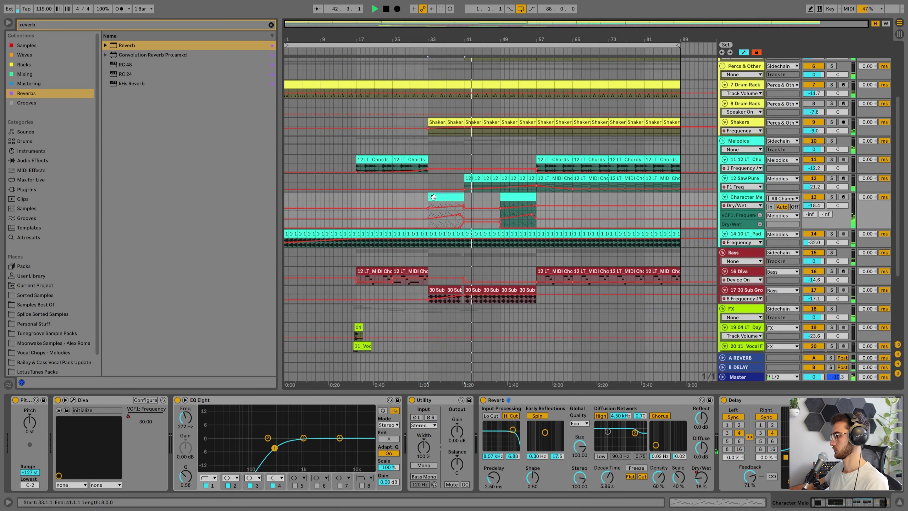
Set the Sub Groove track volume to -15.4 dB and copy a Diva bass clip onto bars 41 to 49
{"action": "left_click_drag", "start_coordinate": [813, 298], "coordinate": [813, 293]}
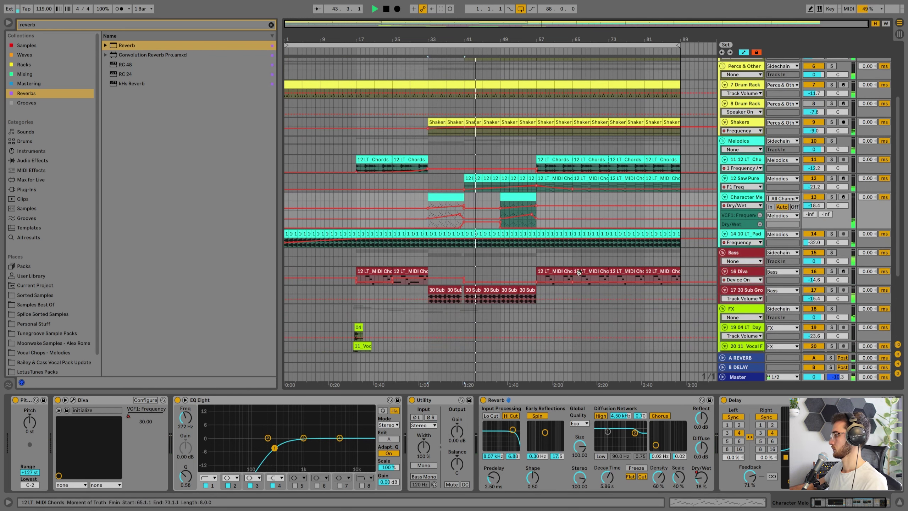
{"action": "key", "text": "space"}
{"action": "left_click_drag", "start_coordinate": [558, 270], "coordinate": [485, 270]}
Deactivate the Sub Groove clips between bars 41 and 57 and play the arrangement from bar 40
{"action": "left_click", "coordinate": [524, 291]}
{"action": "key", "text": "0"}
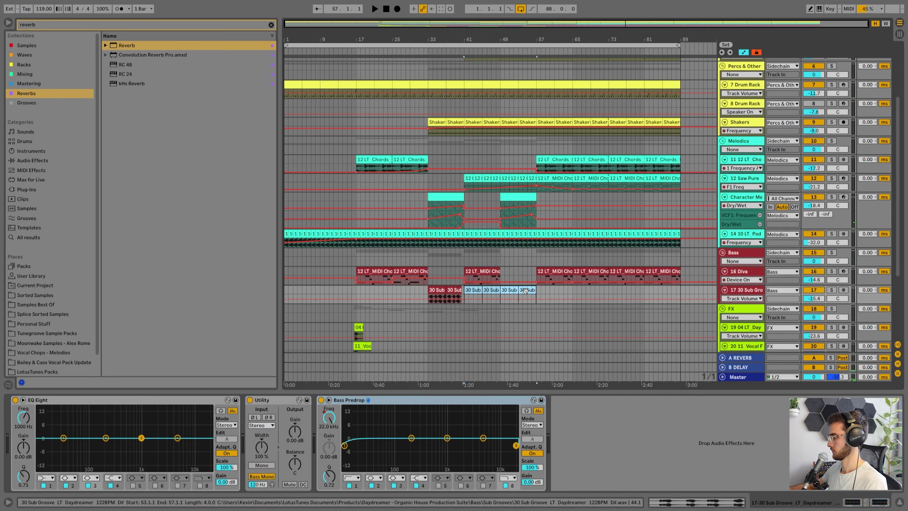
{"action": "left_click", "coordinate": [472, 271]}
{"action": "left_click", "coordinate": [459, 260]}
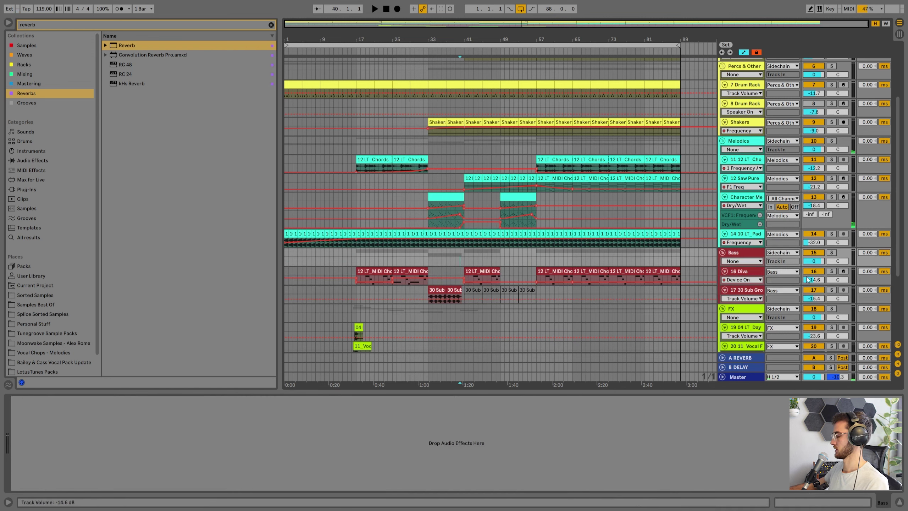
{"action": "left_click", "coordinate": [459, 274]}
{"action": "key", "text": "space"}
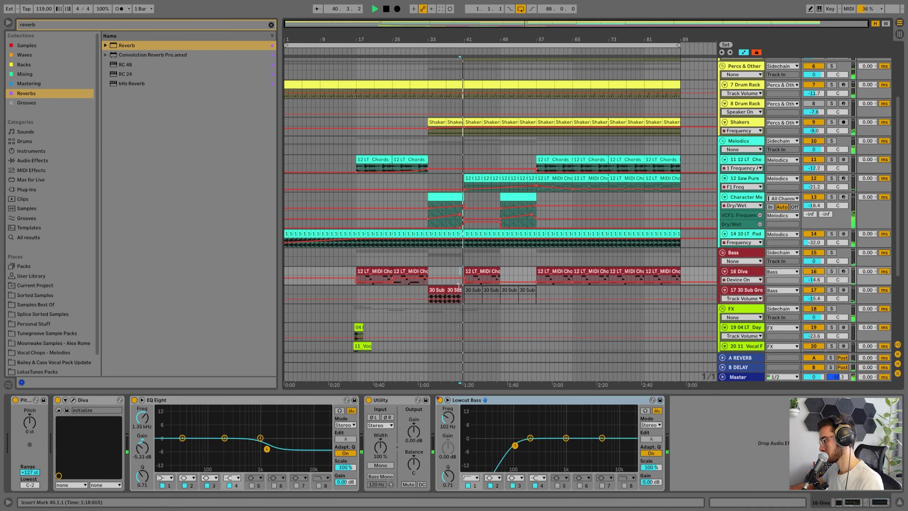
Deactivate the Sub Groove clips between bars 33 and 41 and audition the section from bar 32
{"action": "left_click", "coordinate": [437, 289]}
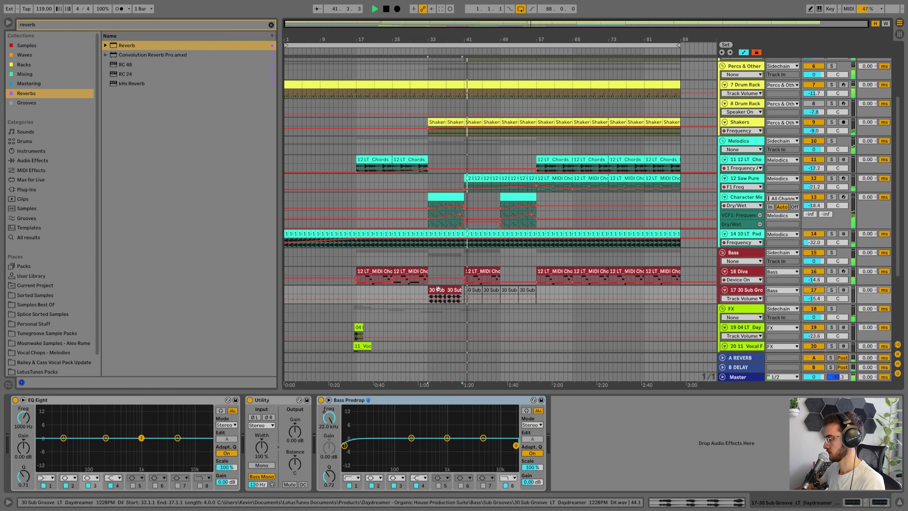
{"action": "key", "text": "0"}
{"action": "left_click", "coordinate": [484, 271]}
{"action": "key", "text": "space"}
{"action": "left_click", "coordinate": [424, 260]}
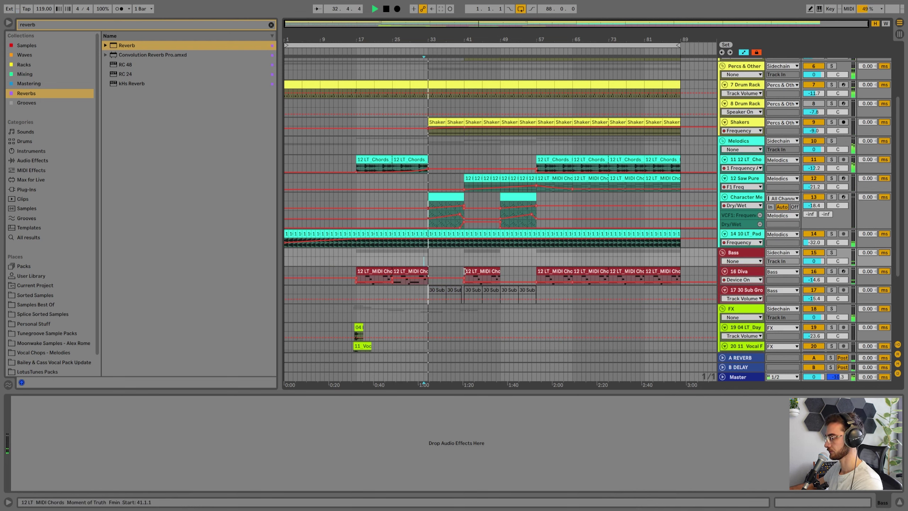
{"action": "left_click", "coordinate": [436, 196]}
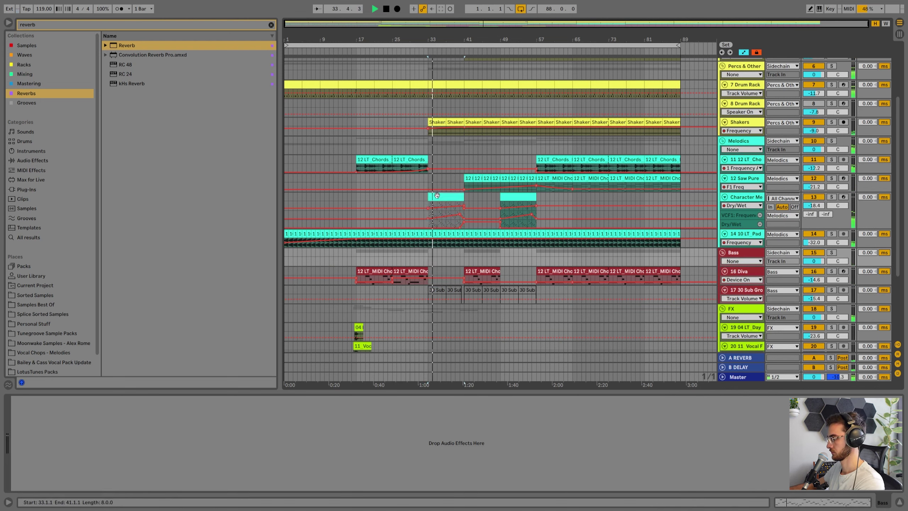
{"action": "left_click", "coordinate": [824, 280]}
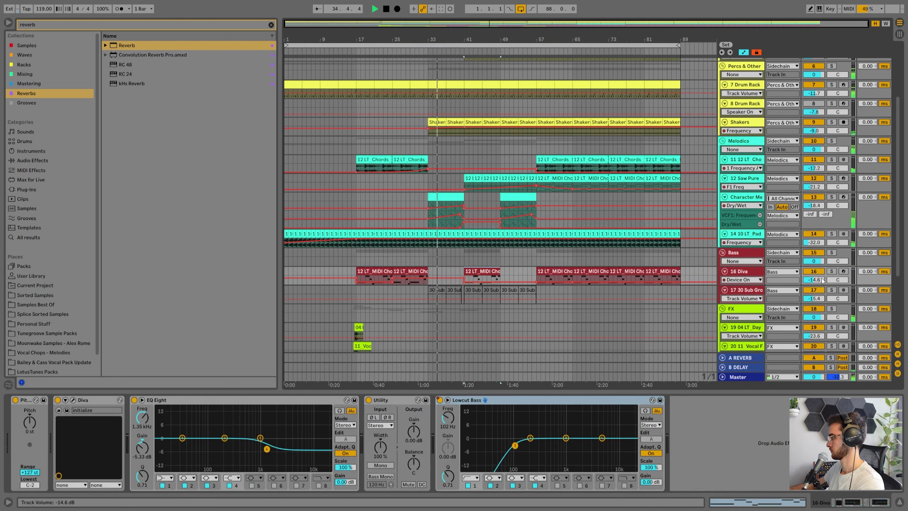
{"action": "left_click", "coordinate": [432, 264]}
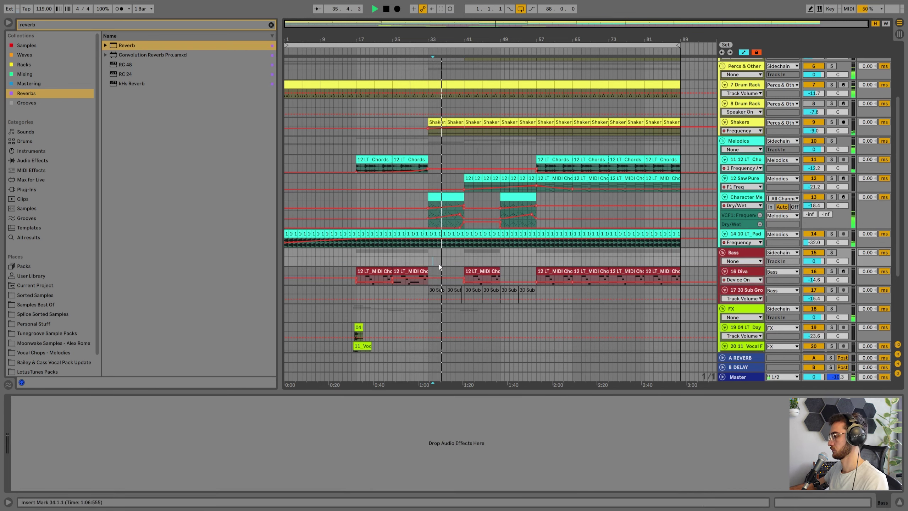
Search the sample library for "riser" and look for results in Sorted Samples and LotusTunes Packs
{"action": "left_click_drag", "start_coordinate": [37, 26], "coordinate": [16, 24]}
{"action": "key", "text": "BackSpace"}
{"action": "type", "text": "riser"}
{"action": "left_click", "coordinate": [40, 306]}
{"action": "scroll", "coordinate": [44, 336], "scroll_direction": "down", "scroll_amount": 2}
{"action": "left_click", "coordinate": [38, 351]}
{"action": "scroll", "coordinate": [461, 239], "scroll_direction": "up", "scroll_amount": 3}
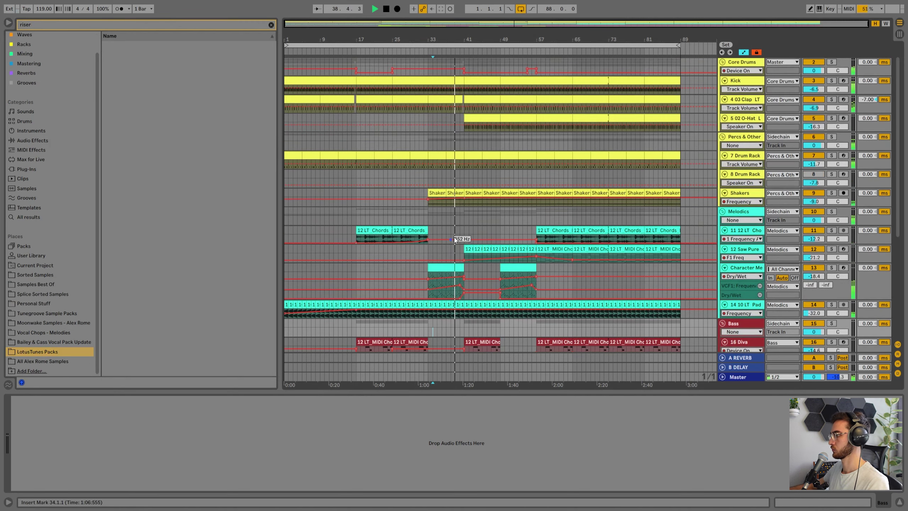
Edit the kick break before bar 41 by toggling the notes at 16.2 and 16.3 of the Kick clip, and audition the transition
{"action": "left_click", "coordinate": [458, 193]}
{"action": "scroll", "coordinate": [461, 78], "scroll_direction": "up", "scroll_amount": 5}
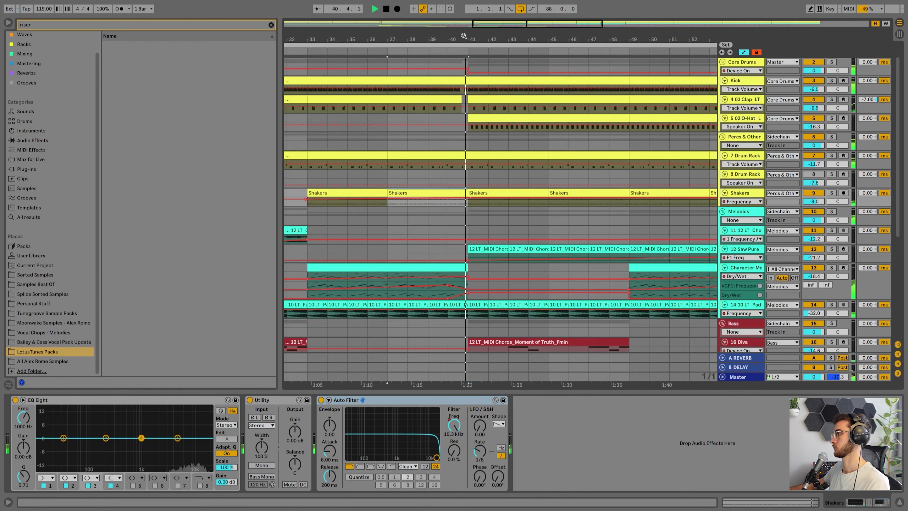
{"action": "scroll", "coordinate": [461, 78], "scroll_direction": "up", "scroll_amount": 2}
{"action": "double_click", "coordinate": [461, 79]}
{"action": "key", "text": "space"}
{"action": "left_click_drag", "start_coordinate": [875, 181], "coordinate": [886, 172]}
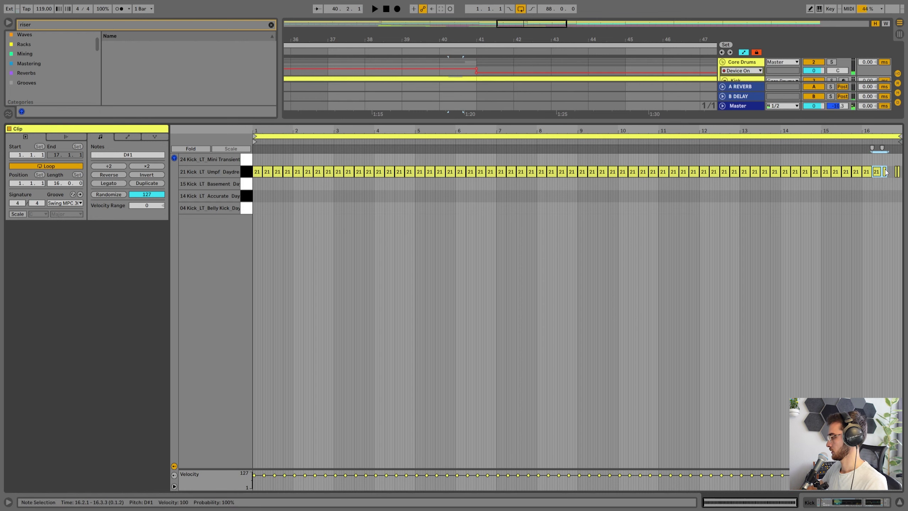
{"action": "left_click", "coordinate": [849, 193]}
{"action": "key", "text": "space"}
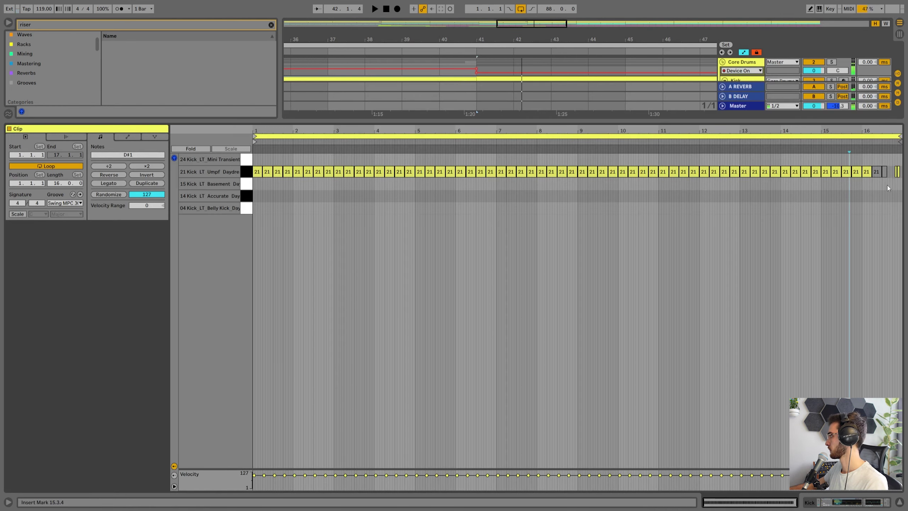
{"action": "left_click", "coordinate": [876, 172]}
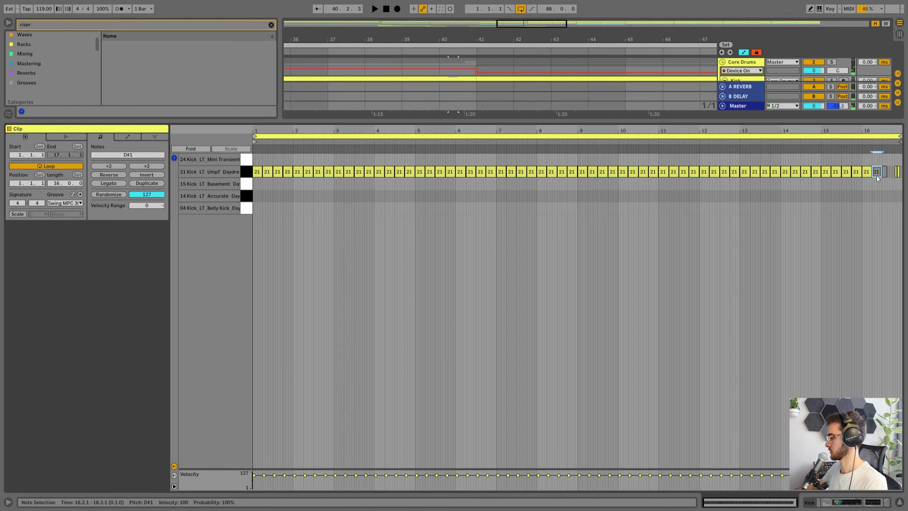
{"action": "left_click", "coordinate": [869, 190]}
{"action": "key", "text": "shift+Tab"}
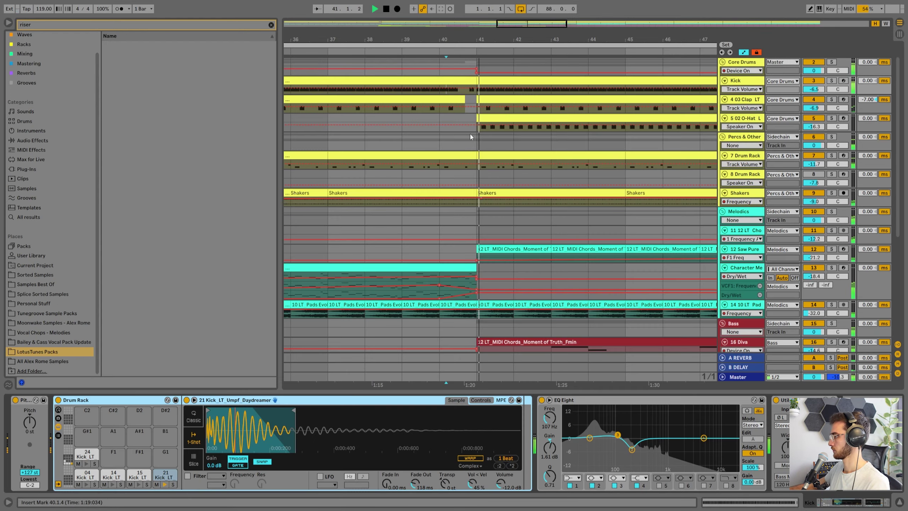
Duplicate the Diva bass clip on bars 41 to 49 onto bars 49 to 57
{"action": "left_click_drag", "start_coordinate": [471, 43], "coordinate": [471, 16]}
{"action": "scroll", "coordinate": [503, 306], "scroll_direction": "down", "scroll_amount": 3}
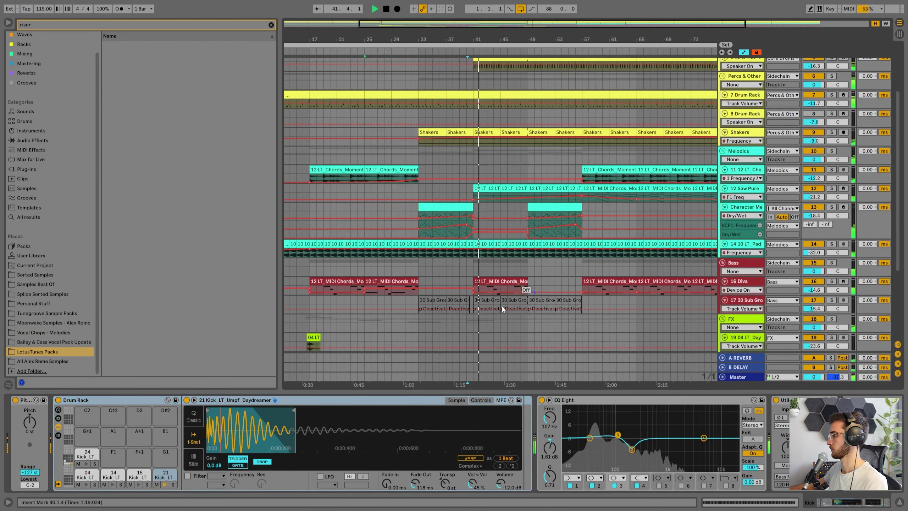
{"action": "left_click", "coordinate": [493, 282]}
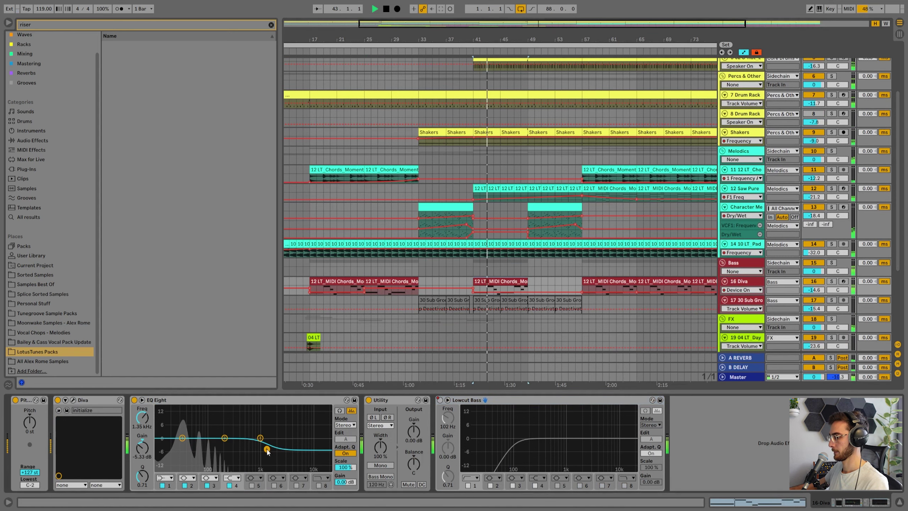
{"action": "scroll", "coordinate": [468, 313], "scroll_direction": "down", "scroll_amount": 1}
{"action": "key", "text": "ctrl+d"}
{"action": "key", "text": "space"}
Set the arrangement to a fixed grid of 2 bars and play it from bar 31
{"action": "left_click", "coordinate": [432, 260]}
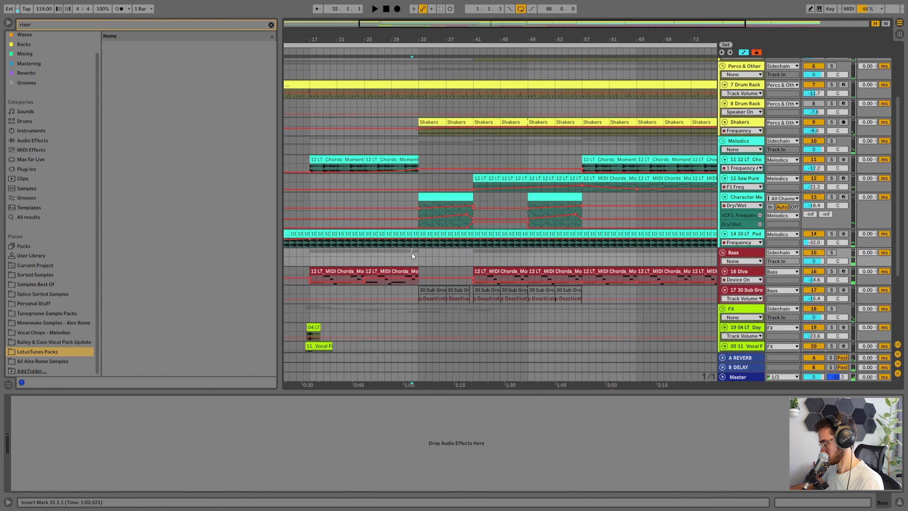
{"action": "right_click", "coordinate": [411, 254]}
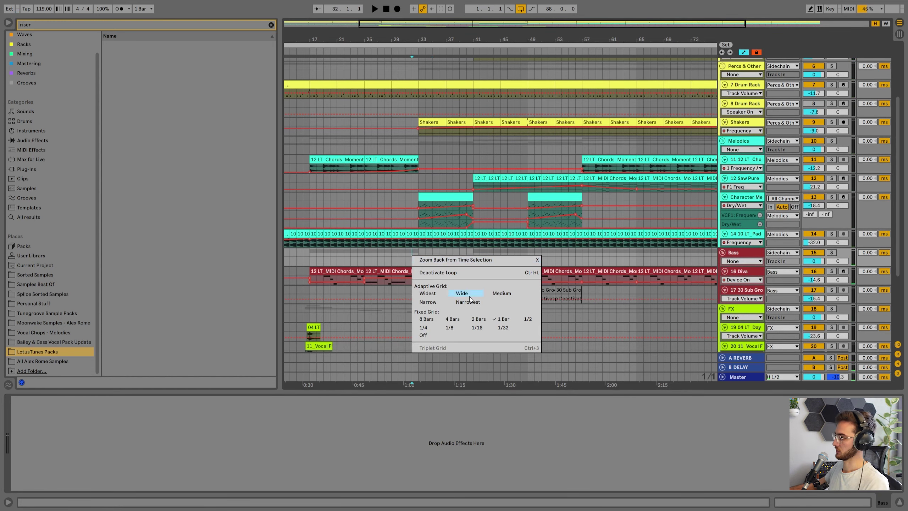
{"action": "left_click", "coordinate": [479, 318]}
{"action": "left_click", "coordinate": [409, 253]}
{"action": "left_click_drag", "start_coordinate": [399, 34], "coordinate": [416, 71]}
{"action": "key", "text": "space"}
Rename the Diva bass track to Main Bass and save the set
{"action": "key", "text": "ctrl+s"}
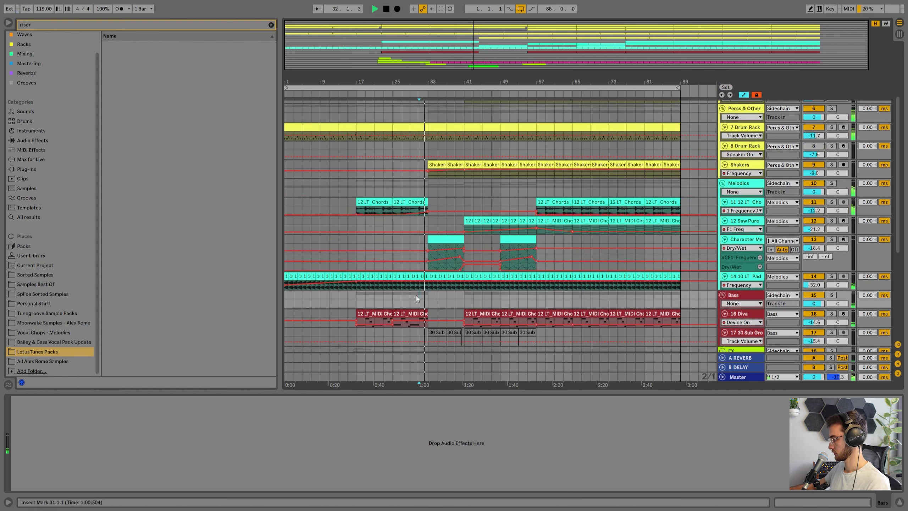
{"action": "scroll", "coordinate": [415, 295], "scroll_direction": "down", "scroll_amount": 5}
{"action": "left_click", "coordinate": [750, 265]}
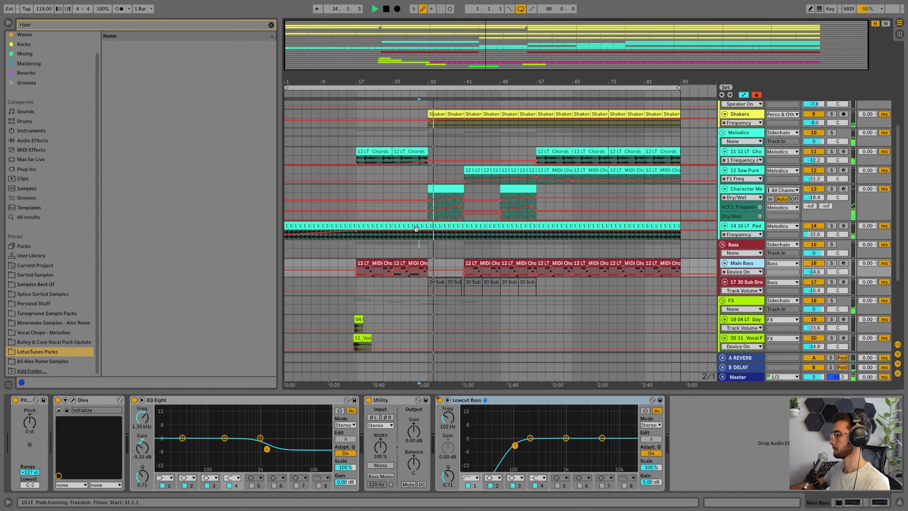
{"action": "left_click", "coordinate": [417, 243]}
{"action": "key", "text": "ctrl+s"}
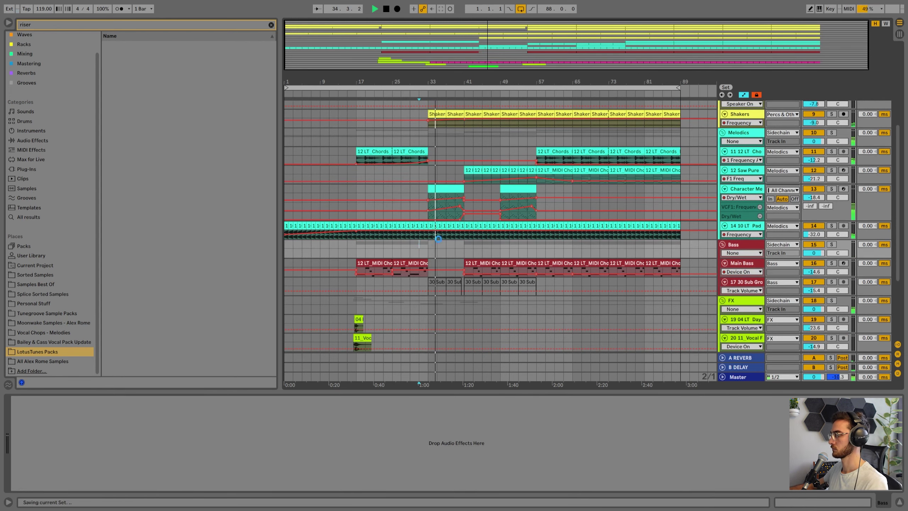
Copy the chords clip from bar 57 to bar 41 and shorten the copy to bars 41 to 43
{"action": "scroll", "coordinate": [433, 241], "scroll_direction": "up", "scroll_amount": 2}
{"action": "left_click", "coordinate": [518, 243]}
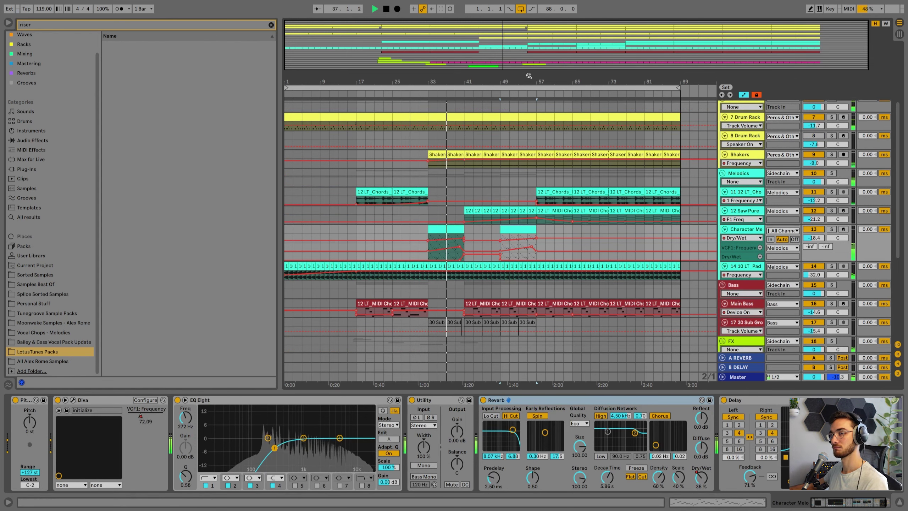
{"action": "left_click", "coordinate": [559, 190]}
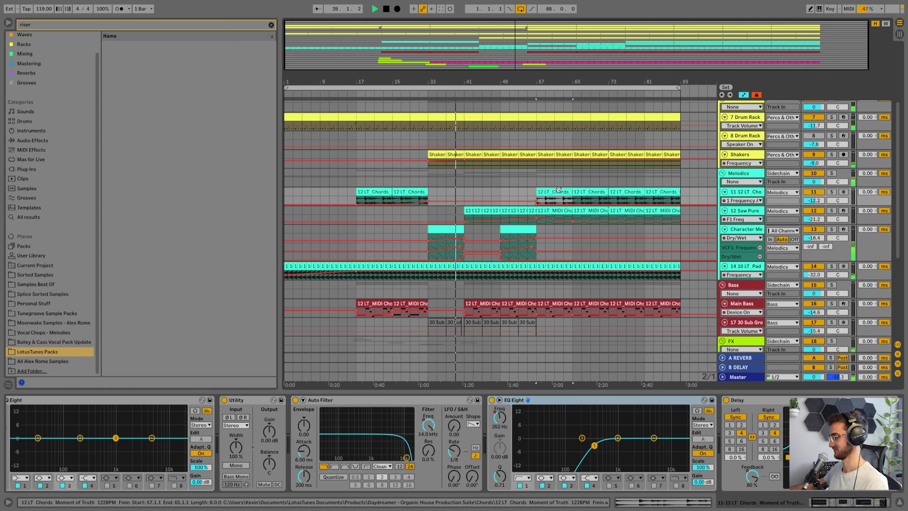
{"action": "left_click", "coordinate": [466, 194]}
{"action": "left_click_drag", "start_coordinate": [544, 194], "coordinate": [481, 195]}
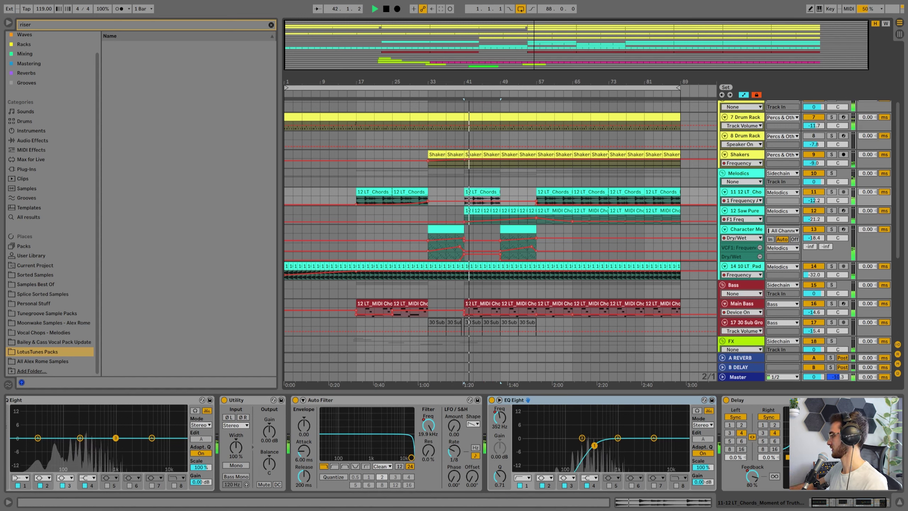
{"action": "left_click_drag", "start_coordinate": [499, 195], "coordinate": [472, 193]}
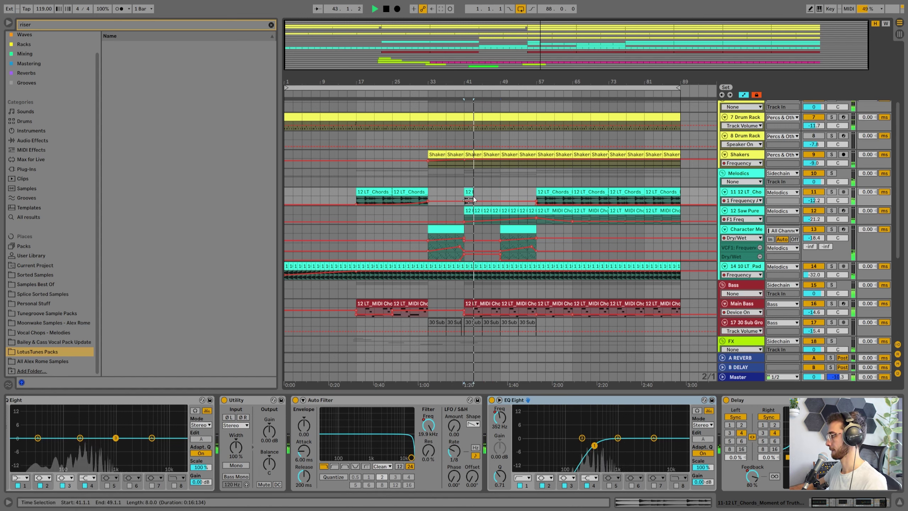
Copy the two-bar chords clip to bars 39 to 41, reverse it, and fade it in towards bar 41
{"action": "scroll", "coordinate": [467, 189], "scroll_direction": "up", "scroll_amount": 5}
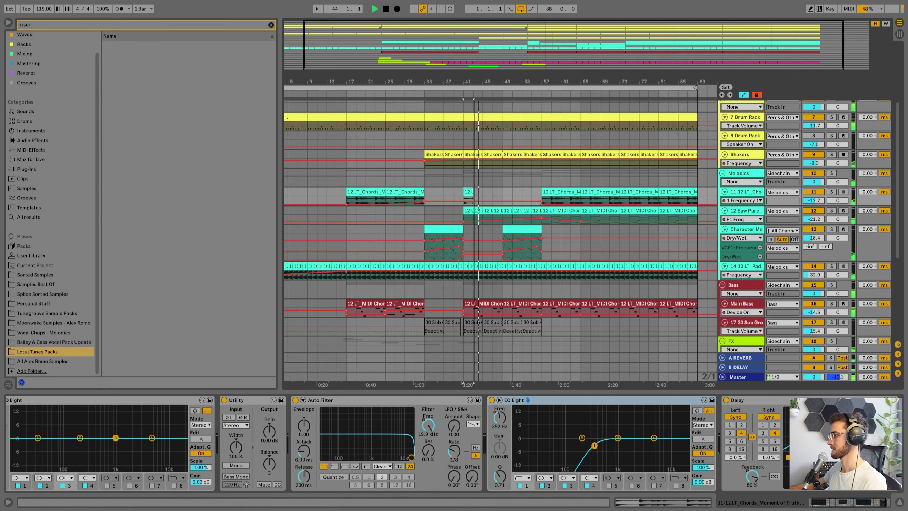
{"action": "key", "text": "space"}
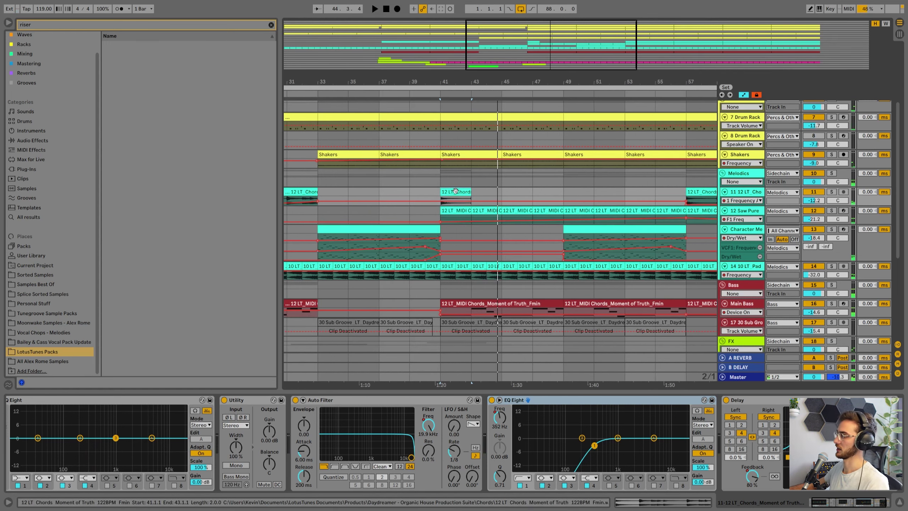
{"action": "left_click_drag", "start_coordinate": [455, 191], "coordinate": [424, 190]}
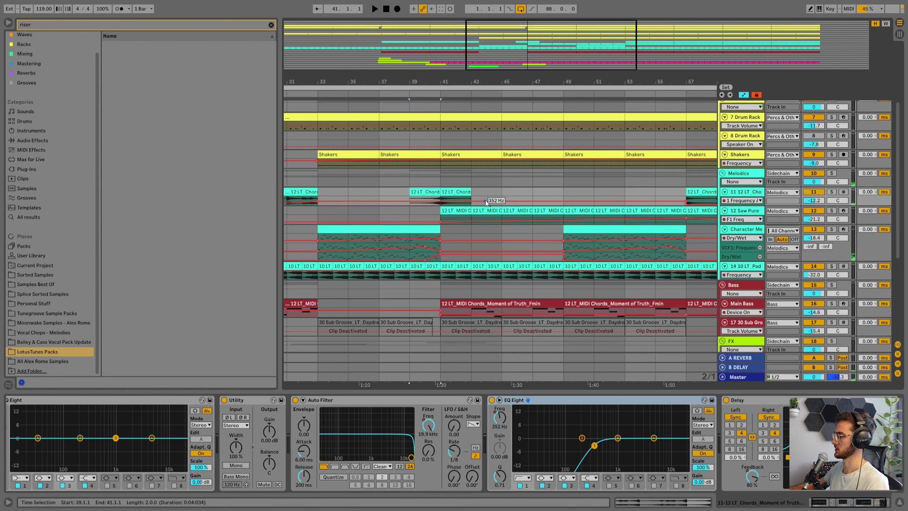
{"action": "left_click_drag", "start_coordinate": [735, 205], "coordinate": [734, 231]}
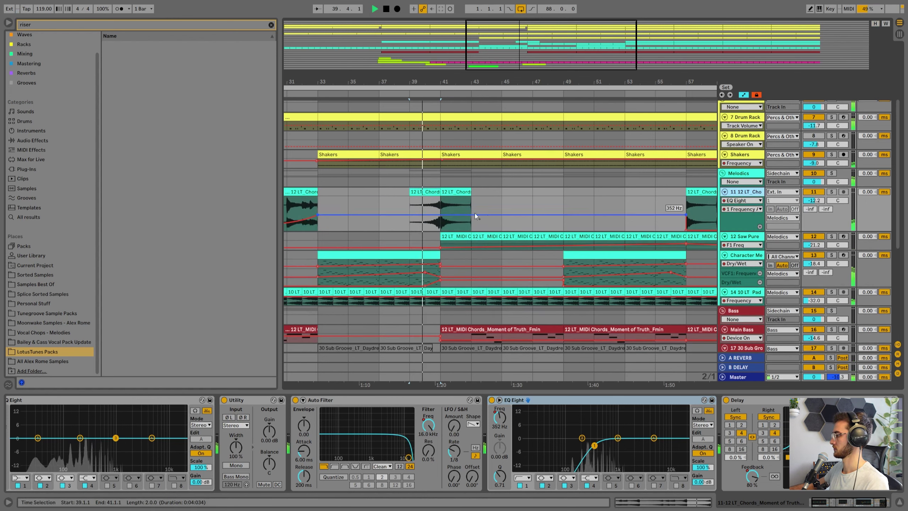
{"action": "key", "text": "a"}
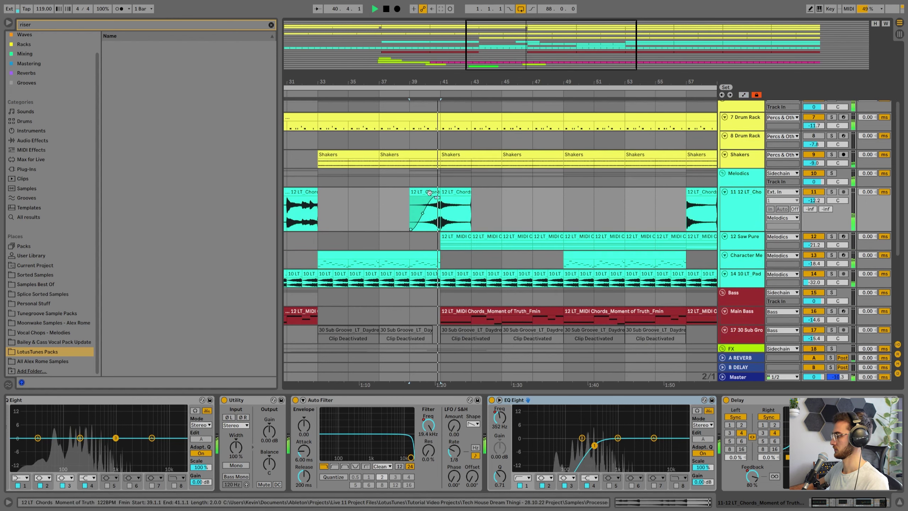
{"action": "left_click", "coordinate": [451, 192]}
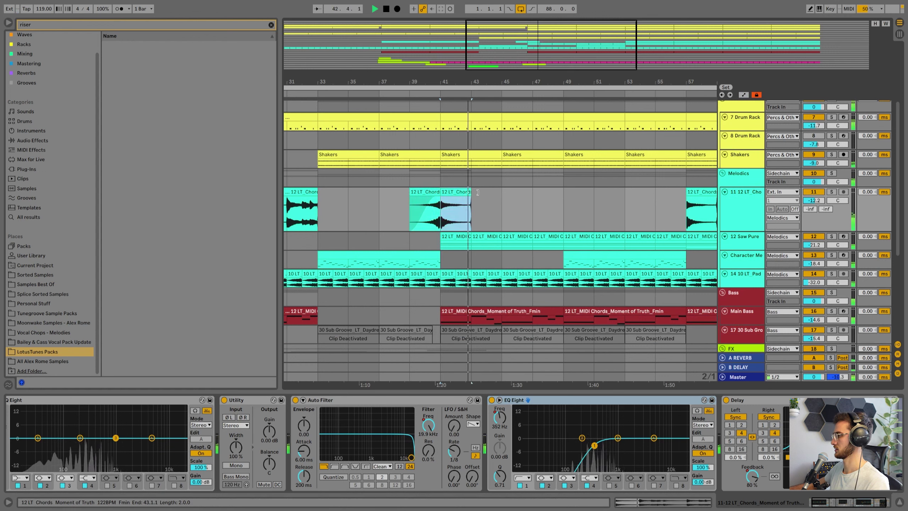
{"action": "left_click_drag", "start_coordinate": [471, 211], "coordinate": [502, 211]}
{"action": "key", "text": "ctrl+z"}
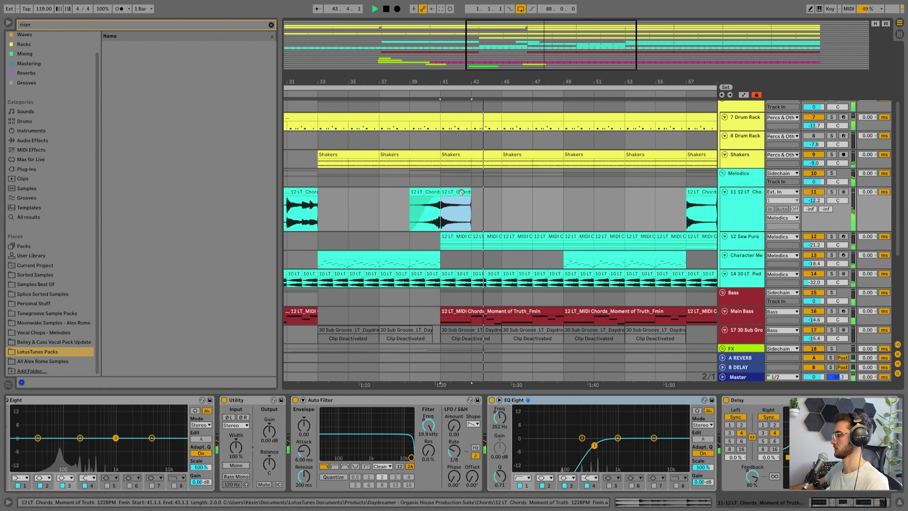
Copy the two-bar chords clip from bar 41, reverse the copy, and place it on bars 47 to 49
{"action": "left_click_drag", "start_coordinate": [477, 193], "coordinate": [514, 193]}
{"action": "left_click", "coordinate": [514, 193]}
{"action": "left_click", "coordinate": [453, 192]}
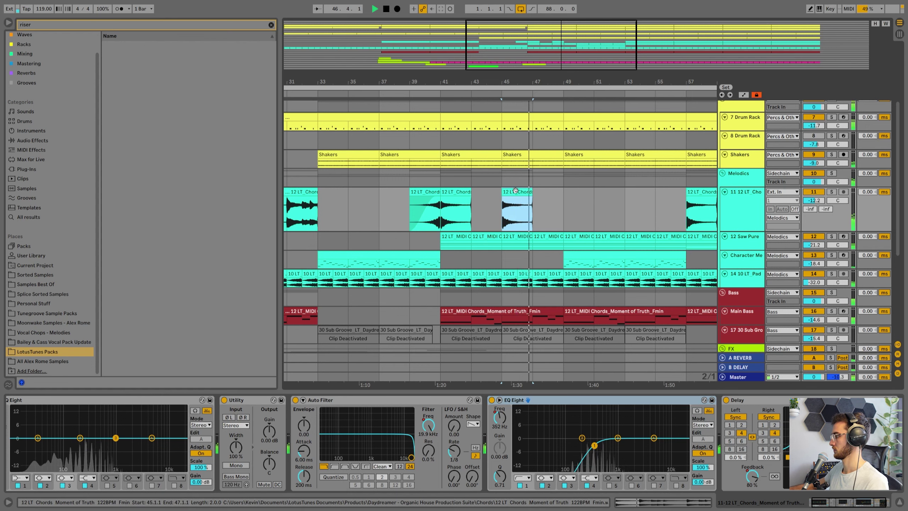
{"action": "key", "text": "r"}
{"action": "left_click_drag", "start_coordinate": [519, 193], "coordinate": [550, 194]}
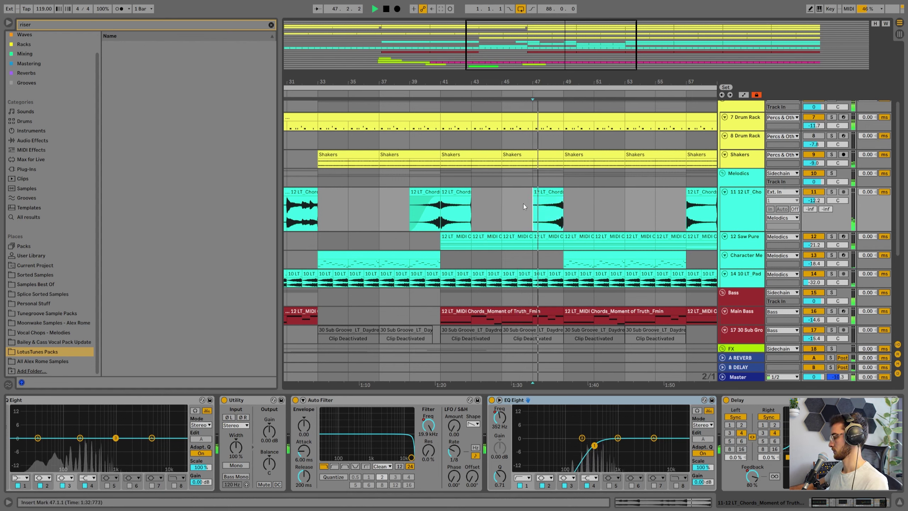
Add a long fade-in to the reversed chords clip on bars 47 to 49
{"action": "left_click", "coordinate": [553, 191]}
{"action": "left_click_drag", "start_coordinate": [550, 82], "coordinate": [505, 81]}
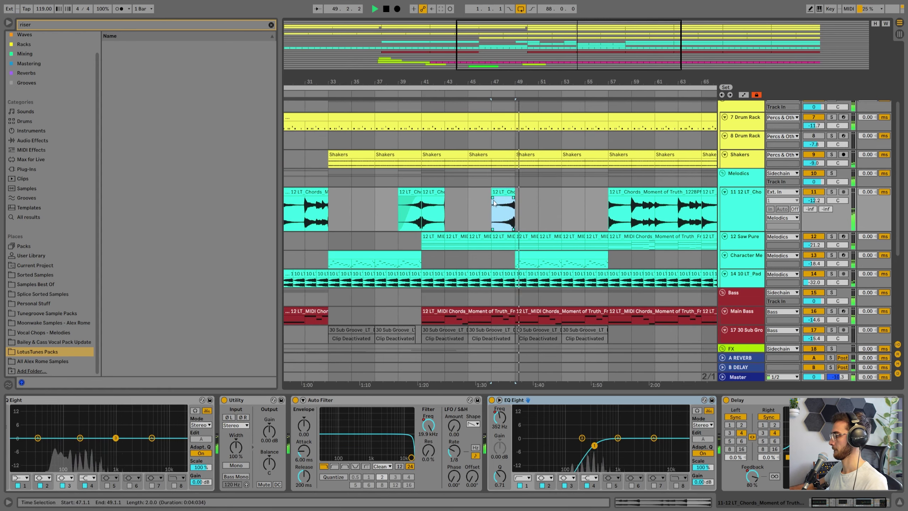
{"action": "left_click_drag", "start_coordinate": [494, 197], "coordinate": [507, 198]}
{"action": "left_click", "coordinate": [510, 202]}
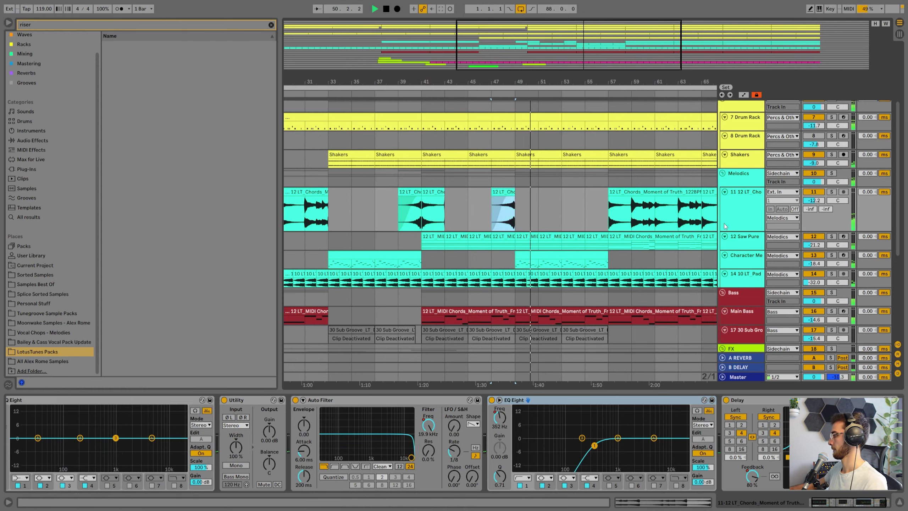
Set the Saw Pure track volume to -22.5 dB and the Character Melody track volume to -14.5 dB
{"action": "scroll", "coordinate": [556, 235], "scroll_direction": "down", "scroll_amount": 2}
{"action": "left_click", "coordinate": [556, 235]}
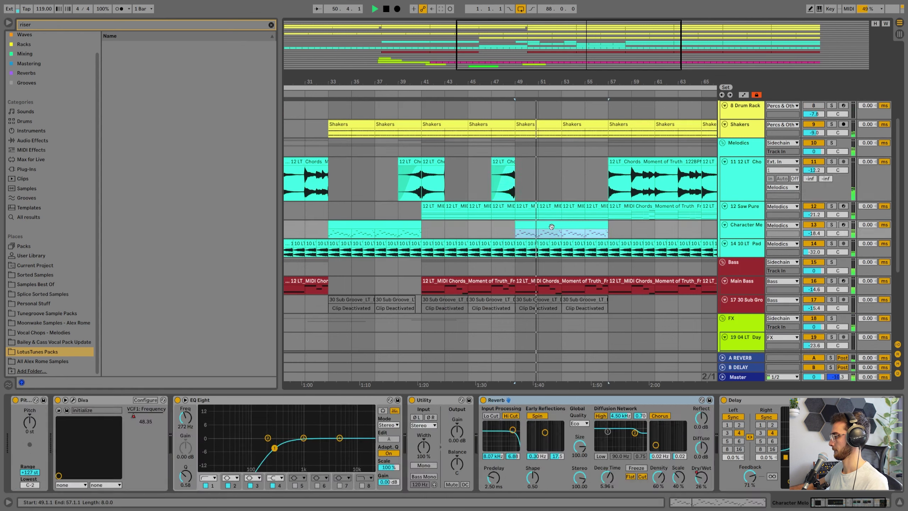
{"action": "left_click", "coordinate": [136, 419]}
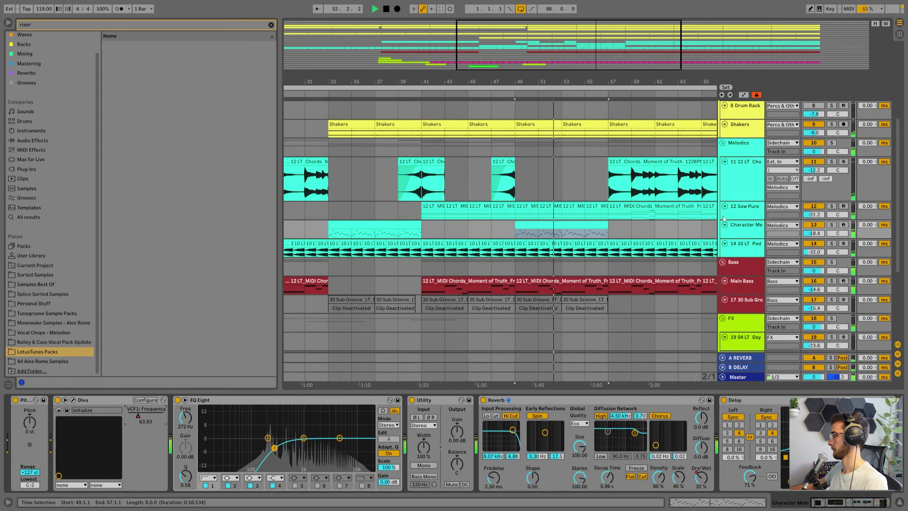
{"action": "left_click", "coordinate": [747, 213]}
{"action": "left_click", "coordinate": [796, 233]}
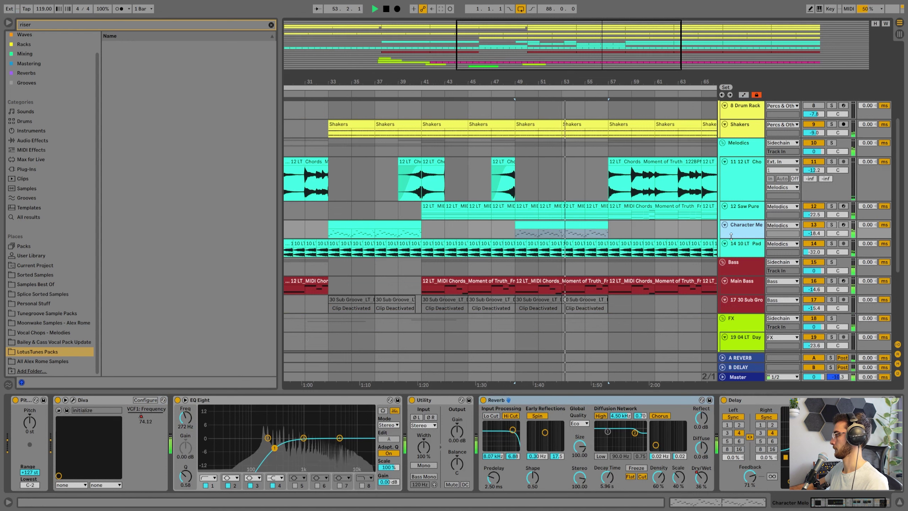
{"action": "left_click_drag", "start_coordinate": [813, 233], "coordinate": [813, 220]}
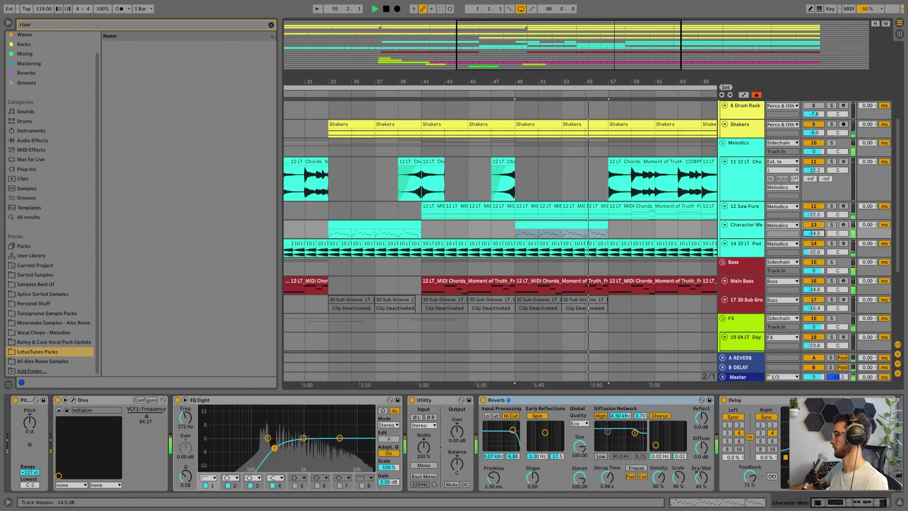
Audition the transition into bar 57 and check the chords, melody and Saw Pure clips around it
{"action": "left_click_drag", "start_coordinate": [617, 82], "coordinate": [526, 65]}
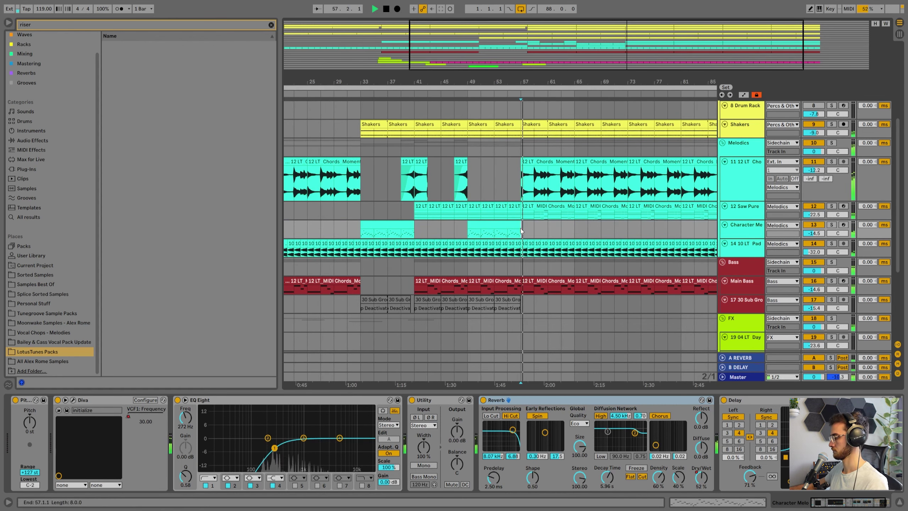
{"action": "left_click", "coordinate": [523, 232]}
{"action": "left_click", "coordinate": [535, 161]}
{"action": "left_click", "coordinate": [506, 224]}
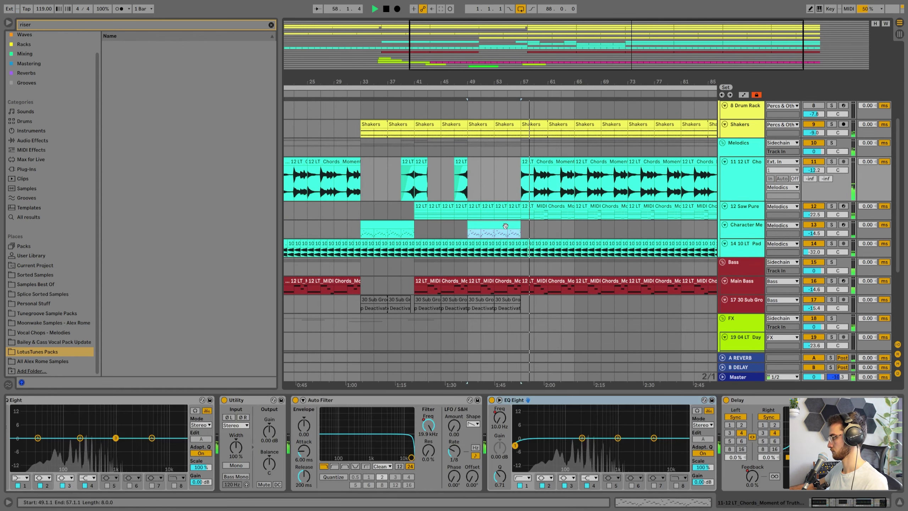
{"action": "left_click", "coordinate": [542, 214]}
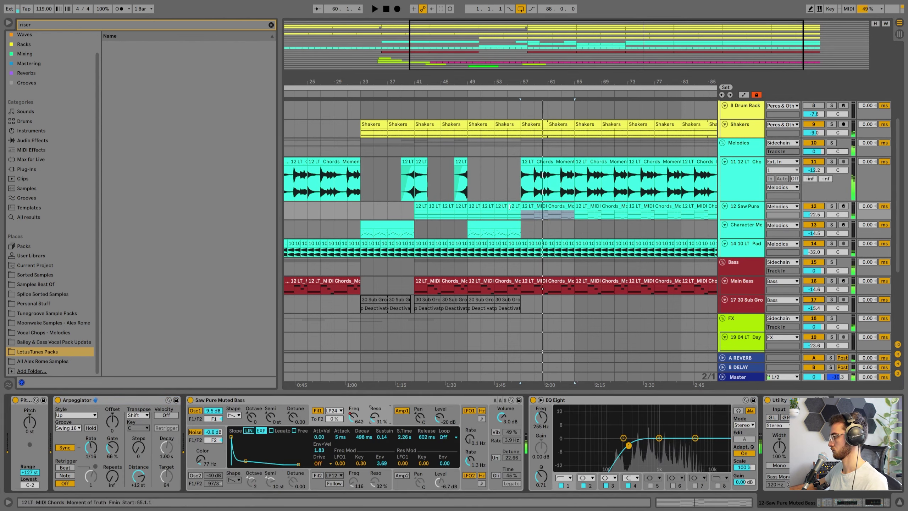
Repeat the eight-bar Saw Pure pattern in consecutive copies up to bar 89
{"action": "left_click", "coordinate": [464, 205]}
{"action": "key", "text": "space"}
{"action": "left_click", "coordinate": [513, 204], "text": "shift"}
{"action": "left_click_drag", "start_coordinate": [521, 68], "coordinate": [525, 36]}
{"action": "key", "text": "ctrl+d"}
{"action": "key", "text": "ctrl+d"}
{"action": "key", "text": "ctrl+d"}
{"action": "key", "text": "ctrl+d"}
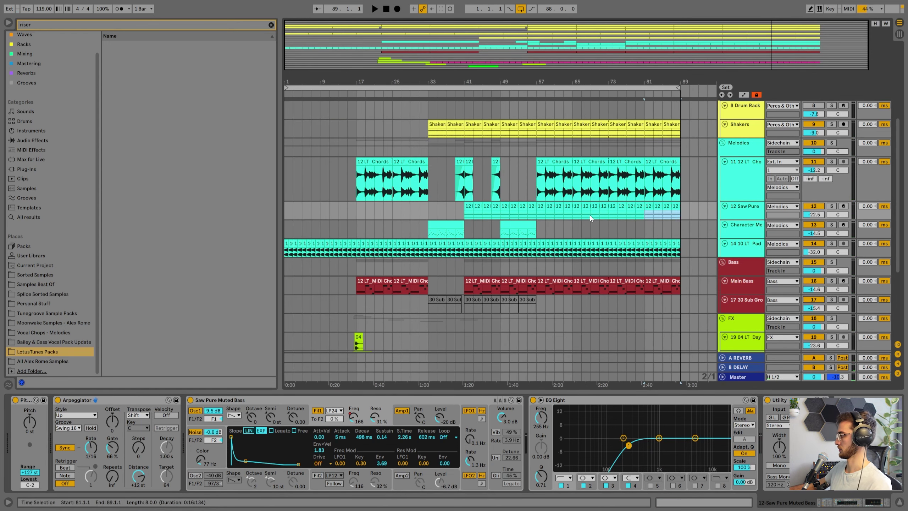
Extend the Saw Pure part with another eight-bar copy on bars 89 to 97
{"action": "key", "text": "ctrl+j"}
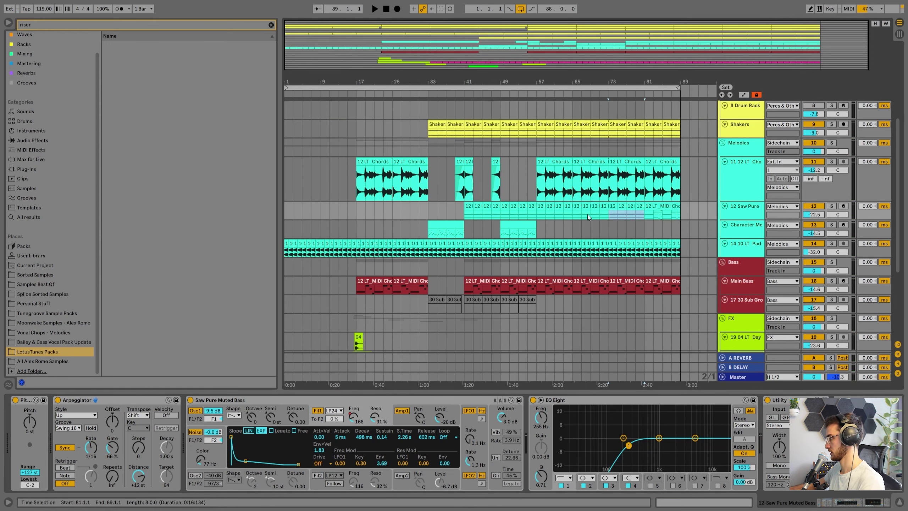
{"action": "key", "text": "ctrl+d"}
{"action": "left_click", "coordinate": [476, 206]}
{"action": "key", "text": "ctrl+d"}
{"action": "key", "text": "ctrl+d"}
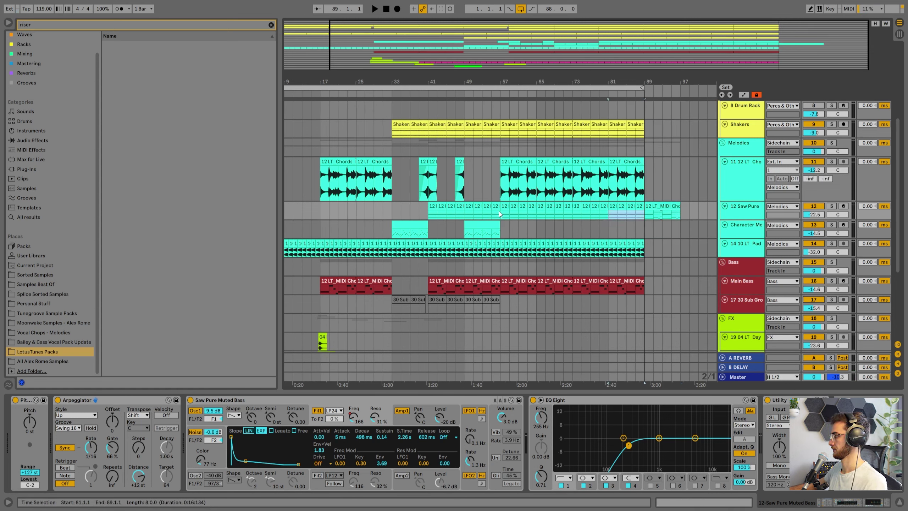
Play from bar 57, then show the track automation and enlarge the Saw Pure F1 Freq envelope around that bar
{"action": "key", "text": "space"}
{"action": "left_click", "coordinate": [496, 194]}
{"action": "key", "text": "space"}
{"action": "key", "text": "space"}
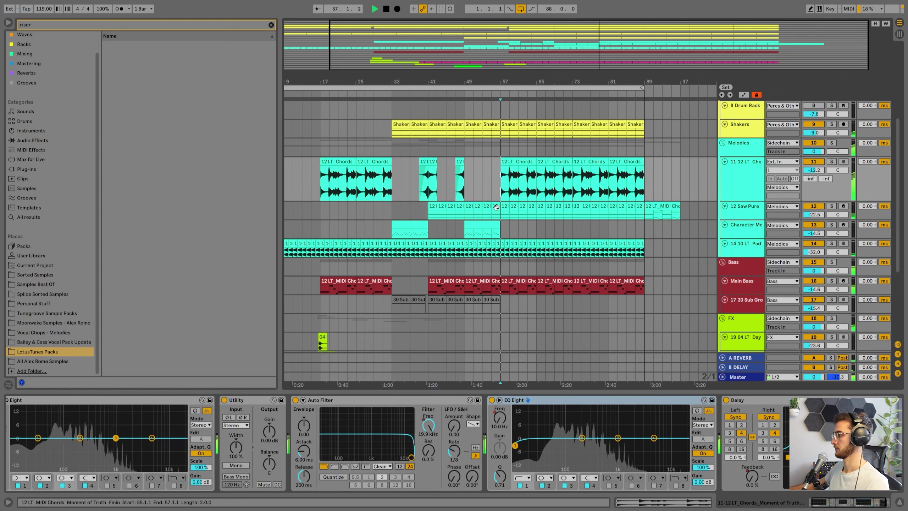
{"action": "left_click", "coordinate": [496, 206]}
{"action": "key", "text": "a"}
{"action": "left_click_drag", "start_coordinate": [732, 219], "coordinate": [732, 245]}
{"action": "key", "text": "space"}
{"action": "left_click", "coordinate": [518, 231]}
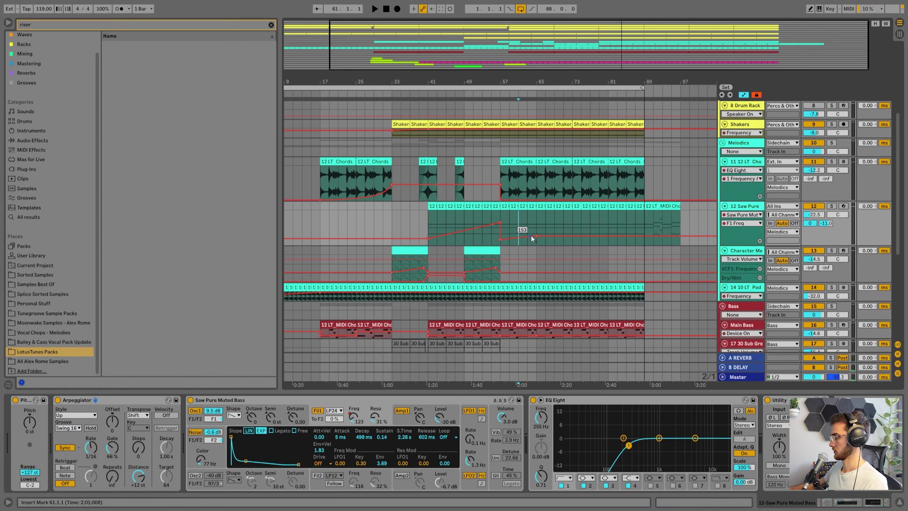
Enlarge the Character Melody automation lanes and audition the reverb, Diva filter and delay envelopes from bar 49
{"action": "left_click", "coordinate": [486, 264]}
{"action": "left_click", "coordinate": [489, 252]}
{"action": "left_click", "coordinate": [701, 477]}
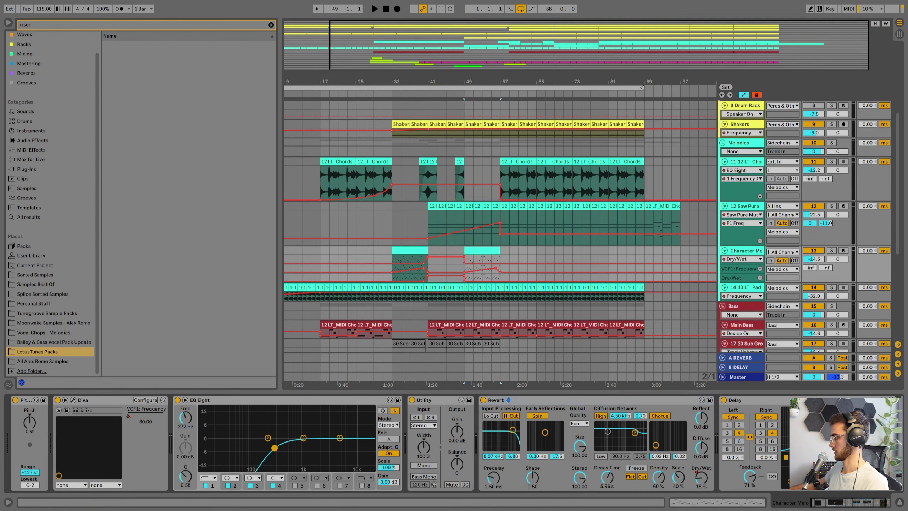
{"action": "left_click_drag", "start_coordinate": [744, 272], "coordinate": [735, 360]}
{"action": "scroll", "coordinate": [483, 301], "scroll_direction": "down", "scroll_amount": 3}
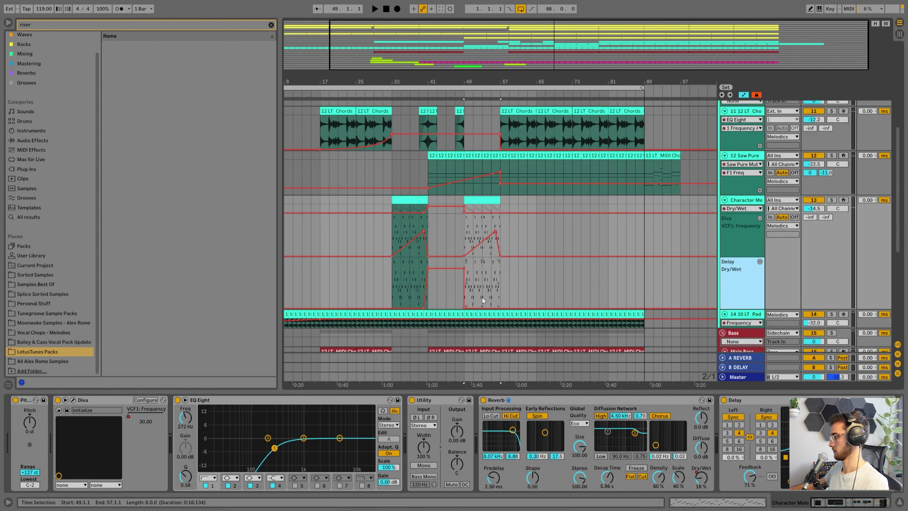
{"action": "left_click_drag", "start_coordinate": [427, 225], "coordinate": [396, 226]}
{"action": "left_click", "coordinate": [464, 222]}
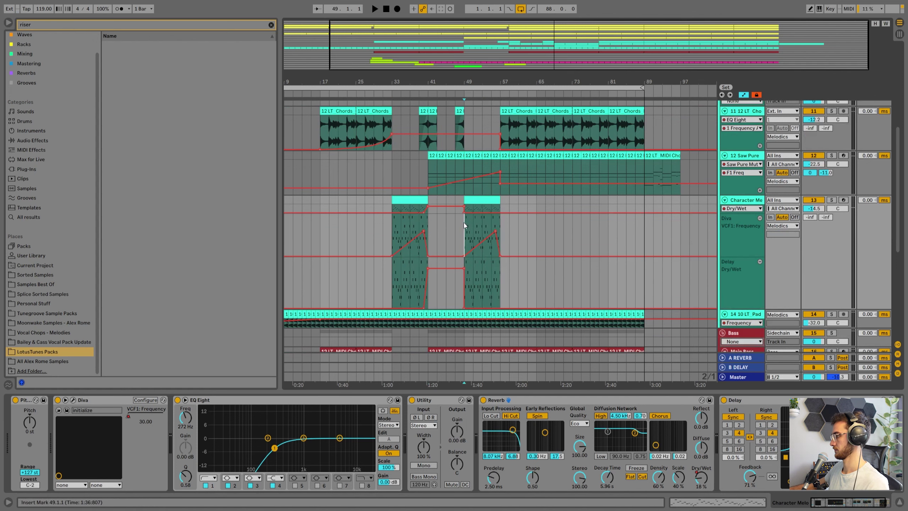
{"action": "key", "text": "space"}
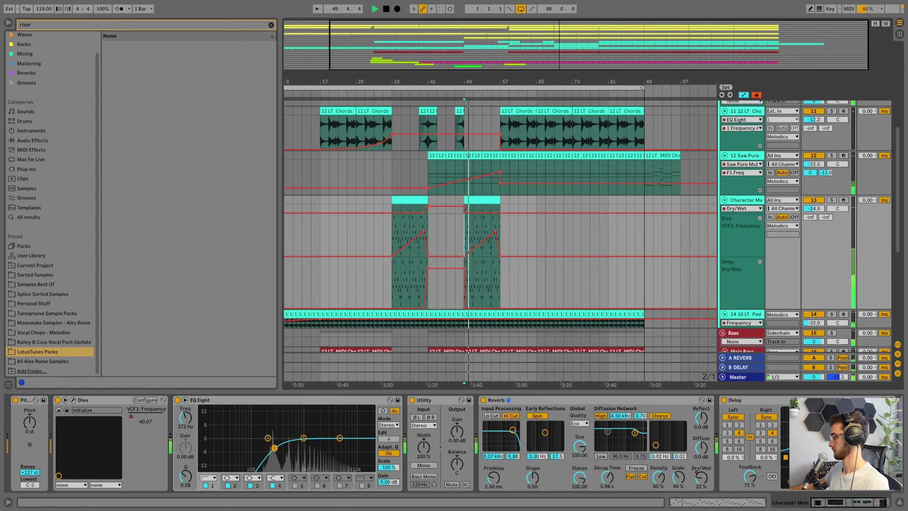
Copy the Character Melody delay Dry/Wet automation from bars 33 to 41 onto bars 49 to 57
{"action": "left_click", "coordinate": [495, 232]}
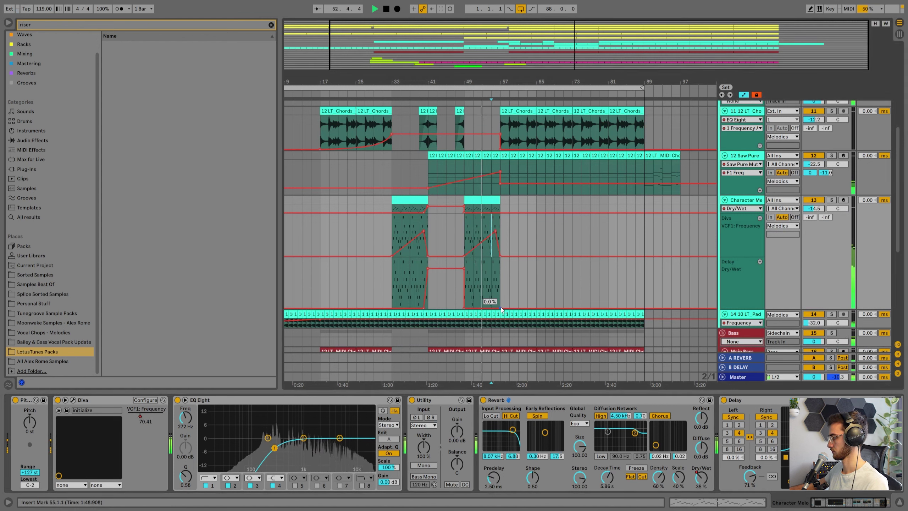
{"action": "left_click", "coordinate": [415, 289]}
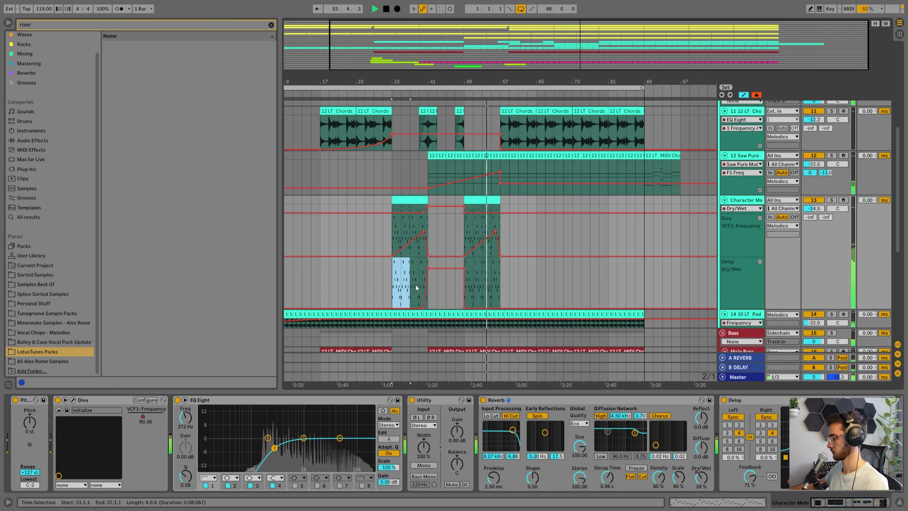
{"action": "left_click", "coordinate": [470, 273]}
{"action": "left_click", "coordinate": [466, 259]}
{"action": "key", "text": "ctrl+v"}
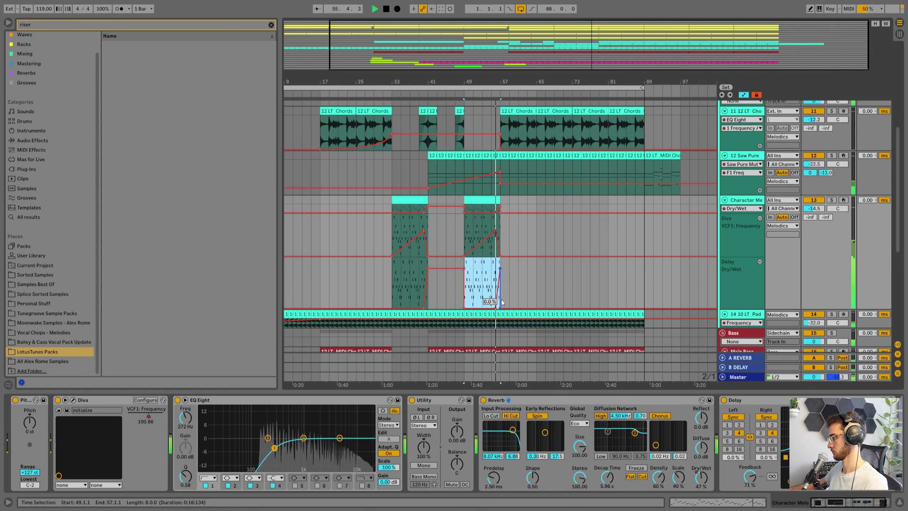
{"action": "left_click", "coordinate": [510, 288]}
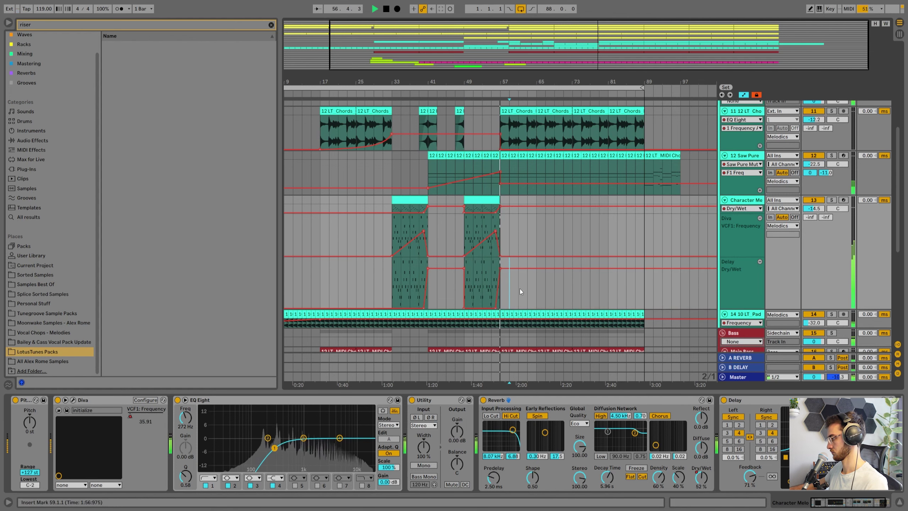
Fit the track heights to the arrangement and duplicate the Vocal Looped track in the FX group
{"action": "key", "text": "h"}
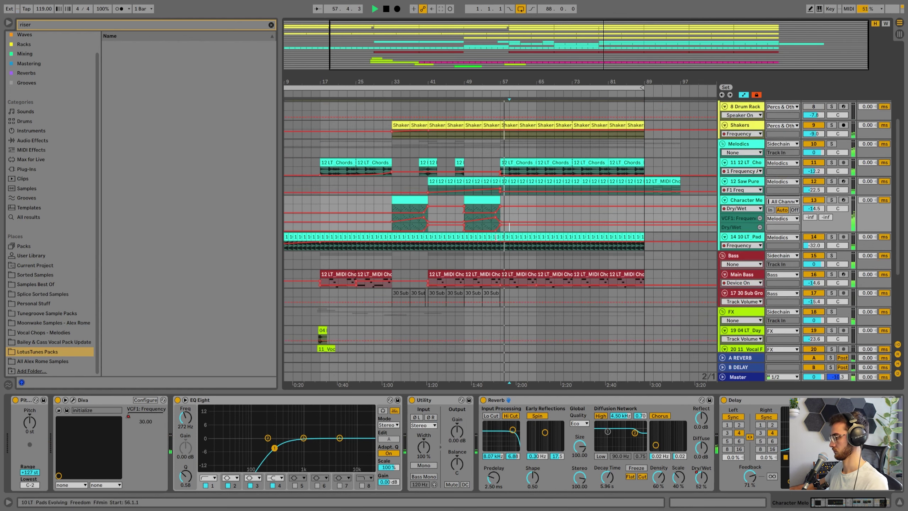
{"action": "scroll", "coordinate": [361, 317], "scroll_direction": "down", "scroll_amount": 5}
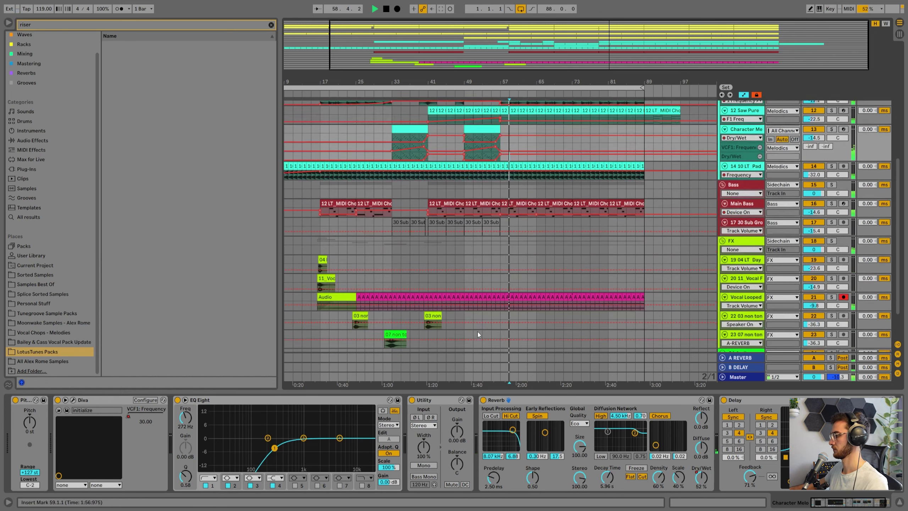
{"action": "left_click", "coordinate": [502, 266]}
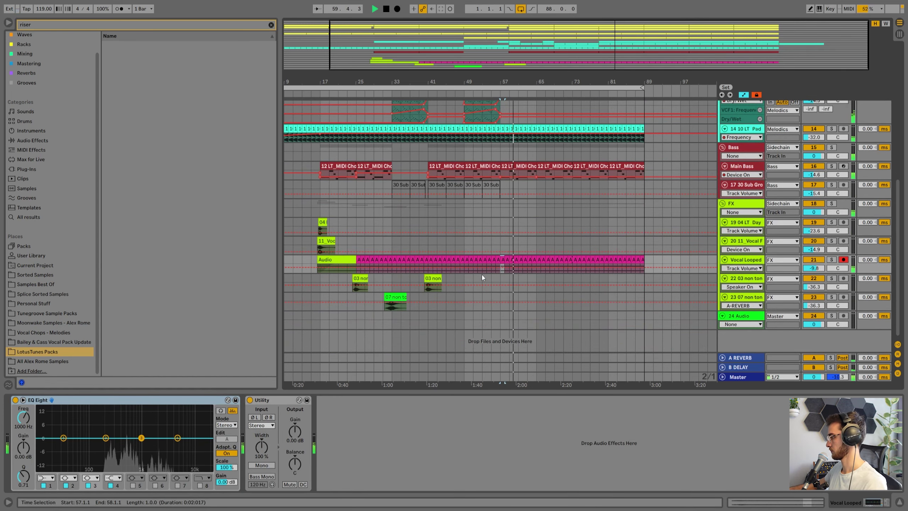
{"action": "left_click", "coordinate": [470, 259]}
{"action": "key", "text": "space"}
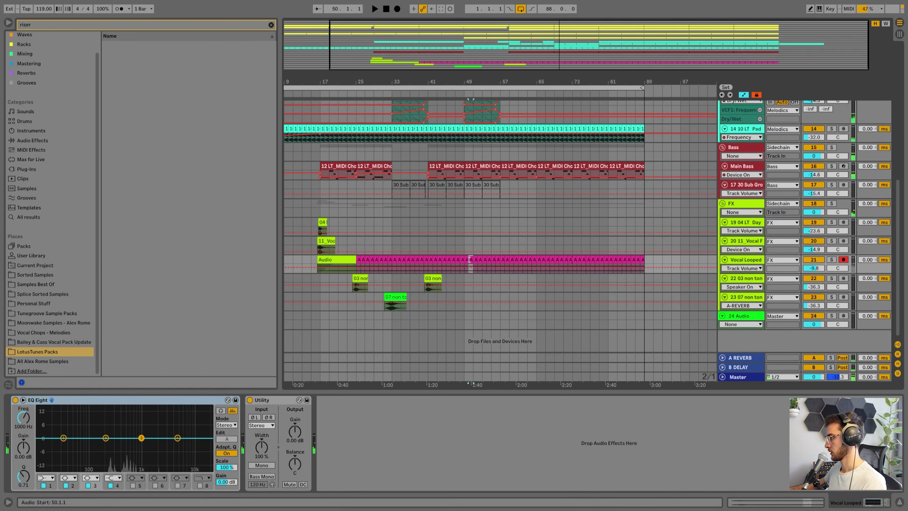
{"action": "left_click", "coordinate": [532, 259], "text": "shift"}
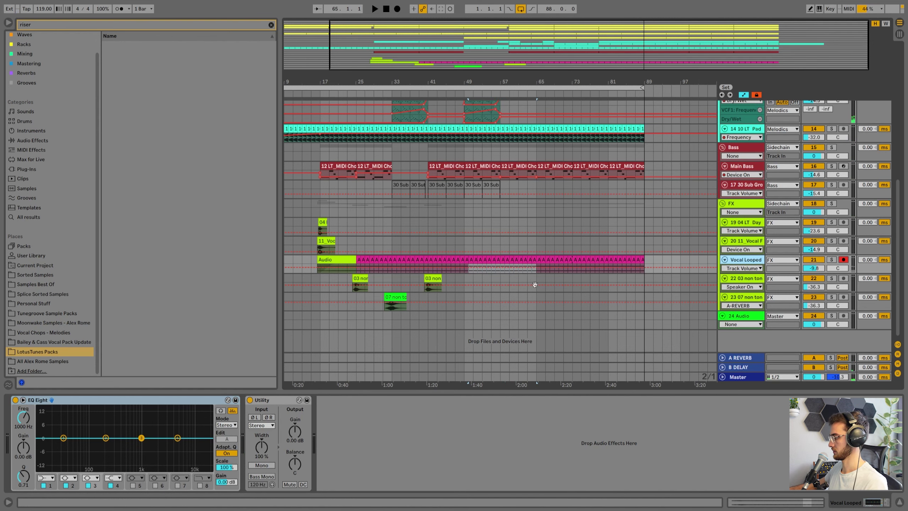
{"action": "key", "text": "ctrl+d"}
Delete the clips from bar 65 to bar 89 on the duplicated Vocal Looped track
{"action": "left_click_drag", "start_coordinate": [468, 296], "coordinate": [317, 296]}
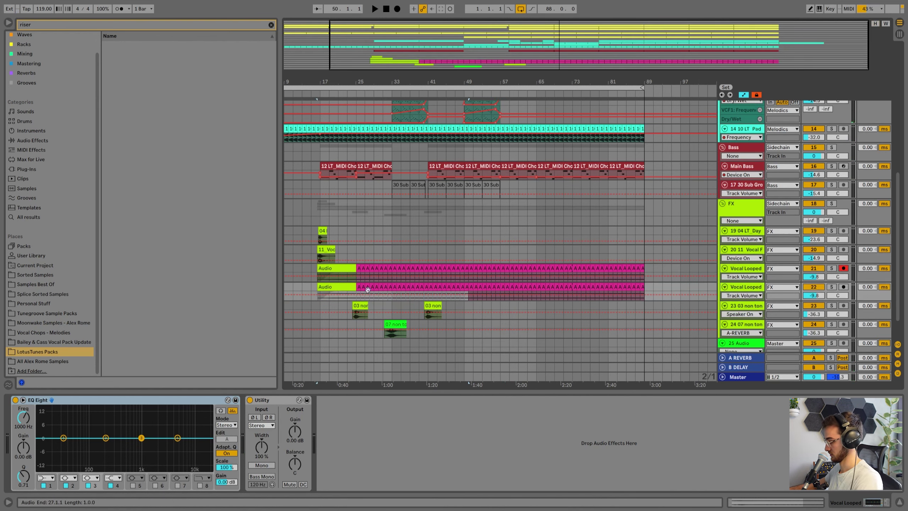
{"action": "left_click", "coordinate": [498, 286]}
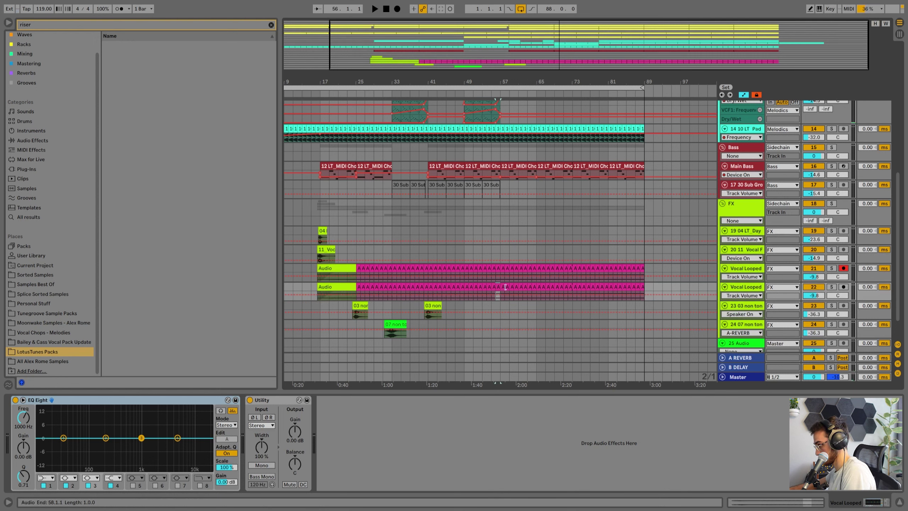
{"action": "left_click", "coordinate": [642, 287]}
{"action": "left_click", "coordinate": [537, 285], "text": "shift"}
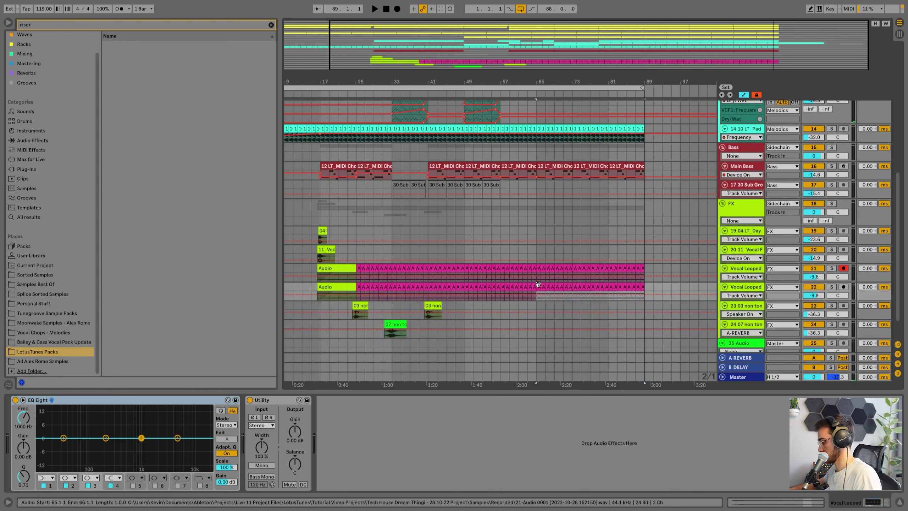
{"action": "key", "text": "Delete"}
{"action": "left_click", "coordinate": [448, 285]}
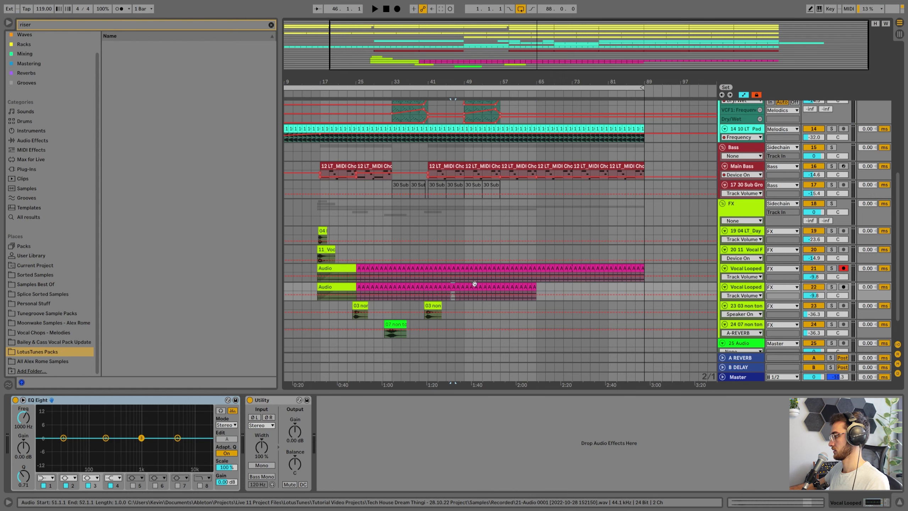
Transpose all clips on the duplicated Vocal Looped track to +7 semitones and set their warp mode to Complex Pro
{"action": "key", "text": "space"}
{"action": "left_click", "coordinate": [338, 287]}
{"action": "key", "text": "space"}
{"action": "left_click", "coordinate": [534, 287], "text": "shift"}
{"action": "key", "text": "shift+Tab"}
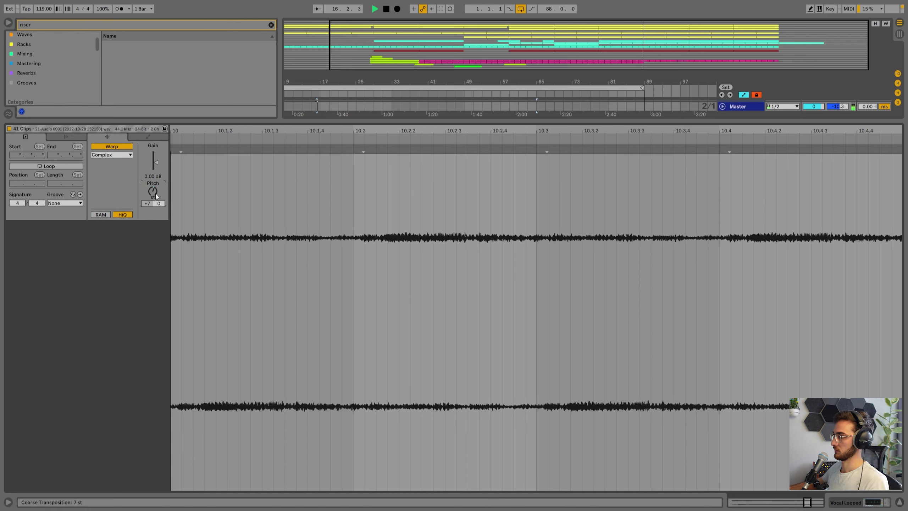
{"action": "left_click", "coordinate": [123, 155]}
{"action": "key", "text": "shift+Tab"}
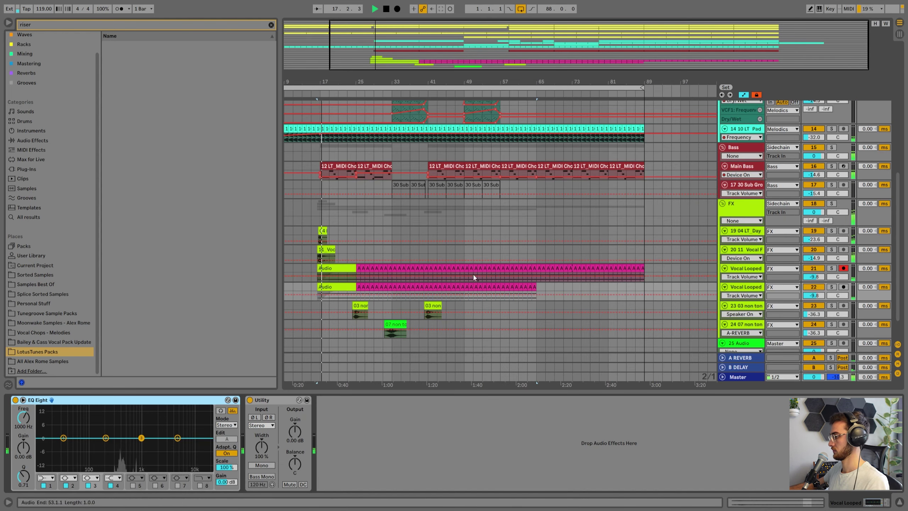
Play from bar 47, set the duplicated Vocal Looped track volume to -6.5 dB and solo it
{"action": "left_click", "coordinate": [458, 250]}
{"action": "key", "text": "space"}
{"action": "key", "text": "space"}
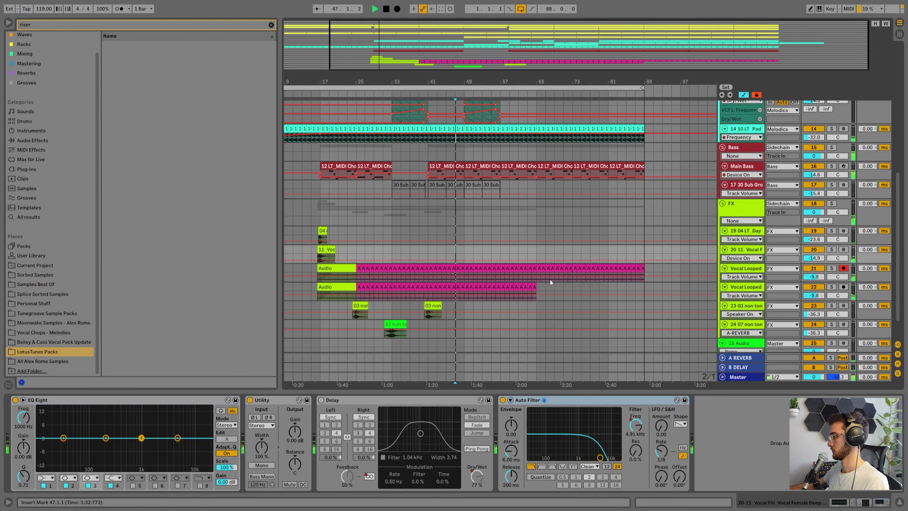
{"action": "left_click", "coordinate": [831, 287]}
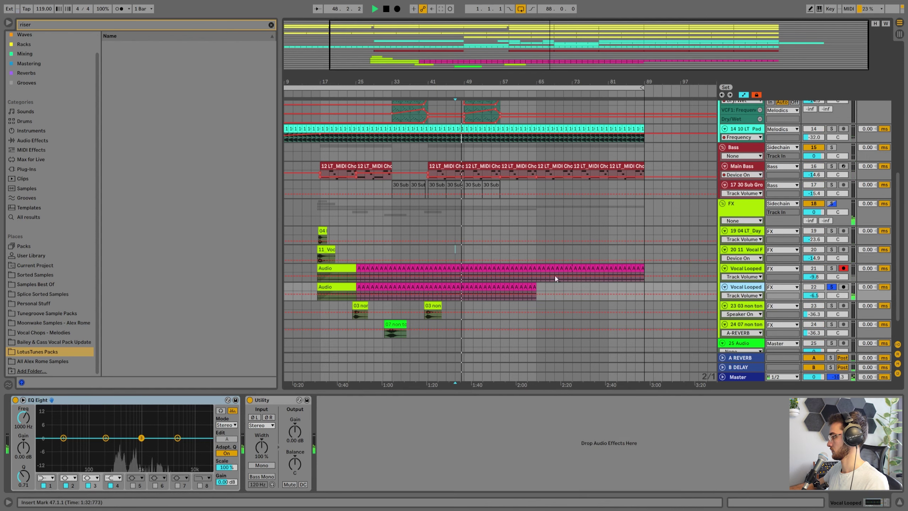
Move all clips of the duplicated Vocal Looped track so they start at bar 45, and play them with the full mix
{"action": "left_click", "coordinate": [465, 285]}
{"action": "left_click", "coordinate": [461, 287]}
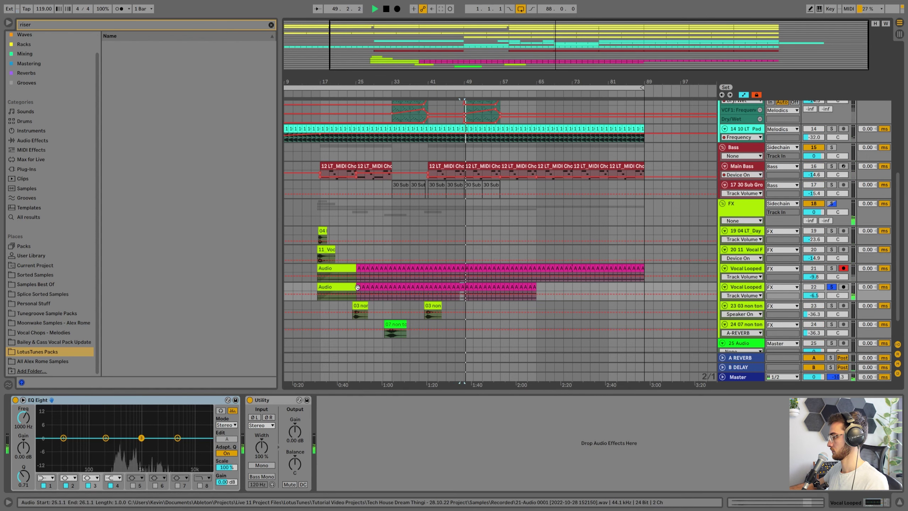
{"action": "left_click", "coordinate": [340, 287], "text": "shift"}
{"action": "left_click", "coordinate": [341, 287]}
{"action": "key", "text": "space"}
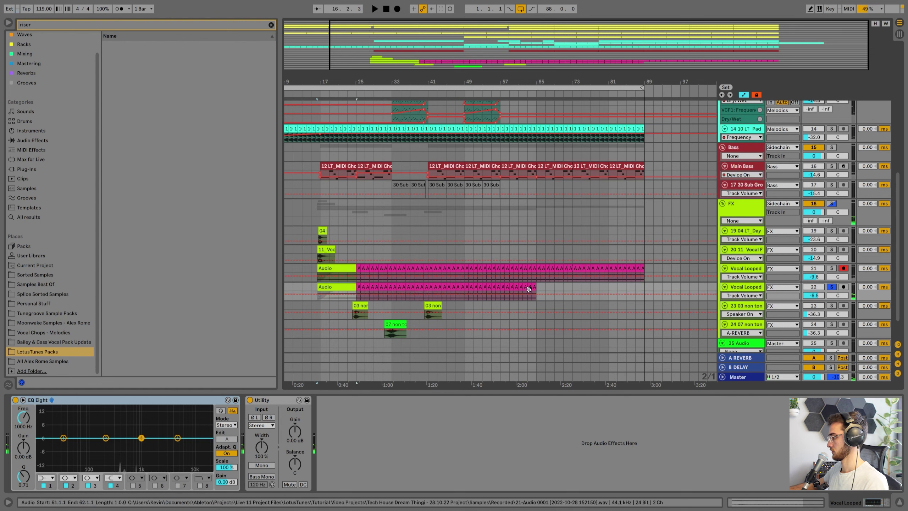
{"action": "left_click", "coordinate": [533, 288], "text": "shift"}
{"action": "left_click_drag", "start_coordinate": [353, 287], "coordinate": [471, 291]}
{"action": "key", "text": "space"}
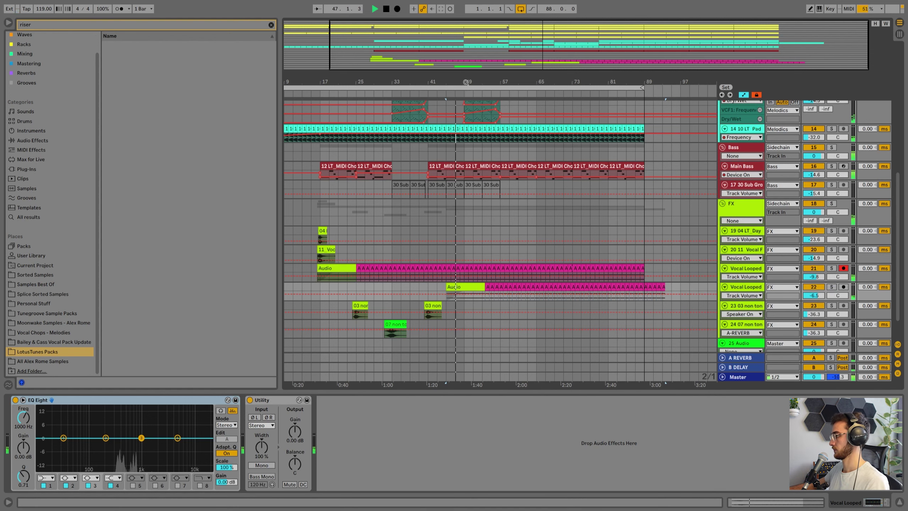
Select all the moved vocal clips from bar 45 on and set their transposition to +9 semitones
{"action": "scroll", "coordinate": [466, 285], "scroll_direction": "up", "scroll_amount": 6}
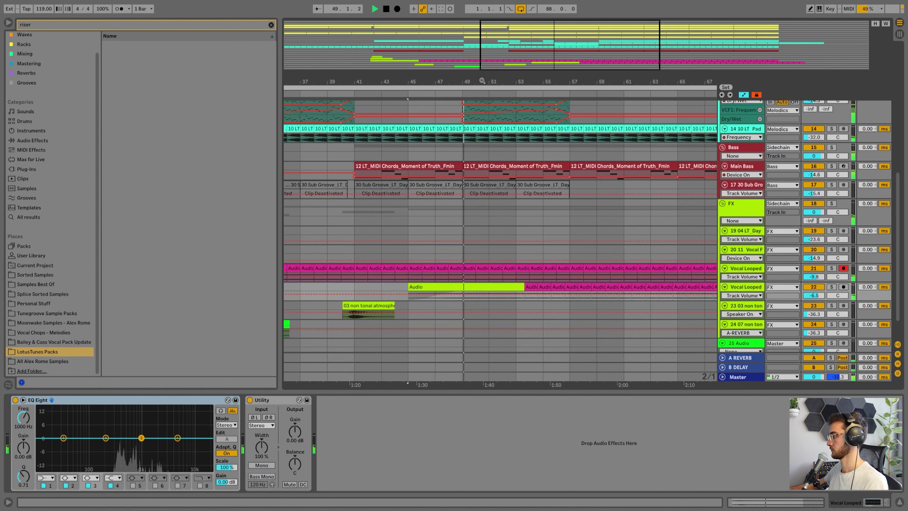
{"action": "scroll", "coordinate": [468, 285], "scroll_direction": "down", "scroll_amount": 2}
{"action": "key", "text": "w"}
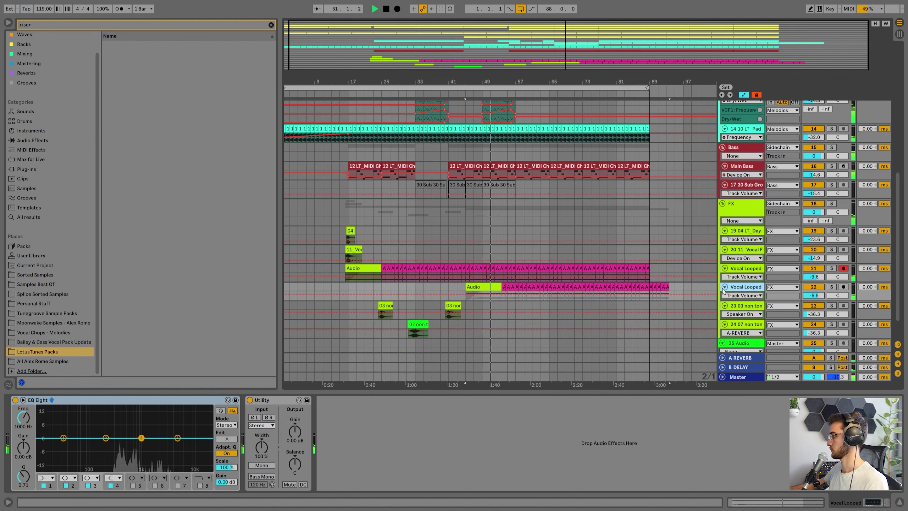
{"action": "left_click", "coordinate": [667, 287]}
{"action": "left_click", "coordinate": [654, 287], "text": "shift"}
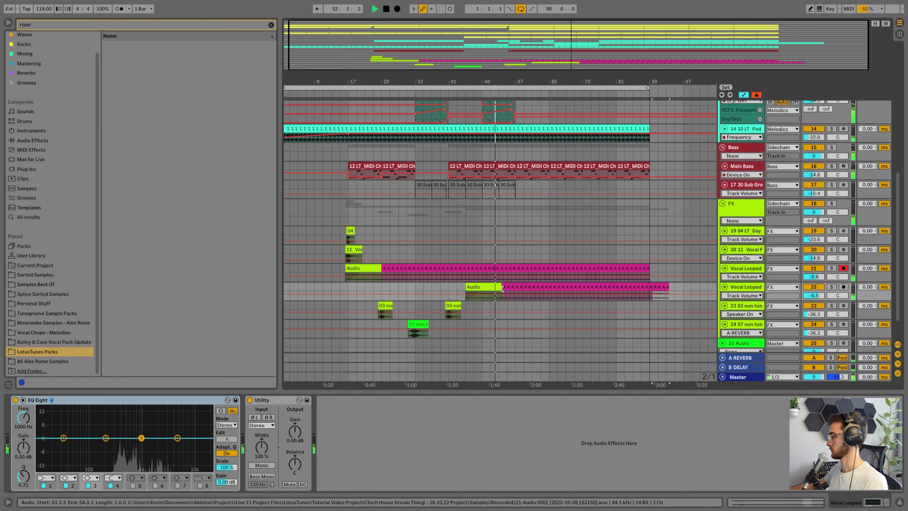
{"action": "left_click", "coordinate": [492, 287]}
{"action": "left_click", "coordinate": [666, 287], "text": "shift"}
{"action": "key", "text": "shift+Tab"}
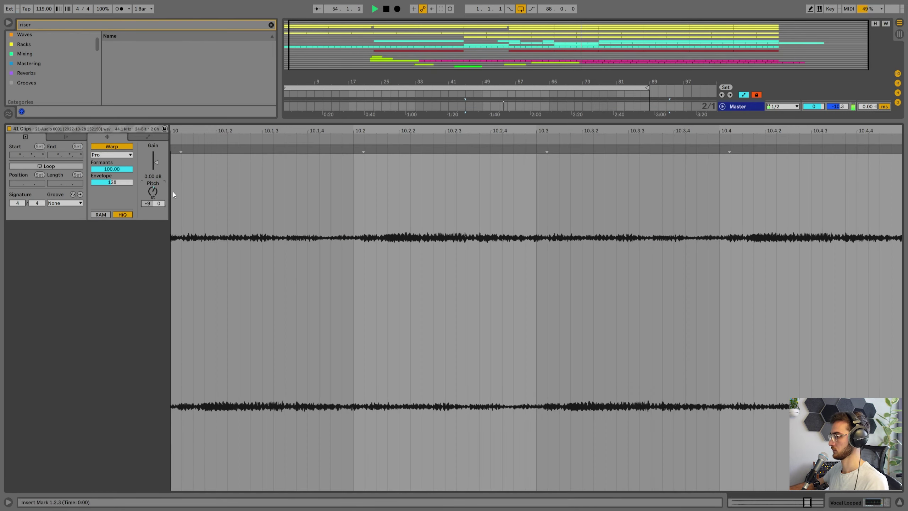
{"action": "key", "text": "shift+Tab"}
Set the duplicated Vocal Looped track volume to -6.4 dB and solo the track
{"action": "left_click_drag", "start_coordinate": [814, 296], "coordinate": [814, 286]}
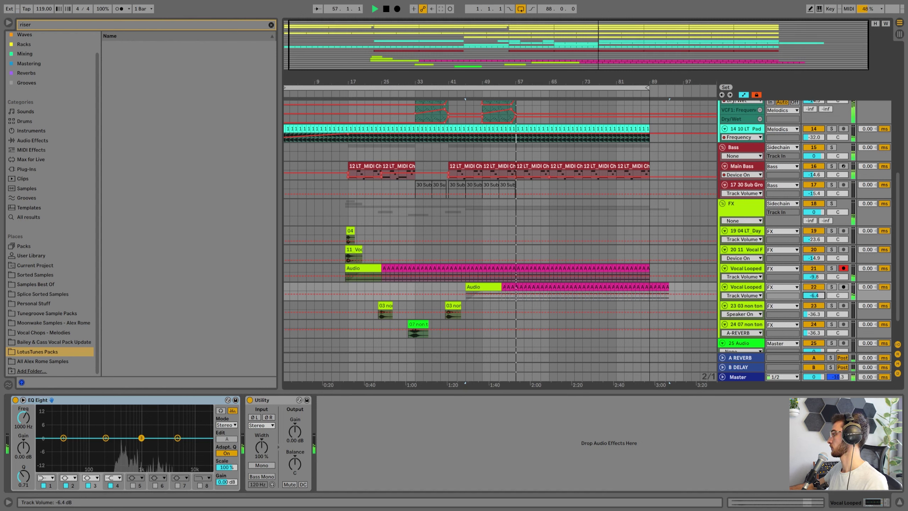
{"action": "left_click", "coordinate": [830, 287]}
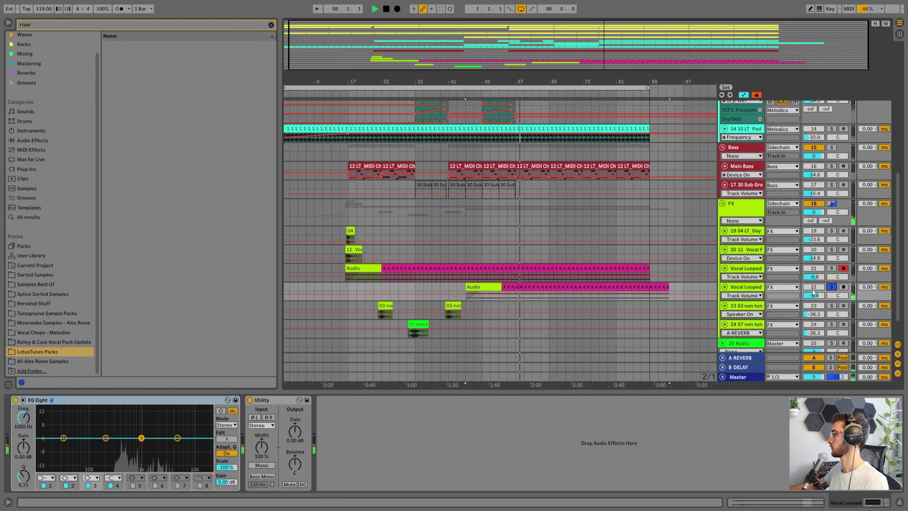
Transpose the duplicated Vocal Looped clips to +7 semitones, check them soloed with the original vocal, and set the duplicate track's volume to -13.5 dB
{"action": "key", "text": "shift+Tab"}
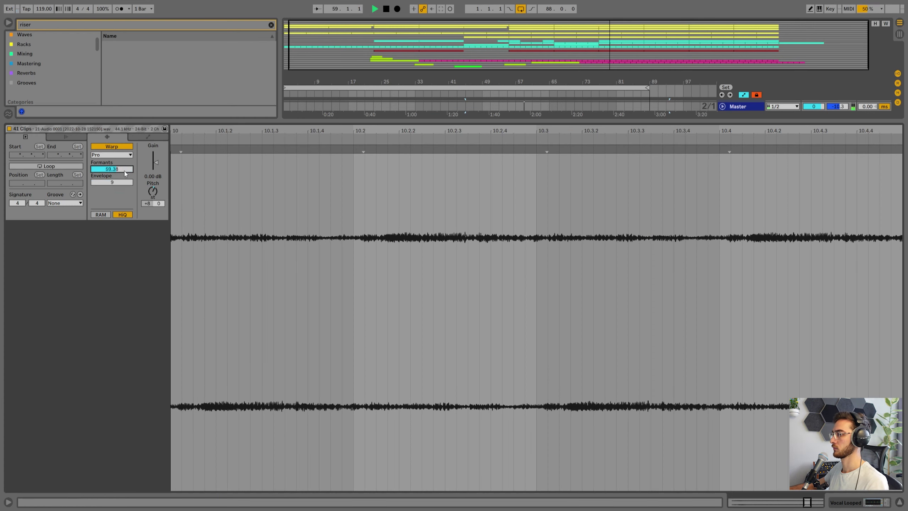
{"action": "key", "text": "shift+Tab"}
{"action": "left_click", "coordinate": [831, 268]}
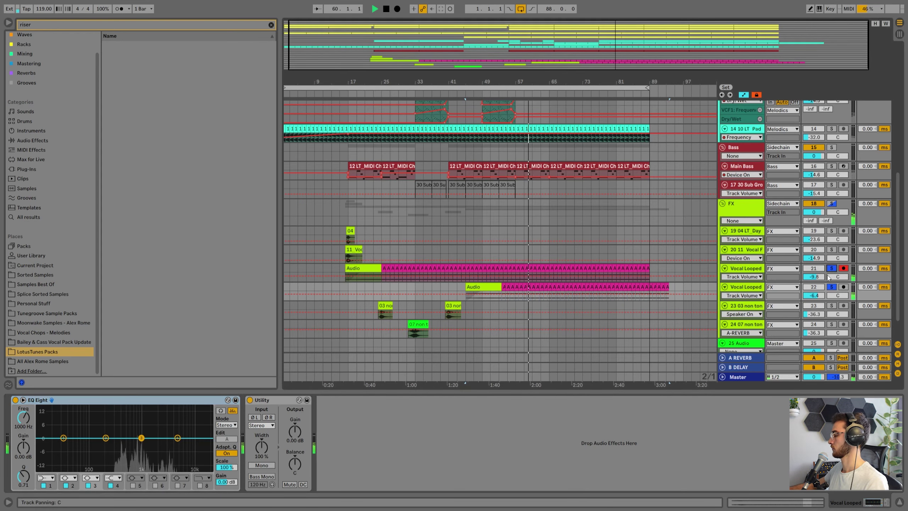
{"action": "key", "text": "shift+Tab"}
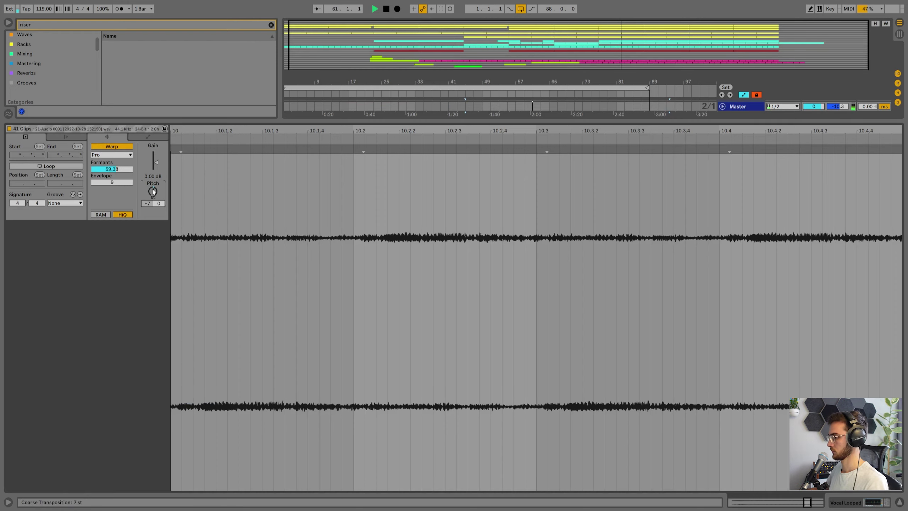
{"action": "key", "text": "shift+Tab"}
{"action": "left_click", "coordinate": [831, 287]}
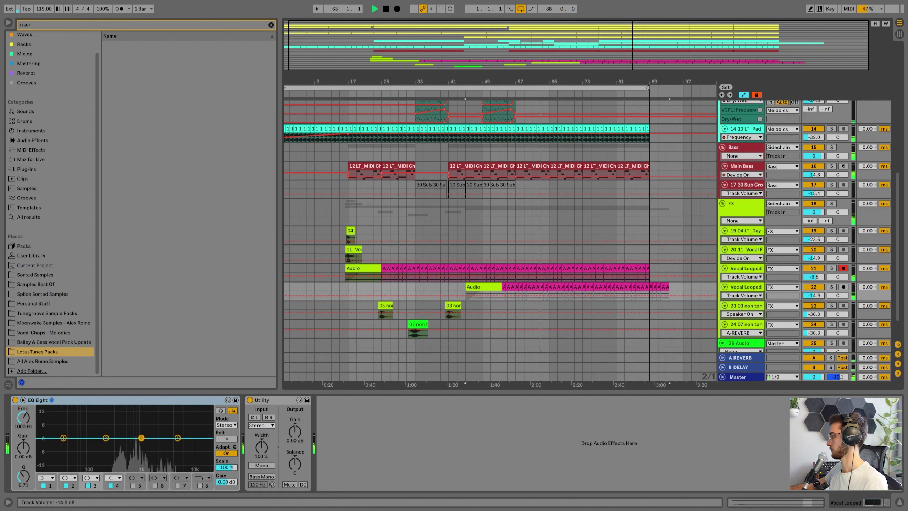
{"action": "left_click_drag", "start_coordinate": [818, 298], "coordinate": [818, 299]}
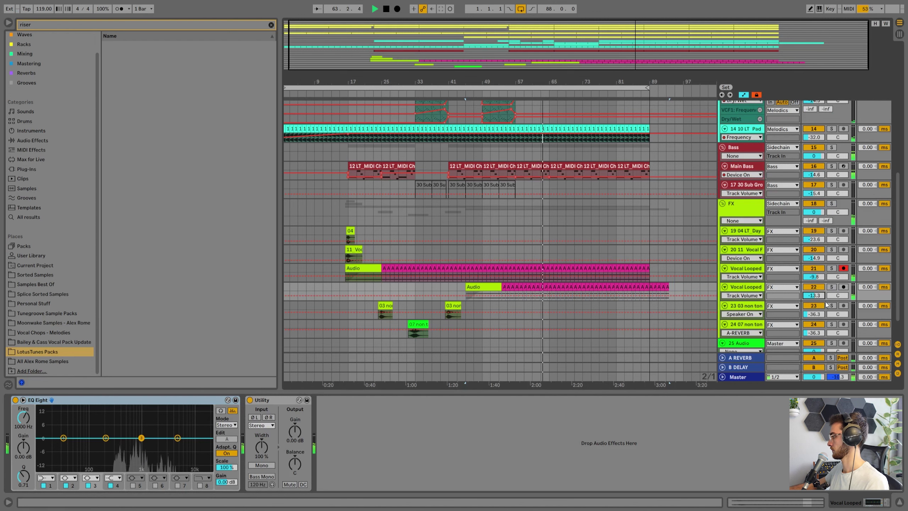
With a 1/16 grid, shift all clips of the duplicated Vocal Looped track so they start at 45.2.3, and play them
{"action": "left_click", "coordinate": [652, 285]}
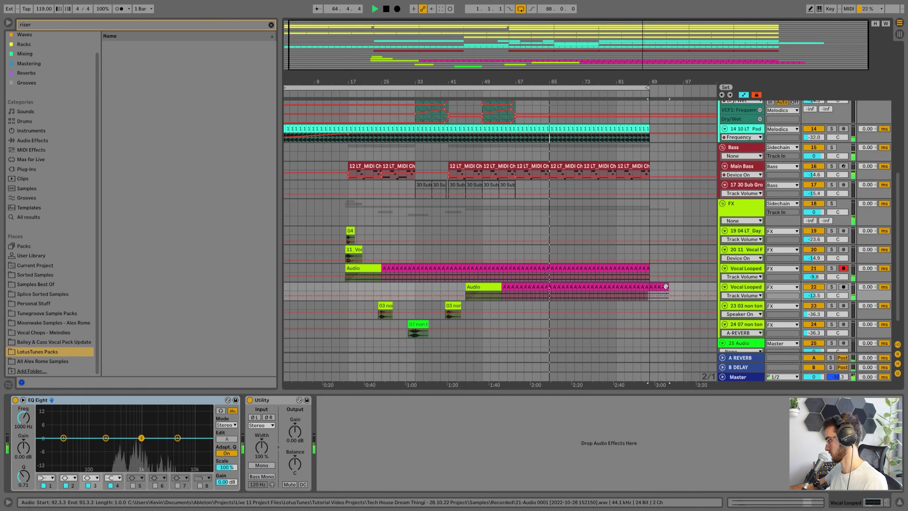
{"action": "left_click", "coordinate": [485, 287]}
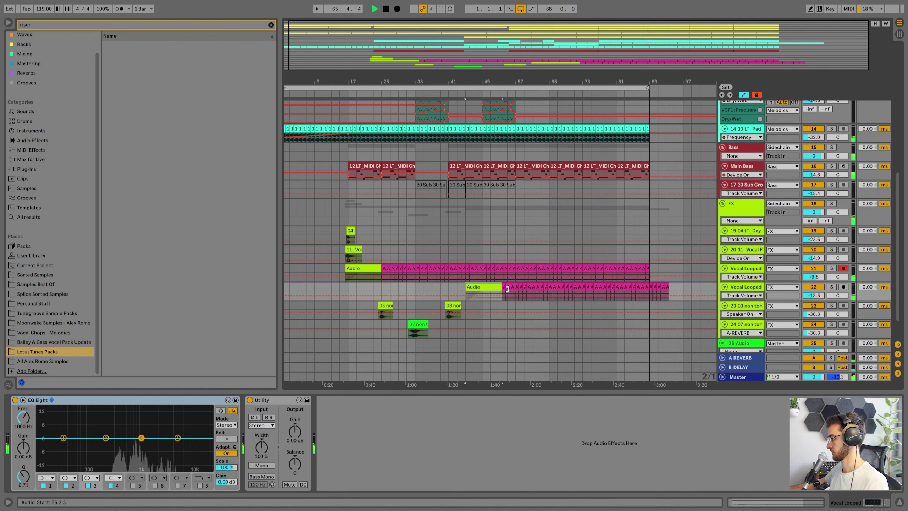
{"action": "left_click_drag", "start_coordinate": [516, 75], "coordinate": [515, 76]}
{"action": "right_click", "coordinate": [452, 248]}
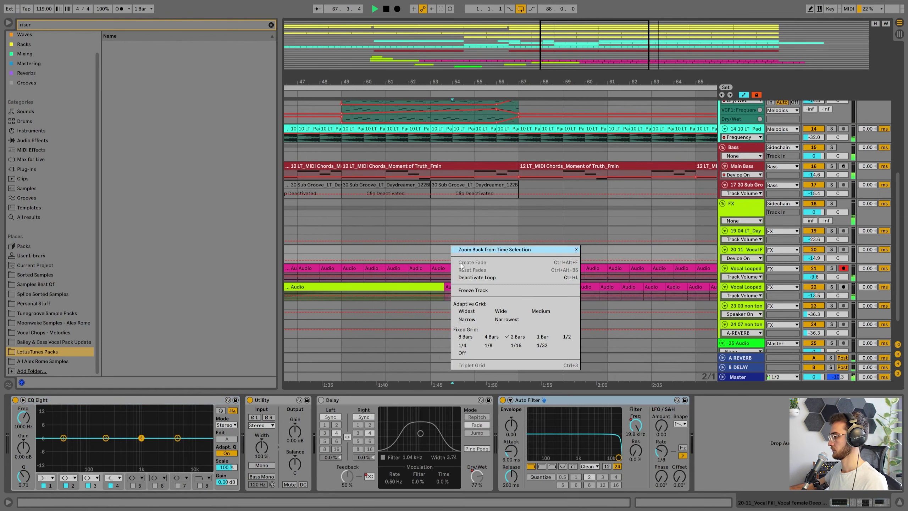
{"action": "left_click", "coordinate": [516, 345]}
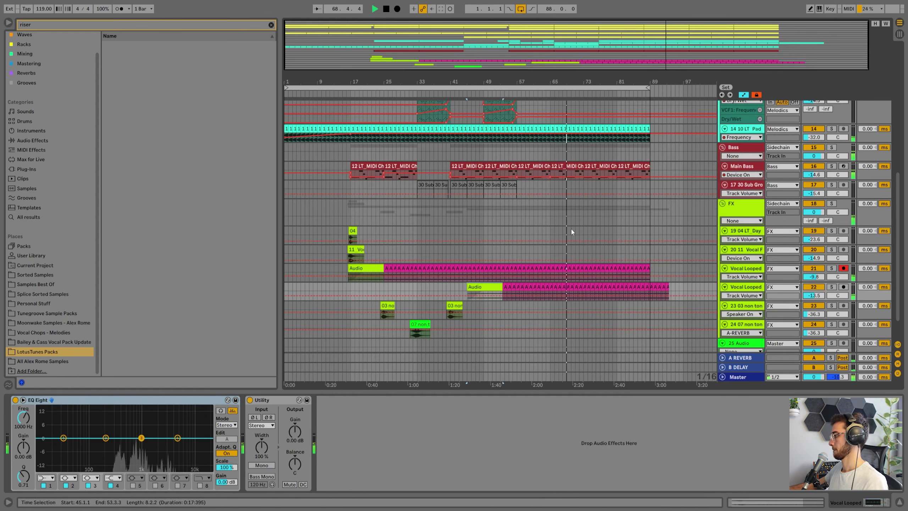
{"action": "left_click", "coordinate": [667, 287], "text": "shift"}
{"action": "key", "text": "space"}
{"action": "left_click_drag", "start_coordinate": [485, 77], "coordinate": [483, 112]}
{"action": "left_click_drag", "start_coordinate": [599, 288], "coordinate": [611, 290]}
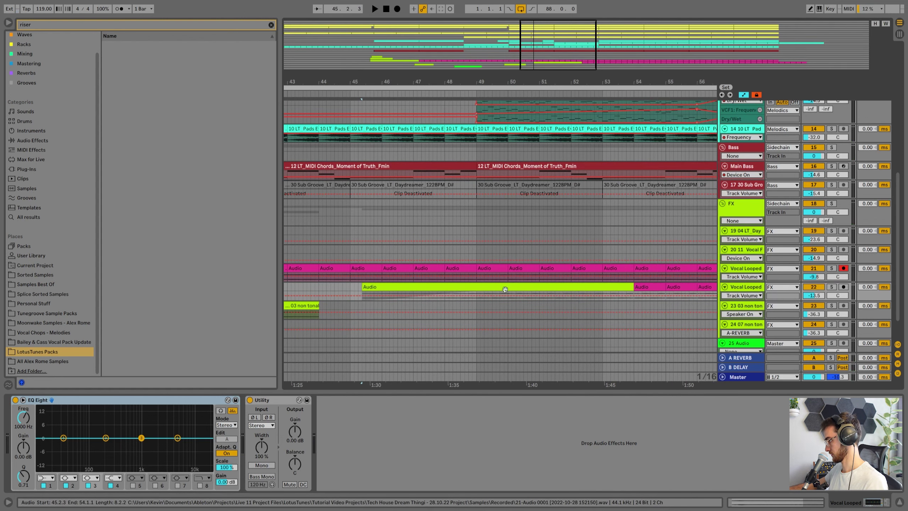
{"action": "key", "text": "space"}
Save the set and return the arrangement's fixed grid to 2 bars
{"action": "left_click_drag", "start_coordinate": [579, 79], "coordinate": [502, 86]}
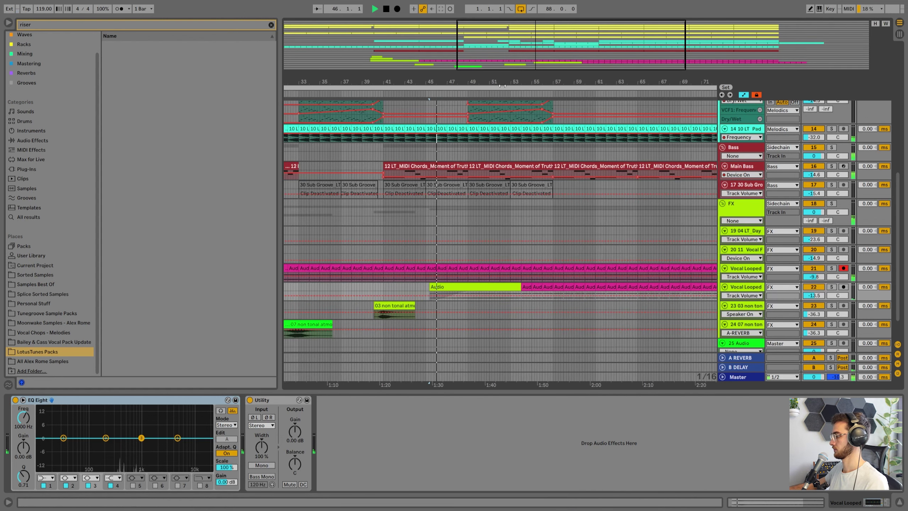
{"action": "left_click", "coordinate": [515, 234]}
{"action": "key", "text": "ctrl+s"}
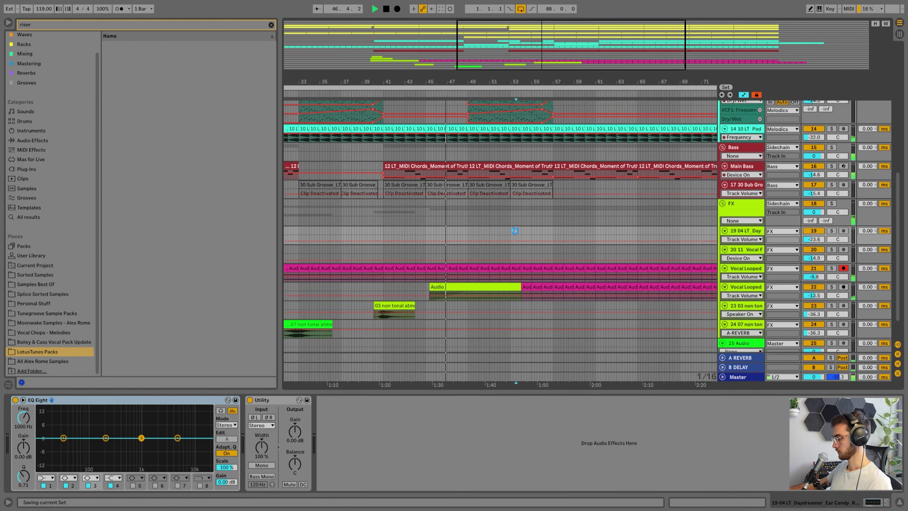
{"action": "left_click_drag", "start_coordinate": [489, 82], "coordinate": [489, 68]}
{"action": "right_click", "coordinate": [513, 236]}
{"action": "left_click", "coordinate": [576, 362]}
{"action": "scroll", "coordinate": [578, 344], "scroll_direction": "up", "scroll_amount": 5}
{"action": "scroll", "coordinate": [572, 340], "scroll_direction": "up", "scroll_amount": 6}
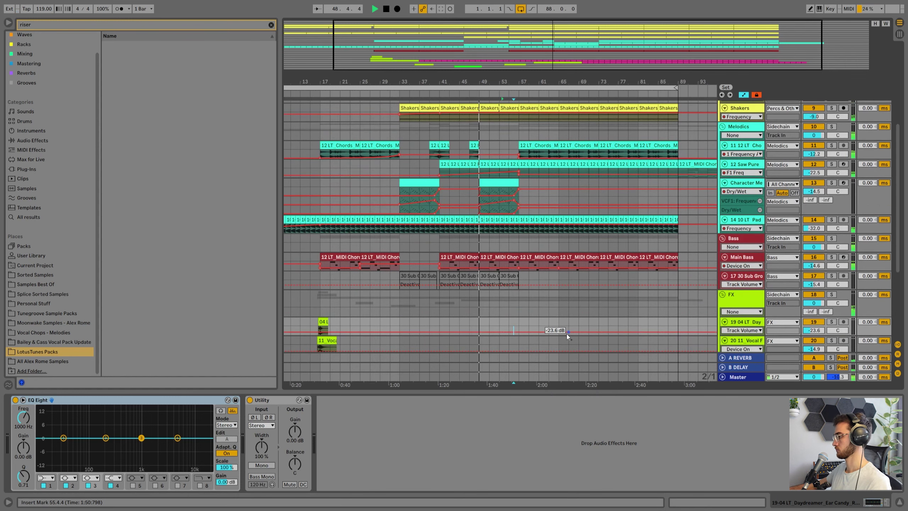
{"action": "left_click", "coordinate": [497, 240]}
{"action": "scroll", "coordinate": [497, 240], "scroll_direction": "down", "scroll_amount": 5}
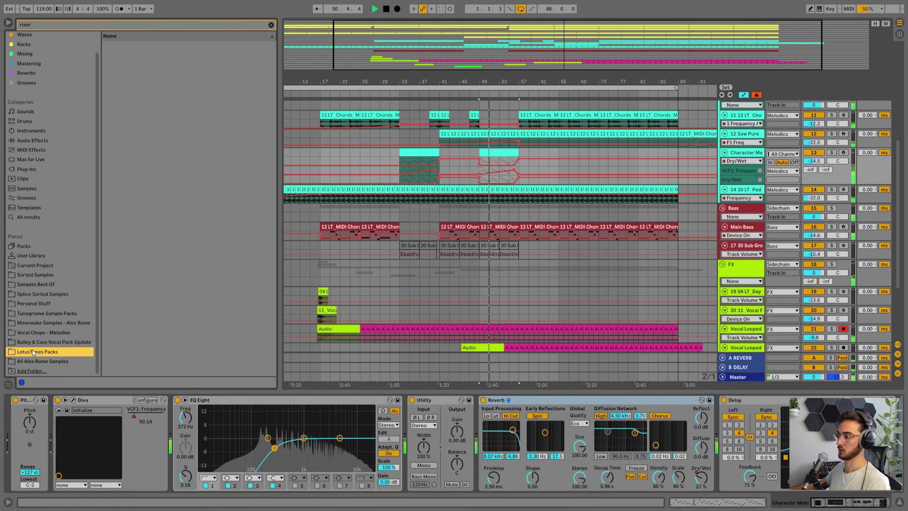
Open the non-tonal Risers folder of the Organic Heavy pack in All Alex Rome Samples, and stop playback
{"action": "left_click", "coordinate": [41, 360]}
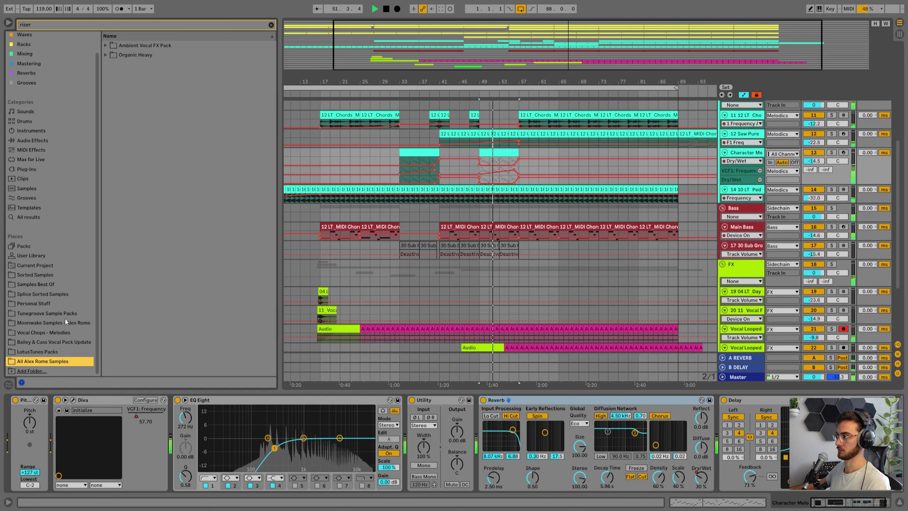
{"action": "left_click", "coordinate": [106, 55]}
{"action": "left_click", "coordinate": [110, 65]}
{"action": "left_click", "coordinate": [119, 84]}
{"action": "left_click", "coordinate": [124, 93]}
{"action": "left_click", "coordinate": [132, 103]}
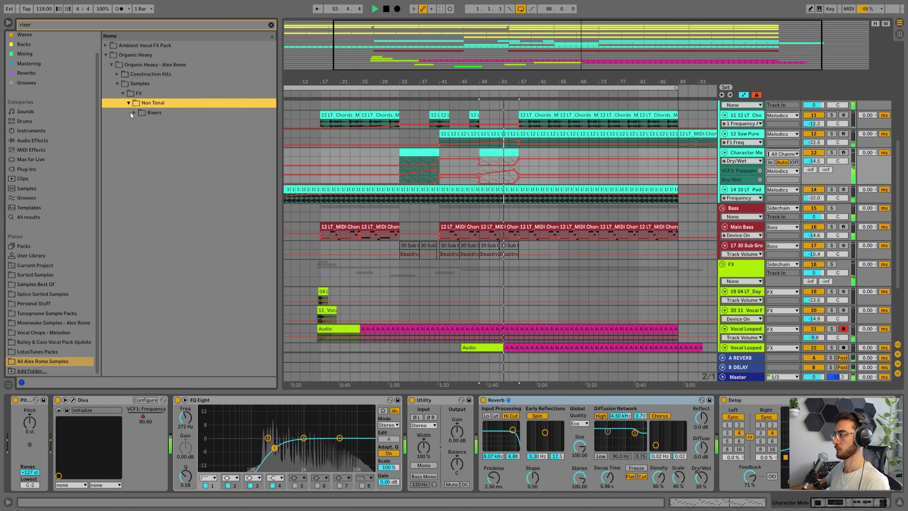
{"action": "left_click", "coordinate": [134, 113]}
{"action": "key", "text": "space"}
Audition the Organic Heavy riser samples, including 01, 03, 06, 09 and 10 Riser FX
{"action": "left_click", "coordinate": [158, 124]}
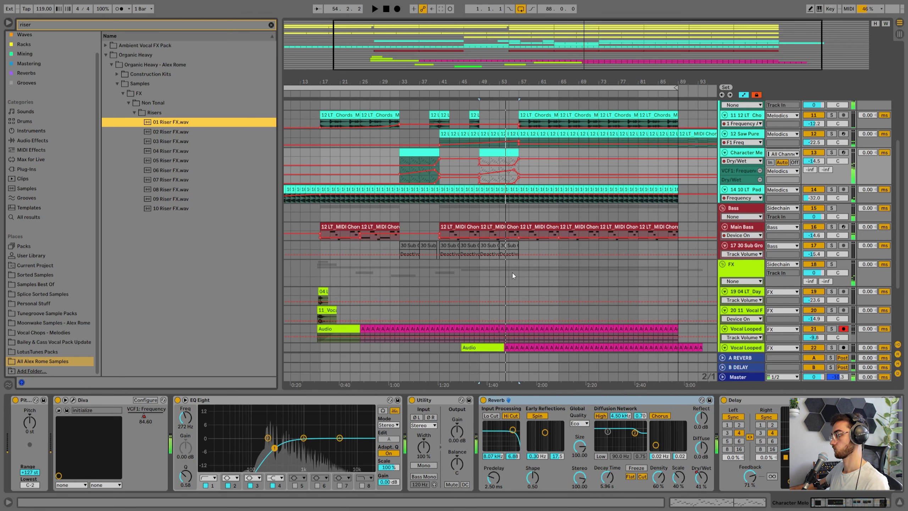
{"action": "left_click", "coordinate": [310, 268]}
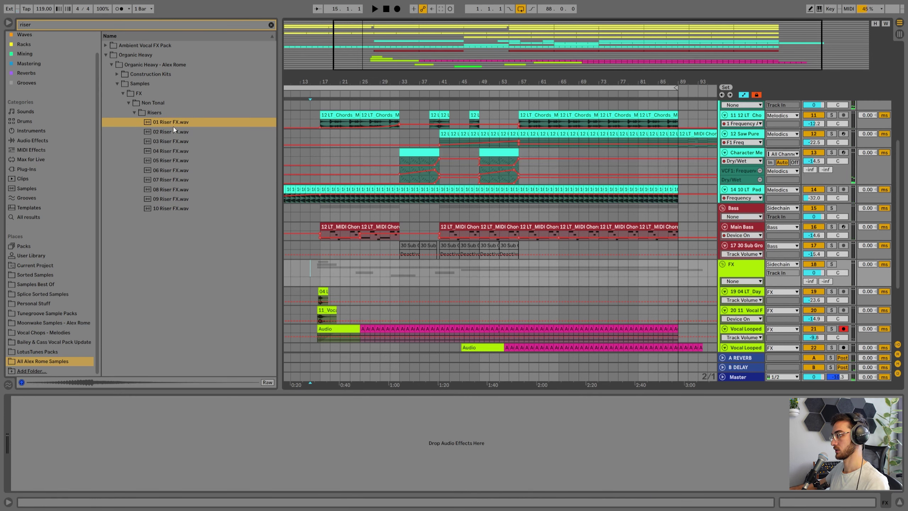
{"action": "left_click", "coordinate": [168, 143]}
{"action": "left_click", "coordinate": [181, 171]}
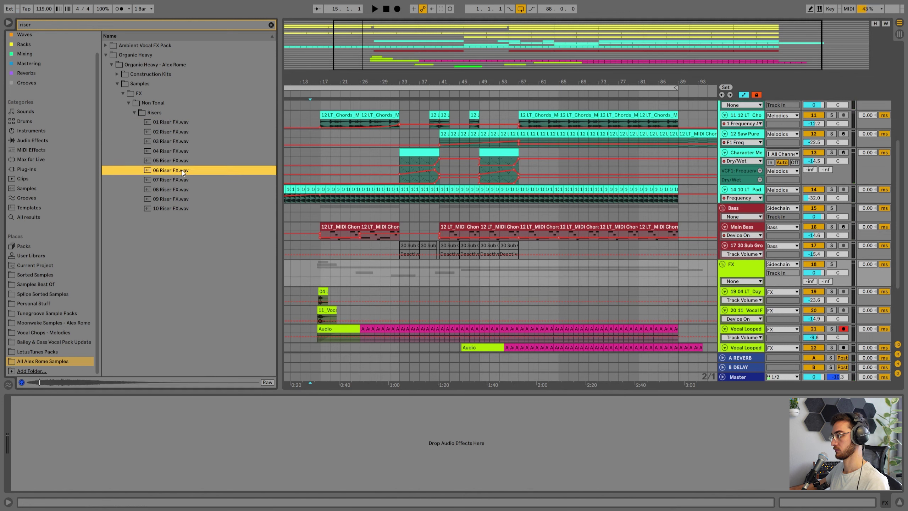
{"action": "left_click", "coordinate": [178, 199]}
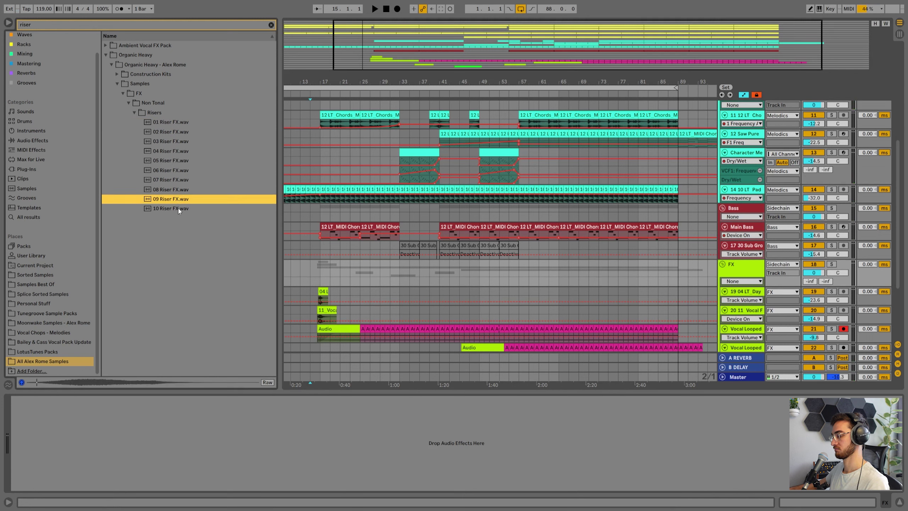
{"action": "left_click", "coordinate": [179, 209]}
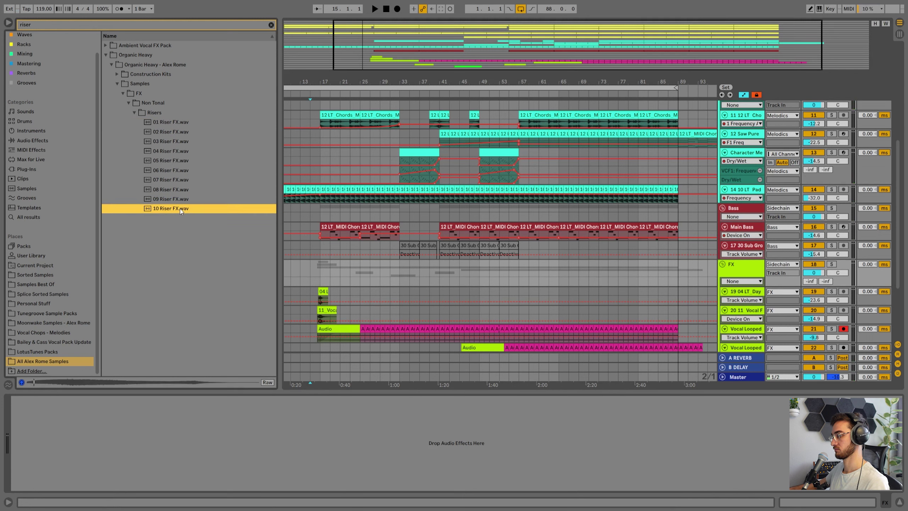
{"action": "left_click", "coordinate": [185, 199]}
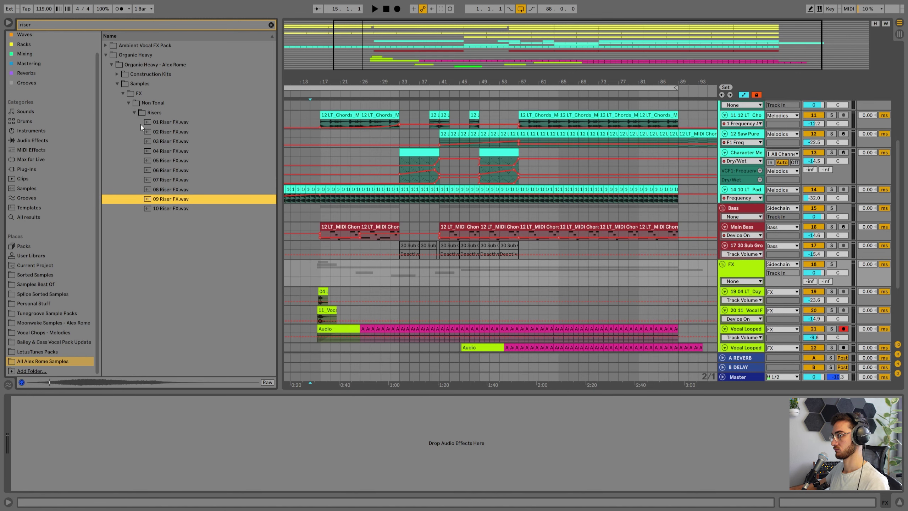
{"action": "left_click", "coordinate": [349, 265]}
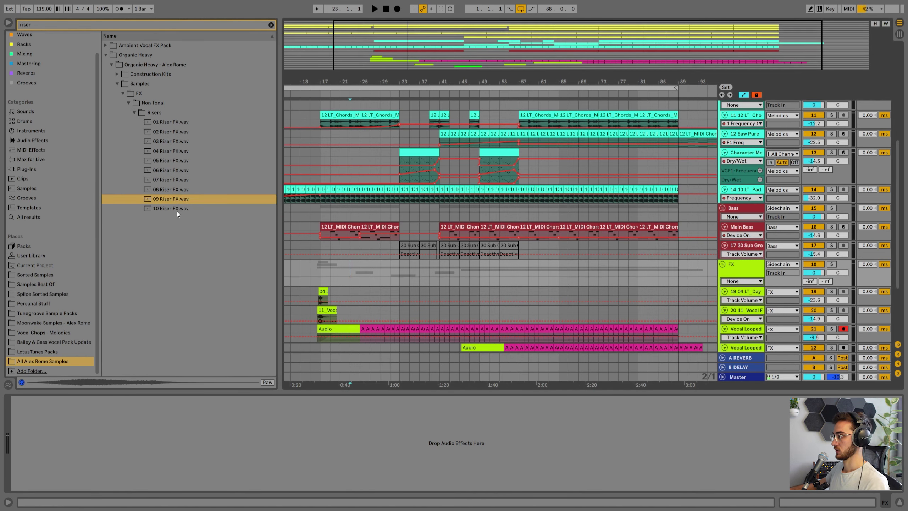
Place 09 Riser FX.wav at bar 51 on the empty audio track 25 below the FX group
{"action": "scroll", "coordinate": [564, 283], "scroll_direction": "down", "scroll_amount": 5}
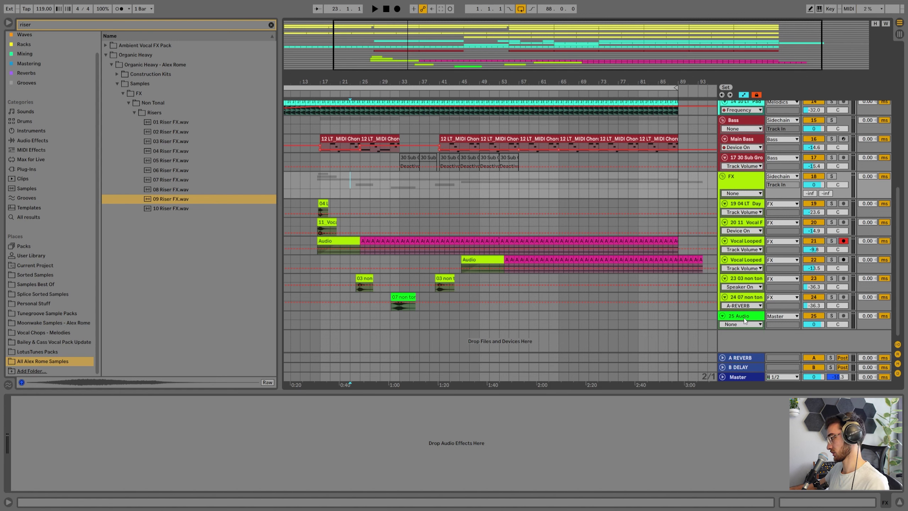
{"action": "left_click", "coordinate": [745, 320]}
{"action": "left_click", "coordinate": [209, 212]}
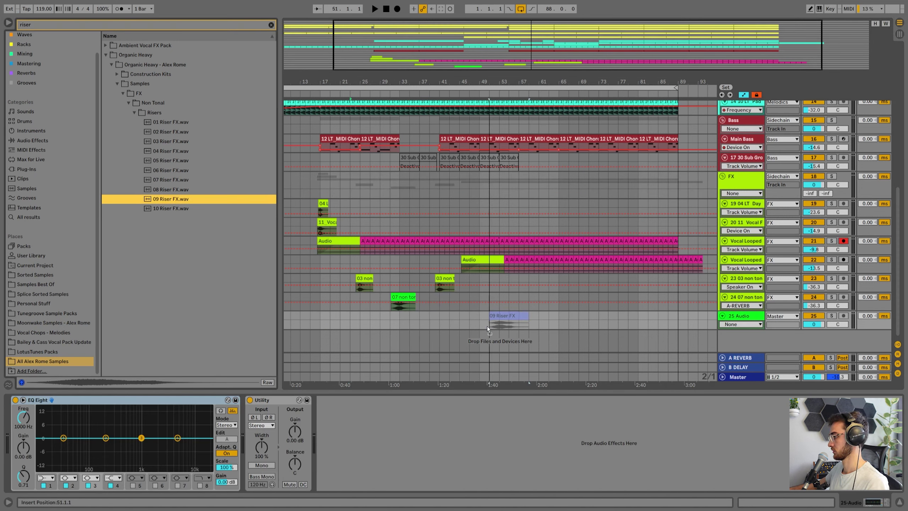
{"action": "left_click_drag", "start_coordinate": [487, 328], "coordinate": [488, 327]}
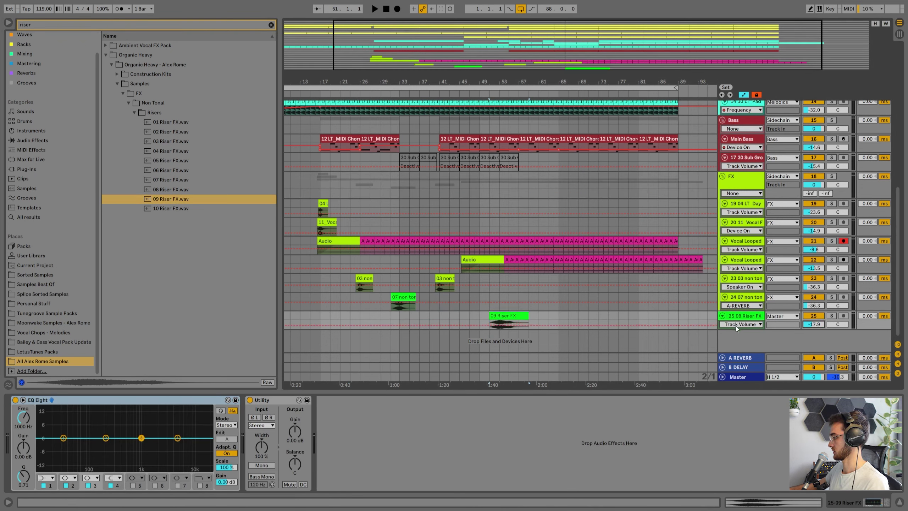
Enlarge the 09 Riser FX track, route its output to Sidechain and lower its volume to -42.0 dB
{"action": "left_click_drag", "start_coordinate": [736, 344], "coordinate": [736, 364]}
{"action": "scroll", "coordinate": [779, 328], "scroll_direction": "down", "scroll_amount": 2}
{"action": "left_click", "coordinate": [783, 308]}
{"action": "left_click", "coordinate": [761, 336]}
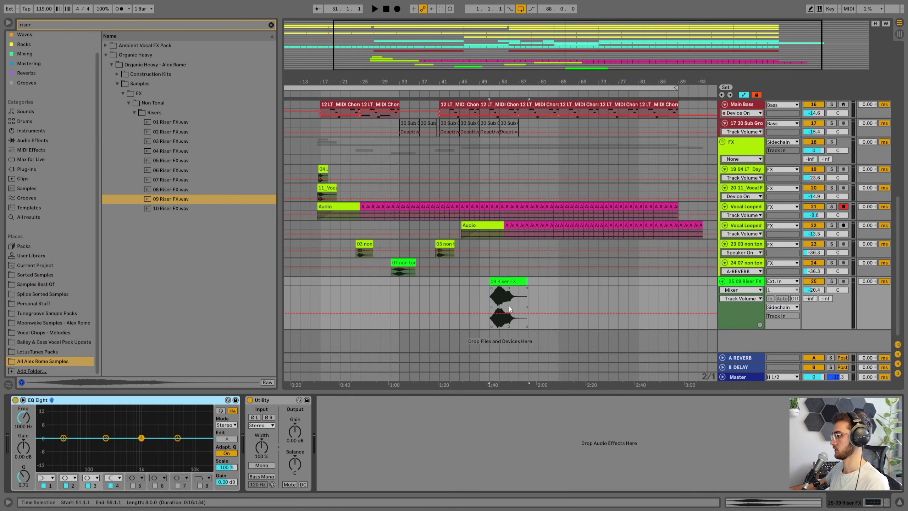
{"action": "scroll", "coordinate": [493, 302], "scroll_direction": "up", "scroll_amount": 4}
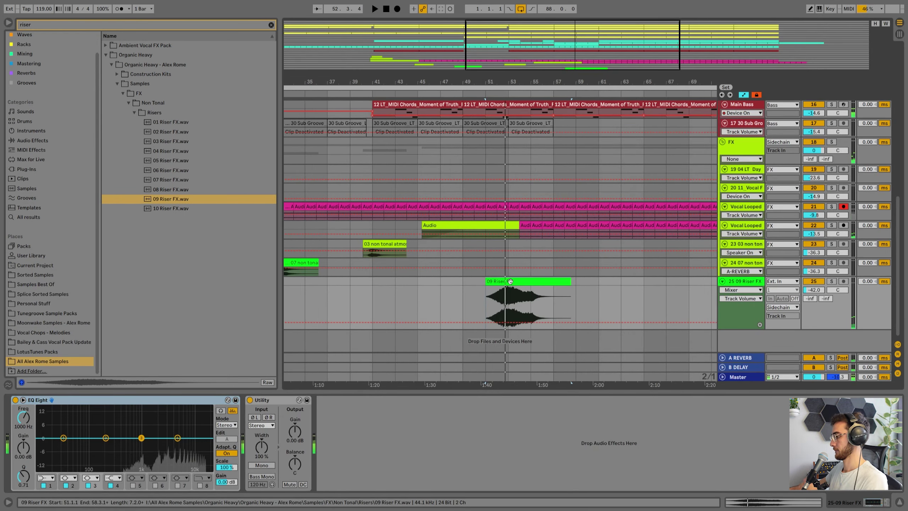
Reposition the 09 Riser FX clip to start at 52.3.4, playing it with the full mix from bar 53
{"action": "left_click_drag", "start_coordinate": [479, 82], "coordinate": [479, 60]}
{"action": "left_click_drag", "start_coordinate": [494, 282], "coordinate": [518, 282]}
{"action": "left_click", "coordinate": [497, 289]}
{"action": "key", "text": "space"}
{"action": "scroll", "coordinate": [506, 299], "scroll_direction": "up", "scroll_amount": 3}
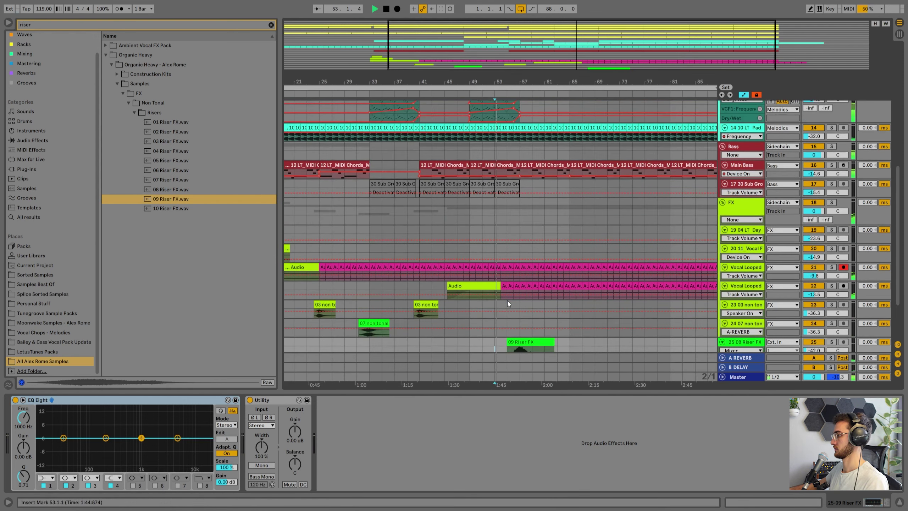
{"action": "scroll", "coordinate": [515, 294], "scroll_direction": "down", "scroll_amount": 3}
{"action": "left_click_drag", "start_coordinate": [527, 284], "coordinate": [513, 283]}
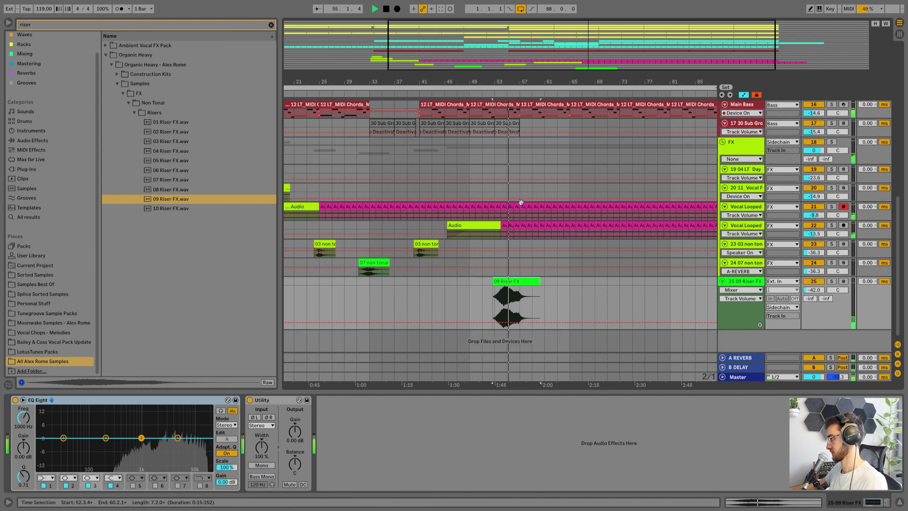
Find the Delay device in the Mixing collection and add it to the 09 Riser FX track
{"action": "left_click_drag", "start_coordinate": [510, 82], "coordinate": [510, 108]}
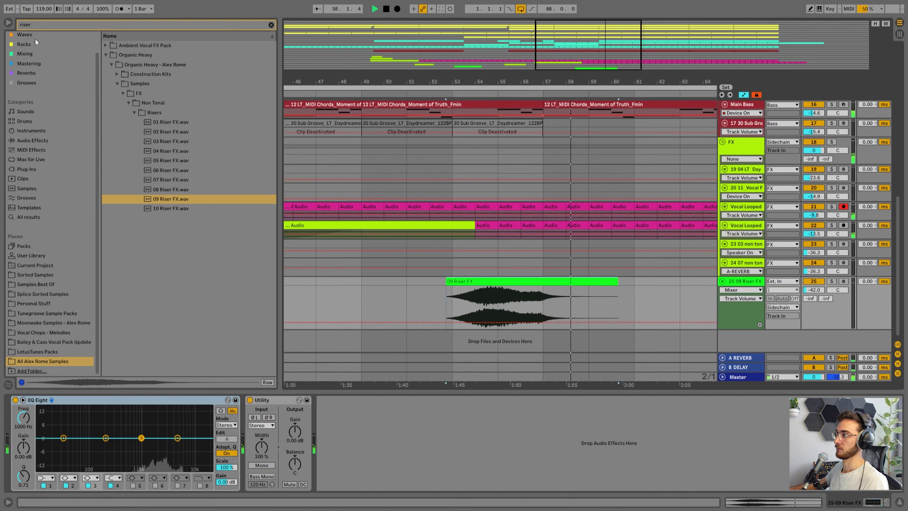
{"action": "key", "text": "ctrl+f"}
{"action": "type", "text": "delay"}
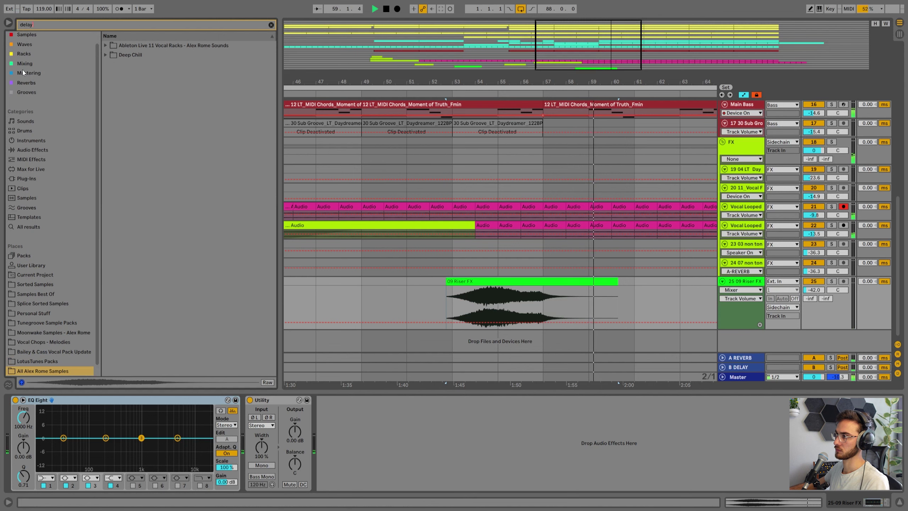
{"action": "left_click", "coordinate": [24, 66]}
{"action": "left_click", "coordinate": [122, 45]}
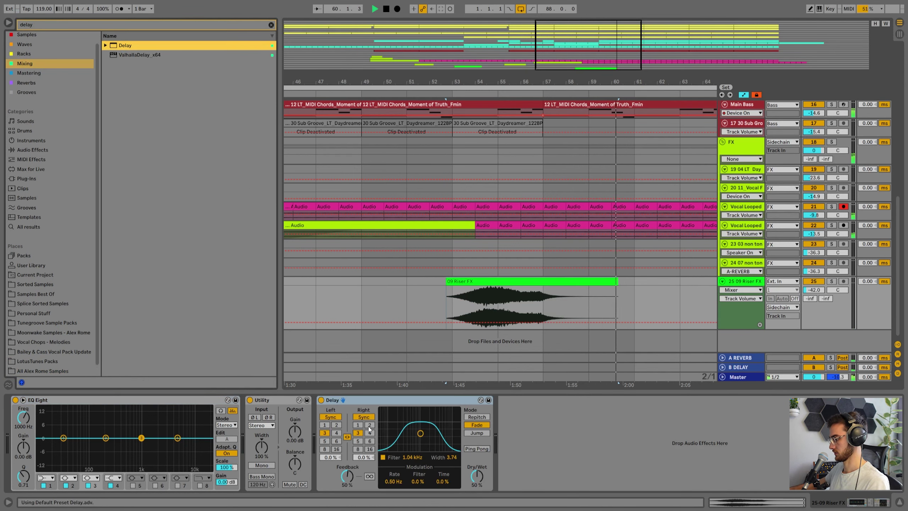
Set the riser's Delay to 4 sixteenths on both sides, 60% dry/wet, filter 2.69 kHz with width 3.86, and the track volume to -39.0 dB
{"action": "left_click", "coordinate": [477, 474]}
{"action": "left_click_drag", "start_coordinate": [420, 433], "coordinate": [433, 432]}
{"action": "left_click_drag", "start_coordinate": [813, 290], "coordinate": [814, 286]}
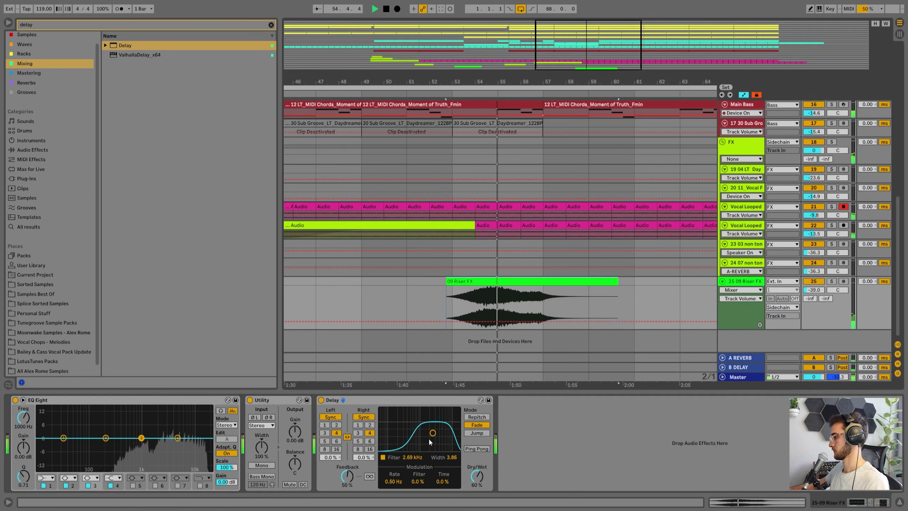
{"action": "left_click_drag", "start_coordinate": [508, 82], "coordinate": [508, 58]}
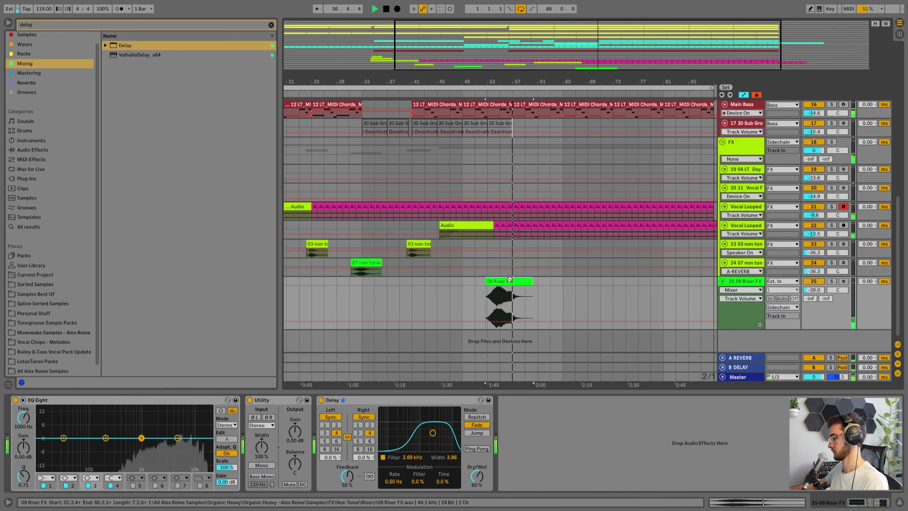
Fit the tracks to the view height and copy the 03 non tonal atmospheric transition clip from 40.1.3 to 54.1.3
{"action": "key", "text": "h"}
{"action": "scroll", "coordinate": [477, 309], "scroll_direction": "down", "scroll_amount": 1}
{"action": "left_click", "coordinate": [417, 279]}
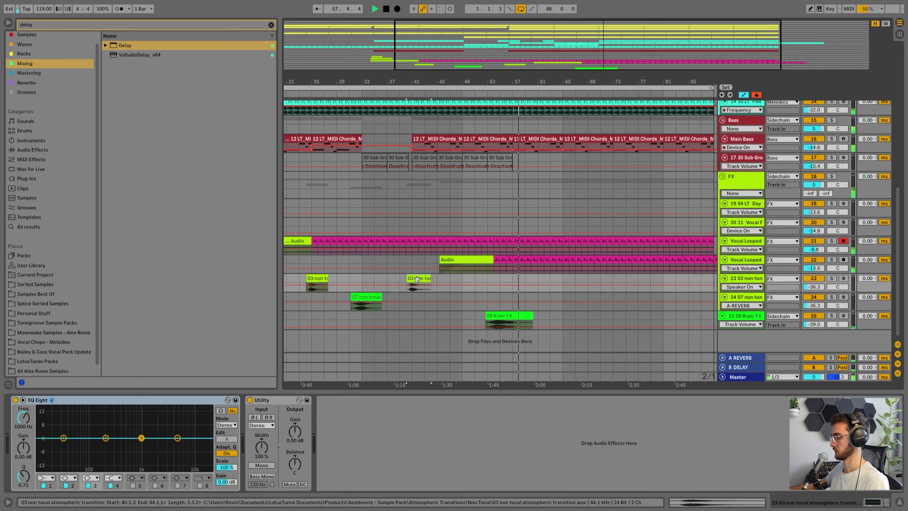
{"action": "left_click_drag", "start_coordinate": [417, 279], "coordinate": [500, 280]}
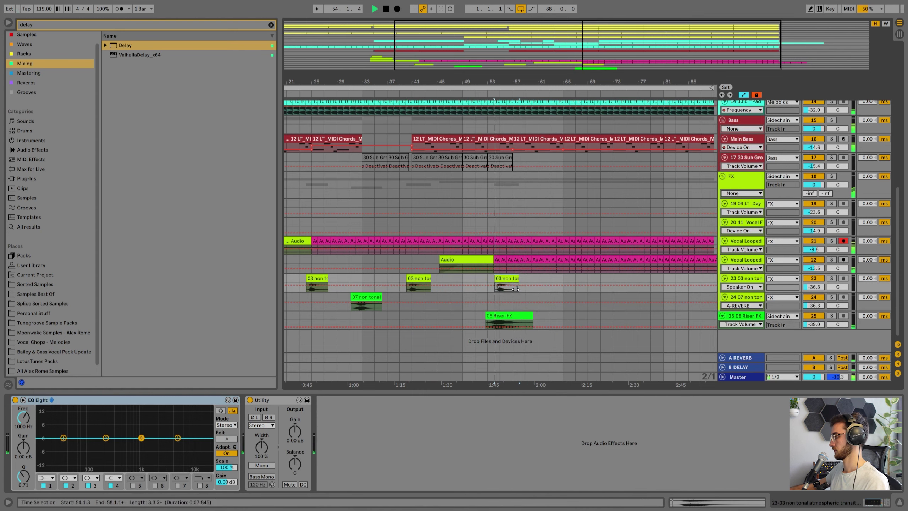
Review the Kick part across bars 25 to 65 and save the set
{"action": "scroll", "coordinate": [530, 296], "scroll_direction": "up", "scroll_amount": 10}
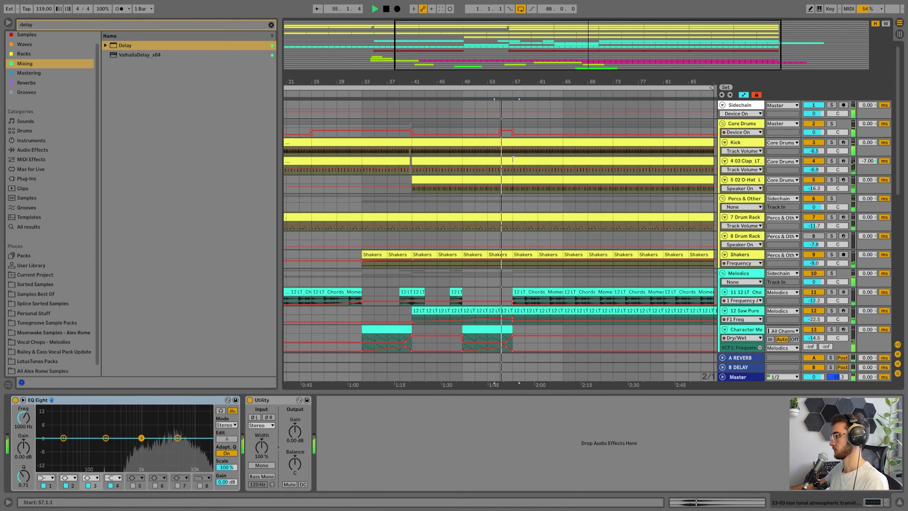
{"action": "left_click", "coordinate": [508, 141]}
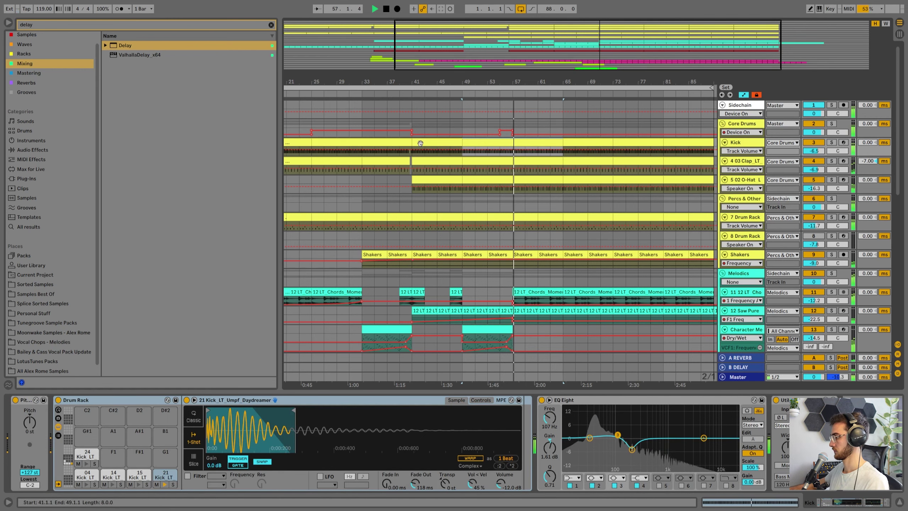
{"action": "left_click", "coordinate": [395, 143]}
{"action": "mouse_move", "coordinate": [495, 86]}
{"action": "left_mouse_down"}
{"action": "mouse_move", "coordinate": [494, 61]}
{"action": "mouse_move", "coordinate": [494, 77]}
{"action": "left_mouse_up"}
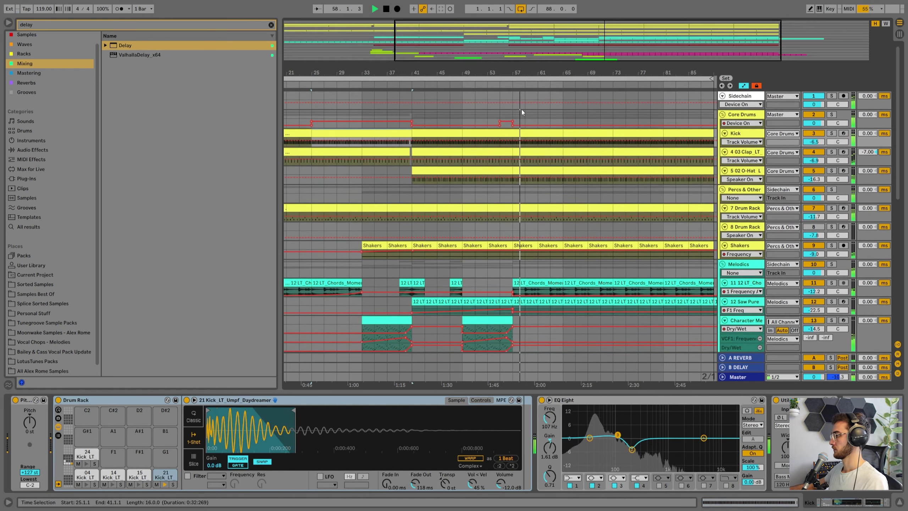
{"action": "left_click", "coordinate": [514, 137]}
{"action": "left_click_drag", "start_coordinate": [749, 147], "coordinate": [749, 156]}
{"action": "left_click_drag", "start_coordinate": [555, 86], "coordinate": [552, 70]}
{"action": "key", "text": "ctrl+s"}
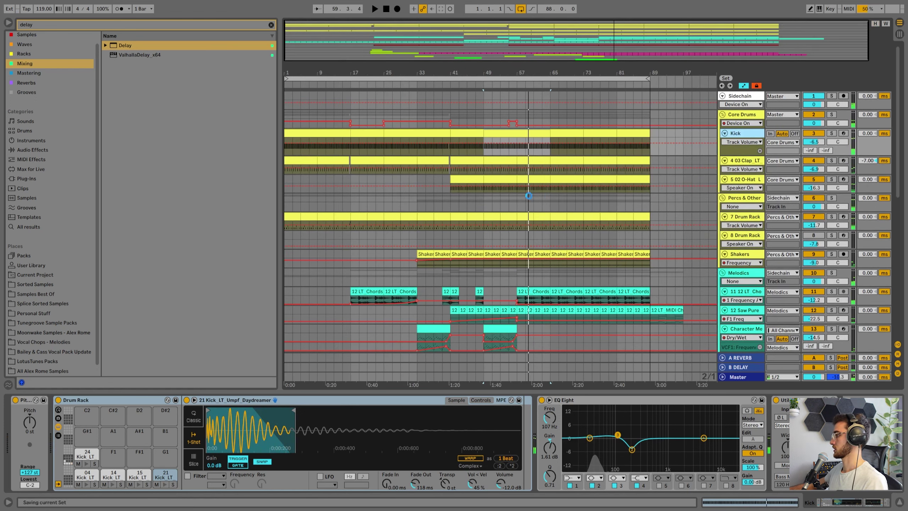
Search the Mixing collection for delay and add ValhallaDelay_x64 to the Character Melo track
{"action": "left_click", "coordinate": [271, 25]}
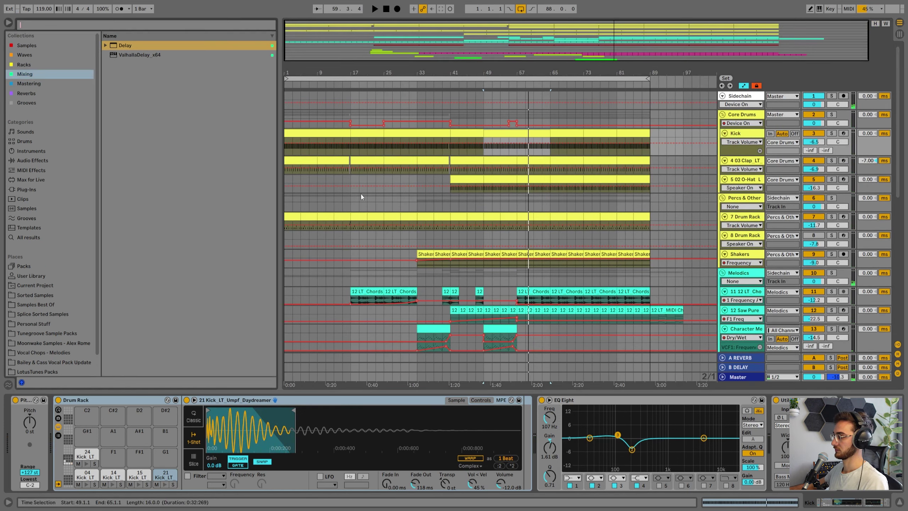
{"action": "scroll", "coordinate": [473, 287], "scroll_direction": "down", "scroll_amount": 3}
{"action": "left_click", "coordinate": [499, 286]}
{"action": "left_click", "coordinate": [50, 25]}
{"action": "type", "text": "delay"}
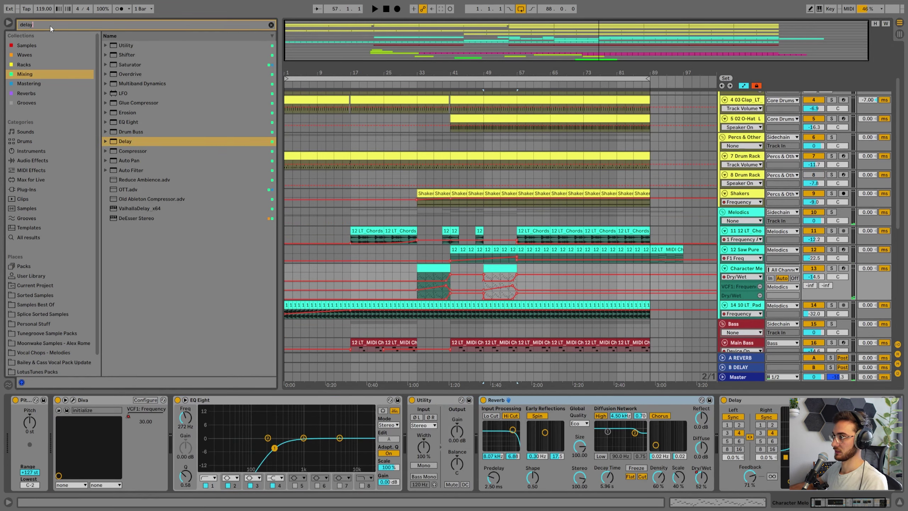
{"action": "left_click", "coordinate": [121, 56]}
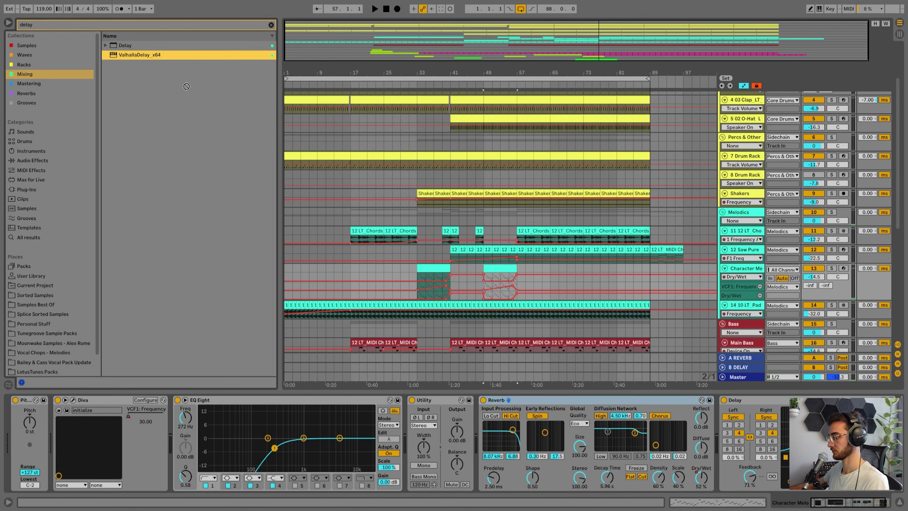
{"action": "left_click_drag", "start_coordinate": [427, 278], "coordinate": [427, 275]}
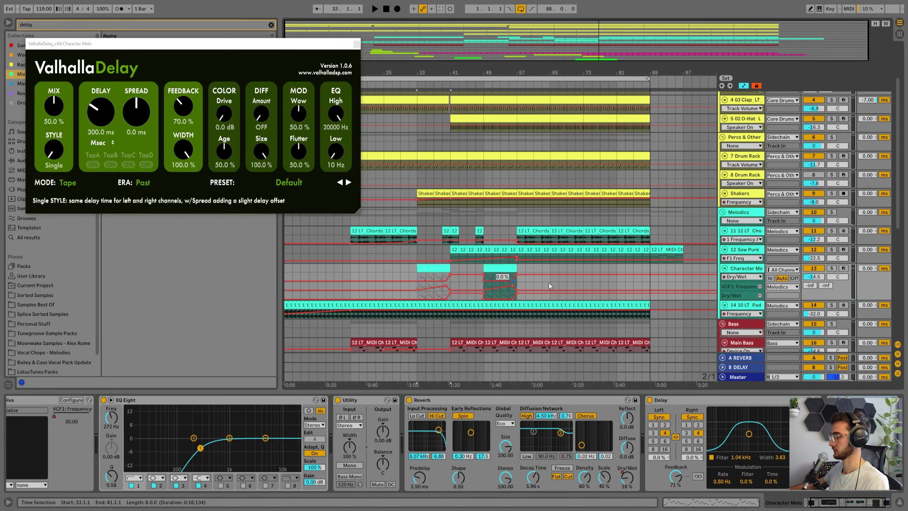
Solo Character Melo during playback from bar 33 and set ValhallaDelay to a dotted 1/32 delay with 26.4% mix
{"action": "left_click", "coordinate": [830, 269]}
{"action": "key", "text": "space"}
{"action": "left_click_drag", "start_coordinate": [101, 113], "coordinate": [100, 128]}
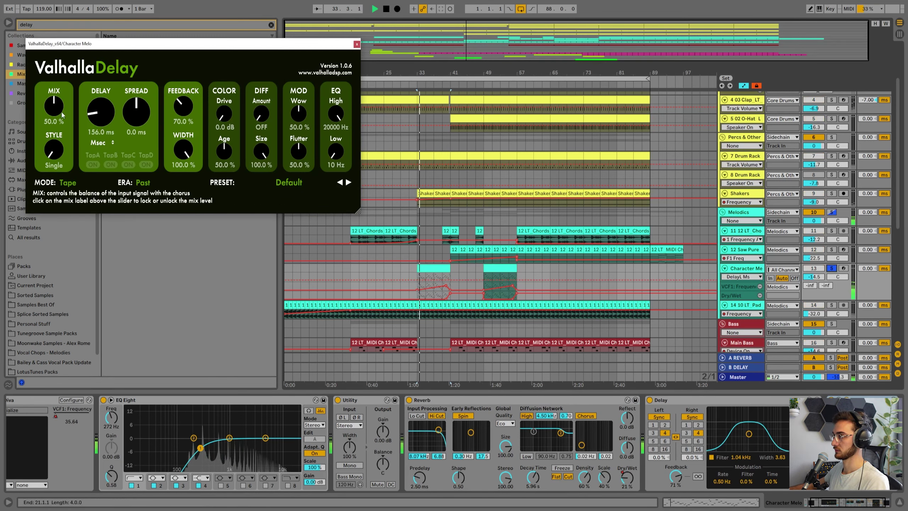
{"action": "left_click_drag", "start_coordinate": [55, 106], "coordinate": [57, 125]}
{"action": "left_click", "coordinate": [95, 143]}
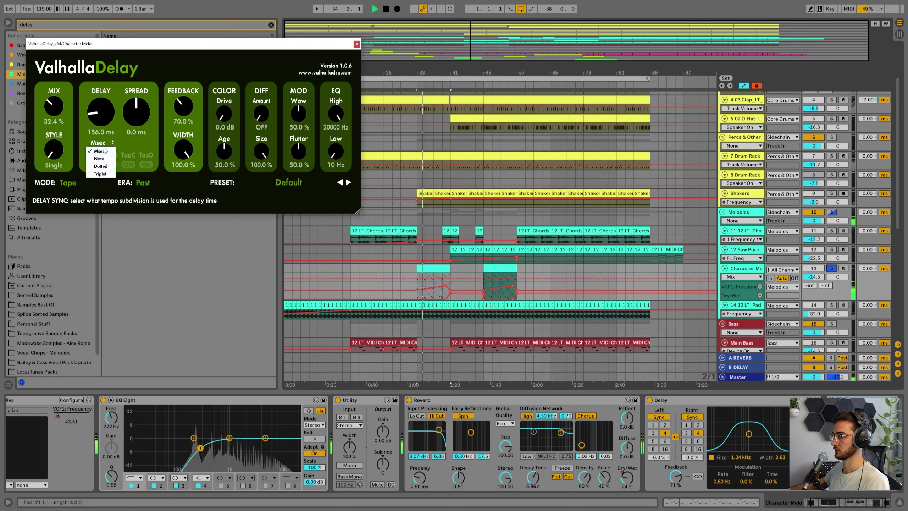
{"action": "left_click", "coordinate": [100, 173]}
{"action": "left_click_drag", "start_coordinate": [68, 118], "coordinate": [69, 110]}
{"action": "left_click", "coordinate": [107, 166]}
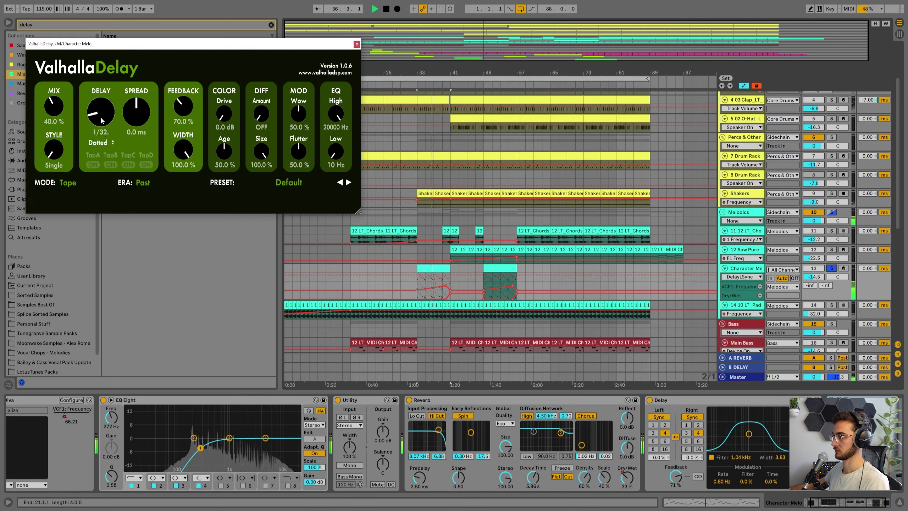
{"action": "mouse_move", "coordinate": [56, 105]}
{"action": "left_mouse_down"}
{"action": "mouse_move", "coordinate": [57, 118]}
{"action": "mouse_move", "coordinate": [93, 117]}
{"action": "mouse_move", "coordinate": [56, 104]}
{"action": "left_mouse_up"}
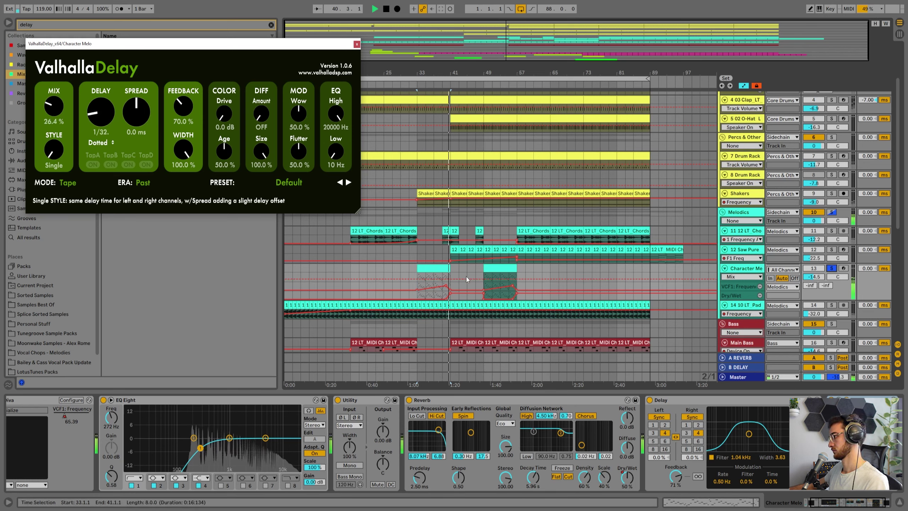
Play the bar 49 Character Melo clip, unsolo the track and set ValhallaDelay's mix to 27.6%
{"action": "left_click", "coordinate": [489, 268]}
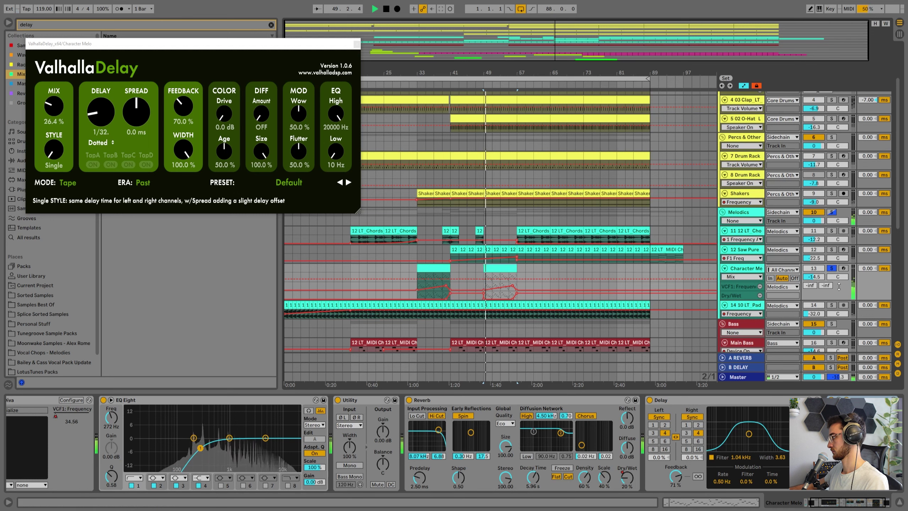
{"action": "left_click", "coordinate": [833, 269]}
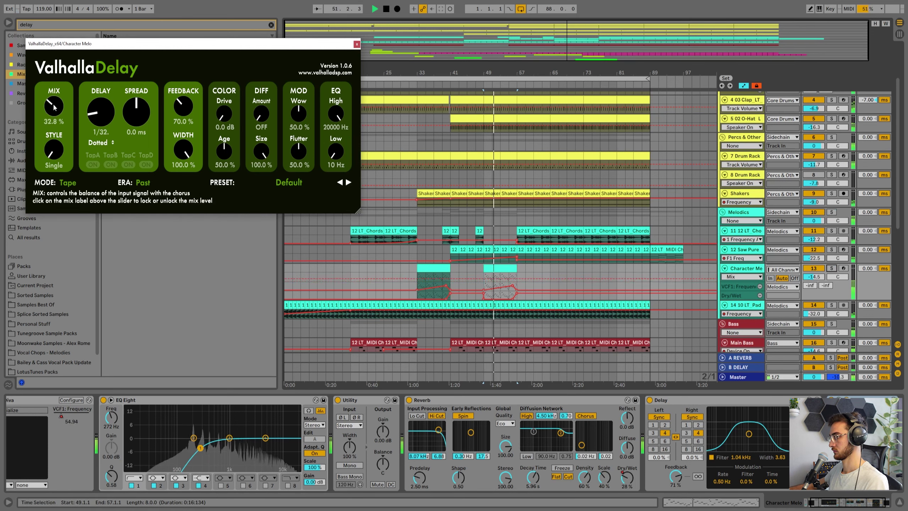
{"action": "left_click", "coordinate": [356, 45]}
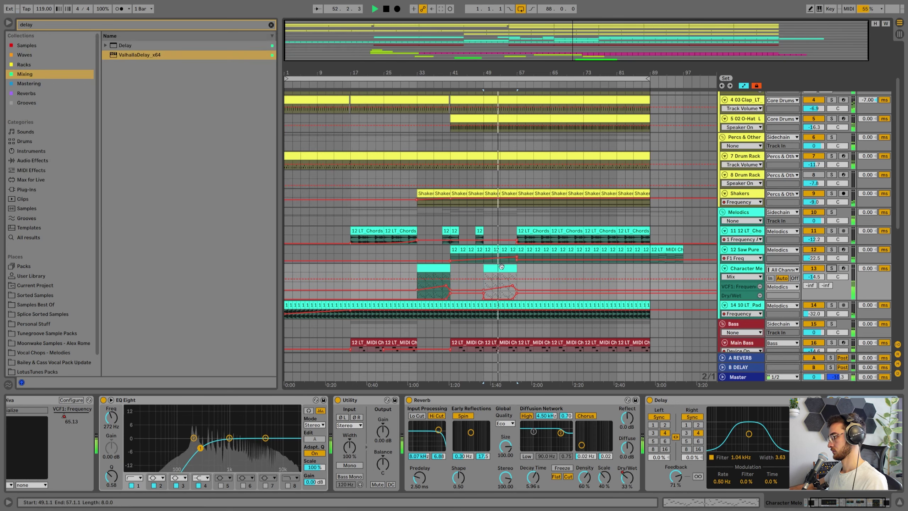
{"action": "left_click", "coordinate": [847, 400]}
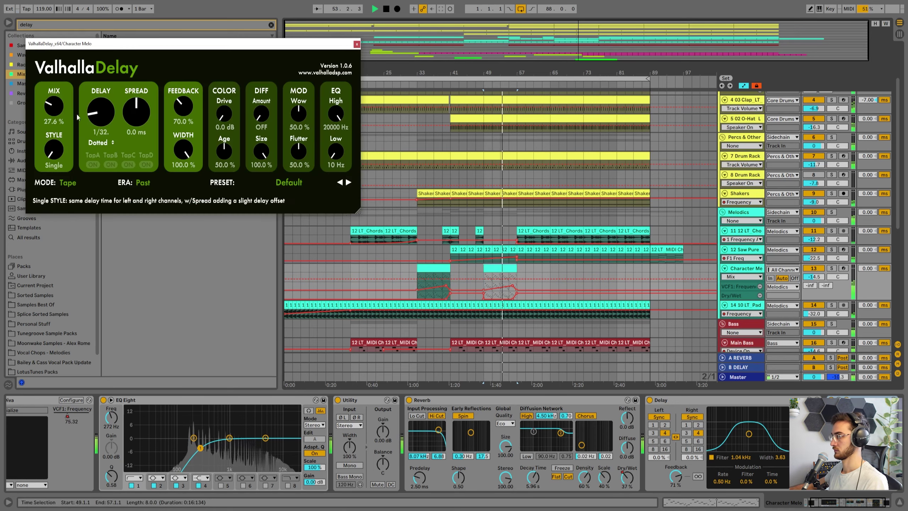
{"action": "left_click", "coordinate": [356, 44]}
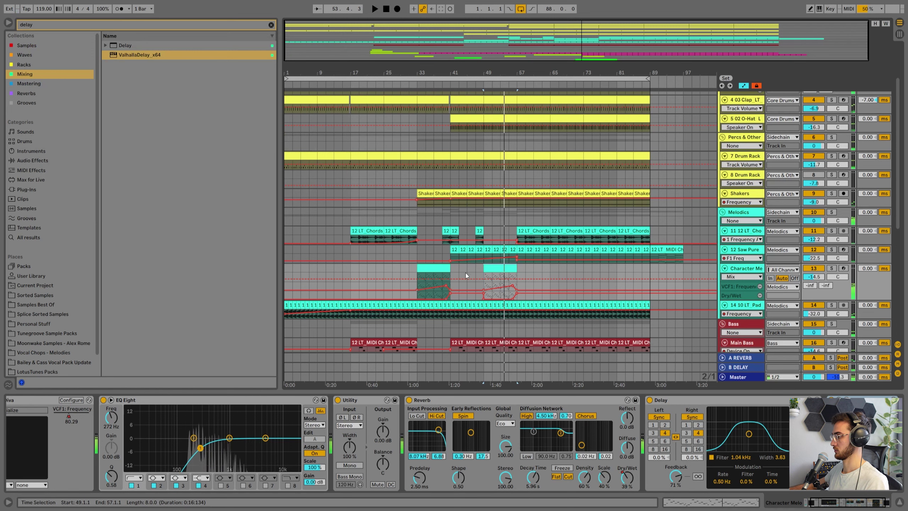
Play the full mix from bar 33, clear the browser search and review the bass and FX tracks
{"action": "left_click", "coordinate": [430, 268]}
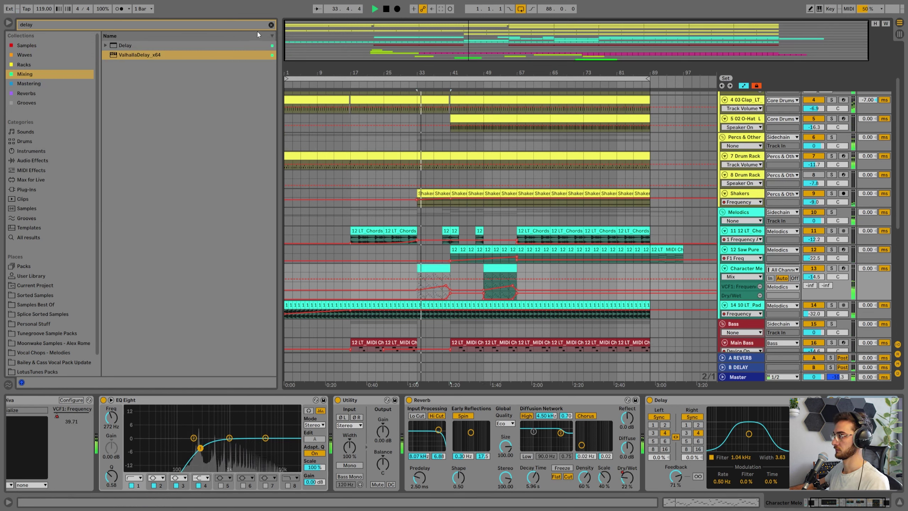
{"action": "left_click", "coordinate": [271, 26]}
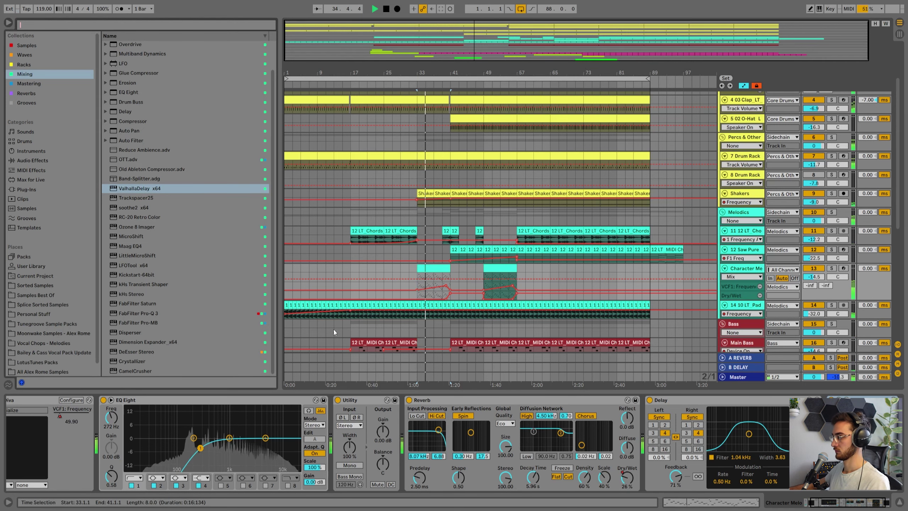
{"action": "left_click", "coordinate": [435, 269]}
{"action": "scroll", "coordinate": [434, 268], "scroll_direction": "down", "scroll_amount": 3}
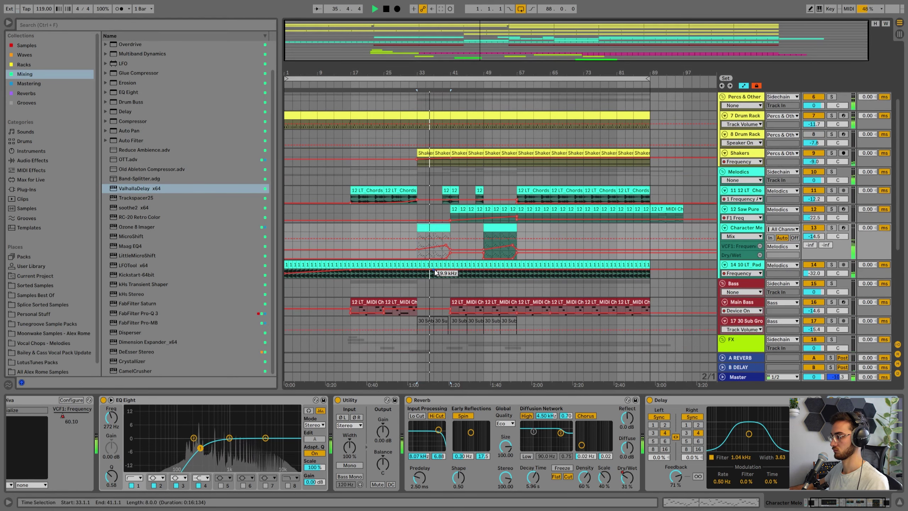
{"action": "scroll", "coordinate": [445, 272], "scroll_direction": "down", "scroll_amount": 3}
{"action": "scroll", "coordinate": [458, 229], "scroll_direction": "down", "scroll_amount": 2}
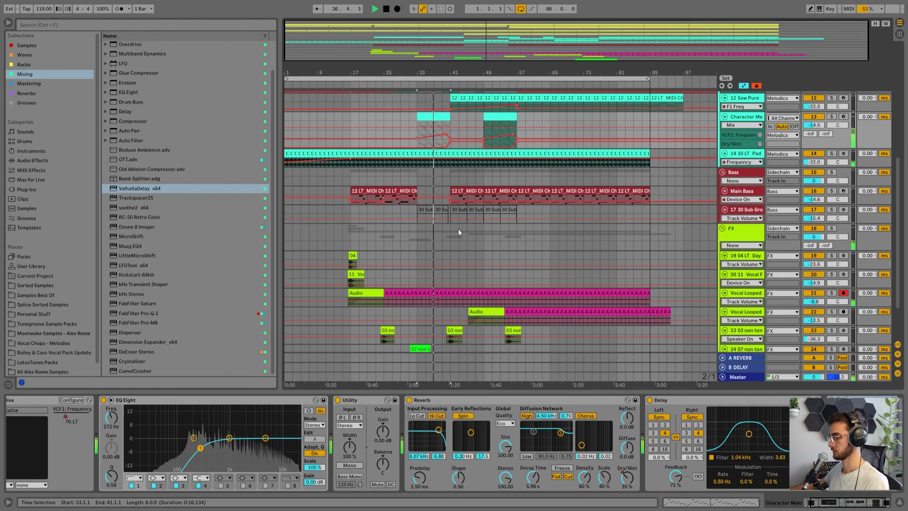
Hide the automation and move the leftover 12 Saw Pure clip from bar 89 to bar 97
{"action": "scroll", "coordinate": [456, 214], "scroll_direction": "up", "scroll_amount": 3}
{"action": "left_click", "coordinate": [453, 176]}
{"action": "key", "text": "a"}
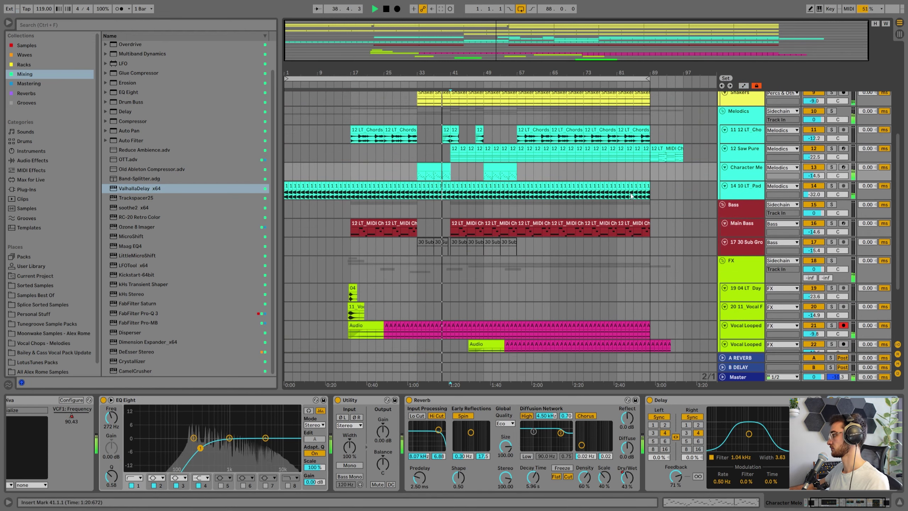
{"action": "left_click_drag", "start_coordinate": [659, 148], "coordinate": [692, 149]}
{"action": "left_click_drag", "start_coordinate": [604, 74], "coordinate": [603, 71]}
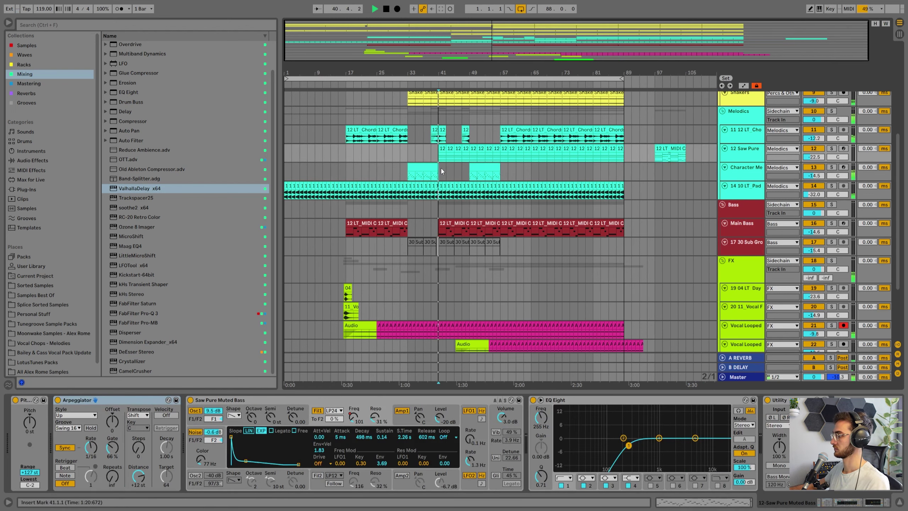
Bring the chords on track 11 in two bars early, filling 55.1.1 to 57.1.1
{"action": "left_click", "coordinate": [441, 168]}
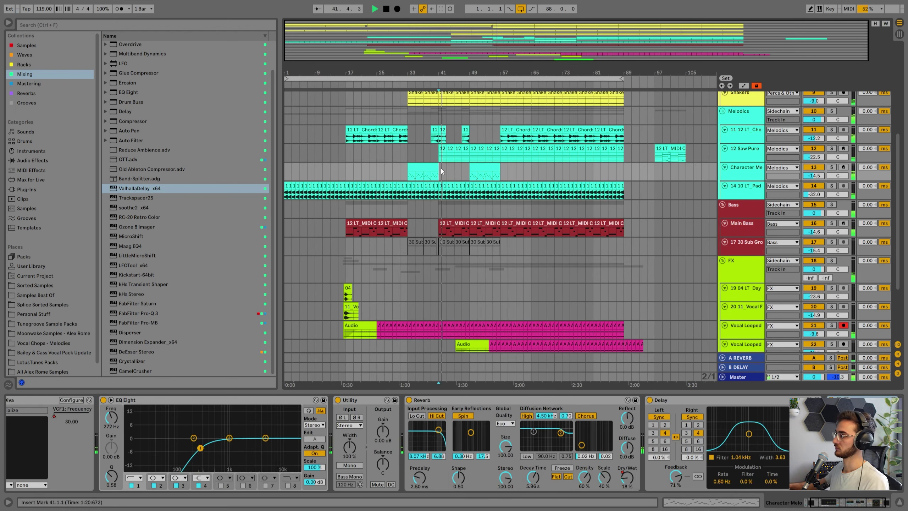
{"action": "scroll", "coordinate": [443, 172], "scroll_direction": "up", "scroll_amount": 2}
{"action": "scroll", "coordinate": [453, 173], "scroll_direction": "up", "scroll_amount": 3}
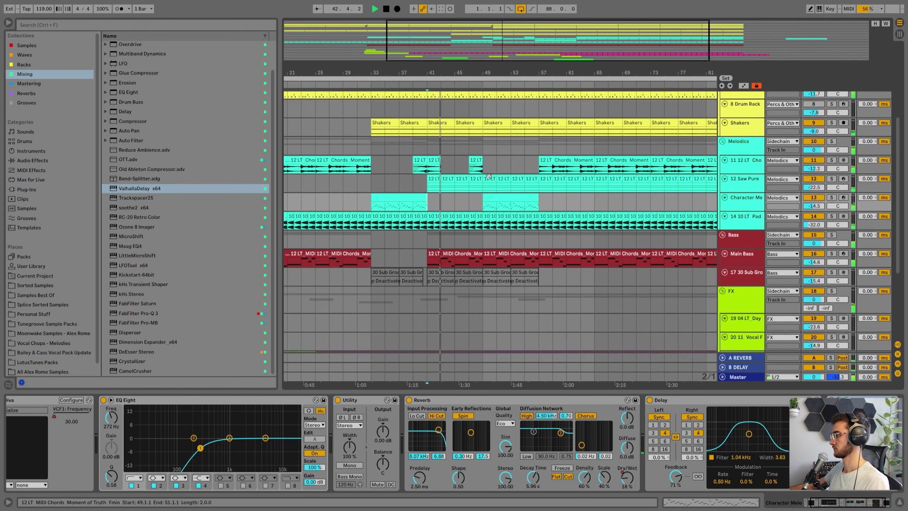
{"action": "left_click", "coordinate": [541, 159]}
{"action": "left_click_drag", "start_coordinate": [480, 172], "coordinate": [527, 164]}
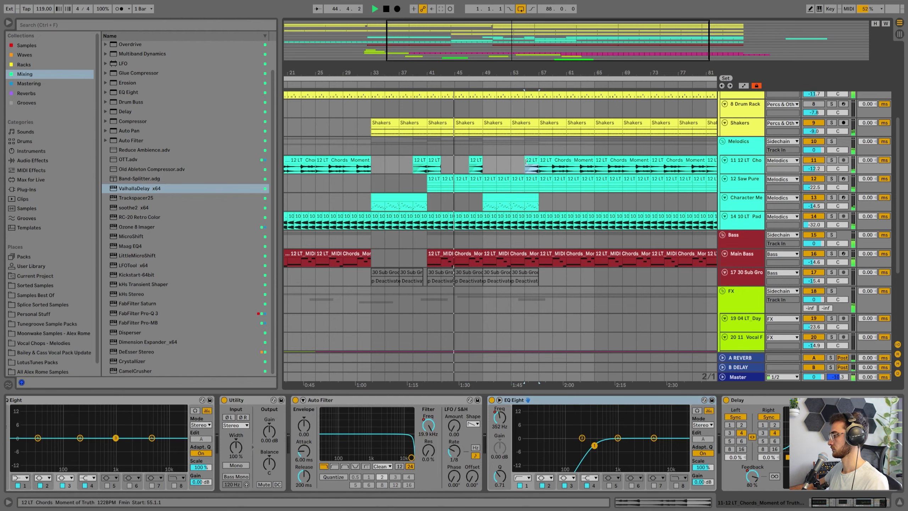
Show the automation and shift the chords track's Dry/Wet automation point back to about bar 55
{"action": "left_click_drag", "start_coordinate": [557, 73], "coordinate": [532, 82]}
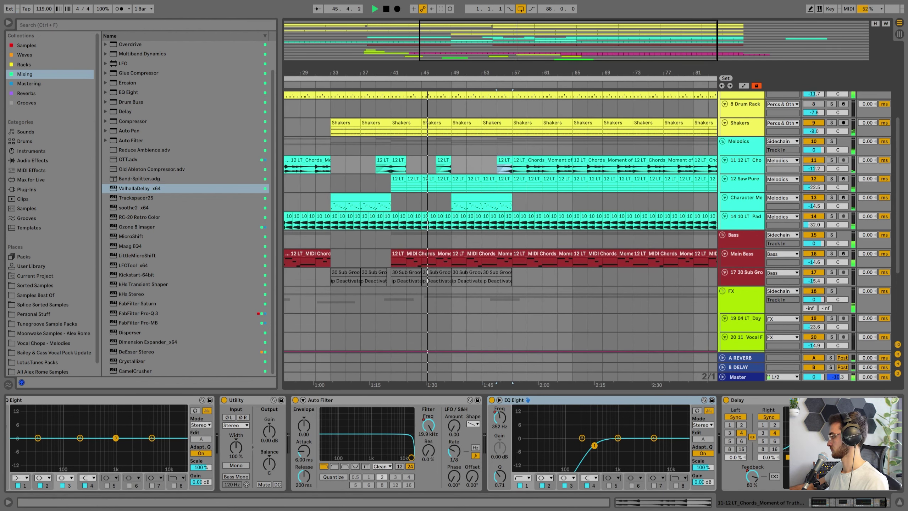
{"action": "key", "text": "a"}
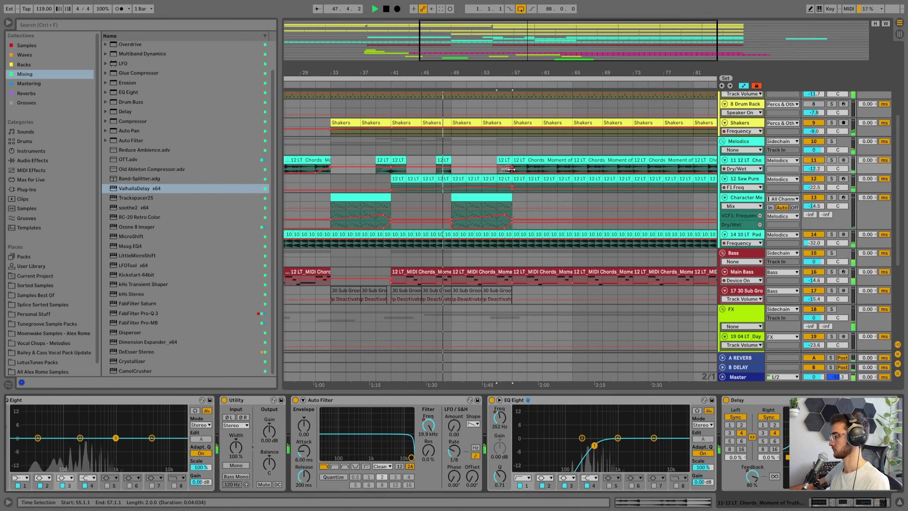
{"action": "left_click", "coordinate": [500, 174]}
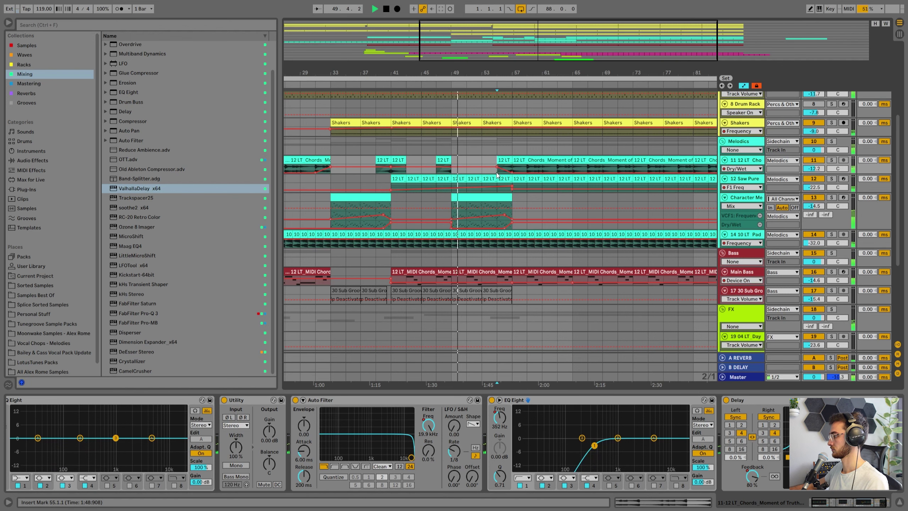
{"action": "left_click_drag", "start_coordinate": [504, 172], "coordinate": [497, 173]}
Show Character Melo's VCF1 Frequency automation and bend its ramp over bars 49 to 57 to rise more slowly at first
{"action": "left_click", "coordinate": [473, 197]}
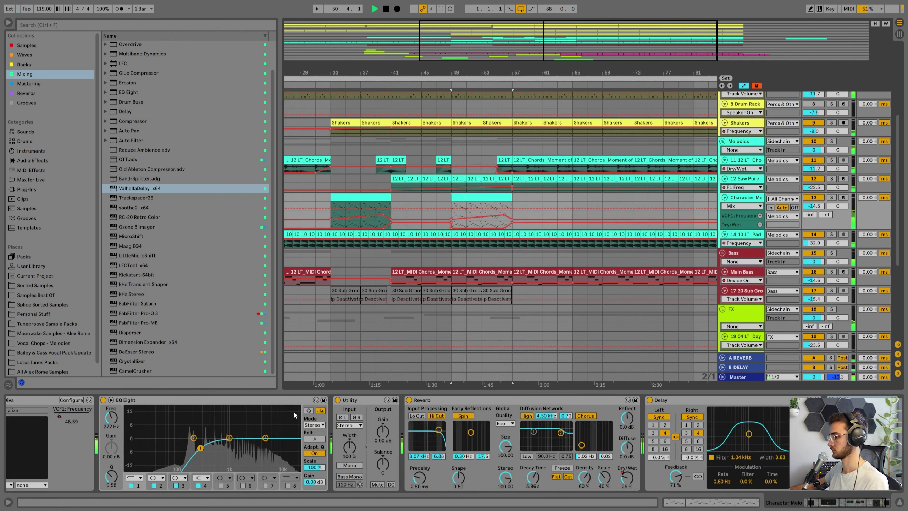
{"action": "left_click", "coordinate": [63, 411]}
{"action": "left_click", "coordinate": [464, 209]}
{"action": "left_click_drag", "start_coordinate": [471, 209], "coordinate": [472, 212]}
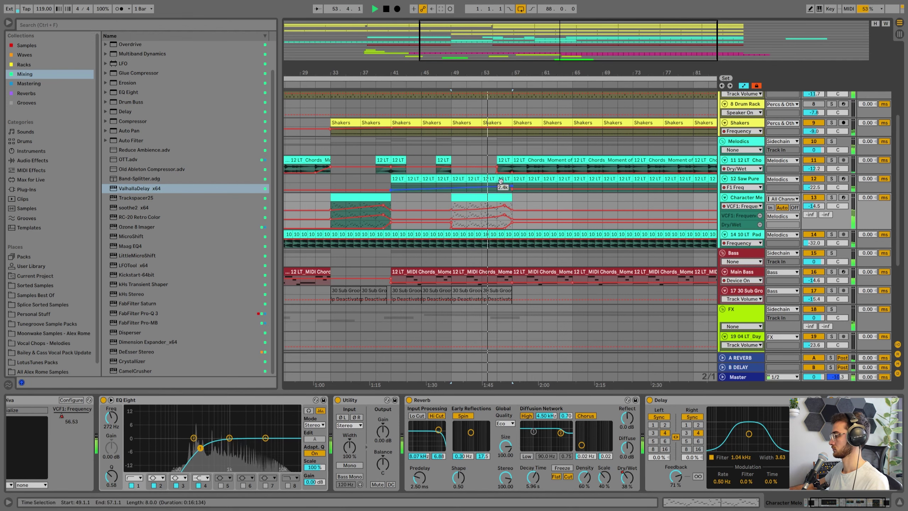
{"action": "left_click_drag", "start_coordinate": [496, 68], "coordinate": [445, 54]}
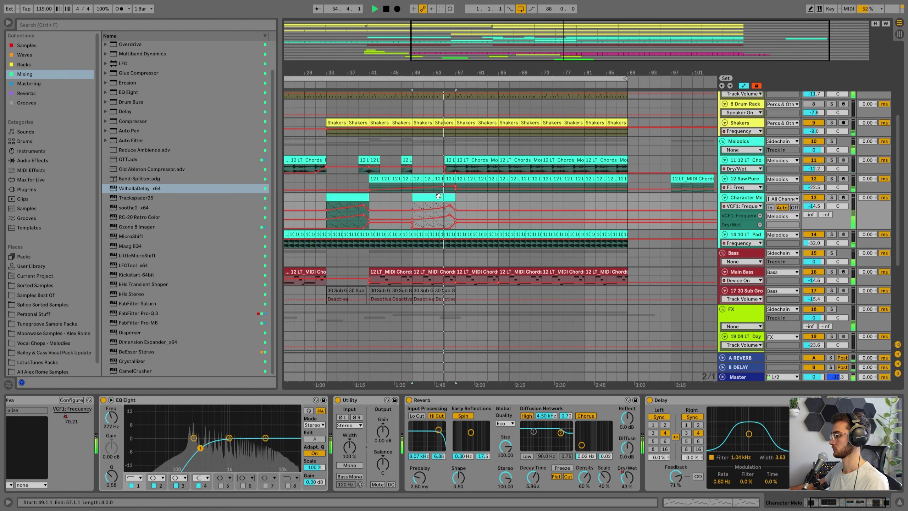
{"action": "scroll", "coordinate": [438, 196], "scroll_direction": "up", "scroll_amount": 6}
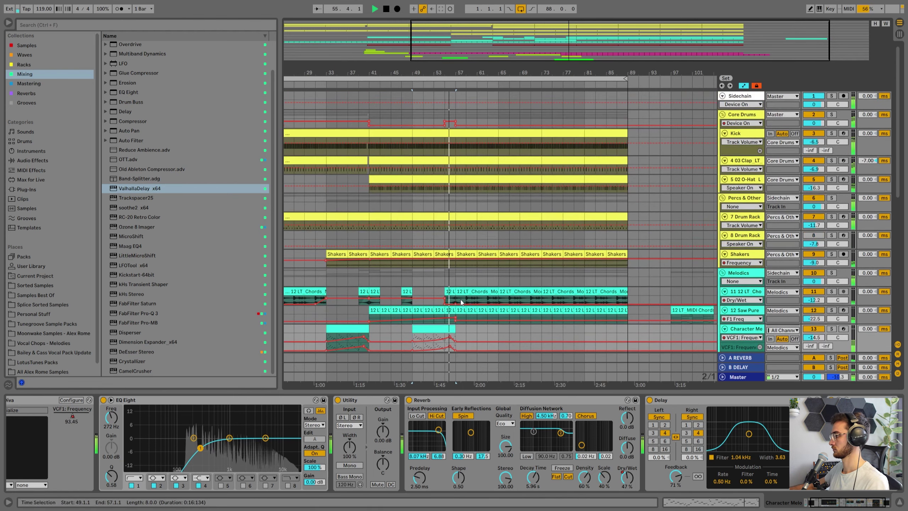
Play back the drum transition from bar 55 into bar 57
{"action": "left_click", "coordinate": [368, 139]}
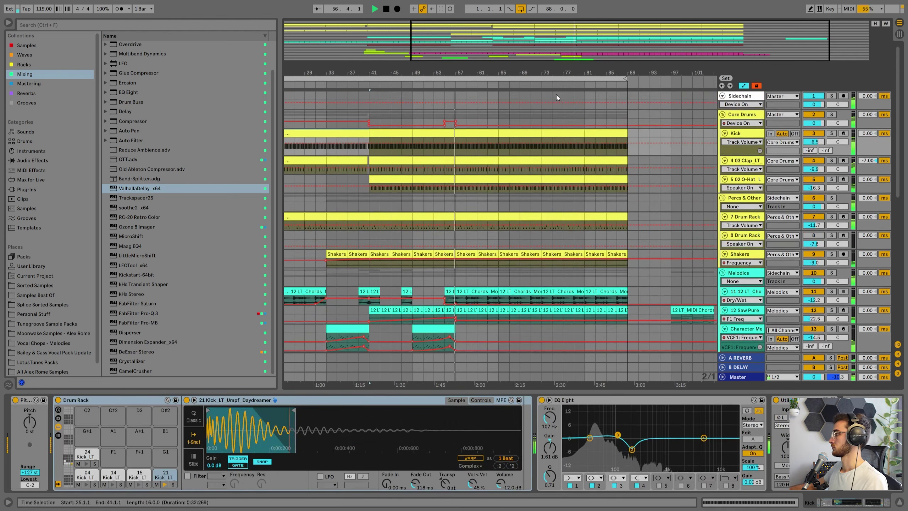
{"action": "left_click_drag", "start_coordinate": [465, 73], "coordinate": [575, 69]}
{"action": "left_click_drag", "start_coordinate": [429, 134], "coordinate": [512, 136]}
{"action": "left_click", "coordinate": [554, 108]}
{"action": "key", "text": "space"}
{"action": "key", "text": "space"}
{"action": "left_click_drag", "start_coordinate": [562, 73], "coordinate": [564, 111]}
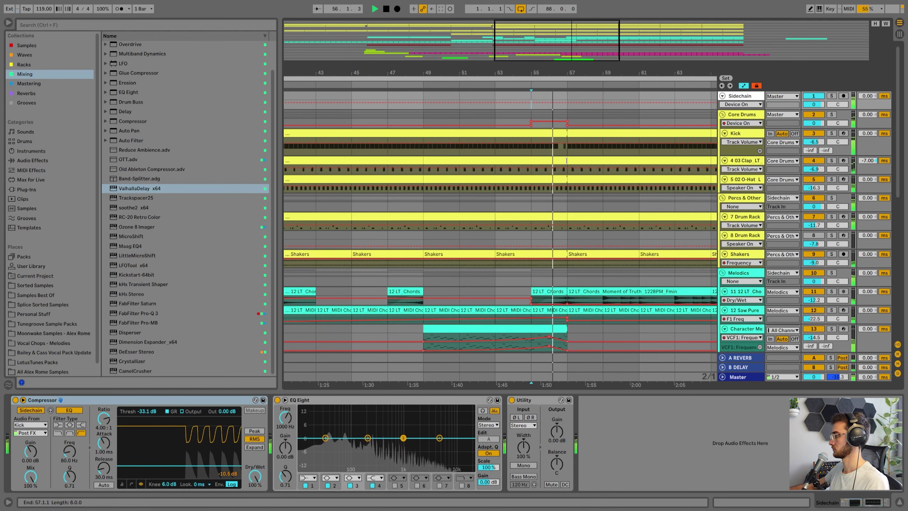
Set the grid to 1/8, trim the clap clip before bar 57 to end at 56.3.1, and save the set
{"action": "left_click_drag", "start_coordinate": [565, 161], "coordinate": [559, 161]}
{"action": "right_click", "coordinate": [586, 106]}
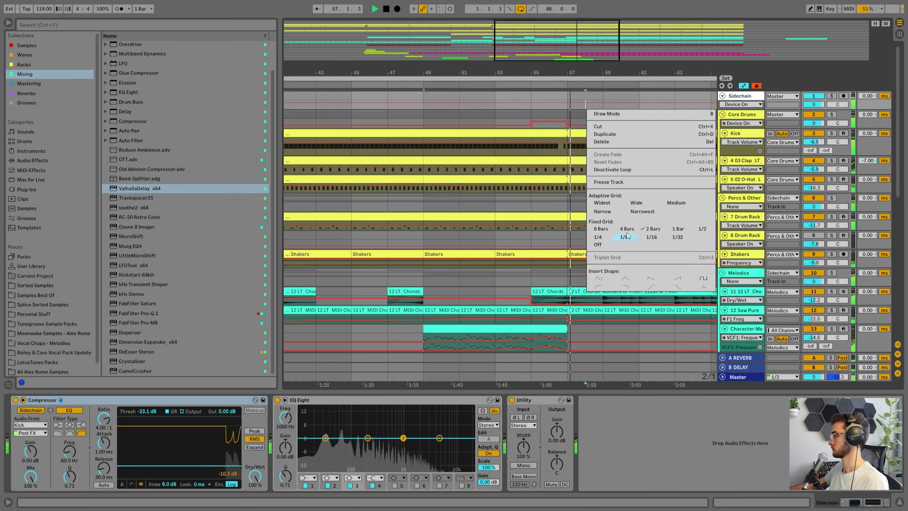
{"action": "left_click", "coordinate": [623, 233]}
{"action": "left_click_drag", "start_coordinate": [566, 161], "coordinate": [557, 160]}
{"action": "key", "text": "space"}
{"action": "right_click", "coordinate": [586, 113]}
{"action": "left_click", "coordinate": [624, 184]}
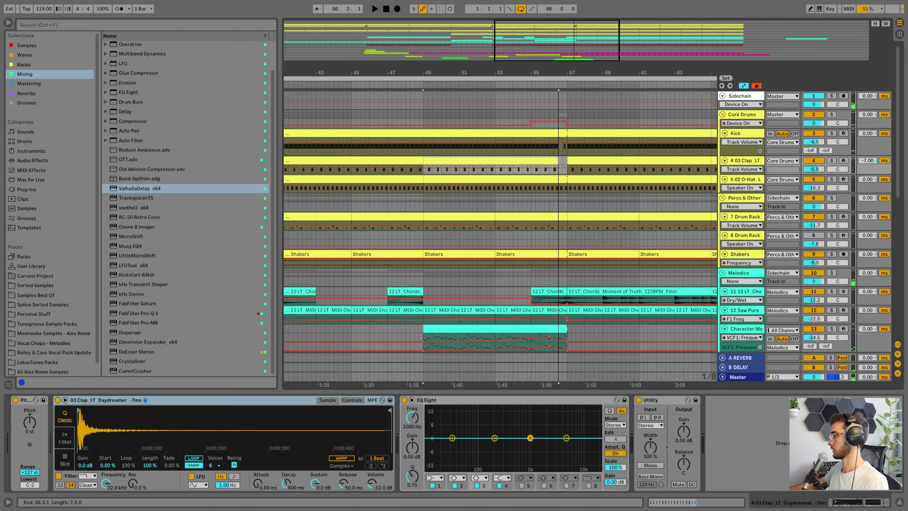
{"action": "left_click", "coordinate": [552, 110]}
{"action": "key", "text": "ctrl+s"}
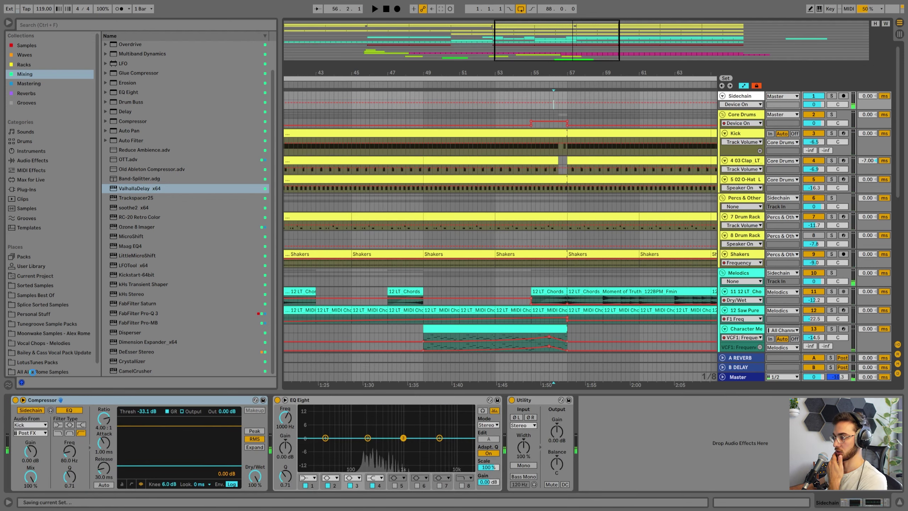
Open the LotusTunes Packs folder and insert an audio track below Shakers, with the arrangement grid set to 2 bars
{"action": "left_click", "coordinate": [39, 363]}
{"action": "left_click", "coordinate": [117, 61]}
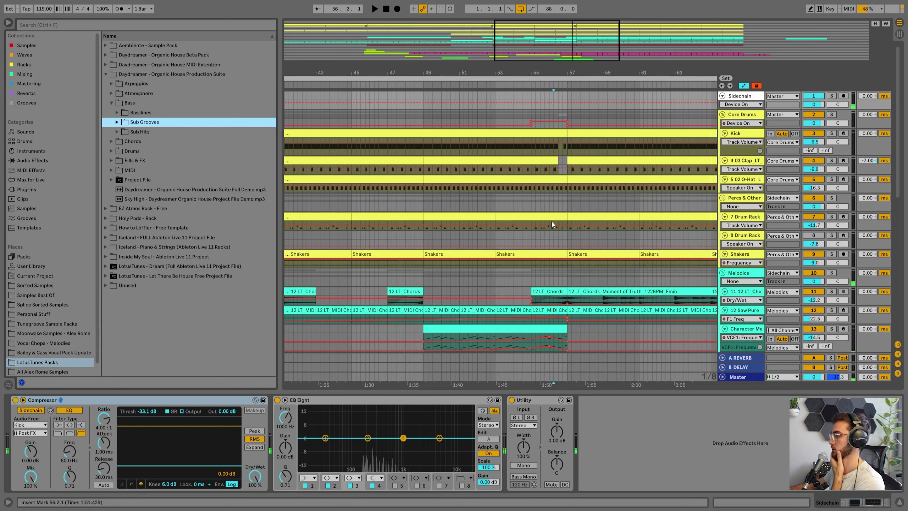
{"action": "left_click_drag", "start_coordinate": [556, 75], "coordinate": [462, 56]}
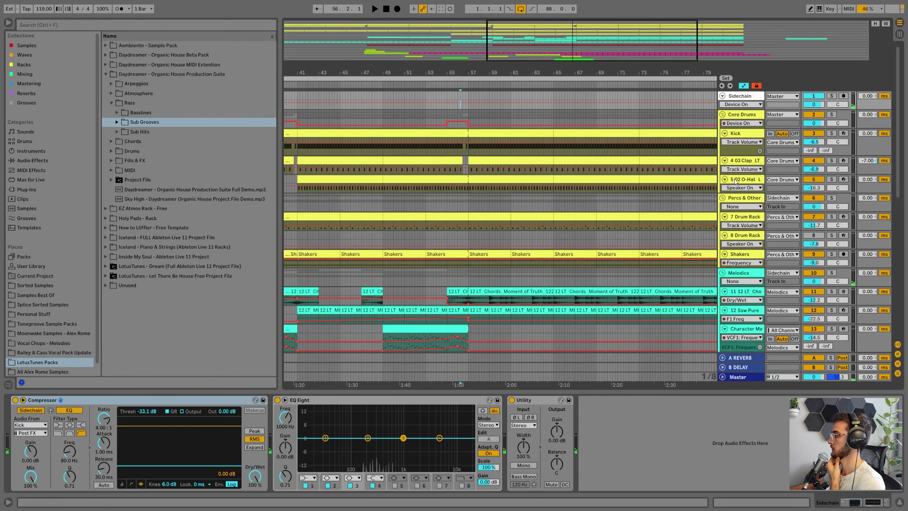
{"action": "left_click", "coordinate": [744, 253]}
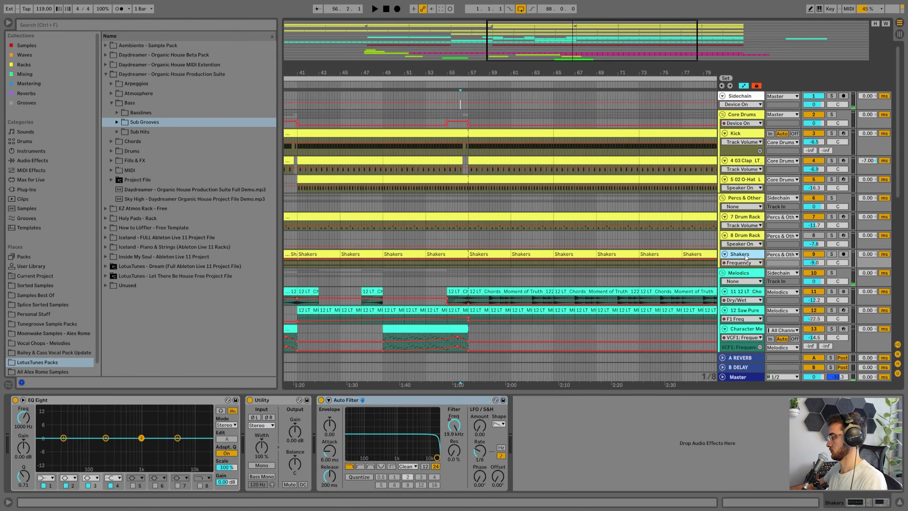
{"action": "key", "text": "ctrl+t"}
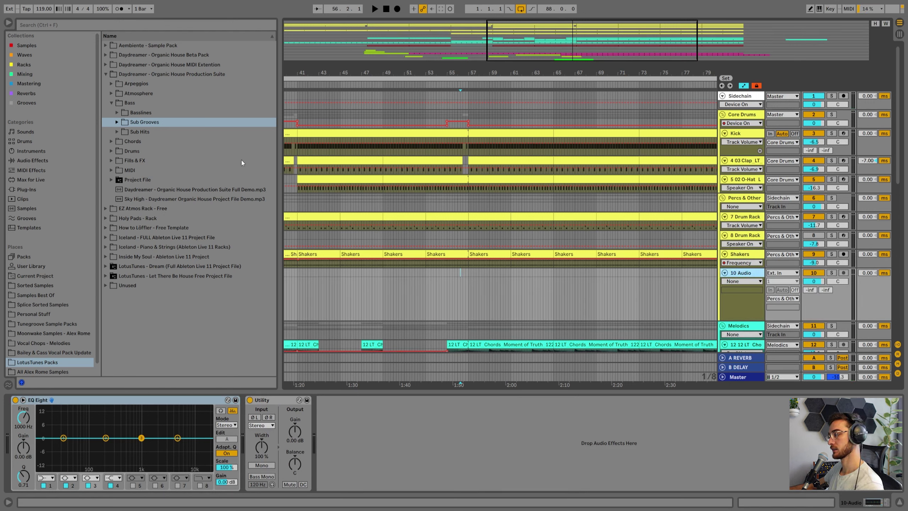
{"action": "right_click", "coordinate": [552, 286]}
{"action": "left_click", "coordinate": [621, 381]}
{"action": "right_click", "coordinate": [574, 297]}
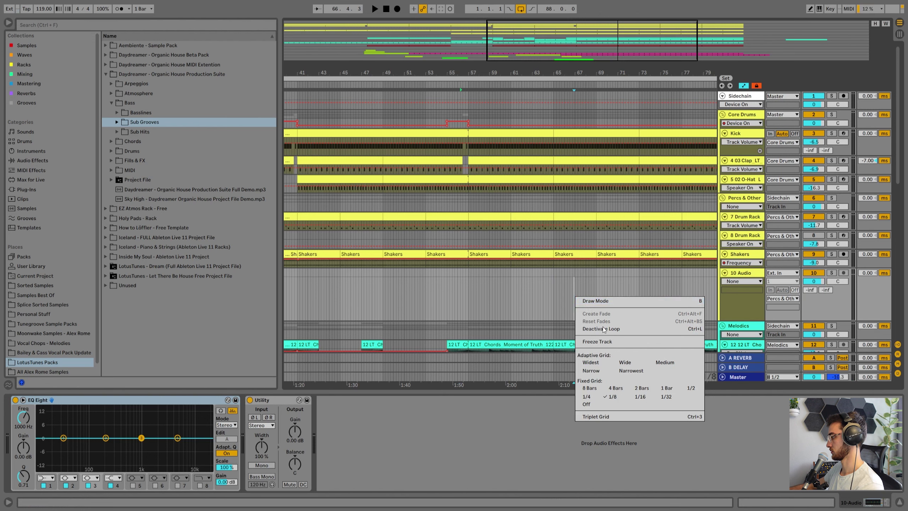
{"action": "left_click", "coordinate": [640, 388]}
{"action": "left_click_drag", "start_coordinate": [479, 67], "coordinate": [421, 64]}
Place 04 PercLoop LT Daydreamer from the Perc Loops folder at bar 57 on the new audio track
{"action": "left_click", "coordinate": [111, 102]}
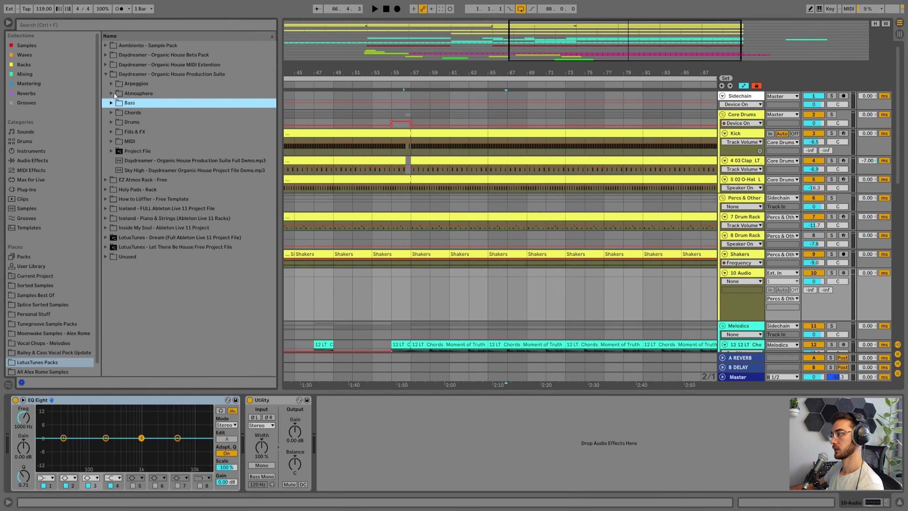
{"action": "left_click", "coordinate": [111, 122]}
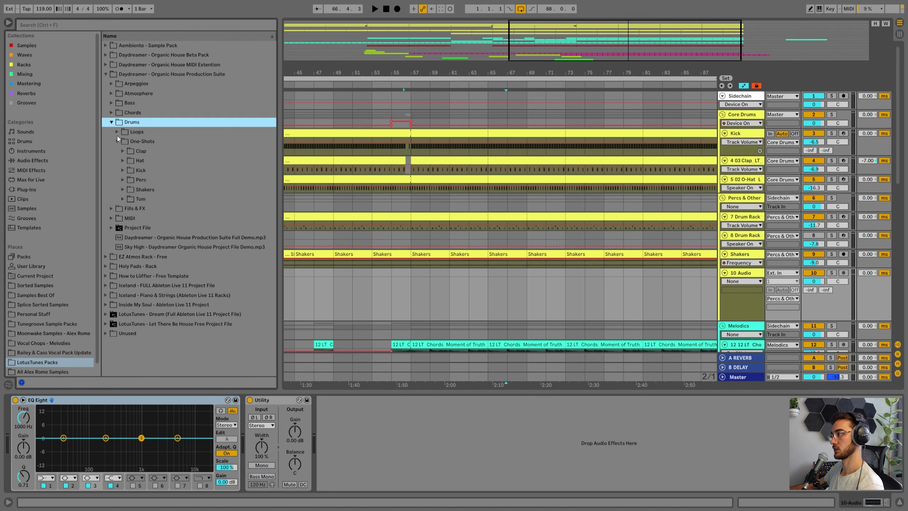
{"action": "left_click", "coordinate": [118, 132]}
{"action": "left_click", "coordinate": [123, 151]}
{"action": "left_click", "coordinate": [135, 170]}
{"action": "scroll", "coordinate": [172, 186], "scroll_direction": "down", "scroll_amount": 1}
{"action": "left_click", "coordinate": [174, 180]}
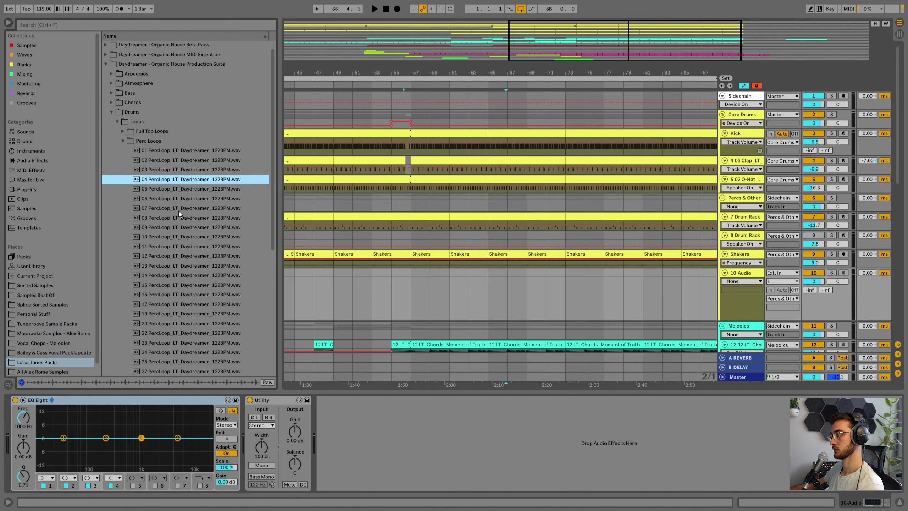
{"action": "mouse_move", "coordinate": [164, 180]}
{"action": "left_mouse_down"}
{"action": "mouse_move", "coordinate": [513, 291]}
{"action": "mouse_move", "coordinate": [411, 285]}
{"action": "left_mouse_up"}
Play the perc loop in context, set the grid to 1/16 and lower the loop's track volume to -16.0 dB
{"action": "left_click", "coordinate": [372, 297]}
{"action": "key", "text": "space"}
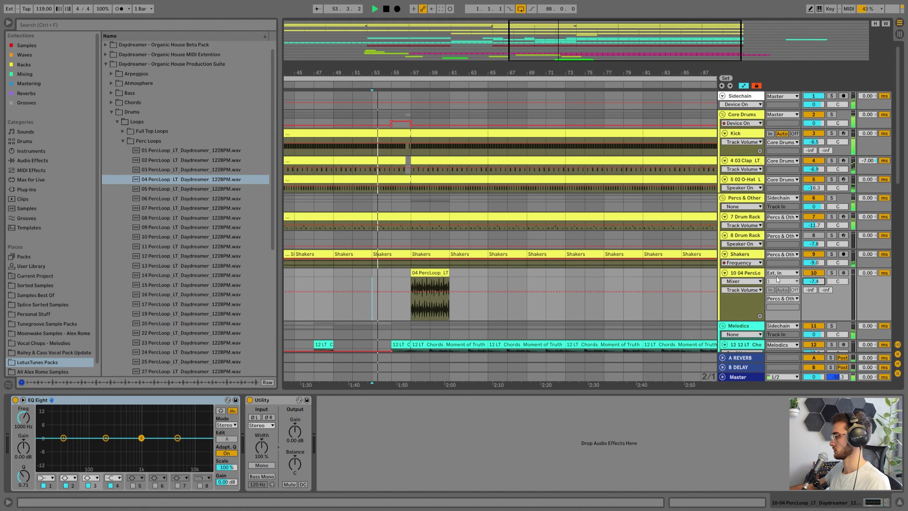
{"action": "scroll", "coordinate": [426, 242], "scroll_direction": "down", "scroll_amount": 3}
{"action": "right_click", "coordinate": [396, 217]}
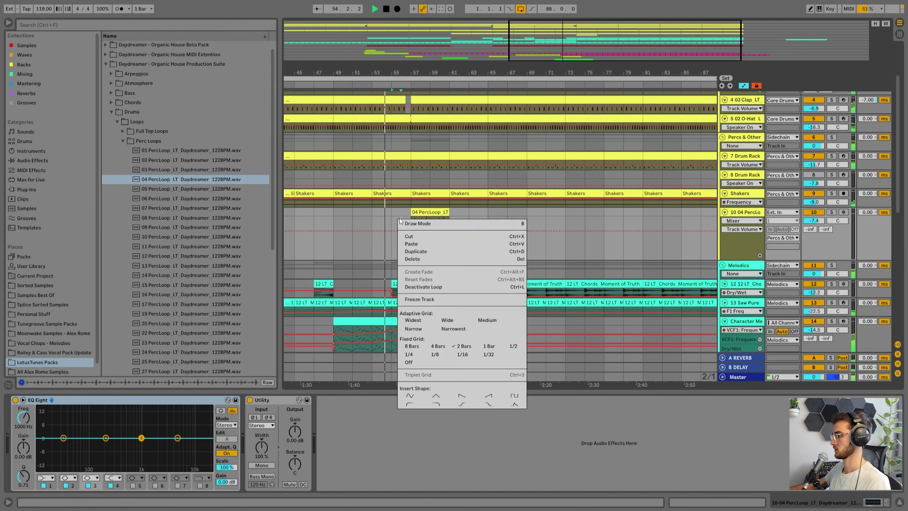
{"action": "left_click", "coordinate": [462, 355]}
{"action": "left_click_drag", "start_coordinate": [414, 73], "coordinate": [414, 107]}
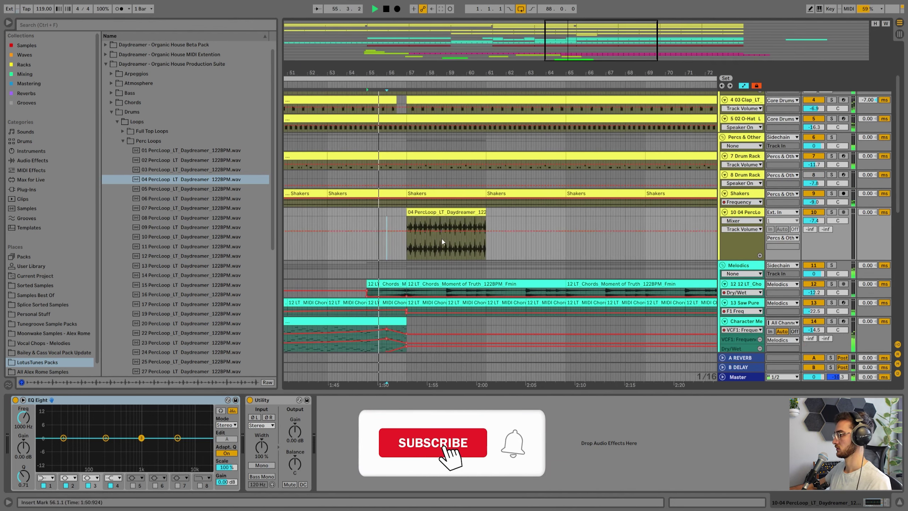
{"action": "left_click", "coordinate": [443, 217]}
{"action": "left_click_drag", "start_coordinate": [813, 221], "coordinate": [813, 236]}
{"action": "key", "text": "space"}
Audition the Shaker Loops folder and replace the perc loop at bar 57 with 24 ShakerLoop LT Daydreamer
{"action": "left_click", "coordinate": [124, 141]}
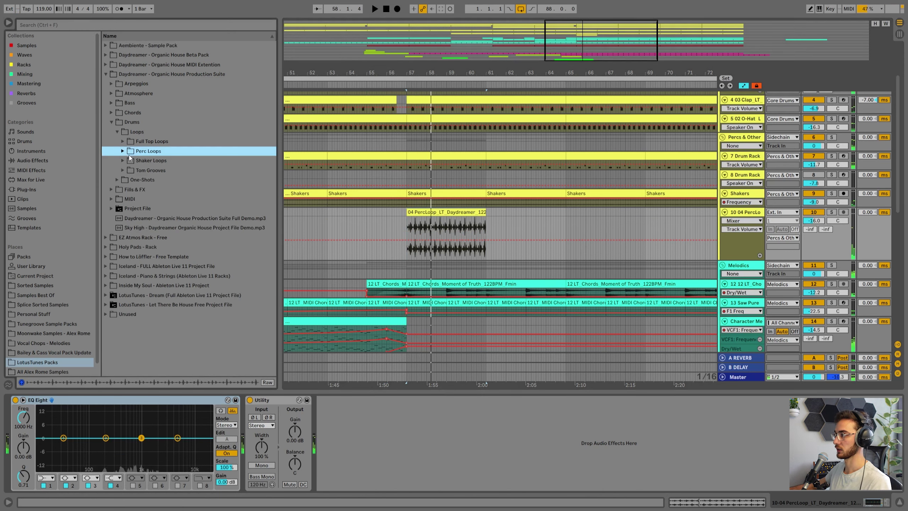
{"action": "left_click", "coordinate": [123, 160]}
{"action": "scroll", "coordinate": [175, 193], "scroll_direction": "down", "scroll_amount": 3}
{"action": "left_click", "coordinate": [186, 236]}
{"action": "scroll", "coordinate": [185, 237], "scroll_direction": "down", "scroll_amount": 1}
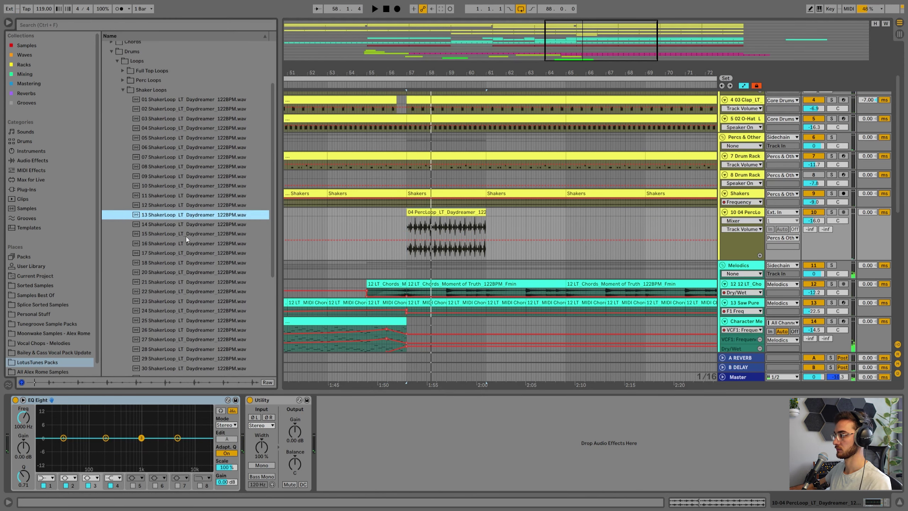
{"action": "left_click", "coordinate": [172, 313]}
{"action": "scroll", "coordinate": [184, 308], "scroll_direction": "down", "scroll_amount": 2}
{"action": "left_click_drag", "start_coordinate": [172, 271], "coordinate": [414, 213]}
Apply the Swing MPC 3000 16ths 64 groove to the 24 ShakerLoop clip and play it
{"action": "double_click", "coordinate": [414, 213]}
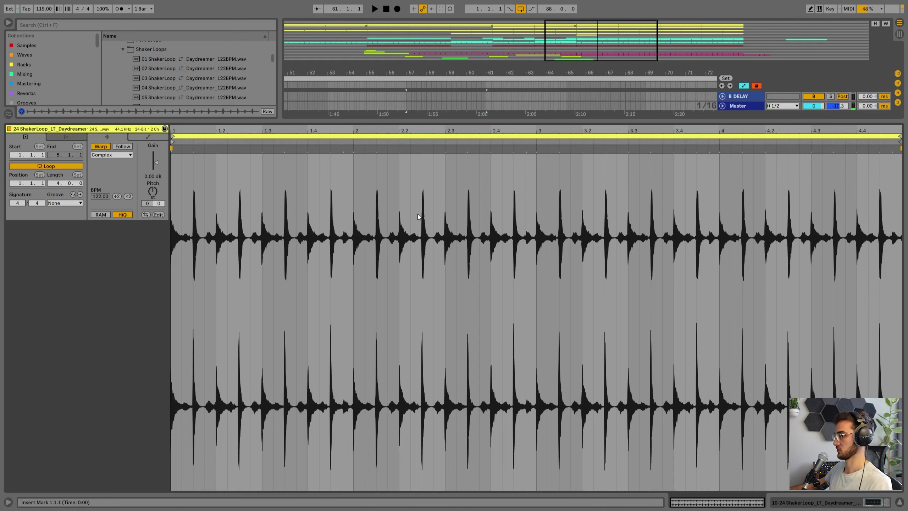
{"action": "left_click", "coordinate": [57, 203]}
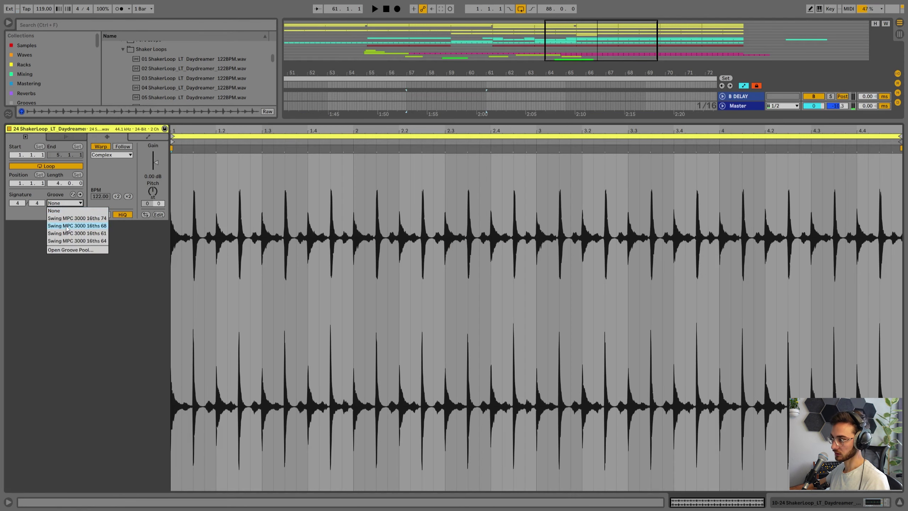
{"action": "left_click", "coordinate": [82, 241]}
{"action": "key", "text": "space"}
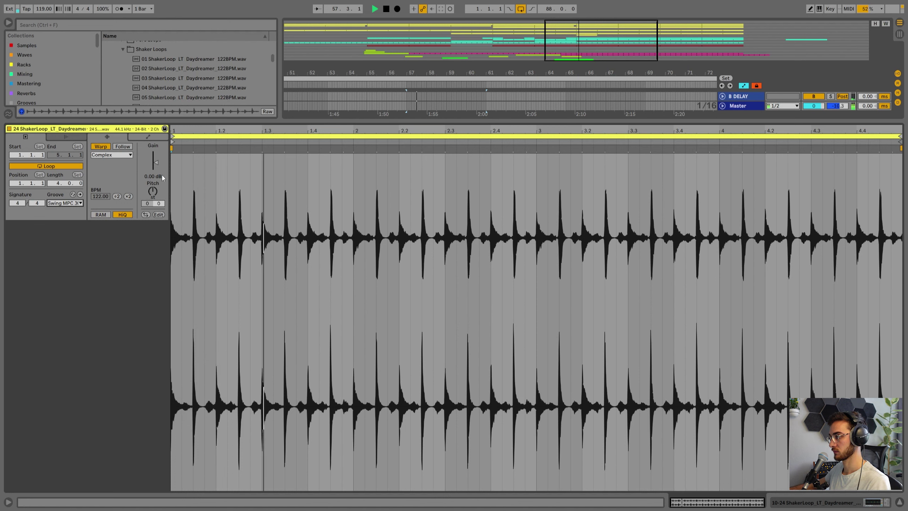
Set the shaker clip's warp mode to Beats, preserving 1/16 with looping off and an envelope of 66
{"action": "left_click", "coordinate": [115, 157]}
{"action": "left_click", "coordinate": [106, 174]}
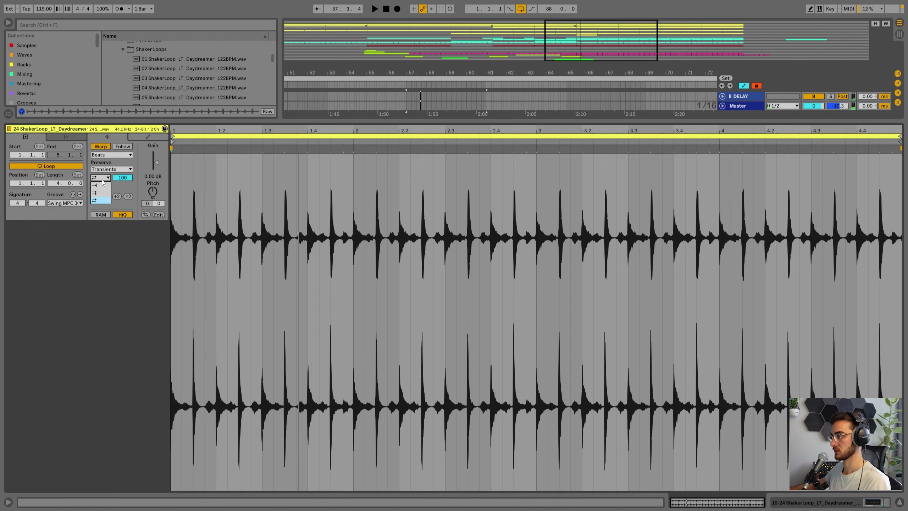
{"action": "left_click", "coordinate": [120, 169]}
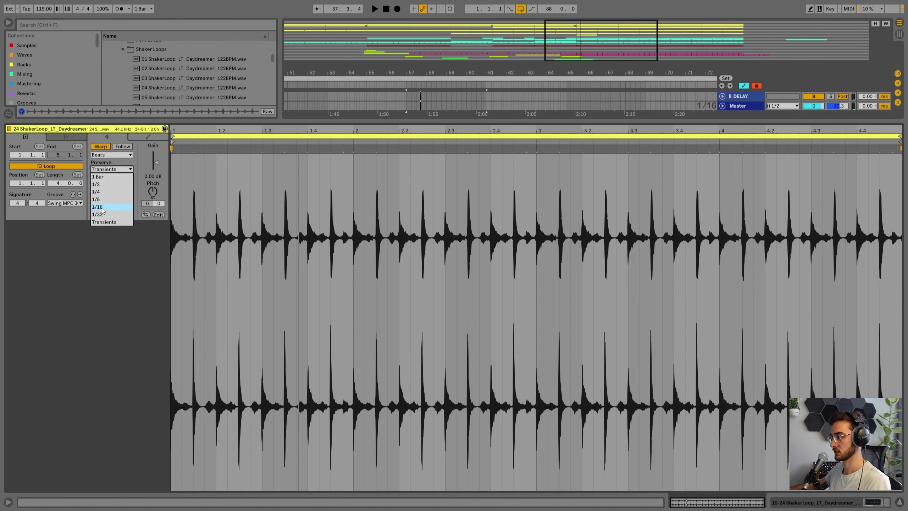
{"action": "left_click", "coordinate": [102, 208]}
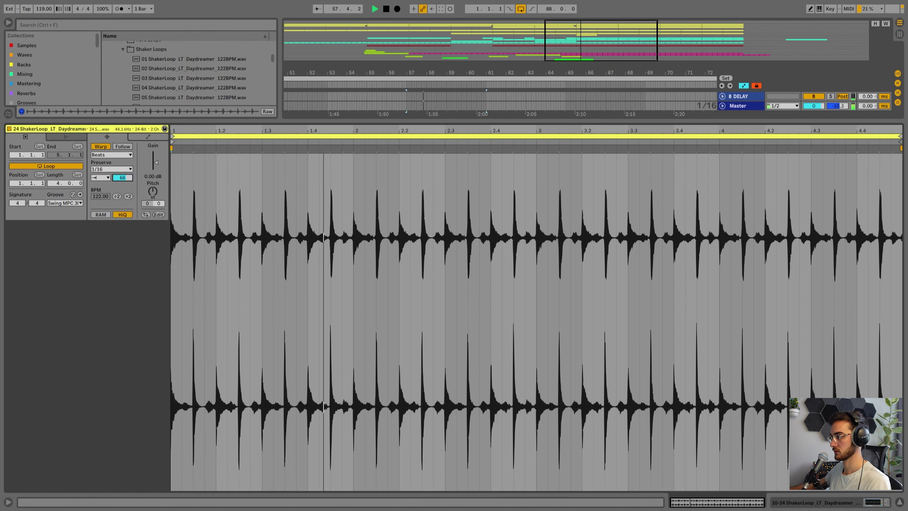
{"action": "key", "text": "shift+Tab"}
{"action": "key", "text": "space"}
Lower the shaker loop track's volume to -27.3 dB and duplicate the clip back to back from bar 57 to bar 89
{"action": "scroll", "coordinate": [434, 175], "scroll_direction": "up", "scroll_amount": 2}
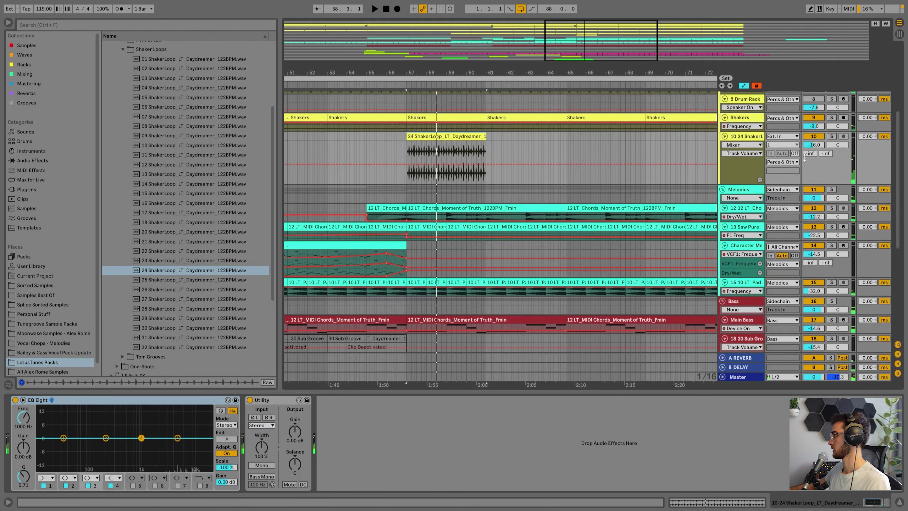
{"action": "left_click", "coordinate": [459, 136]}
{"action": "key", "text": "ctrl+d"}
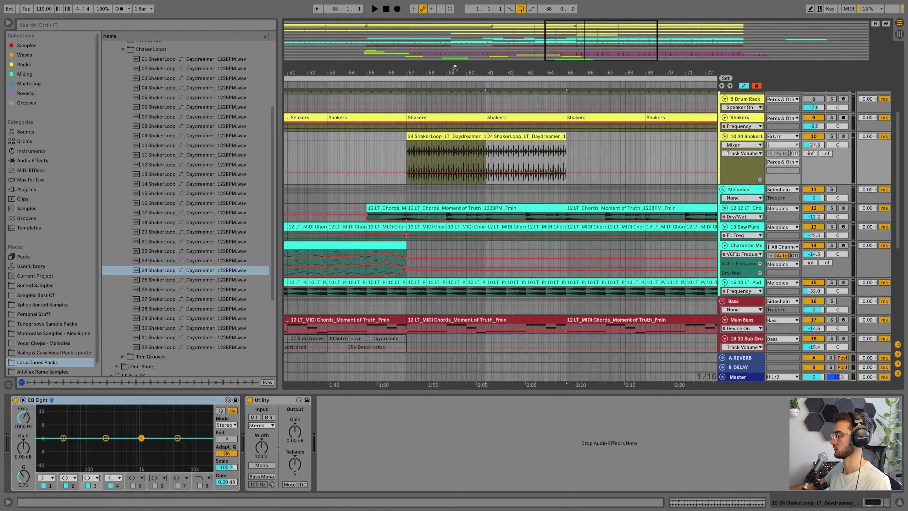
{"action": "scroll", "coordinate": [497, 79], "scroll_direction": "down", "scroll_amount": 5}
{"action": "key", "text": "ctrl+d"}
{"action": "key", "text": "ctrl+d"}
{"action": "key", "text": "ctrl+d"}
{"action": "key", "text": "ctrl+d"}
{"action": "key", "text": "ctrl+d"}
{"action": "key", "text": "ctrl+d"}
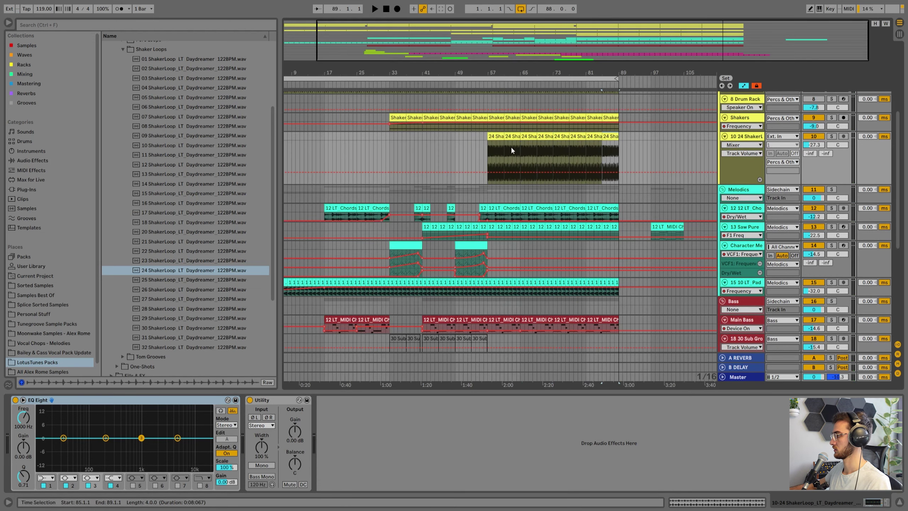
Fit the track heights to the view and set the shaker loop's volume to -18.3 dB during playback from just before bar 55
{"action": "left_click", "coordinate": [480, 145]}
{"action": "key", "text": "space"}
{"action": "scroll", "coordinate": [503, 206], "scroll_direction": "up", "scroll_amount": 3}
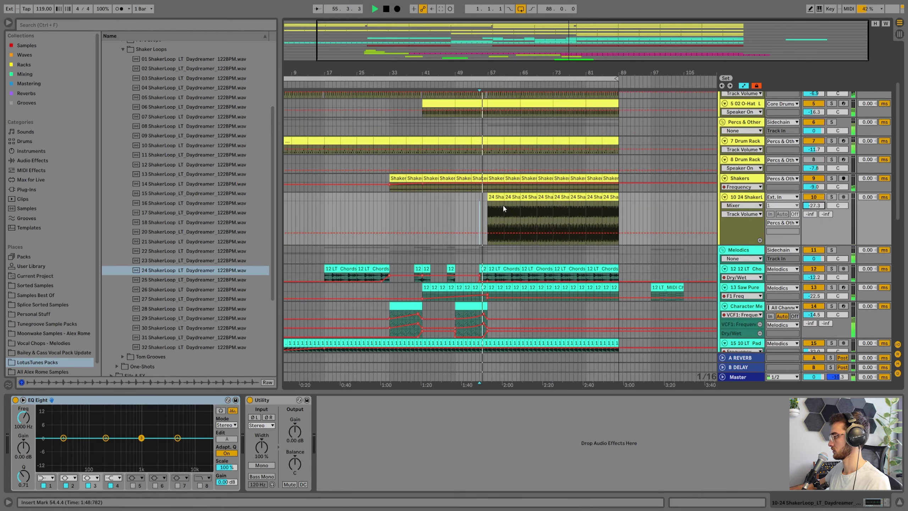
{"action": "key", "text": "h"}
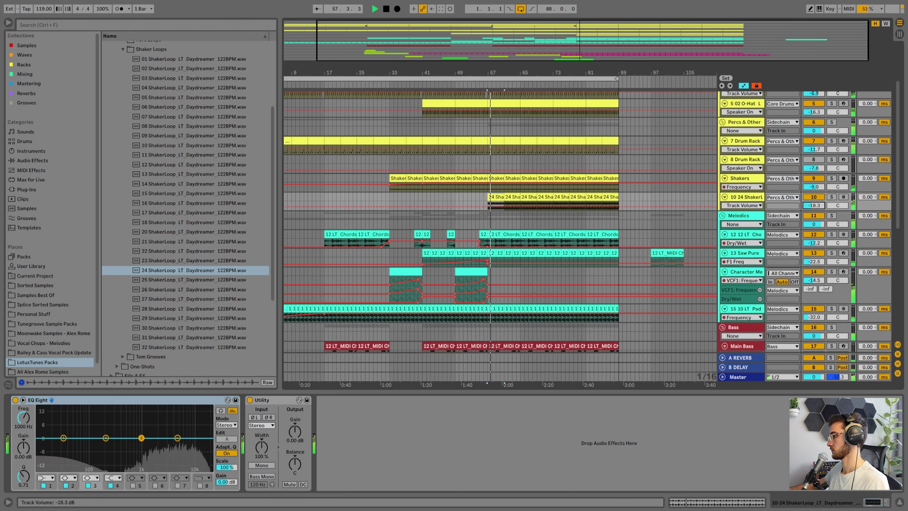
Audition the shaker loops from 25 to 32 in the Shaker Loops folder
{"action": "left_click", "coordinate": [178, 280]}
{"action": "left_click", "coordinate": [168, 290]}
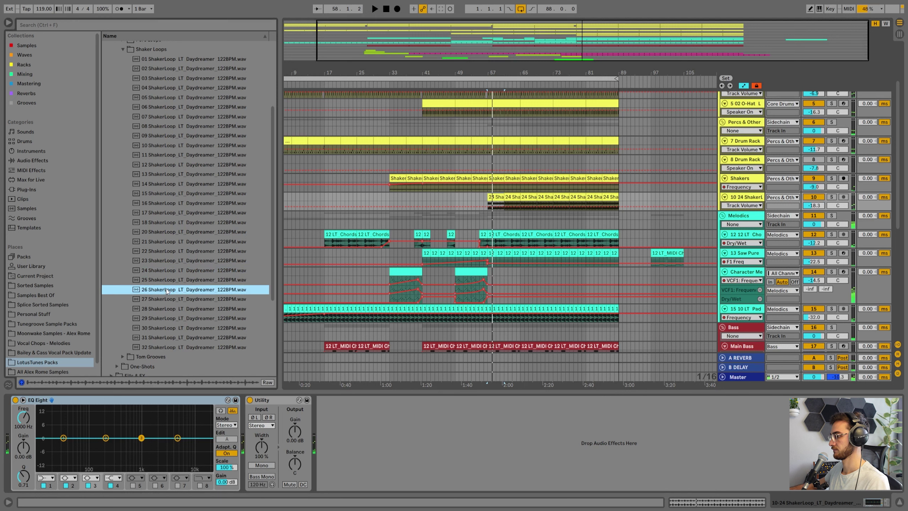
{"action": "left_click", "coordinate": [156, 297]}
{"action": "left_click", "coordinate": [157, 309]}
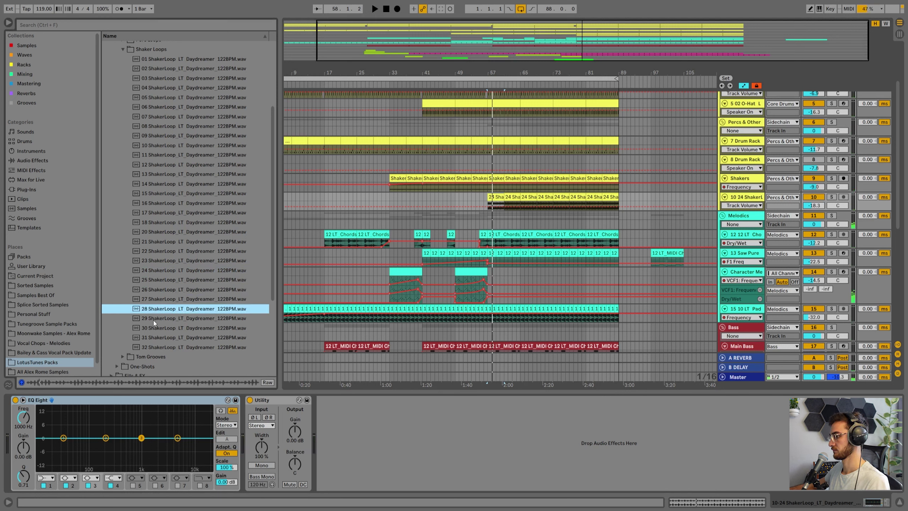
{"action": "left_click", "coordinate": [153, 320]}
{"action": "left_click", "coordinate": [153, 328]}
{"action": "left_click", "coordinate": [151, 338]}
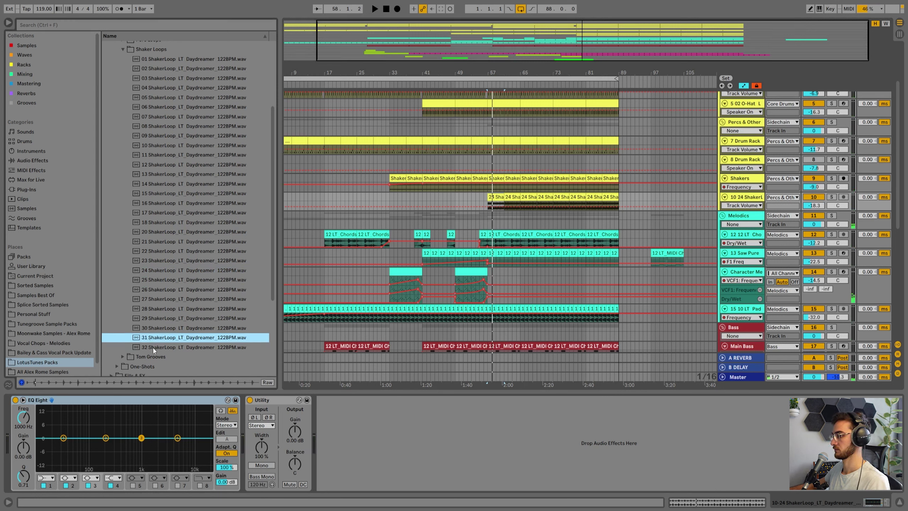
{"action": "left_click", "coordinate": [153, 347]}
Set the grid to 1 bar, replace the first shaker clip at bar 57 with 32 ShakerLoop LT Daydreamer and play it
{"action": "left_click_drag", "start_coordinate": [153, 344], "coordinate": [487, 197]}
{"action": "right_click", "coordinate": [475, 199]}
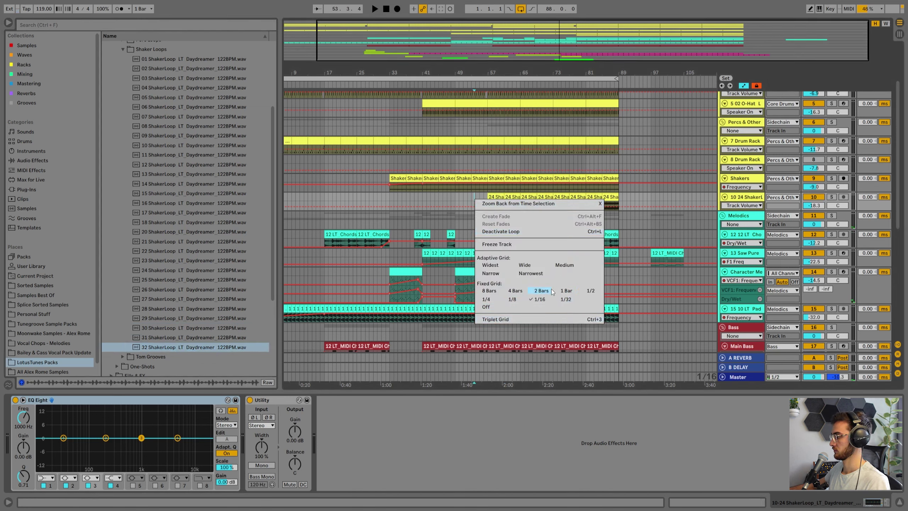
{"action": "left_click", "coordinate": [567, 291]}
{"action": "left_click", "coordinate": [495, 200]}
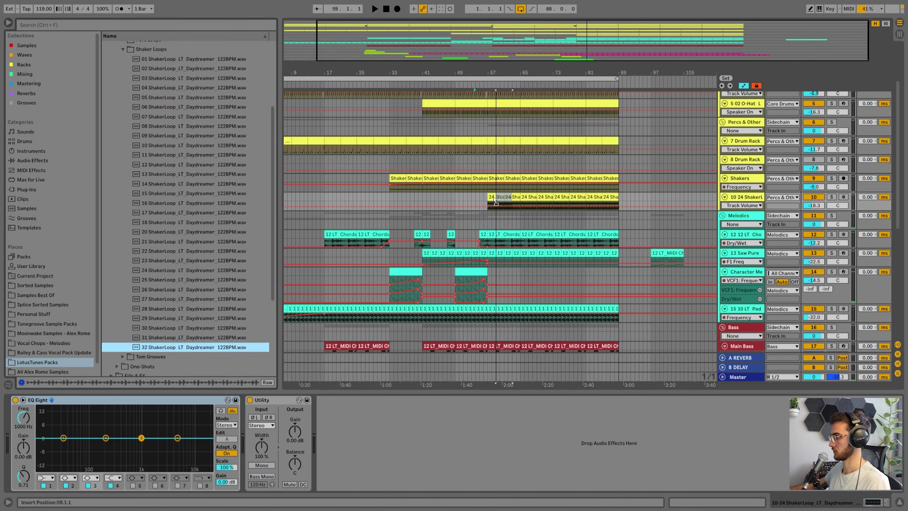
{"action": "left_click_drag", "start_coordinate": [488, 196], "coordinate": [488, 197]}
{"action": "key", "text": "space"}
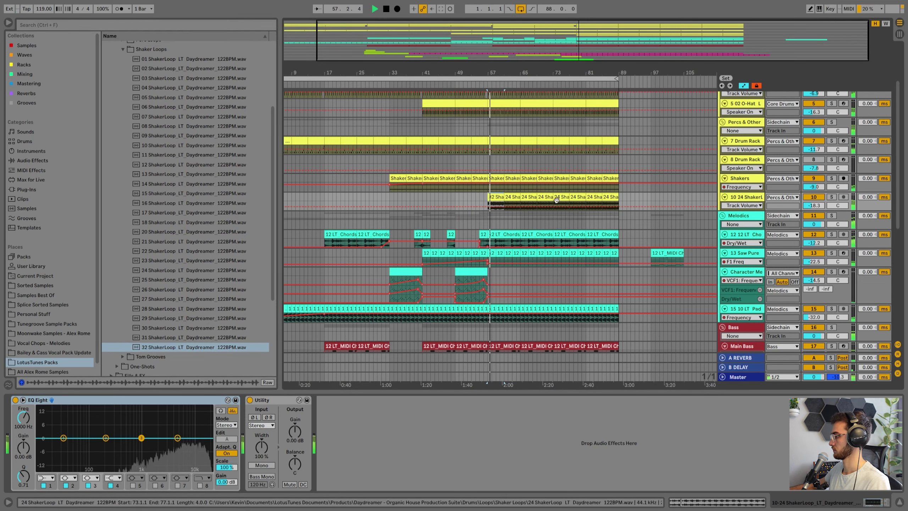
Try a track delay on the shaker loop track, reset it, and set the track's volume to -19.7 dB
{"action": "left_click_drag", "start_coordinate": [493, 86], "coordinate": [483, 197]}
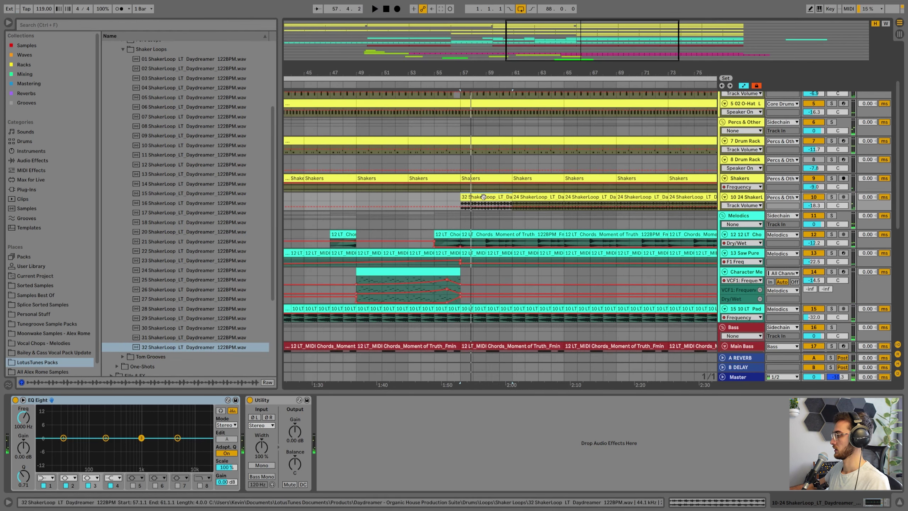
{"action": "key", "text": "space"}
{"action": "mouse_move", "coordinate": [868, 199]}
{"action": "left_mouse_down"}
{"action": "mouse_move", "coordinate": [868, 179]}
{"action": "mouse_move", "coordinate": [868, 189]}
{"action": "left_mouse_up"}
{"action": "double_click", "coordinate": [868, 198]}
{"action": "left_click_drag", "start_coordinate": [814, 205], "coordinate": [814, 208]}
{"action": "key", "text": "space"}
Duplicate the 32 ShakerLoop clip back to back from bar 57 to bar 89 over the old shaker clips
{"action": "left_click_drag", "start_coordinate": [502, 73], "coordinate": [433, 55]}
{"action": "key", "text": "ctrl+d"}
{"action": "key", "text": "ctrl+d"}
{"action": "key", "text": "ctrl+d"}
{"action": "key", "text": "ctrl+d"}
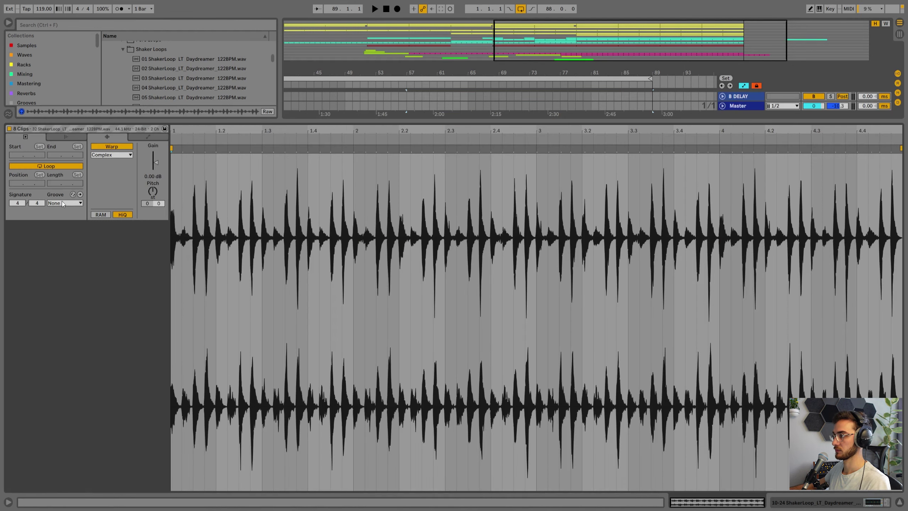
Apply the Swing MPC 3000 16ths 64 groove to all the shaker clips and set their warp mode to Beats
{"action": "left_click", "coordinate": [62, 203]}
{"action": "left_click", "coordinate": [67, 239]}
{"action": "key", "text": "space"}
{"action": "left_click", "coordinate": [107, 156]}
{"action": "left_click", "coordinate": [109, 196]}
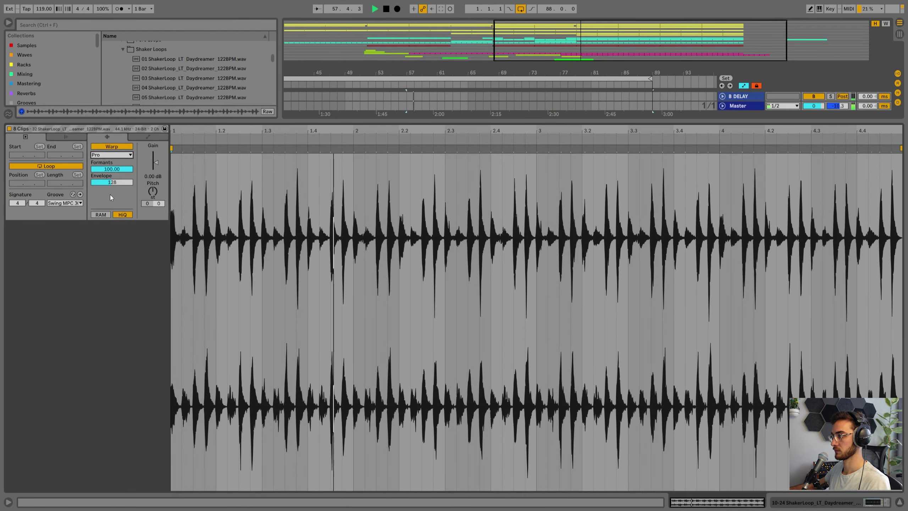
{"action": "left_click", "coordinate": [110, 155]}
{"action": "left_click", "coordinate": [104, 163]}
{"action": "left_click", "coordinate": [107, 169]}
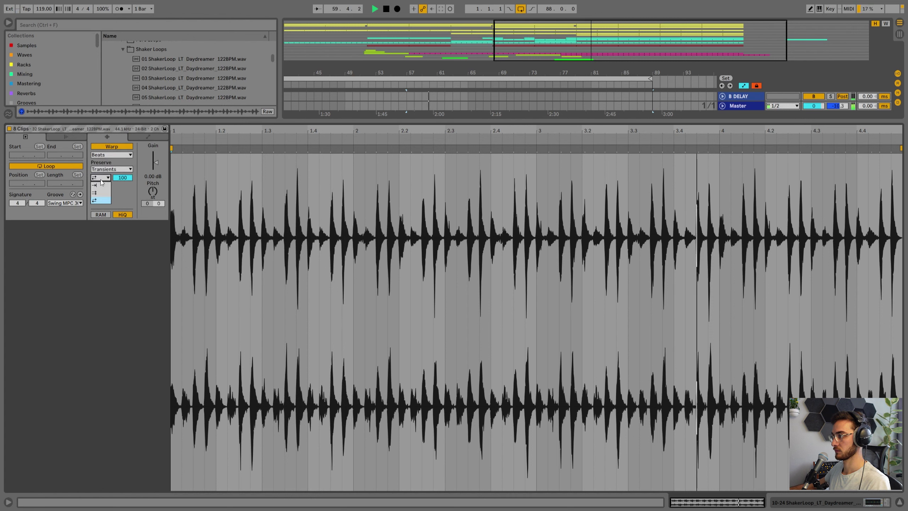
{"action": "left_click", "coordinate": [104, 208]}
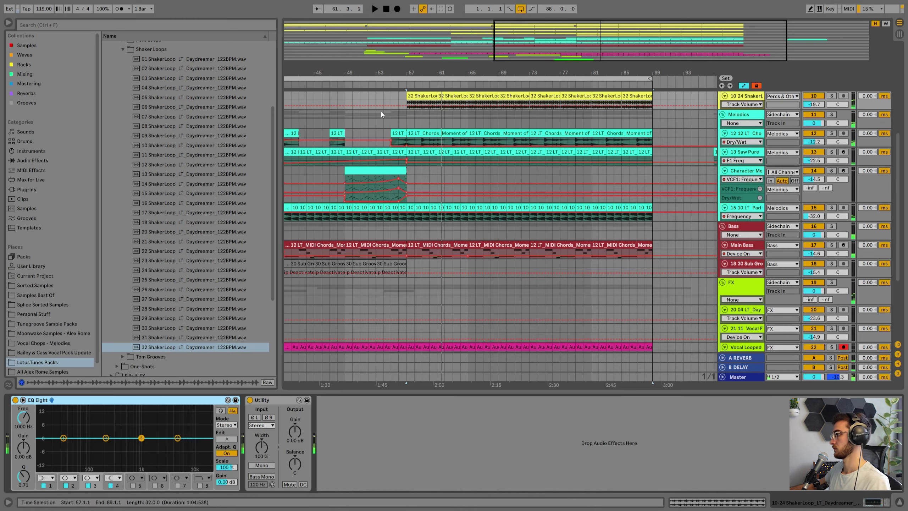
Play from just before bar 57 and set the shaker loop track's volume to -23.0 dB
{"action": "left_click", "coordinate": [412, 144]}
{"action": "scroll", "coordinate": [412, 145], "scroll_direction": "up", "scroll_amount": 3}
{"action": "left_click", "coordinate": [399, 150]}
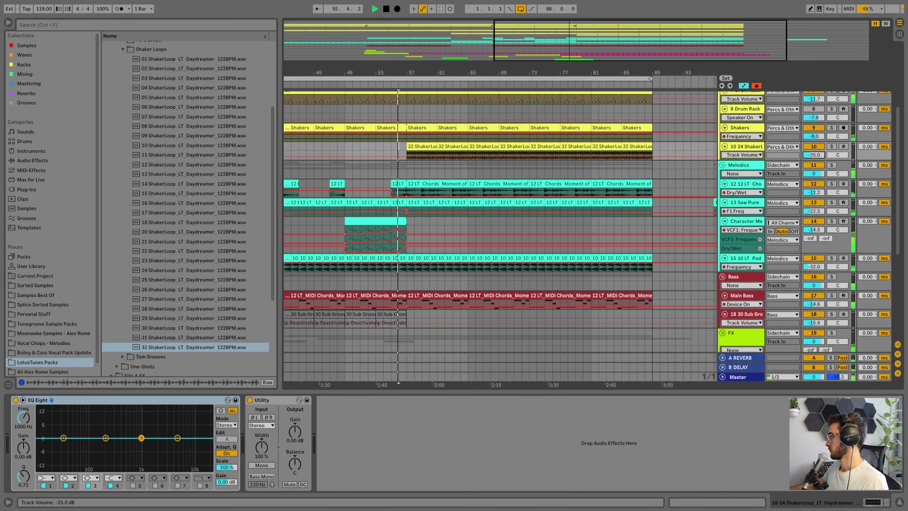
{"action": "left_click", "coordinate": [741, 147]}
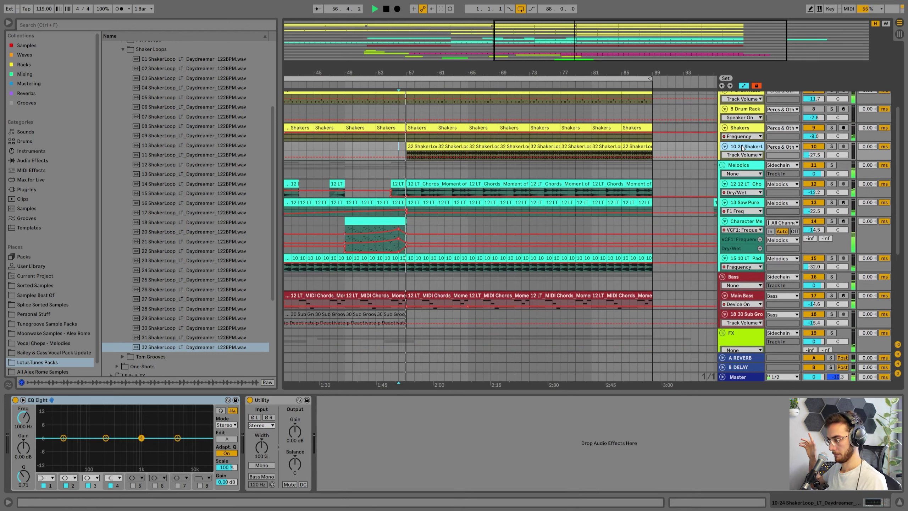
{"action": "left_click_drag", "start_coordinate": [806, 157], "coordinate": [807, 155]}
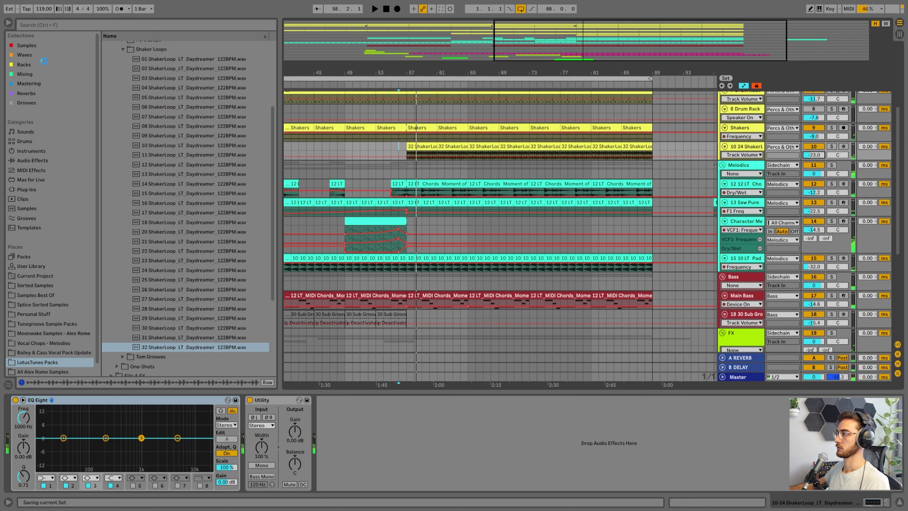
Search the Mixing collection for "chor" and add the Simple Chorus preset to the shaker loop track
{"action": "left_click", "coordinate": [26, 74]}
{"action": "left_click", "coordinate": [49, 28]}
{"action": "type", "text": "chor"}
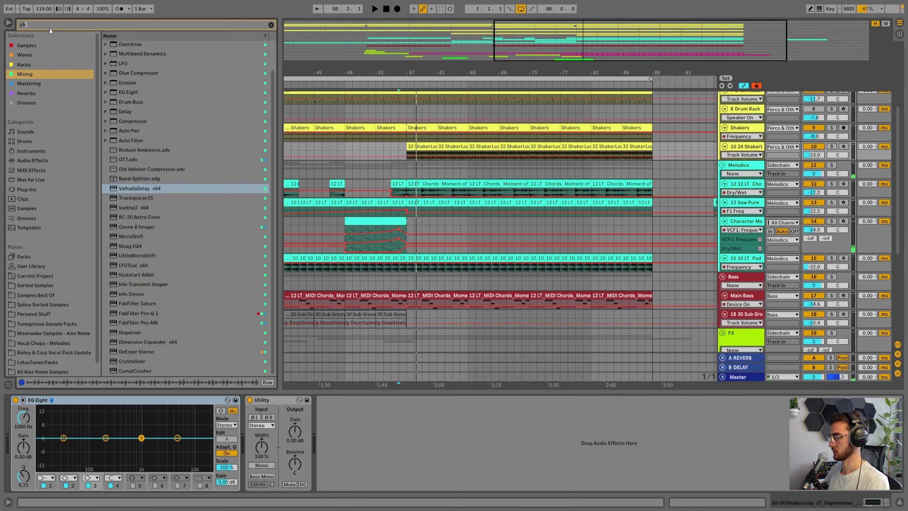
{"action": "left_click", "coordinate": [107, 46]}
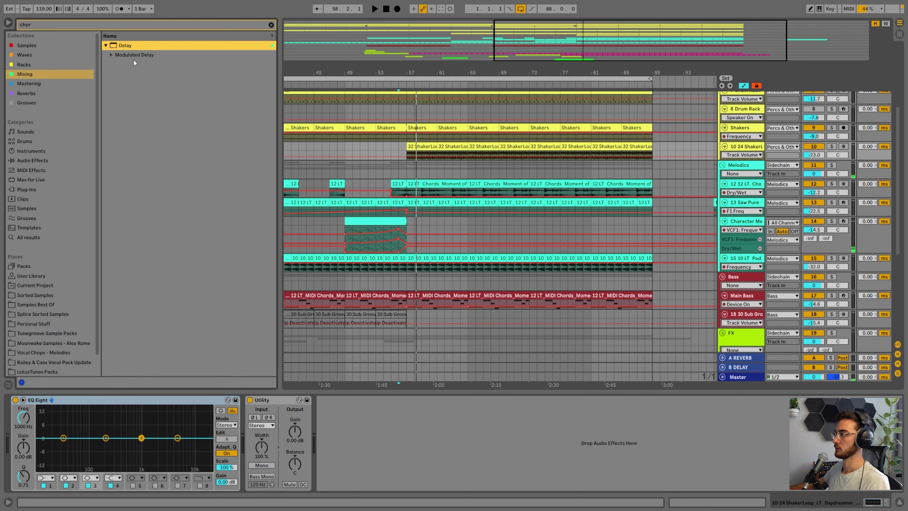
{"action": "left_click", "coordinate": [111, 55]}
{"action": "double_click", "coordinate": [143, 65]}
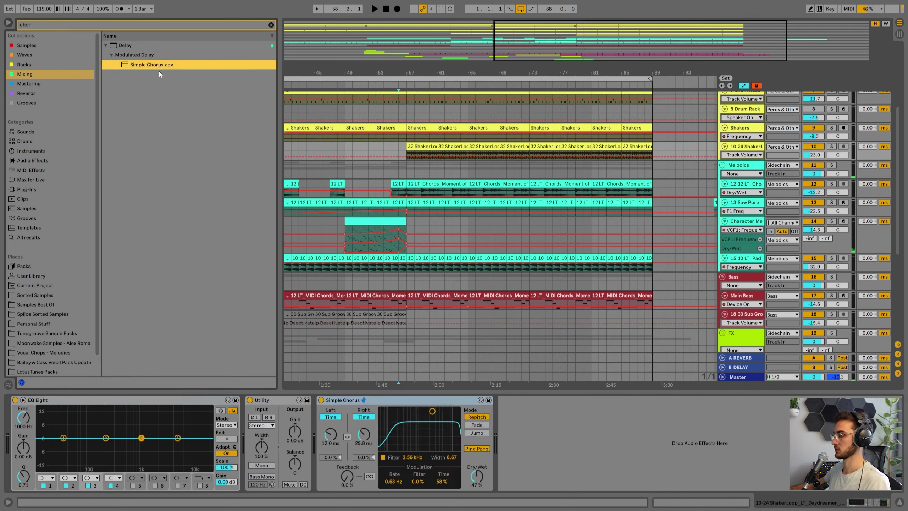
Set the Simple Chorus delay times to 7.16 ms left and 2.25 ms right, with Dry/Wet at 34%, during playback from bar 57
{"action": "left_click", "coordinate": [416, 147]}
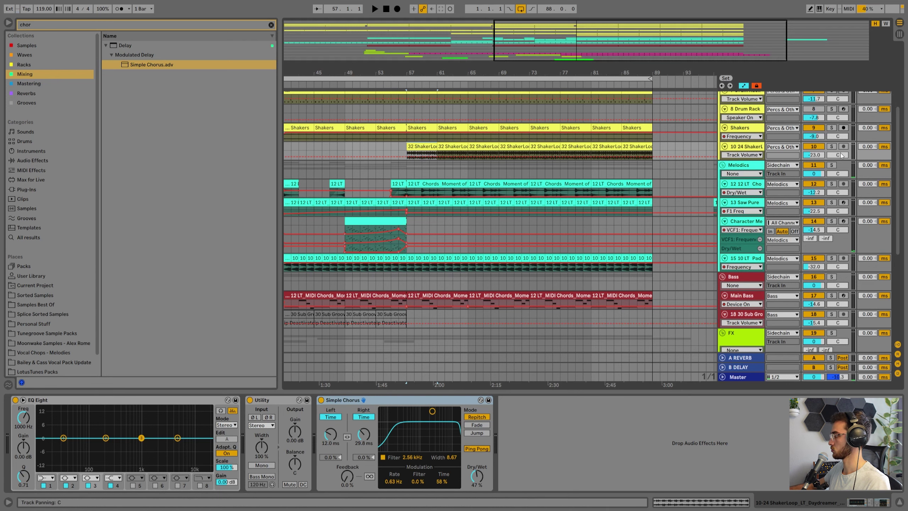
{"action": "key", "text": "space"}
{"action": "scroll", "coordinate": [483, 294], "scroll_direction": "up", "scroll_amount": 1}
{"action": "mouse_move", "coordinate": [476, 476]}
{"action": "left_mouse_down"}
{"action": "mouse_move", "coordinate": [476, 454]}
{"action": "mouse_move", "coordinate": [481, 480]}
{"action": "left_mouse_up"}
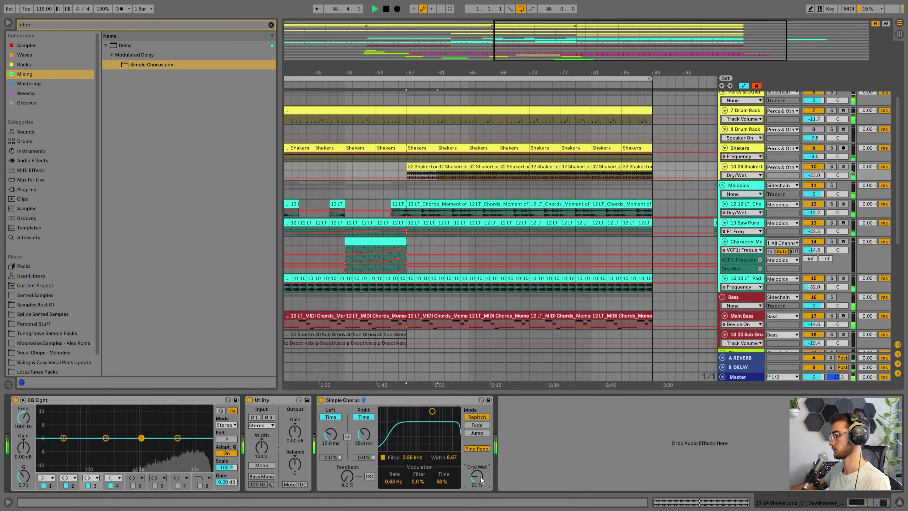
{"action": "left_click_drag", "start_coordinate": [363, 434], "coordinate": [330, 440]}
{"action": "left_click_drag", "start_coordinate": [476, 476], "coordinate": [477, 471]}
Lower the shaker loop track's volume to -31.0 dB and save the set
{"action": "left_click_drag", "start_coordinate": [814, 175], "coordinate": [814, 176]}
{"action": "left_click", "coordinate": [397, 168]}
{"action": "key", "text": "space"}
{"action": "key", "text": "ctrl+s"}
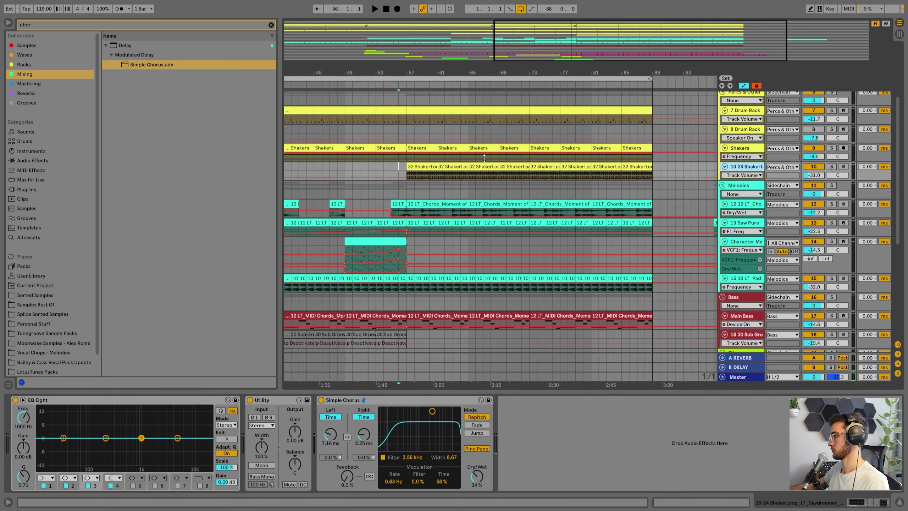
Duplicate the shaker loop track, delete all clips from the copy and switch off its Simple Chorus
{"action": "key", "text": "ctrl+d"}
{"action": "left_click", "coordinate": [422, 185]}
{"action": "left_click", "coordinate": [631, 184], "text": "shift"}
{"action": "key", "text": "Delete"}
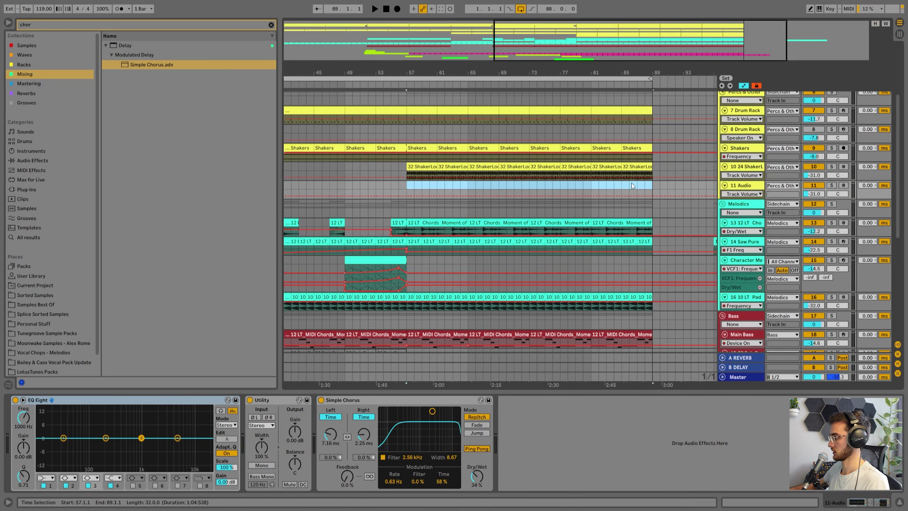
{"action": "left_click", "coordinate": [498, 186]}
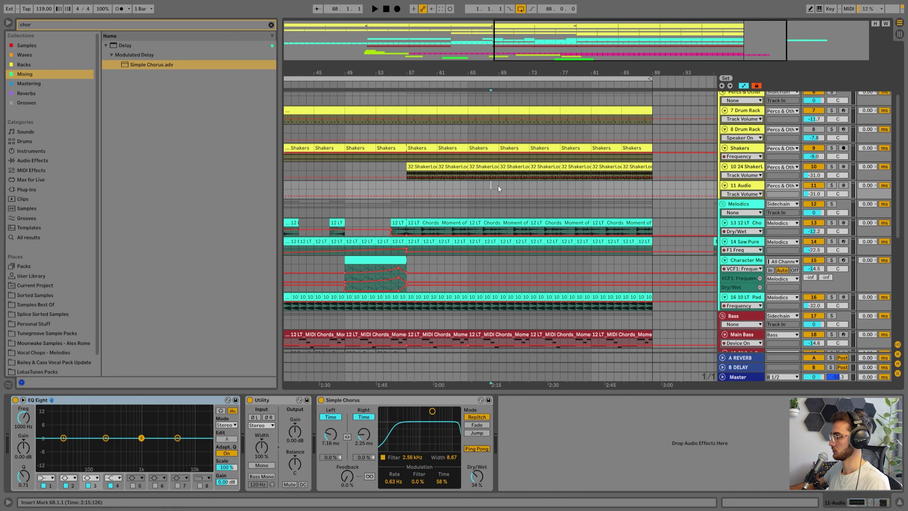
{"action": "left_click", "coordinate": [321, 400]}
Locate the shaker sample's folder in the browser, open the neighbouring Full Top Loops folder and audition loops up to 18 TopLoop
{"action": "left_click", "coordinate": [271, 25]}
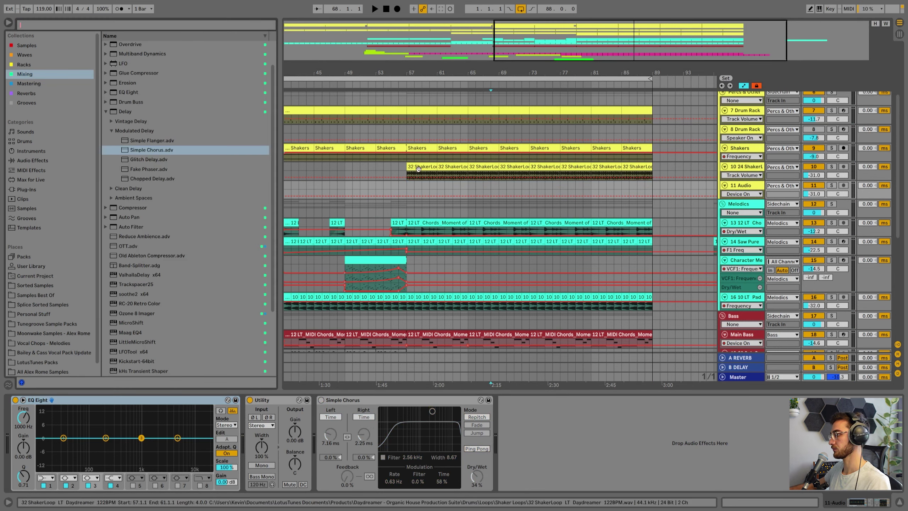
{"action": "right_click", "coordinate": [421, 169]}
{"action": "left_click", "coordinate": [447, 273]}
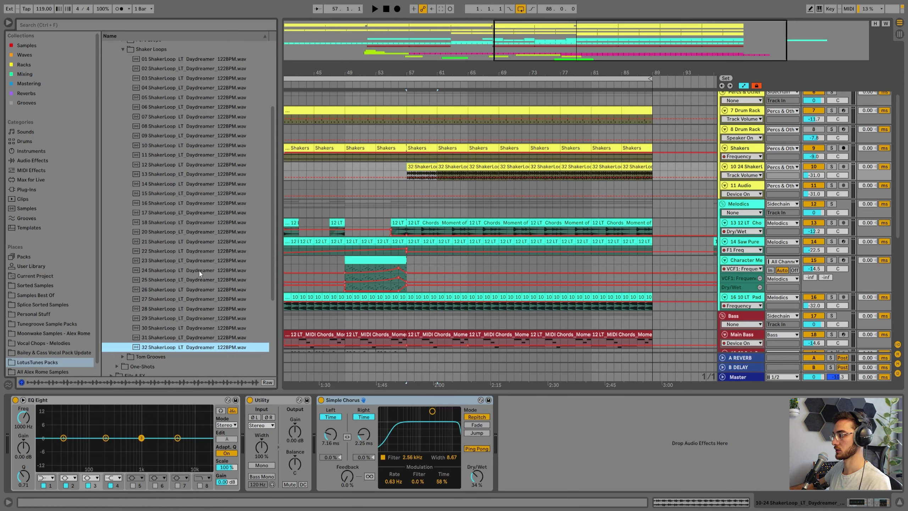
{"action": "left_click", "coordinate": [123, 49]}
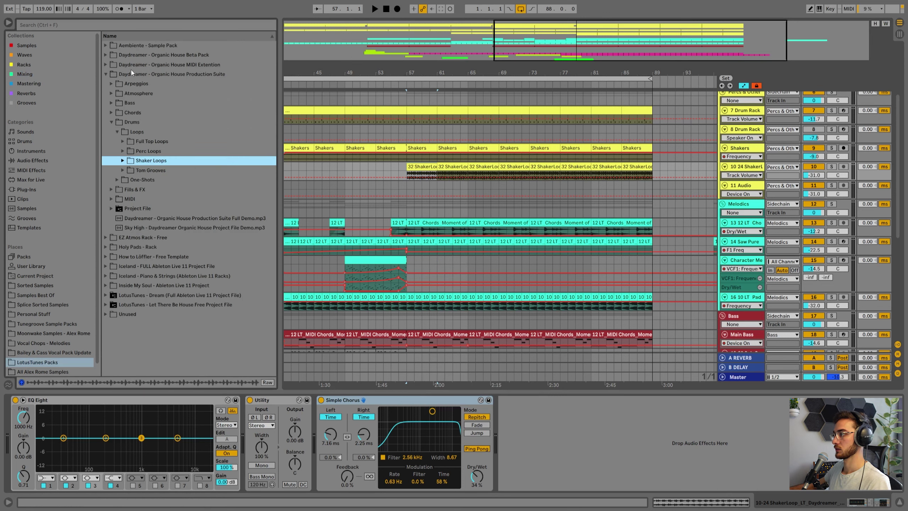
{"action": "left_click", "coordinate": [123, 141]}
{"action": "left_click", "coordinate": [131, 170]}
{"action": "scroll", "coordinate": [164, 215], "scroll_direction": "down", "scroll_amount": 2}
{"action": "left_click", "coordinate": [166, 236]}
{"action": "scroll", "coordinate": [166, 236], "scroll_direction": "up", "scroll_amount": 3}
{"action": "left_click", "coordinate": [168, 285]}
{"action": "scroll", "coordinate": [169, 283], "scroll_direction": "down", "scroll_amount": 2}
{"action": "left_click", "coordinate": [169, 283]}
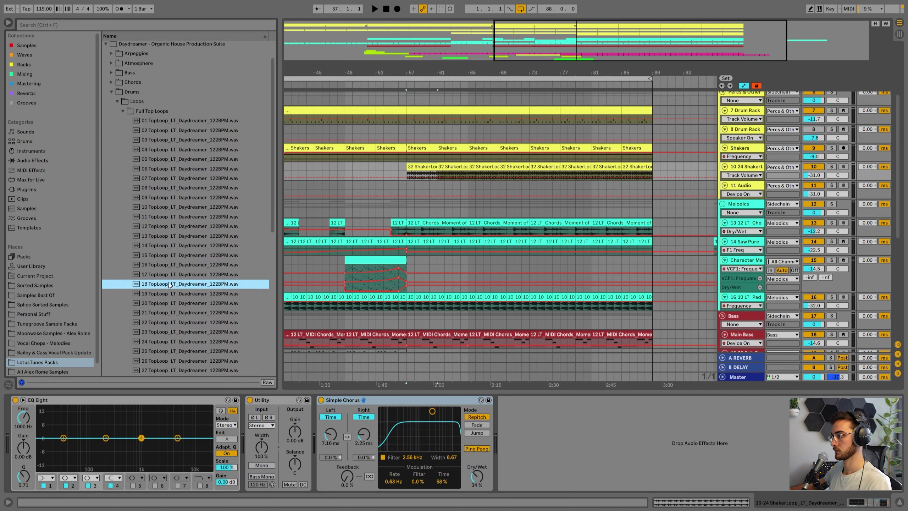
Place 18 TopLoop LT Daydreamer at bar 57 on the empty track and give it the Swing MPC 3000 16ths 64 groove
{"action": "scroll", "coordinate": [173, 273], "scroll_direction": "down", "scroll_amount": 2}
{"action": "left_click_drag", "start_coordinate": [423, 184], "coordinate": [407, 185]}
{"action": "key", "text": "space"}
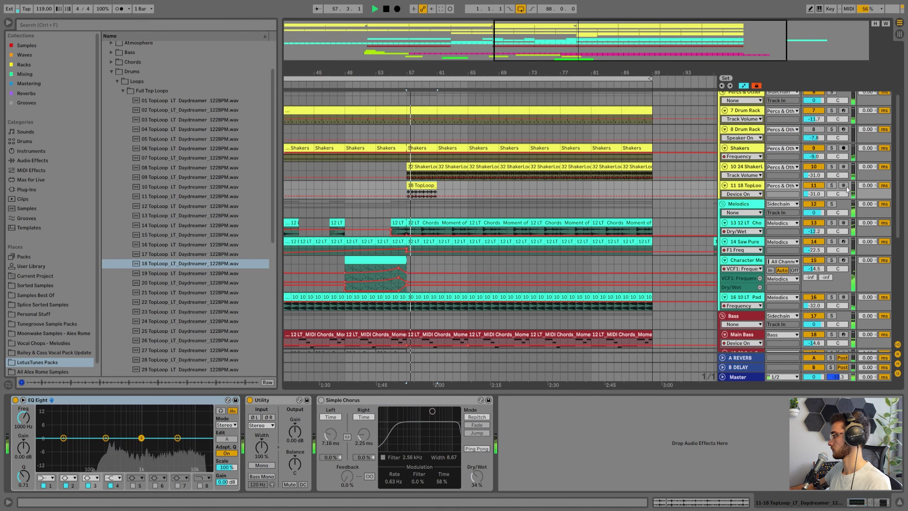
{"action": "double_click", "coordinate": [428, 184]}
{"action": "left_click", "coordinate": [63, 203]}
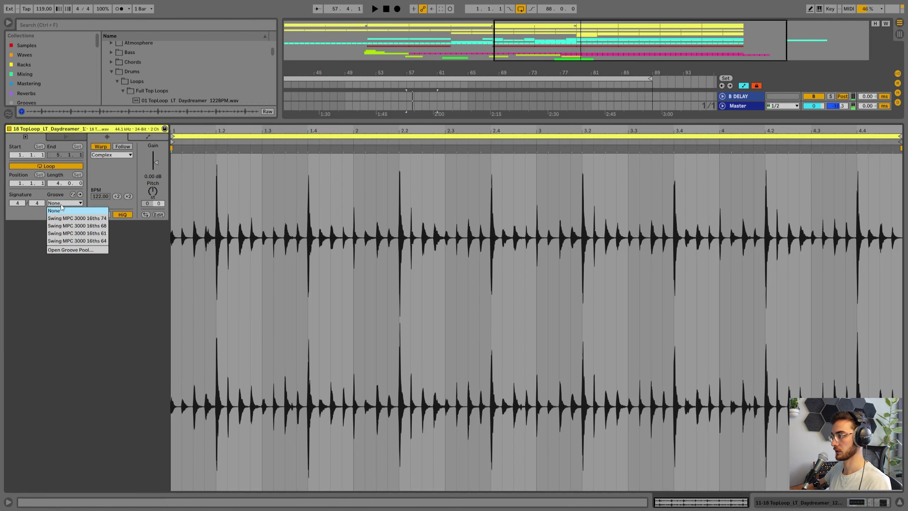
{"action": "left_click", "coordinate": [66, 241]}
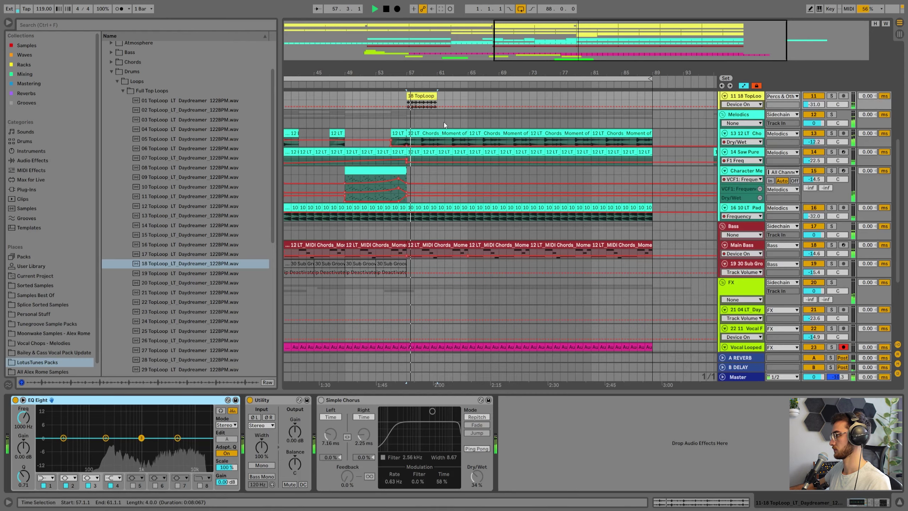
Replace the top loop at bar 57 with 21 TopLoop LT Daydreamer and apply the Swing MPC 3000 16ths 64 groove
{"action": "left_click", "coordinate": [198, 292]}
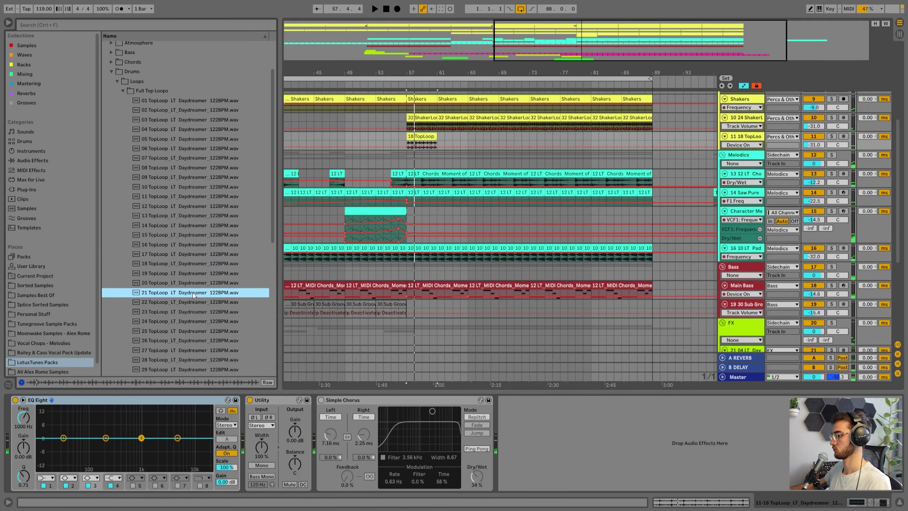
{"action": "left_click_drag", "start_coordinate": [196, 293], "coordinate": [409, 142]}
{"action": "key", "text": "space"}
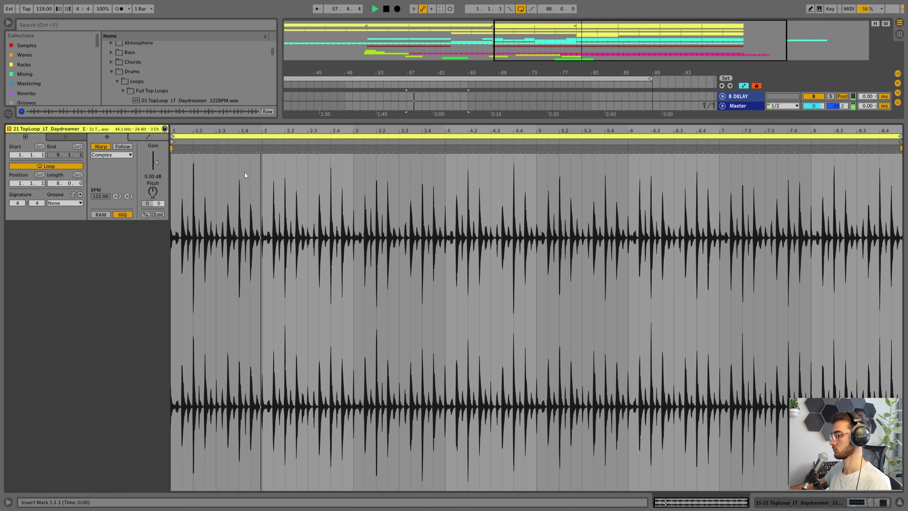
{"action": "left_click", "coordinate": [53, 203]}
{"action": "left_click", "coordinate": [67, 243]}
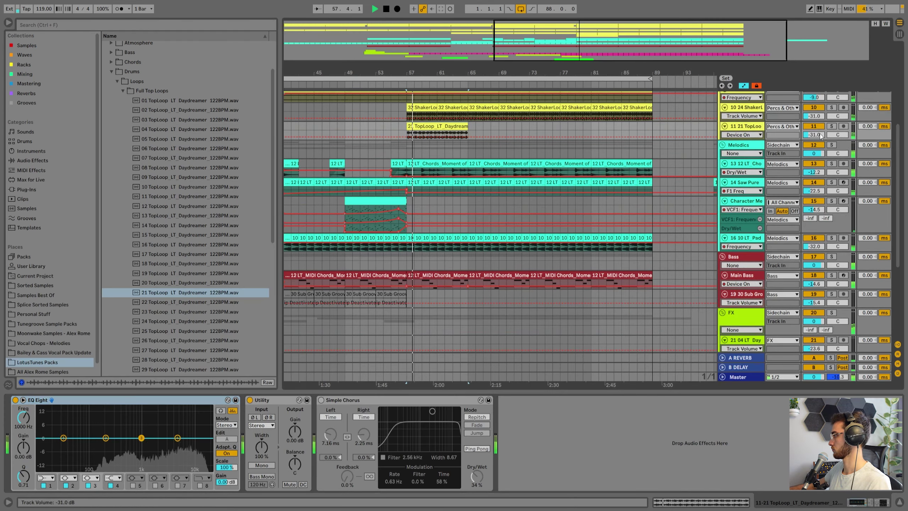
Set the top loop track's volume to -19.2 dB and the clip's warp mode to Beats, preserving 1/16
{"action": "left_click_drag", "start_coordinate": [821, 136], "coordinate": [820, 123]}
{"action": "scroll", "coordinate": [819, 135], "scroll_direction": "up", "scroll_amount": 1}
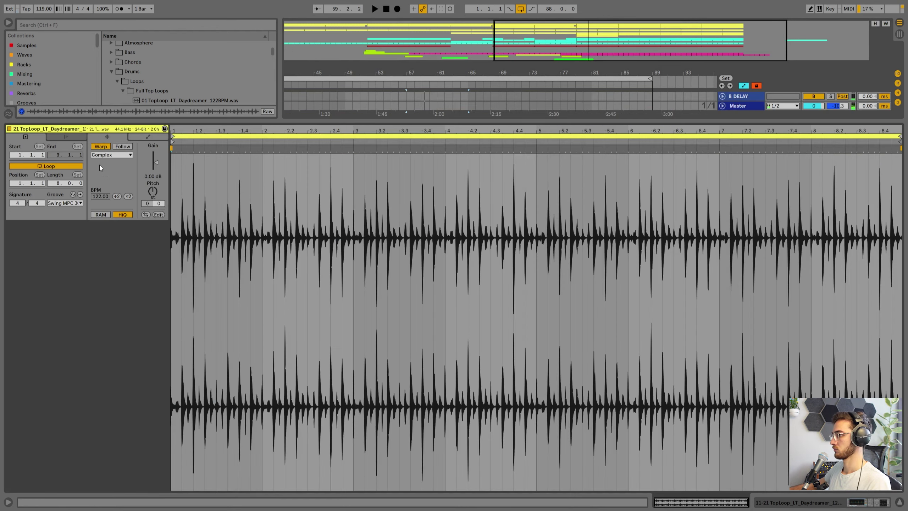
{"action": "left_click", "coordinate": [110, 155]}
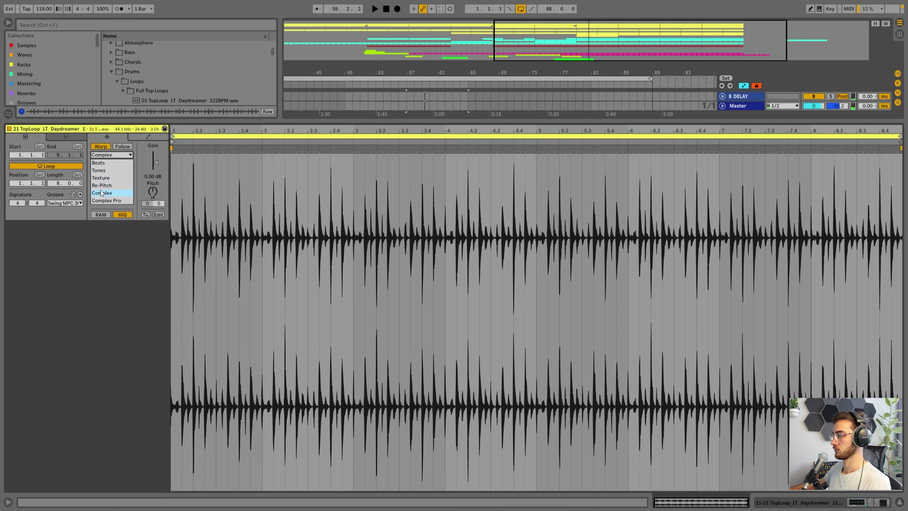
{"action": "left_click", "coordinate": [101, 162]}
{"action": "left_click", "coordinate": [111, 168]}
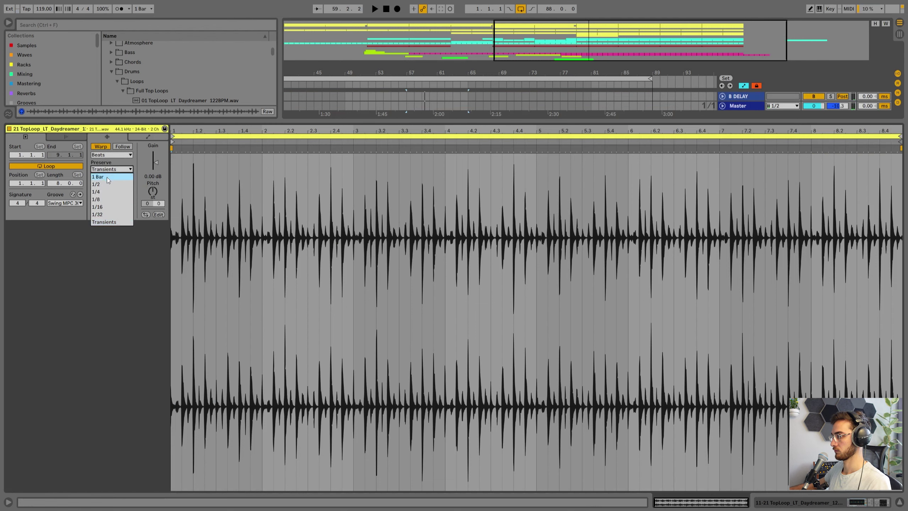
{"action": "left_click", "coordinate": [99, 207]}
{"action": "key", "text": "shift+Tab"}
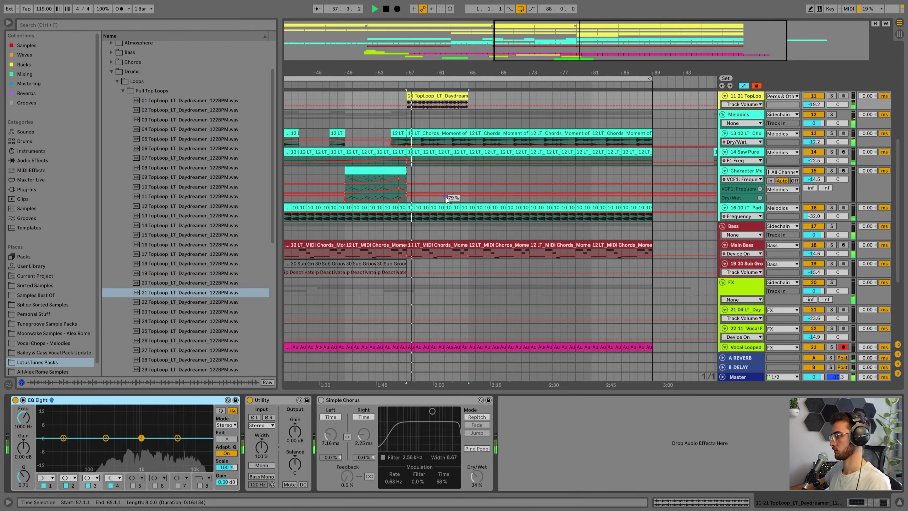
Duplicate the 21 TopLoop clip back to back from bar 57 to bar 89
{"action": "scroll", "coordinate": [445, 197], "scroll_direction": "up", "scroll_amount": 2}
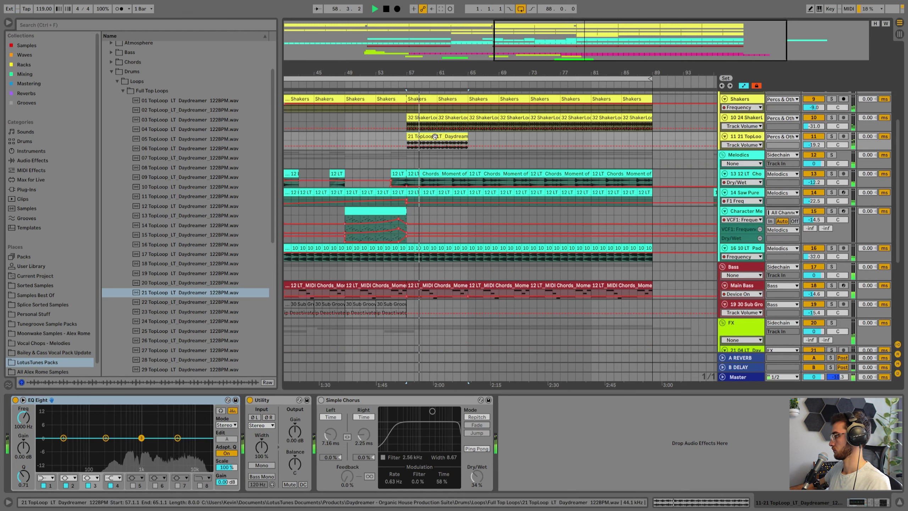
{"action": "key", "text": "ctrl+d"}
{"action": "key", "text": "ctrl+d"}
{"action": "key", "text": "ctrl+d"}
Toggle the shaker loop track to compare, set the top loop track's volume to -17.6 dB and play from bar 54
{"action": "left_click", "coordinate": [816, 119]}
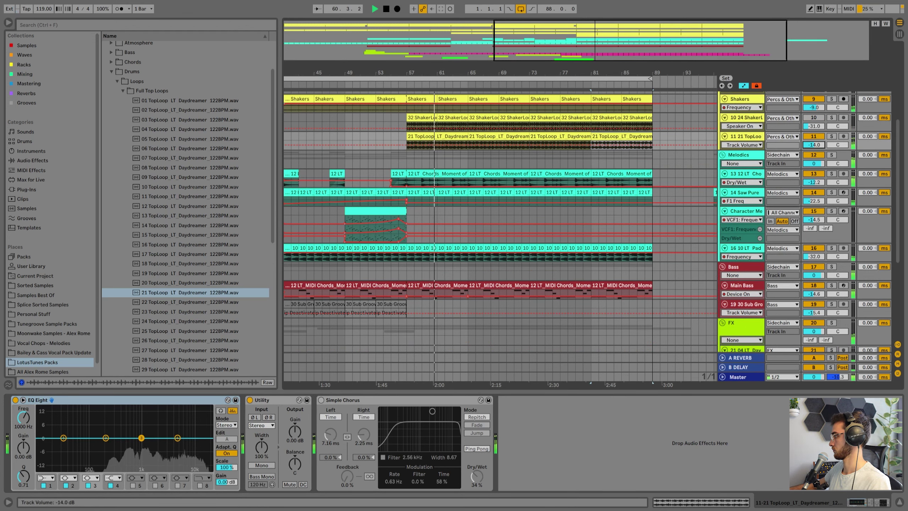
{"action": "scroll", "coordinate": [464, 233], "scroll_direction": "up", "scroll_amount": 3}
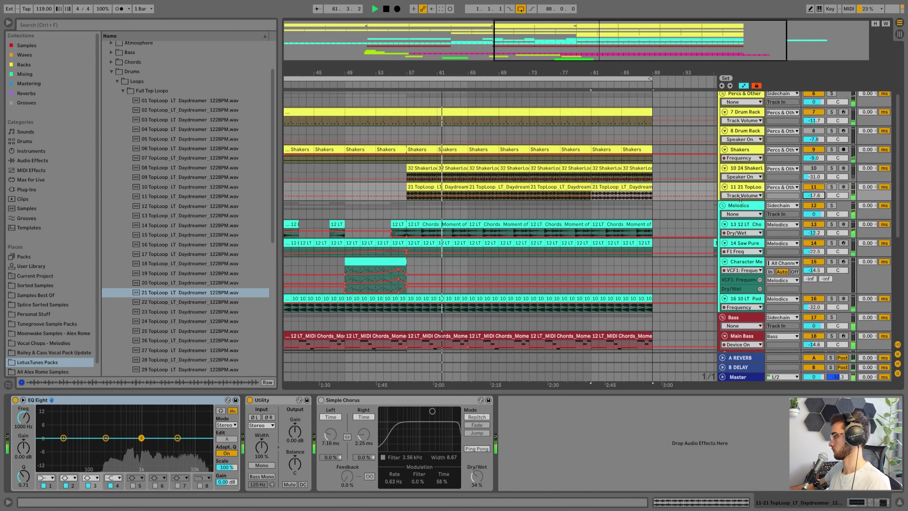
{"action": "left_click", "coordinate": [383, 186]}
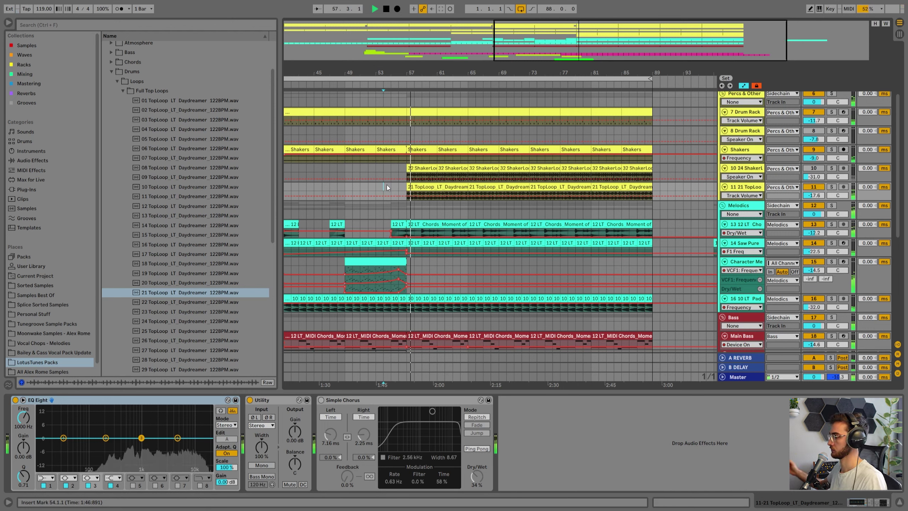
Deactivate the top loop track and set the shaker loop track's volume to -27.5 dB
{"action": "left_click", "coordinate": [813, 186]}
{"action": "left_click", "coordinate": [815, 168]}
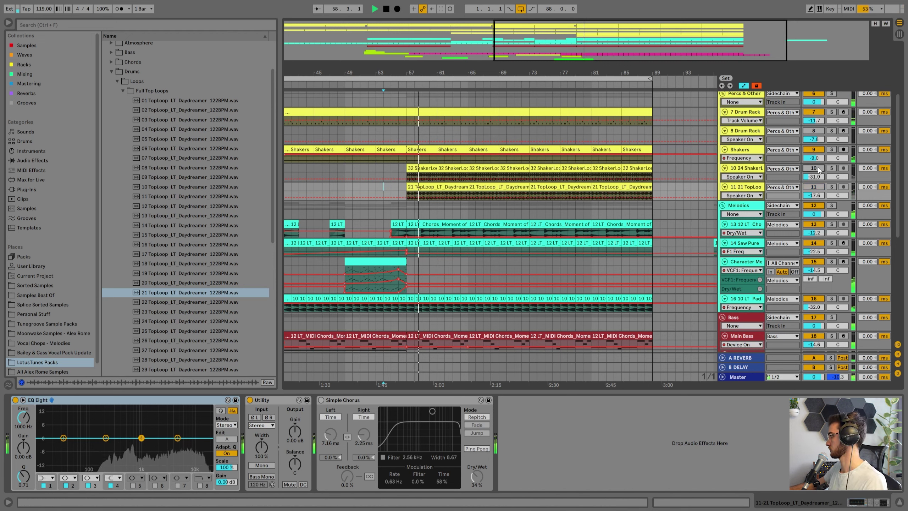
{"action": "left_click", "coordinate": [817, 169]}
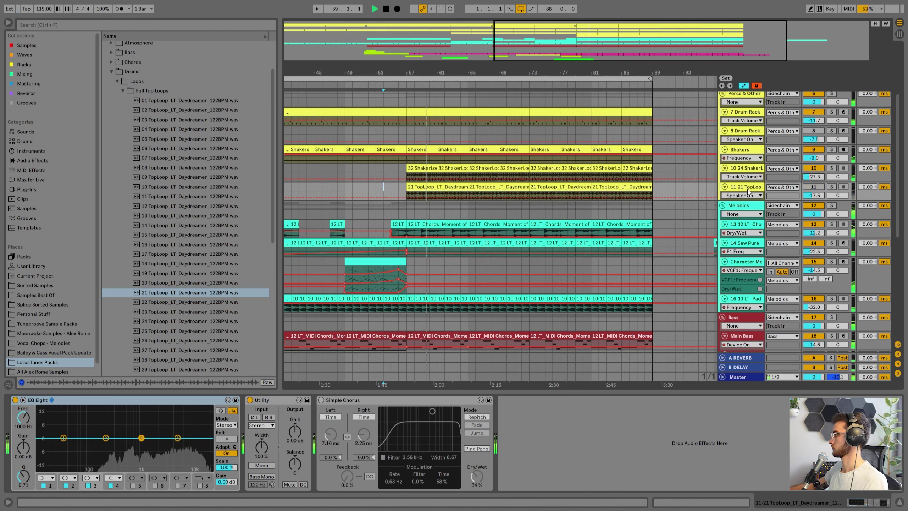
{"action": "key", "text": "space"}
Audition the Daydreamer full top loops from 22 through 25 in the sample browser
{"action": "scroll", "coordinate": [181, 273], "scroll_direction": "down", "scroll_amount": 4}
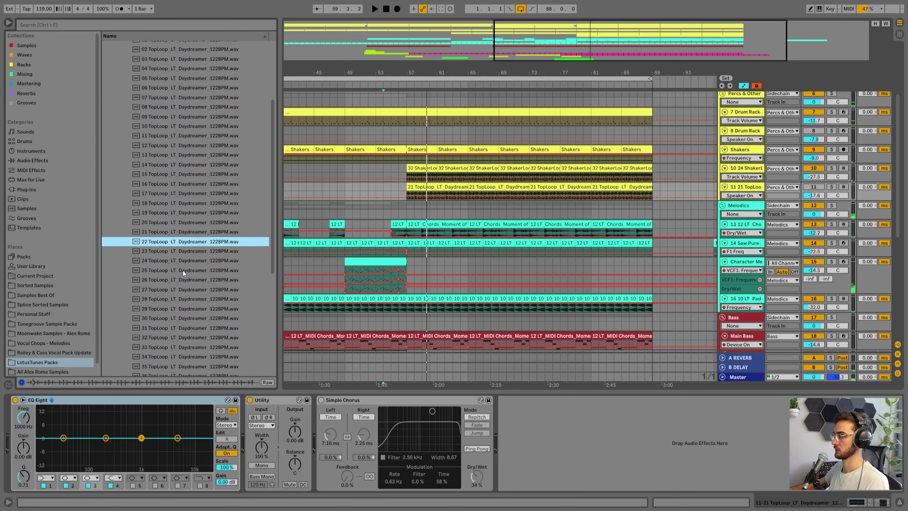
{"action": "left_click", "coordinate": [168, 243]}
{"action": "left_click", "coordinate": [162, 250]}
{"action": "scroll", "coordinate": [161, 251], "scroll_direction": "down", "scroll_amount": 2}
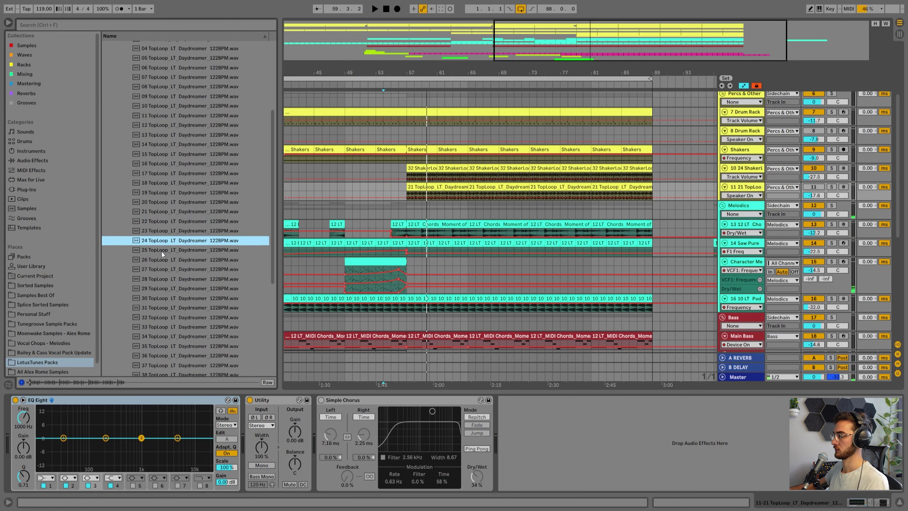
{"action": "left_click", "coordinate": [163, 239]}
{"action": "scroll", "coordinate": [161, 241], "scroll_direction": "down", "scroll_amount": 1}
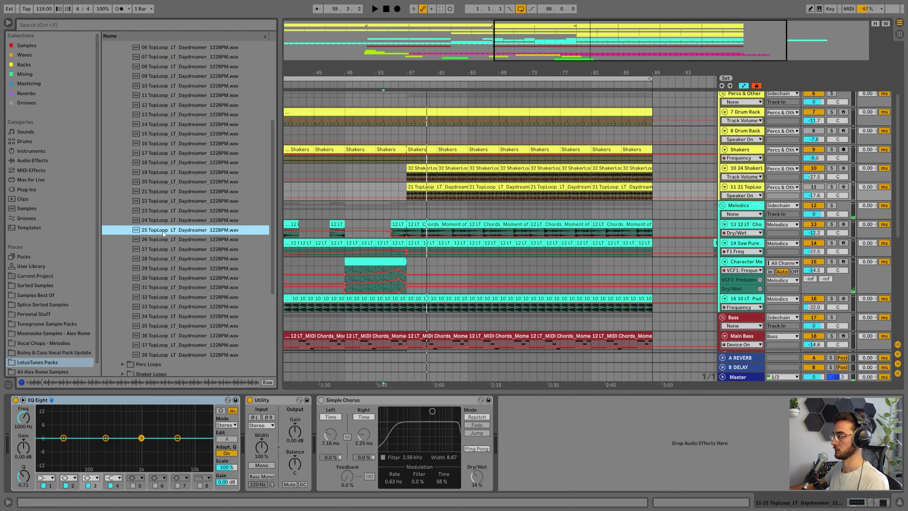
Place the 25 TopLoop Daydreamer sample at bar 57 on the top loop track and reactivate the track during playback
{"action": "left_click", "coordinate": [408, 192]}
{"action": "left_click_drag", "start_coordinate": [409, 192], "coordinate": [409, 192]}
{"action": "key", "text": "space"}
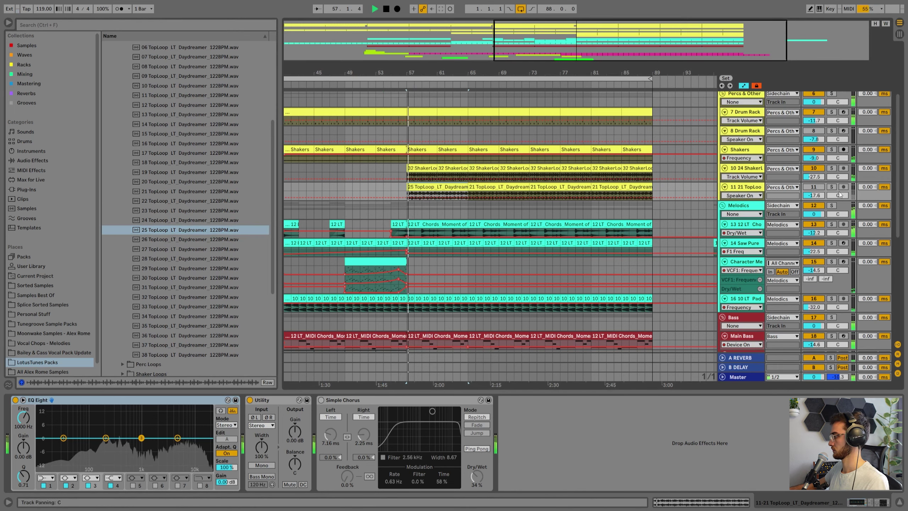
{"action": "left_click", "coordinate": [814, 181]}
{"action": "left_click", "coordinate": [814, 187]}
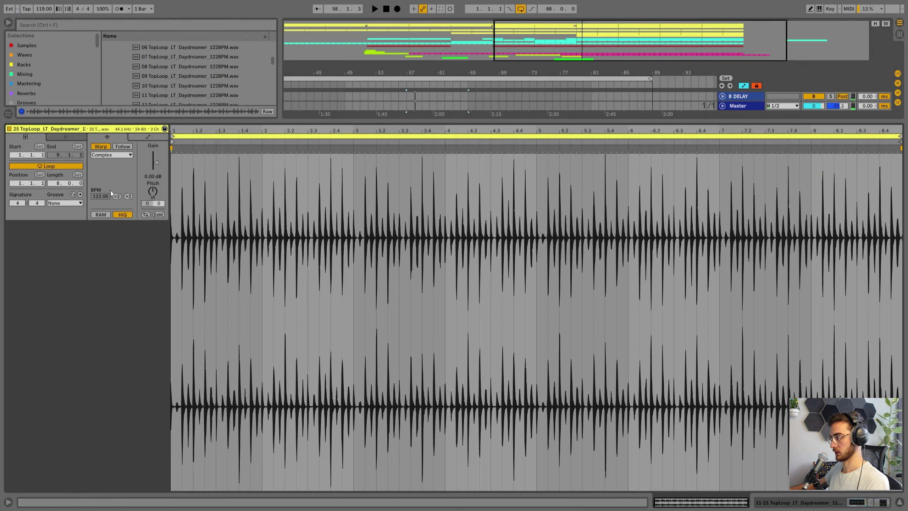
Set the 25 TopLoop clip to Beats warp mode with 1/16 preservation and an envelope of 54, and assign it a groove
{"action": "left_click", "coordinate": [107, 155]}
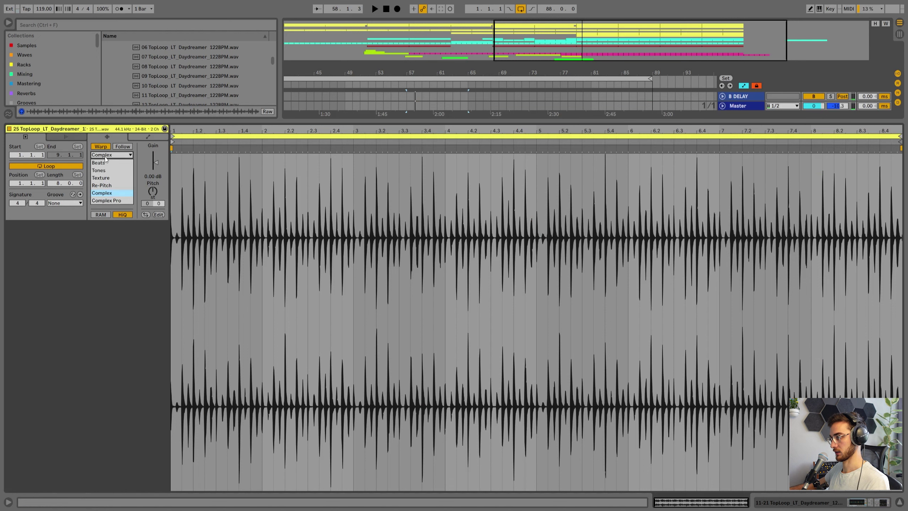
{"action": "left_click", "coordinate": [101, 163]}
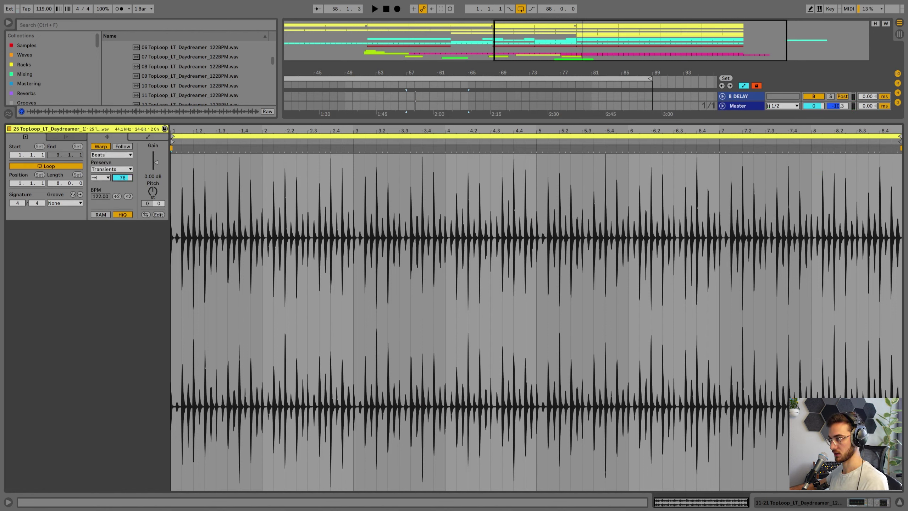
{"action": "left_click", "coordinate": [107, 169]}
{"action": "left_click", "coordinate": [100, 208]}
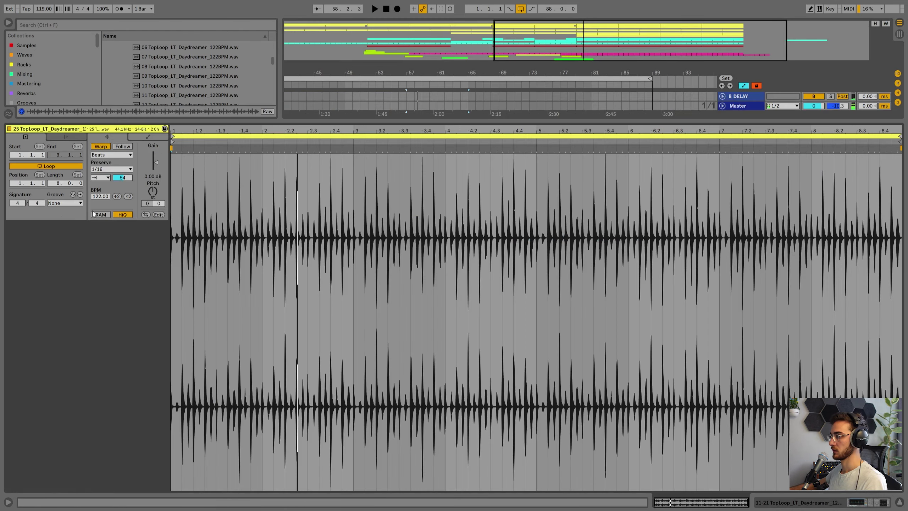
{"action": "left_click", "coordinate": [57, 203]}
{"action": "left_click", "coordinate": [64, 241]}
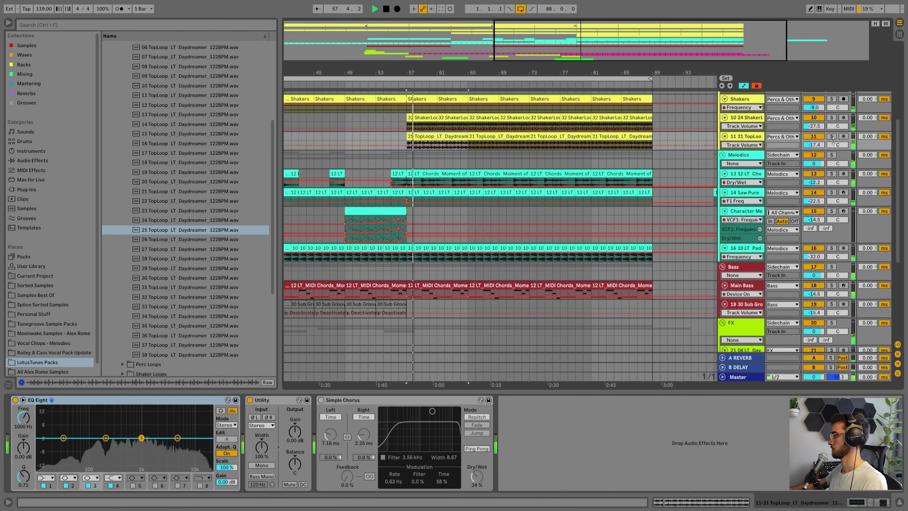
Lower the top loop track's volume to -27.0 dB and solo the track
{"action": "left_click_drag", "start_coordinate": [816, 145], "coordinate": [817, 145]}
{"action": "key", "text": "s"}
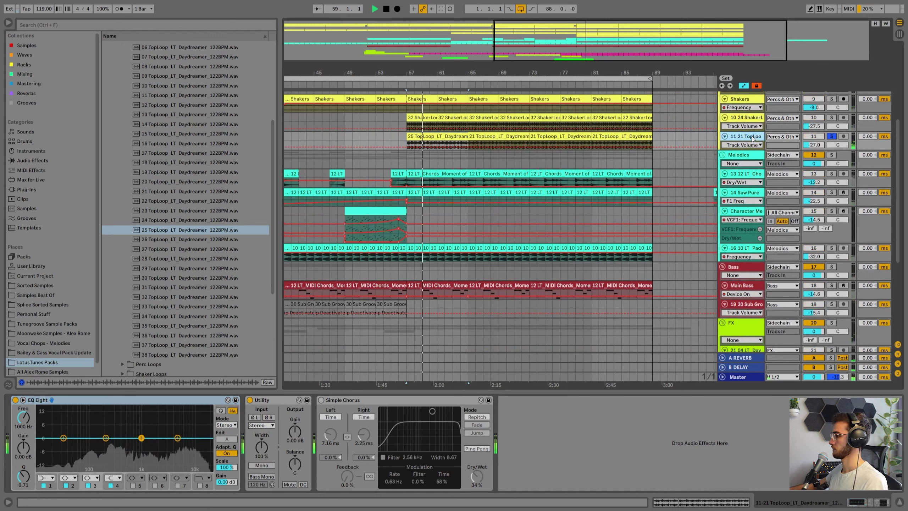
{"action": "key", "text": "space"}
Make the first EQ Eight band on the top loop track a low cut at 346 Hz
{"action": "left_click", "coordinate": [46, 477]}
{"action": "left_click", "coordinate": [43, 429]}
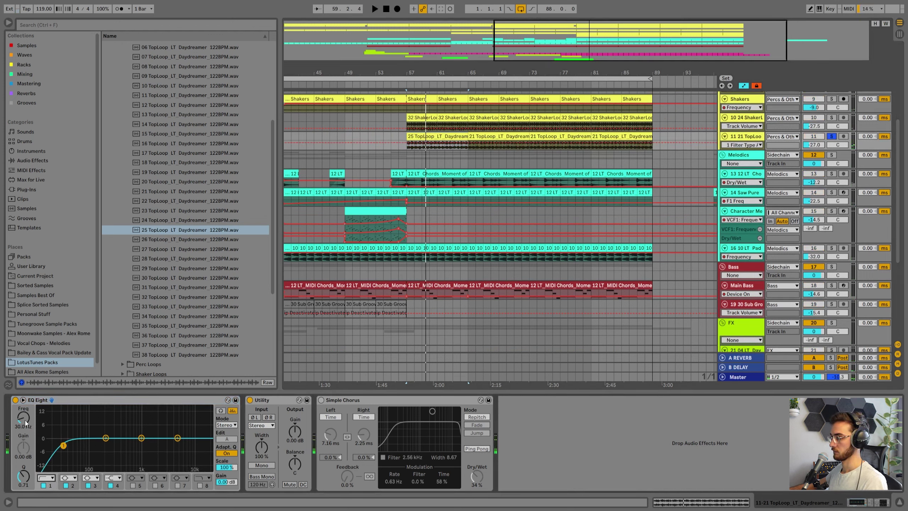
{"action": "left_click_drag", "start_coordinate": [26, 422], "coordinate": [26, 400]}
{"action": "key", "text": "space"}
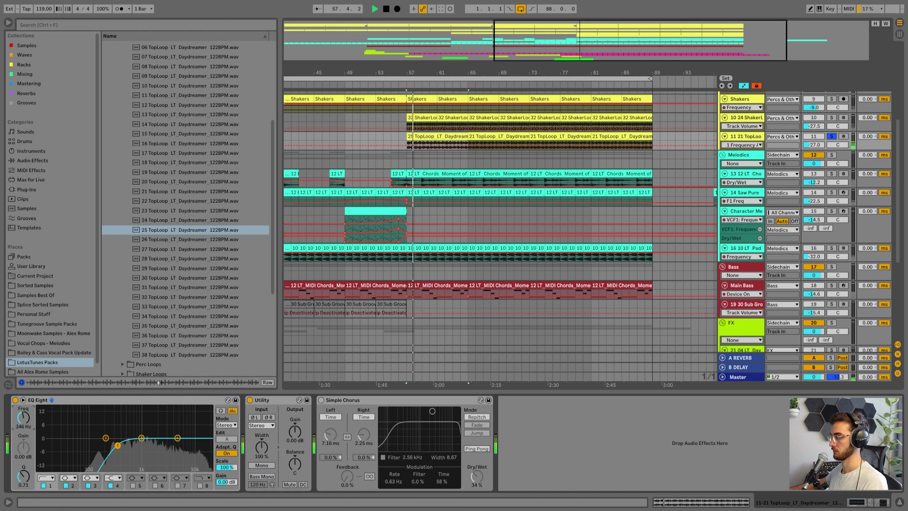
Enable Simple Chorus on the top loop track with a 21.6 ms right delay and 42% dry/wet, and unsolo the track
{"action": "left_click", "coordinate": [321, 399]}
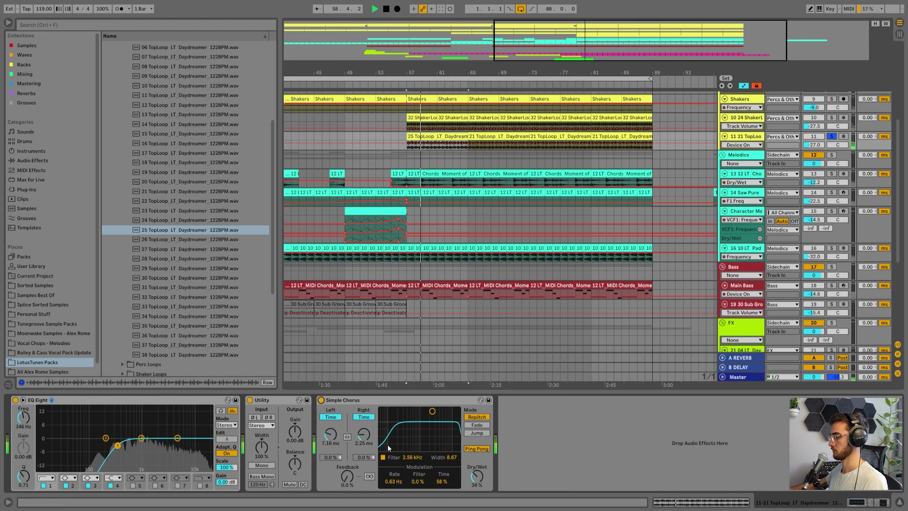
{"action": "left_click_drag", "start_coordinate": [365, 438], "coordinate": [365, 422]}
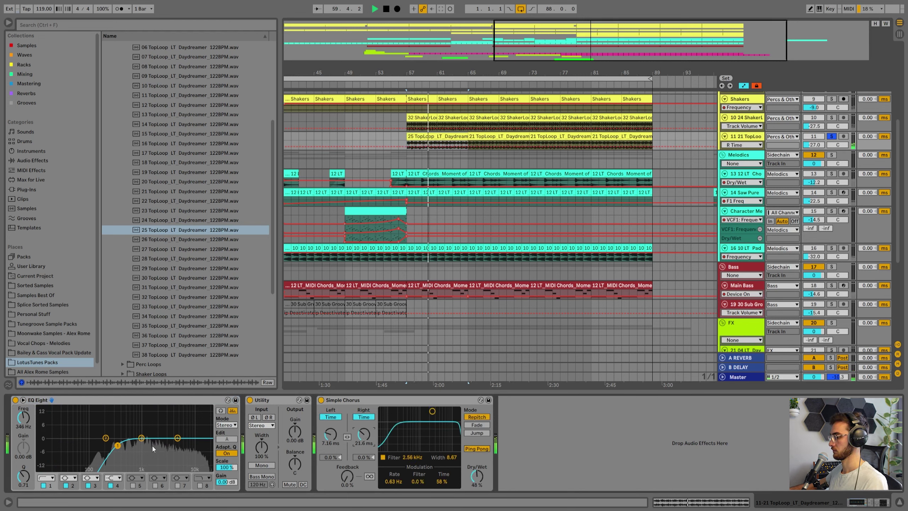
{"action": "left_click", "coordinate": [831, 136]}
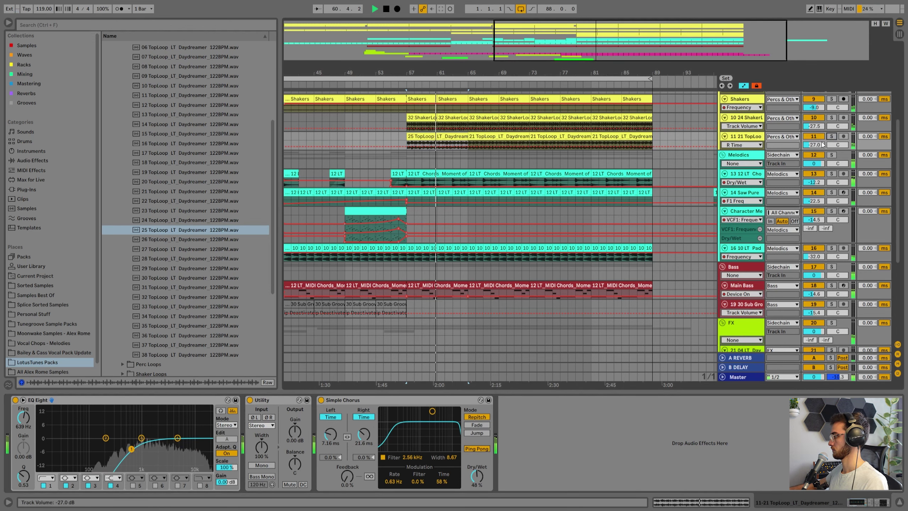
{"action": "left_click_drag", "start_coordinate": [477, 475], "coordinate": [477, 480]}
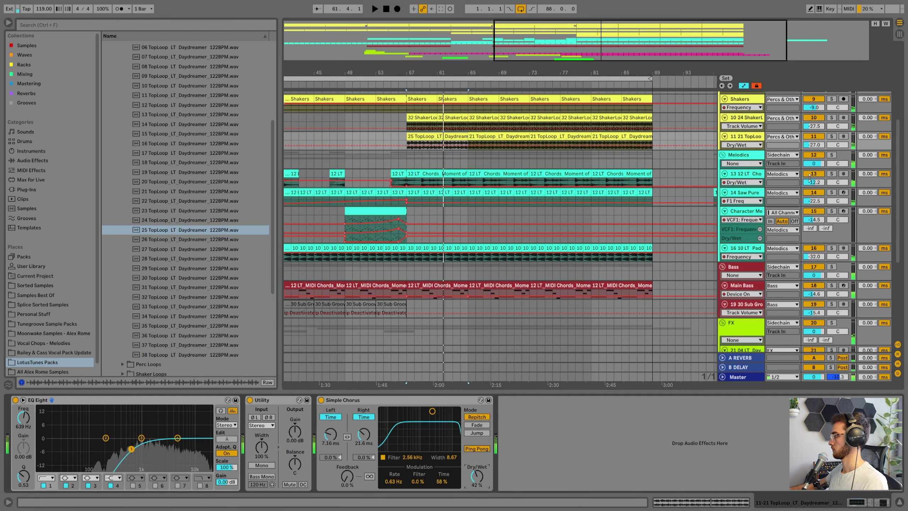
Save the set and play the arrangement from the beginning
{"action": "scroll", "coordinate": [449, 259], "scroll_direction": "up", "scroll_amount": 1}
{"action": "key", "text": "space"}
{"action": "scroll", "coordinate": [449, 259], "scroll_direction": "up", "scroll_amount": 1}
{"action": "key", "text": "ctrl+s"}
{"action": "key", "text": "Home"}
{"action": "key", "text": "space"}
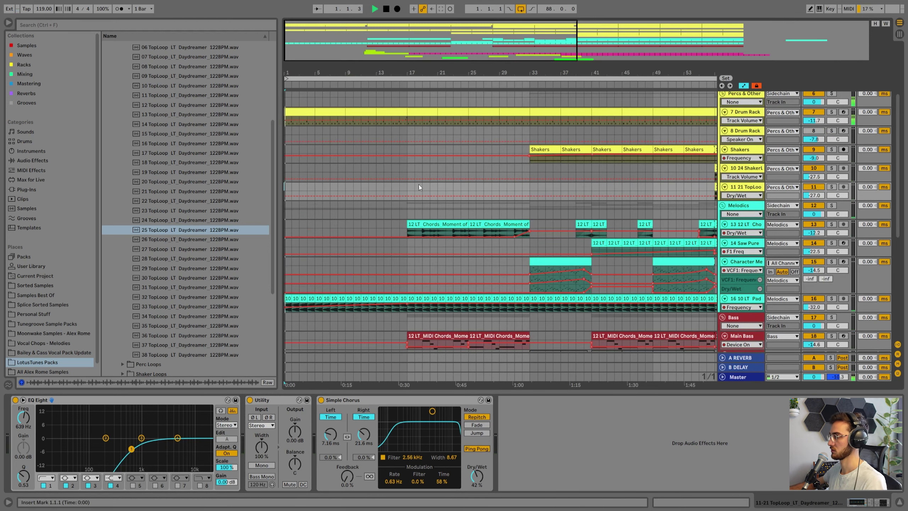
Set the arrangement's fixed grid to 2 bars
{"action": "double_click", "coordinate": [435, 71]}
{"action": "right_click", "coordinate": [407, 189]}
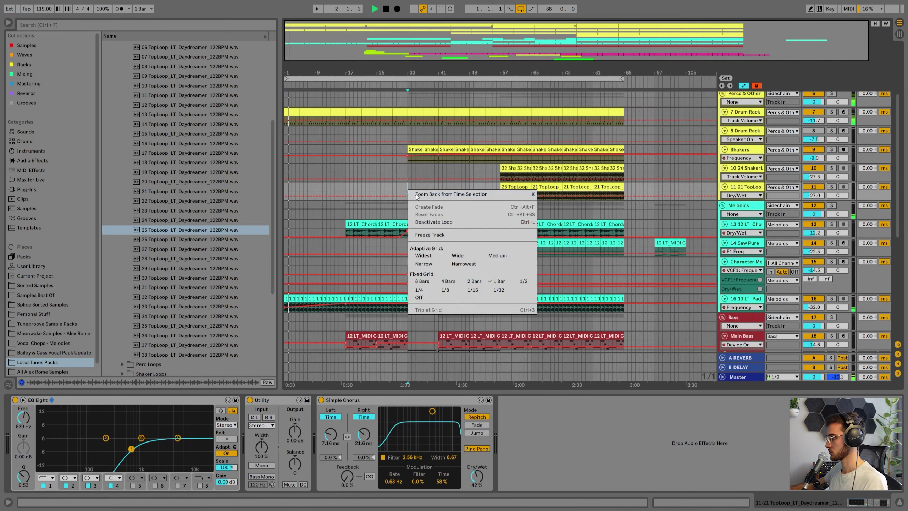
{"action": "left_click", "coordinate": [474, 282]}
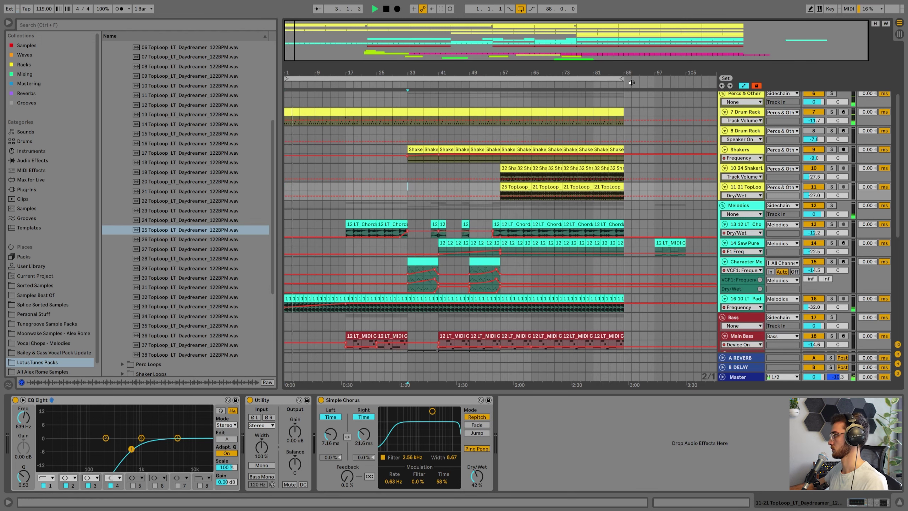
Delete the leftover MIDI clip at bar 97 on the Saw Pure track
{"action": "left_click_drag", "start_coordinate": [656, 75], "coordinate": [644, 147]}
{"action": "left_click", "coordinate": [663, 243]}
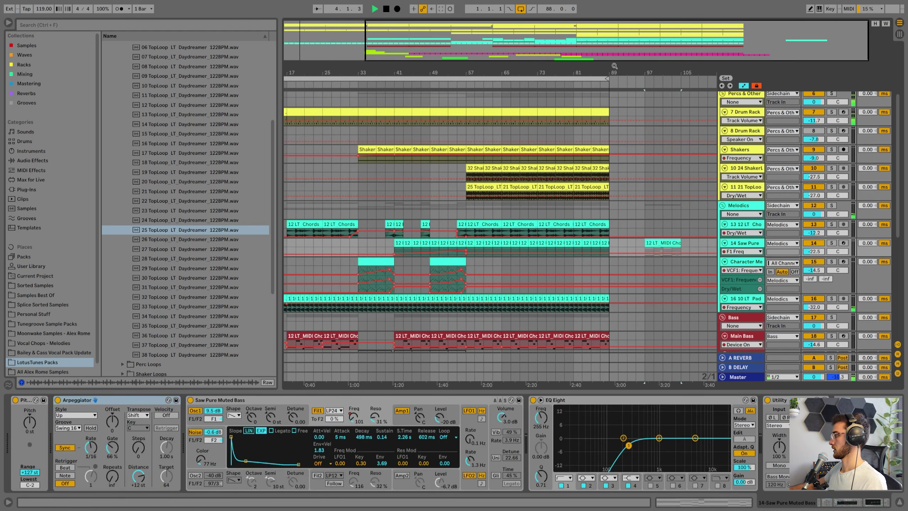
{"action": "key", "text": "Delete"}
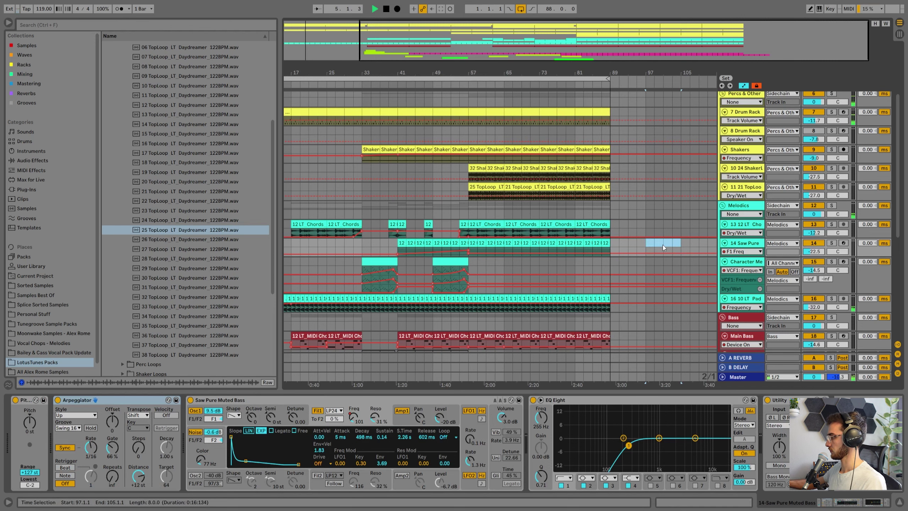
Extend the arrangement loop to a length of 130 bars
{"action": "left_click", "coordinate": [593, 336]}
{"action": "scroll", "coordinate": [592, 254], "scroll_direction": "up", "scroll_amount": 5}
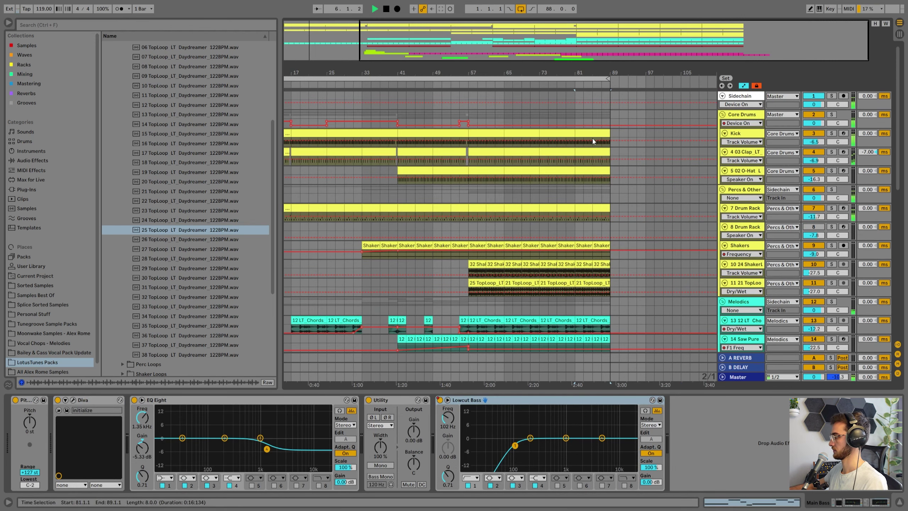
{"action": "left_click", "coordinate": [570, 96], "text": "shift"}
{"action": "left_click_drag", "start_coordinate": [601, 73], "coordinate": [870, 81]}
{"action": "left_click", "coordinate": [574, 94], "text": "shift"}
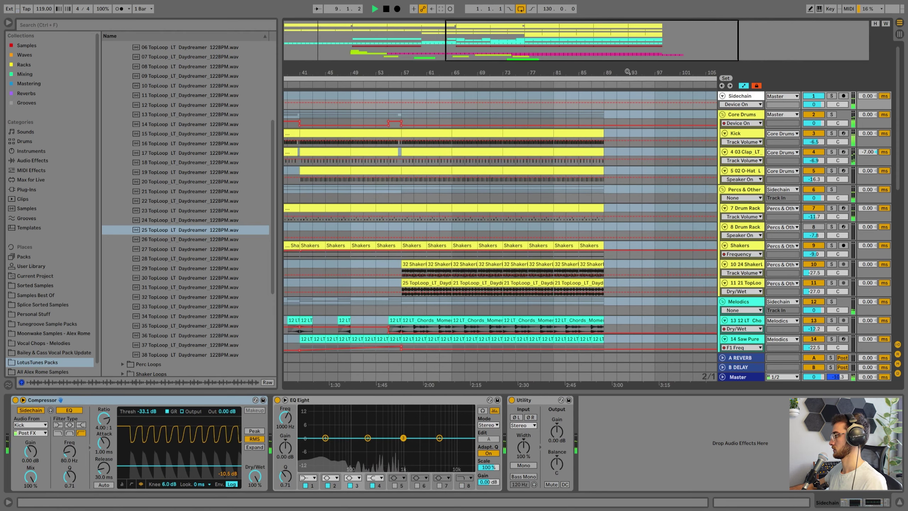
Play the arrangement from bar 79, and again from bar 55 to hear the transition into the section at bar 57
{"action": "left_click_drag", "start_coordinate": [624, 73], "coordinate": [488, 68]}
{"action": "left_click", "coordinate": [429, 95]}
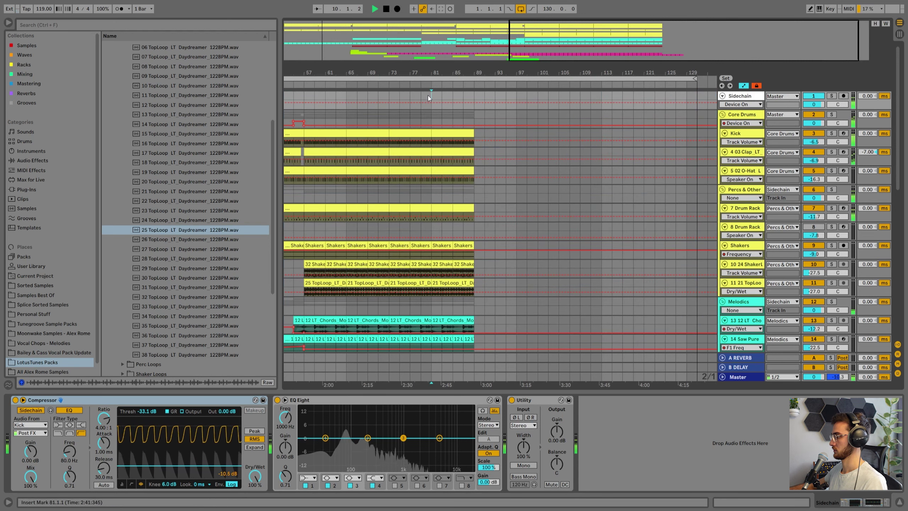
{"action": "scroll", "coordinate": [461, 193], "scroll_direction": "left", "scroll_amount": 3}
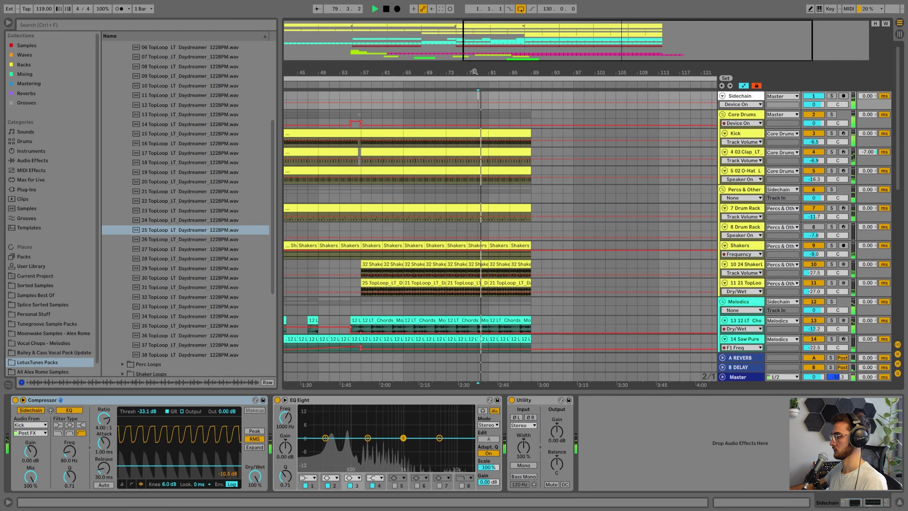
{"action": "scroll", "coordinate": [480, 248], "scroll_direction": "down", "scroll_amount": 3}
{"action": "left_click", "coordinate": [352, 238]}
{"action": "key", "text": "space"}
{"action": "left_click", "coordinate": [351, 237]}
{"action": "key", "text": "space"}
{"action": "scroll", "coordinate": [352, 215], "scroll_direction": "down", "scroll_amount": 7}
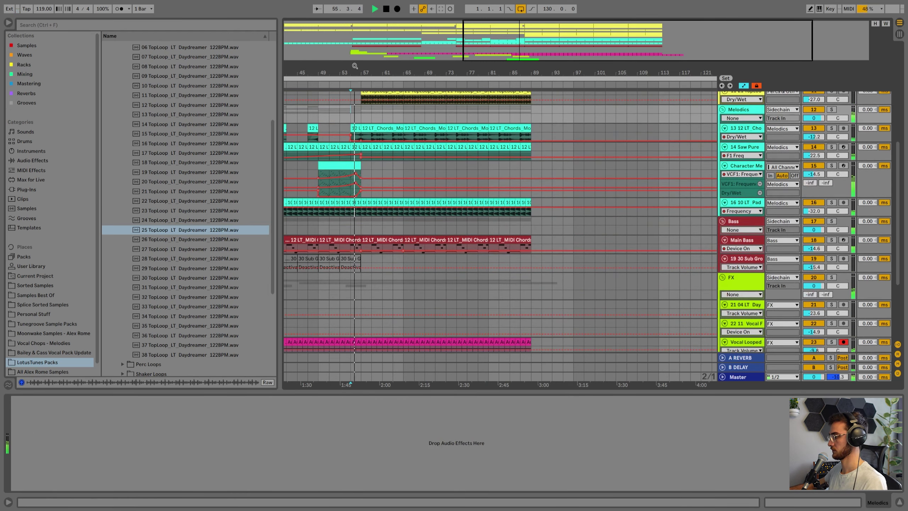
{"action": "left_click_drag", "start_coordinate": [352, 64], "coordinate": [440, 211]}
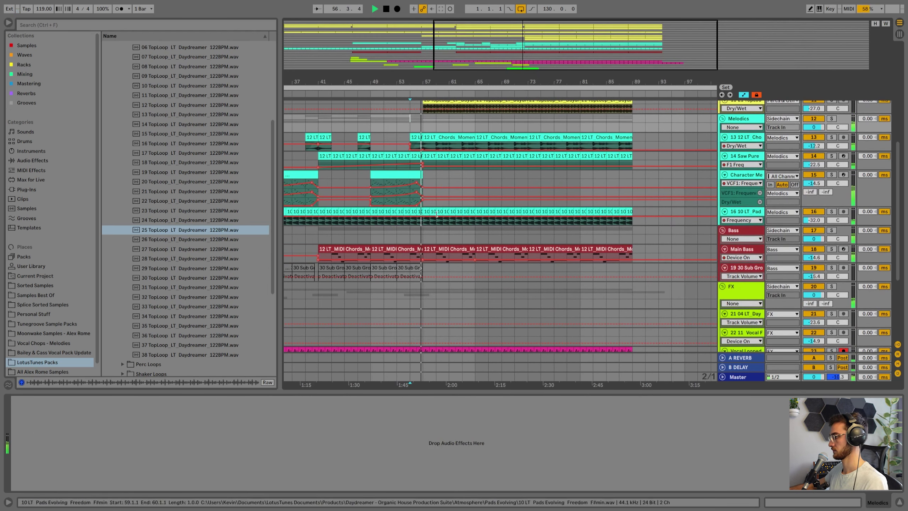
Save the set and lower the top loop track's volume to -27.5 dB
{"action": "left_click", "coordinate": [425, 181]}
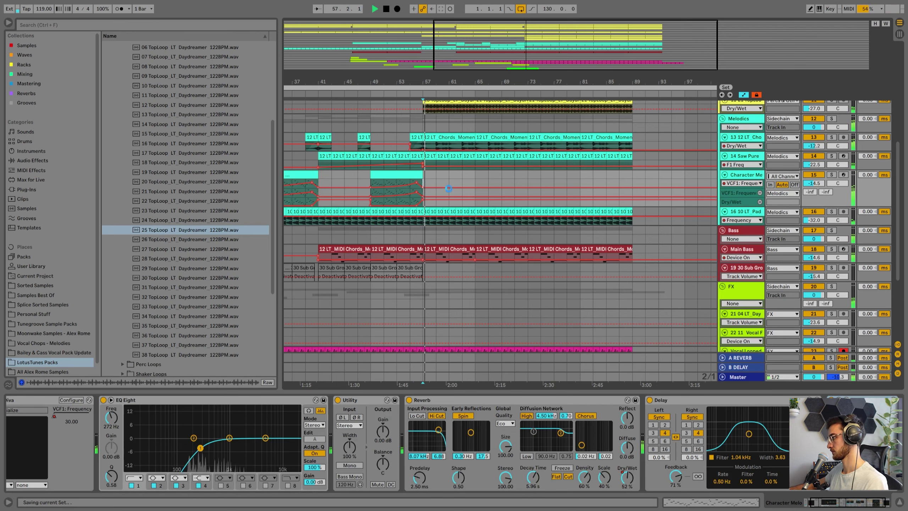
{"action": "scroll", "coordinate": [453, 190], "scroll_direction": "up", "scroll_amount": 8}
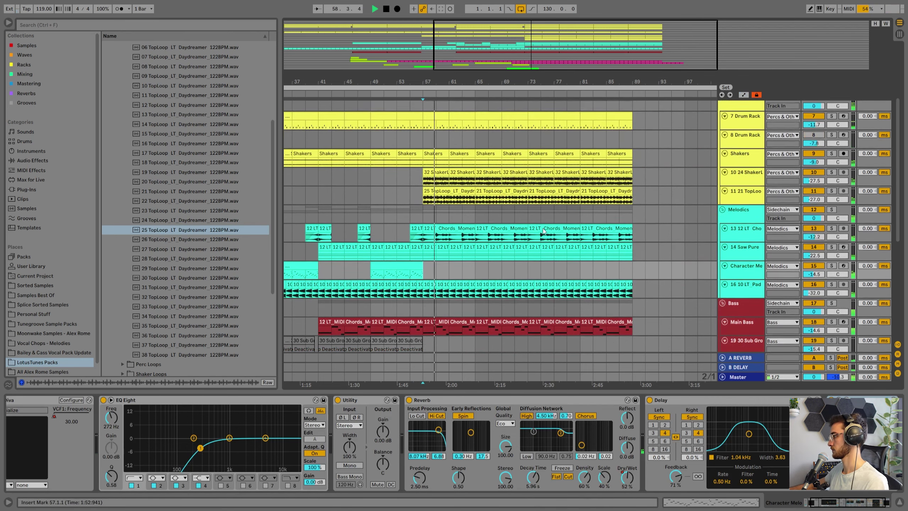
{"action": "left_click", "coordinate": [505, 200]}
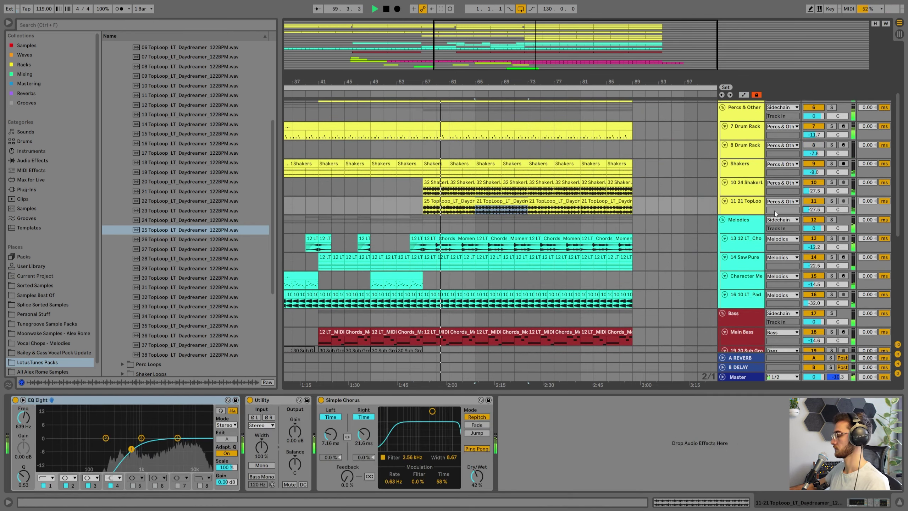
{"action": "left_click", "coordinate": [535, 210]}
{"action": "scroll", "coordinate": [535, 229], "scroll_direction": "up", "scroll_amount": 3}
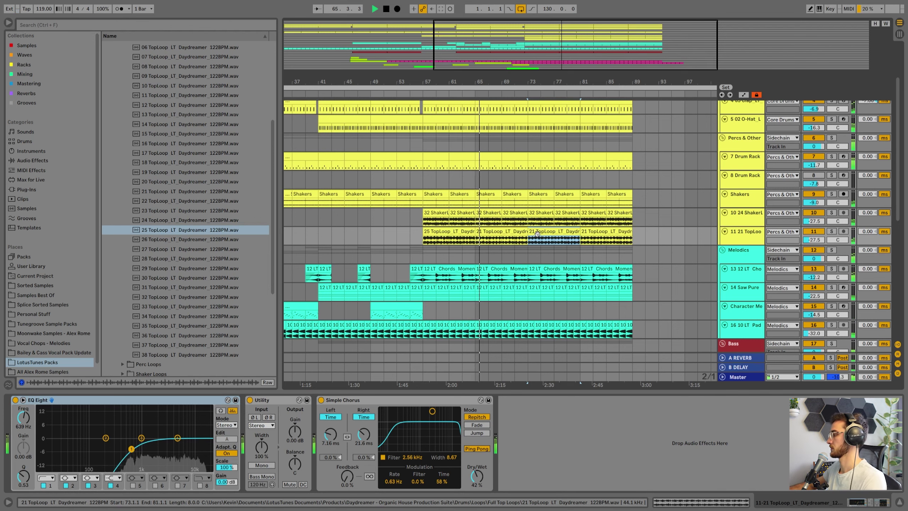
Automate the Lowcut Core Drums EQ on the Core Drums group to switch on from bar 71 to bar 73
{"action": "scroll", "coordinate": [532, 215], "scroll_direction": "up", "scroll_amount": 3}
{"action": "left_click", "coordinate": [529, 196]}
{"action": "left_click_drag", "start_coordinate": [535, 80], "coordinate": [534, 93]}
{"action": "scroll", "coordinate": [525, 136], "scroll_direction": "up", "scroll_amount": 1}
{"action": "left_click", "coordinate": [525, 133]}
{"action": "left_click", "coordinate": [512, 129]}
{"action": "key", "text": "a"}
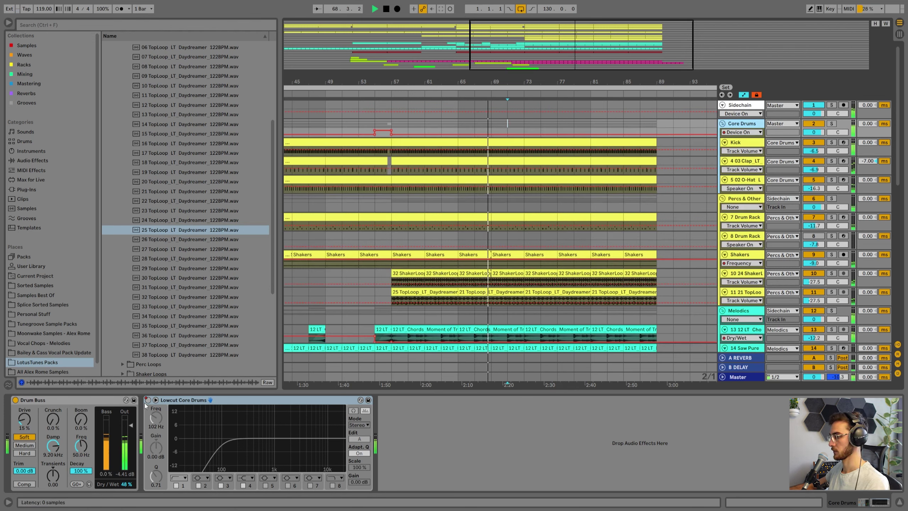
{"action": "key", "text": "a"}
{"action": "key", "text": "a"}
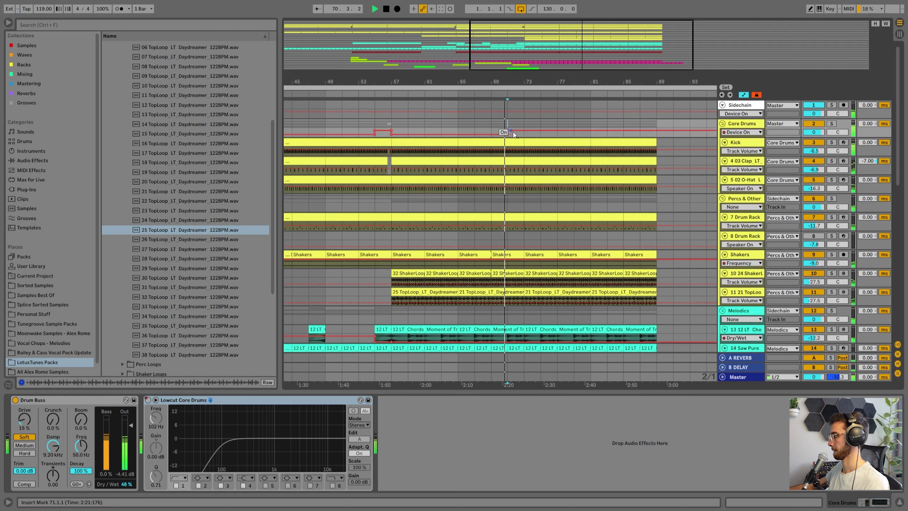
{"action": "left_click", "coordinate": [524, 131]}
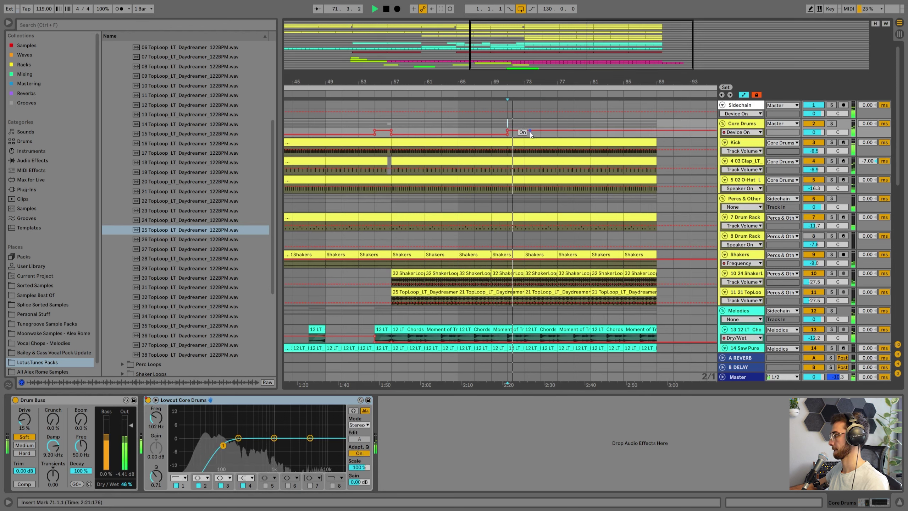
{"action": "left_click_drag", "start_coordinate": [527, 131], "coordinate": [525, 135]}
Try to copy the Character Melody clip from bar 49 to bar 73 with the envelopes locked
{"action": "left_click", "coordinate": [529, 144]}
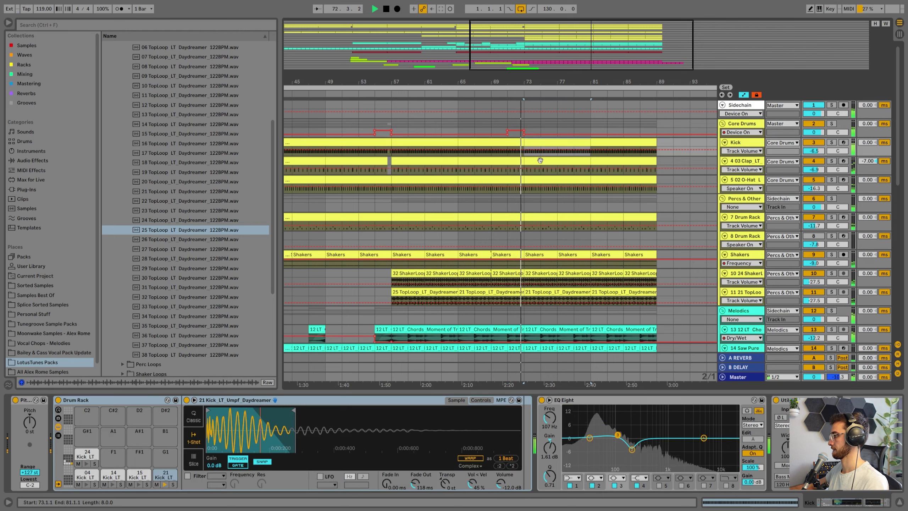
{"action": "left_click", "coordinate": [539, 160]}
{"action": "scroll", "coordinate": [539, 161], "scroll_direction": "down", "scroll_amount": 2}
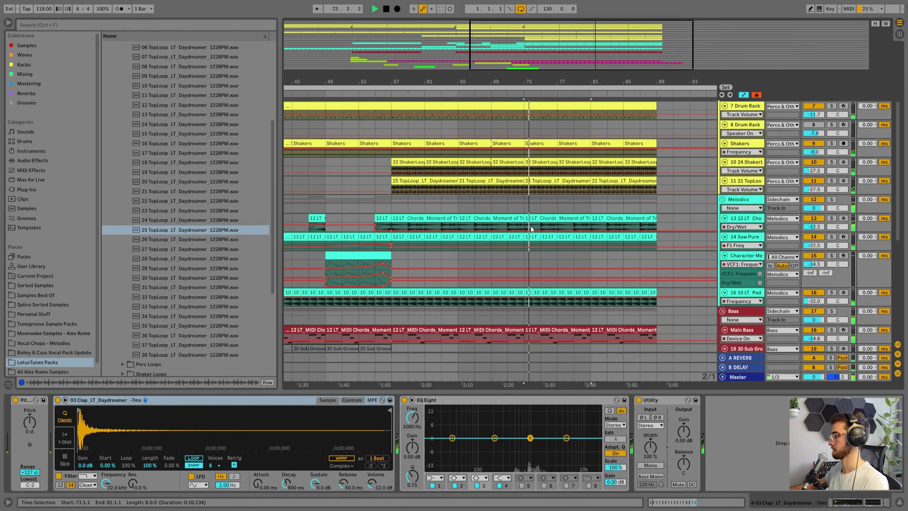
{"action": "scroll", "coordinate": [543, 225], "scroll_direction": "down", "scroll_amount": 2}
{"action": "key", "text": "space"}
{"action": "left_click_drag", "start_coordinate": [351, 209], "coordinate": [550, 208]}
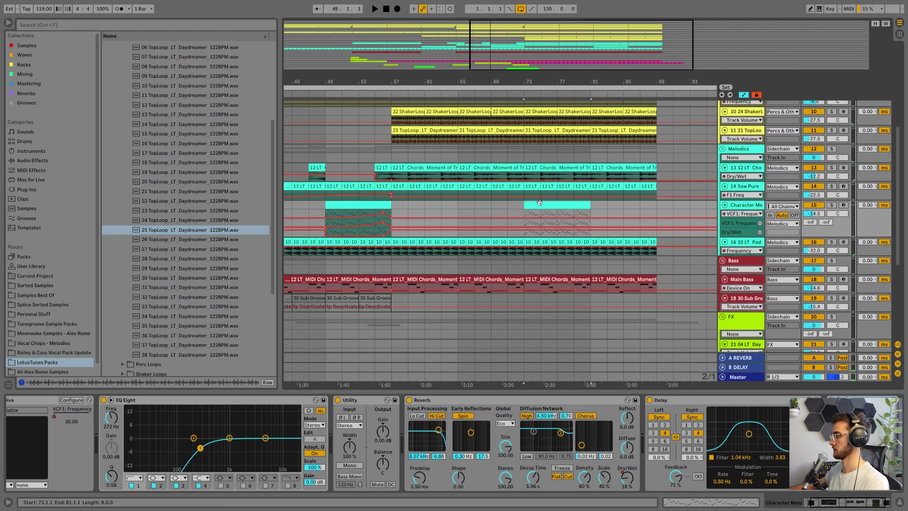
{"action": "key", "text": "ctrl+z"}
Unlock the envelopes, copy the Character Melody clip with its automation from bar 49 to bar 73, and play it
{"action": "left_click", "coordinate": [755, 96]}
{"action": "left_click", "coordinate": [354, 214]}
{"action": "left_click_drag", "start_coordinate": [335, 207], "coordinate": [535, 208]}
{"action": "key", "text": "space"}
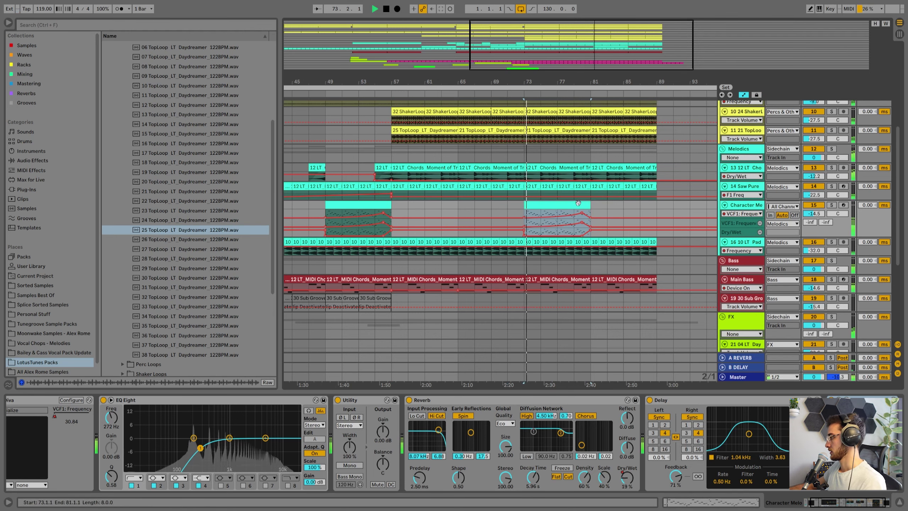
Deactivate the chords, shaker loop and top loop clips between bars 81 and 89
{"action": "scroll", "coordinate": [594, 208], "scroll_direction": "up", "scroll_amount": 3}
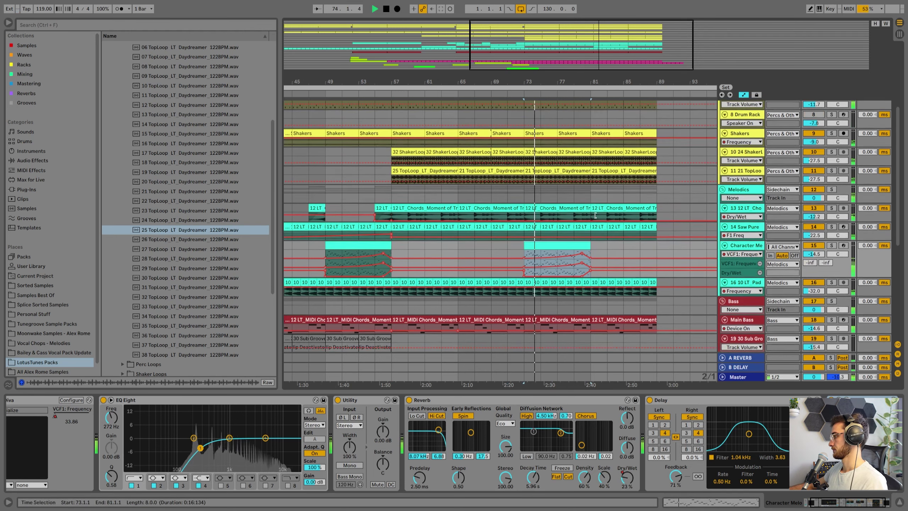
{"action": "left_click", "coordinate": [598, 241]}
{"action": "left_click", "coordinate": [603, 218]}
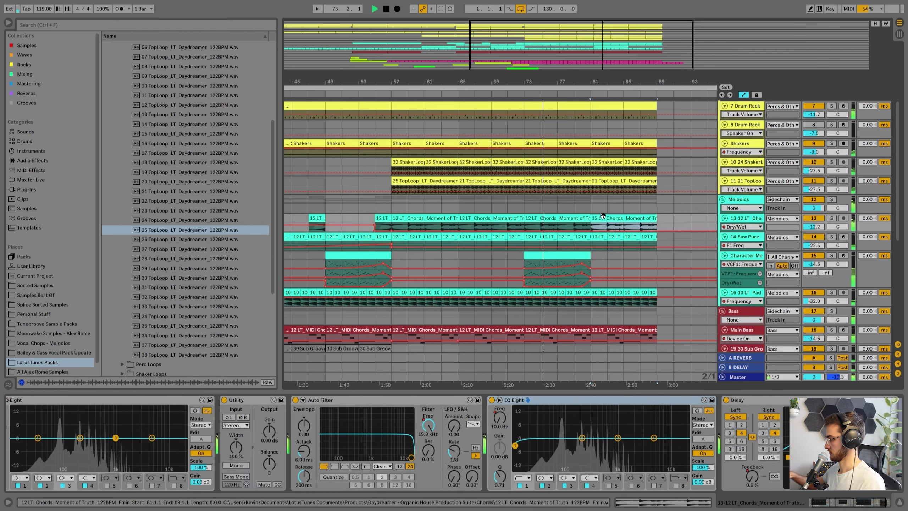
{"action": "key", "text": "0"}
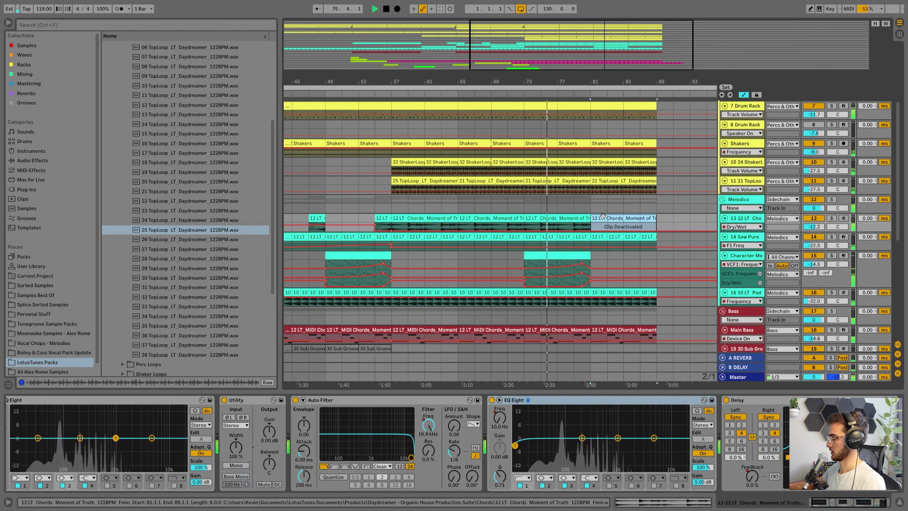
{"action": "left_click", "coordinate": [583, 310]}
{"action": "scroll", "coordinate": [655, 267], "scroll_direction": "up", "scroll_amount": 3}
{"action": "left_click", "coordinate": [602, 242]}
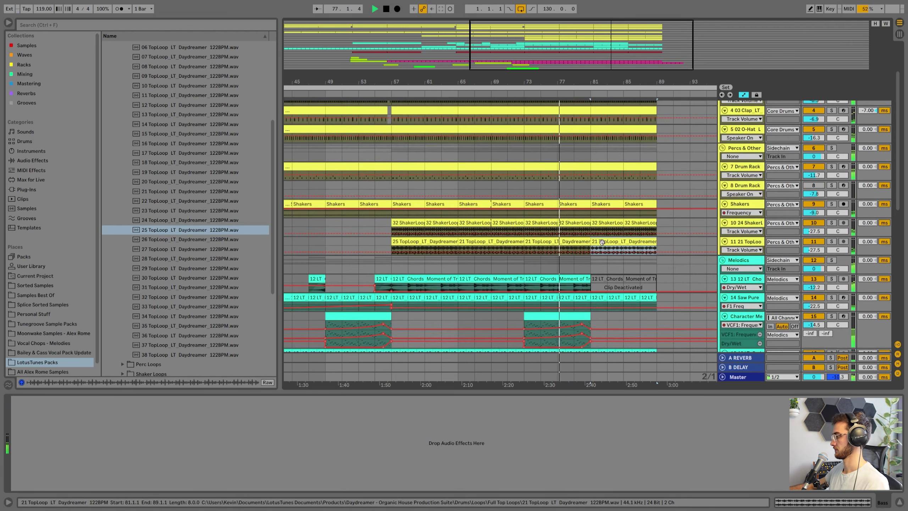
{"action": "left_click", "coordinate": [646, 223], "text": "shift"}
{"action": "key", "text": "0"}
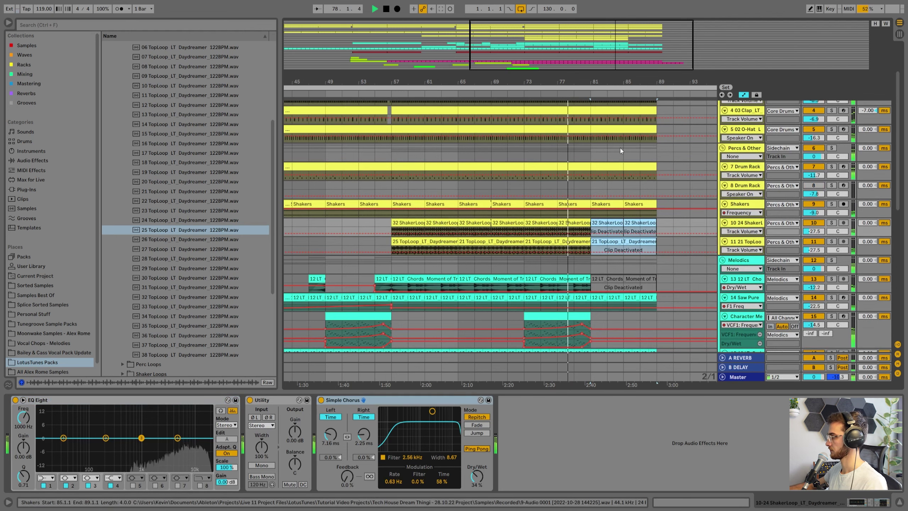
{"action": "scroll", "coordinate": [503, 185], "scroll_direction": "up", "scroll_amount": 3}
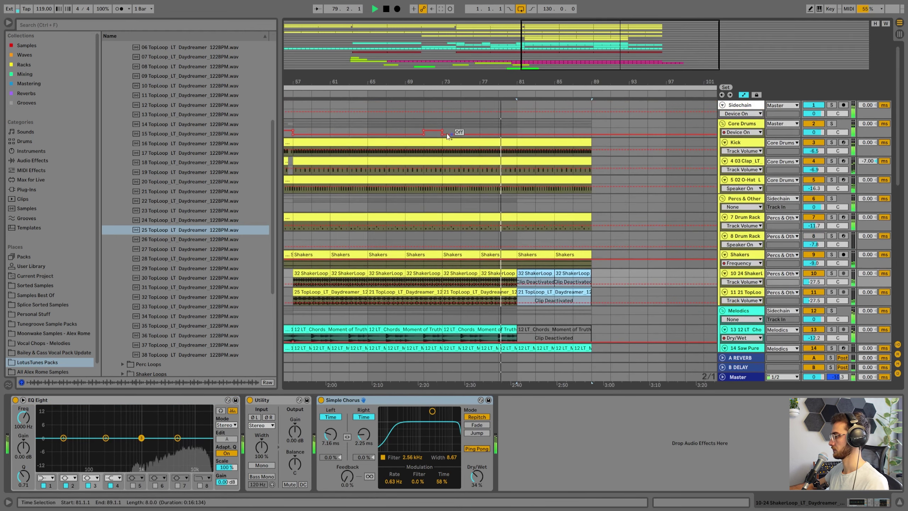
{"action": "left_click", "coordinate": [433, 124]}
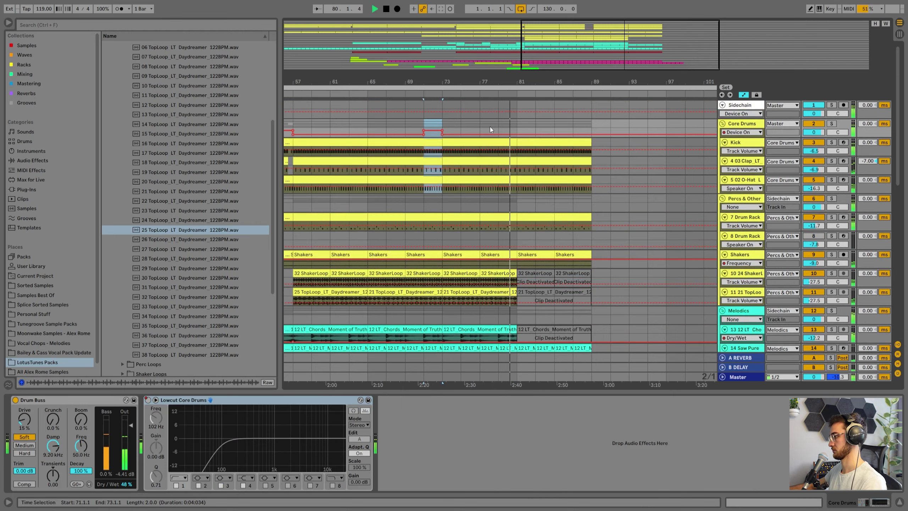
{"action": "left_click", "coordinate": [498, 124]}
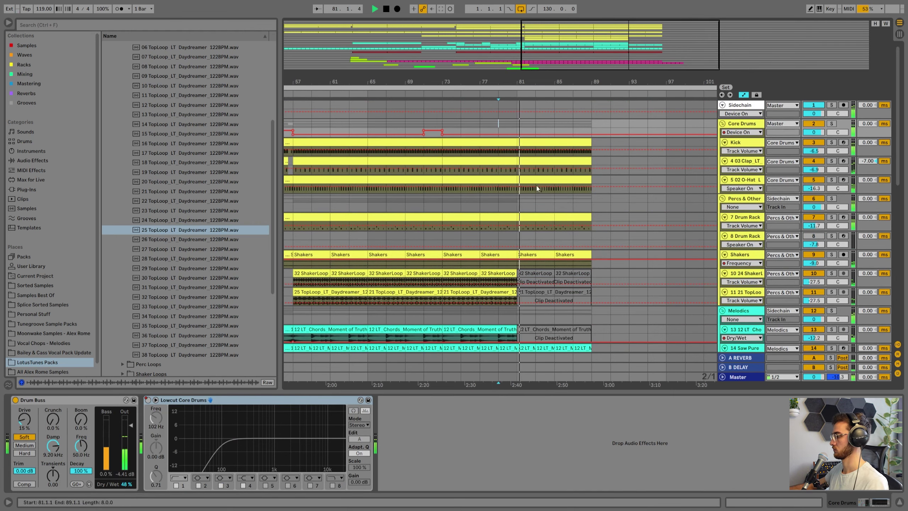
{"action": "scroll", "coordinate": [537, 187], "scroll_direction": "down", "scroll_amount": 7}
{"action": "left_click", "coordinate": [532, 217]}
{"action": "scroll", "coordinate": [532, 218], "scroll_direction": "down", "scroll_amount": 2}
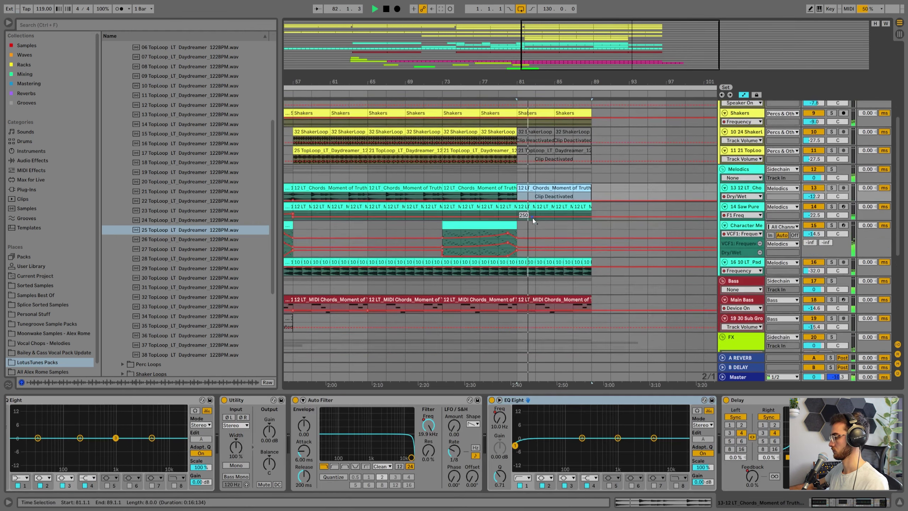
{"action": "scroll", "coordinate": [532, 218], "scroll_direction": "down", "scroll_amount": 1}
Duplicate the last eight bars of the Pads and Saw Pure clips so both tracks run to bar 97
{"action": "left_click", "coordinate": [586, 241]}
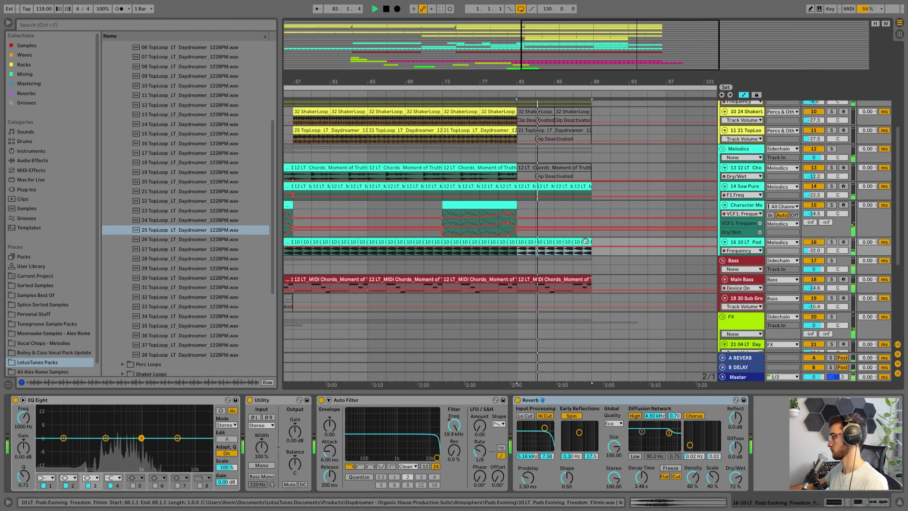
{"action": "key", "text": "w"}
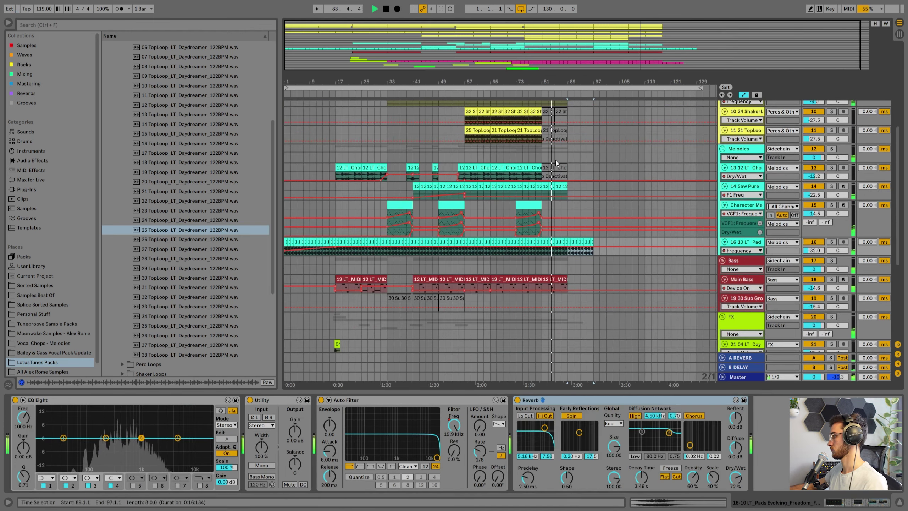
{"action": "left_click", "coordinate": [564, 187]}
{"action": "left_click", "coordinate": [545, 186], "text": "shift"}
{"action": "key", "text": "ctrl+d"}
Duplicate the final Shakers and 7 Drum Rack clips to extend both tracks to bar 97
{"action": "scroll", "coordinate": [570, 197], "scroll_direction": "up", "scroll_amount": 3}
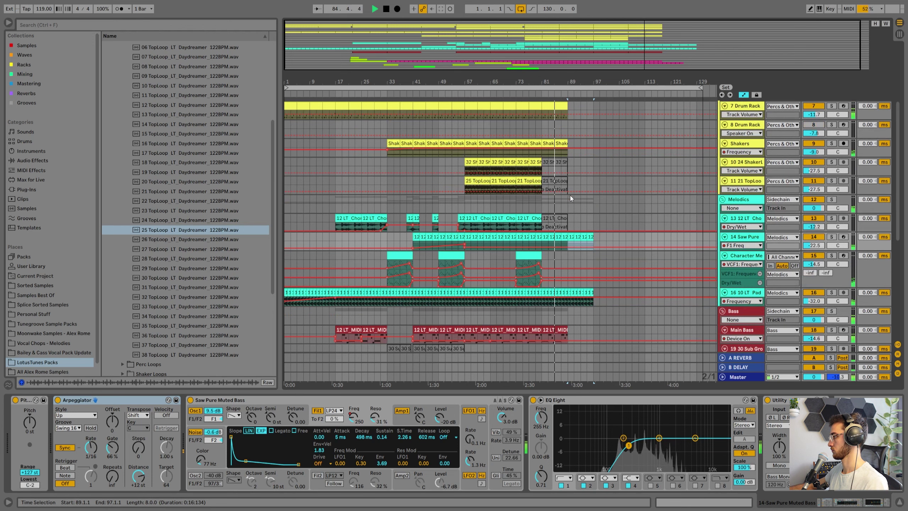
{"action": "left_click", "coordinate": [562, 143]}
{"action": "key", "text": "ctrl+d"}
{"action": "scroll", "coordinate": [578, 167], "scroll_direction": "up", "scroll_amount": 2}
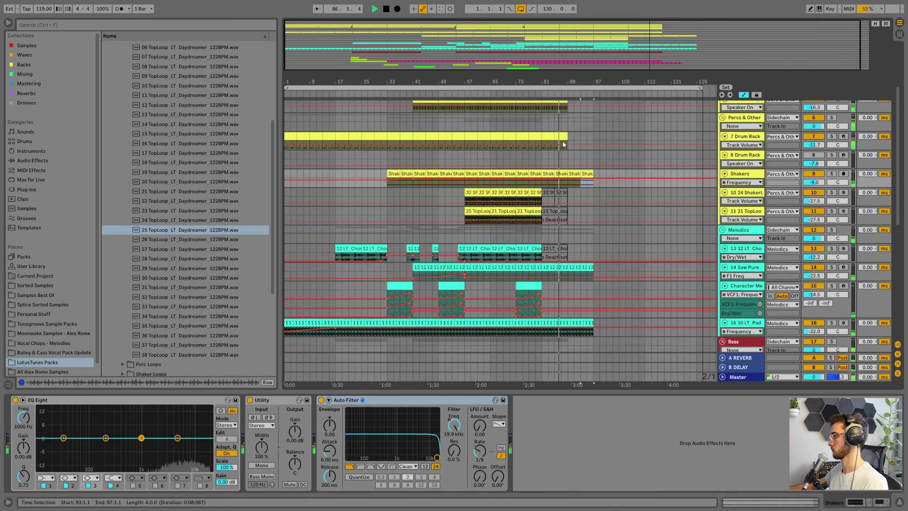
{"action": "left_click", "coordinate": [563, 144]}
{"action": "key", "text": "ctrl+d"}
Duplicate the last eight bars of the kick, clap and open hat clips to extend them to bar 97
{"action": "scroll", "coordinate": [588, 194], "scroll_direction": "up", "scroll_amount": 3}
{"action": "left_click", "coordinate": [564, 160]}
{"action": "scroll", "coordinate": [565, 160], "scroll_direction": "up", "scroll_amount": 2}
{"action": "left_click", "coordinate": [554, 142], "text": "shift"}
{"action": "key", "text": "ctrl+d"}
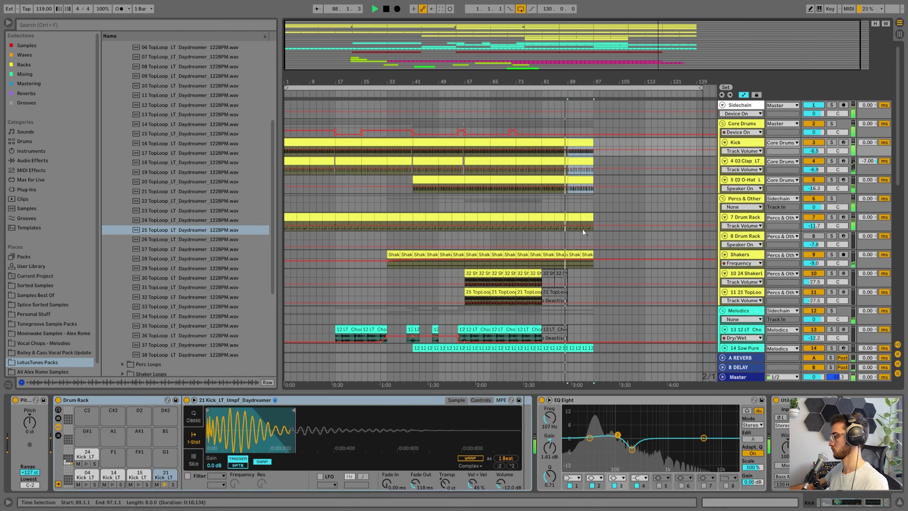
Check the clips around bars 89 to 97 across the percussion, melodic, bass and vocal tracks, and stop playback
{"action": "scroll", "coordinate": [583, 233], "scroll_direction": "down", "scroll_amount": 3}
{"action": "left_click", "coordinate": [589, 183]}
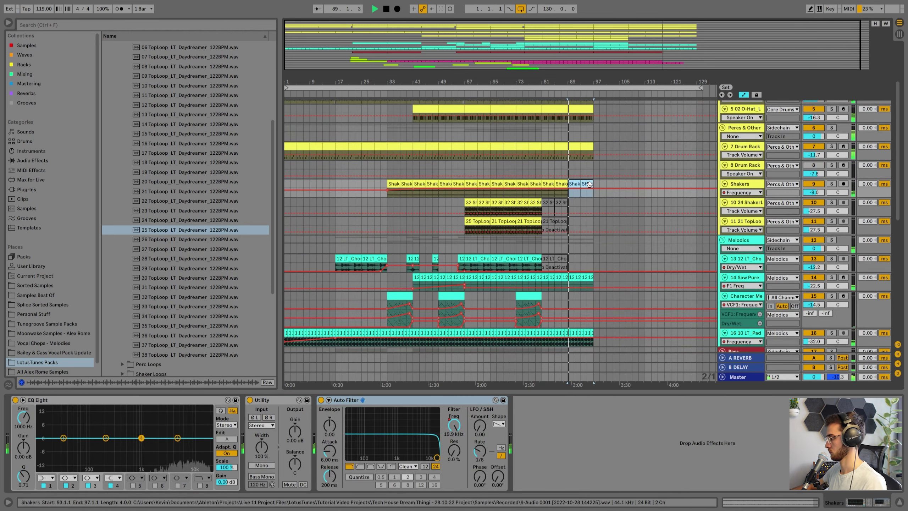
{"action": "scroll", "coordinate": [580, 206], "scroll_direction": "down", "scroll_amount": 2}
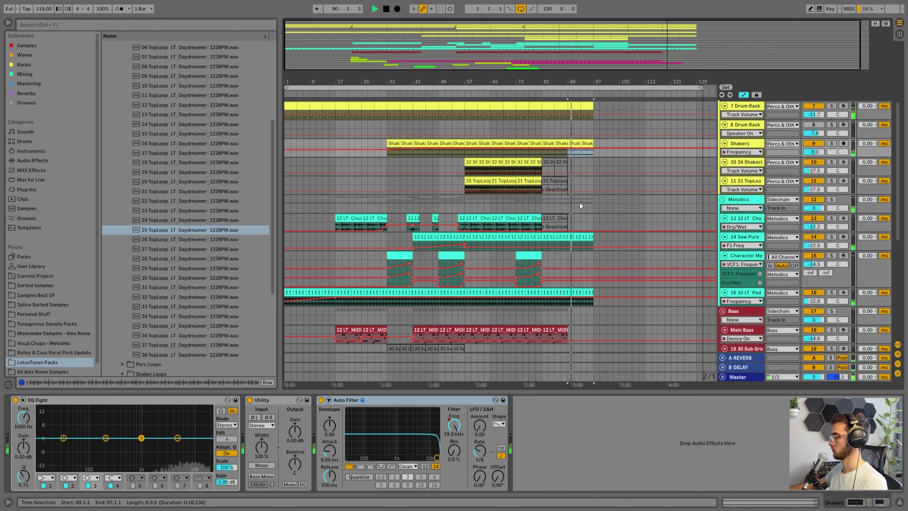
{"action": "left_click", "coordinate": [537, 88]}
{"action": "left_click_drag", "start_coordinate": [520, 78], "coordinate": [522, 108]}
{"action": "scroll", "coordinate": [547, 263], "scroll_direction": "down", "scroll_amount": 6}
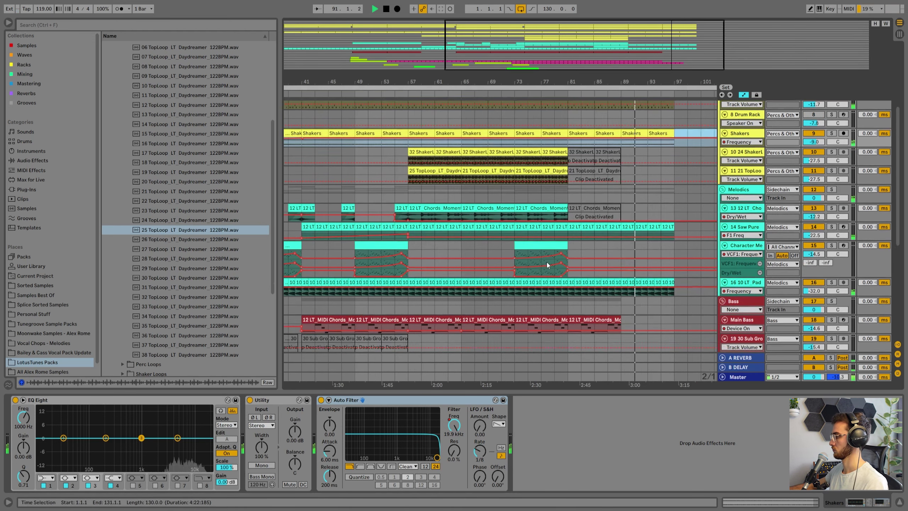
{"action": "key", "text": "space"}
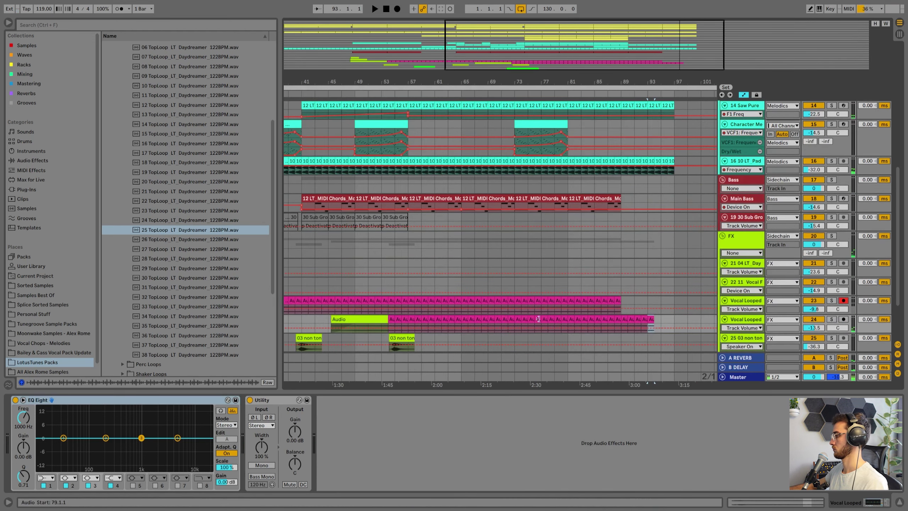
Play the arrangement from bar 57 and save the set
{"action": "left_click", "coordinate": [411, 239]}
{"action": "scroll", "coordinate": [412, 243], "scroll_direction": "up", "scroll_amount": 4}
{"action": "key", "text": "space"}
{"action": "scroll", "coordinate": [414, 251], "scroll_direction": "up", "scroll_amount": 6}
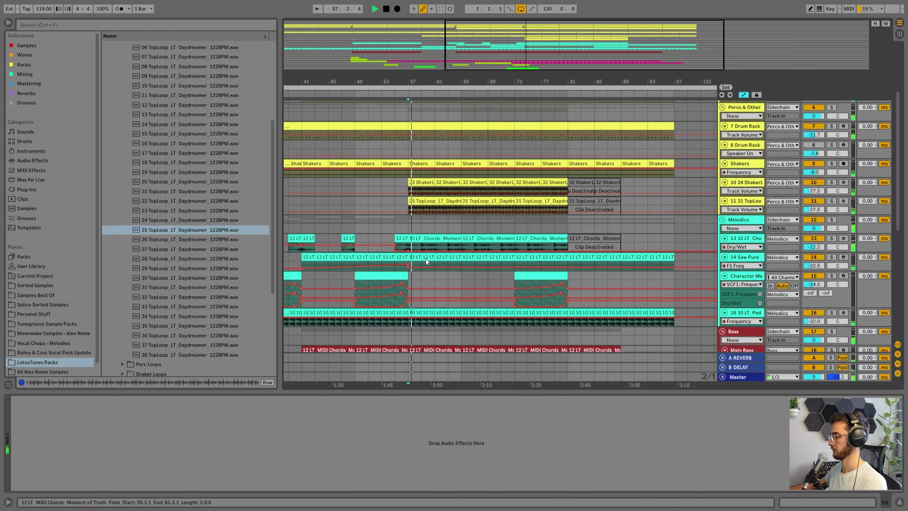
{"action": "left_click", "coordinate": [406, 251]}
{"action": "key", "text": "ctrl+s"}
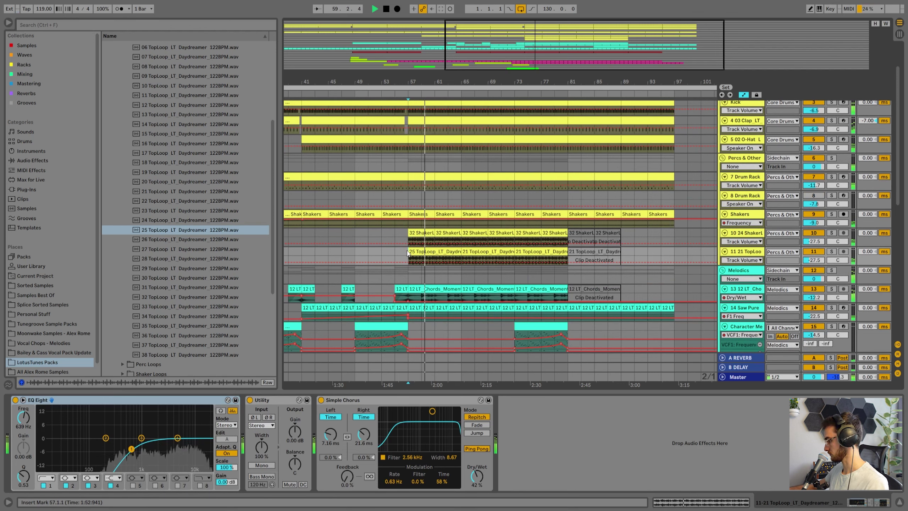
Hide the automation lanes, replay the arrangement from bar 57, and select the 8 Drum Rack track
{"action": "key", "text": "a"}
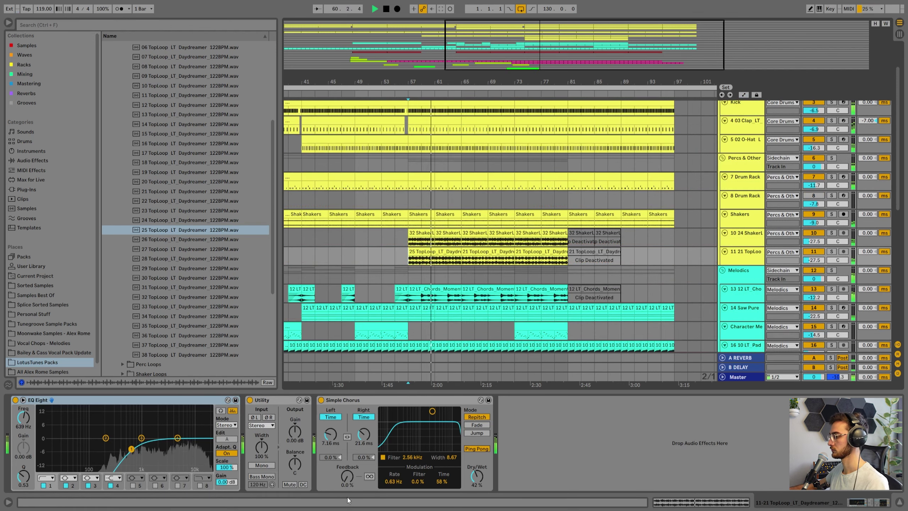
{"action": "key", "text": "alt+Tab"}
{"action": "key", "text": "alt+Tab"}
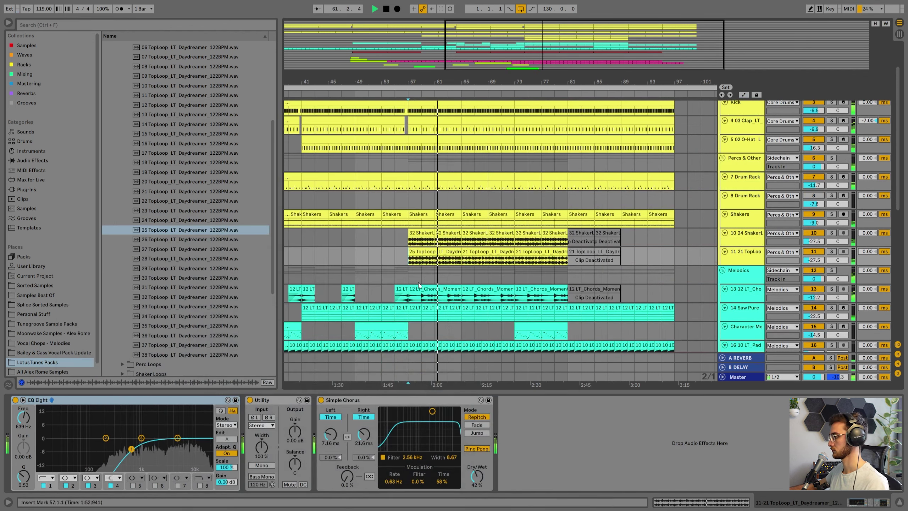
{"action": "left_click", "coordinate": [403, 271]}
{"action": "key", "text": "space"}
{"action": "key", "text": "space"}
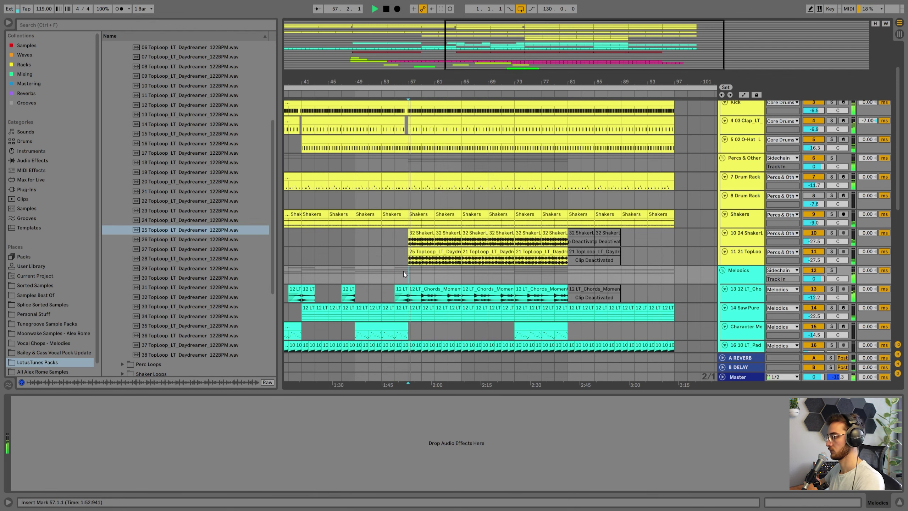
{"action": "scroll", "coordinate": [403, 271], "scroll_direction": "up", "scroll_amount": 3}
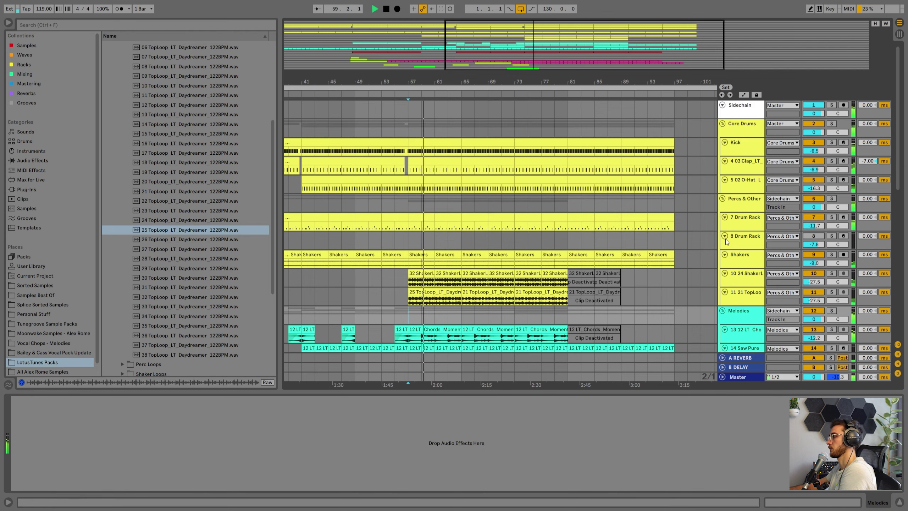
{"action": "left_click", "coordinate": [737, 237]}
Show the Lowcut Core Drums on/off automation in its own lane and move its bar 71–73 segment to bars 79–81
{"action": "left_click_drag", "start_coordinate": [435, 78], "coordinate": [435, 65]}
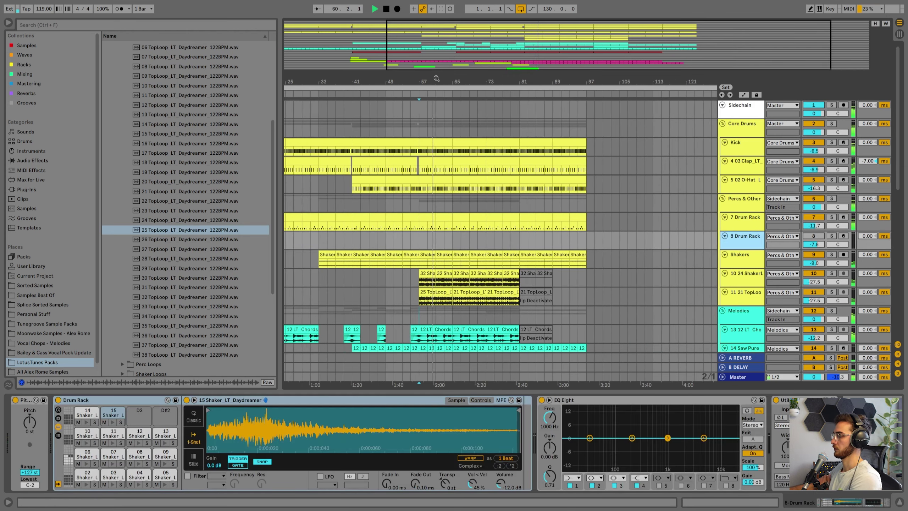
{"action": "key", "text": "a"}
{"action": "left_click", "coordinate": [477, 123]}
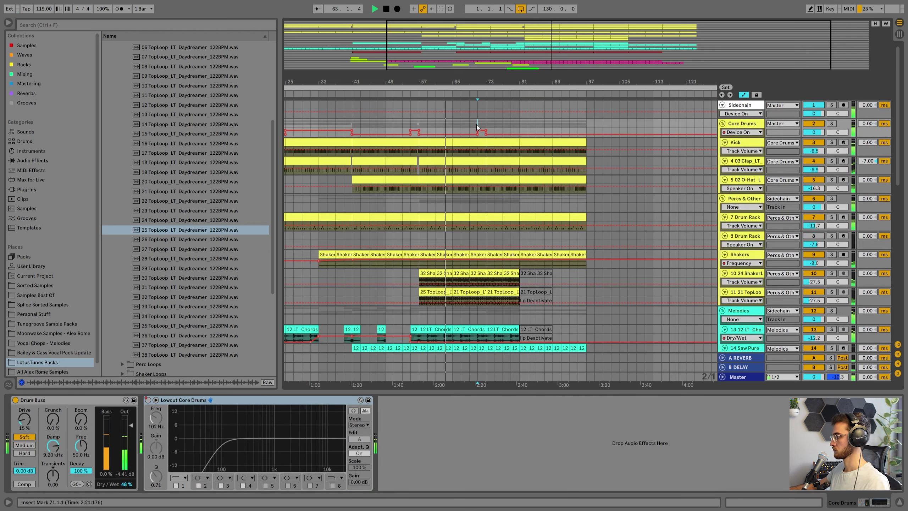
{"action": "right_click", "coordinate": [149, 401]}
{"action": "left_click", "coordinate": [167, 407]}
{"action": "left_click", "coordinate": [482, 132]}
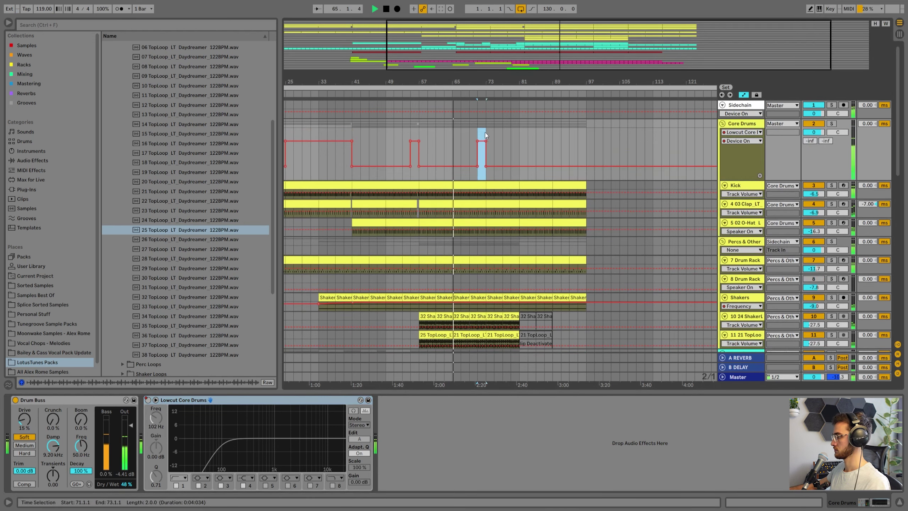
{"action": "left_click", "coordinate": [510, 141]}
{"action": "key", "text": "shift+Right"}
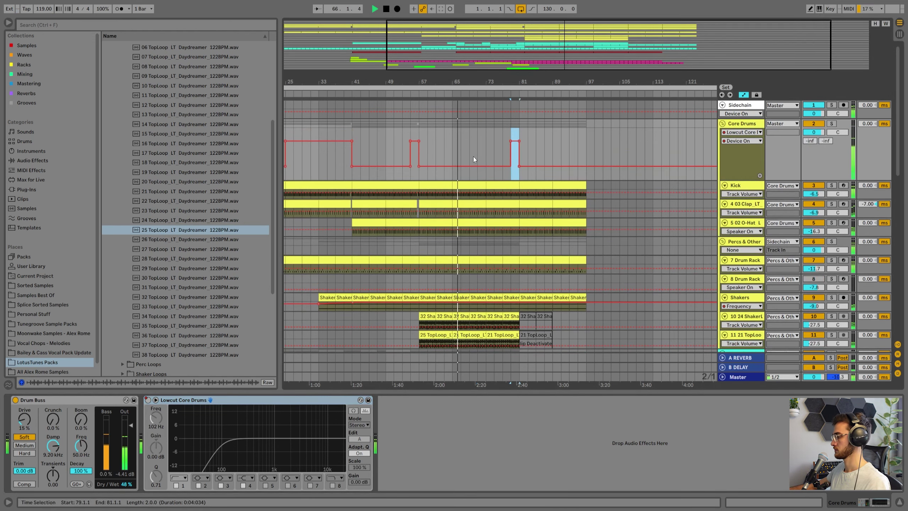
Copy the 07 non tonal atmospheric transition clip on its track to about bar 67 and resume playback
{"action": "scroll", "coordinate": [490, 207], "scroll_direction": "down", "scroll_amount": 5}
{"action": "scroll", "coordinate": [500, 252], "scroll_direction": "down", "scroll_amount": 3}
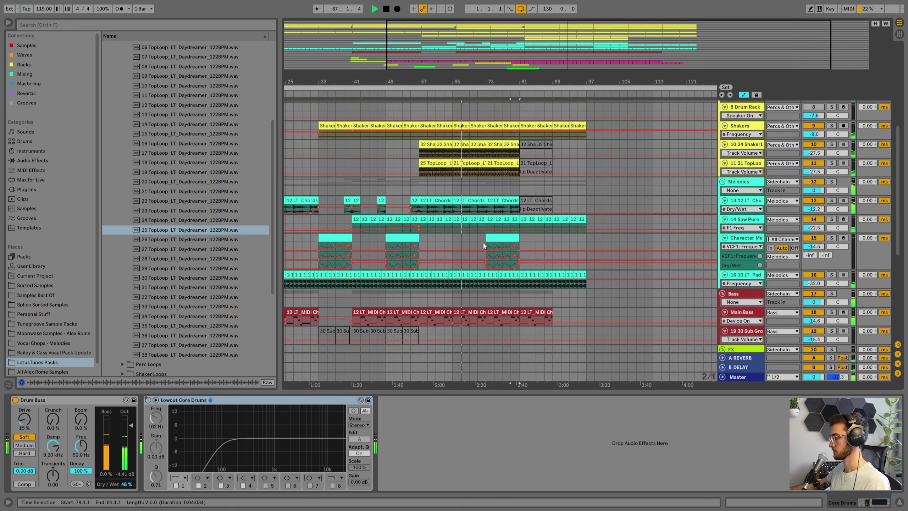
{"action": "scroll", "coordinate": [481, 241], "scroll_direction": "up", "scroll_amount": 2}
{"action": "scroll", "coordinate": [483, 218], "scroll_direction": "up", "scroll_amount": 1}
{"action": "left_click", "coordinate": [489, 212]}
{"action": "scroll", "coordinate": [482, 212], "scroll_direction": "up", "scroll_amount": 5}
{"action": "scroll", "coordinate": [477, 295], "scroll_direction": "down", "scroll_amount": 20}
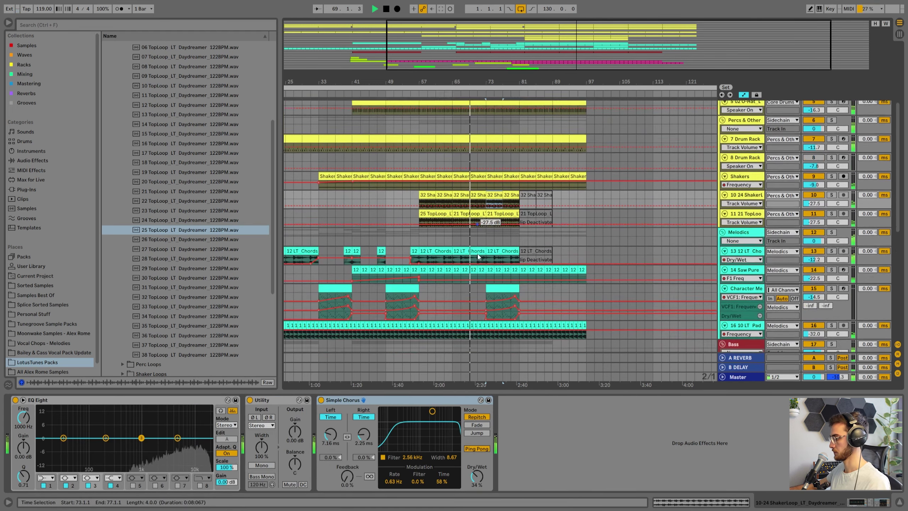
{"action": "key", "text": "space"}
{"action": "left_click", "coordinate": [415, 278]}
{"action": "left_click", "coordinate": [318, 297]}
{"action": "left_click_drag", "start_coordinate": [319, 297], "coordinate": [468, 297]}
{"action": "key", "text": "space"}
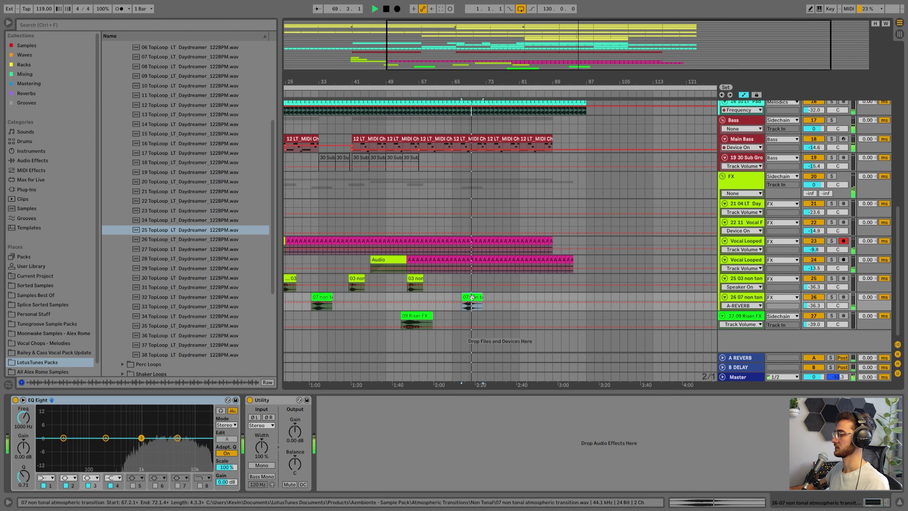
Copy the 09 Riser FX clip on its track to around bars 76–84
{"action": "scroll", "coordinate": [476, 299], "scroll_direction": "up", "scroll_amount": 5}
{"action": "scroll", "coordinate": [488, 301], "scroll_direction": "down", "scroll_amount": 5}
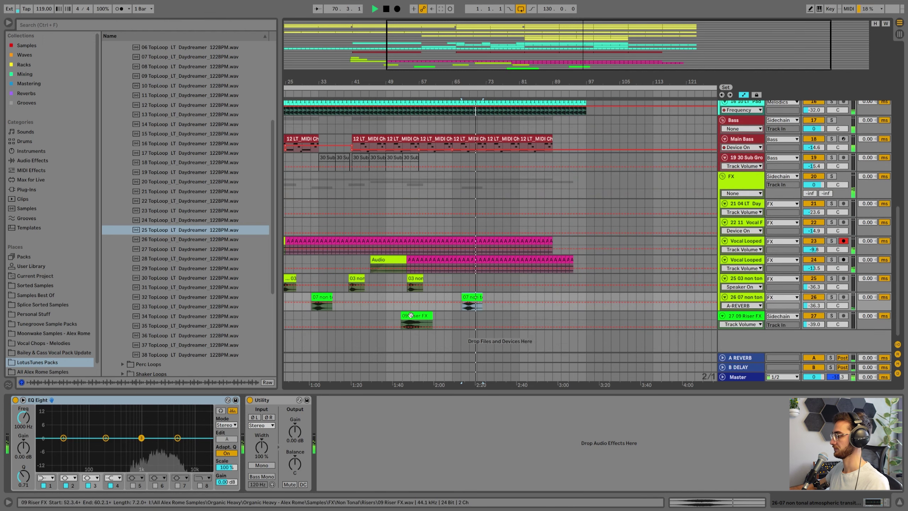
{"action": "left_click_drag", "start_coordinate": [417, 317], "coordinate": [512, 316]}
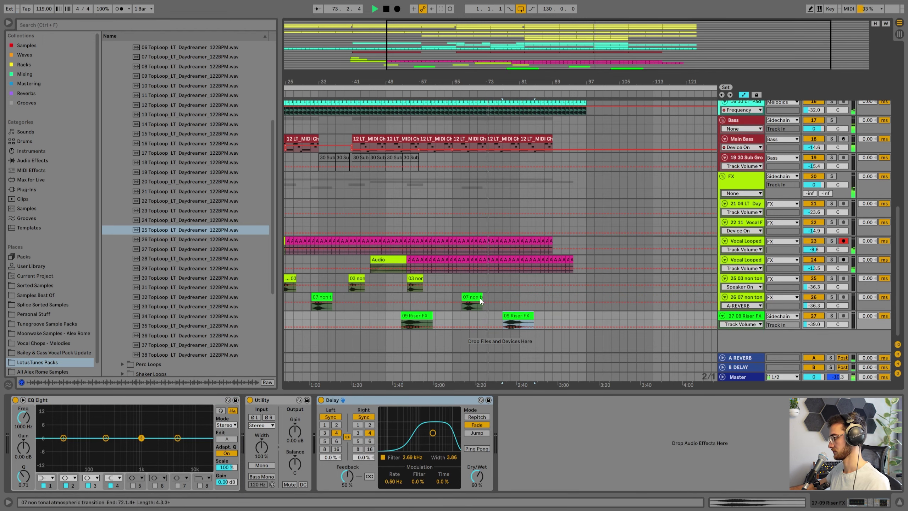
Draw a rising Delay Dry/Wet automation ramp leading up to bar 81 on the 13 12 LT Chords track
{"action": "scroll", "coordinate": [486, 286], "scroll_direction": "up", "scroll_amount": 6}
{"action": "left_click", "coordinate": [494, 194]}
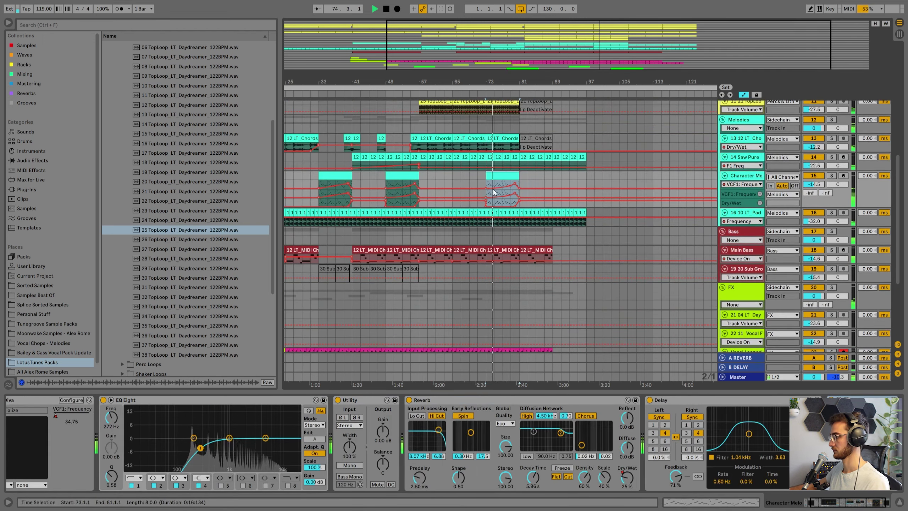
{"action": "scroll", "coordinate": [480, 198], "scroll_direction": "up", "scroll_amount": 3}
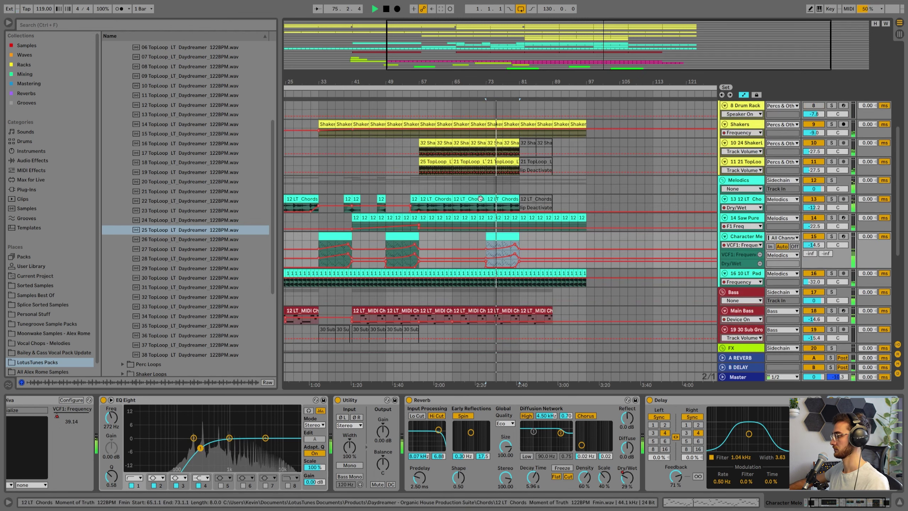
{"action": "left_click", "coordinate": [500, 197]}
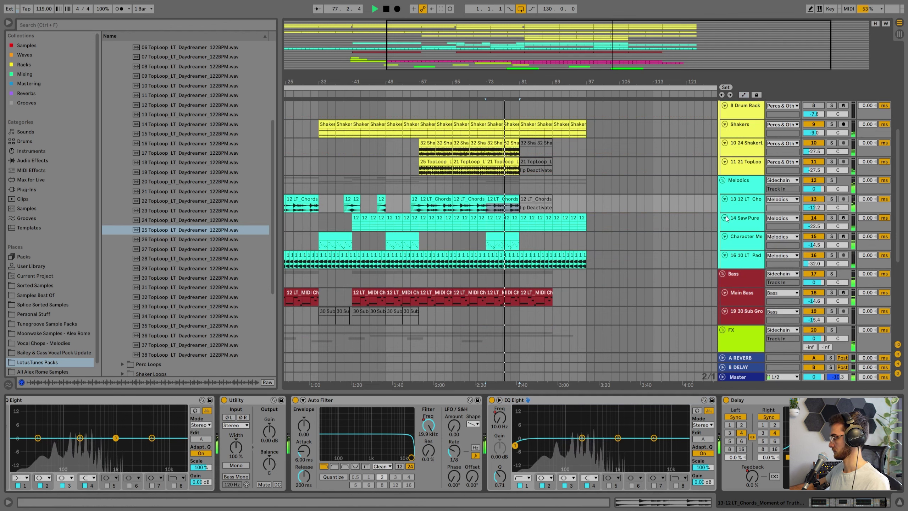
{"action": "left_click_drag", "start_coordinate": [733, 215], "coordinate": [733, 248]}
{"action": "key", "text": "a"}
{"action": "left_click", "coordinate": [511, 240]}
{"action": "left_click_drag", "start_coordinate": [519, 246], "coordinate": [494, 246]}
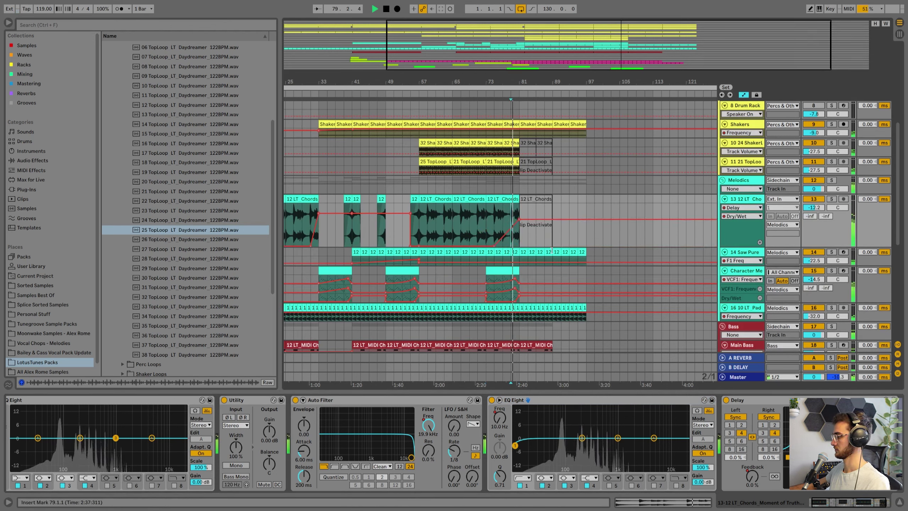
Show the chords track's Delay Feedback automation and draw a ramp rising up to bar 81
{"action": "left_click", "coordinate": [752, 476]}
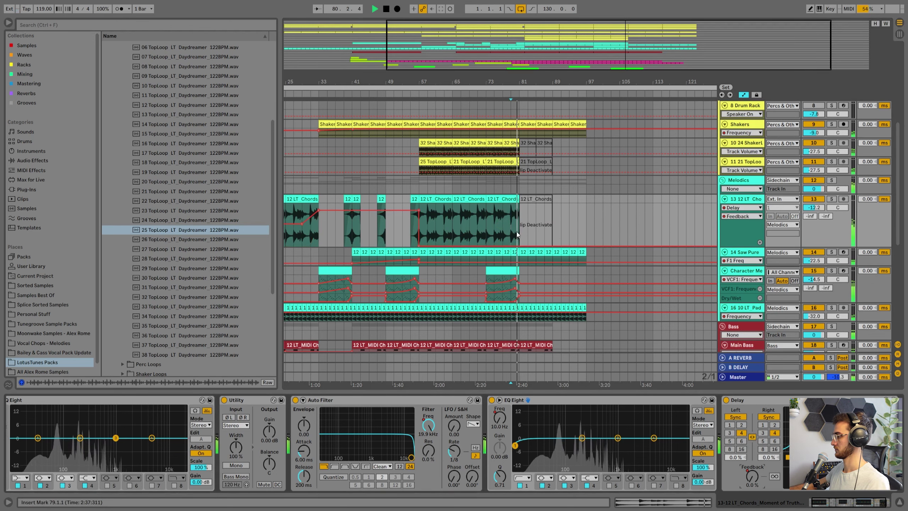
{"action": "left_click_drag", "start_coordinate": [514, 245], "coordinate": [512, 222]}
{"action": "scroll", "coordinate": [539, 202], "scroll_direction": "down", "scroll_amount": 3}
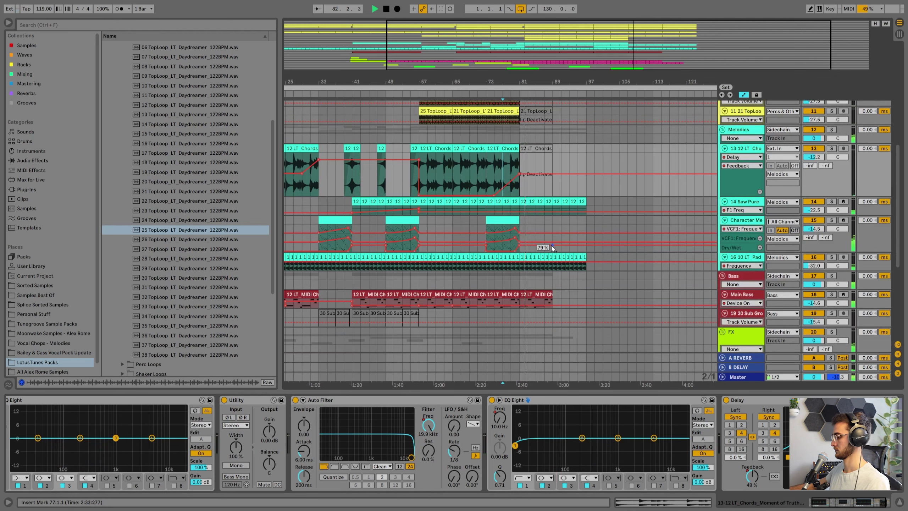
Copy the 03 non tonal transition clip on its track to about bars 88–92
{"action": "scroll", "coordinate": [551, 245], "scroll_direction": "down", "scroll_amount": 2}
{"action": "left_click", "coordinate": [542, 258]}
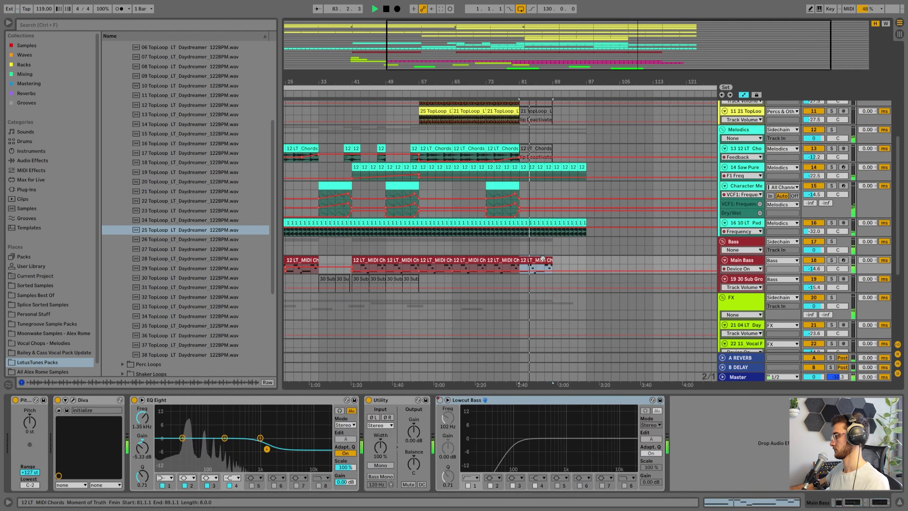
{"action": "left_click_drag", "start_coordinate": [554, 79], "coordinate": [552, 94]}
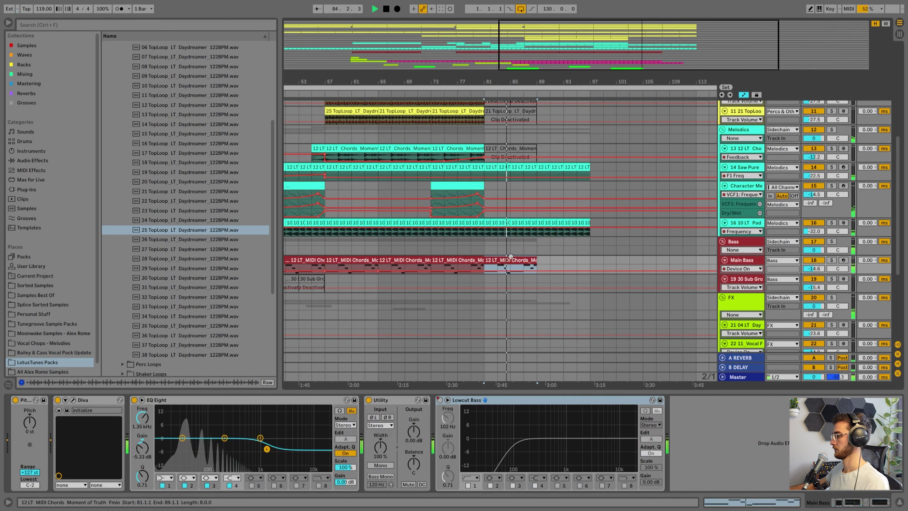
{"action": "scroll", "coordinate": [428, 311], "scroll_direction": "down", "scroll_amount": 7}
{"action": "left_click", "coordinate": [414, 304]}
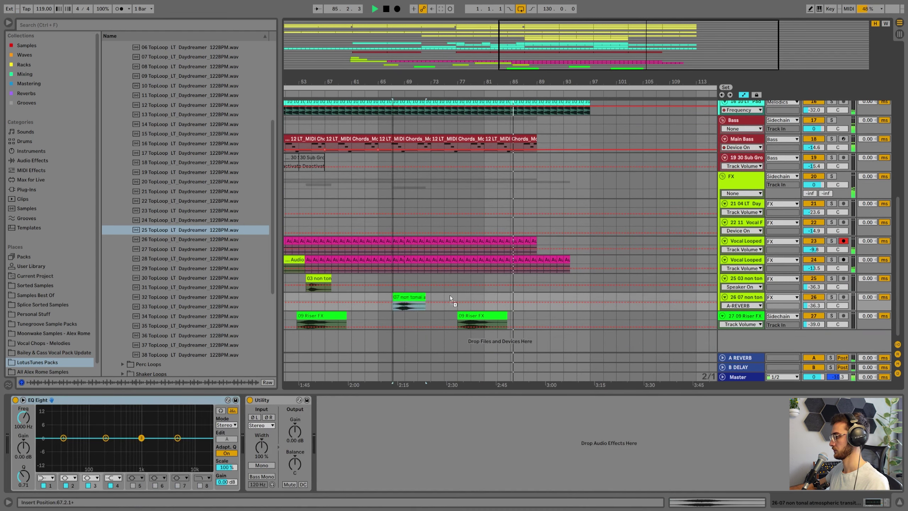
{"action": "left_click_drag", "start_coordinate": [320, 278], "coordinate": [558, 280]}
Duplicate the vocal clip at bar 88 on the first Vocal Looped track repeatedly until the vocals reach bar 97
{"action": "scroll", "coordinate": [542, 194], "scroll_direction": "up", "scroll_amount": 4}
{"action": "scroll", "coordinate": [546, 219], "scroll_direction": "up", "scroll_amount": 1}
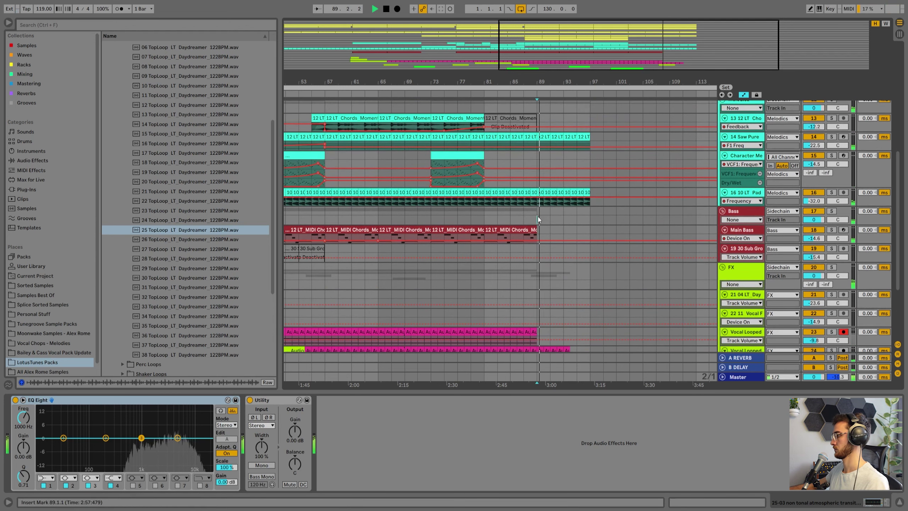
{"action": "left_click", "coordinate": [529, 230]}
{"action": "scroll", "coordinate": [532, 287], "scroll_direction": "down", "scroll_amount": 3}
{"action": "left_click", "coordinate": [544, 279]}
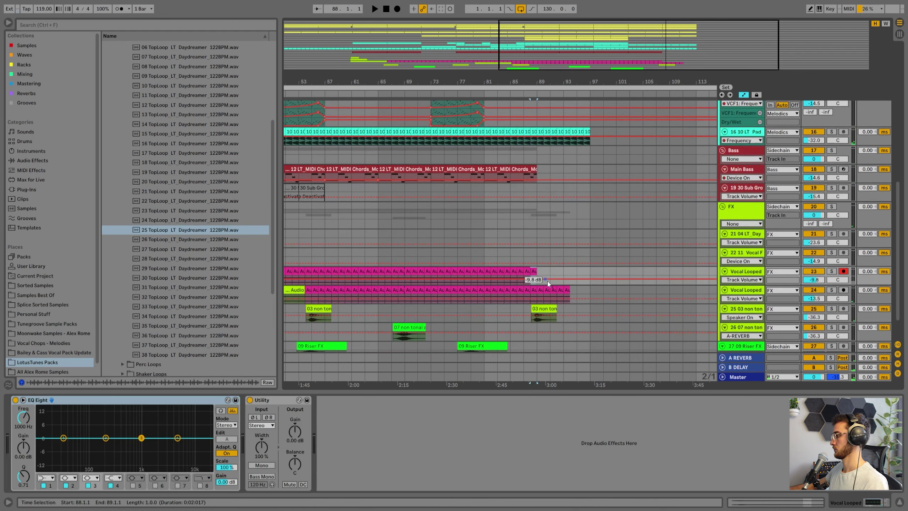
{"action": "key", "text": "ctrl+d"}
{"action": "key", "text": "ctrl+d"}
{"action": "key", "text": "ctrl+d"}
{"action": "key", "text": "ctrl+d"}
{"action": "key", "text": "ctrl+d"}
{"action": "key", "text": "ctrl+d"}
{"action": "key", "text": "ctrl+d"}
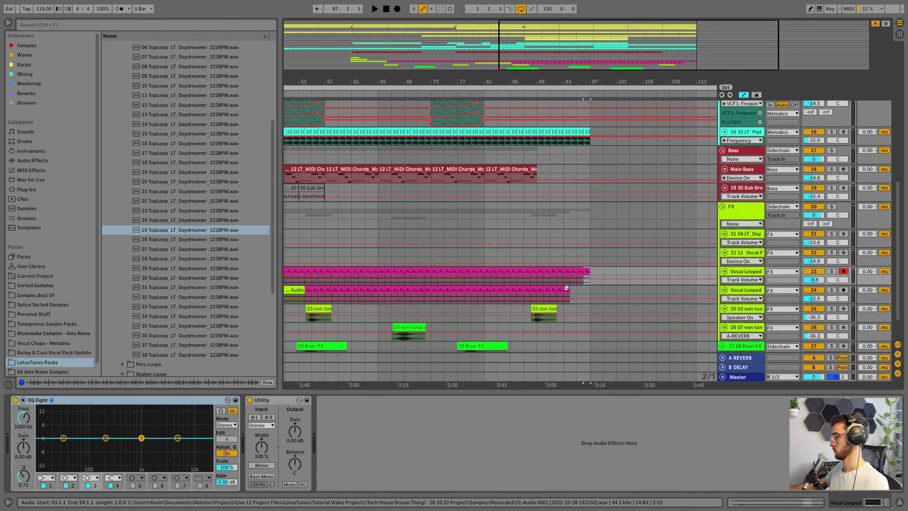
Extend the second Vocal Looped track to bar 97 by duplicating its last vocal clips
{"action": "left_click", "coordinate": [566, 288]}
{"action": "key", "text": "ctrl+d"}
{"action": "left_click", "coordinate": [580, 279]}
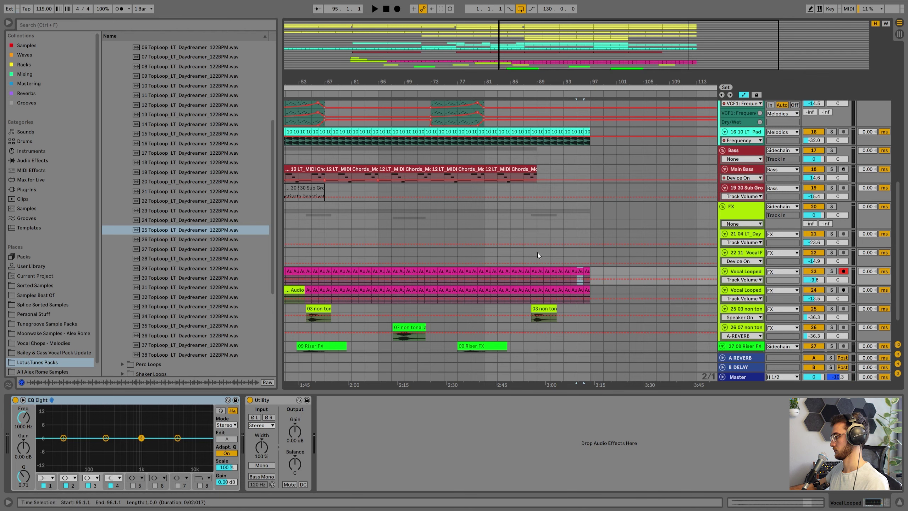
Play the Main Bass clip from bar 81 and show the Lowcut Bass on/off automation on its track
{"action": "scroll", "coordinate": [512, 233], "scroll_direction": "up", "scroll_amount": 4}
{"action": "left_click", "coordinate": [512, 234]}
{"action": "key", "text": "space"}
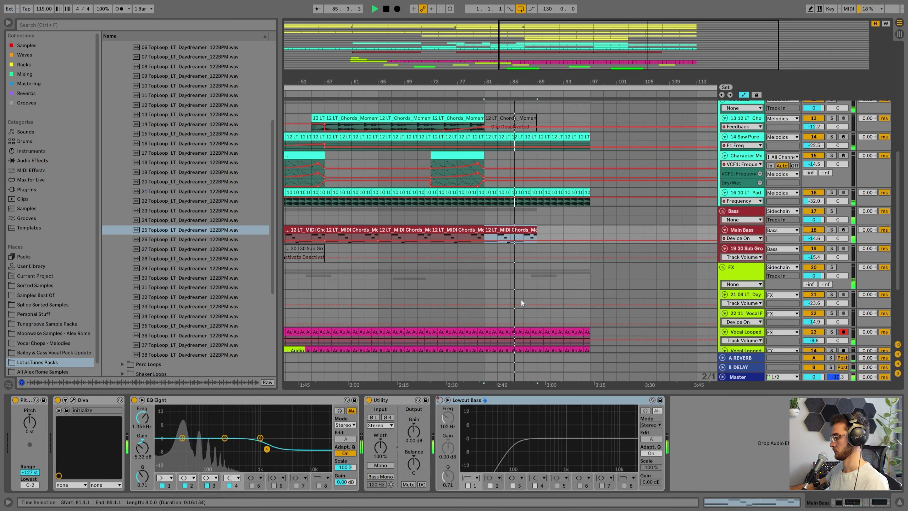
{"action": "right_click", "coordinate": [440, 401]}
{"action": "left_click", "coordinate": [449, 405]}
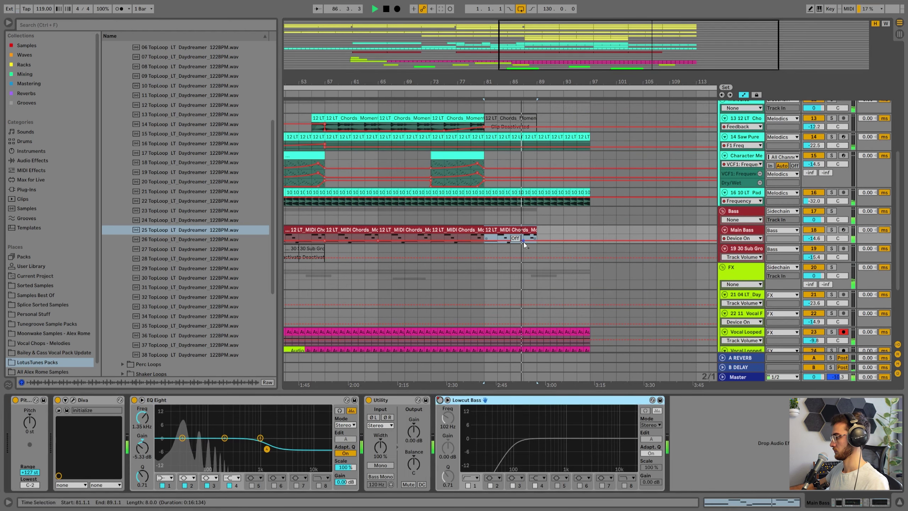
{"action": "left_click_drag", "start_coordinate": [523, 241], "coordinate": [523, 237]}
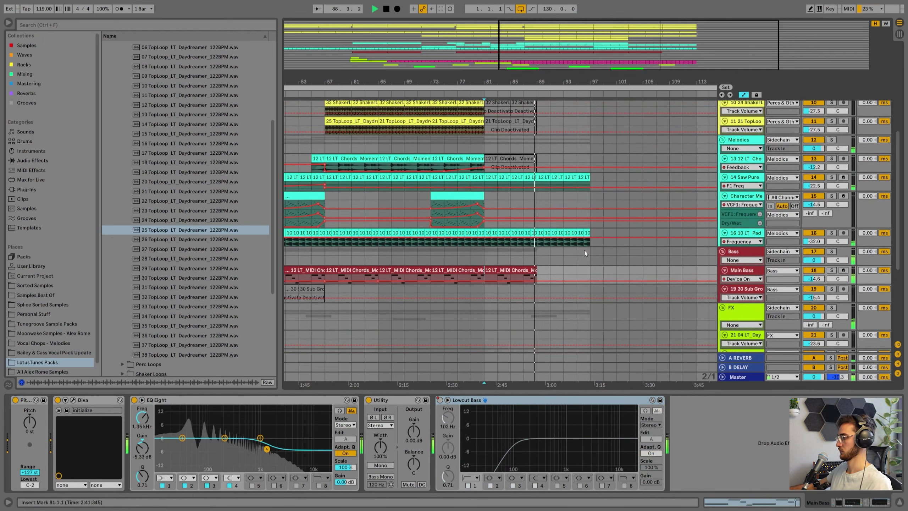
Deactivate the 5 02 O-Hat clip from bar 89 to bar 97
{"action": "scroll", "coordinate": [584, 249], "scroll_direction": "up", "scroll_amount": 3}
{"action": "left_click", "coordinate": [536, 253]}
{"action": "scroll", "coordinate": [541, 261], "scroll_direction": "up", "scroll_amount": 6}
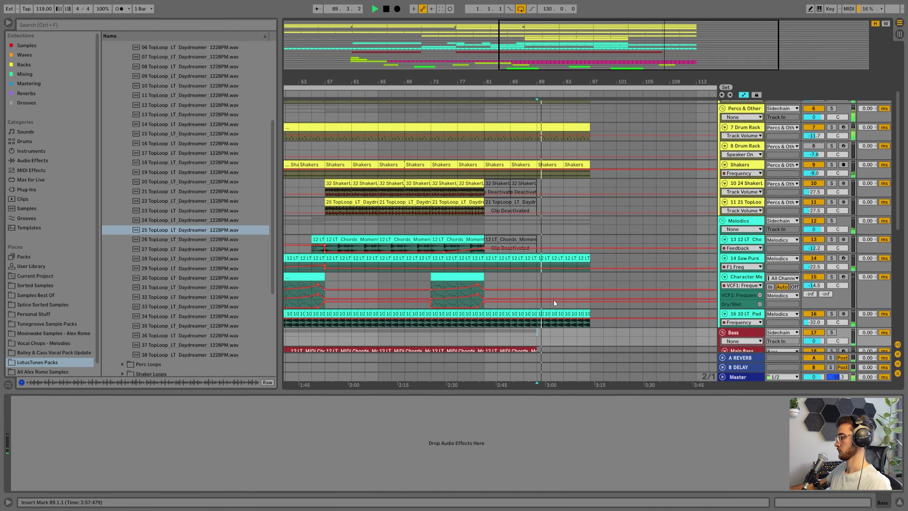
{"action": "left_click", "coordinate": [547, 165]}
{"action": "scroll", "coordinate": [501, 161], "scroll_direction": "up", "scroll_amount": 4}
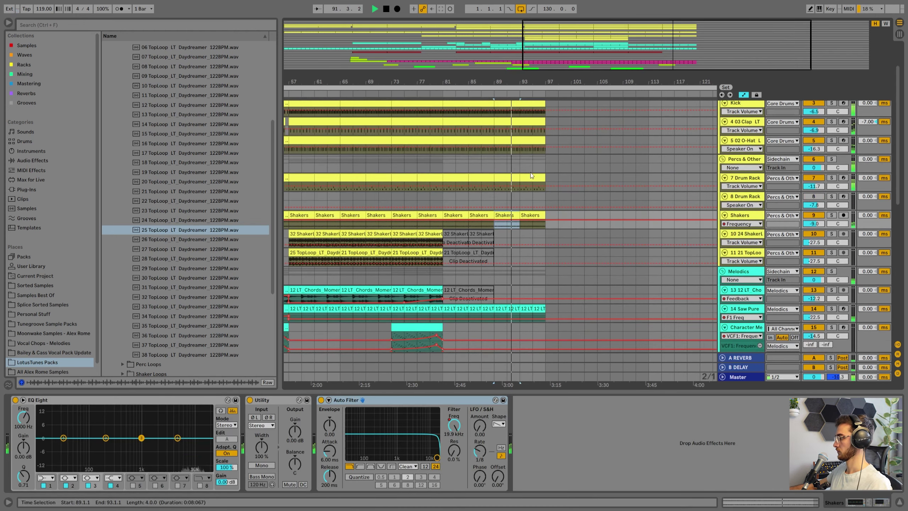
{"action": "left_click", "coordinate": [507, 141]}
{"action": "key", "text": "0"}
{"action": "key", "text": "space"}
Replay from bar 87 and draw a Lowcut Core Drums on segment over bars 87–89
{"action": "left_click", "coordinate": [480, 160]}
{"action": "key", "text": "space"}
{"action": "key", "text": "space"}
{"action": "scroll", "coordinate": [512, 192], "scroll_direction": "up", "scroll_amount": 2}
{"action": "scroll", "coordinate": [507, 200], "scroll_direction": "down", "scroll_amount": 4}
{"action": "scroll", "coordinate": [500, 213], "scroll_direction": "down", "scroll_amount": 12}
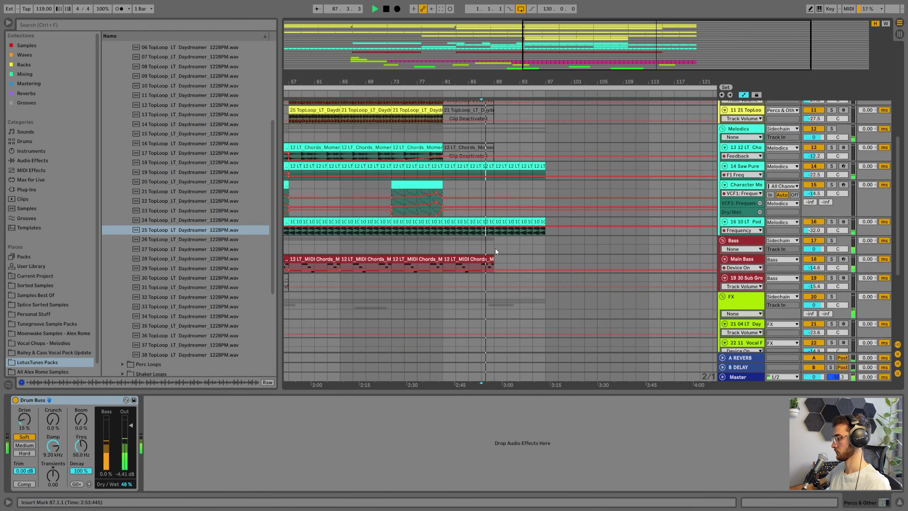
{"action": "left_click", "coordinate": [501, 298]}
{"action": "scroll", "coordinate": [510, 179], "scroll_direction": "up", "scroll_amount": 16}
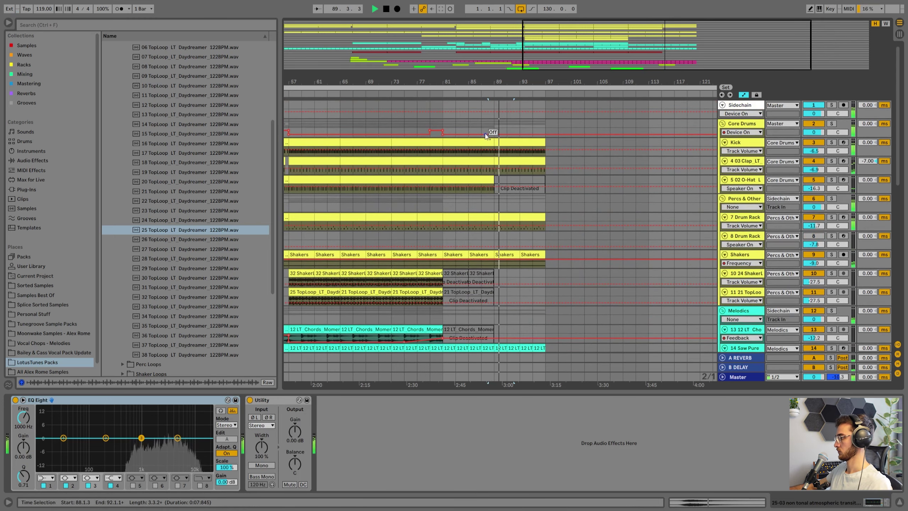
{"action": "left_click", "coordinate": [487, 133]}
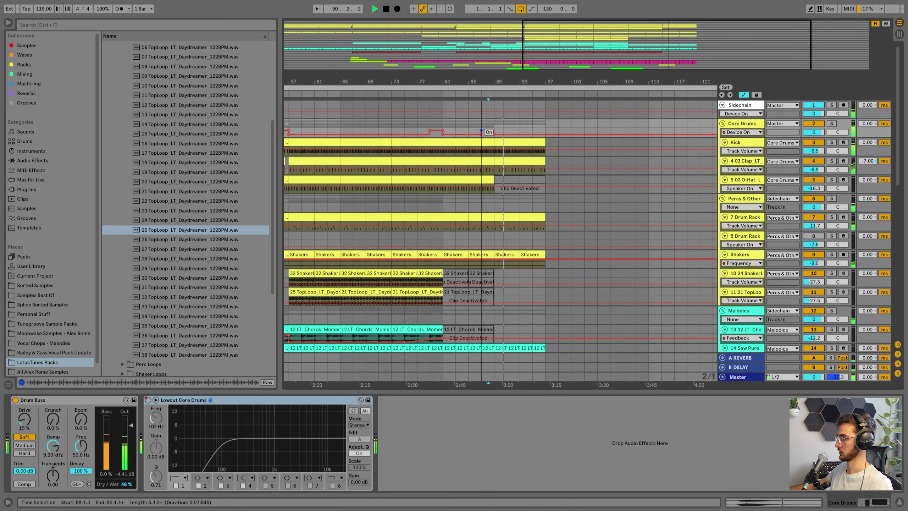
{"action": "left_click", "coordinate": [483, 124]}
Lock the automation envelopes, copy the Kick part leading to bar 57 into the part leading to bar 89, and replay from bar 85
{"action": "left_click", "coordinate": [399, 142]}
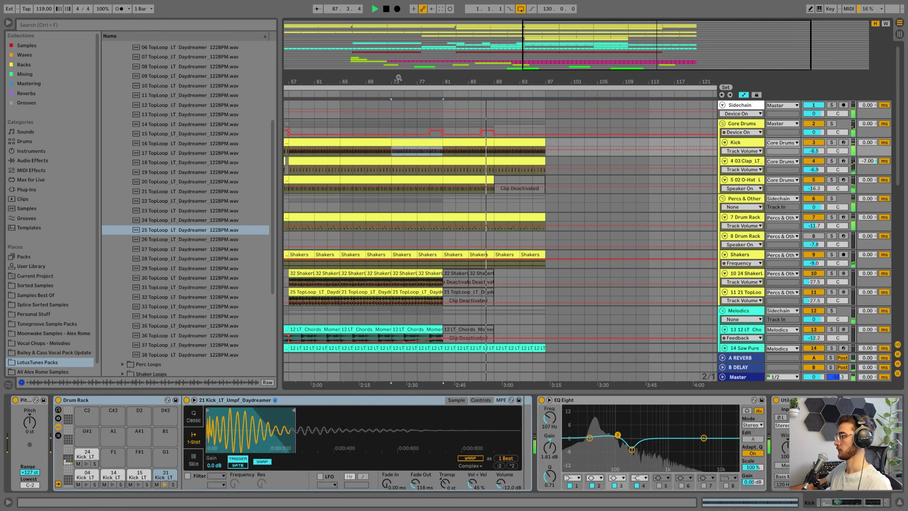
{"action": "left_click_drag", "start_coordinate": [399, 80], "coordinate": [443, 66]}
{"action": "left_click_drag", "start_coordinate": [346, 142], "coordinate": [491, 142]}
{"action": "left_click", "coordinate": [756, 94]}
{"action": "key", "text": "space"}
{"action": "left_click_drag", "start_coordinate": [338, 142], "coordinate": [484, 142]}
{"action": "key", "text": "space"}
{"action": "left_click", "coordinate": [494, 124]}
Duplicate the Main Bass clip at bars 81–89 so the bass runs to bar 97
{"action": "scroll", "coordinate": [502, 220], "scroll_direction": "down", "scroll_amount": 10}
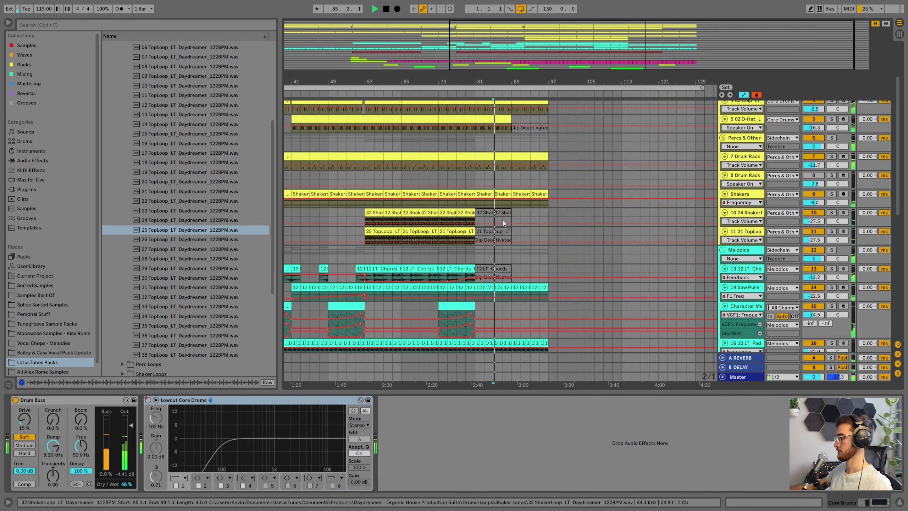
{"action": "left_click", "coordinate": [505, 150]}
{"action": "key", "text": "ctrl+d"}
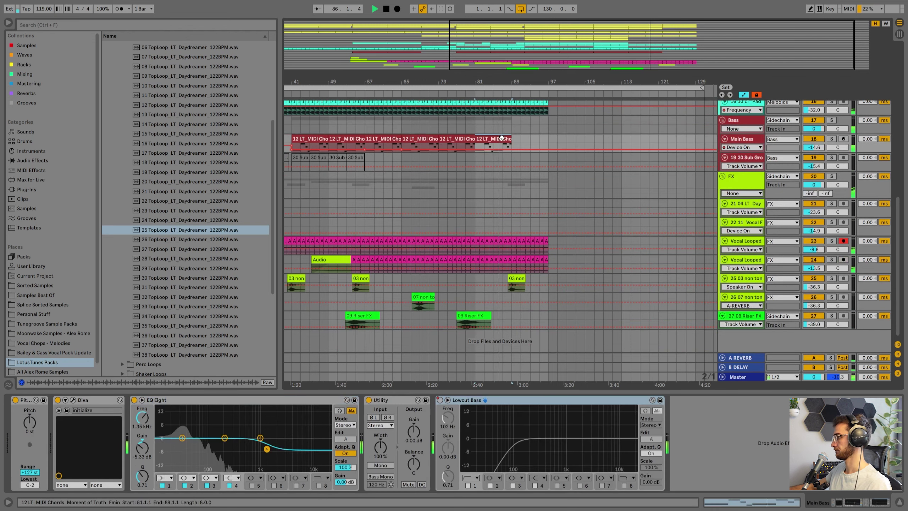
Group the two Vocal Looped tracks and rename the group "Vocal Looped"
{"action": "left_click", "coordinate": [497, 242]}
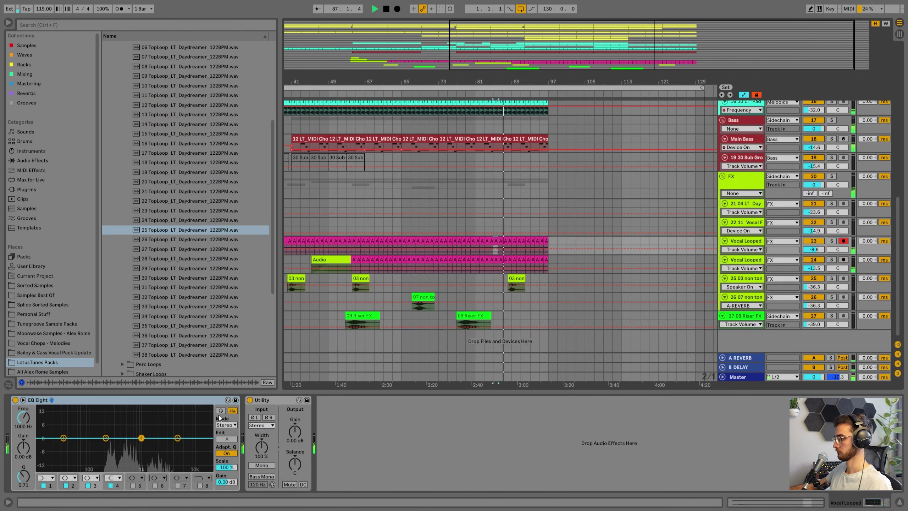
{"action": "left_click", "coordinate": [743, 203]}
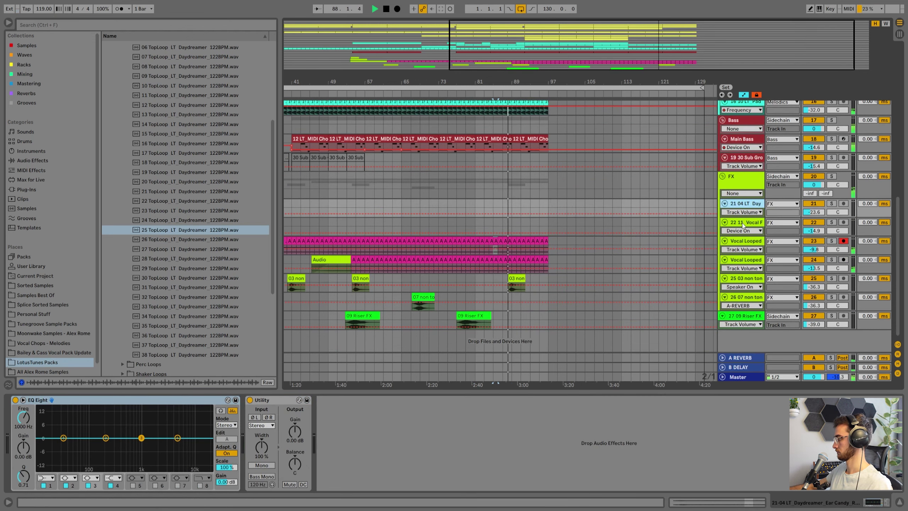
{"action": "left_click", "coordinate": [742, 222]}
{"action": "left_click", "coordinate": [740, 242]}
{"action": "left_click", "coordinate": [742, 261], "text": "shift"}
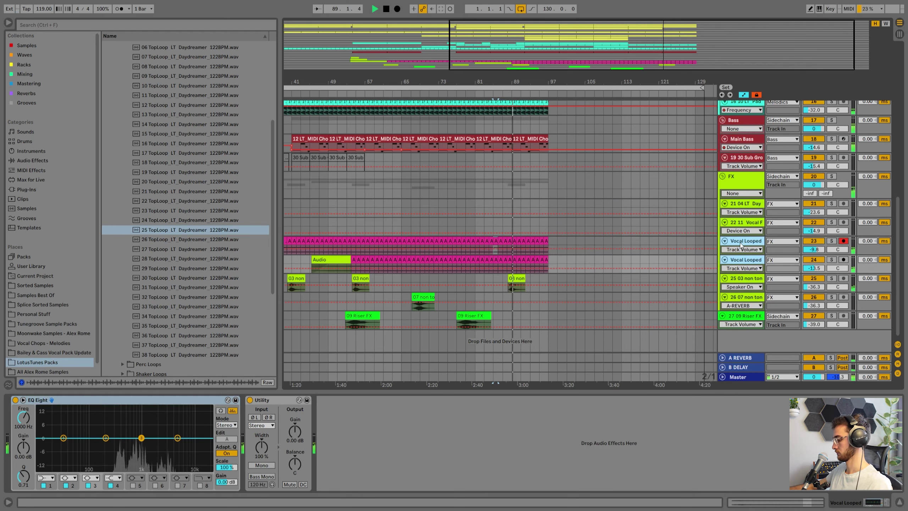
{"action": "key", "text": "ctrl+g"}
{"action": "key", "text": "space"}
{"action": "left_click", "coordinate": [740, 241]}
{"action": "key", "text": "ctrl+r"}
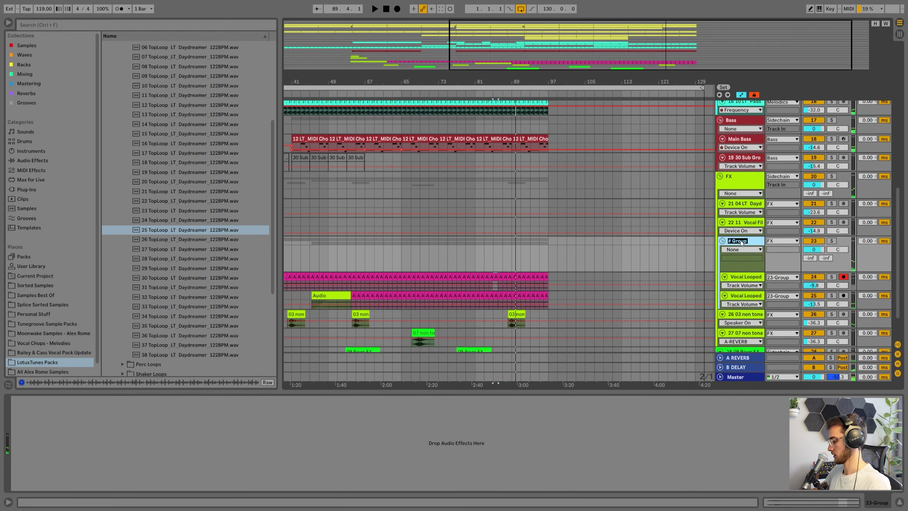
{"action": "type", "text": "Vocal Looped"}
{"action": "key", "text": "Return"}
Move the Vocal Looped group out of the FX group and place it directly above FX
{"action": "left_click_drag", "start_coordinate": [733, 175], "coordinate": [744, 178]}
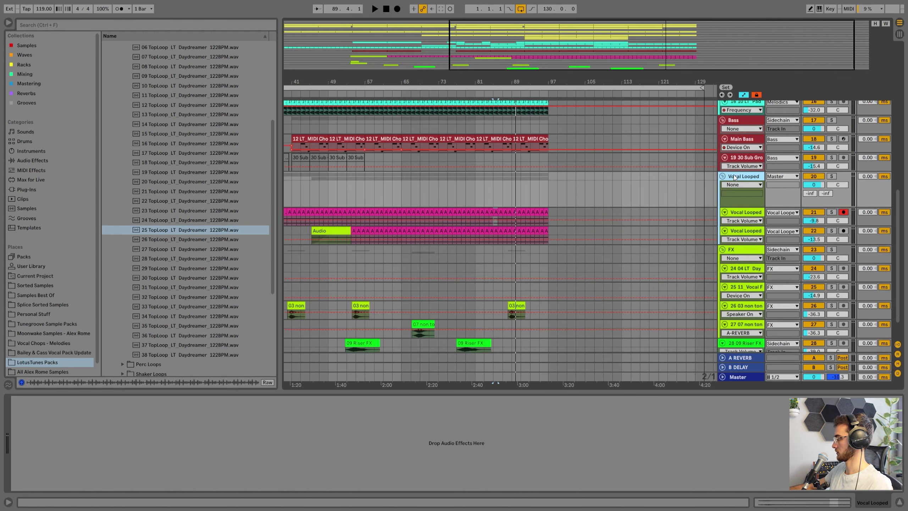
{"action": "left_click", "coordinate": [776, 176]}
{"action": "left_click", "coordinate": [733, 192]}
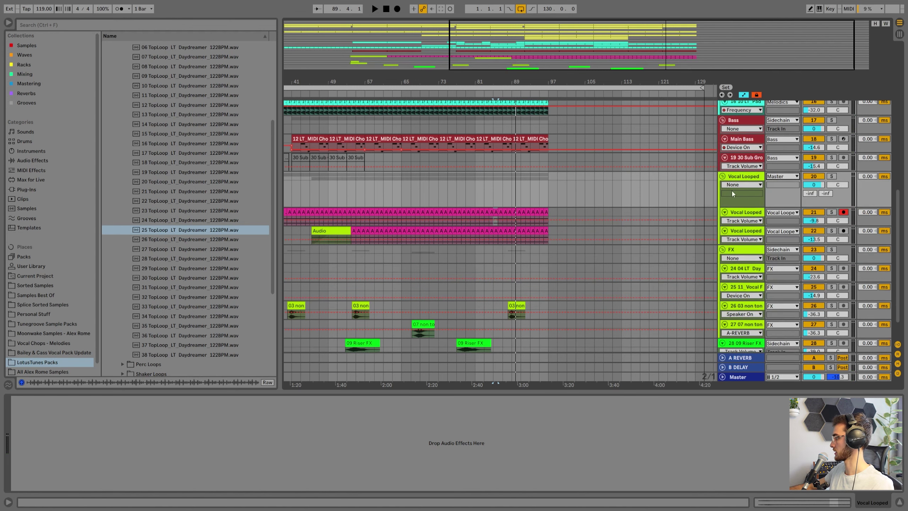
Colour the Vocal Looped group dark blue and assign that colour to its grouped tracks and clips
{"action": "right_click", "coordinate": [743, 178]}
{"action": "left_click", "coordinate": [782, 346]}
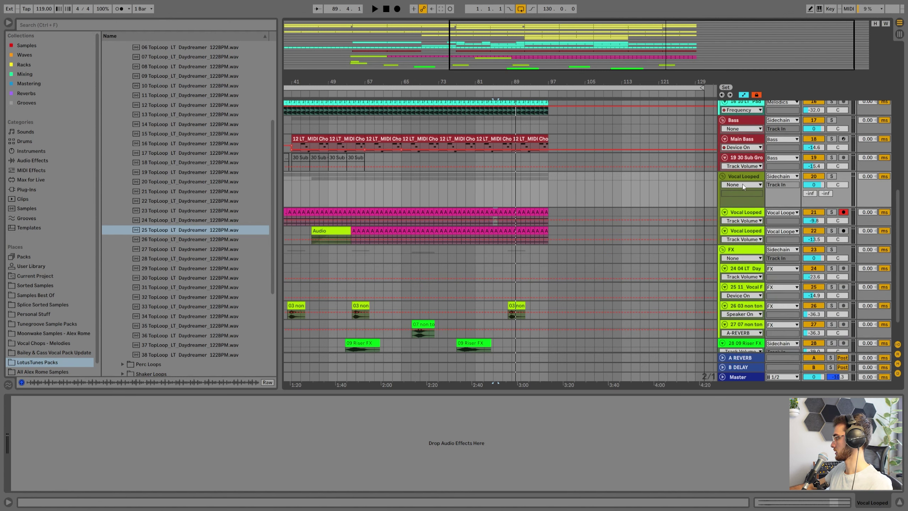
{"action": "right_click", "coordinate": [743, 179]}
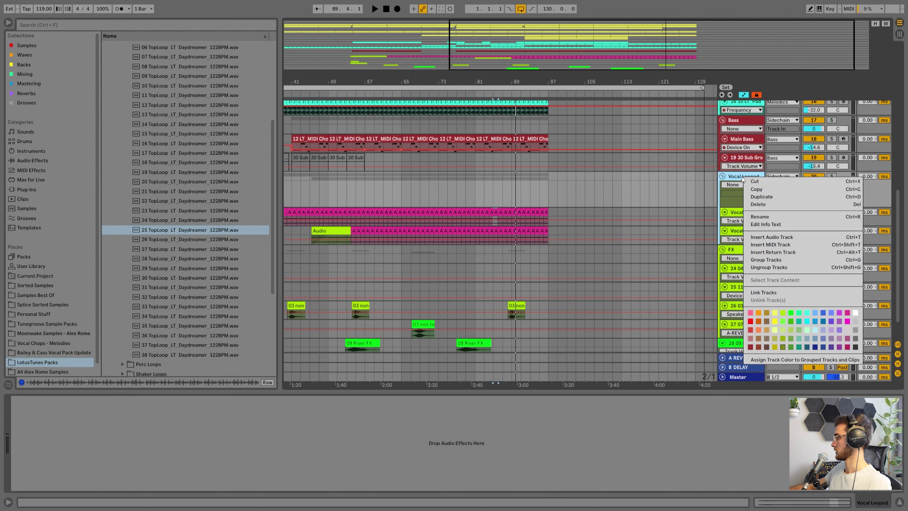
{"action": "right_click", "coordinate": [742, 178]}
{"action": "left_click", "coordinate": [806, 346]}
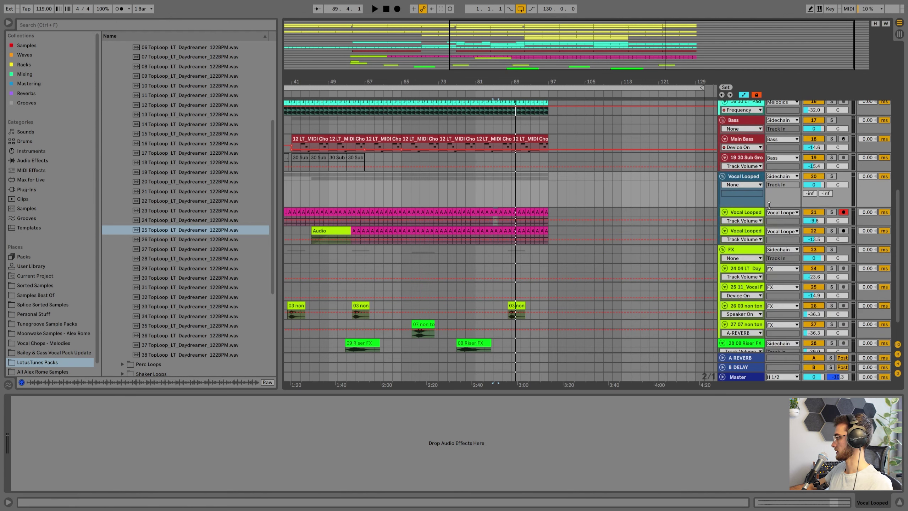
{"action": "right_click", "coordinate": [743, 180]}
{"action": "left_click", "coordinate": [770, 361]}
Audition the two grouped vocal tracks soloed from bar 83, rename the second one "Harmony", and clear its solo
{"action": "left_click", "coordinate": [484, 182]}
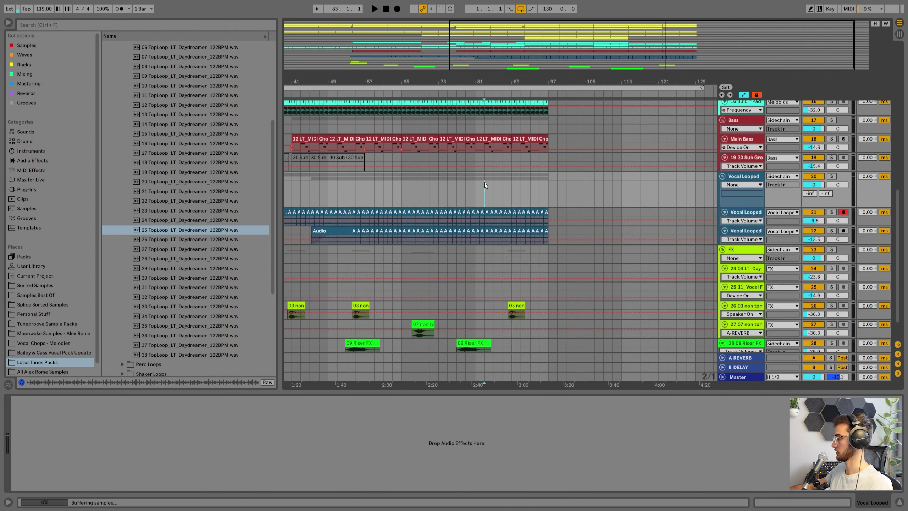
{"action": "left_click", "coordinate": [595, 216]}
{"action": "left_click", "coordinate": [831, 212]}
{"action": "key", "text": "space"}
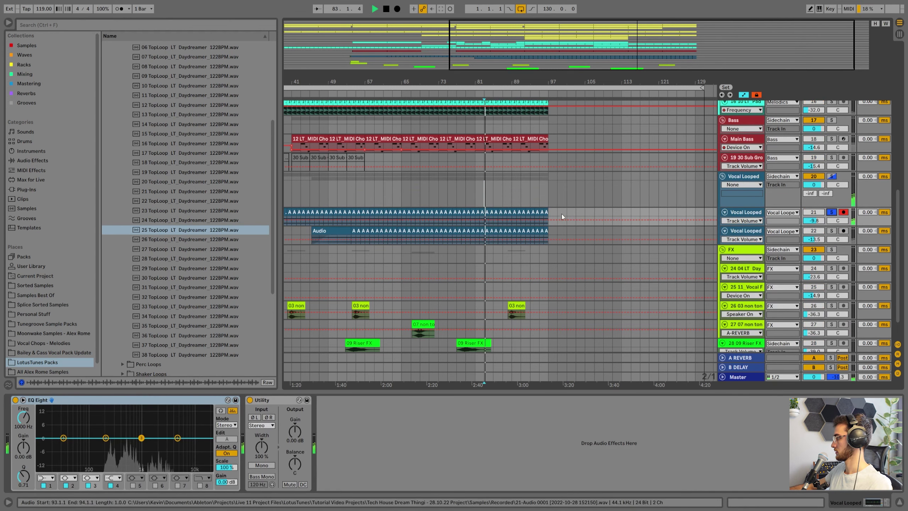
{"action": "left_click", "coordinate": [831, 231]}
{"action": "left_click", "coordinate": [747, 231]}
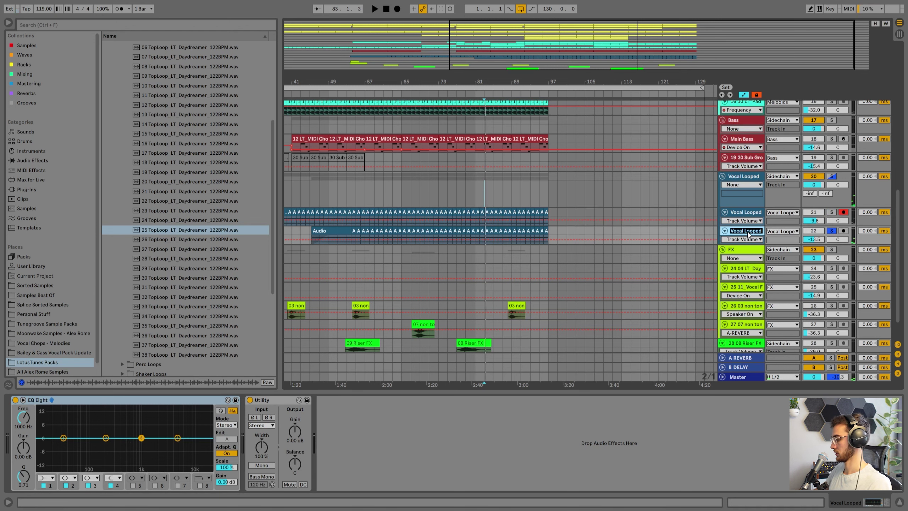
{"action": "left_click", "coordinate": [832, 231]}
Play the arrangement from bar 83 and save the Live Set
{"action": "left_click", "coordinate": [485, 195]}
{"action": "key", "text": "space"}
{"action": "scroll", "coordinate": [485, 195], "scroll_direction": "up", "scroll_amount": 3}
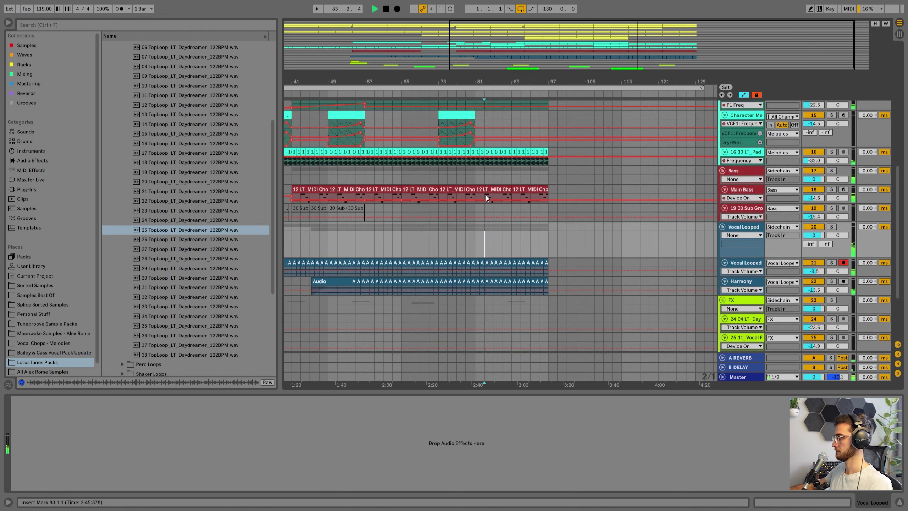
{"action": "left_click", "coordinate": [468, 237]}
{"action": "key", "text": "ctrl+s"}
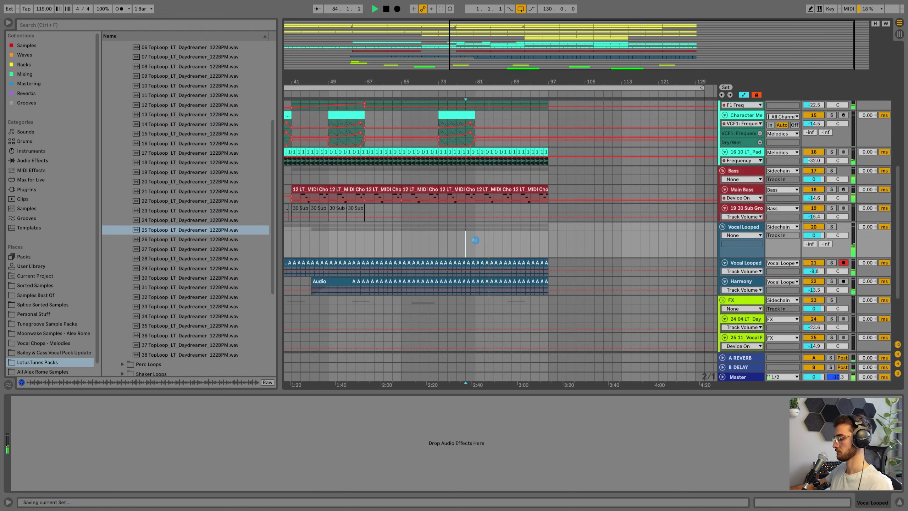
Find Auto Filter in the browser and load it onto the Vocal Looped group
{"action": "scroll", "coordinate": [482, 238], "scroll_direction": "down", "scroll_amount": 4}
{"action": "scroll", "coordinate": [500, 228], "scroll_direction": "down", "scroll_amount": 1}
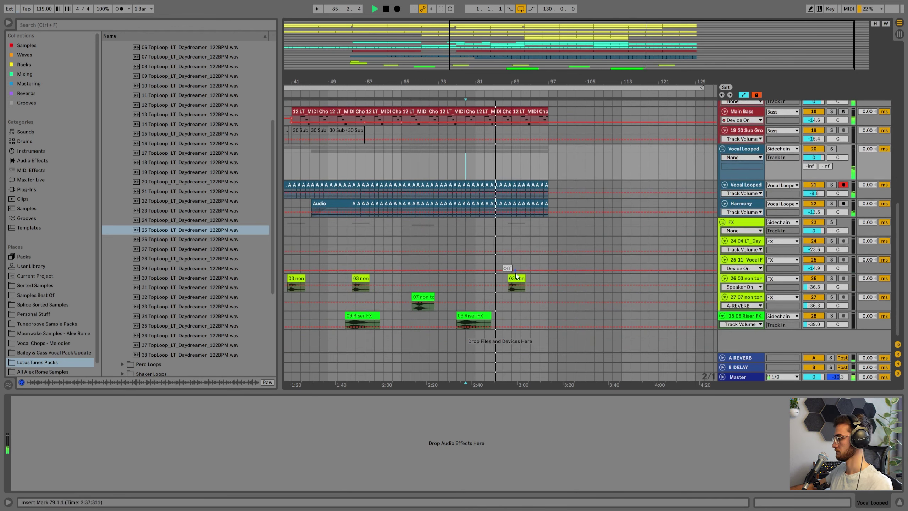
{"action": "scroll", "coordinate": [502, 212], "scroll_direction": "up", "scroll_amount": 3}
{"action": "scroll", "coordinate": [580, 272], "scroll_direction": "up", "scroll_amount": 3}
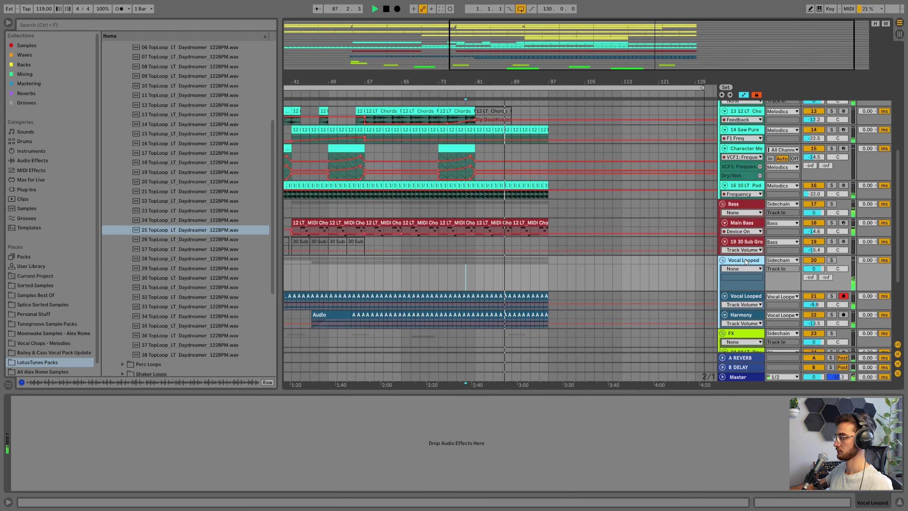
{"action": "scroll", "coordinate": [505, 266], "scroll_direction": "down", "scroll_amount": 2}
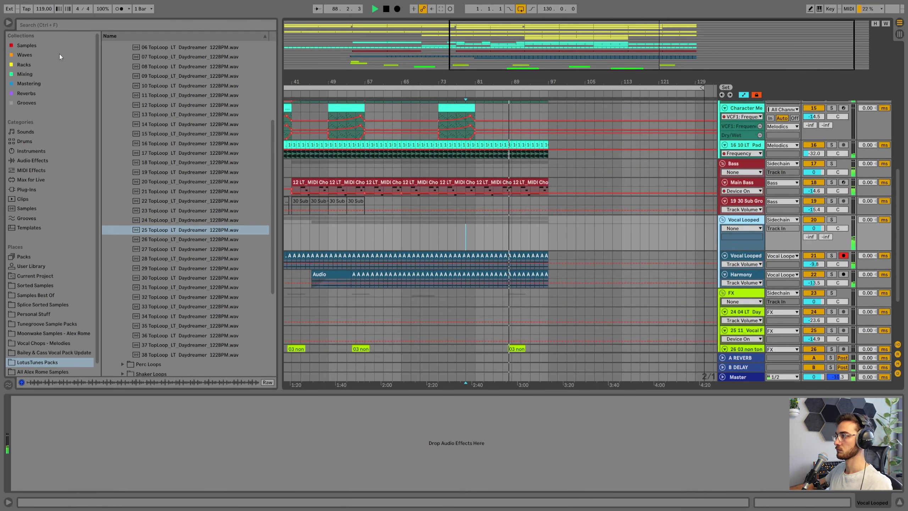
{"action": "left_click", "coordinate": [40, 74]}
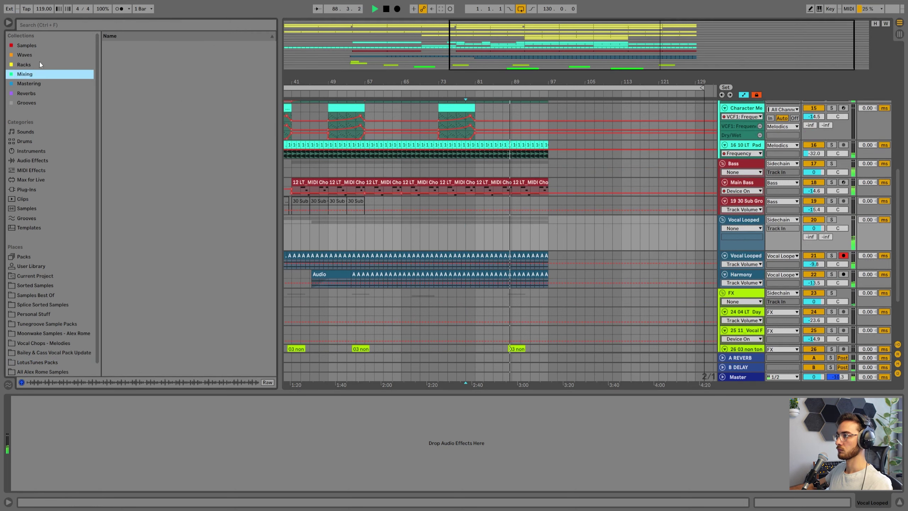
{"action": "left_click", "coordinate": [84, 29]}
{"action": "type", "text": "auto"}
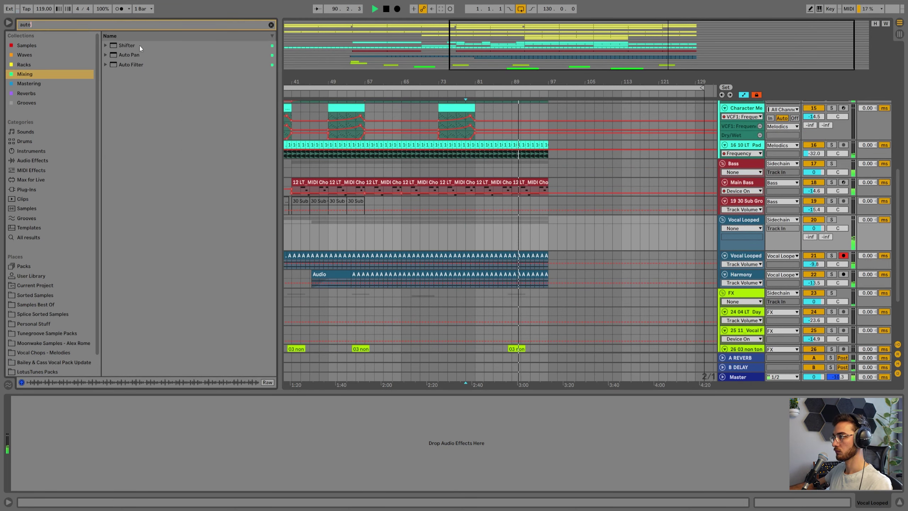
{"action": "double_click", "coordinate": [130, 64]}
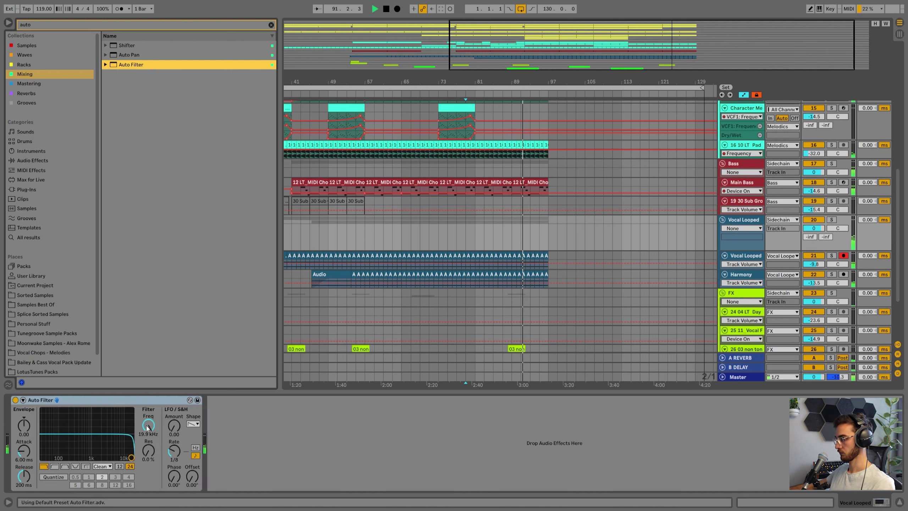
Automate the Vocal Looped group's Auto Filter frequency to fall from bar 81 to about 146 Hz at bar 97
{"action": "left_click", "coordinate": [148, 426]}
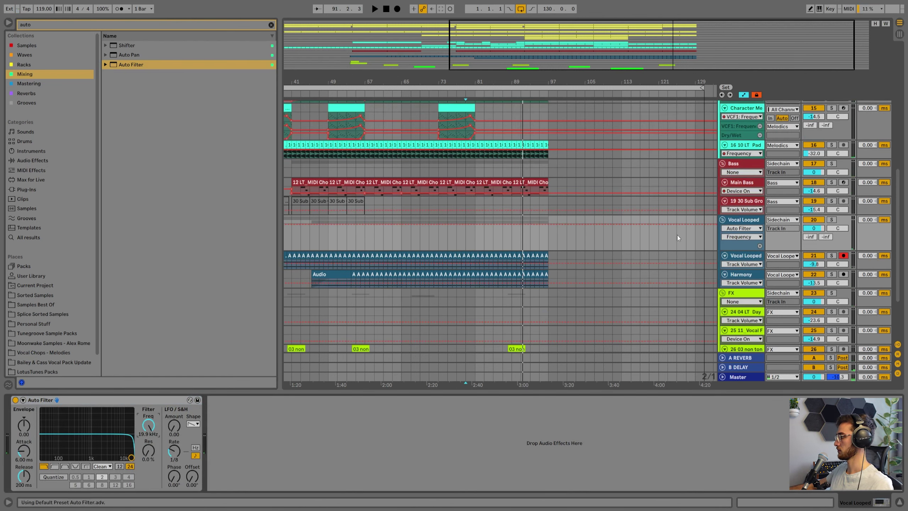
{"action": "left_click", "coordinate": [475, 224]}
{"action": "left_click_drag", "start_coordinate": [548, 224], "coordinate": [548, 236]}
{"action": "left_click", "coordinate": [477, 240]}
{"action": "key", "text": "space"}
{"action": "mouse_move", "coordinate": [549, 238]}
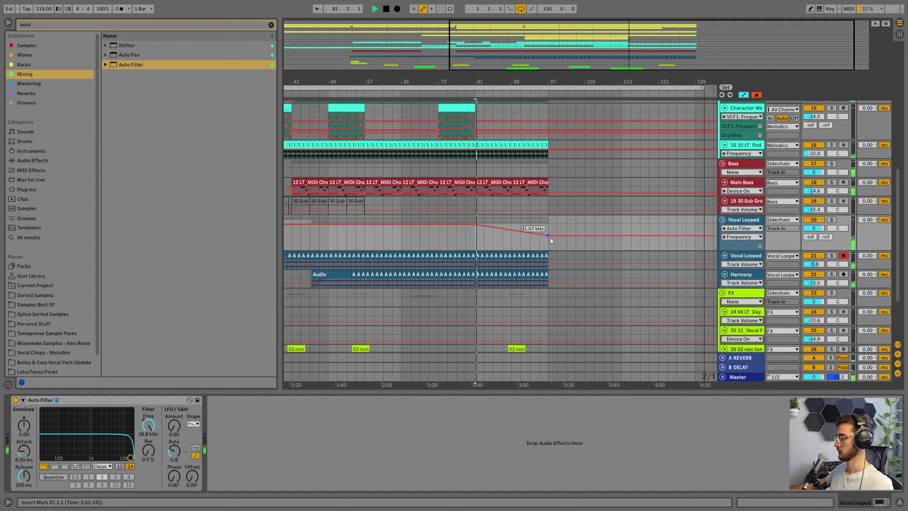
{"action": "left_click_drag", "start_coordinate": [549, 239], "coordinate": [548, 243]}
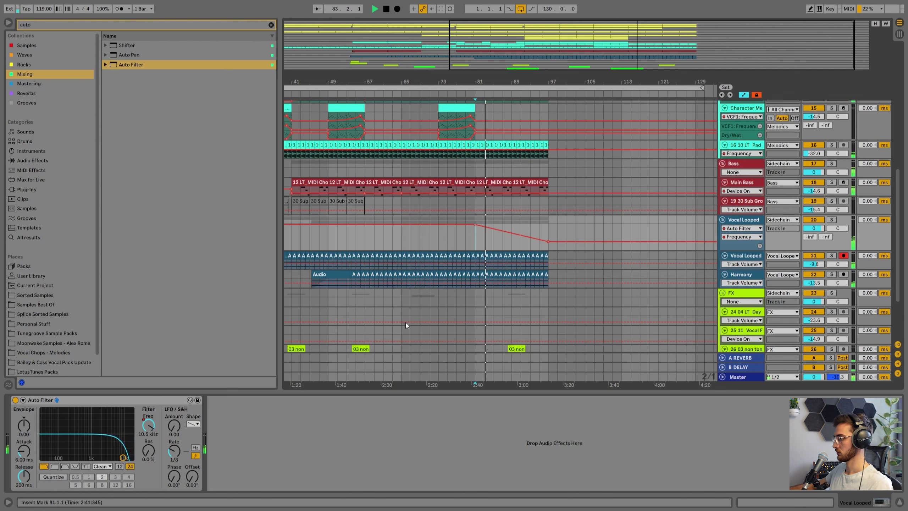
{"action": "left_click_drag", "start_coordinate": [548, 238], "coordinate": [548, 243]}
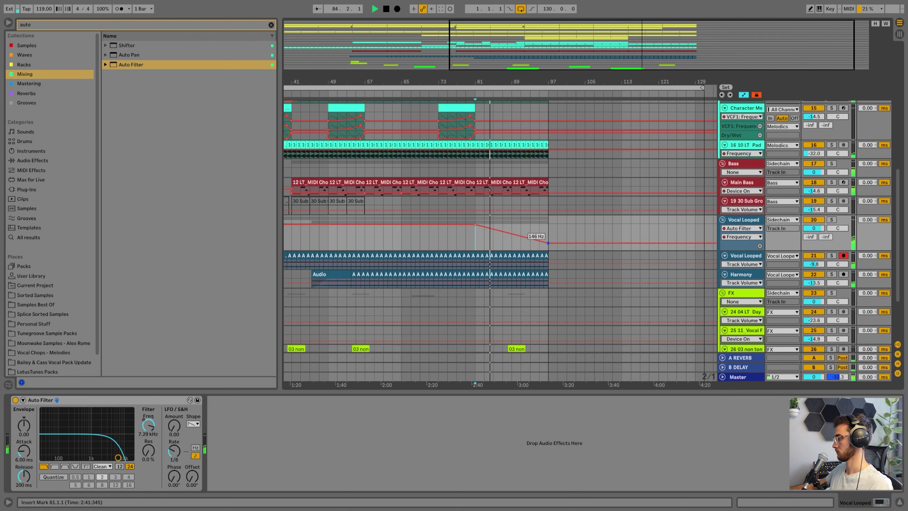
Duplicate the Kick and Clap parts at bars 89–97 so both run to bar 105
{"action": "scroll", "coordinate": [547, 240], "scroll_direction": "up", "scroll_amount": 3}
{"action": "scroll", "coordinate": [545, 235], "scroll_direction": "up", "scroll_amount": 4}
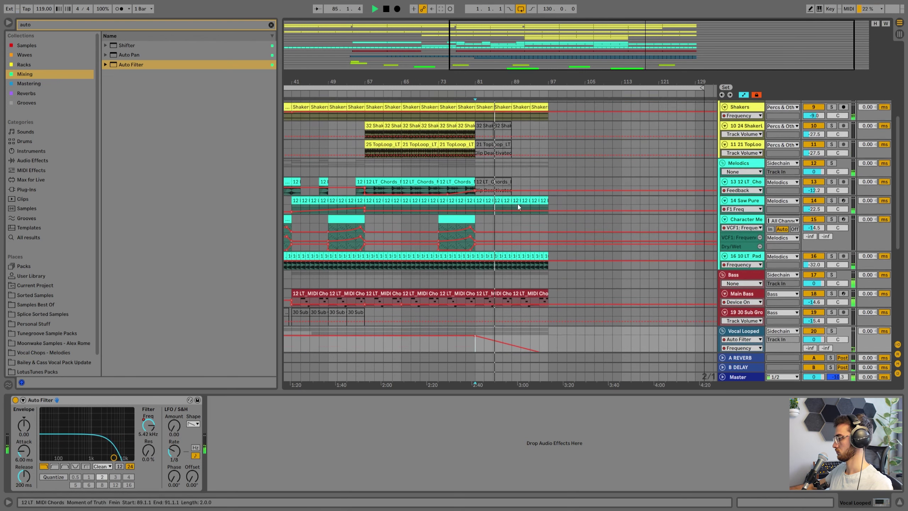
{"action": "left_click", "coordinate": [544, 210]}
{"action": "scroll", "coordinate": [545, 211], "scroll_direction": "up", "scroll_amount": 5}
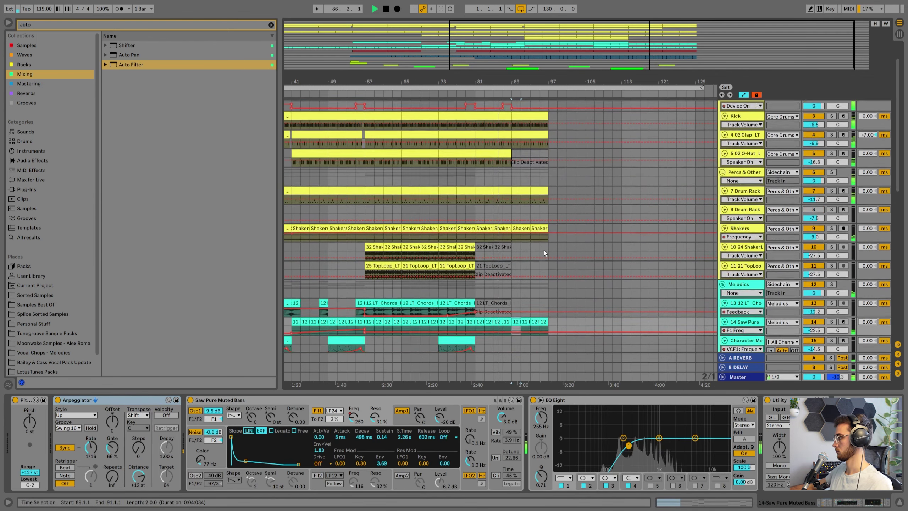
{"action": "left_click", "coordinate": [517, 252]}
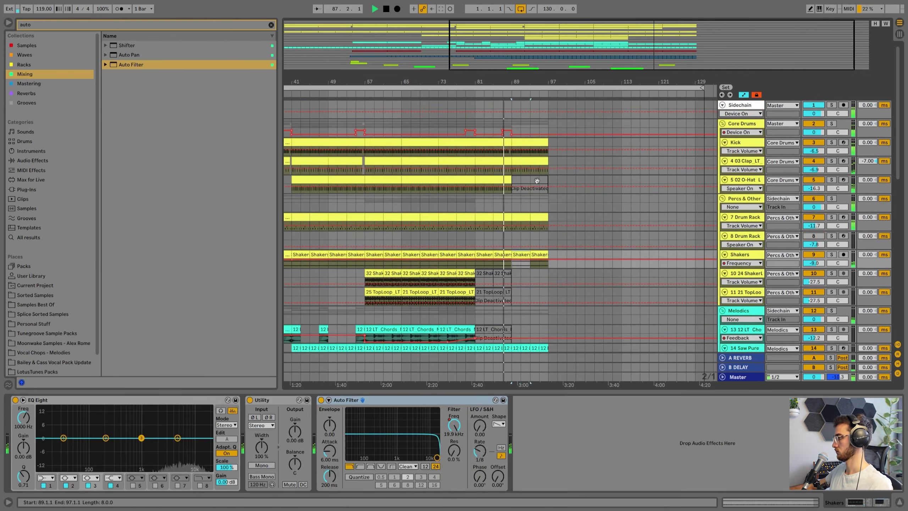
{"action": "left_click", "coordinate": [531, 165]}
{"action": "left_click", "coordinate": [532, 141]}
{"action": "key", "text": "ctrl+d"}
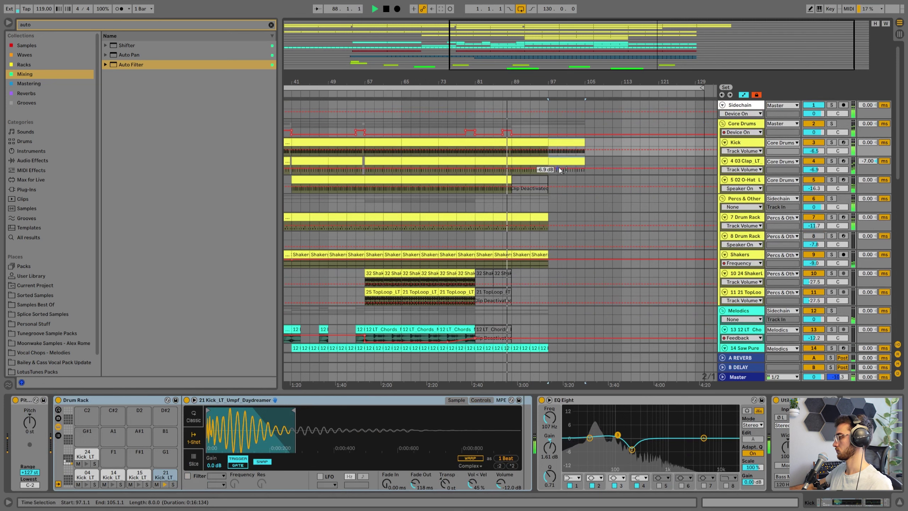
Duplicate the 7 Drum Rack part at bars 89–97 so it runs to bar 105
{"action": "left_click", "coordinate": [493, 179]}
{"action": "left_click_drag", "start_coordinate": [547, 75], "coordinate": [540, 137]}
{"action": "scroll", "coordinate": [516, 195], "scroll_direction": "down", "scroll_amount": 2}
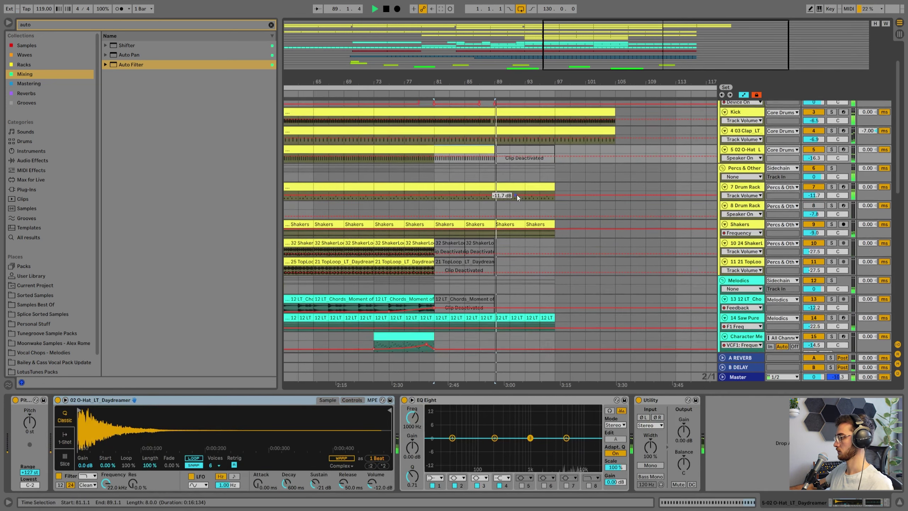
{"action": "left_click", "coordinate": [511, 176]}
{"action": "scroll", "coordinate": [518, 174], "scroll_direction": "down", "scroll_amount": 3}
{"action": "scroll", "coordinate": [527, 216], "scroll_direction": "up", "scroll_amount": 1}
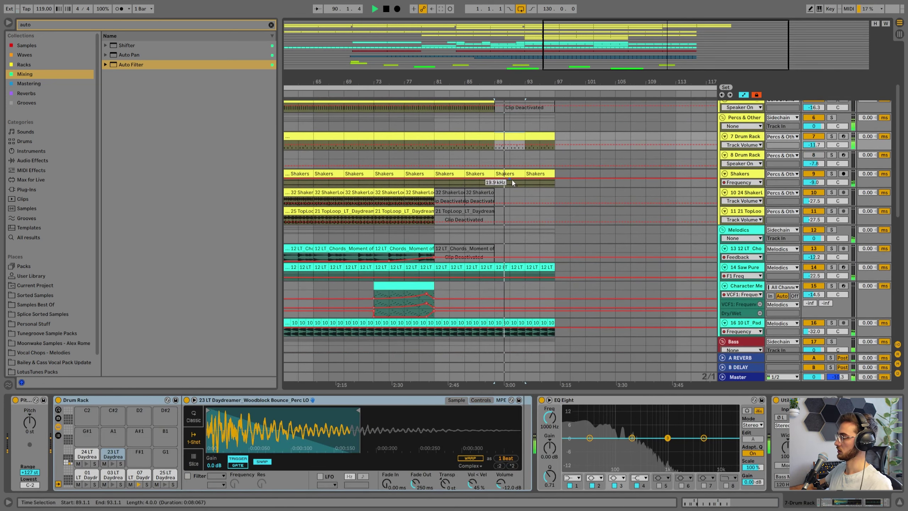
{"action": "left_click", "coordinate": [512, 174]}
{"action": "scroll", "coordinate": [530, 184], "scroll_direction": "up", "scroll_amount": 3}
{"action": "left_click", "coordinate": [528, 186]}
{"action": "left_click", "coordinate": [544, 187], "text": "shift"}
{"action": "key", "text": "ctrl+d"}
Duplicate the Shakers clips at bars 89–97 so they run to bar 105
{"action": "left_click", "coordinate": [511, 224]}
{"action": "left_click", "coordinate": [542, 224], "text": "shift"}
{"action": "key", "text": "ctrl+d"}
Automate the Shakers track's Auto Filter frequency to ramp down to about 1.65 kHz at bar 105
{"action": "scroll", "coordinate": [515, 207], "scroll_direction": "down", "scroll_amount": 3}
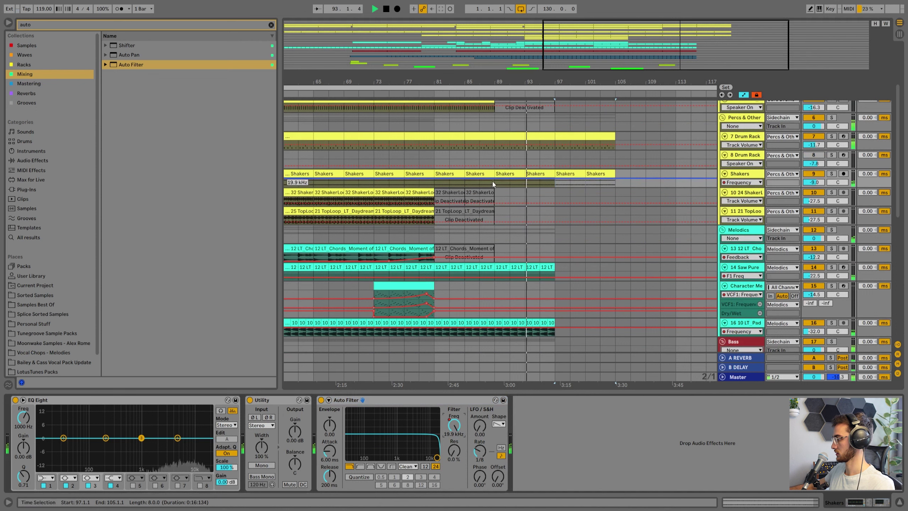
{"action": "left_click", "coordinate": [554, 181]}
{"action": "left_click_drag", "start_coordinate": [555, 178], "coordinate": [615, 181]}
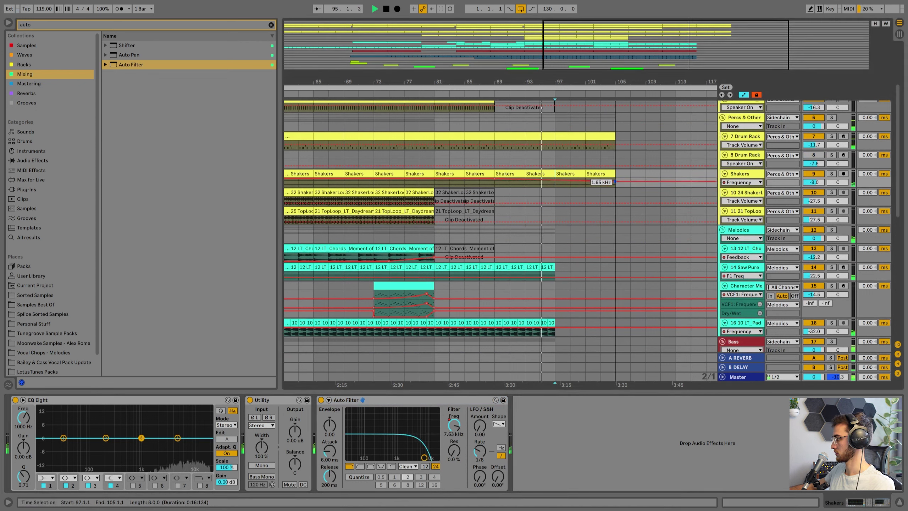
{"action": "left_click", "coordinate": [566, 174]}
Duplicate the Main Bass clip at bars 89–97 so the bass runs to bar 105, and replay from about bar 93
{"action": "scroll", "coordinate": [550, 182], "scroll_direction": "down", "scroll_amount": 5}
{"action": "scroll", "coordinate": [619, 194], "scroll_direction": "up", "scroll_amount": 3}
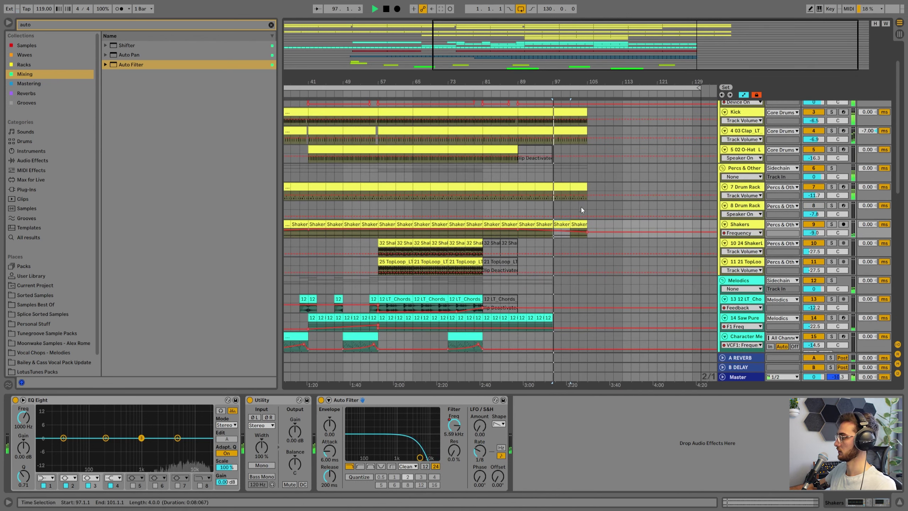
{"action": "scroll", "coordinate": [572, 271], "scroll_direction": "down", "scroll_amount": 6}
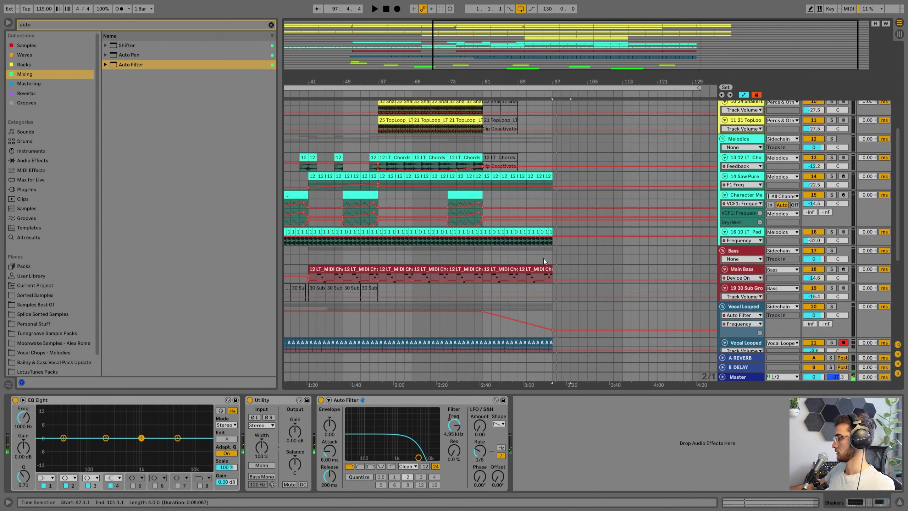
{"action": "left_click", "coordinate": [543, 261]}
{"action": "left_click", "coordinate": [545, 280]}
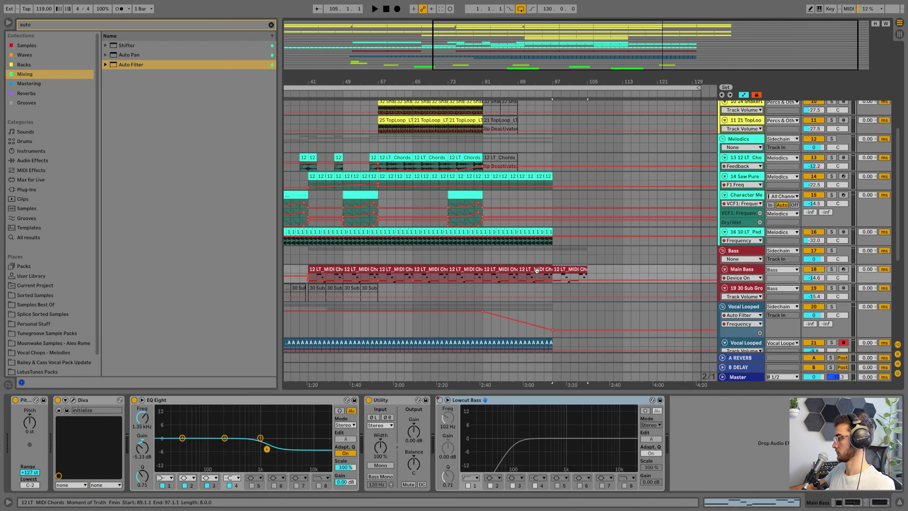
{"action": "left_click", "coordinate": [538, 255]}
{"action": "key", "text": "space"}
{"action": "left_click", "coordinate": [541, 277]}
{"action": "left_click", "coordinate": [571, 277]}
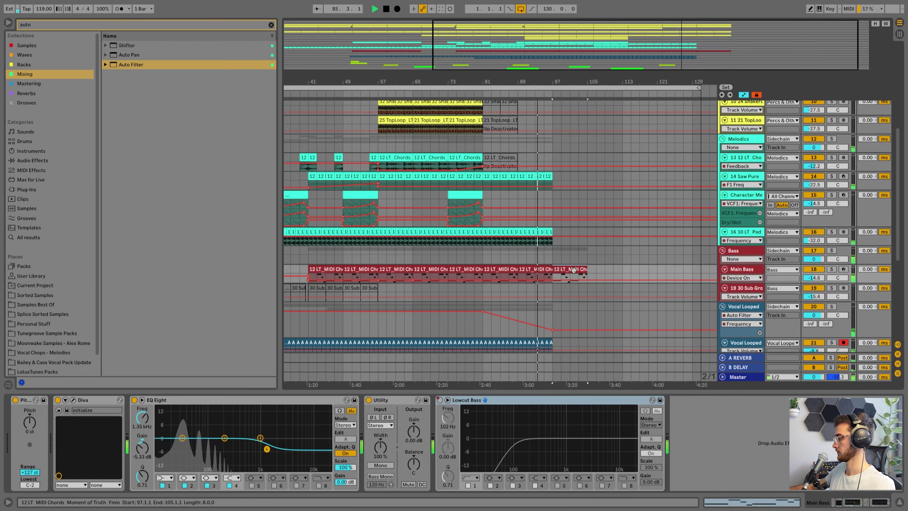
Duplicate the last one-bar Vocal Looped and Harmony clips repeatedly until both tracks reach bar 105
{"action": "scroll", "coordinate": [583, 260], "scroll_direction": "down", "scroll_amount": 3}
{"action": "scroll", "coordinate": [583, 259], "scroll_direction": "down", "scroll_amount": 4}
{"action": "left_click", "coordinate": [549, 209]}
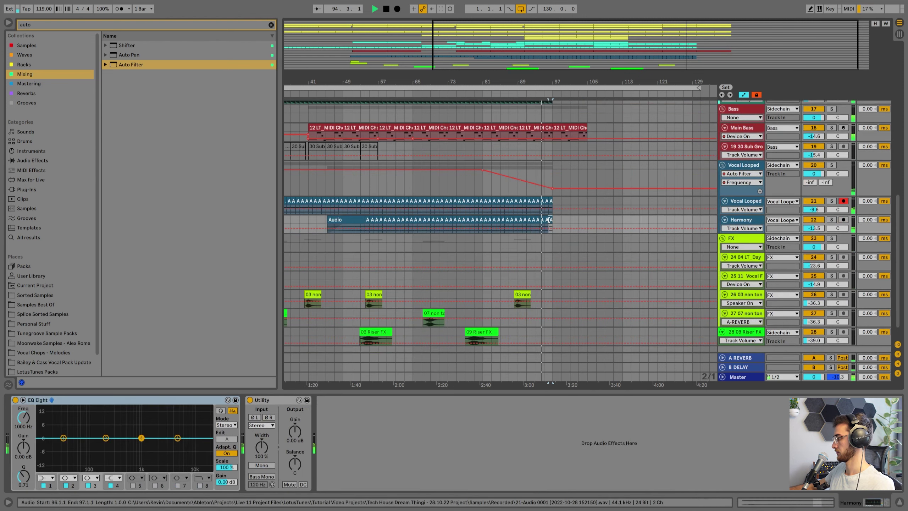
{"action": "left_click_drag", "start_coordinate": [549, 207], "coordinate": [551, 219]}
{"action": "key", "text": "ctrl+d"}
{"action": "key", "text": "ctrl+d"}
{"action": "key", "text": "ctrl+d"}
{"action": "key", "text": "ctrl+d"}
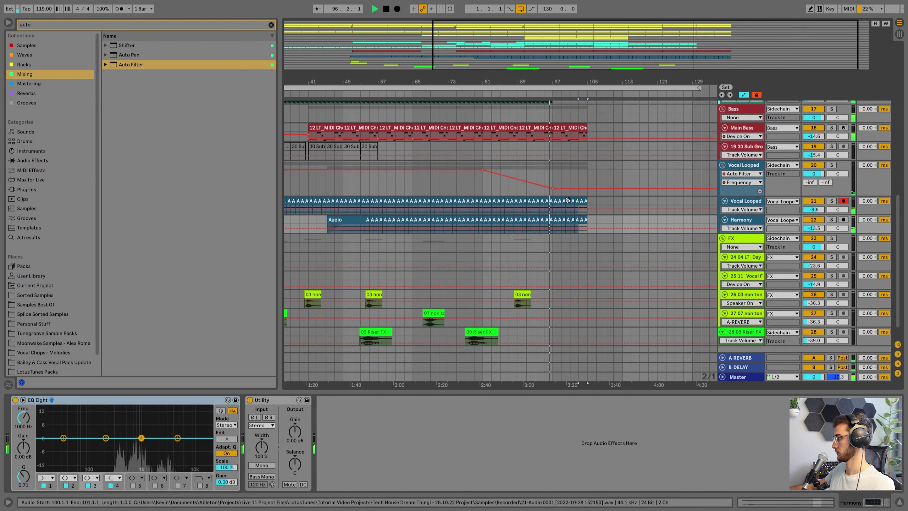
Move the end of the Vocal Looped group's filter sweep to bar 105 at about 26 Hz and stop playback
{"action": "left_click", "coordinate": [562, 174]}
{"action": "scroll", "coordinate": [573, 134], "scroll_direction": "up", "scroll_amount": 3}
{"action": "scroll", "coordinate": [558, 194], "scroll_direction": "up", "scroll_amount": 2}
{"action": "left_click_drag", "start_coordinate": [530, 228], "coordinate": [595, 234]}
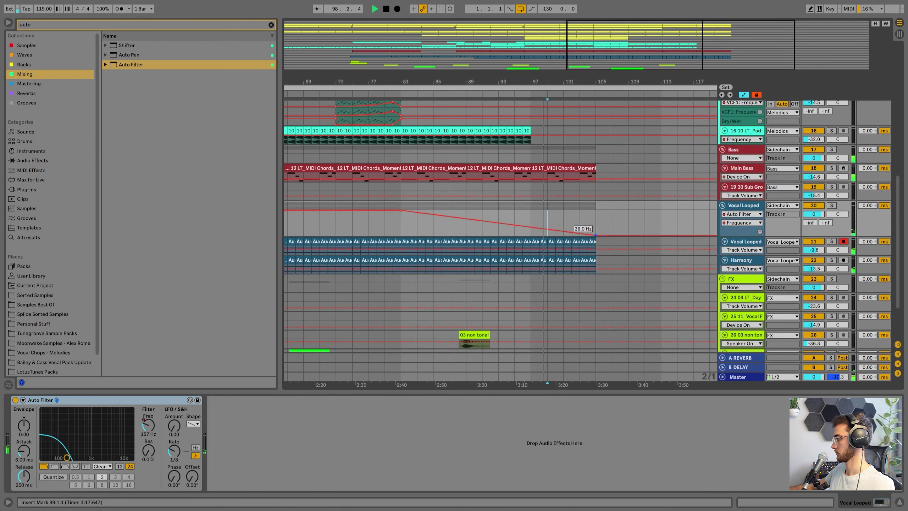
{"action": "key", "text": "space"}
Duplicate the 10 LT Pads clips past bar 97 so the pads run to bar 109
{"action": "scroll", "coordinate": [478, 190], "scroll_direction": "up", "scroll_amount": 4}
{"action": "left_click", "coordinate": [479, 190]}
{"action": "left_click", "coordinate": [487, 190], "text": "shift"}
{"action": "key", "text": "ctrl+d"}
{"action": "key", "text": "ctrl+d"}
Automate the pads' Auto Filter frequency to fall from bar 81 to about 207 Hz at bar 97, and enlarge the track
{"action": "left_click", "coordinate": [599, 191]}
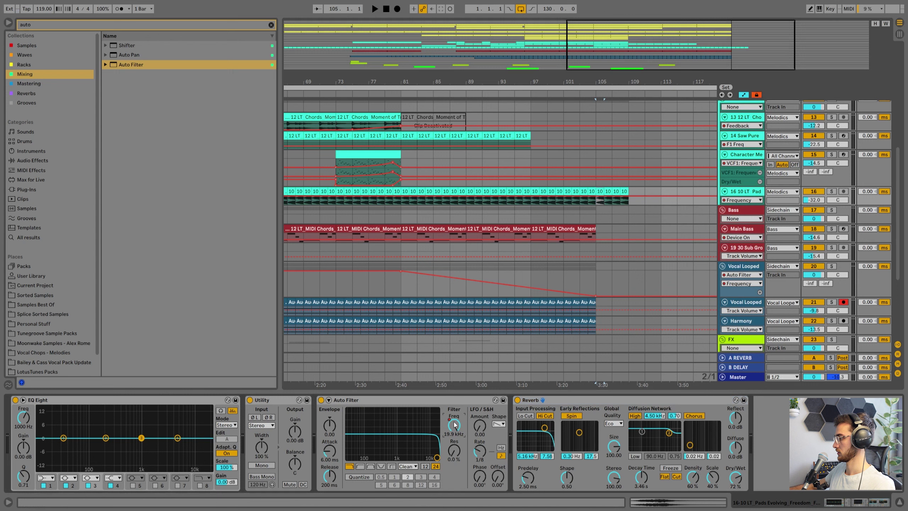
{"action": "left_click", "coordinate": [402, 198]}
{"action": "left_click_drag", "start_coordinate": [531, 199], "coordinate": [730, 238]}
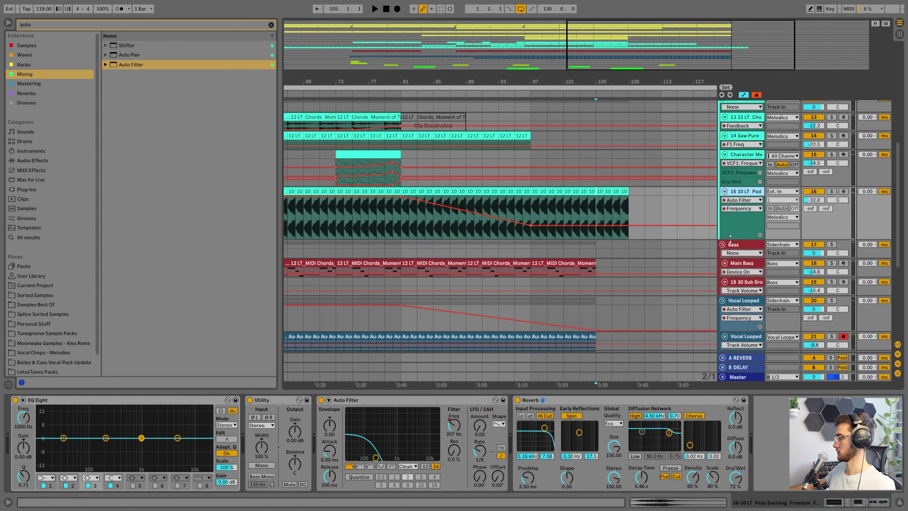
Bend the pads' Auto Filter frequency sweep between bars 81 and 97 into a curve, audition it, and save the set
{"action": "left_click", "coordinate": [406, 229]}
{"action": "key", "text": "space"}
{"action": "key", "text": "h"}
{"action": "left_click_drag", "start_coordinate": [475, 202], "coordinate": [476, 195]}
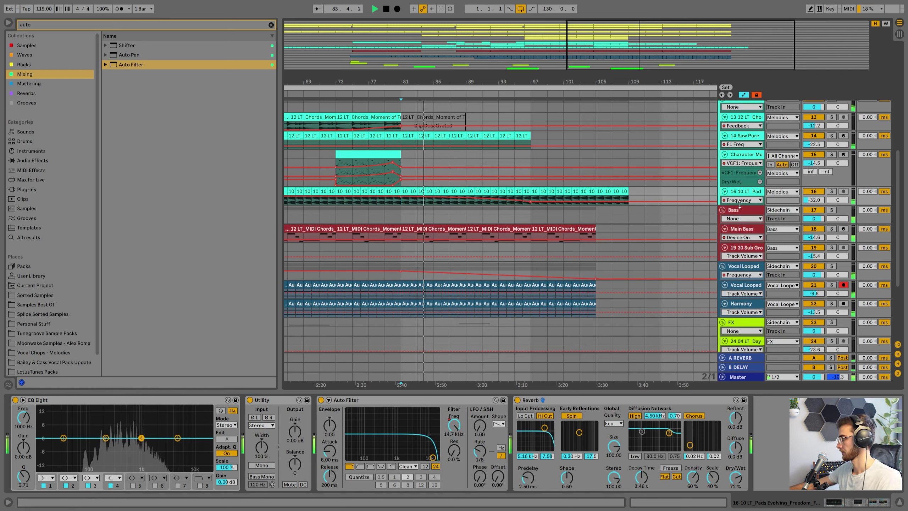
{"action": "left_click_drag", "start_coordinate": [740, 205], "coordinate": [740, 214]}
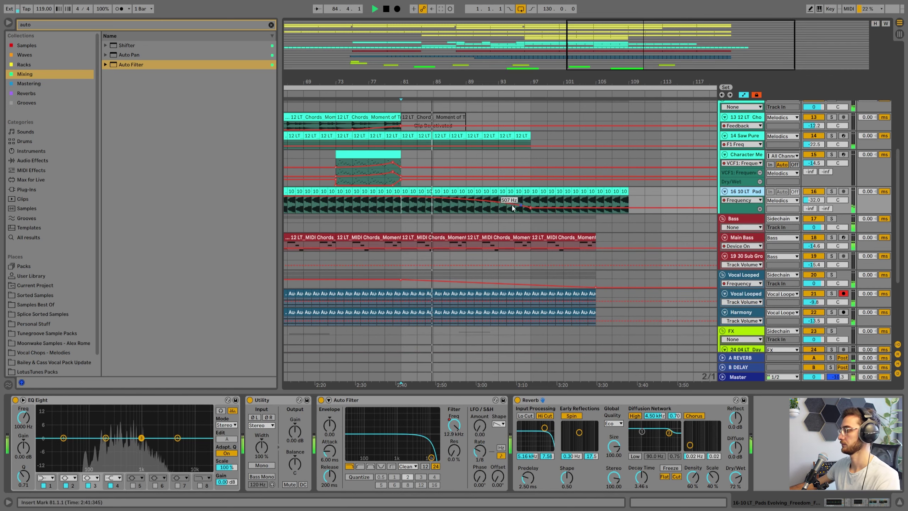
{"action": "left_click", "coordinate": [495, 213]}
{"action": "key", "text": "ctrl+s"}
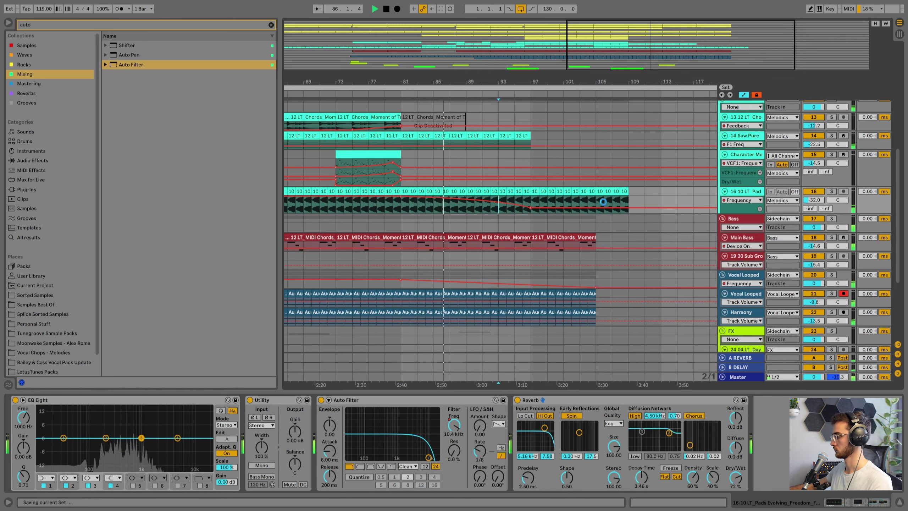
Add another low-cut EQ Eight at the end of the Main Bass device chain and name it Lowcut BassOutro
{"action": "left_click", "coordinate": [564, 238]}
{"action": "left_click", "coordinate": [33, 25]}
{"action": "type", "text": "eq"}
{"action": "double_click", "coordinate": [121, 54]}
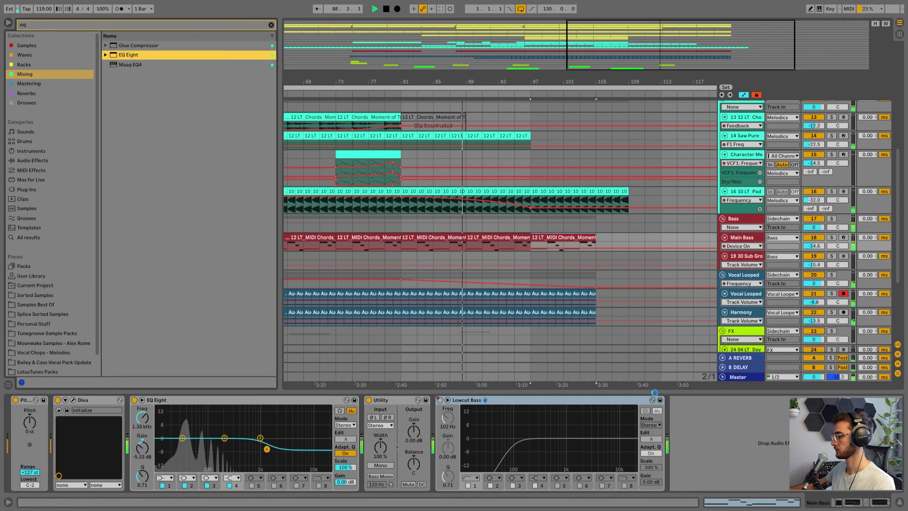
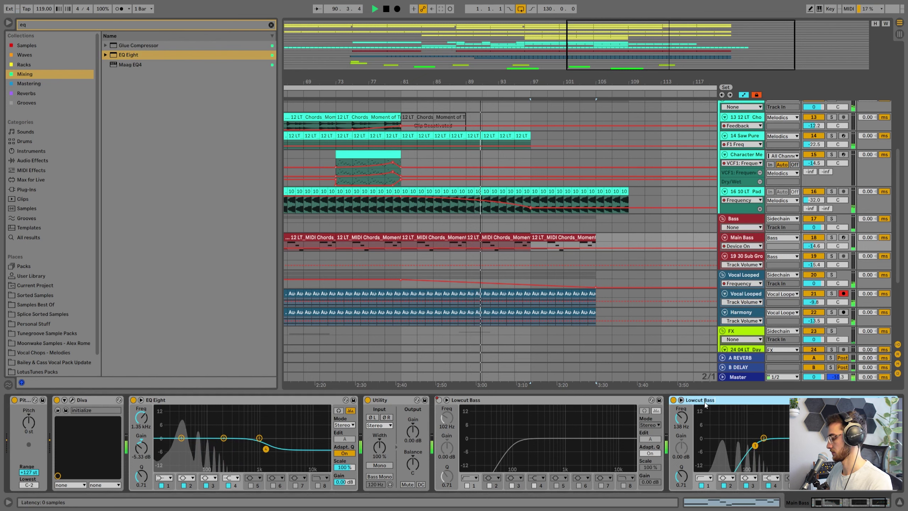
{"action": "type", "text": "tro"}
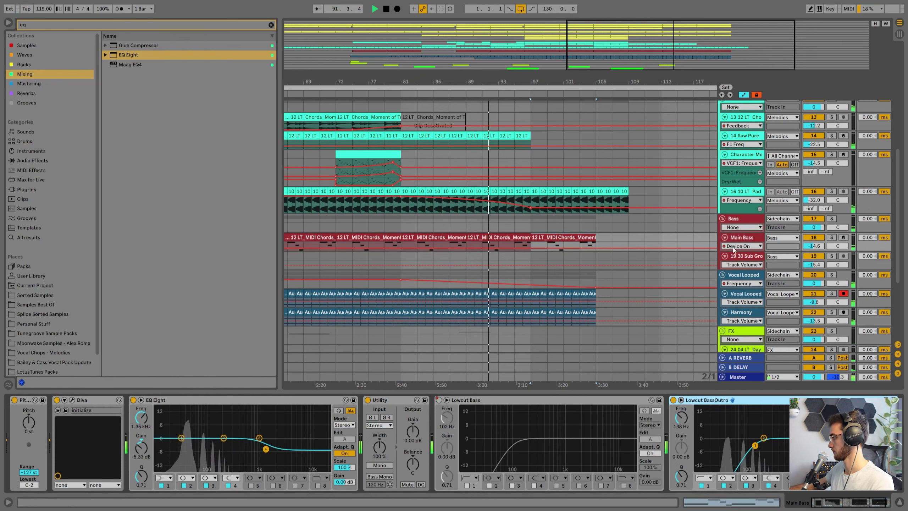
Enlarge the Main Bass track and automate the Lowcut BassOutro band 1 frequency to rise from bar 89 to about 125 Hz at bar 97
{"action": "left_click_drag", "start_coordinate": [737, 250], "coordinate": [737, 276]}
{"action": "left_click", "coordinate": [481, 253]}
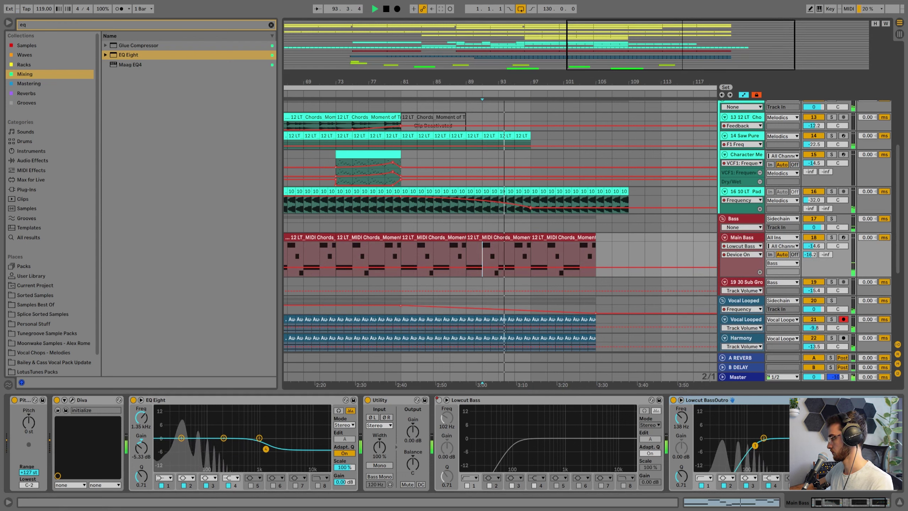
{"action": "left_click", "coordinate": [682, 418]}
{"action": "left_click_drag", "start_coordinate": [466, 265], "coordinate": [466, 276]}
{"action": "mouse_move", "coordinate": [531, 276]}
{"action": "left_mouse_down"}
{"action": "mouse_move", "coordinate": [529, 255]}
{"action": "mouse_move", "coordinate": [531, 264]}
{"action": "left_mouse_up"}
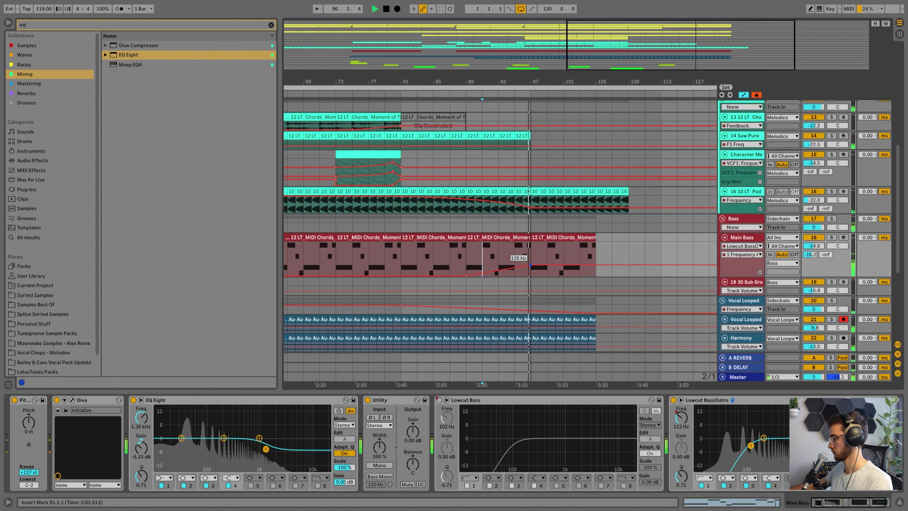
Delete the Main Bass clip from bar 97 to 105 and play the transition from bar 95
{"action": "double_click", "coordinate": [551, 238]}
{"action": "key", "text": "shift+Tab"}
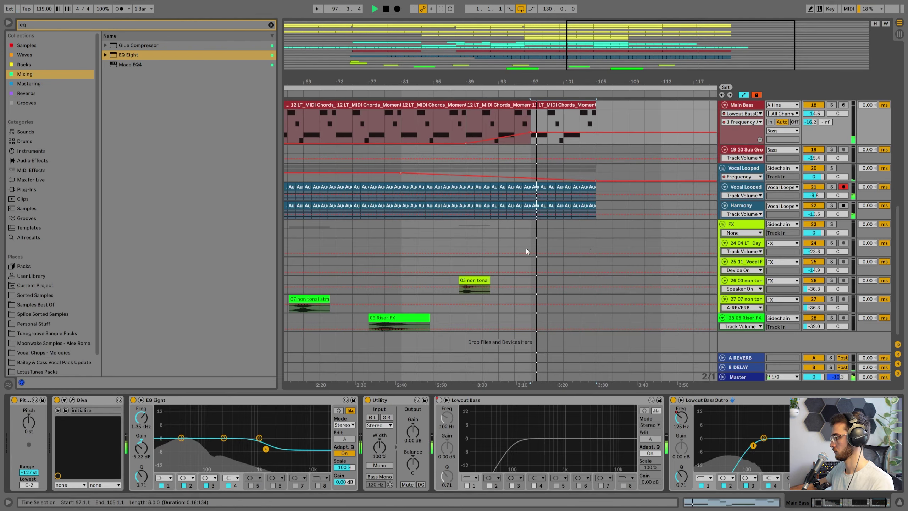
{"action": "scroll", "coordinate": [561, 154], "scroll_direction": "up", "scroll_amount": 3}
{"action": "key", "text": "space"}
{"action": "key", "text": "Delete"}
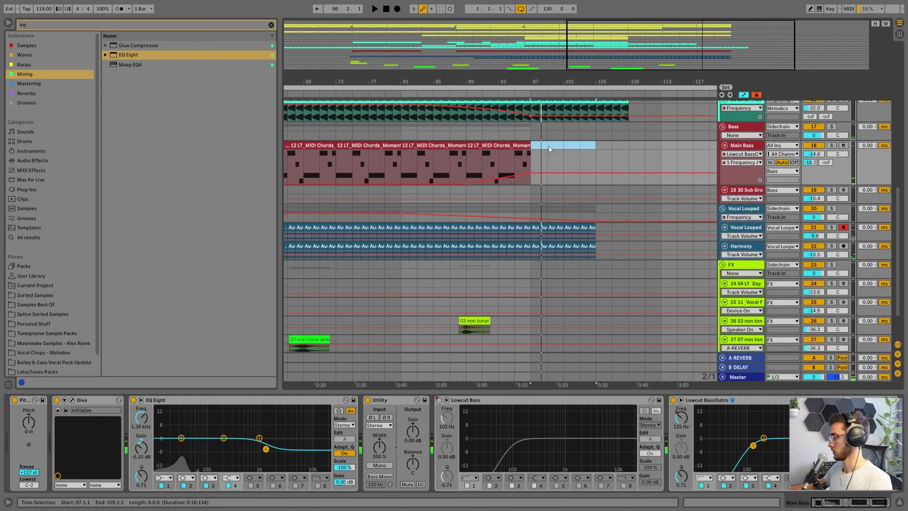
{"action": "left_click", "coordinate": [520, 164]}
{"action": "key", "text": "space"}
Copy the 07 non tonal atmospheric transition clip to bar 95 on its FX track and audition it
{"action": "scroll", "coordinate": [509, 160], "scroll_direction": "up", "scroll_amount": 11}
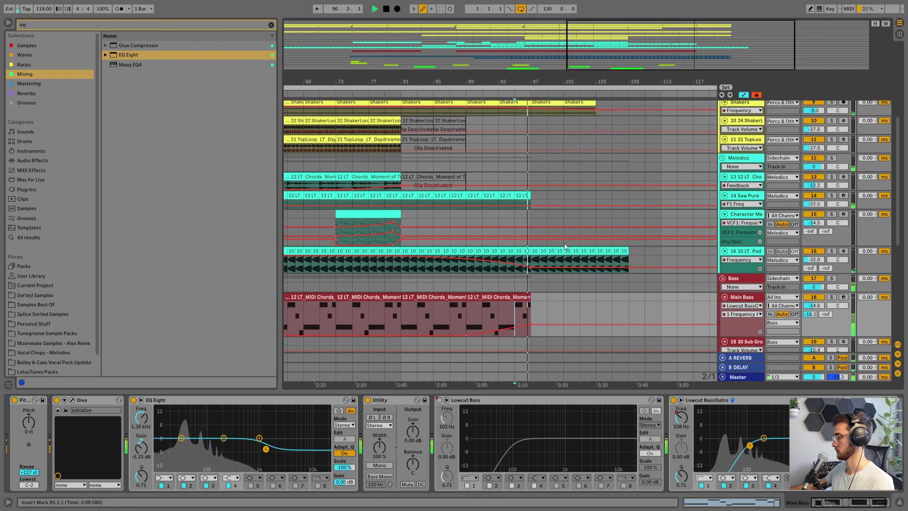
{"action": "scroll", "coordinate": [550, 200], "scroll_direction": "up", "scroll_amount": 4}
{"action": "scroll", "coordinate": [548, 193], "scroll_direction": "down", "scroll_amount": 15}
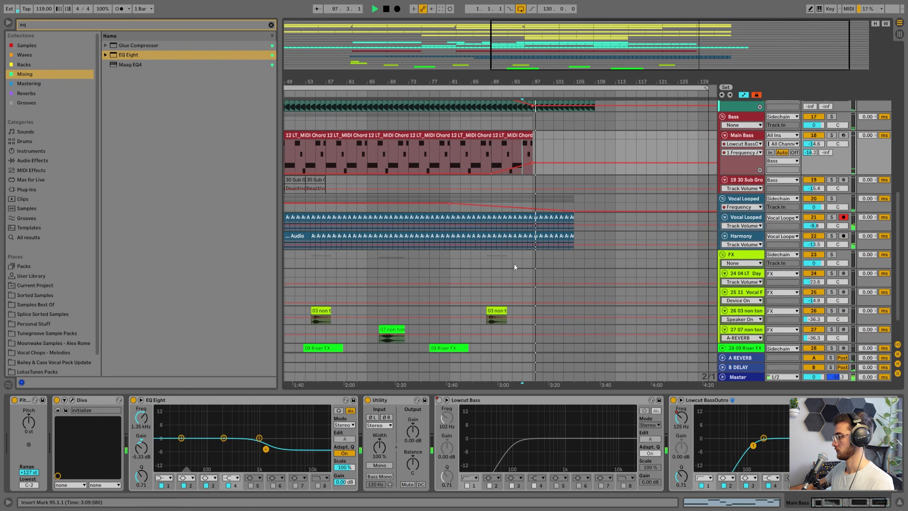
{"action": "left_click_drag", "start_coordinate": [391, 336], "coordinate": [528, 330]}
{"action": "key", "text": "space"}
{"action": "scroll", "coordinate": [551, 326], "scroll_direction": "down", "scroll_amount": 2}
{"action": "left_click", "coordinate": [535, 300]}
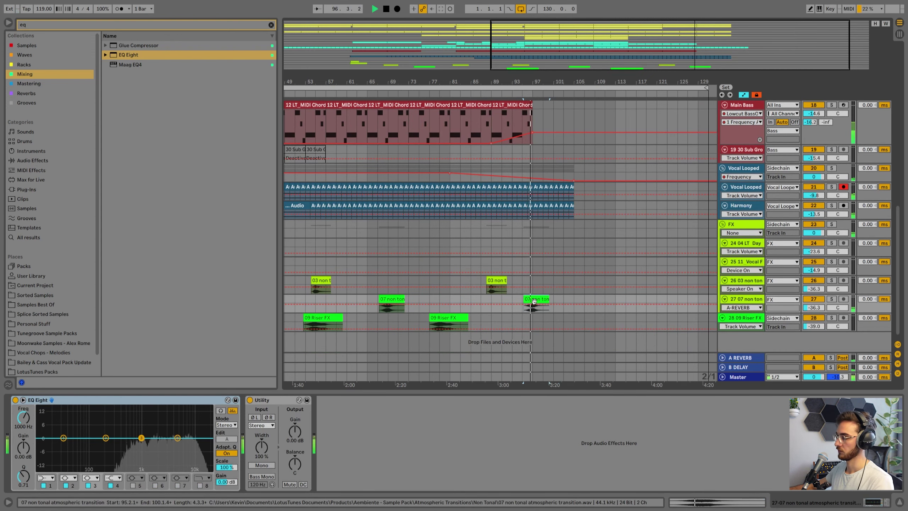
Duplicate the two Shakers clips from bars 97 to 105 so the track runs to bar 113
{"action": "scroll", "coordinate": [542, 298], "scroll_direction": "up", "scroll_amount": 15}
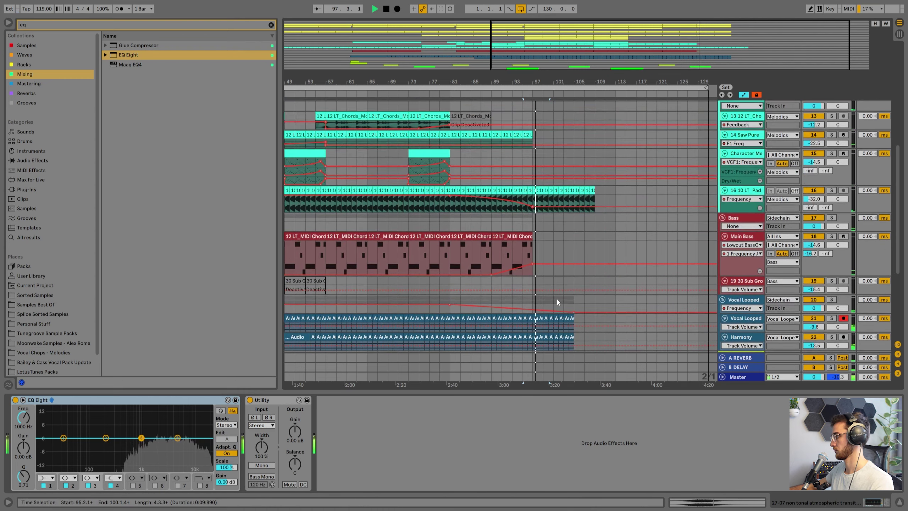
{"action": "scroll", "coordinate": [572, 302], "scroll_direction": "up", "scroll_amount": 5}
{"action": "left_click", "coordinate": [565, 253]}
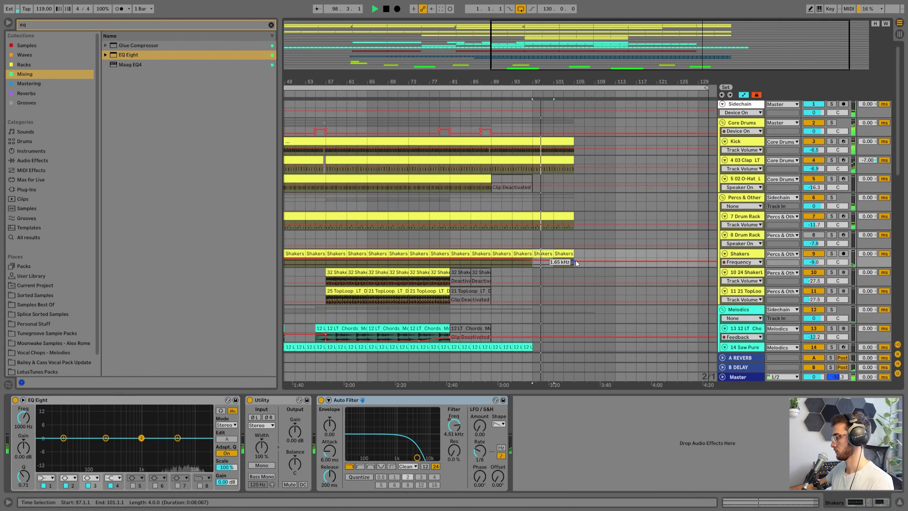
{"action": "left_click", "coordinate": [565, 253], "text": "shift"}
{"action": "key", "text": "ctrl+d"}
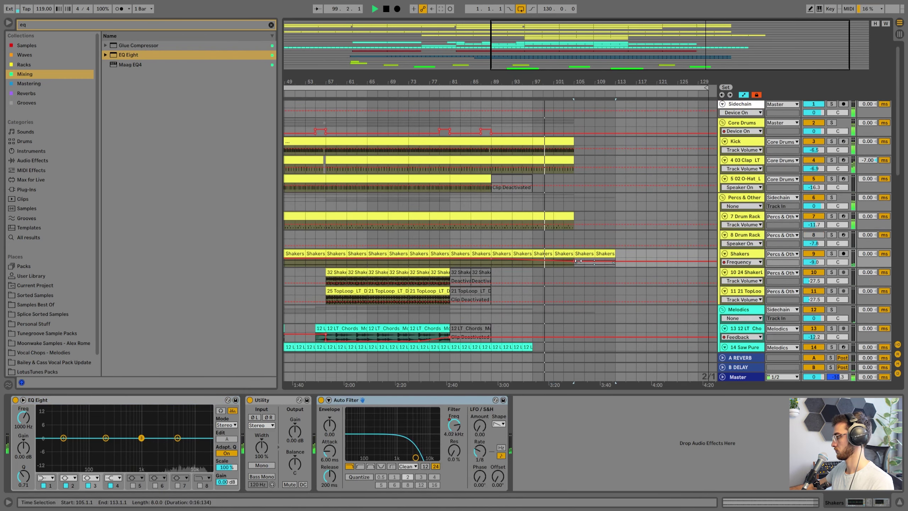
Extend the Shakers' Auto Filter frequency sweep so it falls gradually until bar 113
{"action": "left_click", "coordinate": [638, 260]}
{"action": "left_click", "coordinate": [577, 262]}
{"action": "left_click_drag", "start_coordinate": [615, 259], "coordinate": [615, 266]}
{"action": "left_click", "coordinate": [579, 263]}
Automate the Lowcut Core Drums EQ on the Core Drums group to switch on at bar 104 and audition from bar 103
{"action": "left_click", "coordinate": [565, 217]}
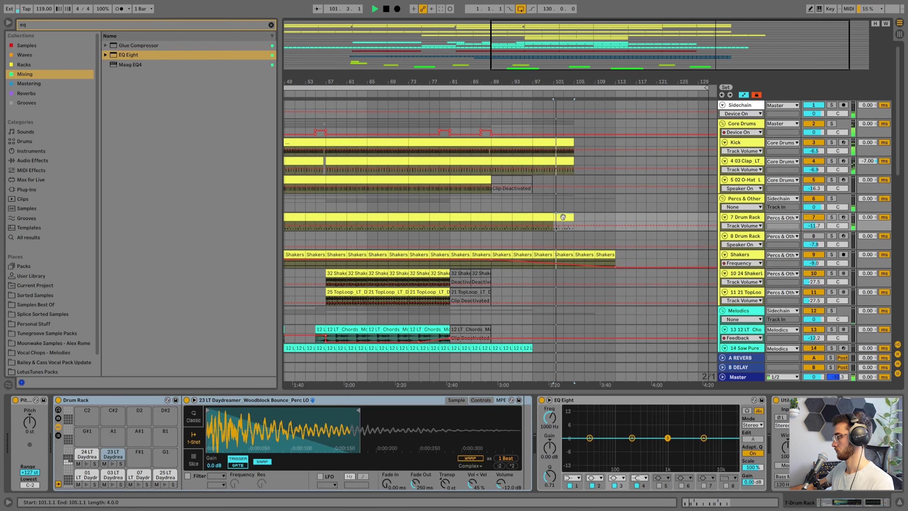
{"action": "left_click", "coordinate": [565, 142]}
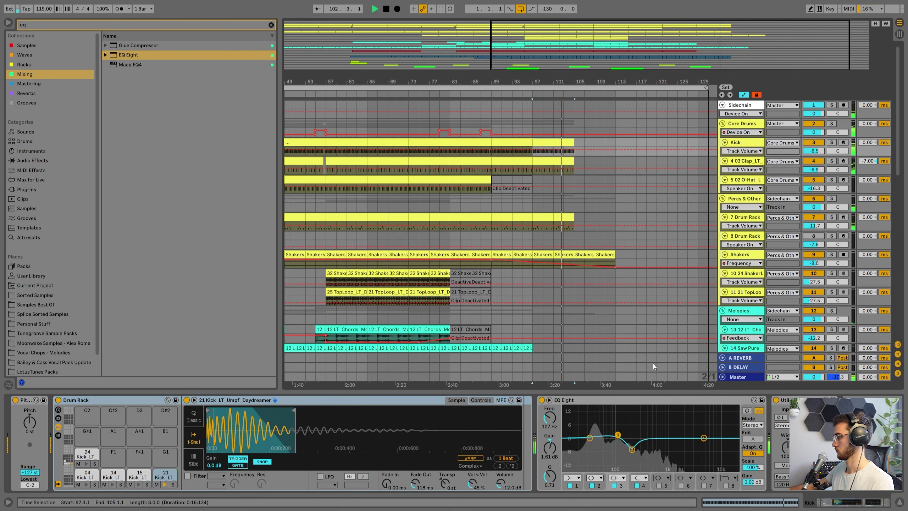
{"action": "left_click", "coordinate": [739, 126]}
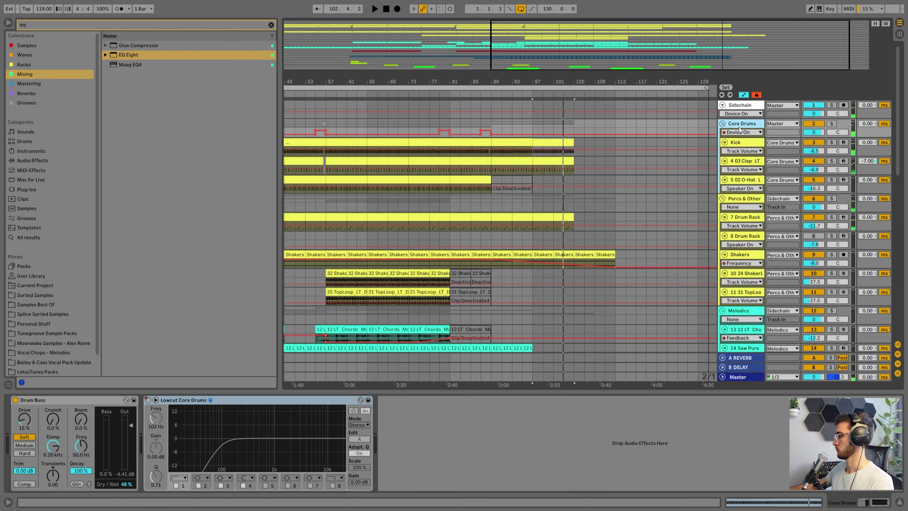
{"action": "right_click", "coordinate": [148, 400]}
{"action": "left_click", "coordinate": [168, 403]}
{"action": "left_click", "coordinate": [553, 135]}
{"action": "left_click_drag", "start_coordinate": [564, 135], "coordinate": [569, 131]}
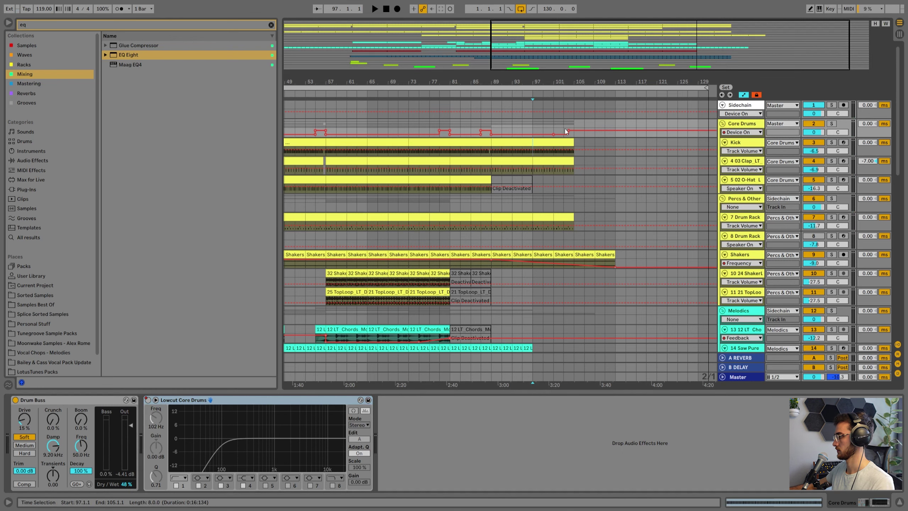
{"action": "left_click", "coordinate": [564, 124]}
{"action": "key", "text": "space"}
{"action": "key", "text": "plus"}
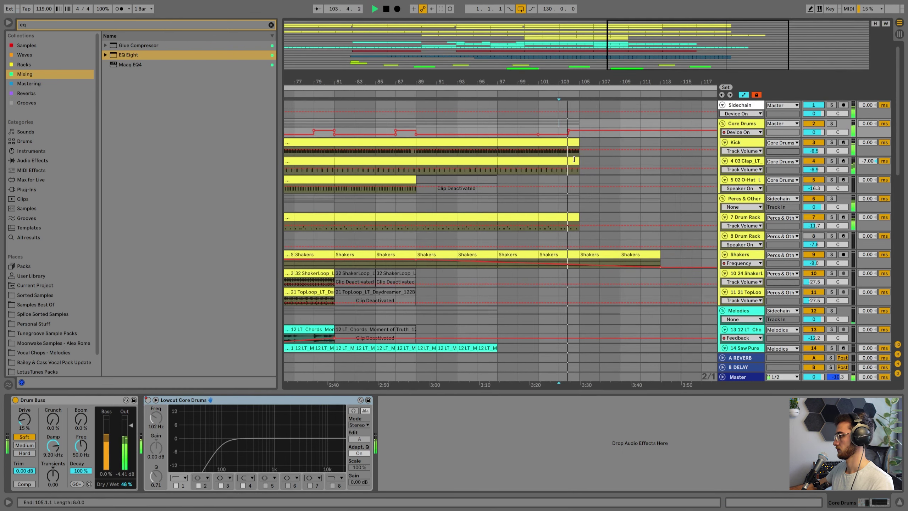
{"action": "scroll", "coordinate": [595, 199], "scroll_direction": "down", "scroll_amount": 8}
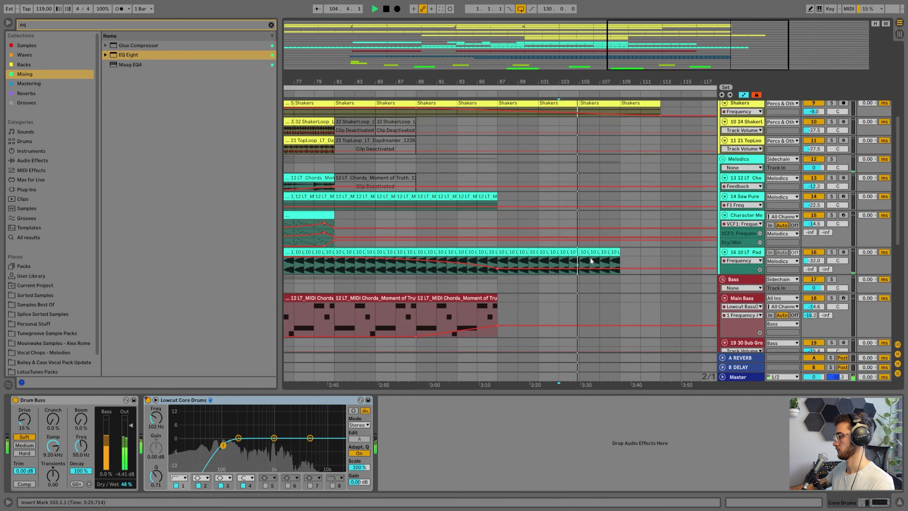
Extend the pads' filter frequency automation so it keeps falling after bar 97, and stop playback
{"action": "left_click", "coordinate": [590, 258]}
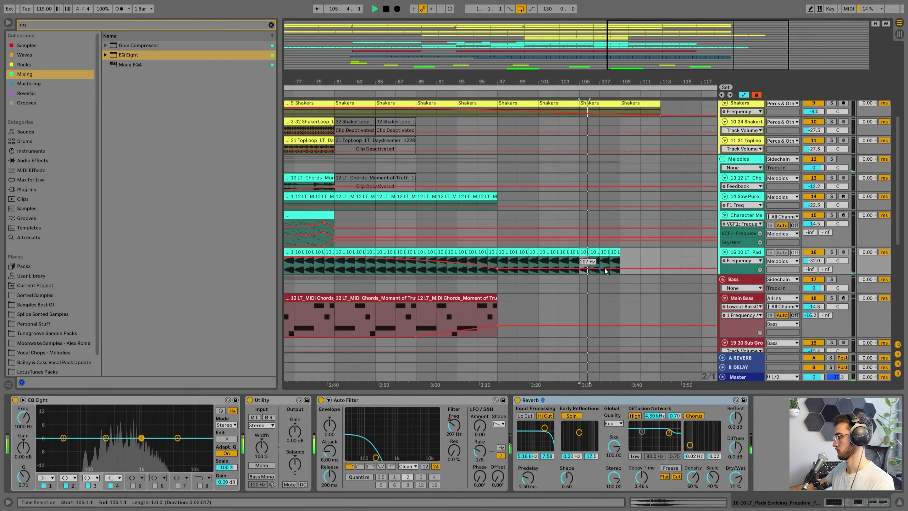
{"action": "left_click", "coordinate": [576, 260]}
{"action": "scroll", "coordinate": [587, 265], "scroll_direction": "down", "scroll_amount": 3}
{"action": "scroll", "coordinate": [588, 265], "scroll_direction": "up", "scroll_amount": 5}
{"action": "key", "text": "space"}
Delete the last Shakers clip from bar 109 to 113 and play from bar 101
{"action": "left_click", "coordinate": [624, 142]}
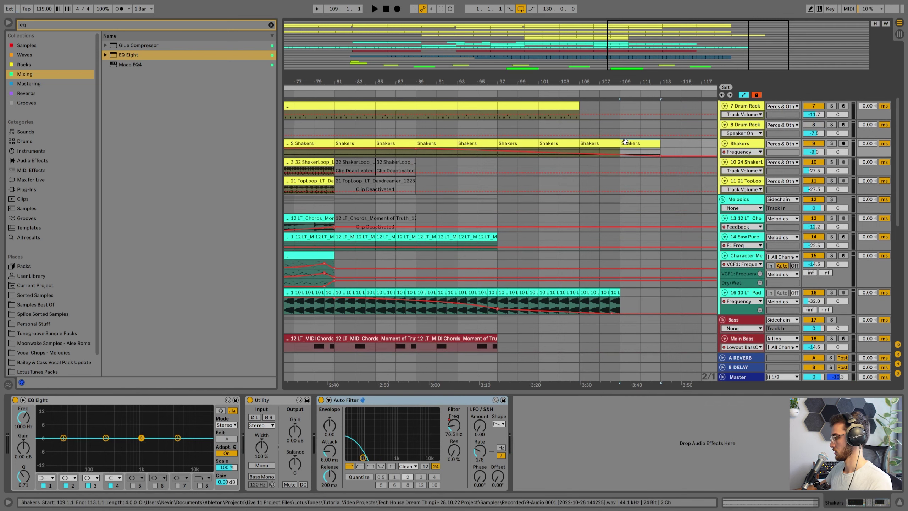
{"action": "left_click", "coordinate": [625, 143]}
{"action": "left_click", "coordinate": [544, 128]}
{"action": "key", "text": "space"}
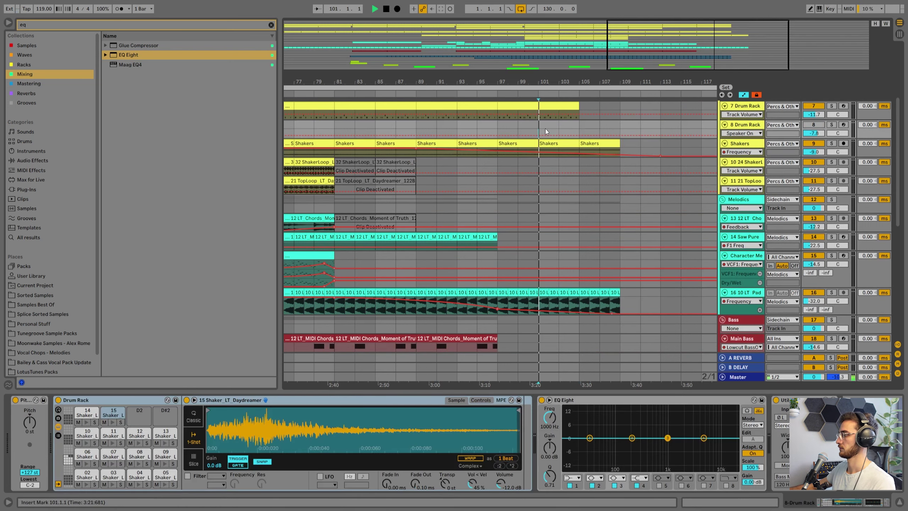
Automate the 14 Saw Pure track's F1 Freq to fall from bar 93 to 30 at bar 97, and enlarge the track
{"action": "left_click", "coordinate": [459, 94]}
{"action": "scroll", "coordinate": [495, 154], "scroll_direction": "down", "scroll_amount": 4}
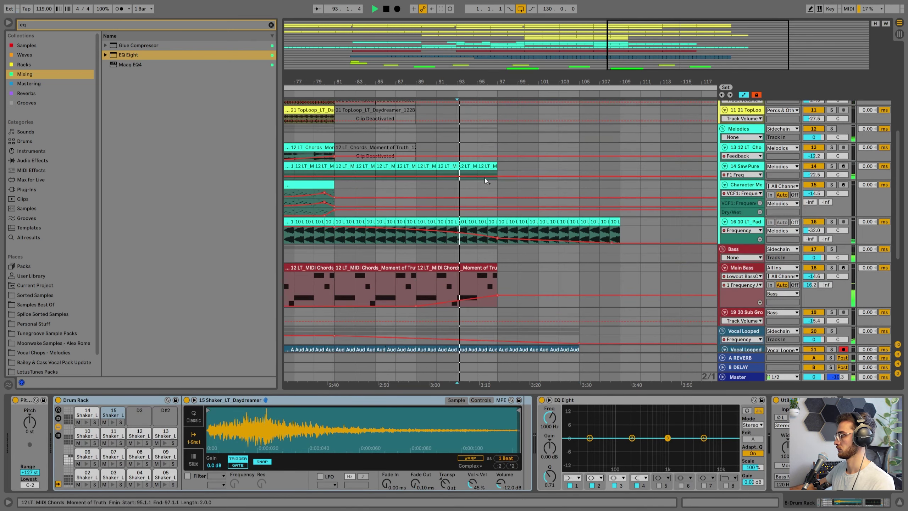
{"action": "left_click", "coordinate": [487, 167]}
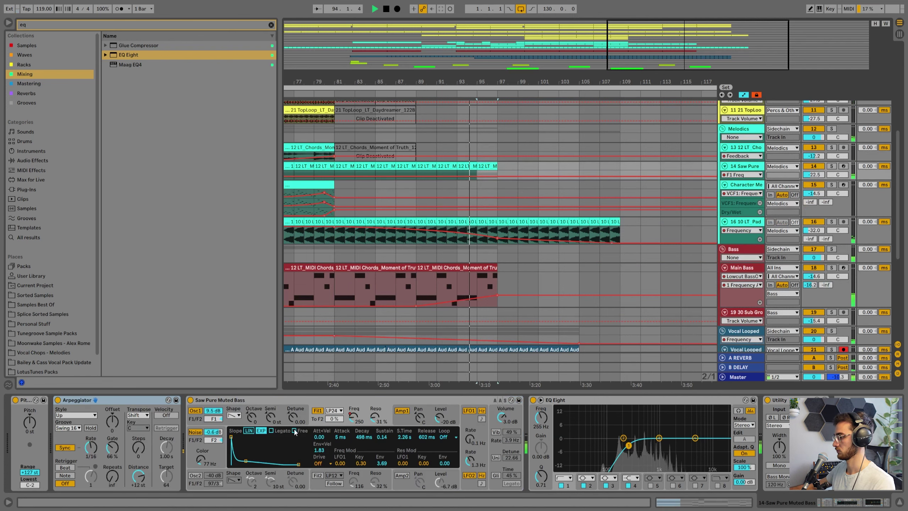
{"action": "key", "text": "space"}
{"action": "left_click", "coordinate": [458, 178]}
{"action": "left_click_drag", "start_coordinate": [498, 177], "coordinate": [498, 179]}
{"action": "left_click_drag", "start_coordinate": [744, 179], "coordinate": [744, 223]}
Move the start of the Saw Pure F1 Freq sweep to bar 89, curve its fall towards bar 97, and audition it
{"action": "left_click", "coordinate": [434, 197]}
{"action": "key", "text": "space"}
{"action": "left_click_drag", "start_coordinate": [458, 210], "coordinate": [417, 209]}
{"action": "left_click", "coordinate": [456, 199]}
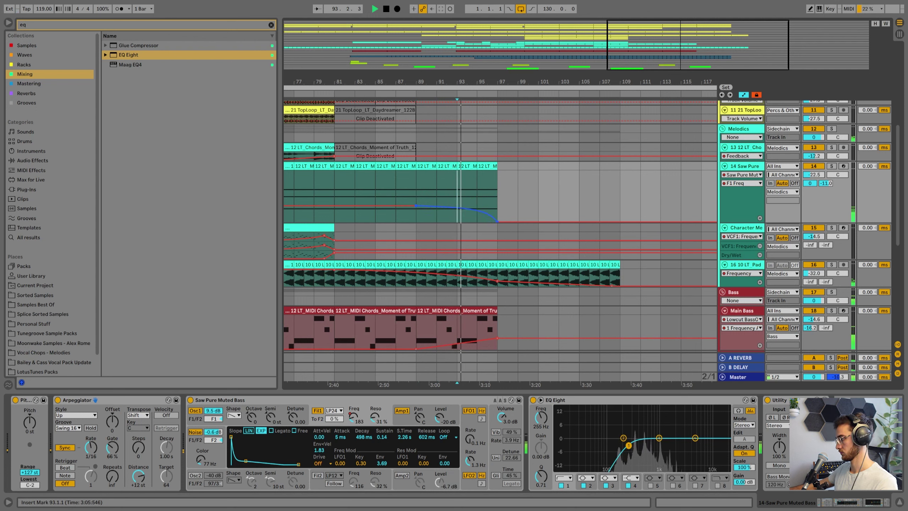
{"action": "left_click", "coordinate": [485, 193]}
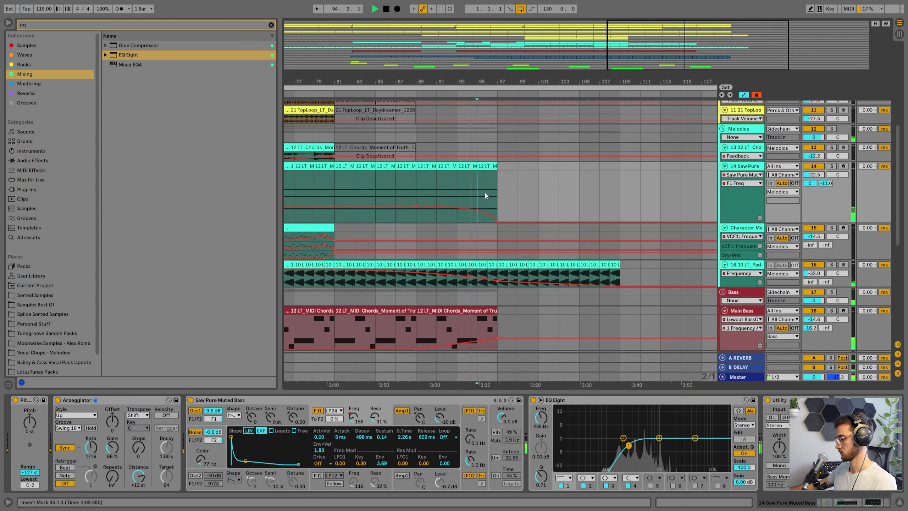
{"action": "left_click_drag", "start_coordinate": [495, 217], "coordinate": [486, 172]}
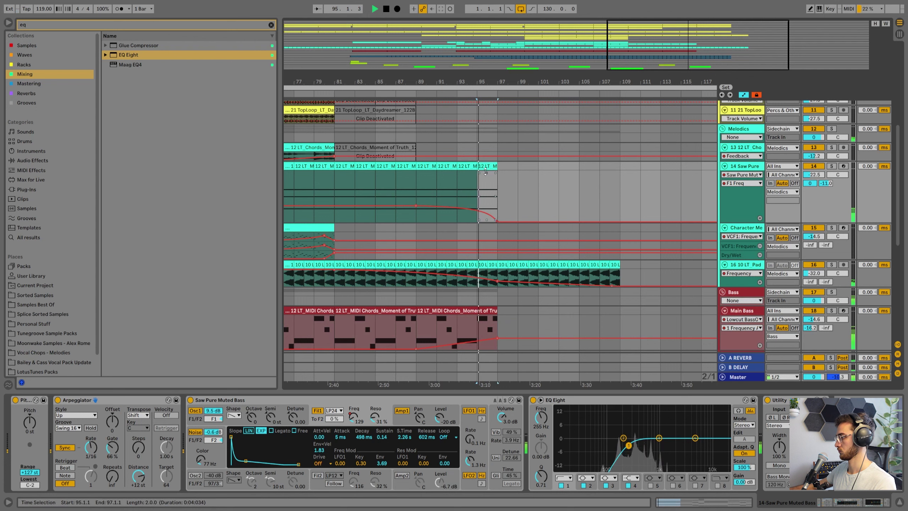
{"action": "left_click", "coordinate": [496, 220]}
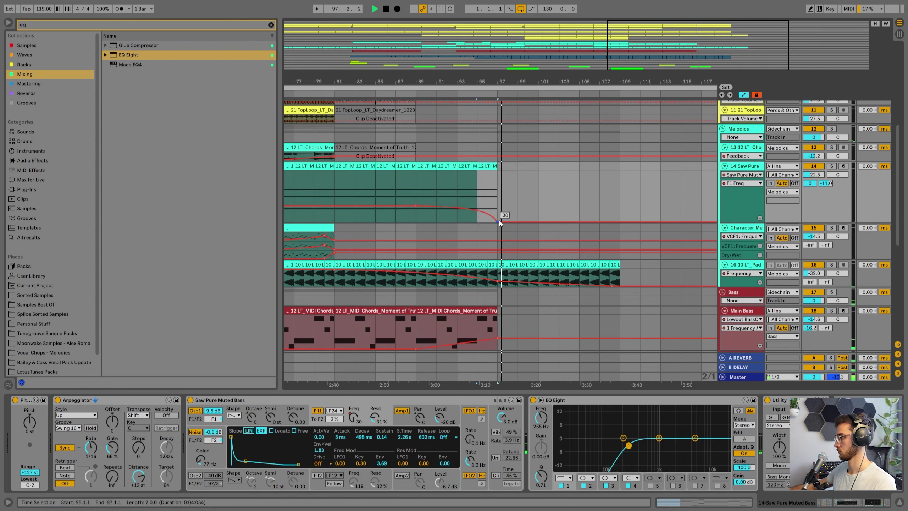
Move the point where the Core Drums low cut switches on several bars earlier, before bar 101, auditioning from bar 95
{"action": "scroll", "coordinate": [536, 213], "scroll_direction": "up", "scroll_amount": 10}
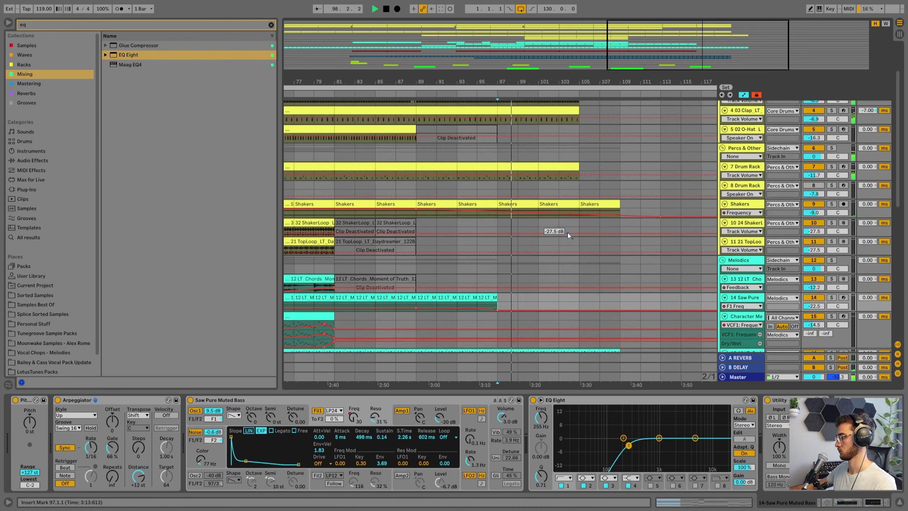
{"action": "left_click", "coordinate": [537, 134]}
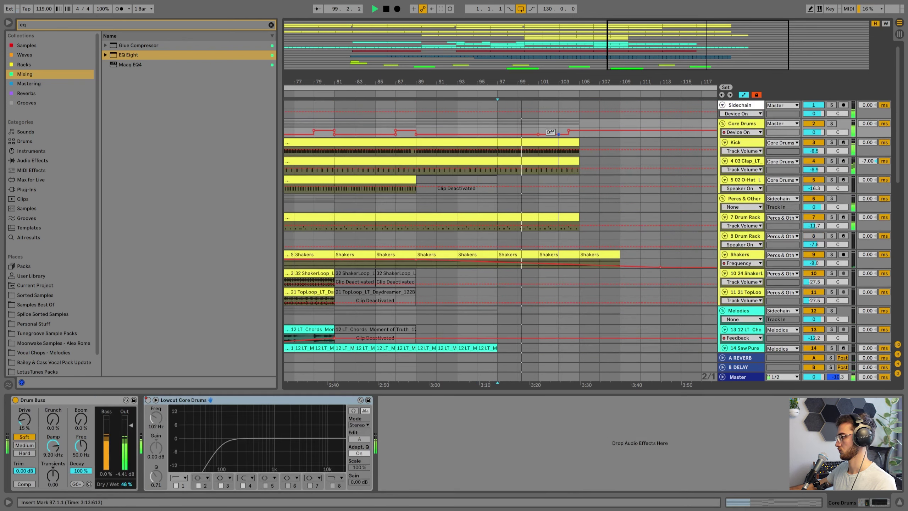
{"action": "mouse_move", "coordinate": [538, 134]}
{"action": "left_mouse_down"}
{"action": "mouse_move", "coordinate": [497, 130]}
{"action": "mouse_move", "coordinate": [559, 131]}
{"action": "mouse_move", "coordinate": [537, 131]}
{"action": "left_mouse_up"}
{"action": "left_click", "coordinate": [490, 125]}
{"action": "key", "text": "space"}
{"action": "key", "text": "space"}
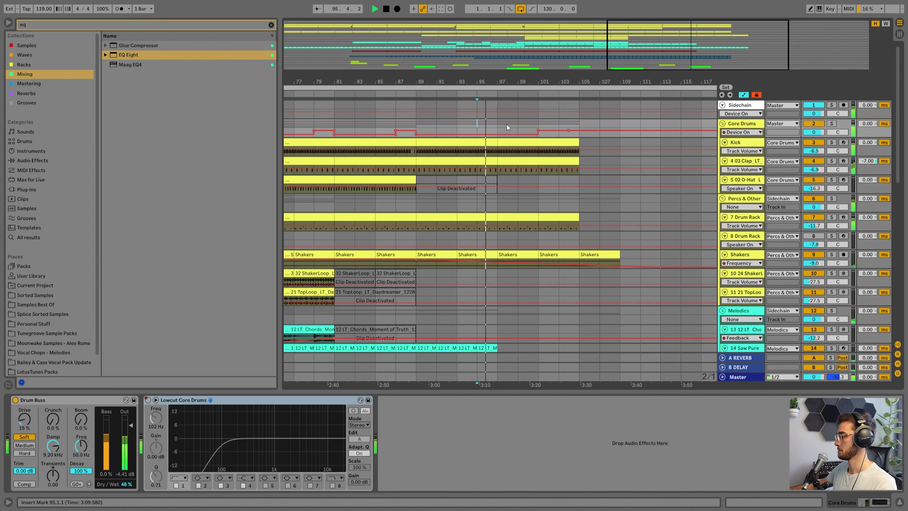
{"action": "left_click_drag", "start_coordinate": [537, 130], "coordinate": [517, 130]}
{"action": "scroll", "coordinate": [517, 342], "scroll_direction": "down", "scroll_amount": 8}
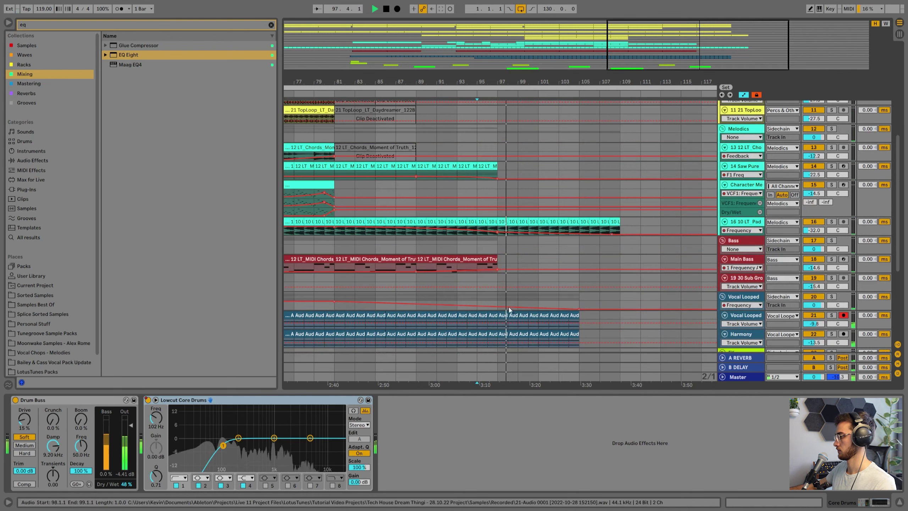
Examine the notes of the last Main Bass clip before bar 97, return to the full arrangement, and stop playback
{"action": "double_click", "coordinate": [494, 257]}
{"action": "left_click", "coordinate": [731, 246]}
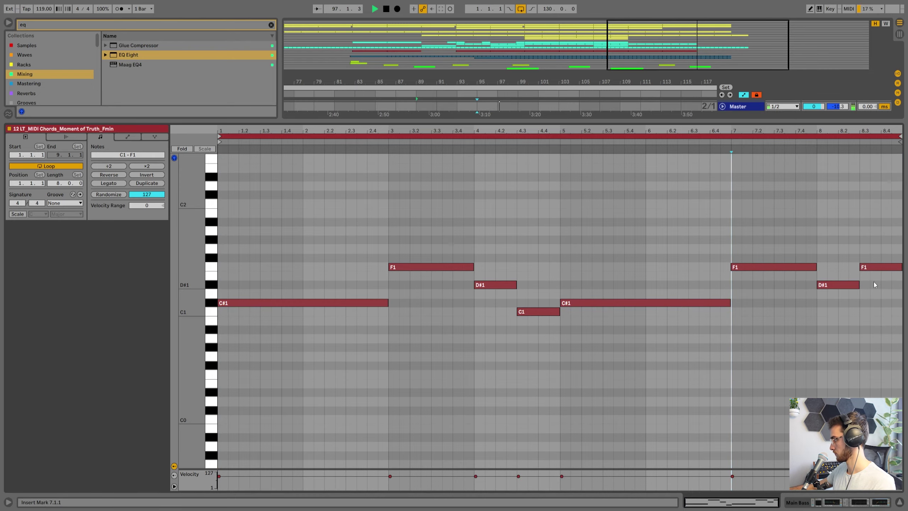
{"action": "key", "text": "shift+Tab"}
{"action": "scroll", "coordinate": [742, 242], "scroll_direction": "up", "scroll_amount": 3}
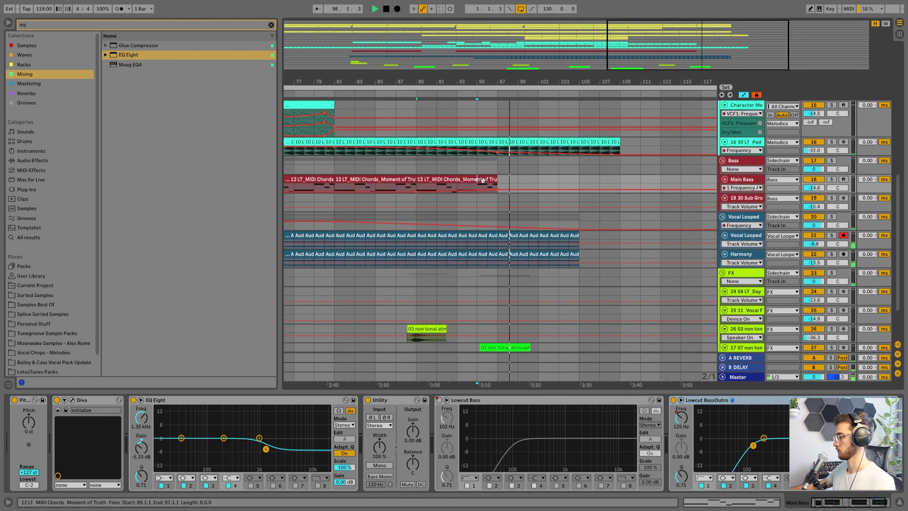
{"action": "scroll", "coordinate": [601, 278], "scroll_direction": "up", "scroll_amount": 3}
{"action": "left_click_drag", "start_coordinate": [565, 82], "coordinate": [568, 35]}
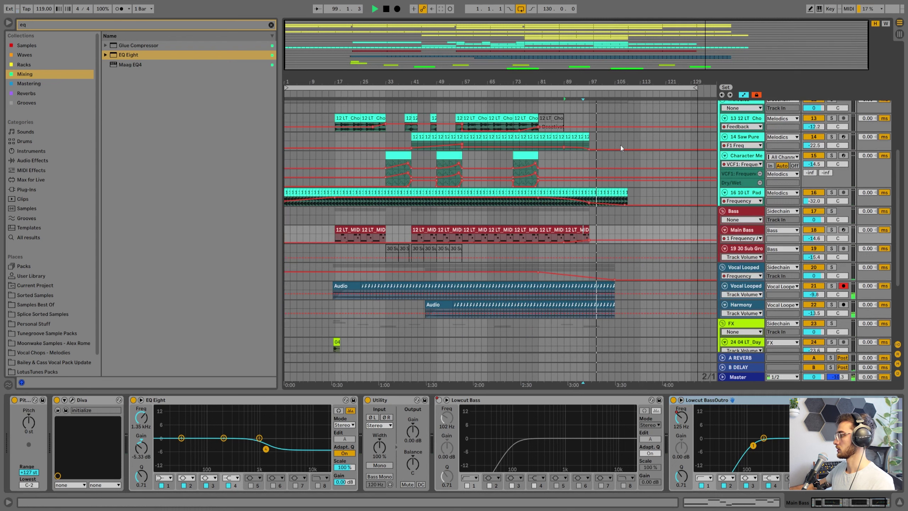
{"action": "left_click", "coordinate": [626, 231]}
{"action": "key", "text": "space"}
Set the arrangement's fixed grid to 4 bars and hide the automation lanes
{"action": "right_click", "coordinate": [625, 231]}
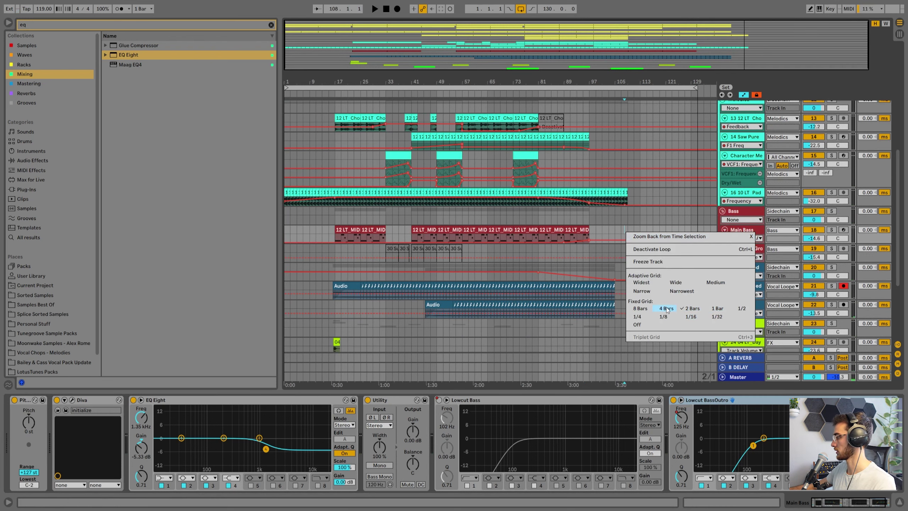
{"action": "left_click", "coordinate": [666, 308]}
{"action": "scroll", "coordinate": [549, 261], "scroll_direction": "up", "scroll_amount": 5}
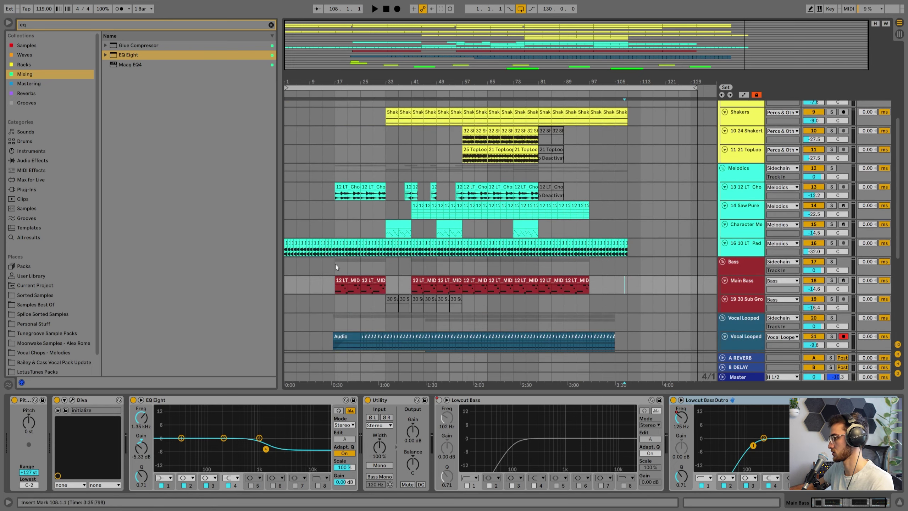
{"action": "left_click", "coordinate": [329, 262]}
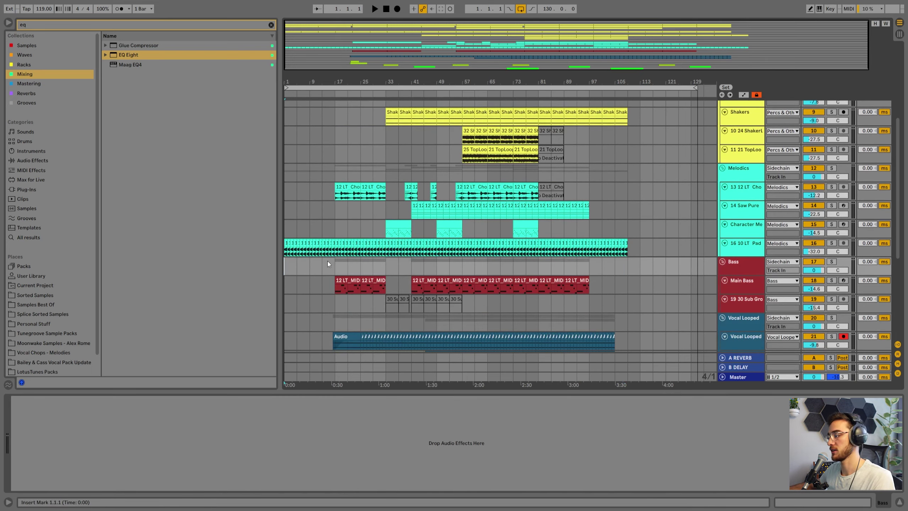
Delete the deactivated TopLoop, ShakerLoop and chord clips from bar 81 to 89 and the deactivated O-Hat clip from bar 89 to 97
{"action": "scroll", "coordinate": [464, 250], "scroll_direction": "up", "scroll_amount": 3}
{"action": "left_click", "coordinate": [551, 214]}
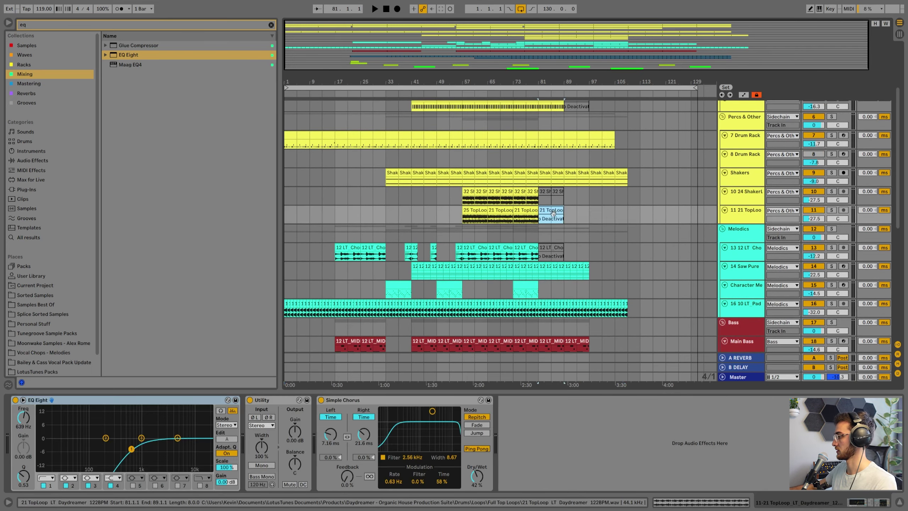
{"action": "left_click", "coordinate": [557, 246]}
{"action": "left_click", "coordinate": [546, 193], "text": "shift"}
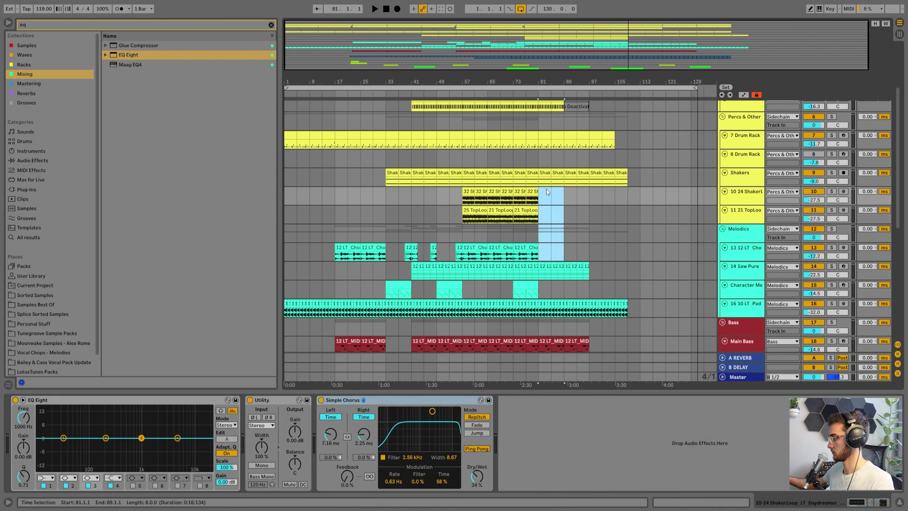
{"action": "scroll", "coordinate": [575, 197], "scroll_direction": "up", "scroll_amount": 4}
{"action": "left_click", "coordinate": [573, 179]}
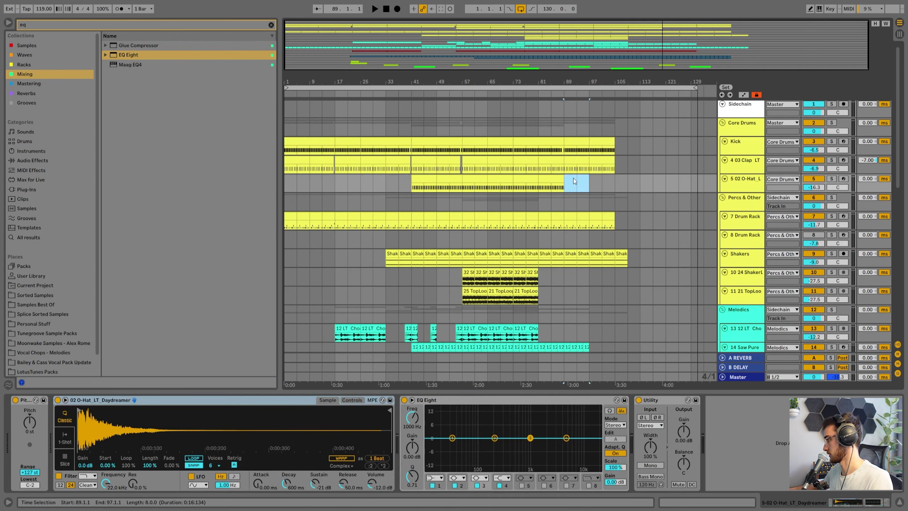
Delete the 19 30 Sub Groove track with its deactivated clips from the Bass group
{"action": "scroll", "coordinate": [529, 219], "scroll_direction": "down", "scroll_amount": 8}
{"action": "left_click", "coordinate": [456, 293]}
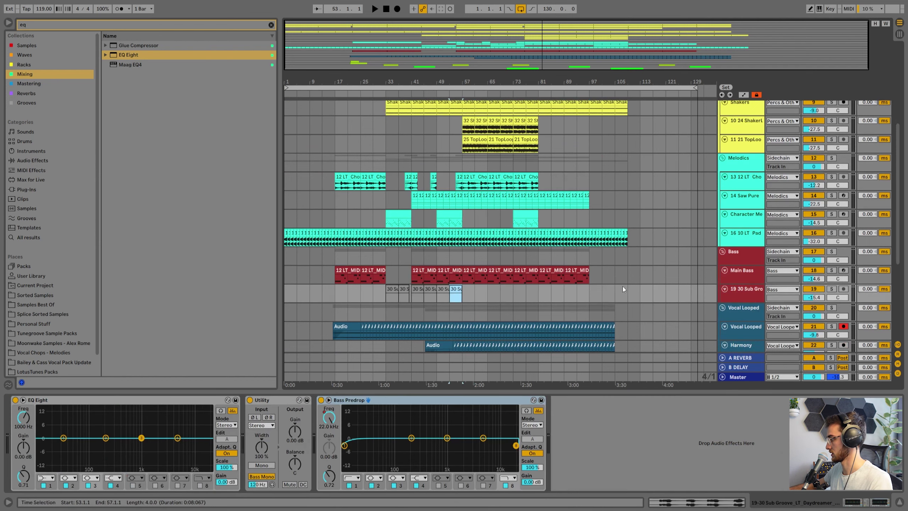
{"action": "key", "text": "Delete"}
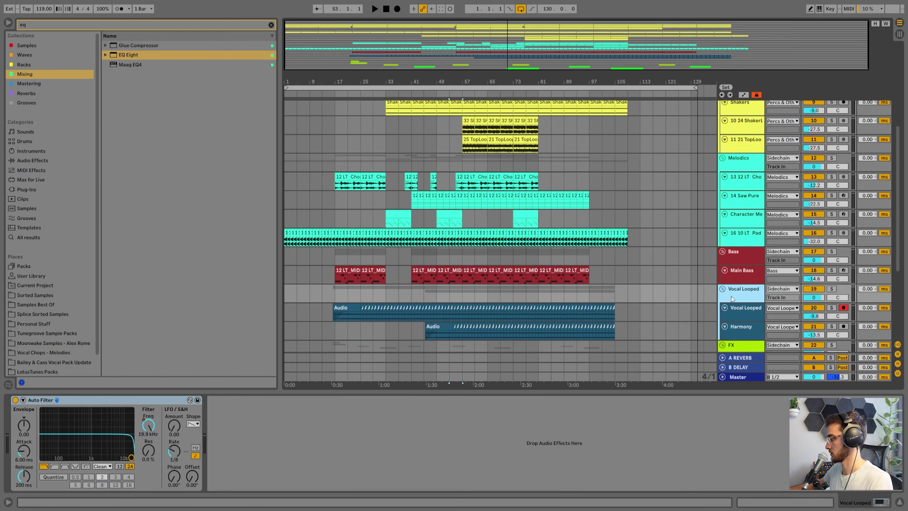
{"action": "left_click", "coordinate": [750, 274]}
{"action": "scroll", "coordinate": [550, 283], "scroll_direction": "up", "scroll_amount": 2}
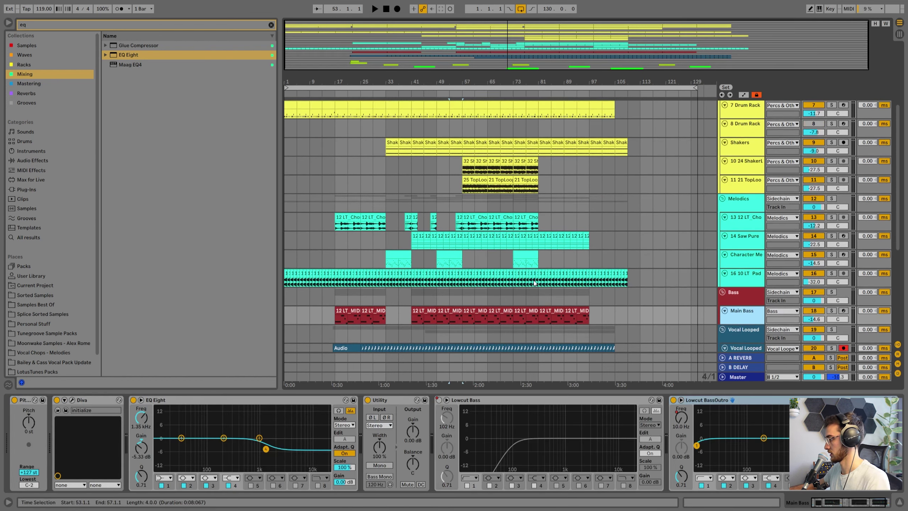
Play the arrangement from bar 1 and look over the drum, percussion and melodic tracks
{"action": "left_click", "coordinate": [386, 255]}
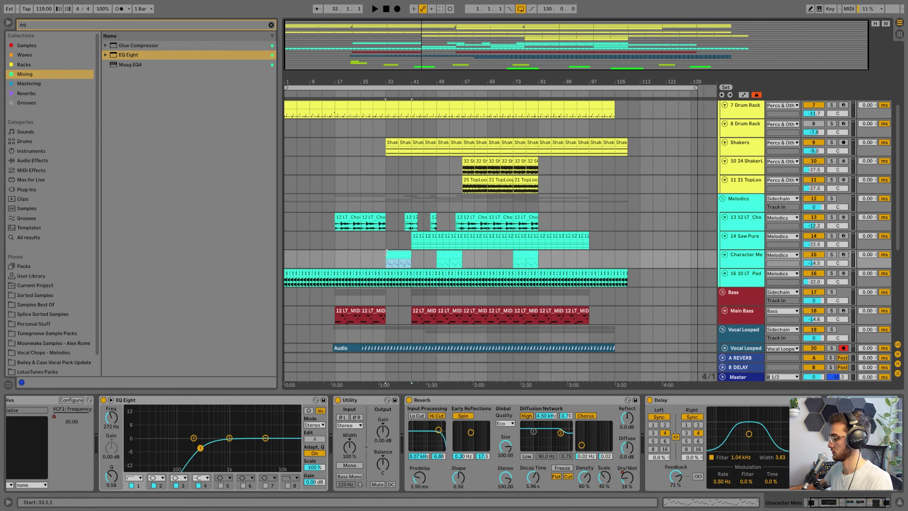
{"action": "scroll", "coordinate": [358, 243], "scroll_direction": "up", "scroll_amount": 3}
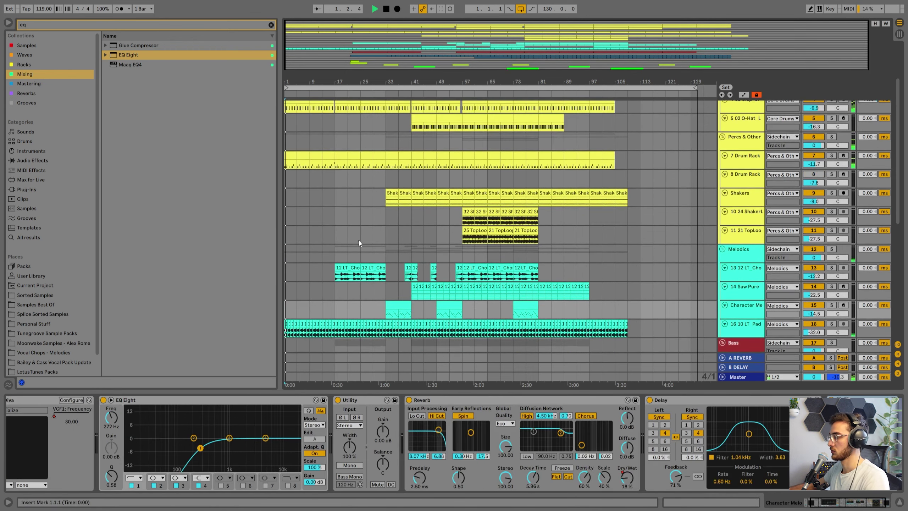
{"action": "scroll", "coordinate": [326, 176], "scroll_direction": "up", "scroll_amount": 3}
{"action": "left_click", "coordinate": [328, 178]}
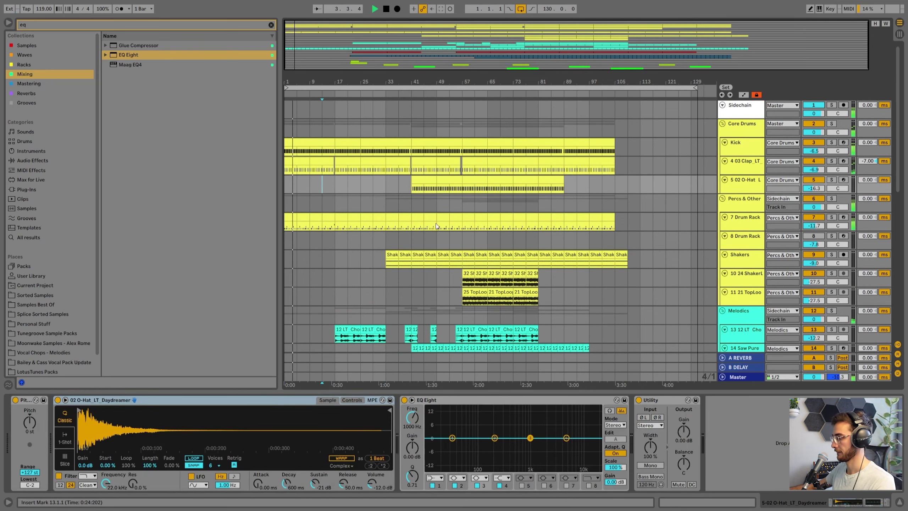
{"action": "scroll", "coordinate": [436, 222], "scroll_direction": "down", "scroll_amount": 1}
{"action": "left_click", "coordinate": [469, 271]}
{"action": "scroll", "coordinate": [466, 266], "scroll_direction": "down", "scroll_amount": 3}
{"action": "scroll", "coordinate": [466, 266], "scroll_direction": "down", "scroll_amount": 1}
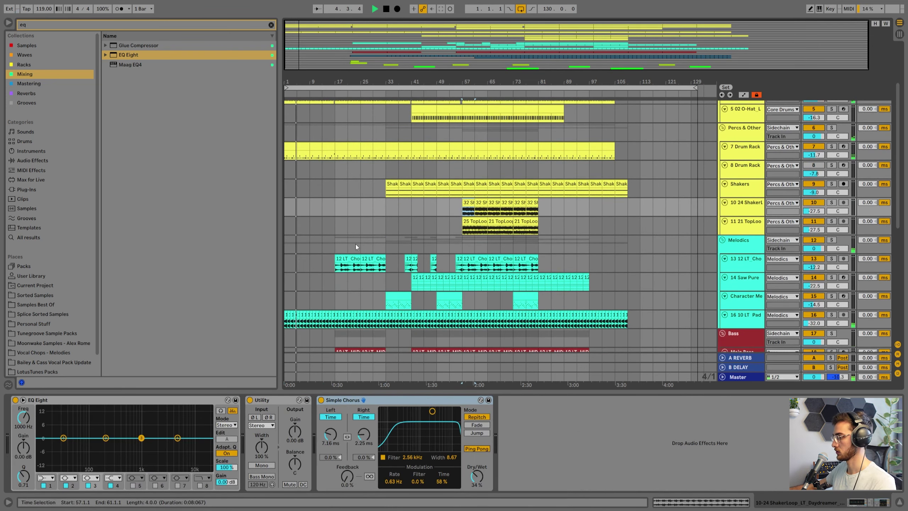
Try the 1-bar grid and set the arrangement's fixed grid to 2 bars
{"action": "right_click", "coordinate": [370, 238]}
{"action": "left_click", "coordinate": [443, 302]}
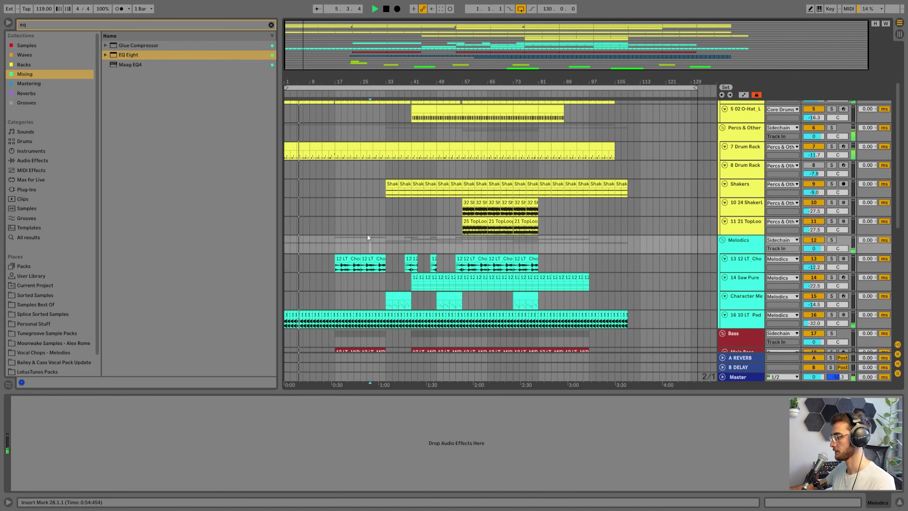
{"action": "right_click", "coordinate": [379, 240]}
{"action": "left_click", "coordinate": [459, 314]}
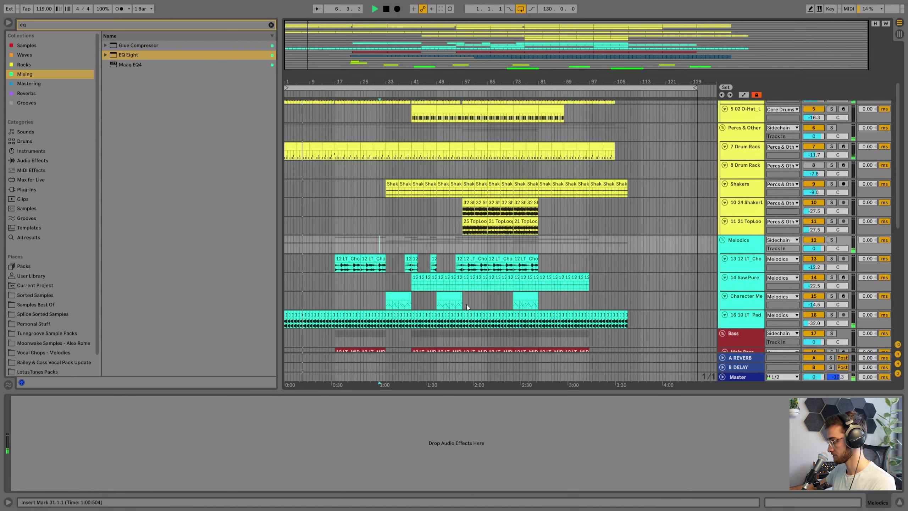
{"action": "right_click", "coordinate": [381, 241]}
{"action": "left_click", "coordinate": [443, 312]}
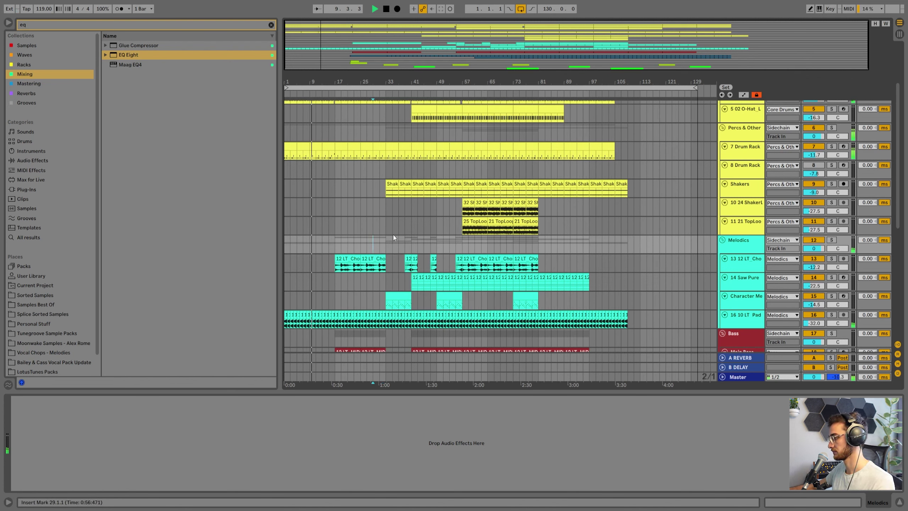
{"action": "left_click", "coordinate": [378, 226]}
Rename the empty 8 Drum Rack track as Shakers Original, keeping it in the Percs & Other group
{"action": "scroll", "coordinate": [390, 235], "scroll_direction": "up", "scroll_amount": 2}
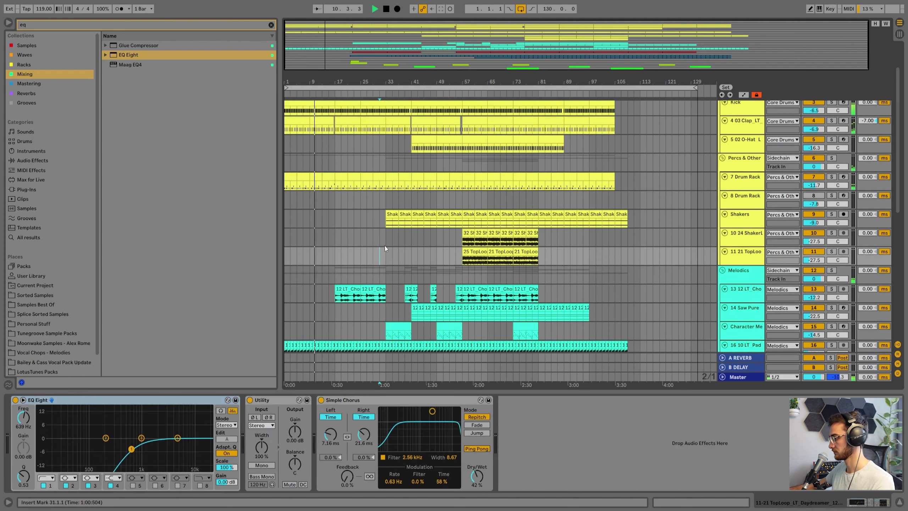
{"action": "scroll", "coordinate": [385, 246], "scroll_direction": "up", "scroll_amount": 3}
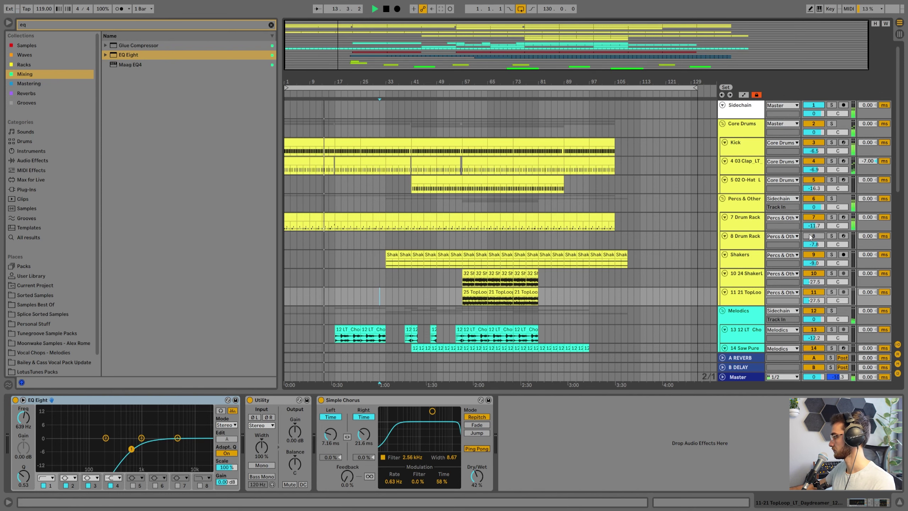
{"action": "left_click", "coordinate": [734, 241]}
{"action": "key", "text": "Delete"}
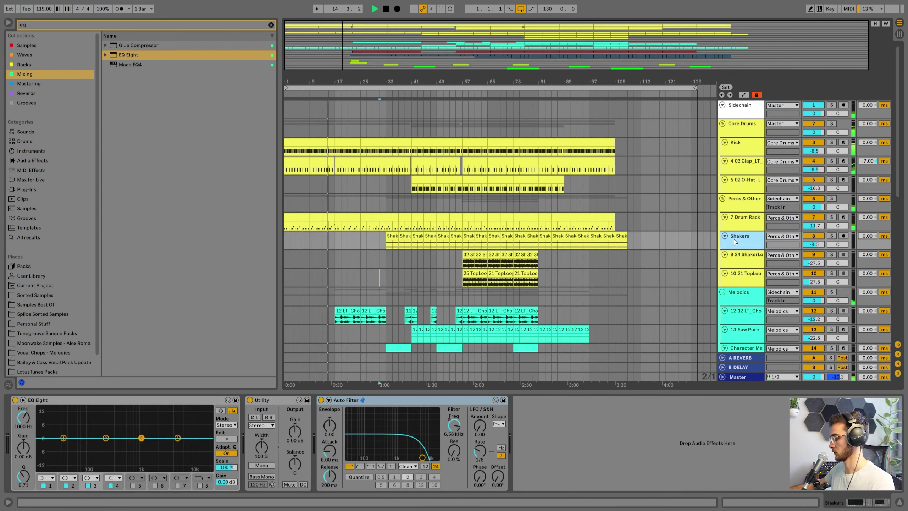
{"action": "key", "text": "ctrl+z"}
{"action": "key", "text": "ctrl+r"}
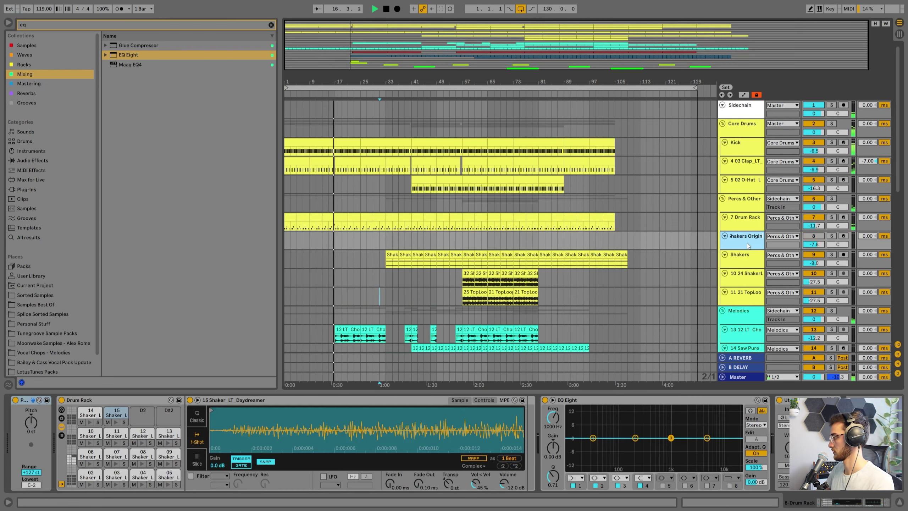
On the 11 Vocal Fill track, delete the automation of the Delay's Freeze switch and turn the Delay on
{"action": "scroll", "coordinate": [363, 250], "scroll_direction": "down", "scroll_amount": 10}
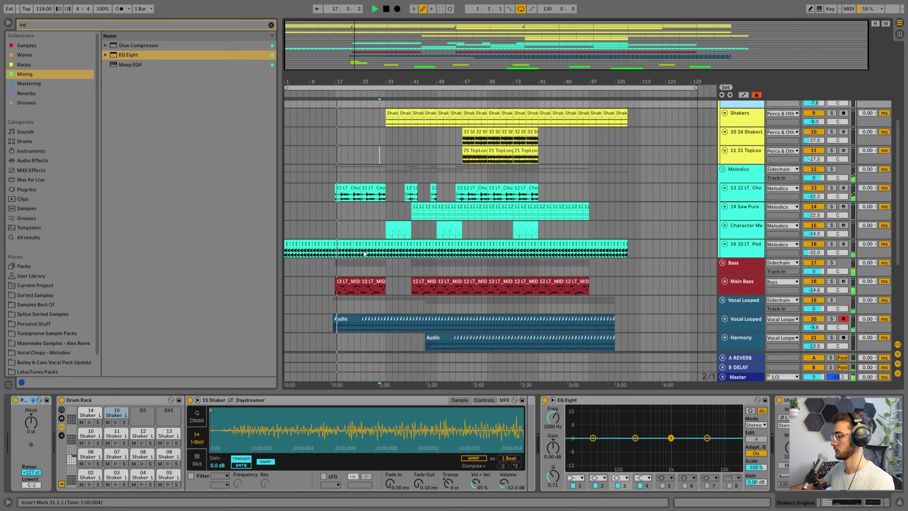
{"action": "scroll", "coordinate": [363, 264], "scroll_direction": "down", "scroll_amount": 3}
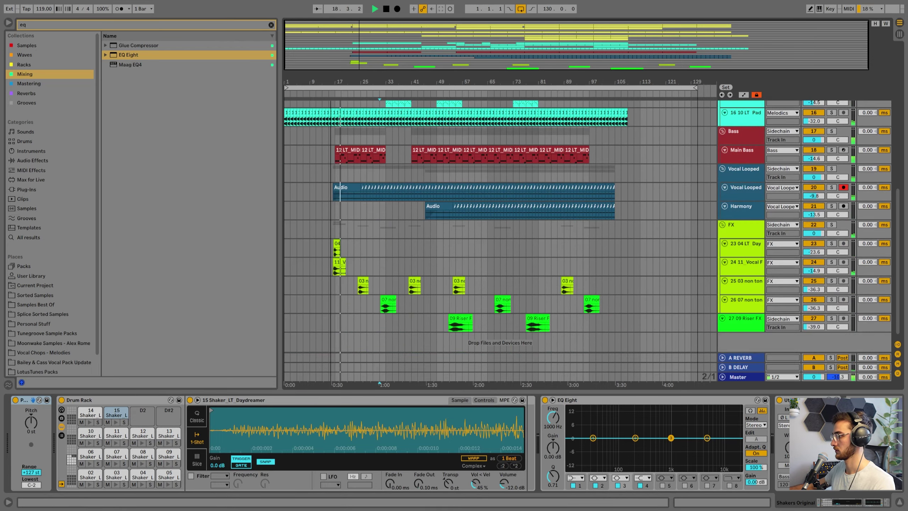
{"action": "scroll", "coordinate": [381, 236], "scroll_direction": "up", "scroll_amount": 2}
{"action": "scroll", "coordinate": [369, 264], "scroll_direction": "up", "scroll_amount": 3}
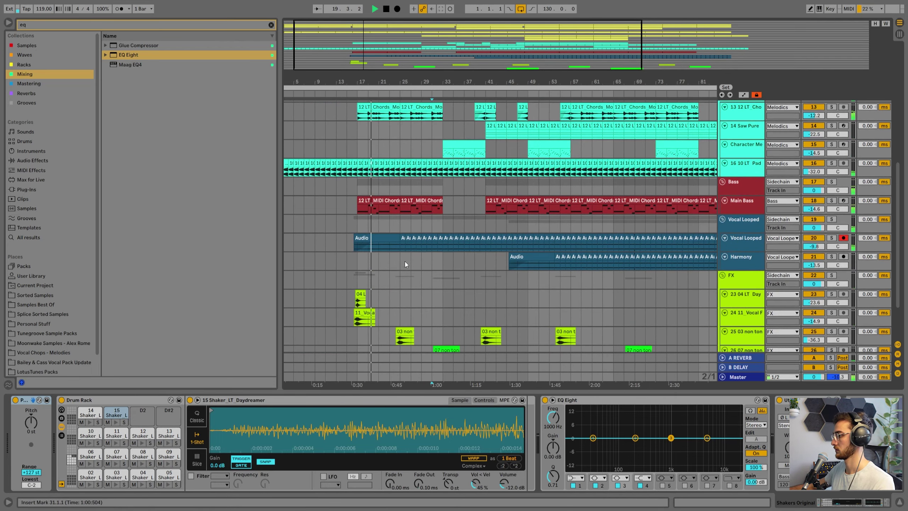
{"action": "left_click", "coordinate": [365, 321]}
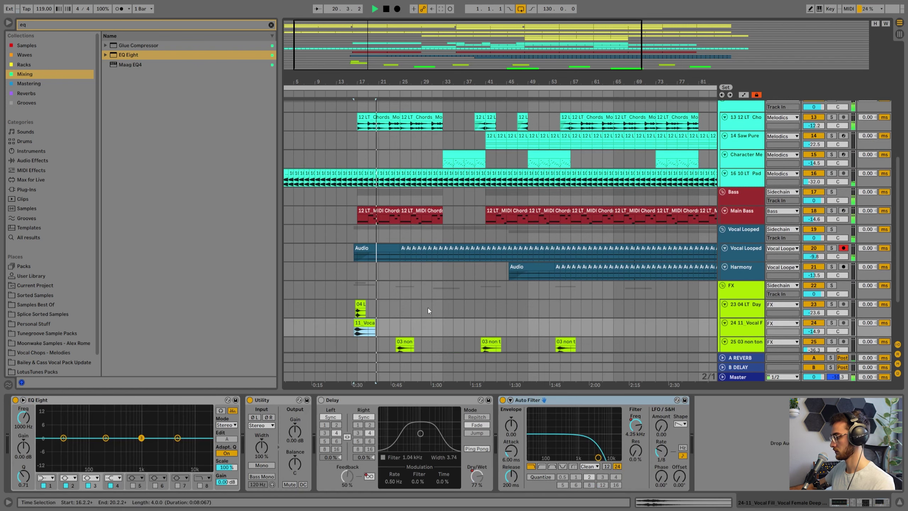
{"action": "scroll", "coordinate": [437, 302], "scroll_direction": "down", "scroll_amount": 3}
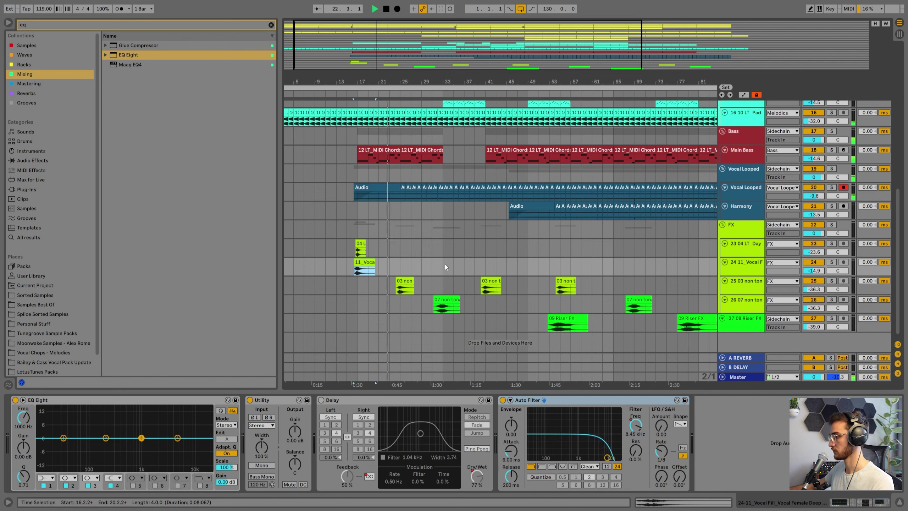
{"action": "scroll", "coordinate": [445, 264], "scroll_direction": "up", "scroll_amount": 3}
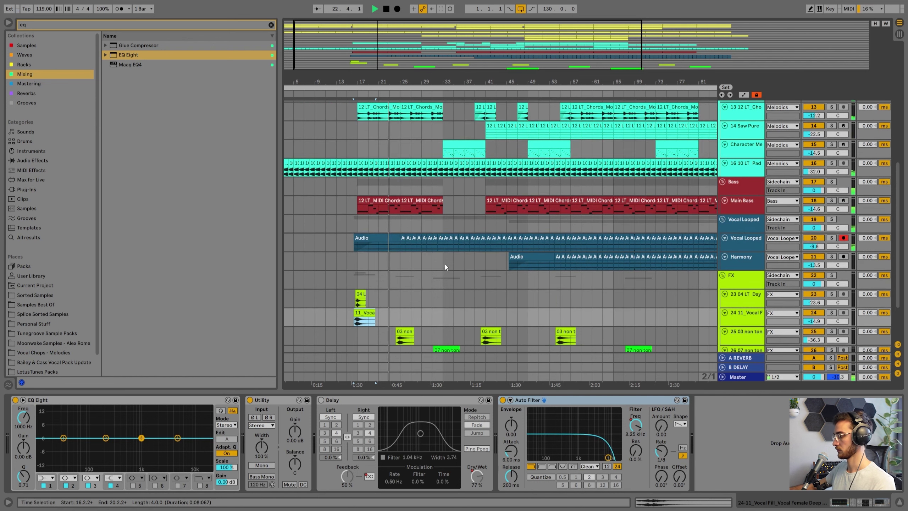
{"action": "right_click", "coordinate": [369, 474]}
{"action": "left_click", "coordinate": [396, 451]}
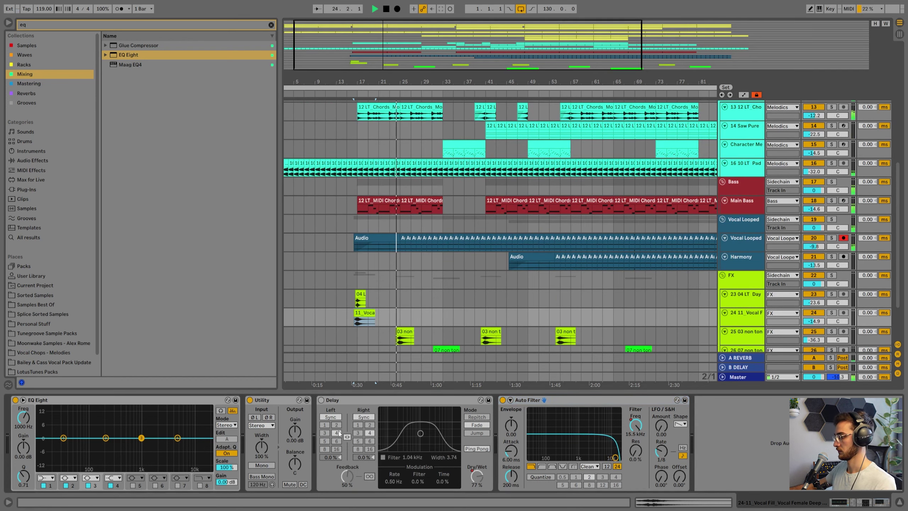
{"action": "left_click", "coordinate": [320, 399]}
Make the first EQ Eight band on the Vocal Fill track a low cut at about 325 Hz while auditioning the clip
{"action": "left_click", "coordinate": [361, 310]}
{"action": "key", "text": "space"}
{"action": "key", "text": "space"}
{"action": "left_click", "coordinate": [46, 479]}
{"action": "left_click", "coordinate": [45, 426]}
{"action": "key", "text": "space"}
{"action": "key", "text": "space"}
{"action": "left_click_drag", "start_coordinate": [63, 445], "coordinate": [126, 445]}
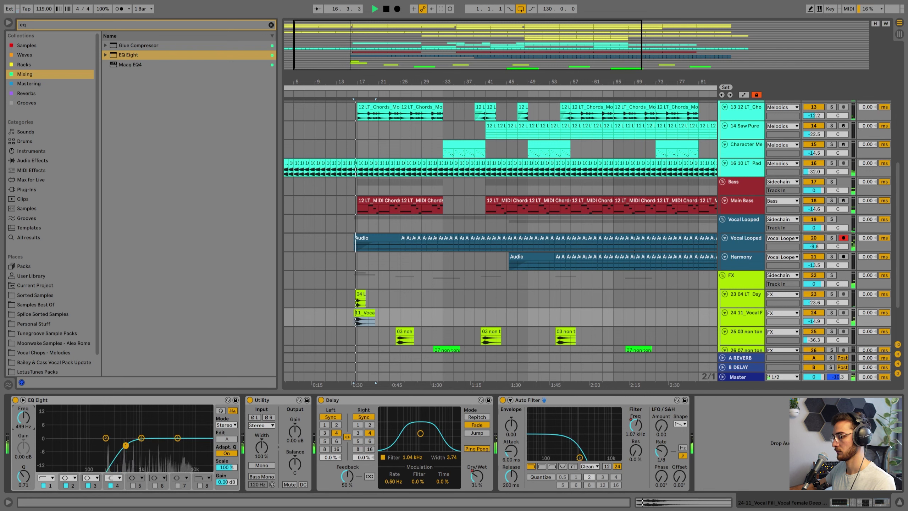
{"action": "left_click_drag", "start_coordinate": [23, 416], "coordinate": [22, 425]}
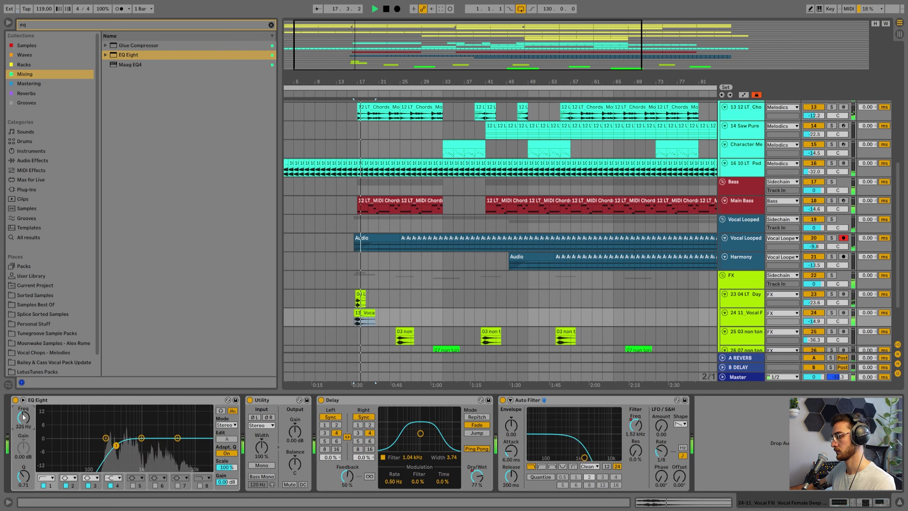
Lower the third EQ Eight band on the Vocal Fill track to about -5.33 dB at 454 Hz and save the Set
{"action": "left_click_drag", "start_coordinate": [141, 437], "coordinate": [124, 448]}
{"action": "key", "text": "ctrl+s"}
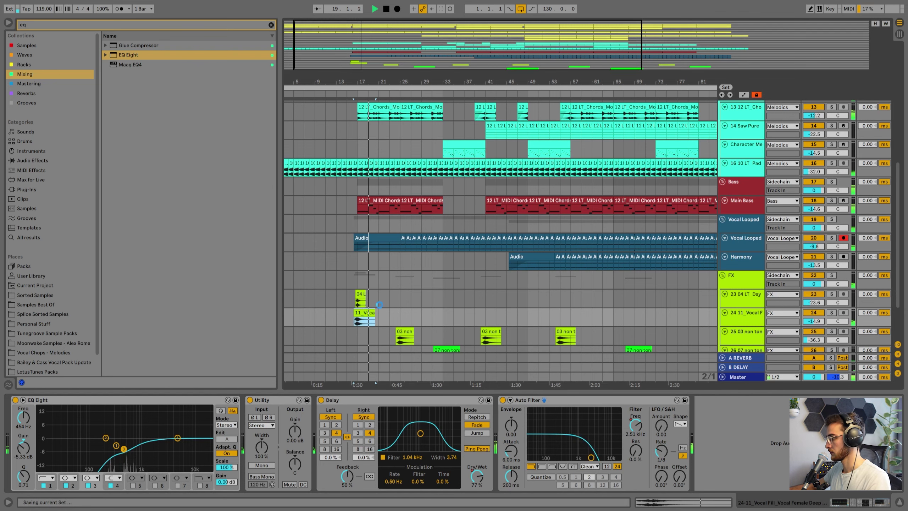
Show the on/off automation of the Lowcut Bass device on Main Bass and place the insert marker at bar 33
{"action": "scroll", "coordinate": [391, 284], "scroll_direction": "up", "scroll_amount": 3}
{"action": "left_click", "coordinate": [421, 254]}
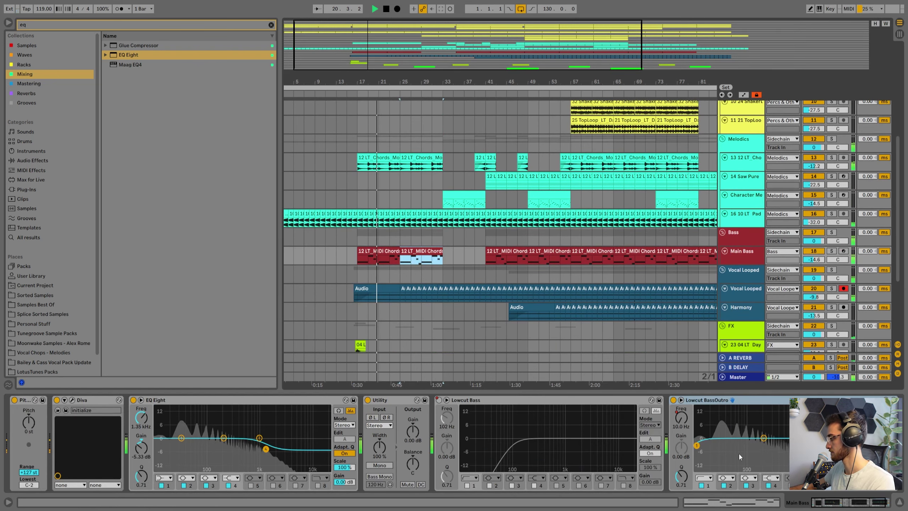
{"action": "right_click", "coordinate": [438, 400]}
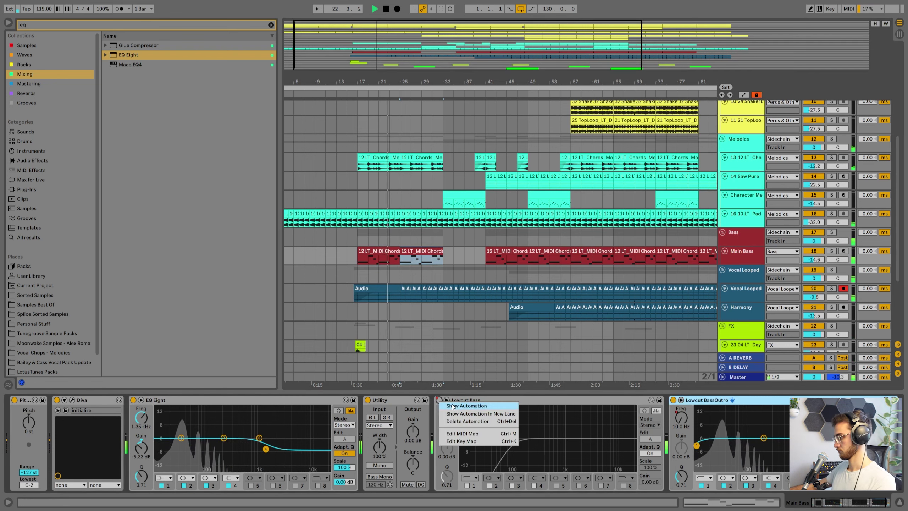
{"action": "left_click", "coordinate": [451, 408]}
{"action": "scroll", "coordinate": [450, 253], "scroll_direction": "up", "scroll_amount": 3}
{"action": "left_click", "coordinate": [440, 228]}
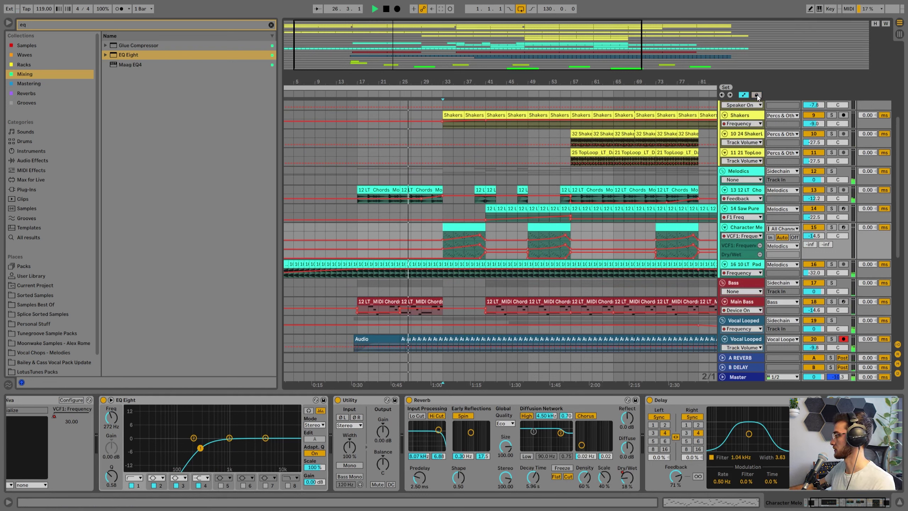
Delete the DJ device at the start of the Master chain, plus the Band-Splitter, Multiband, Width Checker and reastream devices
{"action": "left_click", "coordinate": [739, 376]}
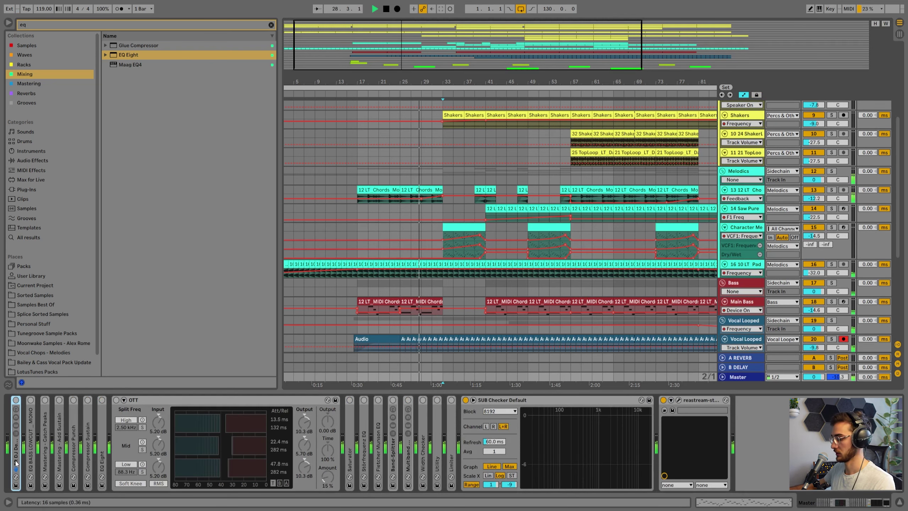
{"action": "key", "text": "Delete"}
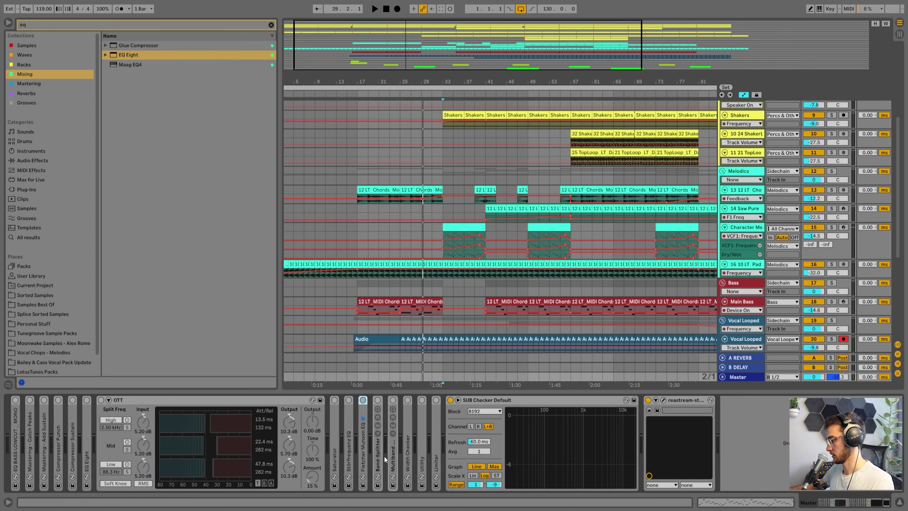
{"action": "key", "text": "Delete"}
{"action": "key", "text": "Delete"}
{"action": "key", "text": "Delete"}
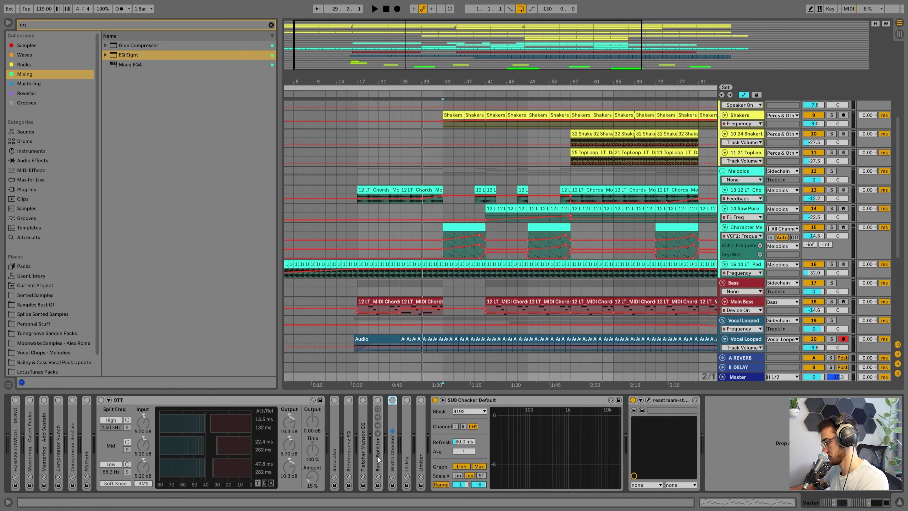
{"action": "key", "text": "Delete"}
{"action": "left_click", "coordinate": [377, 453]}
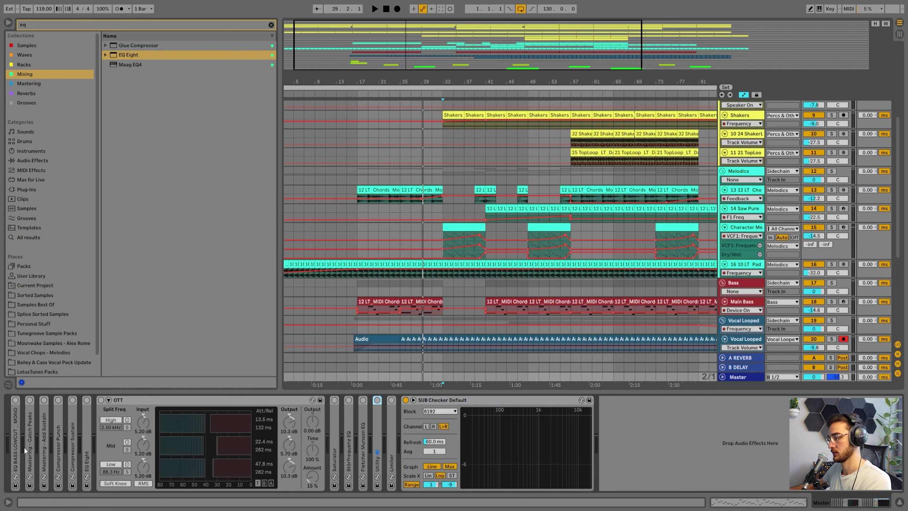
Unfold EQ BASS LOWCUT MONO and Mastering - Catch Peaks on the Master and set the Catch Peaks Threshold to -20 dB while auditioning
{"action": "double_click", "coordinate": [15, 428]}
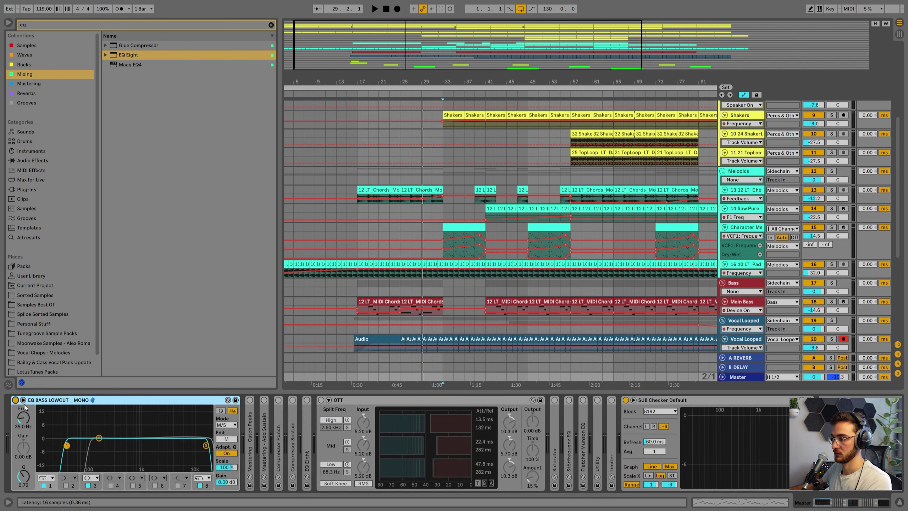
{"action": "key", "text": "space"}
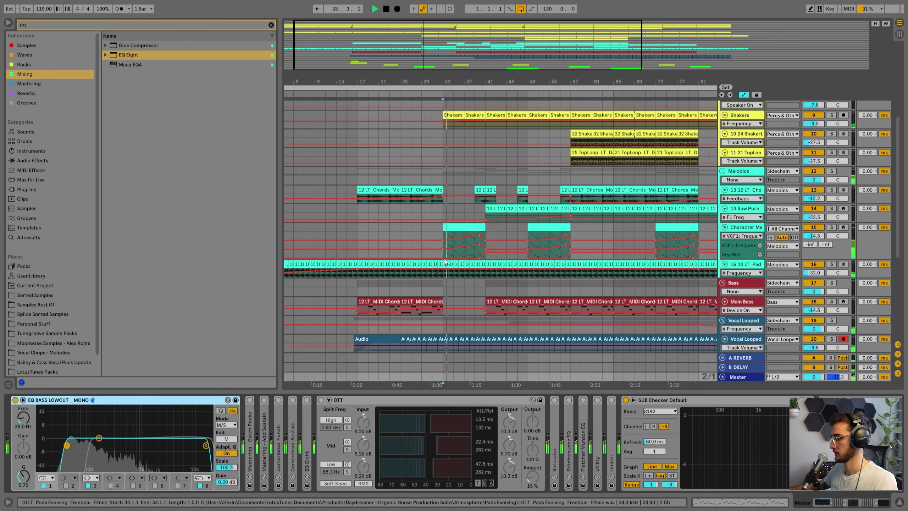
{"action": "double_click", "coordinate": [250, 432]}
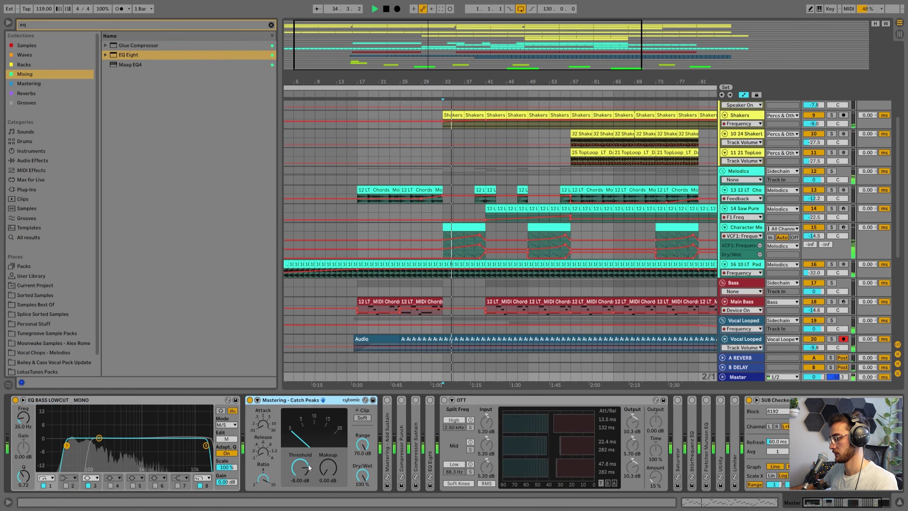
{"action": "mouse_move", "coordinate": [300, 468]}
{"action": "left_mouse_down"}
{"action": "mouse_move", "coordinate": [300, 485]}
{"action": "mouse_move", "coordinate": [305, 471]}
{"action": "left_mouse_up"}
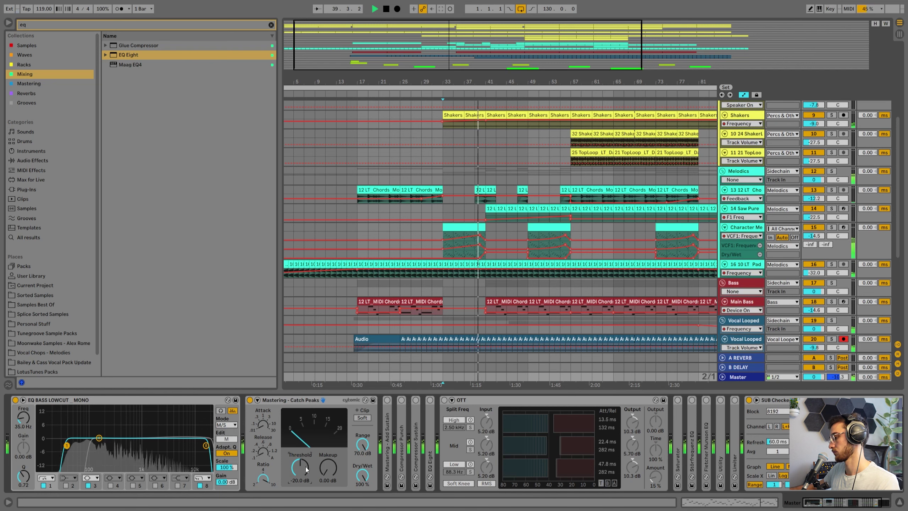
{"action": "key", "text": "space"}
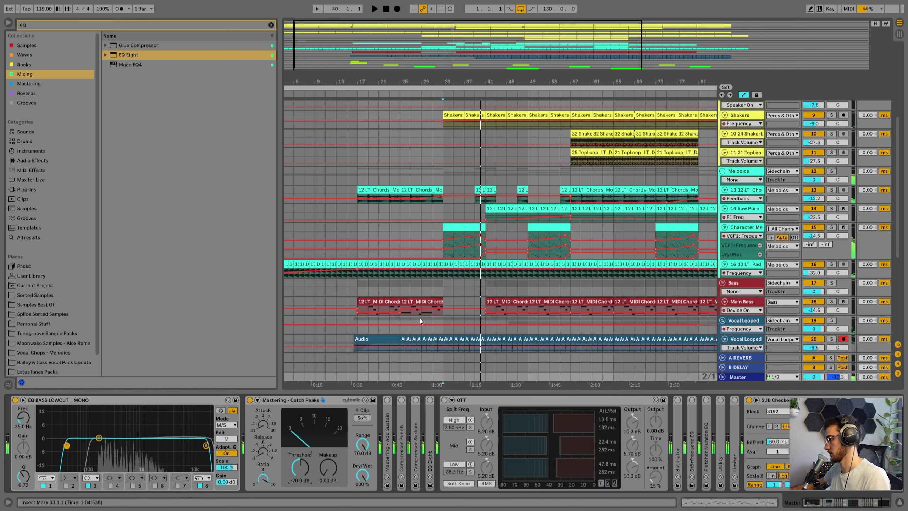
Add a Glue Compressor to the 03 Clap track with Threshold about -24.8 dB and Makeup about 3.17 dB, auditioning from bar 27
{"action": "left_click", "coordinate": [406, 291]}
{"action": "left_click", "coordinate": [743, 378]}
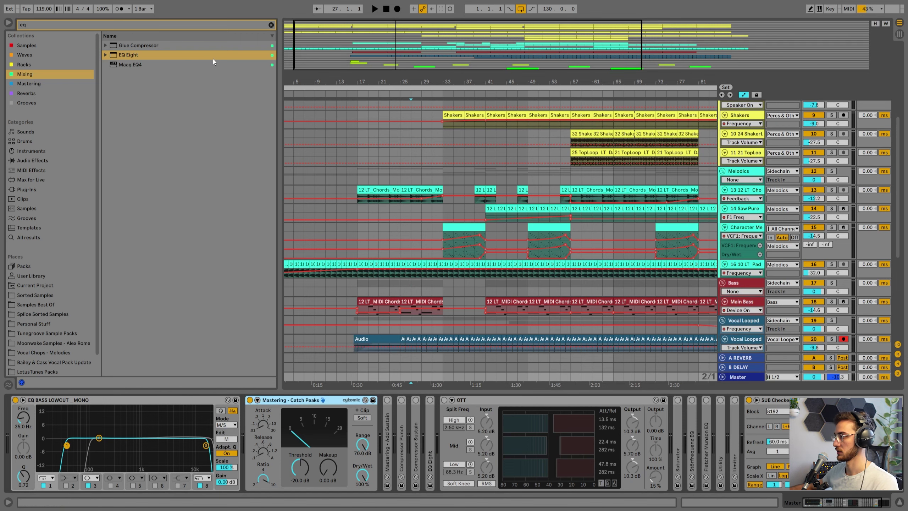
{"action": "scroll", "coordinate": [478, 270], "scroll_direction": "up", "scroll_amount": 6}
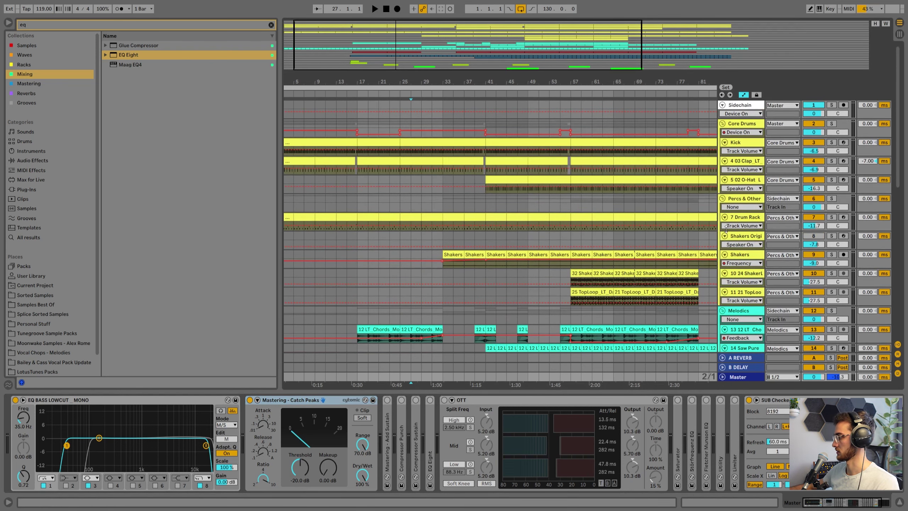
{"action": "left_click", "coordinate": [752, 165]}
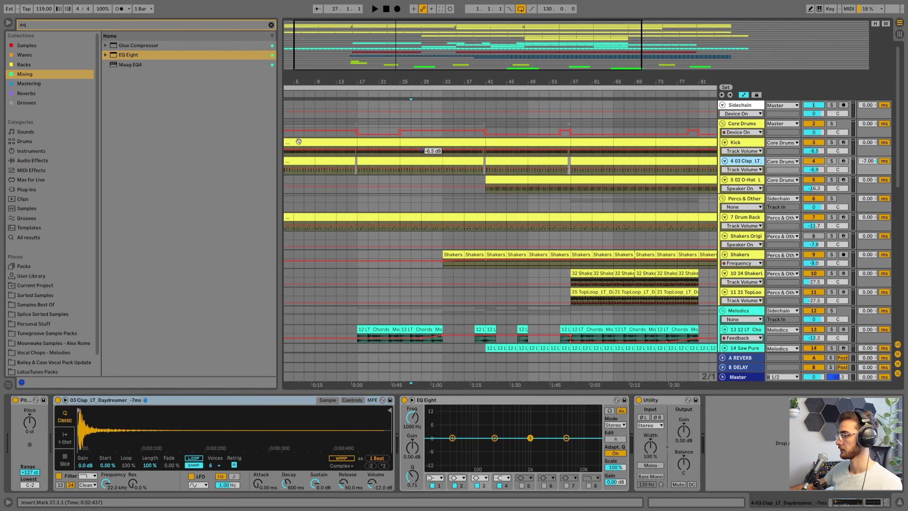
{"action": "key", "text": "Up"}
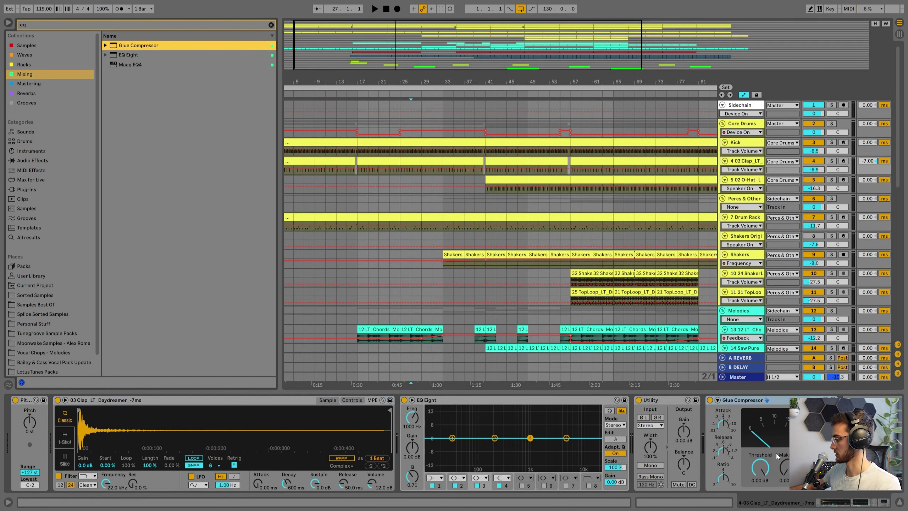
{"action": "left_click_drag", "start_coordinate": [759, 465], "coordinate": [759, 494]}
{"action": "key", "text": "space"}
{"action": "left_click_drag", "start_coordinate": [764, 471], "coordinate": [783, 459]}
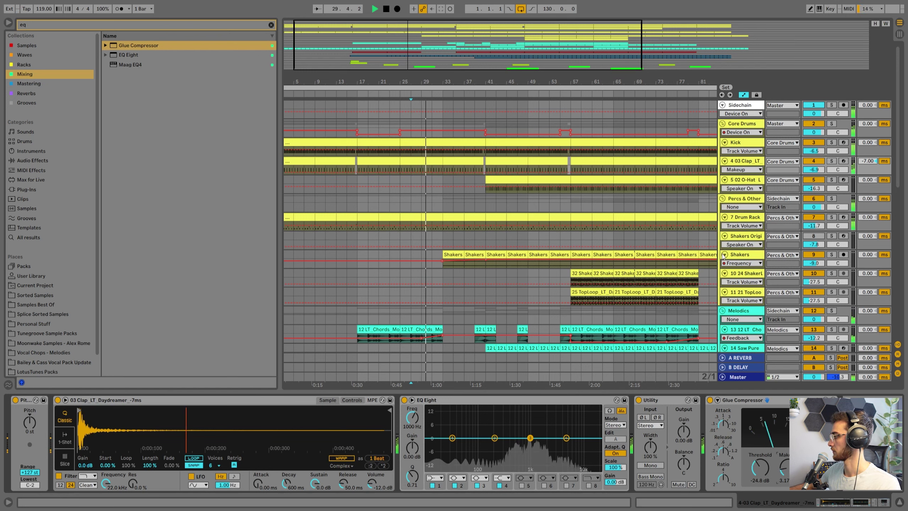
{"action": "left_click", "coordinate": [745, 377]}
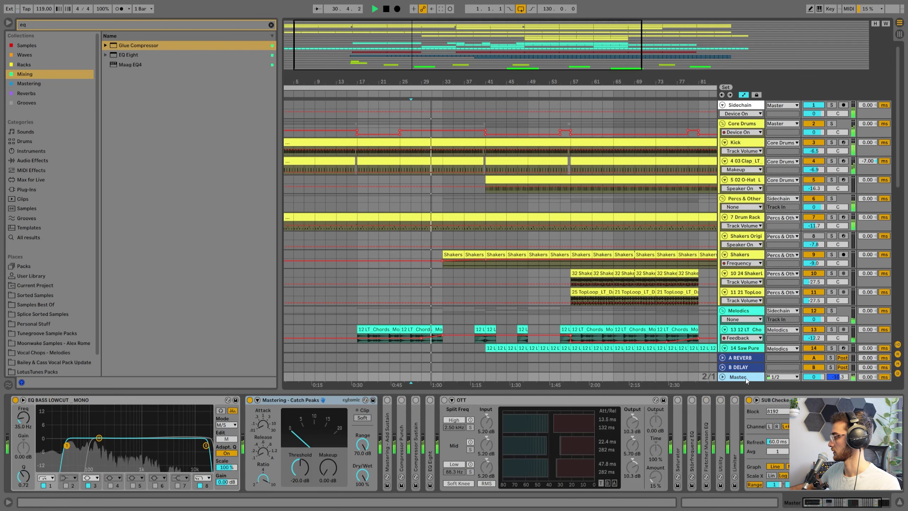
{"action": "left_click", "coordinate": [739, 162]}
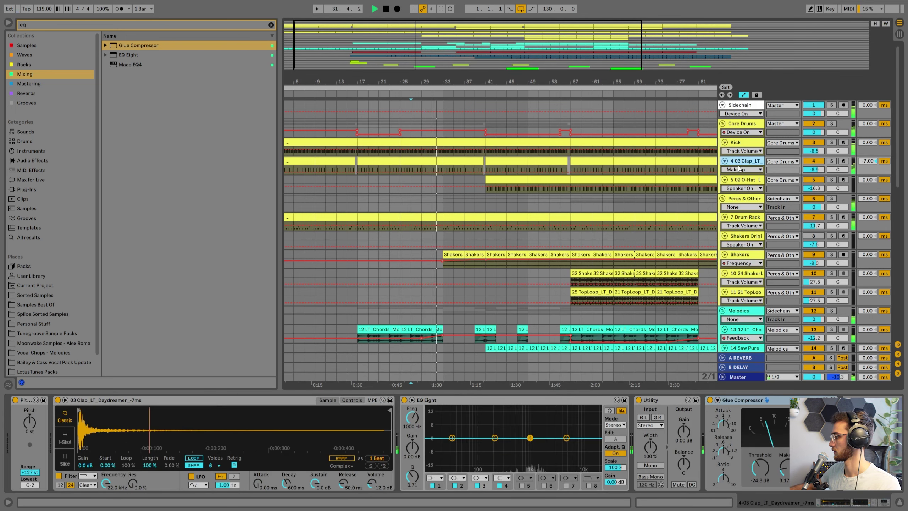
{"action": "left_click", "coordinate": [735, 400]}
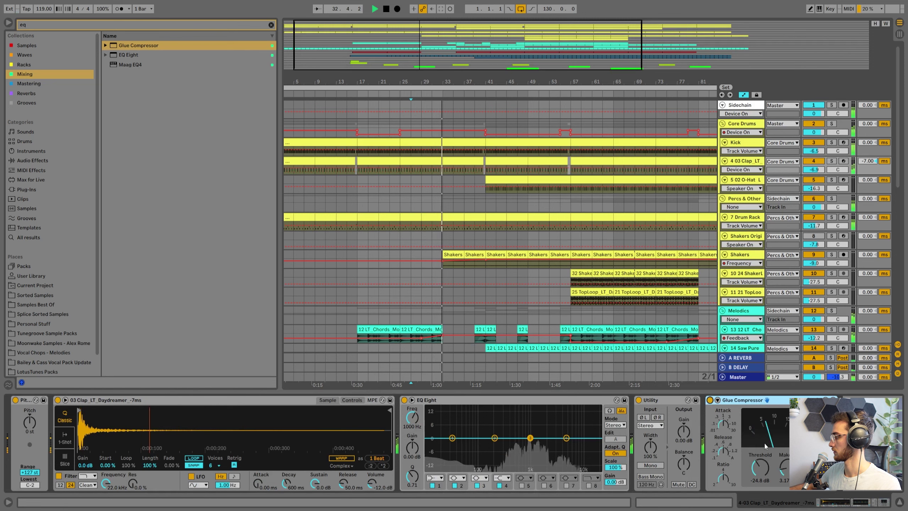
On the Master, set the Catch Peaks Threshold to -21.6 dB and delete every device between Catch Peaks and OTT
{"action": "left_click", "coordinate": [740, 377]}
{"action": "left_click_drag", "start_coordinate": [301, 467], "coordinate": [301, 471]}
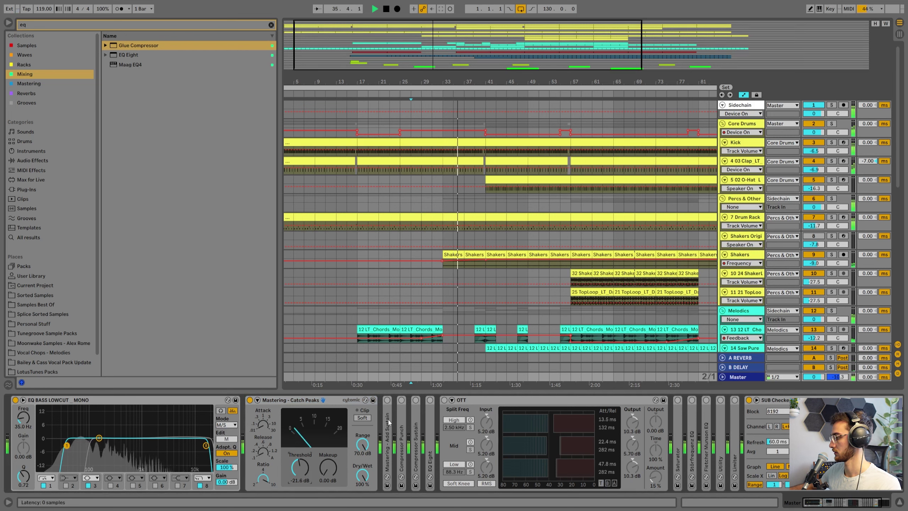
{"action": "double_click", "coordinate": [430, 437]}
{"action": "key", "text": "Delete"}
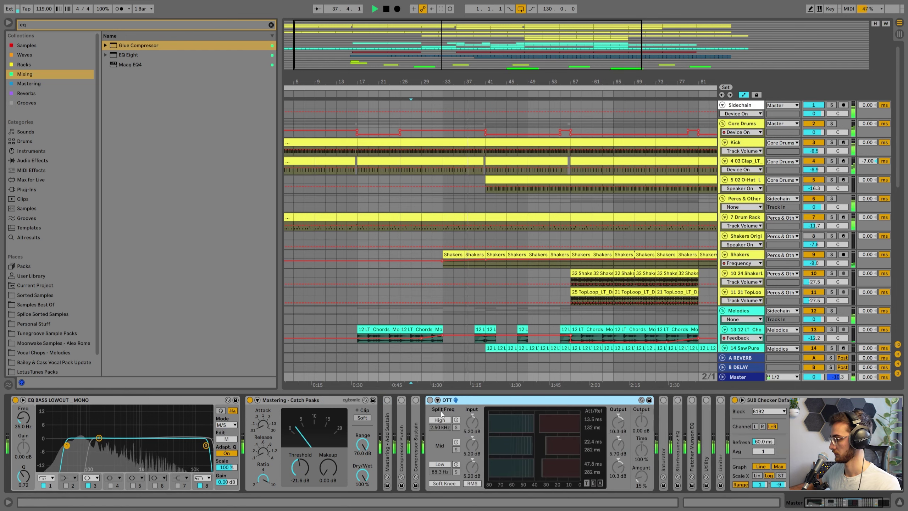
{"action": "key", "text": "Delete"}
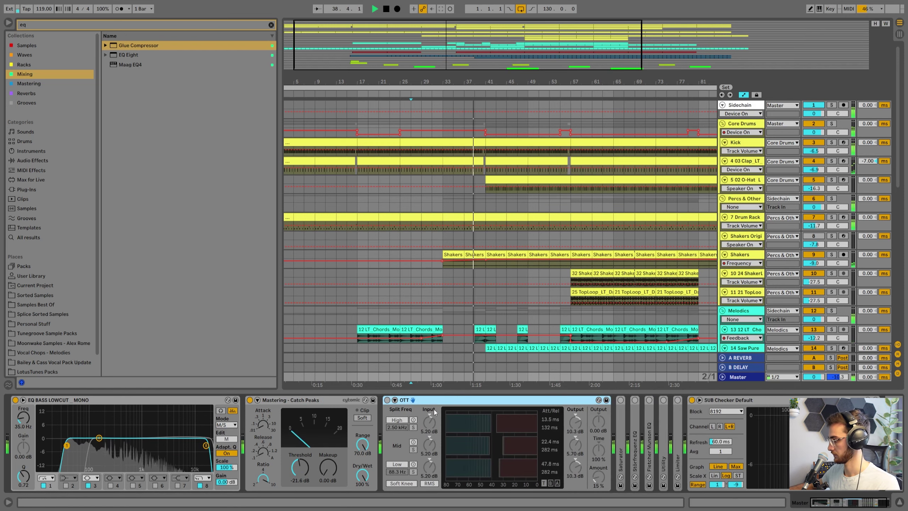
Turn on the Master's OTT and set its high, mid and low outputs to 7.30, 7.20 and 9.20 dB with Amount 19%
{"action": "left_click", "coordinate": [387, 399]}
{"action": "left_click_drag", "start_coordinate": [576, 424], "coordinate": [575, 433]}
{"action": "left_click_drag", "start_coordinate": [575, 467], "coordinate": [598, 488]}
{"action": "left_click_drag", "start_coordinate": [598, 450], "coordinate": [598, 433]}
{"action": "left_click_drag", "start_coordinate": [598, 477], "coordinate": [598, 475]}
{"action": "double_click", "coordinate": [599, 452]}
{"action": "mouse_move", "coordinate": [599, 477]}
{"action": "left_mouse_down"}
{"action": "mouse_move", "coordinate": [598, 461]}
{"action": "mouse_move", "coordinate": [598, 476]}
{"action": "left_mouse_up"}
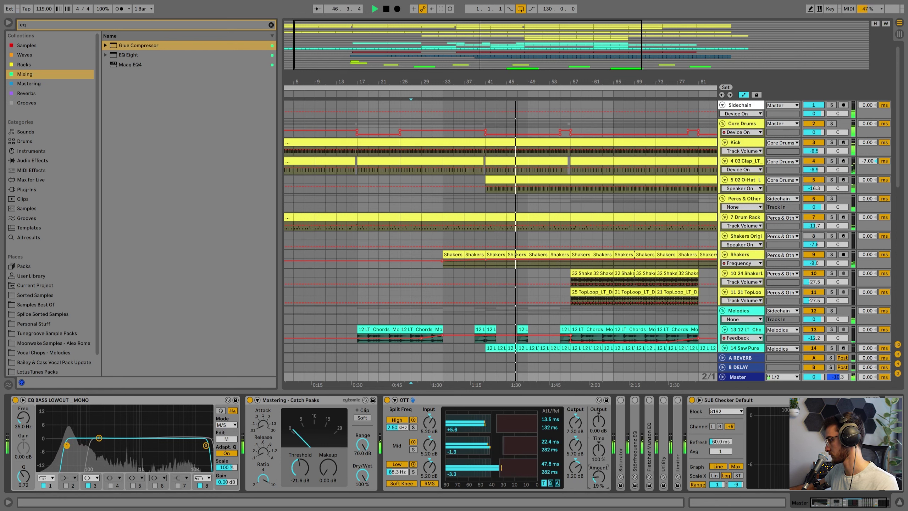
Turn on the Saturator in the Master chain, set its Drive to about 2.29 dB and fold the device
{"action": "double_click", "coordinate": [623, 415]}
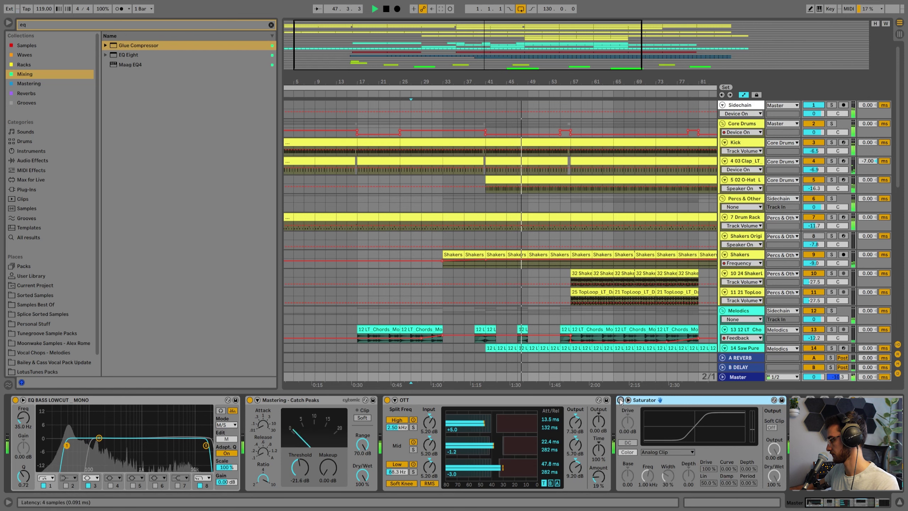
{"action": "left_click", "coordinate": [620, 399]}
{"action": "left_click_drag", "start_coordinate": [804, 500], "coordinate": [815, 492]}
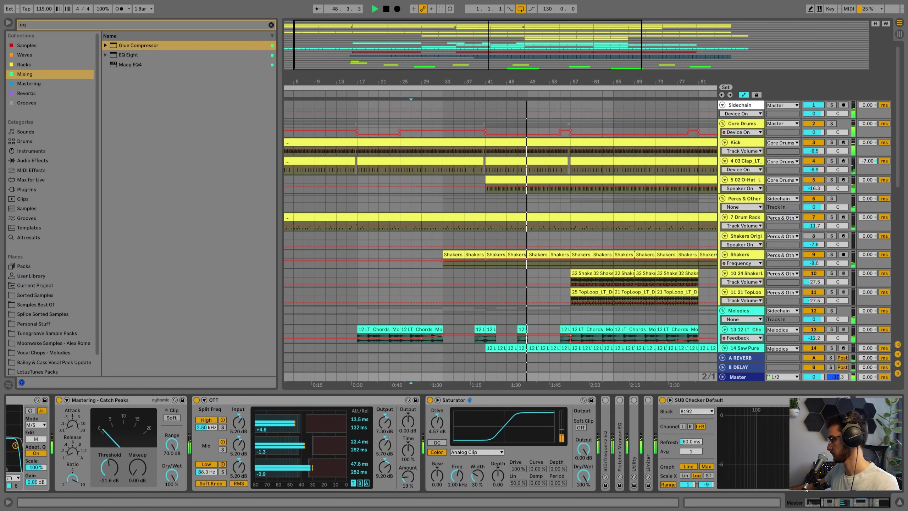
{"action": "left_click_drag", "start_coordinate": [437, 422], "coordinate": [437, 425]}
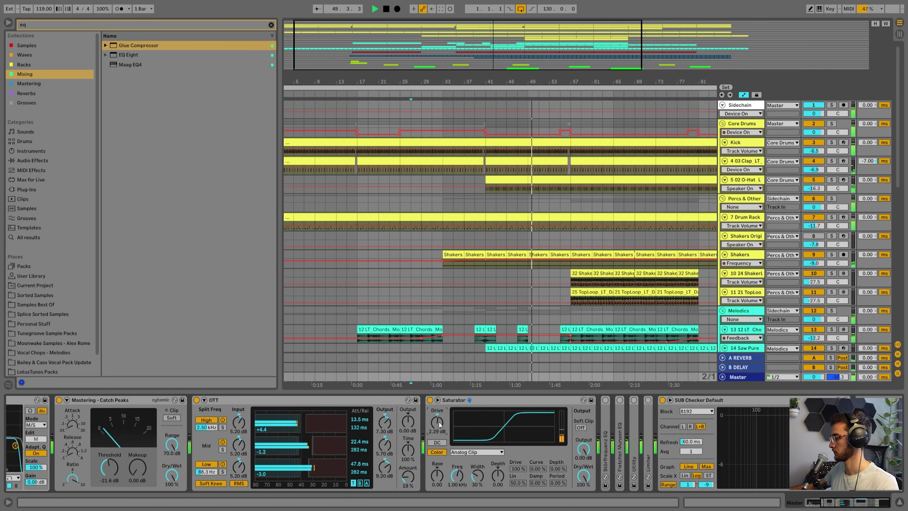
{"action": "double_click", "coordinate": [547, 400]}
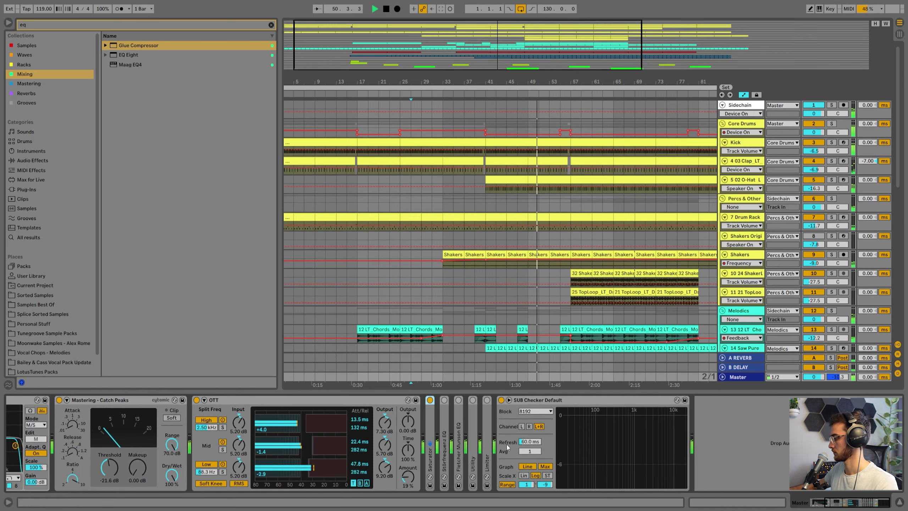
Set the Master's Utility Gain to 2.23 dB and reduce the OTT's low output to 7.50 dB and Amount to 13%
{"action": "double_click", "coordinate": [472, 445]}
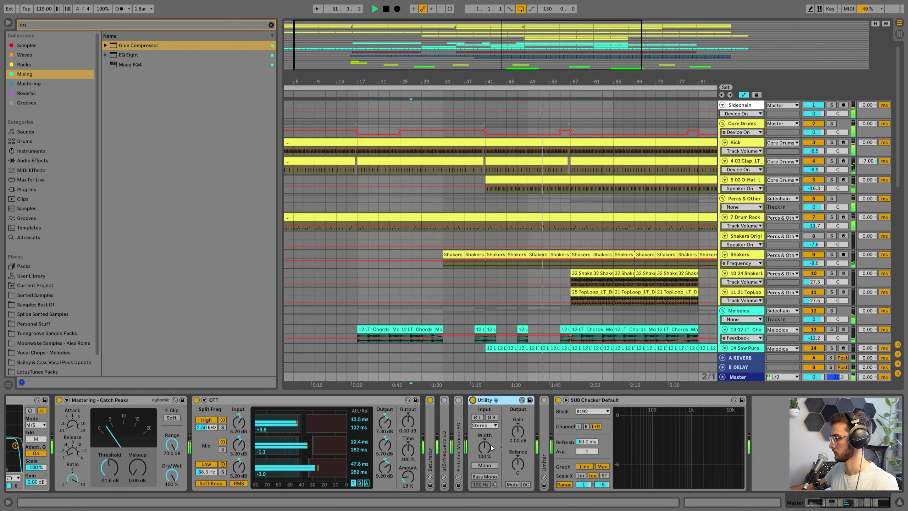
{"action": "left_click_drag", "start_coordinate": [517, 430], "coordinate": [517, 429]}
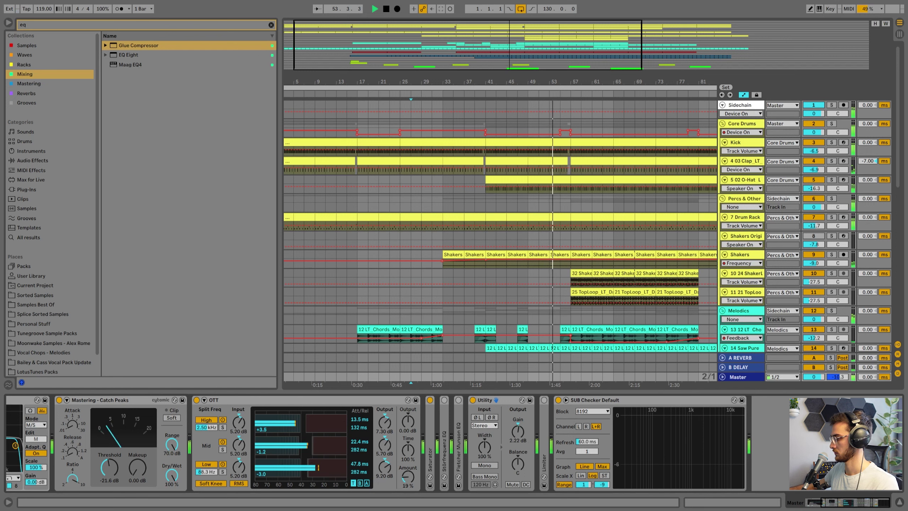
{"action": "left_click_drag", "start_coordinate": [384, 467], "coordinate": [414, 479]}
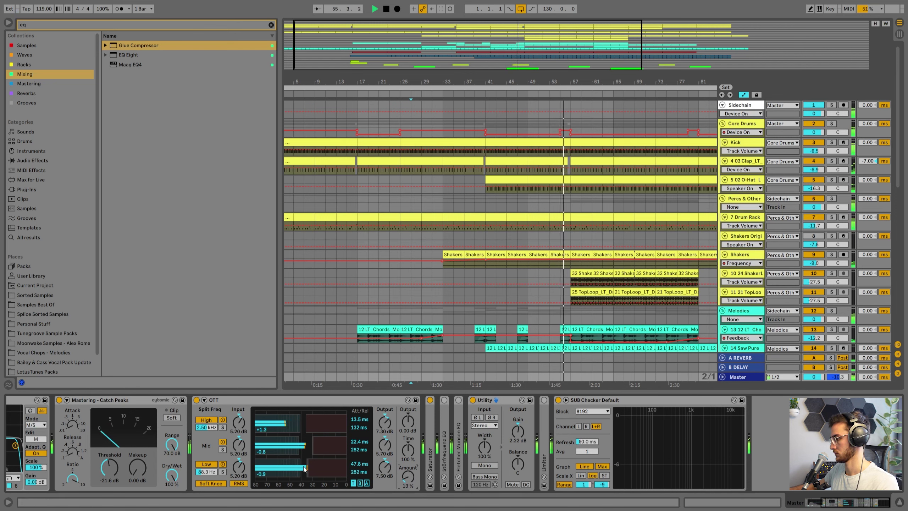
Lower the Kick track volume to -7.3 dB, stop playback at bar 41 and return to the Master's devices
{"action": "left_click", "coordinate": [511, 153]}
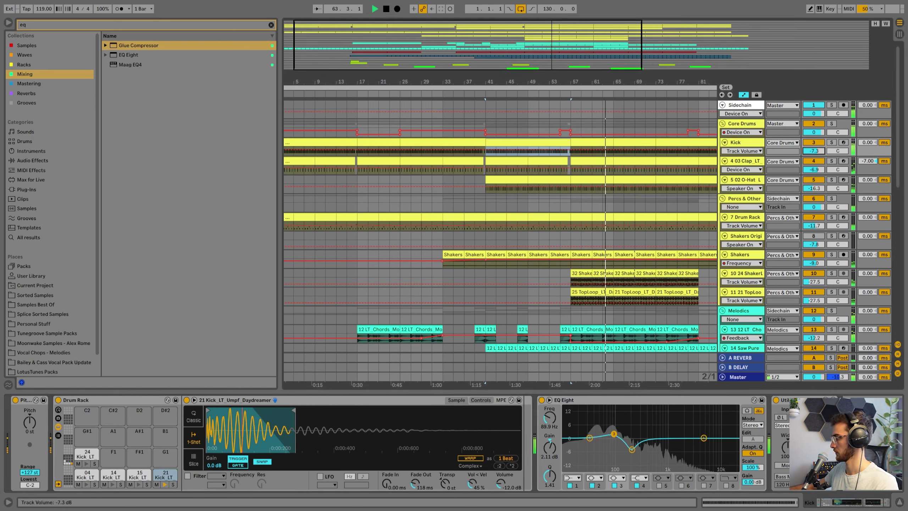
{"action": "key", "text": "space"}
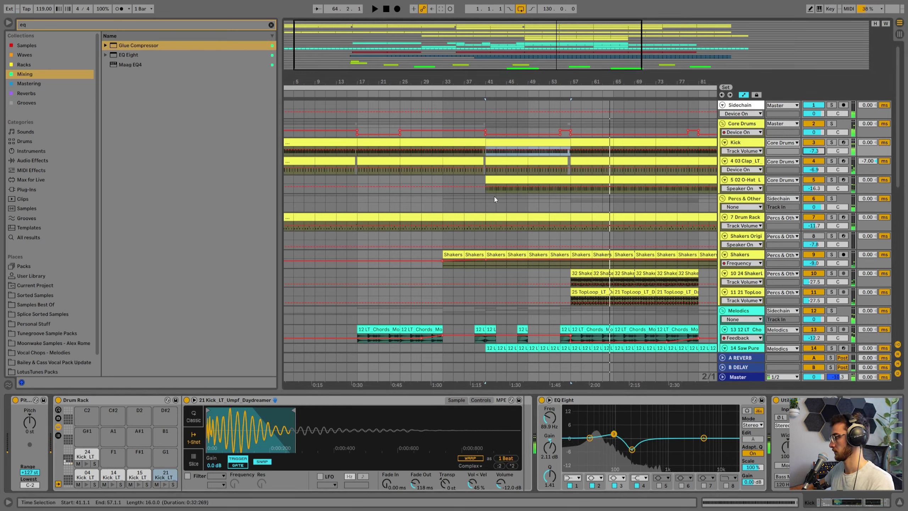
{"action": "left_click", "coordinate": [488, 201]}
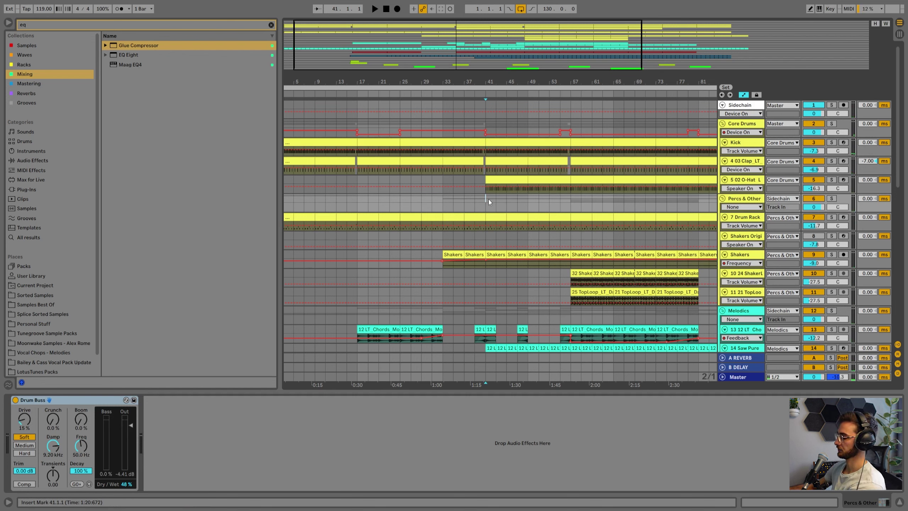
{"action": "left_click", "coordinate": [738, 378]}
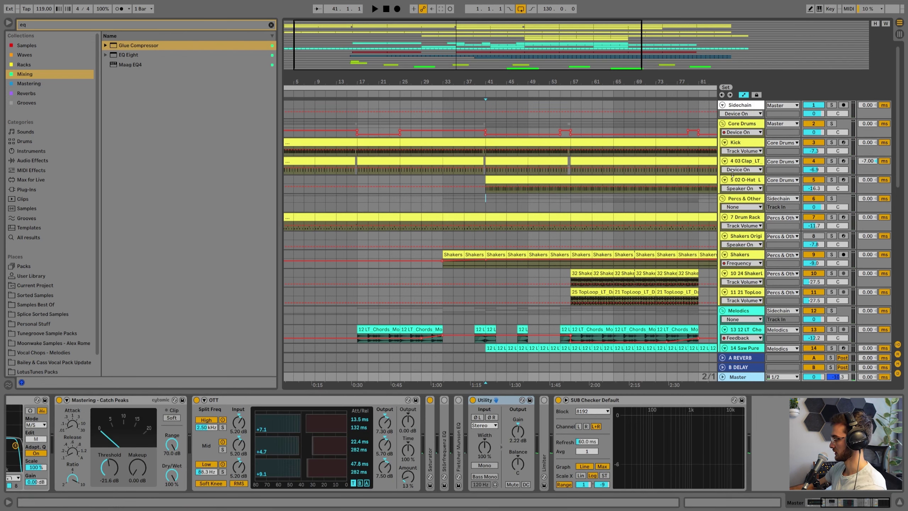
Play from bar 41 while lowering the Kick track to -11.2 dB and the Clap track to -10.6 dB, and stop
{"action": "left_click", "coordinate": [741, 143]}
{"action": "left_click", "coordinate": [493, 144]}
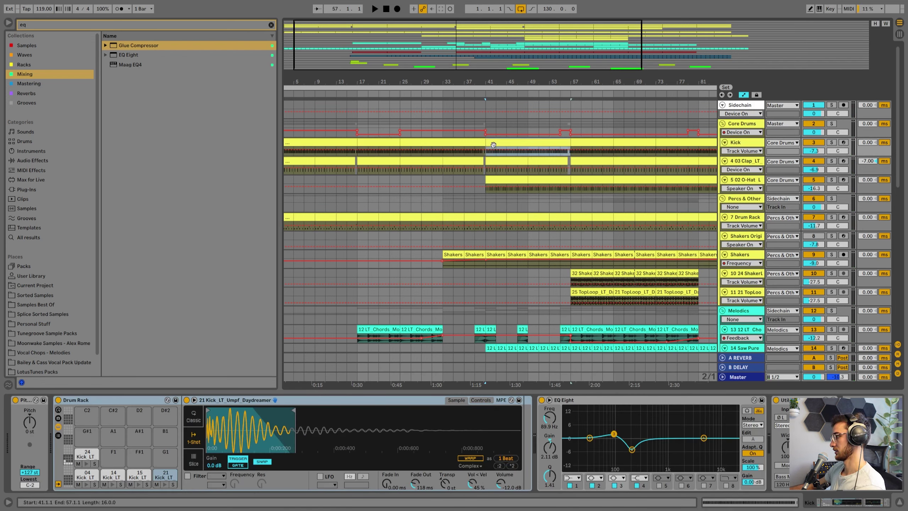
{"action": "left_click_drag", "start_coordinate": [493, 84], "coordinate": [423, 82]}
{"action": "left_click", "coordinate": [409, 123]}
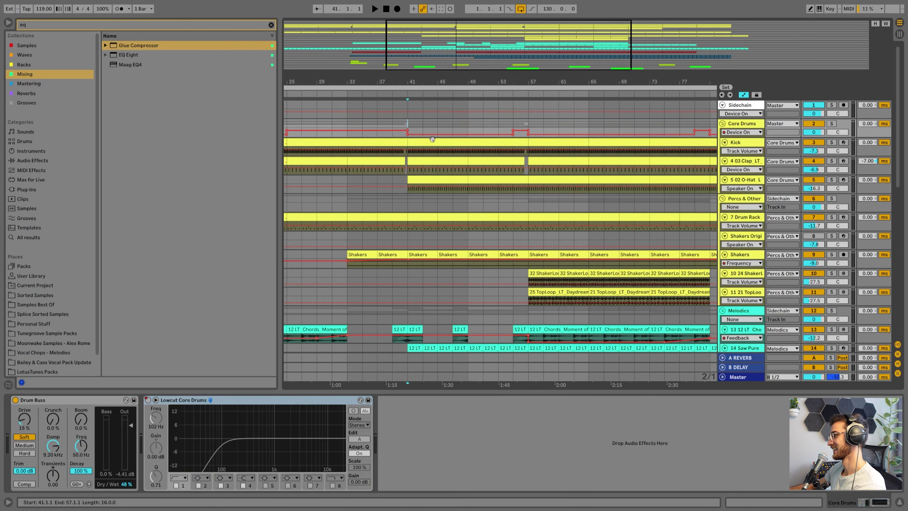
{"action": "left_click", "coordinate": [432, 140]}
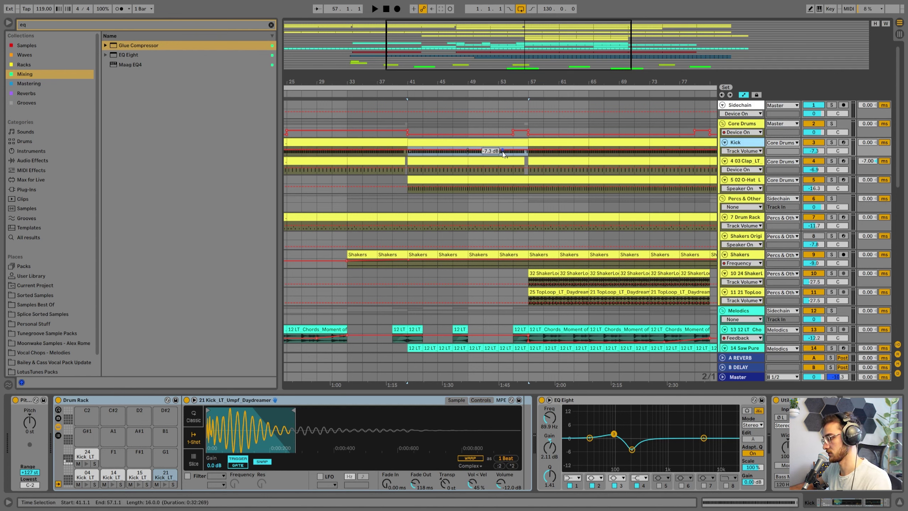
{"action": "key", "text": "space"}
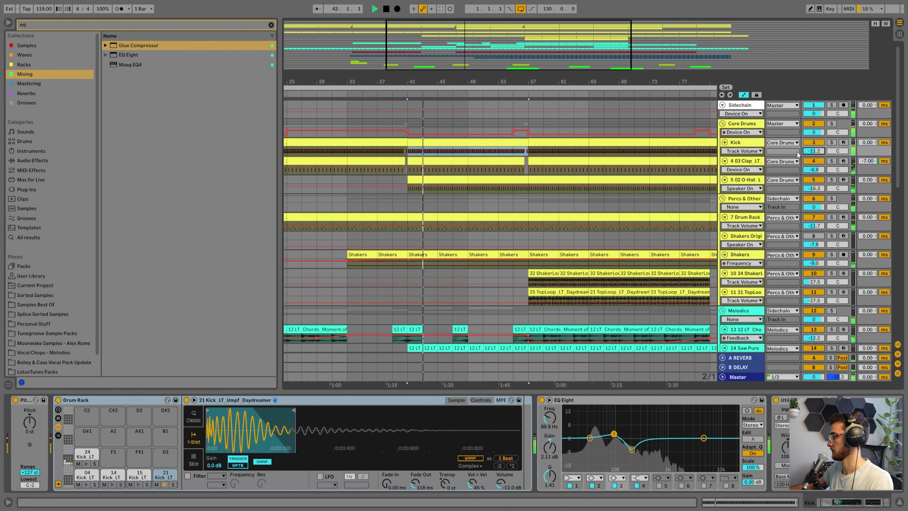
{"action": "left_click_drag", "start_coordinate": [813, 169], "coordinate": [812, 178]}
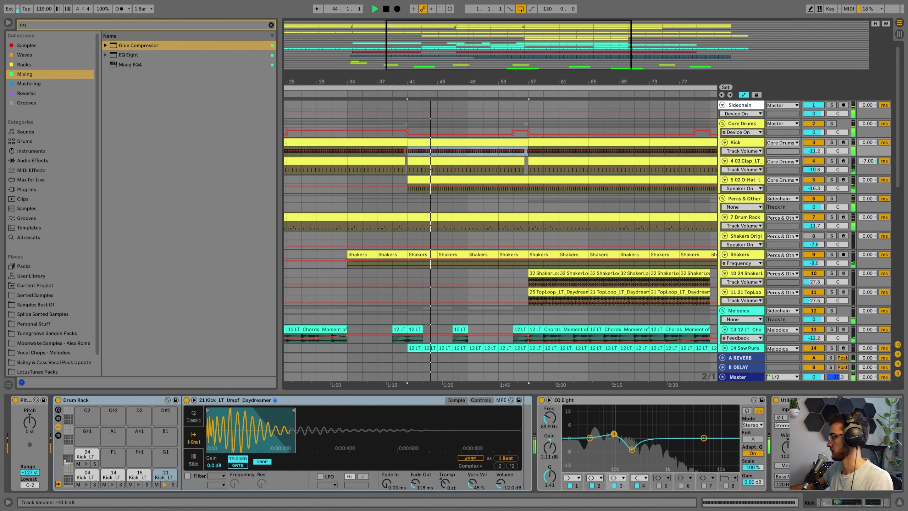
{"action": "left_click", "coordinate": [742, 142]}
{"action": "key", "text": "space"}
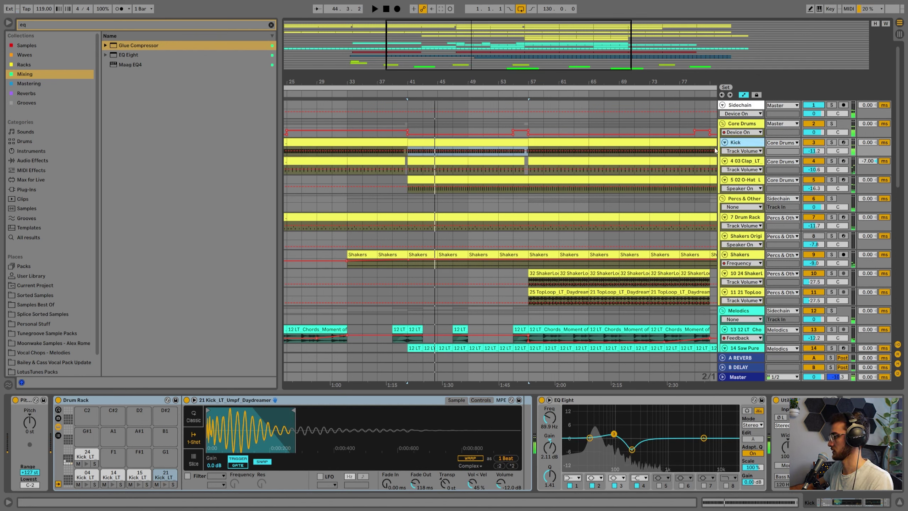
Audition the section from bar 41 and from bar 57, briefly muting the Kick track for comparison
{"action": "left_click", "coordinate": [447, 142]}
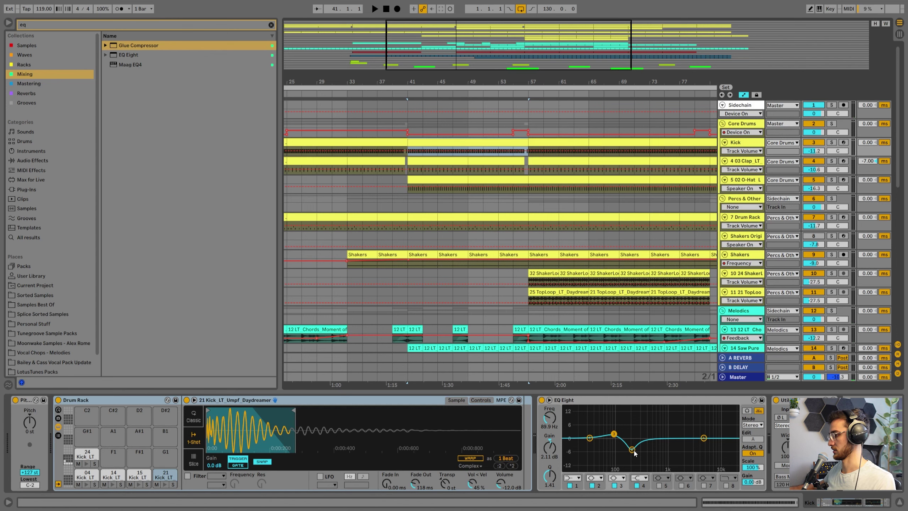
{"action": "key", "text": "space"}
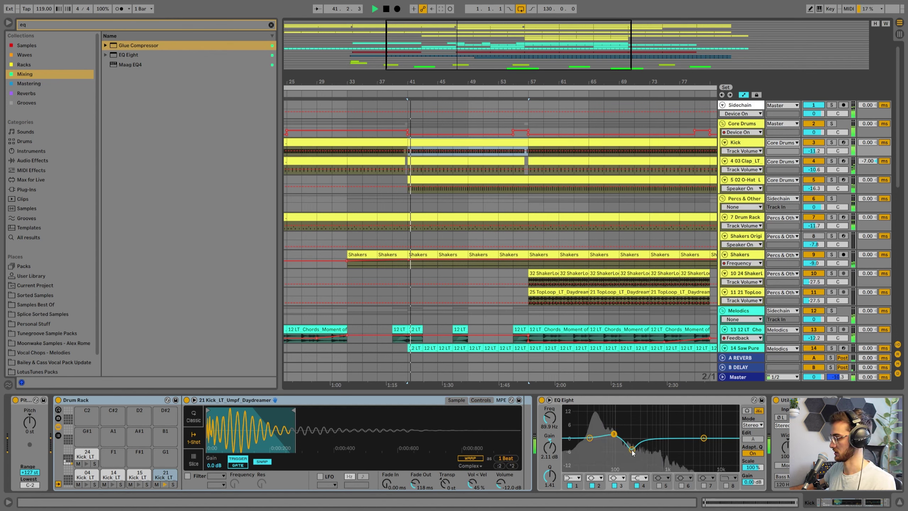
{"action": "key", "text": "space"}
{"action": "left_click", "coordinate": [530, 199]}
{"action": "key", "text": "space"}
{"action": "left_click", "coordinate": [748, 141]}
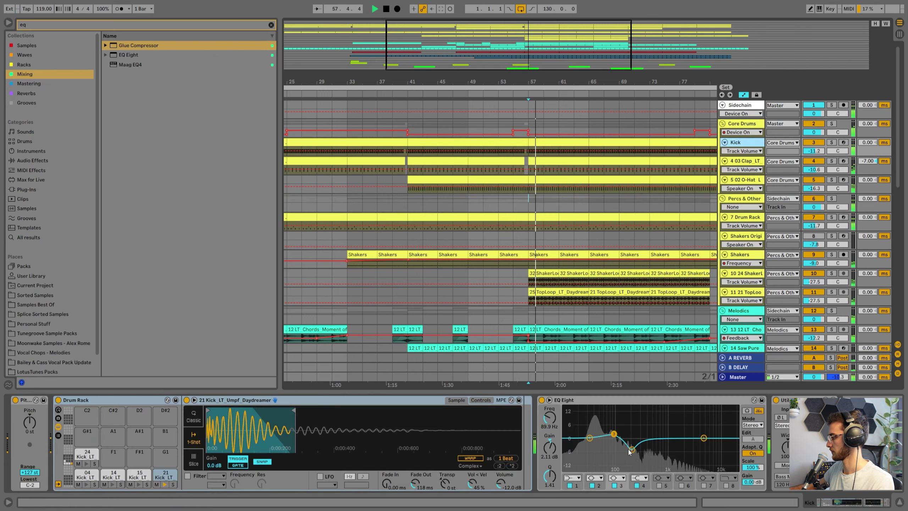
{"action": "left_click", "coordinate": [818, 144]}
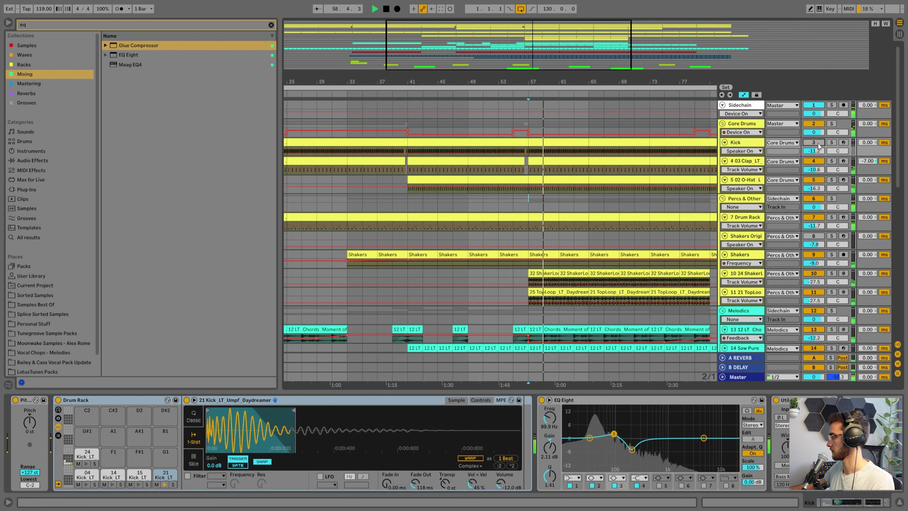
{"action": "left_click", "coordinate": [817, 143]}
Set the Master OTT's low output to 6.90 dB, high output to 5.10 dB and Amount to 13%, comparing against bypass
{"action": "left_click", "coordinate": [746, 374]}
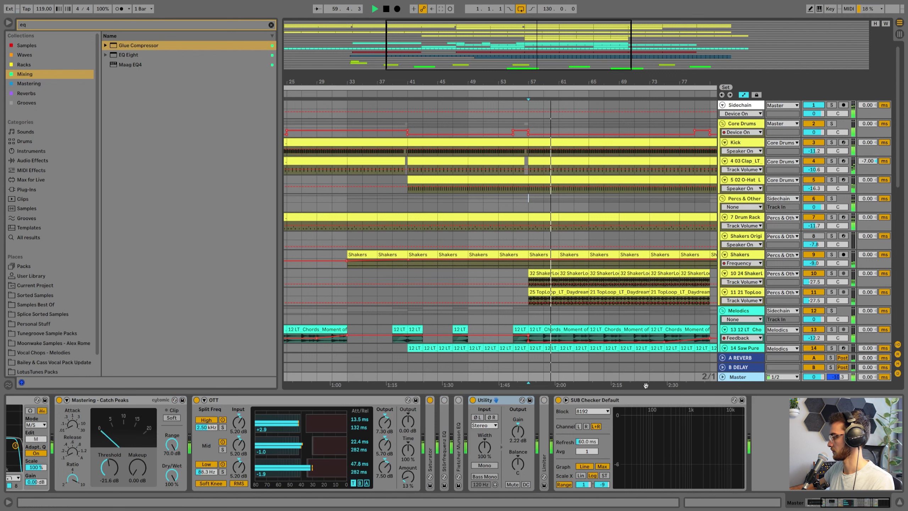
{"action": "left_click_drag", "start_coordinate": [384, 465], "coordinate": [384, 468]}
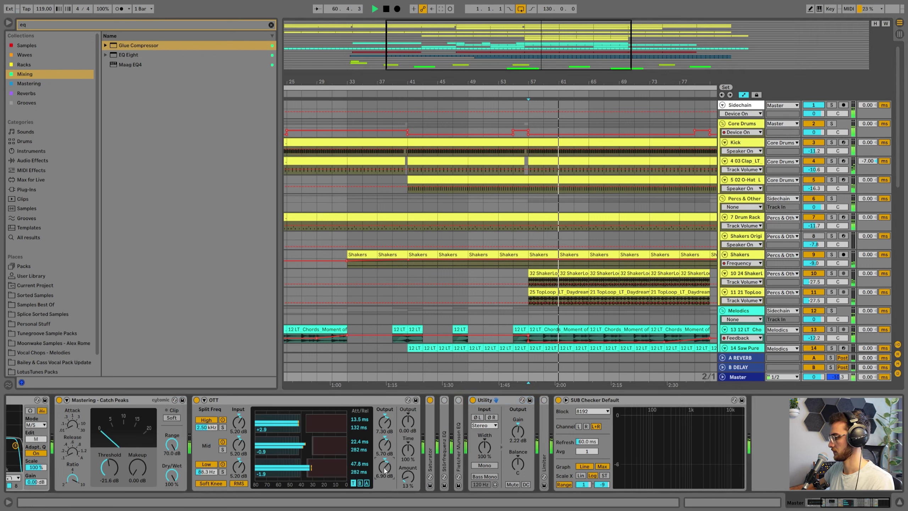
{"action": "left_click", "coordinate": [198, 401]}
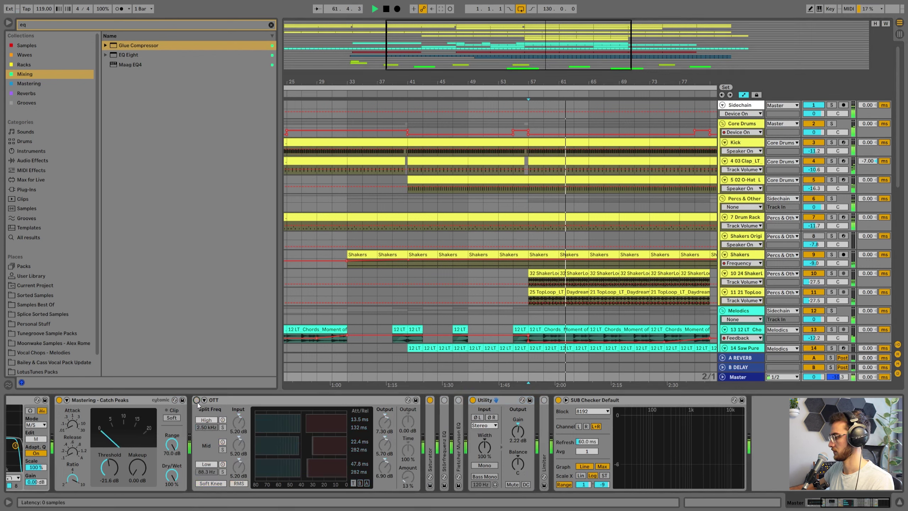
{"action": "left_click", "coordinate": [197, 401]}
{"action": "left_click_drag", "start_coordinate": [408, 476], "coordinate": [408, 489]}
{"action": "left_click_drag", "start_coordinate": [385, 422], "coordinate": [385, 430]}
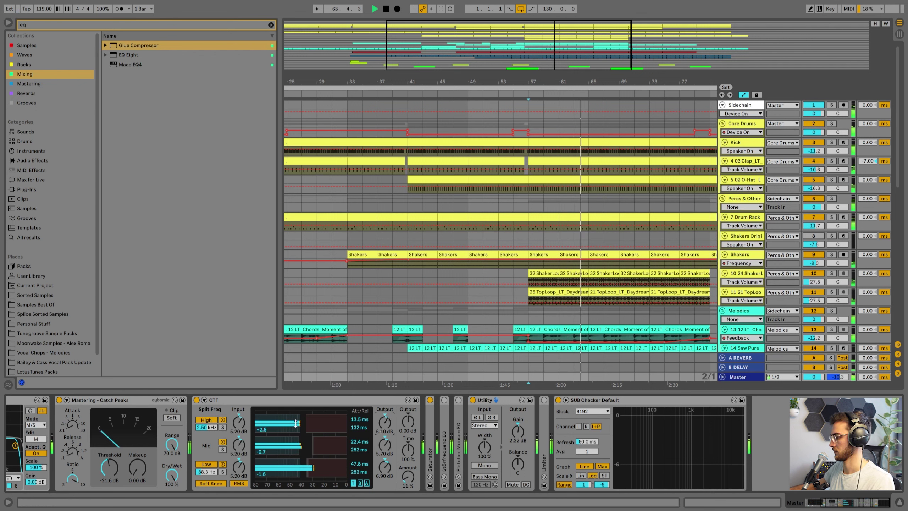
{"action": "mouse_move", "coordinate": [408, 476]}
{"action": "left_mouse_down"}
{"action": "mouse_move", "coordinate": [407, 466]}
{"action": "mouse_move", "coordinate": [408, 478]}
{"action": "left_mouse_up"}
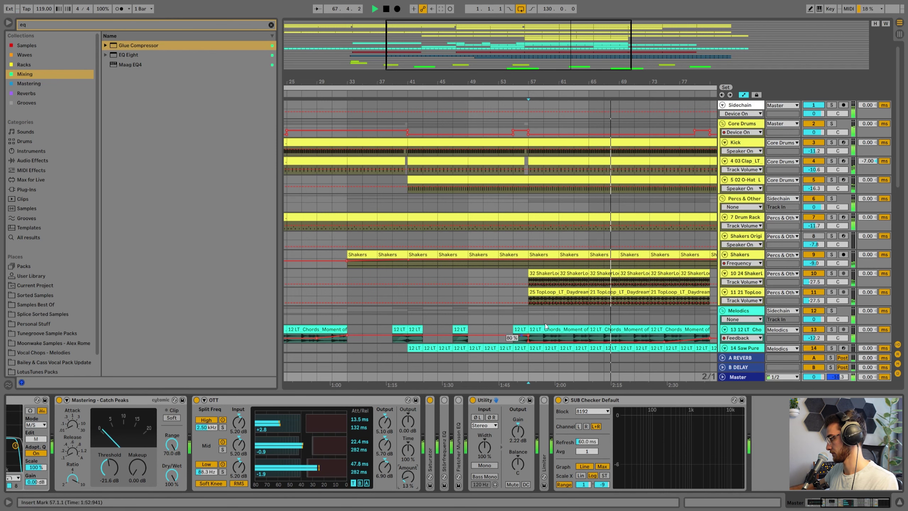
Solo the chords track 13 briefly and lower its volume to -15.9 dB
{"action": "scroll", "coordinate": [544, 324], "scroll_direction": "down", "scroll_amount": 6}
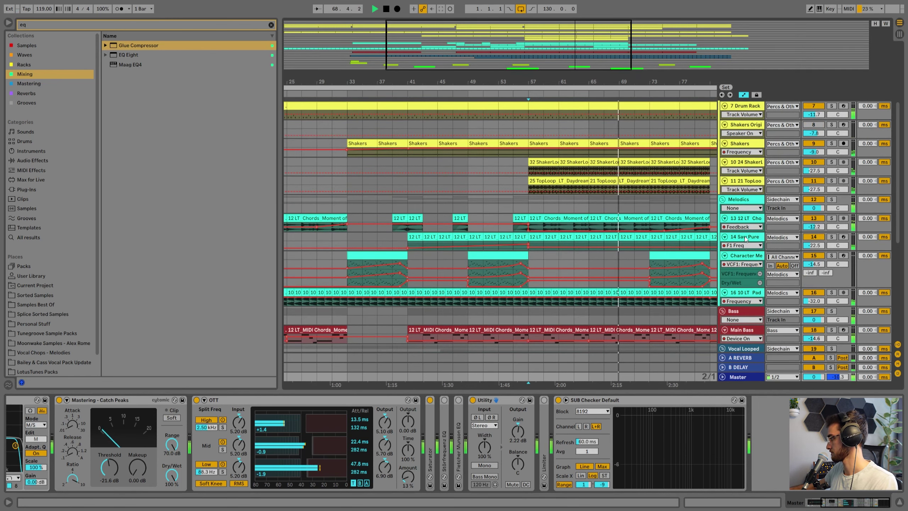
{"action": "left_click", "coordinate": [831, 218]}
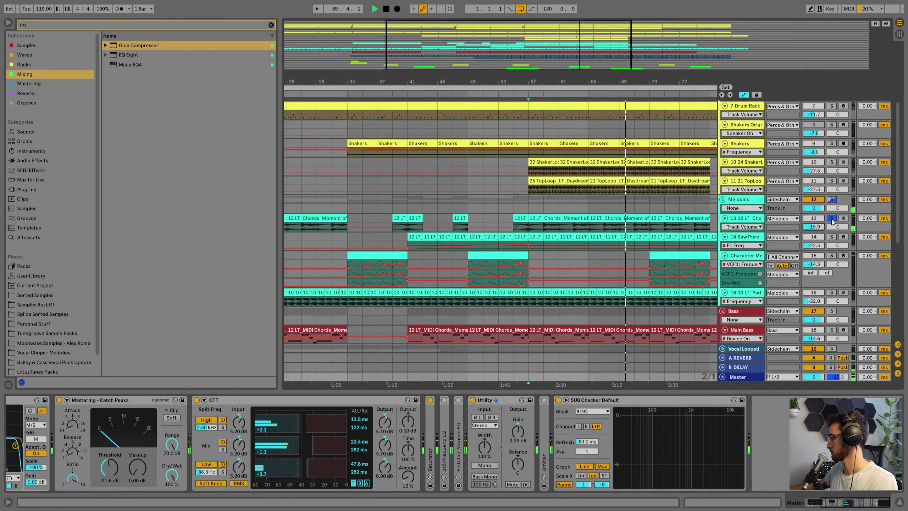
{"action": "left_click", "coordinate": [831, 218]}
Turn the first band of the chords track's first EQ Eight into a low cut at about 115 Hz
{"action": "left_click", "coordinate": [519, 219]}
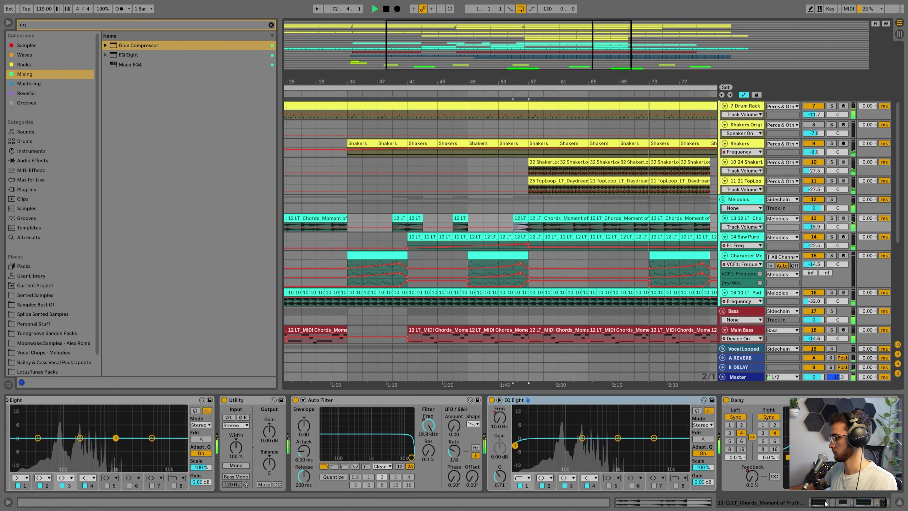
{"action": "left_click_drag", "start_coordinate": [825, 503], "coordinate": [818, 503]}
{"action": "left_click", "coordinate": [46, 478]}
{"action": "left_click", "coordinate": [47, 426]}
{"action": "left_click_drag", "start_coordinate": [63, 445], "coordinate": [93, 445]}
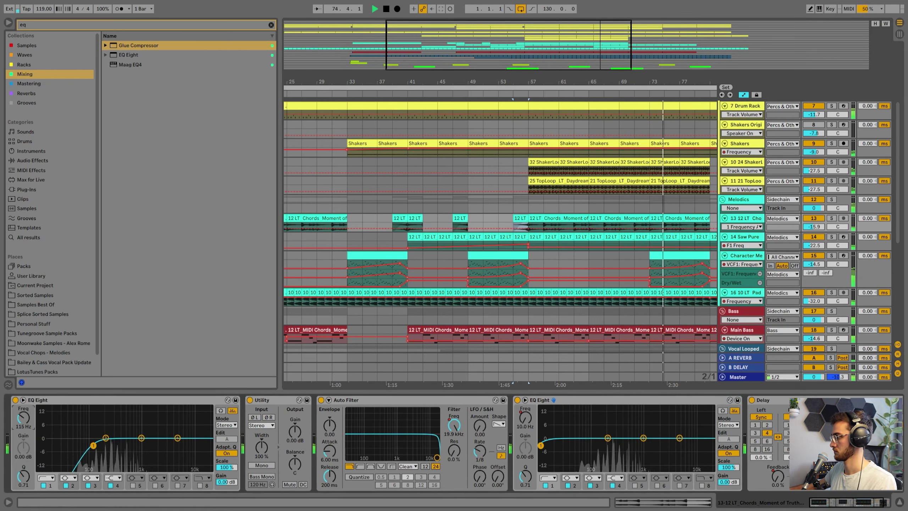
Compare the Kick's EQ Eight with bypass, change its 202 Hz dip to a 4.59 dB boost at 250 Hz, and replay from bar 55
{"action": "scroll", "coordinate": [621, 165], "scroll_direction": "down", "scroll_amount": 3, "text": "ctrl"}
{"action": "scroll", "coordinate": [600, 205], "scroll_direction": "up", "scroll_amount": 6}
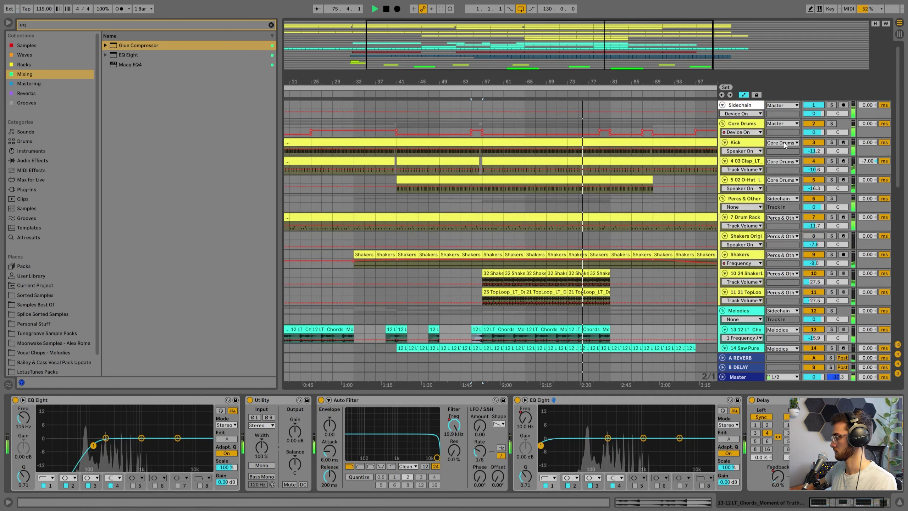
{"action": "left_click", "coordinate": [744, 142]}
{"action": "left_click", "coordinate": [632, 449]}
{"action": "left_click", "coordinate": [542, 399]}
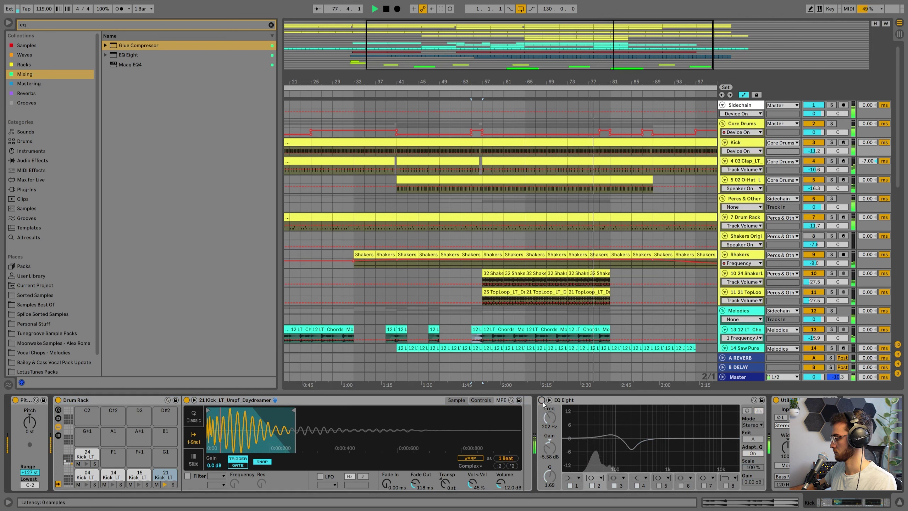
{"action": "left_click", "coordinate": [542, 400]}
{"action": "left_click_drag", "start_coordinate": [631, 448], "coordinate": [636, 429]}
{"action": "key", "text": "space"}
{"action": "key", "text": "space"}
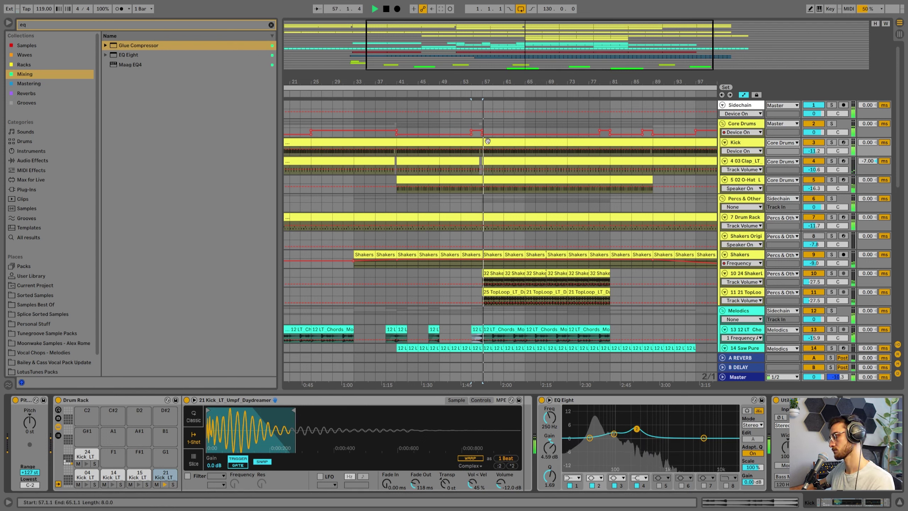
Reduce the Kick's 250 Hz EQ gain to 0.71 dB and set the Kick volume to -13.5 dB and the Vocal Looped group to -3.2 dB
{"action": "mouse_move", "coordinate": [813, 151]}
{"action": "left_mouse_down"}
{"action": "mouse_move", "coordinate": [813, 163]}
{"action": "mouse_move", "coordinate": [813, 154]}
{"action": "left_mouse_up"}
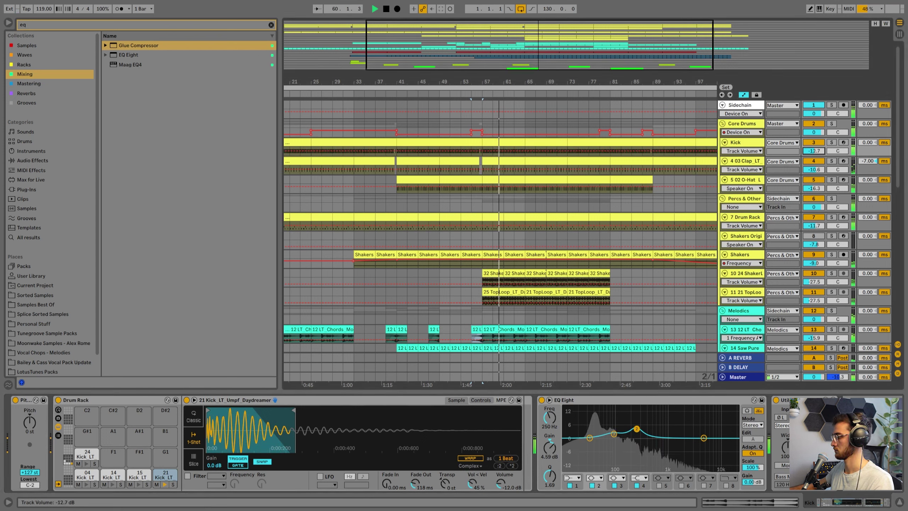
{"action": "left_click_drag", "start_coordinate": [549, 448], "coordinate": [549, 460]}
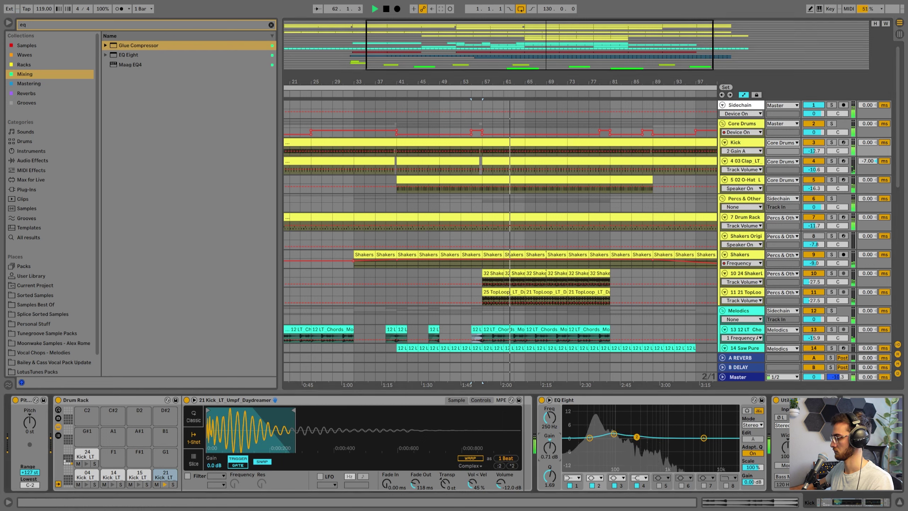
{"action": "left_click_drag", "start_coordinate": [813, 151], "coordinate": [813, 154]}
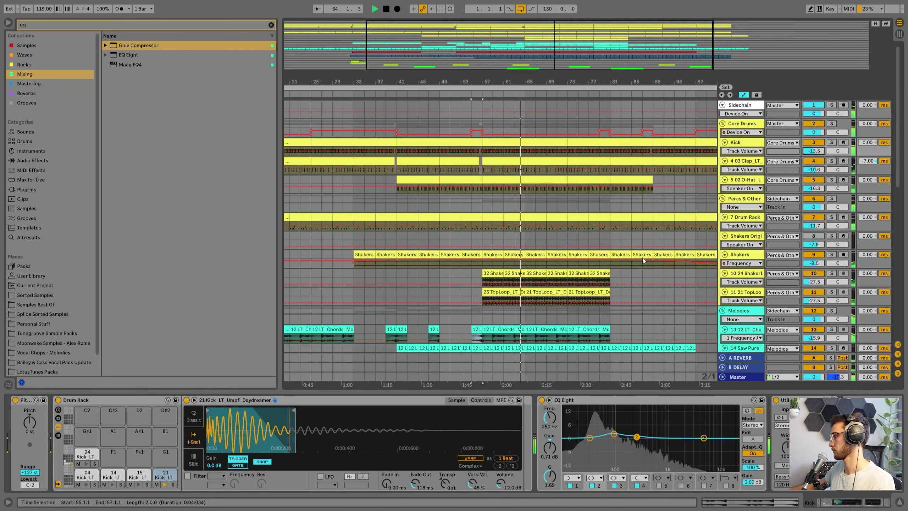
{"action": "scroll", "coordinate": [672, 237], "scroll_direction": "down", "scroll_amount": 10}
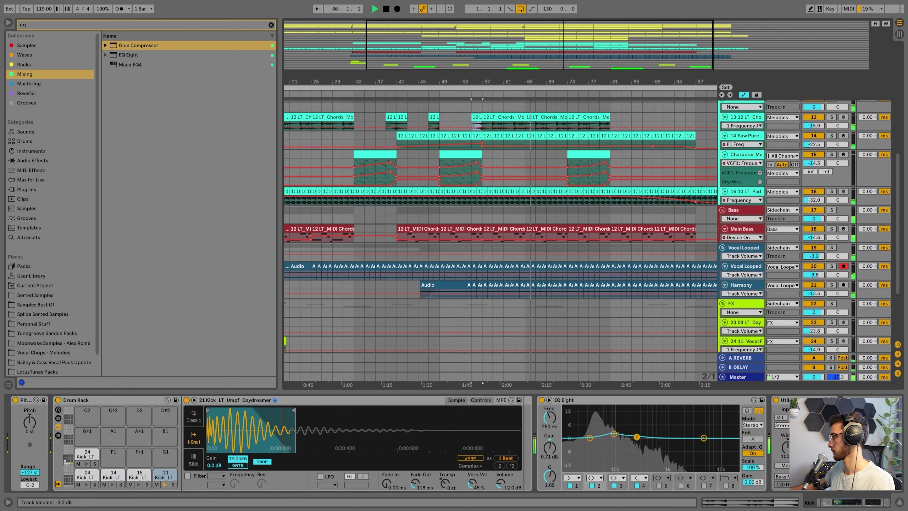
{"action": "scroll", "coordinate": [641, 254], "scroll_direction": "up", "scroll_amount": 10}
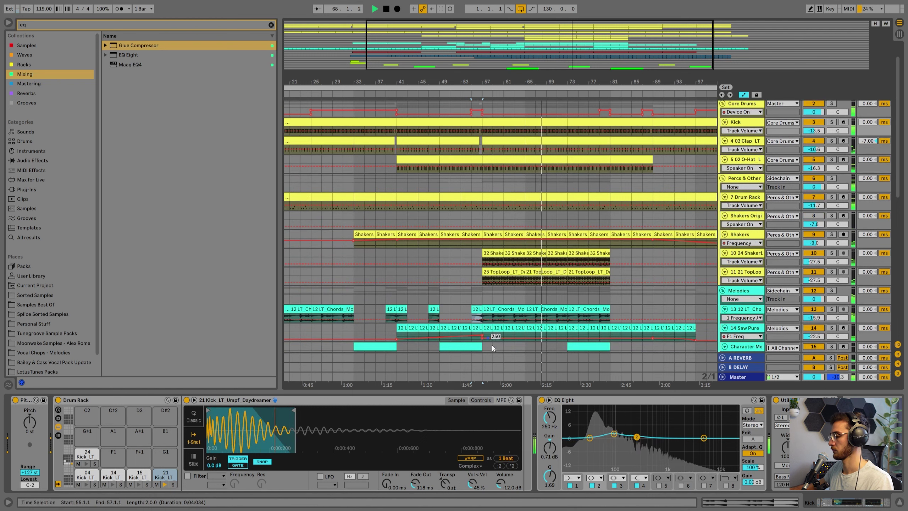
Reset the Master's Utility Gain to 0.00 dB, unfold the Limiter and set its Gain to 5.00 dB
{"action": "left_click", "coordinate": [742, 379]}
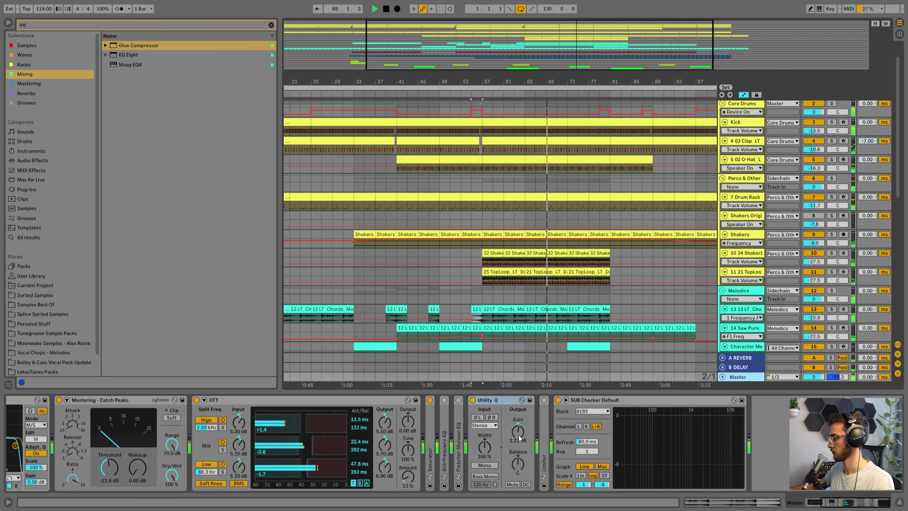
{"action": "left_click_drag", "start_coordinate": [520, 434], "coordinate": [520, 423]}
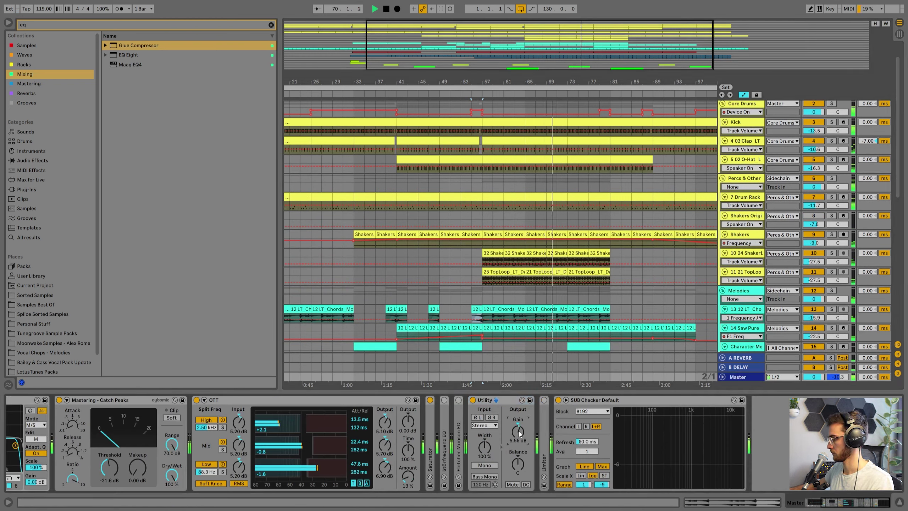
{"action": "double_click", "coordinate": [545, 437]}
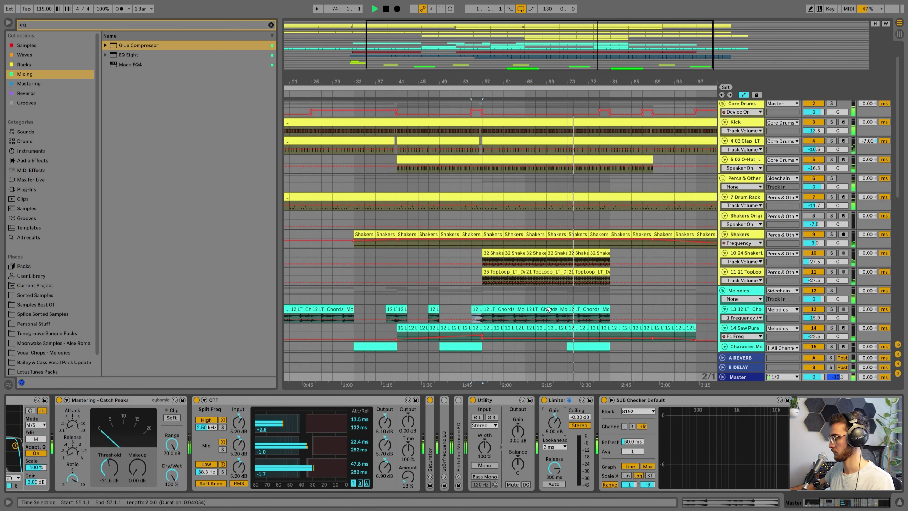
Unfold the Master's Fletcher Munson EQ, set its Scale to 19% and replay the section from bar 55
{"action": "scroll", "coordinate": [576, 289], "scroll_direction": "down", "scroll_amount": 5}
{"action": "double_click", "coordinate": [458, 447]}
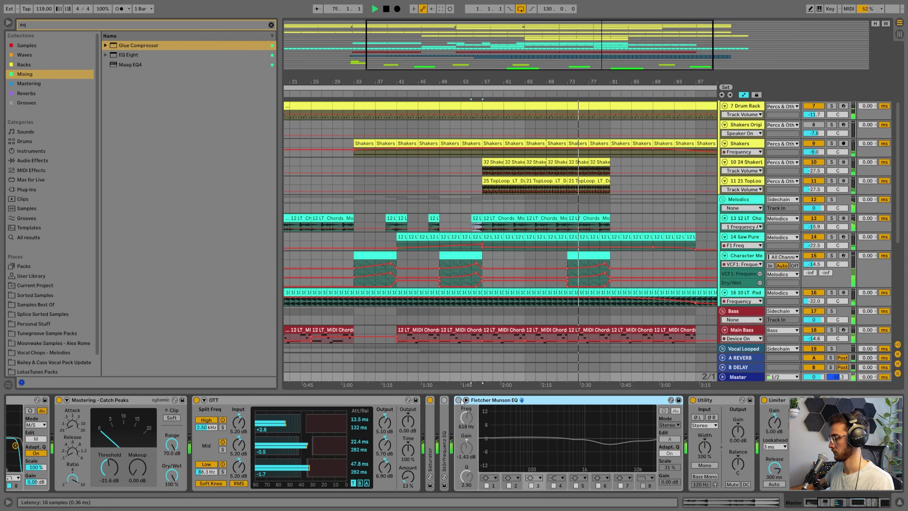
{"action": "mouse_move", "coordinate": [669, 467]}
{"action": "left_mouse_down"}
{"action": "mouse_move", "coordinate": [669, 494]}
{"action": "mouse_move", "coordinate": [670, 451]}
{"action": "mouse_move", "coordinate": [670, 467]}
{"action": "left_mouse_up"}
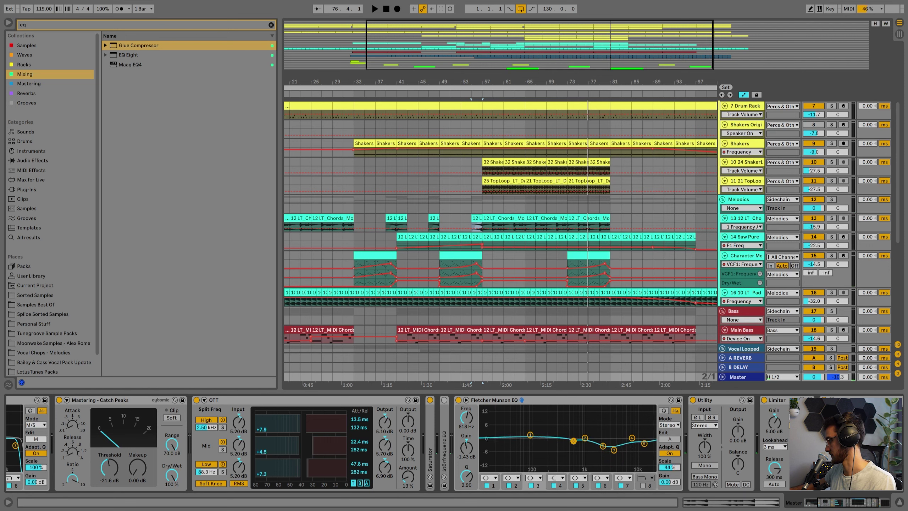
{"action": "key", "text": "space"}
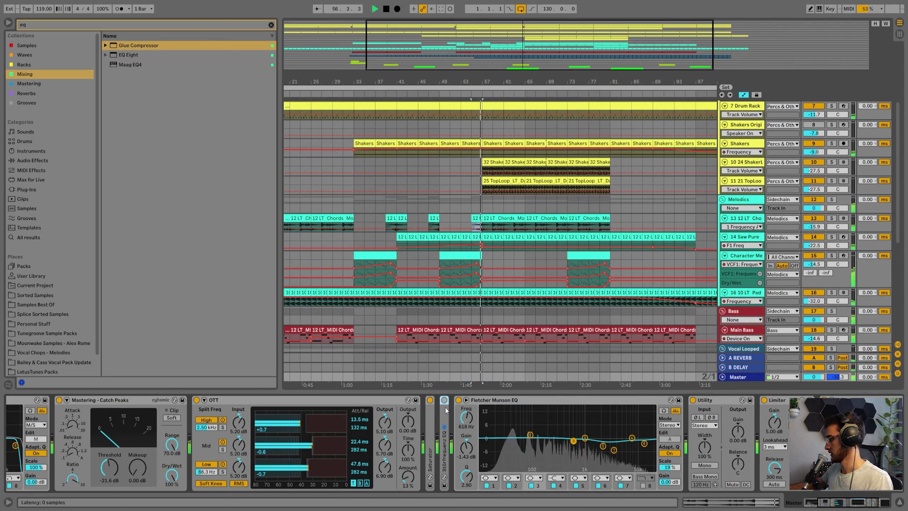
Delete the folded EQ between the Saturator and the Fletcher Munson EQ, and raise the OTT's Amount to 19%
{"action": "key", "text": "Delete"}
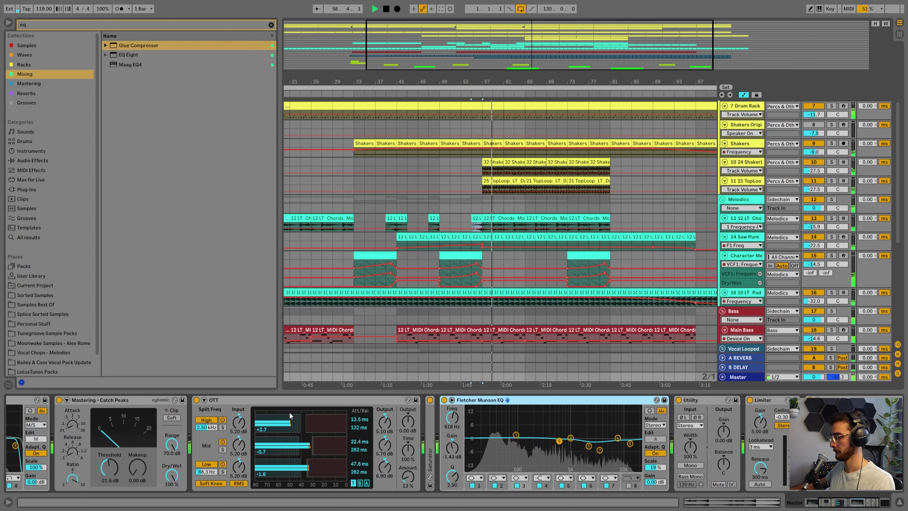
{"action": "mouse_move", "coordinate": [407, 476]}
{"action": "left_mouse_down"}
{"action": "mouse_move", "coordinate": [407, 496]}
{"action": "mouse_move", "coordinate": [408, 459]}
{"action": "left_mouse_up"}
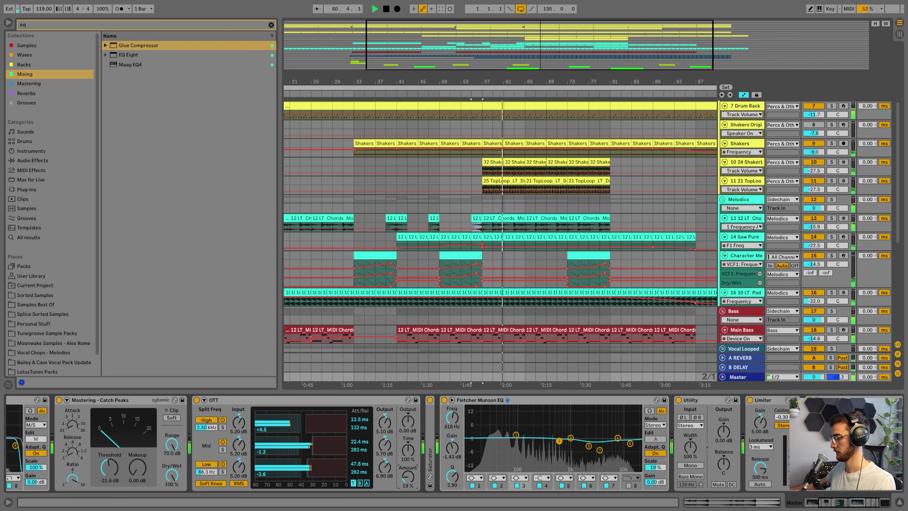
Set the Master OTT's Time to 135% and its Amount to 14% while replaying the section
{"action": "left_click_drag", "start_coordinate": [407, 450], "coordinate": [407, 425]}
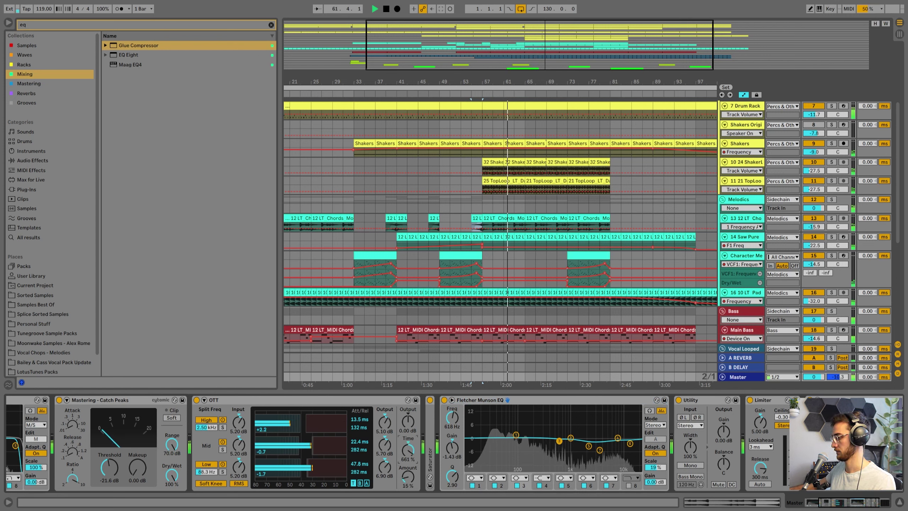
{"action": "left_click_drag", "start_coordinate": [408, 476], "coordinate": [407, 497]}
{"action": "left_click_drag", "start_coordinate": [408, 450], "coordinate": [410, 479]}
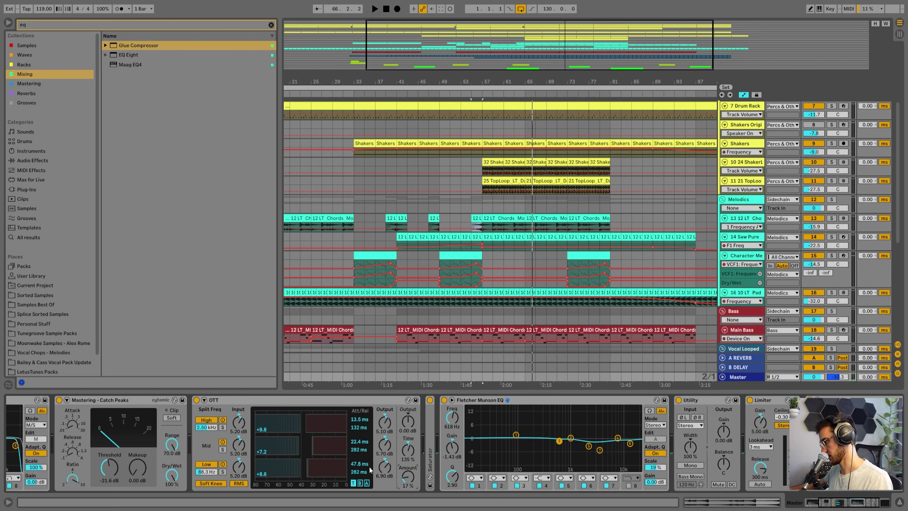
{"action": "key", "text": "space"}
{"action": "left_click_drag", "start_coordinate": [407, 477], "coordinate": [408, 500]}
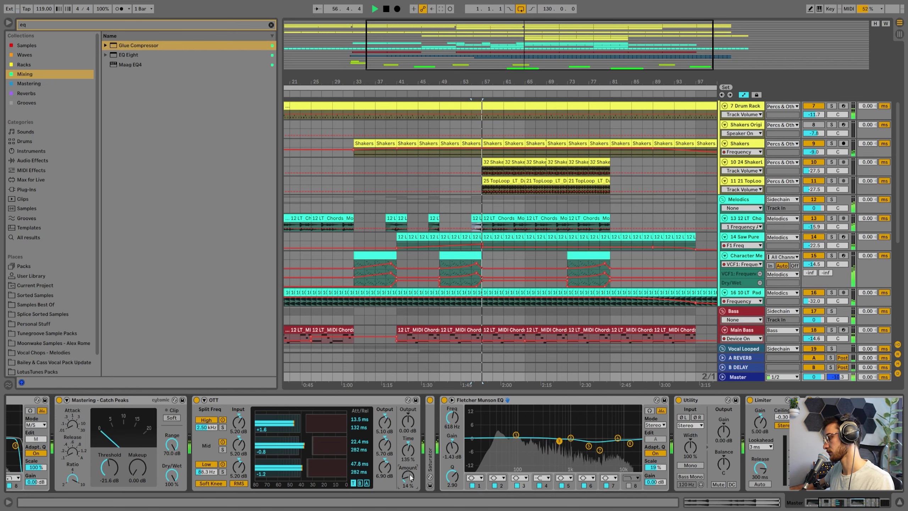
Replay from bar 57, set the Kick volume to -14.8 dB and toggle the Kick's EQ Eight to compare the sound
{"action": "left_click", "coordinate": [481, 313]}
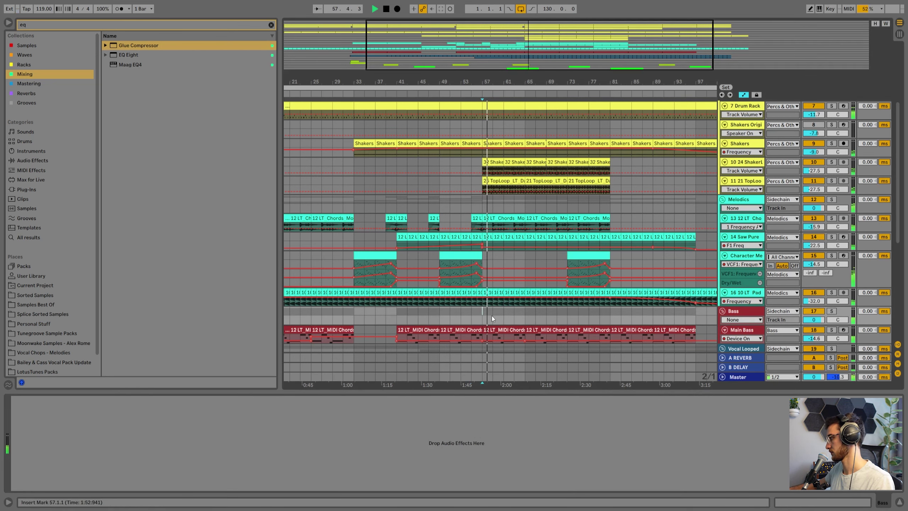
{"action": "scroll", "coordinate": [592, 321], "scroll_direction": "down", "scroll_amount": 3}
{"action": "scroll", "coordinate": [747, 318], "scroll_direction": "up", "scroll_amount": 1}
{"action": "scroll", "coordinate": [749, 318], "scroll_direction": "up", "scroll_amount": 5}
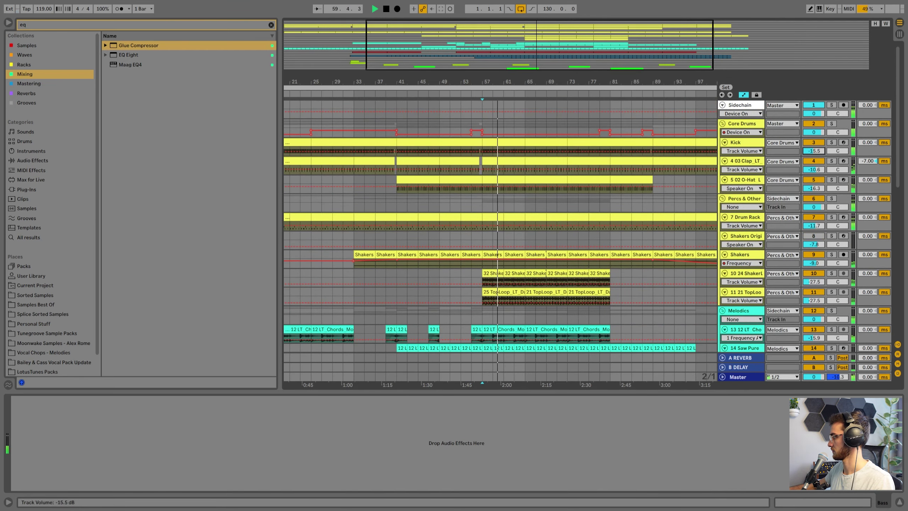
{"action": "left_click", "coordinate": [751, 142]}
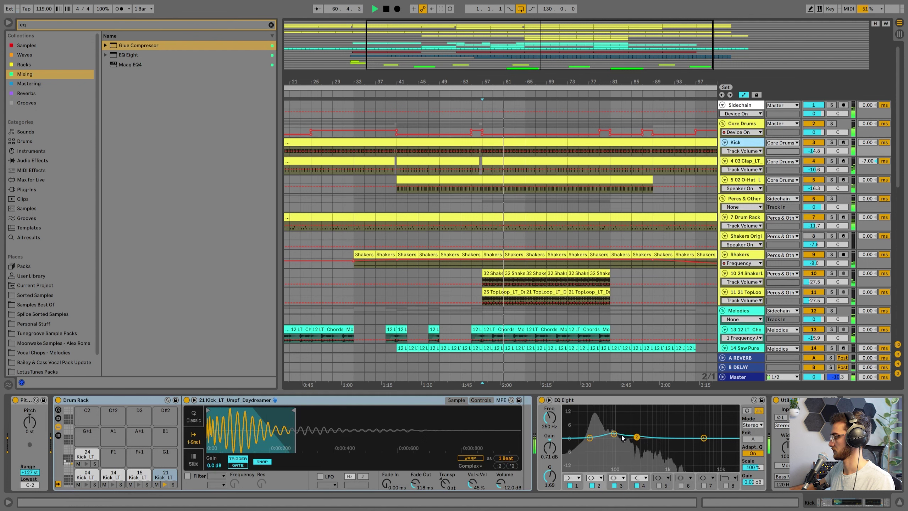
{"action": "left_click", "coordinate": [541, 399]}
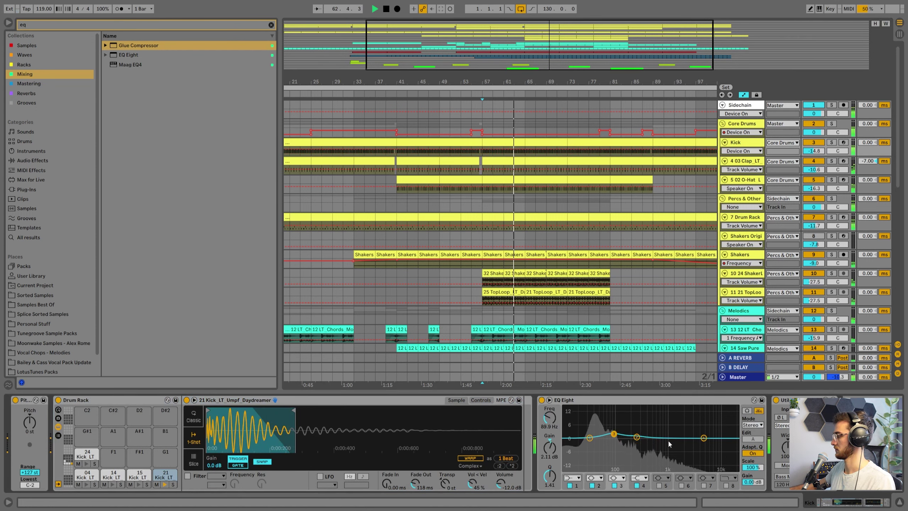
Enable band 5 in the Kick's EQ Eight and set it to -2.11 dB at 1000 Hz
{"action": "mouse_move", "coordinate": [637, 436]}
{"action": "left_mouse_down"}
{"action": "mouse_move", "coordinate": [636, 424]}
{"action": "mouse_move", "coordinate": [636, 435]}
{"action": "left_mouse_up"}
{"action": "left_click", "coordinate": [614, 435]}
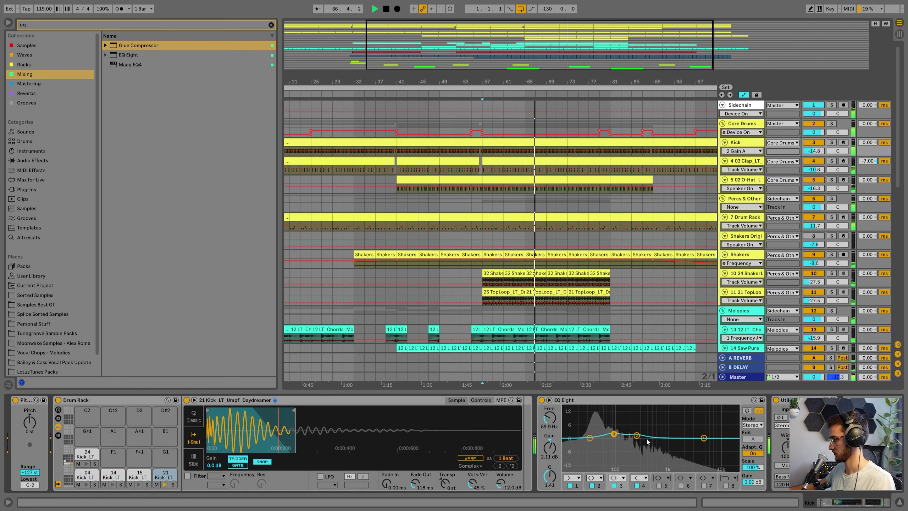
{"action": "left_click", "coordinate": [659, 485]}
{"action": "mouse_move", "coordinate": [662, 437]}
{"action": "left_mouse_down"}
{"action": "mouse_move", "coordinate": [666, 408]}
{"action": "mouse_move", "coordinate": [664, 450]}
{"action": "mouse_move", "coordinate": [667, 442]}
{"action": "left_mouse_up"}
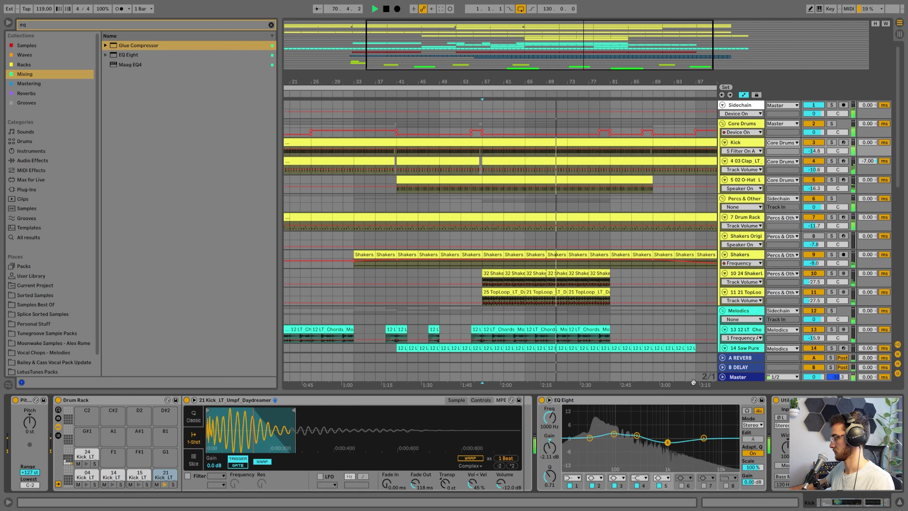
Set the Clap track volume to -11.2 dB and the O-Hat track volume to -17.4 dB
{"action": "left_click", "coordinate": [743, 141]}
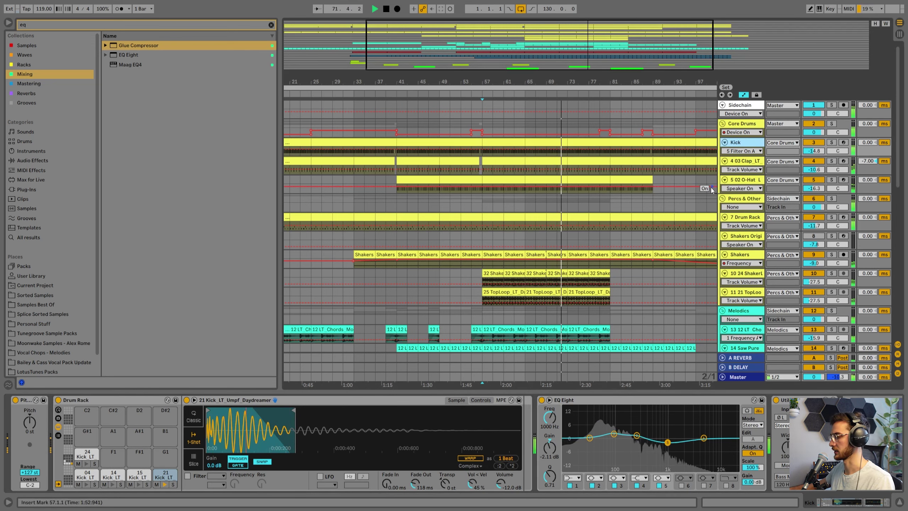
{"action": "left_click_drag", "start_coordinate": [612, 79], "coordinate": [560, 75]}
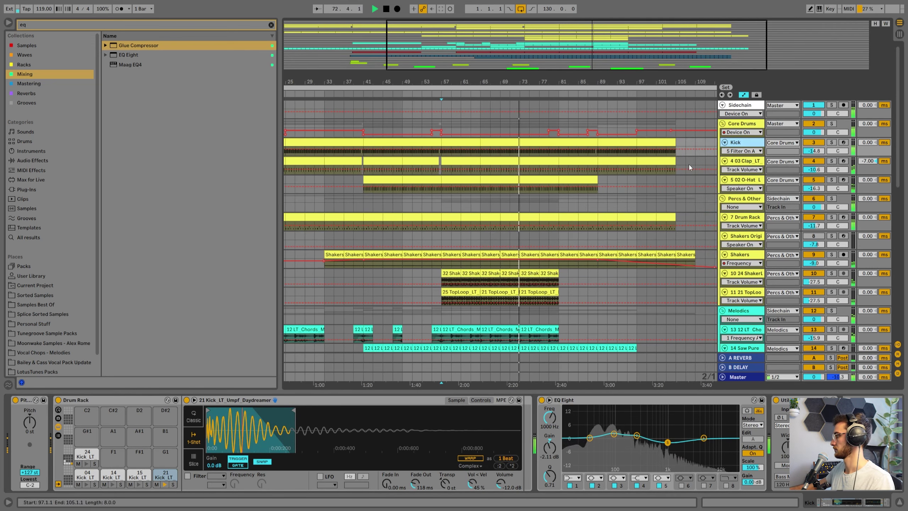
{"action": "left_click_drag", "start_coordinate": [814, 188], "coordinate": [814, 172]}
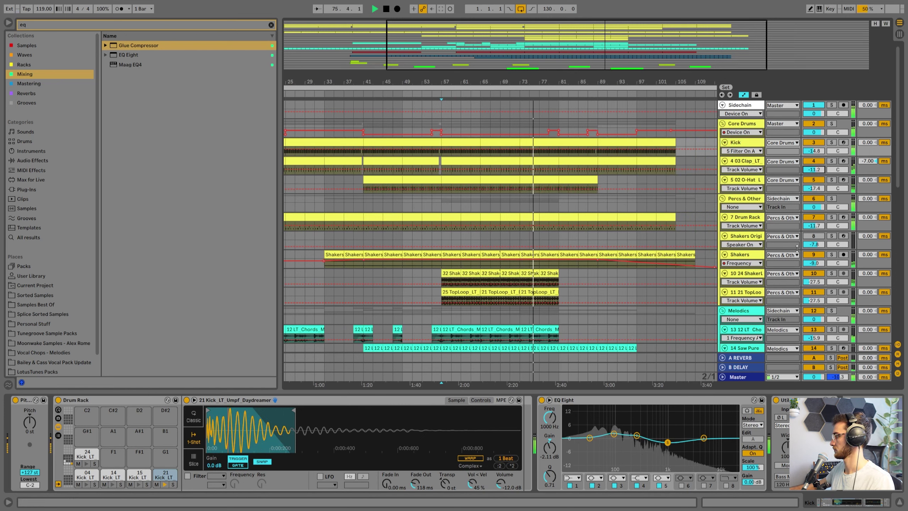
Solo the 7 Drum Rack track and set its volume to -14.4 dB
{"action": "left_click", "coordinate": [831, 217]}
{"action": "left_click_drag", "start_coordinate": [814, 225], "coordinate": [819, 229]}
{"action": "left_click", "coordinate": [755, 219]}
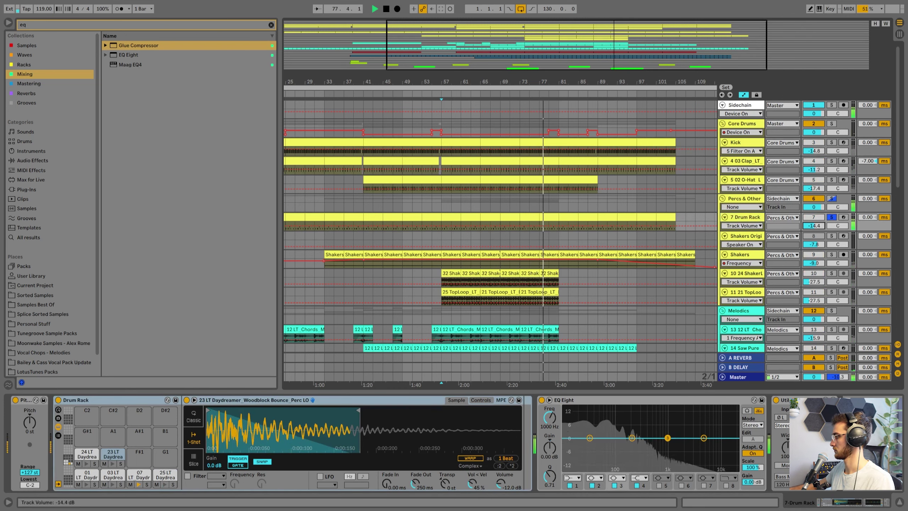
In the 7 Drum Rack's EQ Eight, make band 1 a low cut, set band 2 to -3.60 dB at 215 Hz and band 3 to 0.12 dB at 68.1 Hz
{"action": "left_click", "coordinate": [571, 478]}
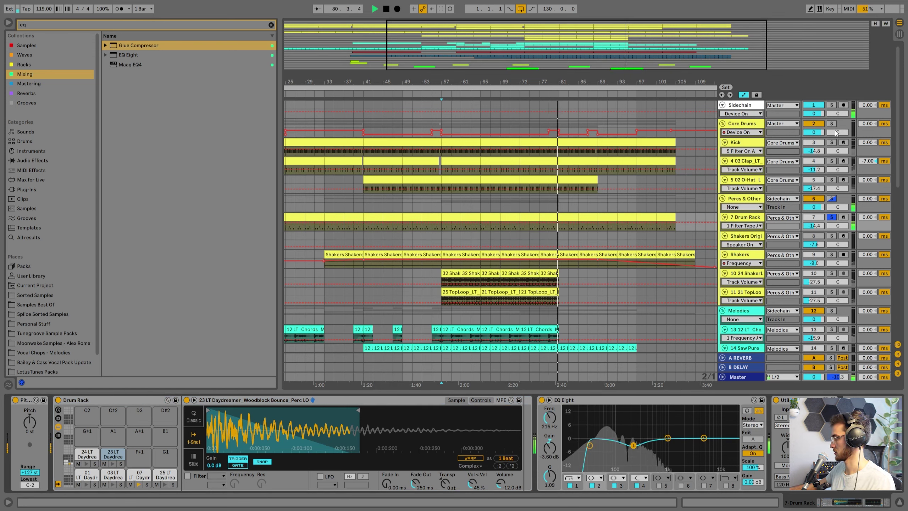
{"action": "left_click", "coordinate": [831, 142]}
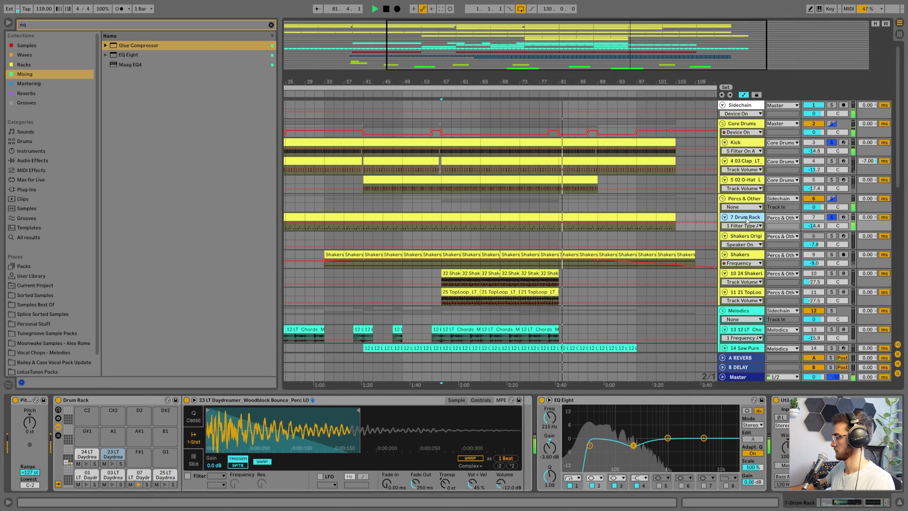
{"action": "left_click_drag", "start_coordinate": [668, 438], "coordinate": [607, 438]}
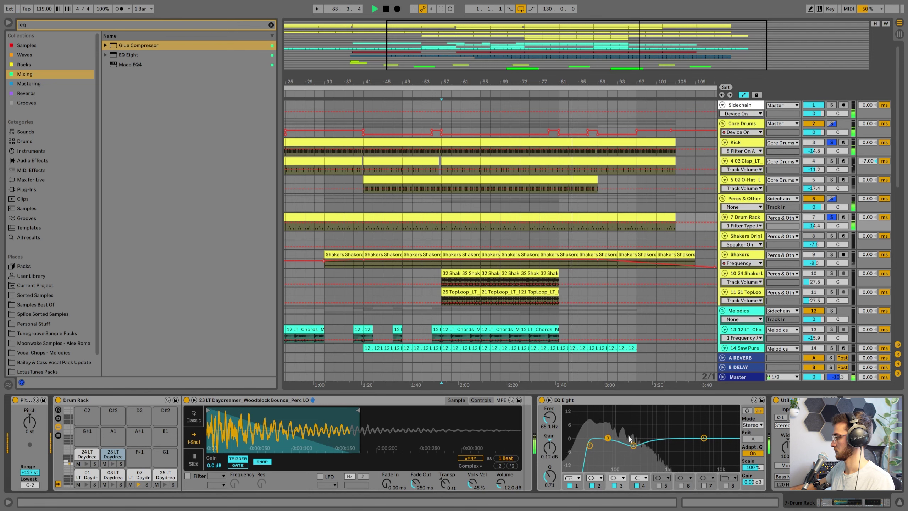
Enable Bass Mono in the 7 Drum Rack's Utility, adjust its bass frequency, and turn off the active solos
{"action": "left_click", "coordinate": [785, 477]}
{"action": "left_click_drag", "start_coordinate": [784, 485], "coordinate": [811, 339]}
{"action": "left_click", "coordinate": [738, 377]}
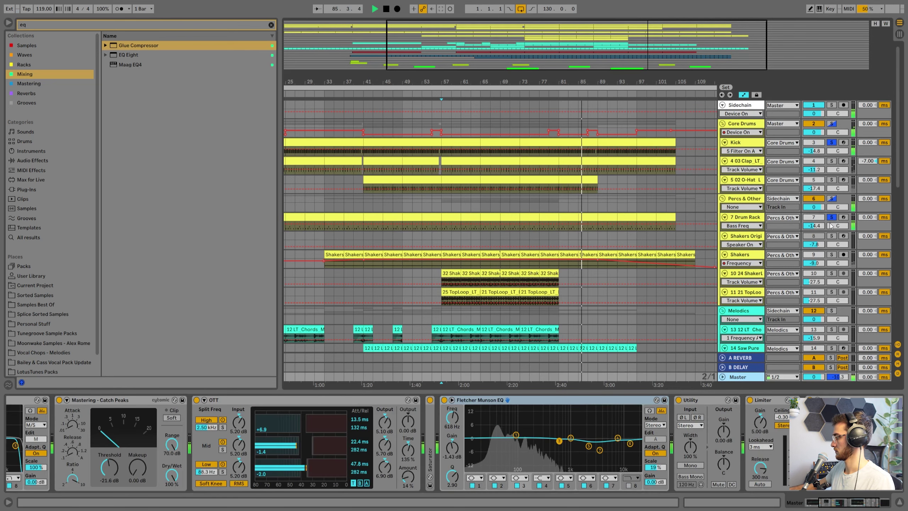
{"action": "left_click", "coordinate": [831, 217]}
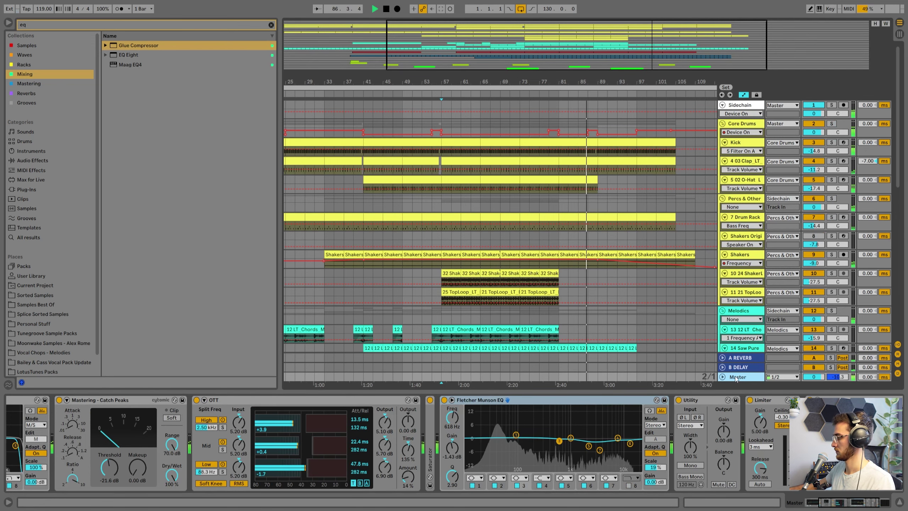
Set the Master Limiter's Gain to 5.90 dB and the Kick volume to -17.0 dB, and save the set
{"action": "scroll", "coordinate": [620, 424], "scroll_direction": "right", "scroll_amount": 3}
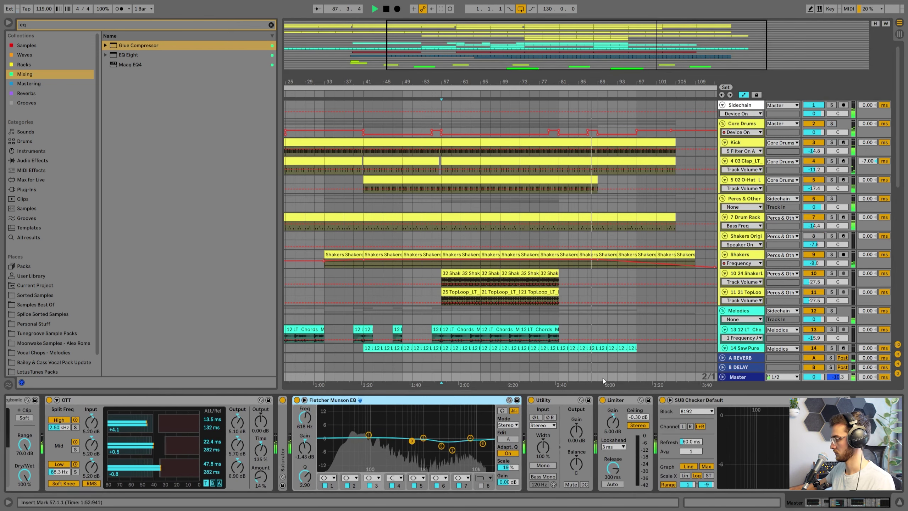
{"action": "left_click_drag", "start_coordinate": [615, 423], "coordinate": [616, 420]}
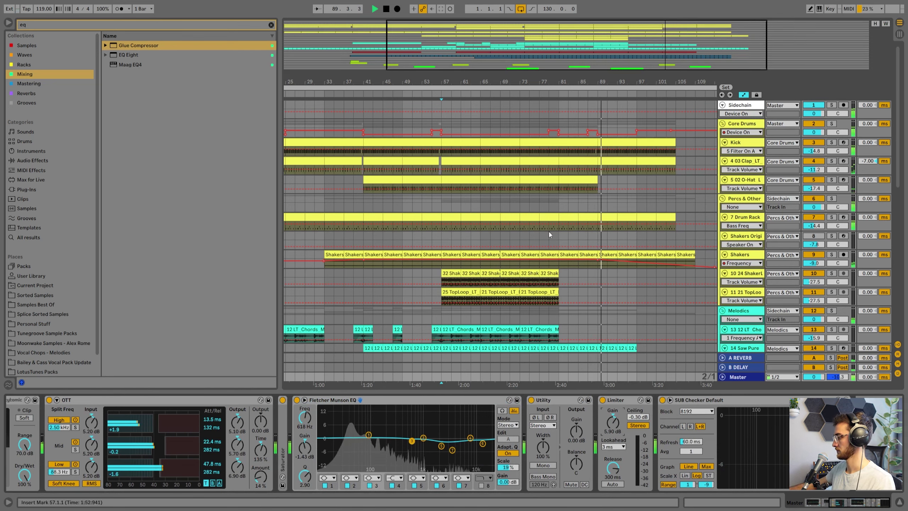
{"action": "left_click", "coordinate": [558, 237]}
{"action": "key", "text": "ctrl+s"}
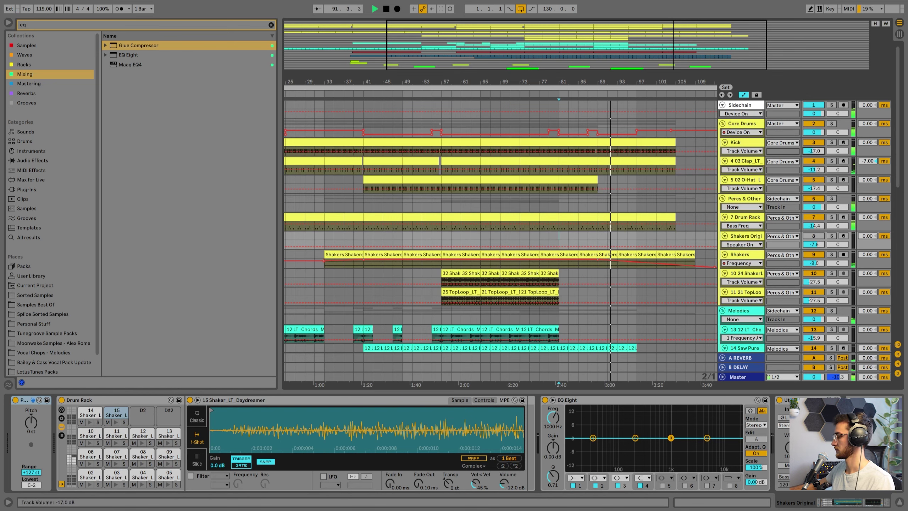
In the Clap's EQ Eight, set the high shelf to -4.09 dB at 2.40 kHz and make band 1 a low cut at 255 Hz
{"action": "left_click_drag", "start_coordinate": [364, 166], "coordinate": [402, 165]}
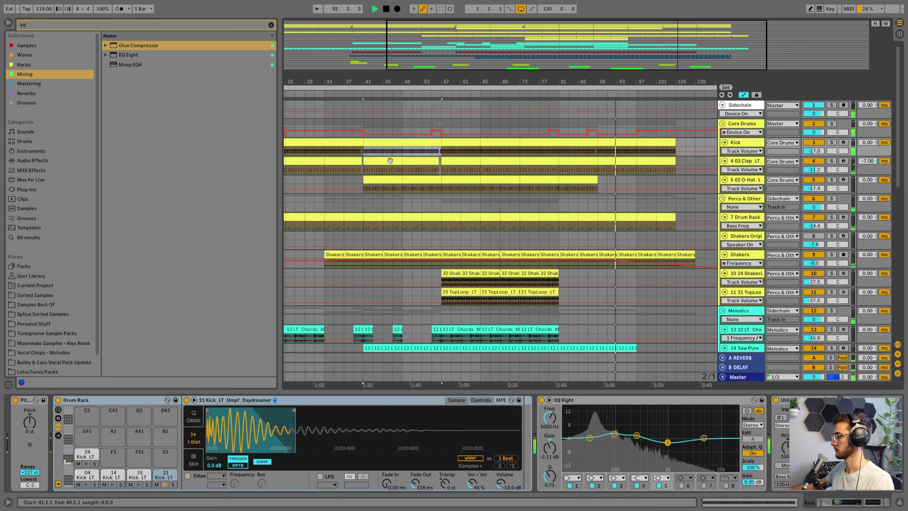
{"action": "left_click_drag", "start_coordinate": [566, 438], "coordinate": [550, 446]}
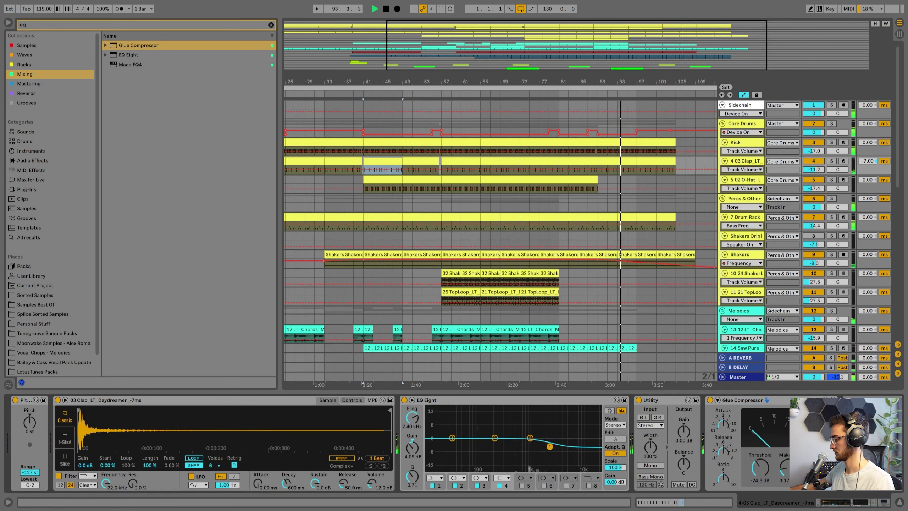
{"action": "left_click", "coordinate": [435, 477]}
{"action": "left_click", "coordinate": [433, 427]}
{"action": "left_click_drag", "start_coordinate": [412, 417], "coordinate": [412, 388]}
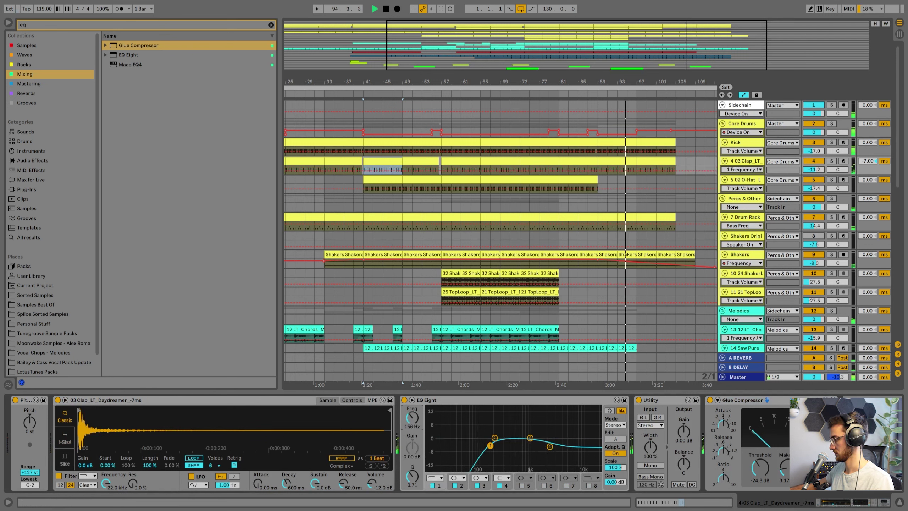
Delete the Clap clip that spans bars 97 to 105
{"action": "left_click", "coordinate": [640, 162]}
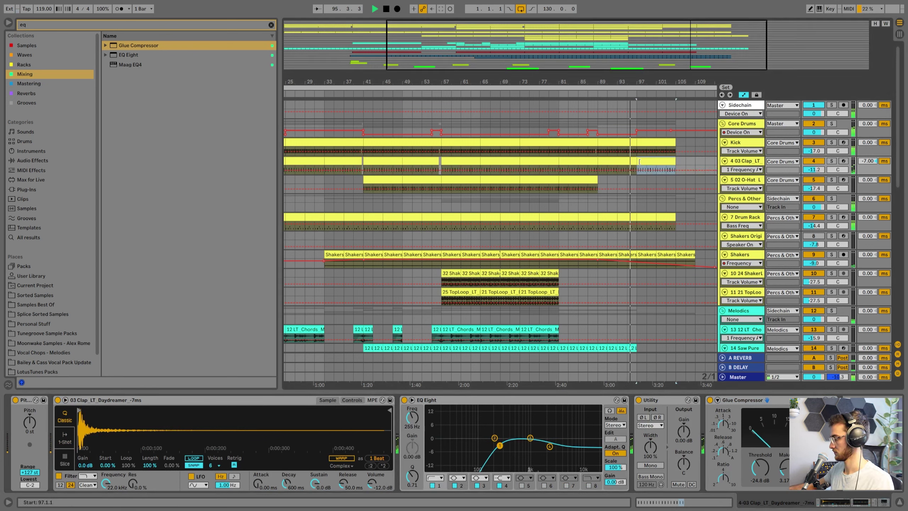
{"action": "left_click", "coordinate": [644, 161]}
{"action": "key", "text": "0"}
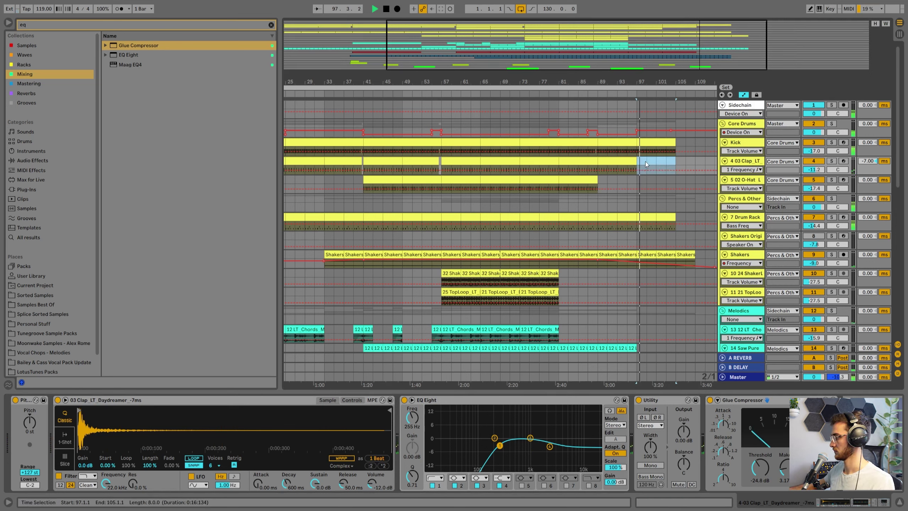
{"action": "key", "text": "Delete"}
{"action": "left_click", "coordinate": [631, 183]}
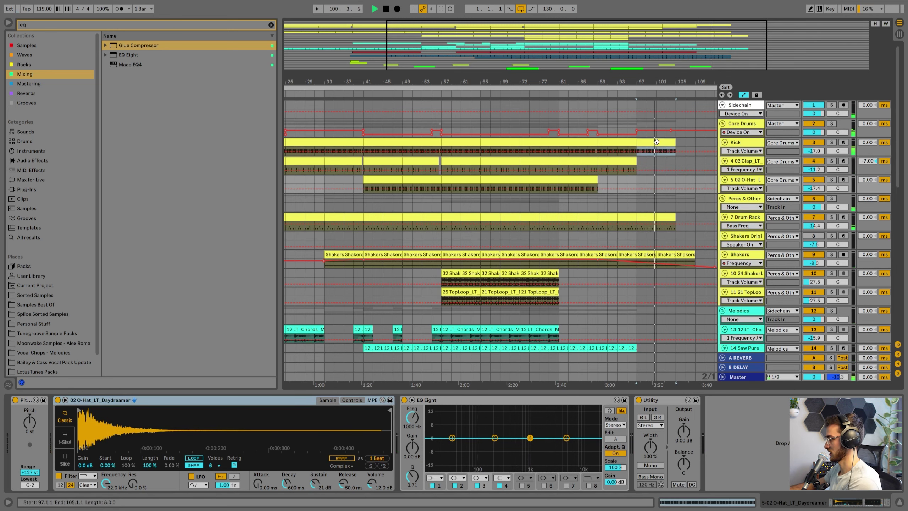
{"action": "left_click", "coordinate": [657, 141]}
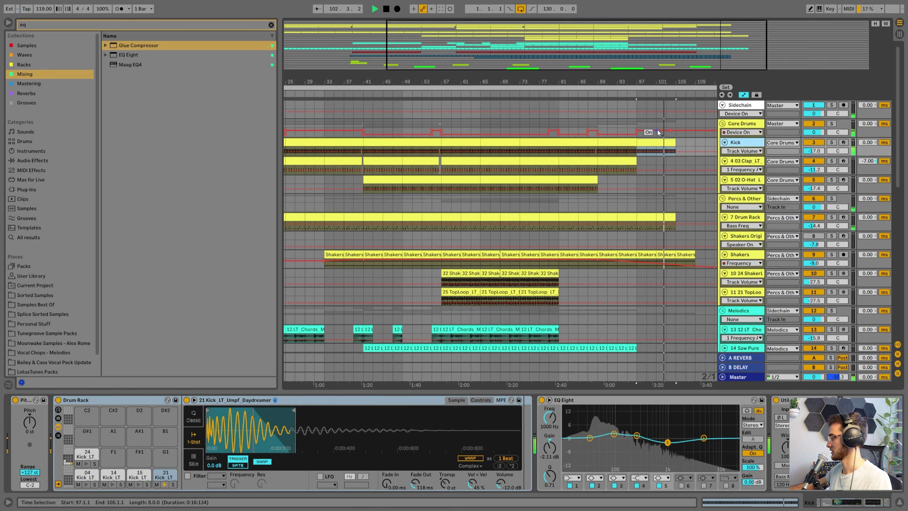
{"action": "left_click", "coordinate": [657, 133]}
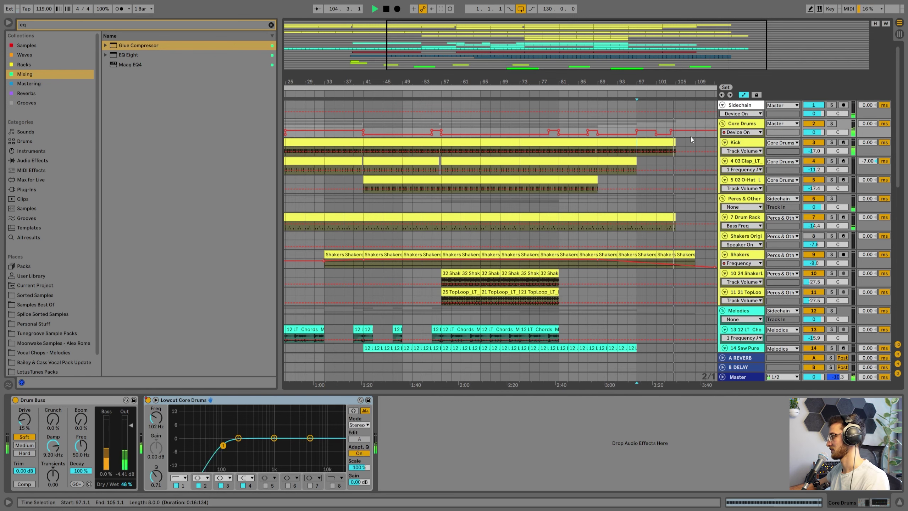
{"action": "left_click", "coordinate": [675, 124]}
Stop playback, save the set and hide the return tracks
{"action": "key", "text": "space"}
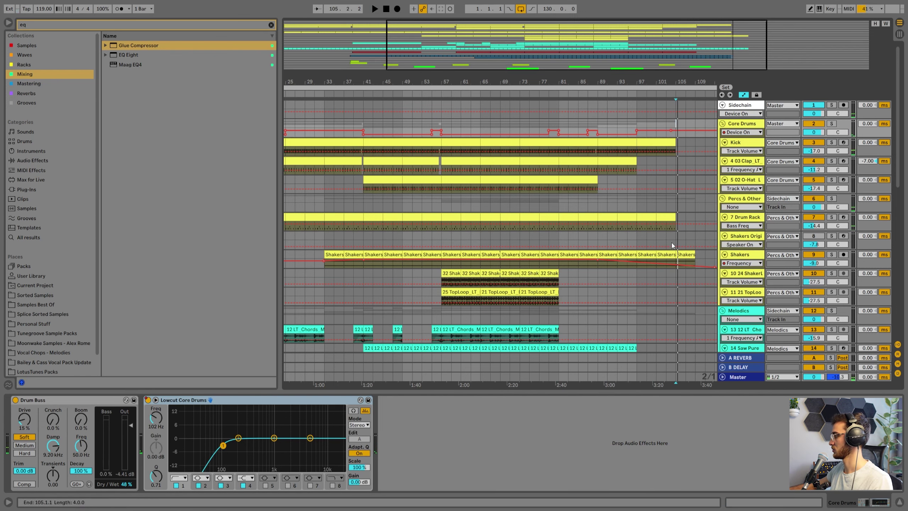
{"action": "scroll", "coordinate": [673, 226], "scroll_direction": "down", "scroll_amount": 10}
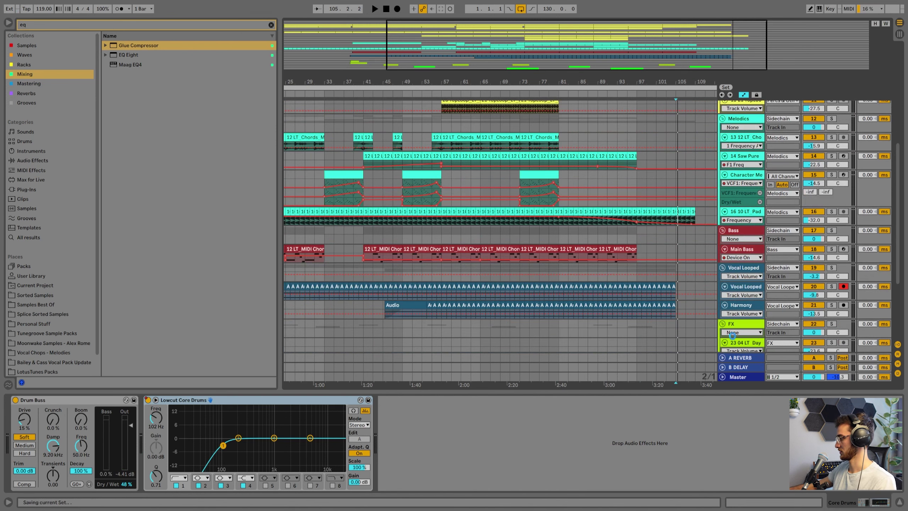
{"action": "left_click", "coordinate": [897, 355]}
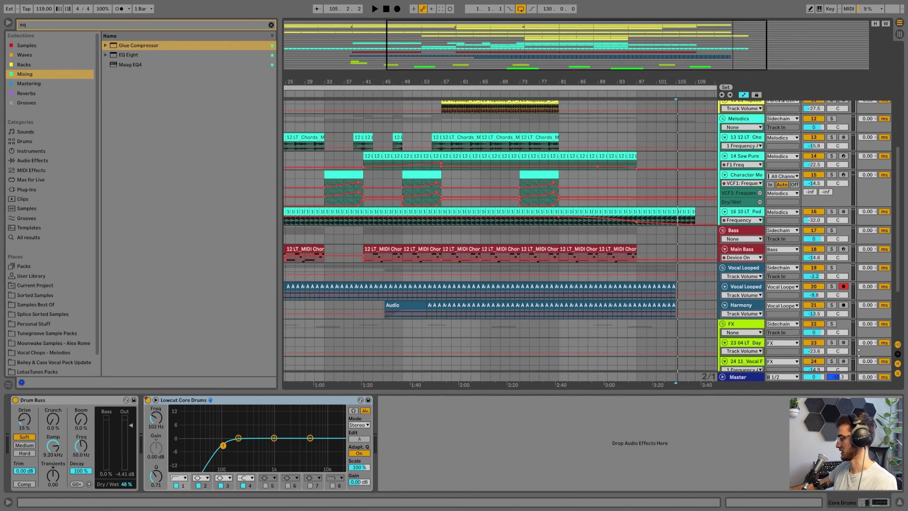
Search the device library for Ozone and add the Ozone 8 Imager to the Master chain
{"action": "left_click", "coordinate": [743, 377]}
{"action": "left_click", "coordinate": [499, 331]}
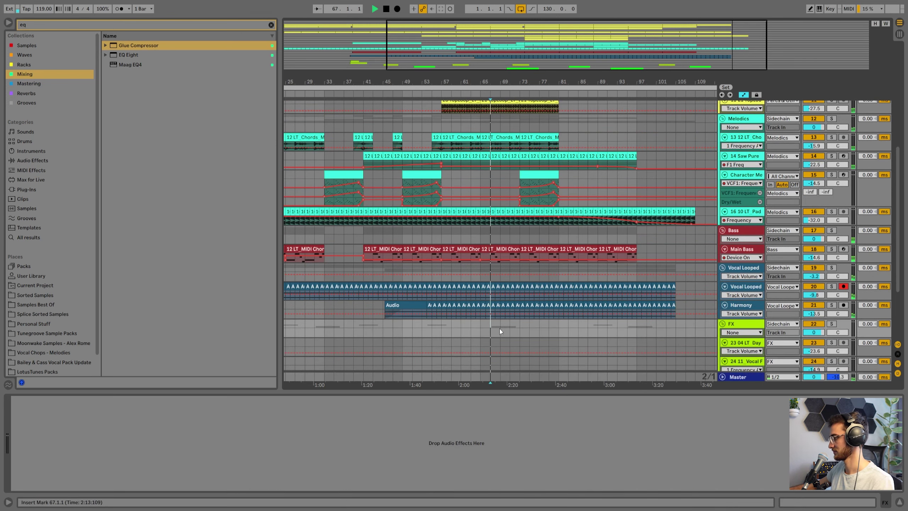
{"action": "left_click", "coordinate": [745, 376]}
{"action": "key", "text": "ctrl+f"}
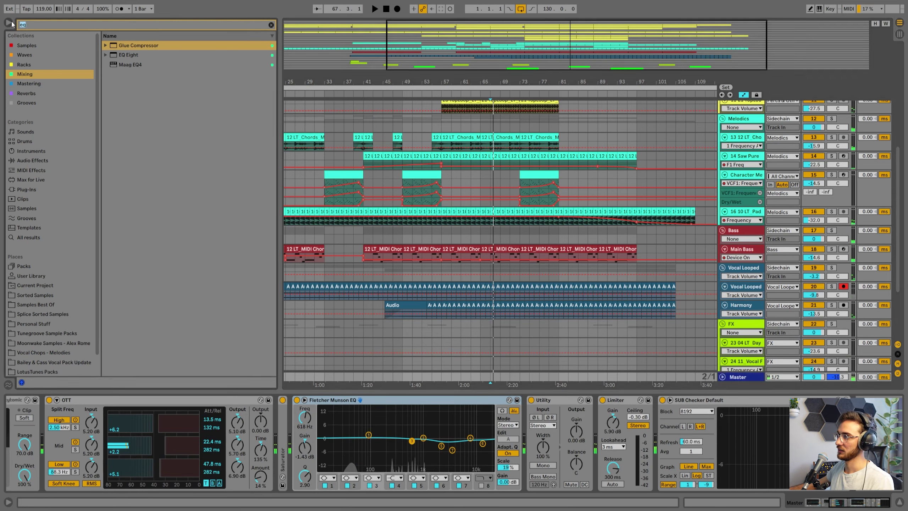
{"action": "type", "text": "ozone"}
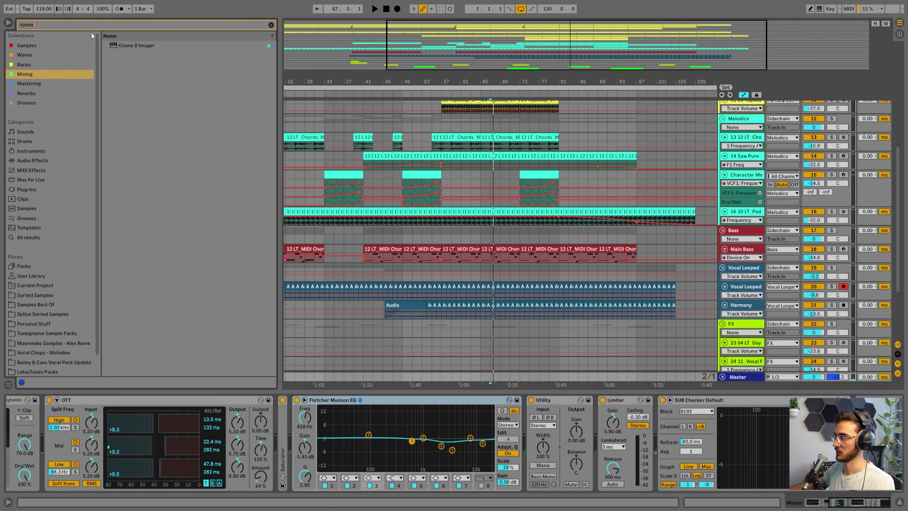
{"action": "left_click", "coordinate": [122, 44]}
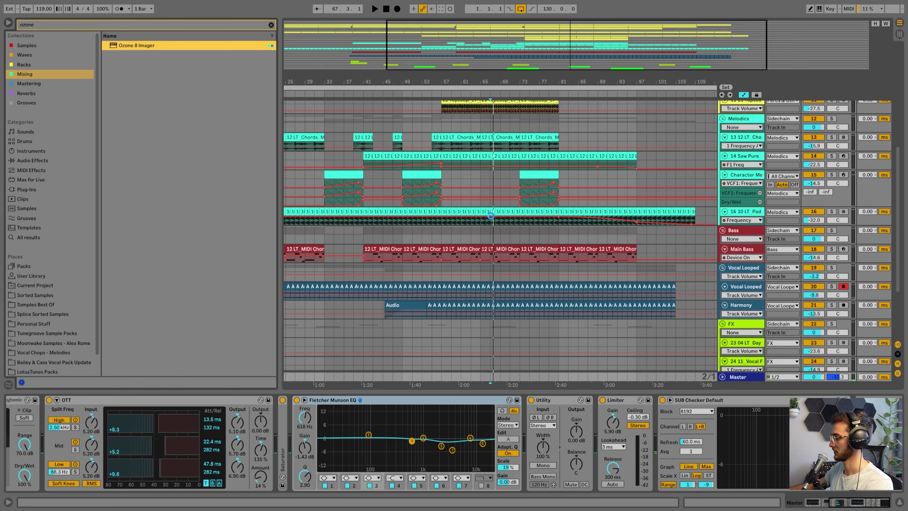
{"action": "key", "text": "Return"}
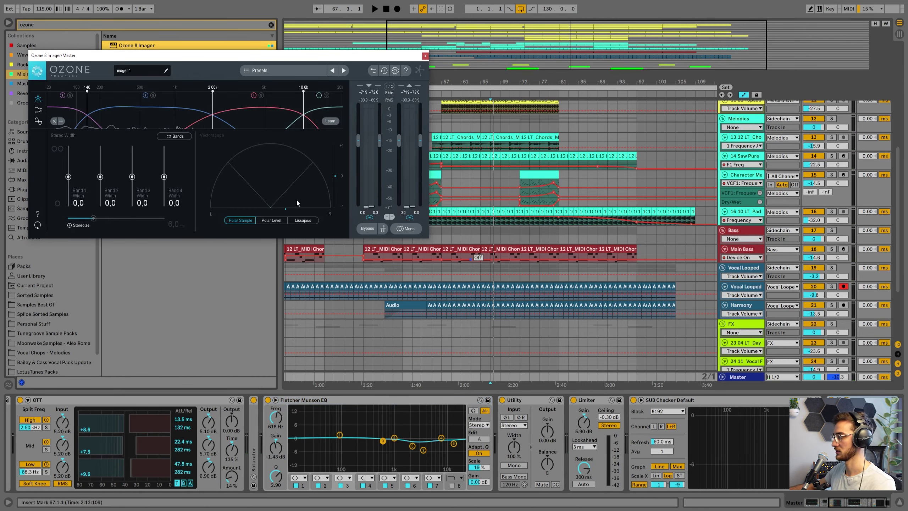
During playback, adjust the Ozone Imager's crossovers and set the band widths to -100, 17.7, 30.4 and 27.8
{"action": "key", "text": "space"}
{"action": "left_click", "coordinate": [329, 122]}
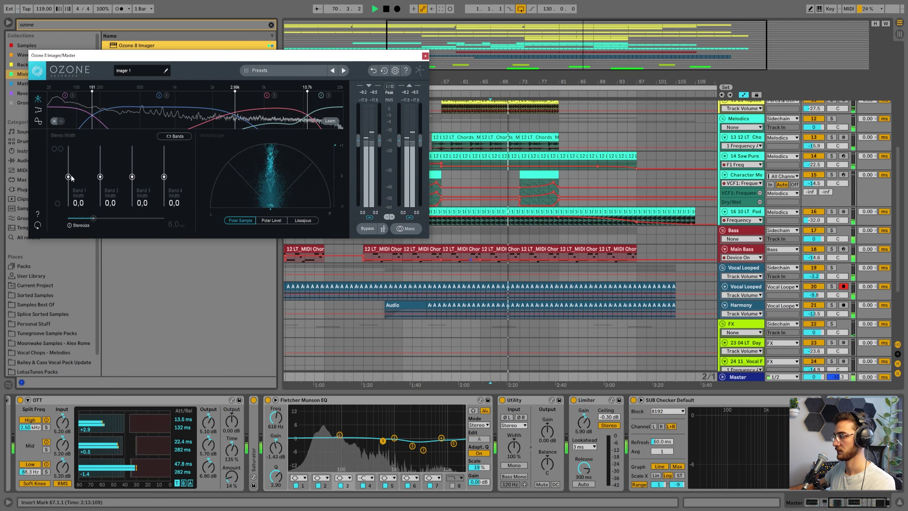
{"action": "left_click_drag", "start_coordinate": [68, 176], "coordinate": [69, 221]}
{"action": "mouse_move", "coordinate": [100, 176]}
{"action": "left_mouse_down"}
{"action": "mouse_move", "coordinate": [104, 163]}
{"action": "mouse_move", "coordinate": [165, 160]}
{"action": "mouse_move", "coordinate": [164, 168]}
{"action": "mouse_move", "coordinate": [101, 164]}
{"action": "mouse_move", "coordinate": [101, 172]}
{"action": "left_mouse_up"}
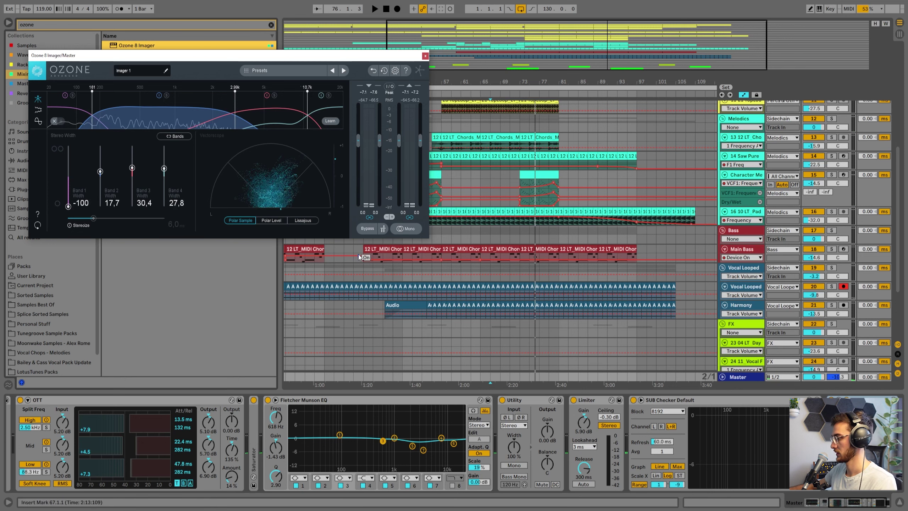
Play the track from bar 41 and set the Amount of the Master's OTT to 8.0 %
{"action": "left_click", "coordinate": [383, 249]}
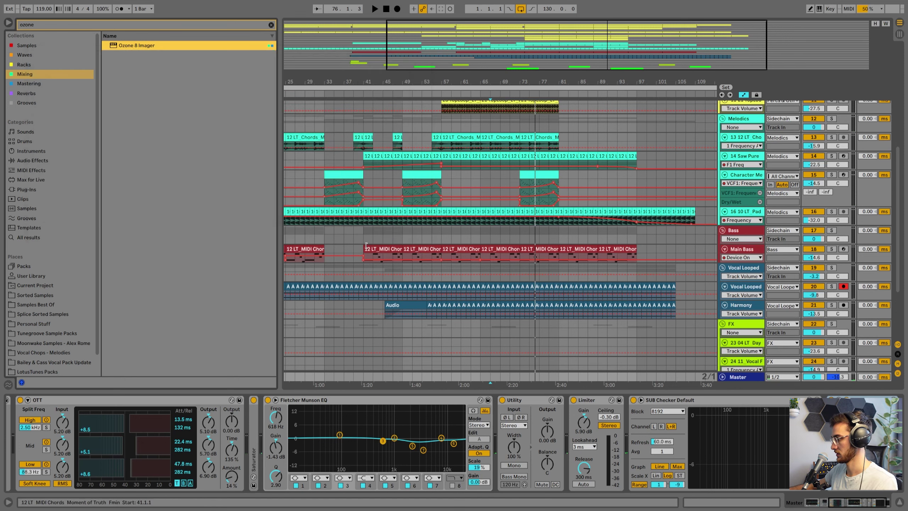
{"action": "key", "text": "space"}
{"action": "left_click", "coordinate": [738, 376]}
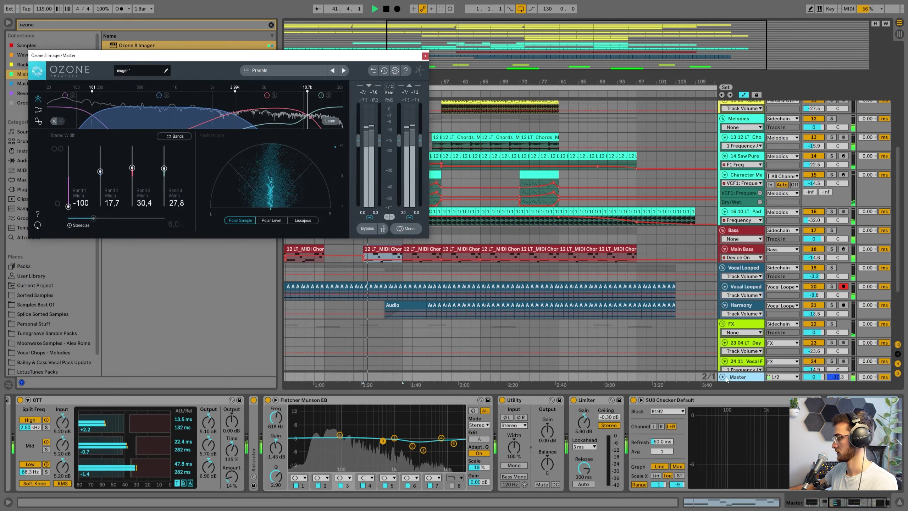
{"action": "left_click_drag", "start_coordinate": [231, 477], "coordinate": [233, 479]}
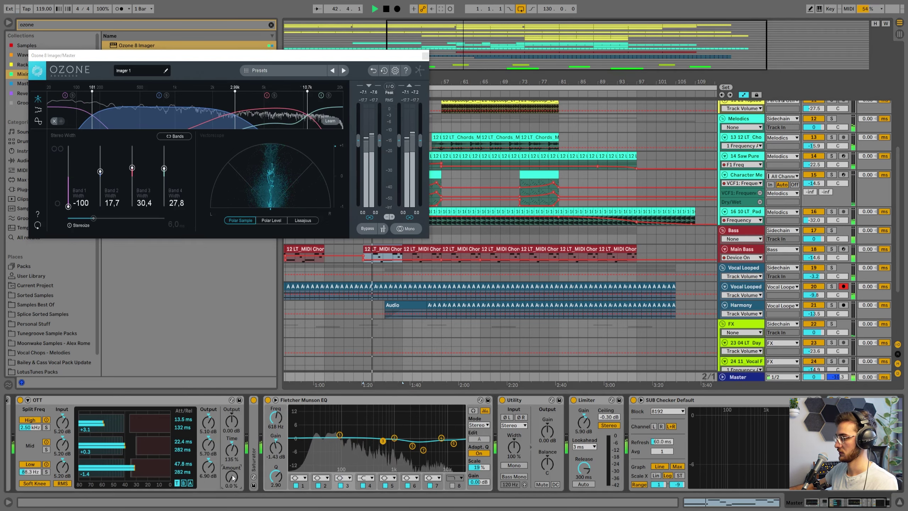
{"action": "left_click_drag", "start_coordinate": [233, 479], "coordinate": [233, 482]}
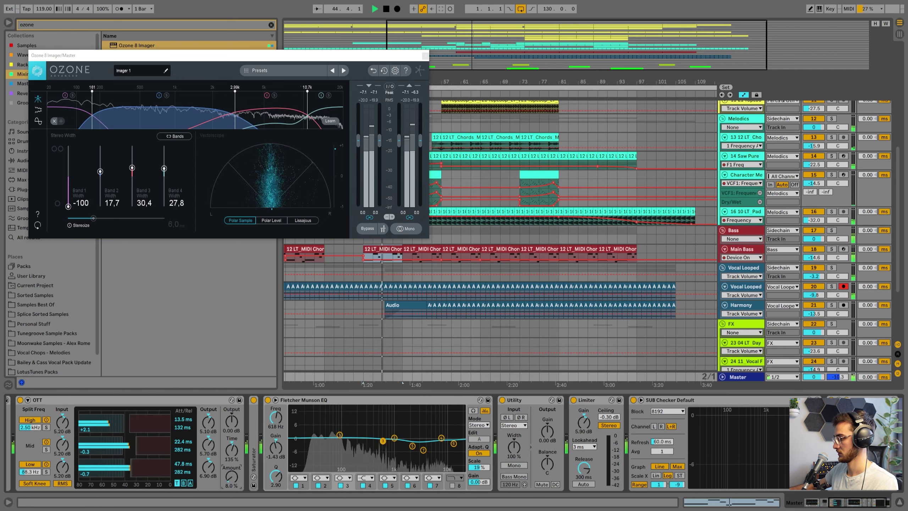
Hide the Ozone Imager window and save the set while playback continues
{"action": "left_click", "coordinate": [835, 504]}
{"action": "left_click_drag", "start_coordinate": [835, 504], "coordinate": [834, 504]}
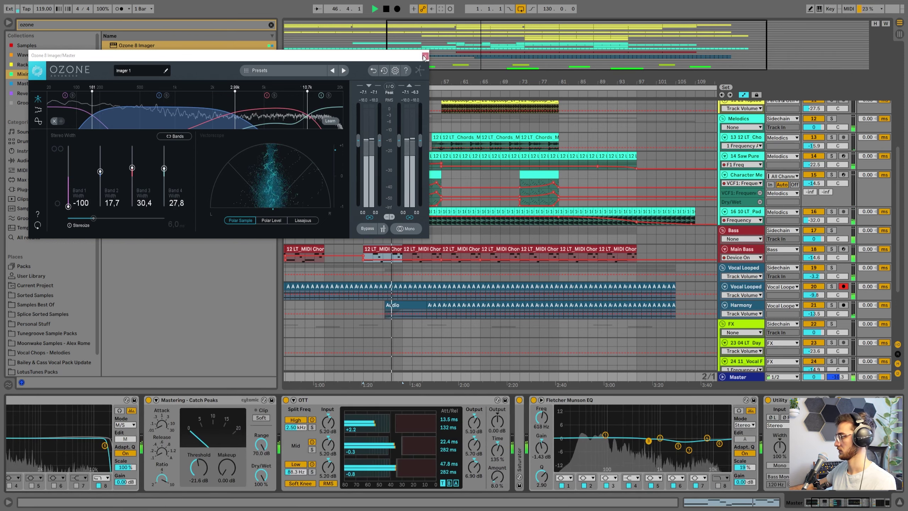
{"action": "key", "text": "ctrl+alt+p"}
{"action": "left_click", "coordinate": [413, 231]}
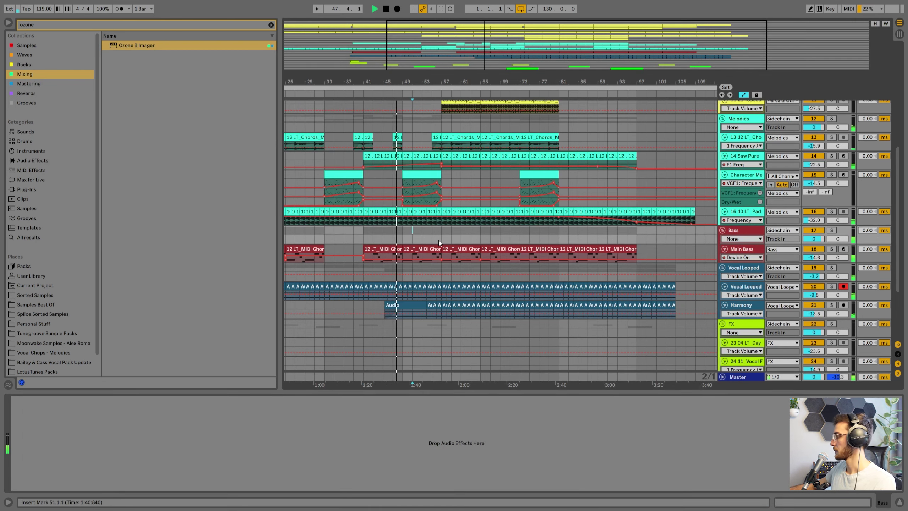
{"action": "scroll", "coordinate": [614, 279], "scroll_direction": "down", "scroll_amount": 5}
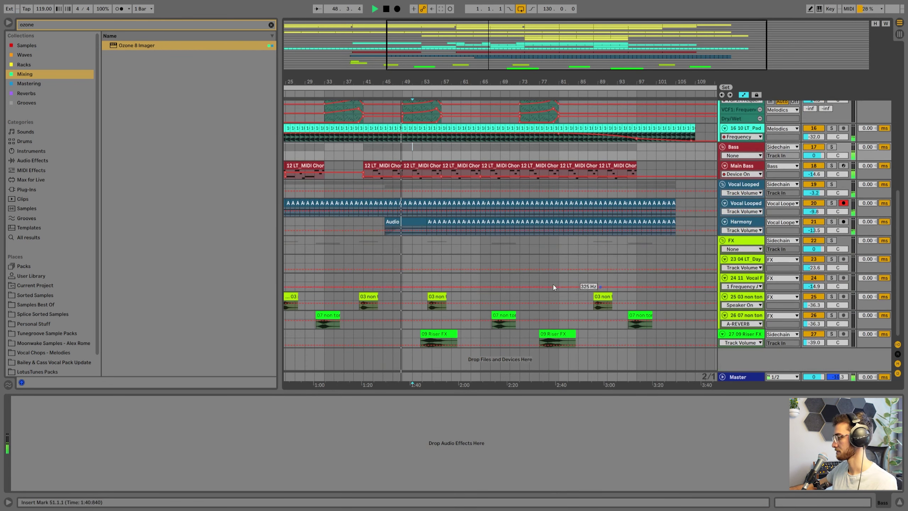
{"action": "left_click", "coordinate": [405, 256]}
{"action": "key", "text": "ctrl+s"}
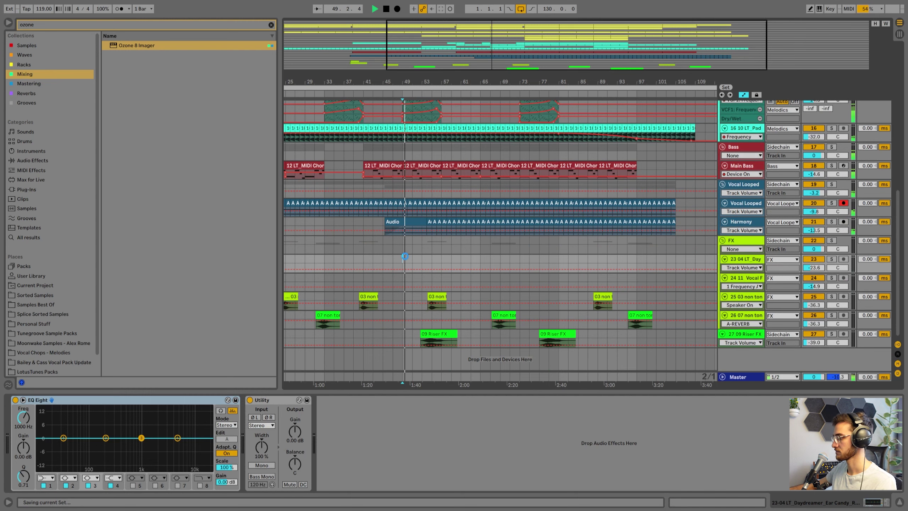
Set the threshold of the Compressor on the Sidechain track to -35.0 dB while the section from bar 57 plays
{"action": "scroll", "coordinate": [428, 257], "scroll_direction": "up", "scroll_amount": 10}
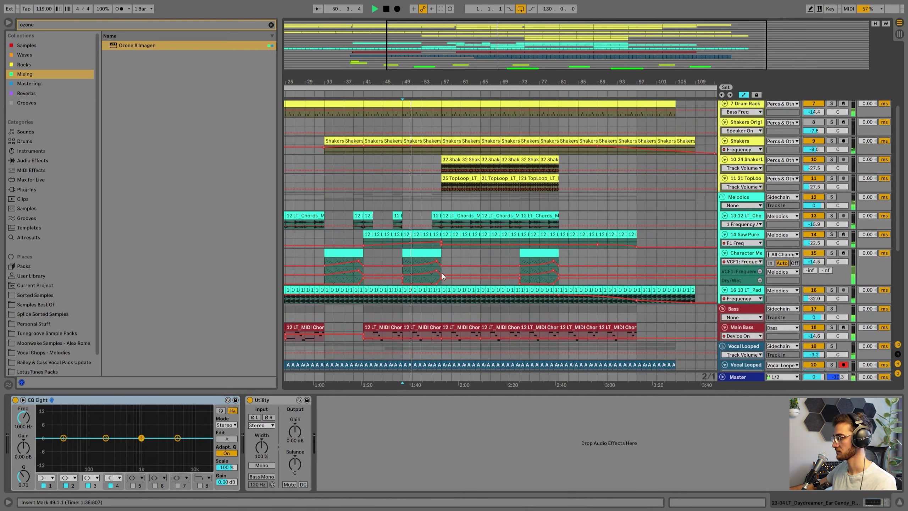
{"action": "left_click", "coordinate": [431, 198]}
{"action": "scroll", "coordinate": [432, 205], "scroll_direction": "up", "scroll_amount": 3}
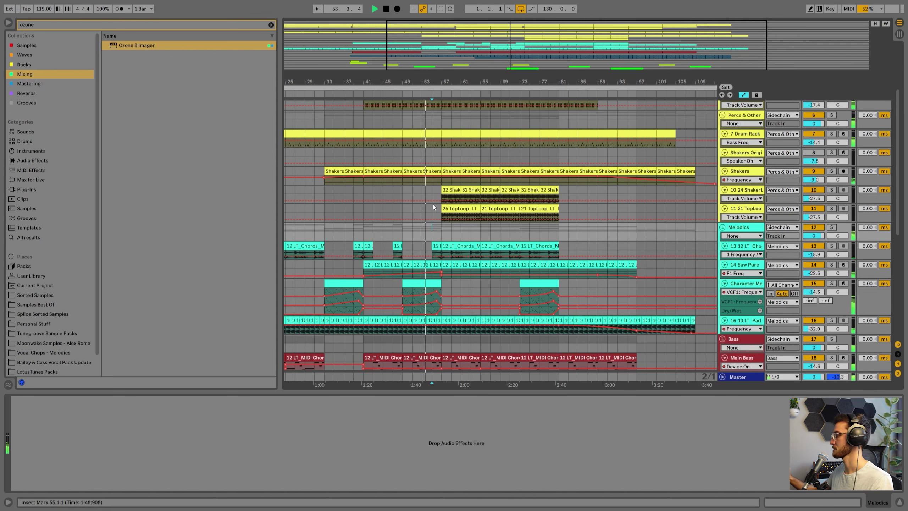
{"action": "scroll", "coordinate": [533, 216], "scroll_direction": "up", "scroll_amount": 3}
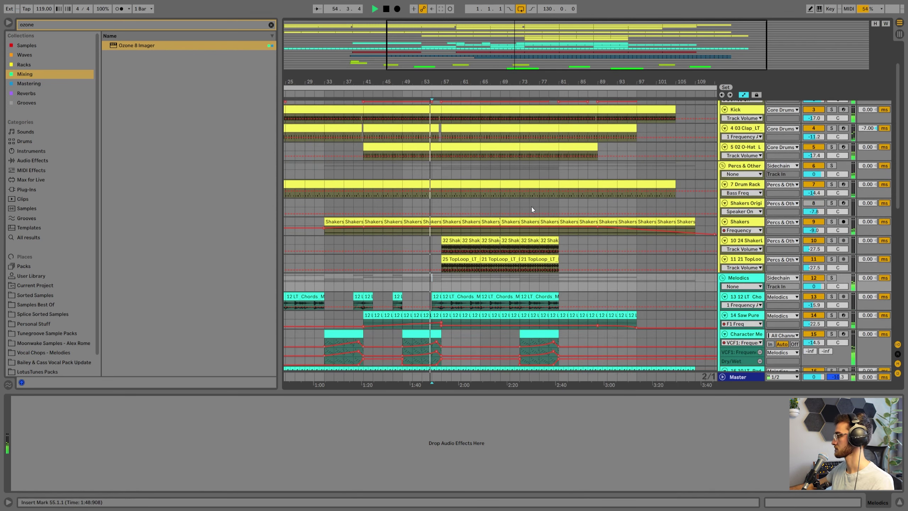
{"action": "scroll", "coordinate": [479, 206], "scroll_direction": "up", "scroll_amount": 2}
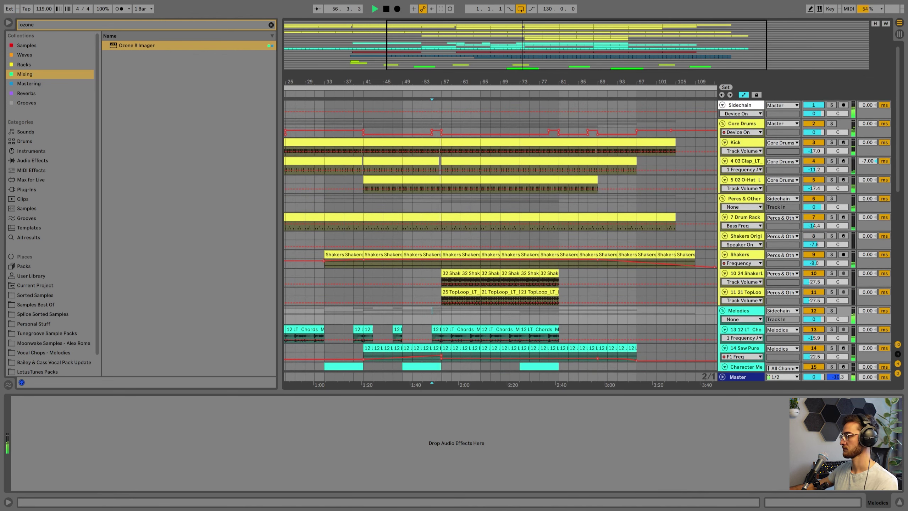
{"action": "left_click_drag", "start_coordinate": [440, 81], "coordinate": [442, 108]}
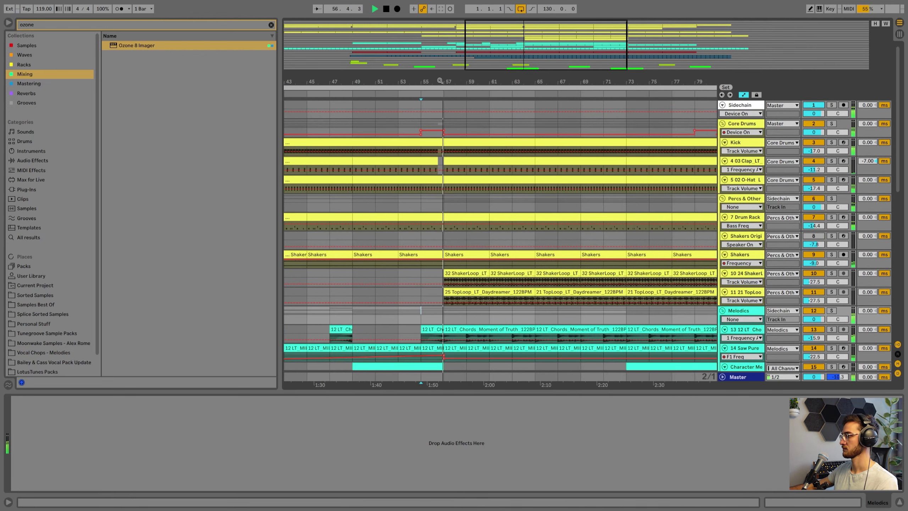
{"action": "left_click", "coordinate": [742, 109]}
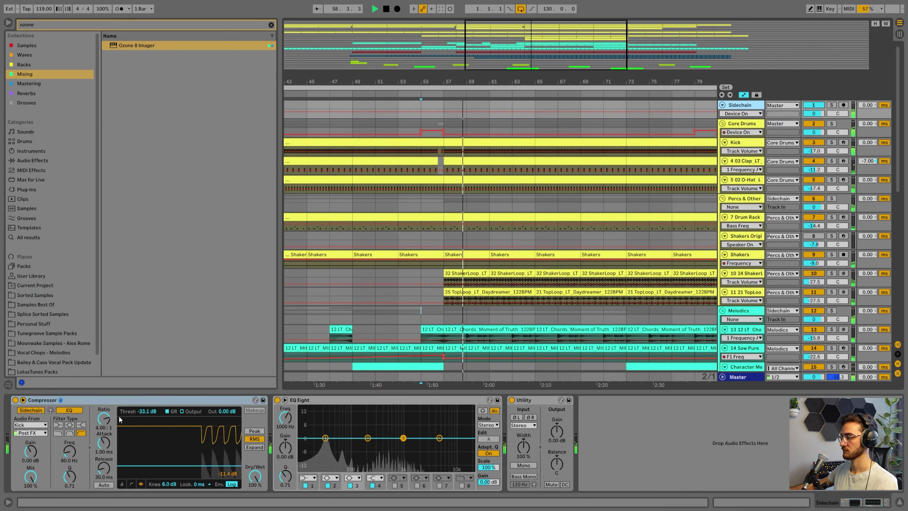
{"action": "left_click_drag", "start_coordinate": [143, 411], "coordinate": [143, 415]}
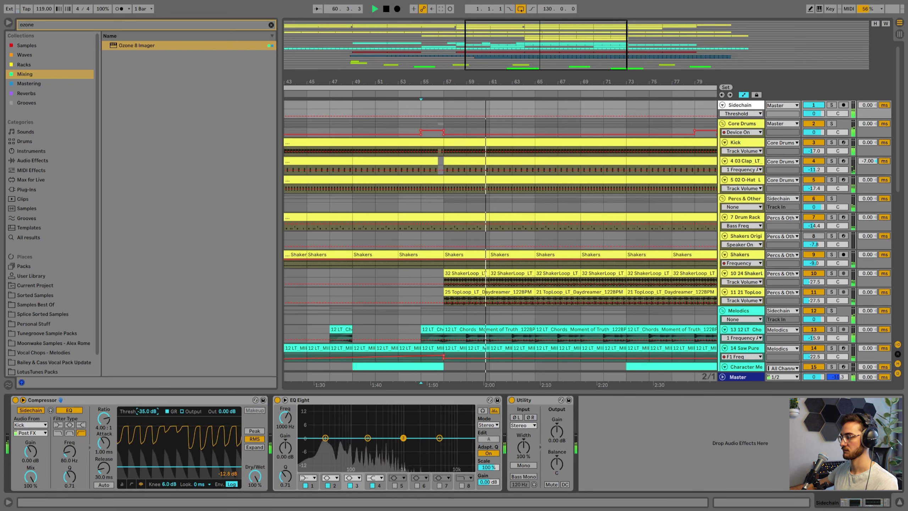
Set the 12 LT Chords track volume to -19.7 dB and its second EQ Eight's dip to -5.33 dB at 194 Hz
{"action": "scroll", "coordinate": [405, 358], "scroll_direction": "down", "scroll_amount": 2}
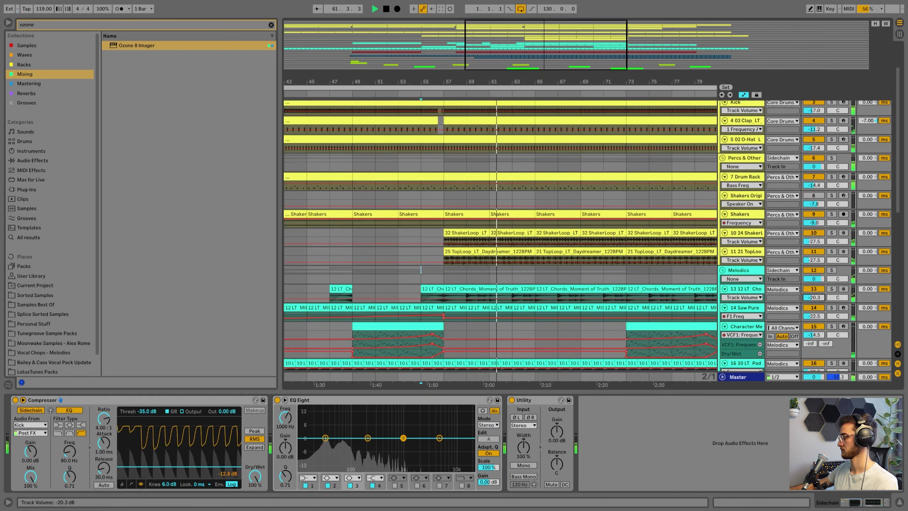
{"action": "scroll", "coordinate": [553, 239], "scroll_direction": "up", "scroll_amount": 2}
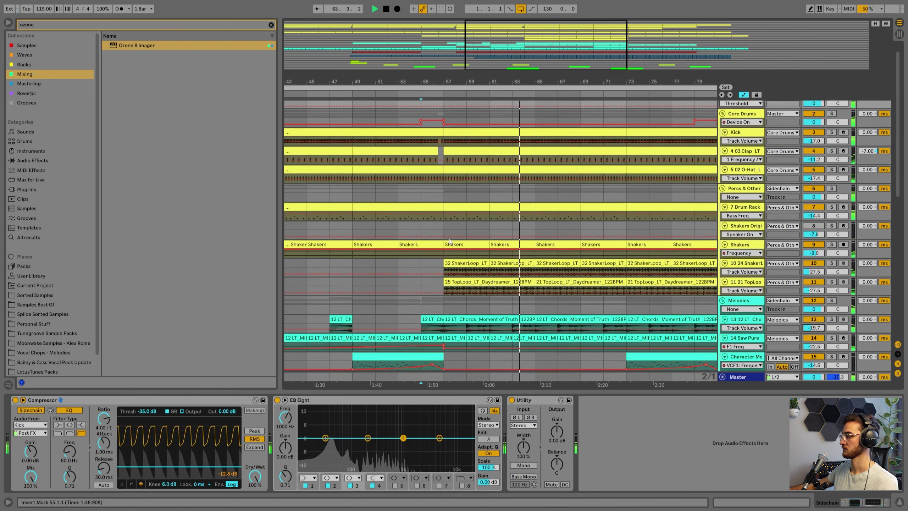
{"action": "left_click", "coordinate": [486, 323]}
{"action": "left_click_drag", "start_coordinate": [609, 442], "coordinate": [606, 448]}
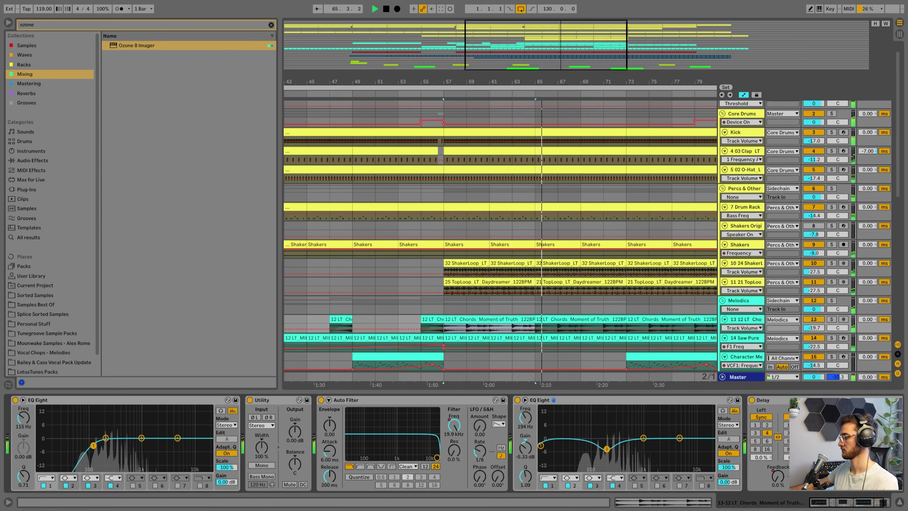
Set the volume of the Vocal Looped audio track to -12.9 dB
{"action": "left_click", "coordinate": [746, 302]}
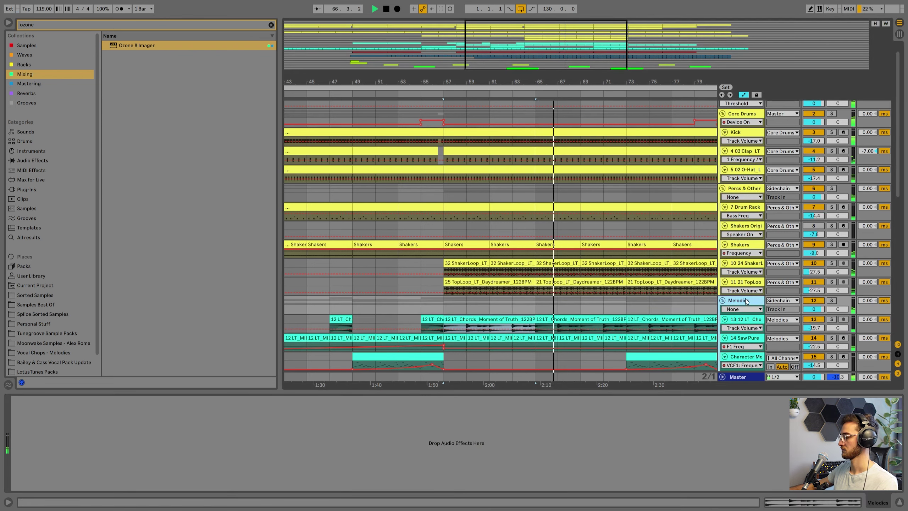
{"action": "left_click_drag", "start_coordinate": [534, 76], "coordinate": [487, 46]}
{"action": "scroll", "coordinate": [553, 229], "scroll_direction": "down", "scroll_amount": 6}
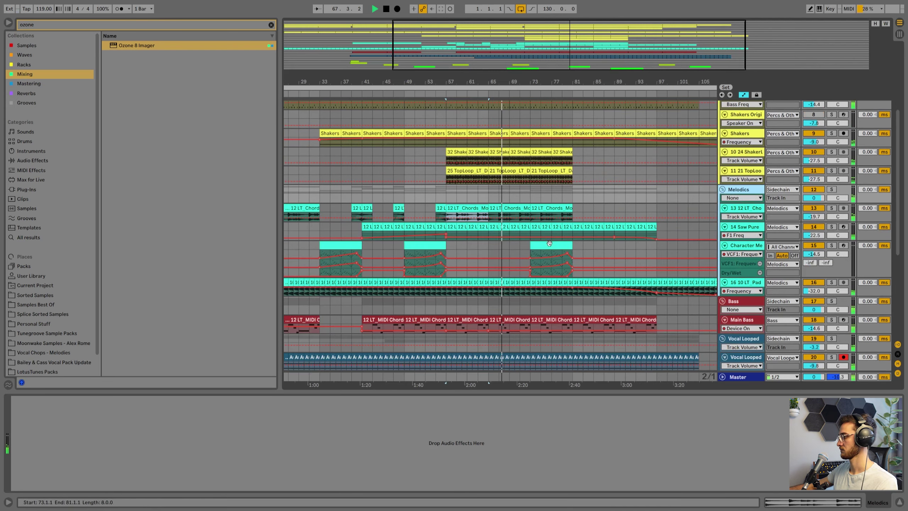
{"action": "left_click", "coordinate": [831, 246]}
{"action": "left_click", "coordinate": [831, 246]}
{"action": "left_click_drag", "start_coordinate": [814, 254], "coordinate": [814, 255]}
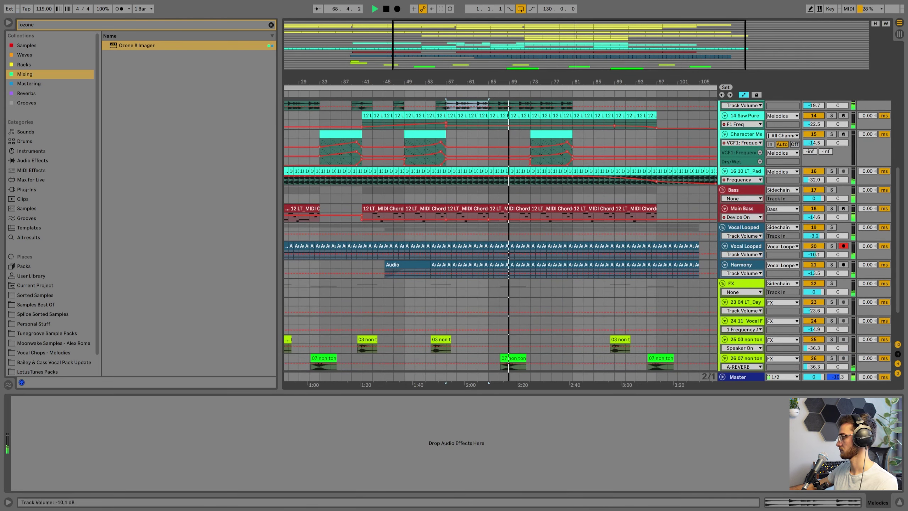
{"action": "left_click", "coordinate": [748, 248]}
{"action": "left_click", "coordinate": [542, 230]}
{"action": "scroll", "coordinate": [544, 230], "scroll_direction": "up", "scroll_amount": 3}
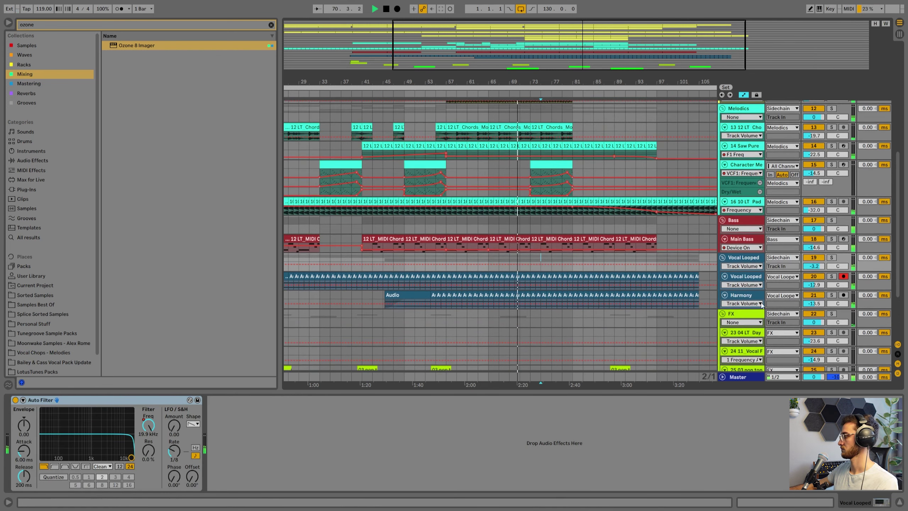
Set the Harmony volume to -13.9 dB and, in its EQ Eight, cut -4.83 dB at 808 Hz and narrowly near 3 kHz
{"action": "left_click", "coordinate": [748, 294]}
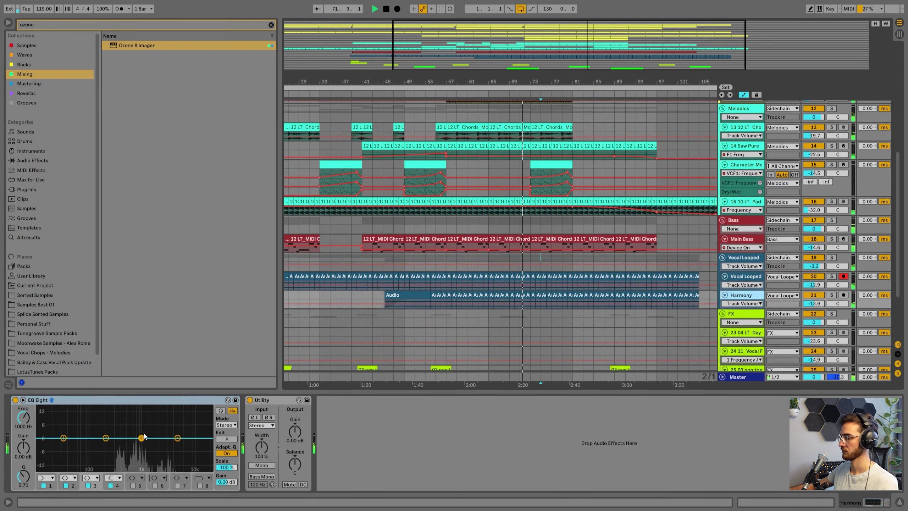
{"action": "left_click_drag", "start_coordinate": [143, 435], "coordinate": [143, 411]}
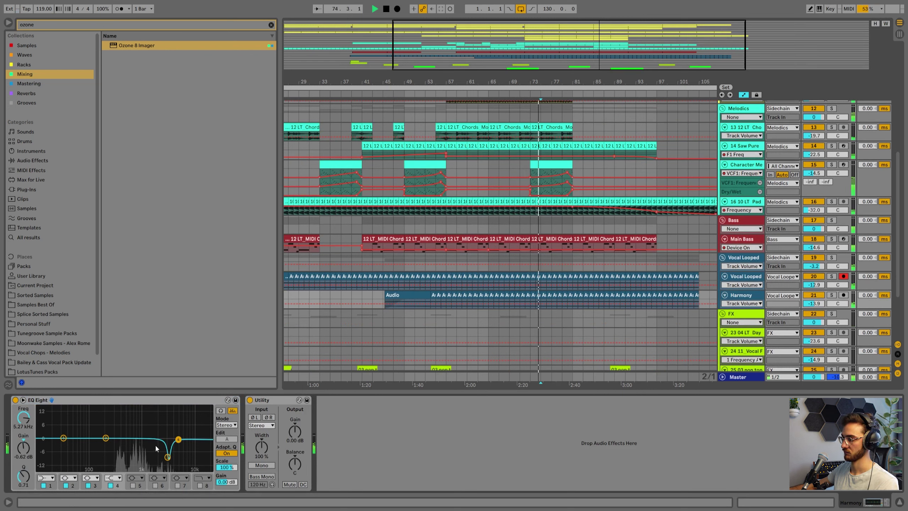
{"action": "left_click_drag", "start_coordinate": [105, 437], "coordinate": [118, 424]}
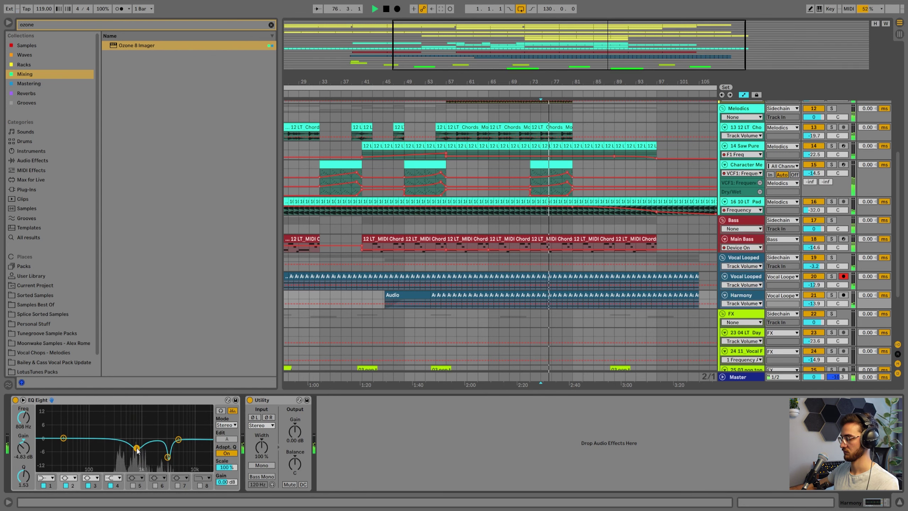
Review all tracks of the arrangement from bar 77 onward during playback, checking where parts drop out, and stop playback
{"action": "left_click", "coordinate": [569, 261]}
{"action": "scroll", "coordinate": [588, 247], "scroll_direction": "down", "scroll_amount": 3}
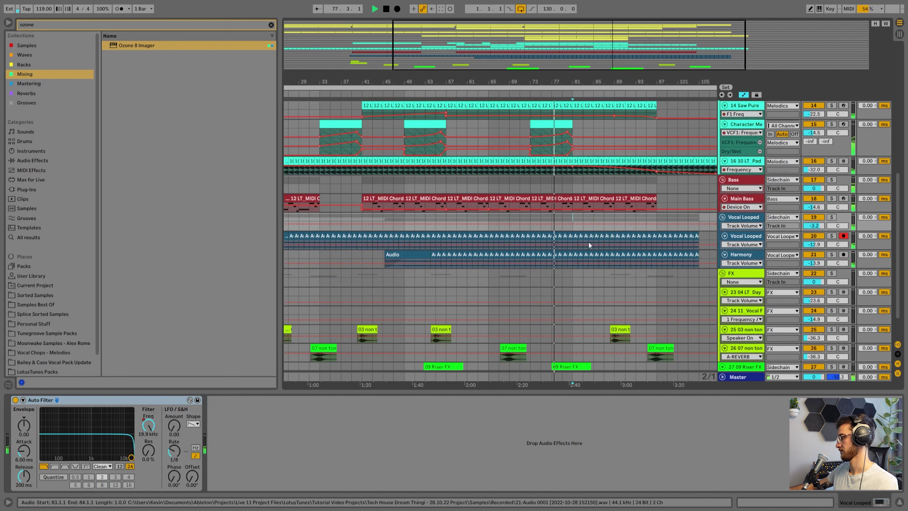
{"action": "scroll", "coordinate": [576, 223], "scroll_direction": "up", "scroll_amount": 3}
{"action": "scroll", "coordinate": [585, 219], "scroll_direction": "down", "scroll_amount": 5}
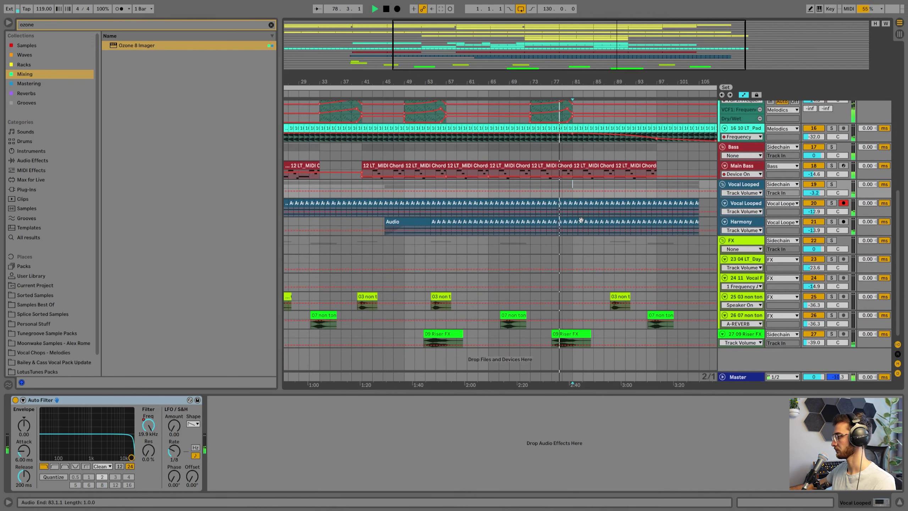
{"action": "scroll", "coordinate": [611, 248], "scroll_direction": "up", "scroll_amount": 4}
{"action": "scroll", "coordinate": [633, 270], "scroll_direction": "up", "scroll_amount": 15}
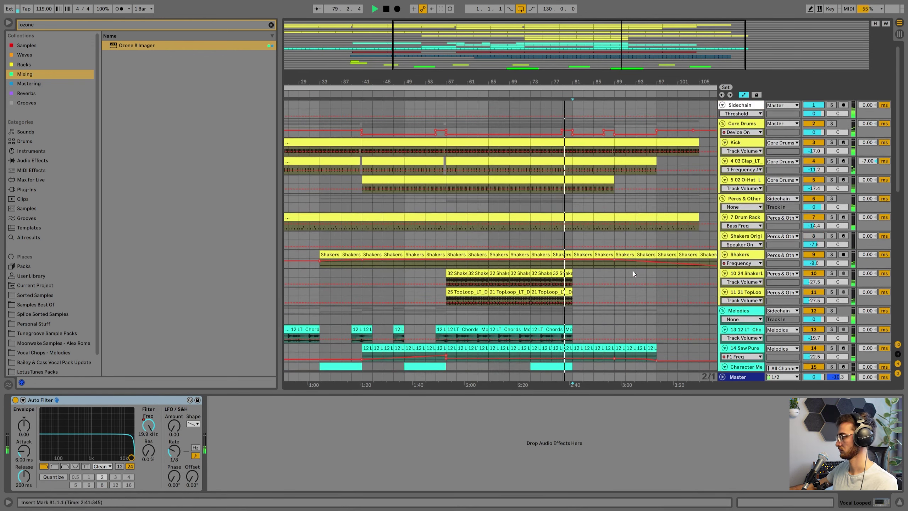
{"action": "mouse_move", "coordinate": [607, 189]}
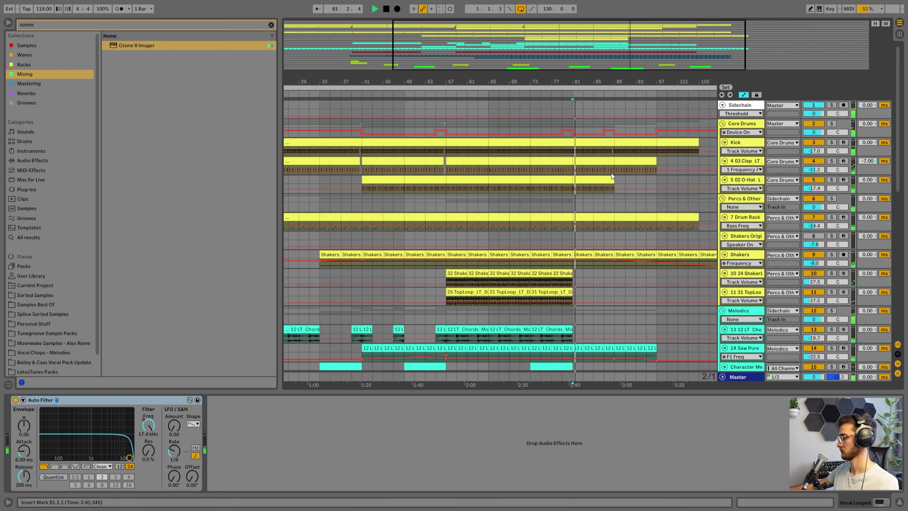
{"action": "scroll", "coordinate": [632, 193], "scroll_direction": "down", "scroll_amount": 2}
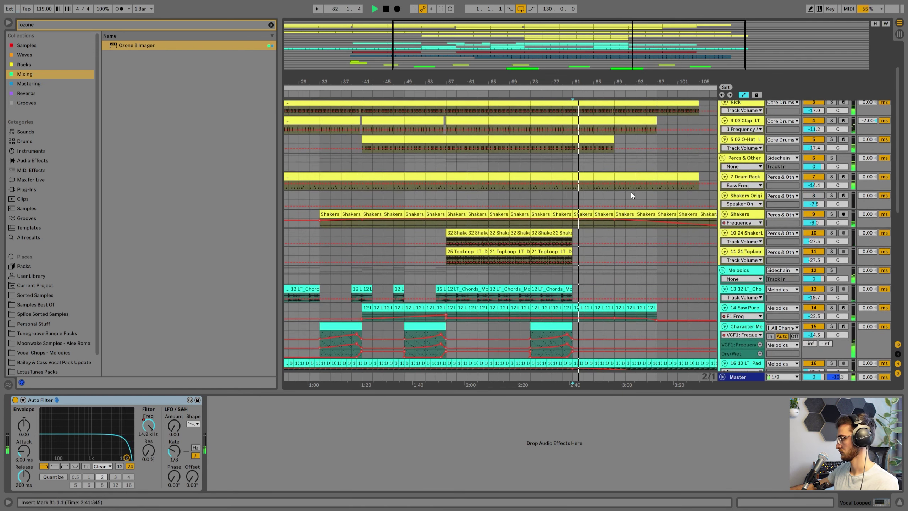
{"action": "left_click", "coordinate": [614, 197]}
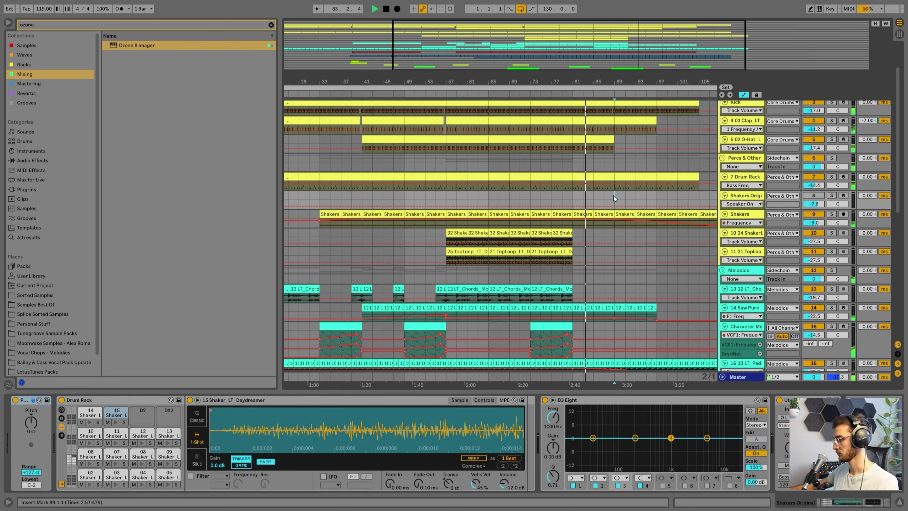
{"action": "scroll", "coordinate": [613, 196], "scroll_direction": "down", "scroll_amount": 3}
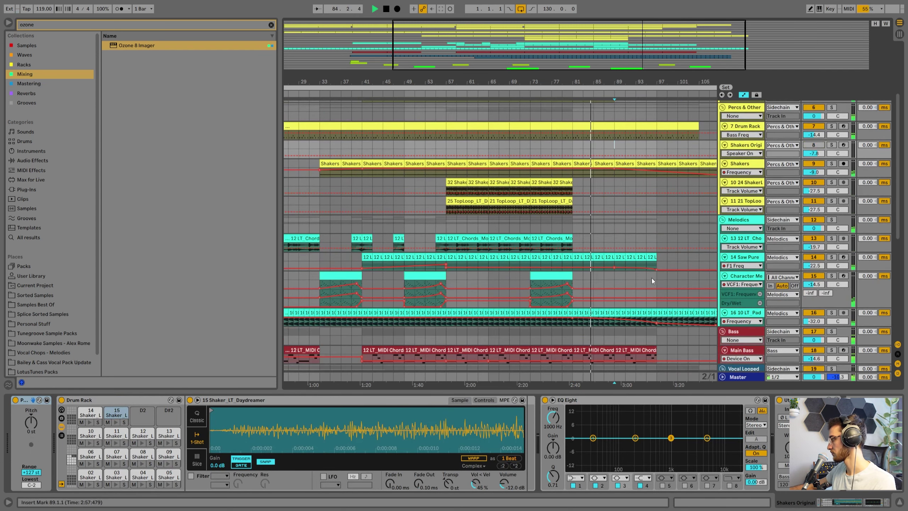
{"action": "left_click", "coordinate": [653, 220]}
{"action": "key", "text": "space"}
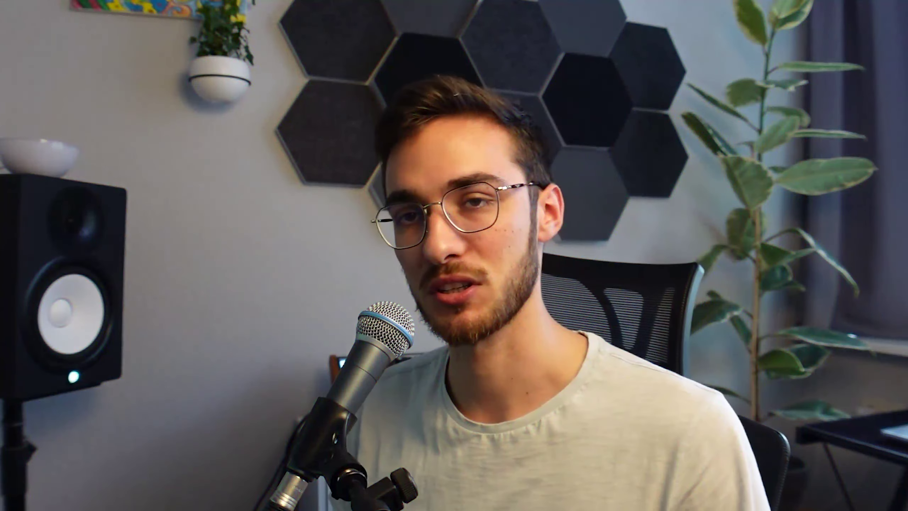